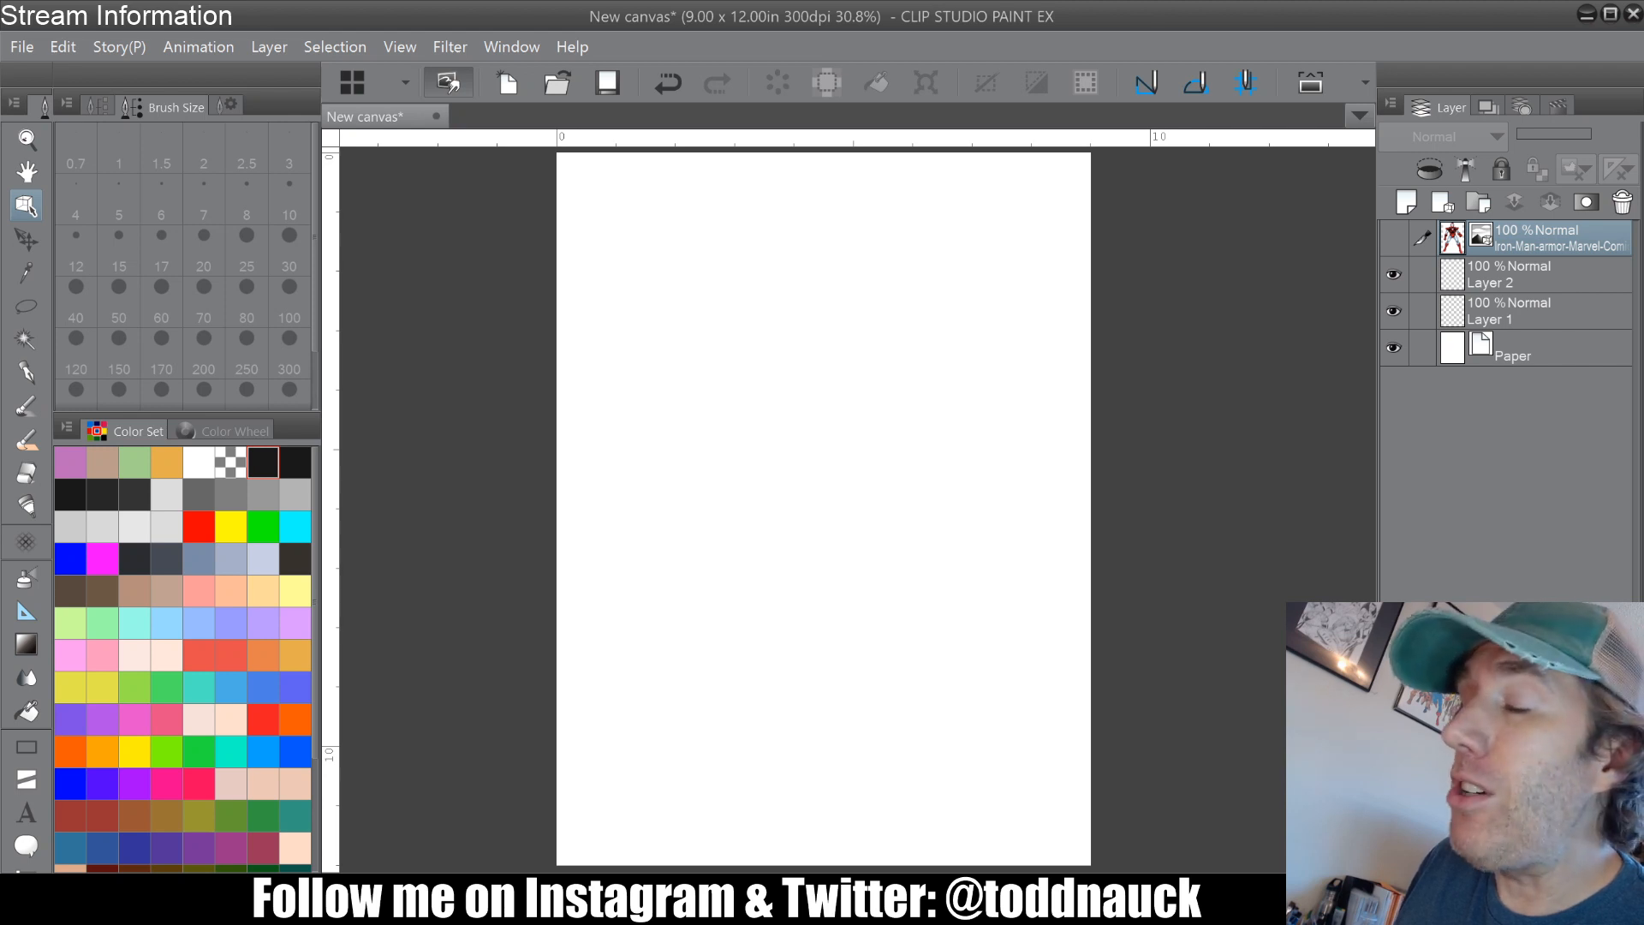
Step: Show the Iron Man reference image layer and make Layer 2 active for drawing with the pencil
left_click(1393, 233)
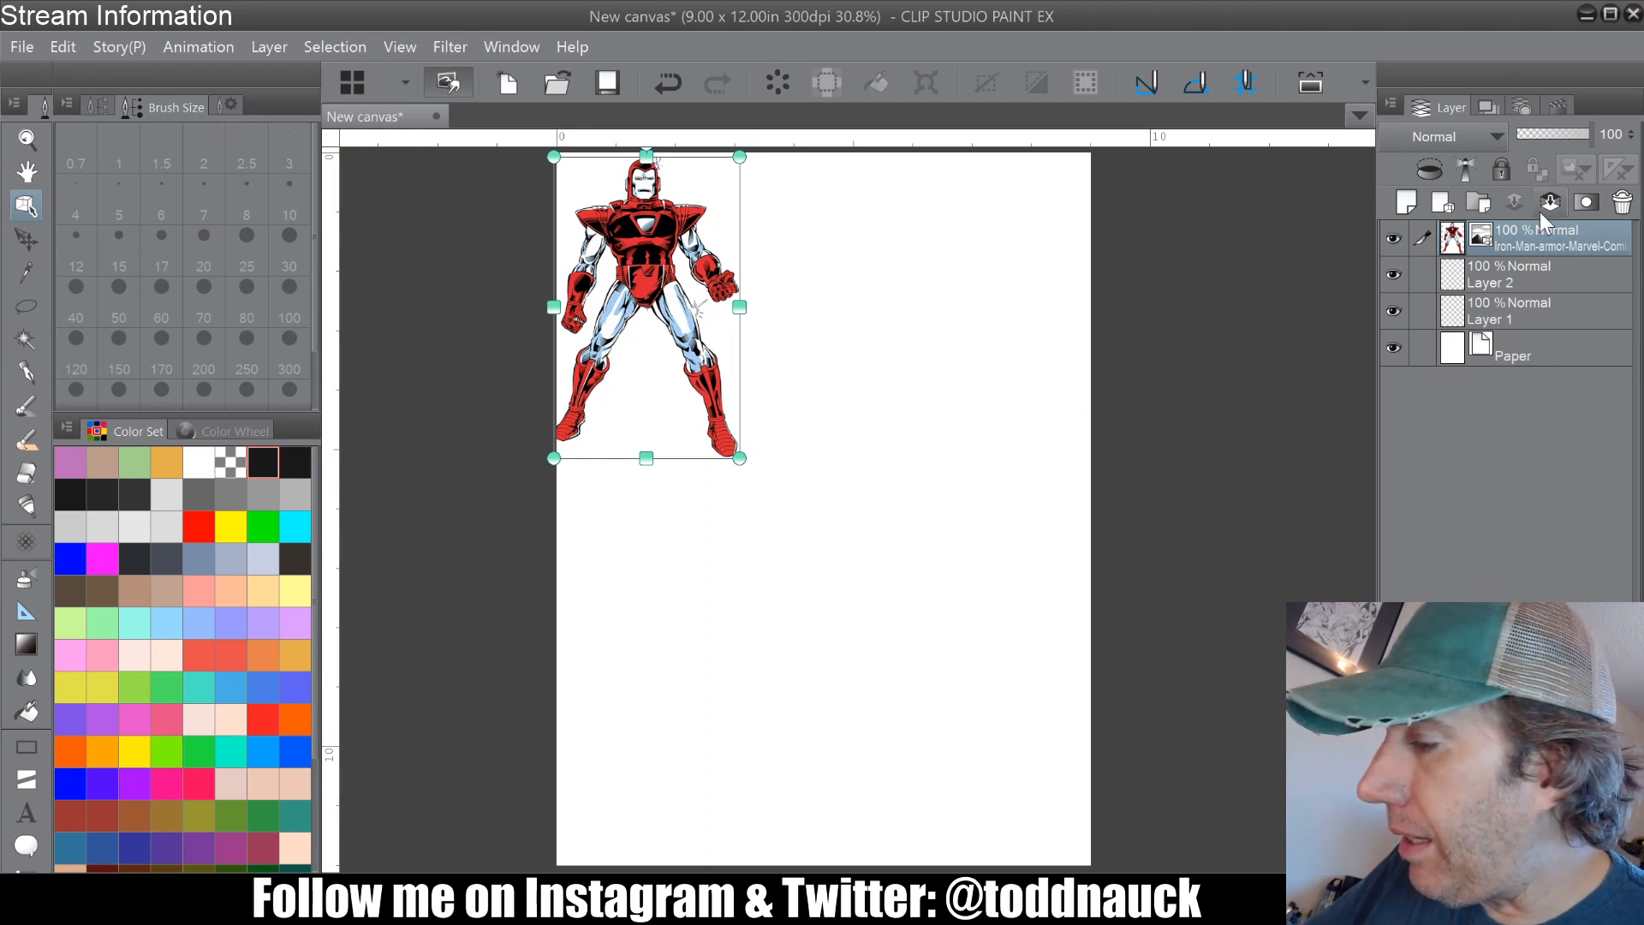
left_click(1530, 285)
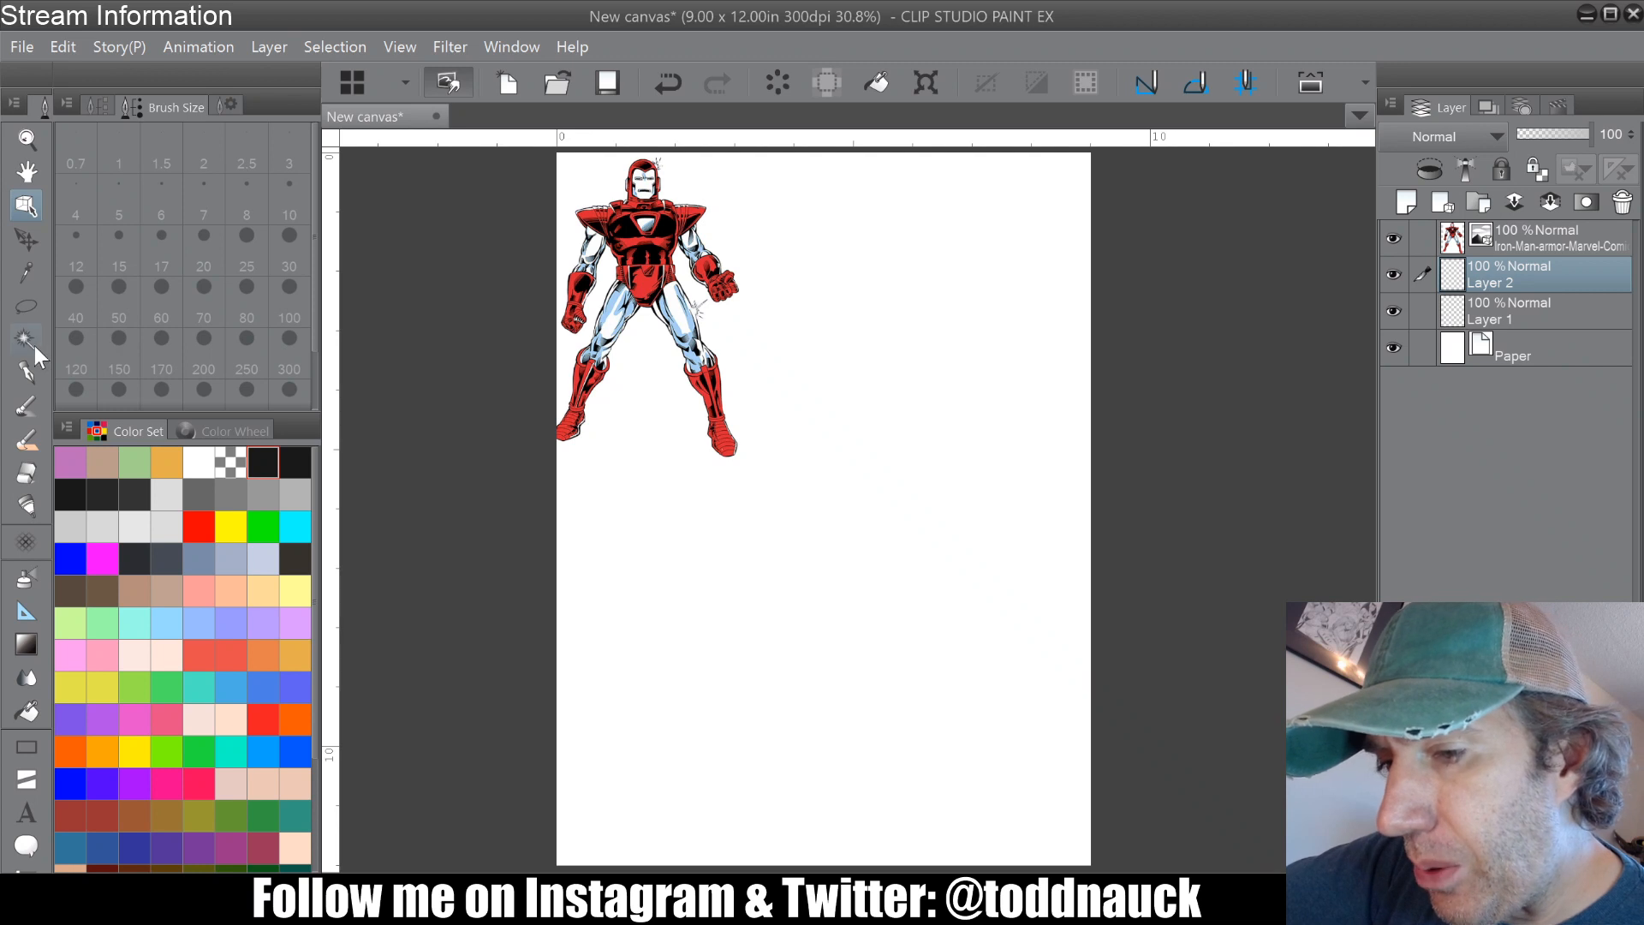
left_click(24, 375)
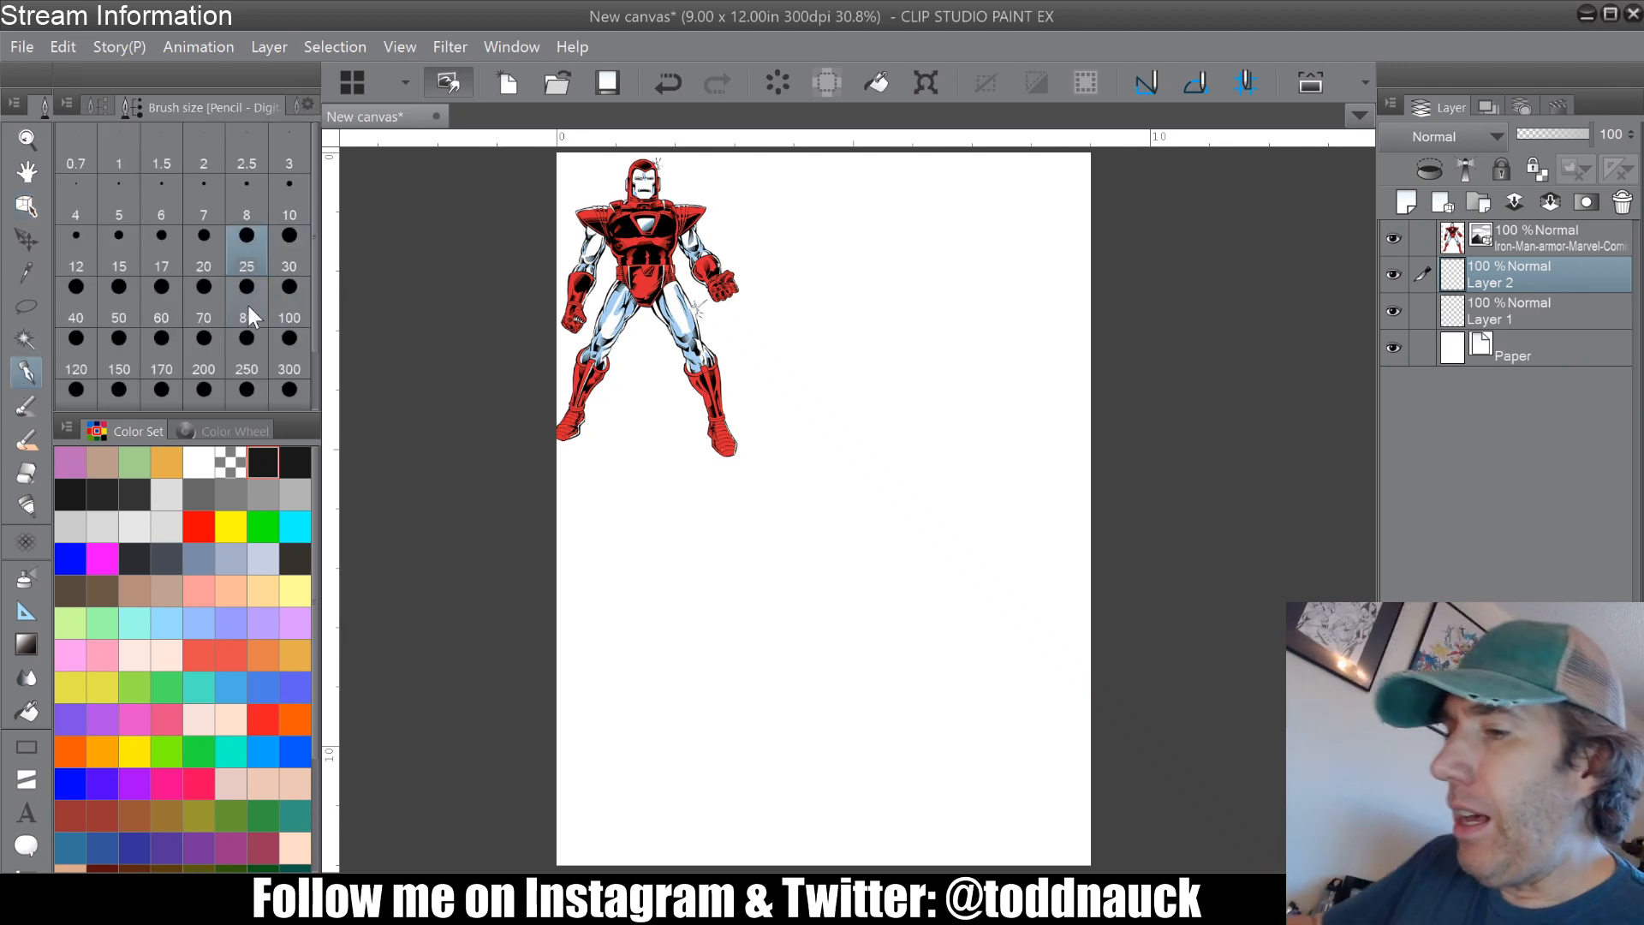
Step: Lower the Iron Man reference layer's opacity to 21% and make Layer 2 active again
left_click(1579, 237)
left_click(1545, 128)
left_click(1533, 135)
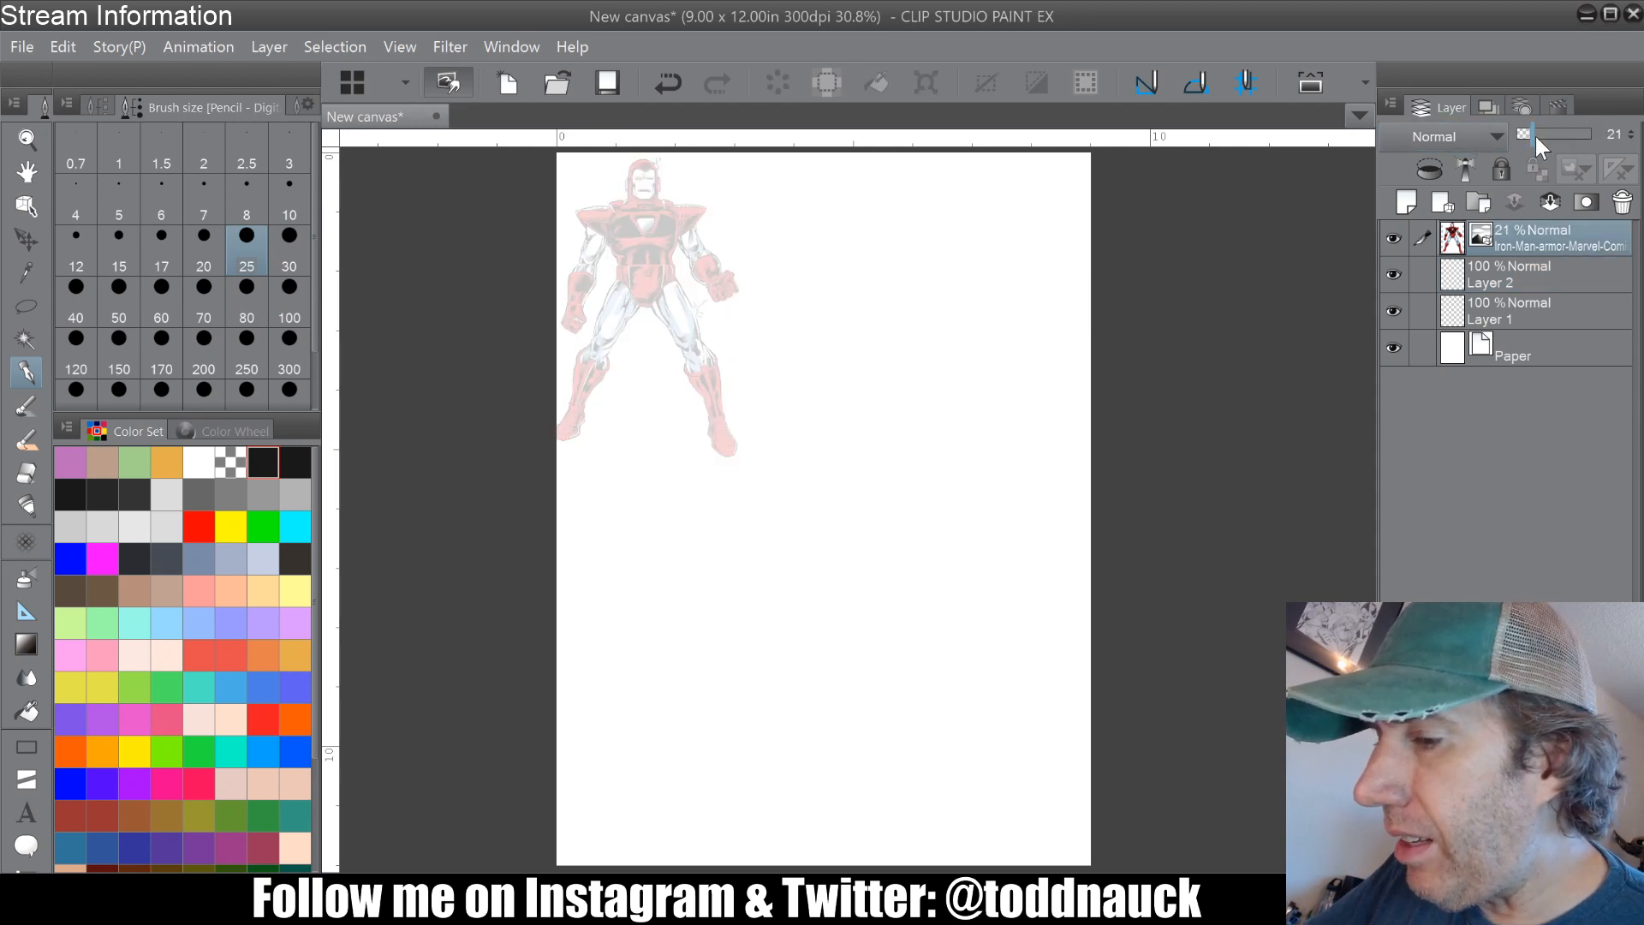
left_click(1531, 283)
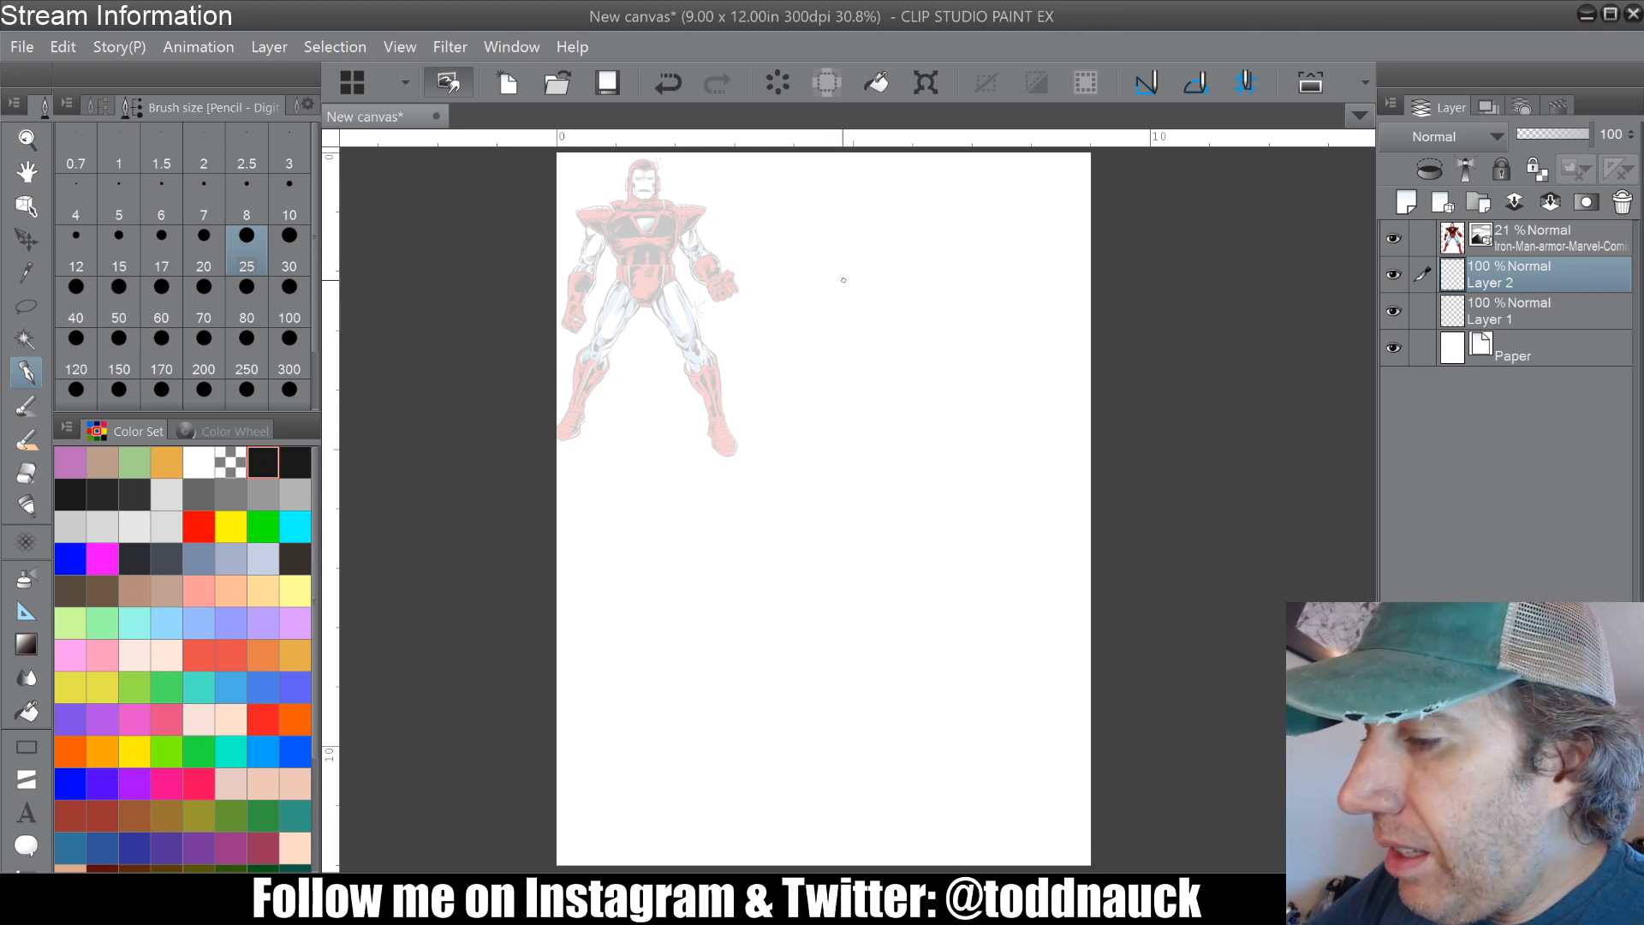
Step: Clear the small test circle from Layer 2 and sketch an oval head in red beside the reference figure
left_click_drag(848, 285, 838, 307)
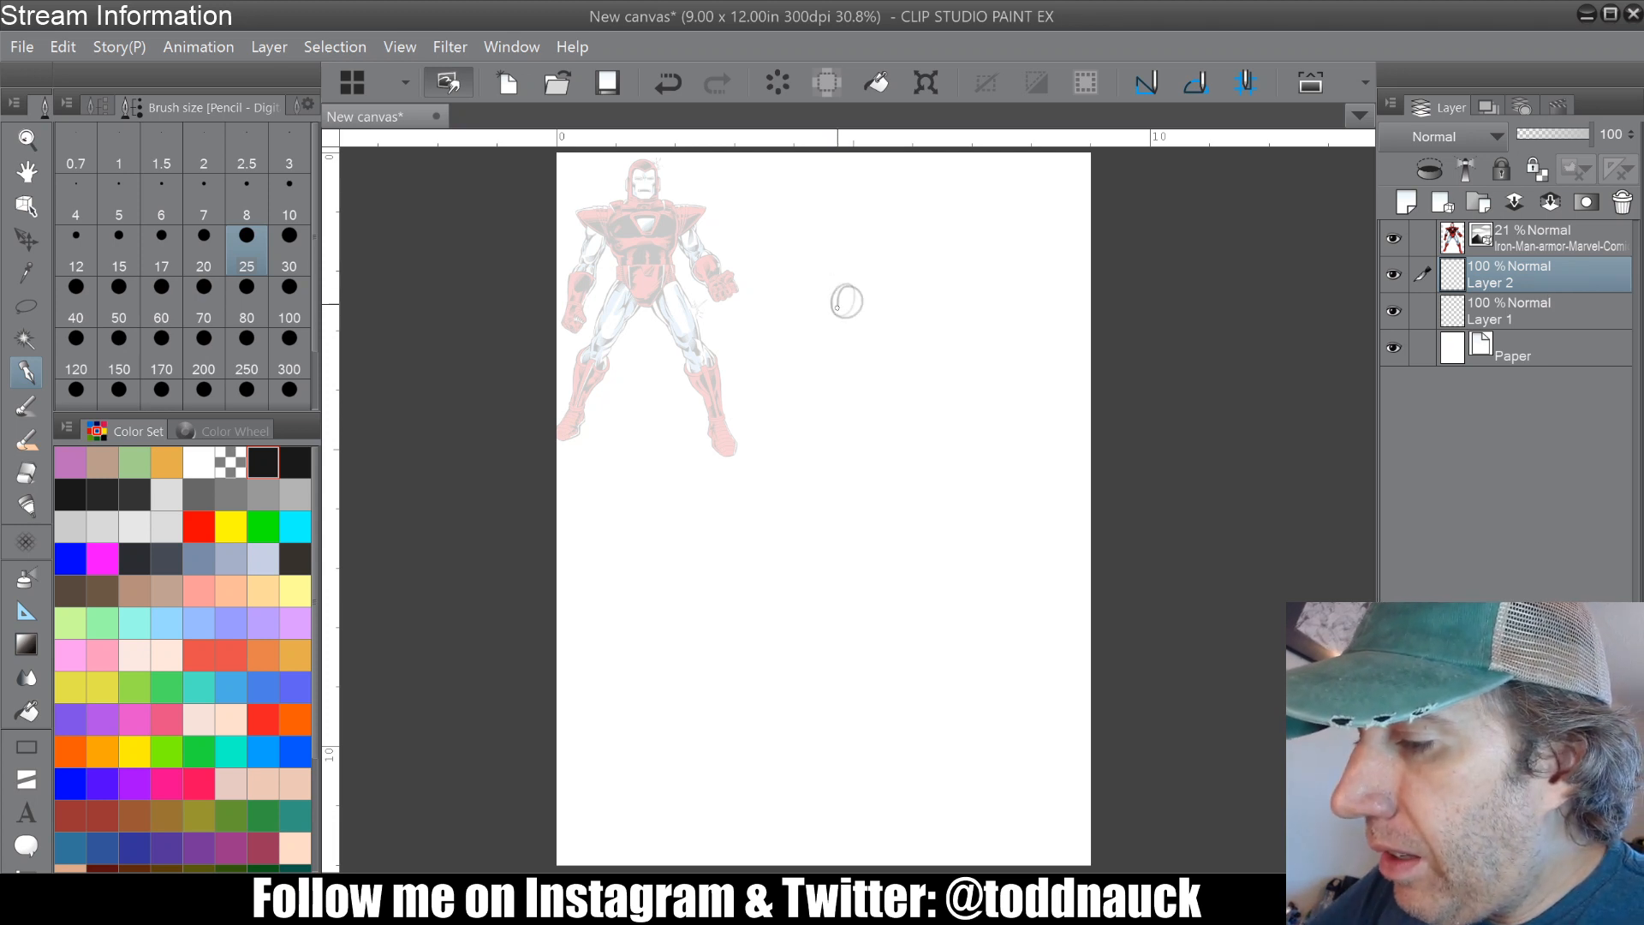
left_click(784, 72)
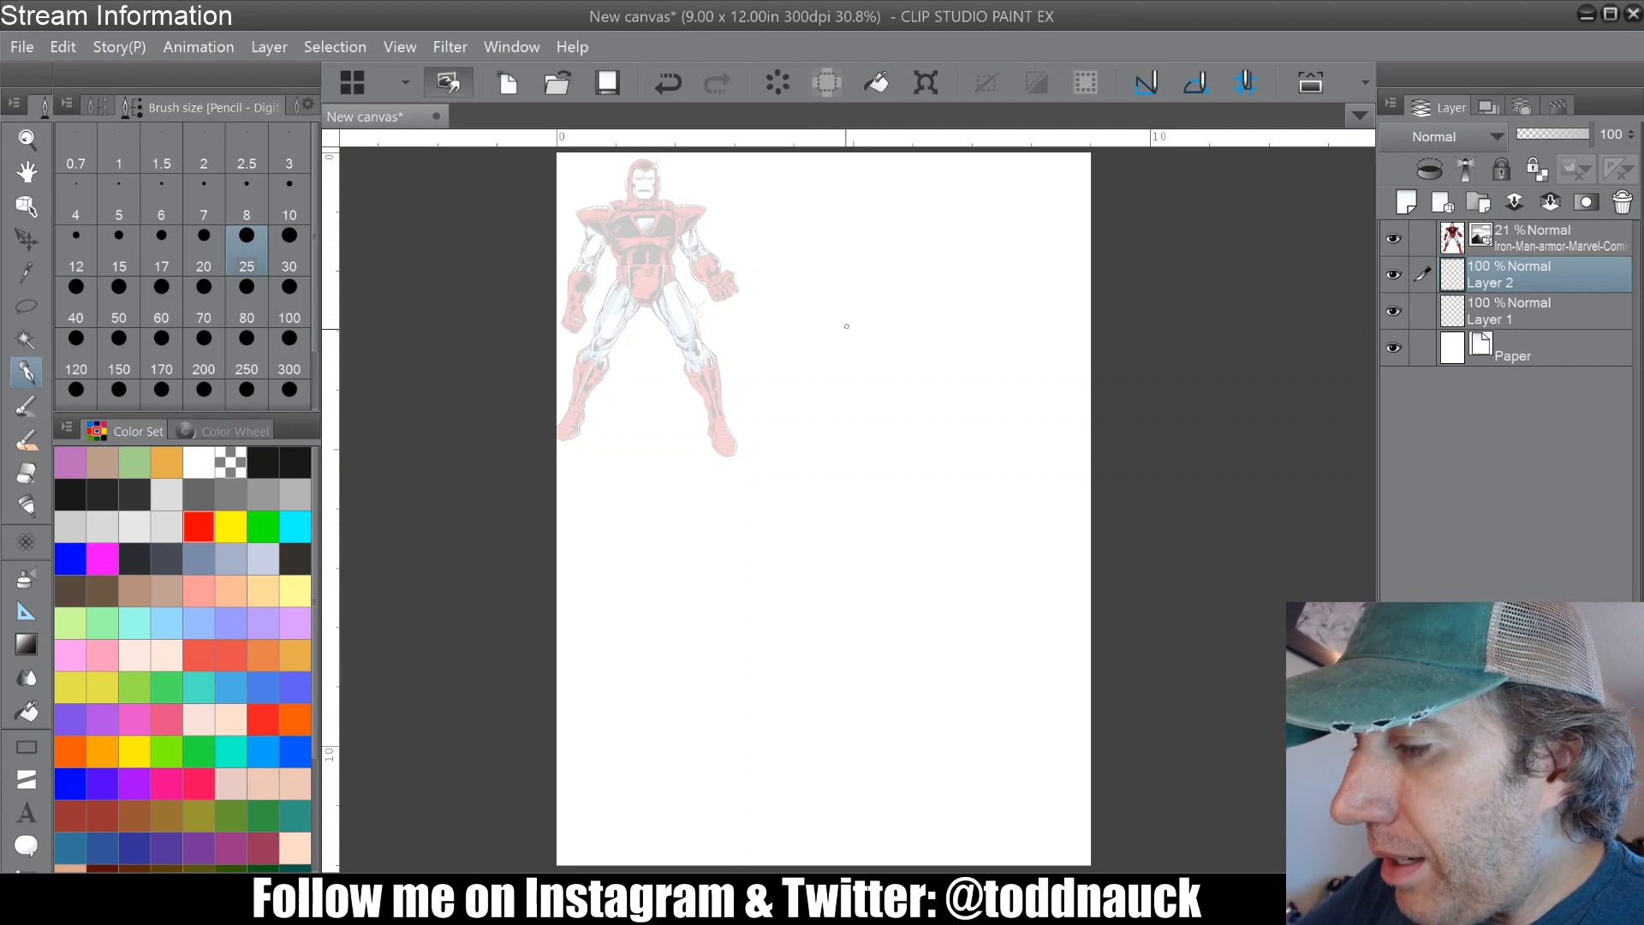
mouse_move(845, 324)
left_mouse_down()
mouse_move(845, 344)
mouse_move(880, 310)
mouse_move(856, 317)
mouse_move(852, 287)
mouse_move(836, 338)
mouse_move(873, 328)
mouse_move(857, 364)
mouse_move(876, 344)
left_mouse_up()
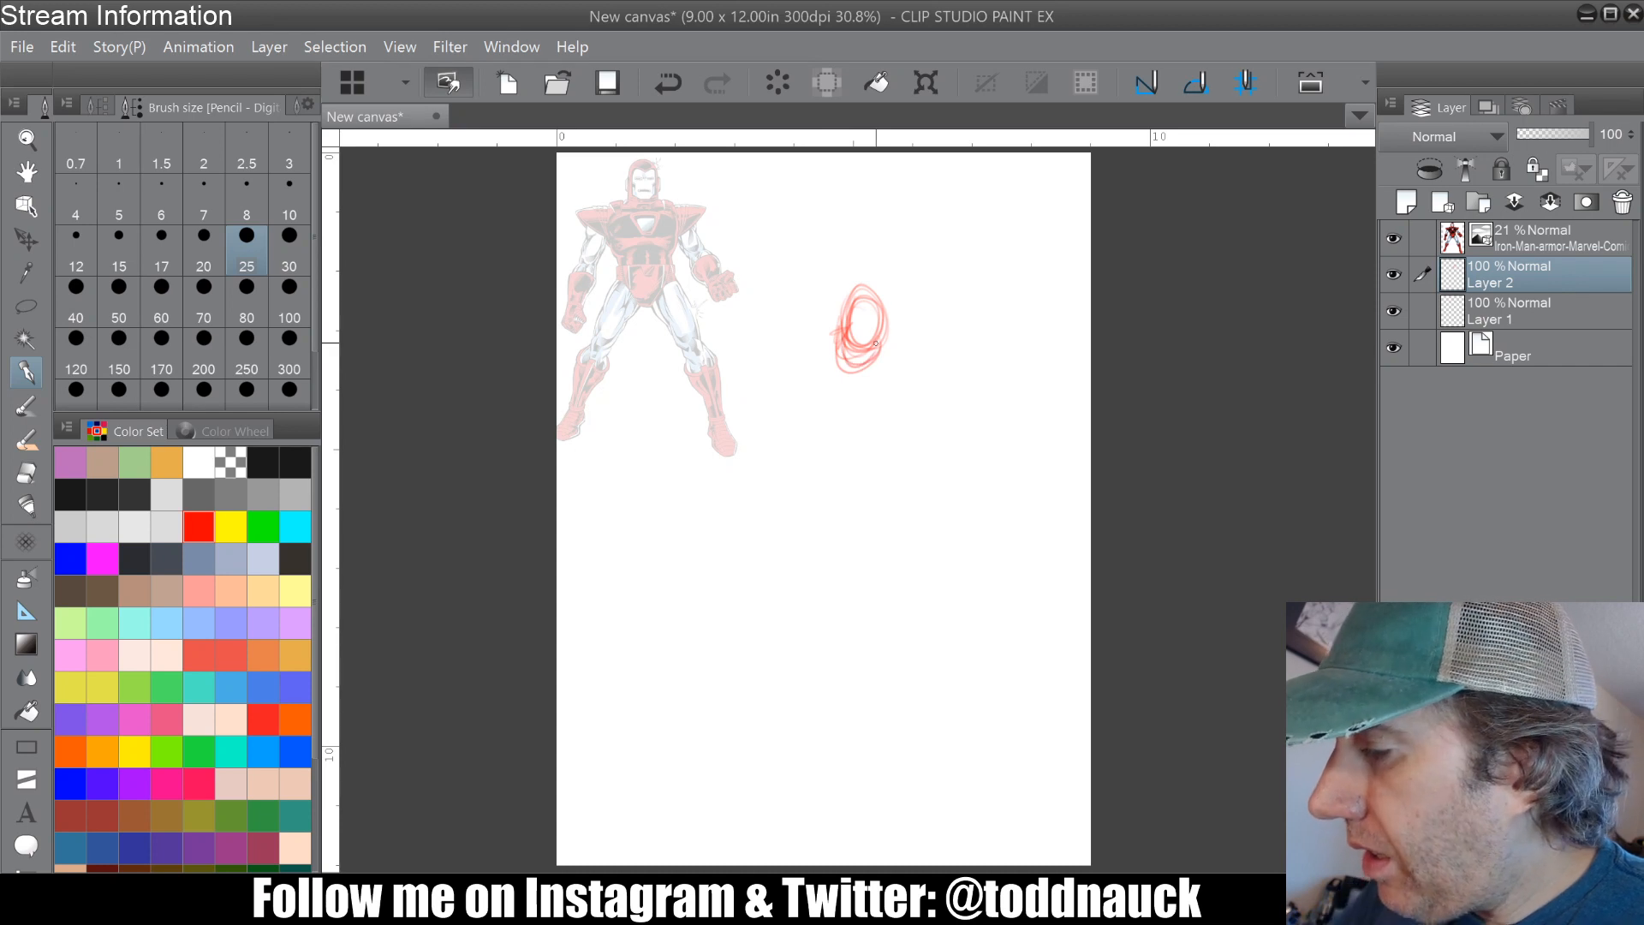
Step: Set the pencil's brush size to 60 after trying 80, and undo the soft test strokes beside the head
left_click(245, 310)
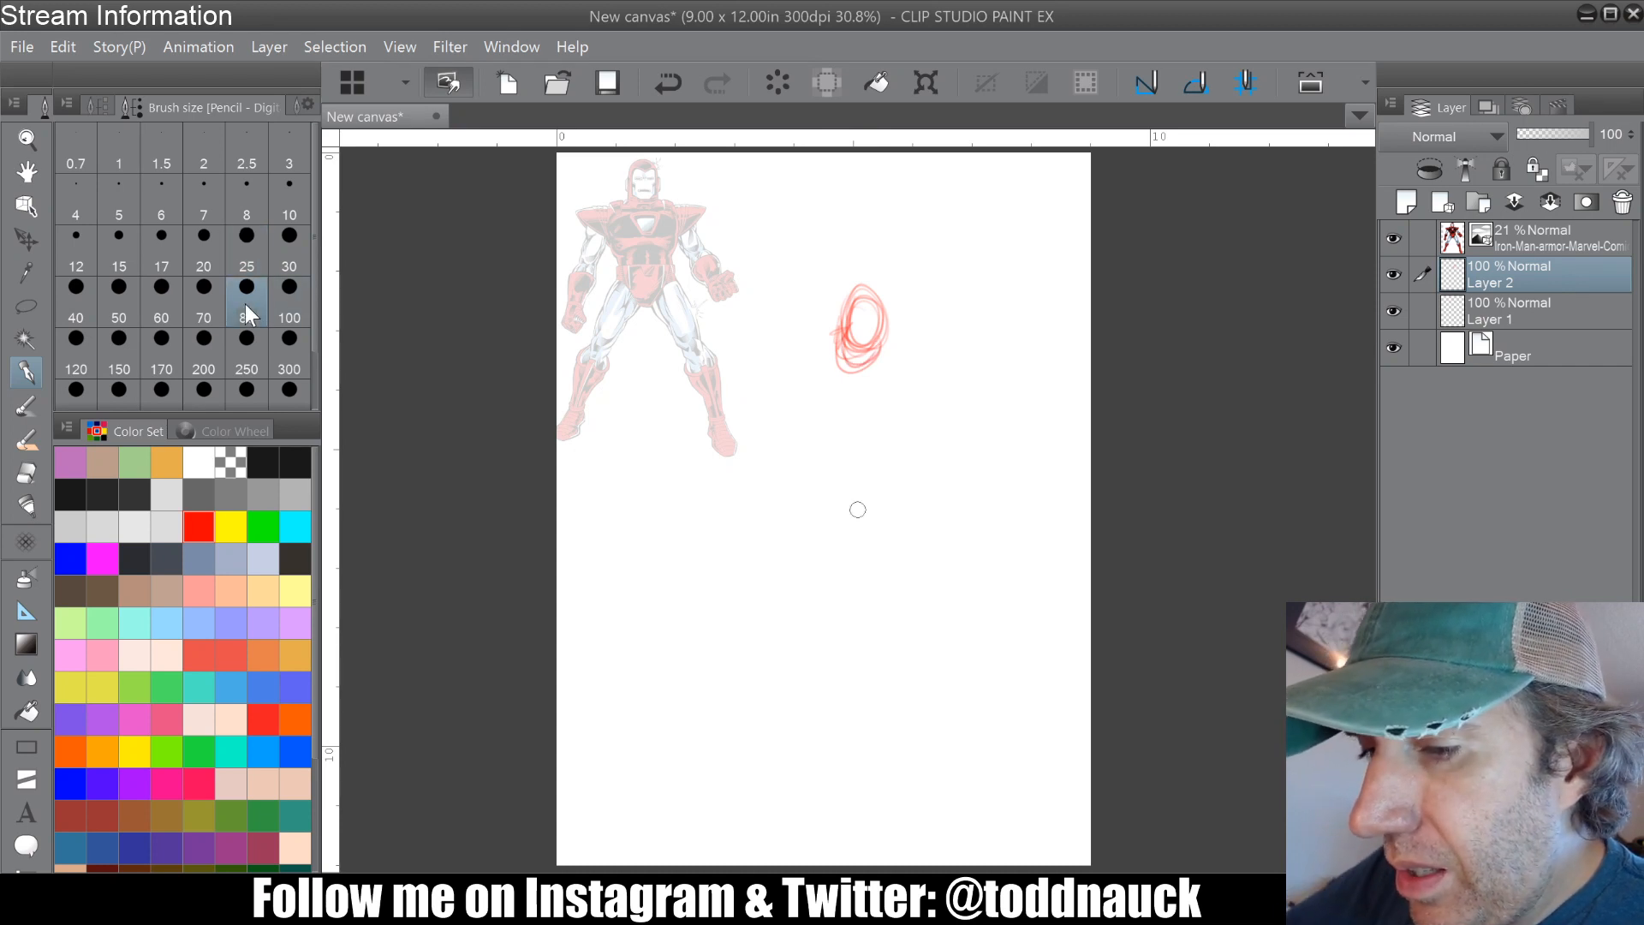
mouse_move(848, 326)
left_mouse_down()
mouse_move(805, 338)
mouse_move(819, 364)
mouse_move(856, 377)
mouse_move(887, 356)
left_mouse_up()
left_click(161, 310)
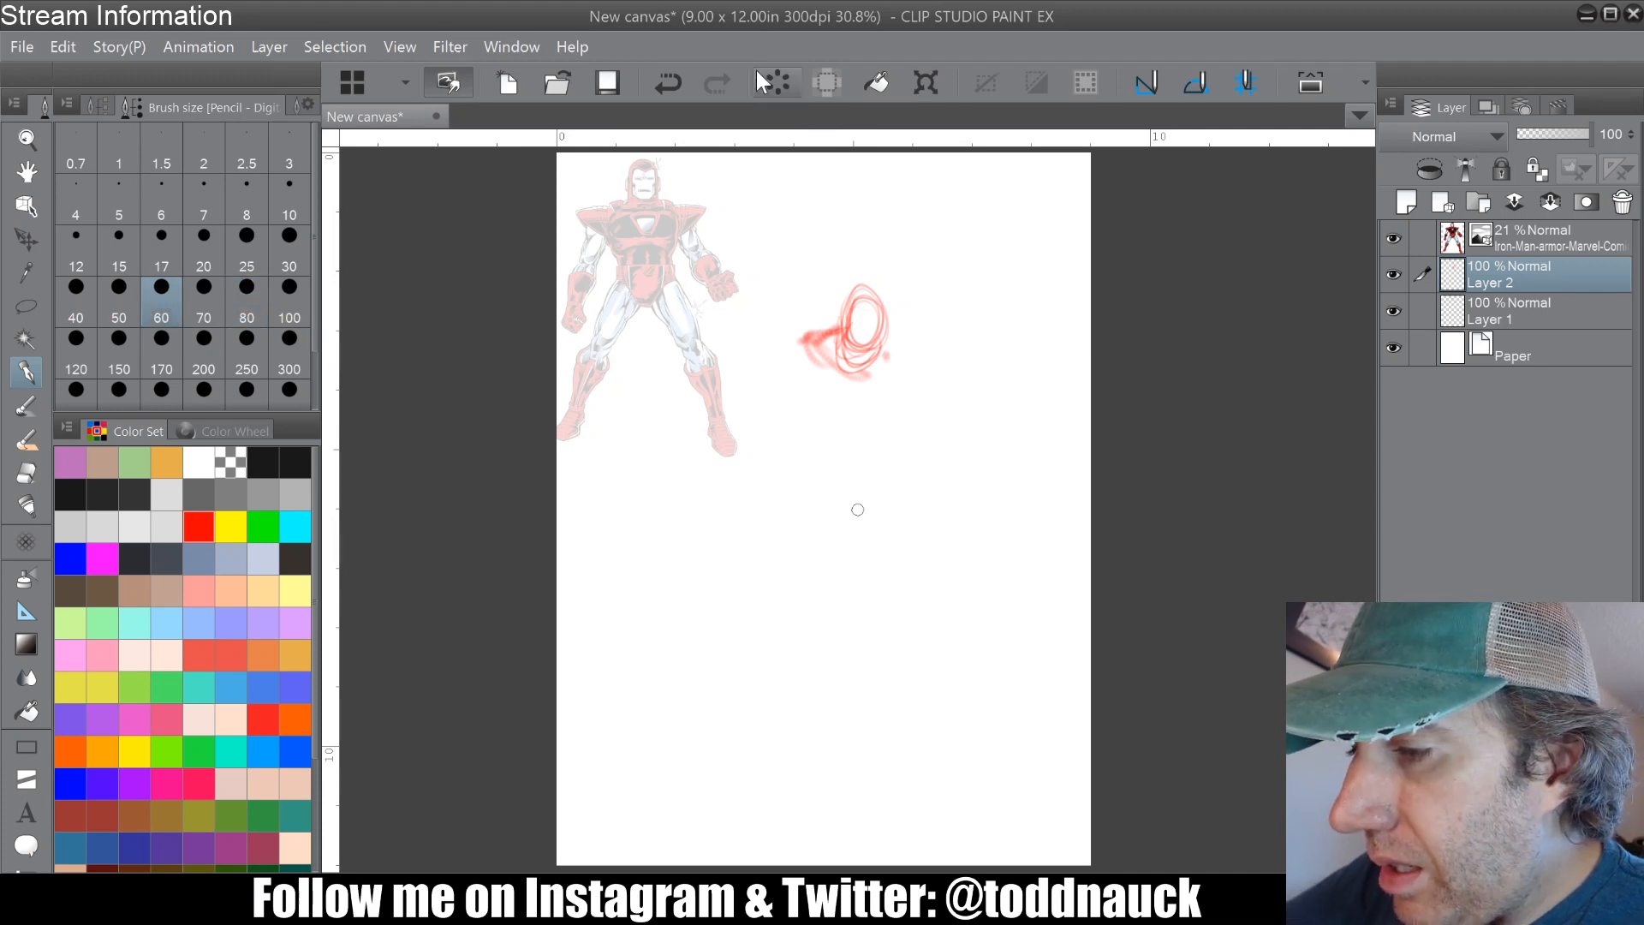
left_click(669, 79)
left_click(669, 79)
Step: Rough in the centre line, shoulders, chest and lower ribcage of the figure beneath the red head
mouse_move(848, 329)
left_mouse_down()
mouse_move(814, 341)
mouse_move(848, 379)
mouse_move(898, 354)
mouse_move(858, 415)
left_mouse_up()
mouse_move(839, 360)
left_mouse_down()
mouse_move(790, 337)
mouse_move(776, 351)
mouse_move(796, 413)
mouse_move(815, 346)
mouse_move(906, 346)
left_mouse_up()
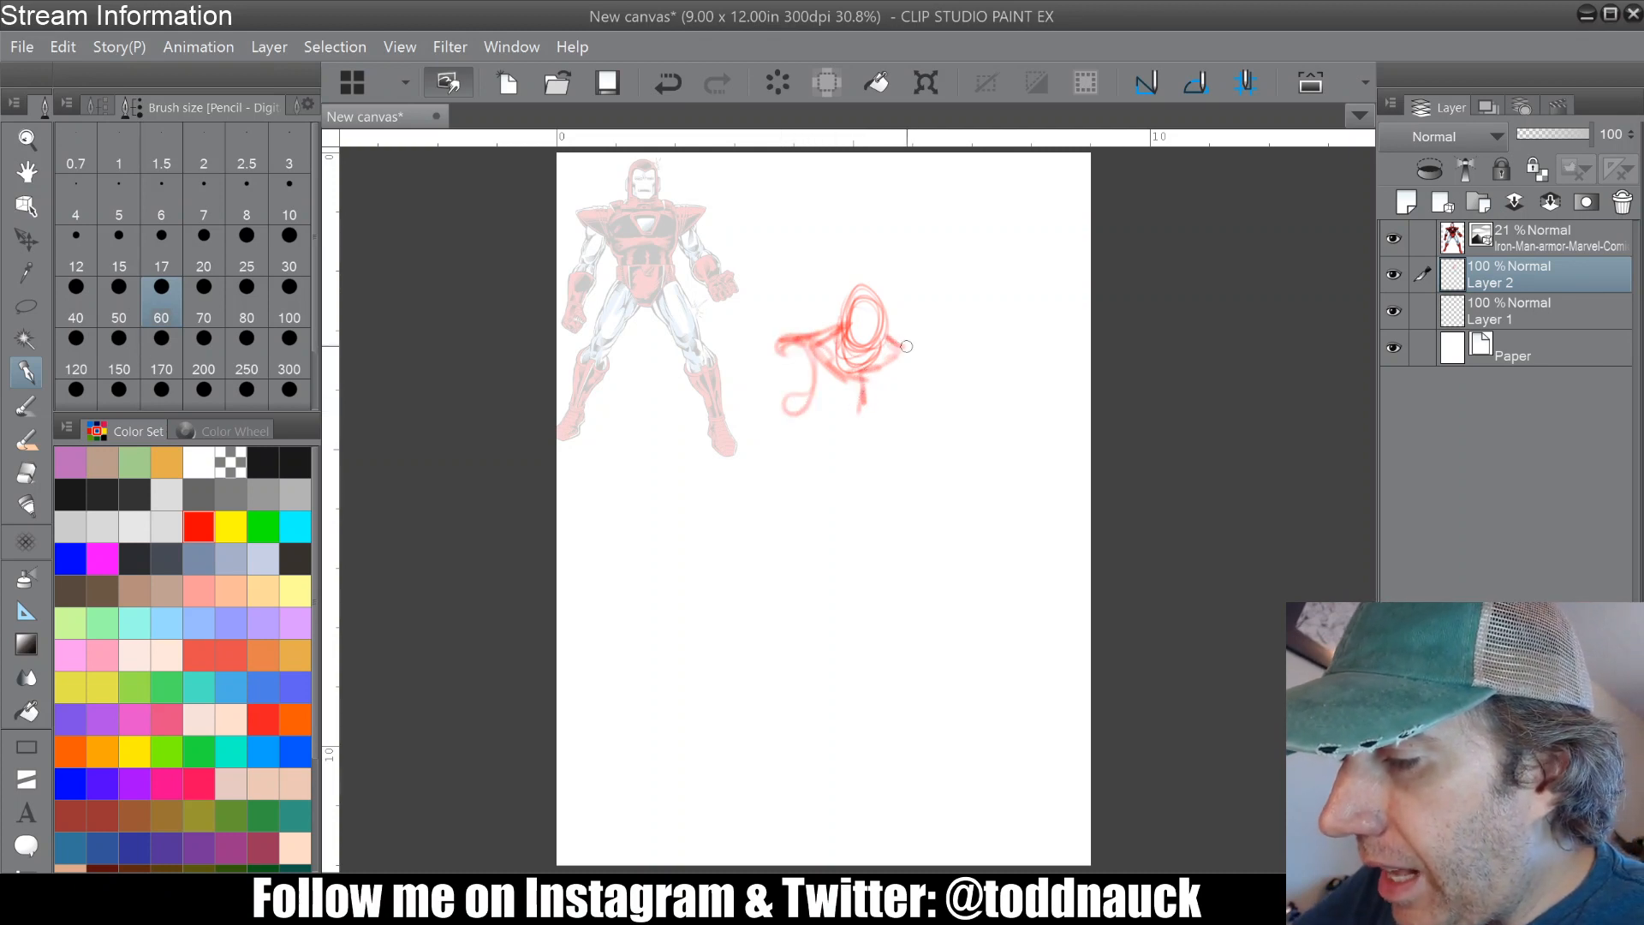
mouse_move(863, 291)
left_mouse_down()
mouse_move(859, 340)
mouse_move(853, 288)
mouse_move(882, 302)
mouse_move(868, 343)
mouse_move(854, 294)
mouse_move(882, 309)
mouse_move(879, 336)
mouse_move(853, 313)
mouse_move(876, 351)
mouse_move(908, 345)
mouse_move(820, 351)
mouse_move(861, 363)
mouse_move(854, 424)
mouse_move(808, 429)
mouse_move(875, 438)
mouse_move(916, 374)
mouse_move(913, 404)
mouse_move(909, 377)
mouse_move(875, 417)
left_mouse_up()
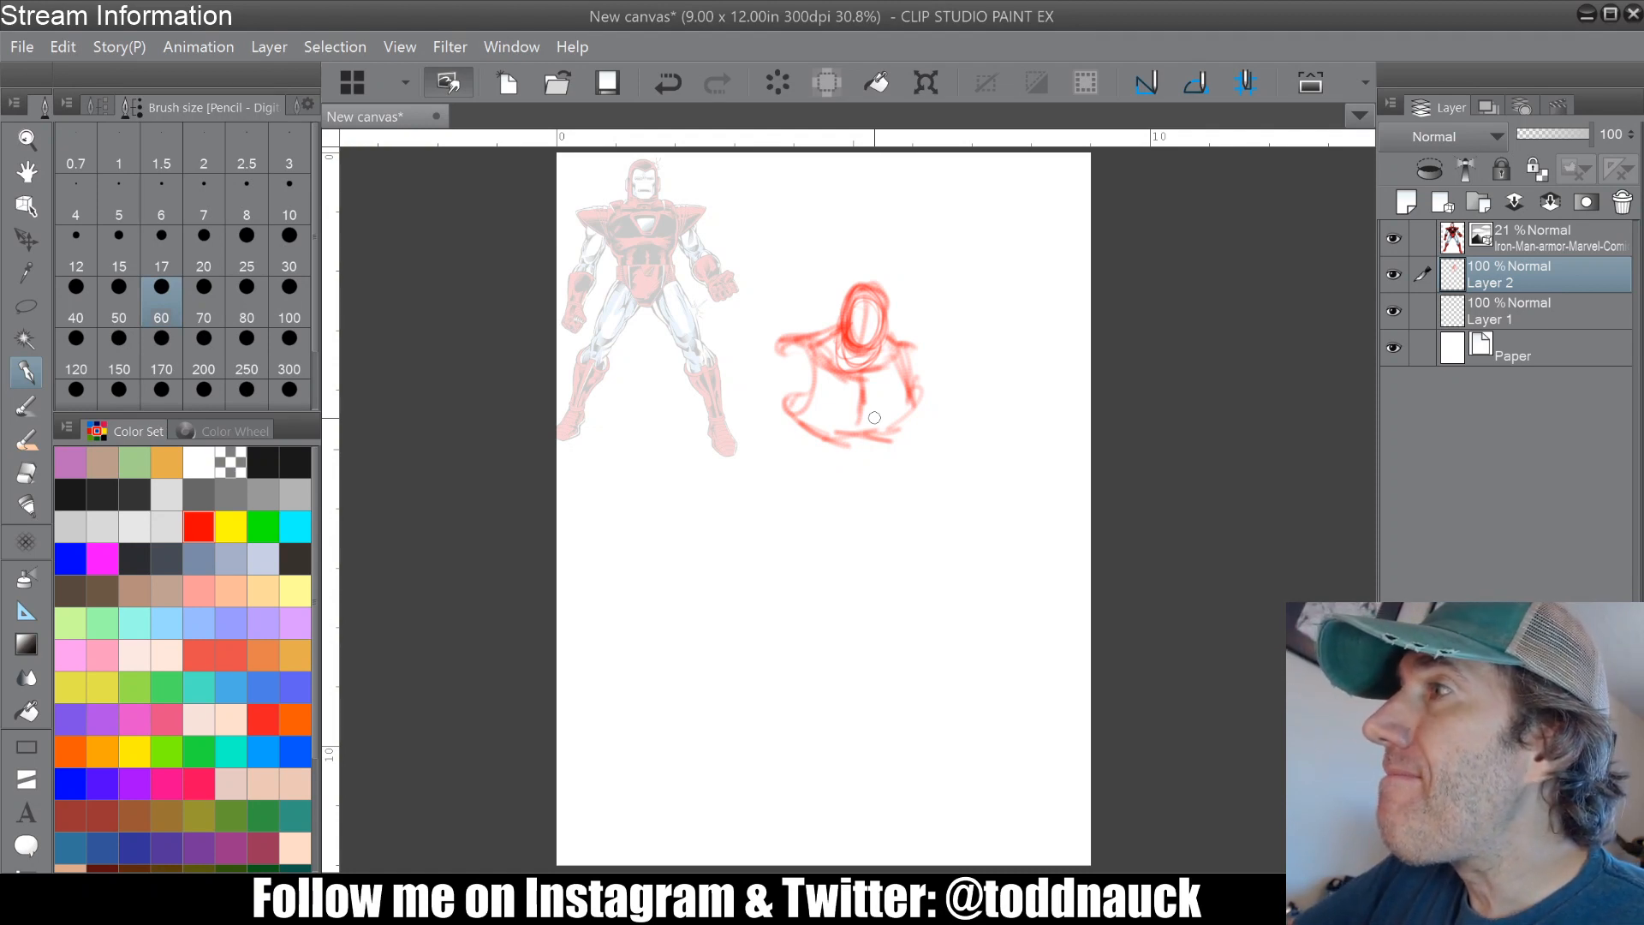
mouse_move(784, 338)
left_mouse_down()
mouse_move(747, 374)
mouse_move(788, 348)
mouse_move(792, 396)
mouse_move(769, 399)
mouse_move(848, 357)
mouse_move(833, 444)
mouse_move(815, 445)
mouse_move(769, 395)
mouse_move(912, 386)
mouse_move(888, 433)
mouse_move(820, 434)
mouse_move(844, 424)
mouse_move(799, 441)
mouse_move(809, 456)
mouse_move(877, 471)
left_mouse_up()
left_click_drag(893, 425, 878, 469)
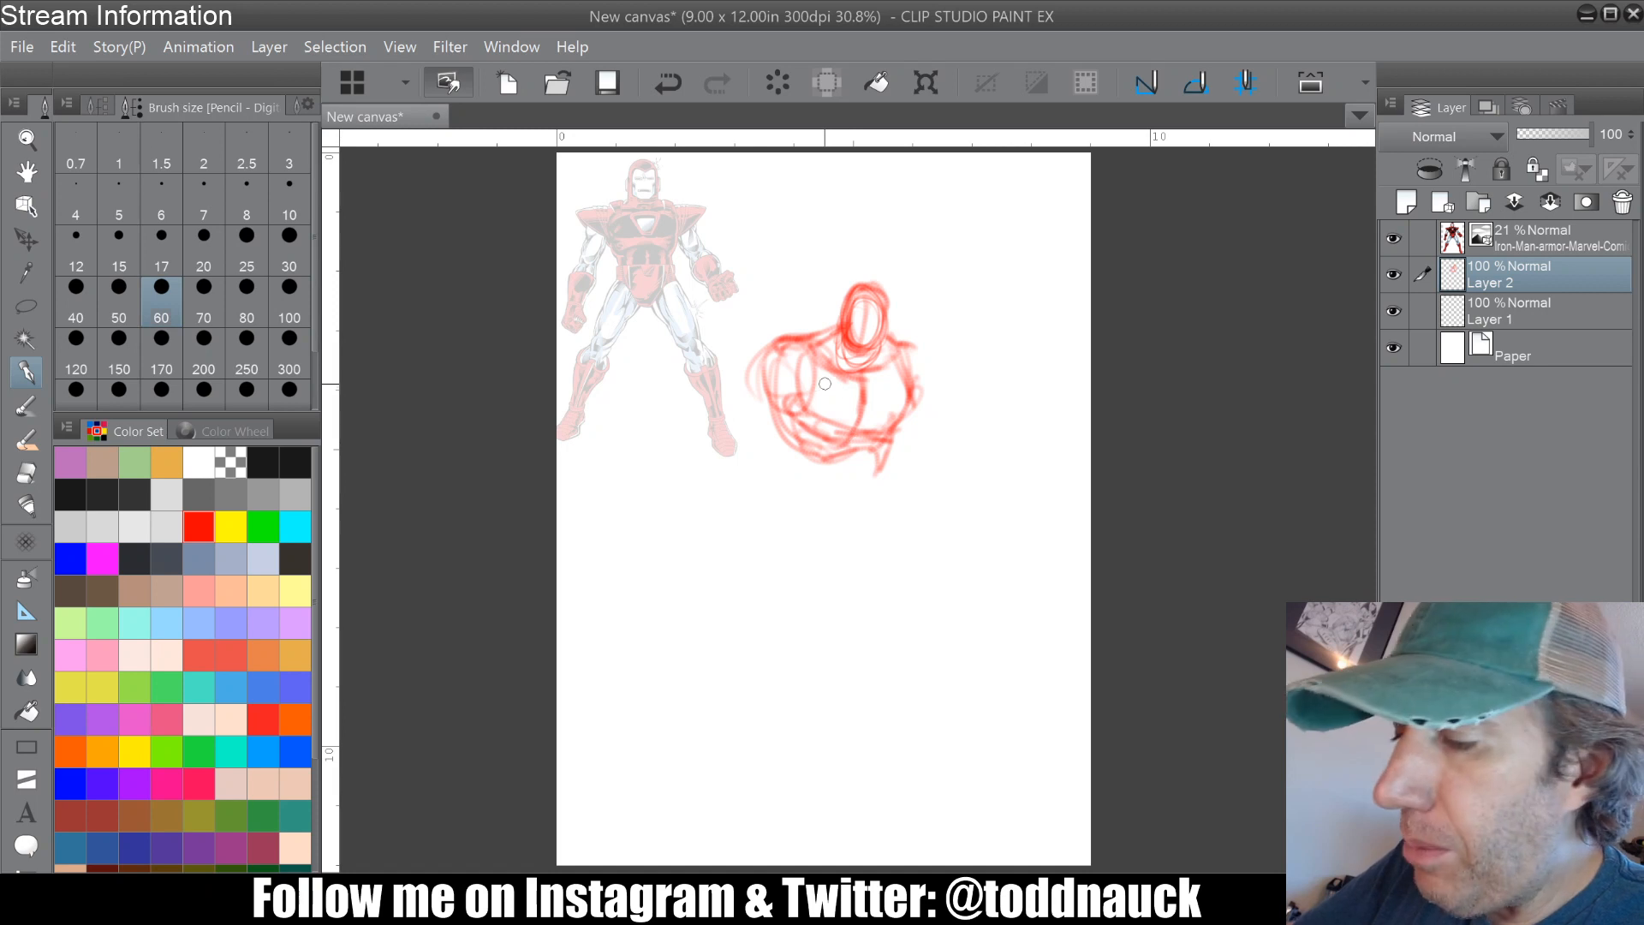
Step: Sketch the figure's waist and hips and build up the shoulder of the outstretched arm
left_click_drag(776, 420, 787, 465)
mouse_move(790, 380)
left_mouse_down()
mouse_move(784, 467)
mouse_move(809, 490)
mouse_move(874, 432)
left_mouse_up()
mouse_move(824, 330)
left_mouse_down()
mouse_move(856, 363)
mouse_move(815, 351)
mouse_move(868, 372)
mouse_move(764, 357)
mouse_move(779, 394)
mouse_move(746, 382)
mouse_move(777, 339)
mouse_move(773, 378)
mouse_move(756, 377)
mouse_move(769, 348)
left_mouse_up()
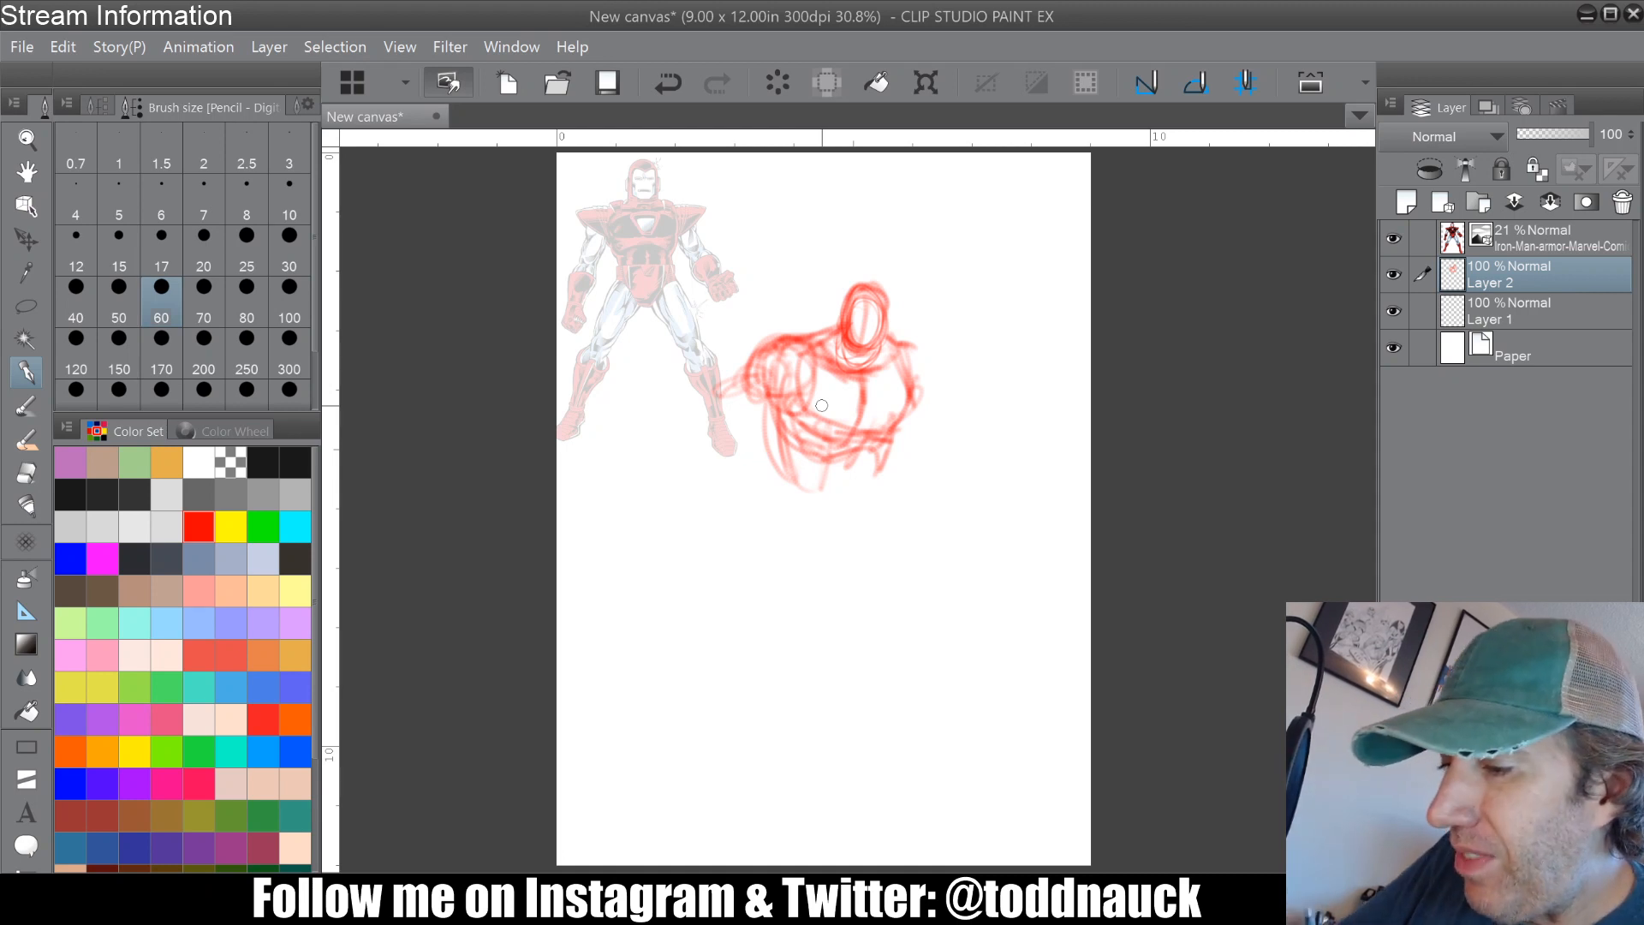
mouse_move(832, 332)
left_mouse_down()
mouse_move(775, 354)
mouse_move(813, 504)
mouse_move(861, 444)
mouse_move(775, 411)
mouse_move(853, 482)
mouse_move(784, 538)
mouse_move(809, 524)
mouse_move(802, 472)
mouse_move(763, 409)
left_mouse_up()
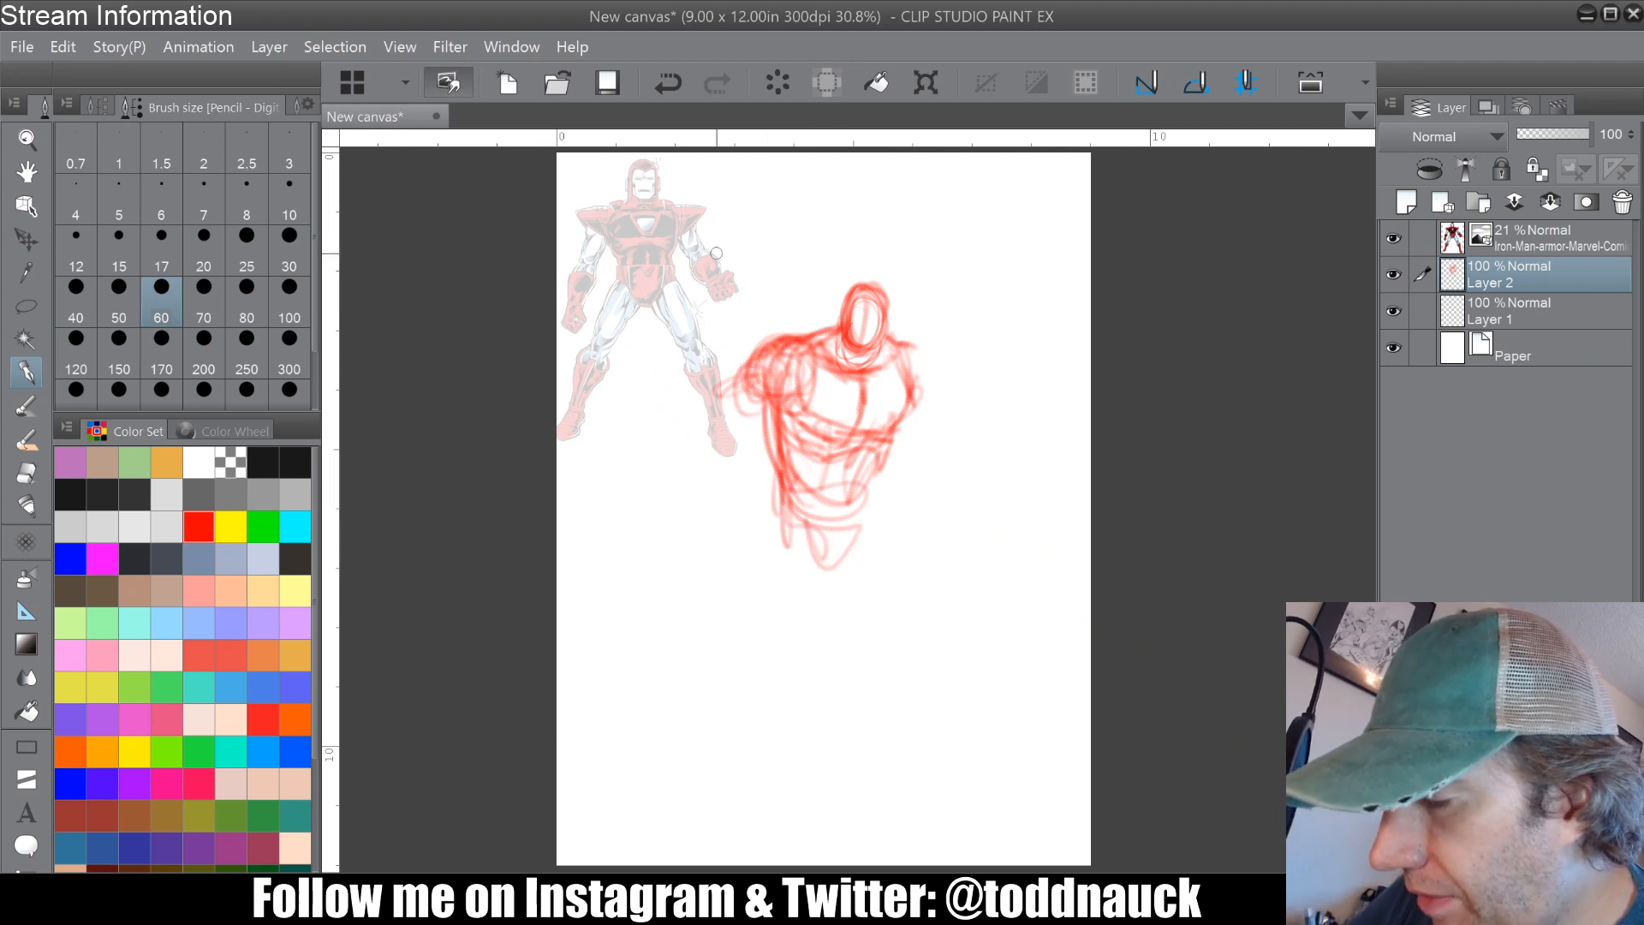
Step: Set the Iron Man reference layer's opacity to 100% and reinforce the shoulder and upper arm on Layer 2
left_click(1512, 237)
left_click_drag(1550, 135, 1587, 135)
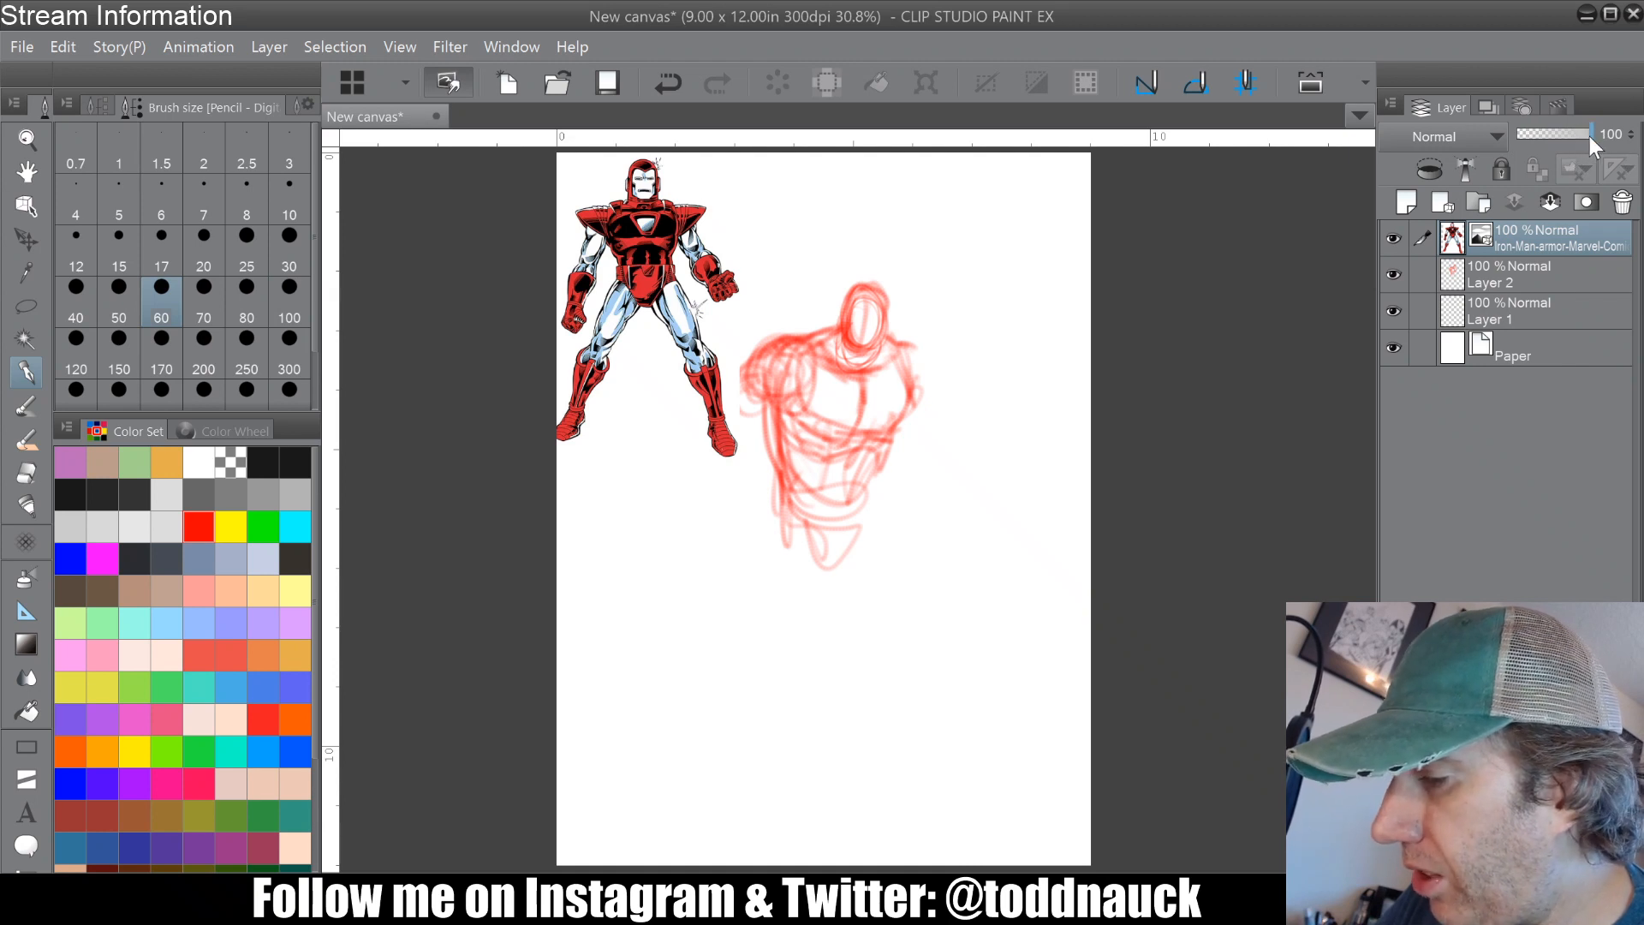
left_click(1519, 263)
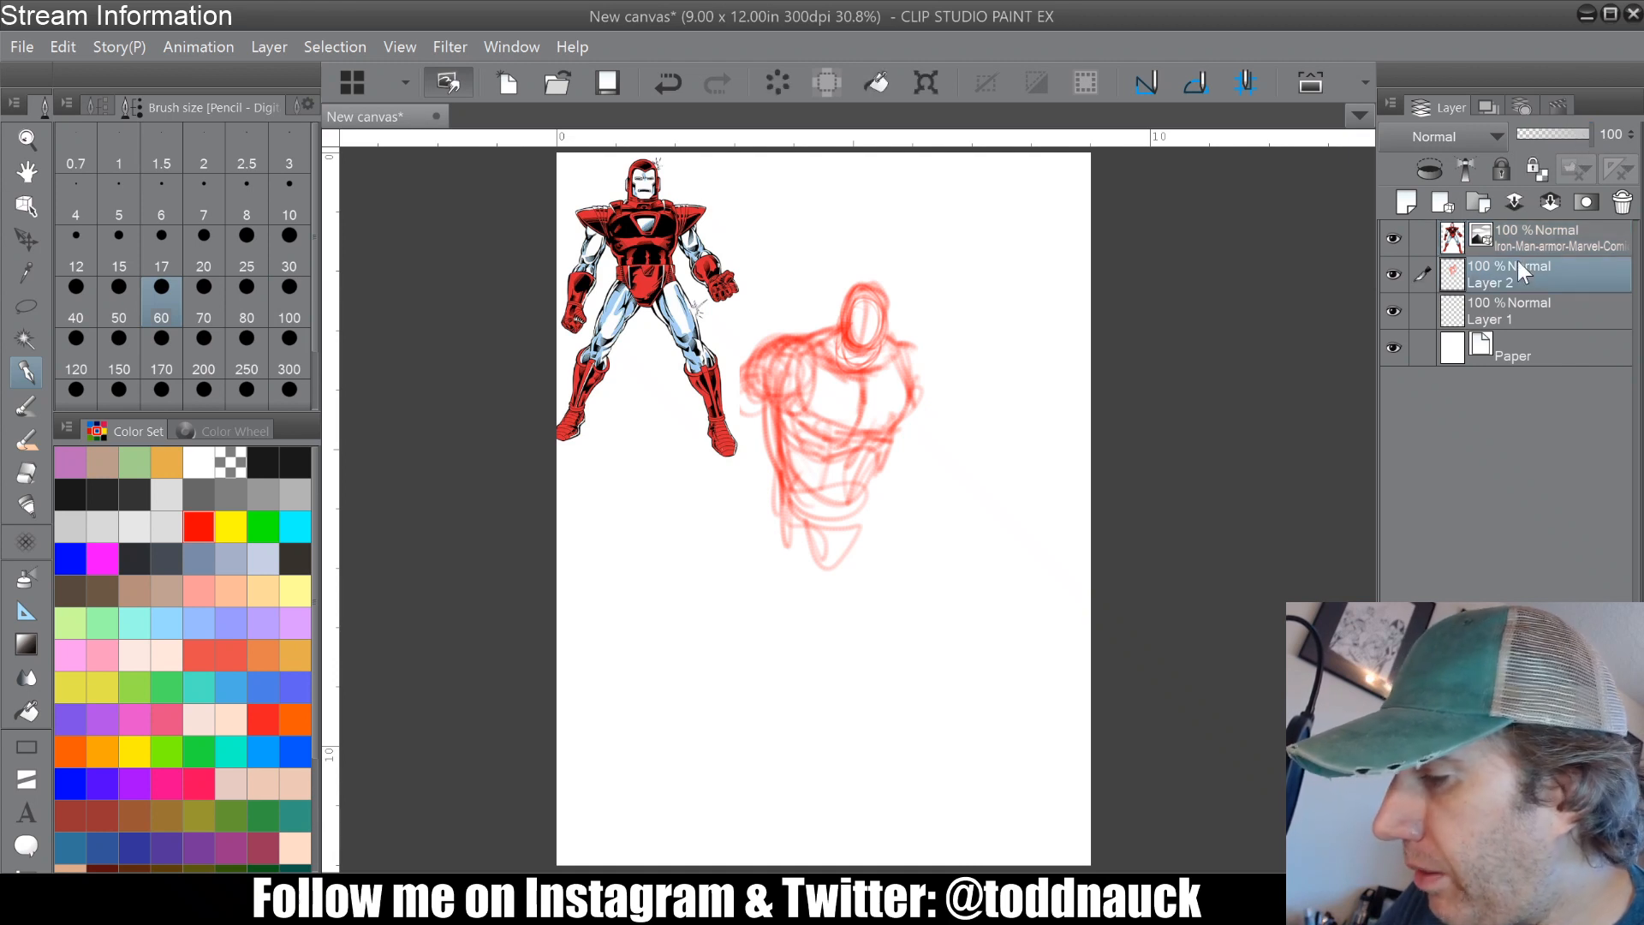
mouse_move(794, 336)
left_mouse_down()
mouse_move(786, 406)
mouse_move(847, 436)
mouse_move(856, 377)
mouse_move(853, 430)
mouse_move(780, 337)
mouse_move(745, 429)
left_mouse_up()
left_click_drag(783, 377, 741, 437)
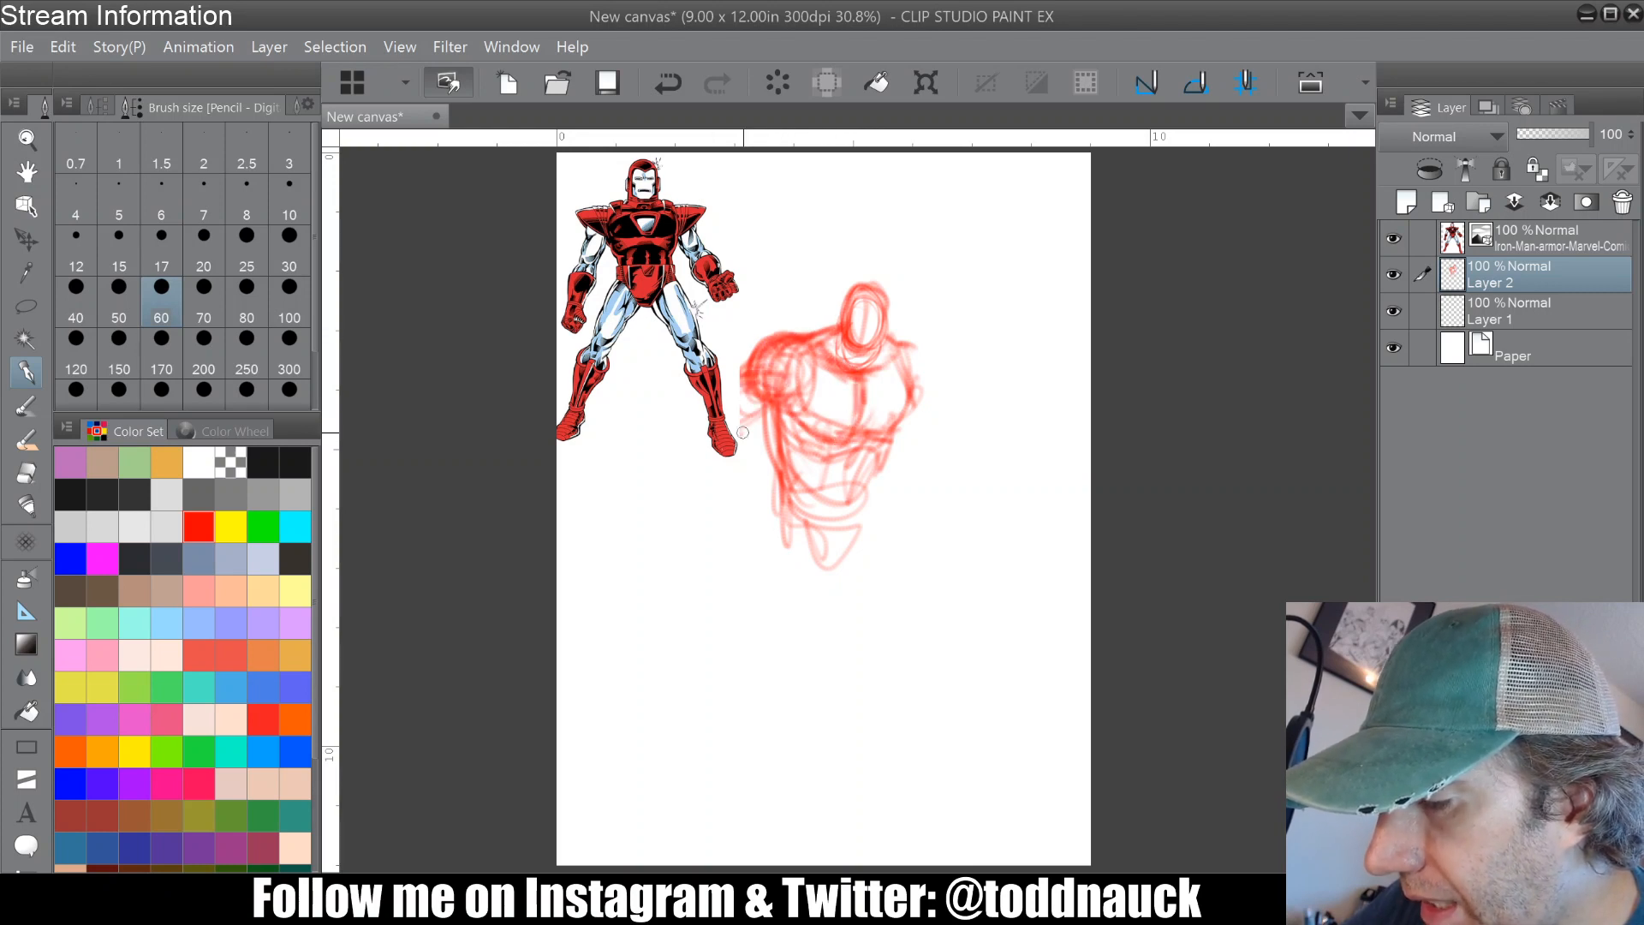
Step: Move the reference image layer below Layer 1 and sketch the outstretched forearm and hand on Layer 2
left_click_drag(1538, 239, 1472, 344)
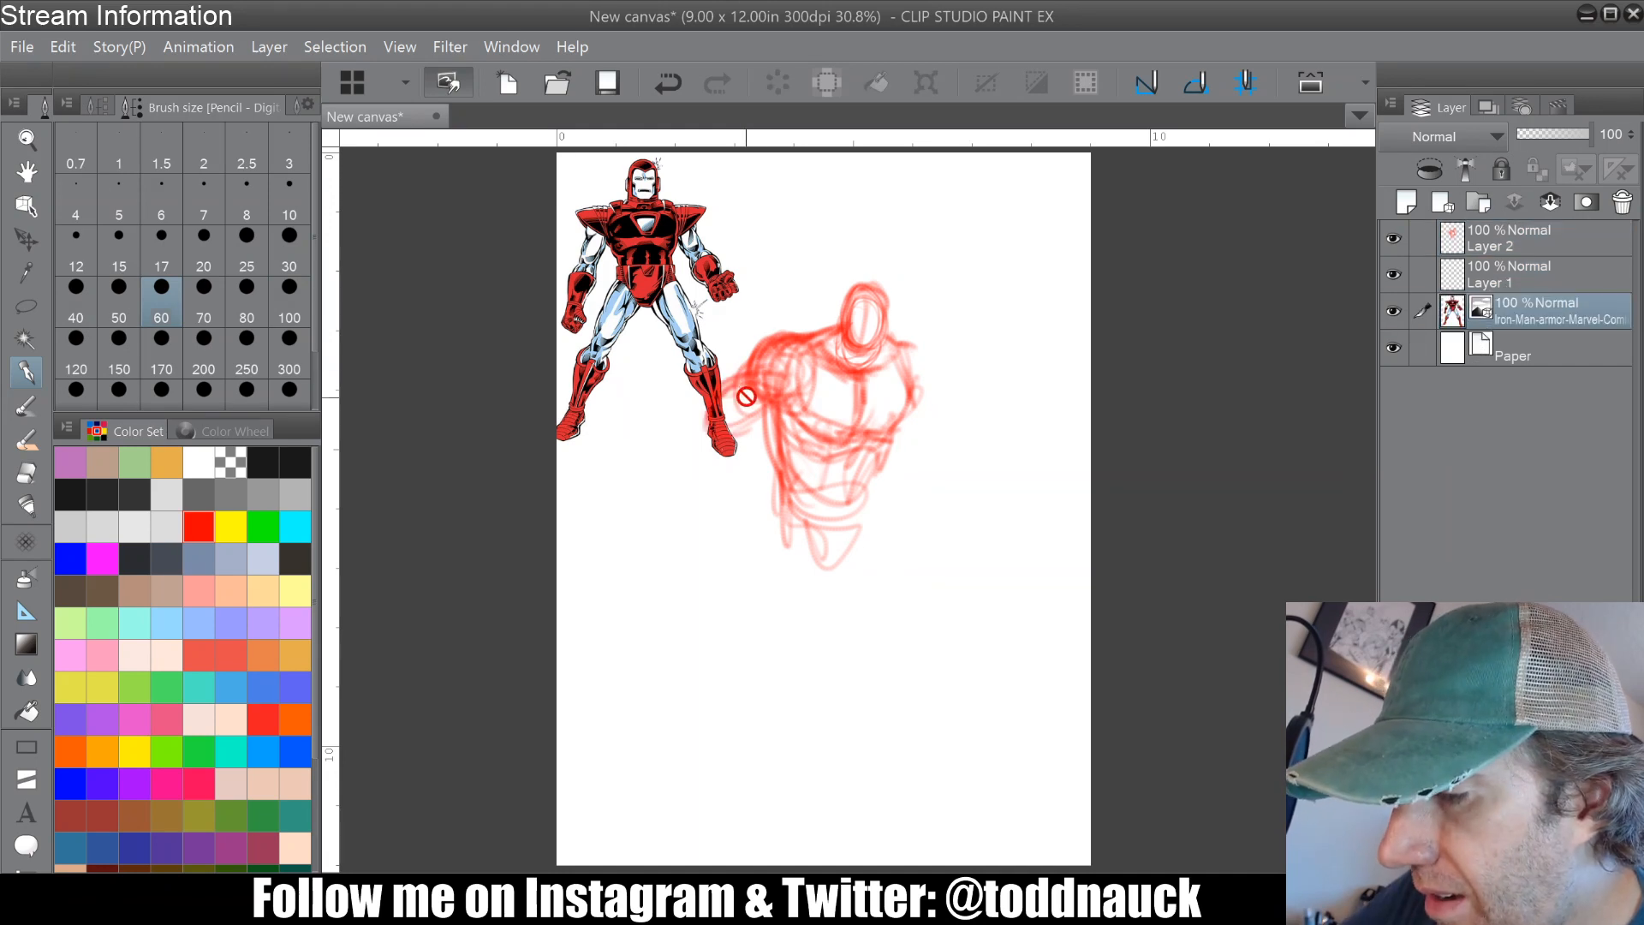
left_click(1518, 240)
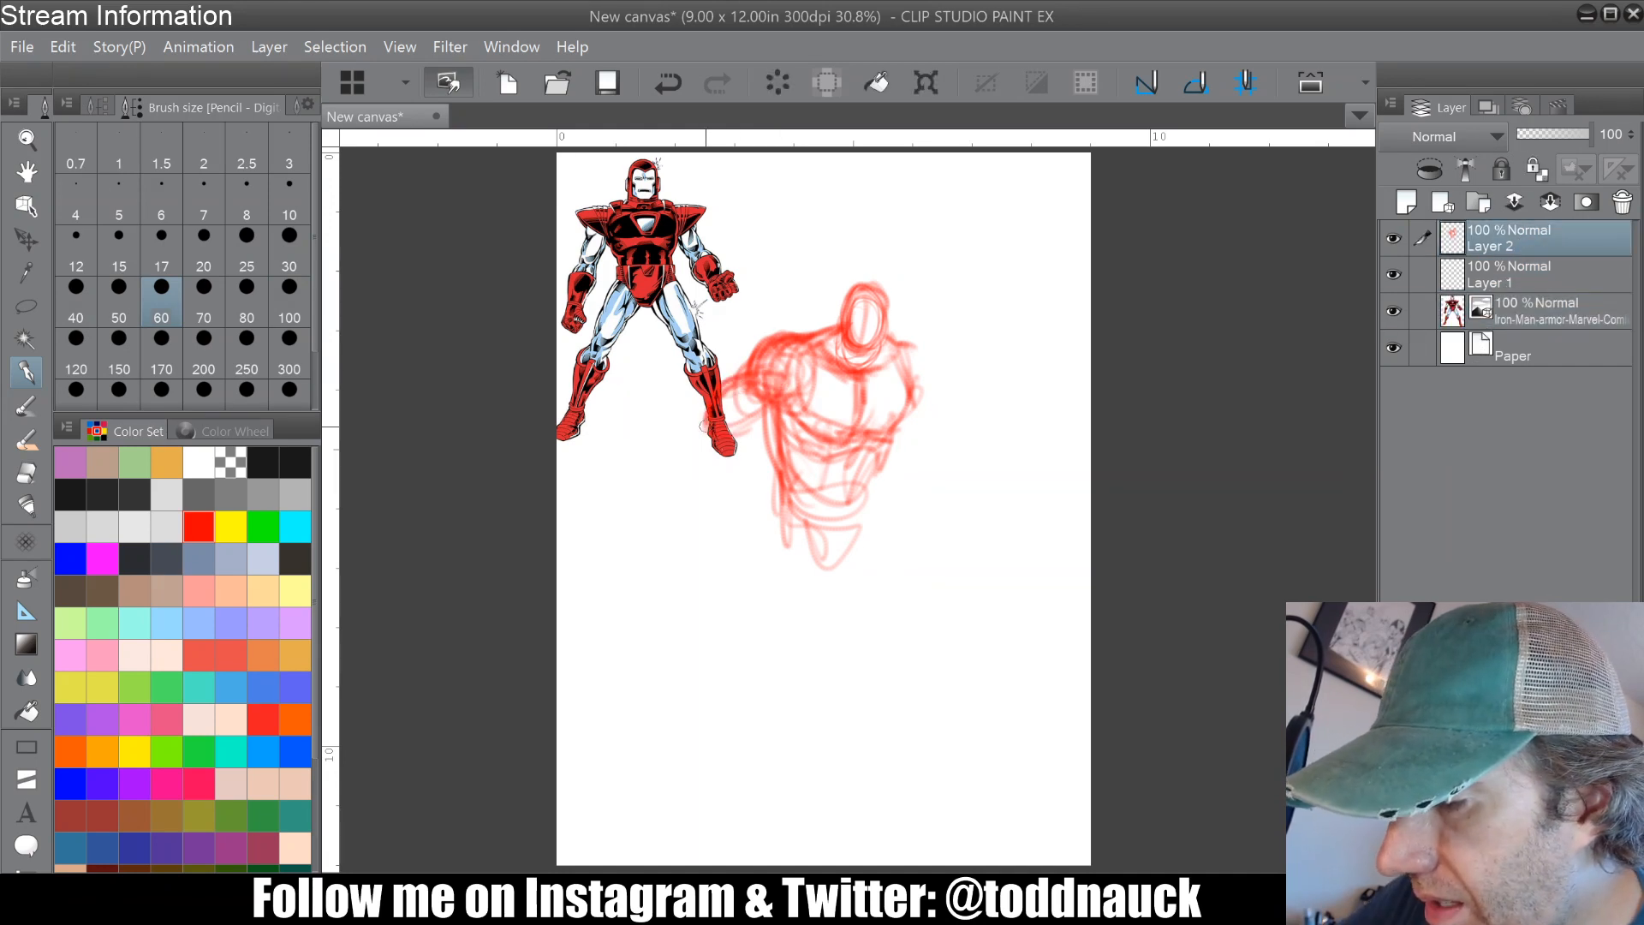
mouse_move(706, 427)
left_mouse_down()
mouse_move(773, 392)
mouse_move(750, 434)
mouse_move(736, 339)
mouse_move(811, 314)
mouse_move(841, 334)
mouse_move(829, 322)
mouse_move(825, 351)
mouse_move(842, 287)
mouse_move(874, 284)
mouse_move(799, 333)
mouse_move(724, 334)
left_mouse_up()
Step: Move the Iron Man reference image down to the lower-left corner of the page
left_click(1519, 313)
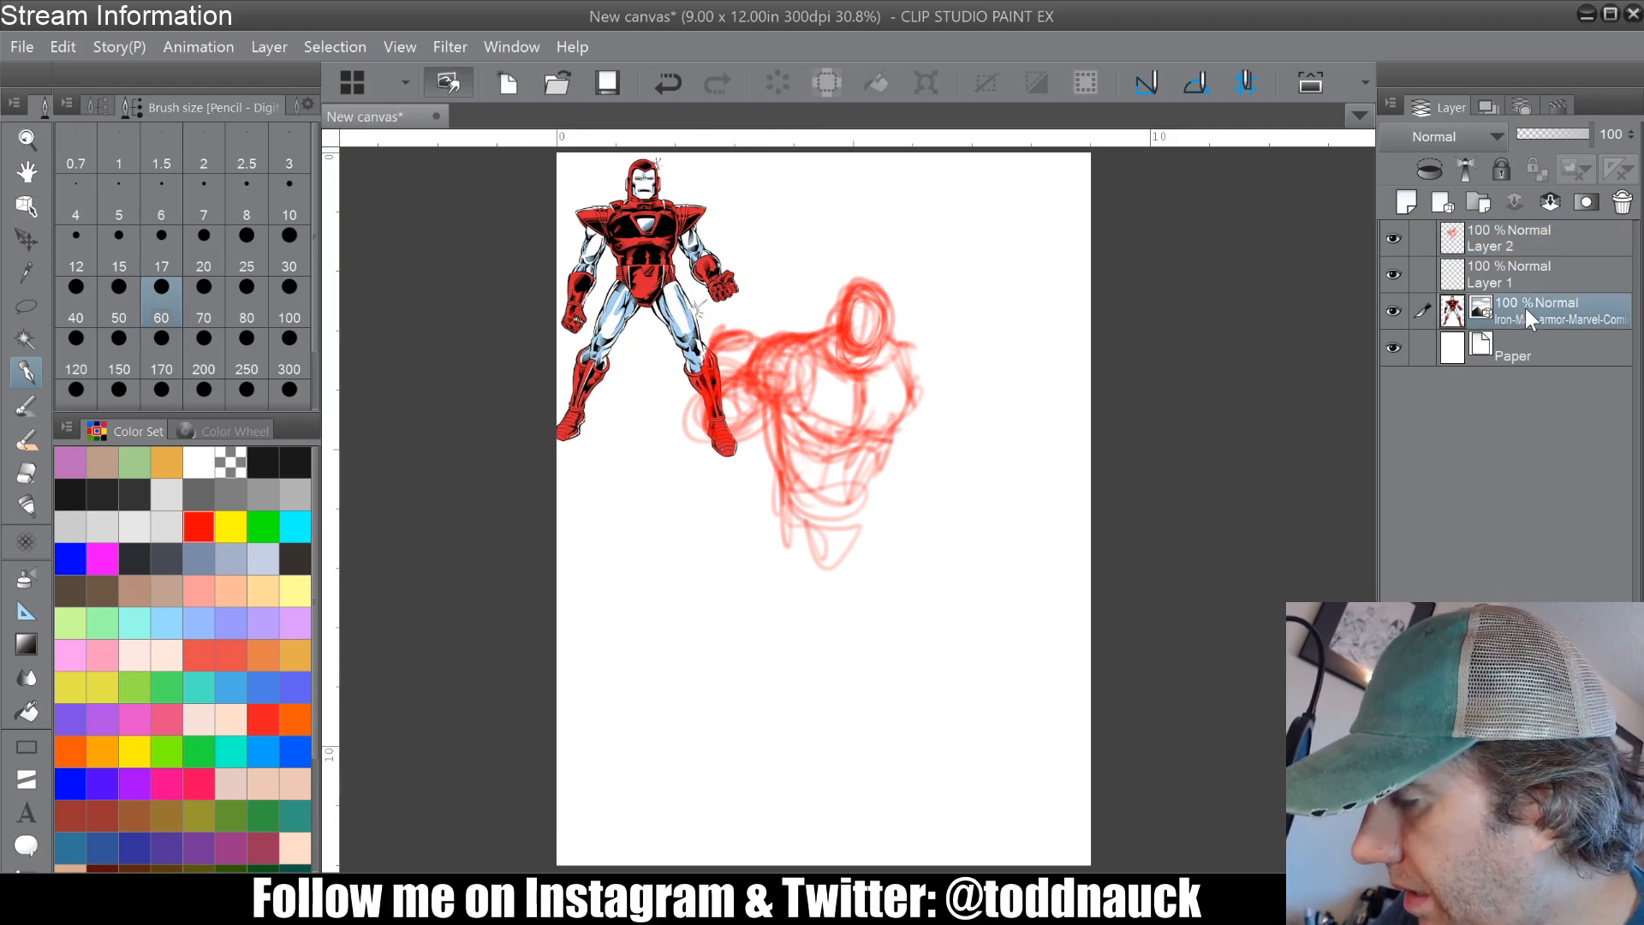
left_click(26, 206)
left_click_drag(650, 244, 657, 646)
Step: Shift the Layer 2 sketch toward the top of the page and rework its torso, arm and splayed fingers
left_click(1514, 245)
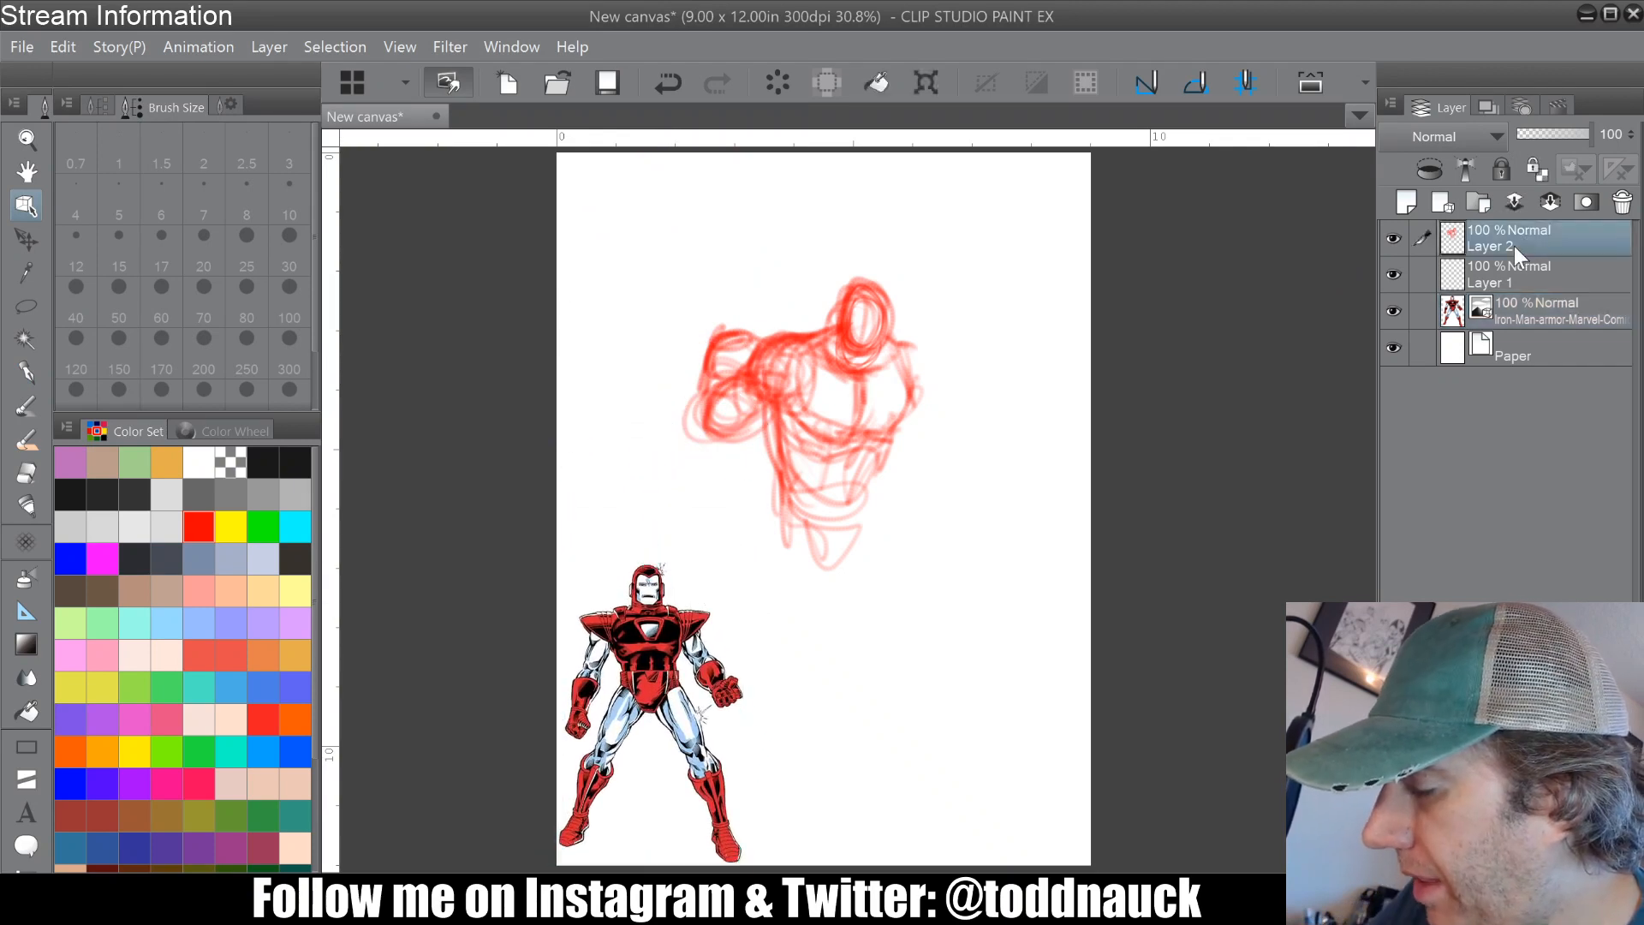
mouse_move(853, 371)
left_mouse_down()
mouse_move(849, 296)
mouse_move(901, 295)
mouse_move(867, 290)
left_mouse_up()
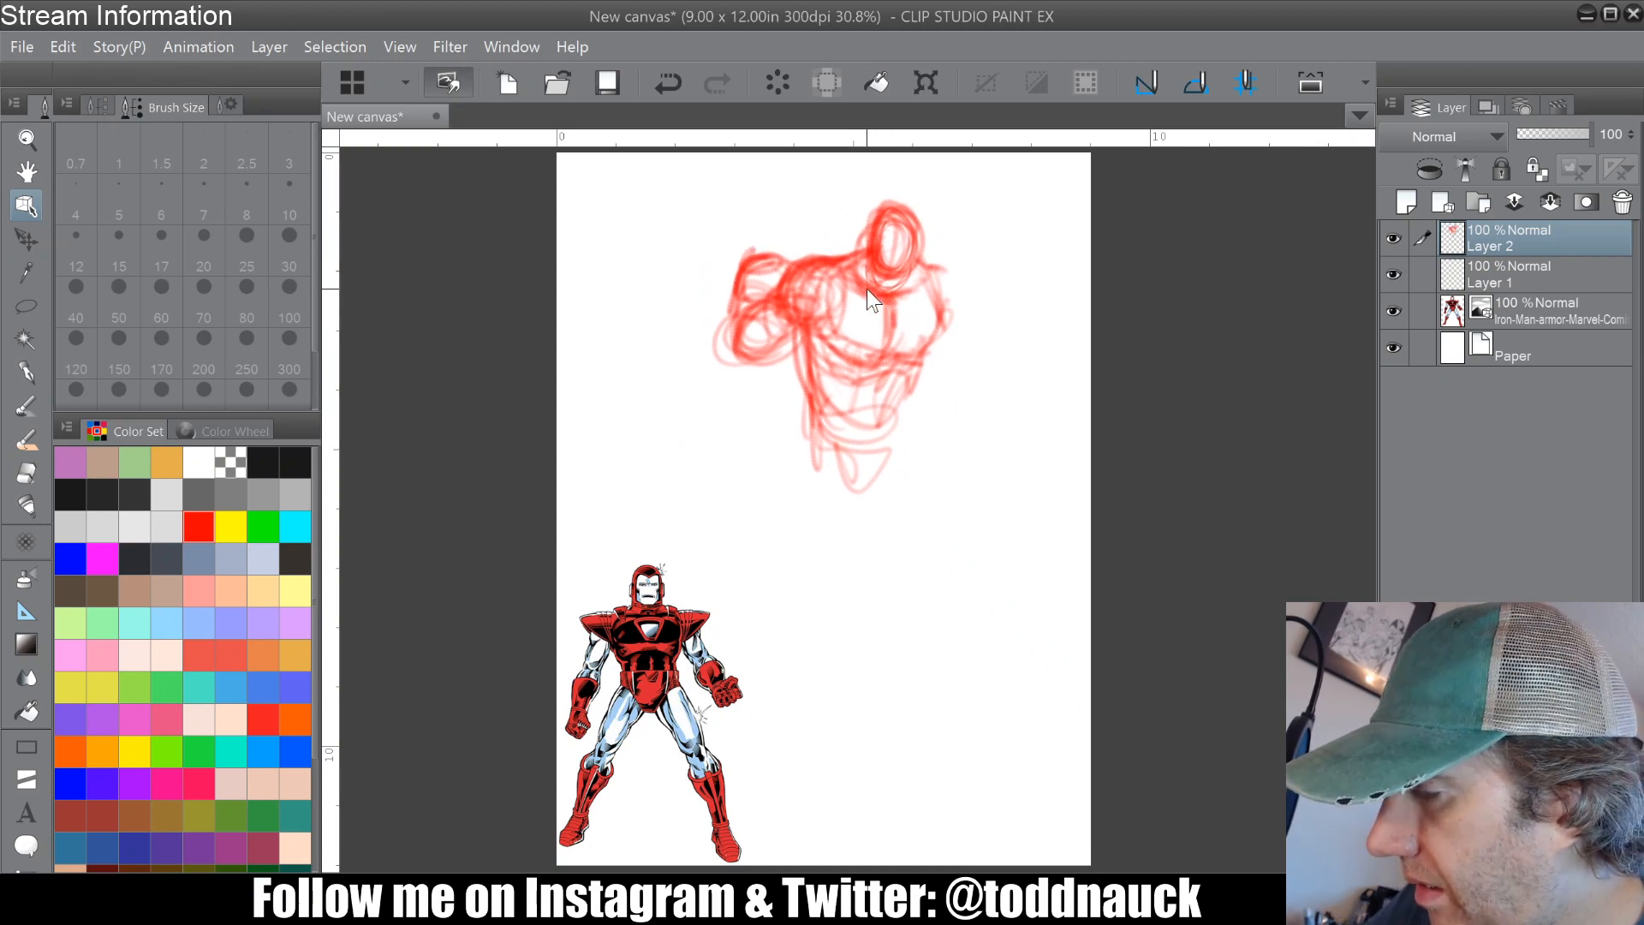
left_click(28, 366)
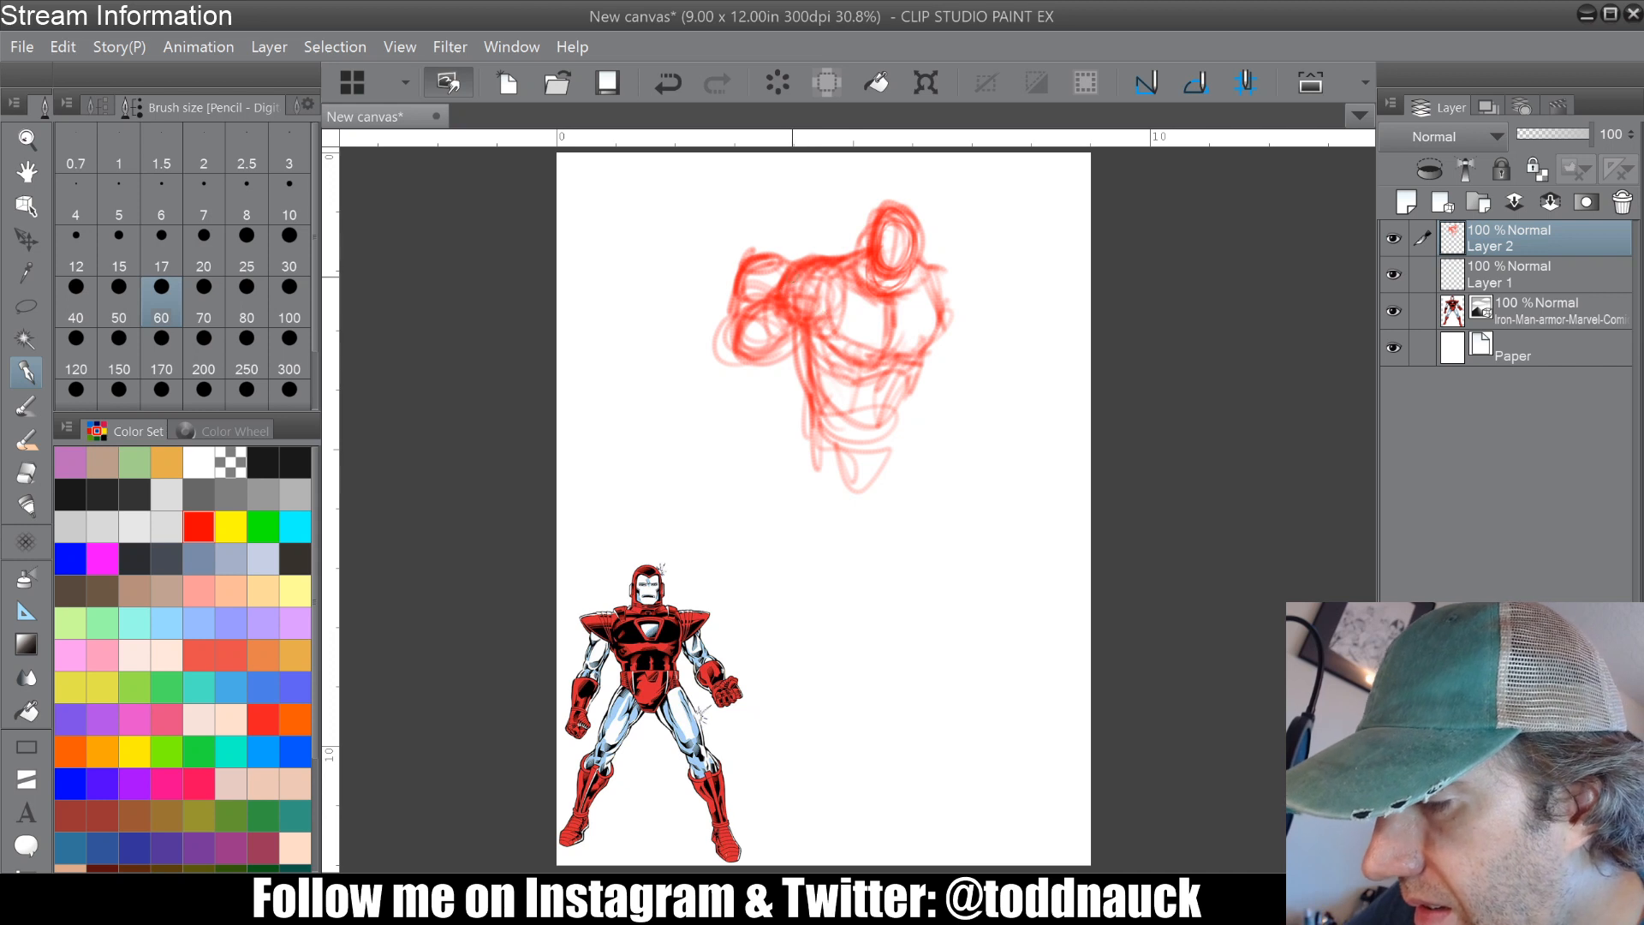
mouse_move(792, 276)
left_mouse_down()
mouse_move(742, 259)
mouse_move(769, 248)
mouse_move(808, 312)
mouse_move(753, 354)
mouse_move(748, 286)
mouse_move(822, 405)
mouse_move(819, 434)
mouse_move(897, 321)
mouse_move(922, 374)
mouse_move(944, 327)
mouse_move(846, 365)
mouse_move(793, 458)
mouse_move(794, 415)
mouse_move(866, 453)
mouse_move(807, 471)
mouse_move(939, 318)
mouse_move(894, 252)
mouse_move(909, 265)
mouse_move(899, 297)
mouse_move(852, 289)
mouse_move(908, 259)
mouse_move(900, 282)
mouse_move(878, 283)
mouse_move(919, 251)
mouse_move(811, 253)
mouse_move(797, 284)
mouse_move(883, 261)
mouse_move(966, 281)
mouse_move(935, 266)
mouse_move(942, 345)
mouse_move(888, 416)
mouse_move(822, 407)
mouse_move(798, 434)
mouse_move(877, 427)
mouse_move(796, 381)
mouse_move(821, 474)
mouse_move(795, 417)
mouse_move(834, 475)
mouse_move(881, 441)
mouse_move(884, 464)
mouse_move(839, 413)
mouse_move(804, 481)
left_mouse_up()
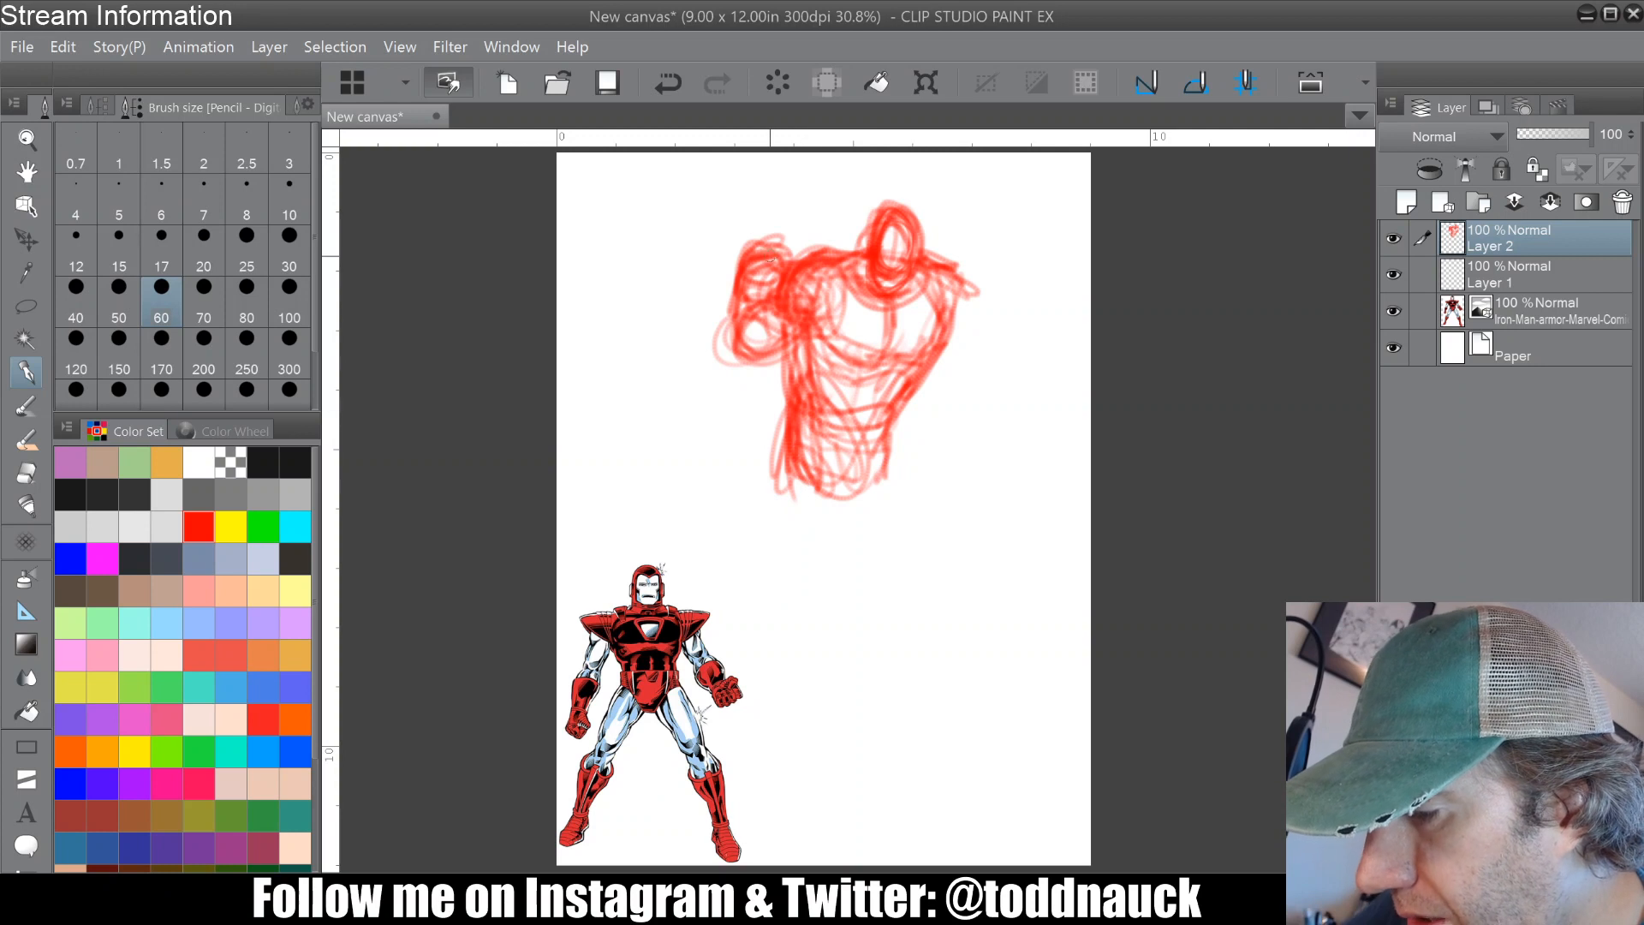
mouse_move(773, 259)
left_mouse_down()
mouse_move(756, 325)
mouse_move(800, 332)
mouse_move(801, 281)
mouse_move(809, 294)
mouse_move(734, 297)
mouse_move(756, 246)
mouse_move(783, 249)
mouse_move(773, 265)
mouse_move(759, 203)
mouse_move(731, 254)
mouse_move(821, 237)
left_mouse_up()
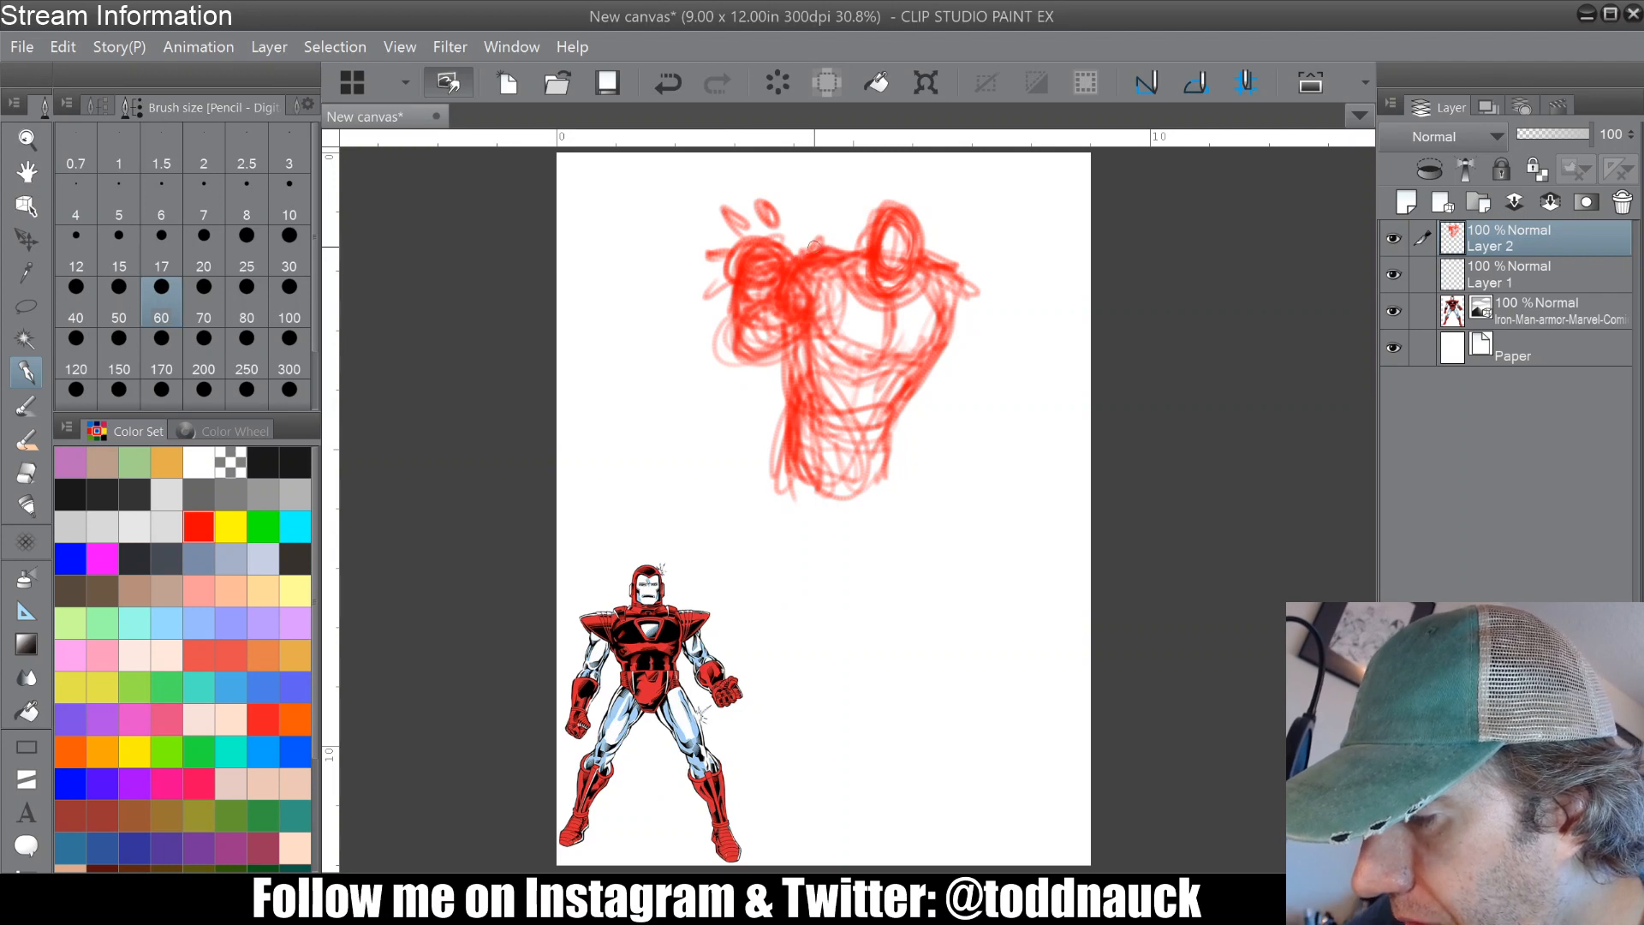
Step: Clear Layer 2 and sketch a new head, shoulders and chest in red, with direction marks on either side
left_click(785, 79)
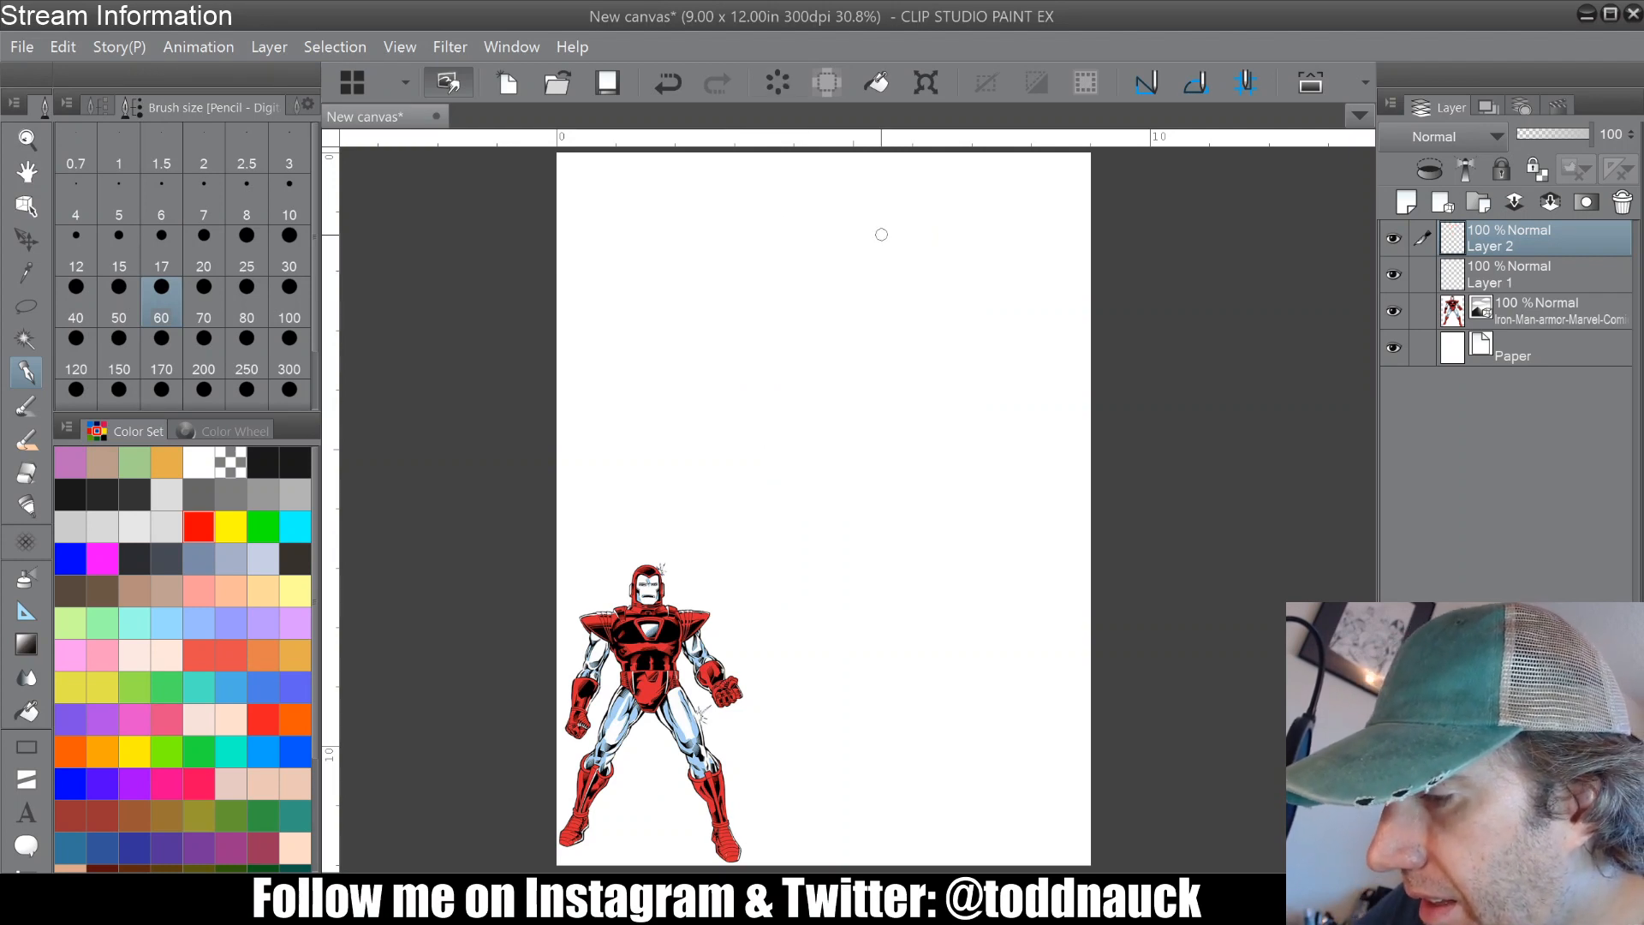
mouse_move(852, 276)
left_mouse_down()
mouse_move(896, 218)
mouse_move(898, 282)
mouse_move(872, 288)
mouse_move(894, 298)
mouse_move(862, 295)
mouse_move(900, 302)
mouse_move(854, 263)
mouse_move(850, 275)
mouse_move(862, 304)
mouse_move(858, 229)
mouse_move(884, 218)
mouse_move(853, 268)
mouse_move(785, 297)
mouse_move(829, 288)
mouse_move(766, 328)
mouse_move(827, 340)
mouse_move(818, 272)
mouse_move(811, 316)
mouse_move(916, 306)
mouse_move(873, 340)
mouse_move(828, 291)
mouse_move(781, 286)
mouse_move(789, 345)
mouse_move(936, 321)
mouse_move(913, 357)
mouse_move(802, 397)
mouse_move(752, 364)
mouse_move(782, 290)
mouse_move(902, 376)
mouse_move(833, 420)
mouse_move(874, 373)
mouse_move(810, 314)
mouse_move(775, 324)
mouse_move(783, 402)
mouse_move(854, 407)
mouse_move(823, 422)
left_mouse_up()
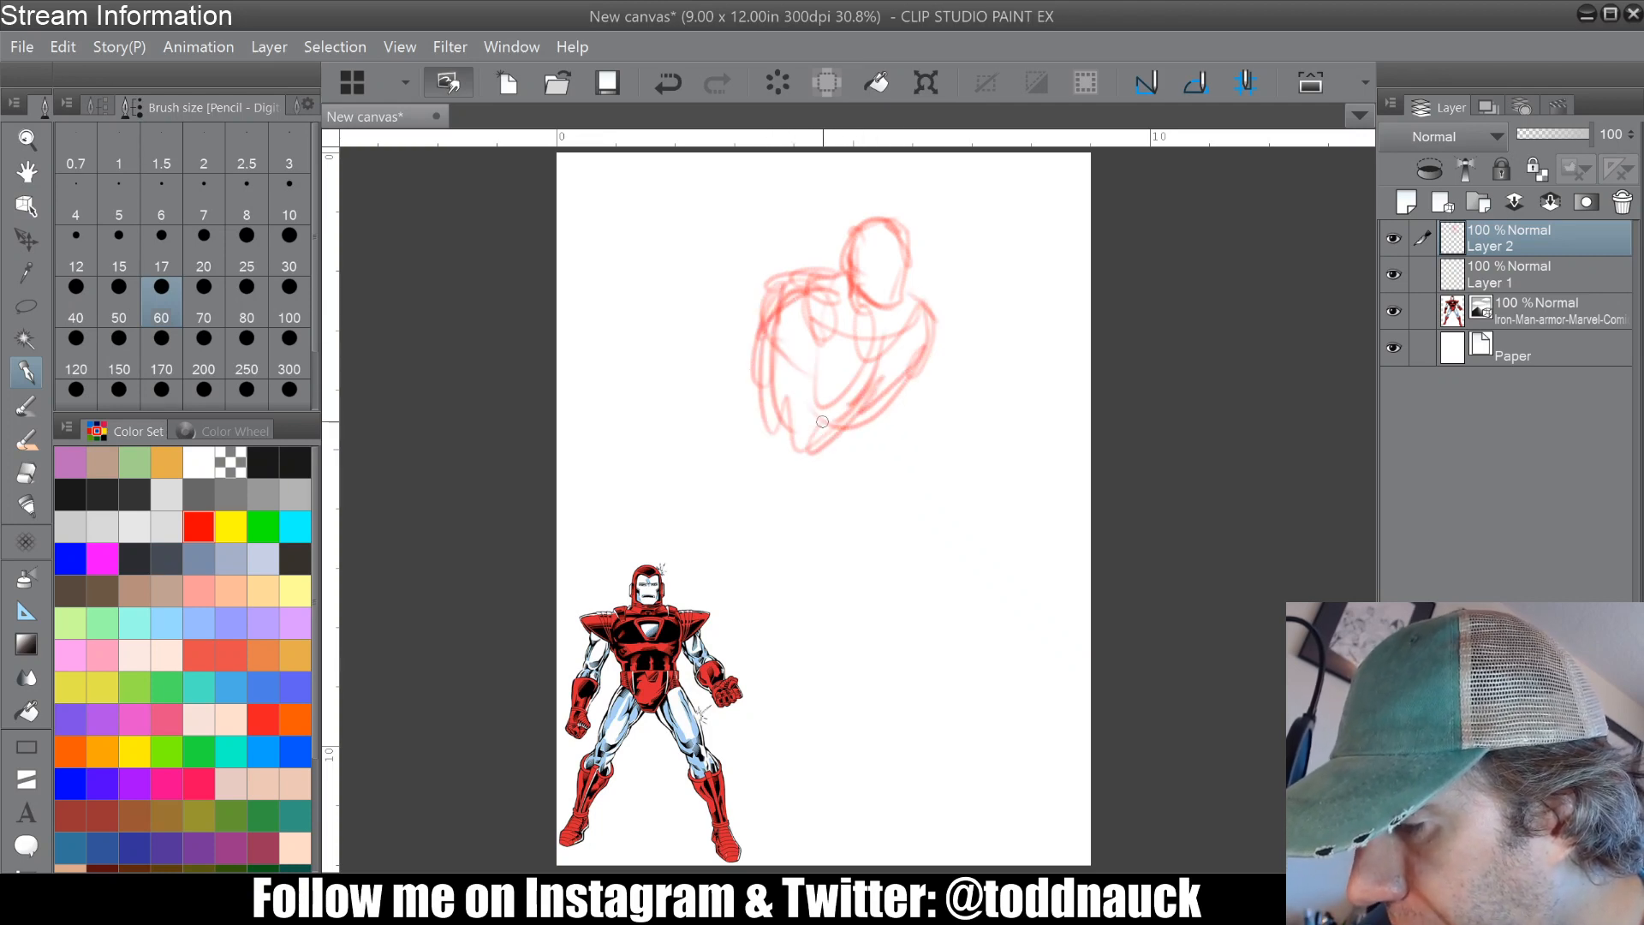
mouse_move(859, 306)
left_mouse_down()
mouse_move(852, 250)
mouse_move(742, 332)
mouse_move(797, 284)
mouse_move(769, 342)
mouse_move(841, 320)
mouse_move(889, 327)
mouse_move(859, 239)
mouse_move(902, 235)
mouse_move(889, 301)
mouse_move(868, 297)
mouse_move(900, 289)
left_mouse_up()
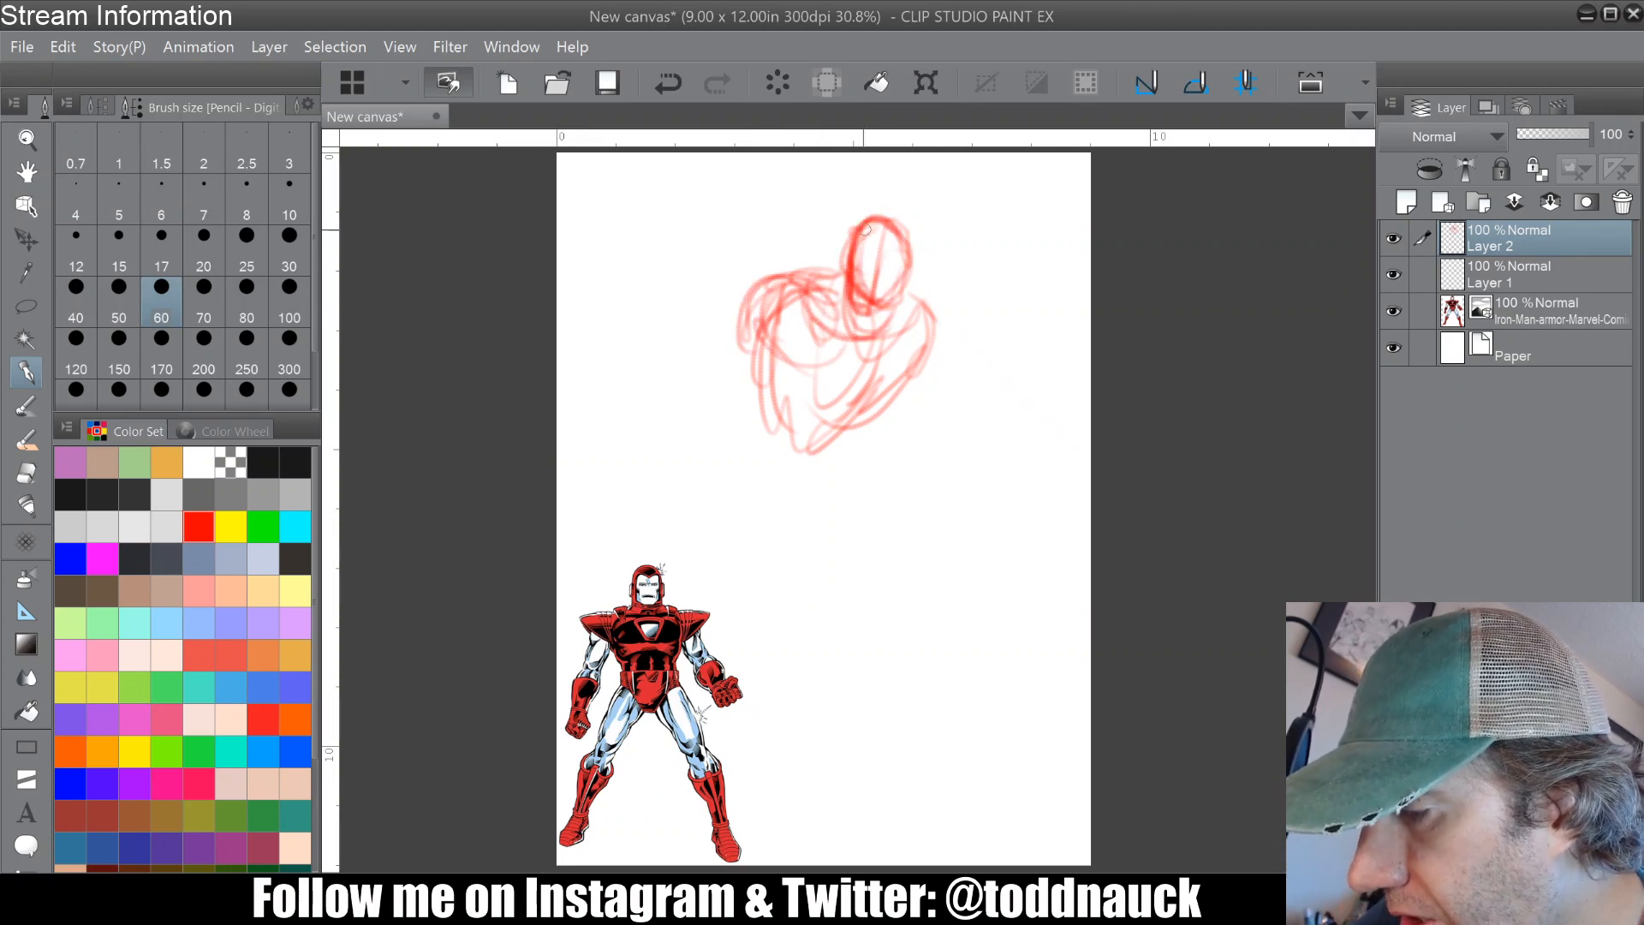
mouse_move(867, 230)
left_mouse_down()
mouse_move(895, 227)
mouse_move(866, 263)
mouse_move(792, 210)
mouse_move(829, 244)
left_mouse_up()
left_click_drag(1000, 291, 977, 319)
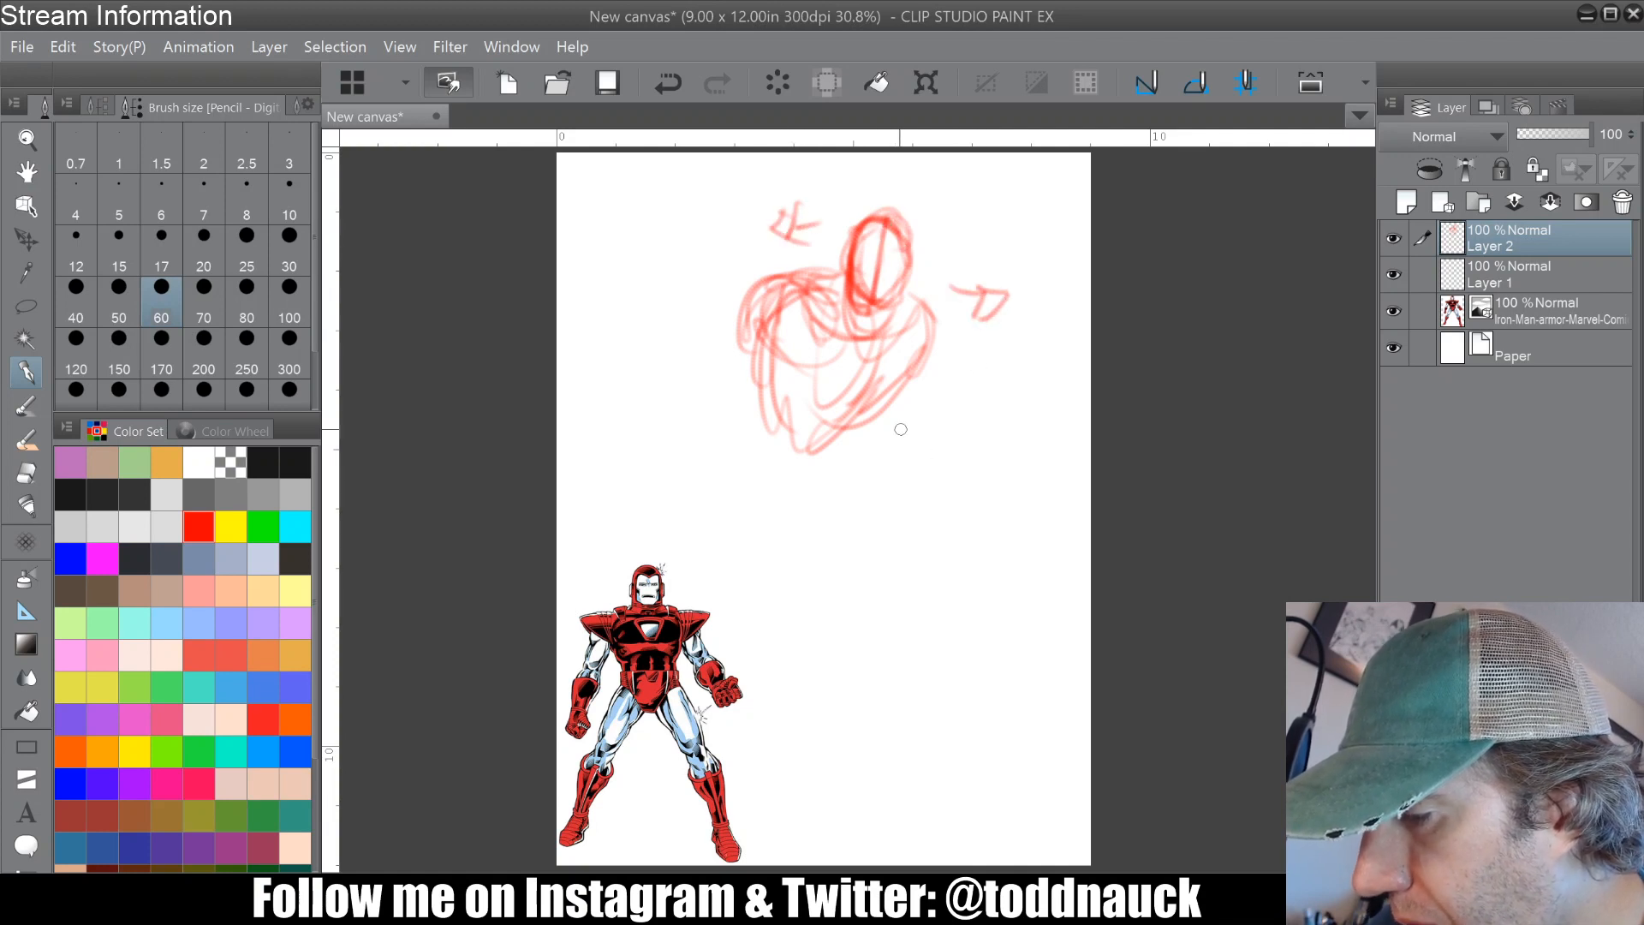
Step: Extend the torso's side lines downward and strengthen the chest contours of the new sketch
left_click_drag(774, 425, 750, 475)
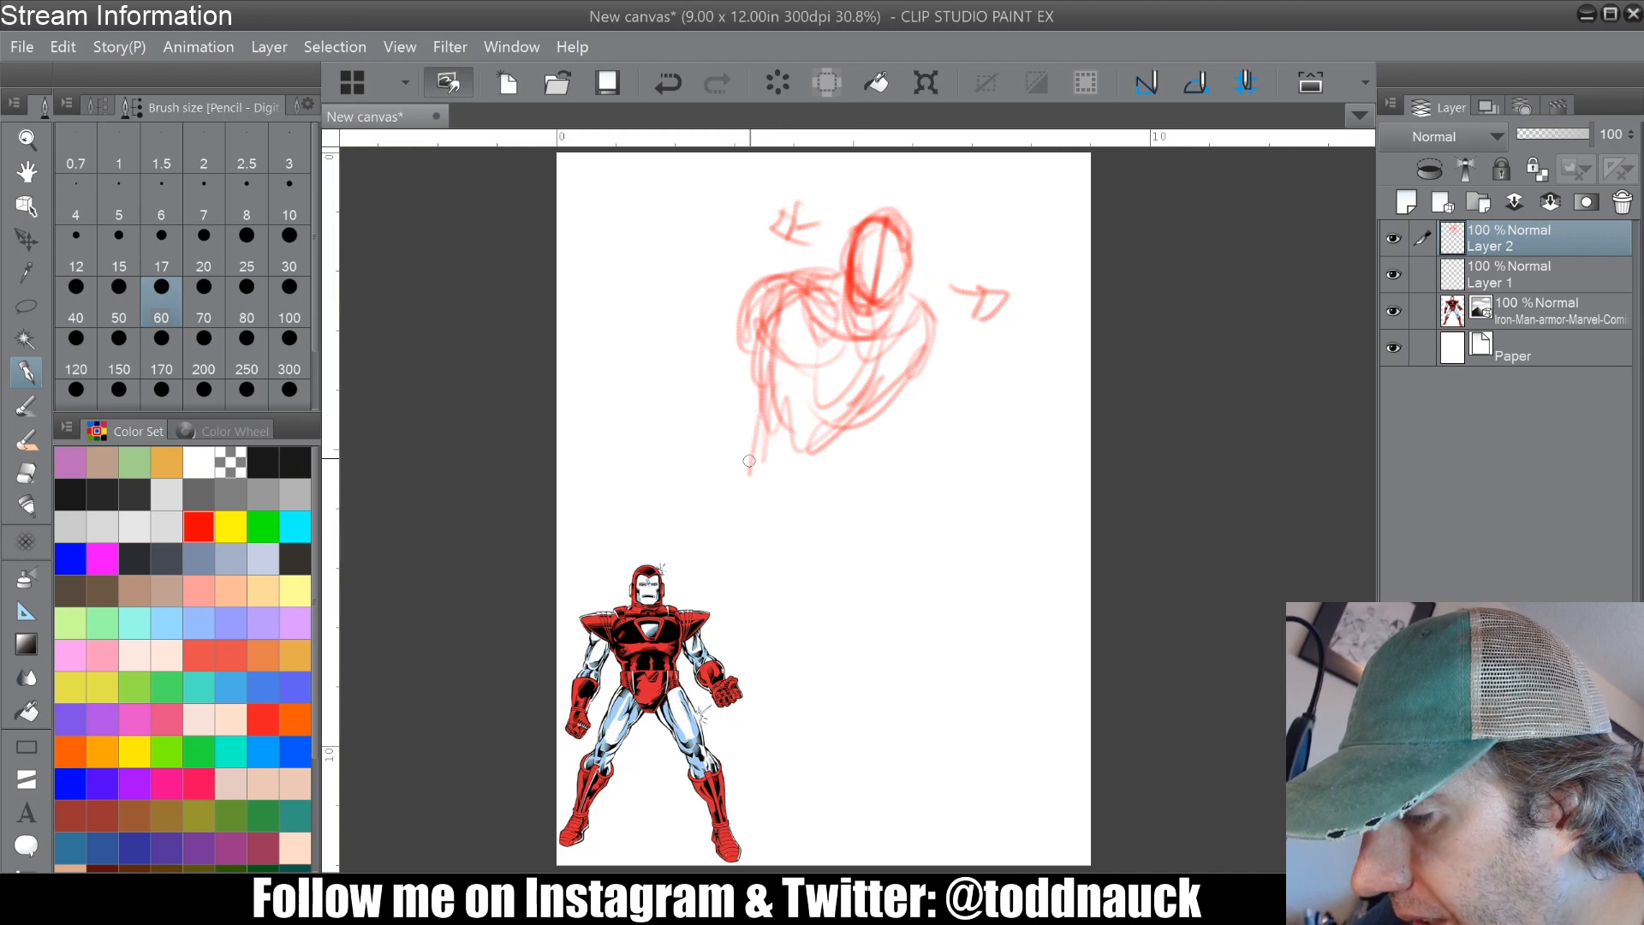
left_click_drag(753, 360, 788, 475)
left_click_drag(910, 326, 886, 410)
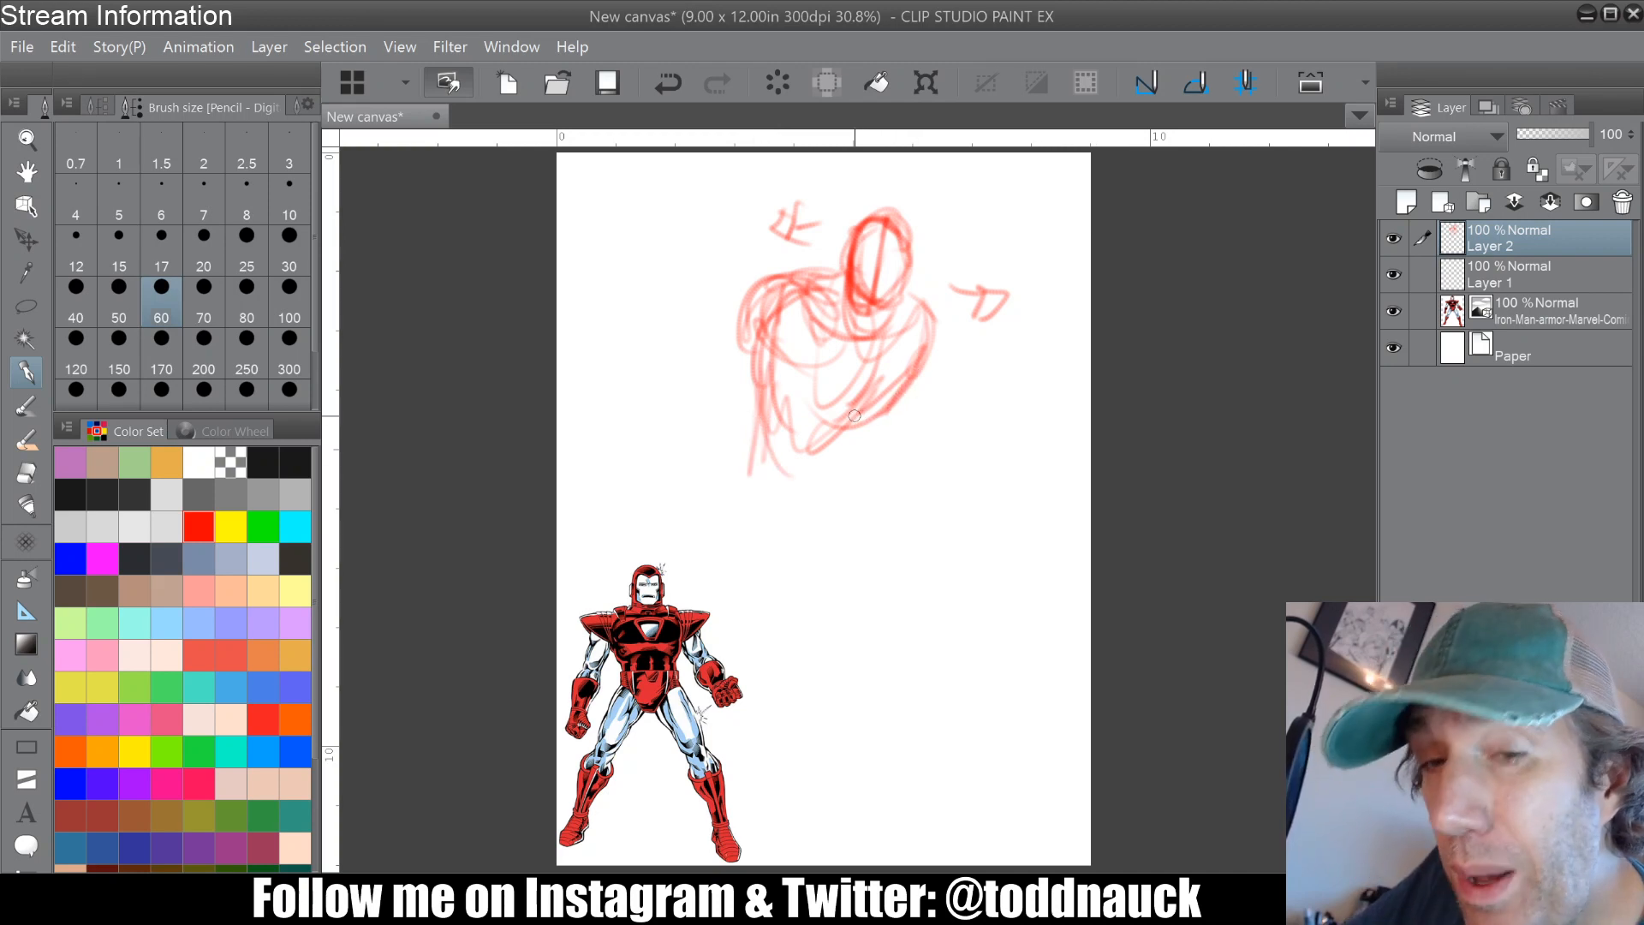
mouse_move(785, 334)
left_mouse_down()
mouse_move(827, 418)
mouse_move(886, 402)
left_mouse_up()
left_click_drag(923, 350, 858, 439)
Step: Sketch the lower ribcage, abdomen and waist beneath the chest with loose curved strokes
left_click_drag(747, 334, 749, 462)
mouse_move(766, 356)
left_mouse_down()
mouse_move(808, 447)
mouse_move(863, 424)
left_mouse_up()
mouse_move(864, 424)
left_mouse_down()
mouse_move(771, 460)
mouse_move(855, 462)
mouse_move(870, 514)
left_mouse_up()
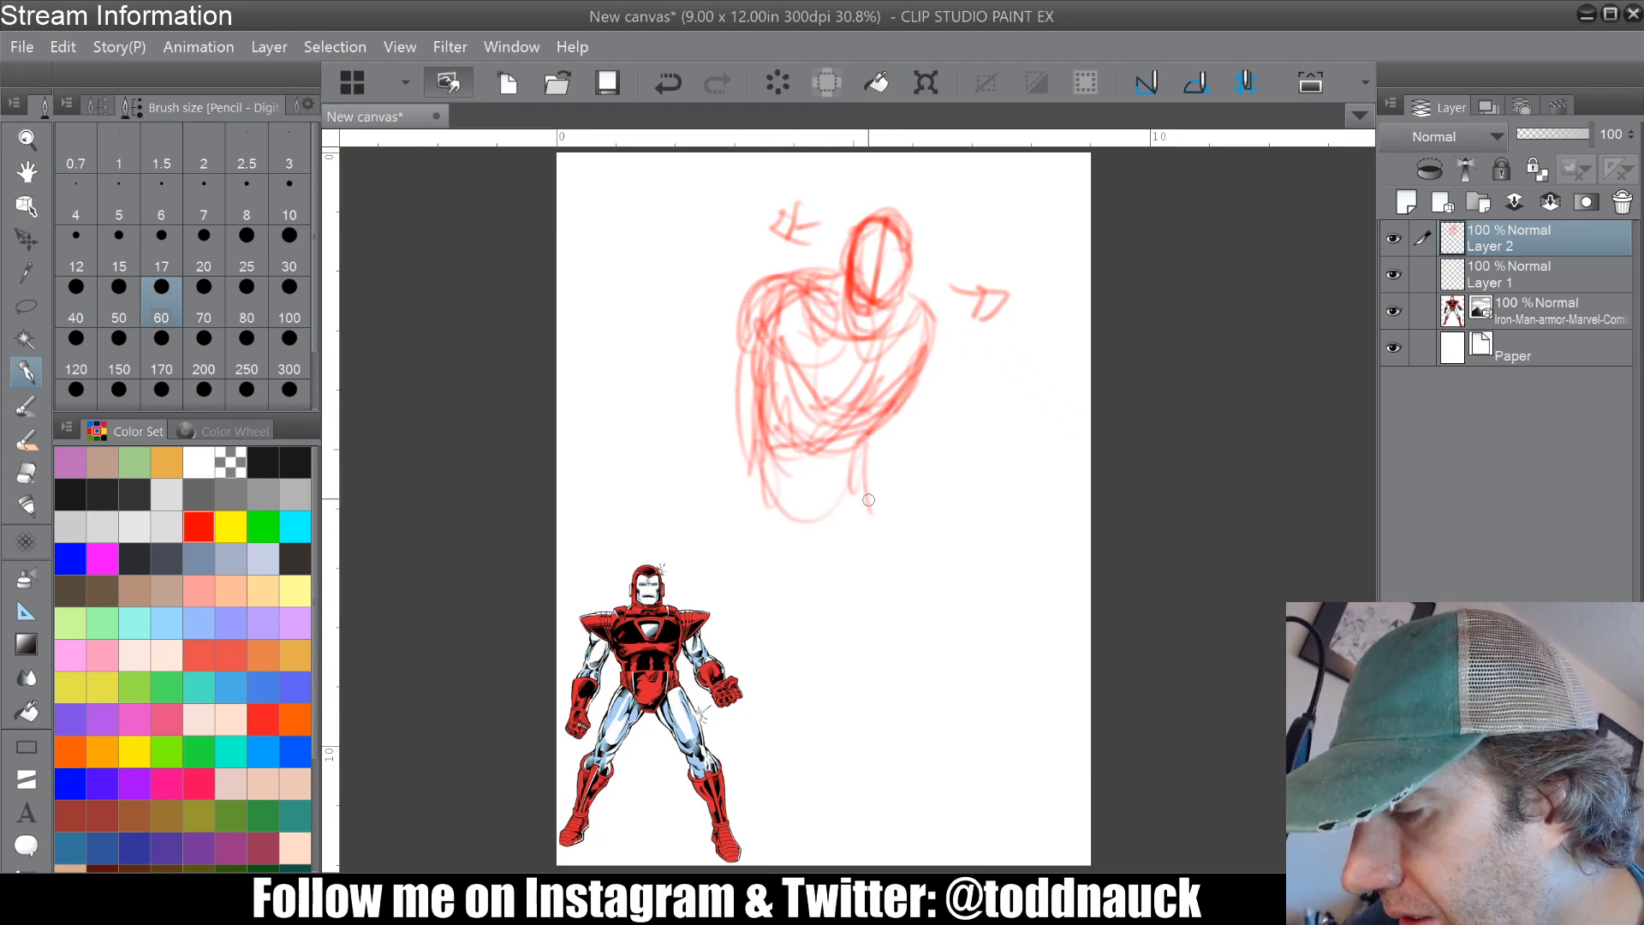
mouse_move(796, 419)
left_mouse_down()
mouse_move(818, 522)
mouse_move(739, 504)
mouse_move(753, 524)
mouse_move(815, 535)
left_mouse_up()
mouse_move(775, 424)
left_mouse_down()
mouse_move(857, 462)
mouse_move(891, 412)
mouse_move(843, 487)
left_mouse_up()
Step: Reinforce the shoulder line and sketch the foreshortened outstretched arm ending in an open hand with splayed fingers
mouse_move(814, 299)
left_mouse_down()
mouse_move(857, 250)
mouse_move(816, 289)
mouse_move(793, 281)
mouse_move(735, 347)
left_mouse_up()
mouse_move(738, 291)
left_mouse_down()
mouse_move(916, 292)
mouse_move(942, 317)
left_mouse_up()
mouse_move(843, 257)
left_mouse_down()
mouse_move(761, 280)
mouse_move(728, 353)
left_mouse_up()
left_click_drag(771, 283, 712, 379)
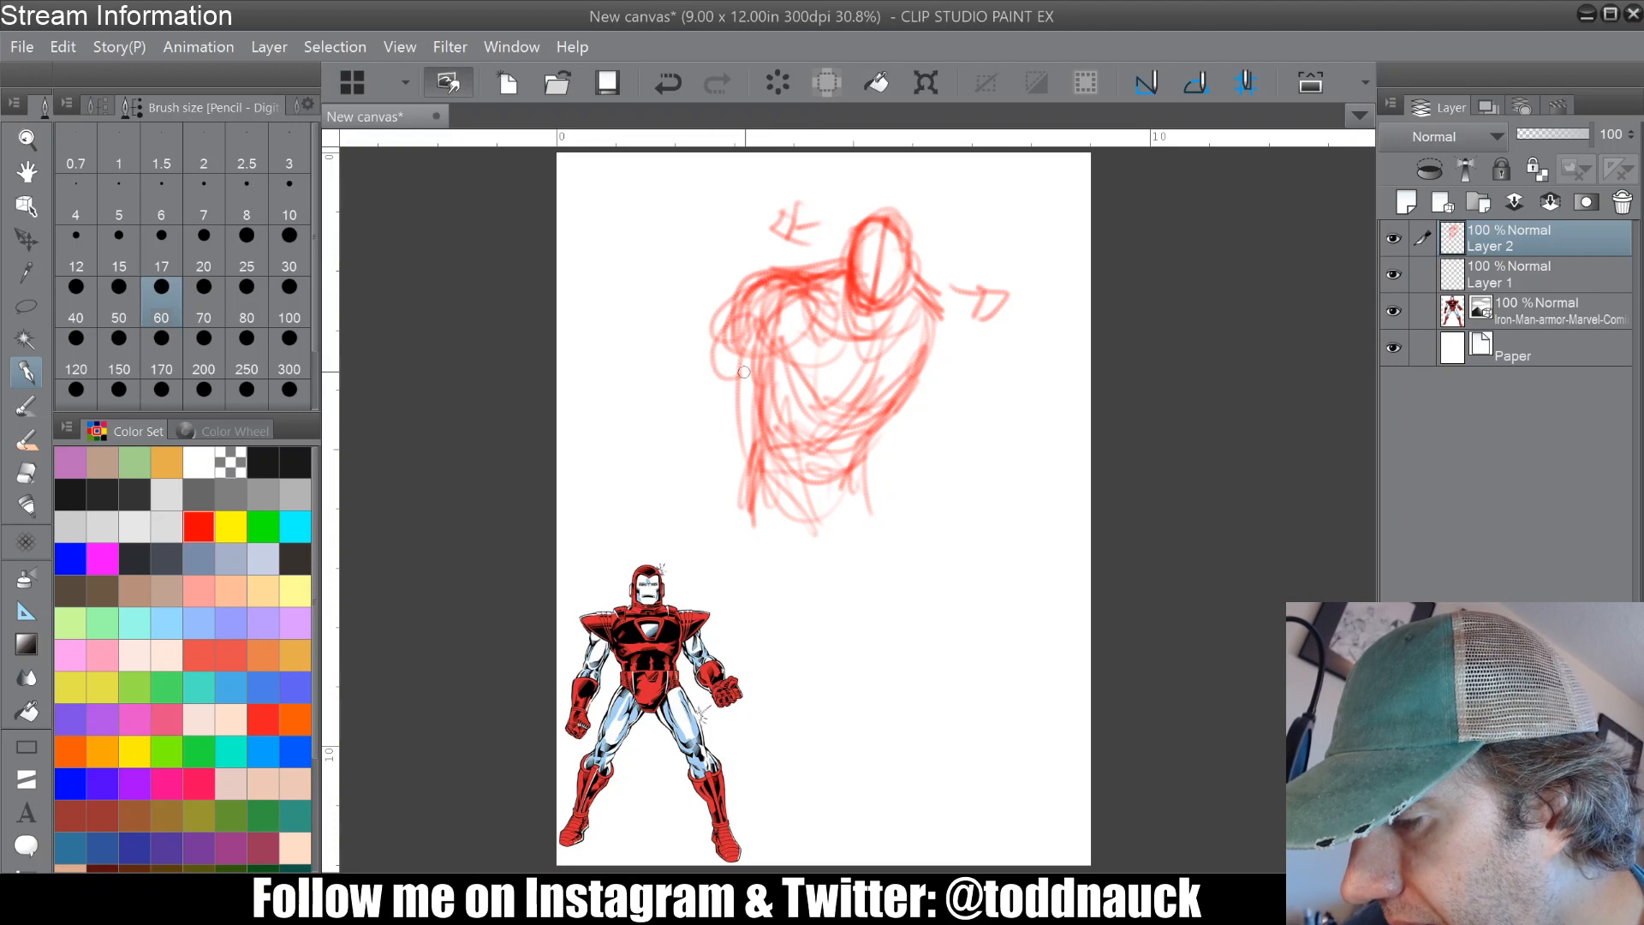
mouse_move(747, 324)
left_mouse_down()
mouse_move(682, 355)
mouse_move(770, 288)
mouse_move(711, 252)
mouse_move(760, 240)
mouse_move(690, 253)
mouse_move(659, 316)
mouse_move(779, 260)
mouse_move(706, 321)
mouse_move(797, 309)
mouse_move(773, 286)
mouse_move(792, 283)
mouse_move(703, 214)
mouse_move(767, 214)
mouse_move(702, 292)
mouse_move(764, 274)
mouse_move(831, 329)
left_mouse_up()
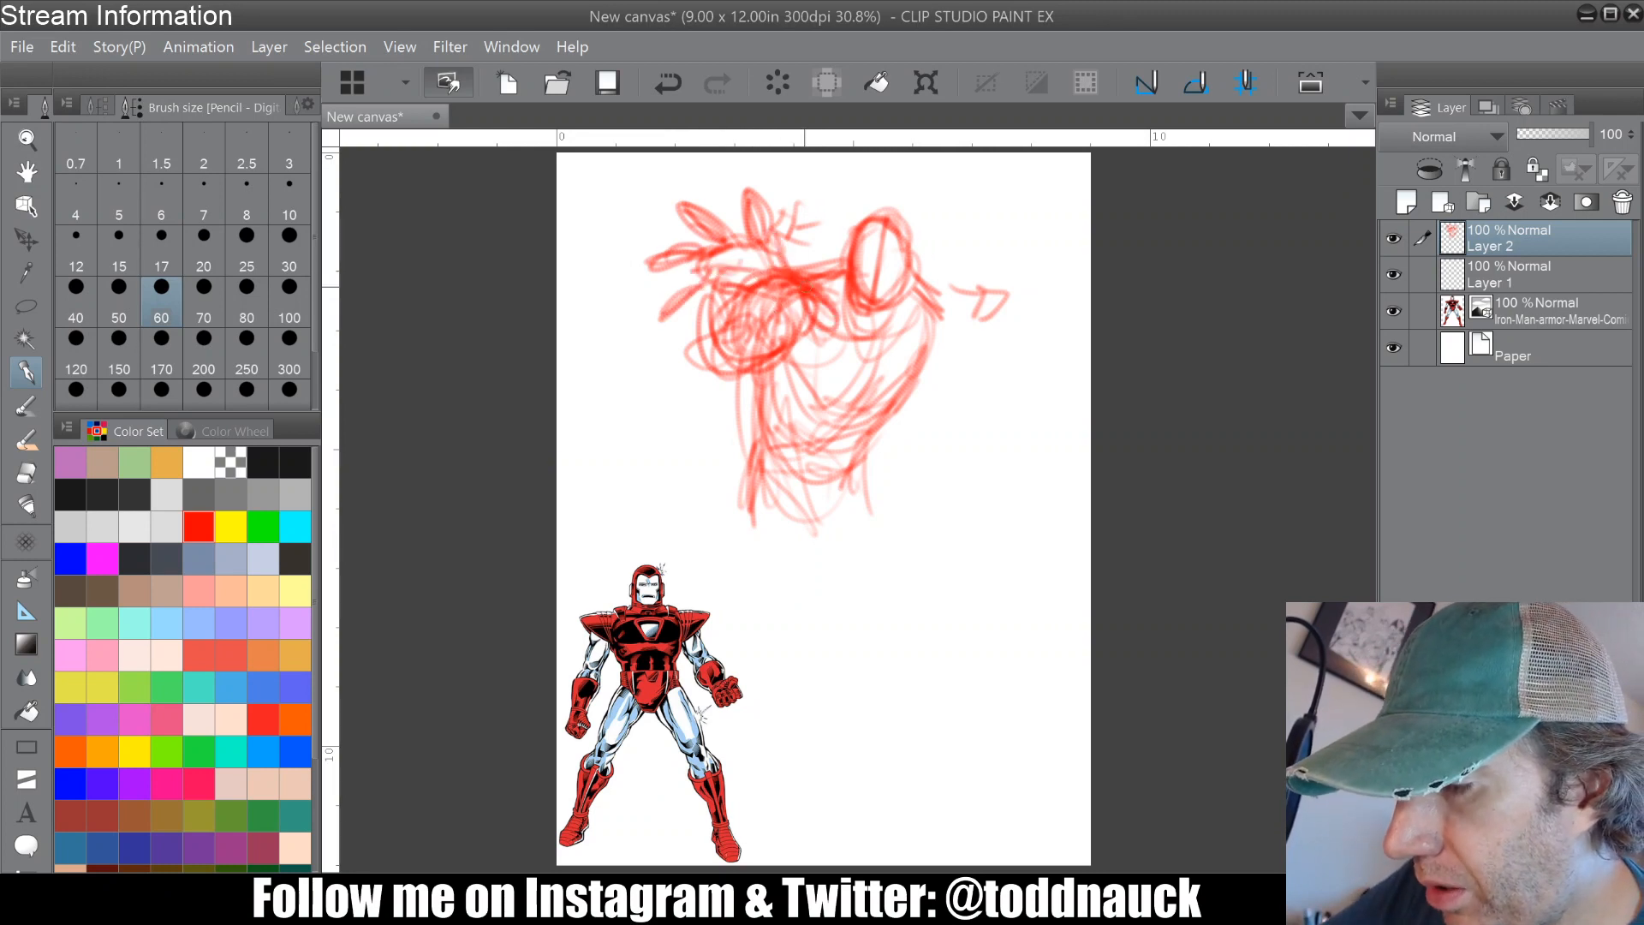
Step: Strengthen the circles of the outstretched forearm, the far shoulder line and the outer chest contour
mouse_move(730, 264)
left_mouse_down()
mouse_move(737, 310)
mouse_move(698, 278)
mouse_move(779, 282)
mouse_move(787, 336)
mouse_move(717, 356)
mouse_move(716, 259)
mouse_move(786, 313)
mouse_move(787, 269)
mouse_move(906, 248)
left_mouse_up()
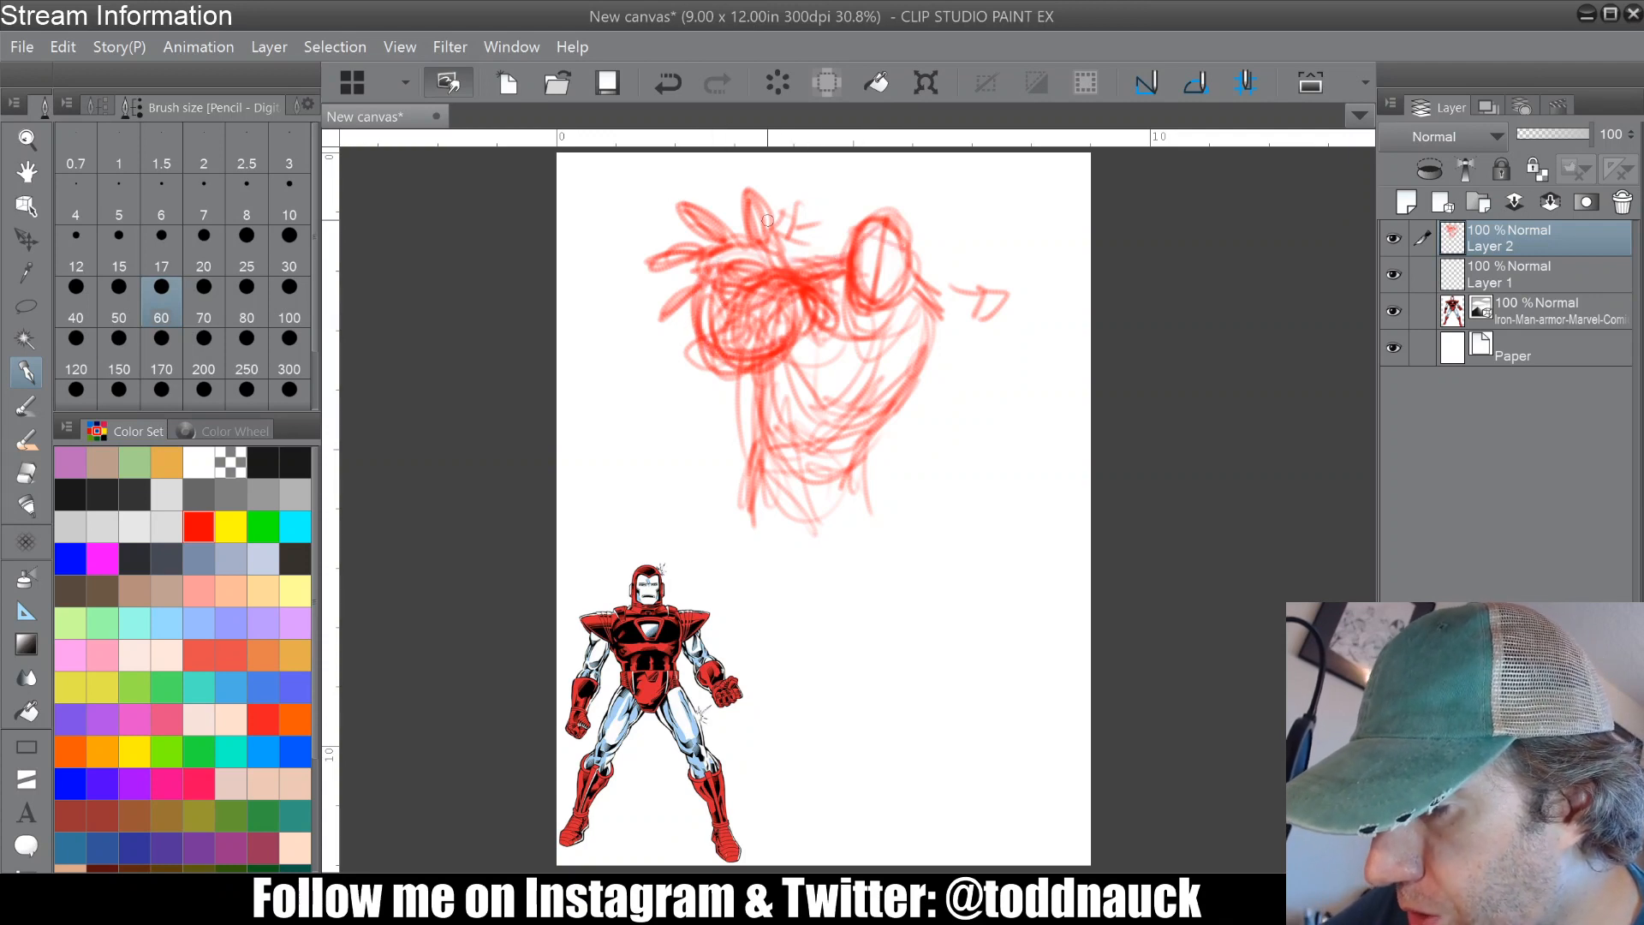
left_click_drag(767, 220, 798, 269)
mouse_move(788, 362)
left_mouse_down()
mouse_move(835, 420)
mouse_move(895, 415)
left_mouse_up()
left_click_drag(920, 282, 933, 288)
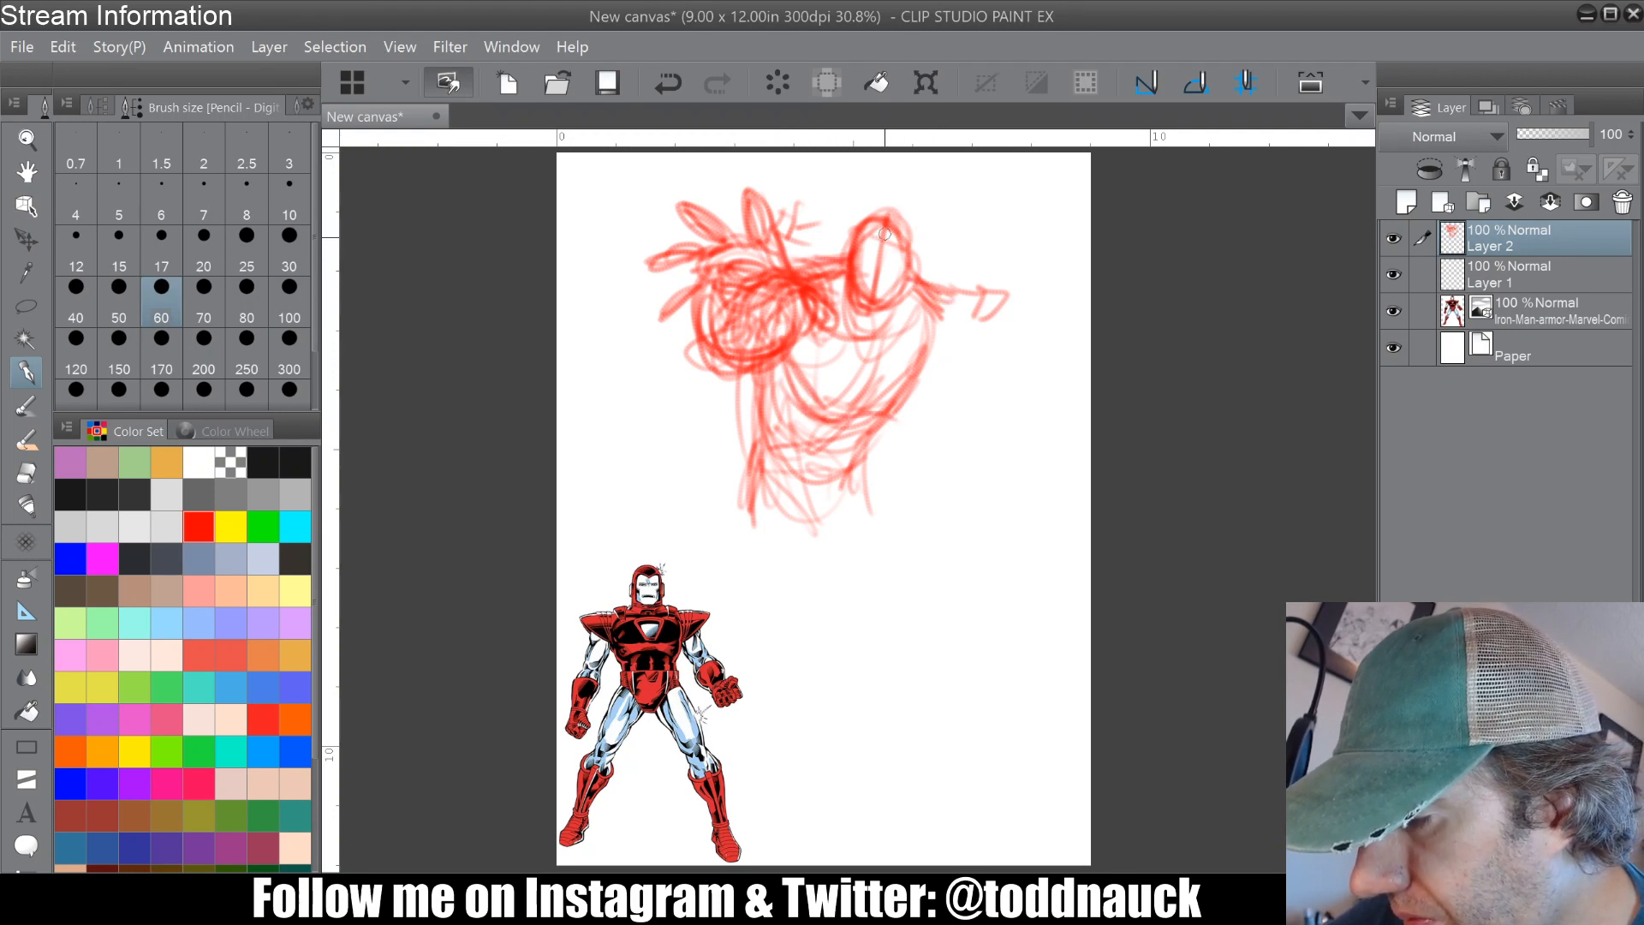
mouse_move(884, 232)
left_mouse_down()
mouse_move(894, 292)
mouse_move(833, 283)
mouse_move(933, 305)
mouse_move(918, 377)
mouse_move(845, 320)
mouse_move(906, 343)
mouse_move(786, 372)
mouse_move(901, 394)
mouse_move(852, 399)
left_mouse_up()
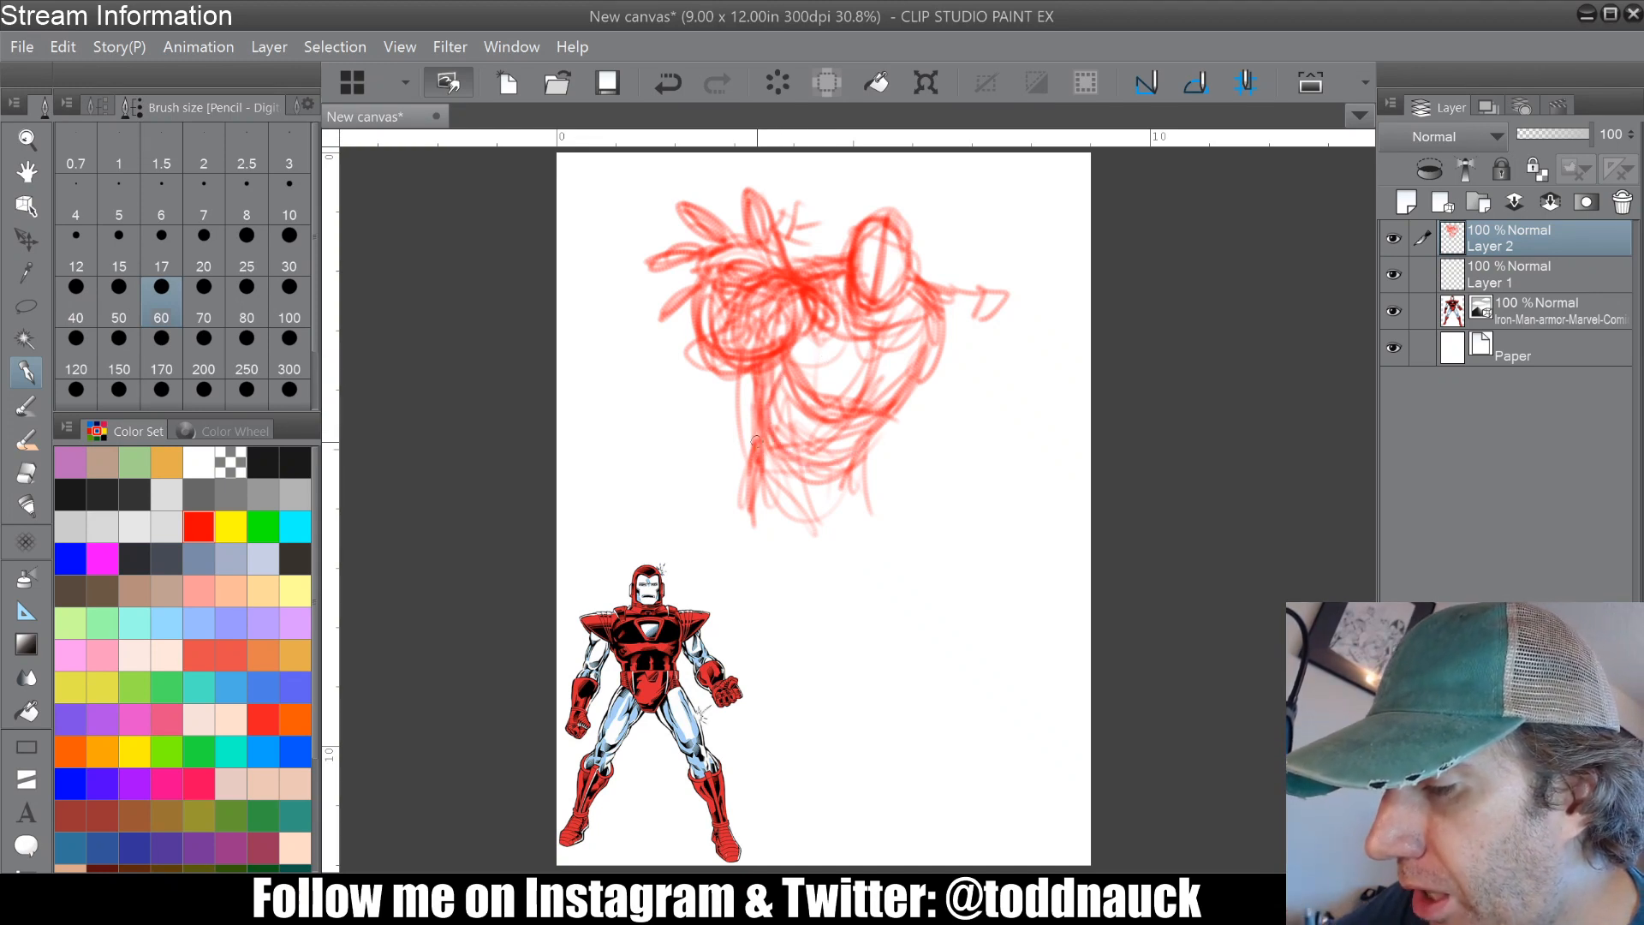
Step: Sketch the waist sides, the abdomen's centre line and the hip lines below the ribcage
mouse_move(774, 458)
left_mouse_down()
mouse_move(796, 484)
mouse_move(852, 480)
mouse_move(877, 424)
mouse_move(871, 499)
left_mouse_up()
mouse_move(836, 447)
left_mouse_down()
mouse_move(825, 517)
mouse_move(801, 503)
left_mouse_up()
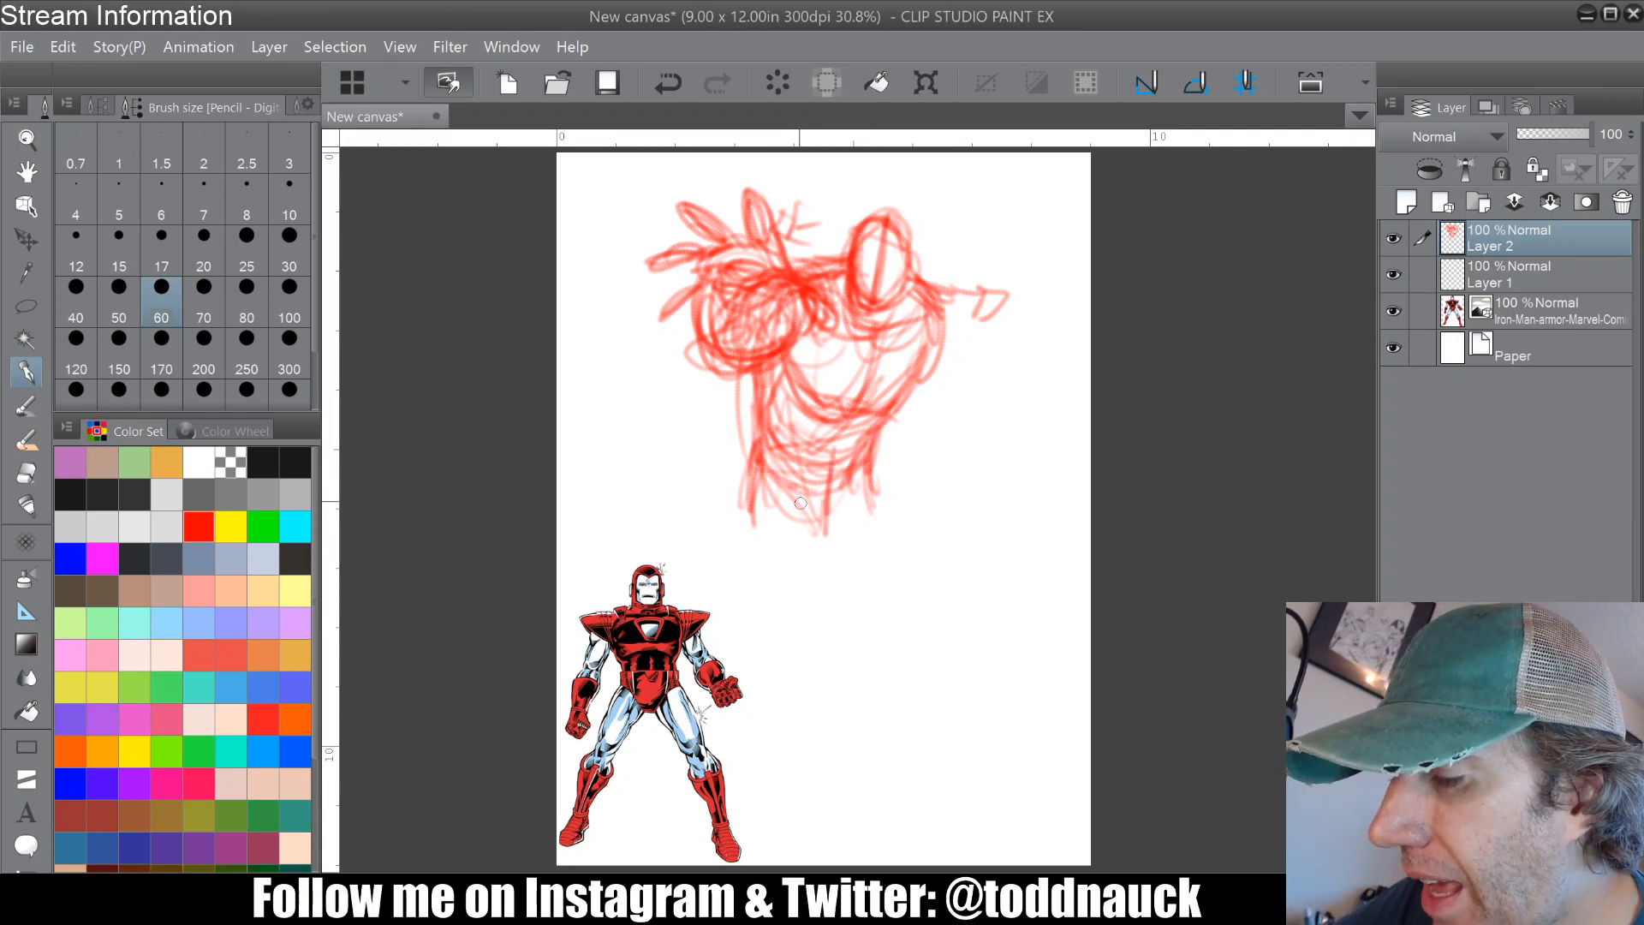
mouse_move(754, 454)
left_mouse_down()
mouse_move(743, 514)
mouse_move(812, 529)
mouse_move(812, 544)
left_mouse_up()
left_click_drag(753, 457, 739, 529)
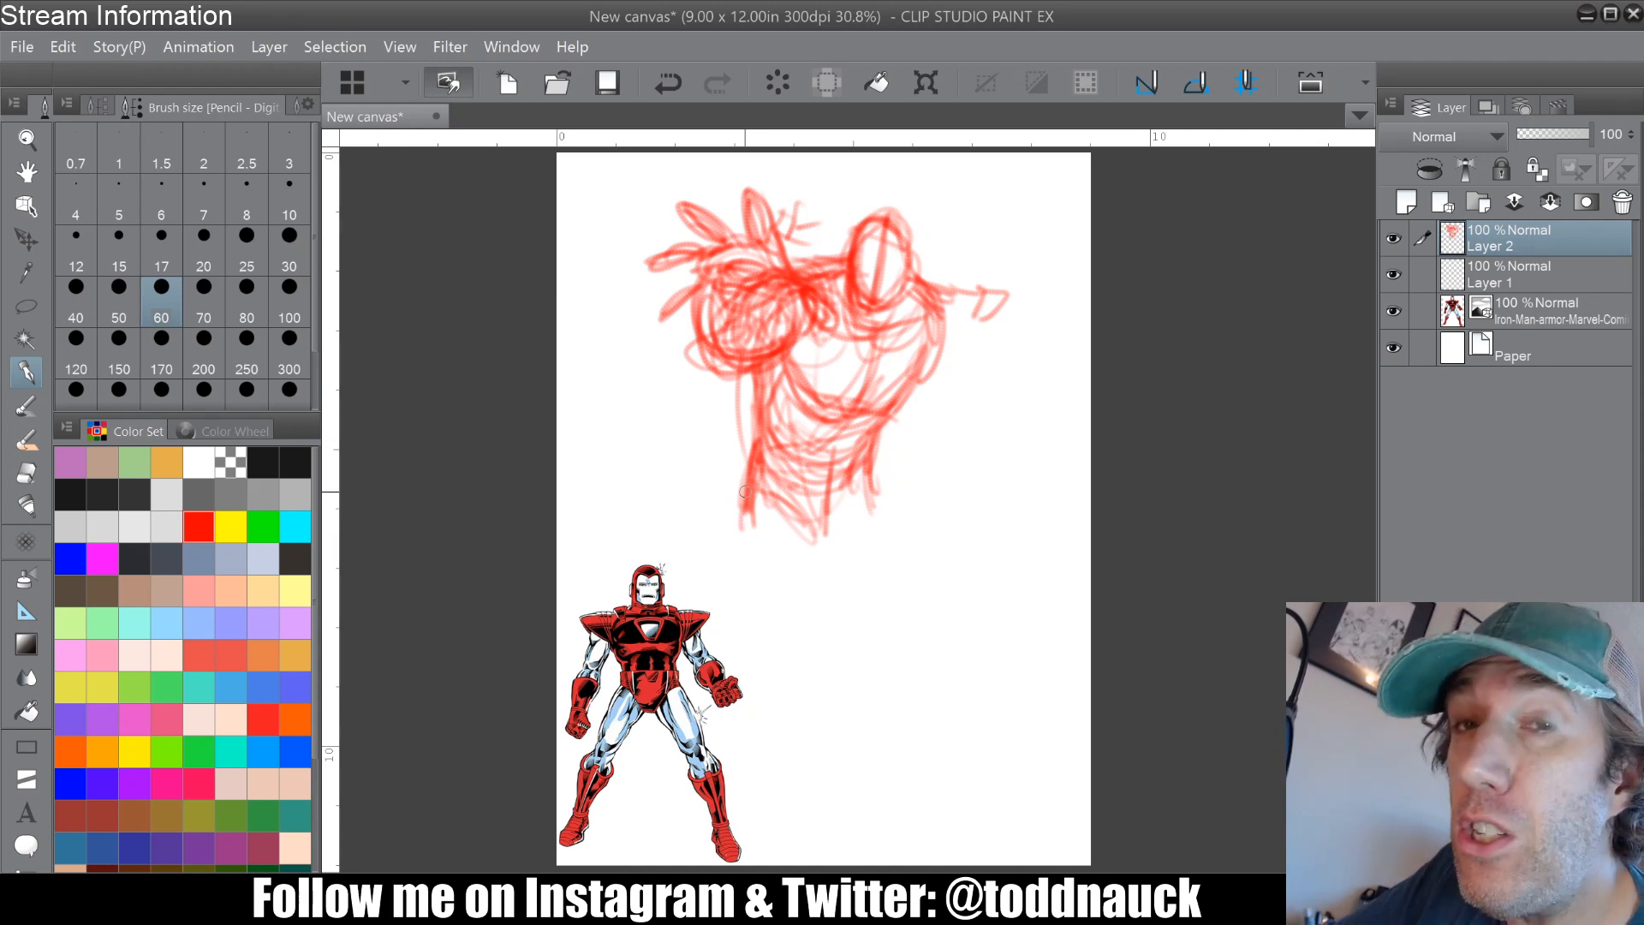
mouse_move(756, 475)
left_mouse_down()
mouse_move(741, 558)
mouse_move(823, 599)
left_mouse_up()
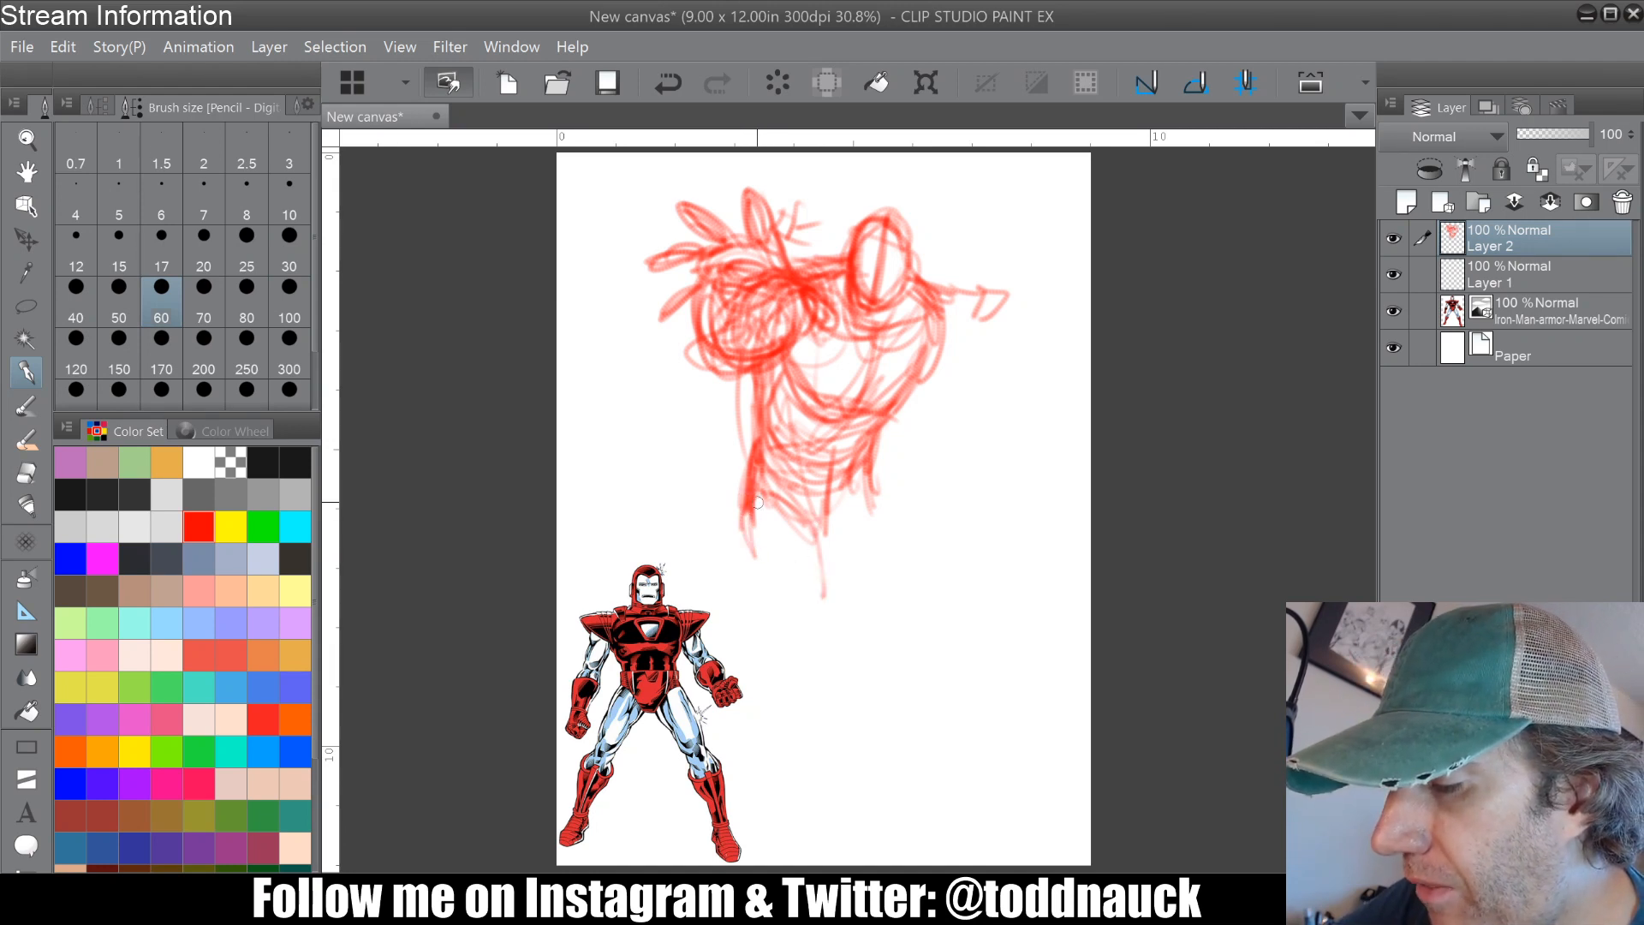
Step: Rough in the thigh below the outstretched arm with long strokes running down from the hip
mouse_move(752, 514)
left_mouse_down()
mouse_move(774, 611)
mouse_move(813, 644)
left_mouse_up()
left_click_drag(820, 534, 843, 610)
left_click_drag(745, 498, 767, 587)
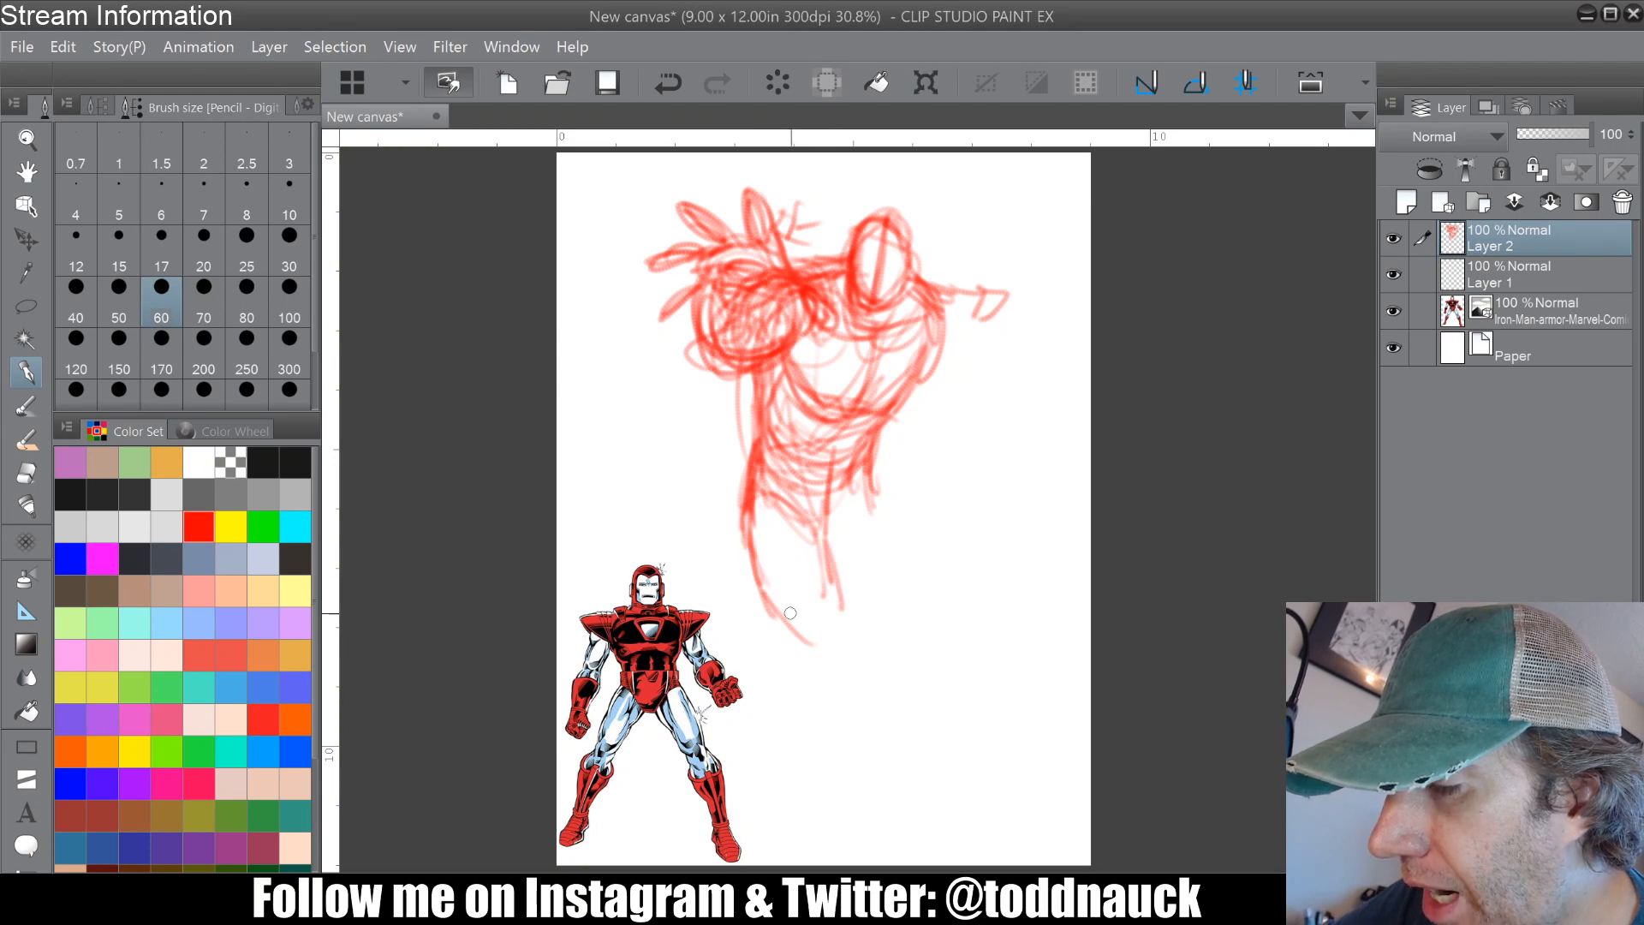
left_click_drag(747, 497, 727, 572)
Step: Mark the crotch and darken the curved waist and lower ribcage lines
mouse_move(750, 510)
left_mouse_down()
mouse_move(730, 618)
mouse_move(846, 536)
mouse_move(759, 555)
mouse_move(855, 531)
mouse_move(867, 495)
left_mouse_up()
mouse_move(788, 413)
left_mouse_down()
mouse_move(810, 466)
mouse_move(843, 449)
left_mouse_up()
mouse_move(784, 497)
left_mouse_down()
mouse_move(873, 463)
mouse_move(895, 410)
left_mouse_up()
mouse_move(784, 447)
left_mouse_down()
mouse_move(814, 415)
mouse_move(900, 413)
left_mouse_up()
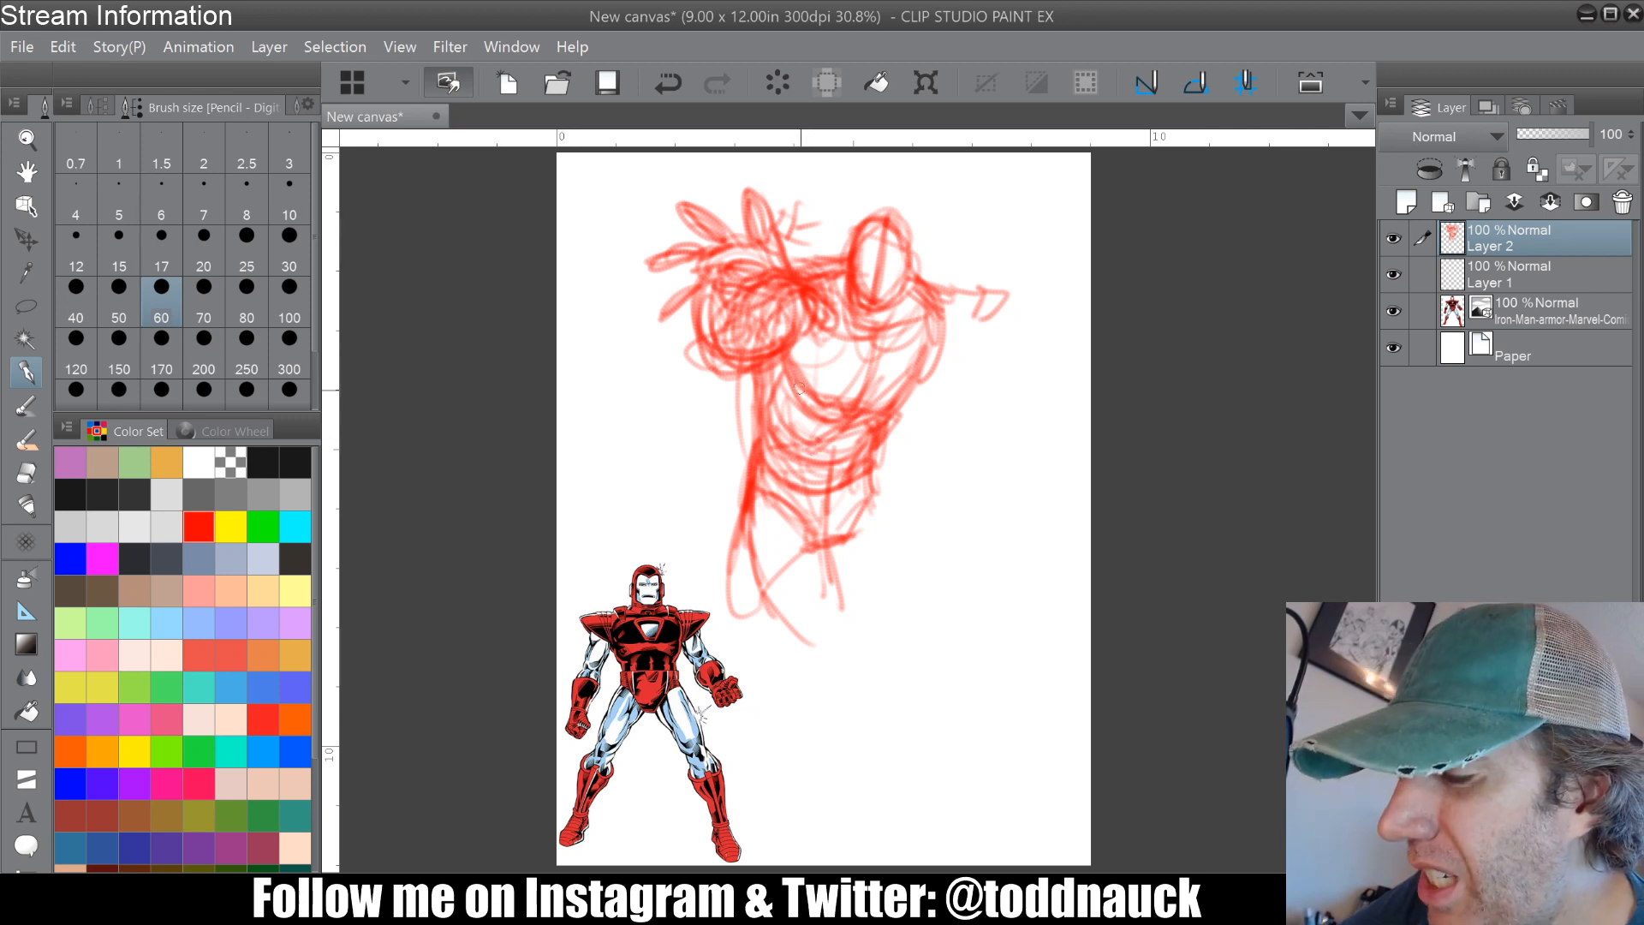
Step: Reinforce the torso side and first thigh, and begin the opposite thigh's outer line from the hip
left_click_drag(754, 368, 763, 430)
left_click_drag(752, 366, 741, 615)
left_click_drag(738, 604, 781, 648)
mouse_move(805, 538)
left_mouse_down()
mouse_move(765, 664)
mouse_move(788, 602)
left_mouse_up()
left_click_drag(868, 537, 807, 566)
left_click_drag(771, 441, 868, 450)
mouse_move(876, 449)
left_mouse_down()
mouse_move(873, 500)
mouse_move(932, 558)
left_mouse_up()
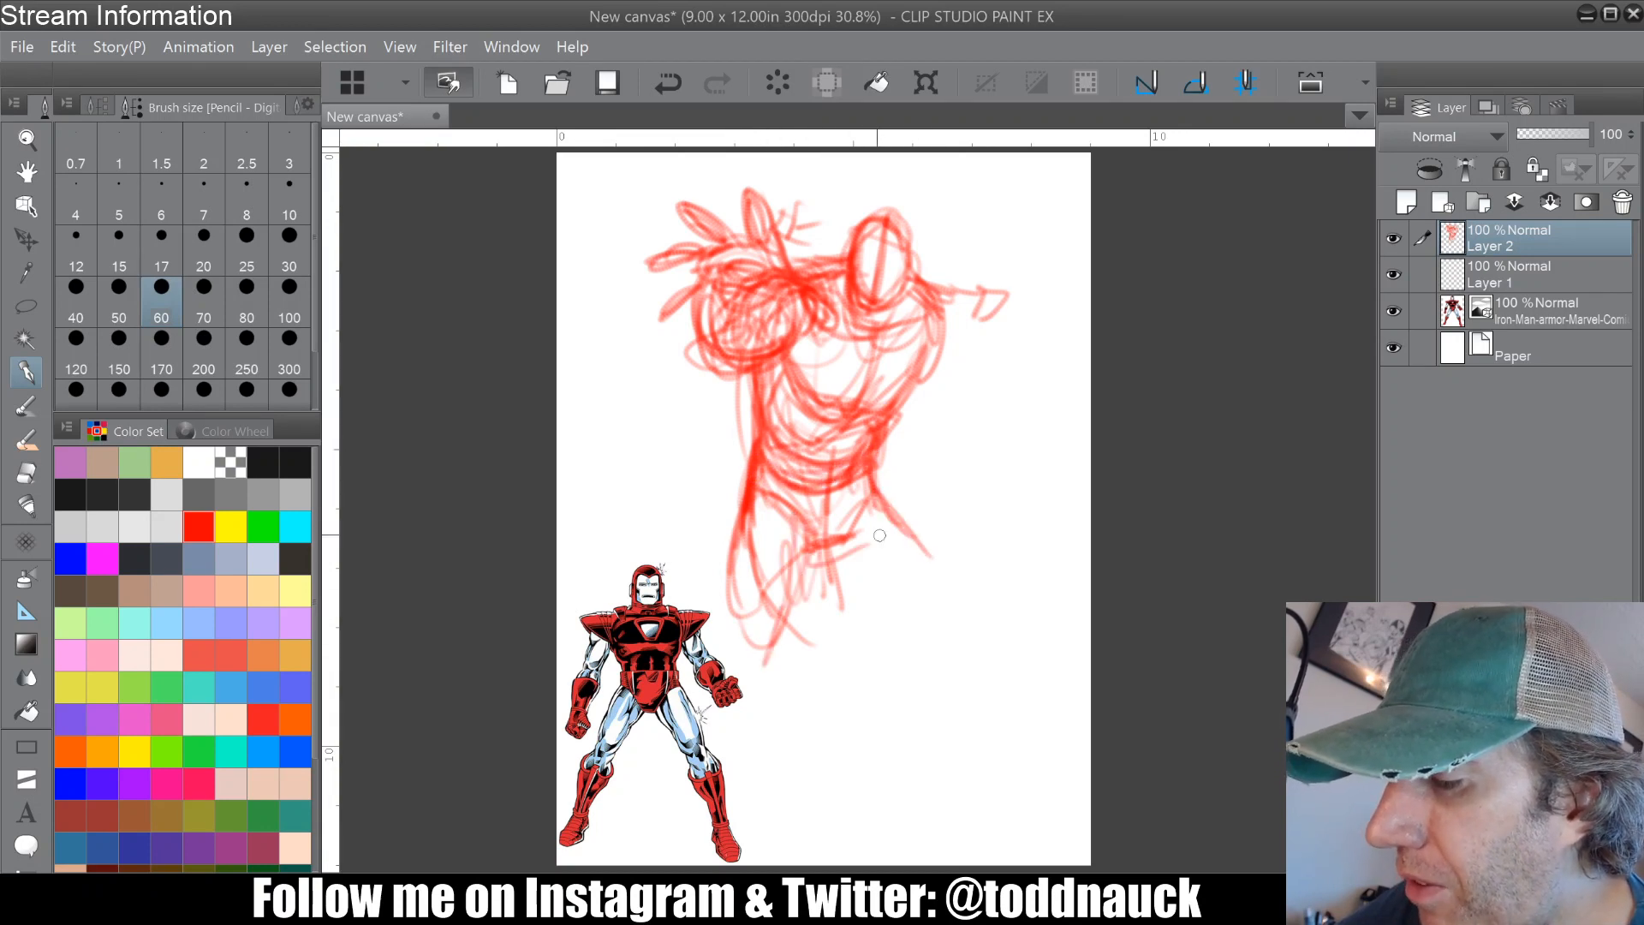
Step: Develop the pelvis and outline both thighs, extending the raised leg outward to the knee
mouse_move(801, 483)
left_mouse_down()
mouse_move(759, 555)
mouse_move(801, 570)
mouse_move(865, 544)
left_mouse_up()
left_click_drag(878, 495, 941, 551)
left_click_drag(744, 490, 722, 546)
left_click_drag(756, 503, 749, 636)
left_click_drag(728, 574, 763, 668)
left_click_drag(831, 561, 968, 612)
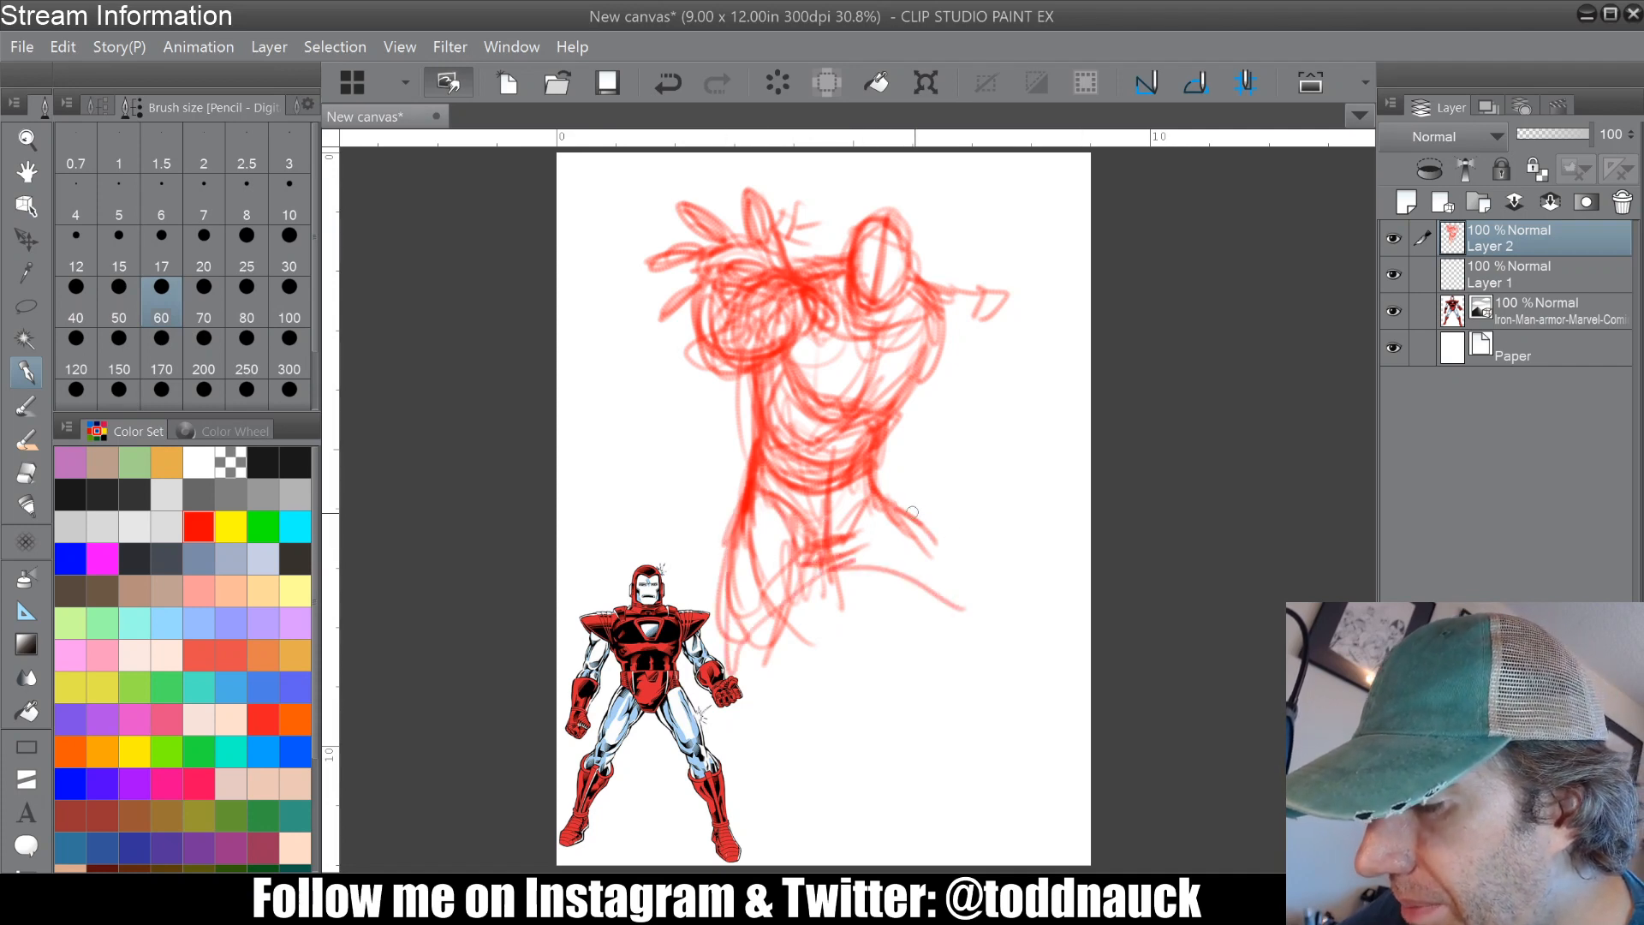
left_click_drag(899, 505, 962, 589)
Step: Sketch the second arm bent at the elbow, with the forearm reaching outward to an oval palm
mouse_move(908, 266)
left_mouse_down()
mouse_move(964, 287)
mouse_move(916, 403)
mouse_move(930, 429)
mouse_move(898, 437)
left_mouse_up()
left_click_drag(899, 428, 972, 447)
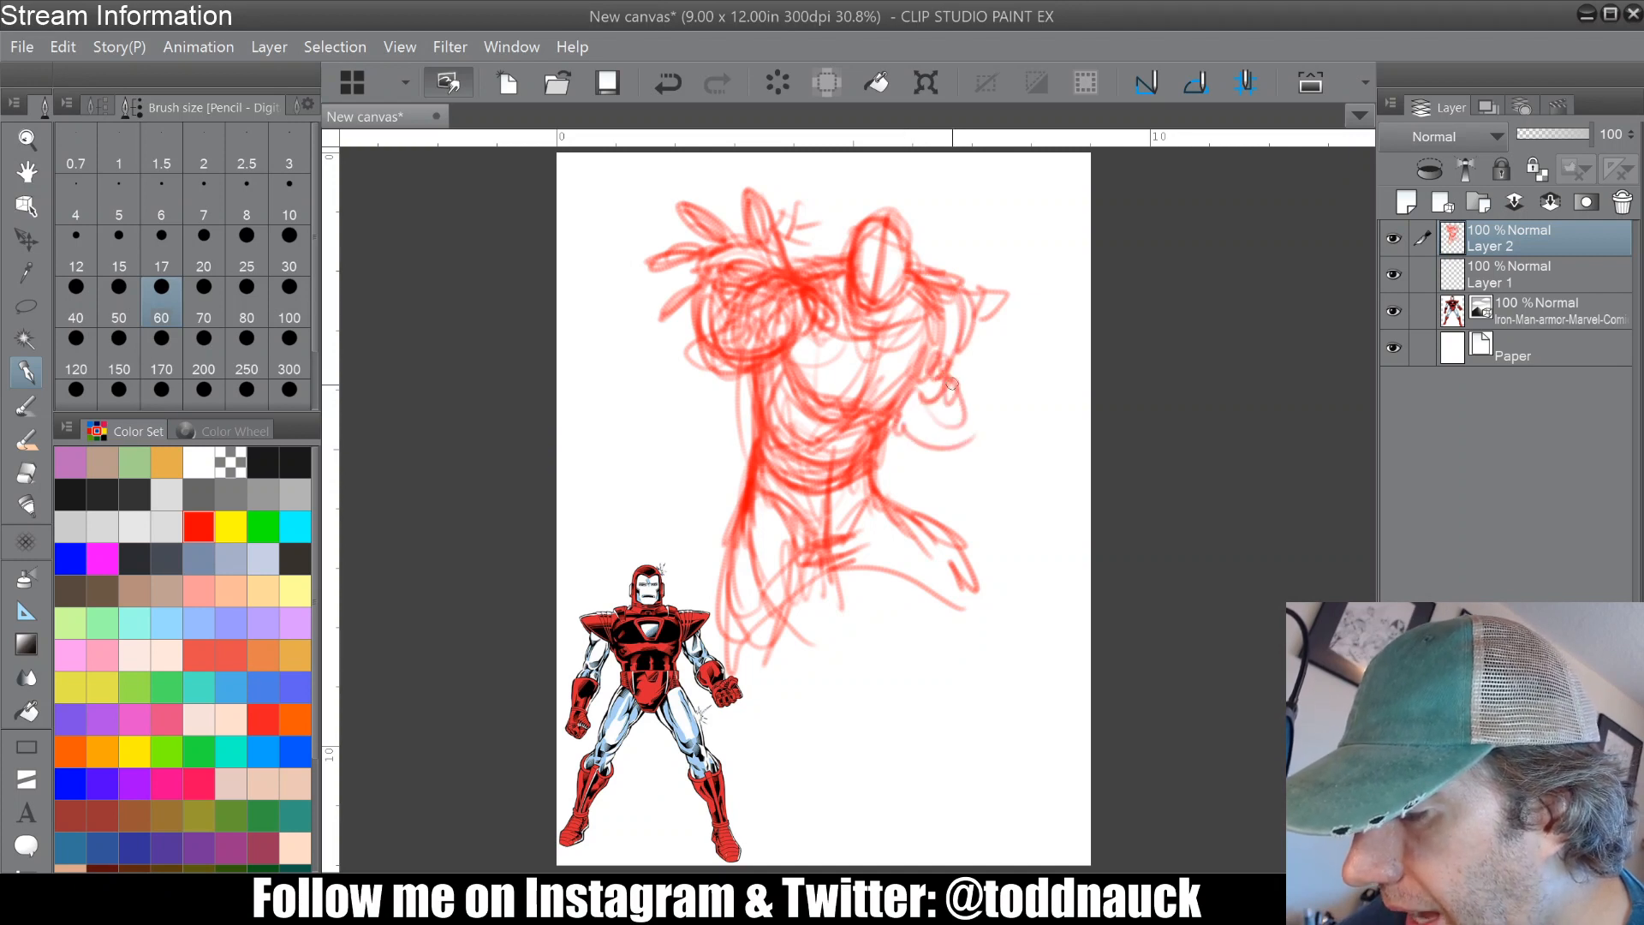
left_click_drag(949, 387, 997, 443)
mouse_move(985, 445)
left_mouse_down()
mouse_move(1011, 411)
mouse_move(1009, 457)
mouse_move(1005, 402)
mouse_move(1002, 463)
mouse_move(1019, 473)
left_mouse_up()
mouse_move(951, 394)
left_mouse_down()
mouse_move(1032, 420)
mouse_move(895, 424)
left_mouse_up()
mouse_move(949, 359)
left_mouse_down()
mouse_move(927, 394)
mouse_move(942, 370)
left_mouse_up()
Step: Add the pointed shoulder pad above the bent arm and strengthen the head outline with a facial guideline
mouse_move(935, 274)
left_mouse_down()
mouse_move(949, 358)
mouse_move(1000, 290)
mouse_move(961, 294)
left_mouse_up()
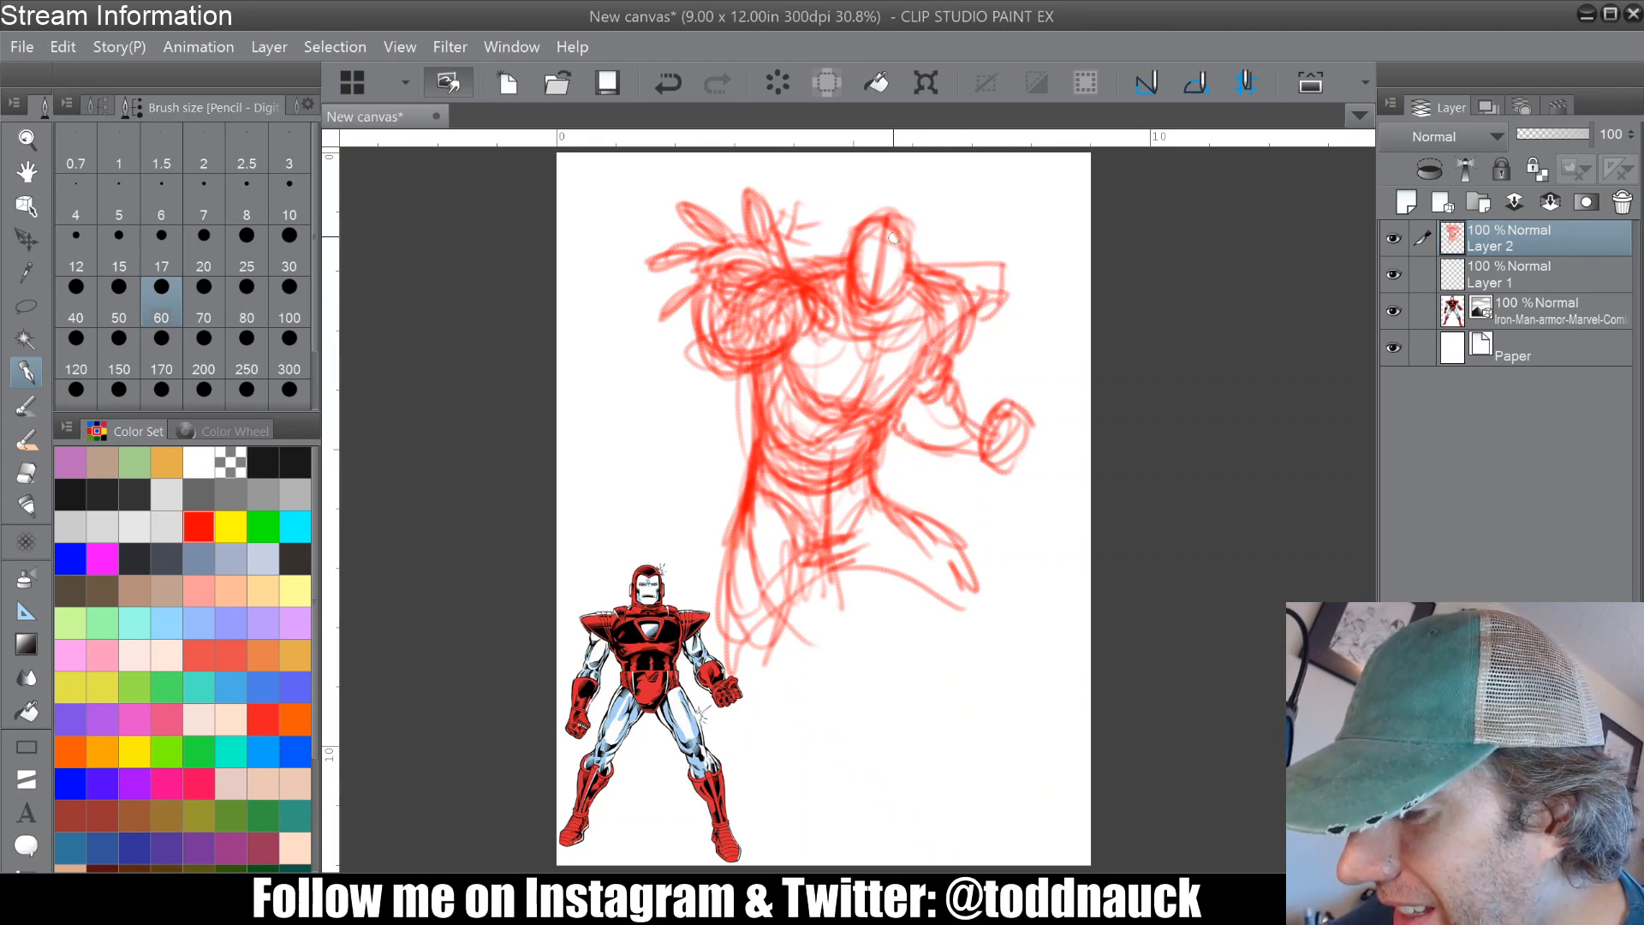
left_click_drag(893, 225, 908, 273)
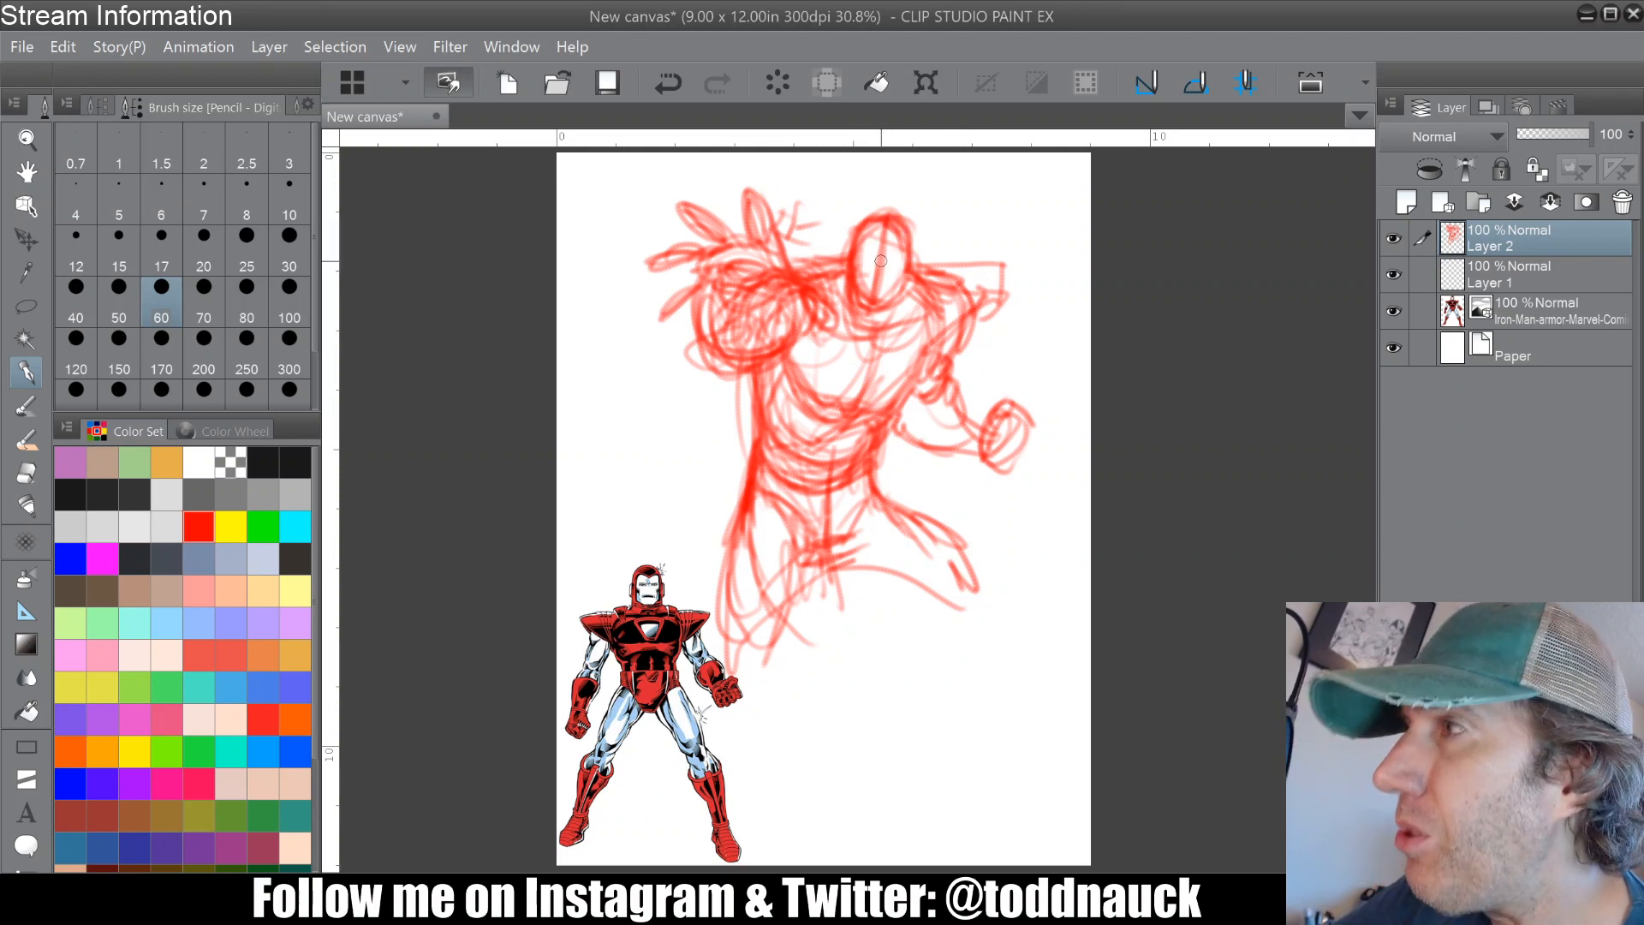
mouse_move(881, 252)
left_mouse_down()
mouse_move(895, 273)
mouse_move(866, 262)
mouse_move(888, 288)
left_mouse_up()
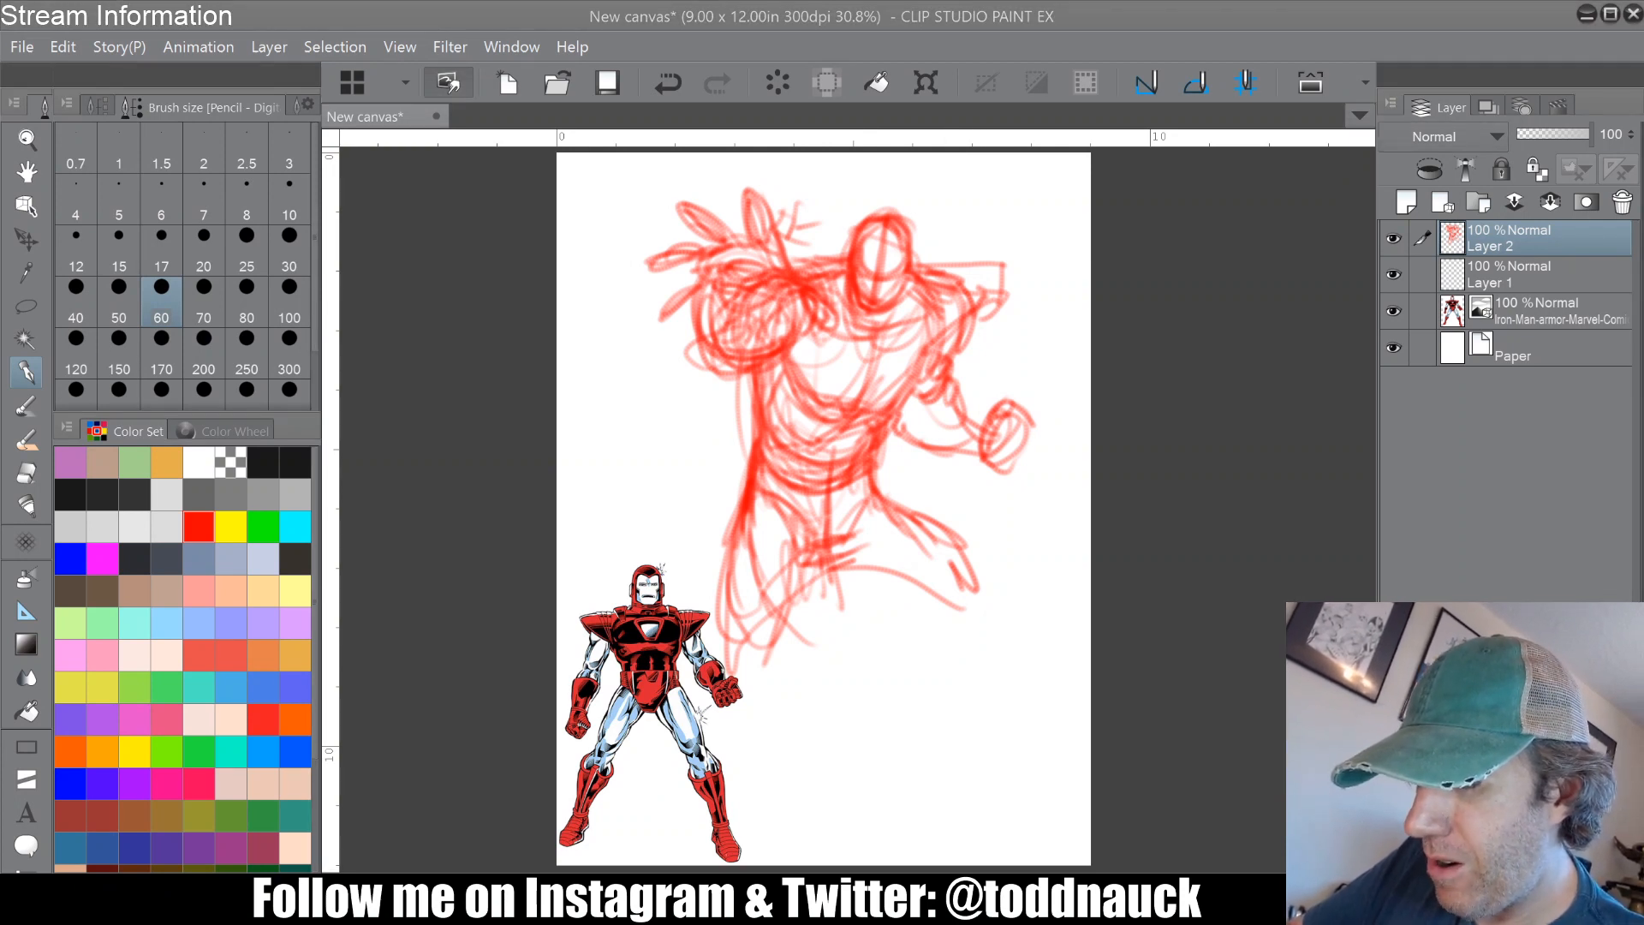
Step: Draw small circular fingertips around the lower hand's palm and mark the repulsor circle in its centre
left_click_drag(937, 420, 1004, 464)
left_click_drag(1011, 400, 999, 470)
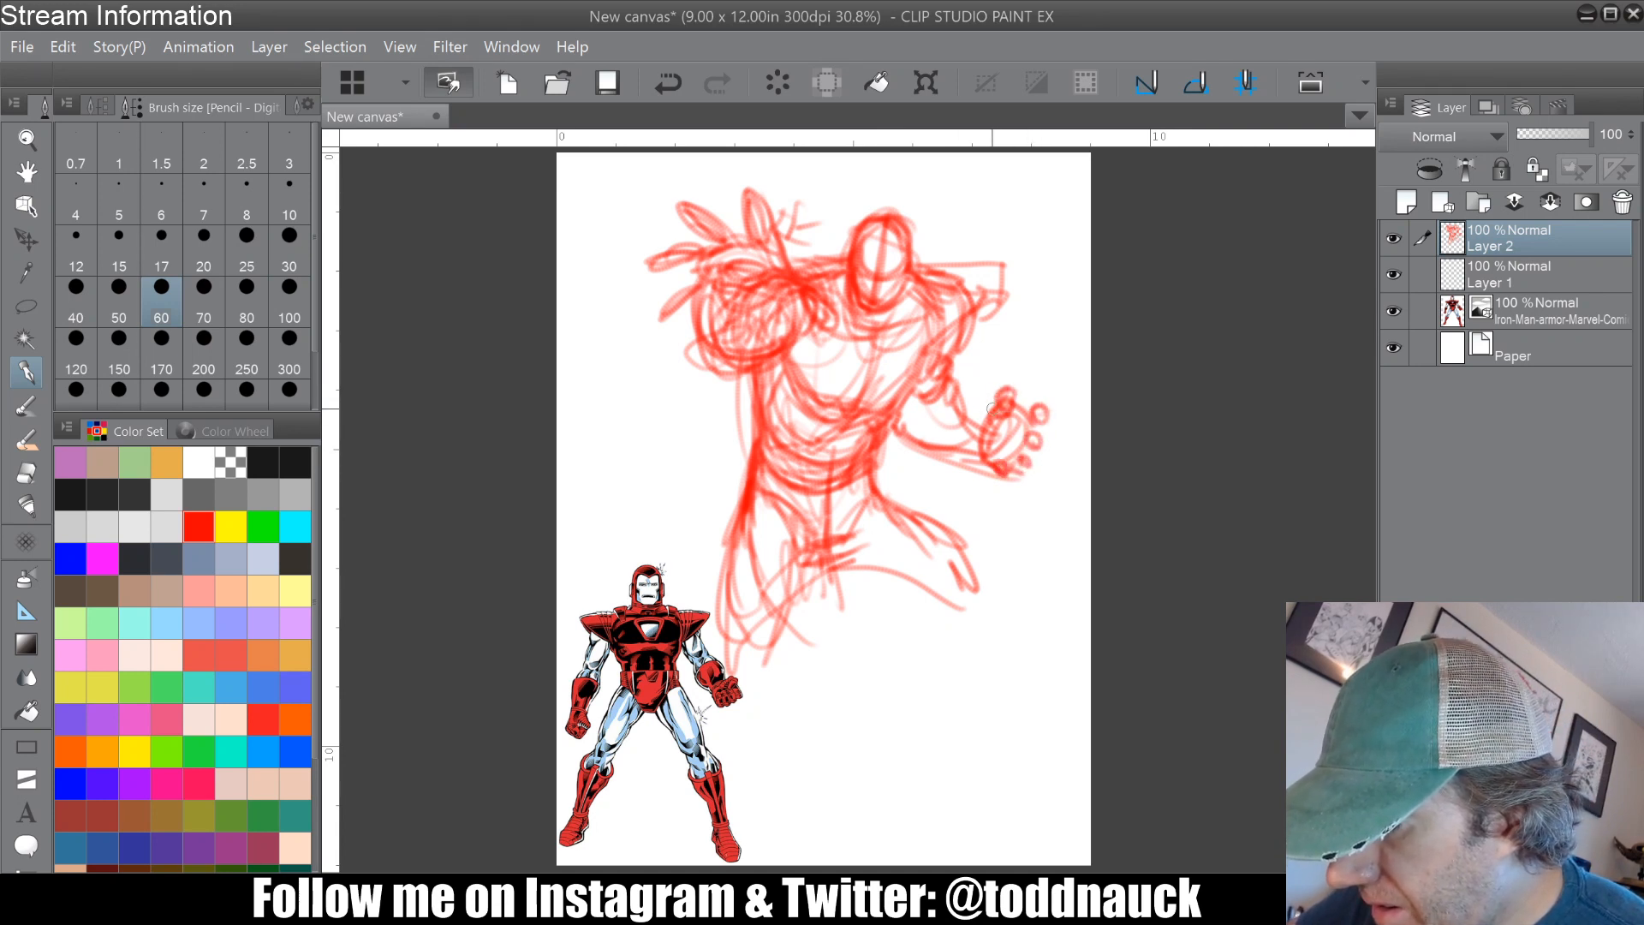
left_click_drag(1007, 429, 1002, 435)
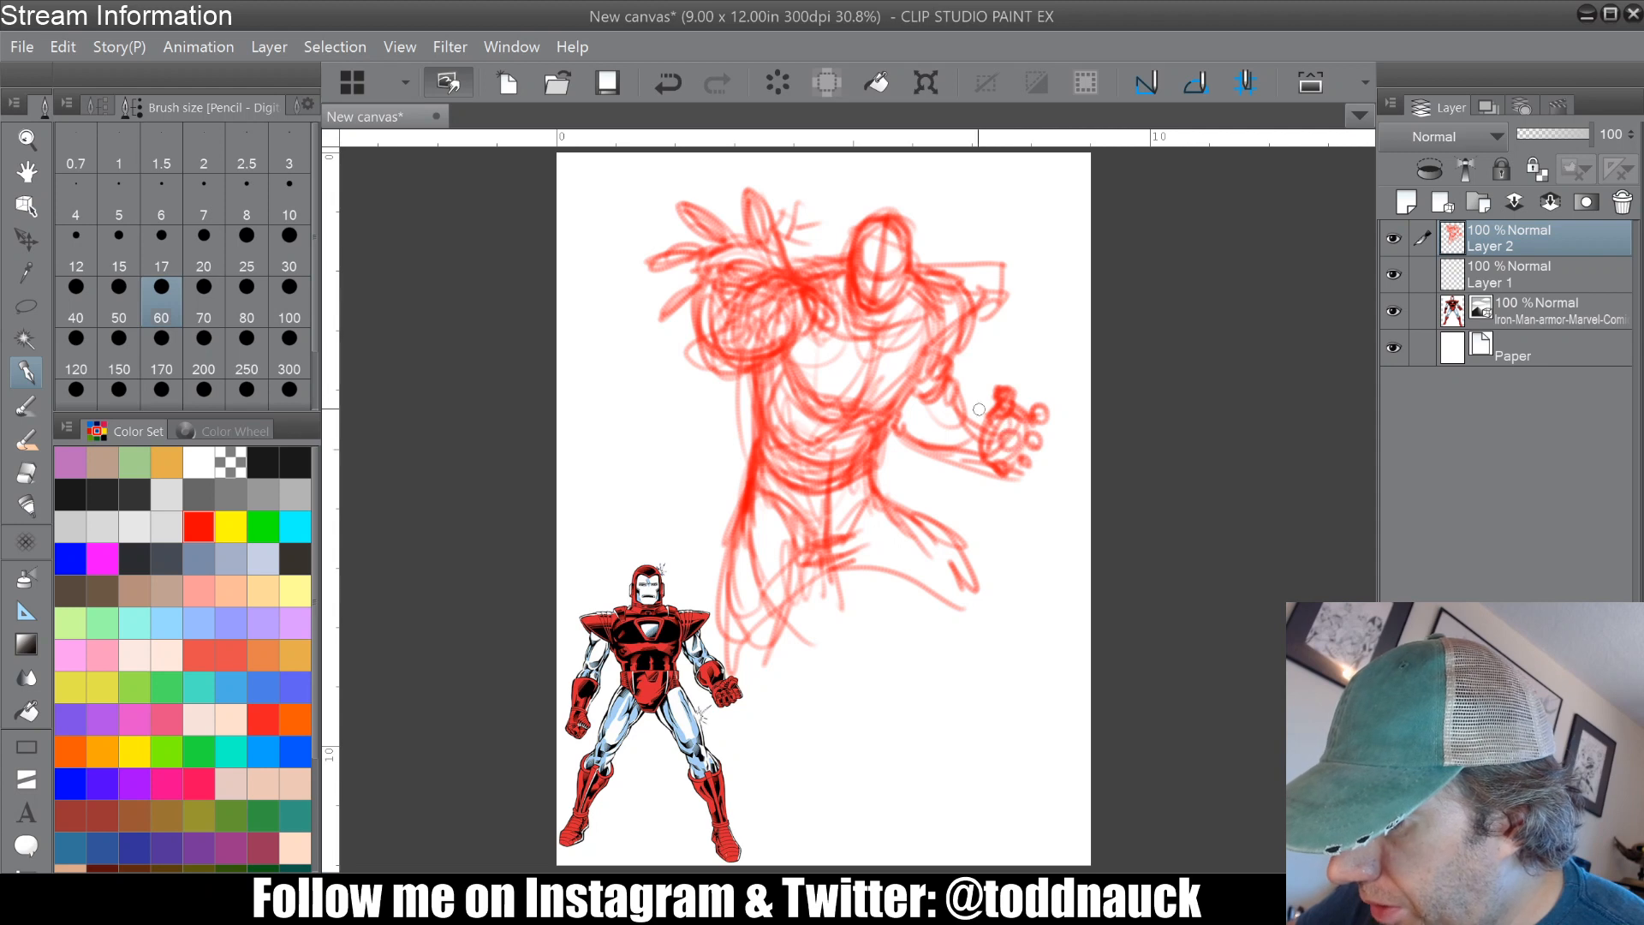
Step: Darken the bent upper arm, both shoulder lines and the sides of the torso down to the hip
mouse_move(930, 372)
left_mouse_down()
mouse_move(958, 331)
mouse_move(942, 270)
mouse_move(980, 260)
mouse_move(960, 317)
left_mouse_up()
left_click_drag(922, 262, 988, 272)
mouse_move(789, 256)
left_mouse_down()
mouse_move(818, 299)
mouse_move(846, 255)
mouse_move(927, 278)
mouse_move(934, 347)
left_mouse_up()
mouse_move(933, 290)
left_mouse_down()
mouse_move(929, 373)
mouse_move(897, 397)
left_mouse_up()
mouse_move(835, 327)
left_mouse_down()
mouse_move(884, 334)
mouse_move(919, 305)
mouse_move(788, 354)
mouse_move(815, 394)
mouse_move(775, 367)
mouse_move(750, 438)
left_mouse_up()
mouse_move(786, 491)
left_mouse_down()
mouse_move(817, 571)
mouse_move(803, 560)
left_mouse_up()
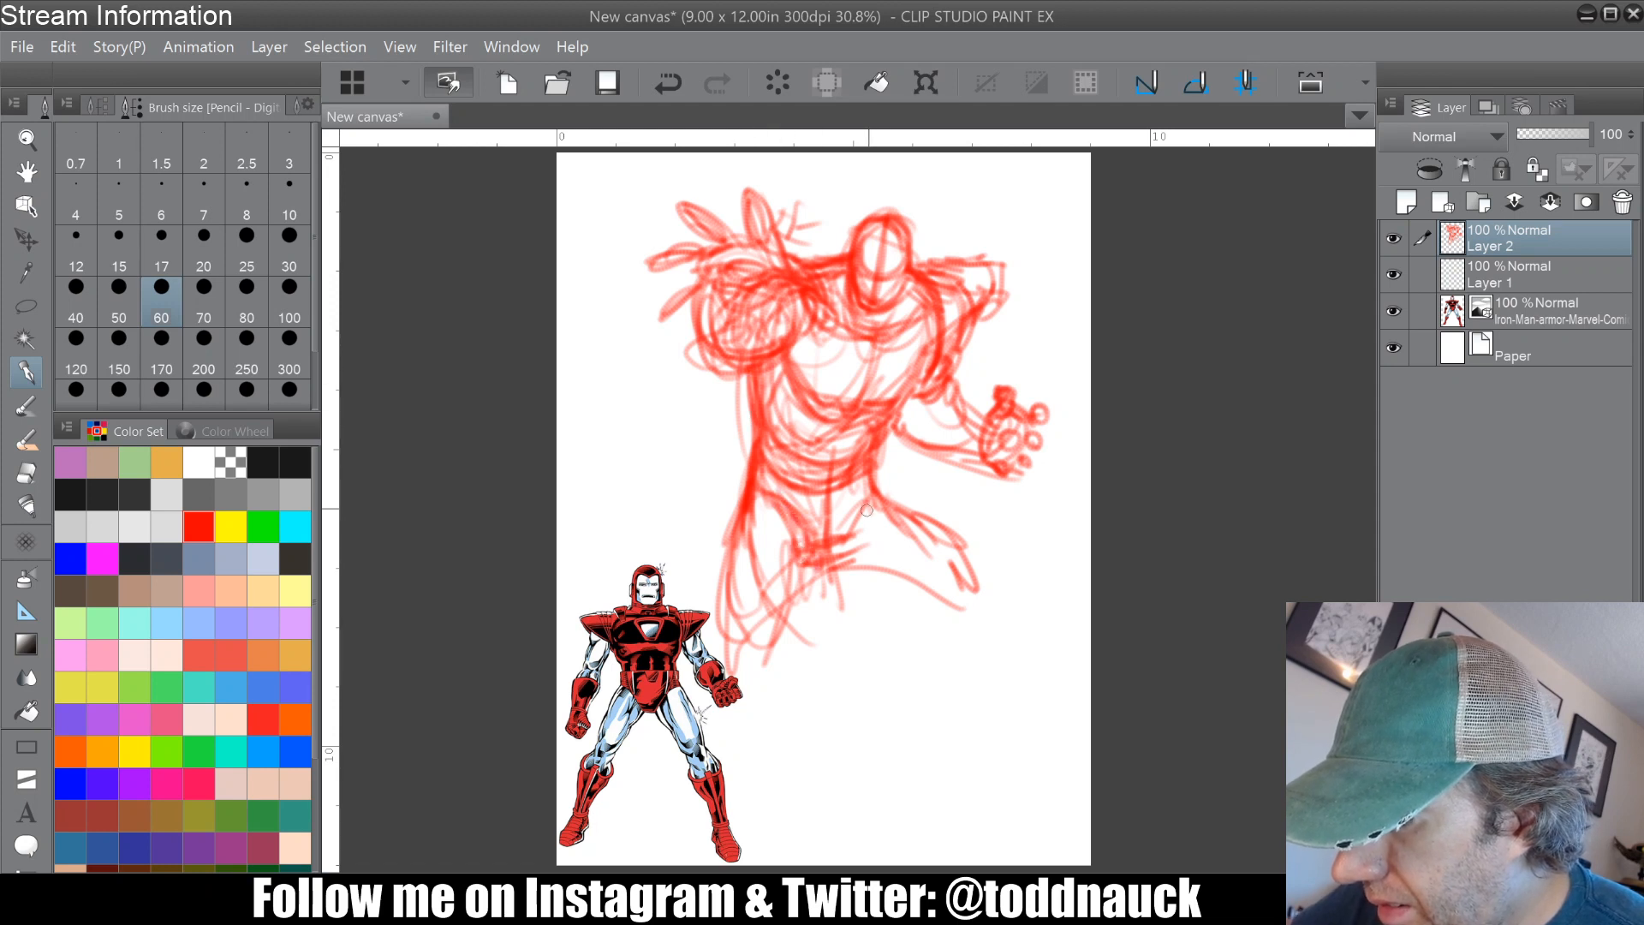
Step: Round out the lower leg's thigh and knee, and strengthen the raised thigh's upper contour
mouse_move(881, 489)
left_mouse_down()
mouse_move(971, 529)
mouse_move(957, 538)
left_mouse_up()
mouse_move(737, 518)
left_mouse_down()
mouse_move(721, 612)
mouse_move(760, 667)
mouse_move(742, 687)
mouse_move(779, 522)
mouse_move(736, 653)
mouse_move(720, 526)
mouse_move(750, 644)
mouse_move(734, 657)
mouse_move(893, 564)
left_mouse_up()
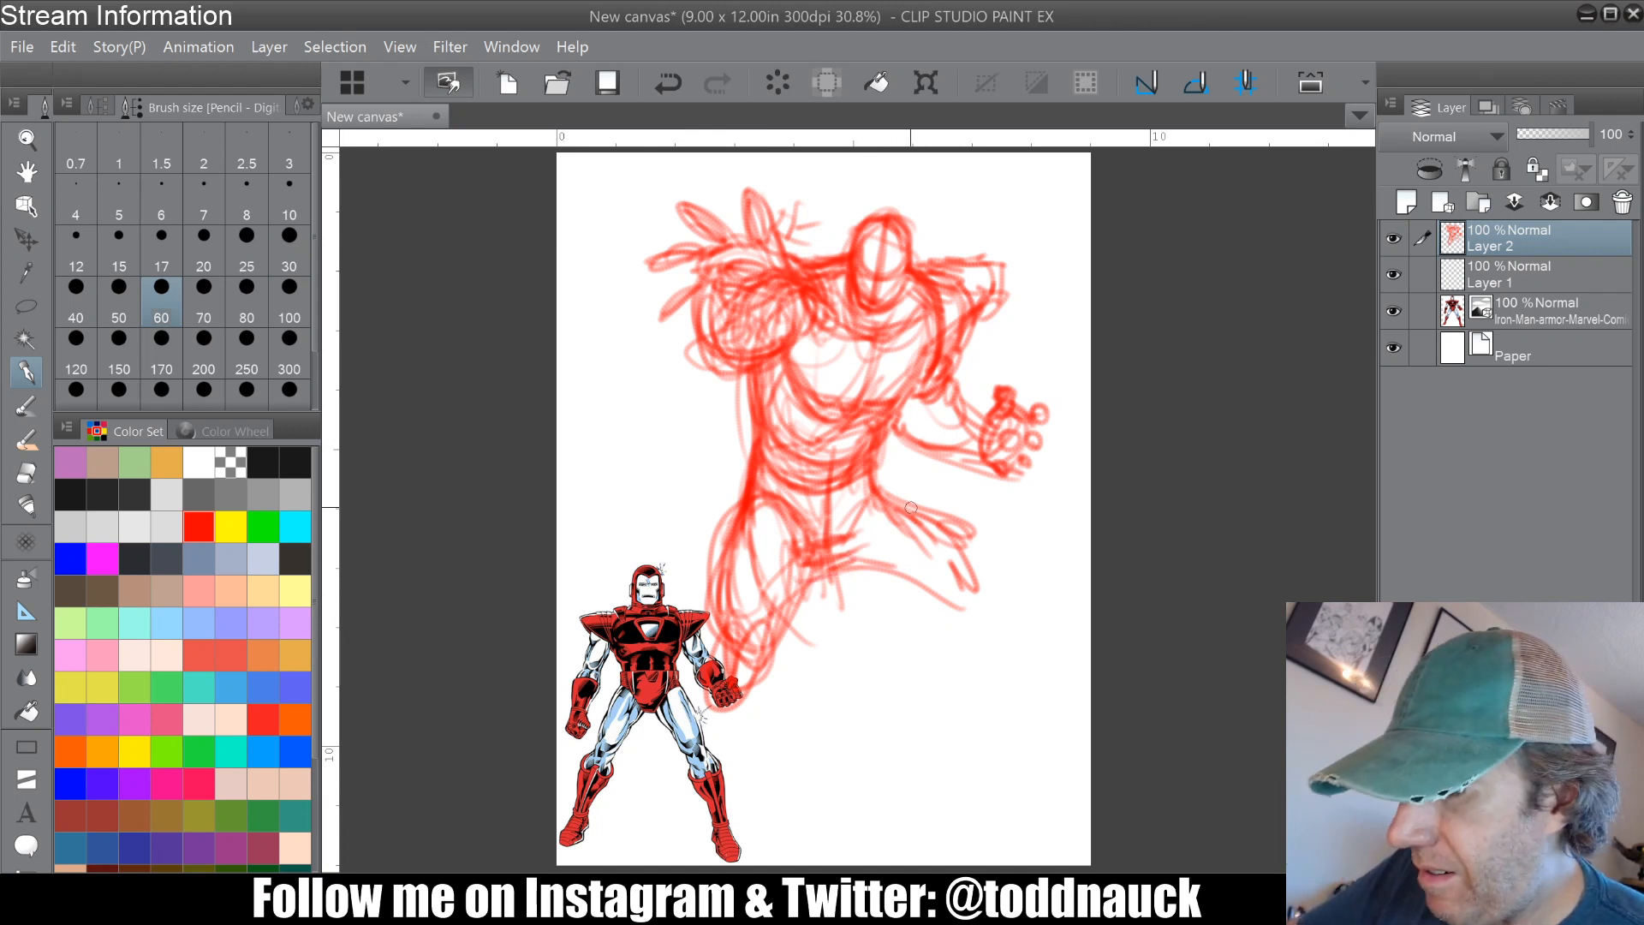
mouse_move(884, 486)
left_mouse_down()
mouse_move(983, 528)
mouse_move(947, 529)
left_mouse_up()
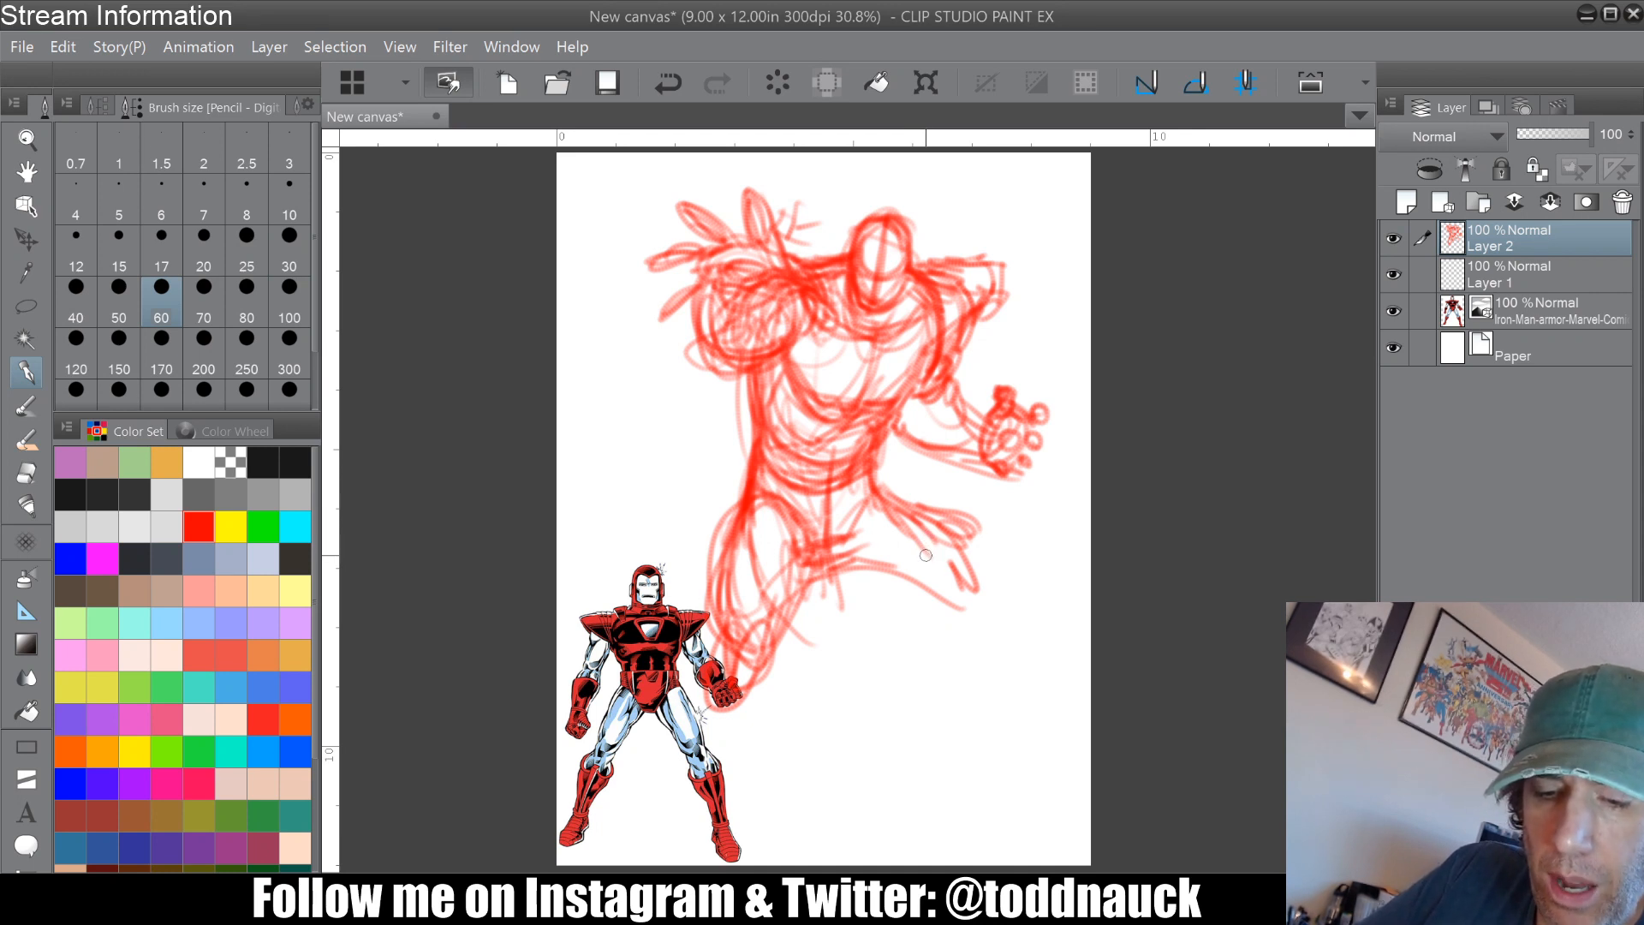
left_click_drag(879, 473, 973, 581)
mouse_move(908, 514)
left_mouse_down()
mouse_move(970, 571)
mouse_move(953, 588)
mouse_move(869, 501)
mouse_move(909, 584)
mouse_move(861, 595)
left_mouse_up()
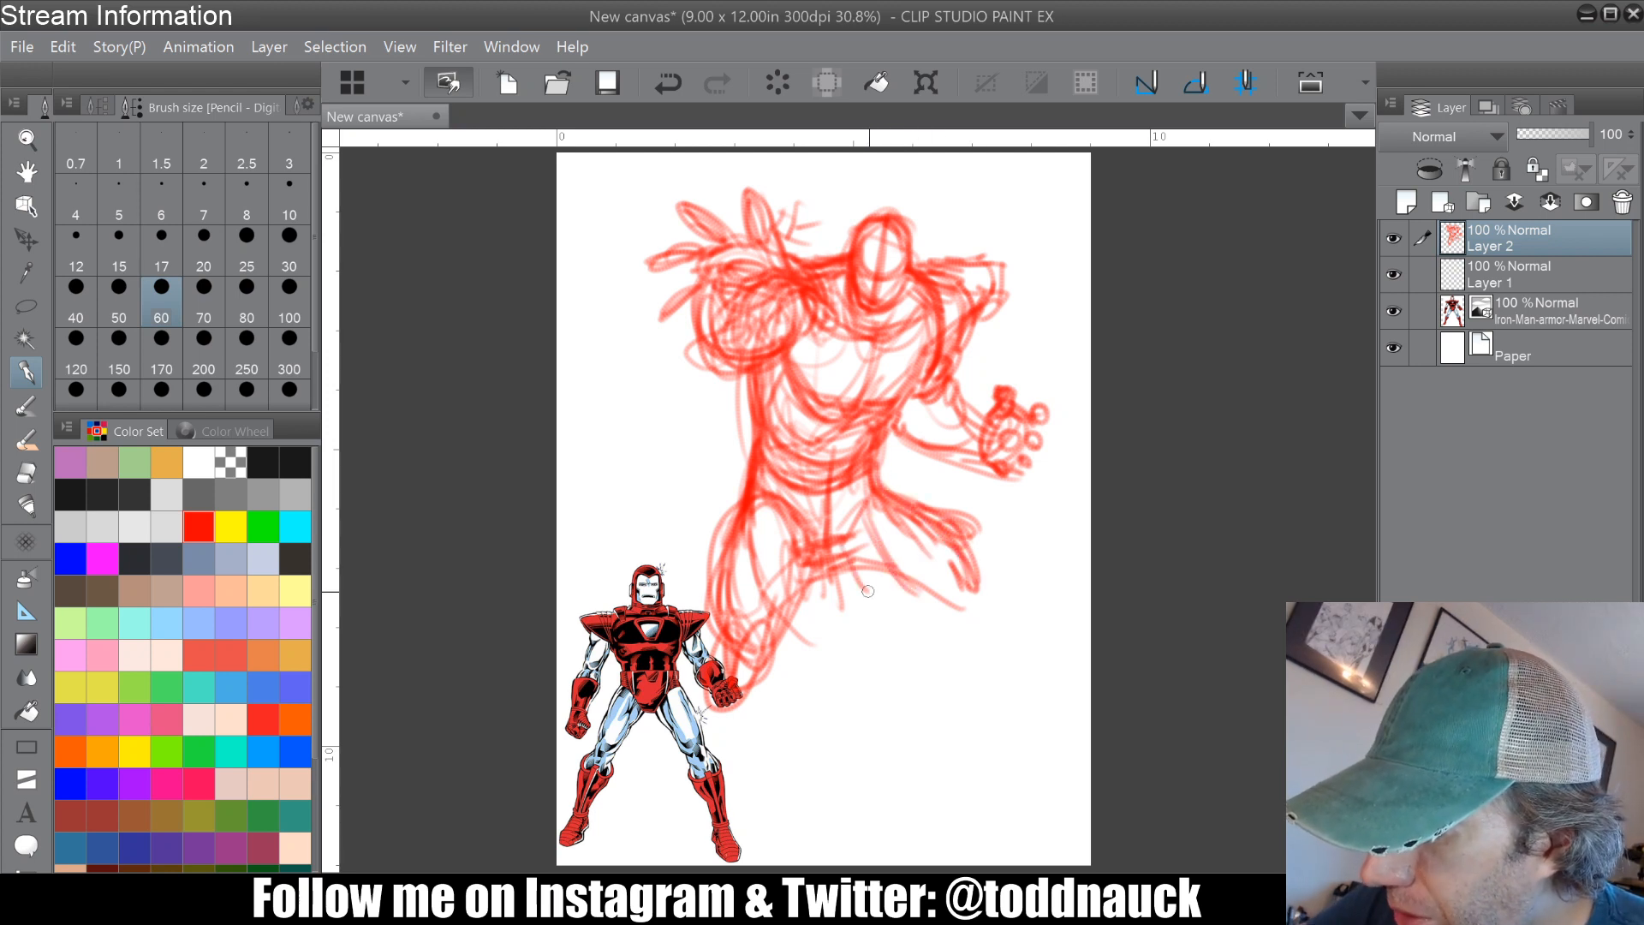
Step: Define the raised thigh and its knee with extra contours, and reinforce the hips and crotch
mouse_move(874, 535)
left_mouse_down()
mouse_move(835, 595)
mouse_move(824, 579)
mouse_move(969, 613)
left_mouse_up()
left_click_drag(920, 501, 985, 547)
mouse_move(968, 531)
left_mouse_down()
mouse_move(1008, 600)
mouse_move(1003, 630)
left_mouse_up()
mouse_move(908, 539)
left_mouse_down()
mouse_move(978, 615)
mouse_move(959, 615)
left_mouse_up()
left_click_drag(883, 451, 889, 498)
left_click_drag(759, 485, 800, 524)
mouse_move(776, 505)
left_mouse_down()
mouse_move(809, 575)
mouse_move(747, 614)
mouse_move(773, 634)
left_mouse_up()
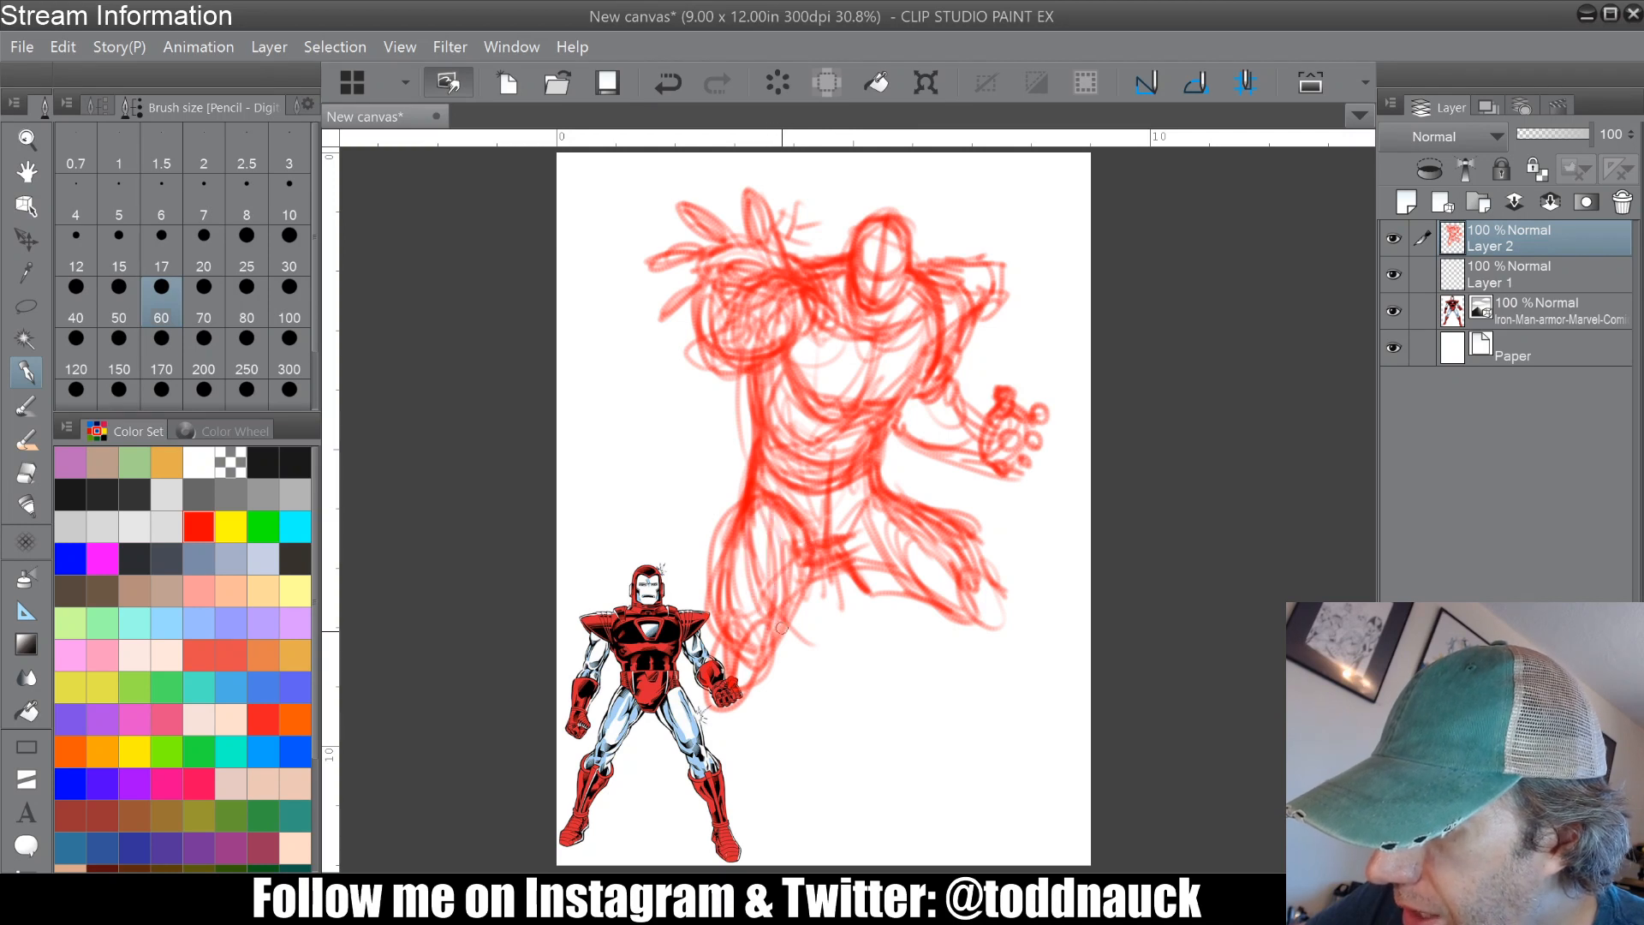
mouse_move(792, 555)
left_mouse_down()
mouse_move(778, 658)
mouse_move(852, 567)
left_mouse_up()
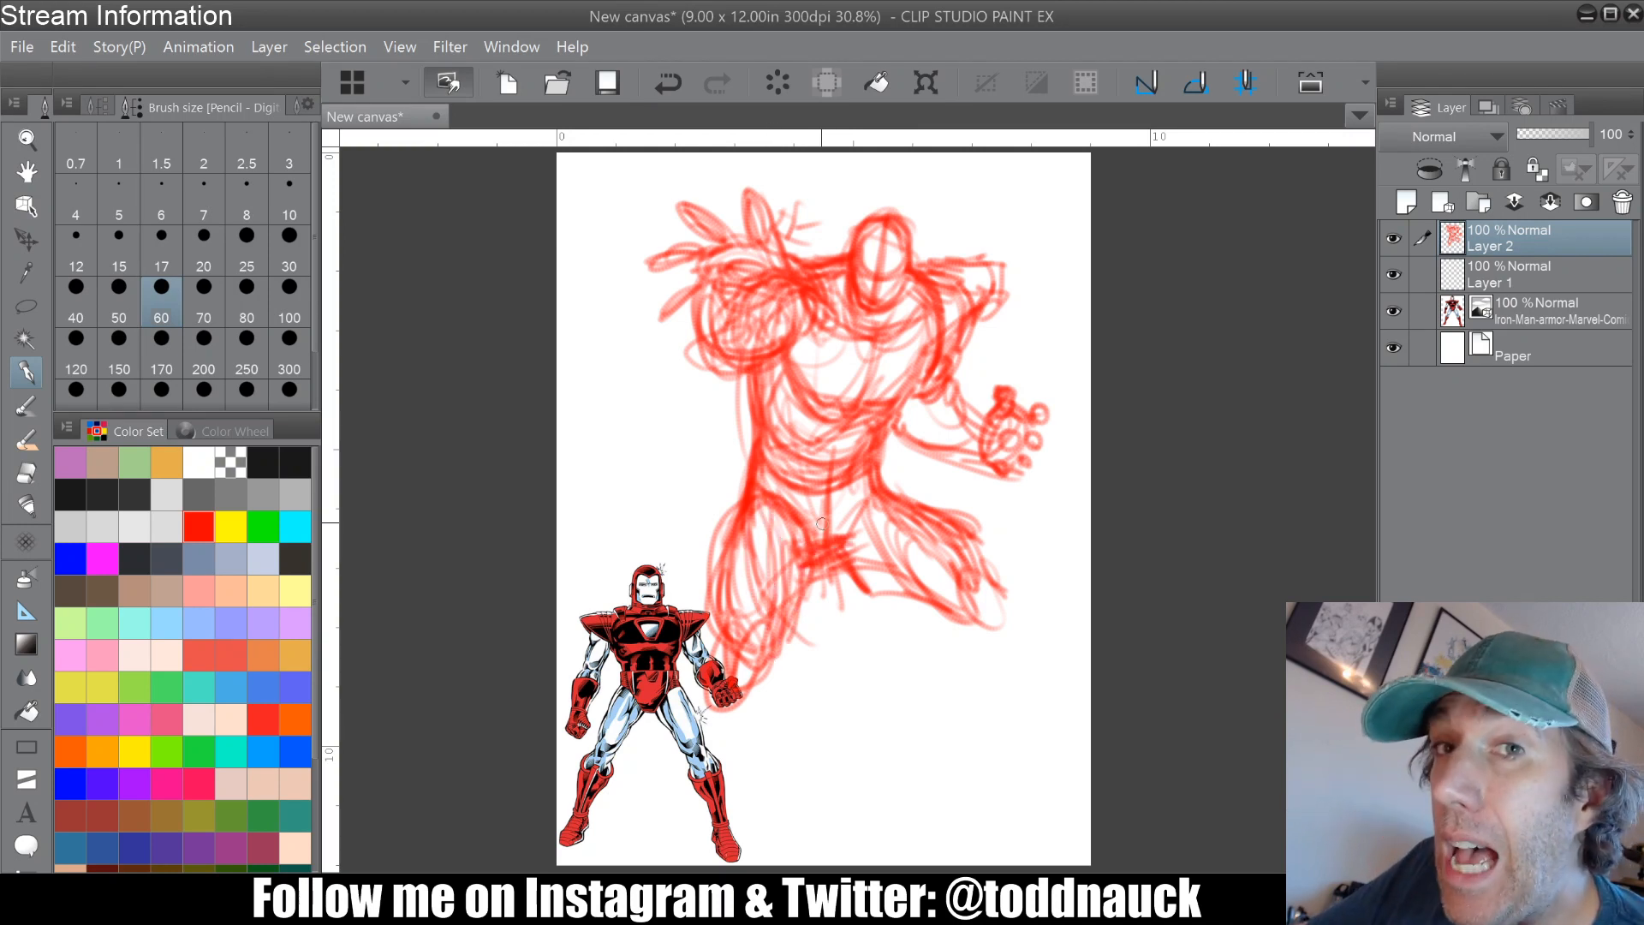
Step: Refine the chest centre line, lower chest curves, waist and far shoulder pad with additional strokes
mouse_move(755, 394)
left_mouse_down()
mouse_move(744, 361)
mouse_move(804, 389)
mouse_move(931, 350)
mouse_move(859, 340)
mouse_move(799, 383)
mouse_move(848, 409)
left_mouse_up()
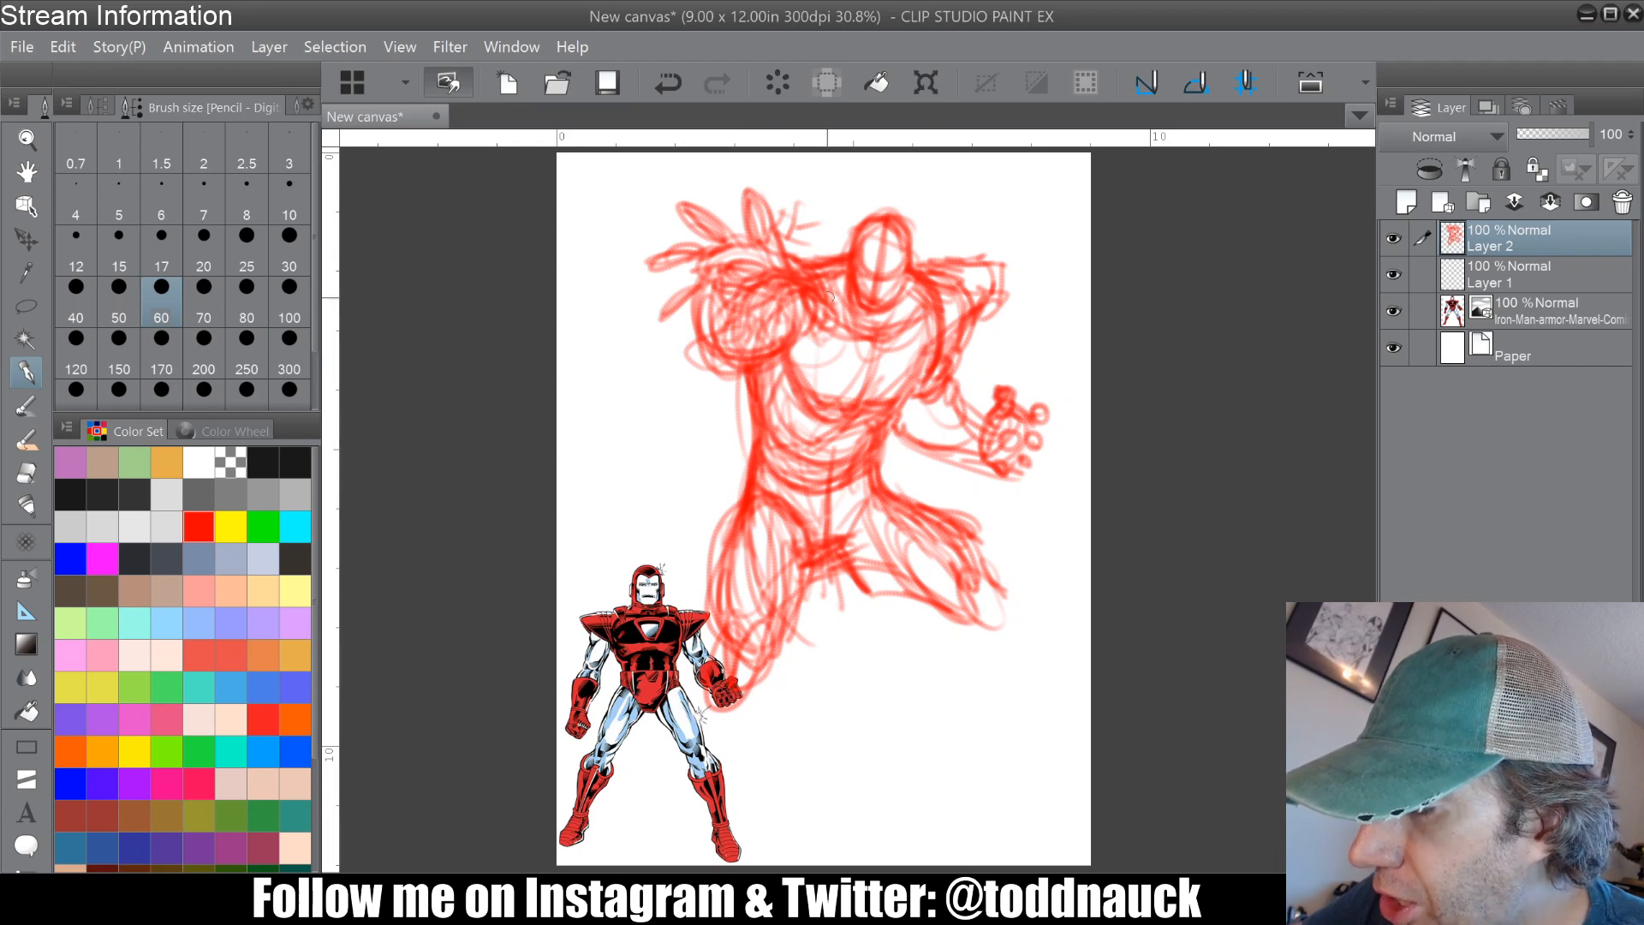
mouse_move(829, 314)
left_mouse_down()
mouse_move(906, 322)
mouse_move(861, 406)
left_mouse_up()
mouse_move(872, 351)
left_mouse_down()
mouse_move(854, 418)
mouse_move(930, 317)
left_mouse_up()
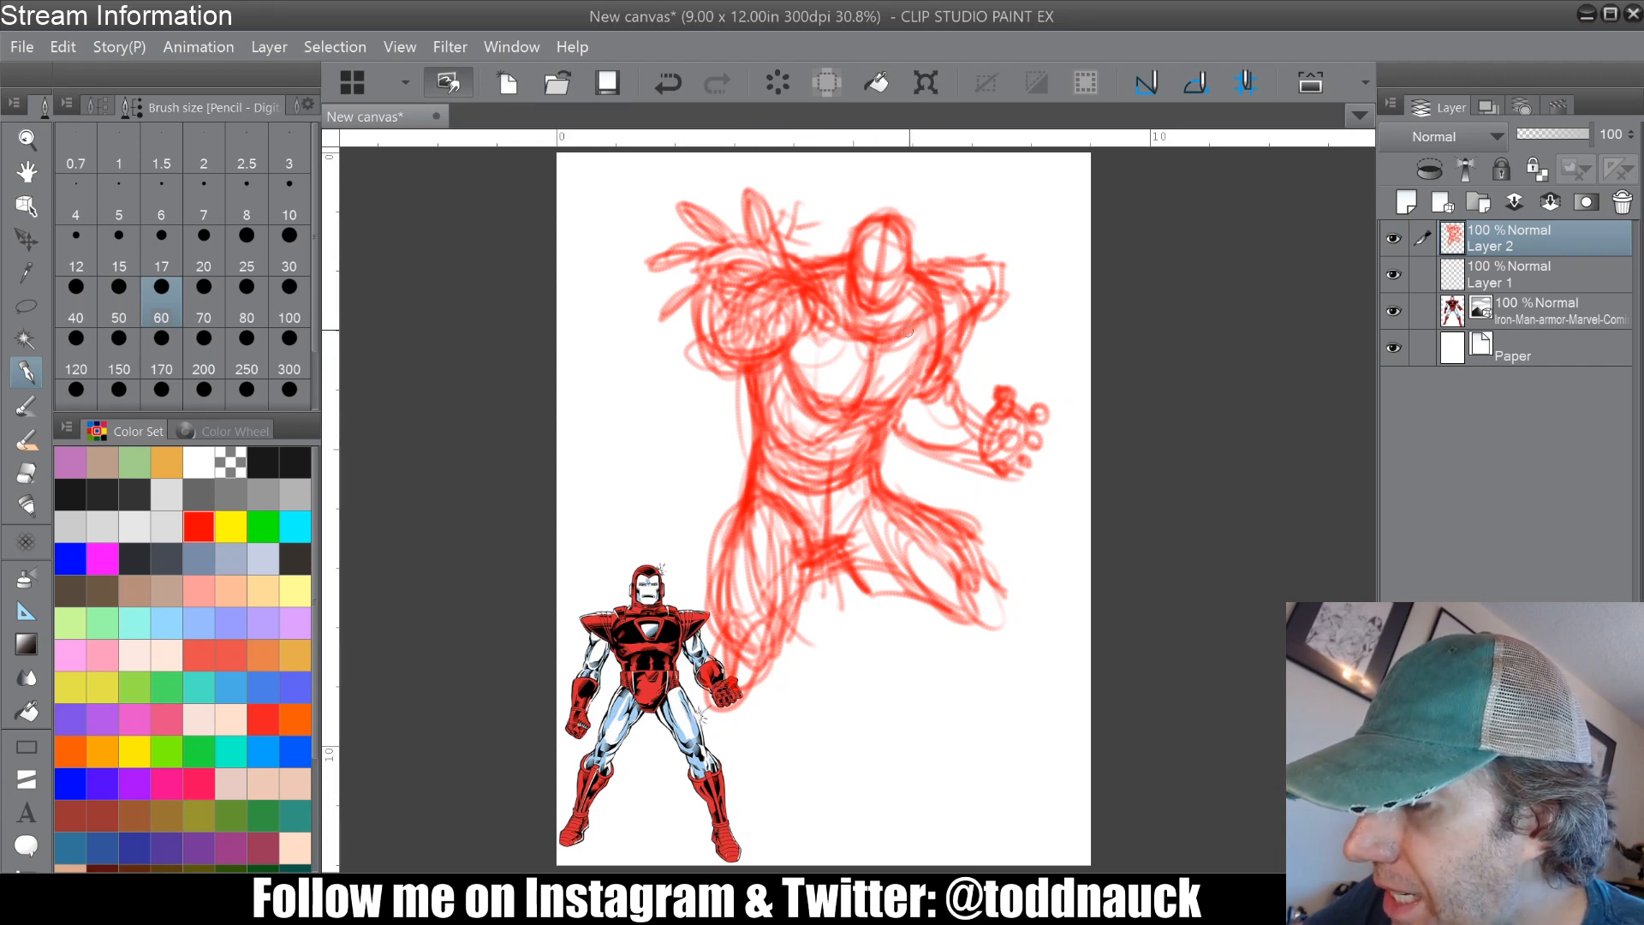
mouse_move(865, 413)
left_mouse_down()
mouse_move(892, 409)
mouse_move(944, 340)
left_mouse_up()
mouse_move(783, 413)
left_mouse_down()
mouse_move(821, 450)
mouse_move(890, 429)
mouse_move(912, 402)
mouse_move(897, 501)
left_mouse_up()
left_click_drag(936, 259, 971, 257)
left_click_drag(981, 255, 961, 300)
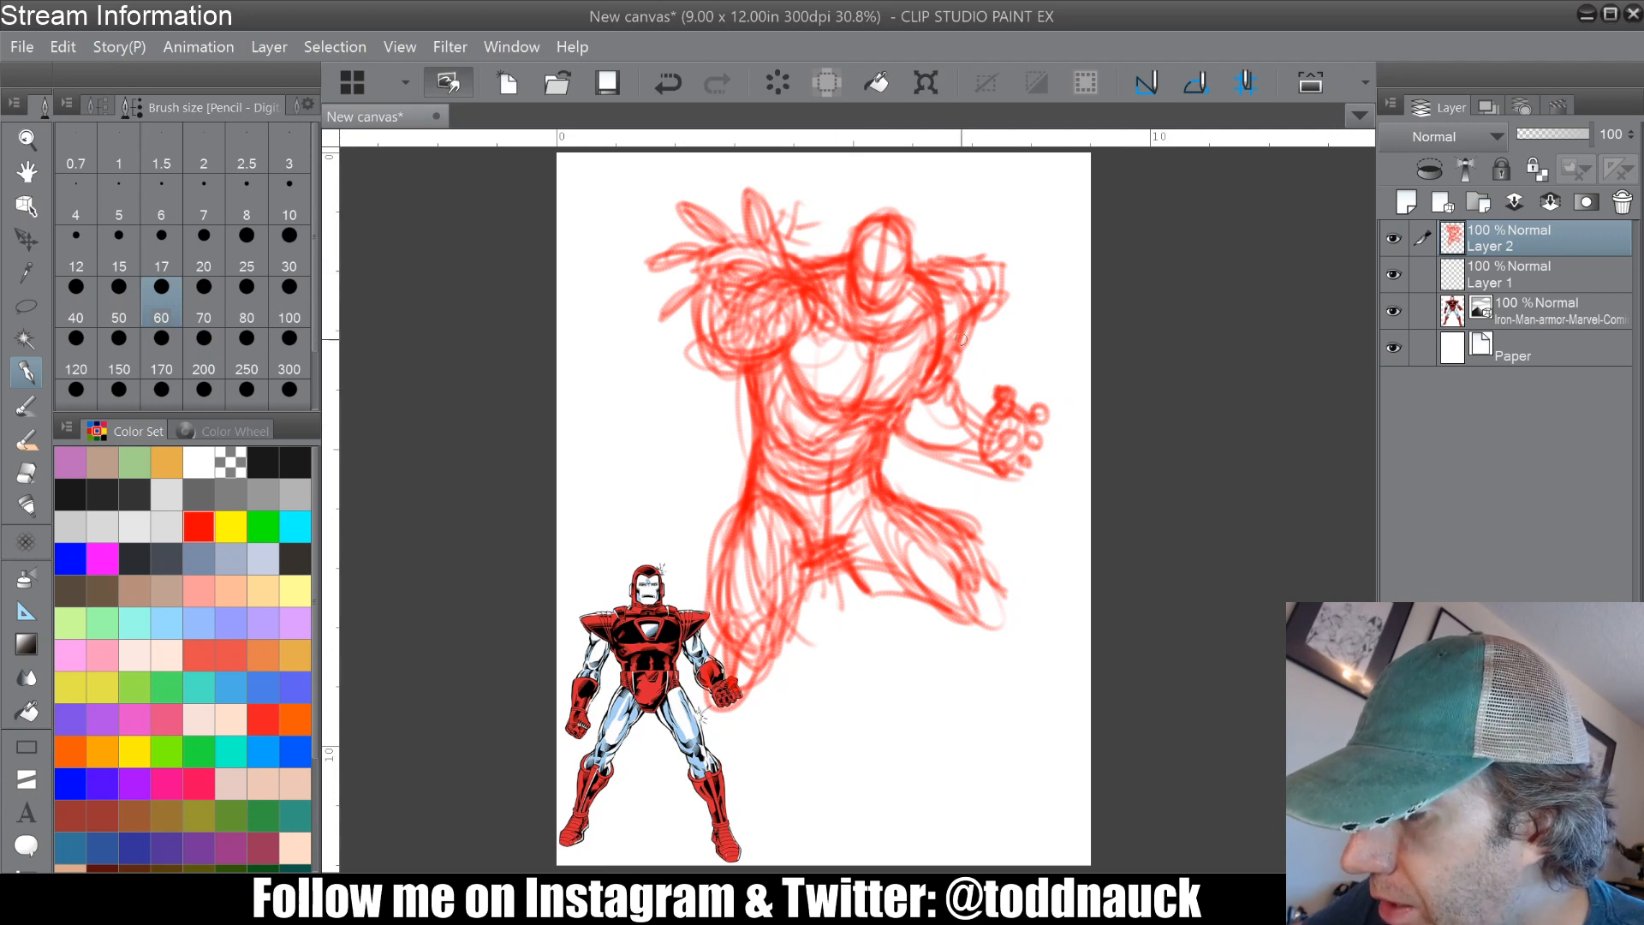
Step: Draw large loose energy circles around both open hands
mouse_move(1056, 353)
left_mouse_down()
mouse_move(1098, 401)
mouse_move(1019, 338)
left_mouse_up()
mouse_move(801, 189)
left_mouse_down()
mouse_move(672, 366)
mouse_move(716, 173)
mouse_move(635, 314)
mouse_move(748, 161)
mouse_move(638, 350)
left_mouse_up()
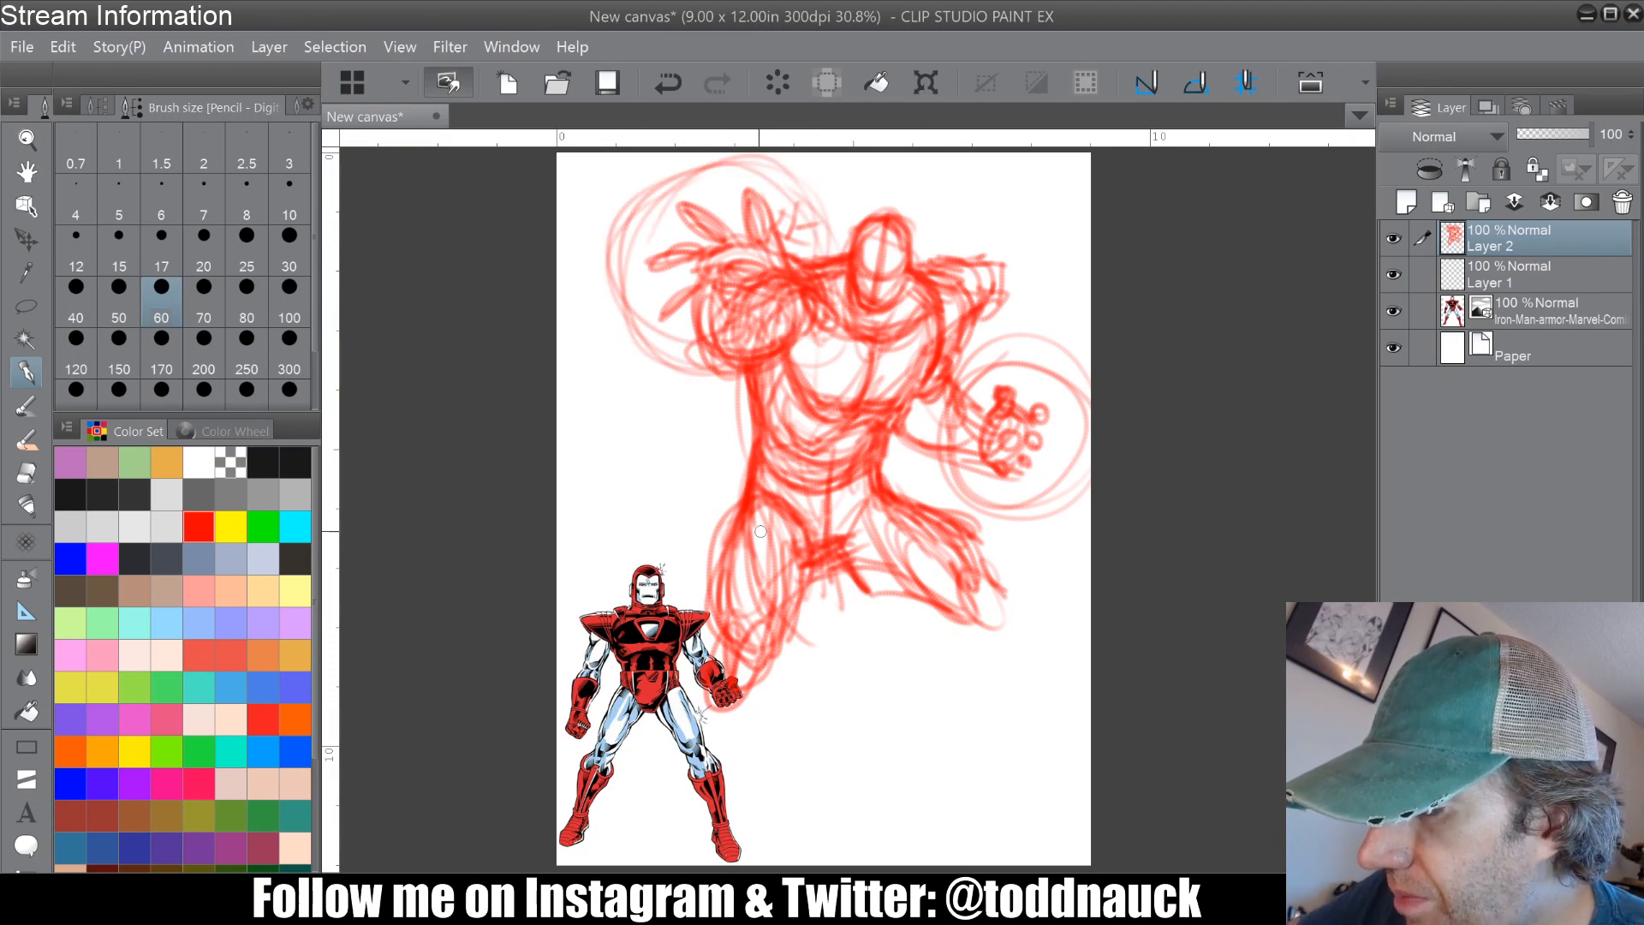
Step: Thicken the contours of the hip, torso side, bent forearm and head over the rough sketch
left_click_drag(742, 499, 724, 535)
mouse_move(741, 474)
left_mouse_down()
mouse_move(812, 484)
mouse_move(858, 467)
mouse_move(787, 438)
mouse_move(866, 422)
mouse_move(824, 484)
mouse_move(857, 433)
mouse_move(786, 434)
mouse_move(844, 337)
mouse_move(895, 304)
mouse_move(857, 321)
mouse_move(900, 308)
mouse_move(891, 231)
mouse_move(871, 210)
mouse_move(910, 257)
mouse_move(989, 254)
mouse_move(968, 270)
mouse_move(936, 390)
mouse_move(996, 422)
left_mouse_up()
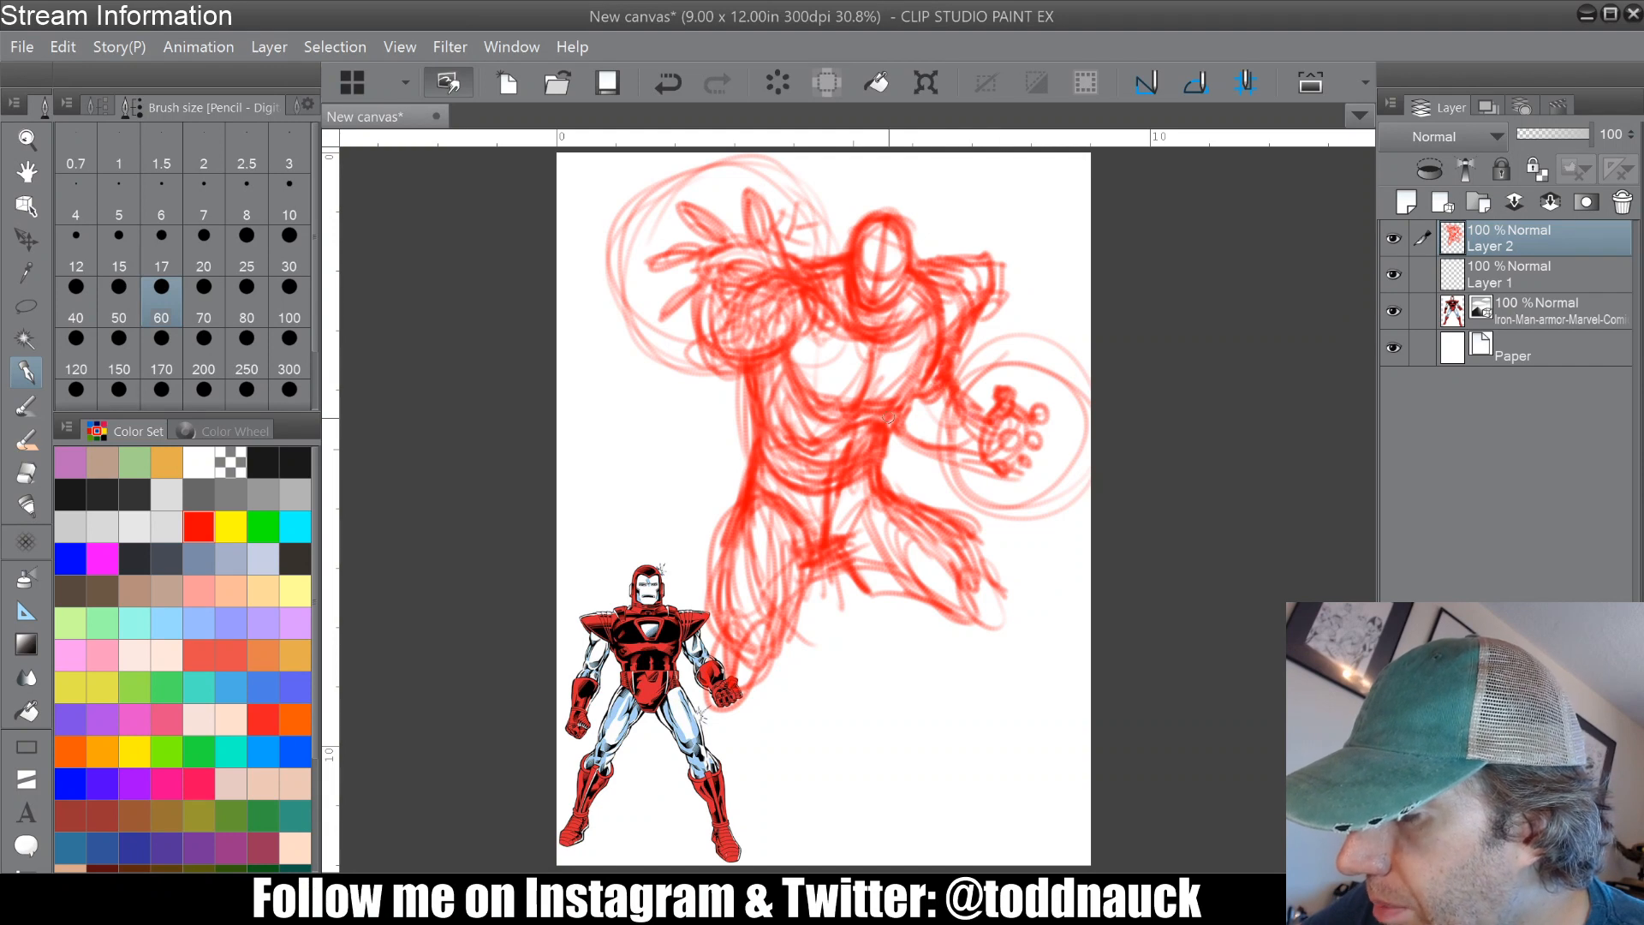
mouse_move(888, 417)
left_mouse_down()
mouse_move(985, 454)
mouse_move(990, 426)
mouse_move(957, 459)
left_mouse_up()
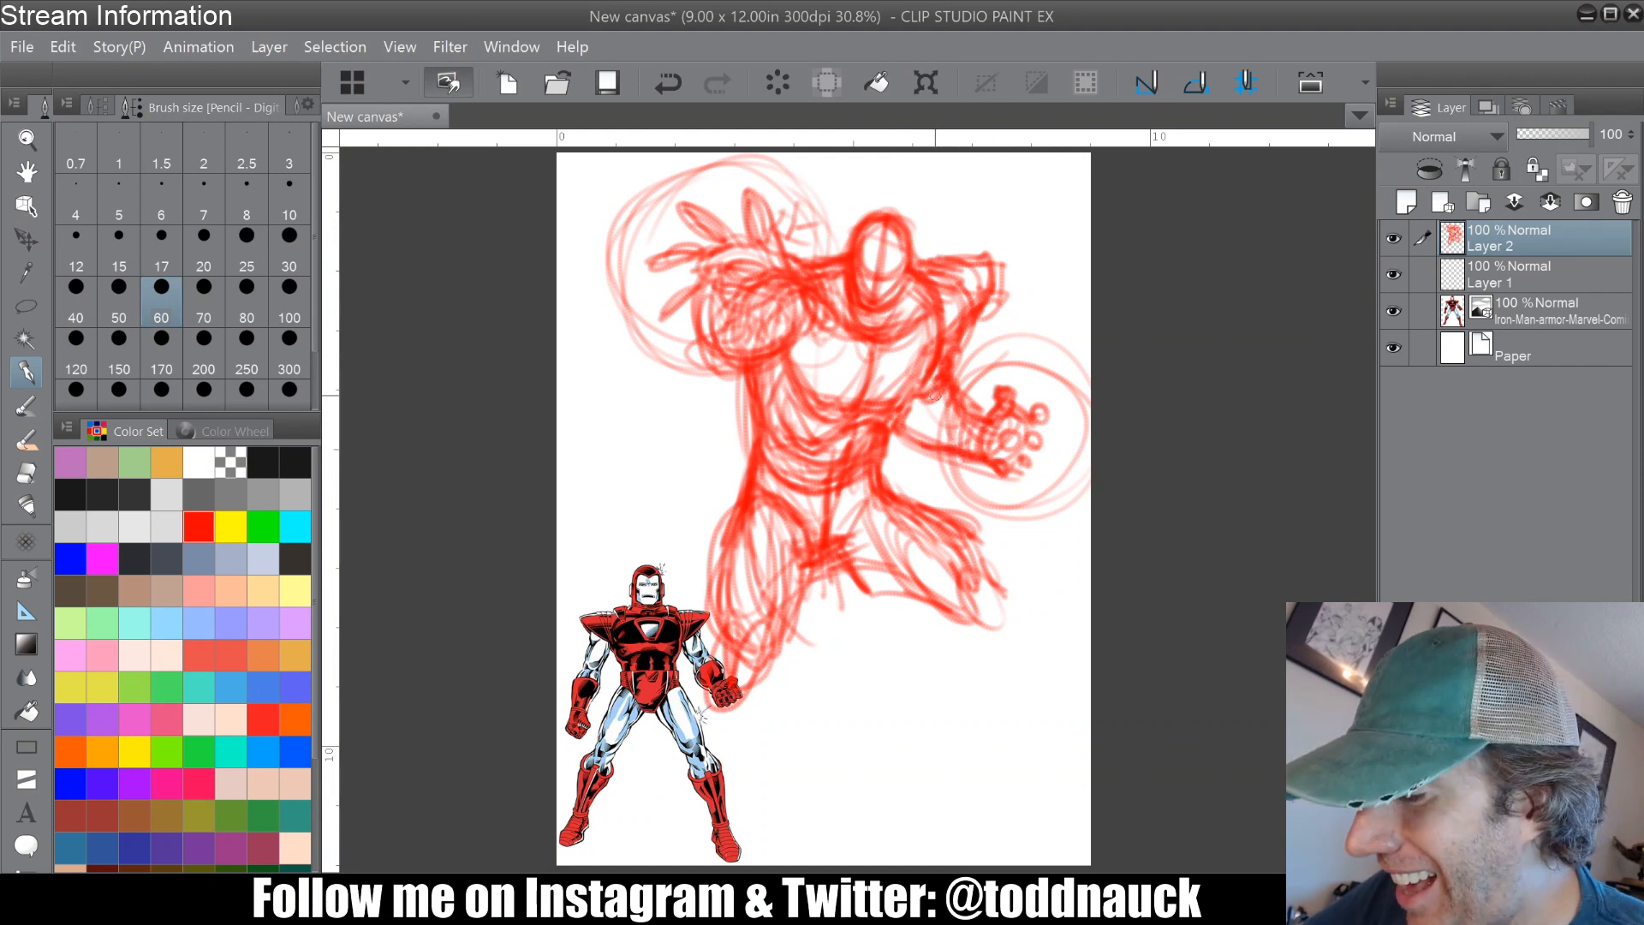
left_click_drag(936, 396, 919, 441)
mouse_move(956, 386)
left_mouse_down()
mouse_move(984, 416)
mouse_move(1025, 383)
left_mouse_up()
mouse_move(885, 221)
left_mouse_down()
mouse_move(874, 299)
mouse_move(899, 271)
left_mouse_up()
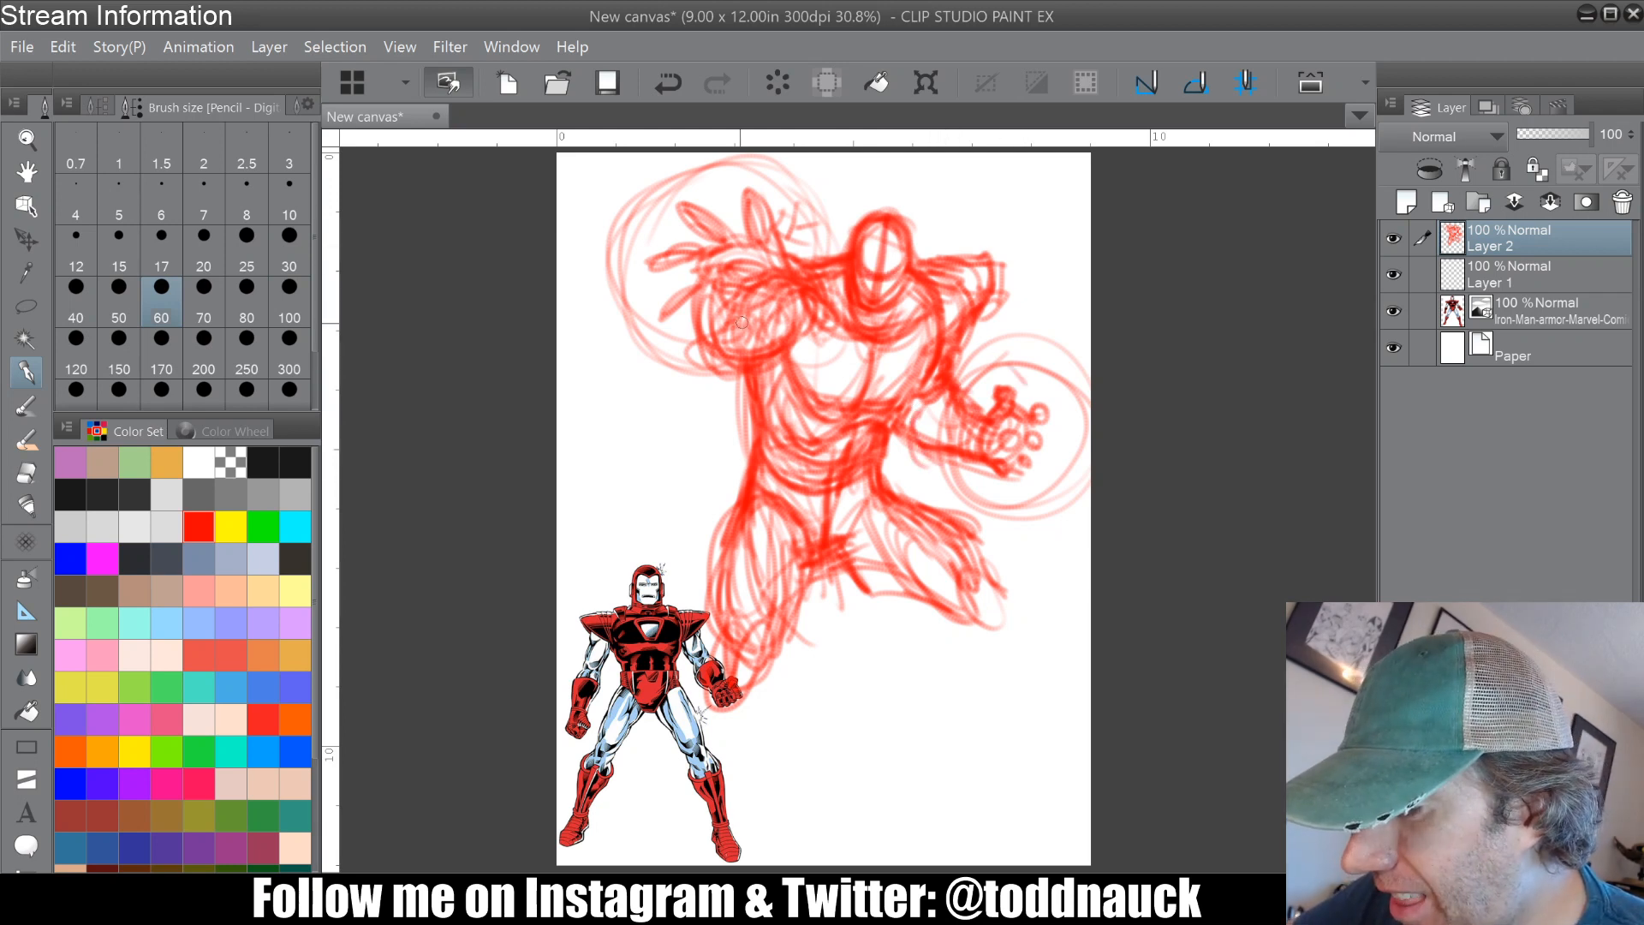
mouse_move(796, 352)
left_mouse_down()
mouse_move(827, 412)
mouse_move(793, 402)
left_mouse_up()
left_click_drag(762, 382, 767, 441)
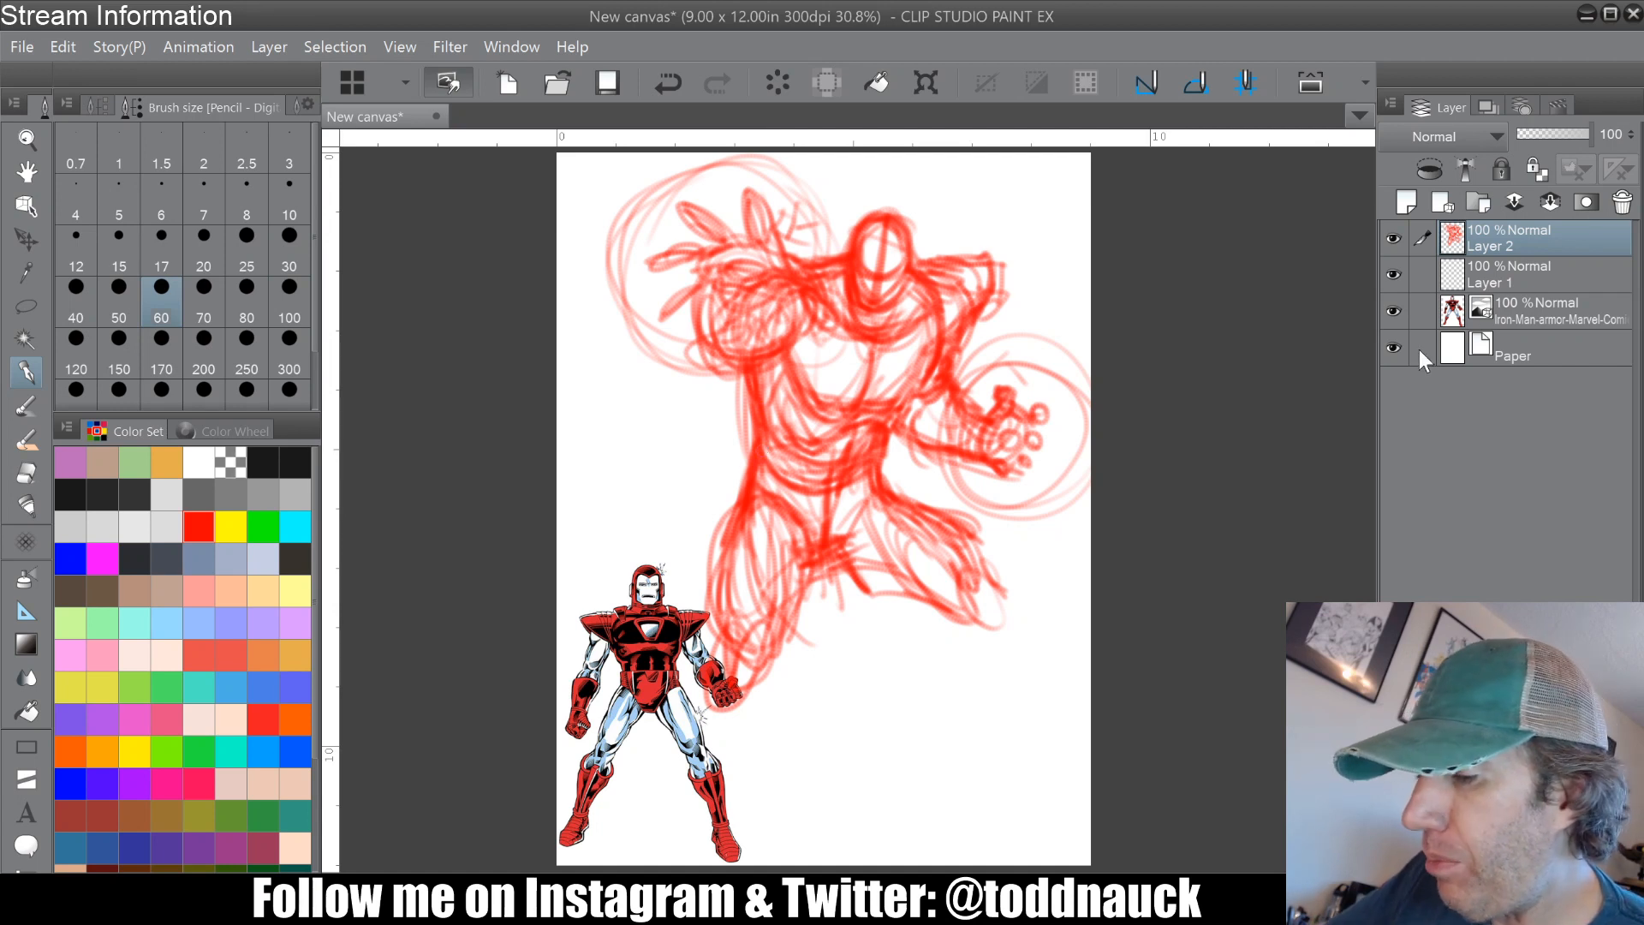
Step: Lasso the whole red figure on Layer 2, enlarge it to fill the page width, and clear the selection
left_click(27, 306)
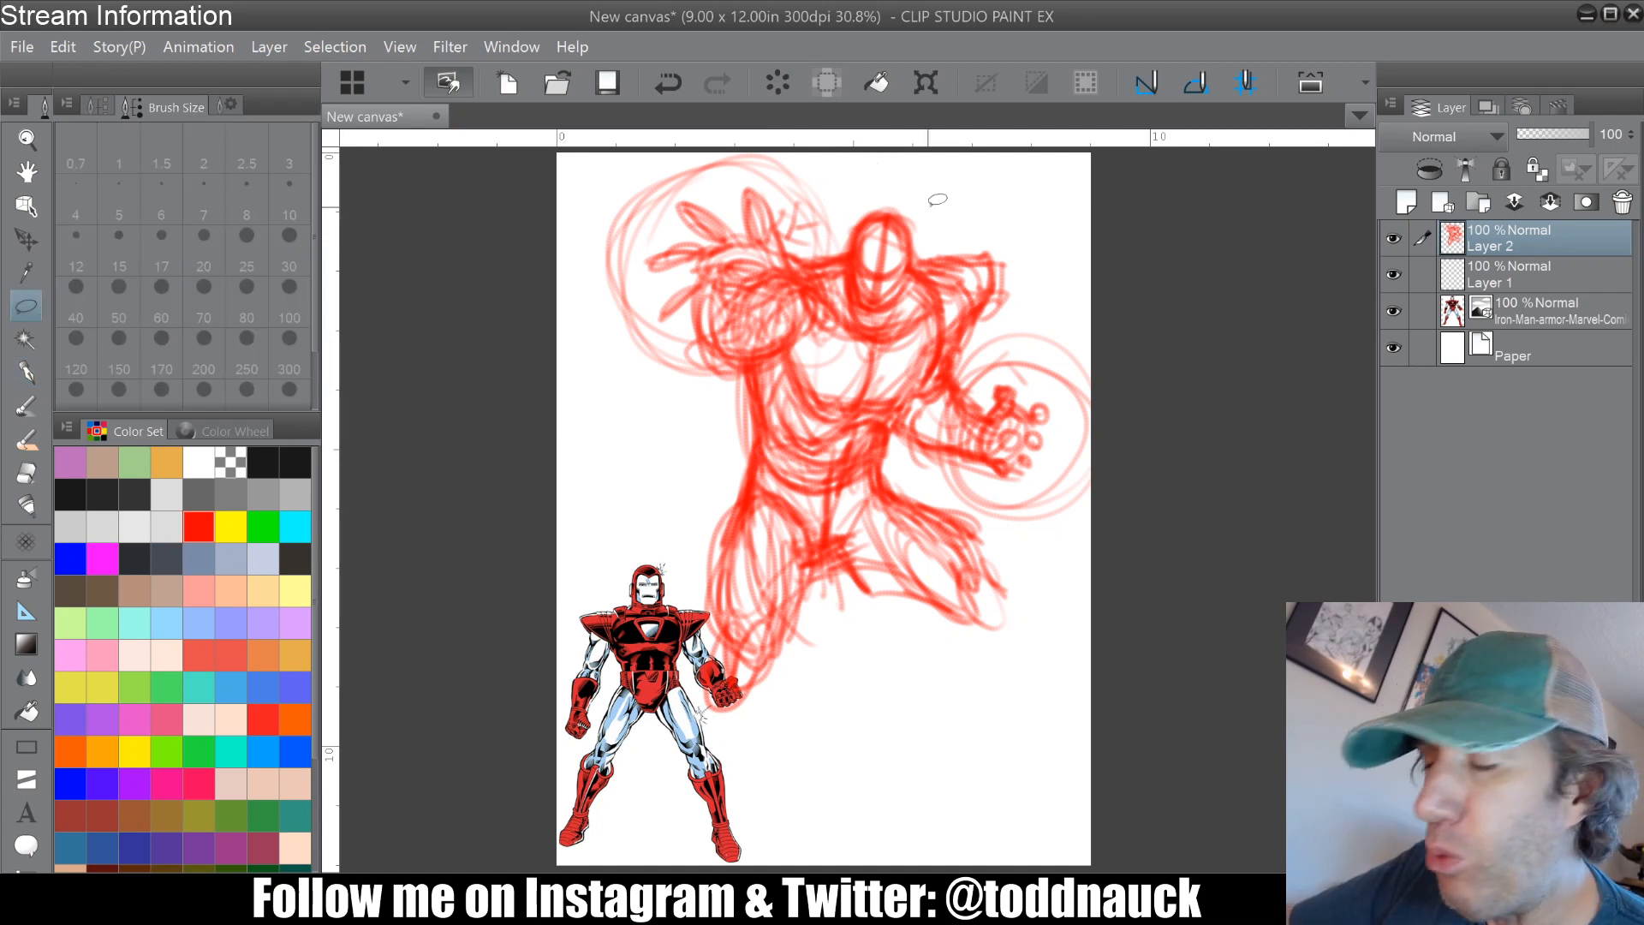
mouse_move(963, 210)
left_mouse_down()
mouse_move(570, 676)
mouse_move(1035, 205)
mouse_move(964, 198)
left_mouse_up()
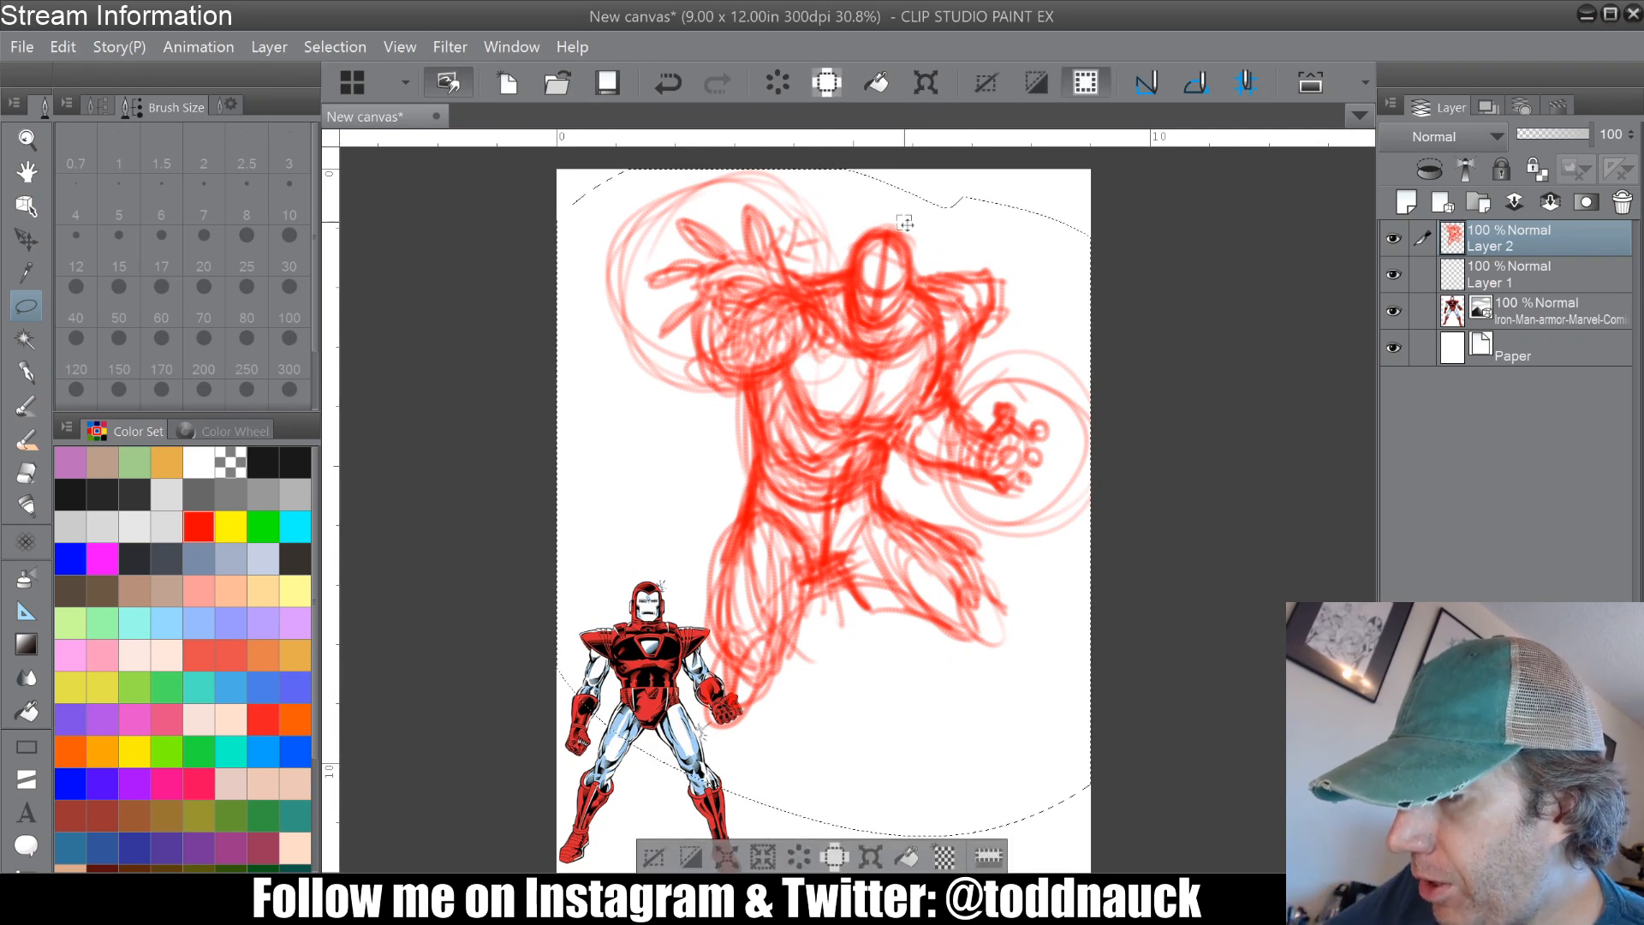
left_click(874, 854)
left_click_drag(922, 572, 856, 697)
mouse_move(1026, 293)
left_mouse_down()
mouse_move(1092, 172)
mouse_move(1103, 195)
left_mouse_up()
left_click_drag(1029, 303, 1011, 340)
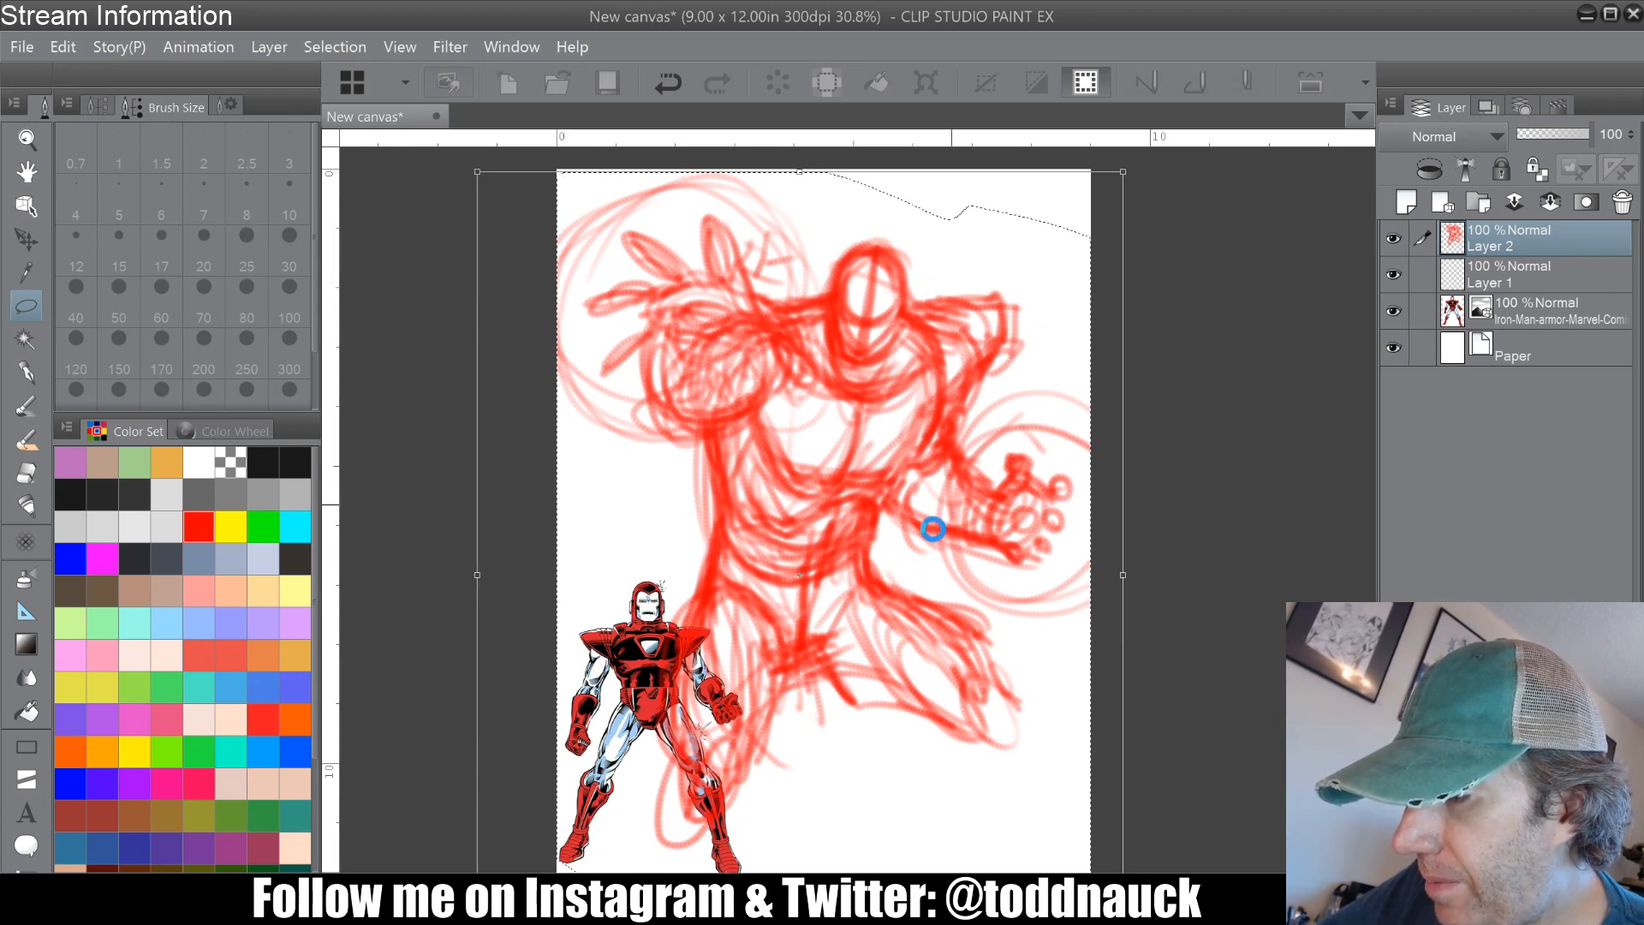
key("Return")
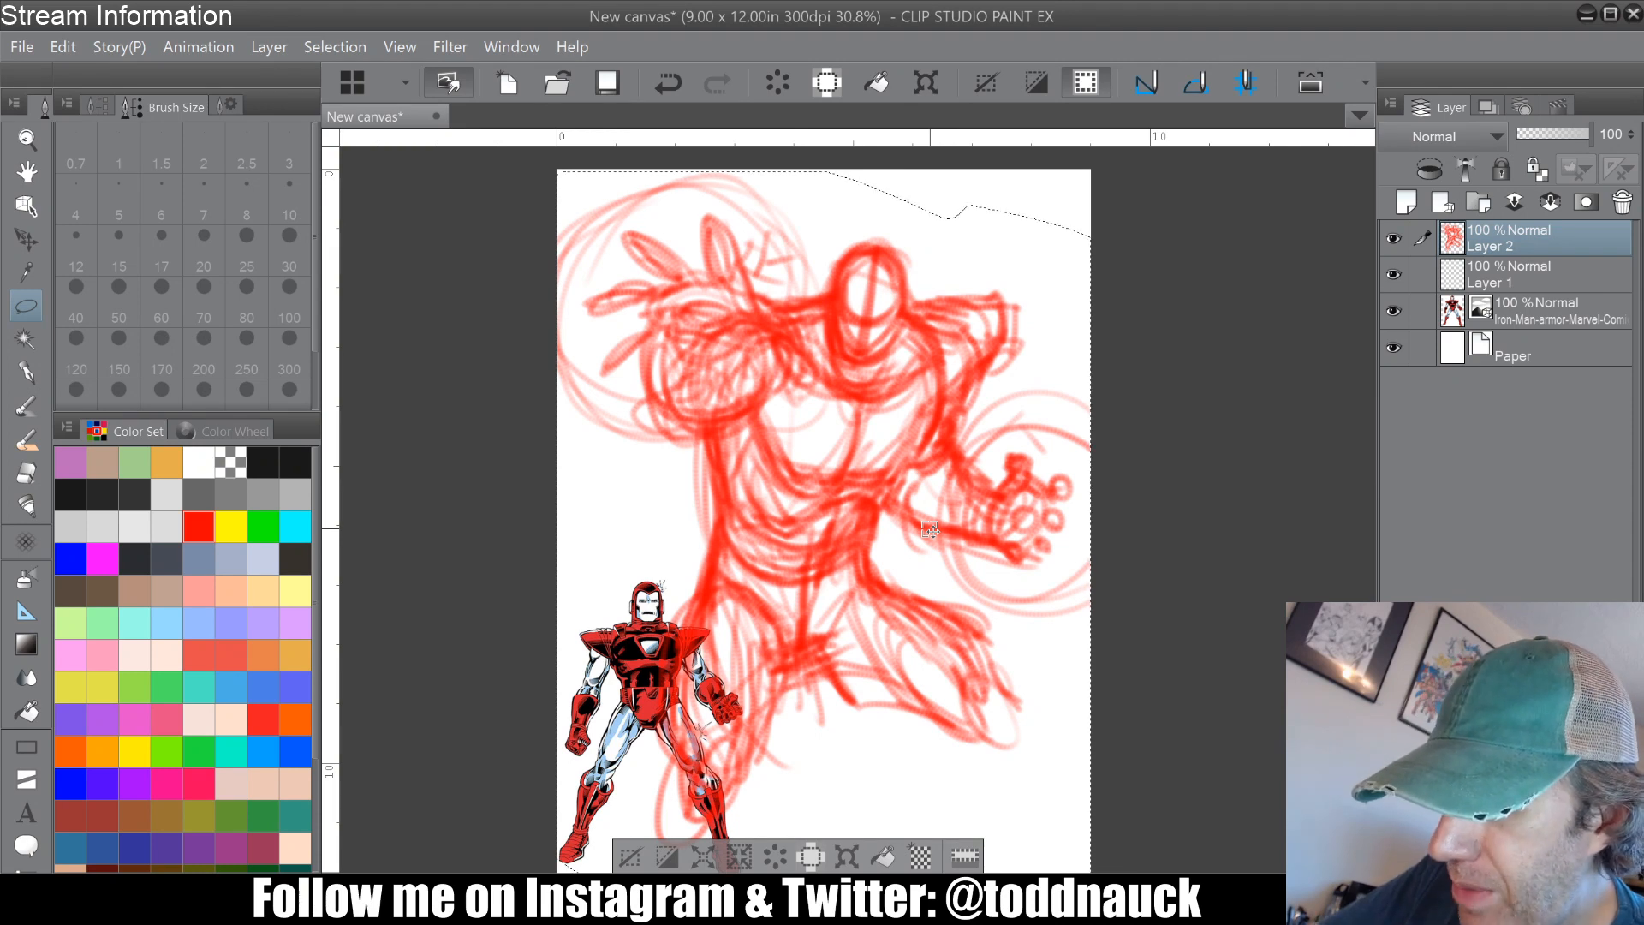
left_click(630, 856)
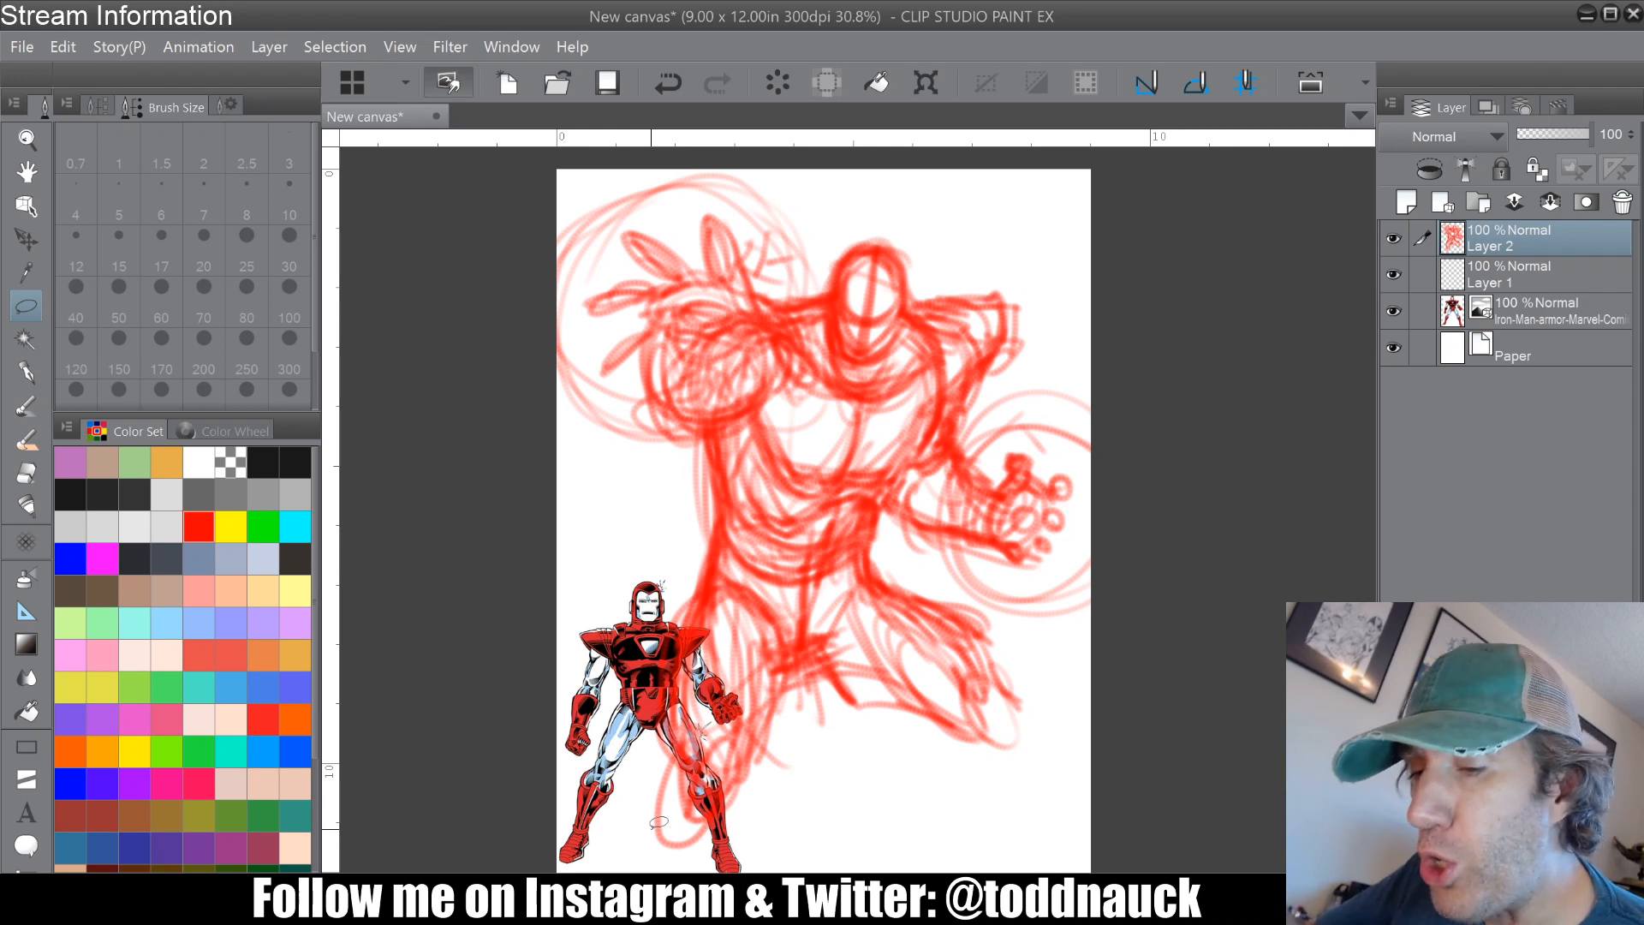
Step: Sketch both lower legs and the bent knee below the thighs with loose red pencil strokes on Layer 2
left_click(43, 367)
mouse_move(987, 654)
left_mouse_down()
mouse_move(1028, 703)
mouse_move(968, 762)
mouse_move(985, 758)
mouse_move(938, 715)
mouse_move(925, 659)
mouse_move(1037, 702)
mouse_move(1006, 767)
mouse_move(929, 749)
mouse_move(934, 810)
left_mouse_up()
left_click_drag(1023, 728, 1015, 792)
mouse_move(690, 736)
left_mouse_down()
mouse_move(664, 813)
mouse_move(613, 809)
mouse_move(677, 775)
mouse_move(746, 774)
mouse_move(732, 831)
left_mouse_up()
mouse_move(933, 723)
left_mouse_down()
mouse_move(938, 810)
mouse_move(1024, 747)
mouse_move(1018, 802)
left_mouse_up()
left_click_drag(1032, 740, 1017, 827)
mouse_move(943, 759)
left_mouse_down()
mouse_move(1007, 789)
mouse_move(945, 818)
mouse_move(1002, 745)
mouse_move(1015, 835)
mouse_move(1028, 685)
mouse_move(996, 674)
left_mouse_up()
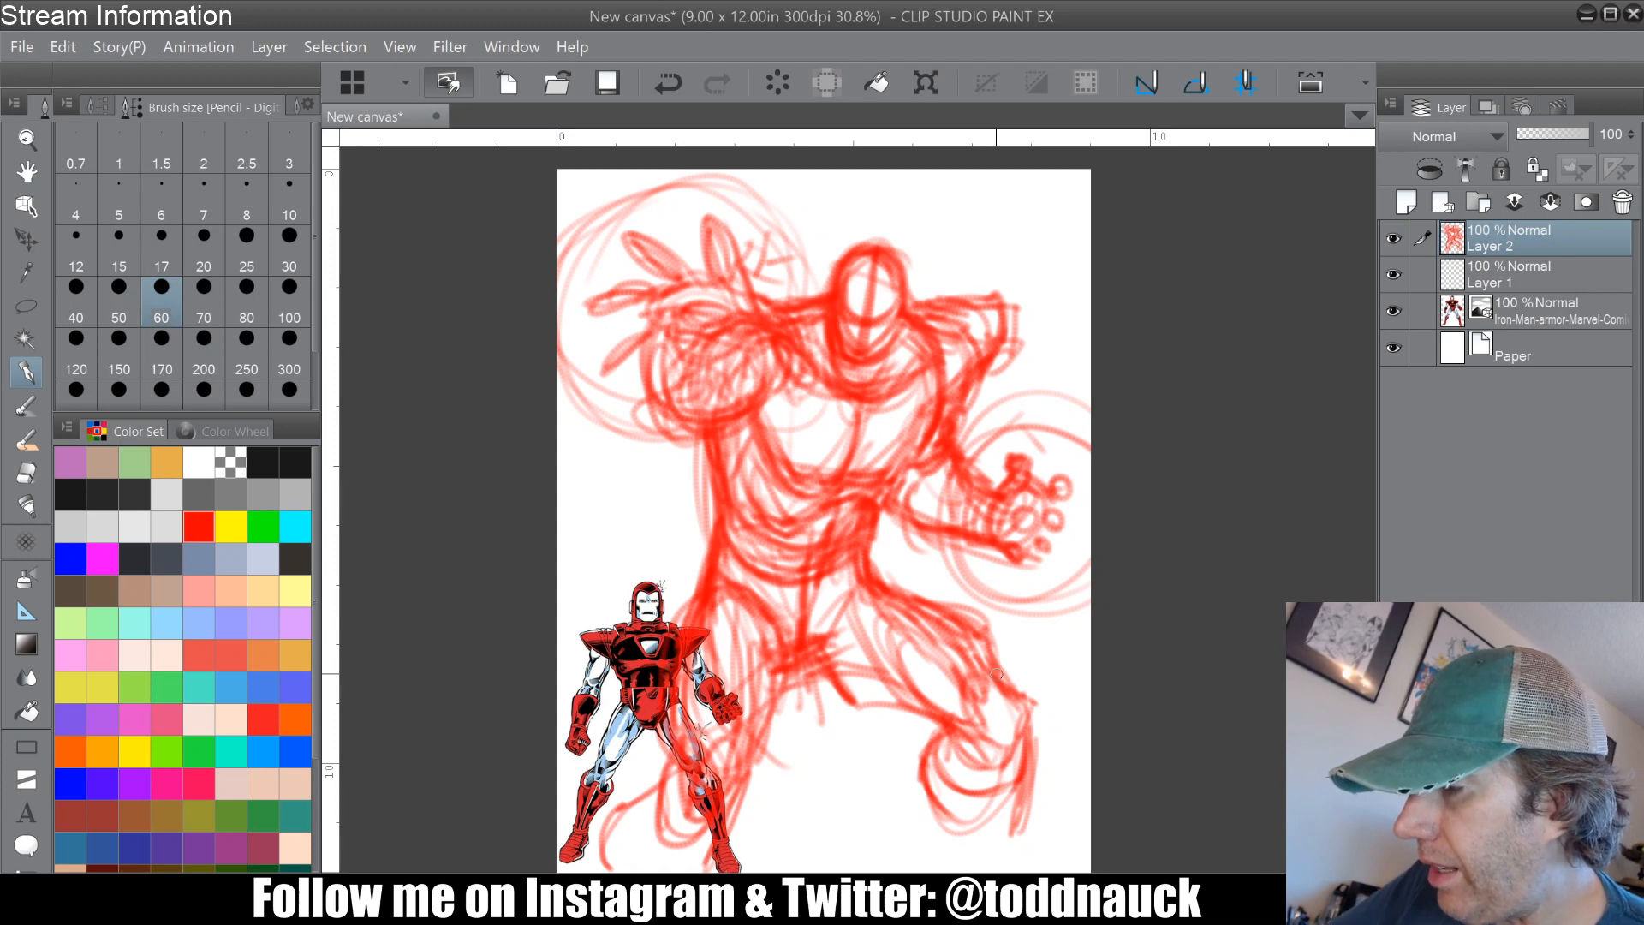
Step: Hide the Iron Man armour reference and lower Layer 2's opacity to 17%
left_click(1405, 312)
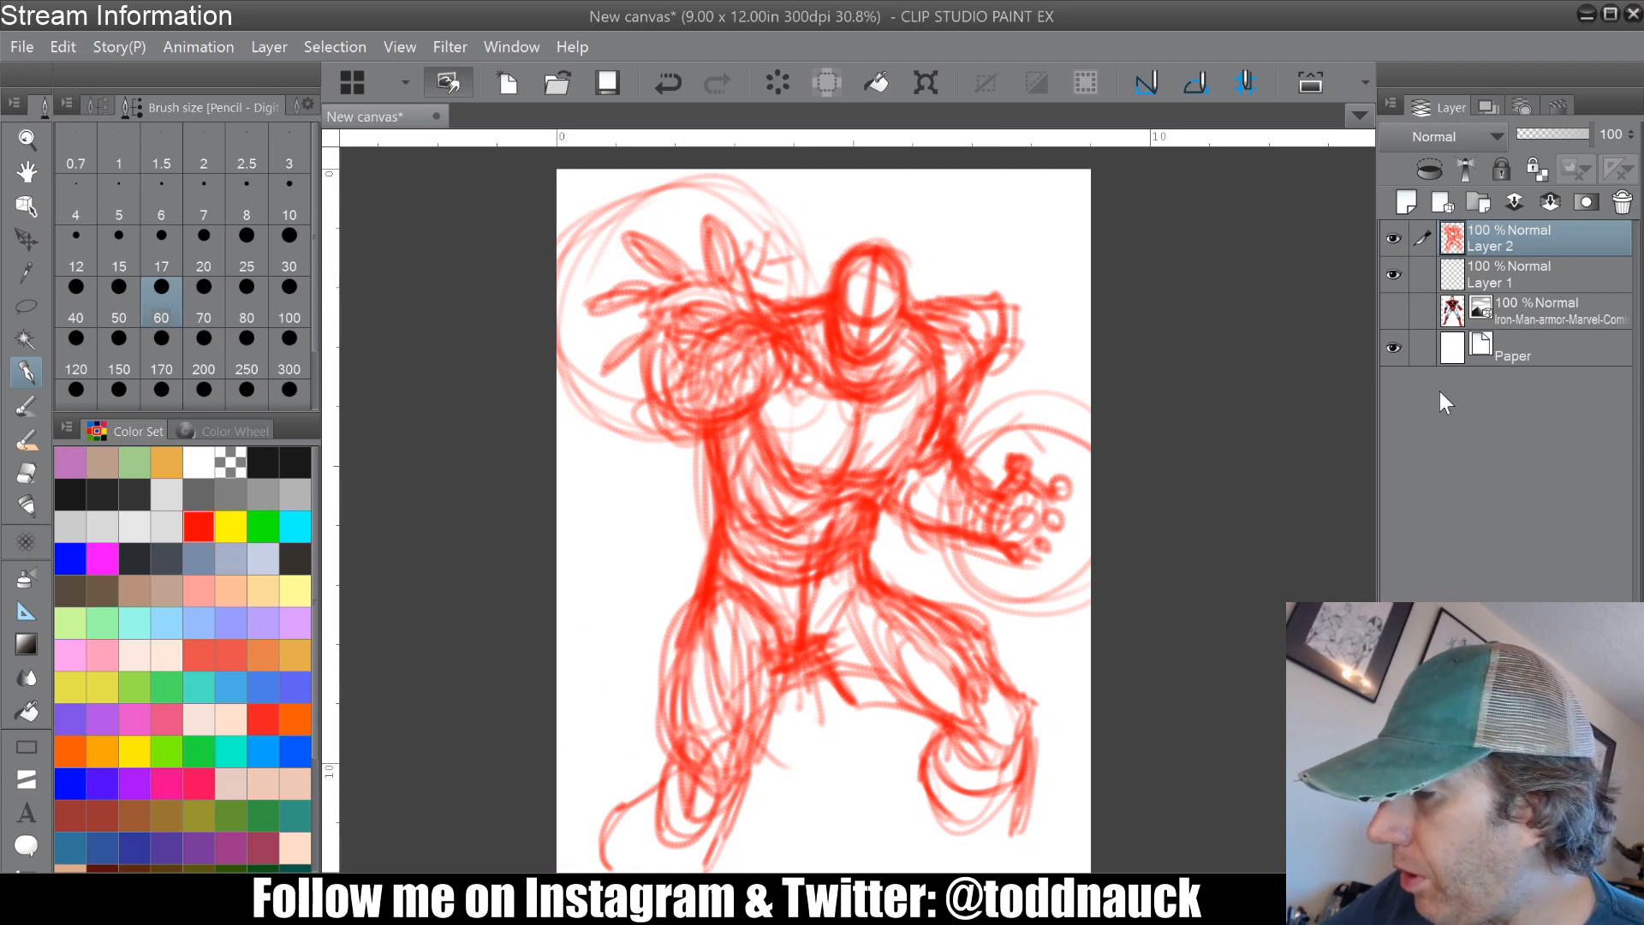
left_click(1539, 132)
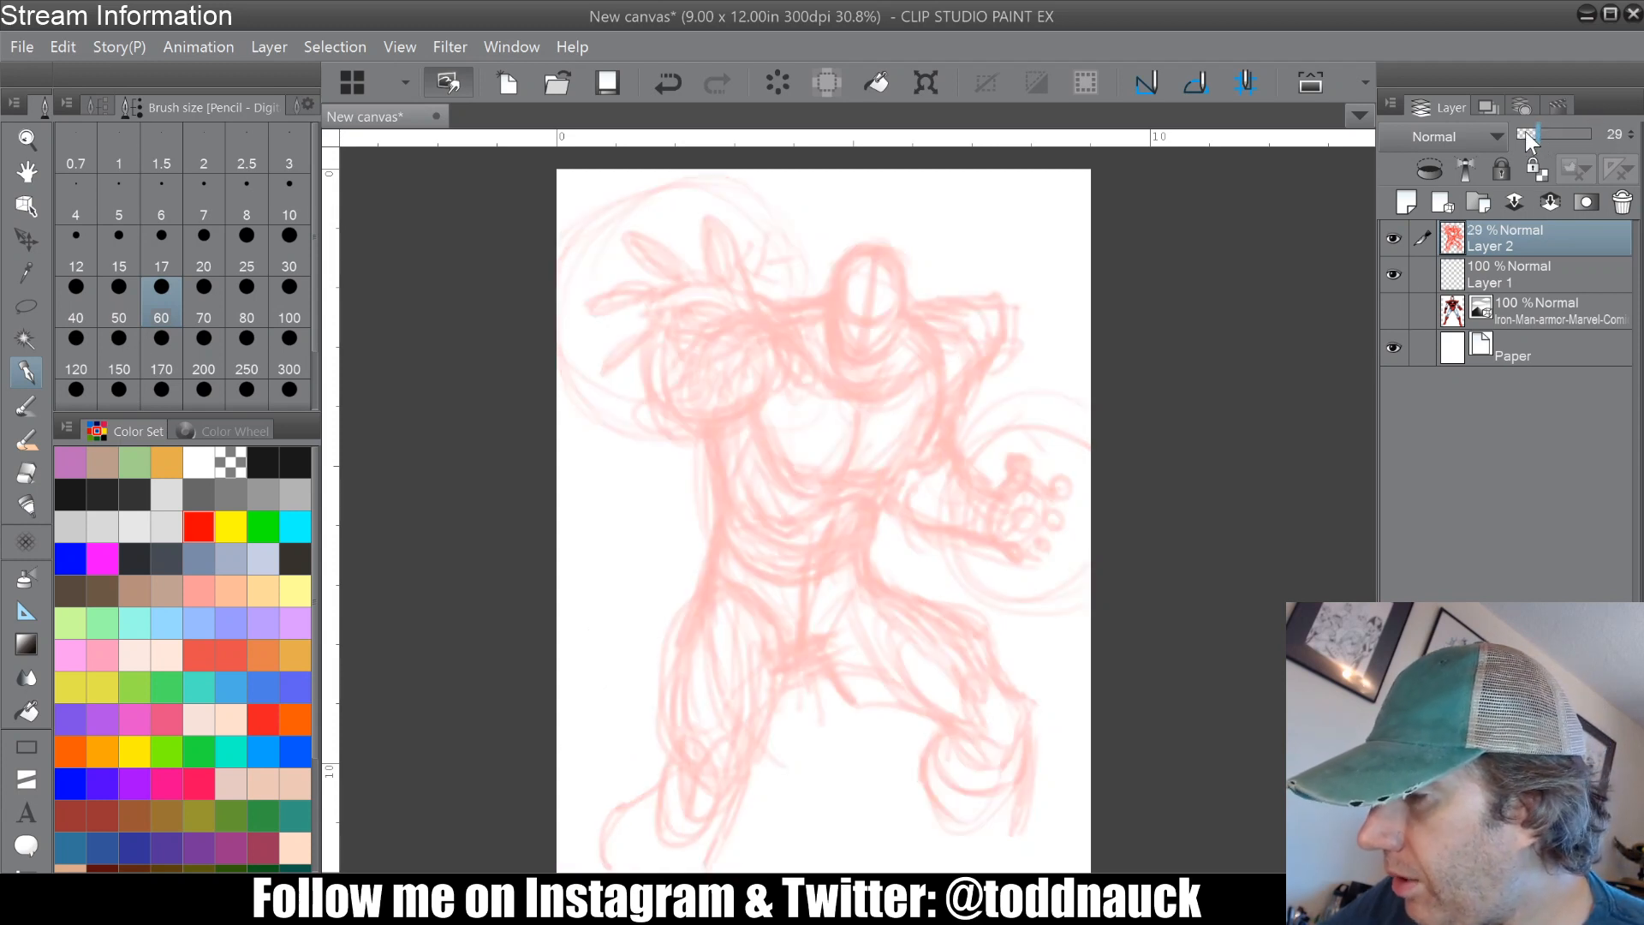
left_click(1530, 133)
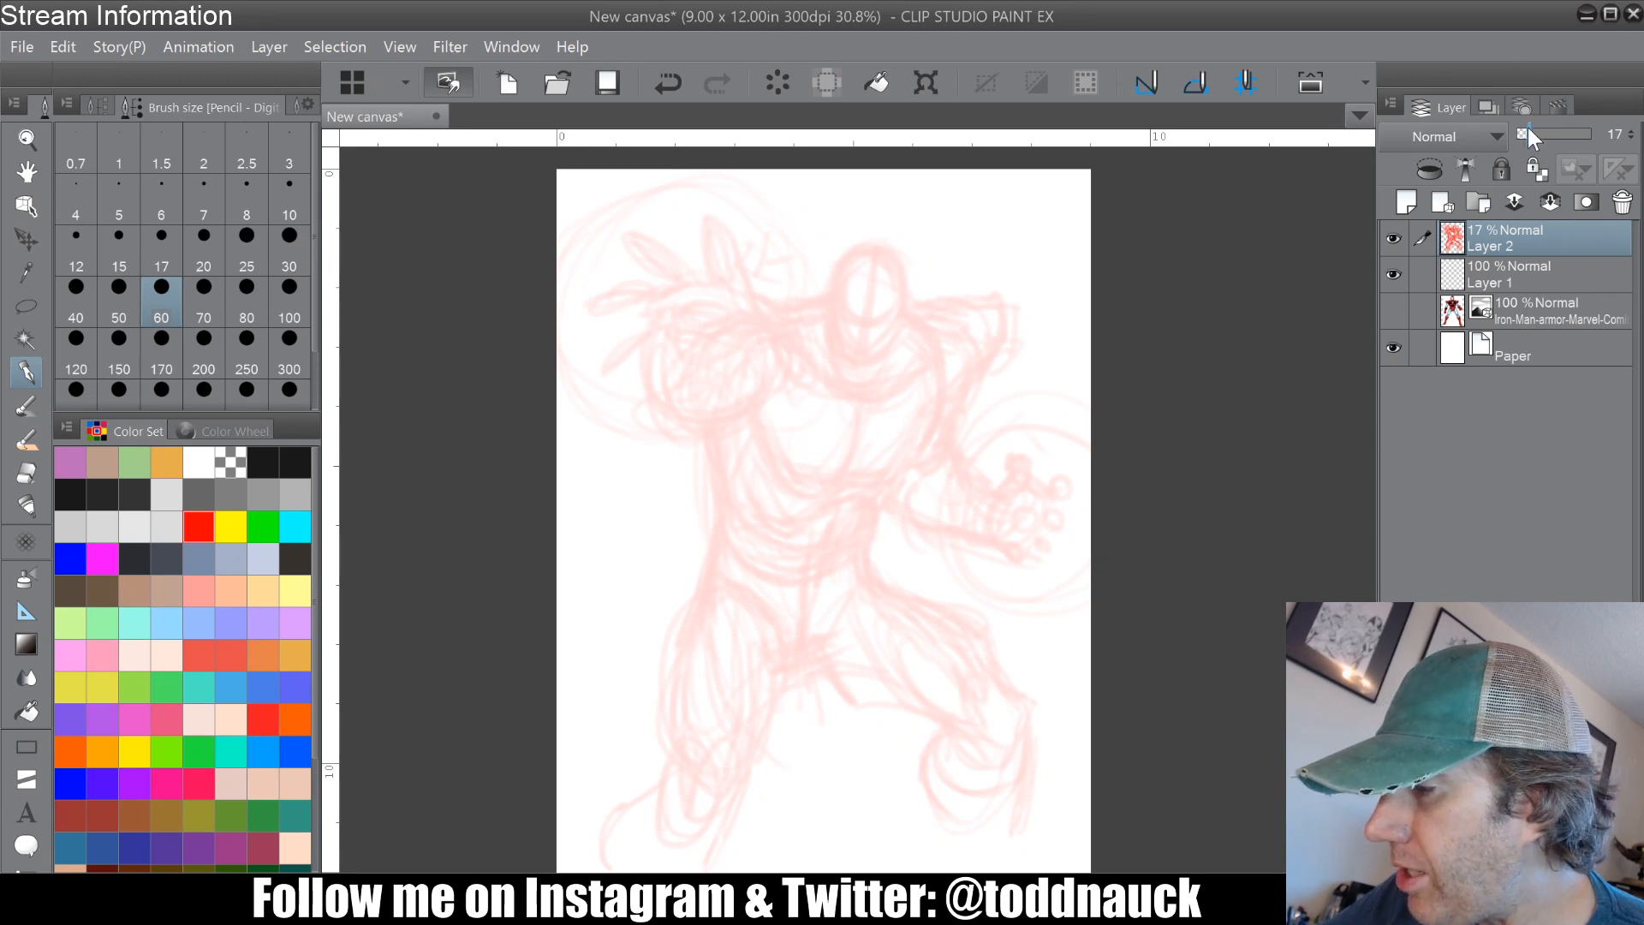
Step: Place Layer 1 above the faded Layer 2 as the drawing layer and set the pencil size to 25
left_click(1511, 269)
left_click_drag(1521, 228, 1516, 246)
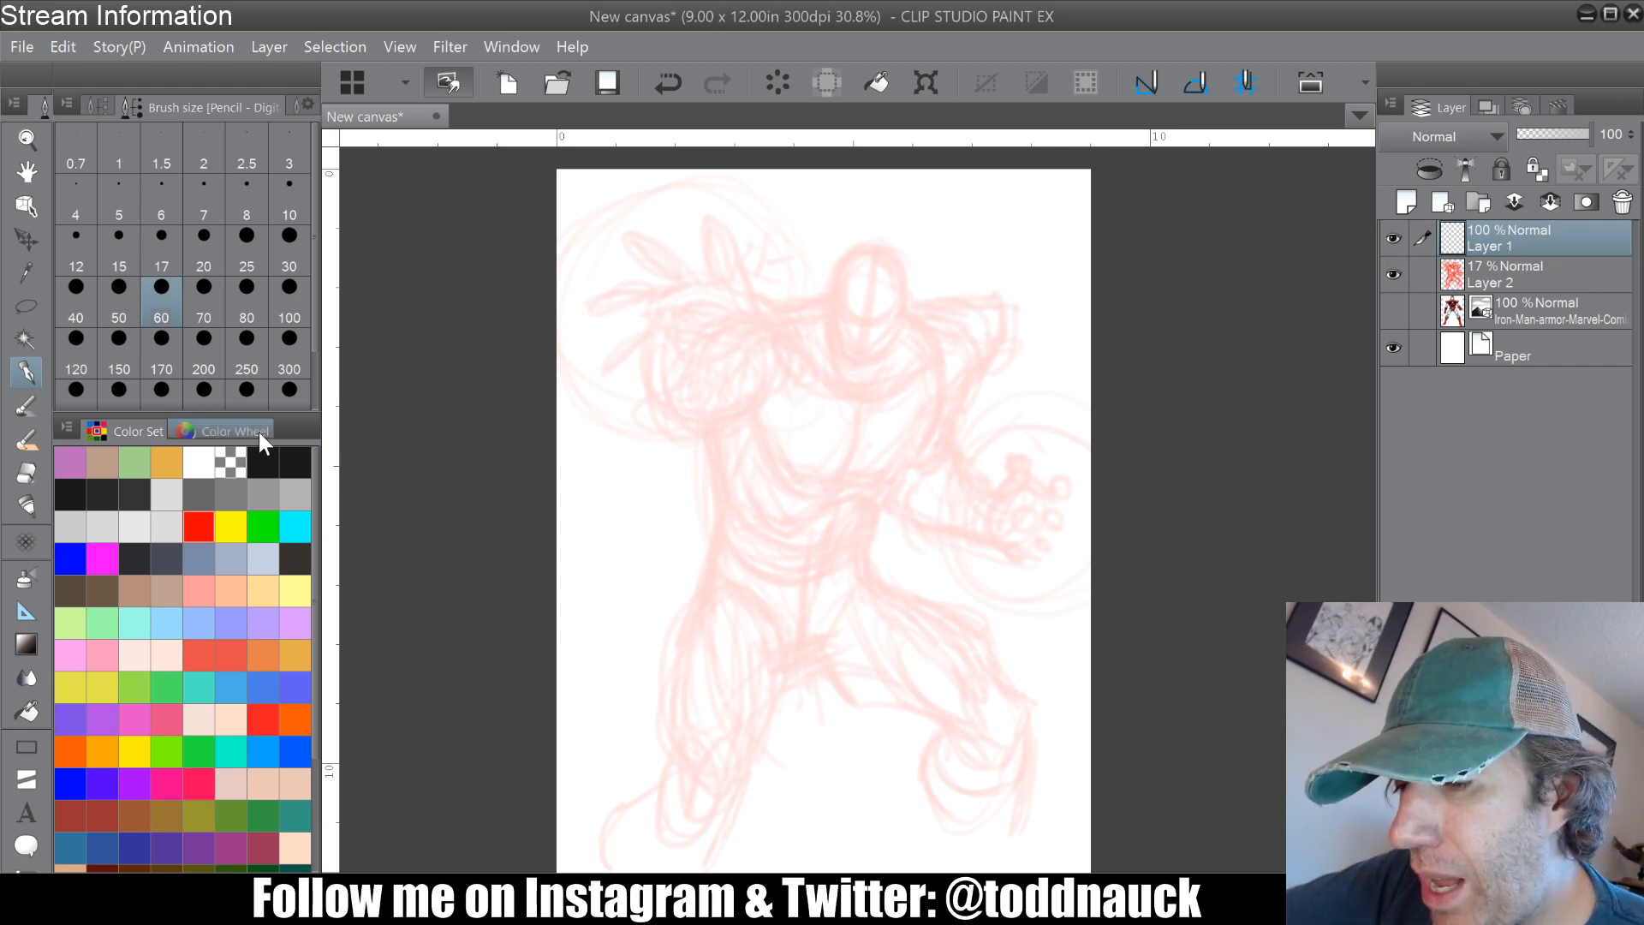
left_click(292, 463)
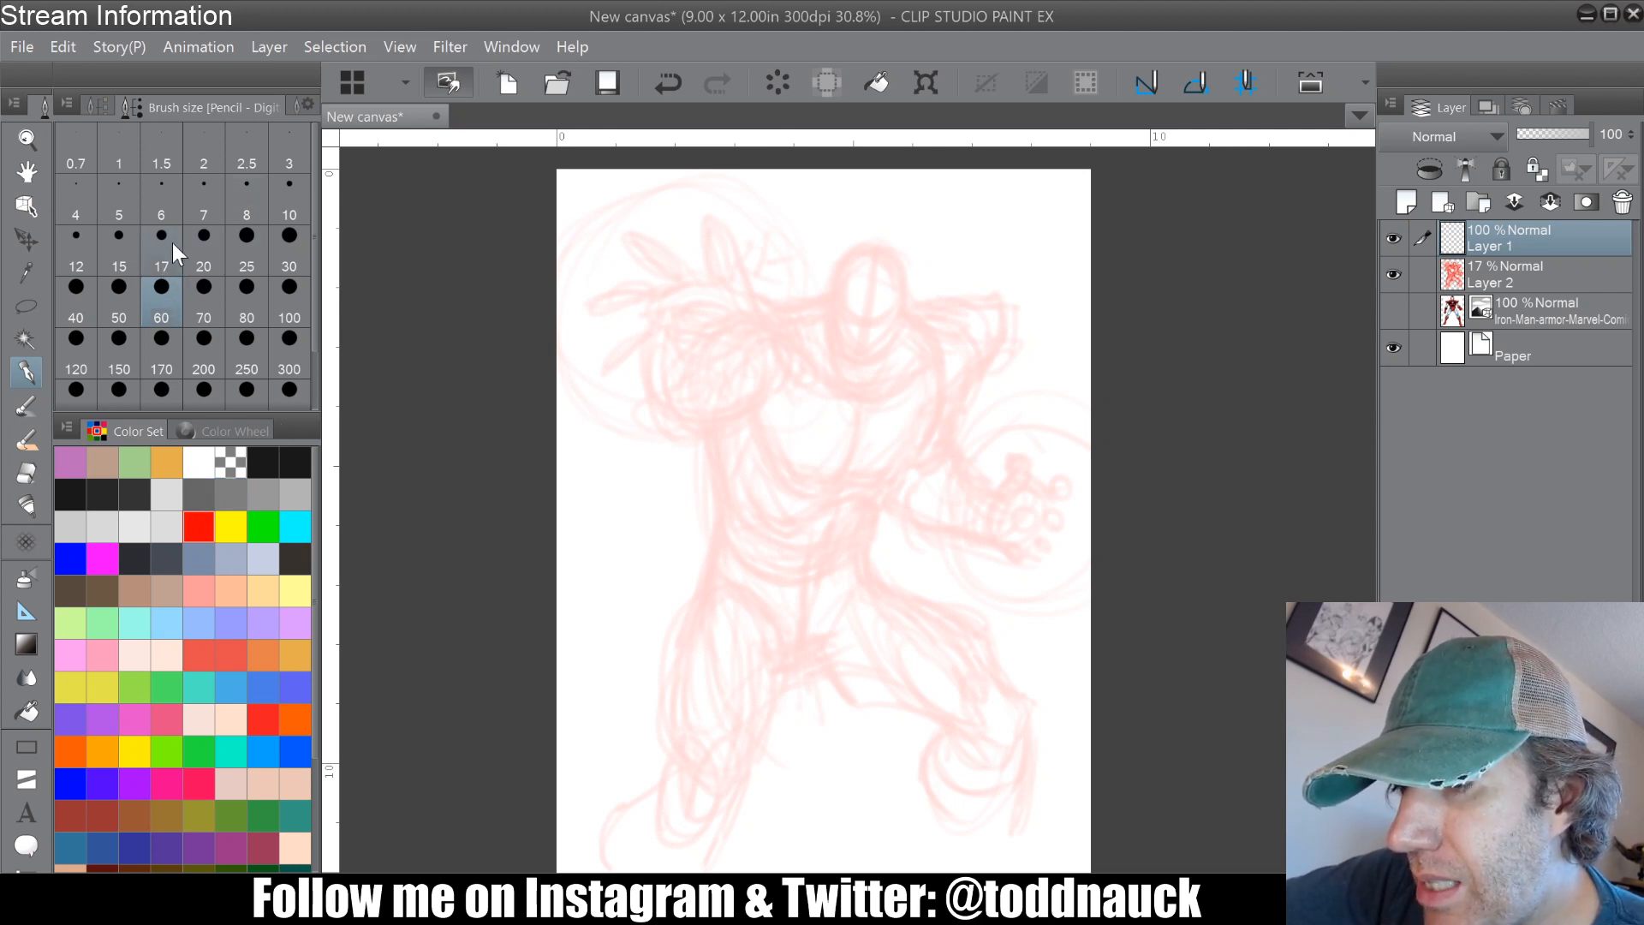
left_click(249, 255)
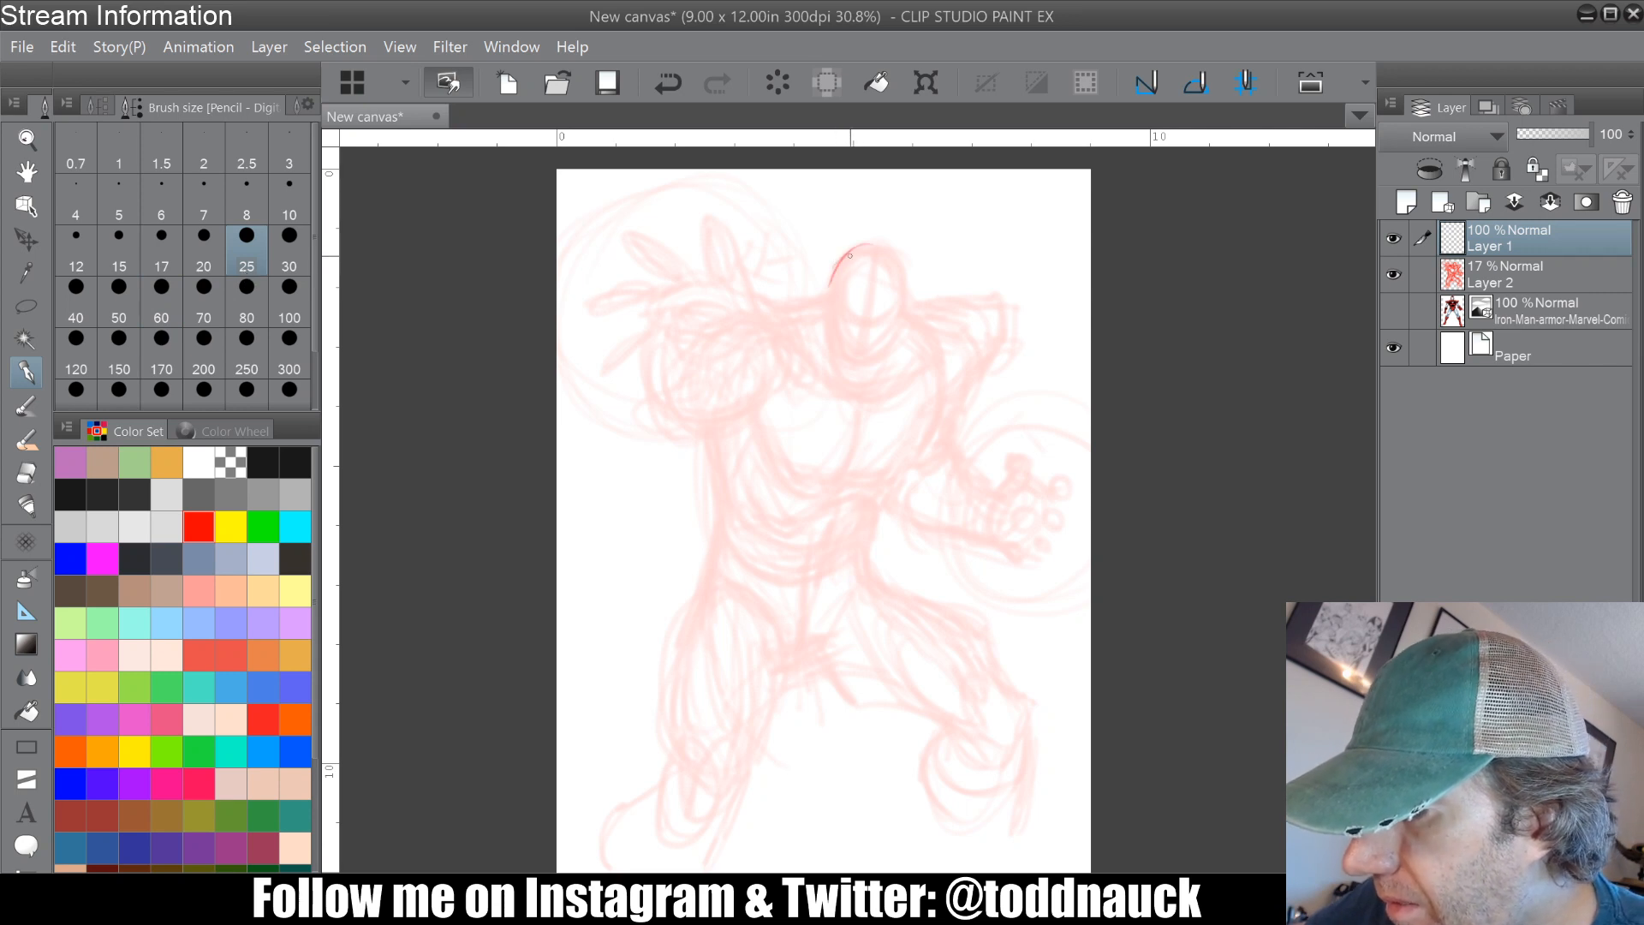
Step: Draw the helmet's oval outline with its centre line, curved face guides and jaw over the faded head
mouse_move(850, 255)
left_mouse_down()
mouse_move(895, 260)
mouse_move(902, 280)
mouse_move(828, 350)
left_mouse_up()
left_click_drag(829, 281, 833, 355)
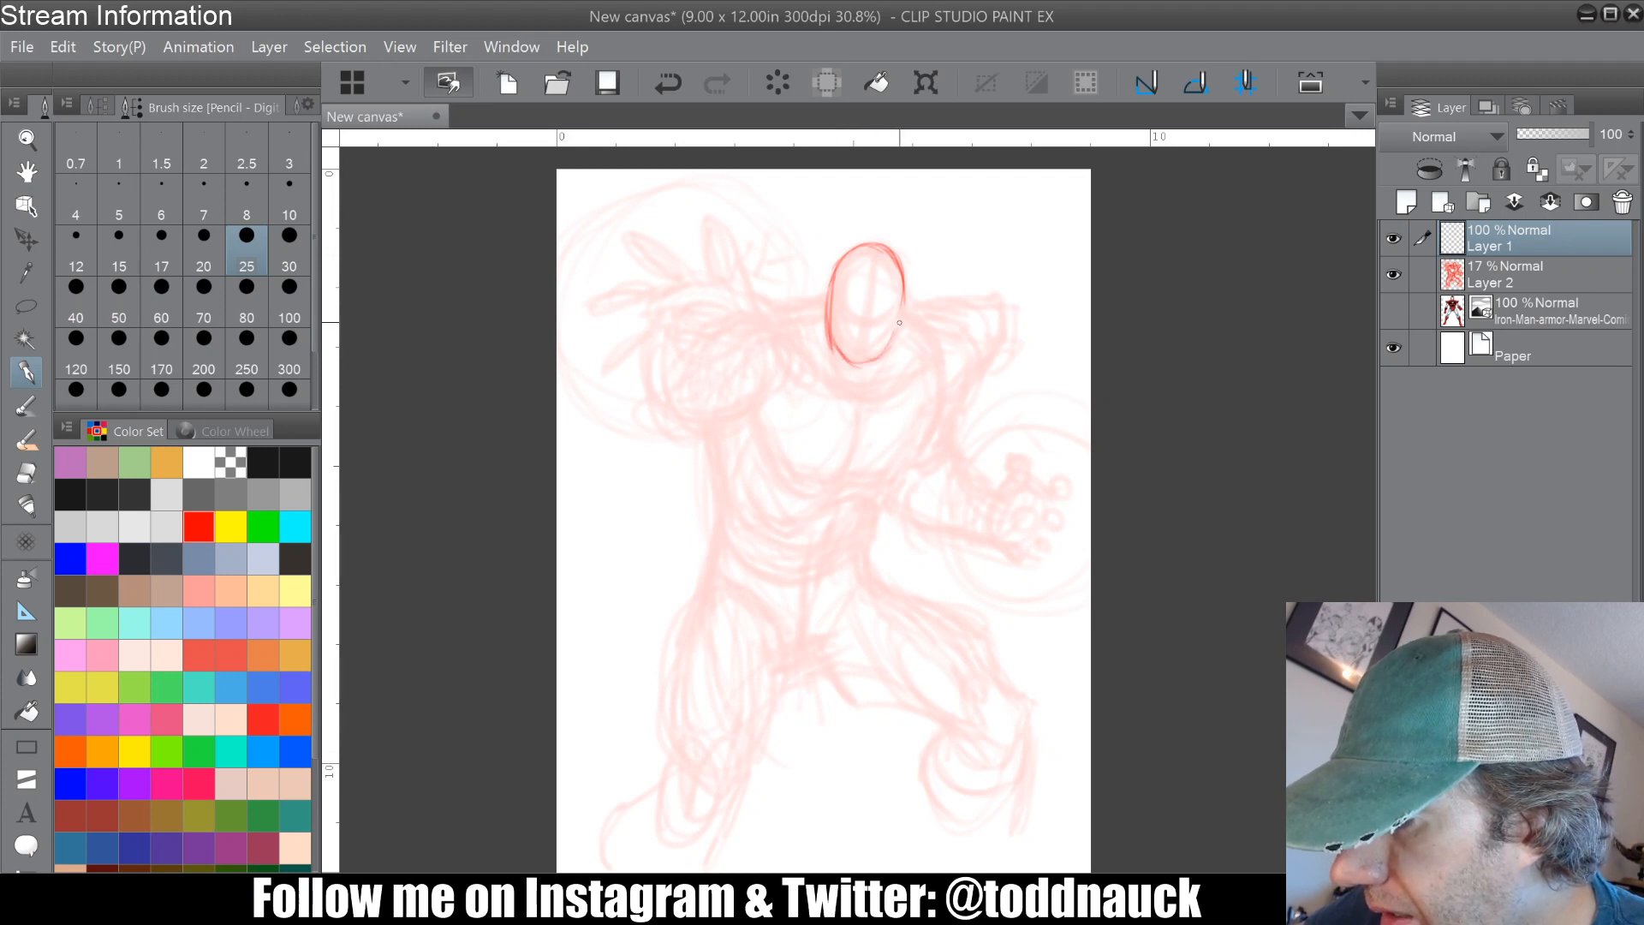
left_click_drag(867, 299, 853, 352)
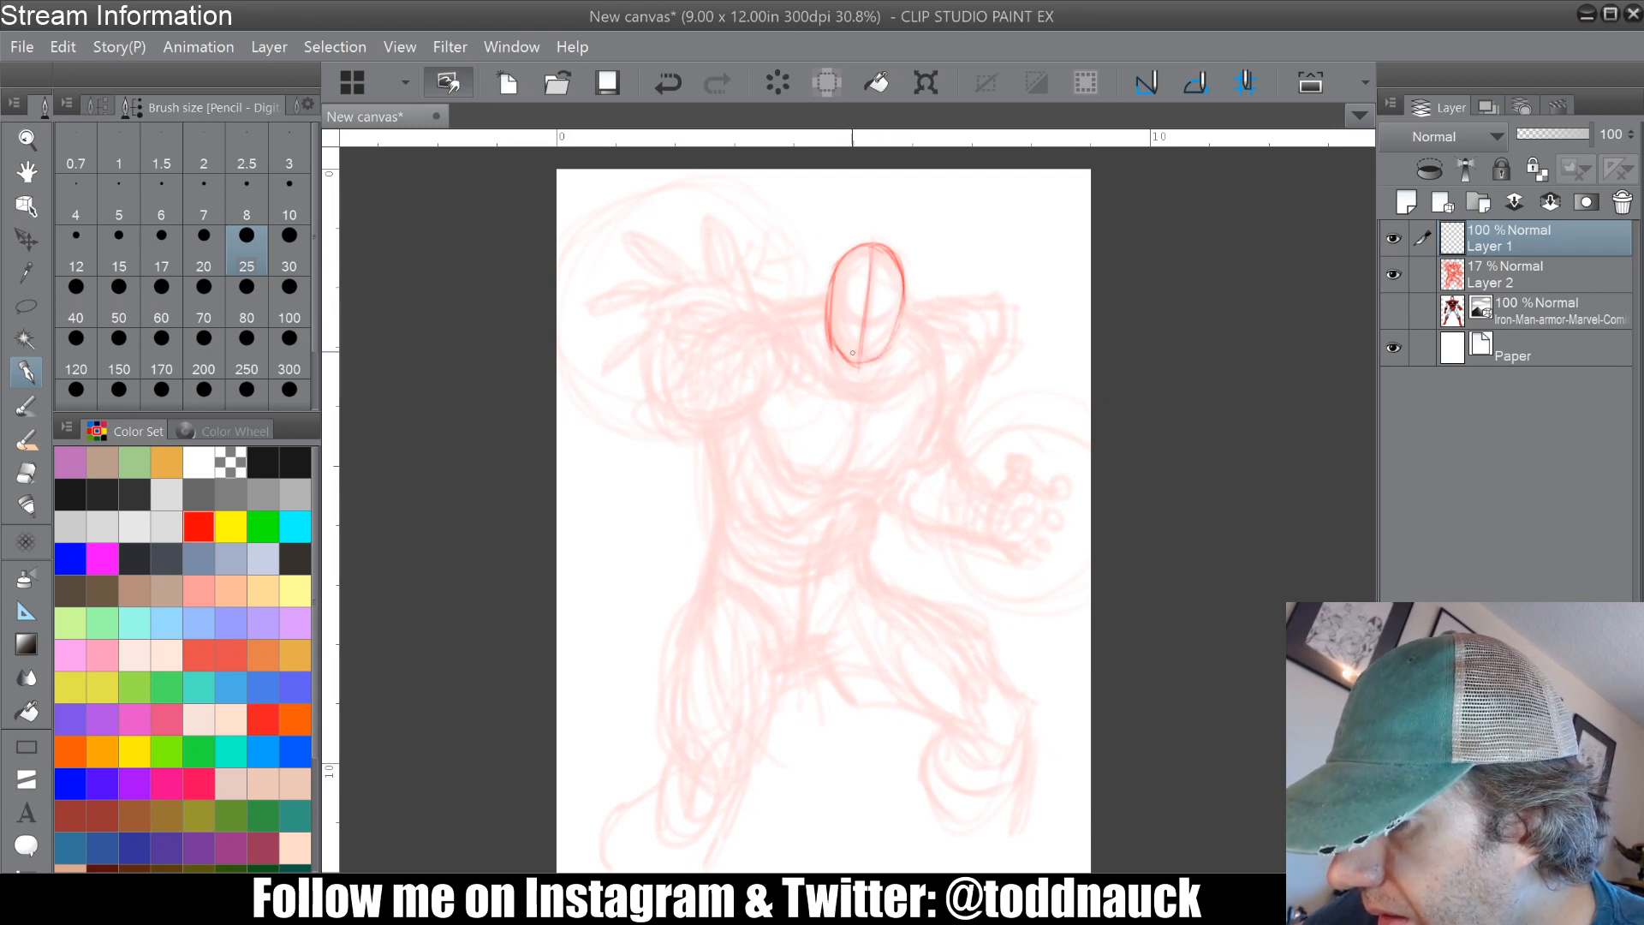
left_click_drag(835, 293, 895, 311)
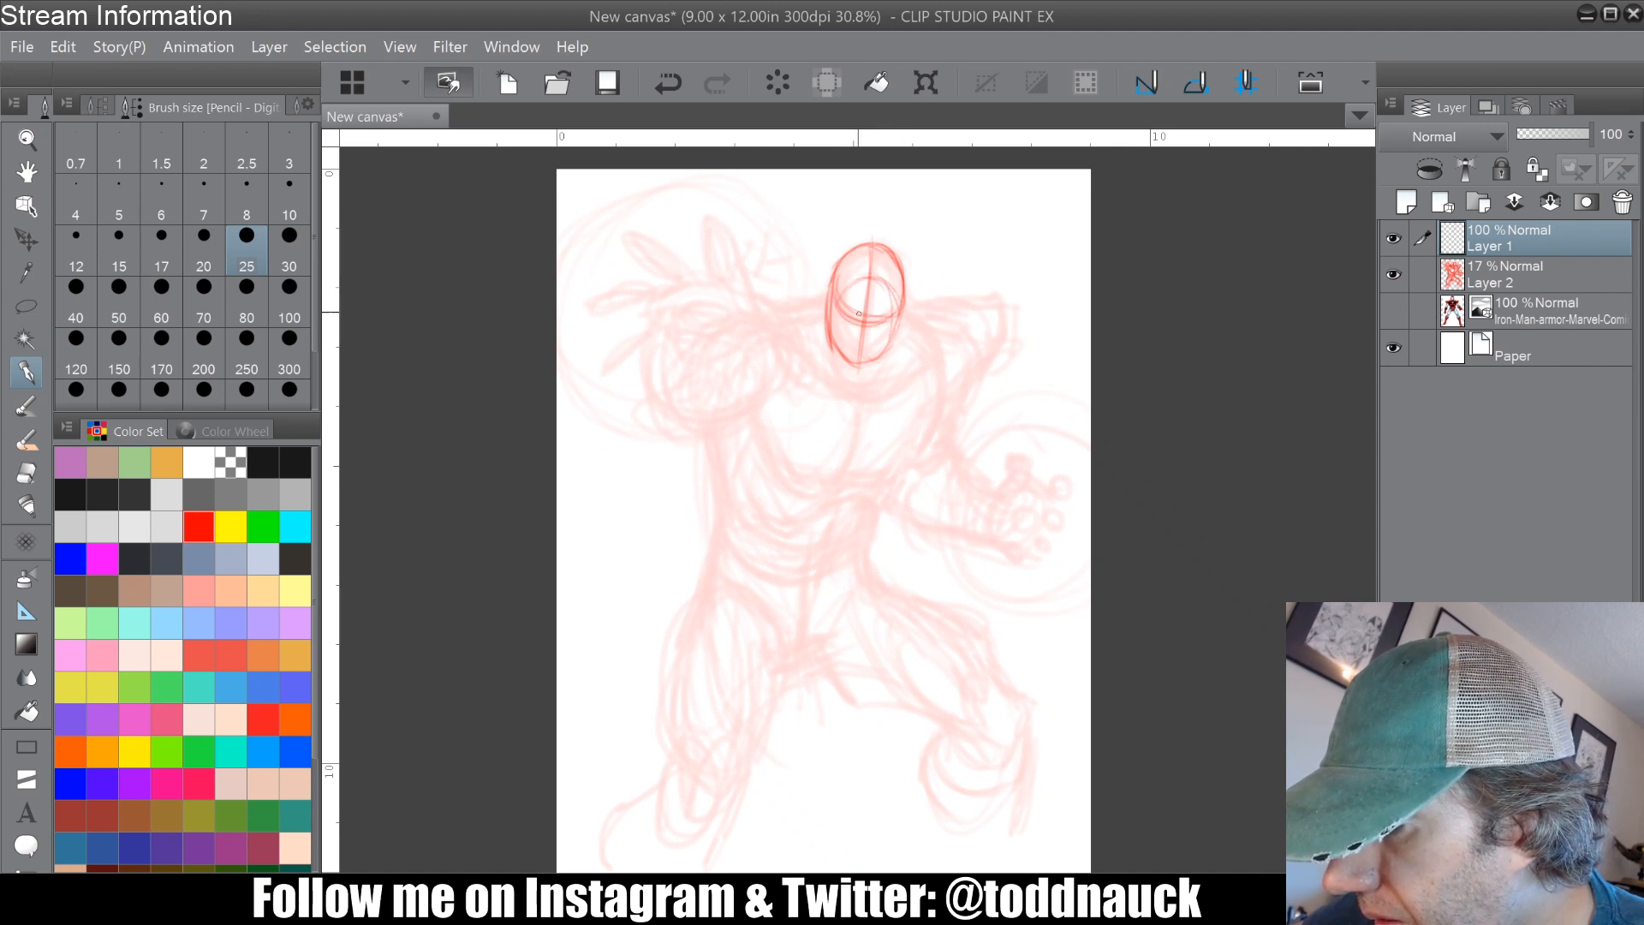
mouse_move(837, 315)
left_mouse_down()
mouse_move(853, 326)
mouse_move(843, 352)
mouse_move(882, 346)
mouse_move(828, 368)
mouse_move(861, 394)
left_mouse_up()
left_click_drag(895, 339, 873, 389)
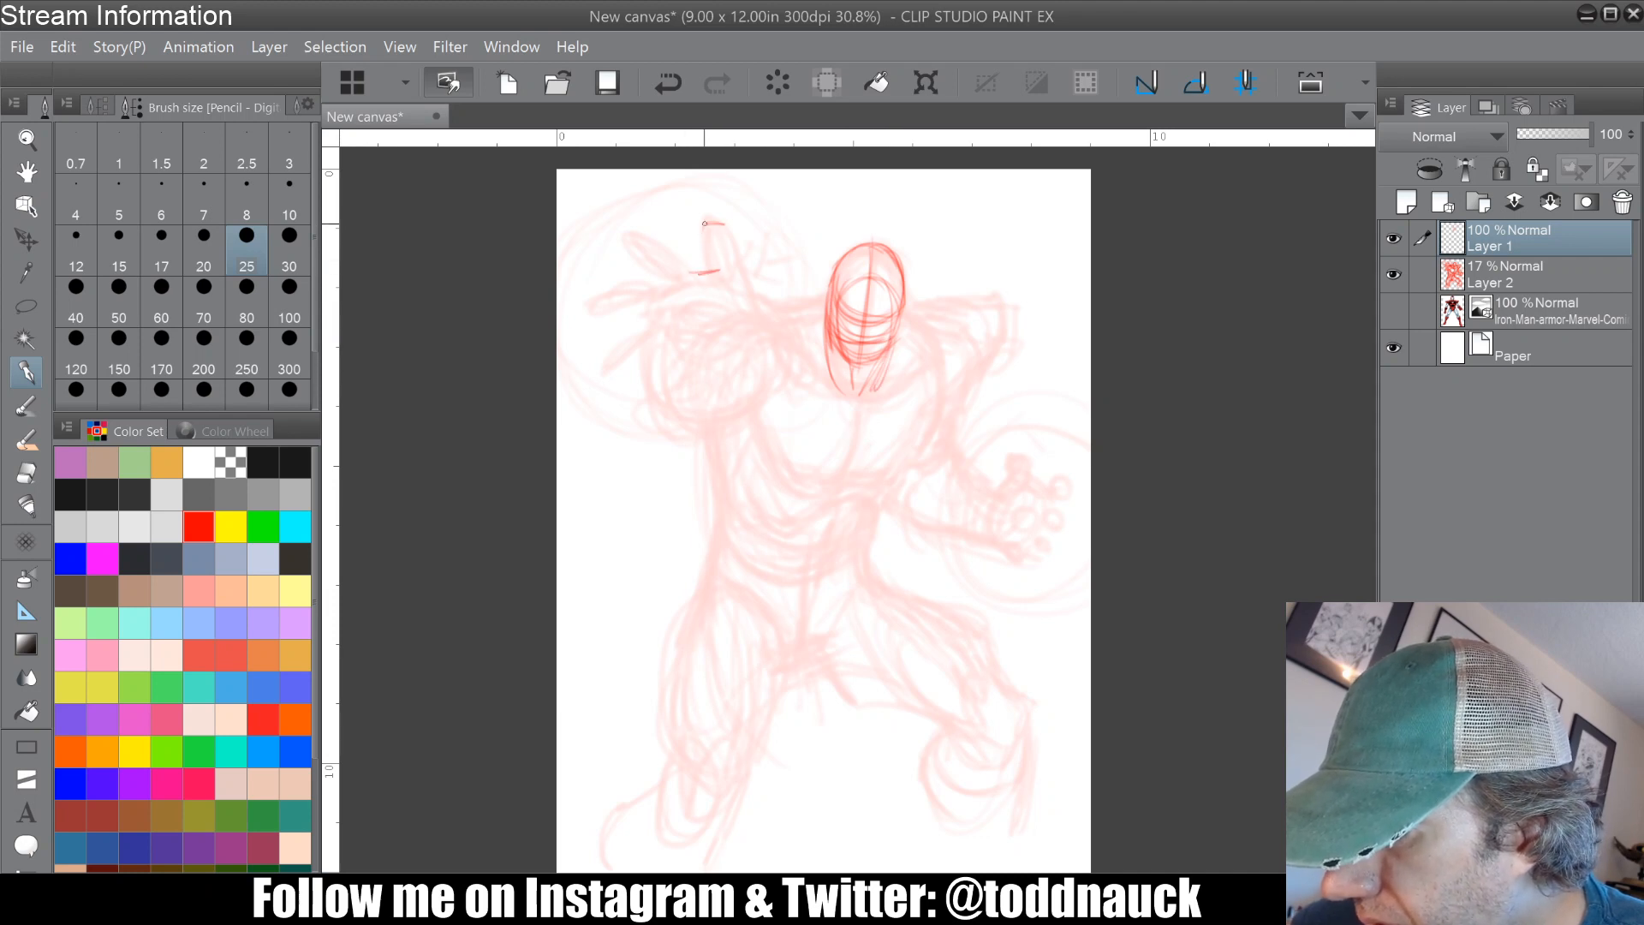
Step: Draw the segmented fingers and thumb of the raised open hand, checking the armour reference briefly
mouse_move(704, 224)
left_mouse_down()
mouse_move(728, 257)
mouse_move(722, 240)
mouse_move(668, 259)
mouse_move(671, 280)
left_mouse_up()
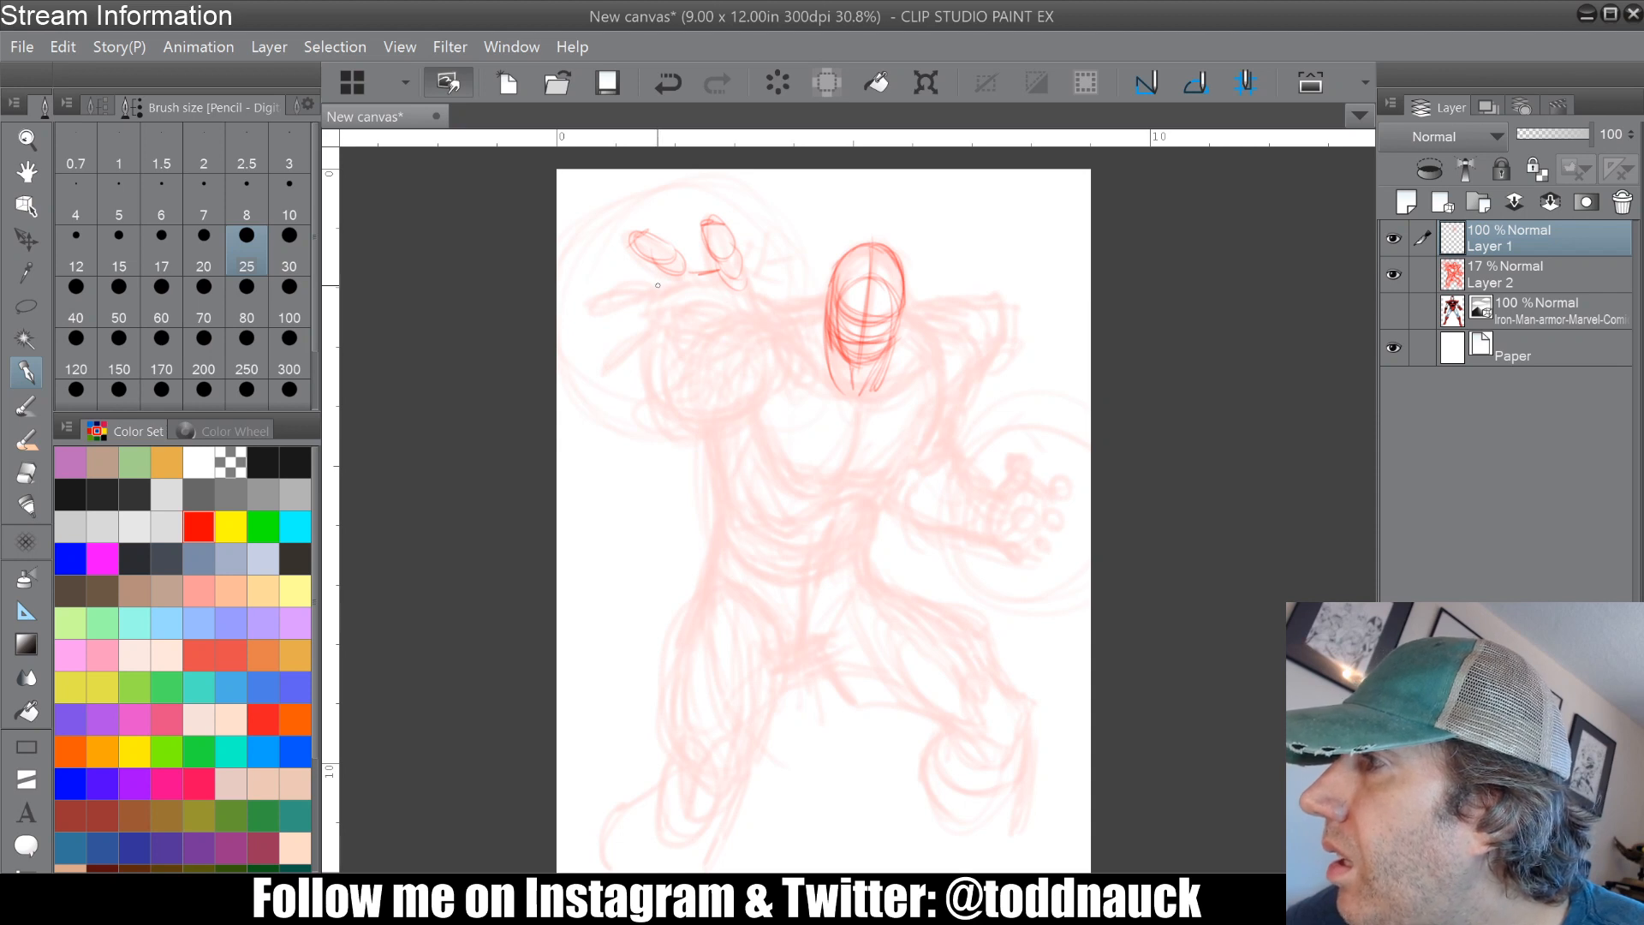
left_click_drag(700, 272, 668, 281)
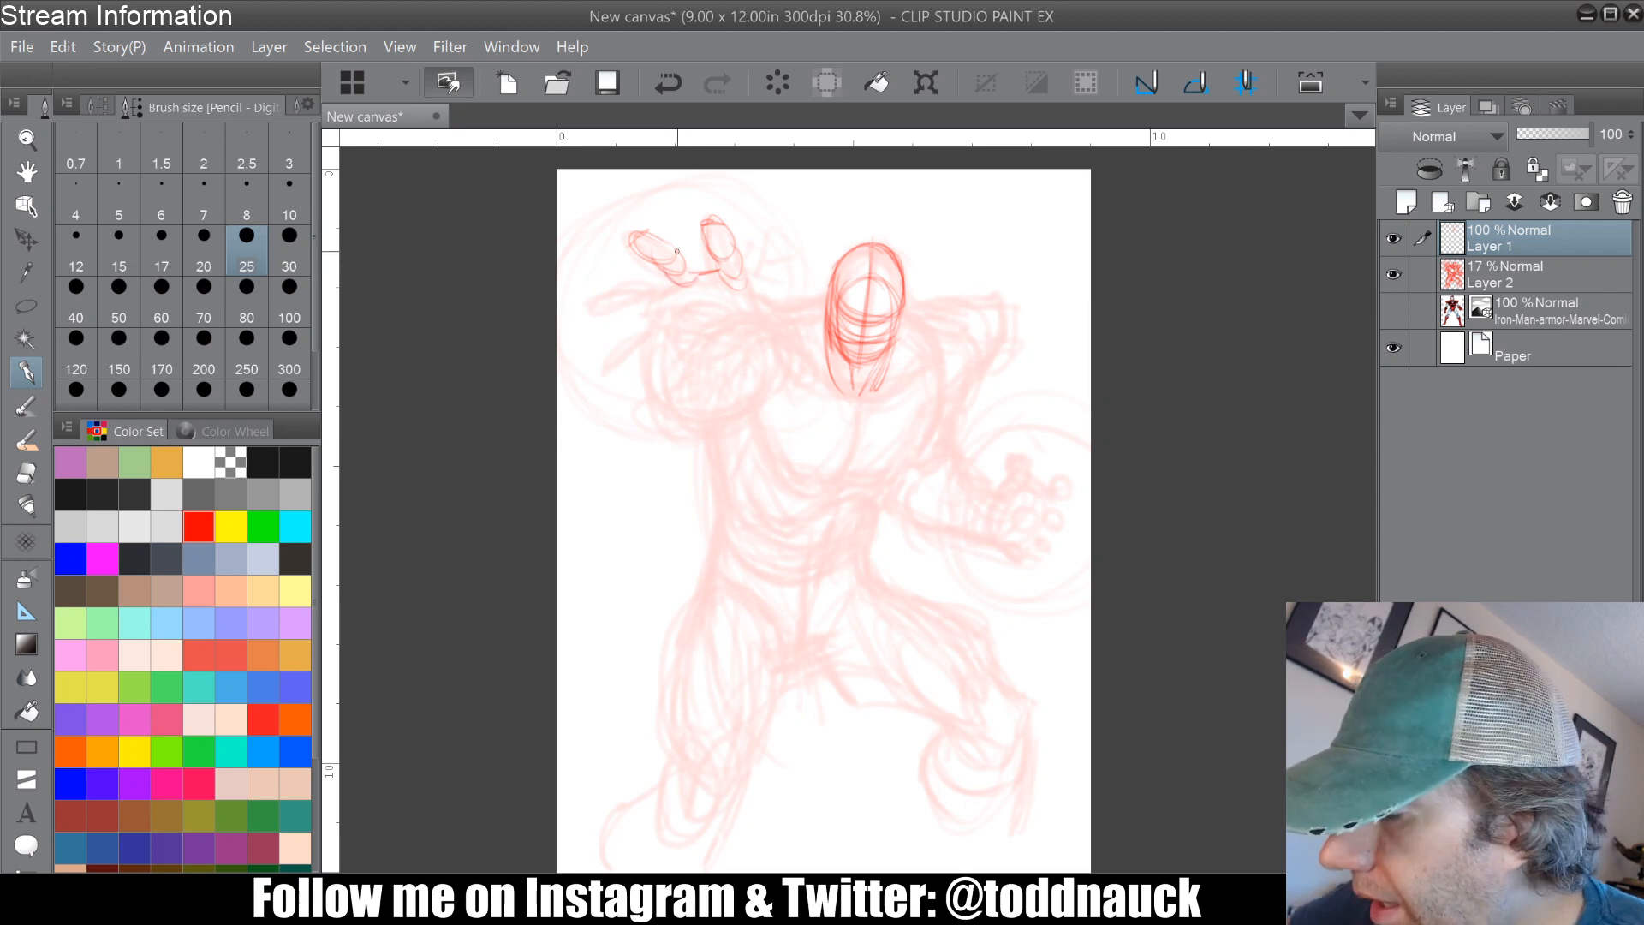
left_click(1394, 311)
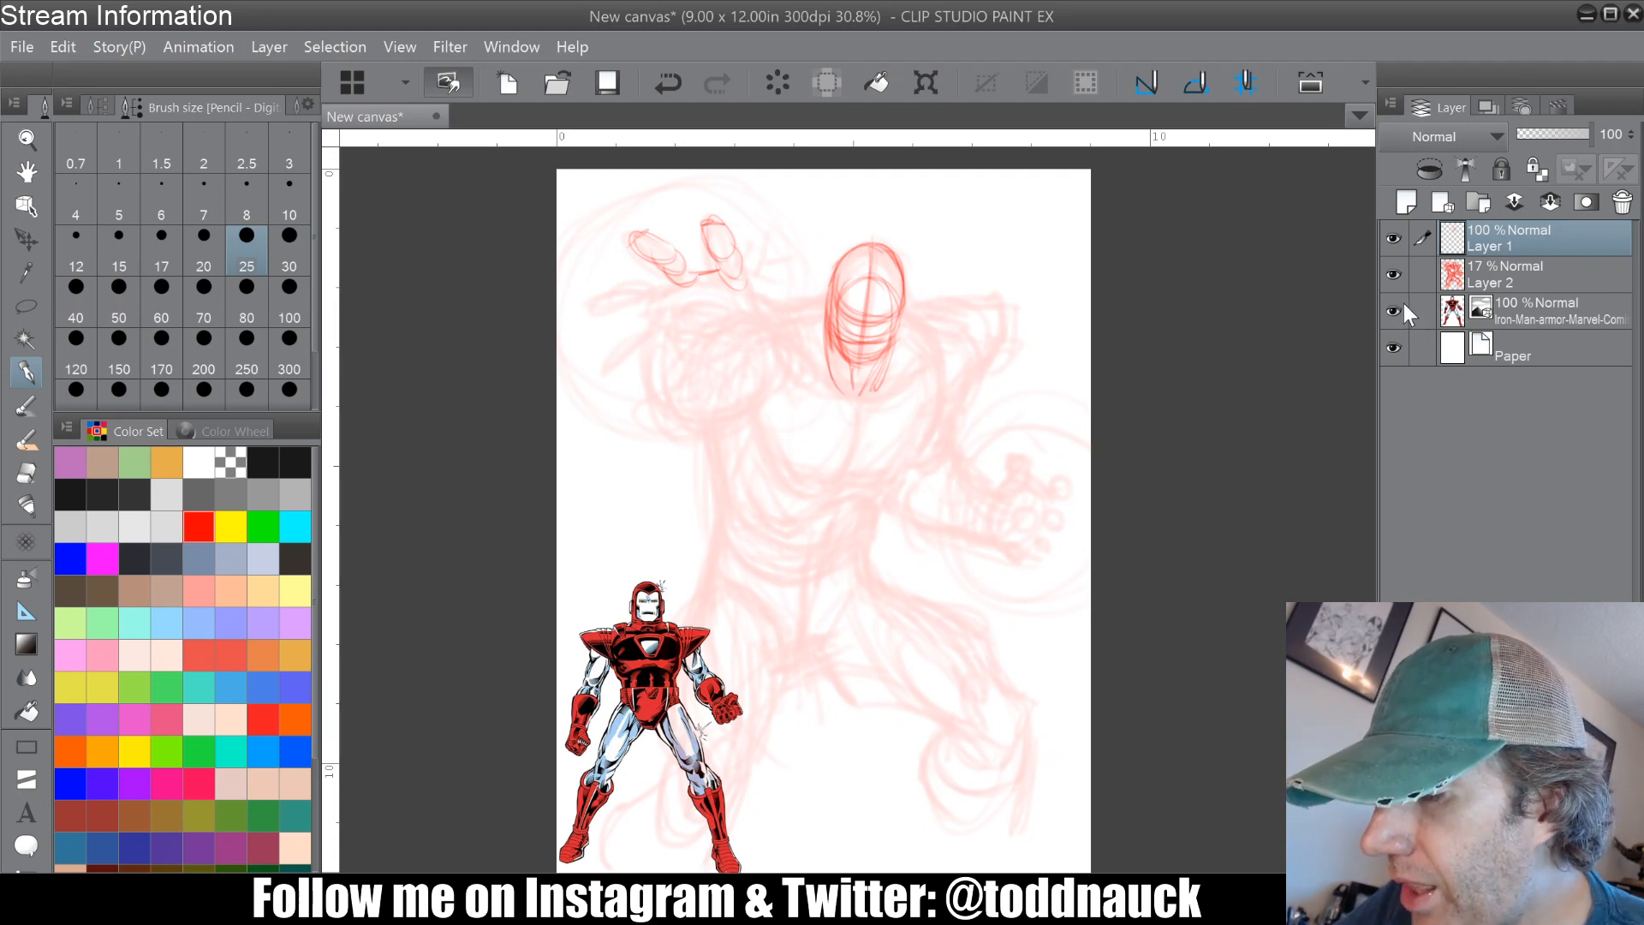
left_click(1395, 312)
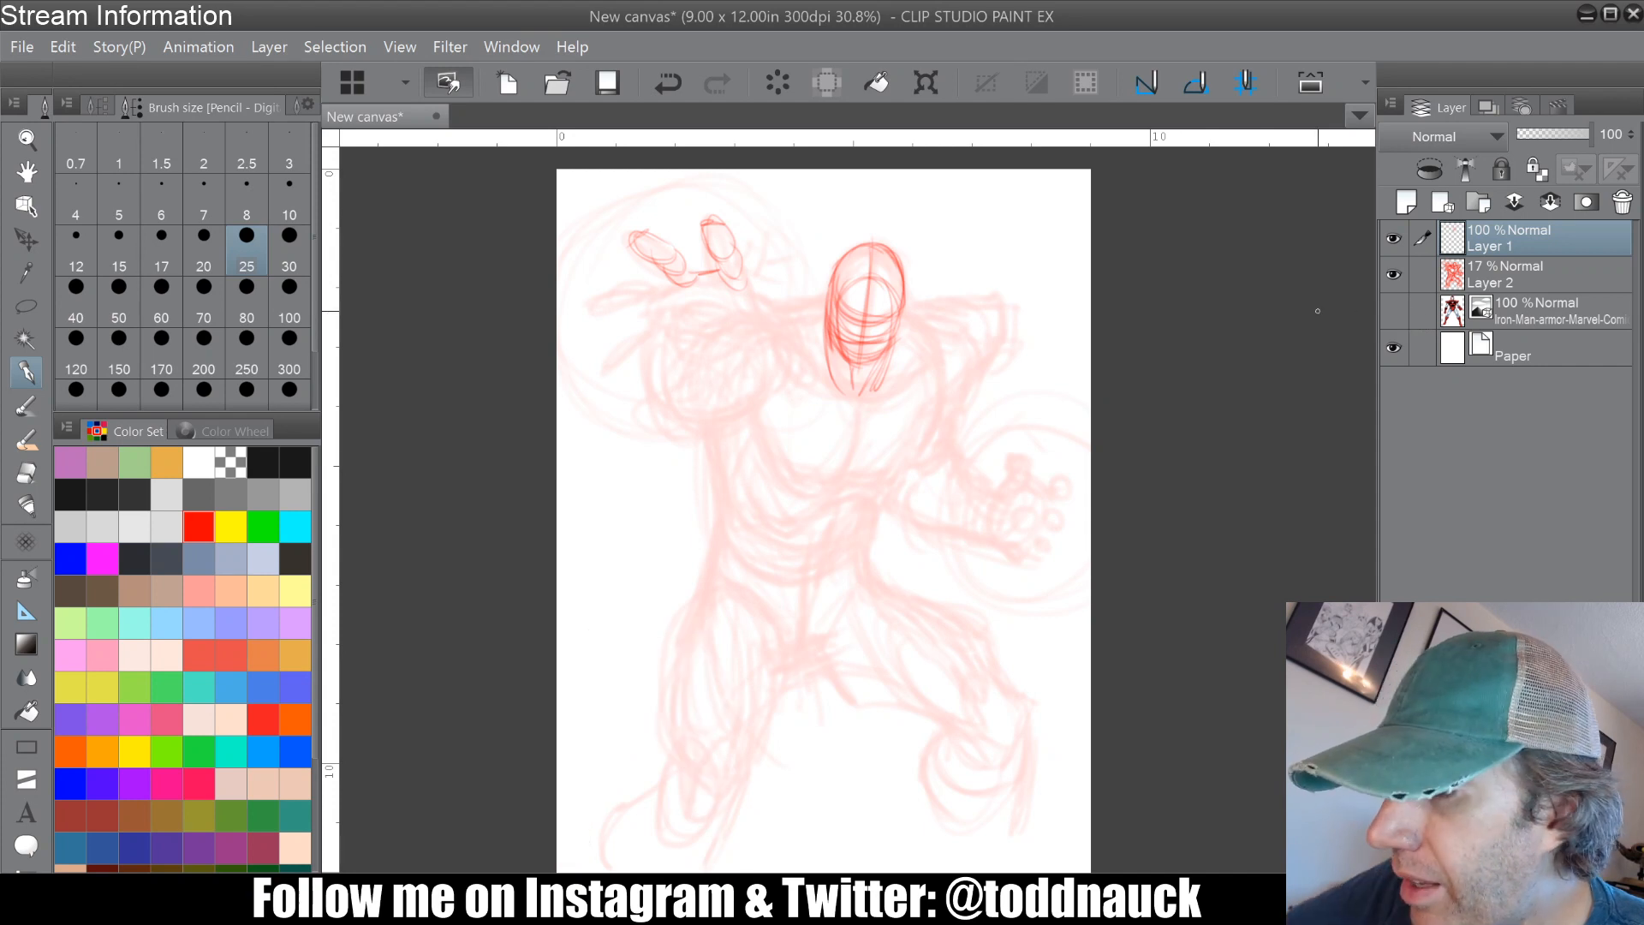
mouse_move(670, 274)
left_mouse_down()
mouse_move(598, 307)
mouse_move(603, 293)
mouse_move(640, 283)
mouse_move(641, 302)
mouse_move(630, 286)
mouse_move(651, 281)
mouse_move(604, 355)
mouse_move(626, 321)
mouse_move(624, 355)
mouse_move(647, 312)
mouse_move(663, 330)
mouse_move(720, 302)
mouse_move(691, 291)
mouse_move(747, 308)
mouse_move(744, 264)
mouse_move(807, 357)
mouse_move(758, 315)
left_mouse_up()
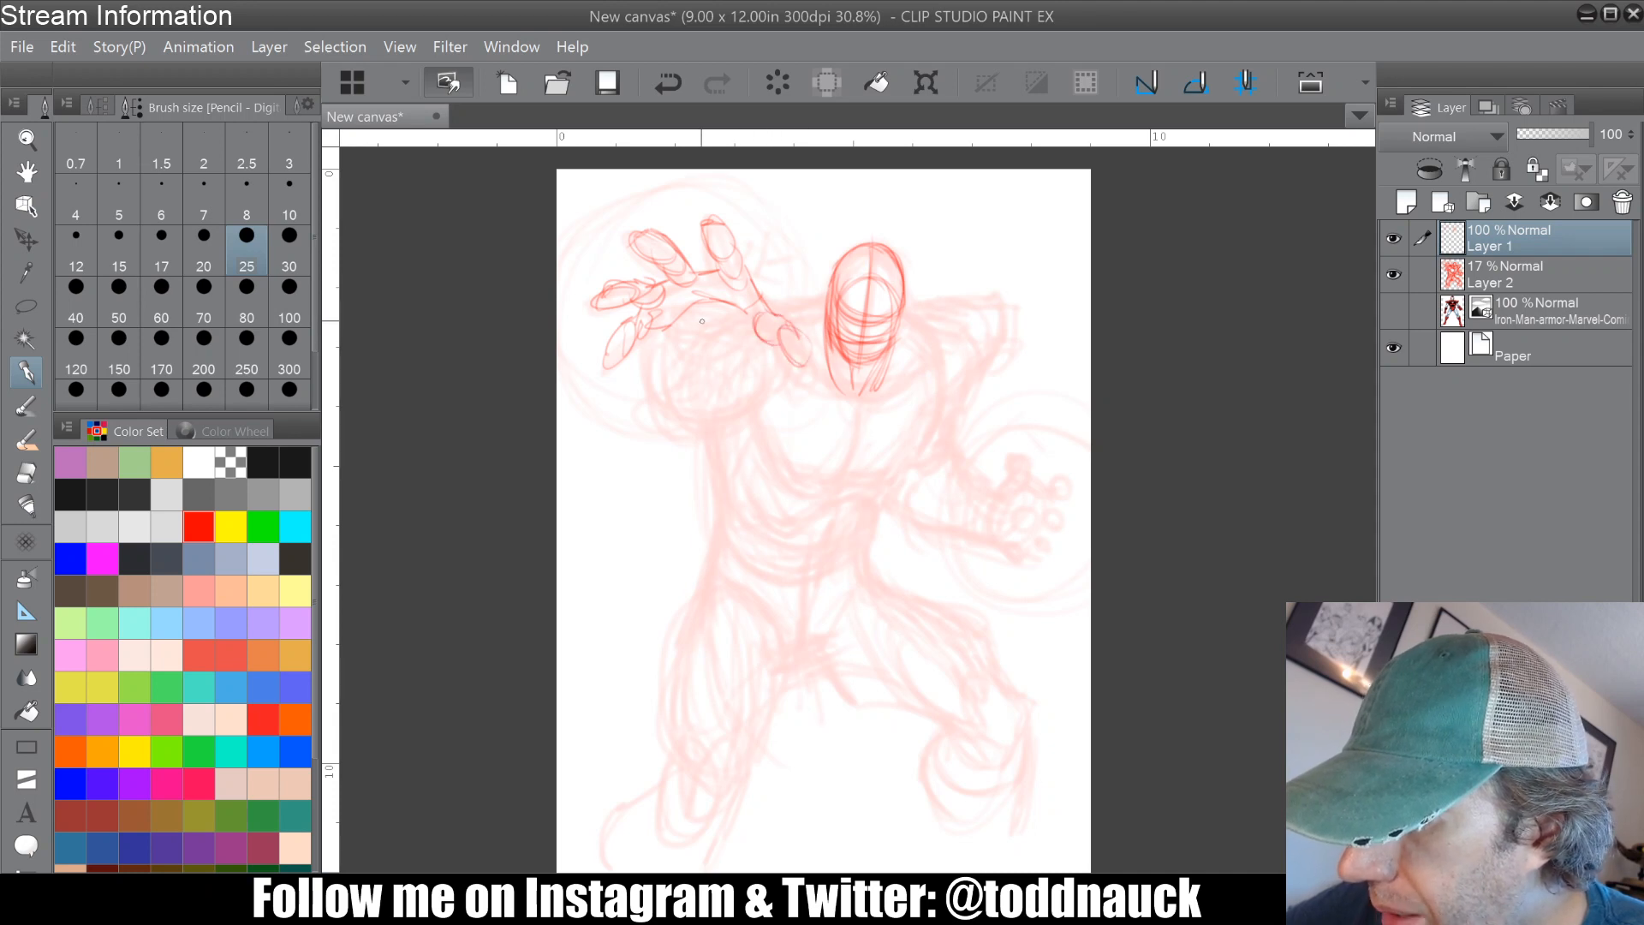
Step: Draw the raised hand's palm details and the large round gauntlet cuff behind it
mouse_move(659, 323)
left_mouse_down()
mouse_move(695, 350)
mouse_move(695, 318)
mouse_move(754, 340)
mouse_move(651, 373)
mouse_move(676, 410)
mouse_move(754, 399)
left_mouse_up()
left_click_drag(768, 337, 756, 390)
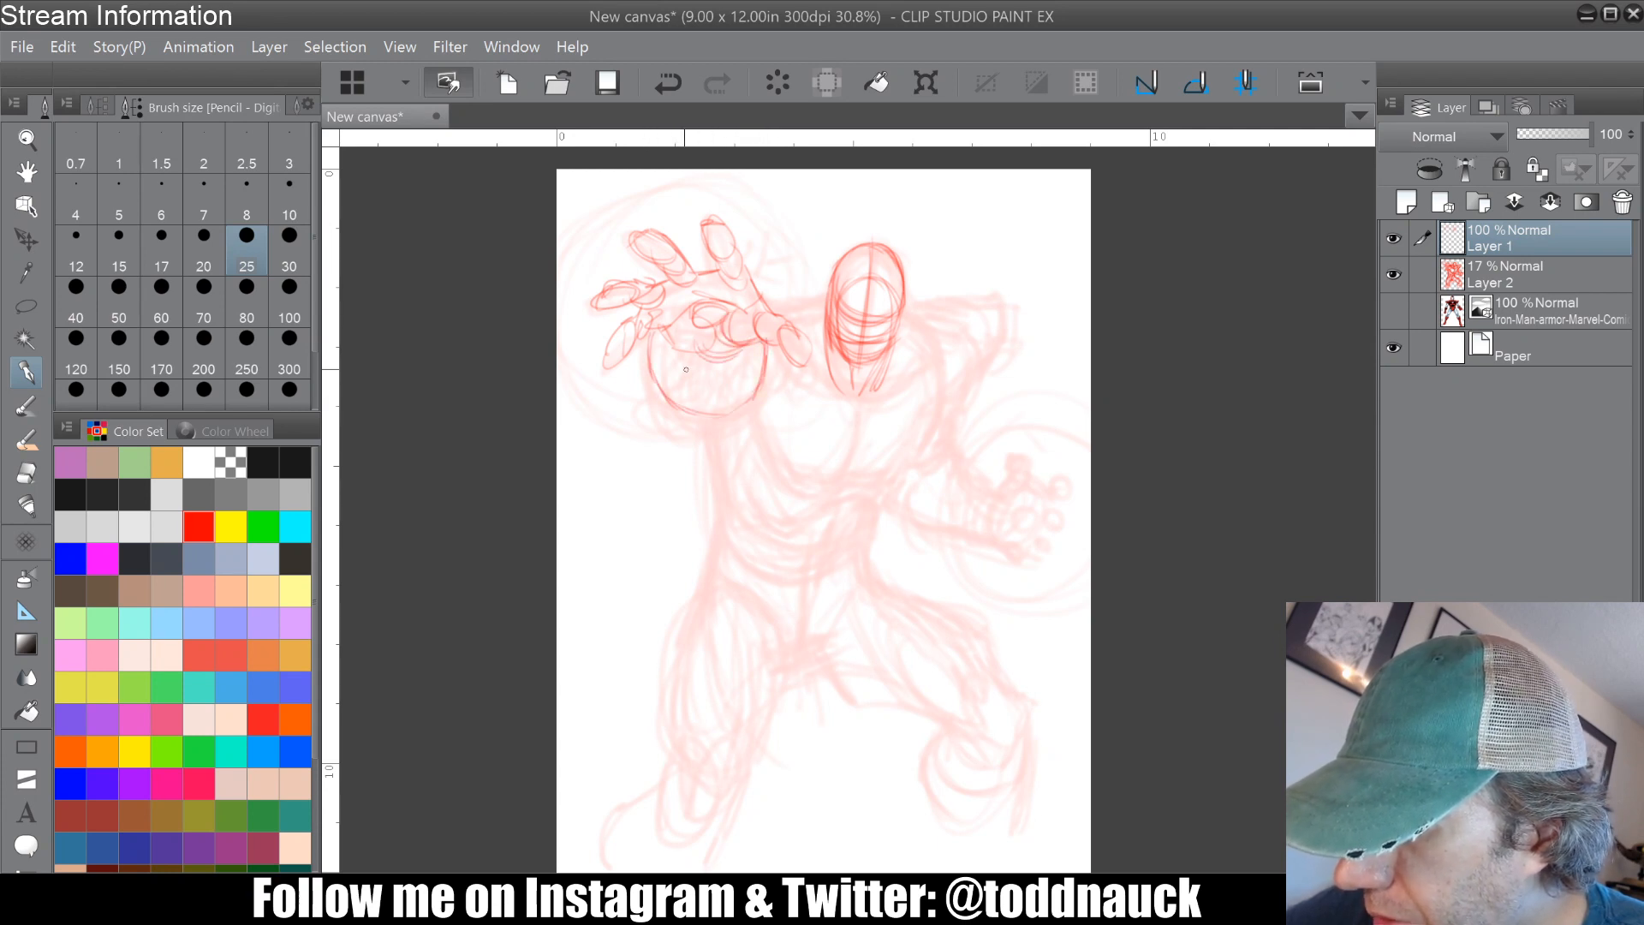
mouse_move(650, 374)
left_mouse_down()
mouse_move(710, 412)
mouse_move(743, 402)
left_mouse_up()
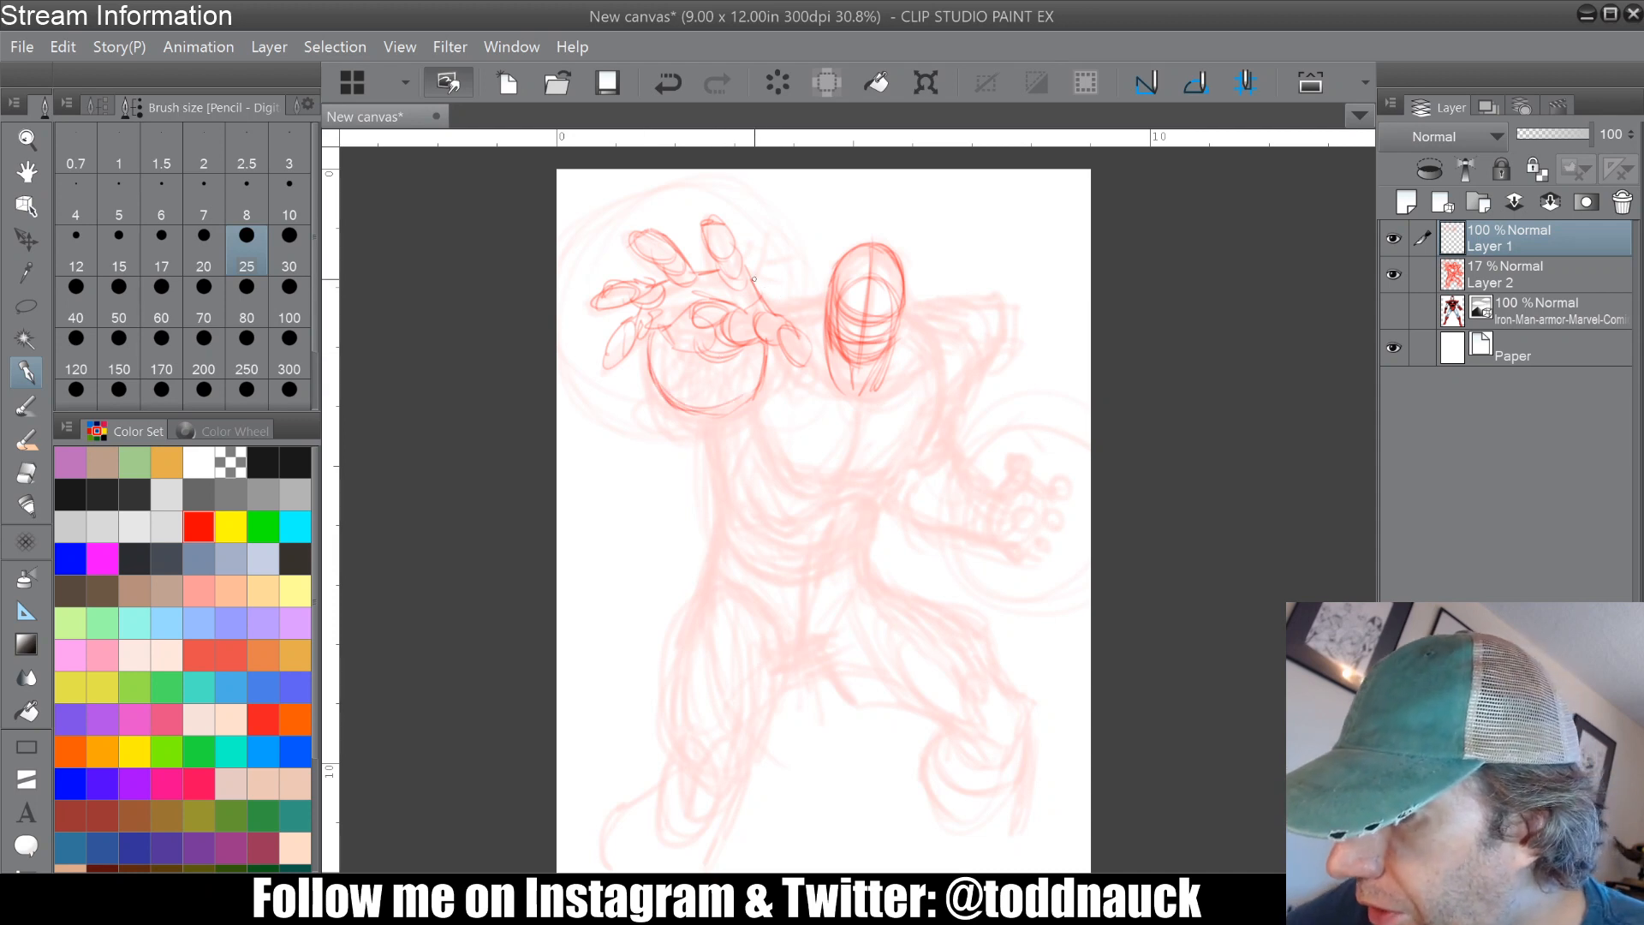
mouse_move(754, 279)
left_mouse_down()
mouse_move(797, 319)
mouse_move(794, 358)
left_mouse_up()
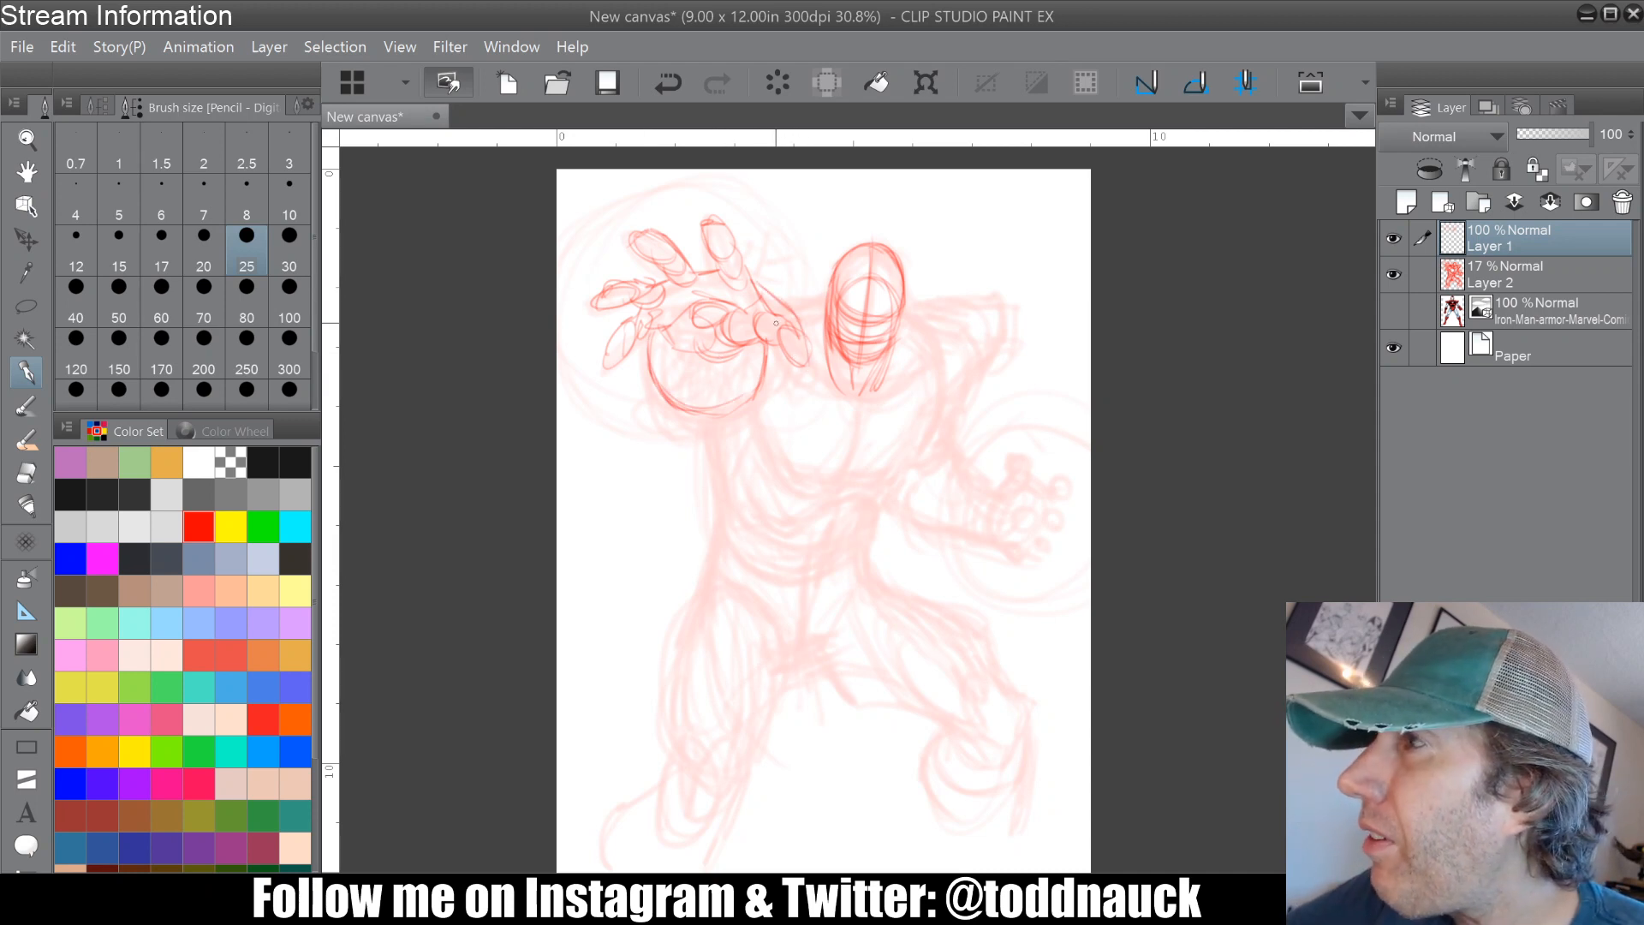
Step: Draw the V-shaped collar below the helmet and the neck and shoulder lines on both sides
mouse_move(810, 366)
left_mouse_down()
mouse_move(843, 402)
mouse_move(823, 350)
mouse_move(859, 392)
mouse_move(917, 368)
left_mouse_up()
mouse_move(906, 310)
left_mouse_down()
mouse_move(922, 370)
mouse_move(942, 358)
left_mouse_up()
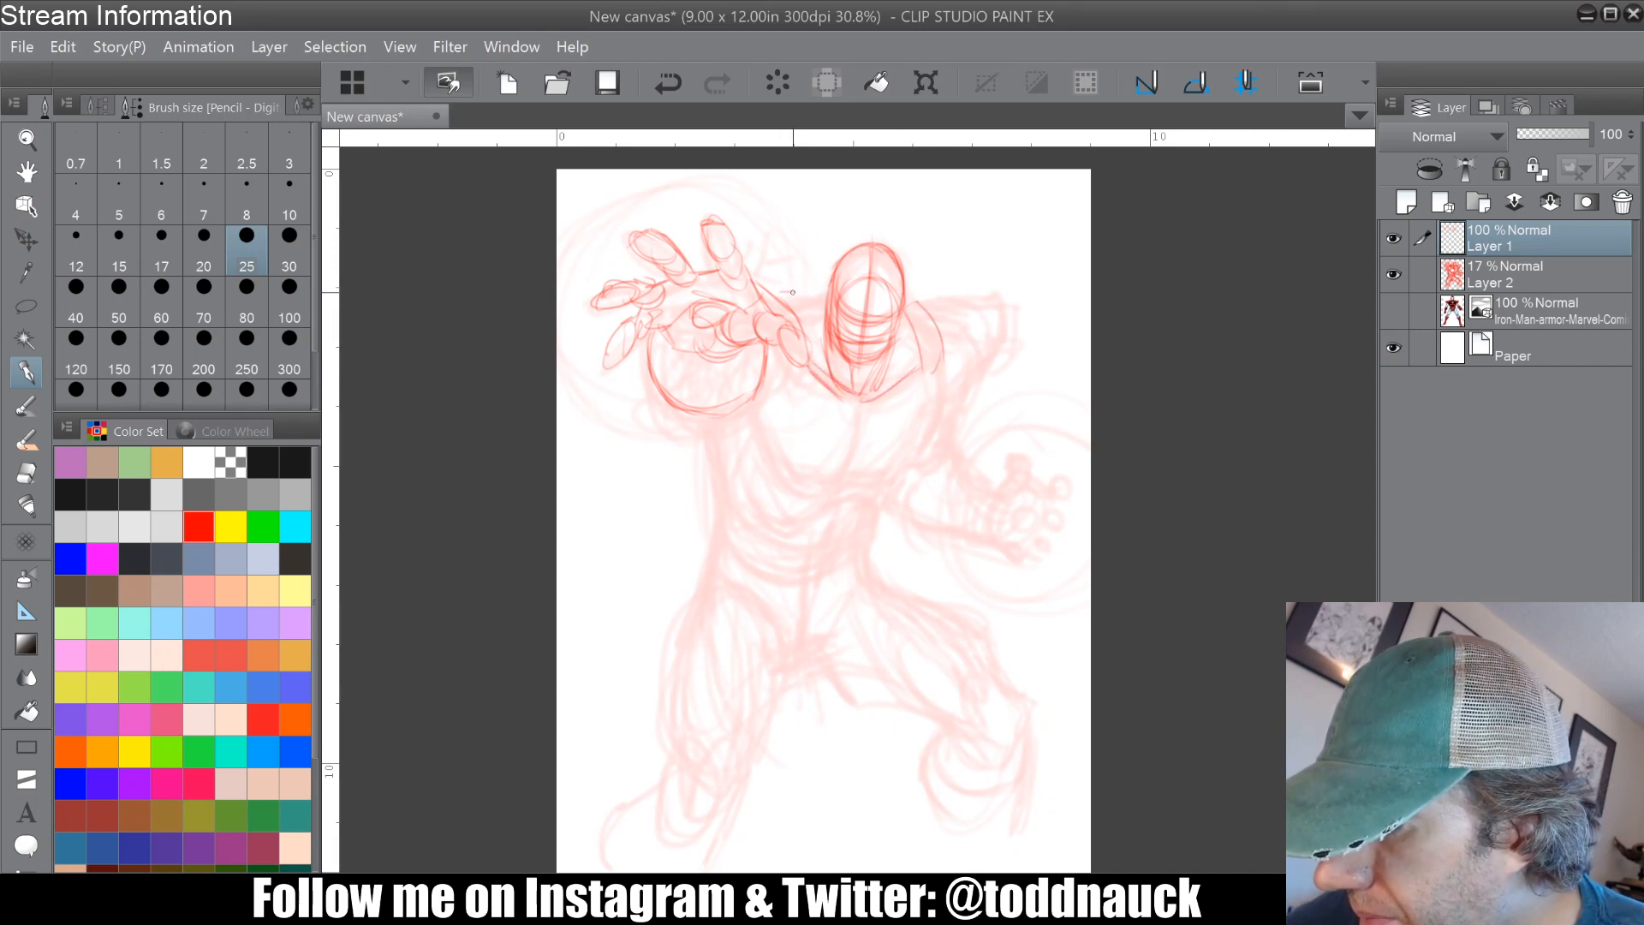
mouse_move(798, 297)
left_mouse_down()
mouse_move(812, 367)
mouse_move(820, 343)
left_mouse_up()
left_click_drag(812, 318, 816, 363)
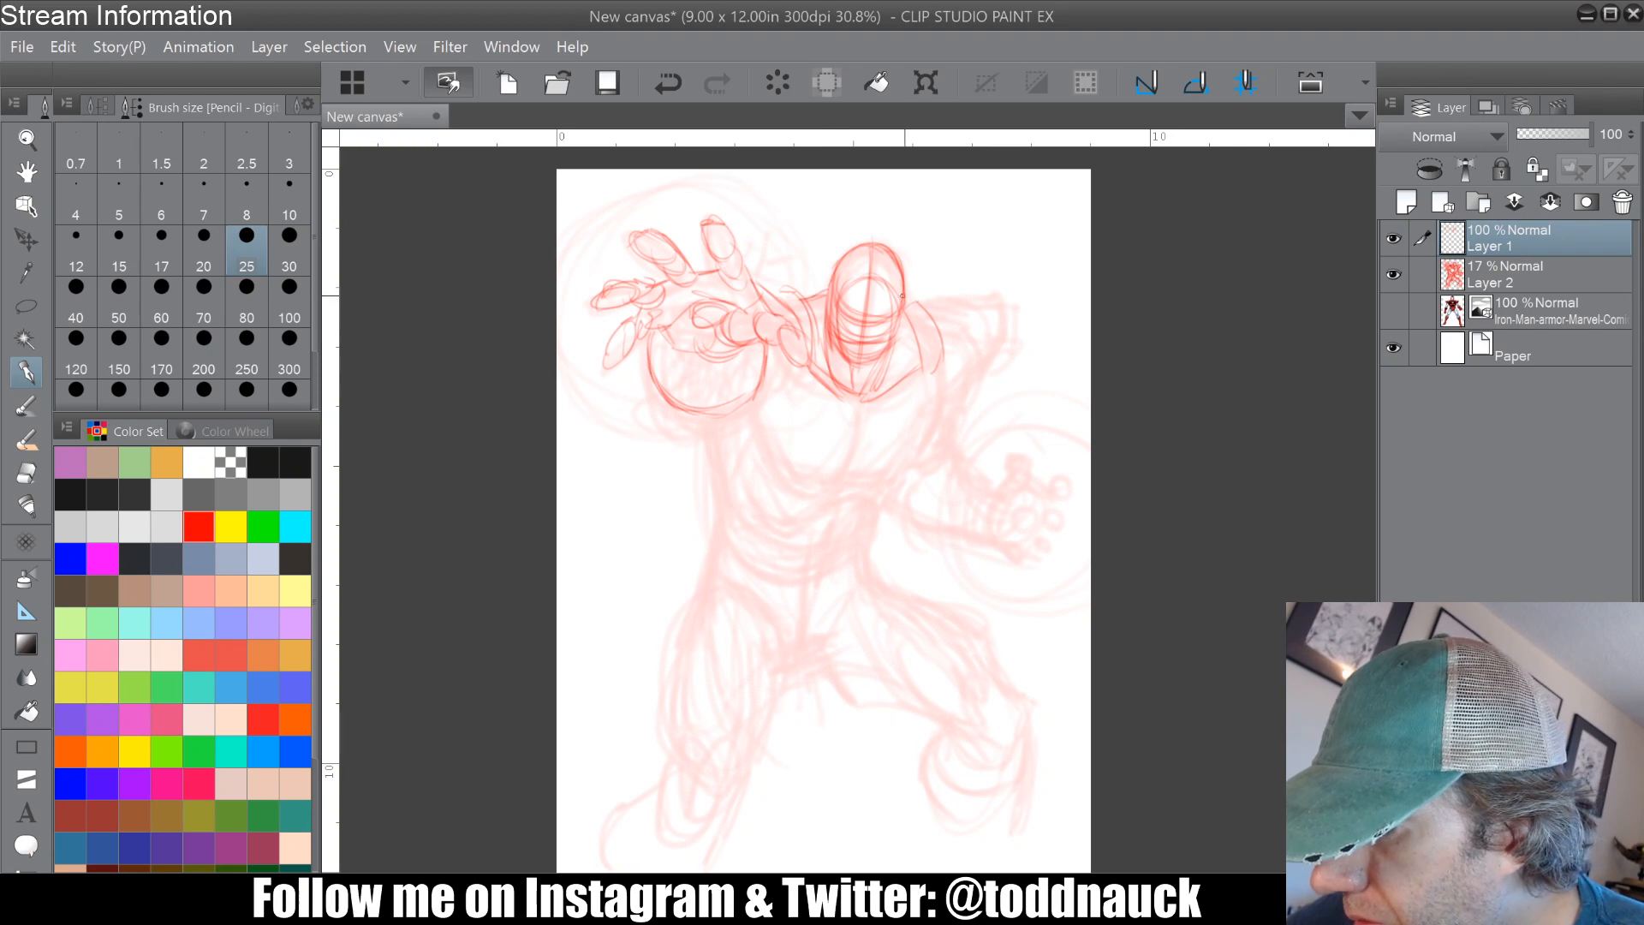
Step: Draw the chest centre line and outline the chest plate's sides and lower edge
mouse_move(902, 296)
left_mouse_down()
mouse_move(931, 315)
mouse_move(851, 468)
left_mouse_up()
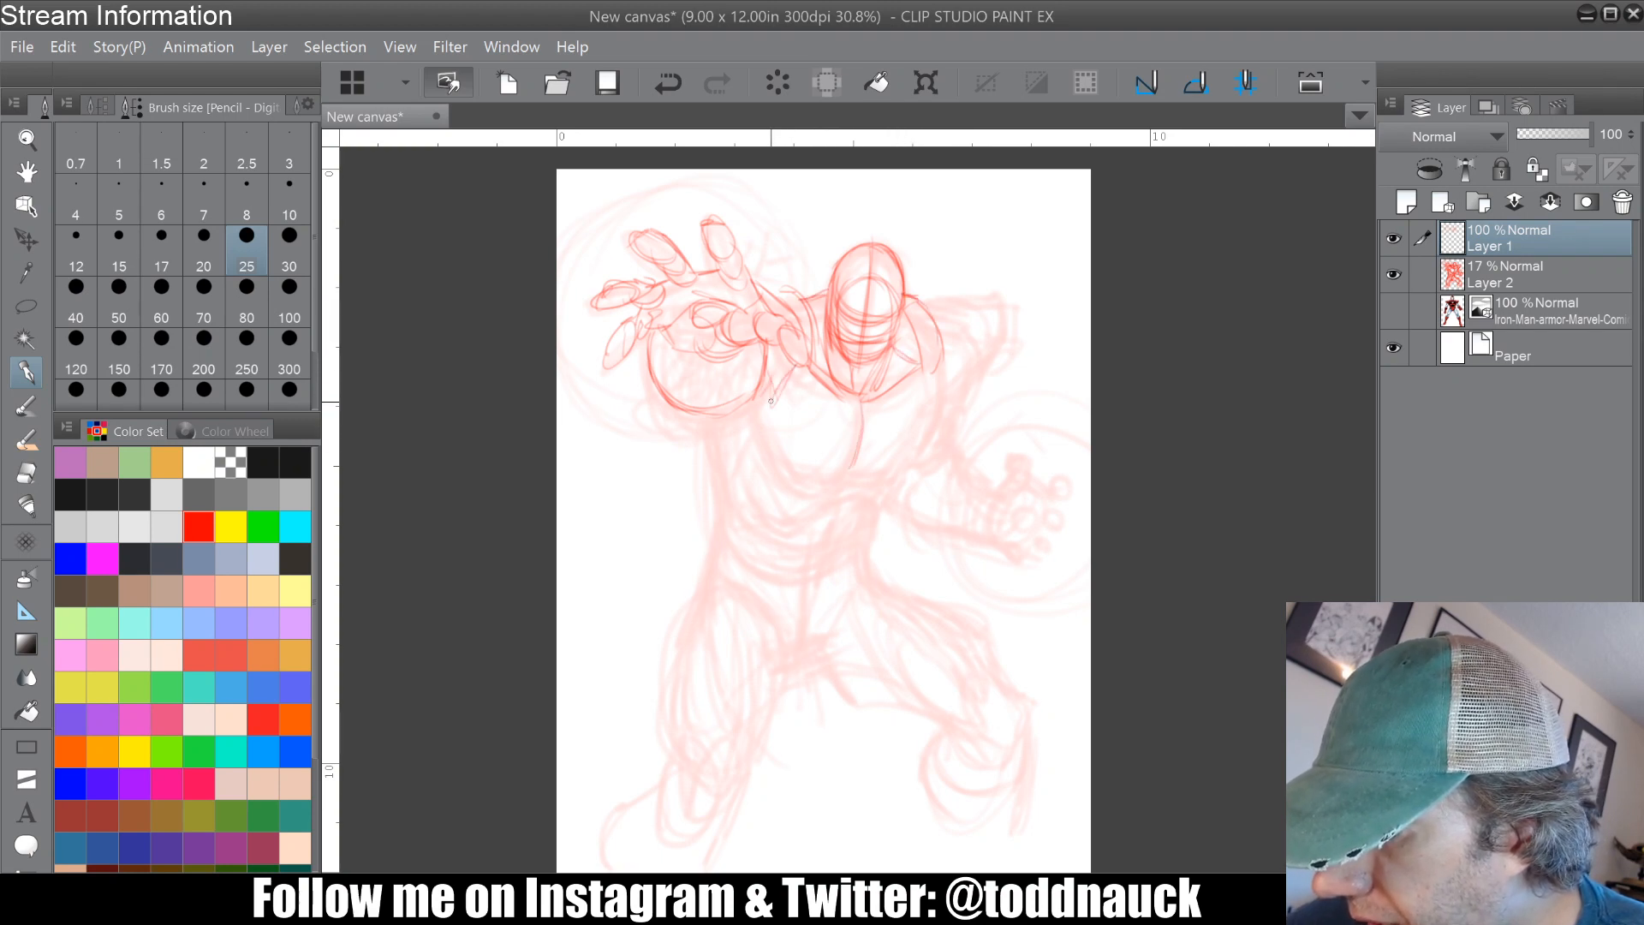
left_click_drag(787, 364, 770, 408)
mouse_move(650, 365)
left_mouse_down()
mouse_move(726, 417)
mouse_move(760, 389)
mouse_move(788, 480)
left_mouse_up()
mouse_move(764, 408)
left_mouse_down()
mouse_move(800, 485)
mouse_move(891, 479)
mouse_move(923, 447)
mouse_move(935, 383)
left_mouse_up()
mouse_move(908, 467)
left_mouse_down()
mouse_move(941, 378)
mouse_move(932, 420)
left_mouse_up()
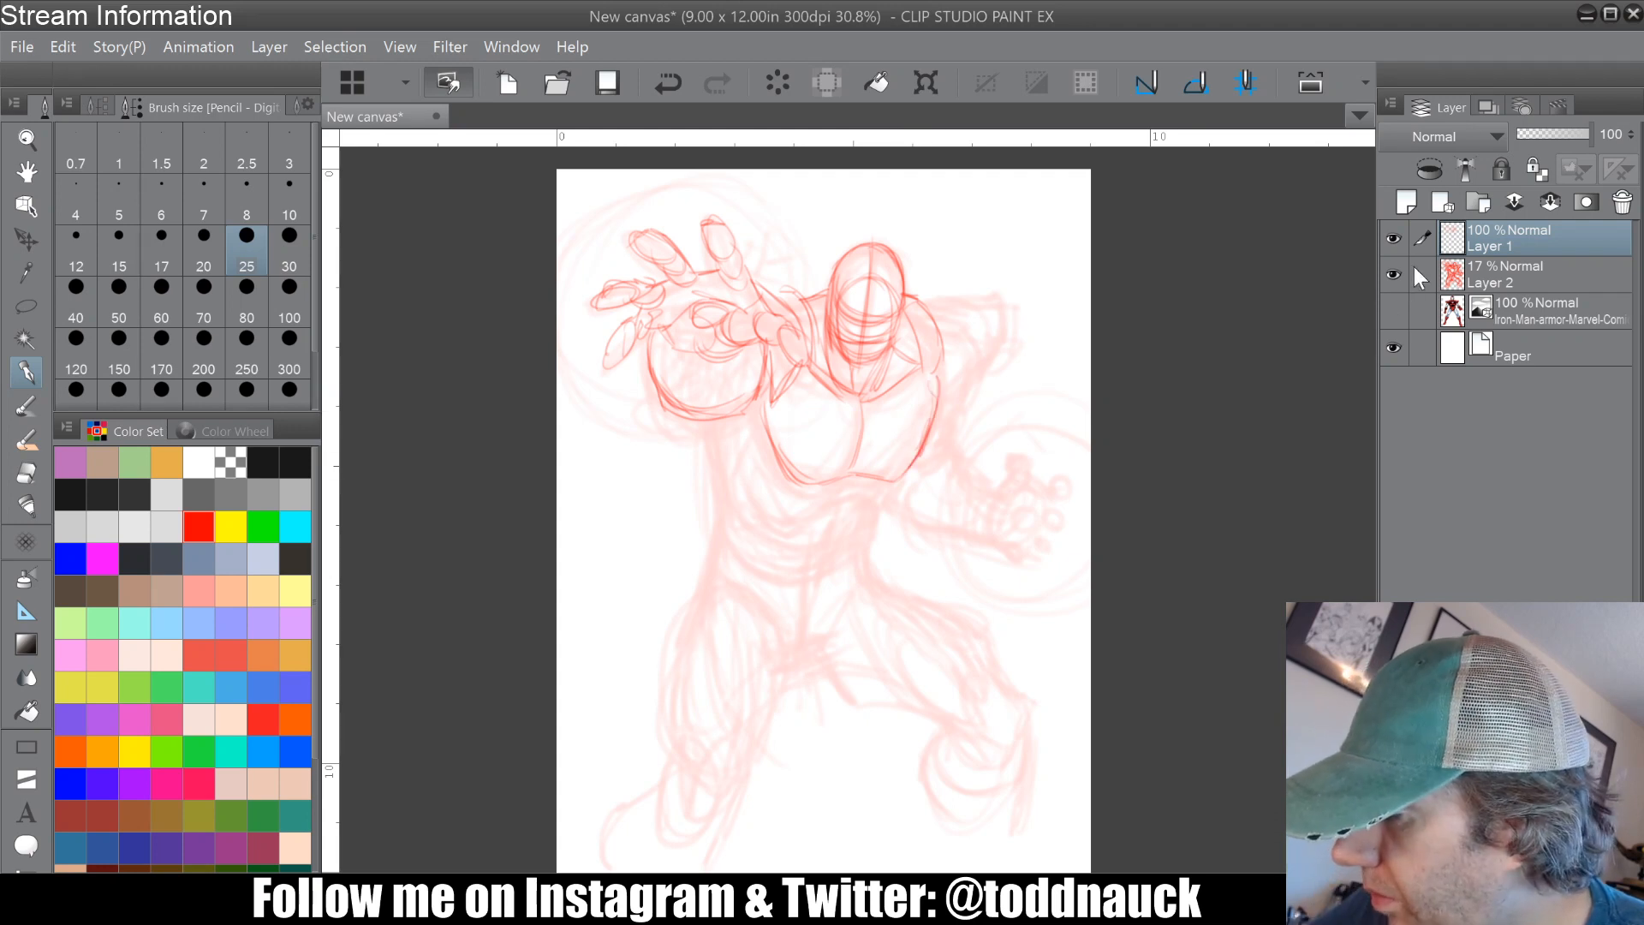
Step: Check the armour reference, then draw the trapezoidal chest unit and the torso curves beneath and beside the chest plate
left_click(1392, 304)
left_click(1396, 307)
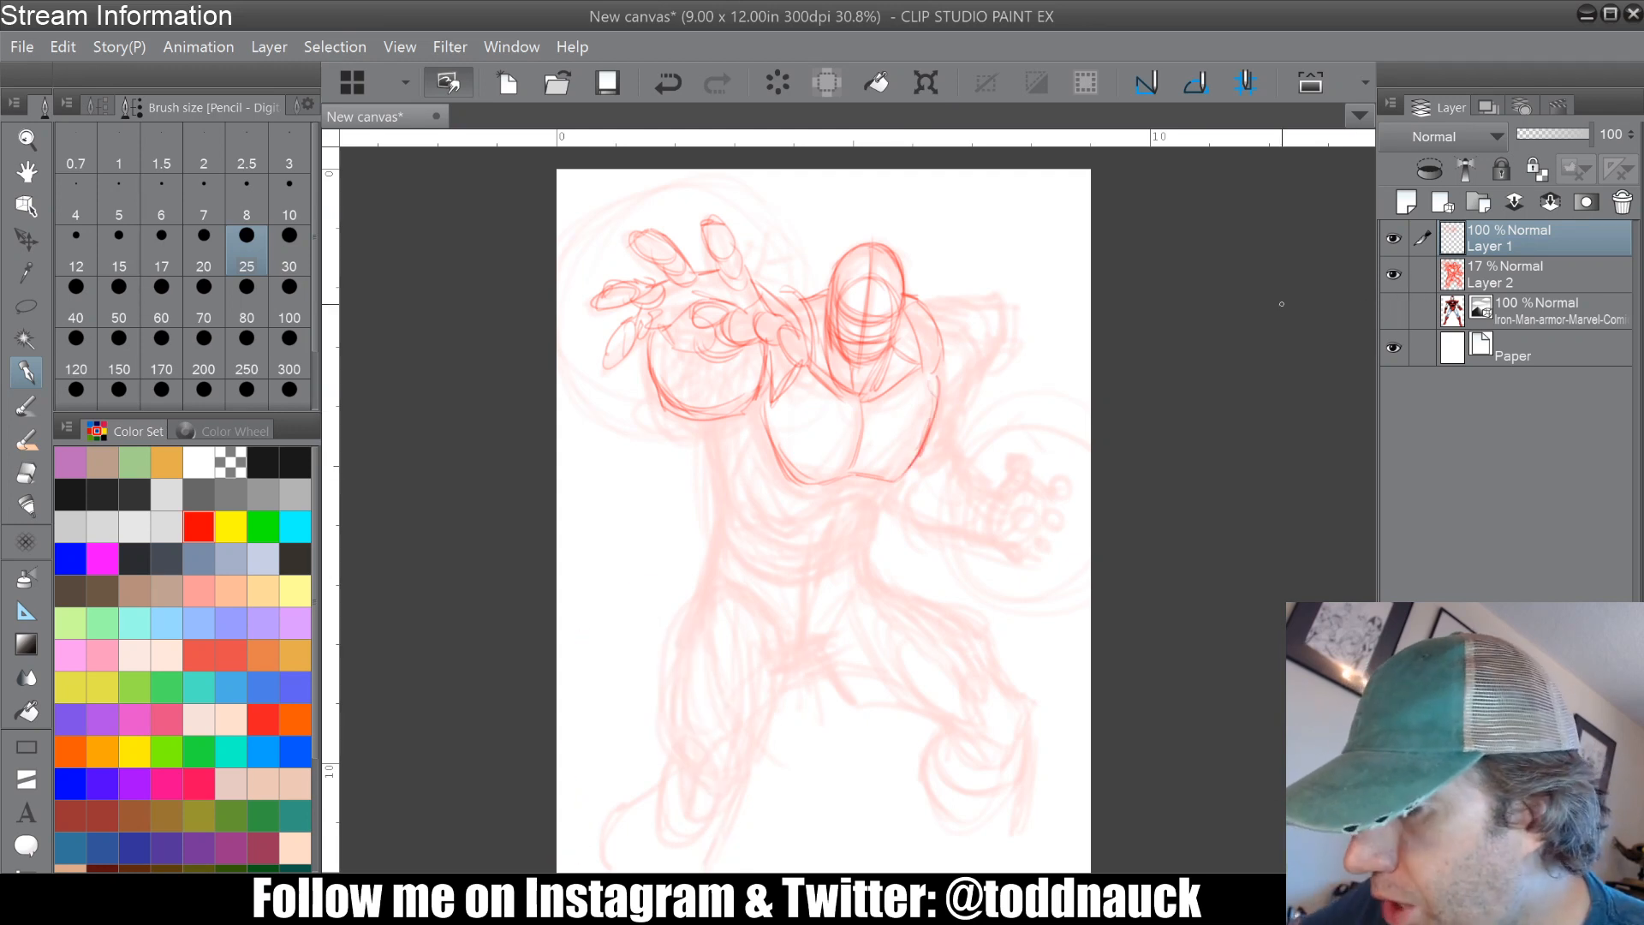
mouse_move(828, 411)
left_mouse_down()
mouse_move(881, 410)
mouse_move(828, 422)
mouse_move(840, 485)
mouse_move(882, 480)
left_mouse_up()
mouse_move(900, 410)
left_mouse_down()
mouse_move(883, 482)
mouse_move(865, 477)
mouse_move(900, 402)
mouse_move(874, 478)
mouse_move(848, 408)
mouse_move(880, 480)
mouse_move(859, 422)
mouse_move(795, 456)
left_mouse_up()
mouse_move(717, 418)
left_mouse_down()
mouse_move(704, 466)
mouse_move(715, 423)
mouse_move(727, 478)
left_mouse_up()
mouse_move(769, 528)
left_mouse_down()
mouse_move(859, 499)
mouse_move(884, 523)
left_mouse_up()
left_click_drag(906, 465, 888, 519)
Step: Draw the far shoulder pad and upper arm with curved bands, and add a stroke to the helmet
mouse_move(913, 296)
left_mouse_down()
mouse_move(995, 281)
mouse_move(1015, 318)
left_mouse_up()
left_click_drag(1013, 317, 940, 406)
mouse_move(934, 298)
left_mouse_down()
mouse_move(961, 390)
mouse_move(980, 359)
mouse_move(939, 457)
left_mouse_up()
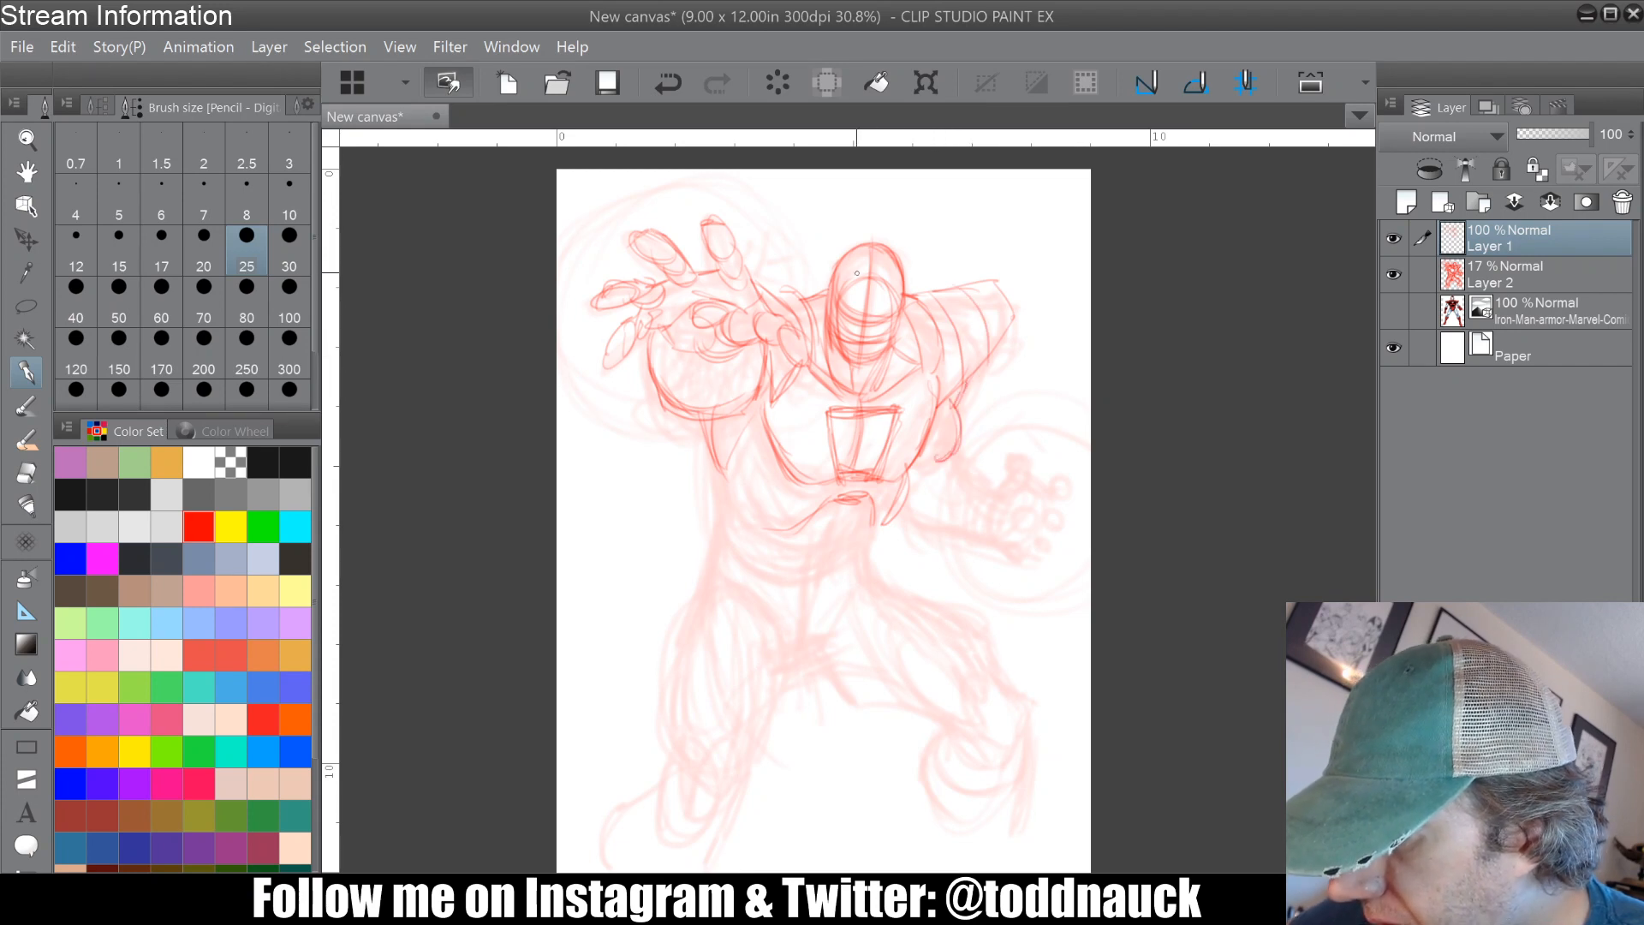
mouse_move(854, 253)
left_mouse_down()
mouse_move(889, 249)
mouse_move(905, 220)
left_mouse_up()
Step: Draw the near underarm and rib lines and the upper abdominal plate below the chest
left_click_drag(778, 358, 755, 426)
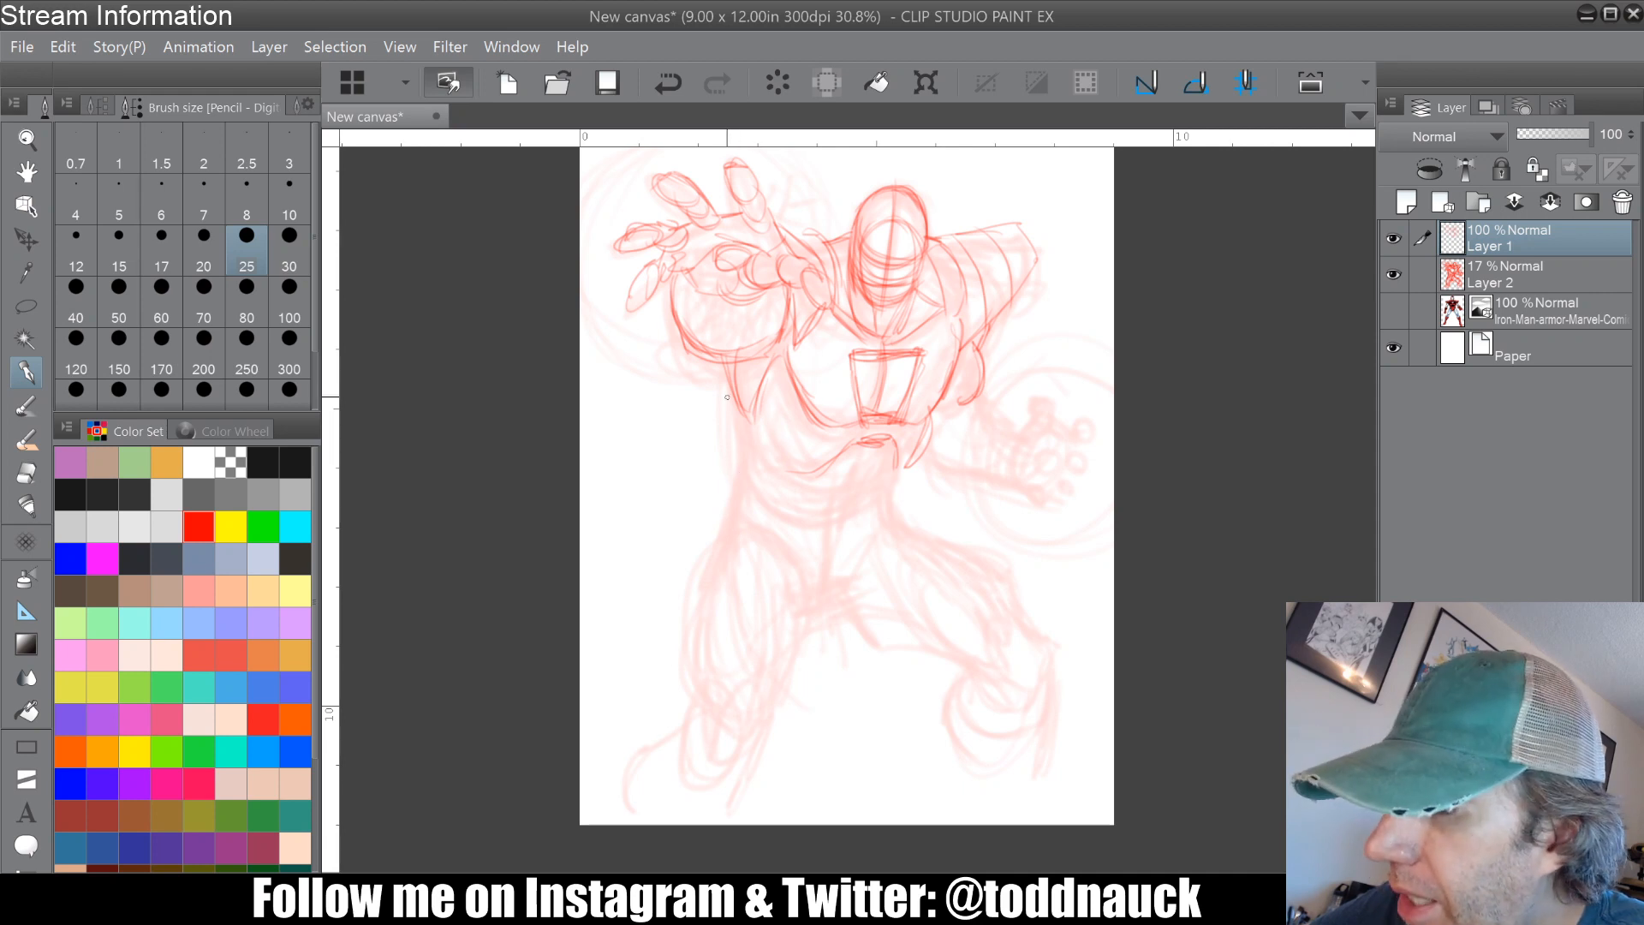
mouse_move(769, 360)
left_mouse_down()
mouse_move(753, 467)
mouse_move(824, 460)
mouse_move(841, 495)
mouse_move(834, 469)
mouse_move(849, 467)
mouse_move(816, 492)
mouse_move(825, 523)
mouse_move(848, 538)
mouse_move(876, 488)
mouse_move(880, 519)
left_mouse_up()
left_click_drag(903, 462, 884, 509)
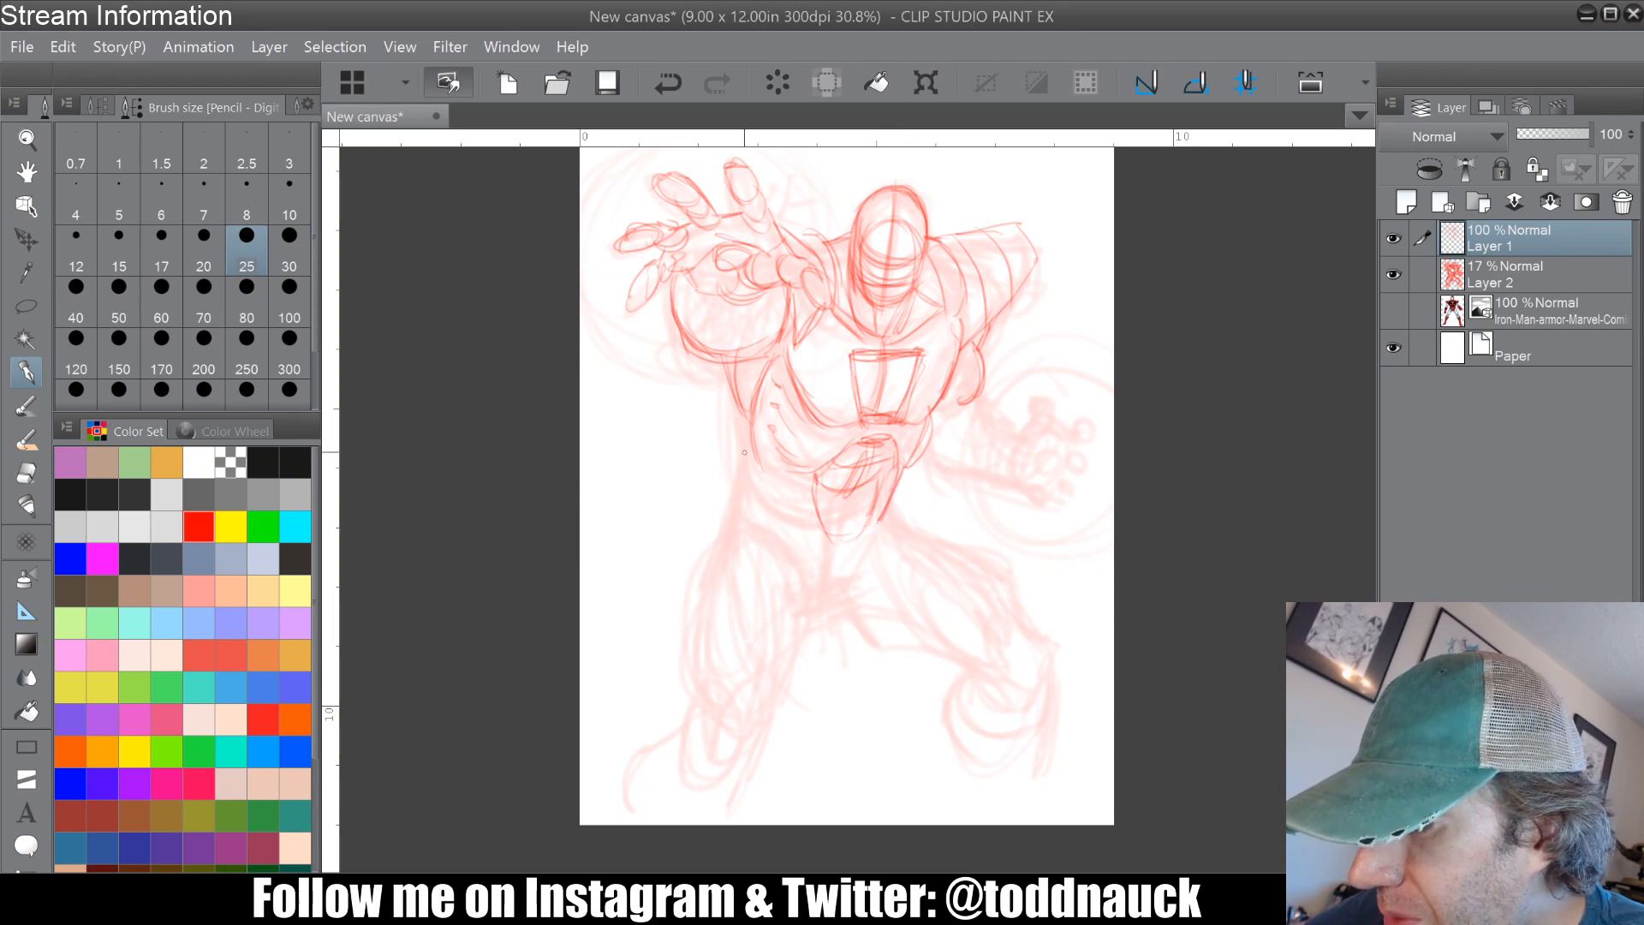
Step: Draw the sides of the waist and the curved abdominal lines running down towards the groin
mouse_move(747, 428)
left_mouse_down()
mouse_move(758, 493)
mouse_move(805, 561)
left_mouse_up()
mouse_move(796, 470)
left_mouse_down()
mouse_move(822, 538)
mouse_move(818, 593)
left_mouse_up()
left_click_drag(746, 454, 800, 551)
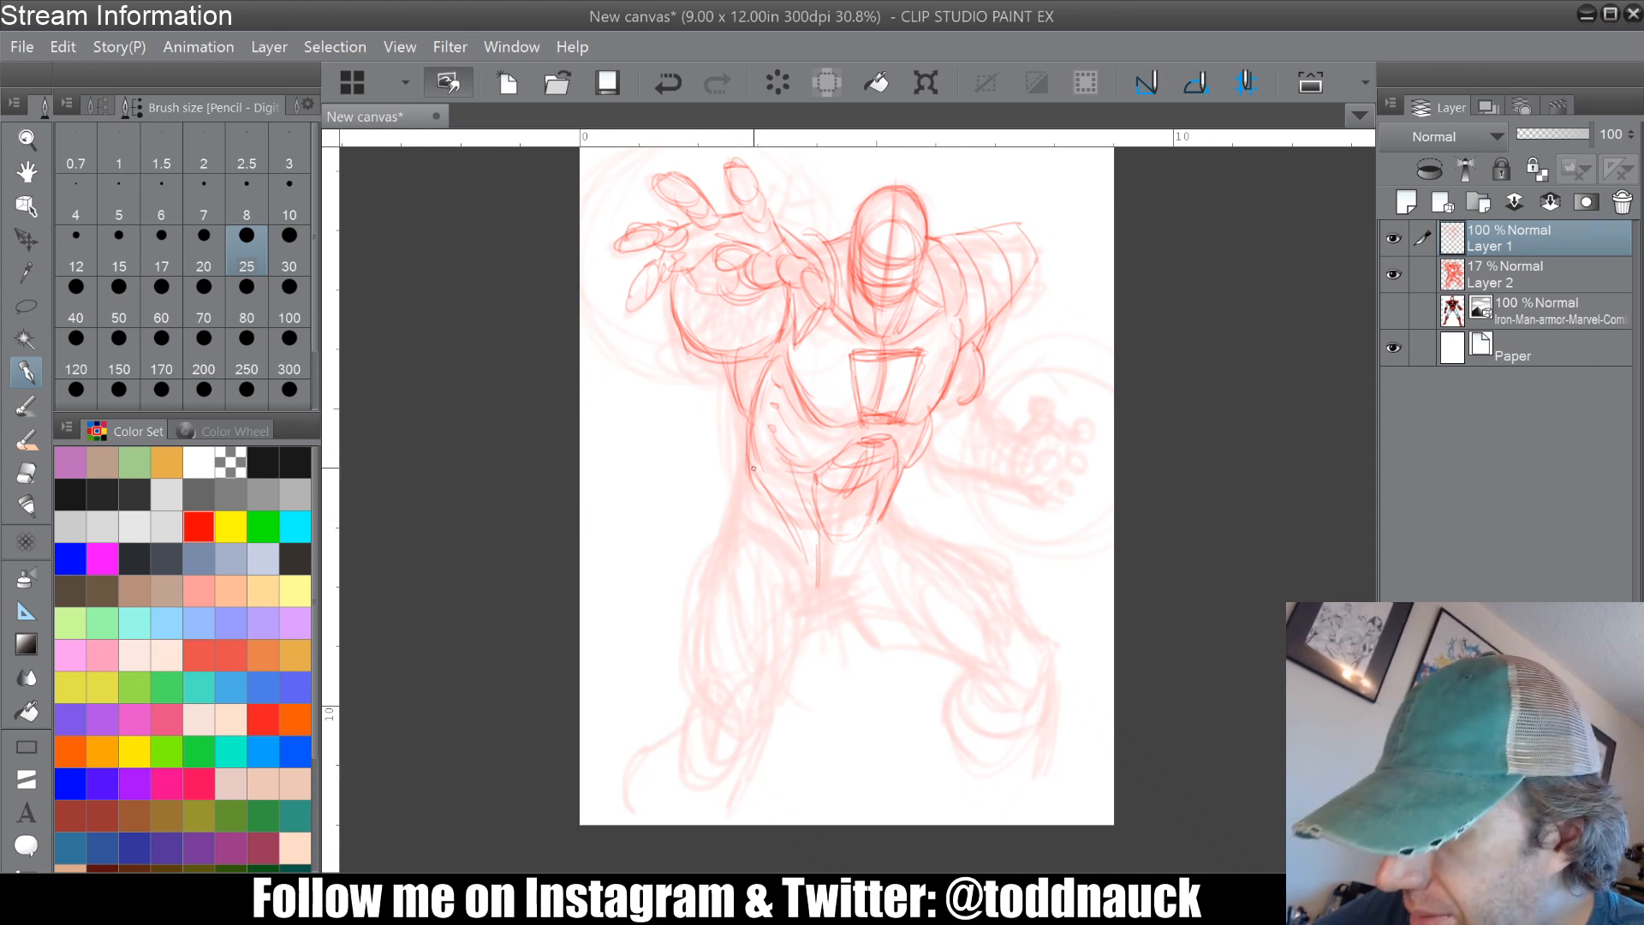
left_click_drag(747, 479, 726, 536)
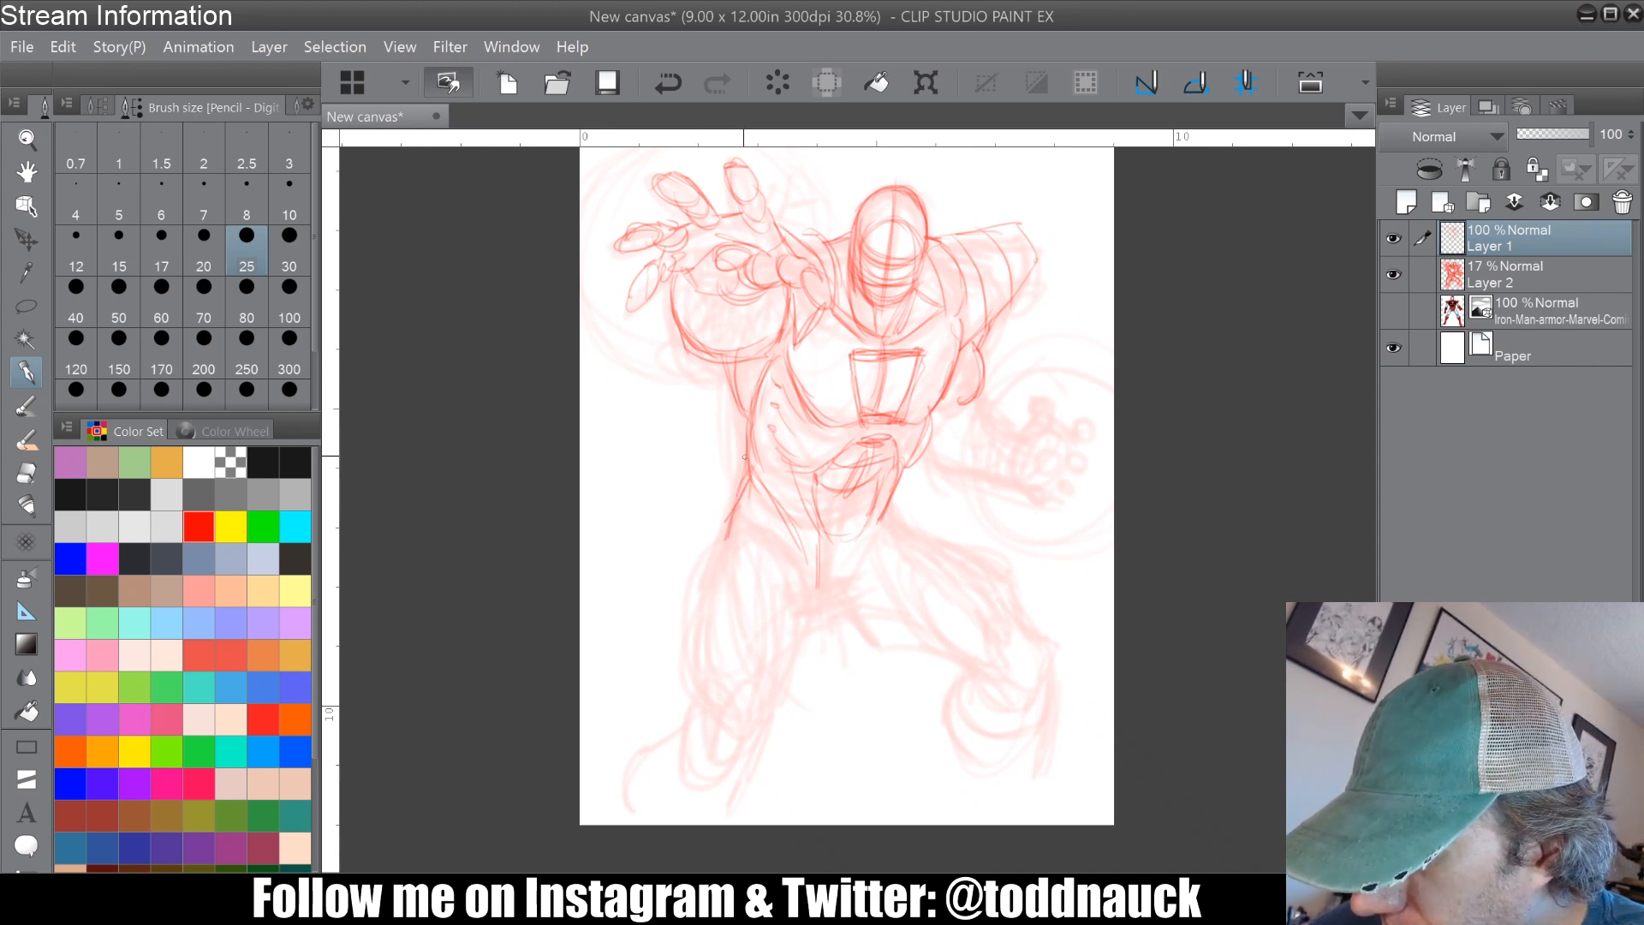
mouse_move(762, 479)
left_mouse_down()
mouse_move(833, 513)
mouse_move(866, 510)
mouse_move(908, 461)
left_mouse_up()
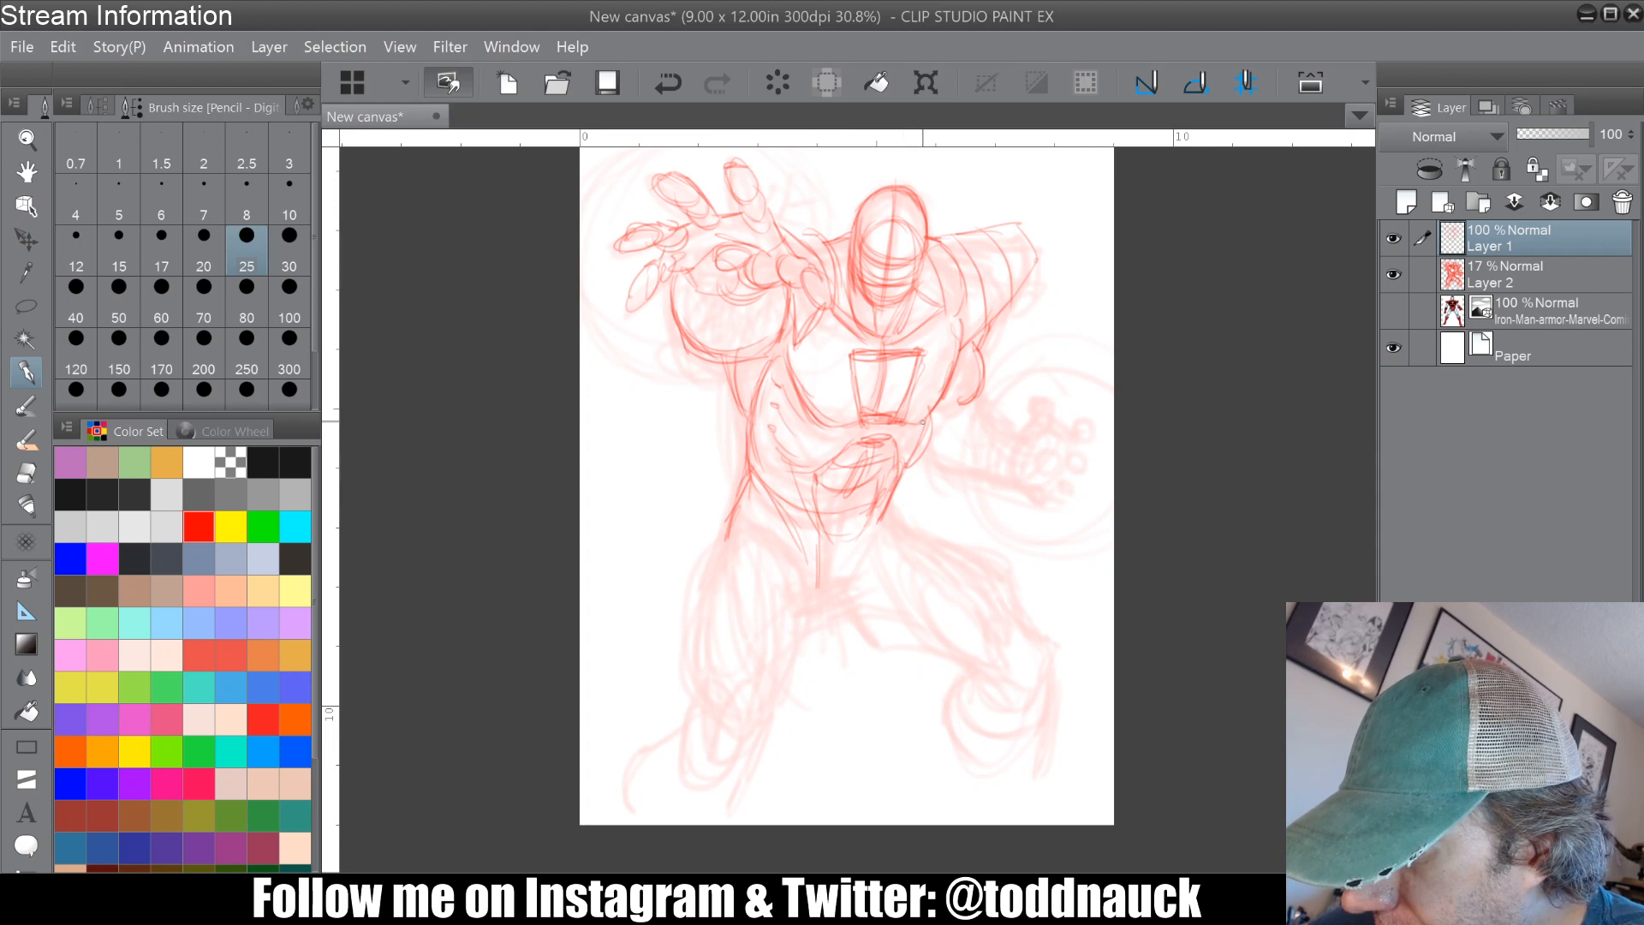
mouse_move(944, 400)
left_mouse_down()
mouse_move(900, 471)
mouse_move(908, 456)
left_mouse_up()
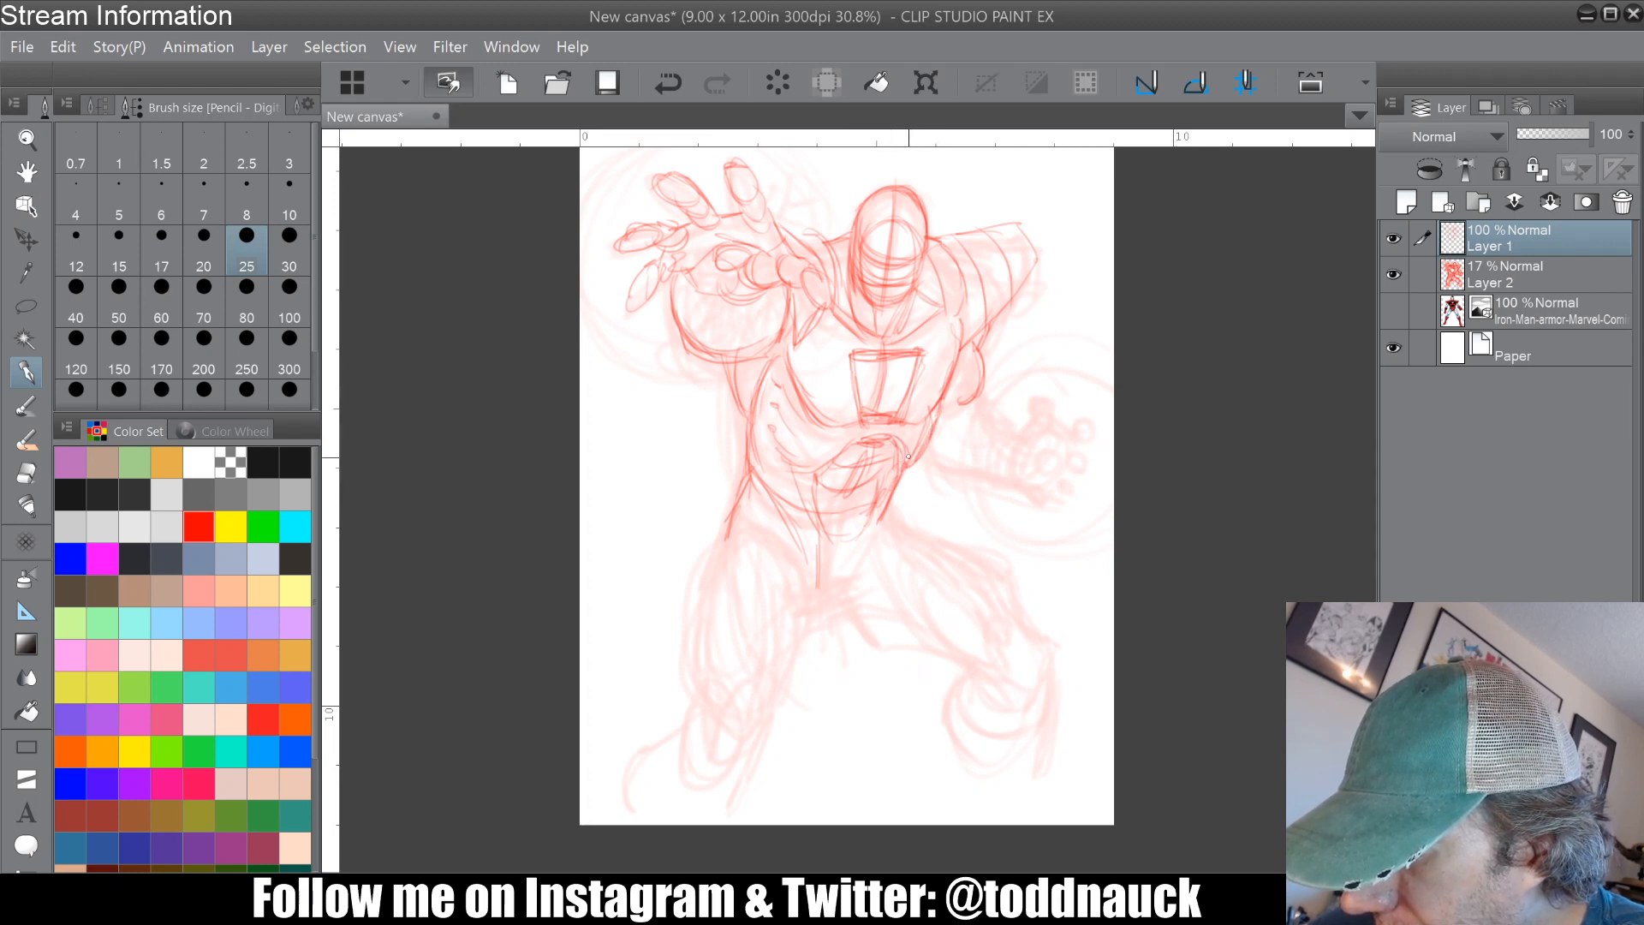
Step: Draw the curved belt line, near hip and the trunks tapering down to the crotch
mouse_move(794, 454)
left_mouse_down()
mouse_move(886, 439)
mouse_move(799, 513)
mouse_move(880, 504)
left_mouse_up()
mouse_move(745, 490)
left_mouse_down()
mouse_move(819, 548)
mouse_move(896, 517)
mouse_move(894, 498)
mouse_move(901, 527)
mouse_move(861, 612)
left_mouse_up()
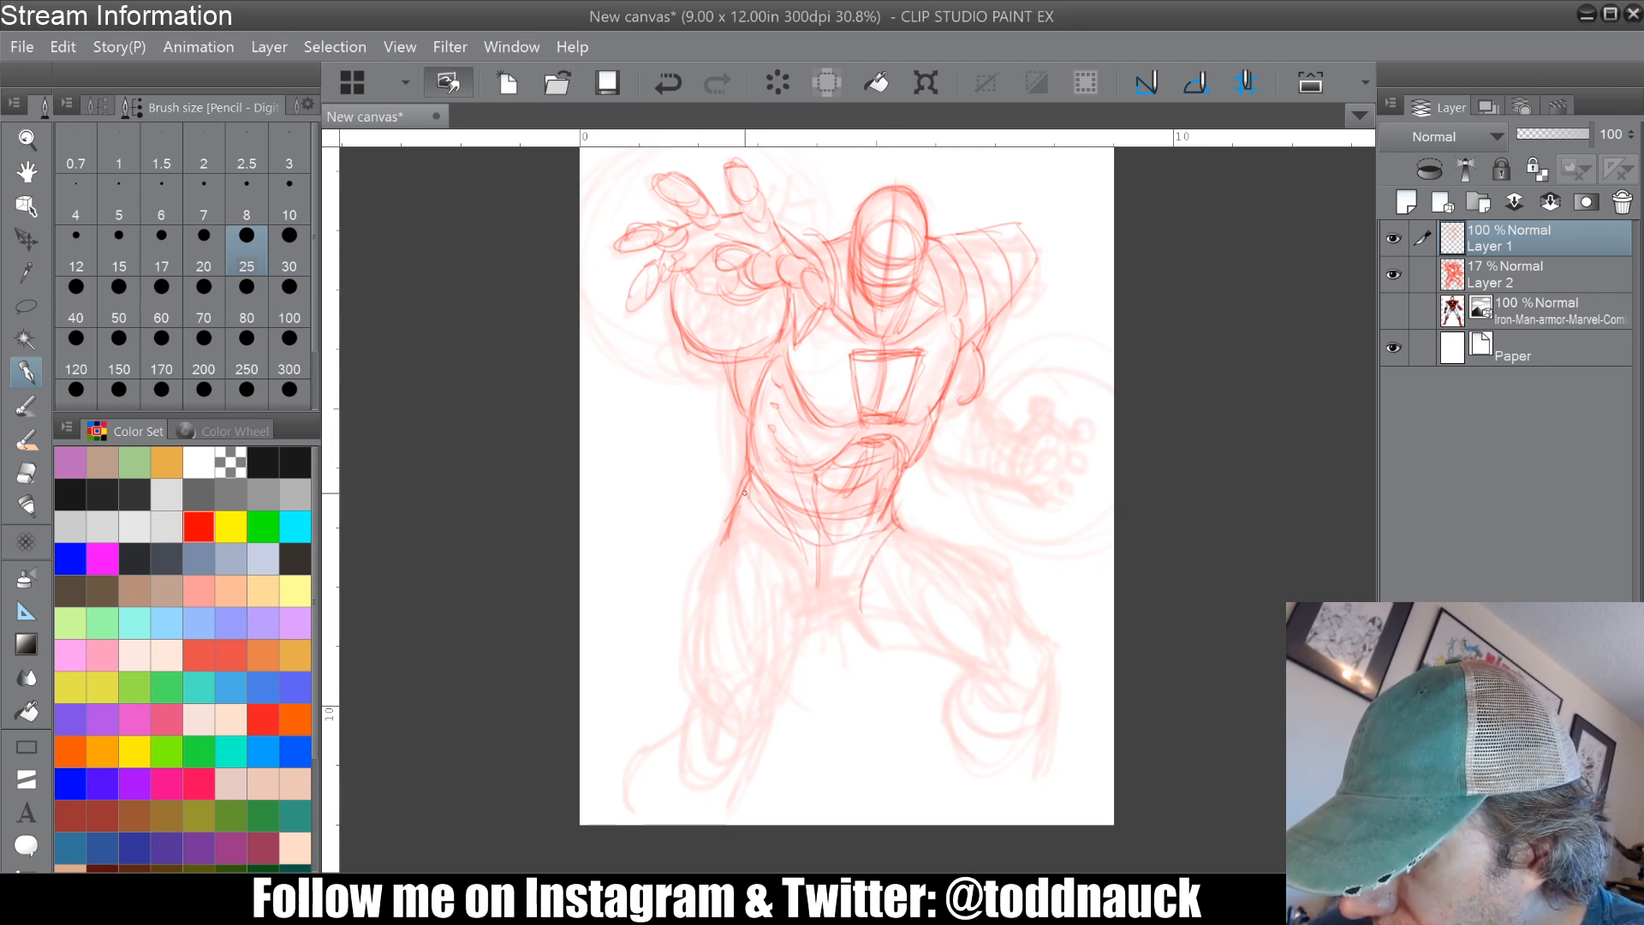
left_click_drag(750, 492, 720, 541)
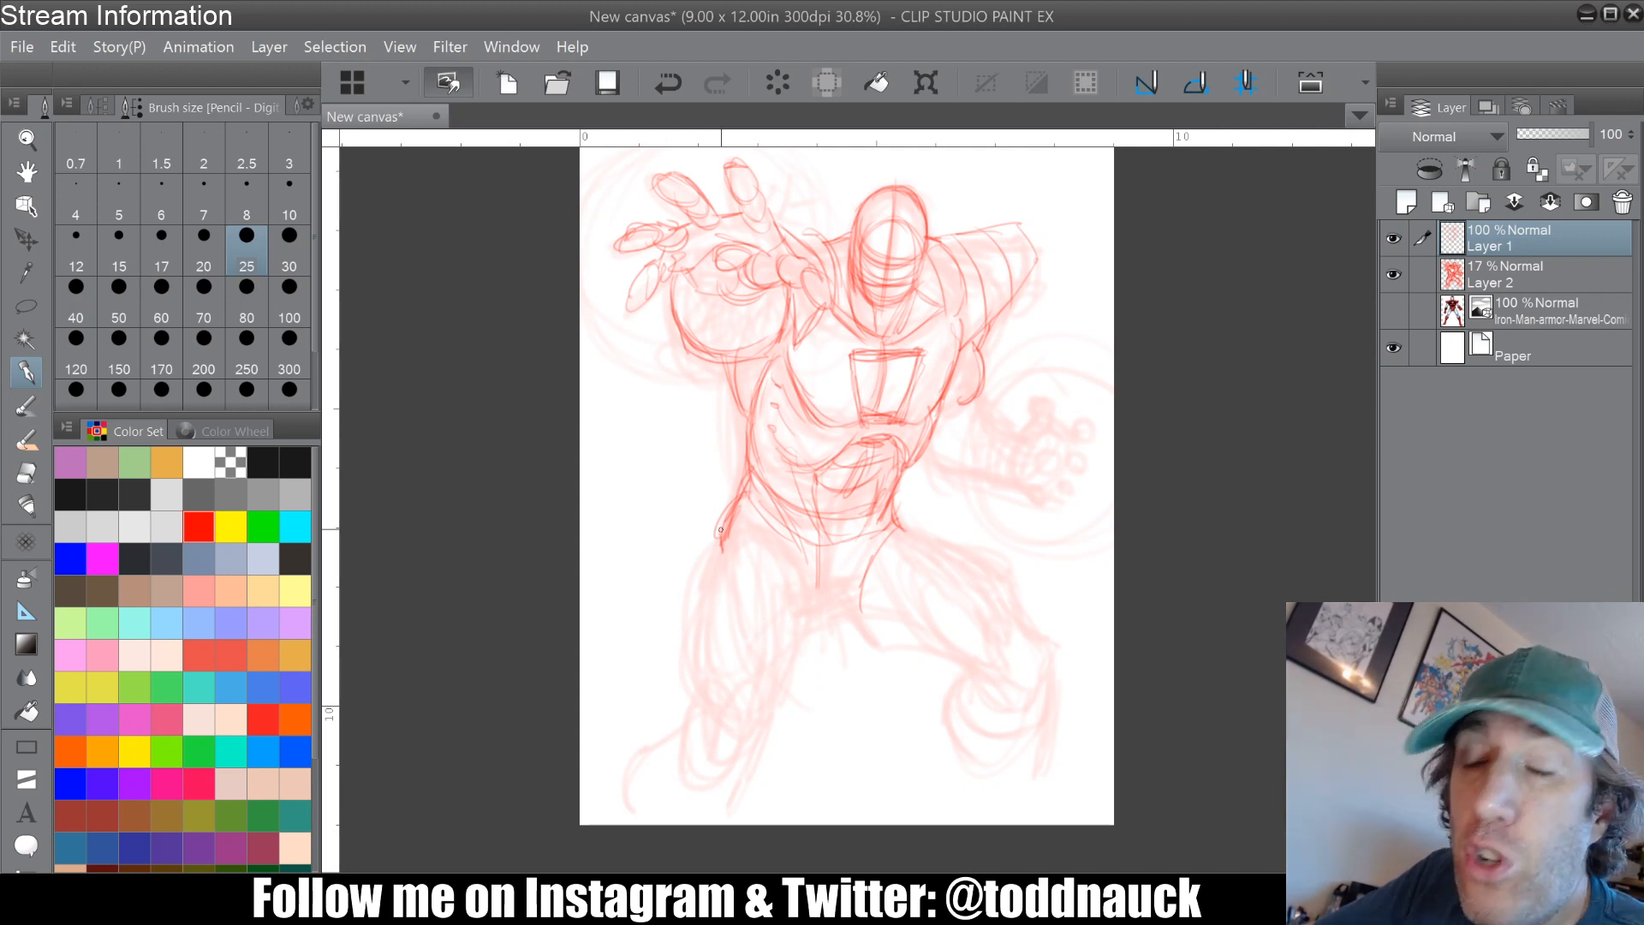
left_click_drag(746, 546, 806, 604)
mouse_move(843, 545)
left_mouse_down()
mouse_move(841, 600)
mouse_move(811, 628)
left_mouse_up()
Step: Outline the far bent thigh from hip to knee, including its inner muscle lines and underside
mouse_move(904, 524)
left_mouse_down()
mouse_move(993, 569)
mouse_move(1004, 591)
mouse_move(987, 601)
left_mouse_up()
mouse_move(896, 553)
left_mouse_down()
mouse_move(1010, 668)
mouse_move(997, 678)
left_mouse_up()
left_click_drag(951, 529, 1028, 608)
mouse_move(987, 556)
left_mouse_down()
mouse_move(1056, 644)
mouse_move(1013, 656)
left_mouse_up()
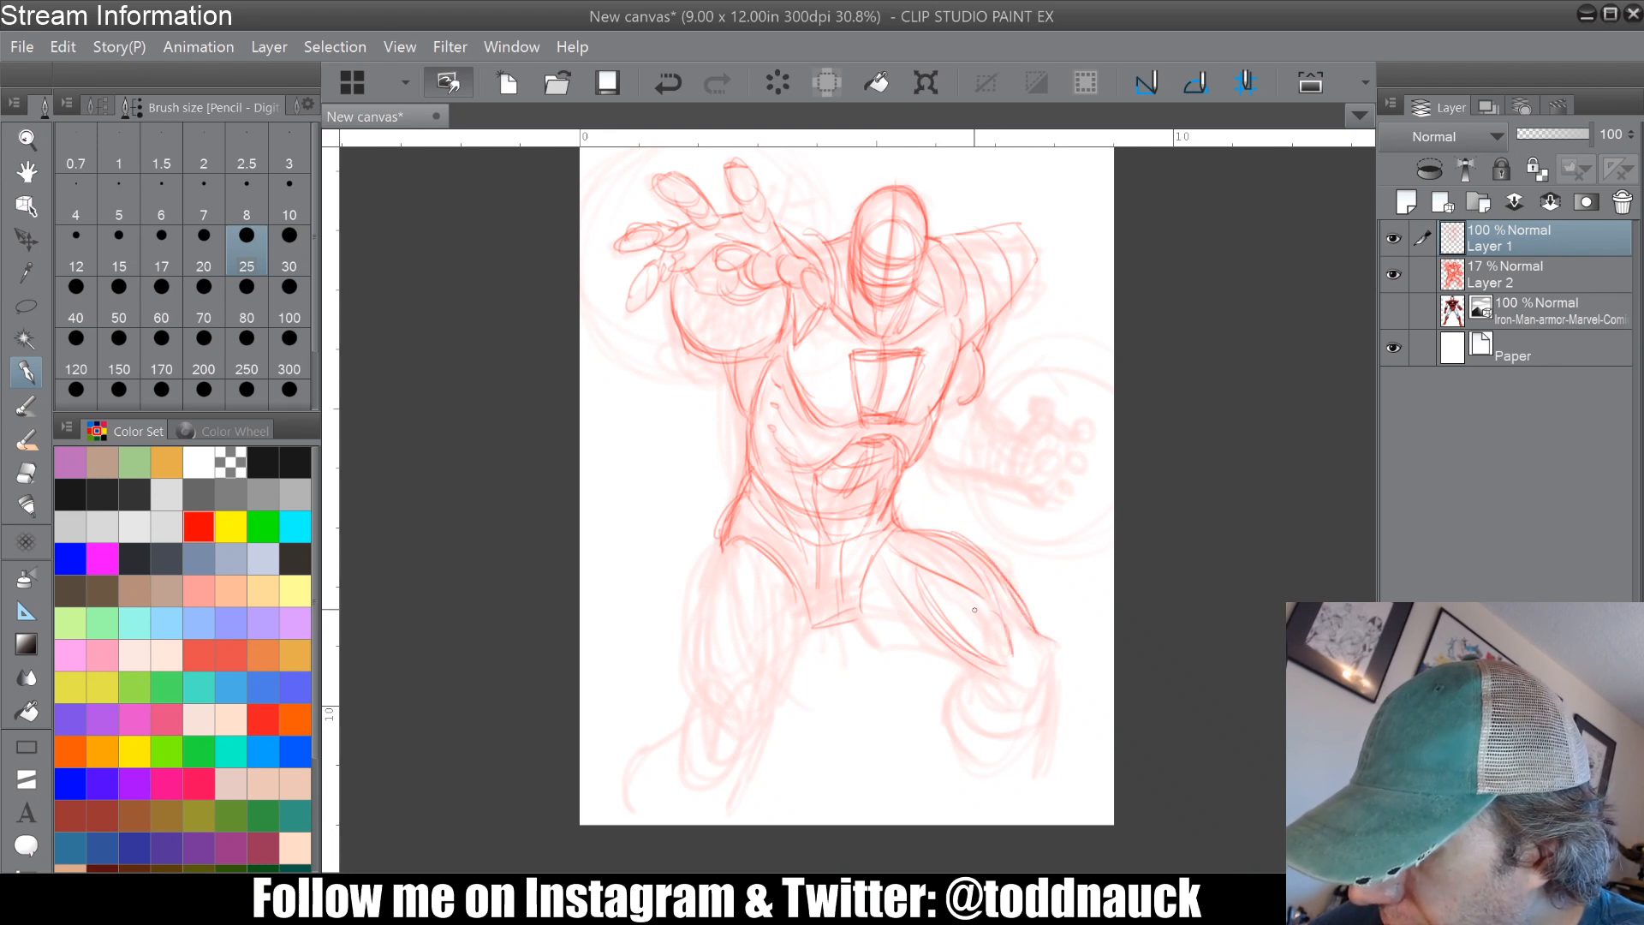
left_click_drag(859, 620, 886, 647)
left_click_drag(846, 617, 893, 655)
left_click_drag(879, 646, 979, 670)
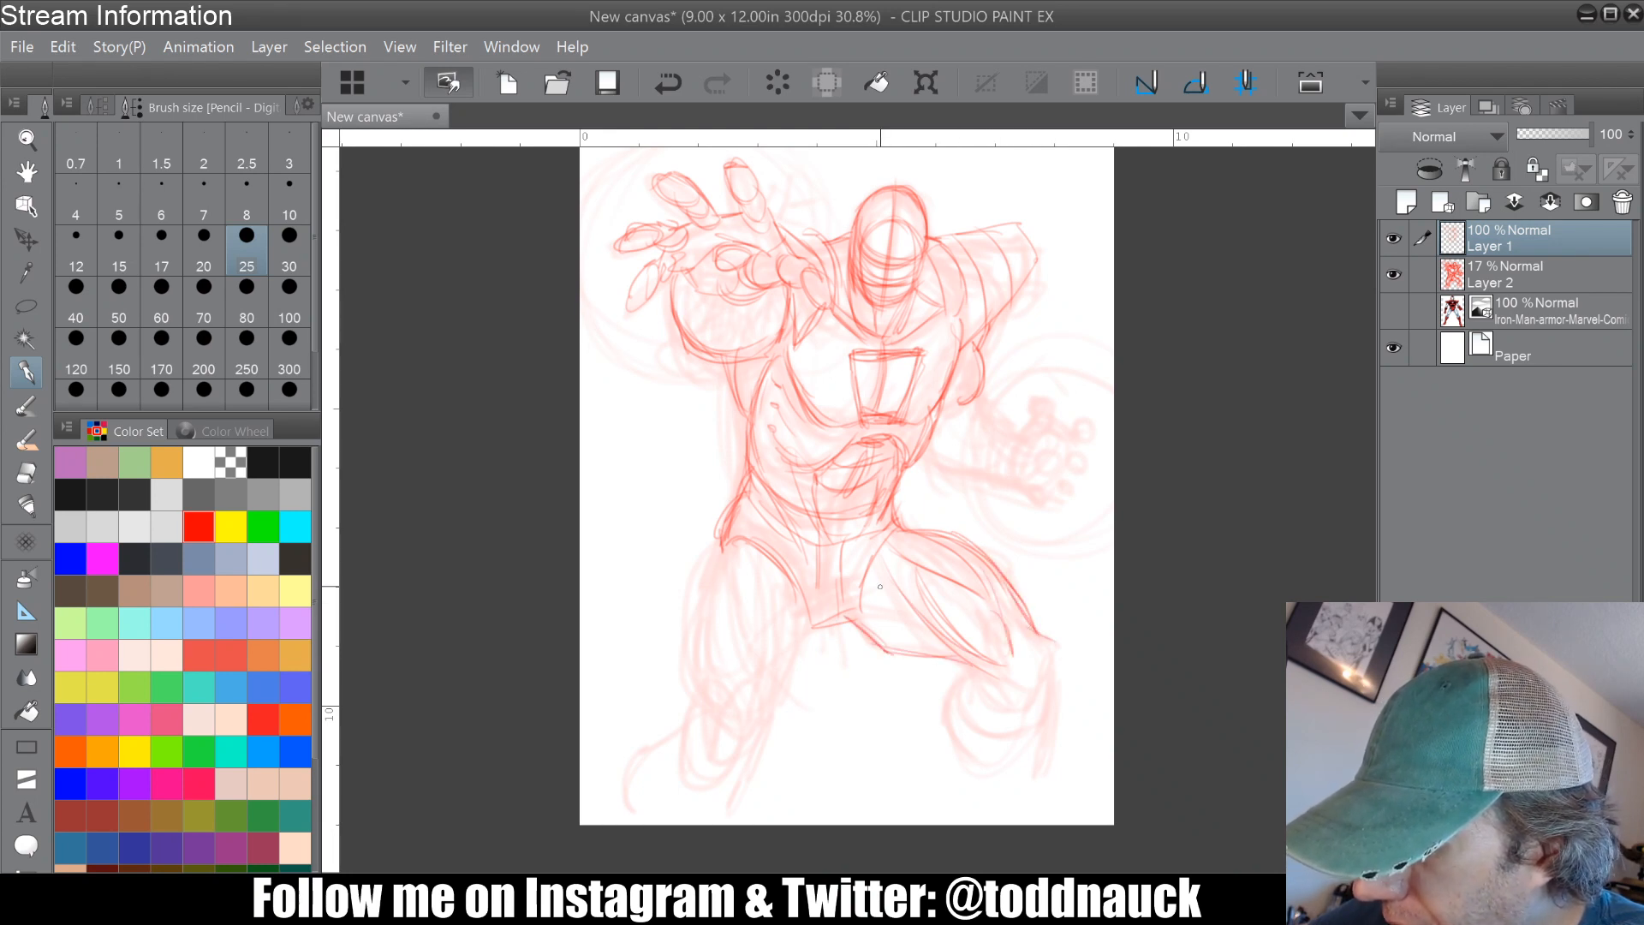
Step: Draw the far knee's outline with the curved calf behind it and the start of the shin below
mouse_move(877, 587)
left_mouse_down()
mouse_move(950, 648)
mouse_move(1052, 656)
mouse_move(1038, 702)
mouse_move(1012, 689)
left_mouse_up()
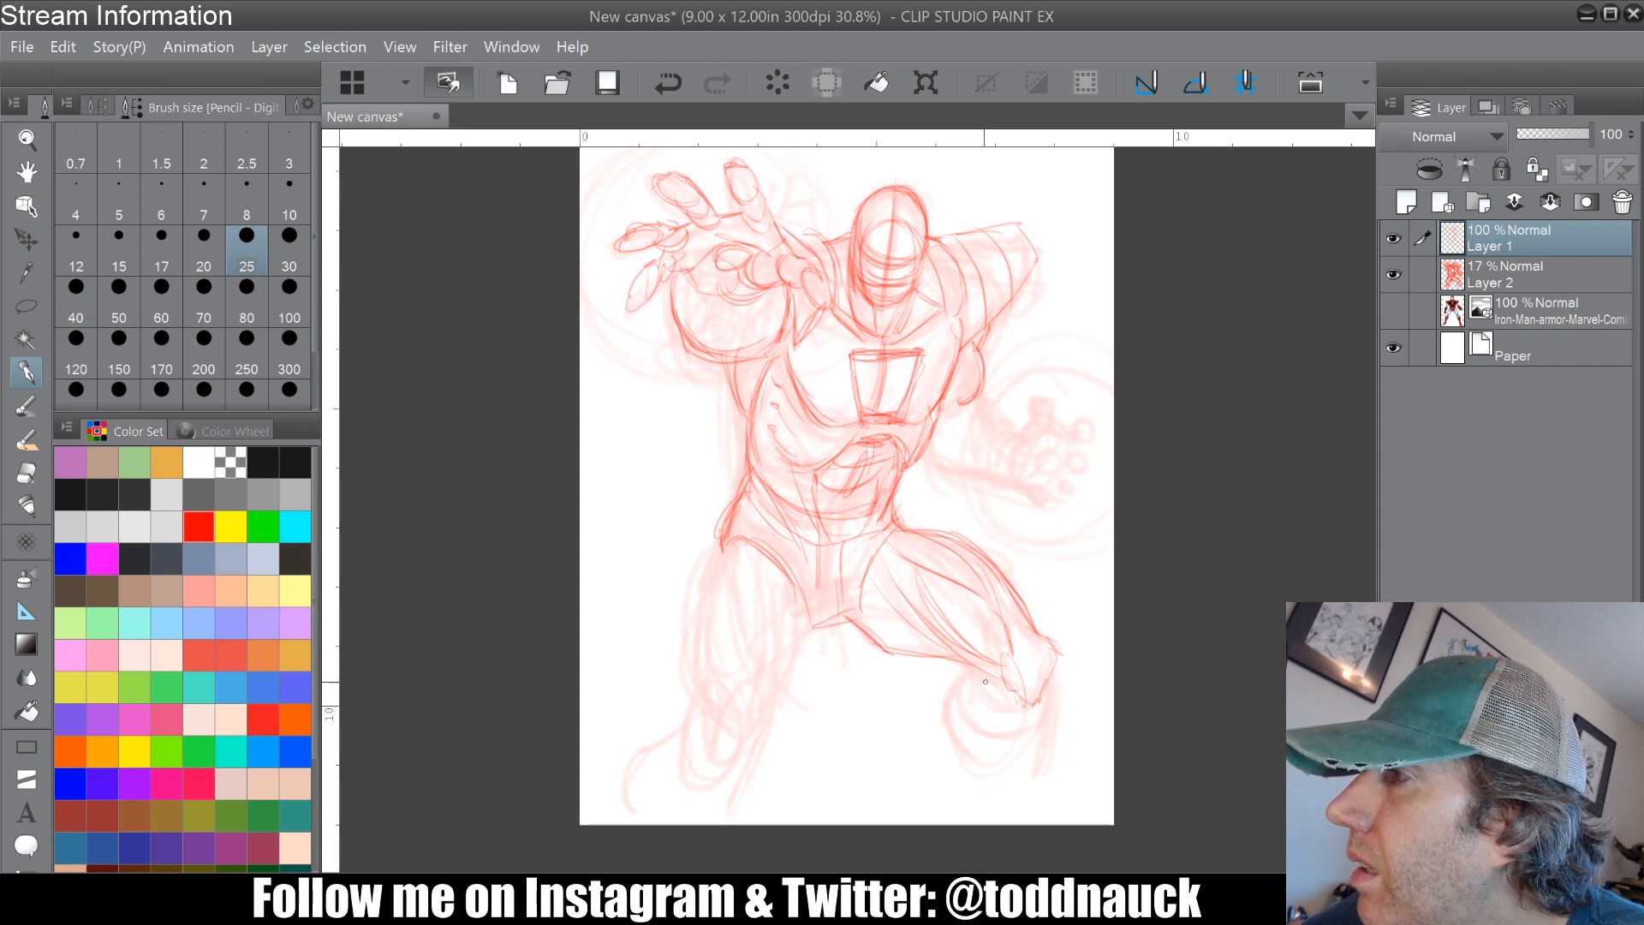
mouse_move(986, 682)
left_mouse_down()
mouse_move(922, 587)
mouse_move(974, 610)
mouse_move(901, 604)
mouse_move(904, 622)
mouse_move(992, 591)
mouse_move(978, 631)
left_mouse_up()
mouse_move(899, 589)
left_mouse_down()
mouse_move(898, 638)
mouse_move(985, 640)
mouse_move(967, 696)
left_mouse_up()
left_click_drag(977, 637, 994, 583)
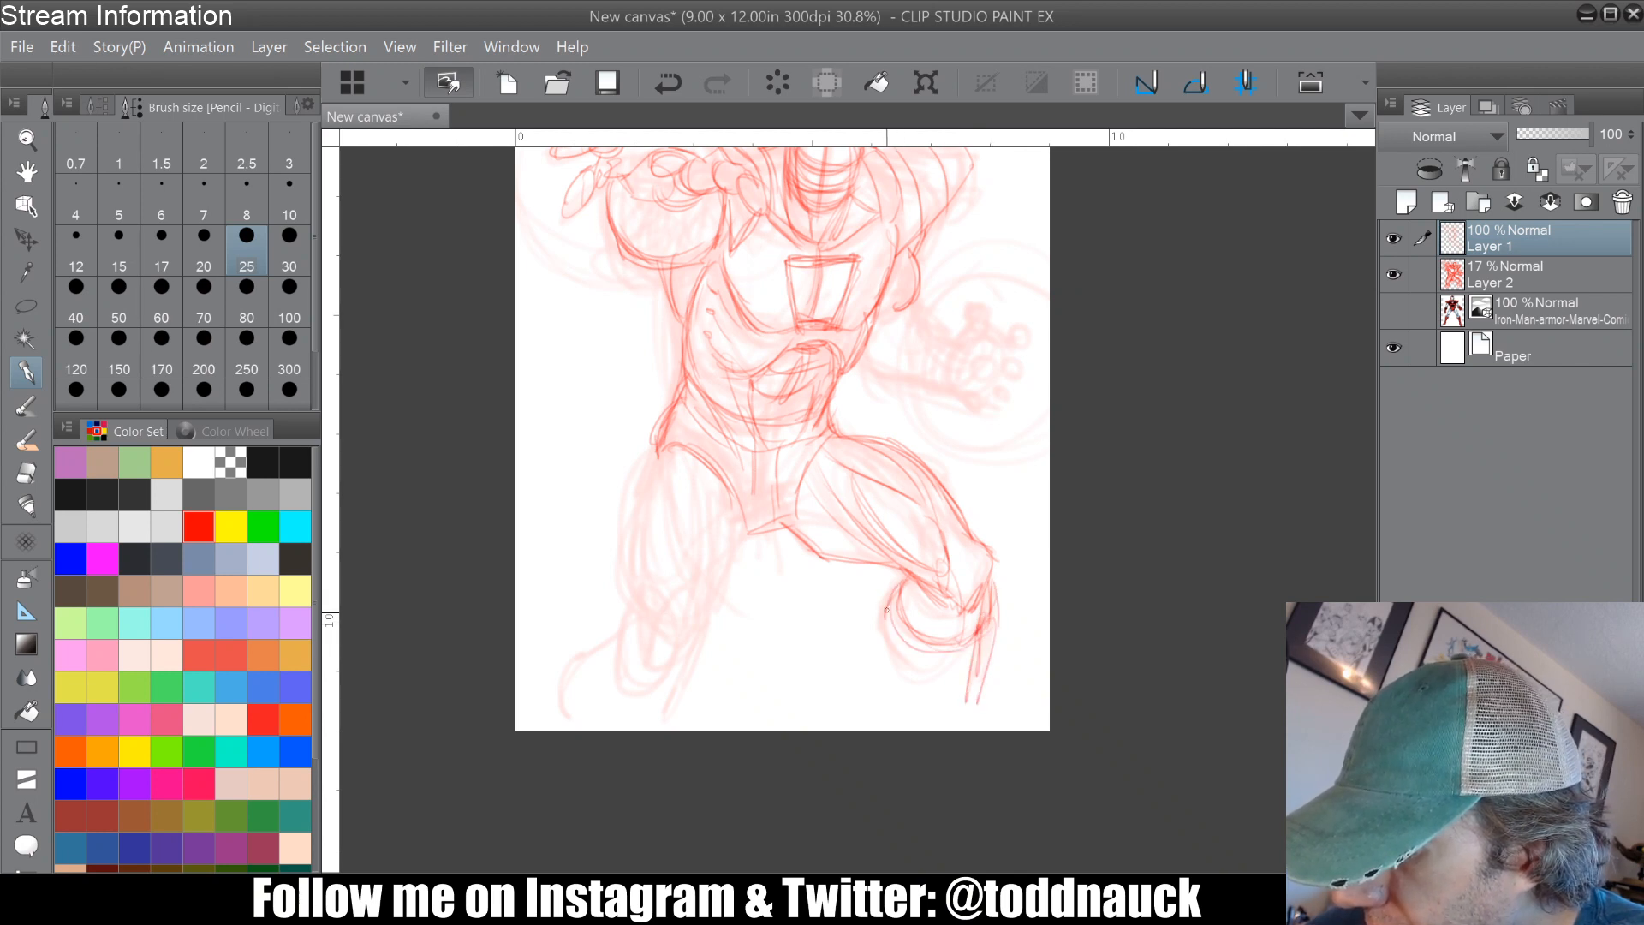
Step: Outline the near thigh from hip to knee and draw its long inner muscle lines
mouse_move(887, 610)
left_mouse_down()
mouse_move(915, 694)
mouse_move(1052, 660)
mouse_move(1075, 752)
mouse_move(1181, 554)
mouse_move(1117, 491)
left_mouse_up()
left_click_drag(899, 557, 915, 602)
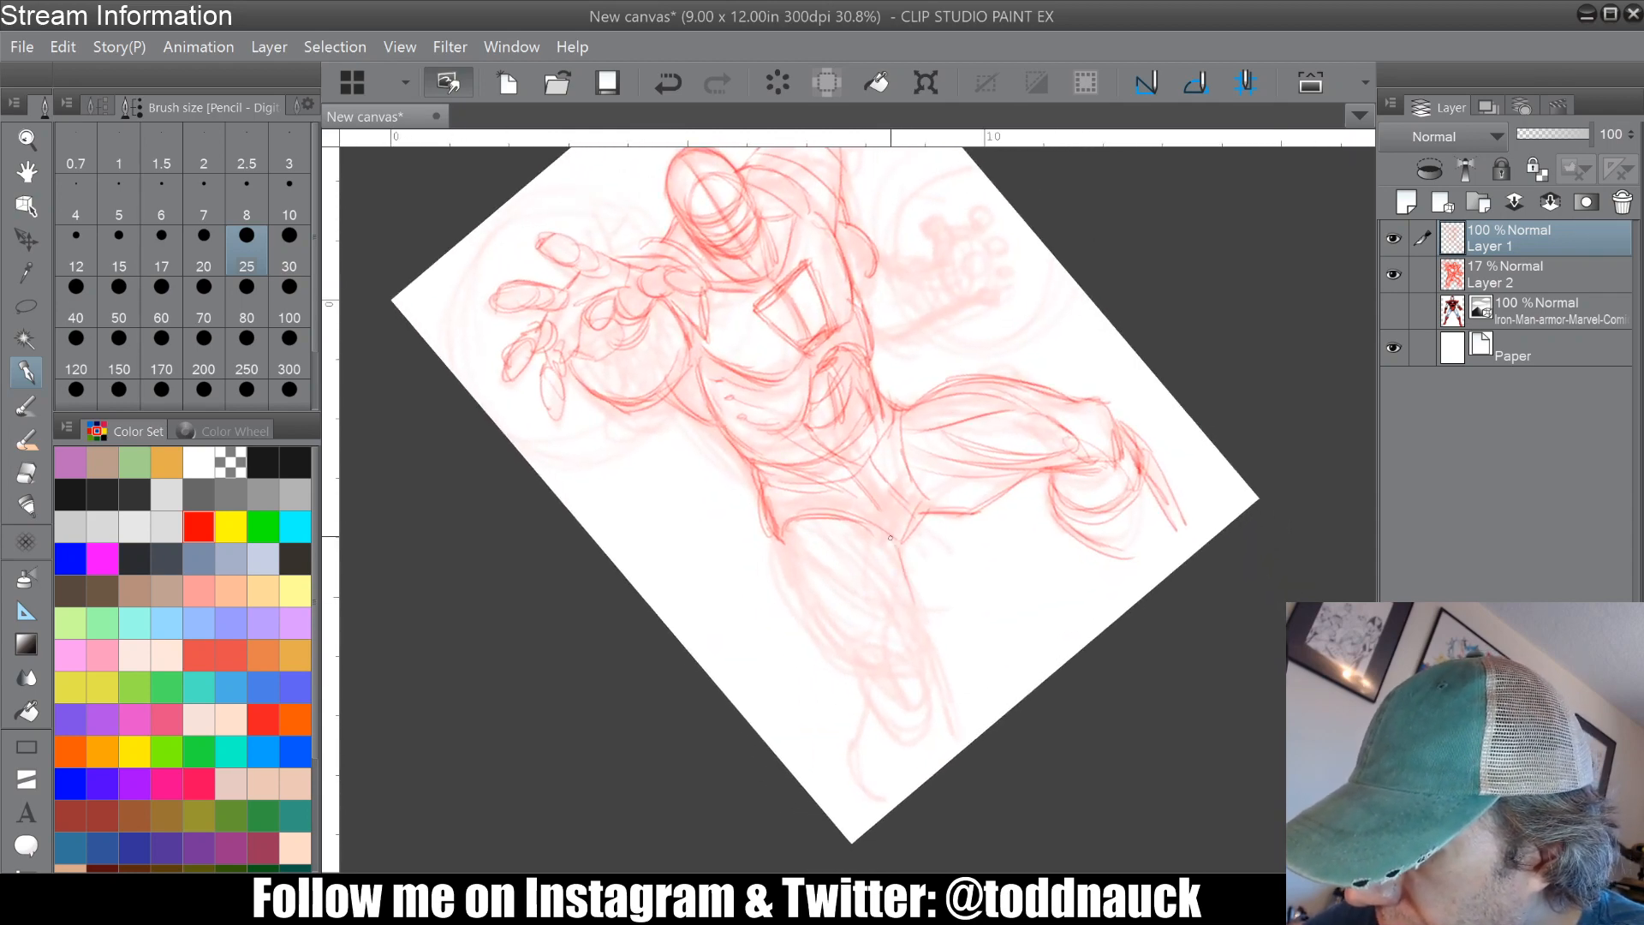
left_click_drag(884, 548, 937, 643)
mouse_move(839, 526)
left_mouse_down()
mouse_move(875, 593)
mouse_move(848, 595)
left_mouse_up()
left_click_drag(809, 521, 869, 610)
mouse_move(786, 542)
left_mouse_down()
mouse_move(814, 635)
mouse_move(893, 713)
left_mouse_up()
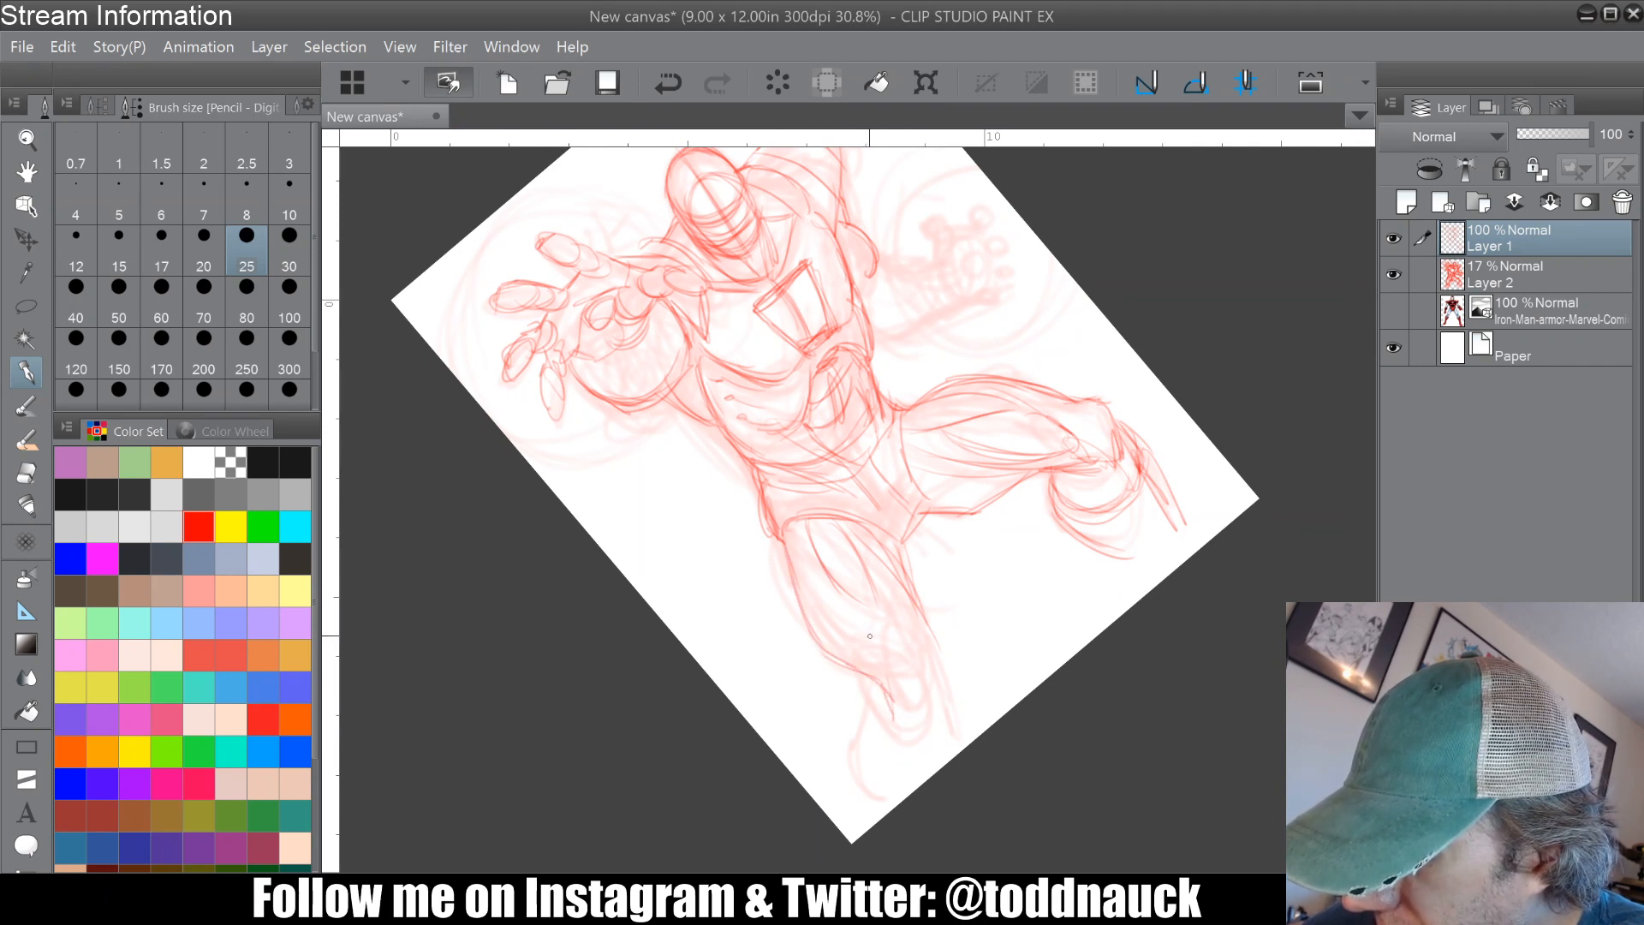
mouse_move(807, 537)
left_mouse_down()
mouse_move(843, 664)
mouse_move(891, 685)
left_mouse_up()
Step: Draw the near knee, the lower leg lines running down from it and the inner thigh contour
mouse_move(873, 600)
left_mouse_down()
mouse_move(918, 664)
mouse_move(937, 662)
mouse_move(940, 694)
mouse_move(887, 733)
mouse_move(925, 721)
left_mouse_up()
mouse_move(891, 672)
left_mouse_down()
mouse_move(891, 704)
mouse_move(925, 732)
left_mouse_up()
left_click_drag(867, 687, 870, 790)
mouse_move(940, 660)
left_mouse_down()
mouse_move(959, 735)
mouse_move(937, 758)
mouse_move(886, 591)
mouse_move(883, 676)
left_mouse_up()
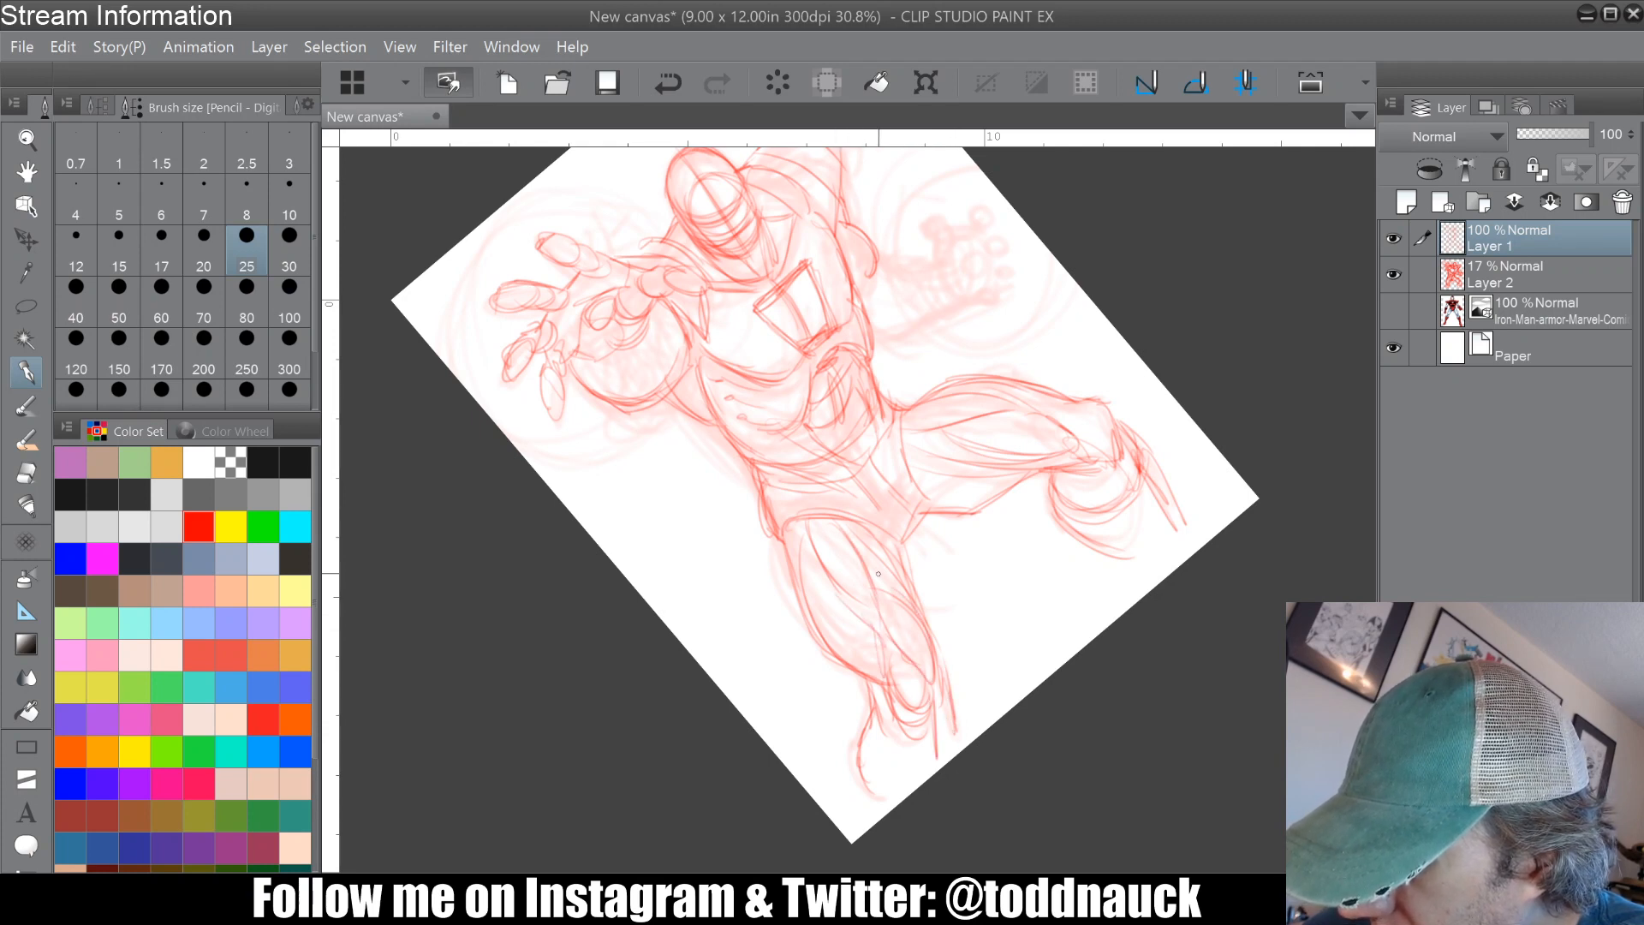
left_click_drag(899, 553, 925, 619)
mouse_move(911, 572)
left_mouse_down()
mouse_move(923, 646)
mouse_move(860, 869)
mouse_move(742, 799)
left_mouse_up()
mouse_move(872, 409)
left_mouse_down()
mouse_move(848, 483)
mouse_move(875, 375)
mouse_move(870, 415)
left_mouse_up()
left_click_drag(879, 388, 872, 368)
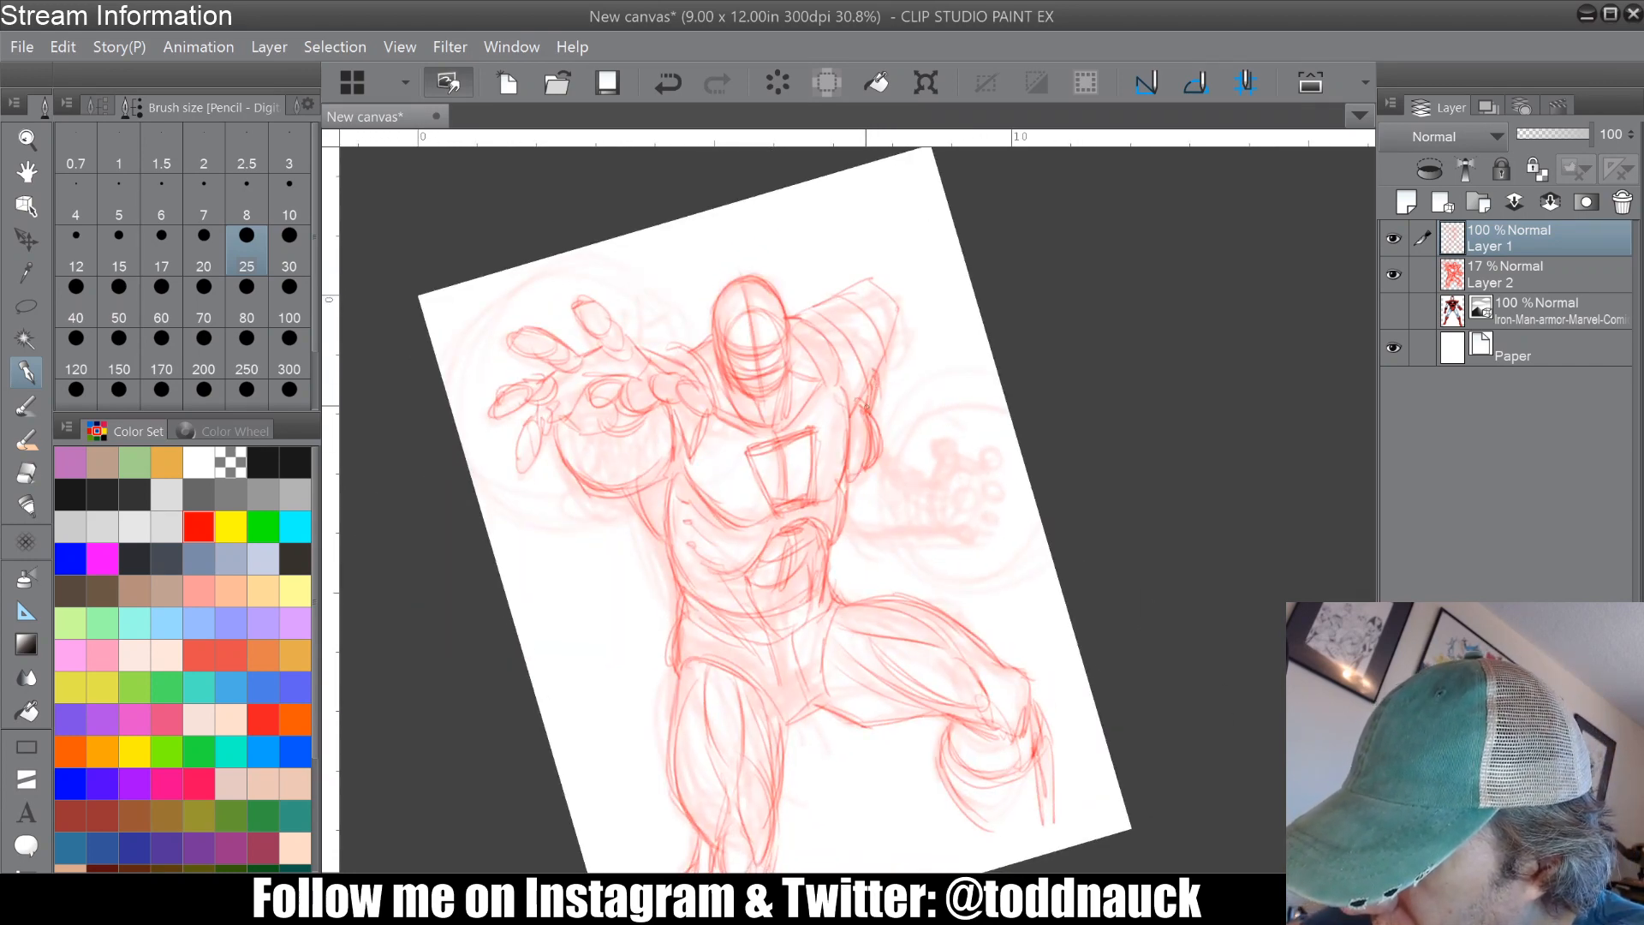
left_click_drag(791, 325, 820, 390)
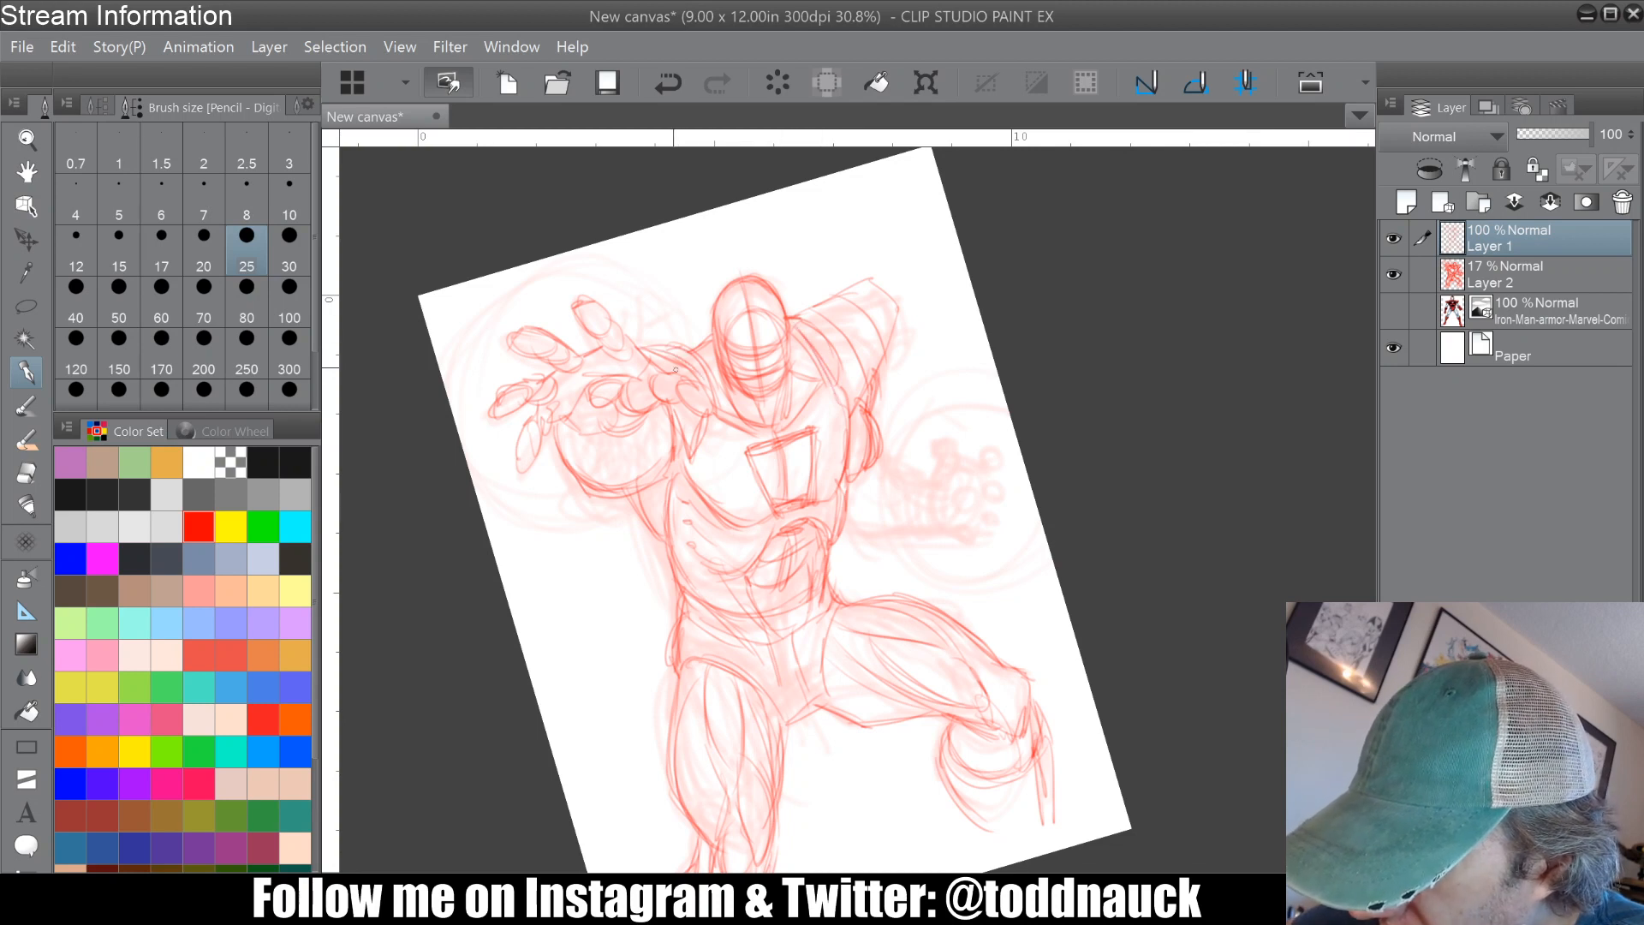
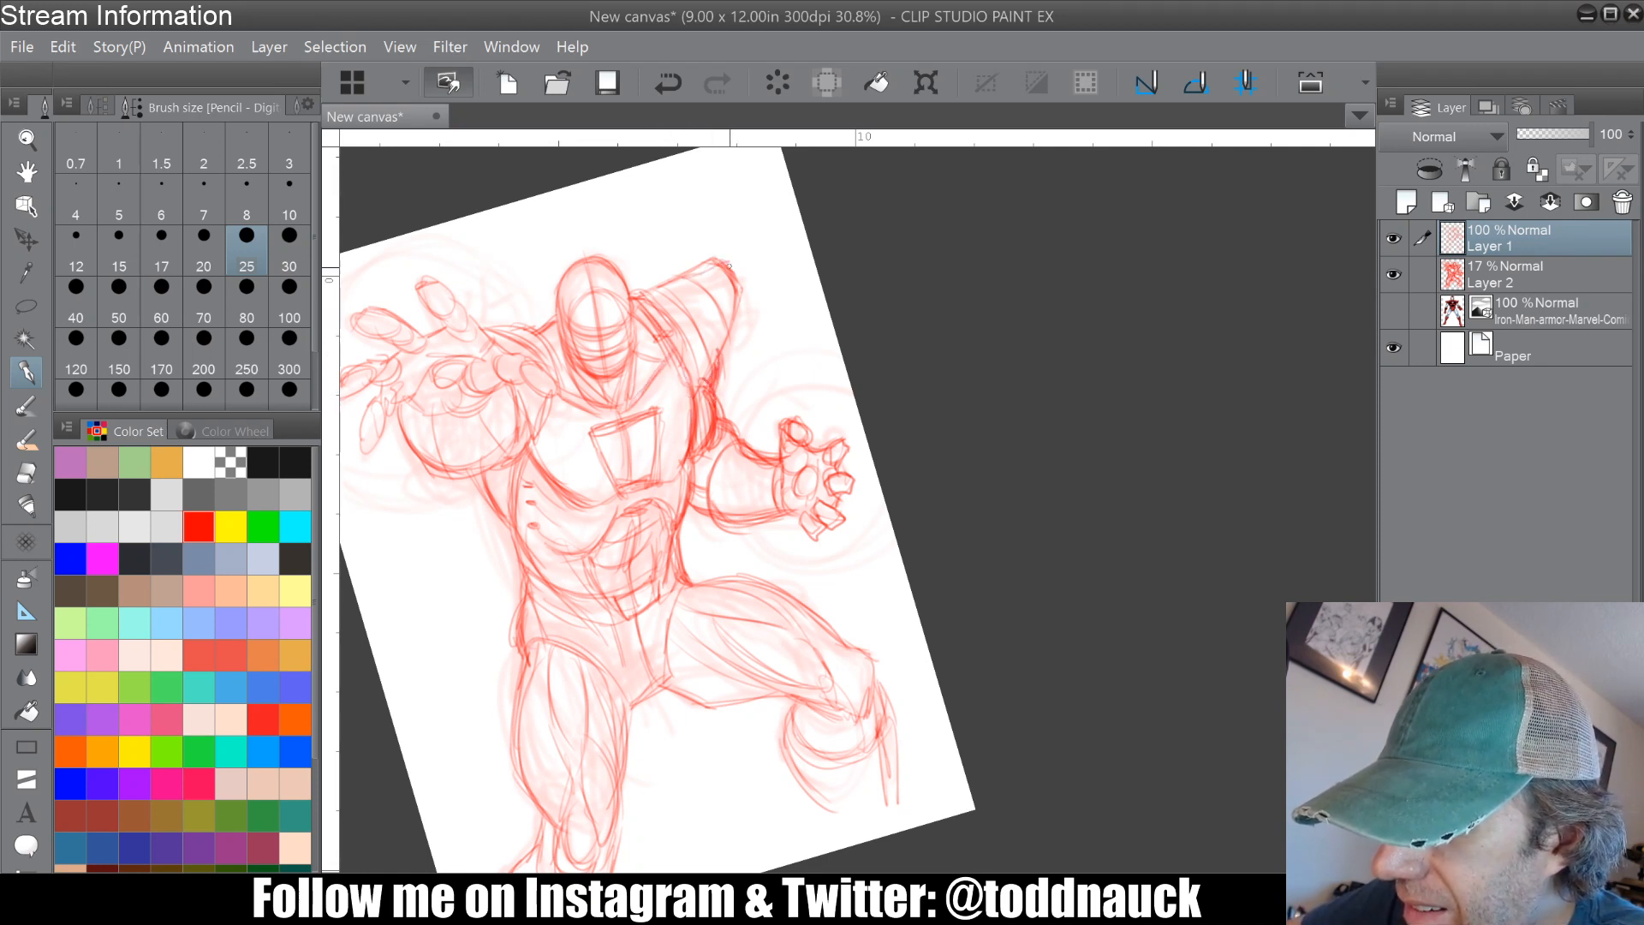
Step: Hide the faded rough layout on Layer 2
mouse_move(477, 469)
left_mouse_down()
mouse_move(524, 537)
mouse_move(597, 479)
mouse_move(567, 556)
mouse_move(547, 479)
left_mouse_up()
key("ctrl+minus")
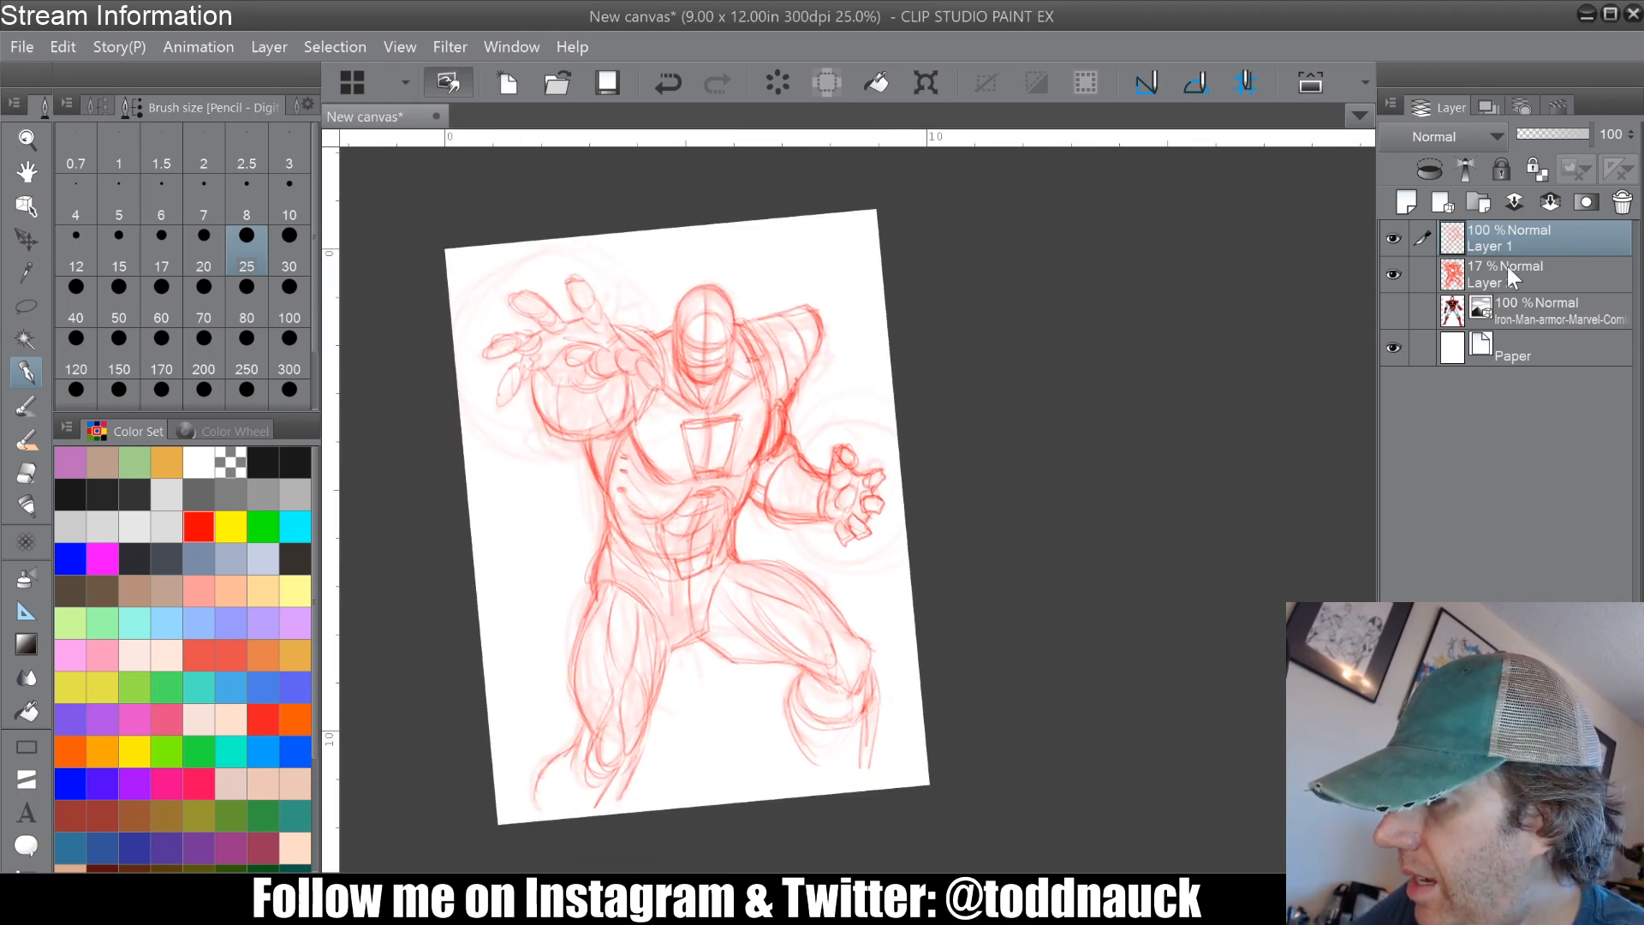
left_click(1403, 274)
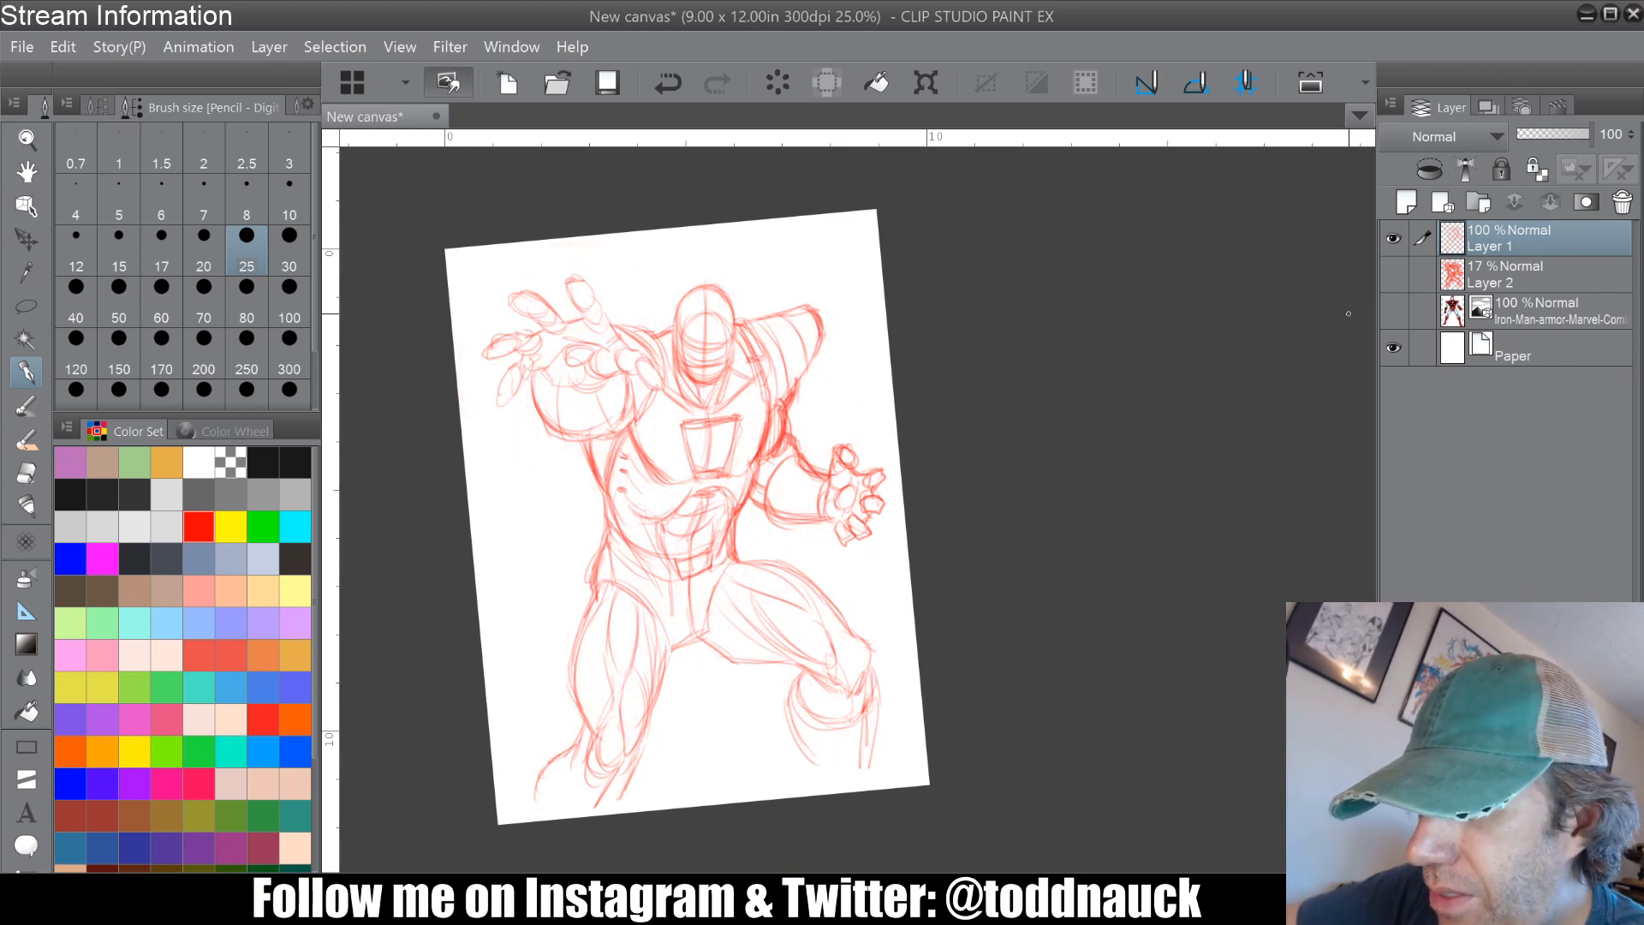
Step: Lasso the far hand on Layer 1, shift it slightly outward from the forearm, and clear the selection
left_click(32, 305)
mouse_move(852, 422)
left_mouse_down()
mouse_move(831, 436)
mouse_move(809, 514)
mouse_move(856, 423)
left_mouse_up()
left_click(903, 607)
left_click_drag(863, 500, 872, 505)
key("Return")
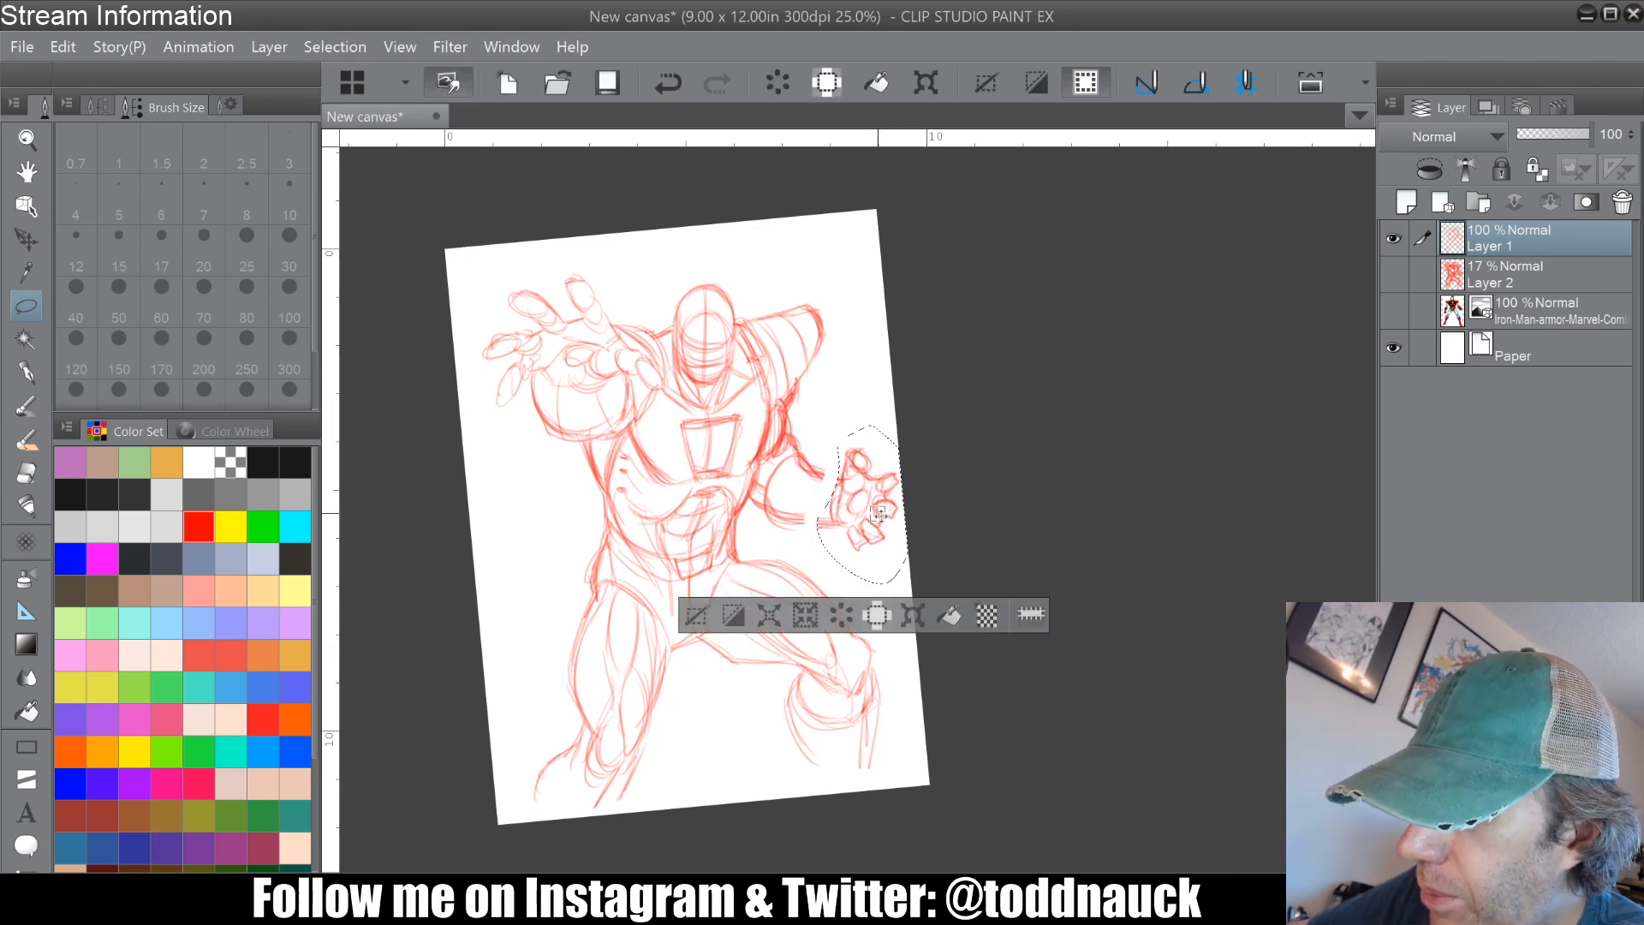
key("ctrl+d")
Step: Redraw the underside of the far forearm with the pencil to bridge the gap to the moved hand
left_click(26, 371)
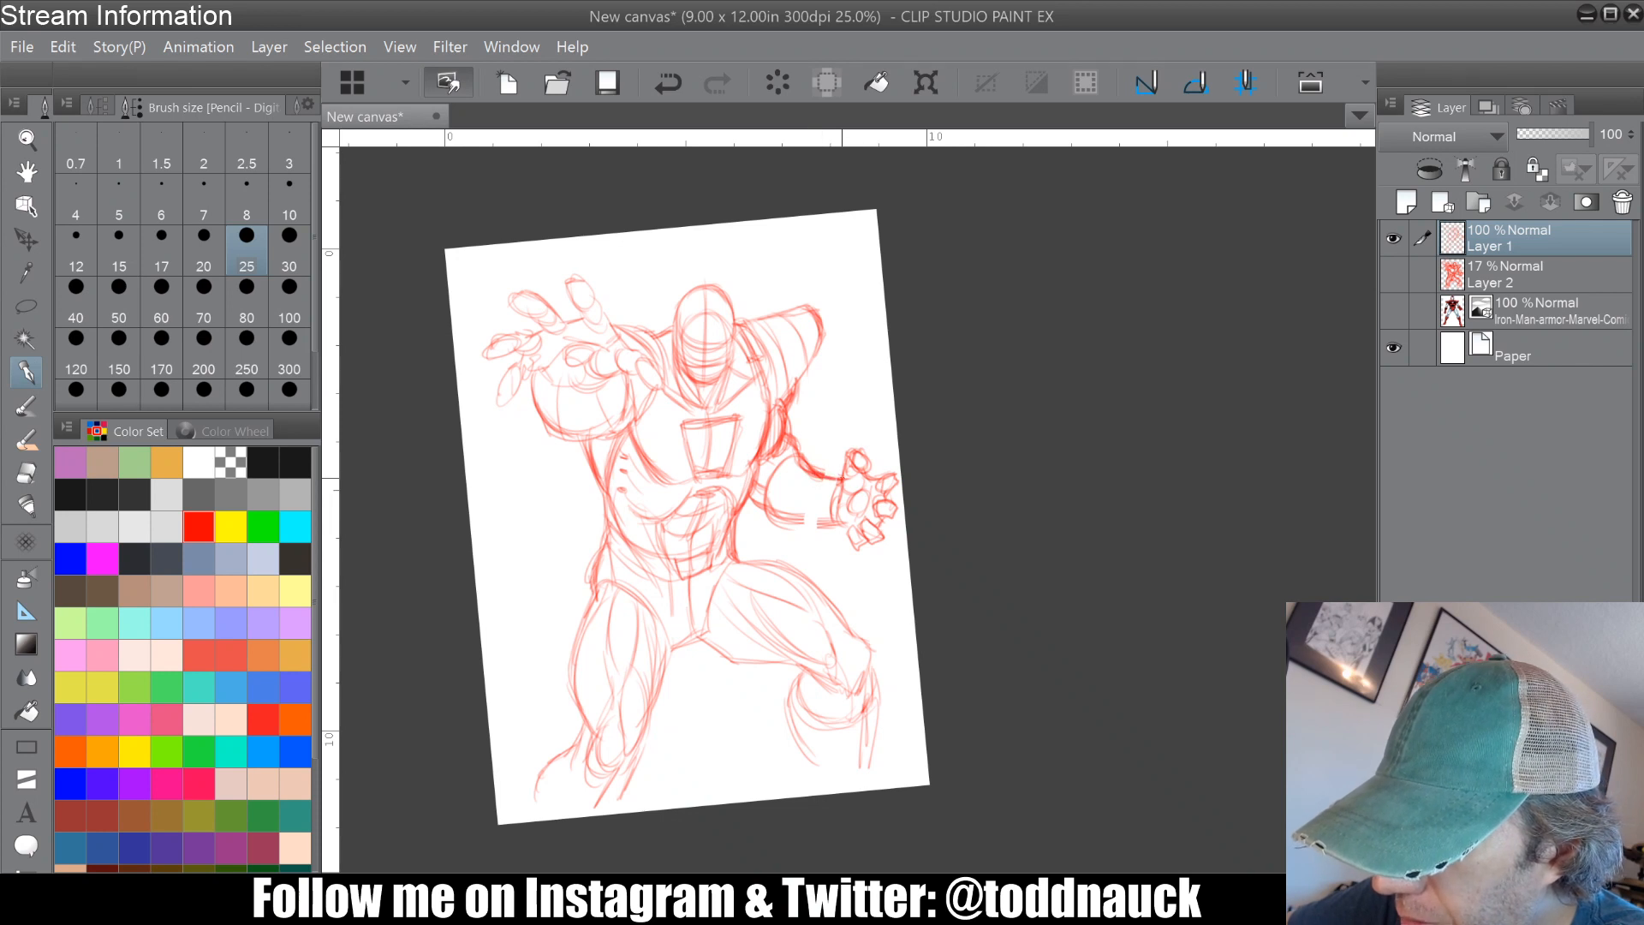
mouse_move(783, 513)
left_mouse_down()
mouse_move(843, 524)
mouse_move(803, 504)
mouse_move(823, 523)
left_mouse_up()
scroll(842, 508, "down", 2)
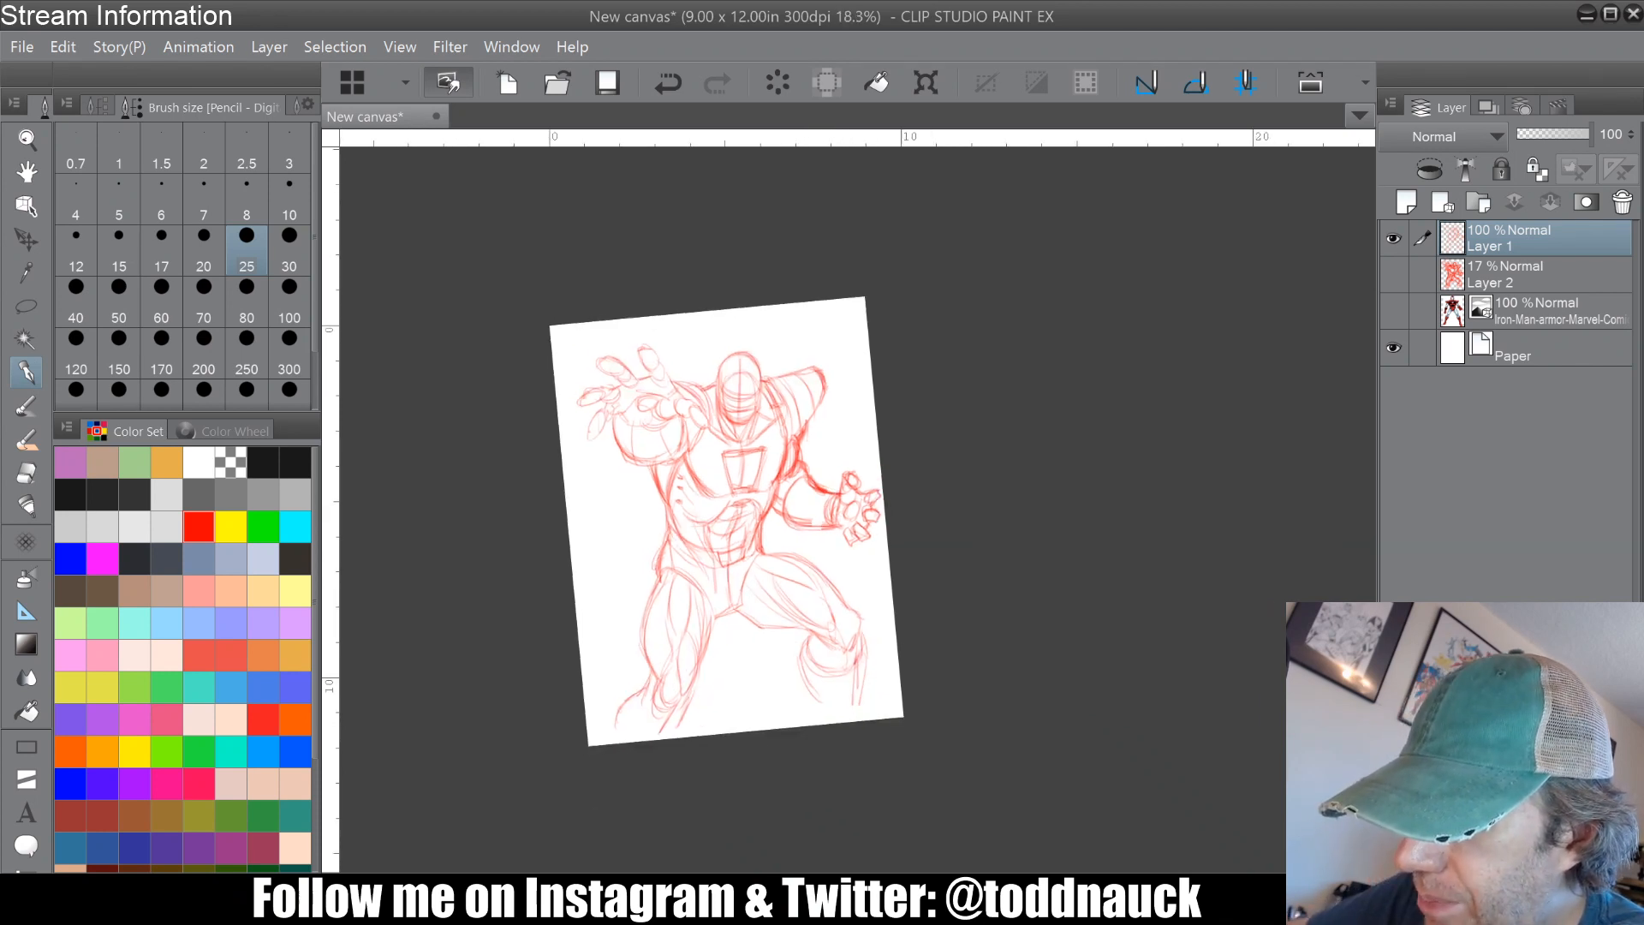
Step: Nudge the whole figure on Layer 1 slightly left and up to position it better on the page
left_click(26, 205)
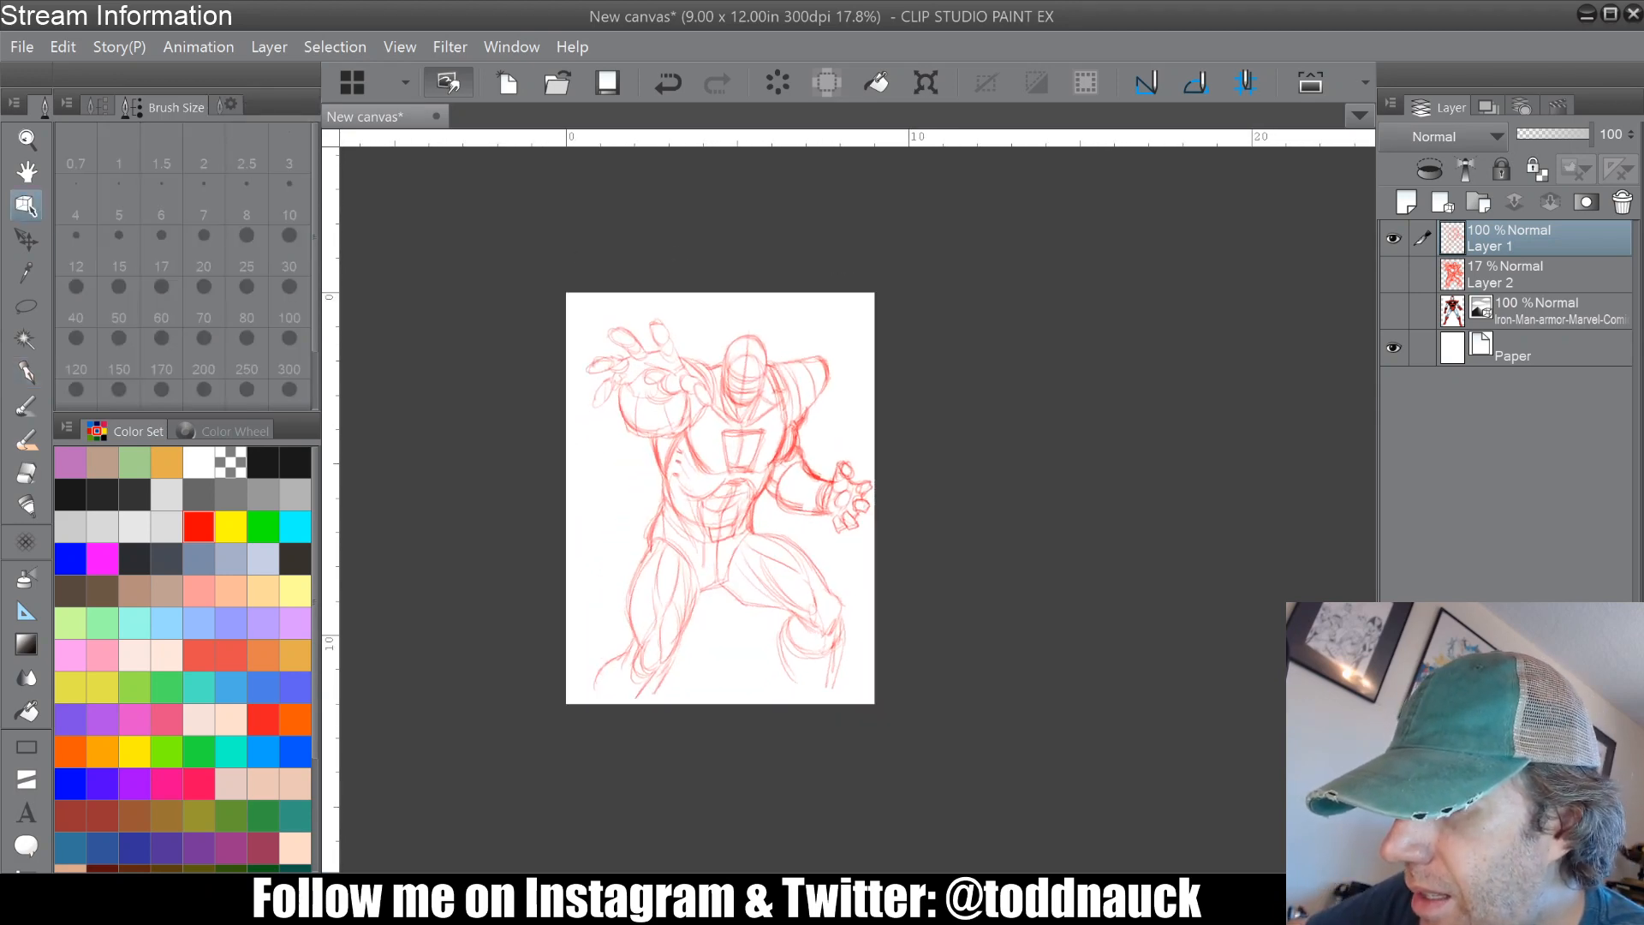
scroll(775, 491, "up", 4)
scroll(771, 331, "down", 1)
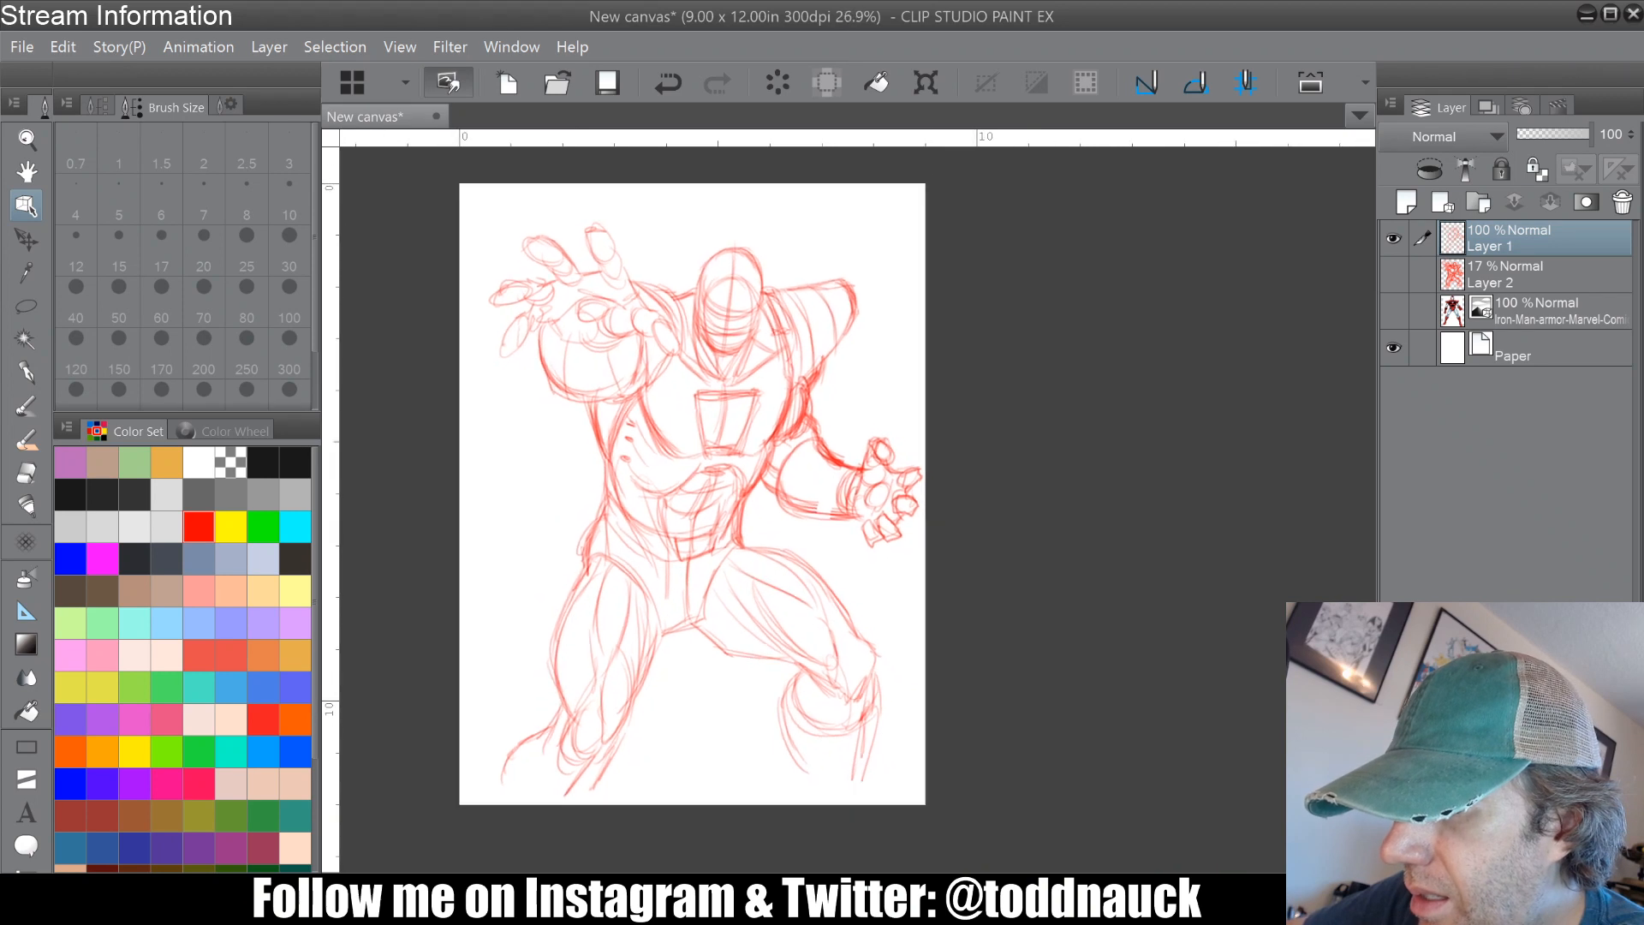
key("Left")
key("Left")
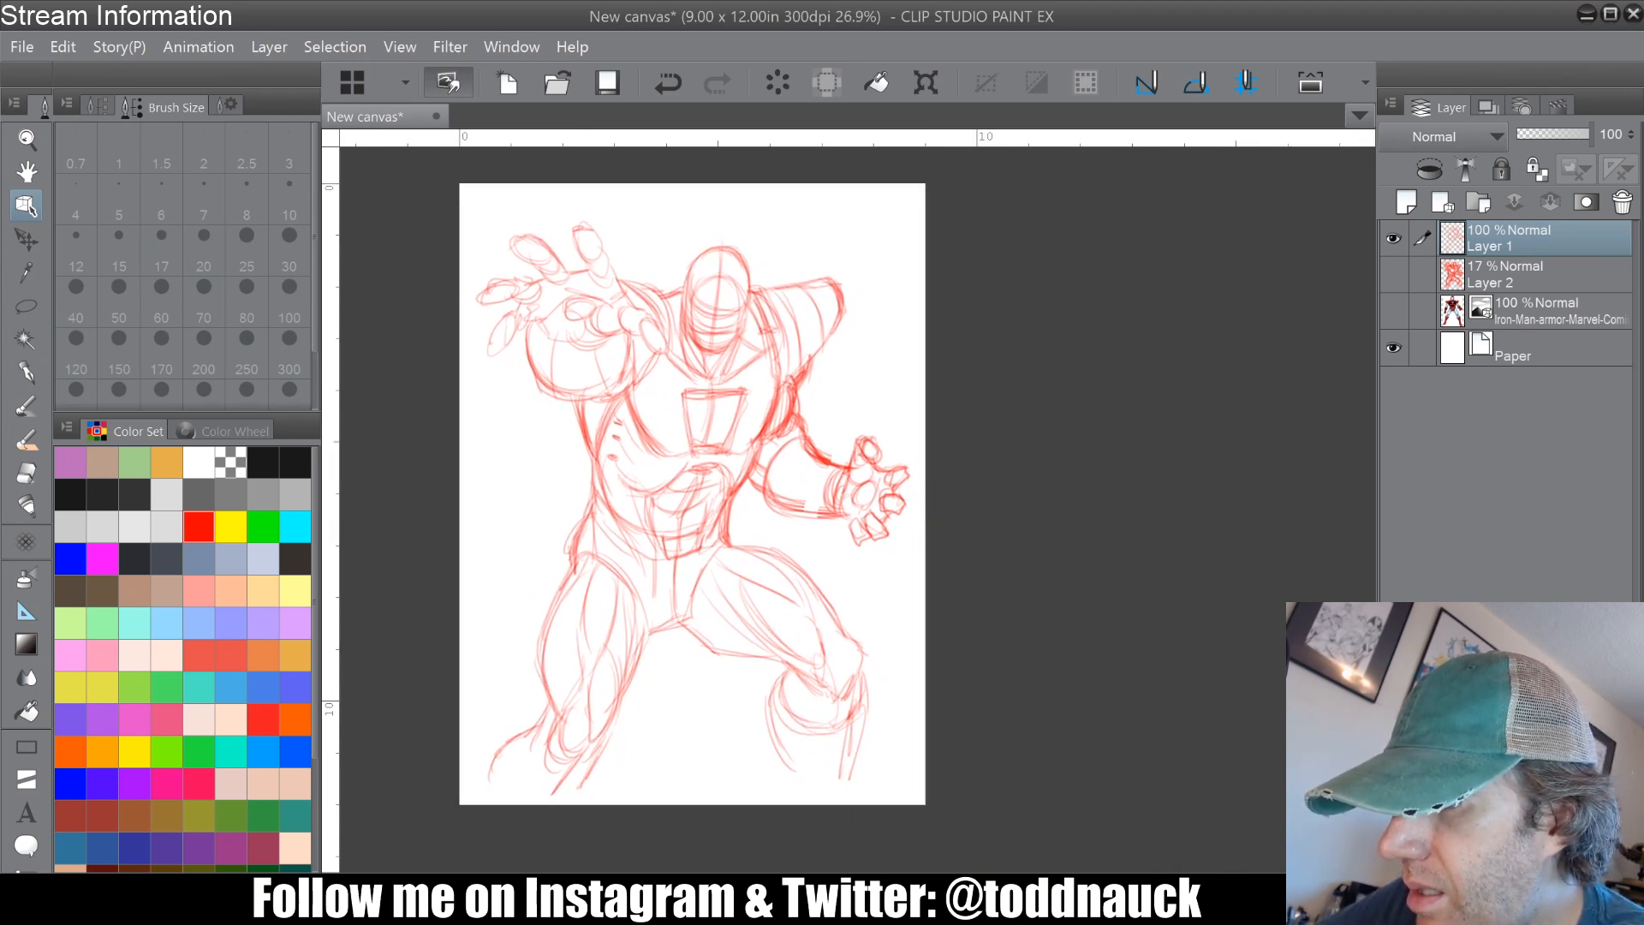
key("Up")
key("Up")
key("Up")
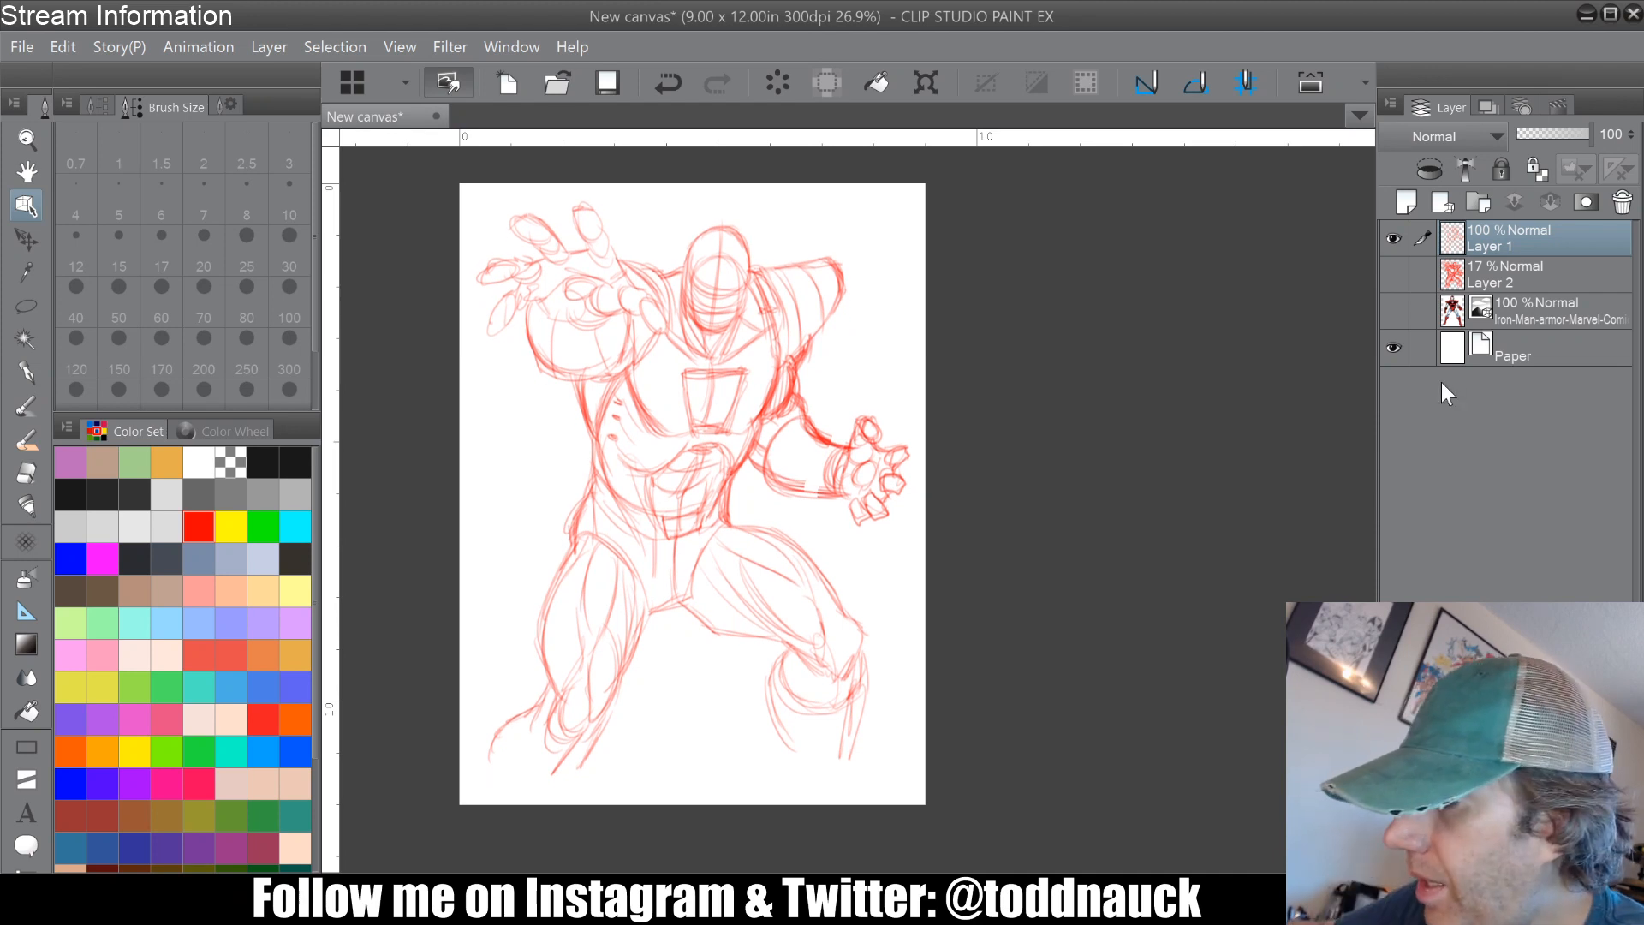
Step: Show the Iron Man armour reference layer and make it active for moving
scroll(708, 227, "up", 4)
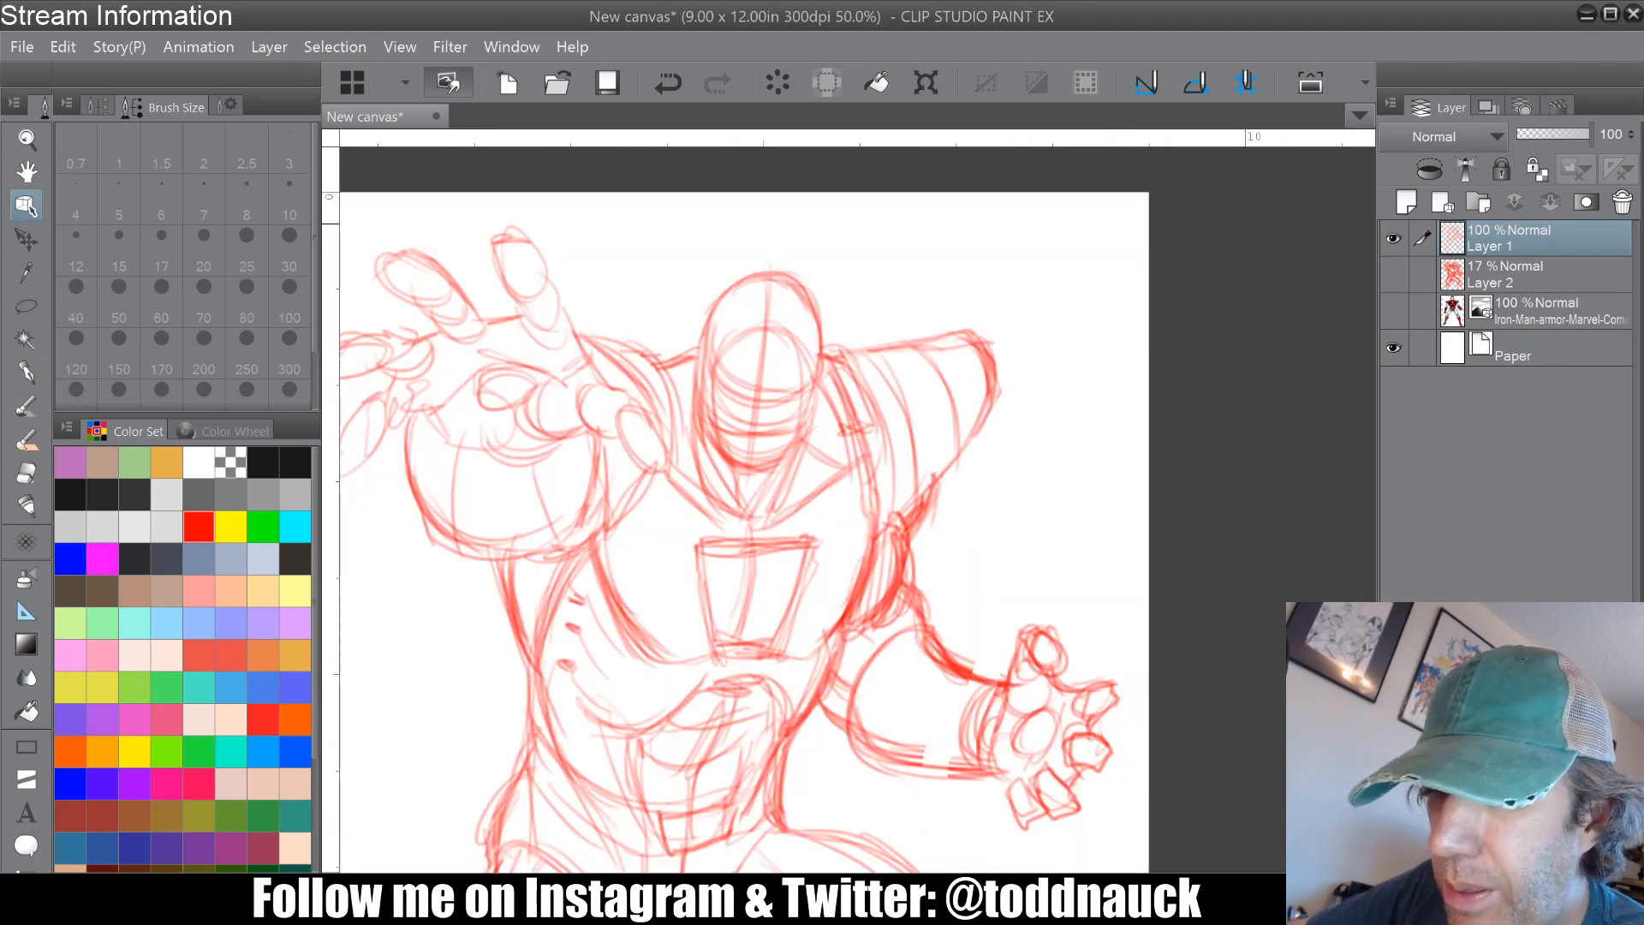
left_click(28, 375)
left_click(1393, 311)
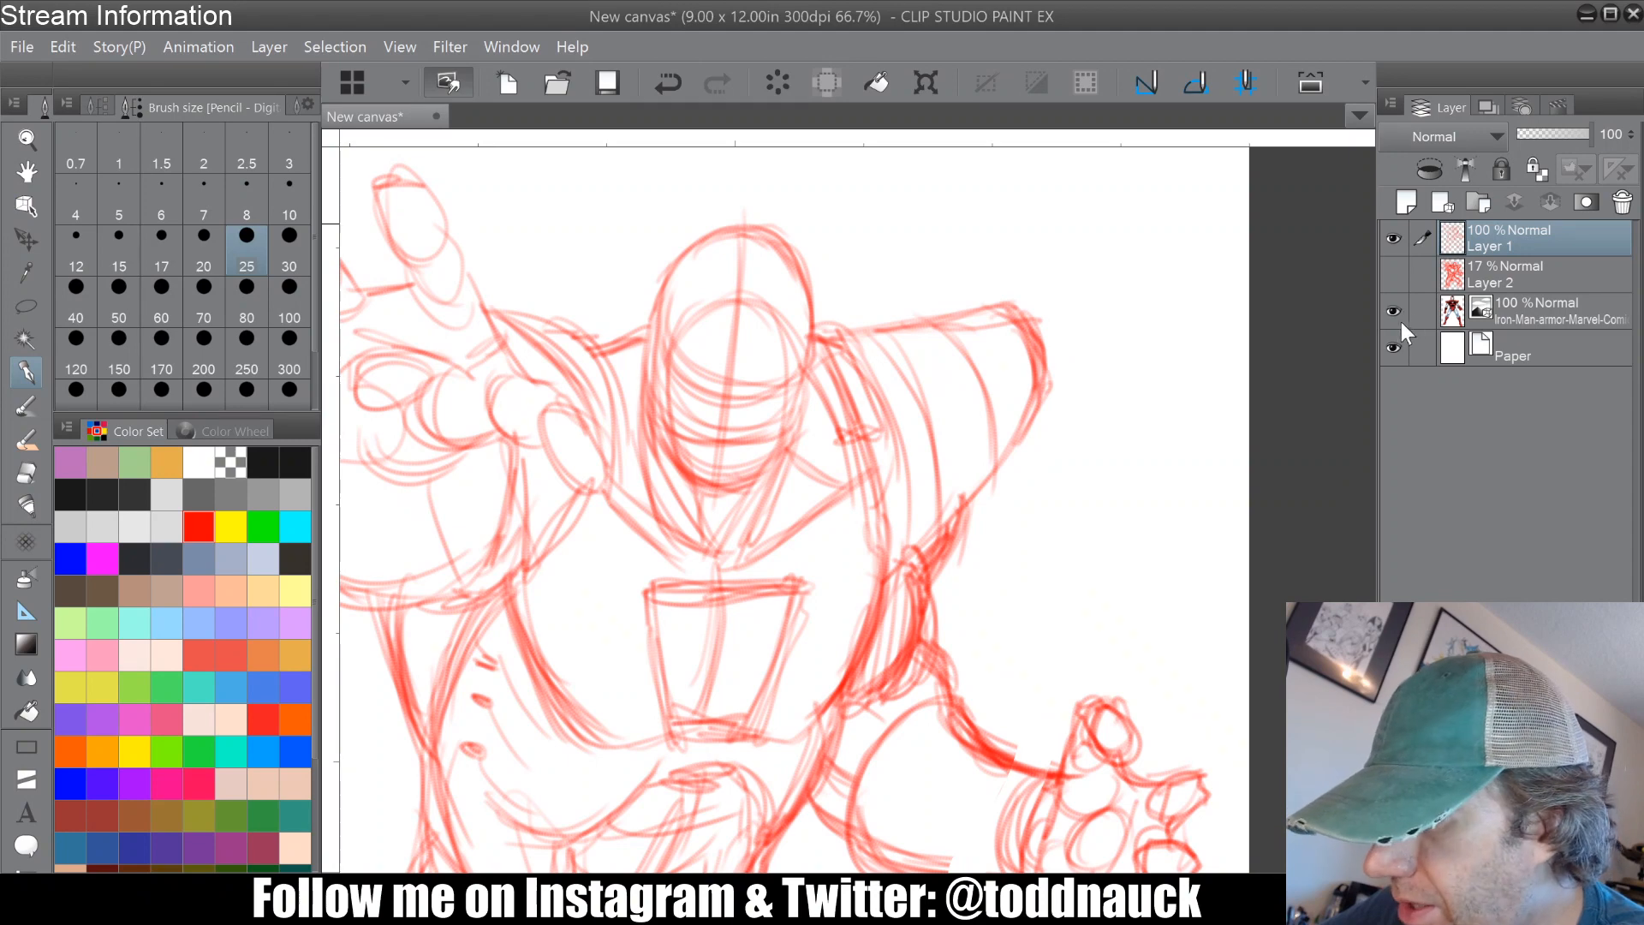
left_click(1542, 311)
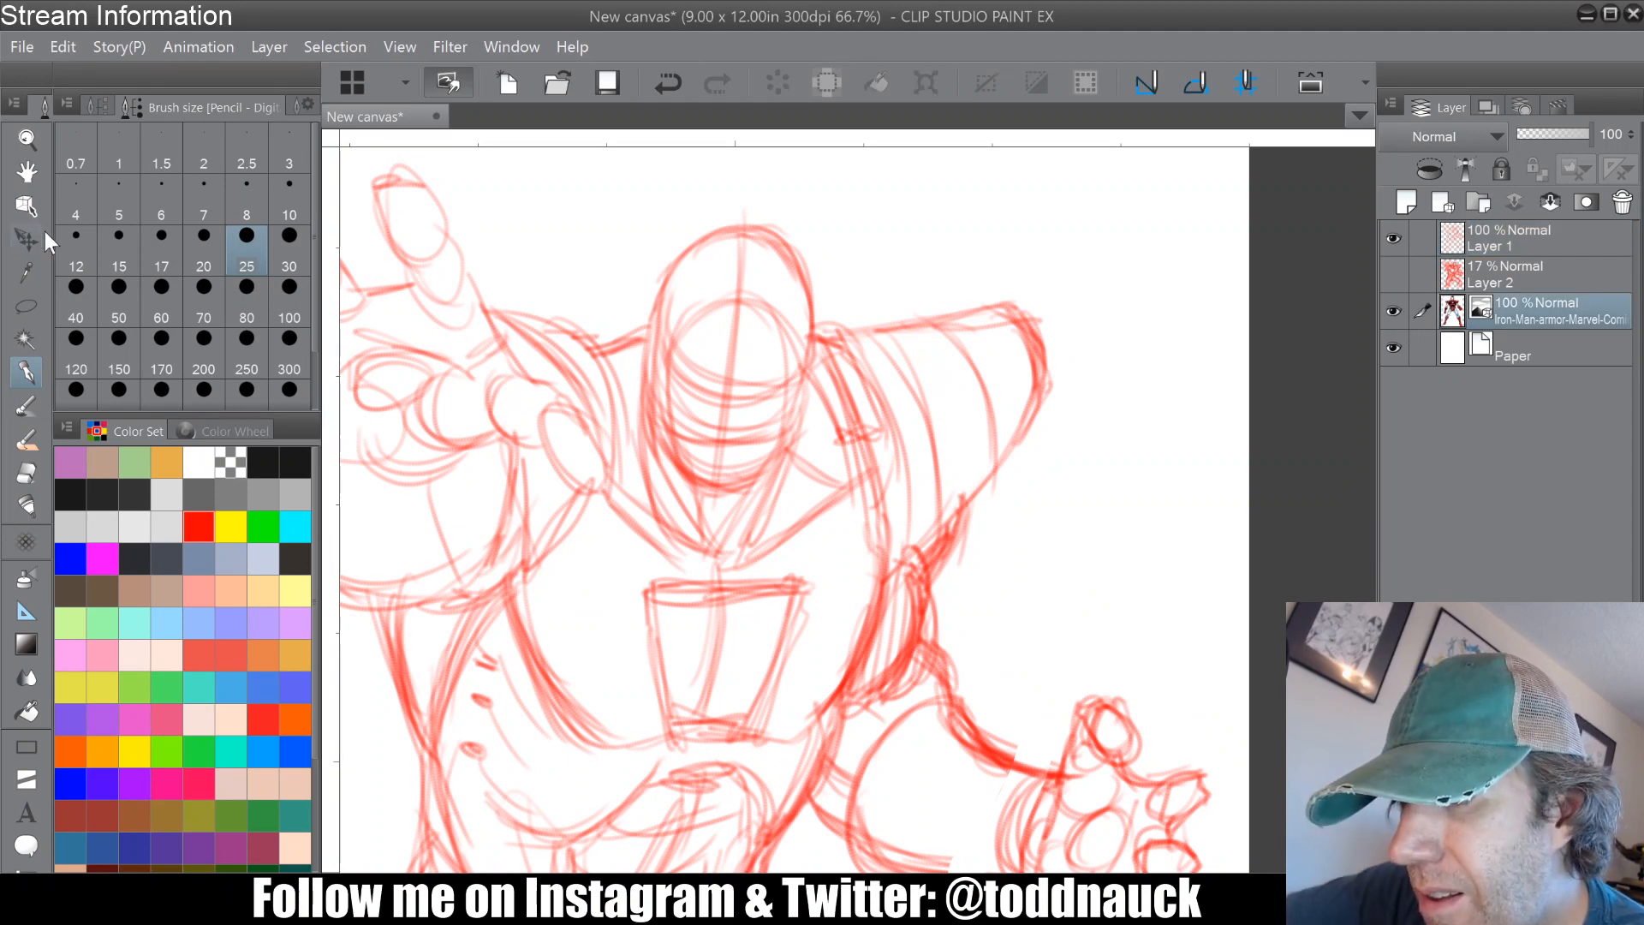
left_click(26, 205)
left_click_drag(711, 676, 889, 391)
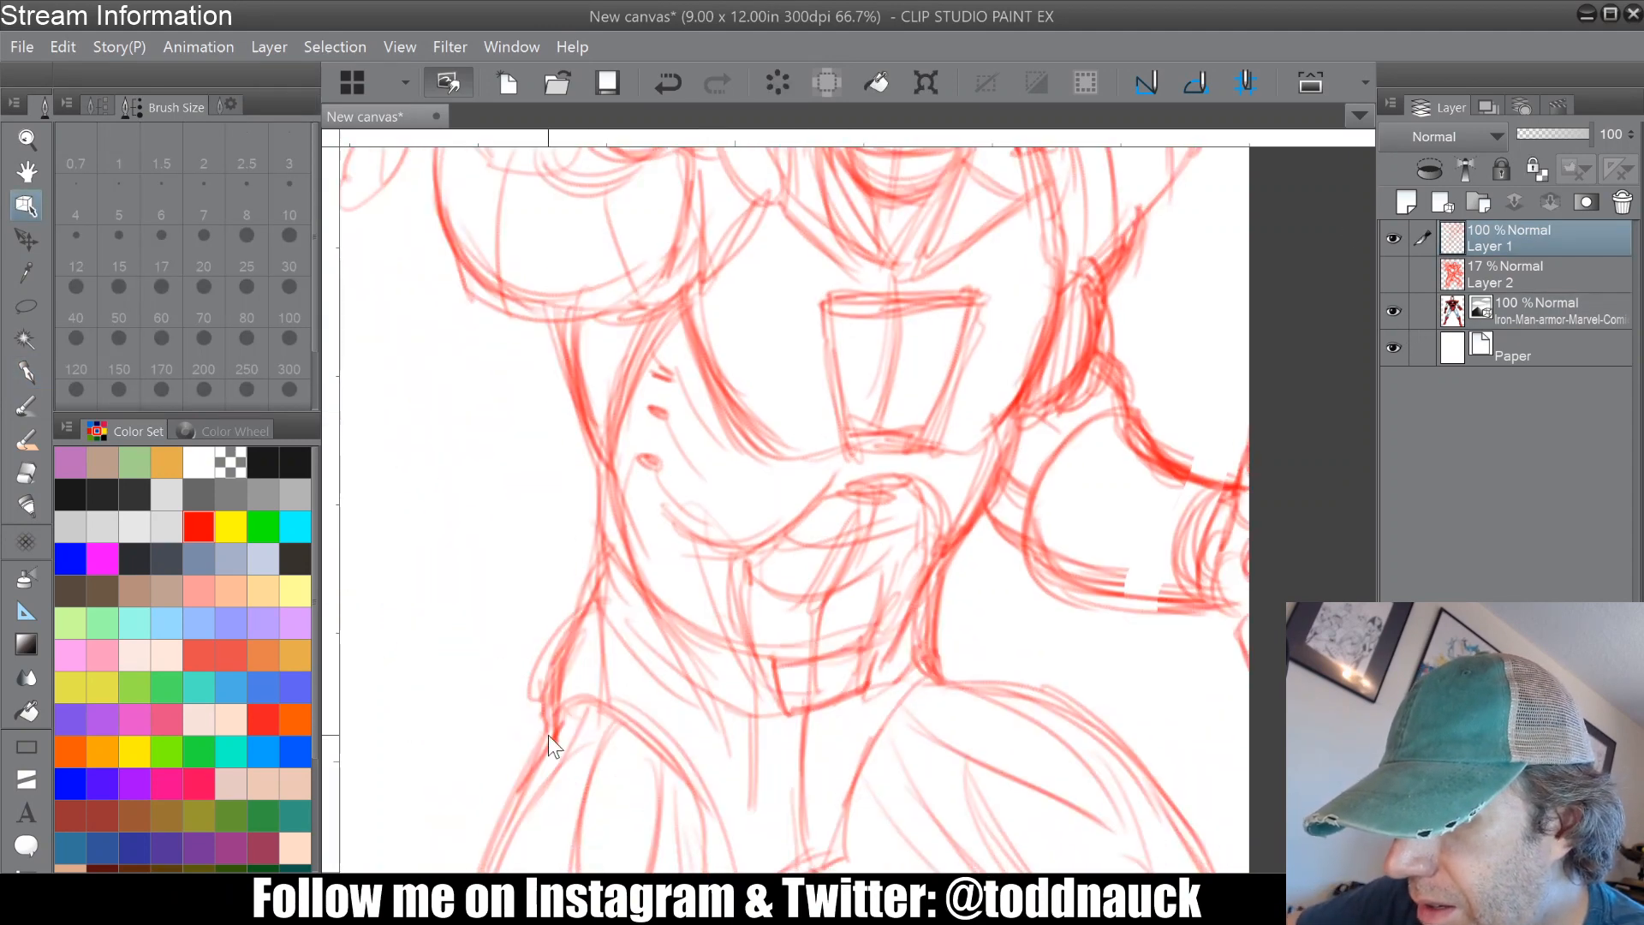
left_click_drag(590, 652, 660, 572)
key("ctrl+minus")
key("ctrl+minus")
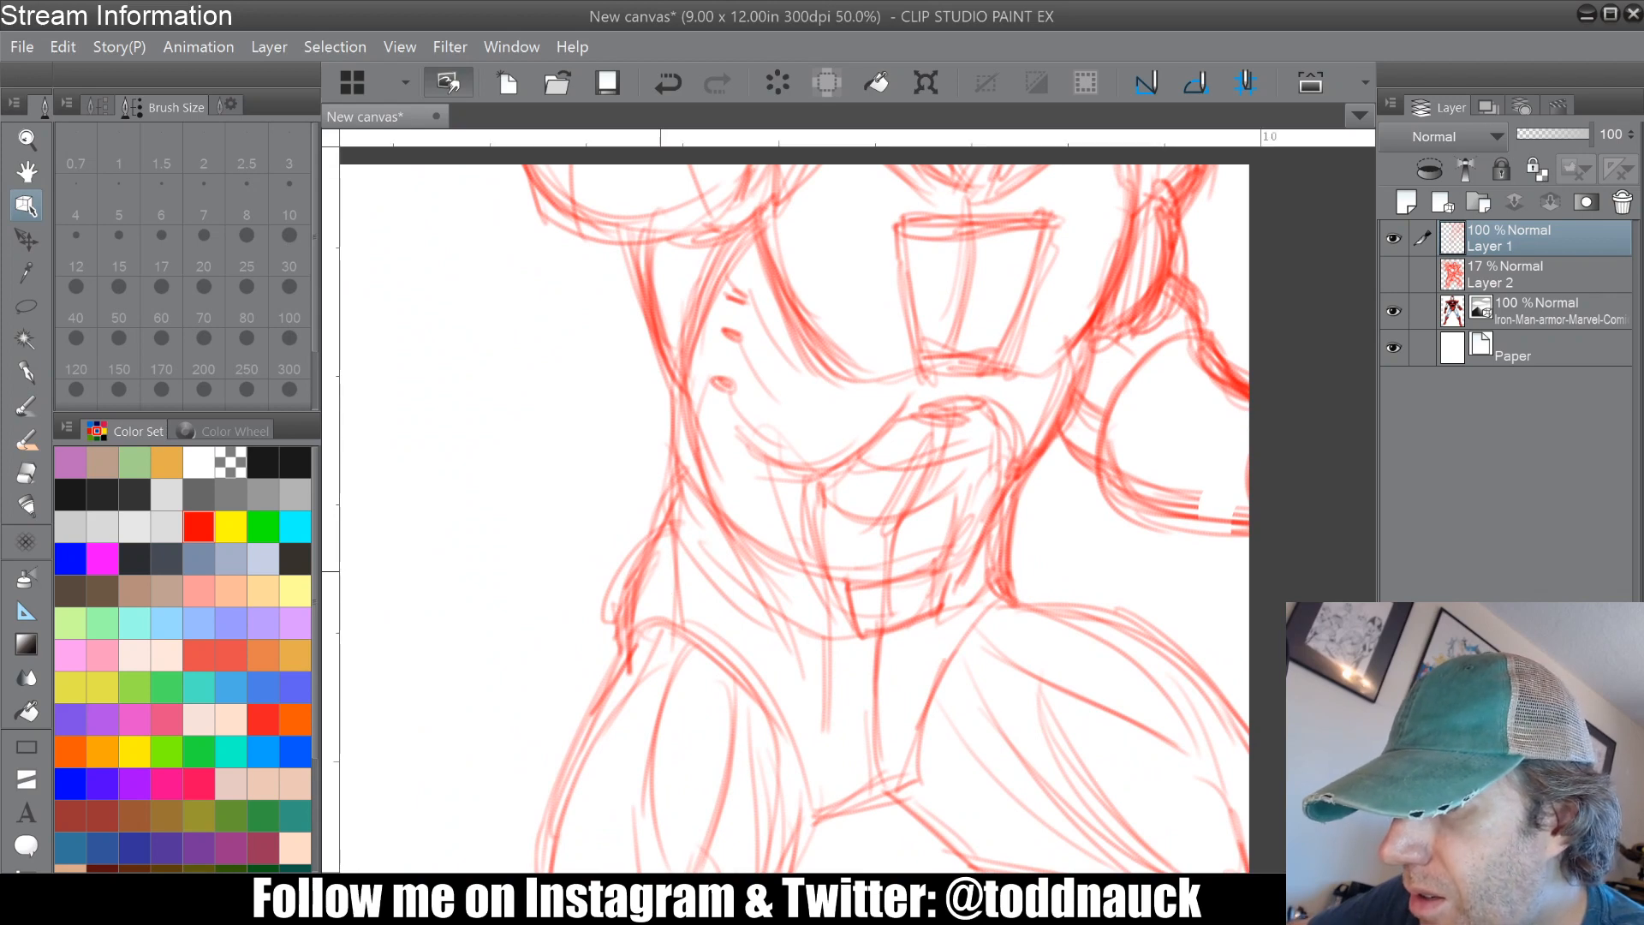
left_click(675, 75)
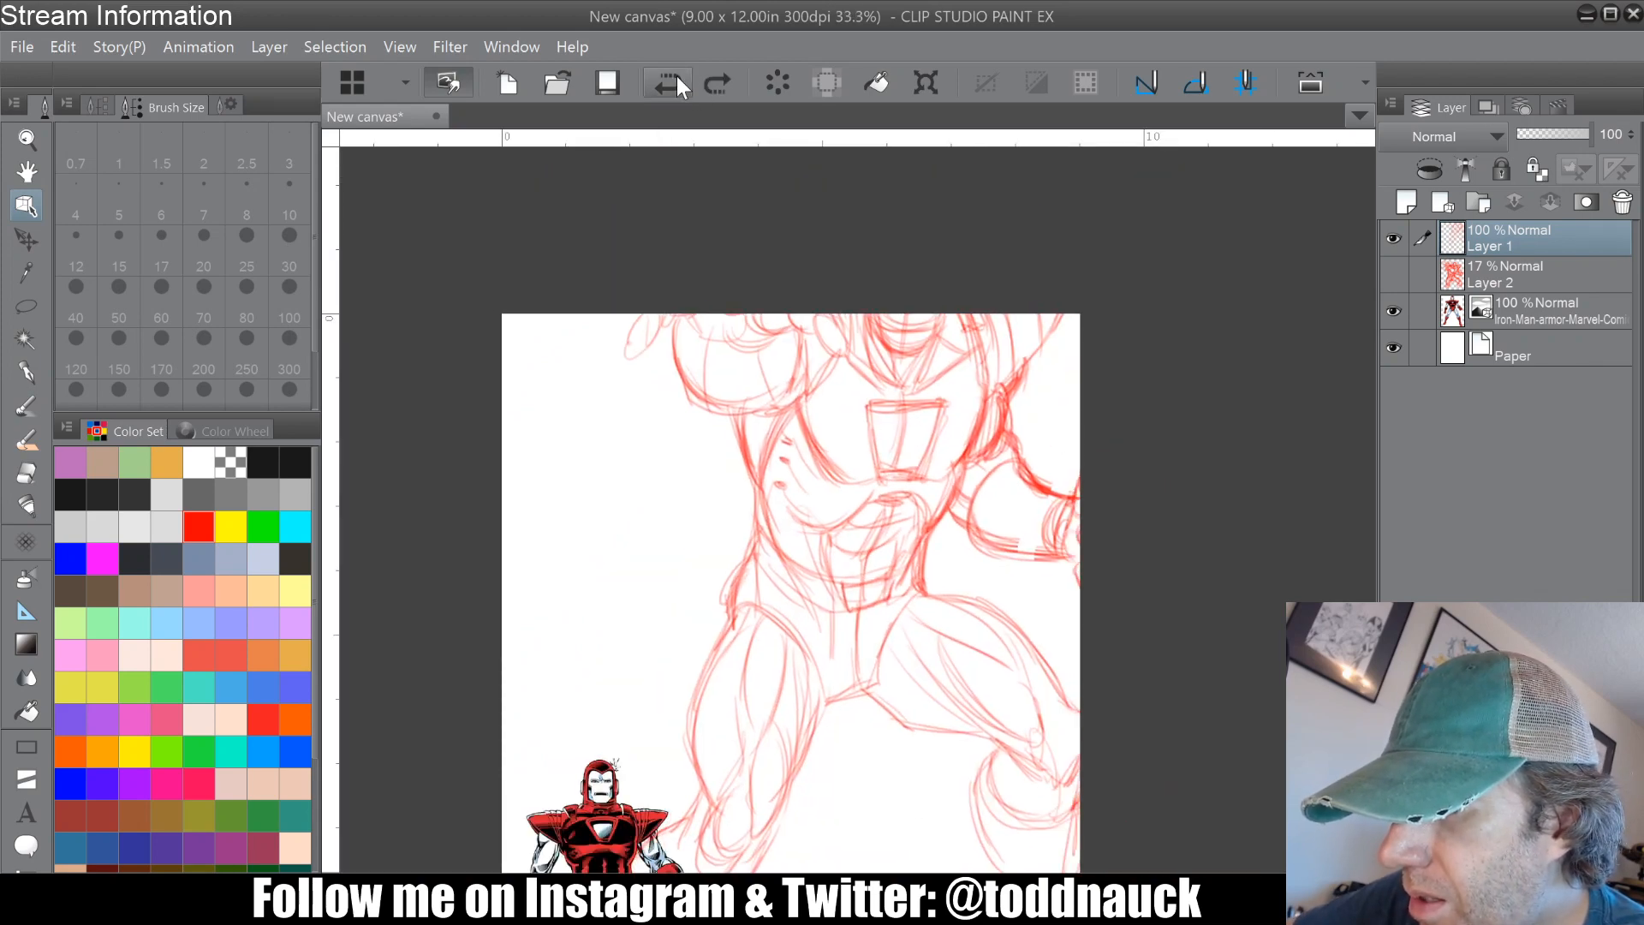
left_click(682, 79)
Step: Move the armour reference image from the page's lower corner up beside the figure's head, over the far arm
left_click(1514, 300)
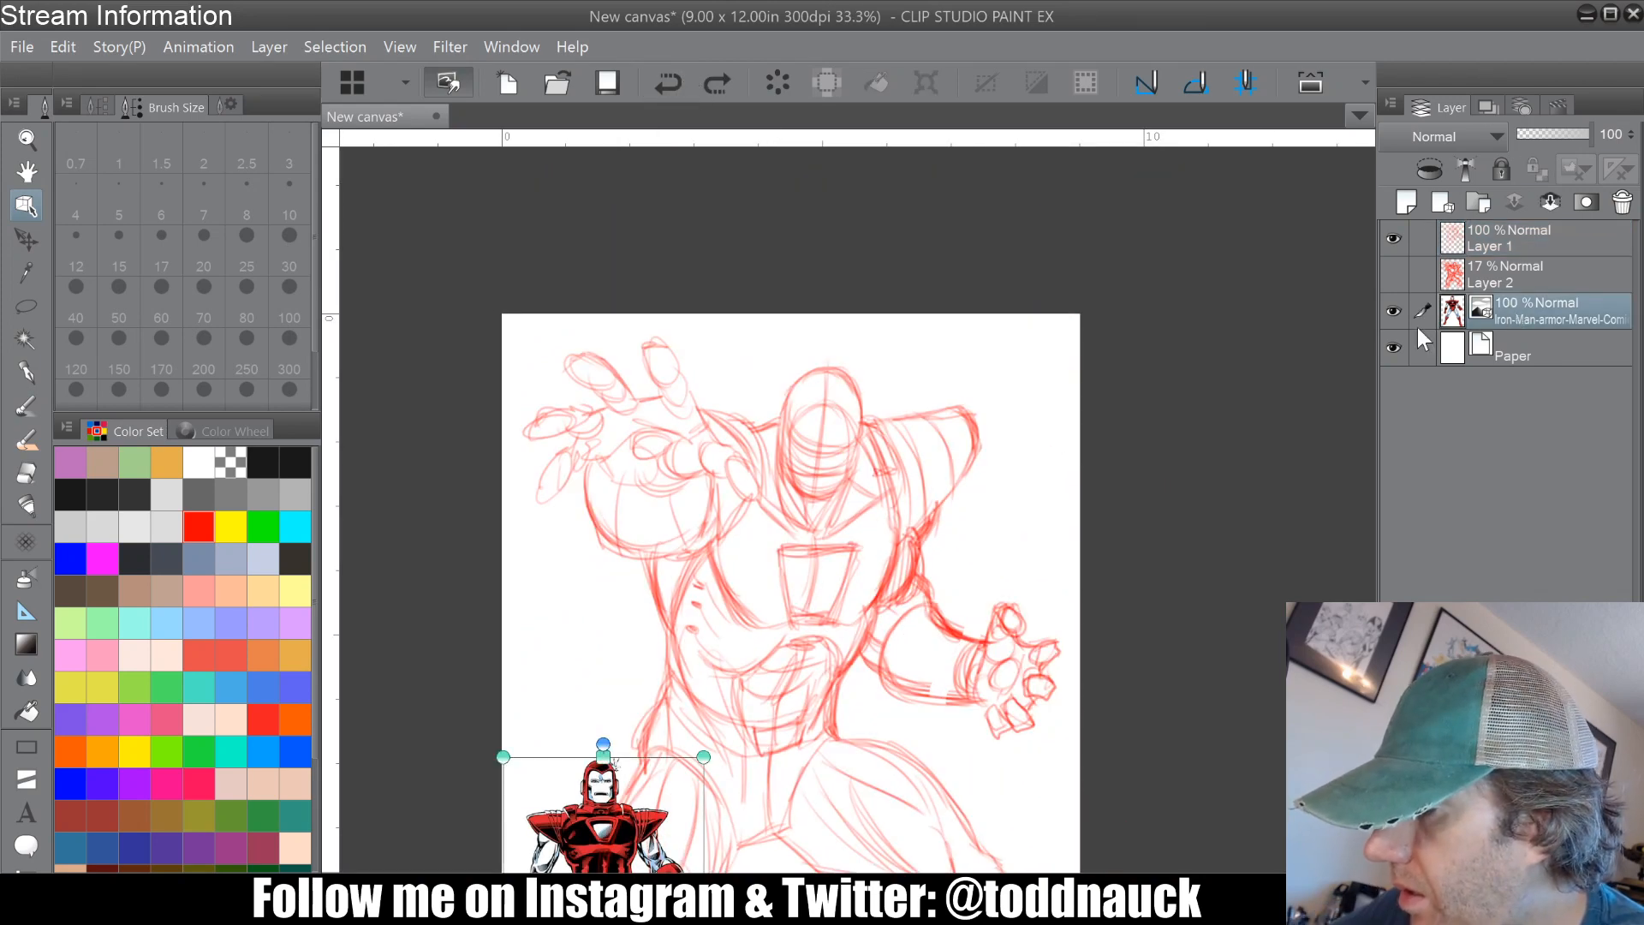
left_click_drag(676, 814, 1044, 451)
left_click_drag(982, 396, 947, 445)
mouse_move(960, 514)
left_mouse_down()
mouse_move(990, 441)
mouse_move(966, 529)
left_mouse_up()
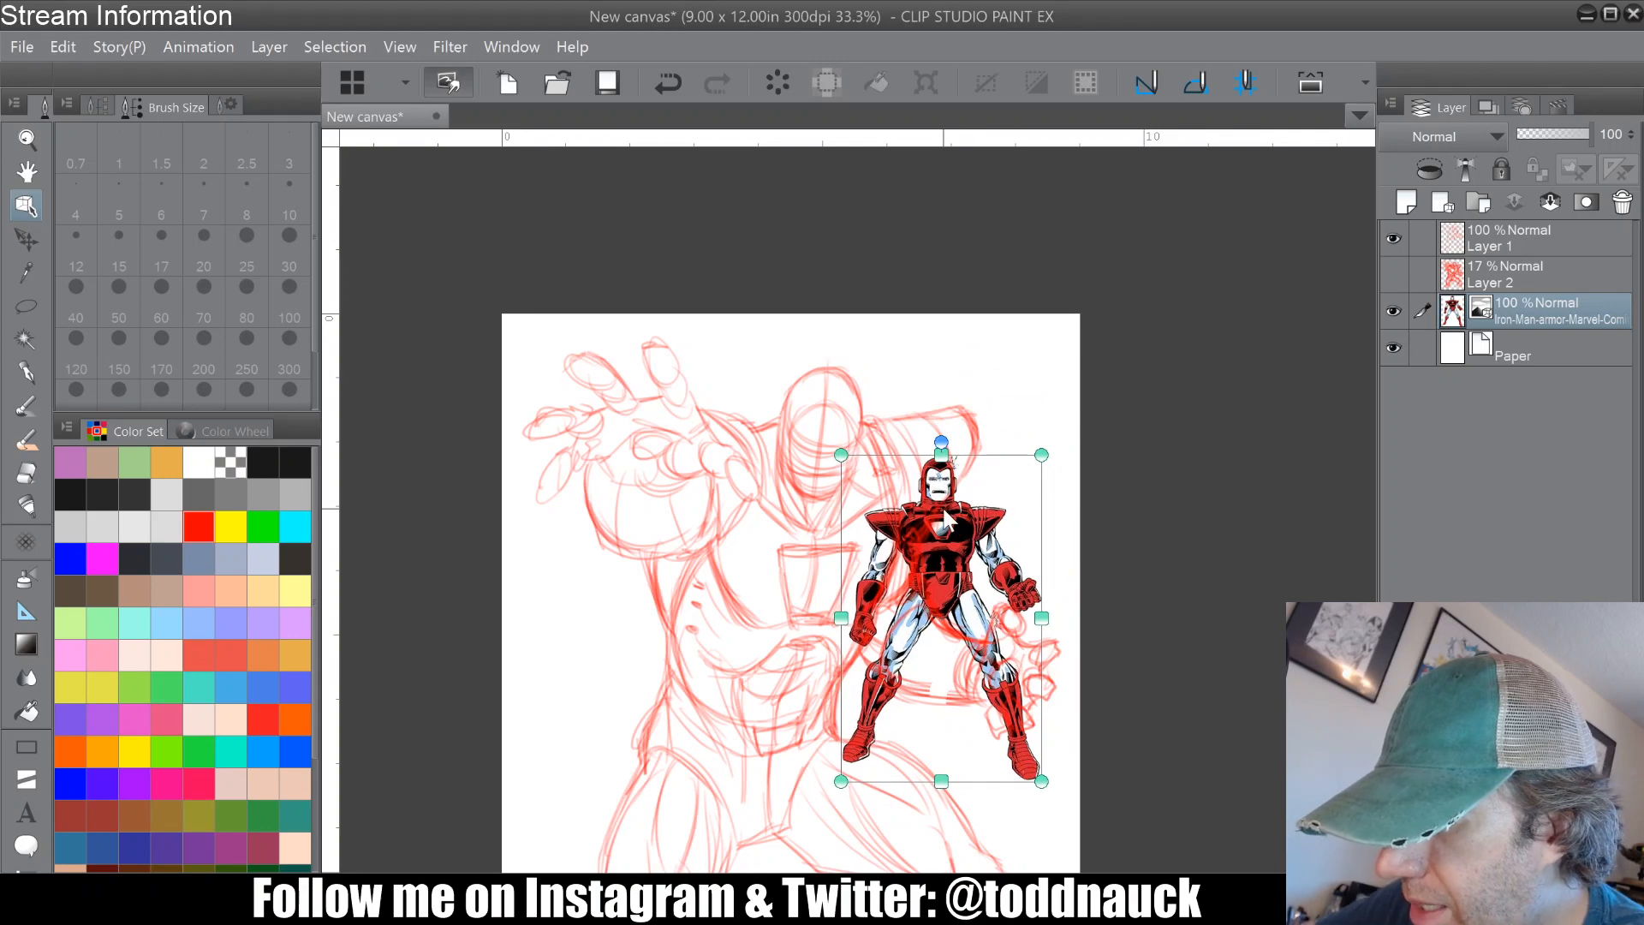
Step: Draw two narrow eye slits on the helmet on Layer 1, following the armour reference
scroll(872, 468, "up", 3)
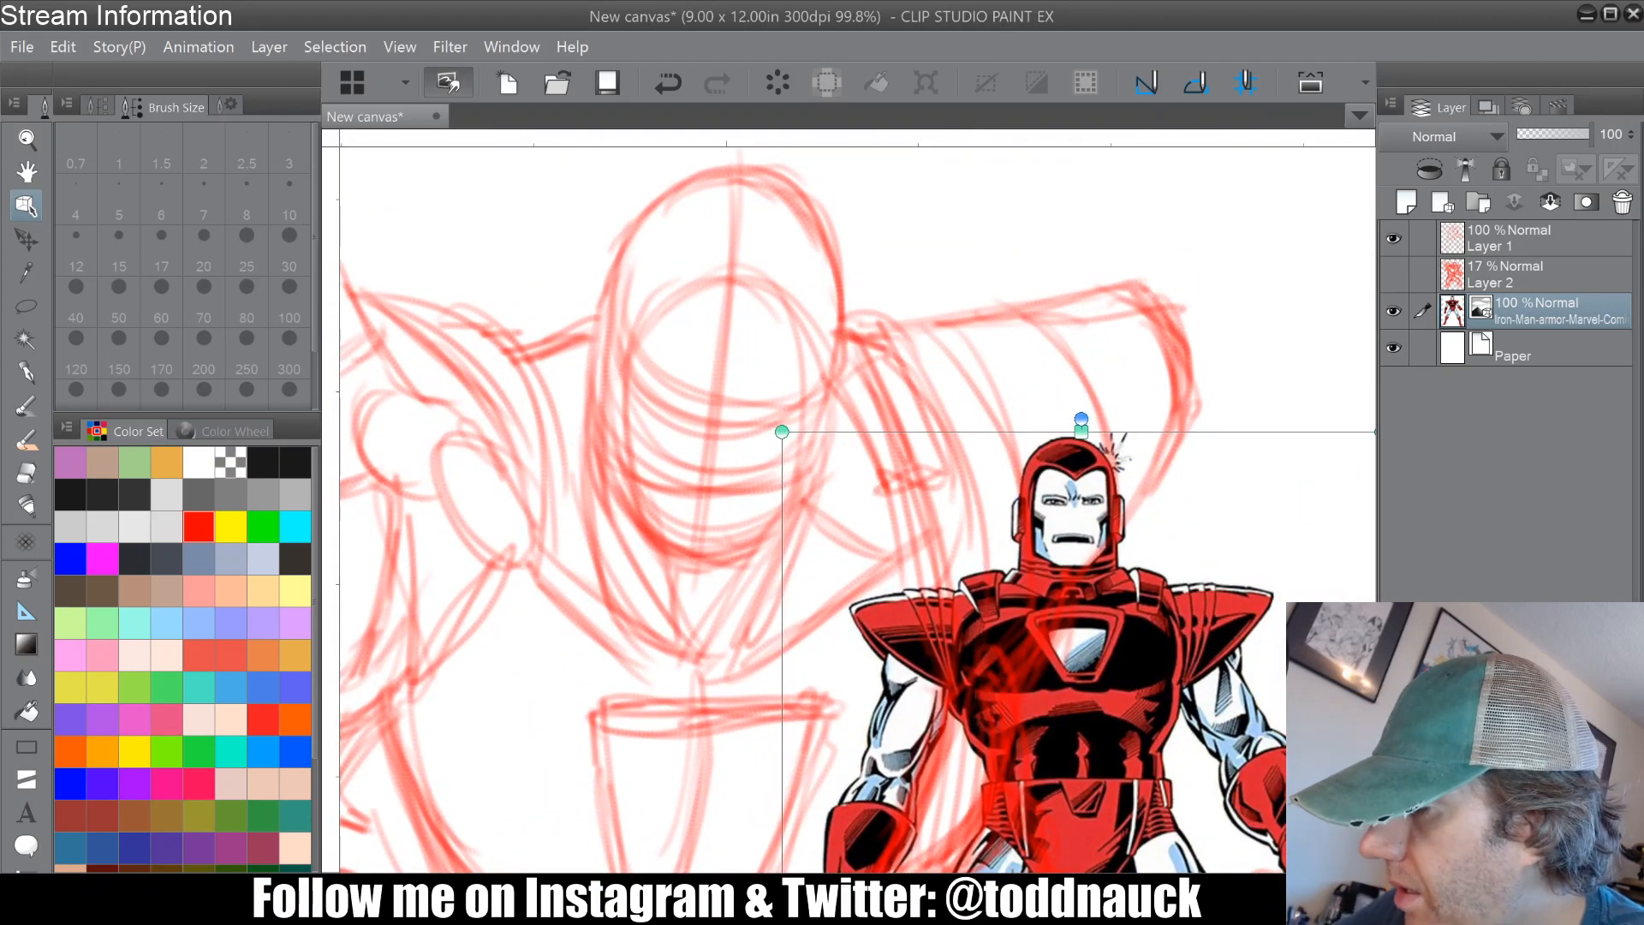
left_click(1495, 244)
left_click(27, 372)
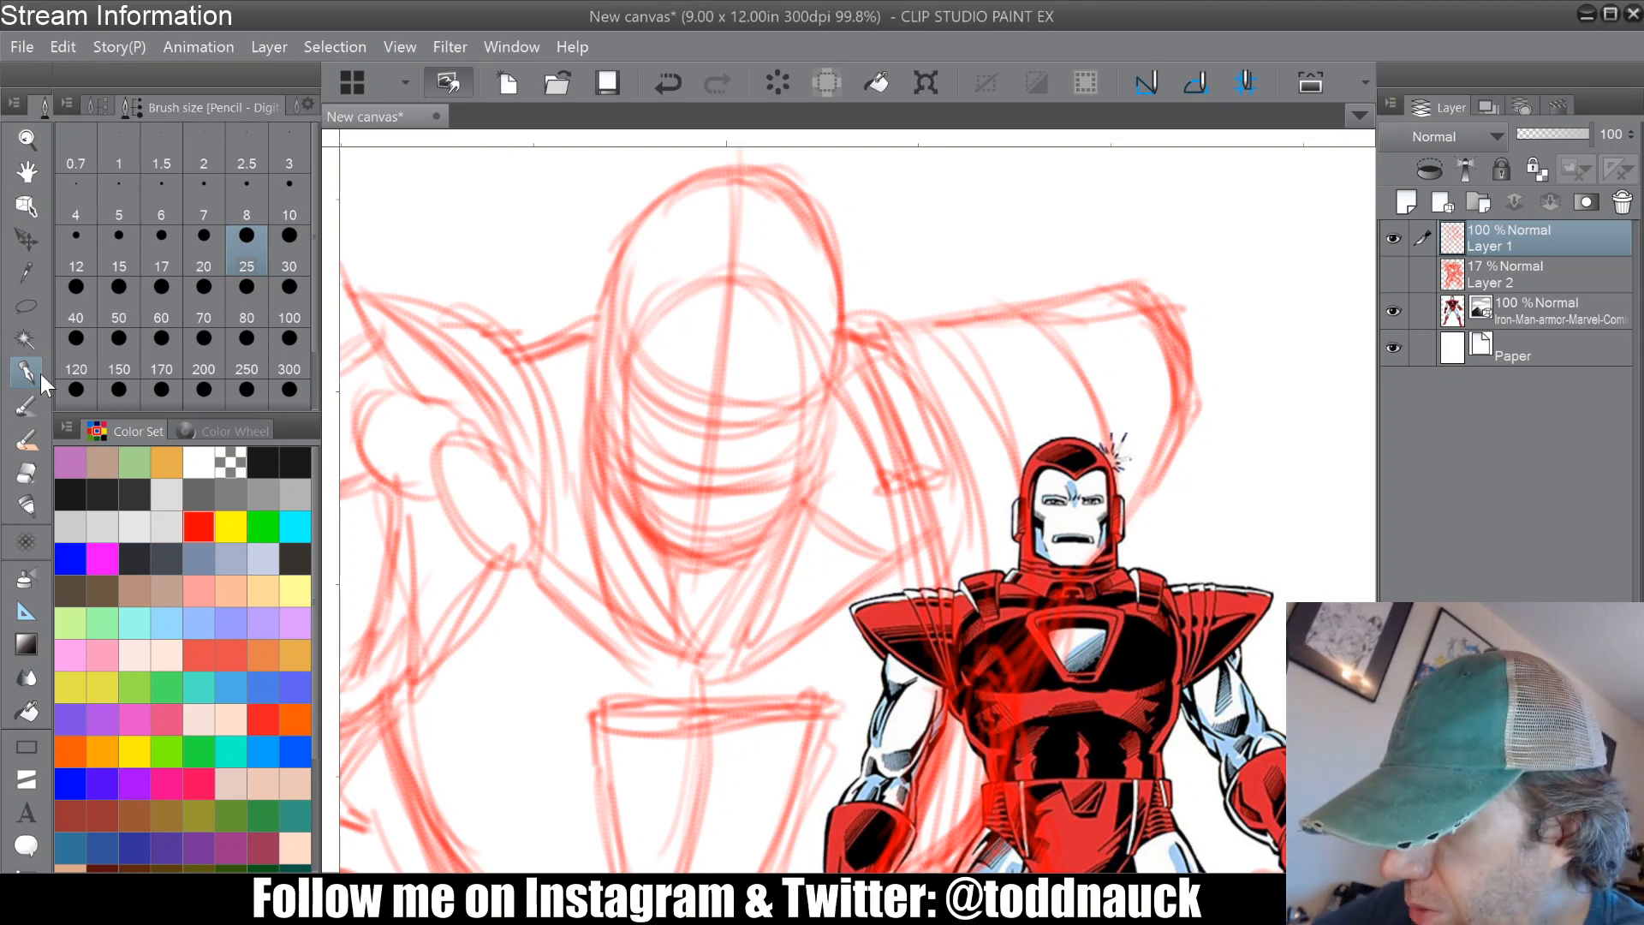
mouse_move(659, 381)
left_mouse_down()
mouse_move(676, 395)
mouse_move(638, 370)
mouse_move(685, 404)
mouse_move(761, 415)
mouse_move(807, 399)
mouse_move(753, 413)
mouse_move(788, 421)
left_mouse_up()
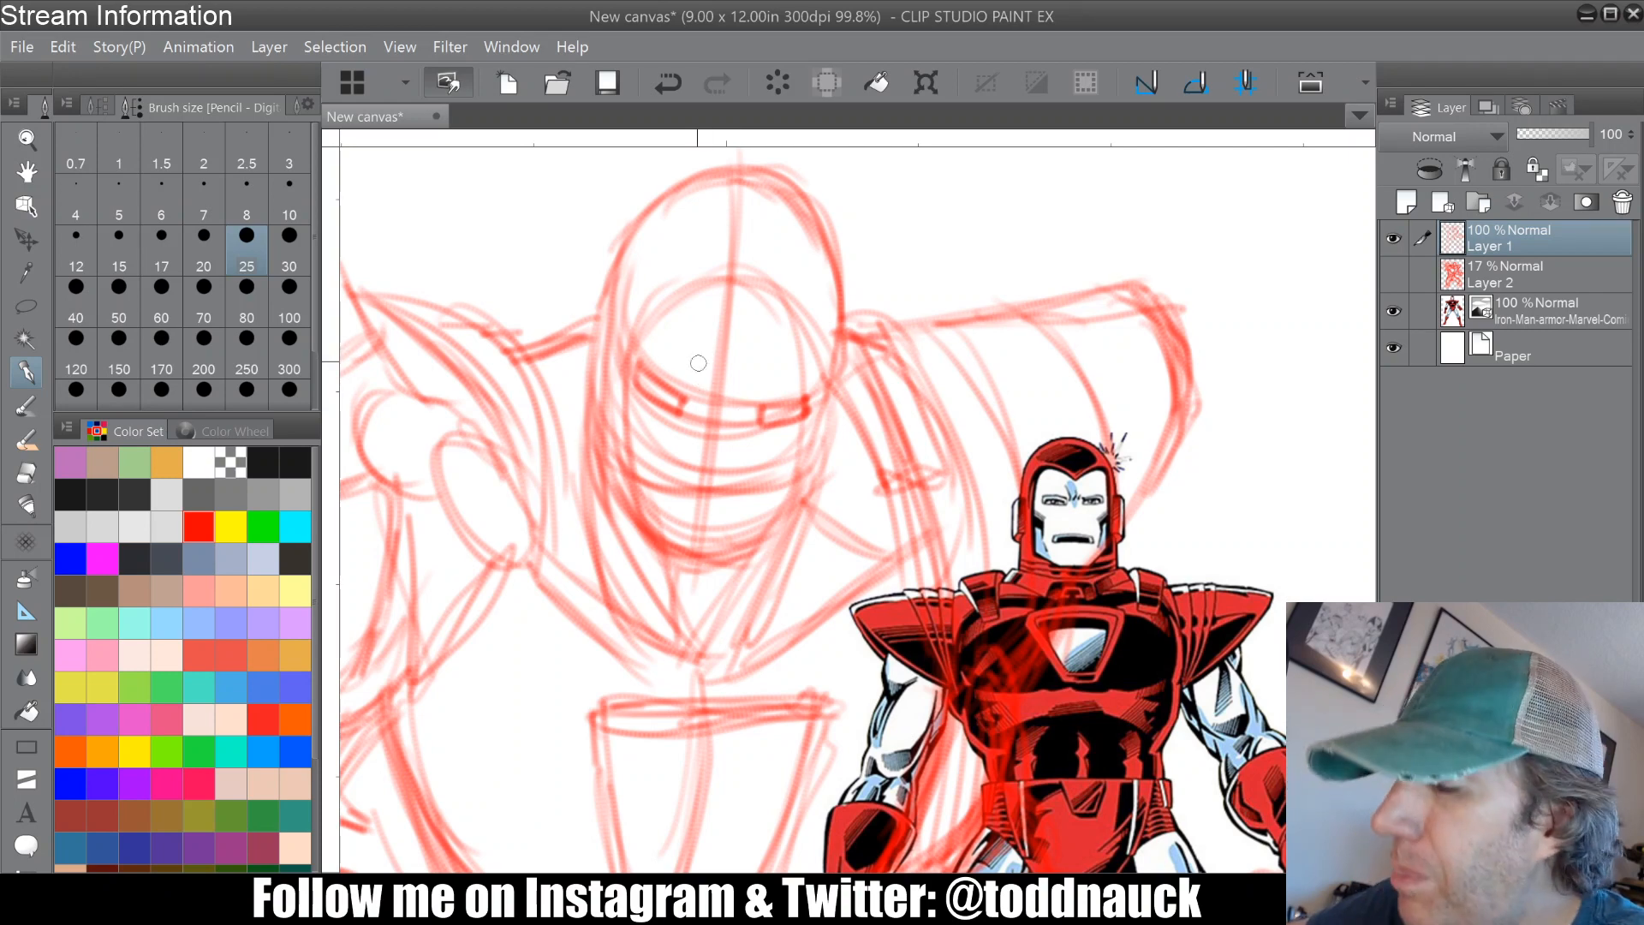
Step: Draw the faceplate's V-shaped brow, a short nose mark and the angular cheek notches
mouse_move(708, 366)
left_mouse_down()
mouse_move(700, 387)
mouse_move(649, 286)
left_mouse_up()
mouse_move(626, 347)
left_mouse_down()
mouse_move(661, 276)
mouse_move(735, 351)
mouse_move(801, 301)
left_mouse_up()
mouse_move(665, 275)
left_mouse_down()
mouse_move(728, 350)
mouse_move(801, 303)
mouse_move(824, 317)
mouse_move(813, 437)
left_mouse_up()
mouse_move(676, 270)
left_mouse_down()
mouse_move(651, 281)
mouse_move(608, 428)
mouse_move(610, 463)
mouse_move(625, 435)
mouse_move(634, 518)
left_mouse_up()
left_click_drag(804, 448, 764, 529)
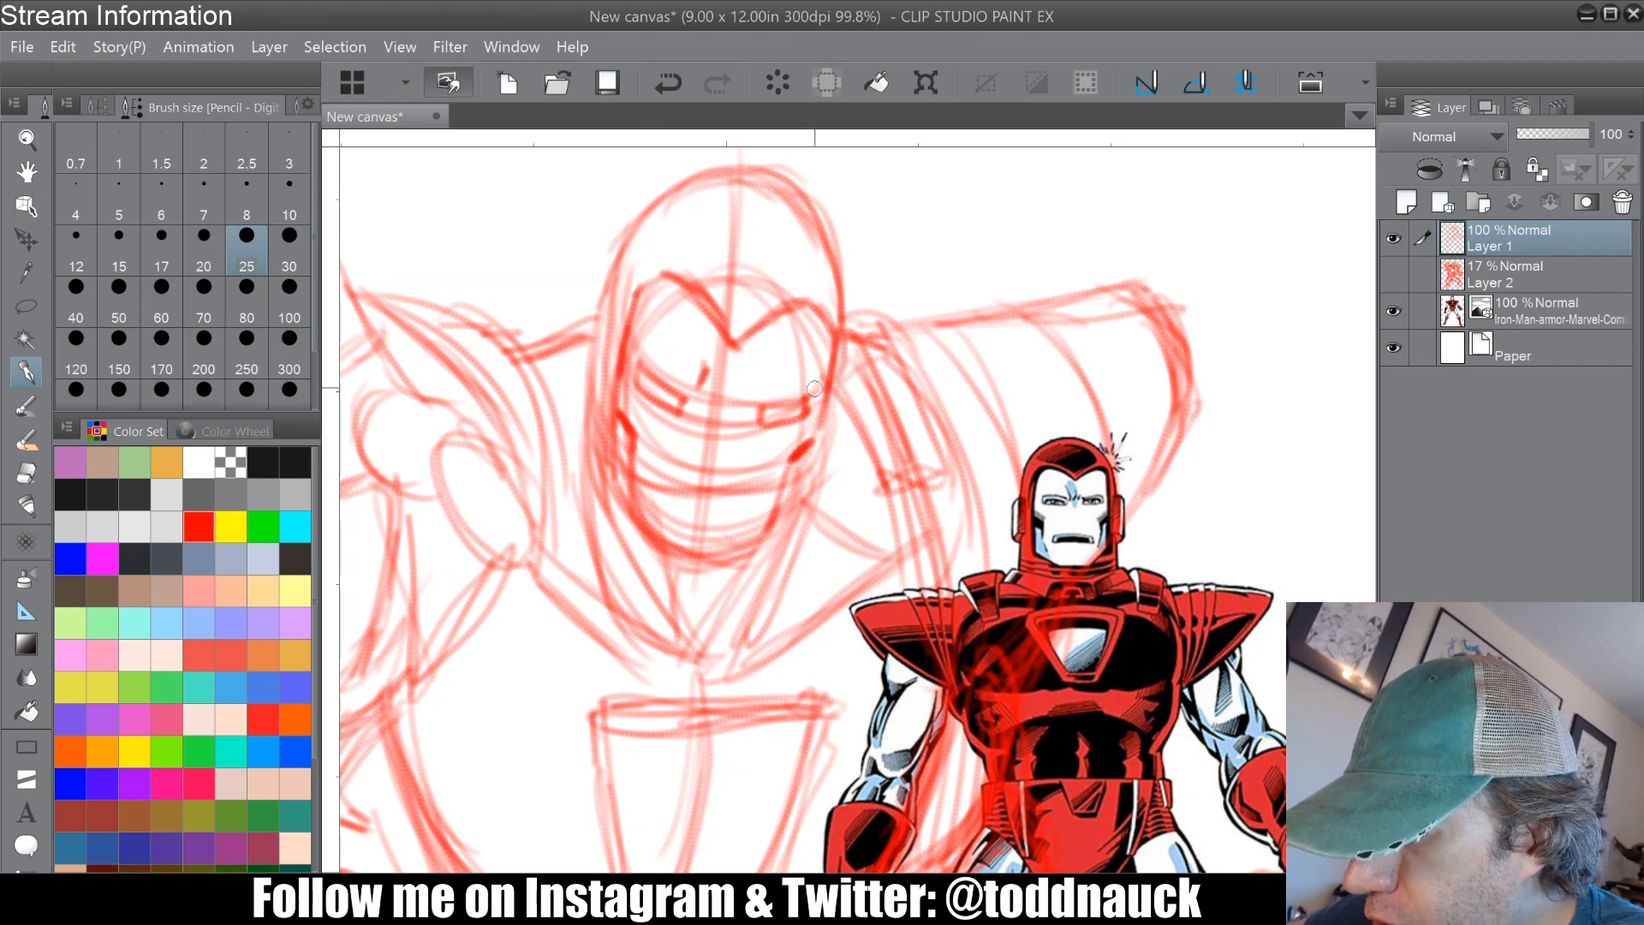
Step: Strengthen the brow point, outline the helmet's sides and jaw, and draw the mouth's upper line
mouse_move(752, 314)
left_mouse_down()
mouse_move(817, 300)
mouse_move(837, 332)
mouse_move(730, 367)
left_mouse_up()
left_click_drag(666, 276, 623, 313)
mouse_move(625, 229)
left_mouse_down()
mouse_move(575, 467)
mouse_move(599, 548)
mouse_move(677, 595)
mouse_move(766, 581)
mouse_move(814, 538)
mouse_move(848, 326)
left_mouse_up()
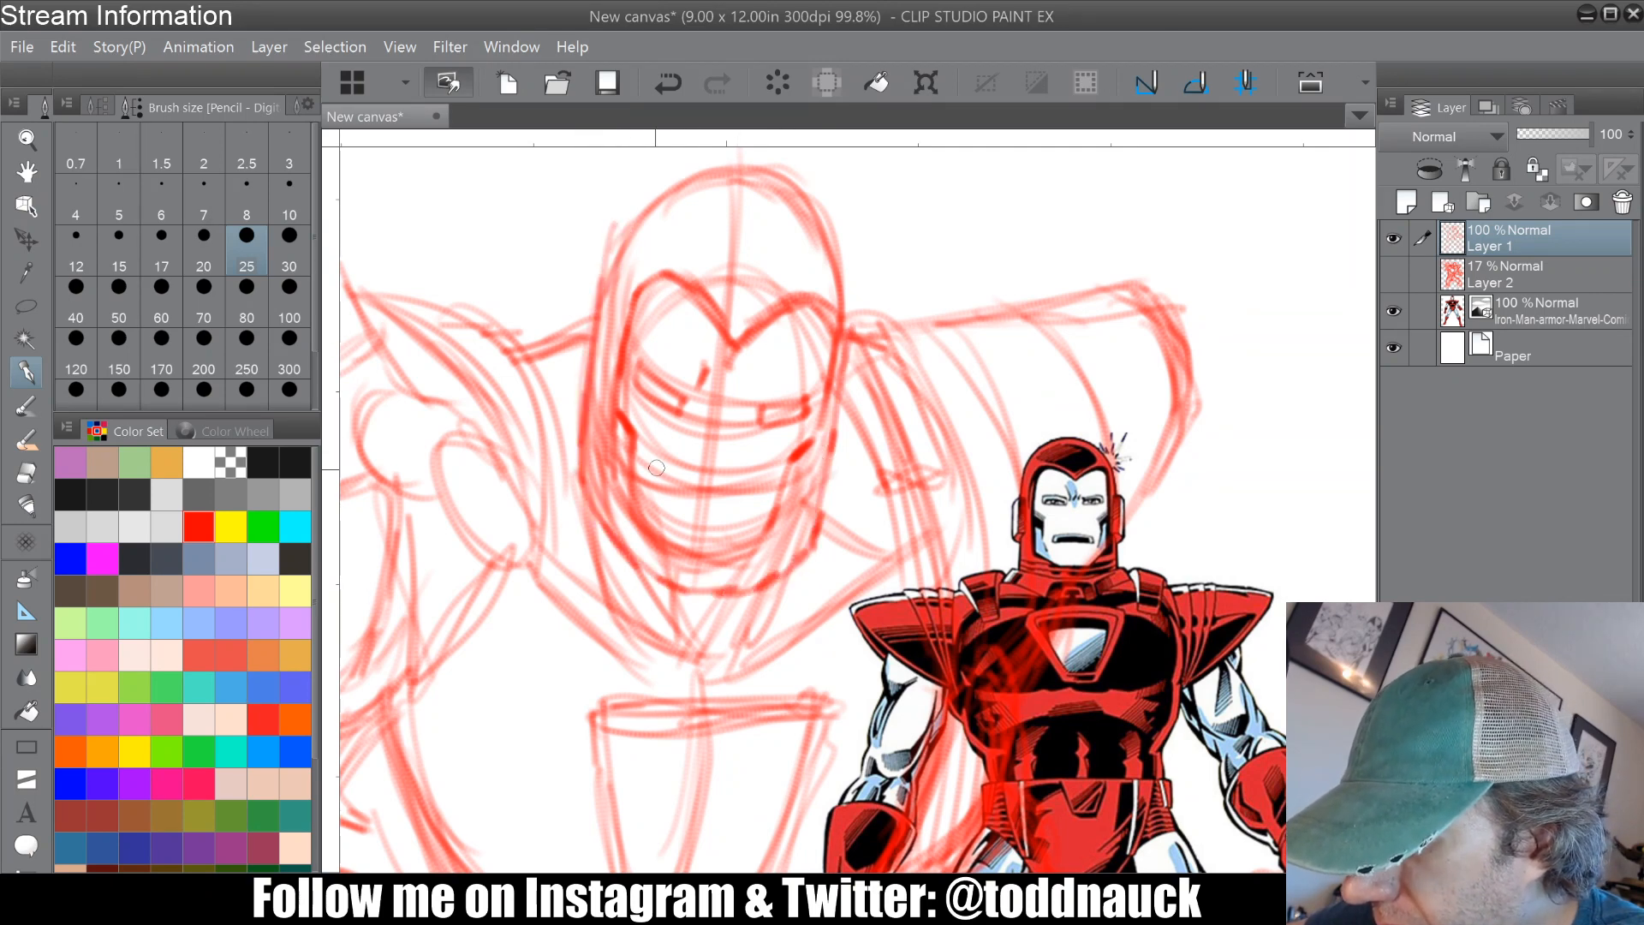
left_click_drag(661, 477, 719, 483)
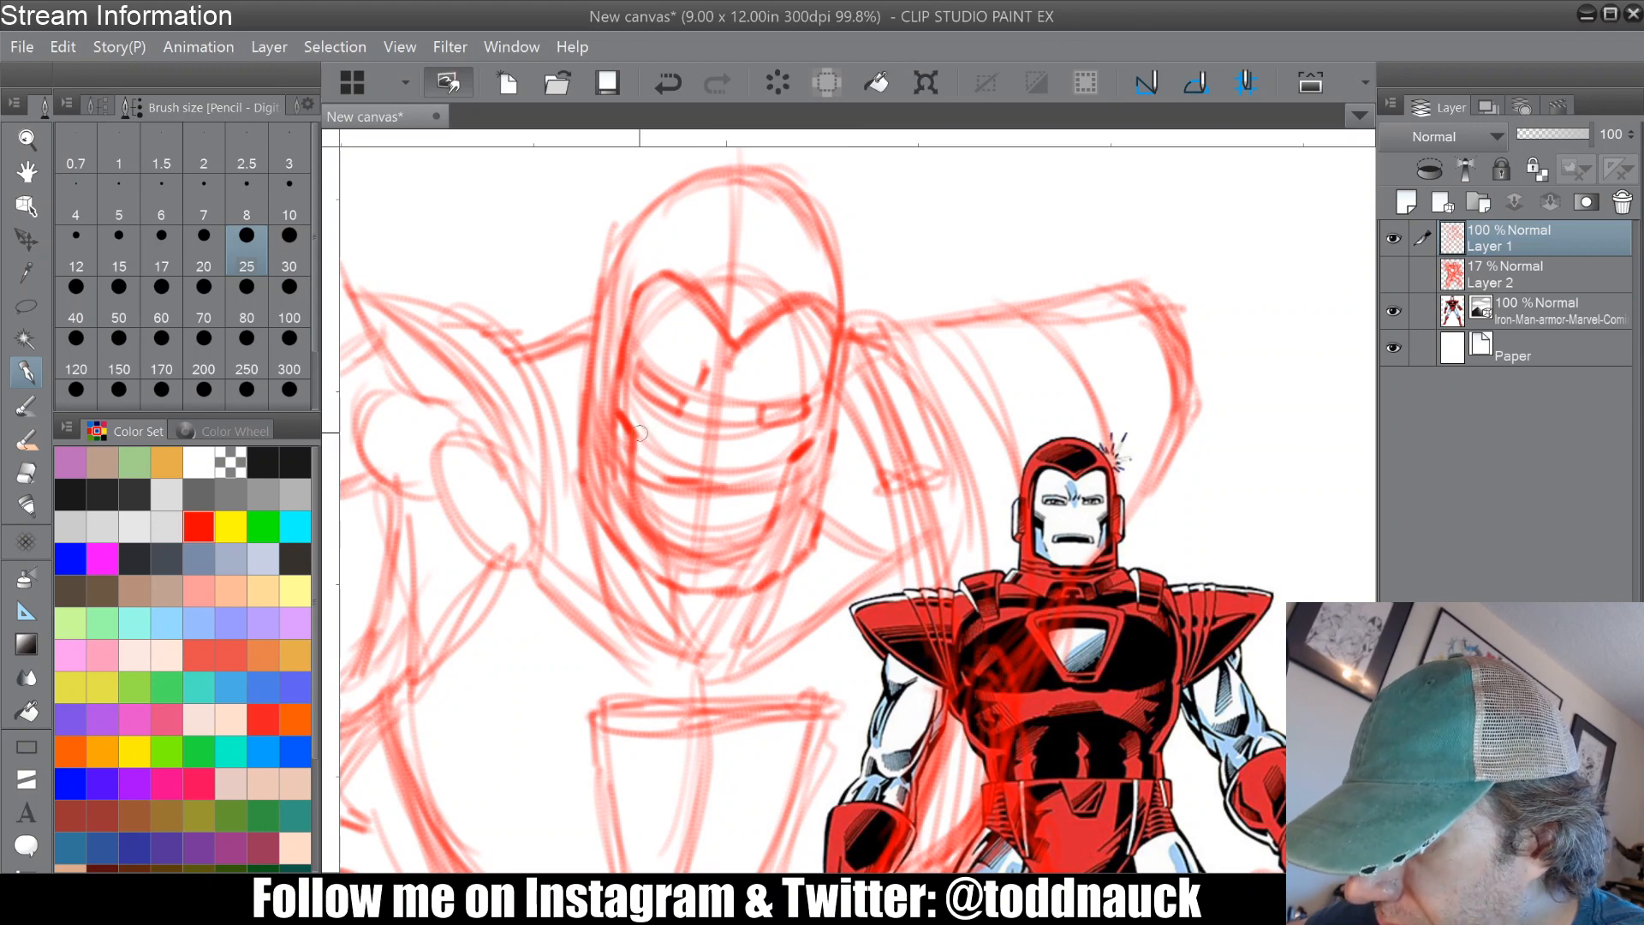
Step: Darken the faceplate's near edge and add the ear pieces on both sides of the helmet
mouse_move(615, 415)
left_mouse_down()
mouse_move(608, 477)
mouse_move(650, 538)
left_mouse_up()
mouse_move(665, 274)
left_mouse_down()
mouse_move(722, 313)
mouse_move(616, 403)
left_mouse_up()
mouse_move(588, 307)
left_mouse_down()
mouse_move(566, 389)
mouse_move(588, 395)
left_mouse_up()
left_click_drag(847, 364, 844, 444)
Step: Redraw the helmet's rounded crown and firm up its far side down to the cheek
mouse_move(615, 245)
left_mouse_down()
mouse_move(697, 185)
mouse_move(748, 197)
mouse_move(771, 163)
mouse_move(814, 197)
left_mouse_up()
mouse_move(730, 153)
left_mouse_down()
mouse_move(805, 217)
mouse_move(844, 265)
left_mouse_up()
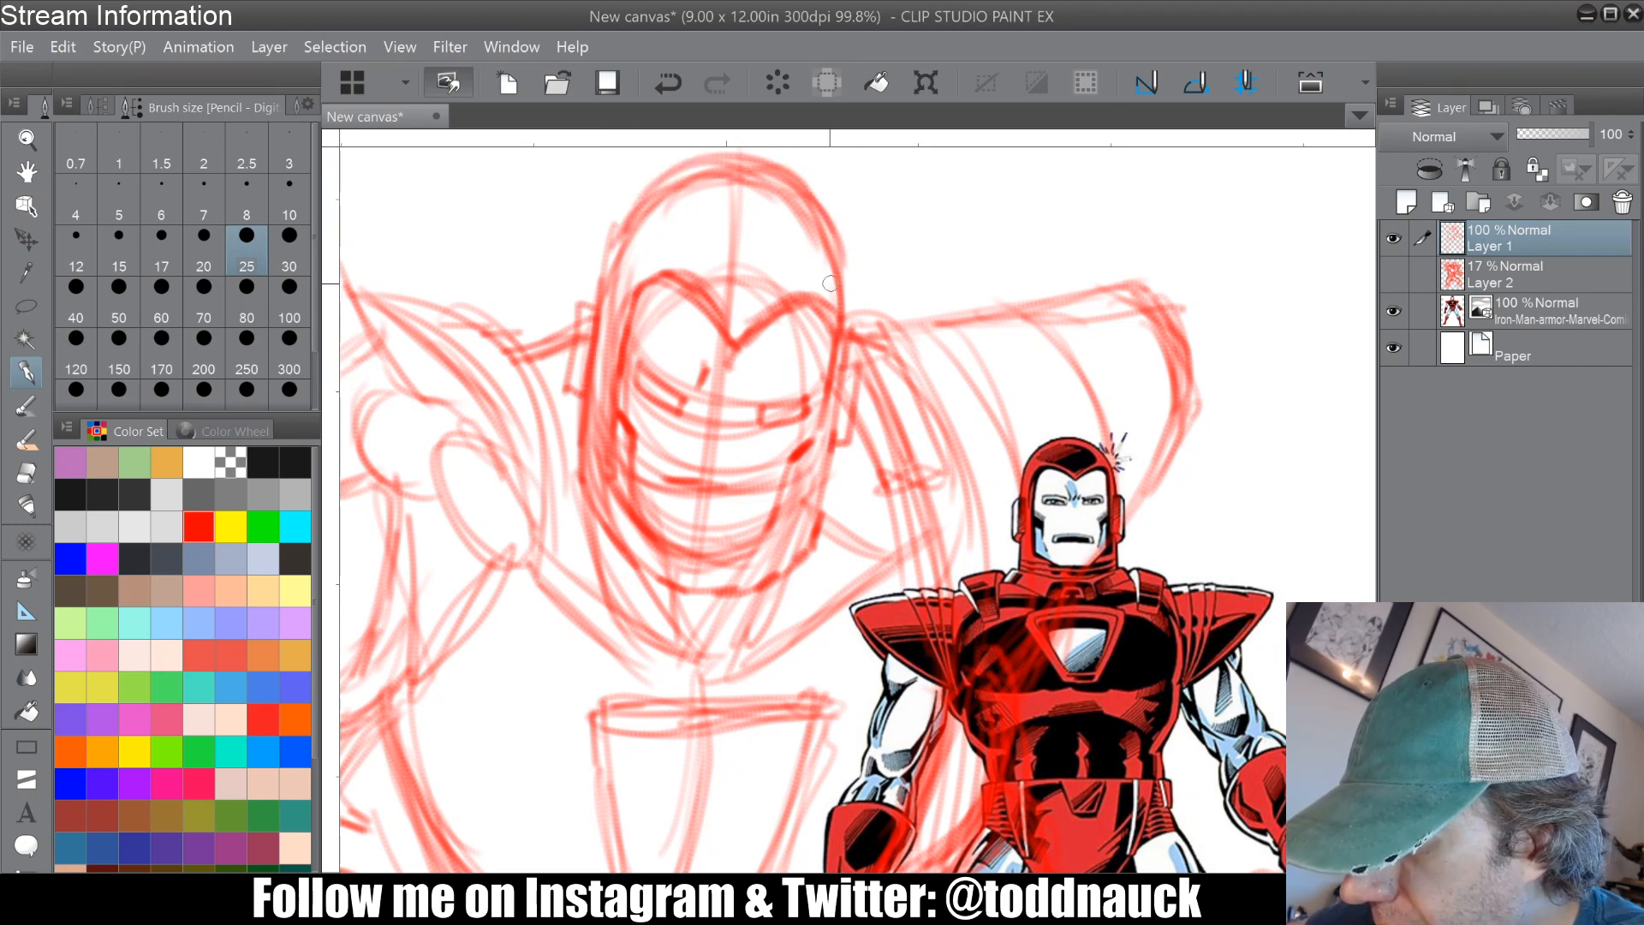
left_click_drag(788, 167, 847, 296)
left_click_drag(824, 203, 846, 351)
left_click_drag(829, 274, 838, 368)
left_click_drag(835, 304, 818, 454)
Step: Complete the mouth as a narrow slot and darken the faceplate's chin line
mouse_move(758, 506)
left_mouse_down()
mouse_move(659, 488)
mouse_move(752, 508)
mouse_move(657, 481)
mouse_move(726, 505)
left_mouse_up()
left_click_drag(761, 512, 683, 517)
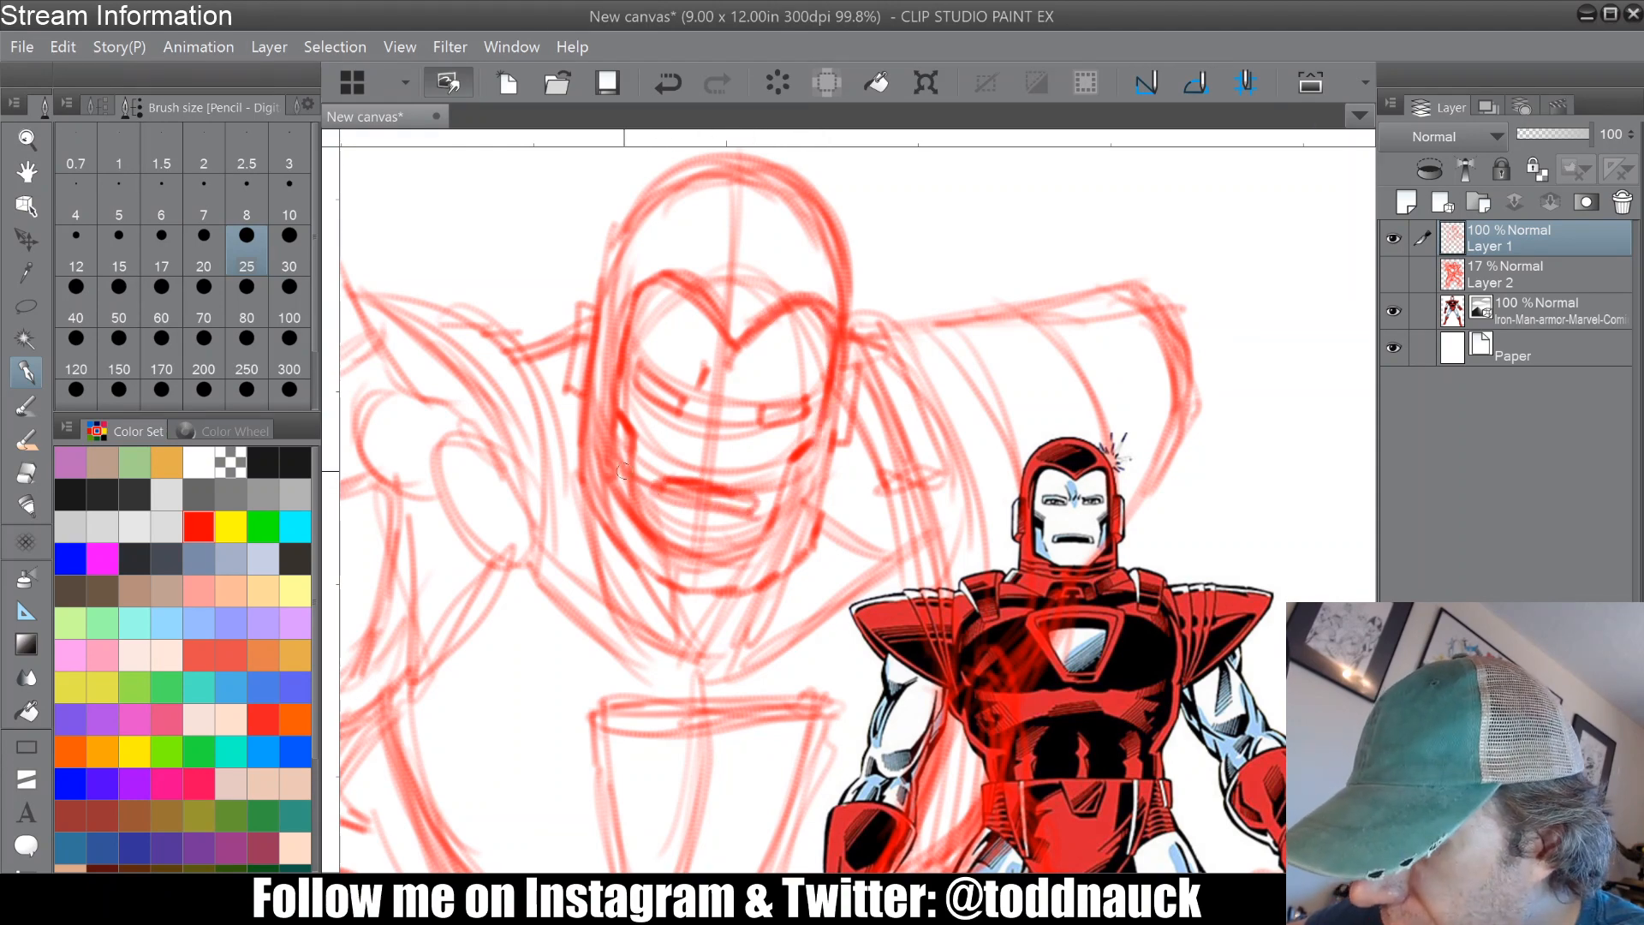
mouse_move(623, 470)
left_mouse_down()
mouse_move(681, 564)
mouse_move(702, 569)
mouse_move(744, 555)
mouse_move(799, 489)
mouse_move(617, 520)
mouse_move(671, 576)
left_mouse_up()
Step: Draw the curved collar lines wrapping under the jaw and up to the far shoulder
mouse_move(570, 398)
left_mouse_down()
mouse_move(719, 634)
mouse_move(822, 561)
mouse_move(834, 467)
left_mouse_up()
left_click_drag(836, 469, 858, 592)
mouse_move(581, 358)
left_mouse_down()
mouse_move(561, 437)
mouse_move(576, 604)
mouse_move(685, 690)
left_mouse_up()
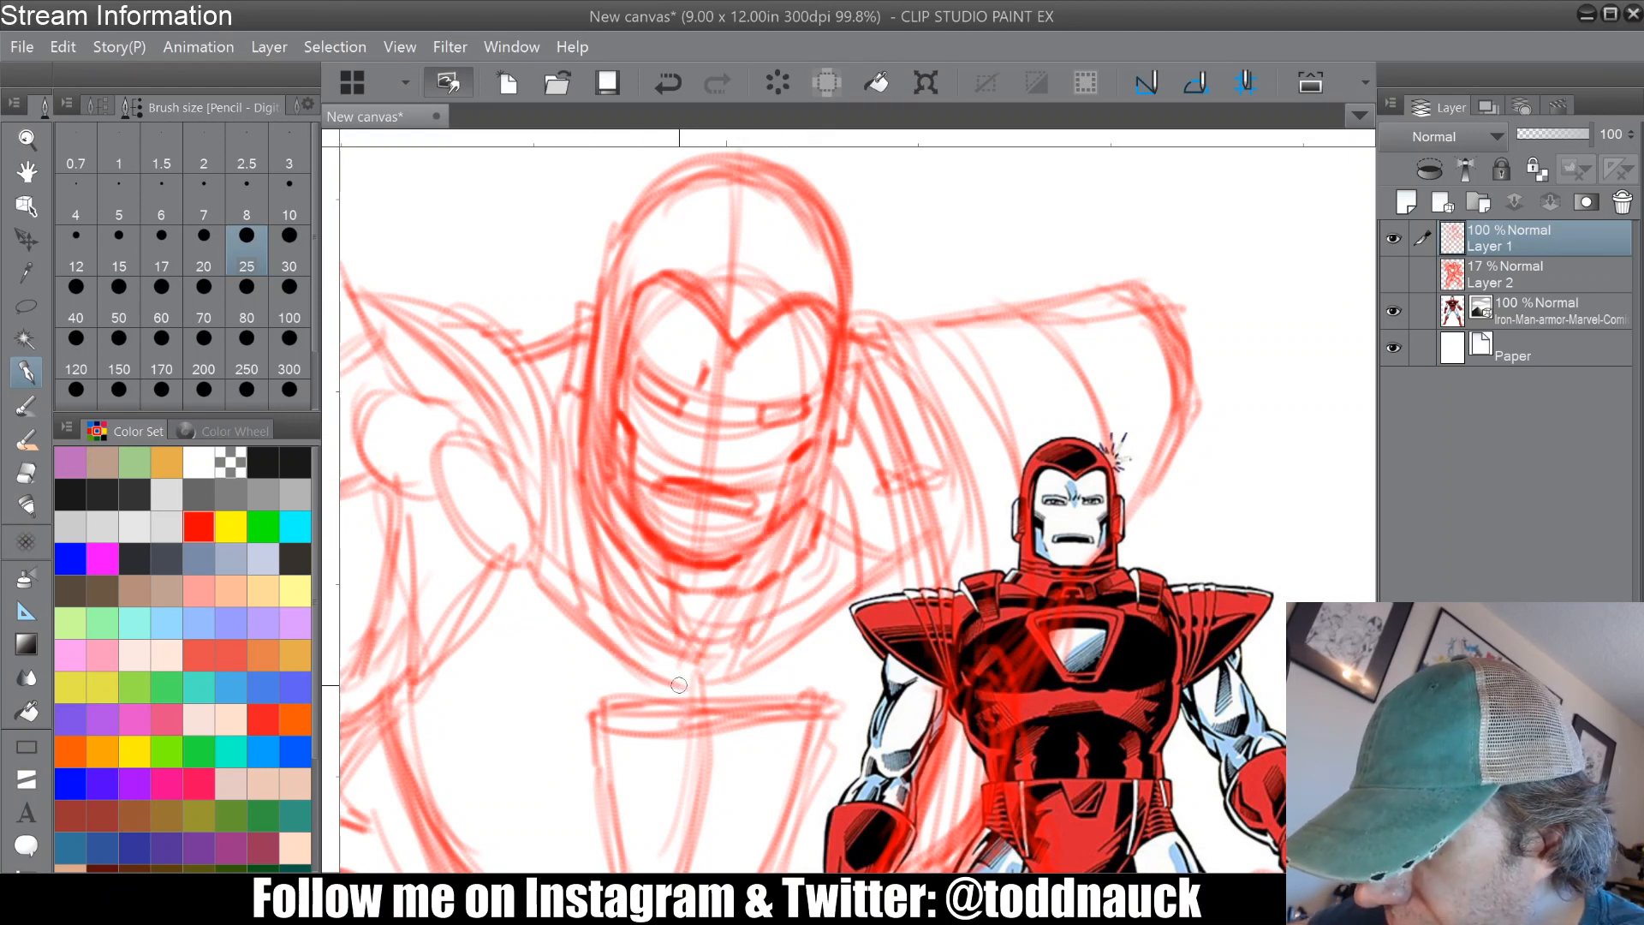
mouse_move(646, 622)
left_mouse_down()
mouse_move(847, 625)
mouse_move(848, 490)
mouse_move(869, 511)
left_mouse_up()
mouse_move(869, 512)
left_mouse_down()
mouse_move(923, 452)
mouse_move(886, 350)
left_mouse_up()
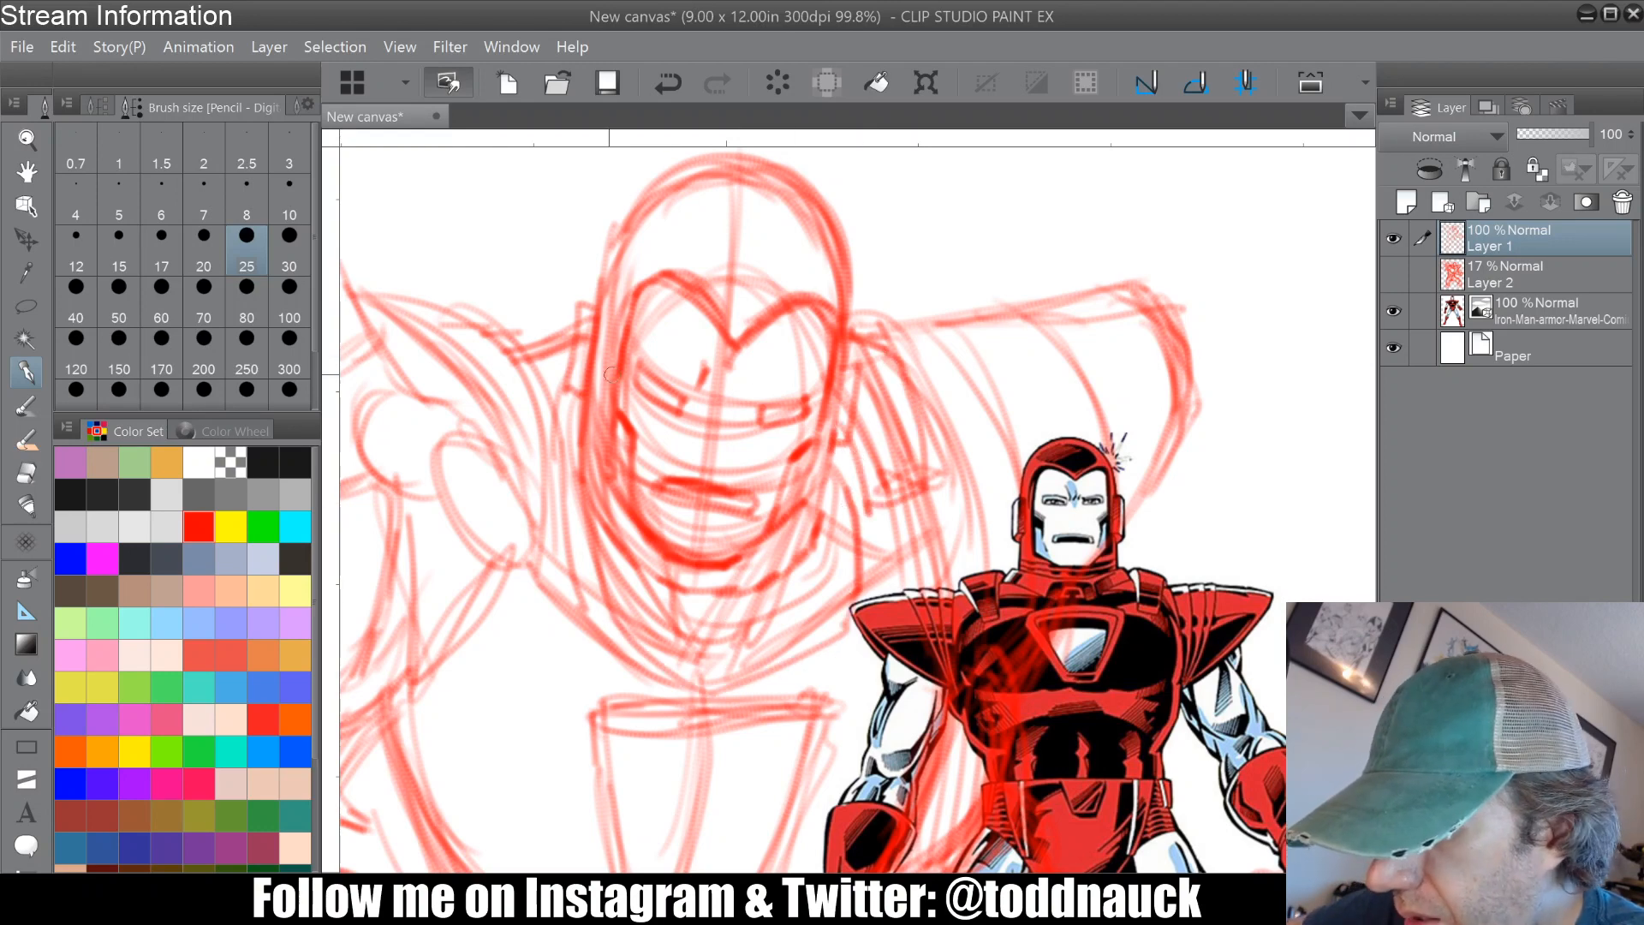
Step: Add a short red stroke to the shoulder line beside the helmet's ear piece on the outstretched-arm side
left_click_drag(509, 344, 548, 348)
key("ctrl+minus")
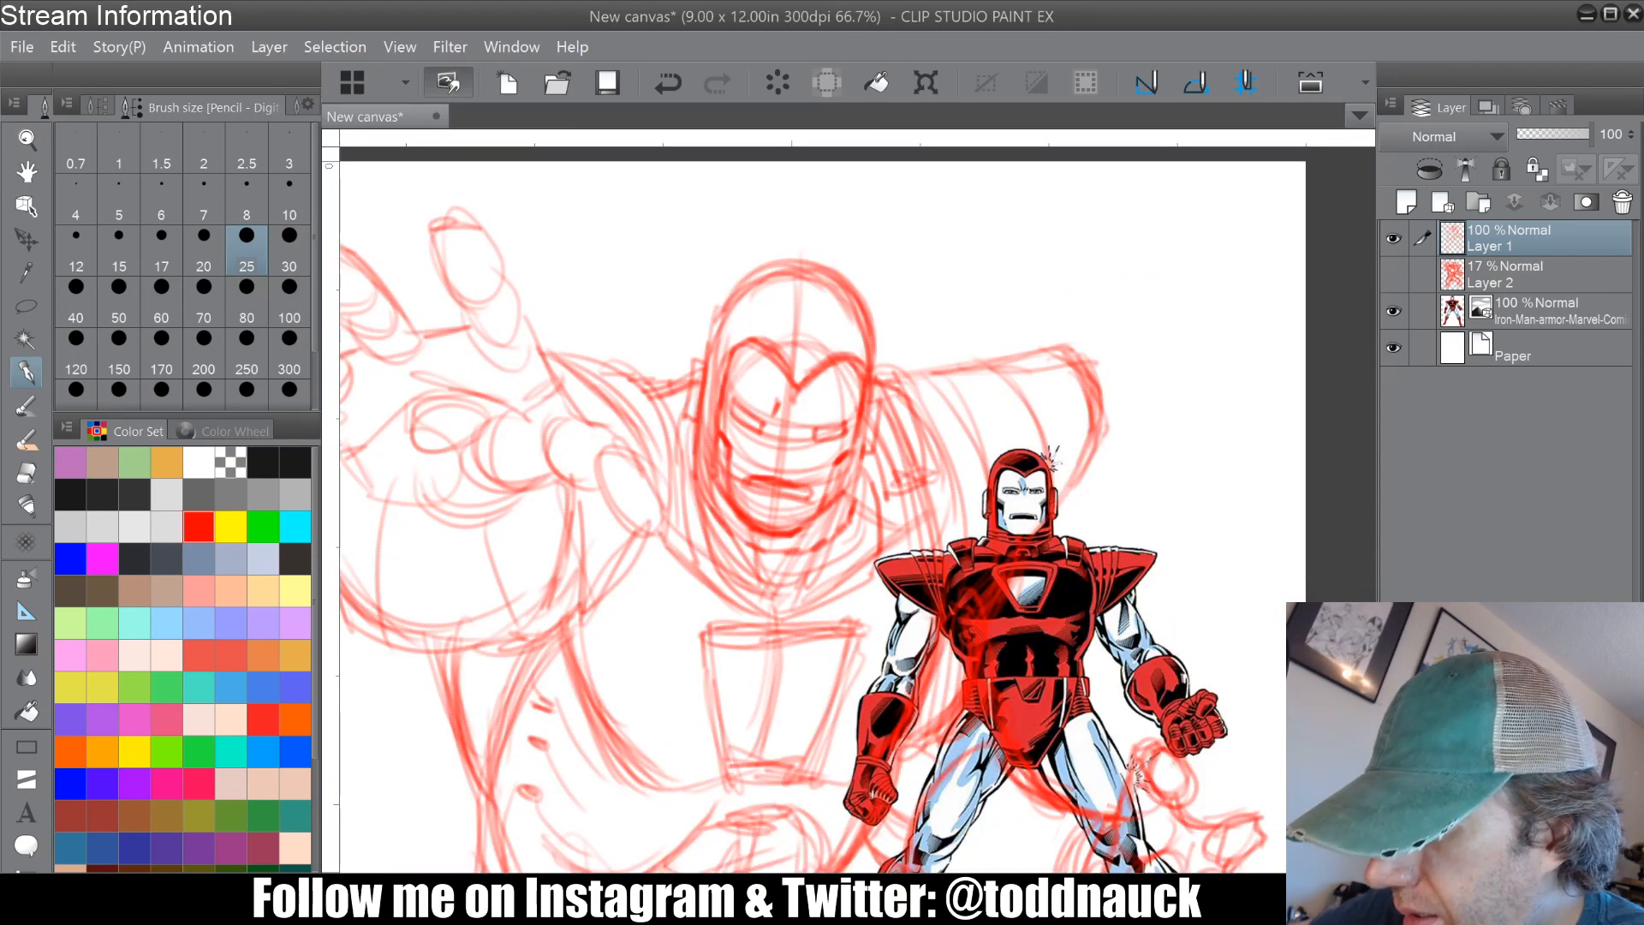
key("minus")
mouse_move(744, 521)
left_mouse_down()
mouse_move(767, 514)
mouse_move(715, 551)
left_mouse_up()
mouse_move(723, 446)
left_mouse_down()
mouse_move(737, 407)
mouse_move(762, 454)
mouse_move(621, 424)
mouse_move(679, 404)
mouse_move(678, 439)
mouse_move(681, 395)
mouse_move(771, 465)
mouse_move(797, 526)
mouse_move(678, 565)
left_mouse_up()
mouse_move(754, 501)
left_mouse_down()
mouse_move(749, 540)
mouse_move(711, 562)
mouse_move(683, 445)
left_mouse_up()
key("ctrl+minus")
key("ctrl+minus")
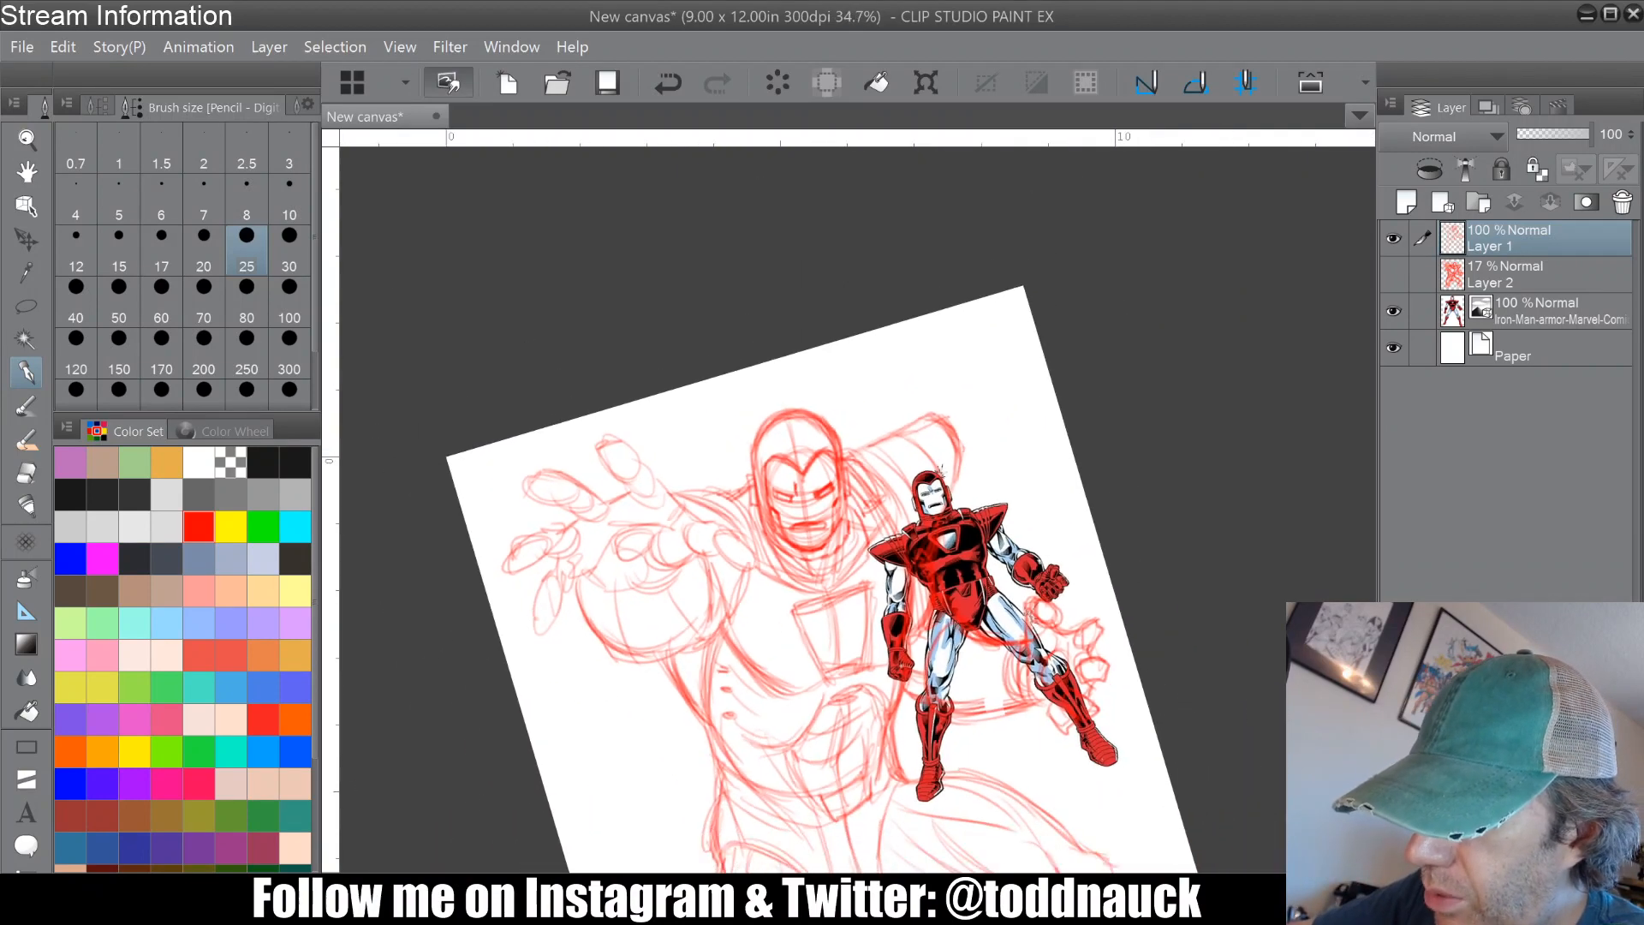
mouse_move(1047, 524)
left_mouse_down()
mouse_move(1024, 563)
mouse_move(1062, 533)
mouse_move(1073, 641)
left_mouse_up()
Step: Lasso the helmeted head, scale it up slightly in place, and clear the selection
left_click(23, 299)
key("ctrl+plus")
key("ctrl+plus")
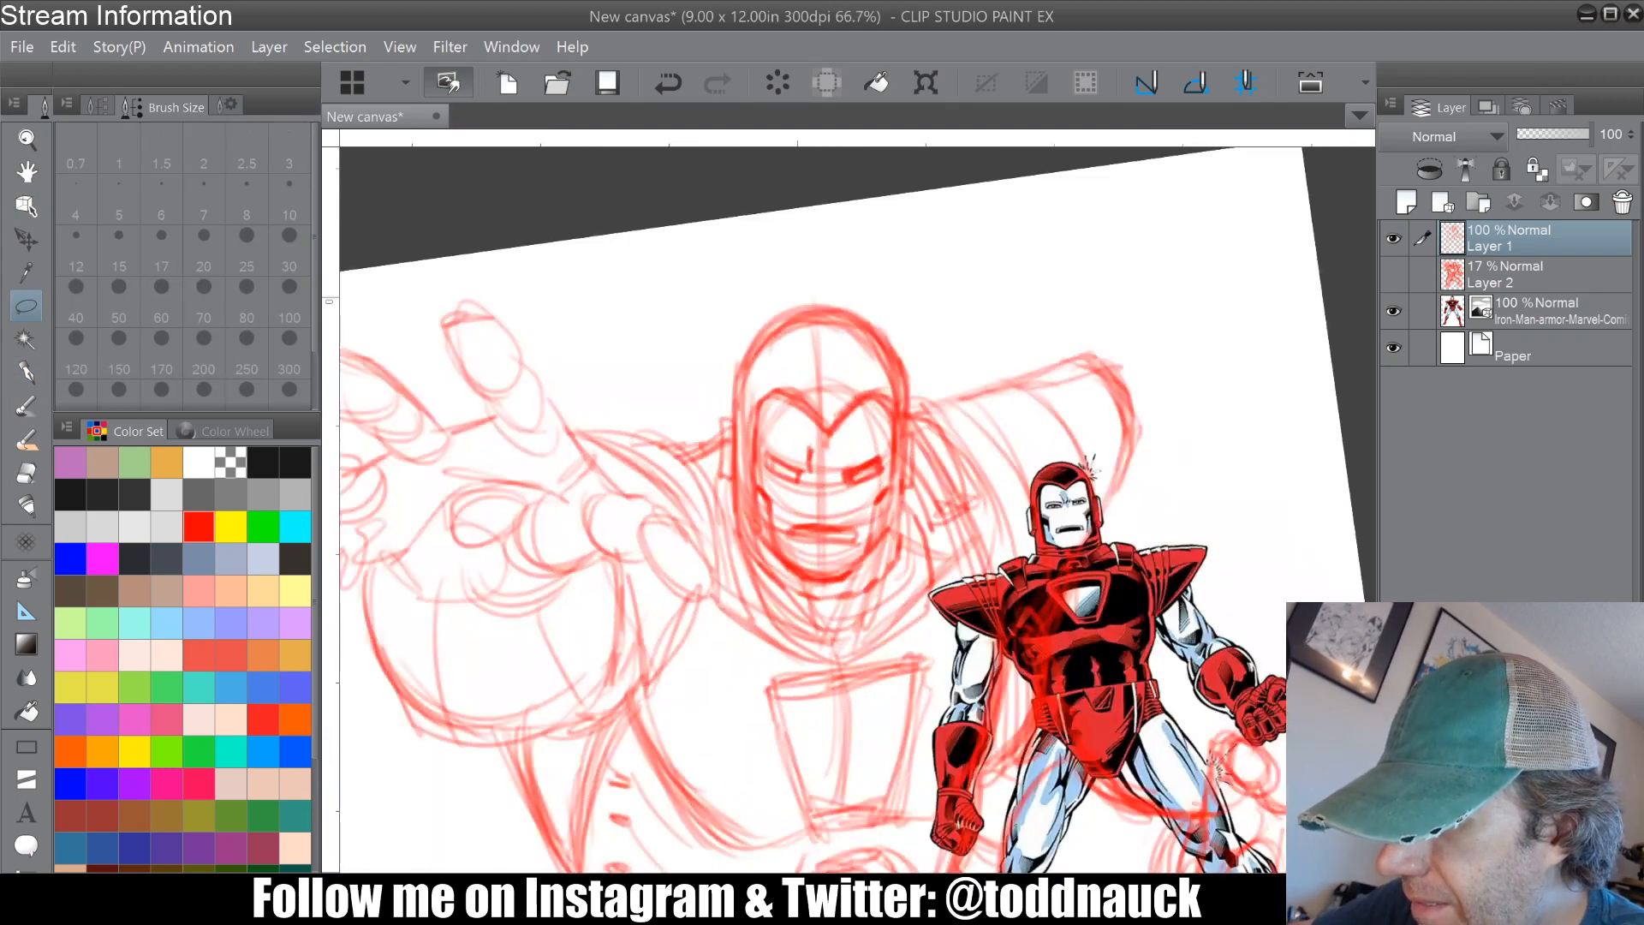
mouse_move(716, 420)
left_mouse_down()
mouse_move(894, 310)
mouse_move(925, 419)
mouse_move(906, 540)
mouse_move(781, 574)
left_mouse_up()
left_click_drag(714, 453, 715, 454)
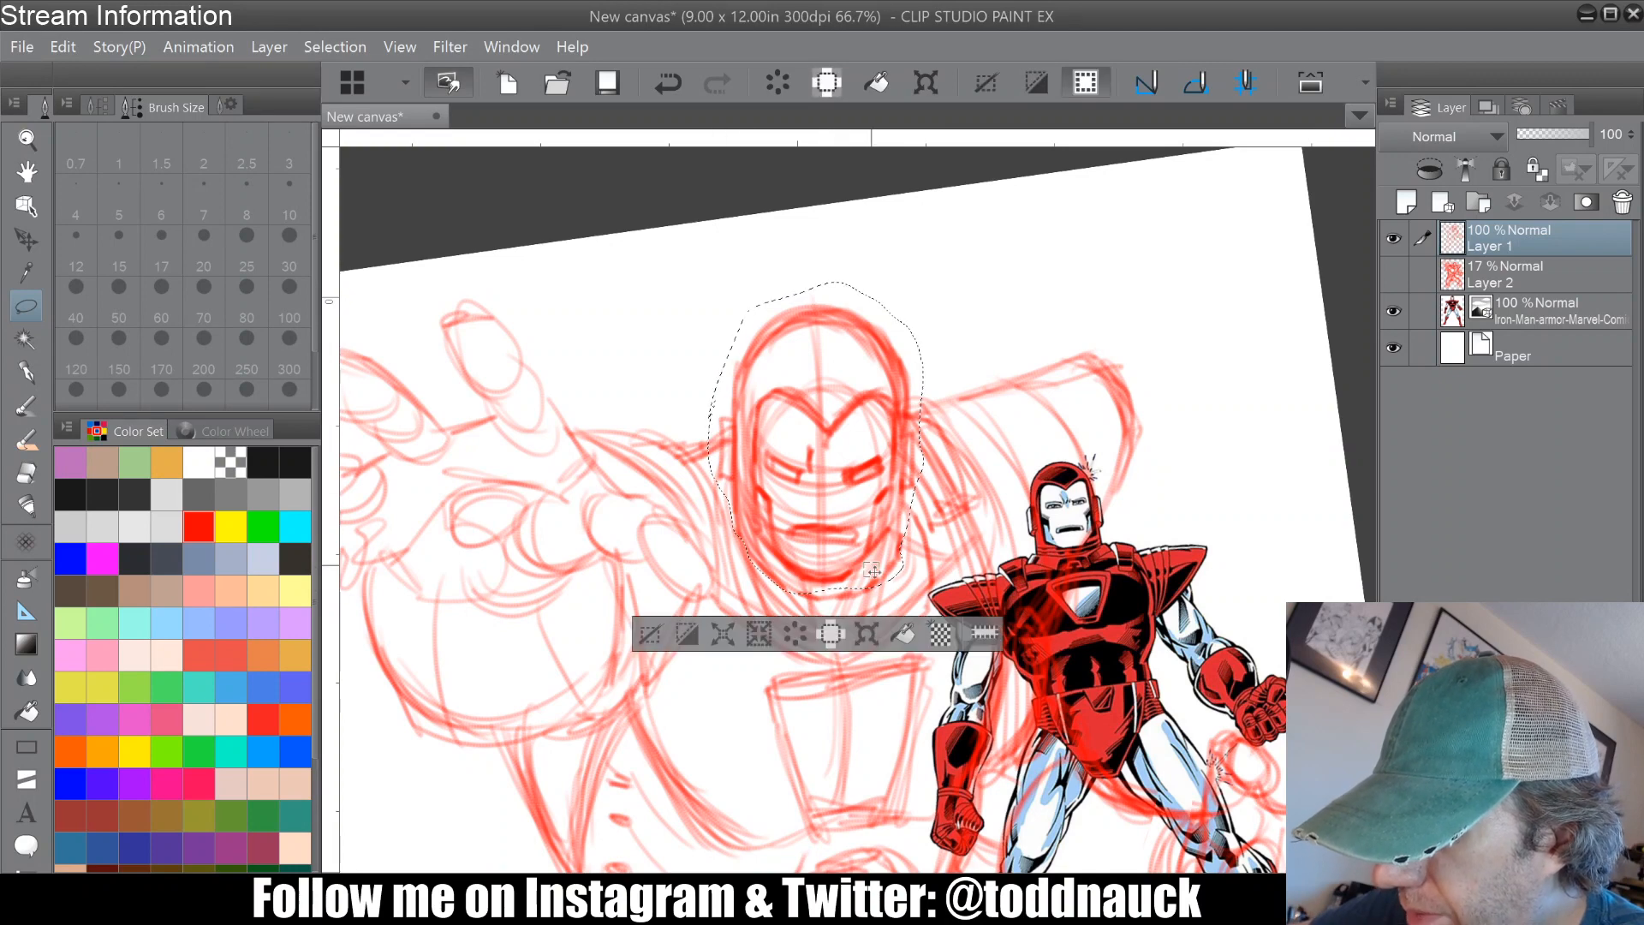
left_click(855, 631)
left_click_drag(911, 272, 897, 317)
key("Return")
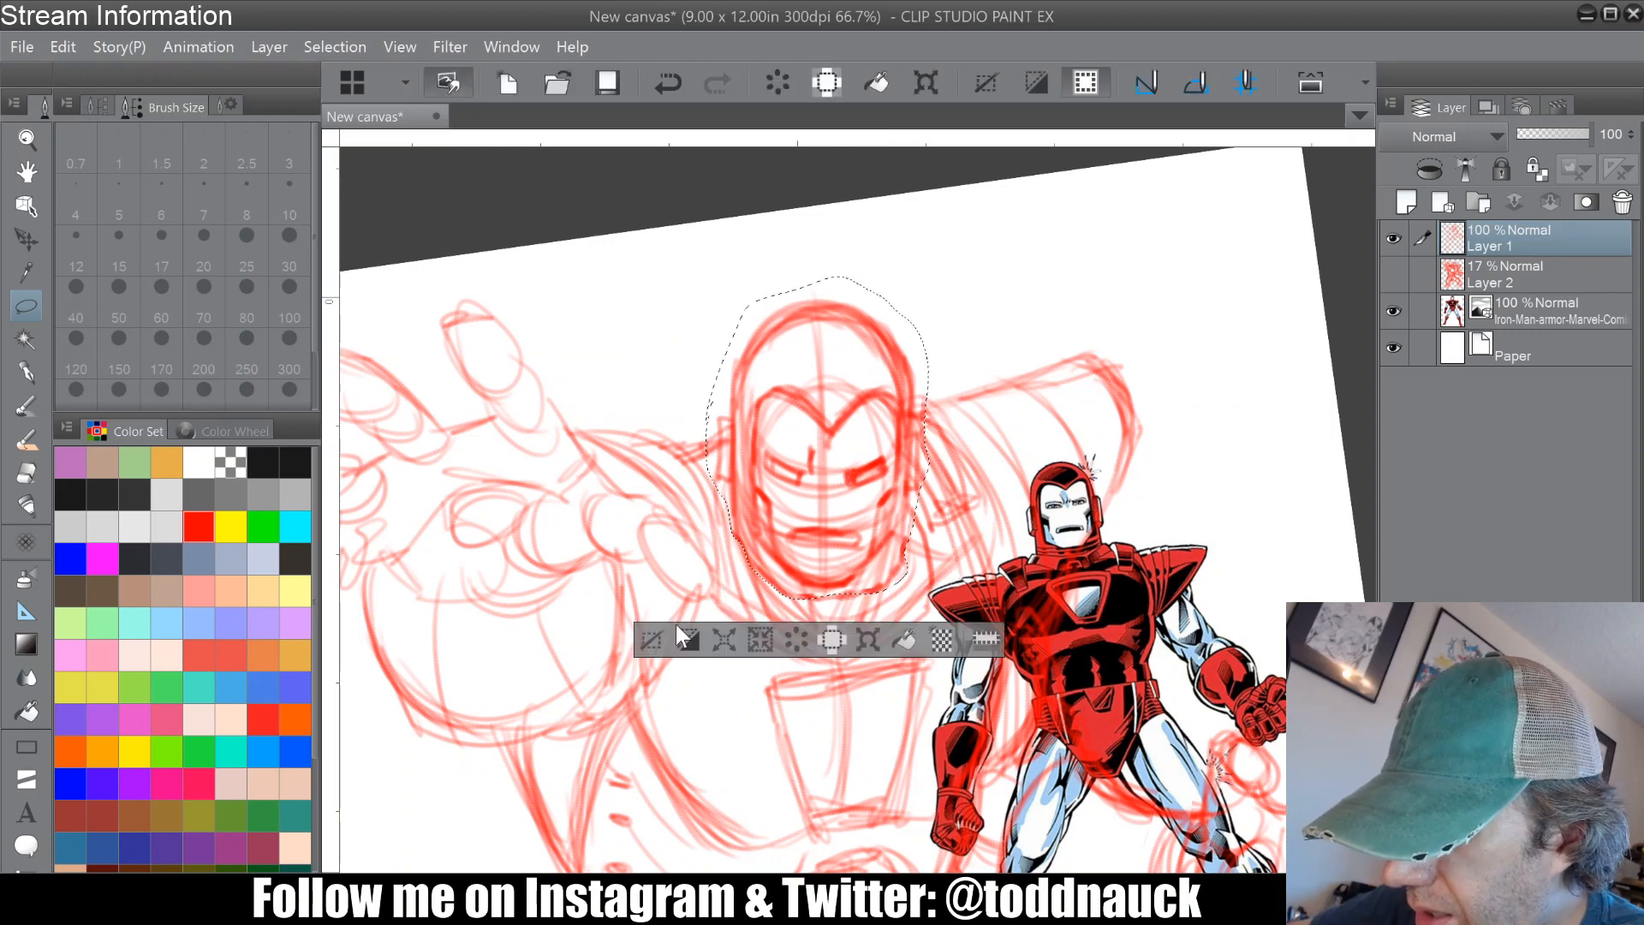
left_click(654, 637)
Step: Hide the armour reference image layer and lower Layer 1's opacity to 32%
key("ctrl+minus")
key("ctrl+minus")
key("ctrl+minus")
key("asciicircum")
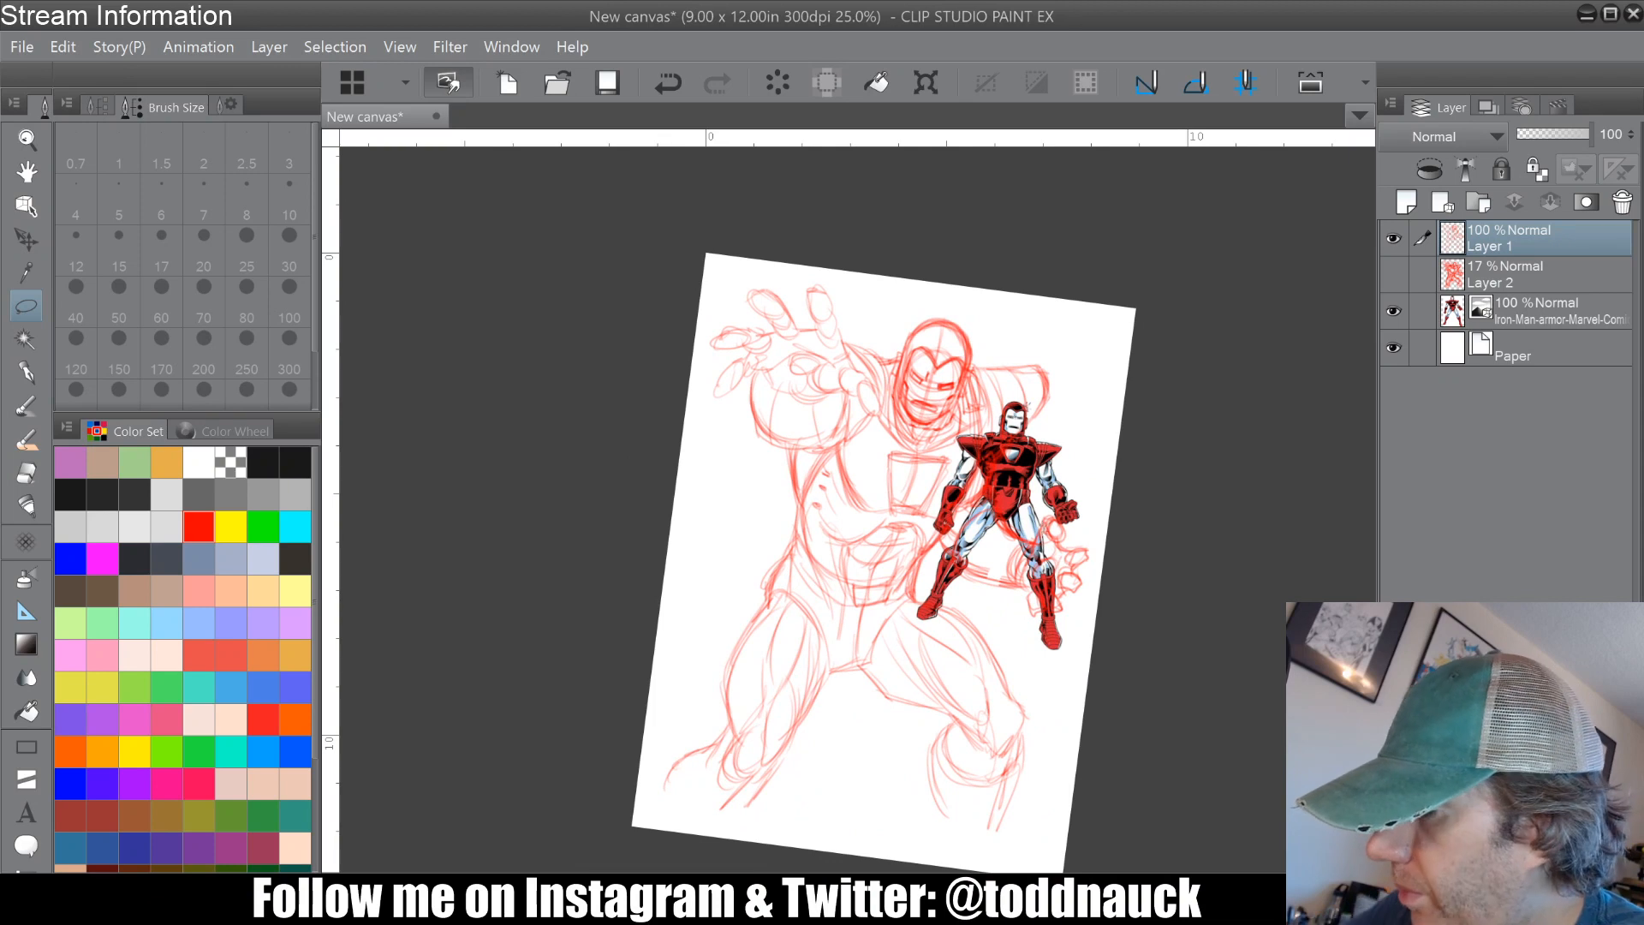
left_click(1393, 312)
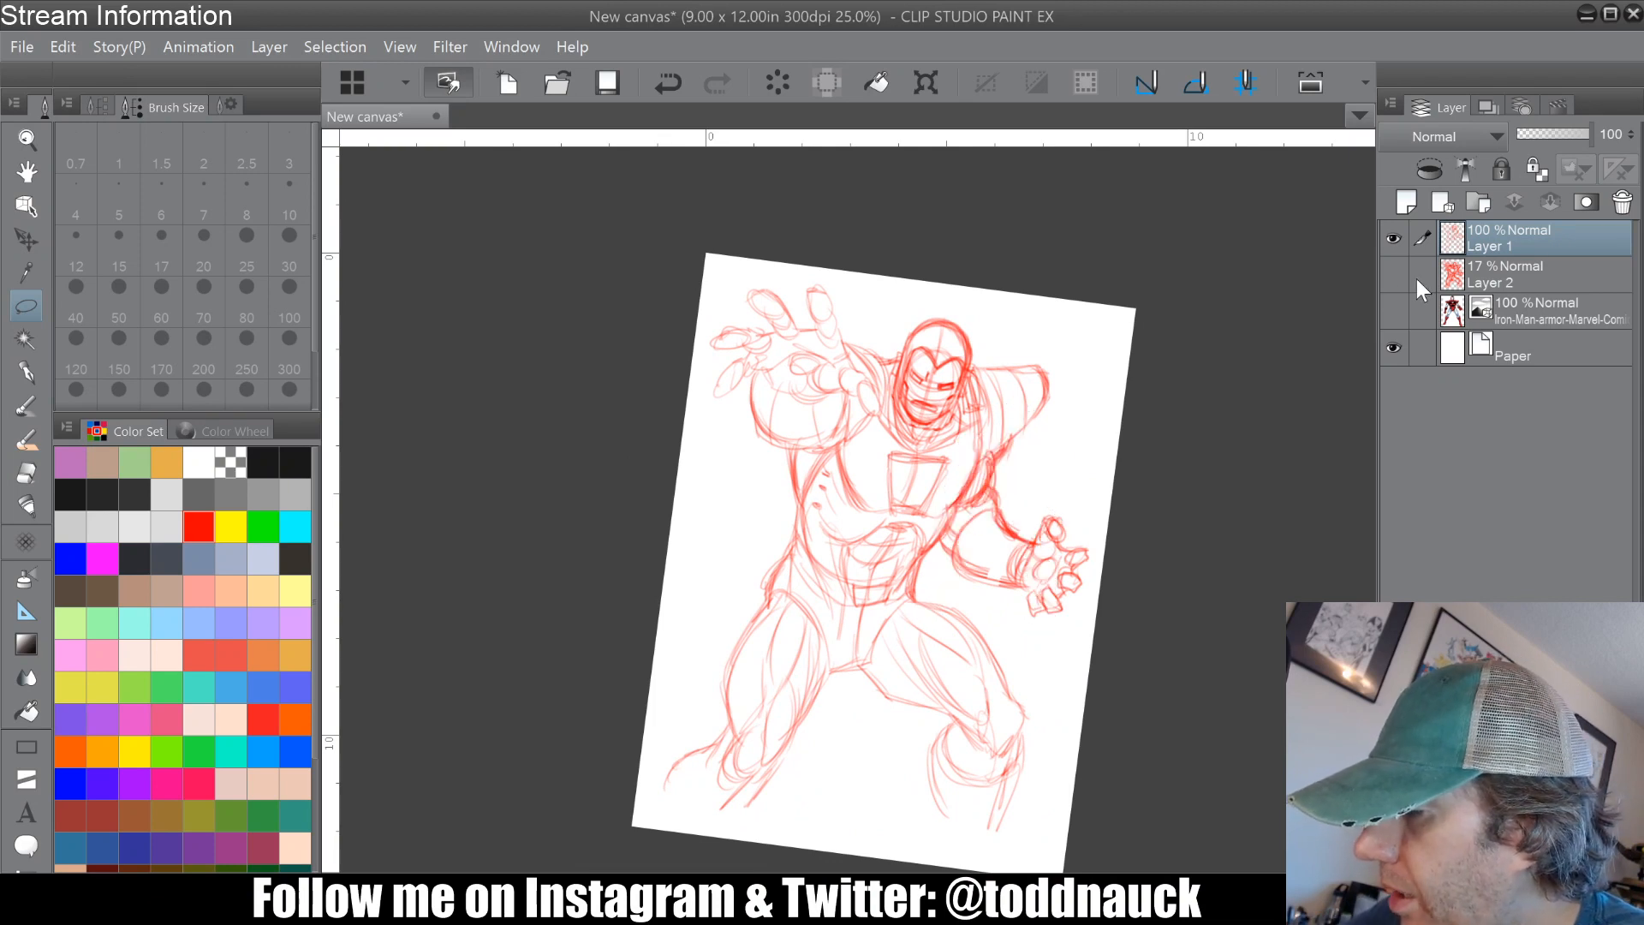
left_click(1540, 134)
Step: Add a new layer above Layer 1 and set the pencil to black at brush size 17
left_click(1407, 202)
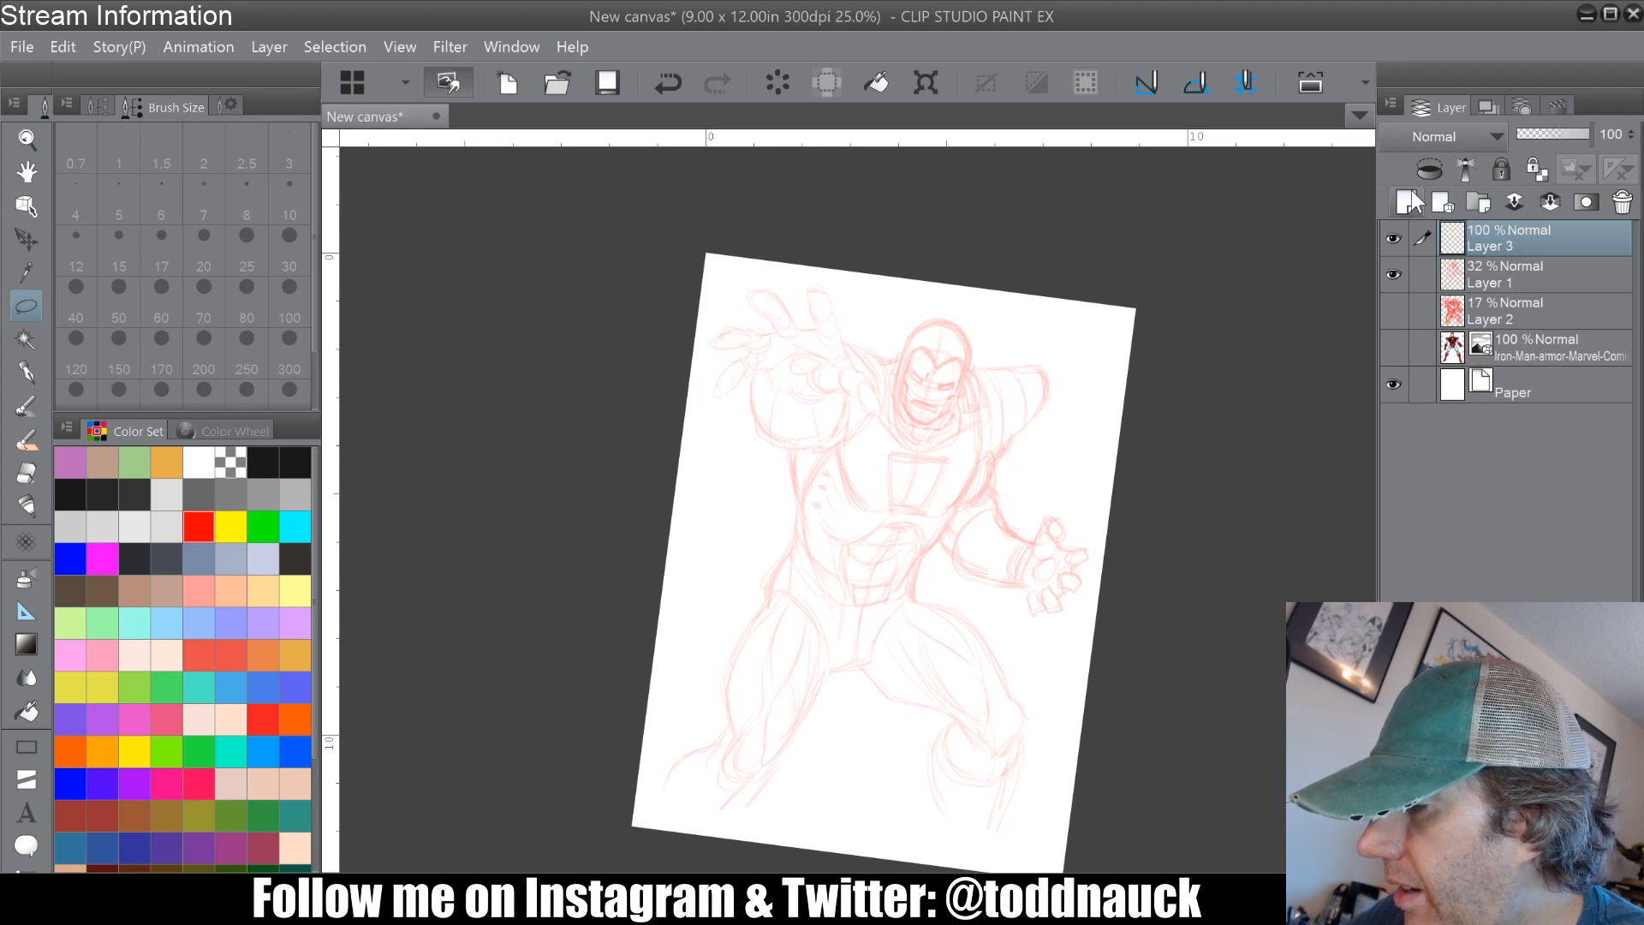
left_click(263, 463)
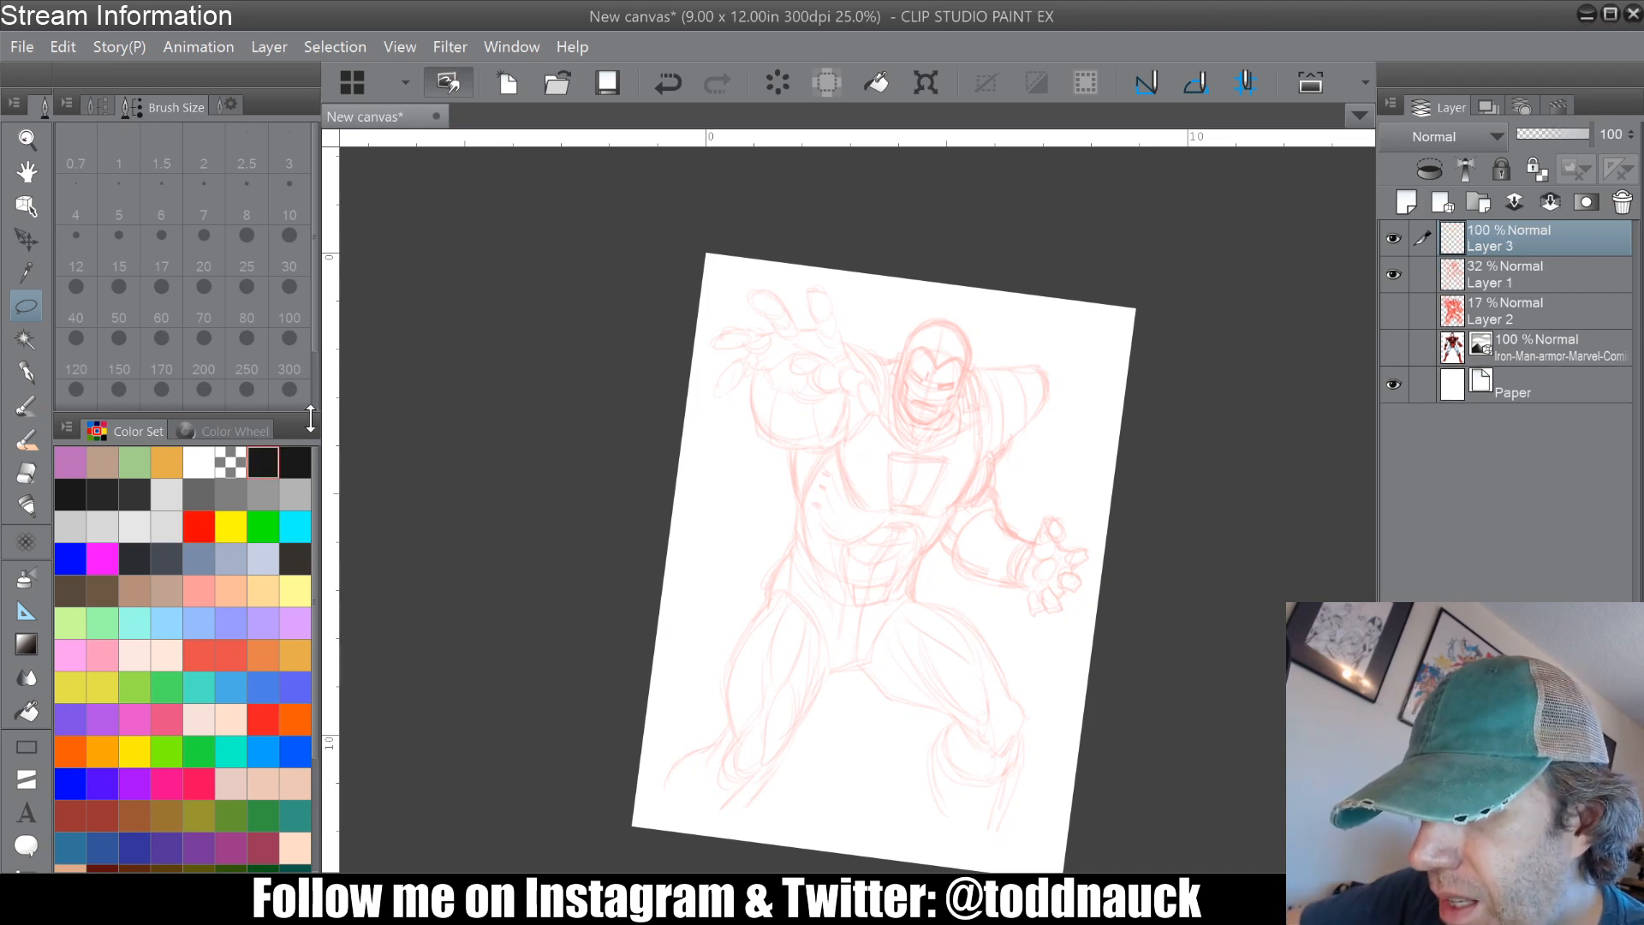
key("p")
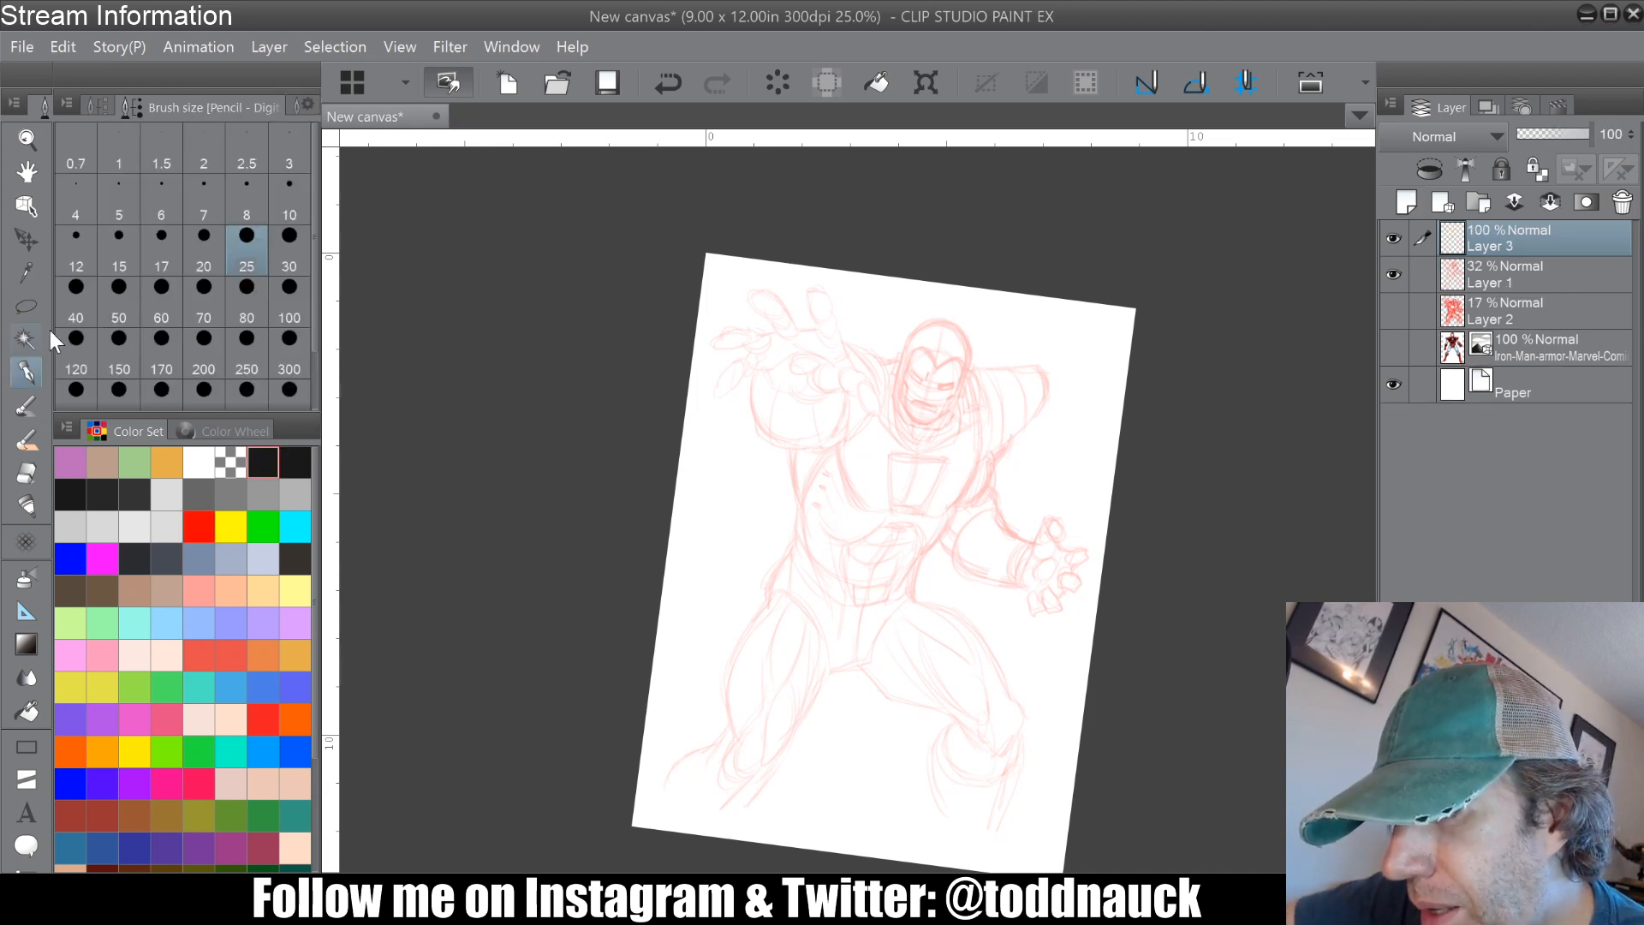
left_click(167, 253)
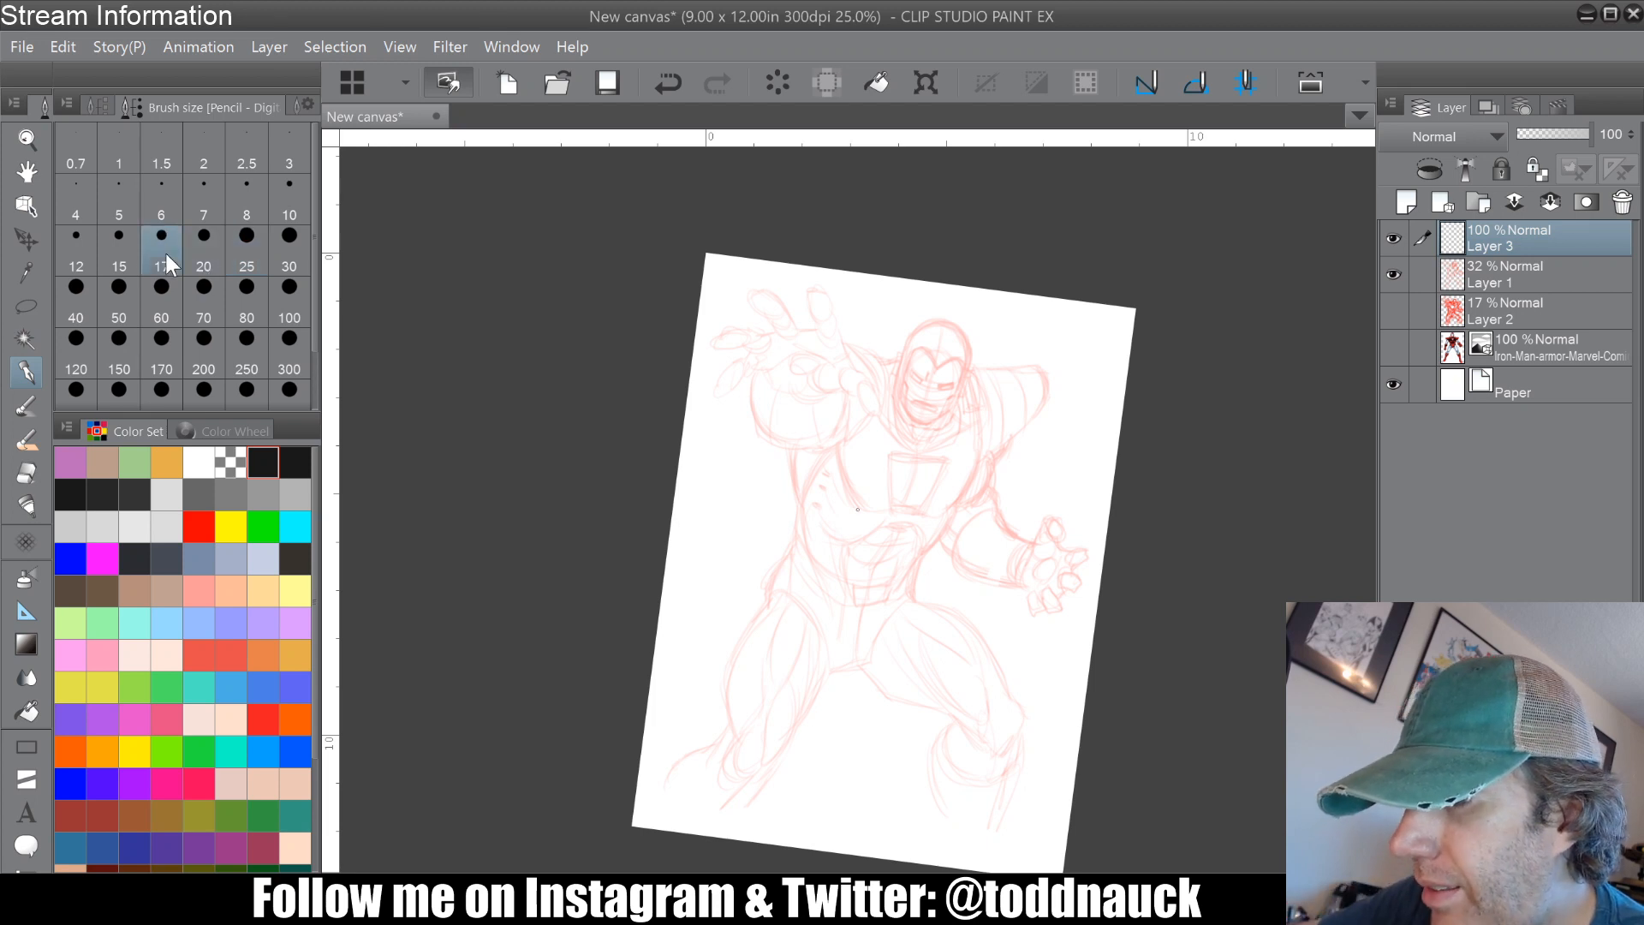
key("minus")
key("minus")
key("minus")
key("minus")
key("minus")
scroll(857, 510, "down", 2)
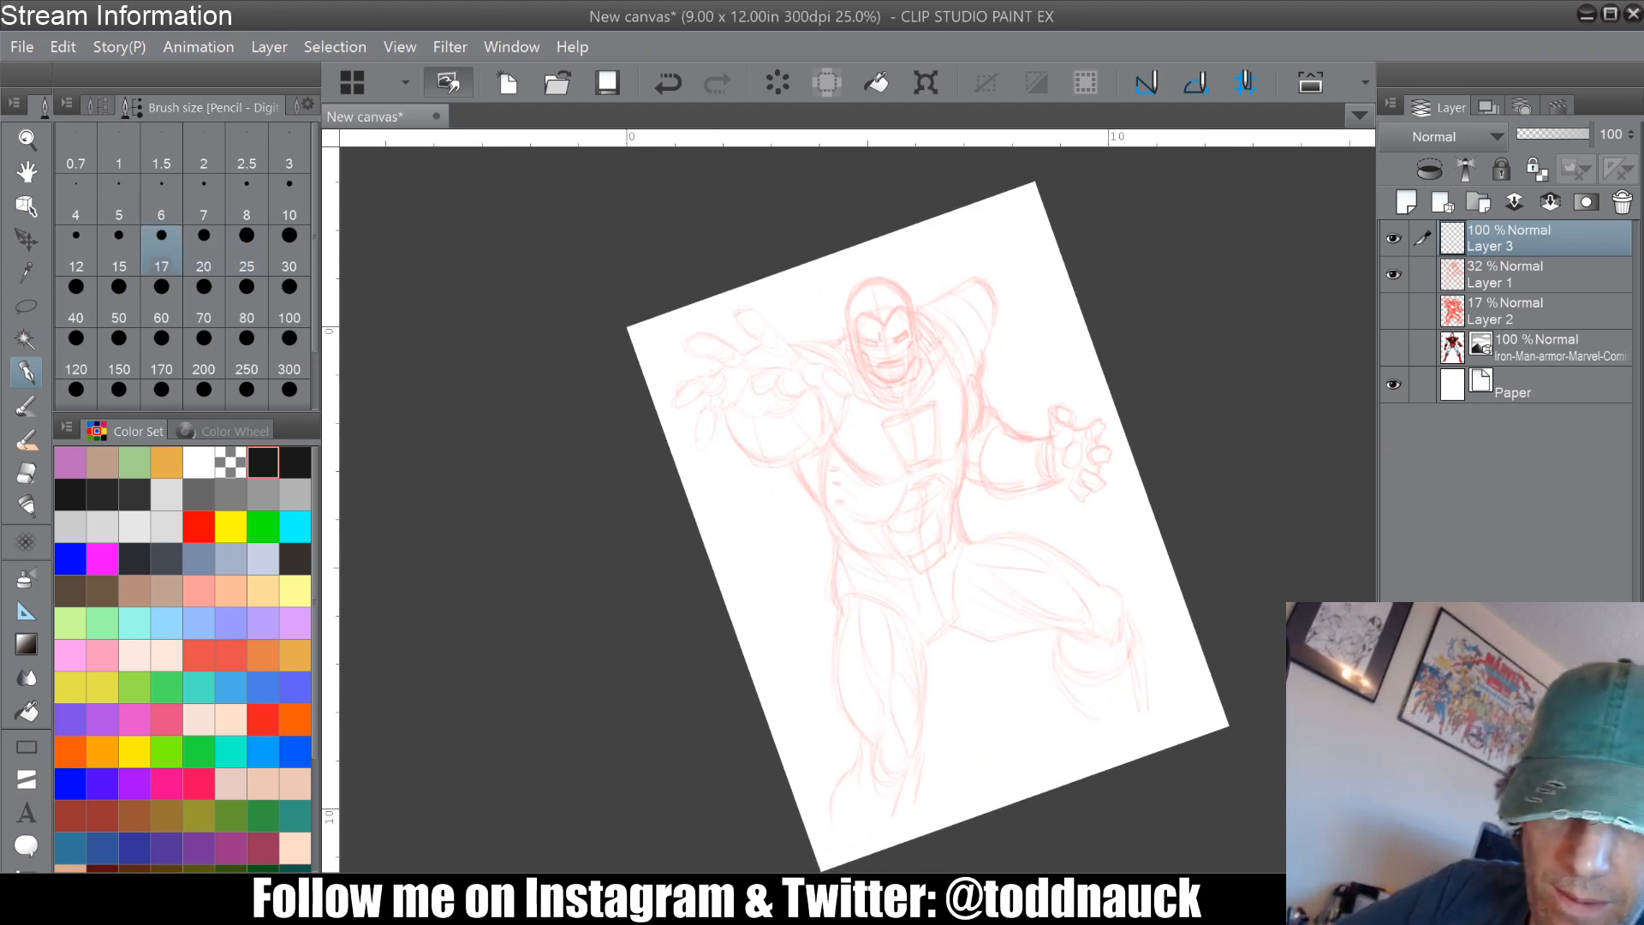
key("asciicircum")
key("asciicircum")
key("asciicircum")
key("asciicircum")
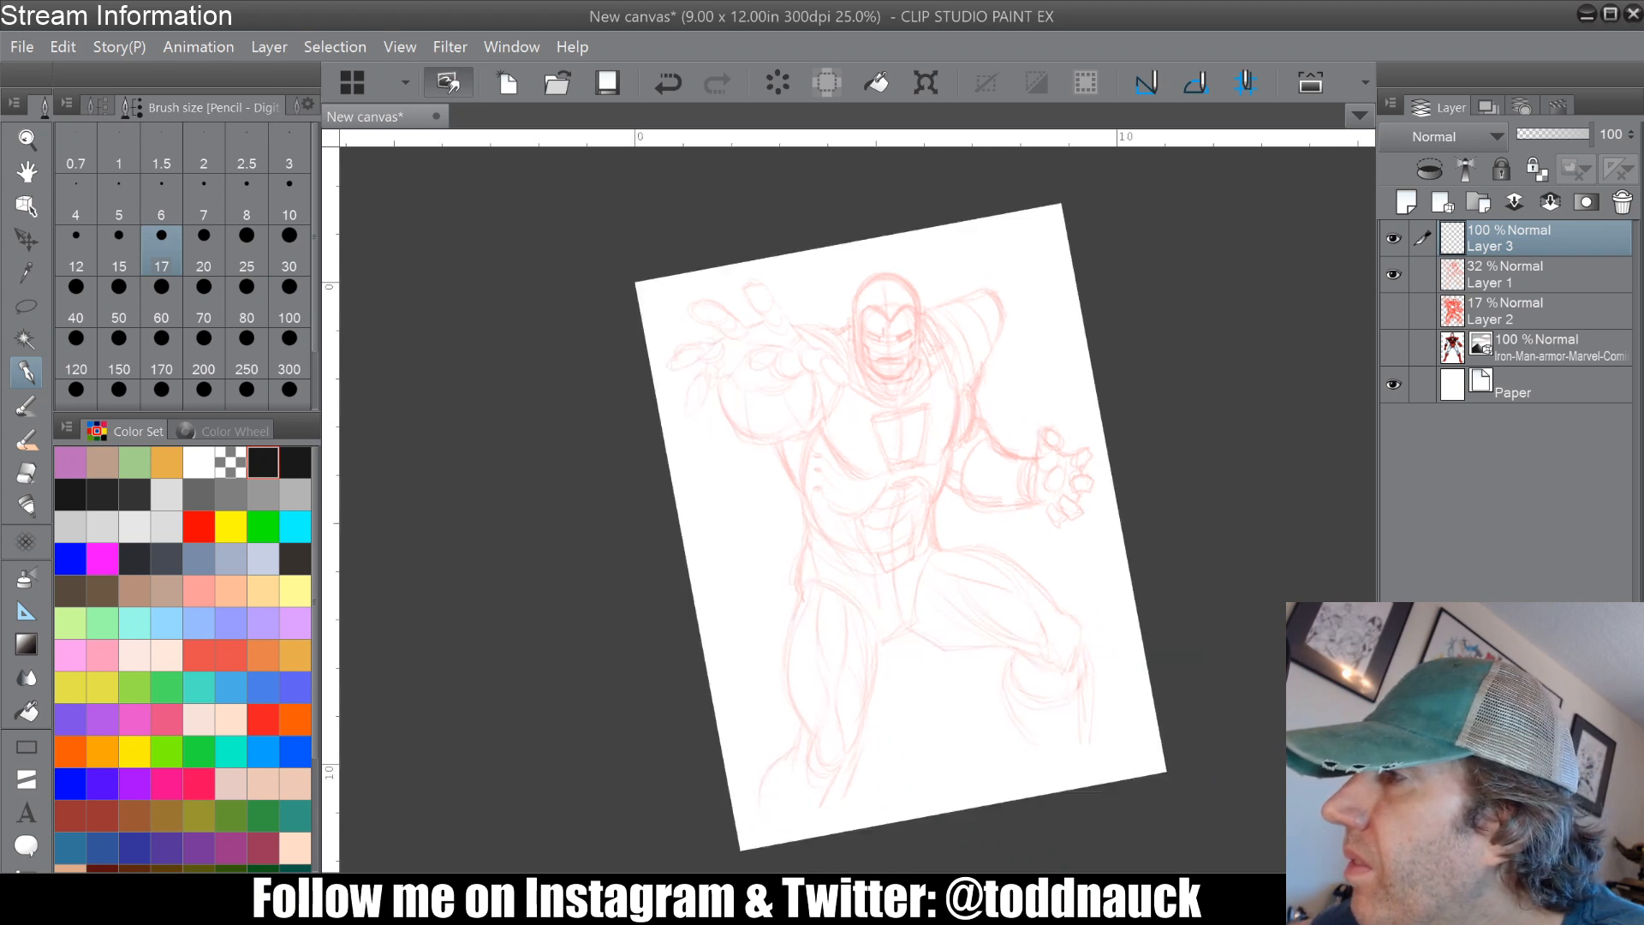
scroll(858, 510, "up", 2)
scroll(857, 509, "up", 1)
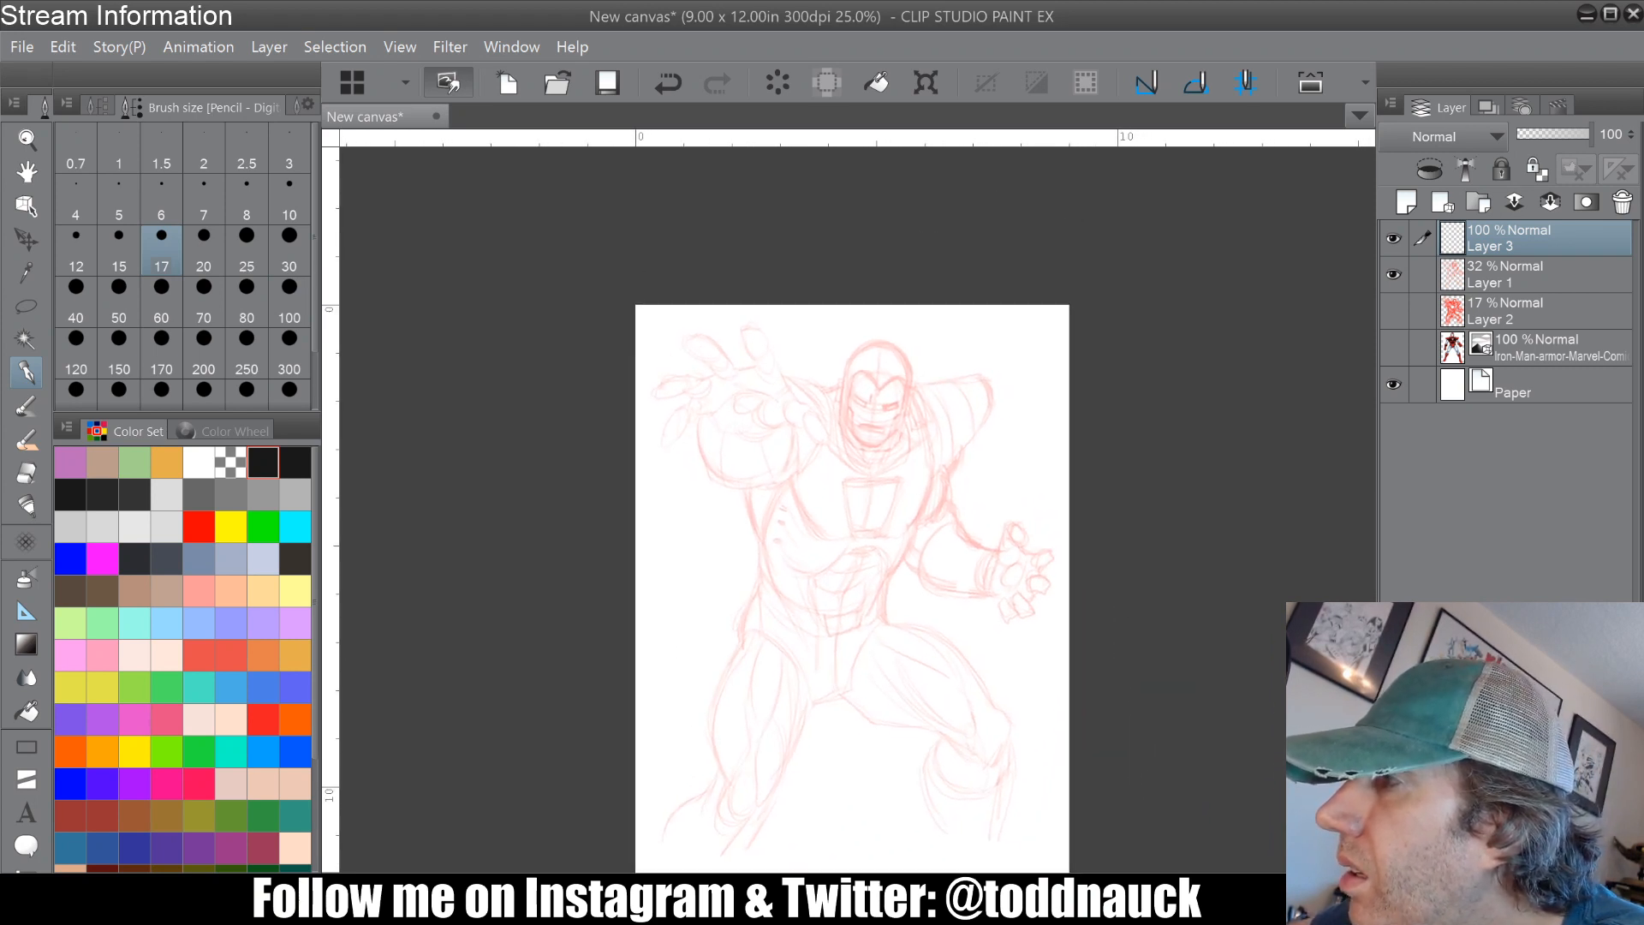
Step: Draw the outstretched hand's index finger in black, with its squared fingertip, joint curves and outer edge running down toward the thumb
scroll(892, 513, "up", 3)
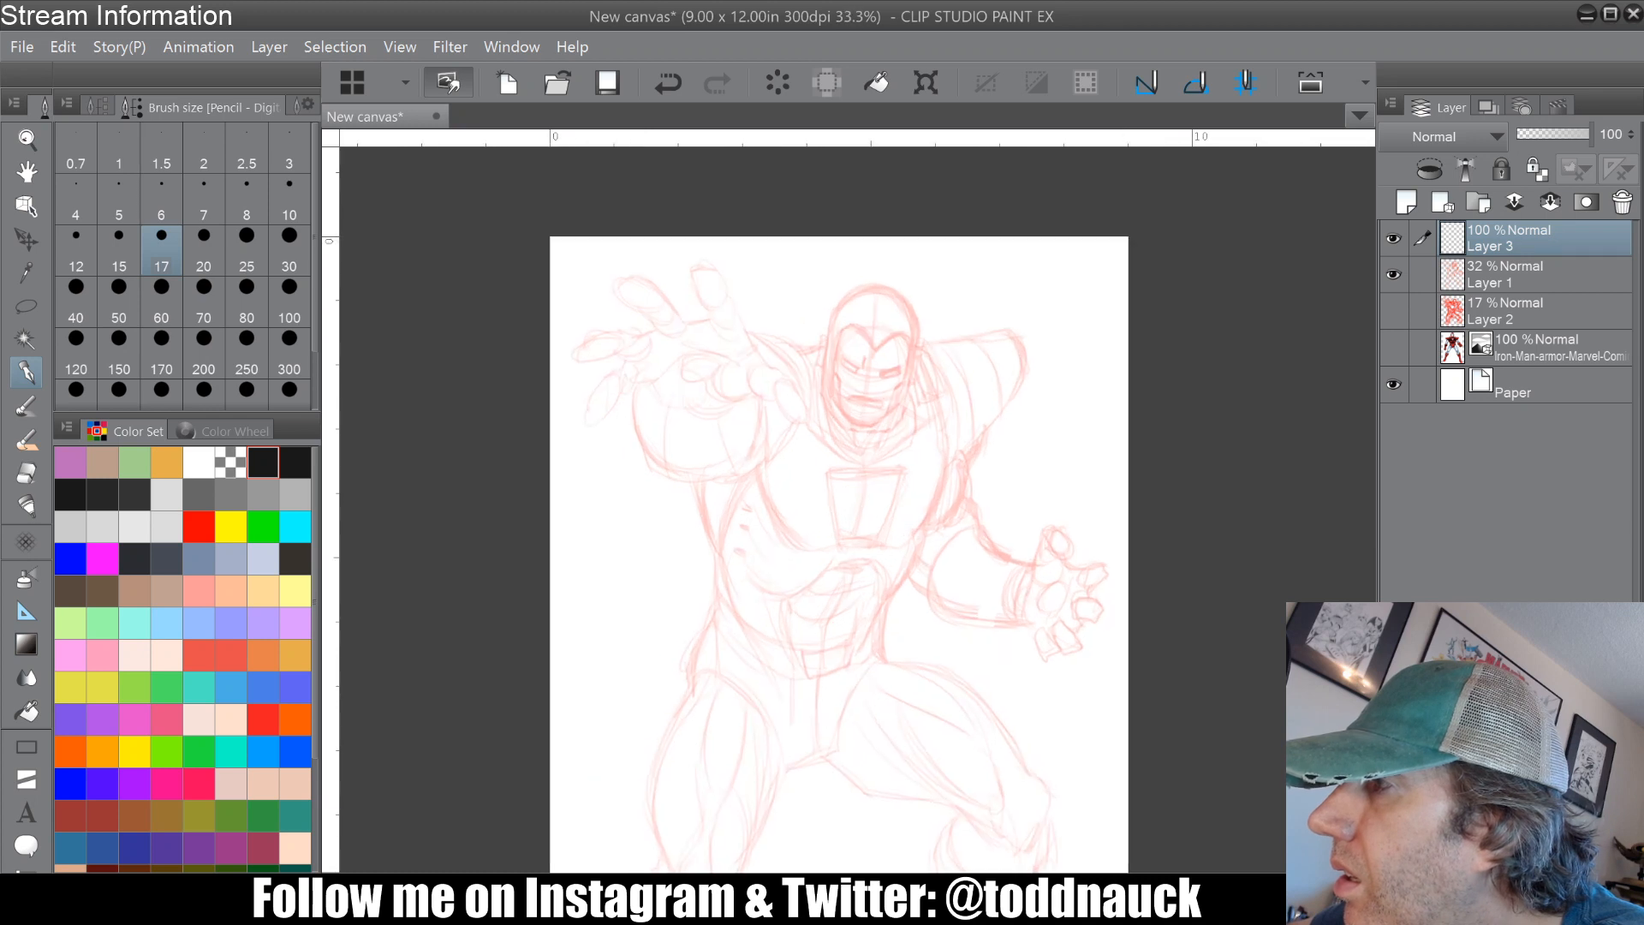
scroll(902, 566, "up", 2)
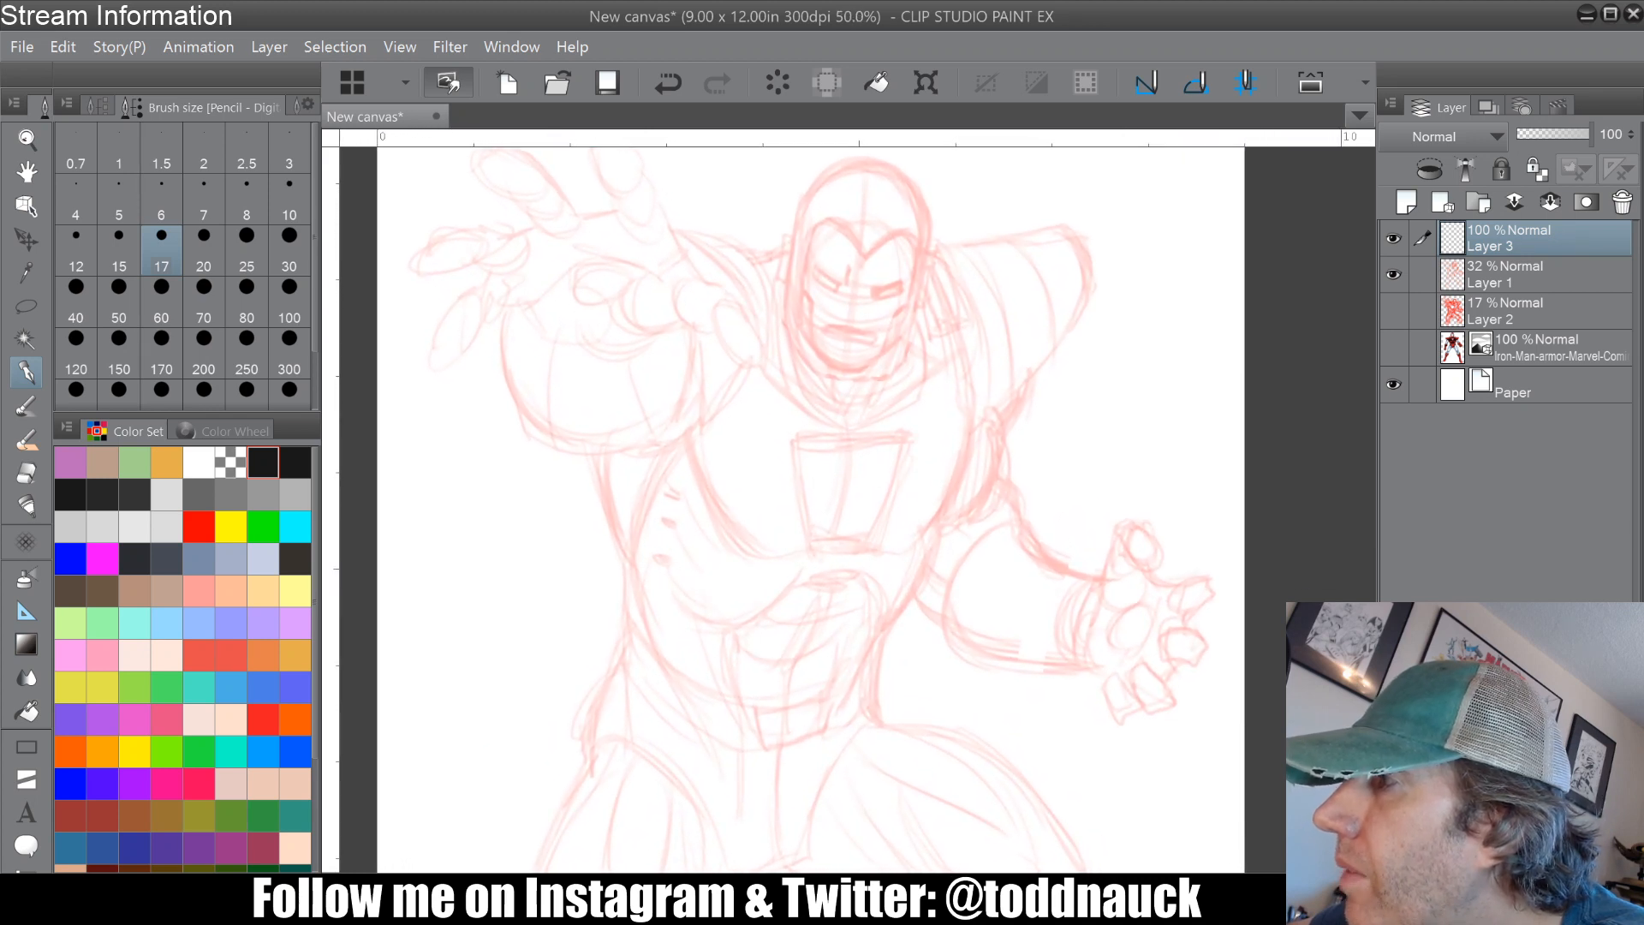
left_click_drag(856, 506, 1087, 734)
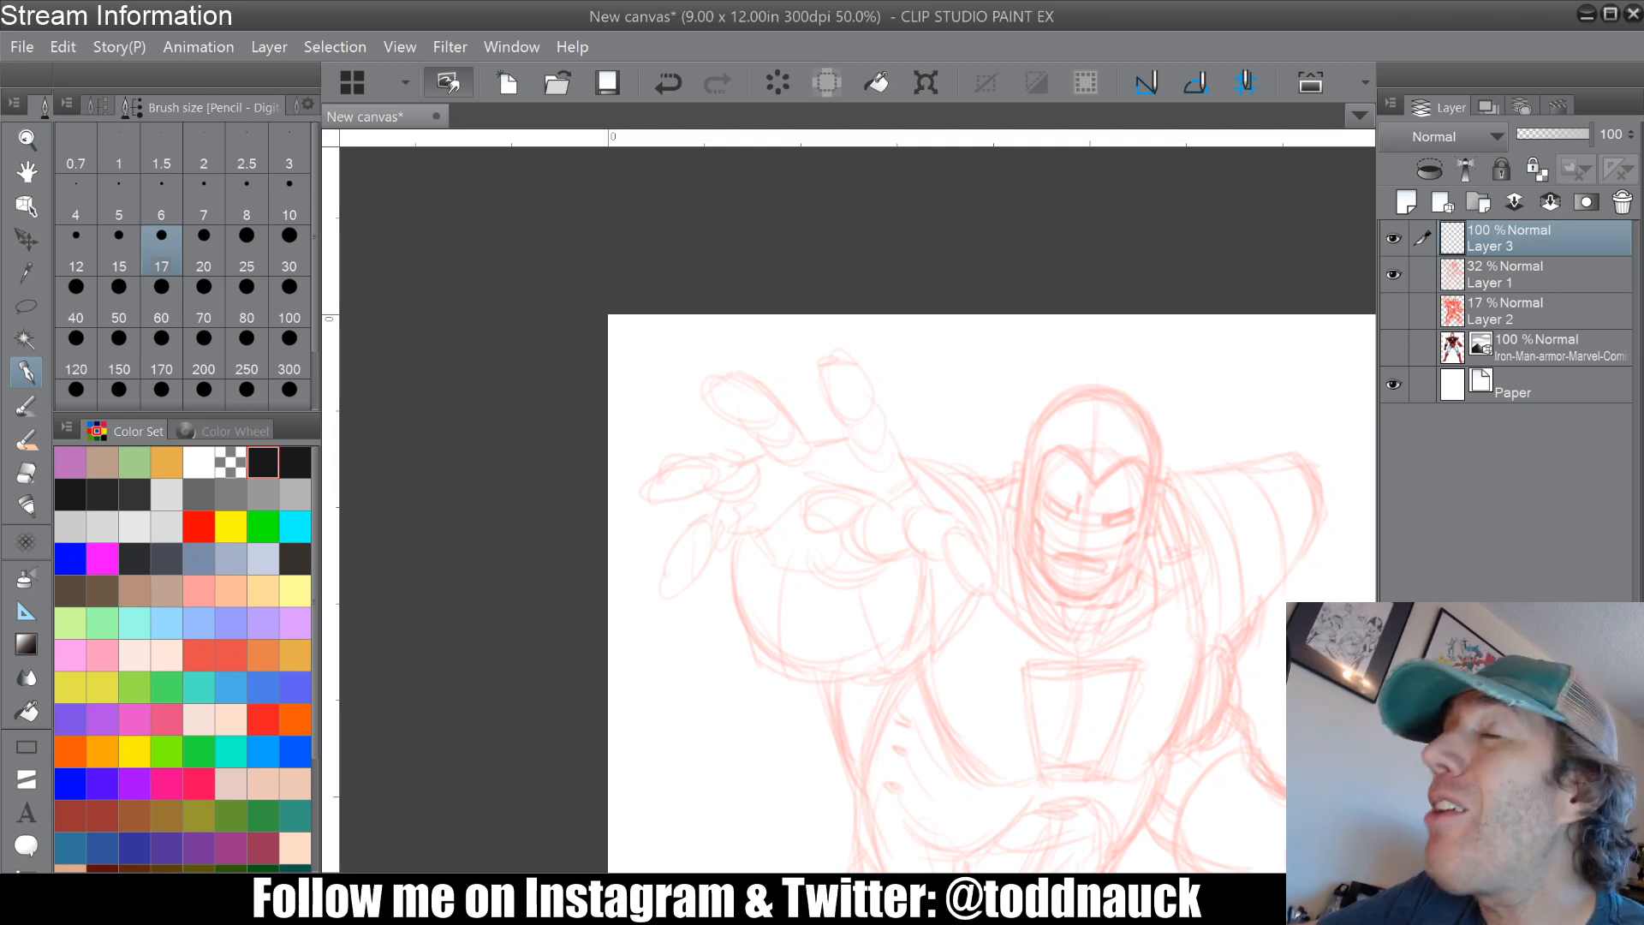
scroll(909, 433, "up", 1)
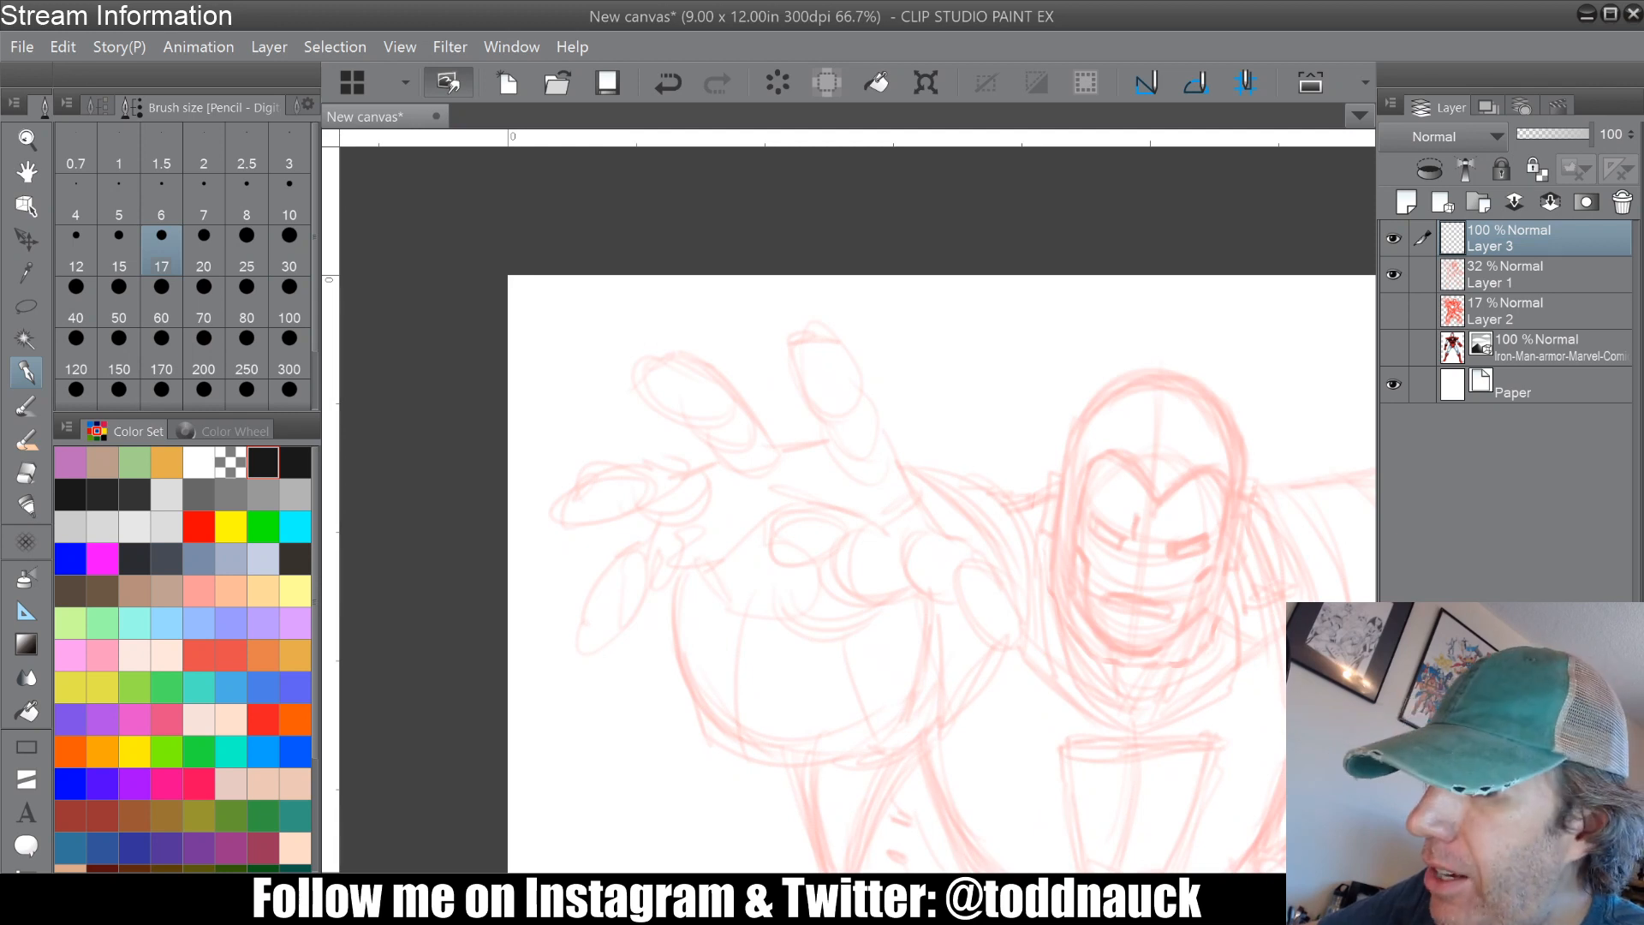
scroll(863, 462, "up", 1)
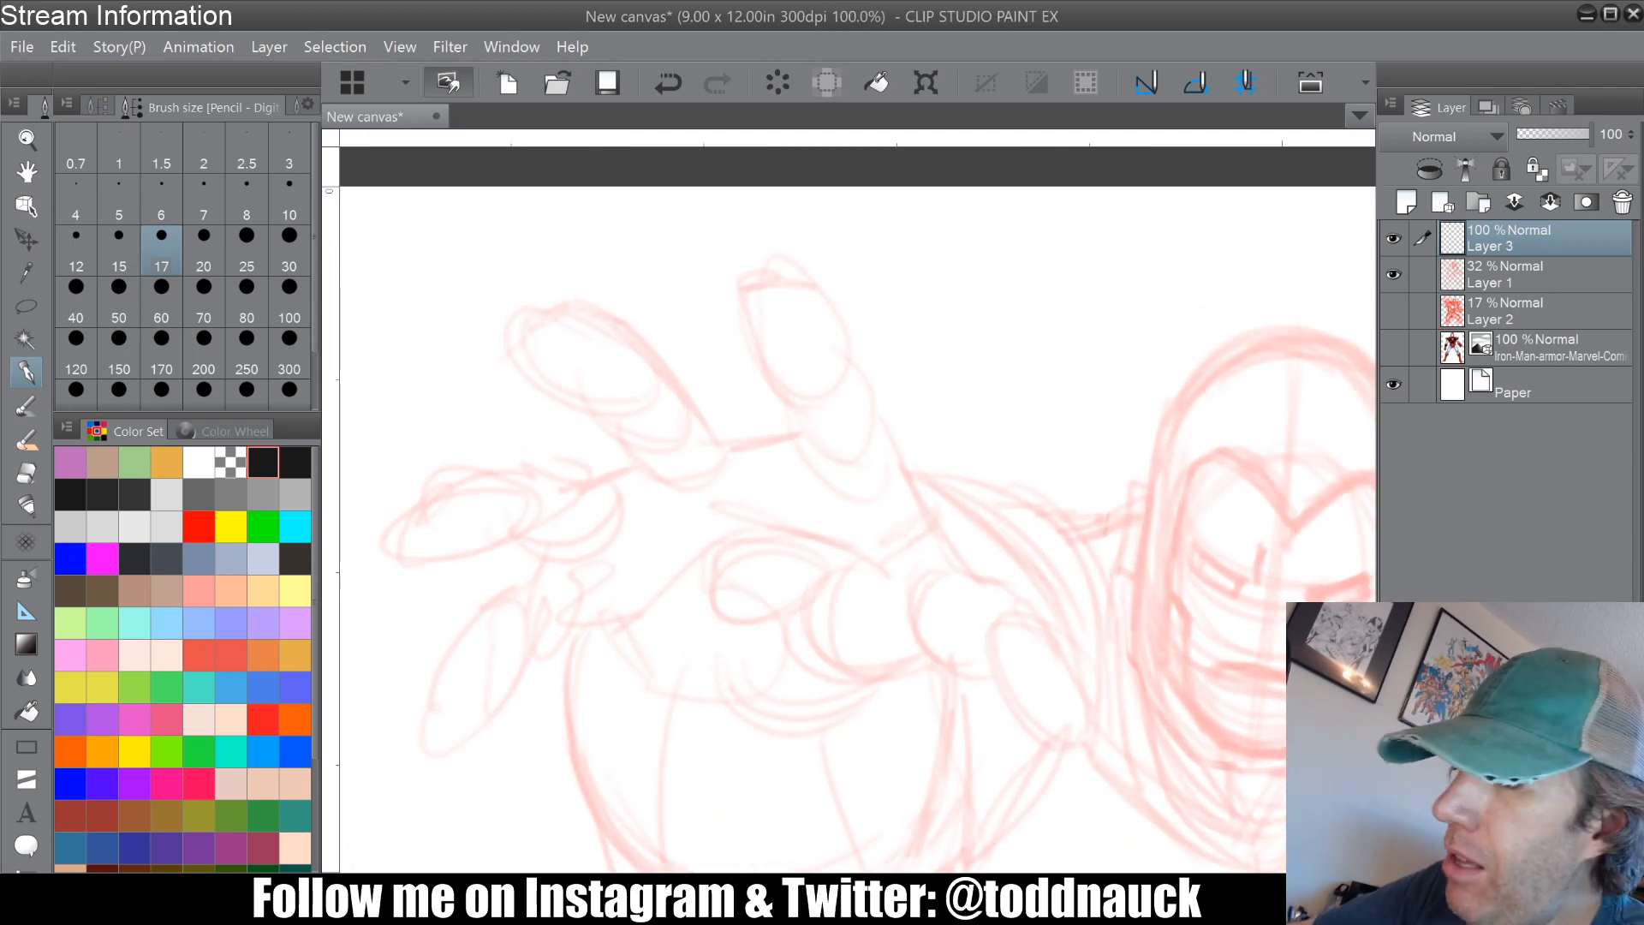
left_click_drag(739, 434, 797, 436)
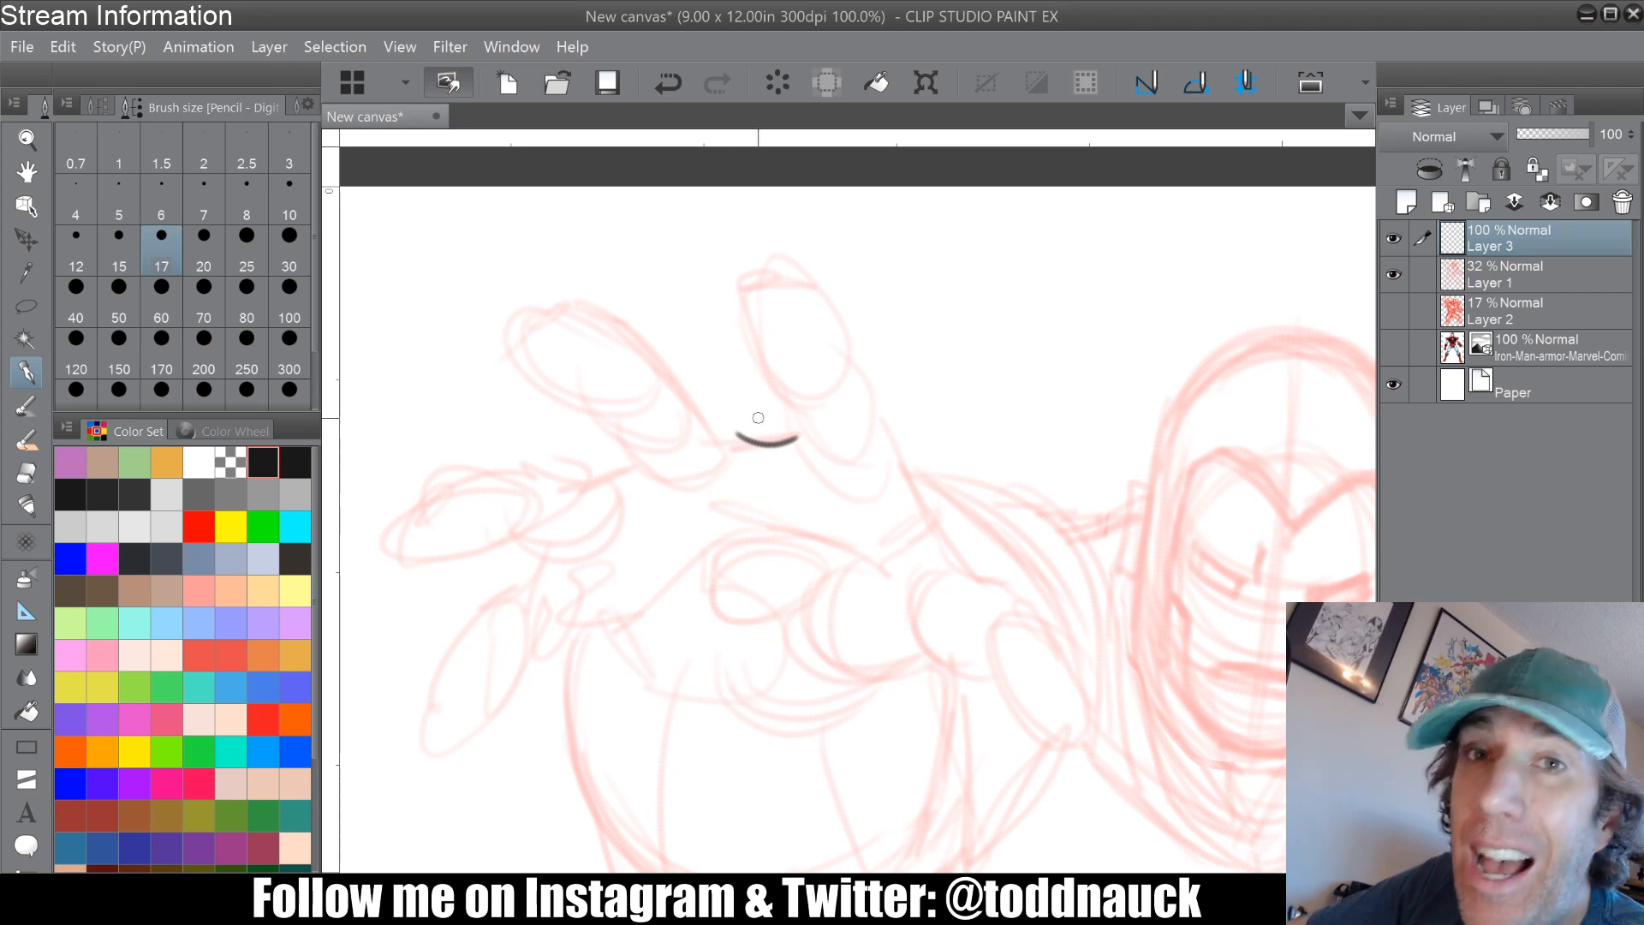
left_click_drag(824, 288, 853, 349)
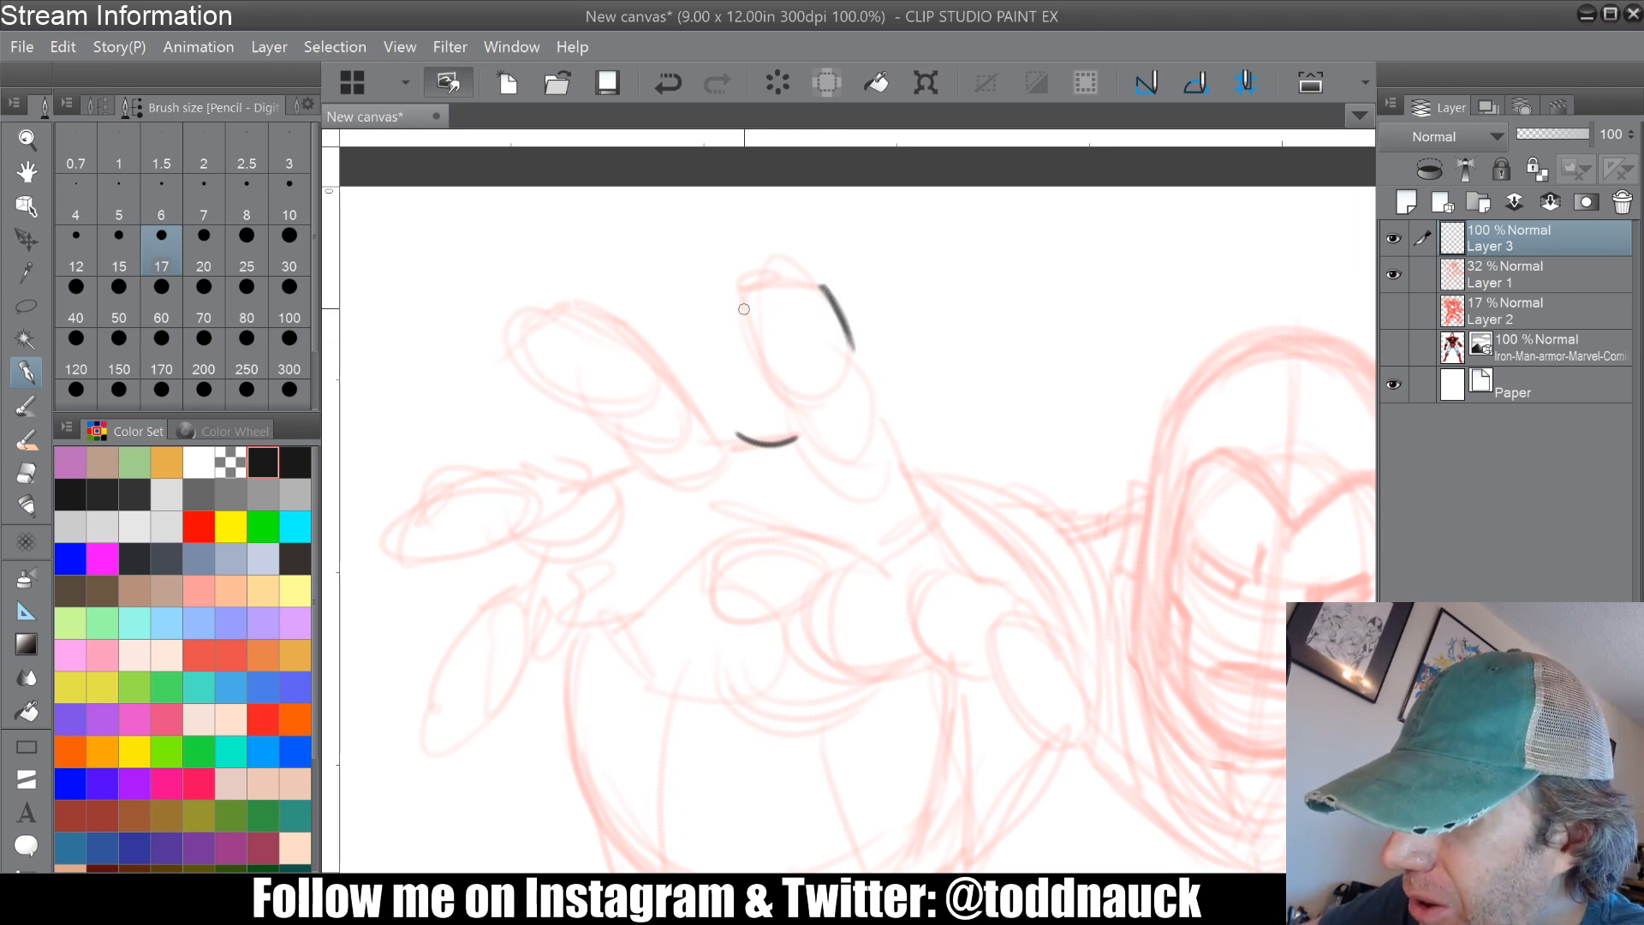
mouse_move(743, 301)
left_mouse_down()
mouse_move(802, 397)
mouse_move(825, 484)
left_mouse_up()
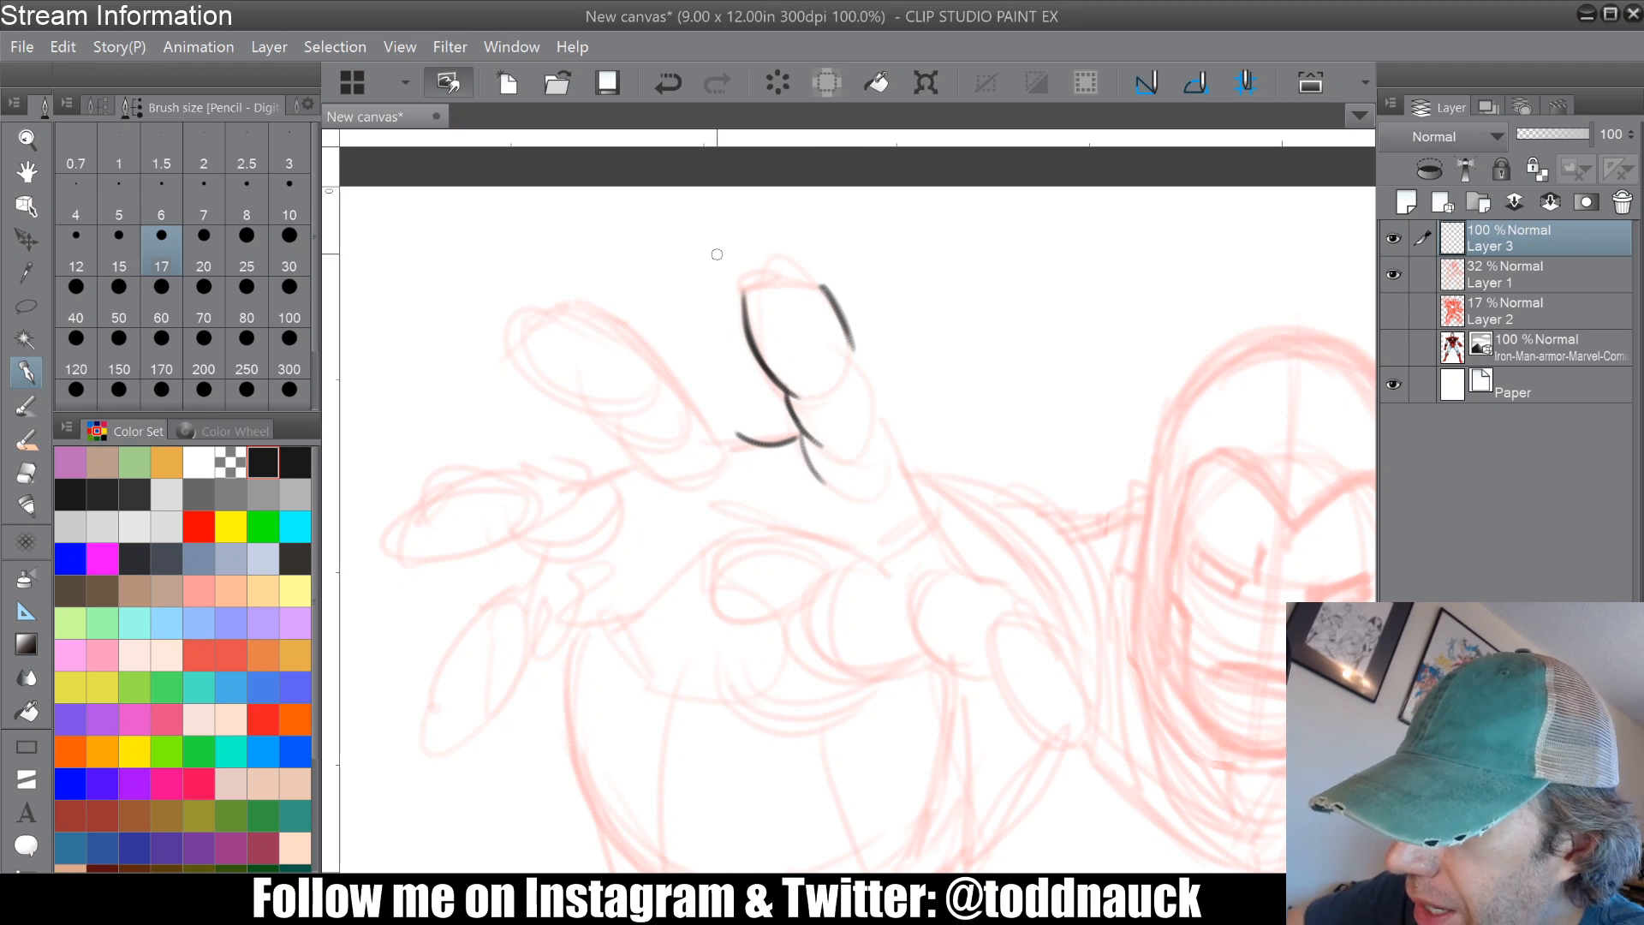
left_click_drag(743, 293, 825, 284)
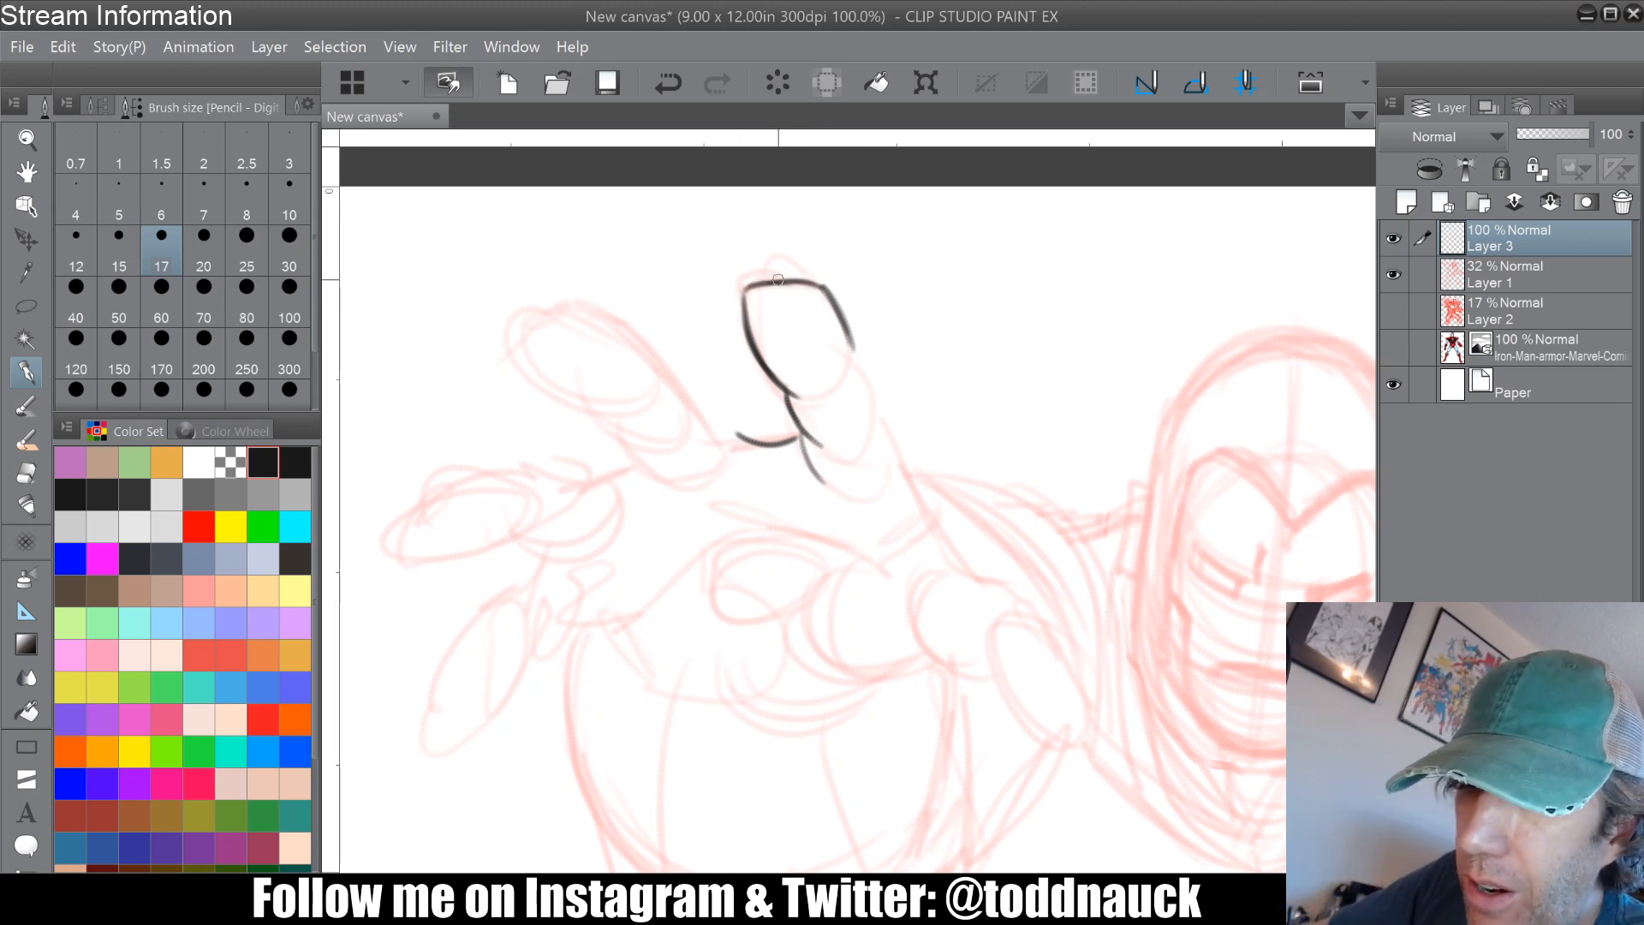
mouse_move(824, 387)
left_mouse_down()
mouse_move(861, 361)
mouse_move(880, 410)
mouse_move(855, 441)
mouse_move(904, 467)
mouse_move(886, 477)
mouse_move(906, 473)
mouse_move(964, 567)
left_mouse_up()
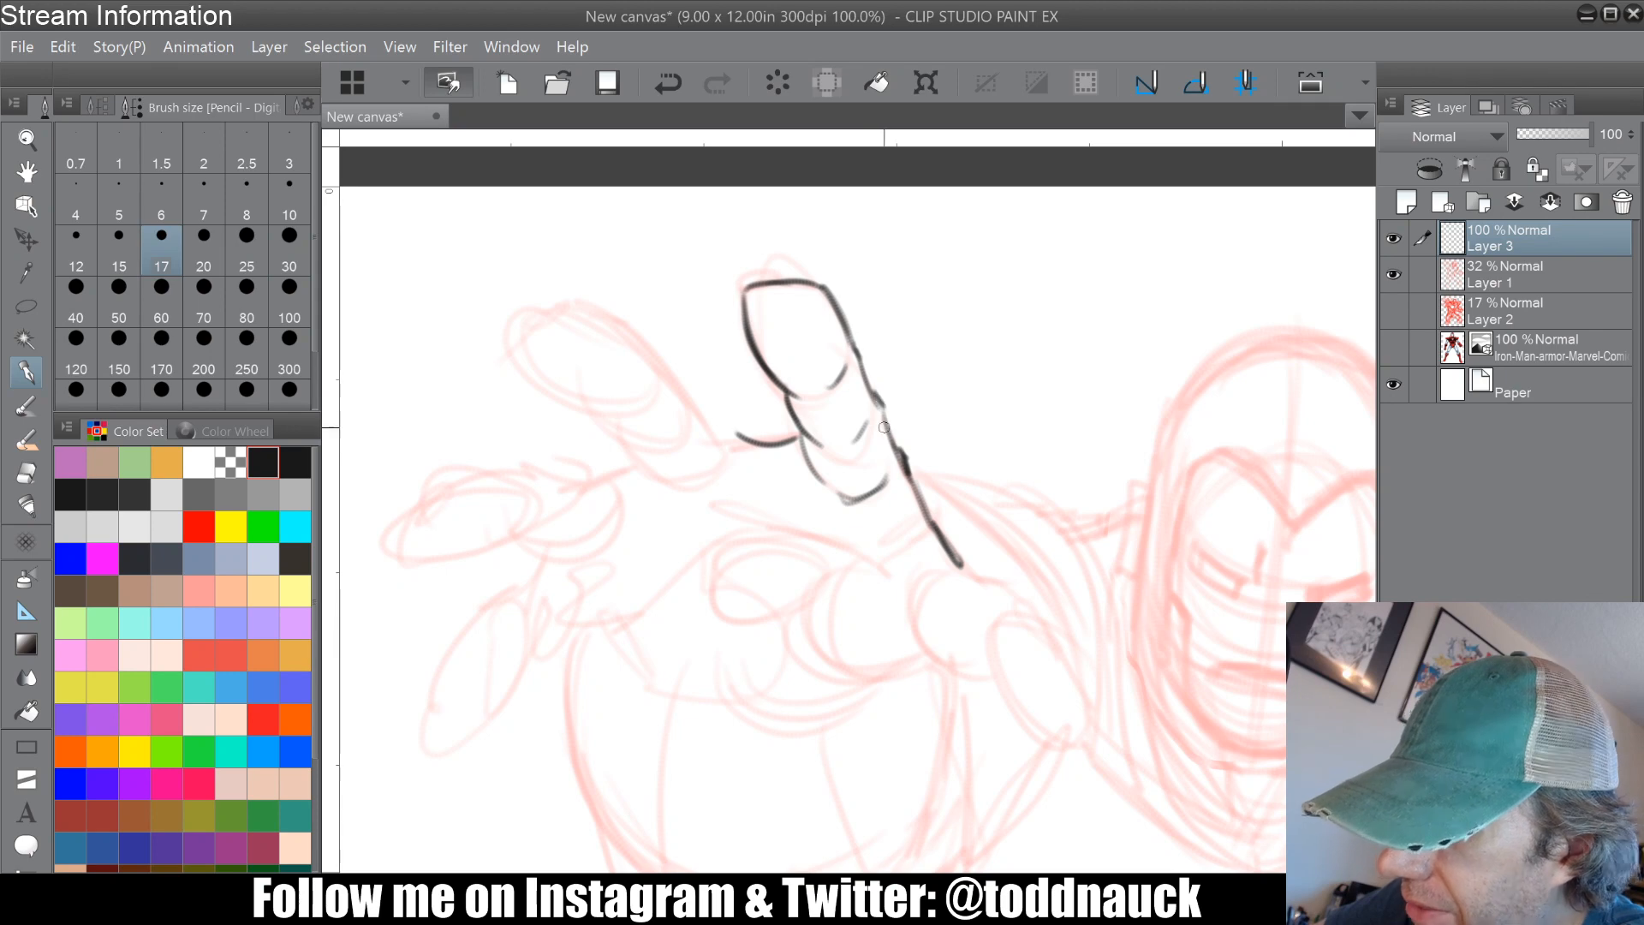
Step: Outline the middle finger over the red sketch, adding its fingertip, joint curves and the web joining it to the index finger
mouse_move(585, 303)
left_mouse_down()
mouse_move(669, 360)
mouse_move(655, 346)
mouse_move(739, 440)
left_mouse_up()
mouse_move(523, 355)
left_mouse_down()
mouse_move(604, 409)
mouse_move(643, 403)
left_mouse_up()
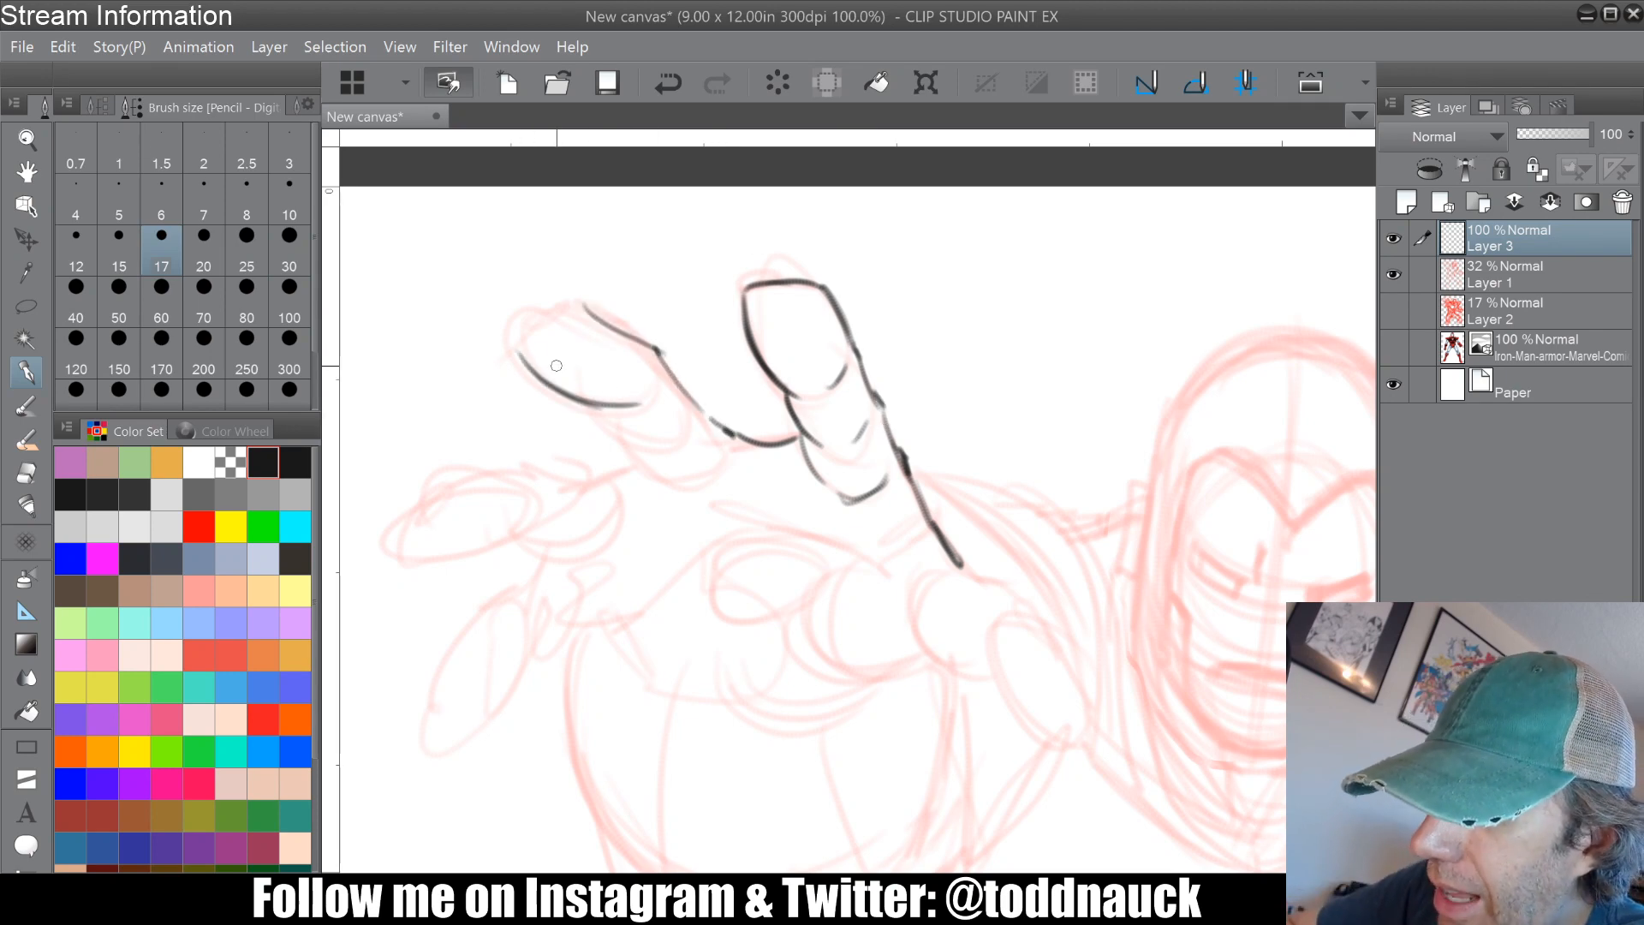
left_click_drag(557, 363, 622, 539)
mouse_move(591, 479)
left_mouse_down()
mouse_move(586, 558)
mouse_move(583, 527)
mouse_move(589, 542)
left_mouse_up()
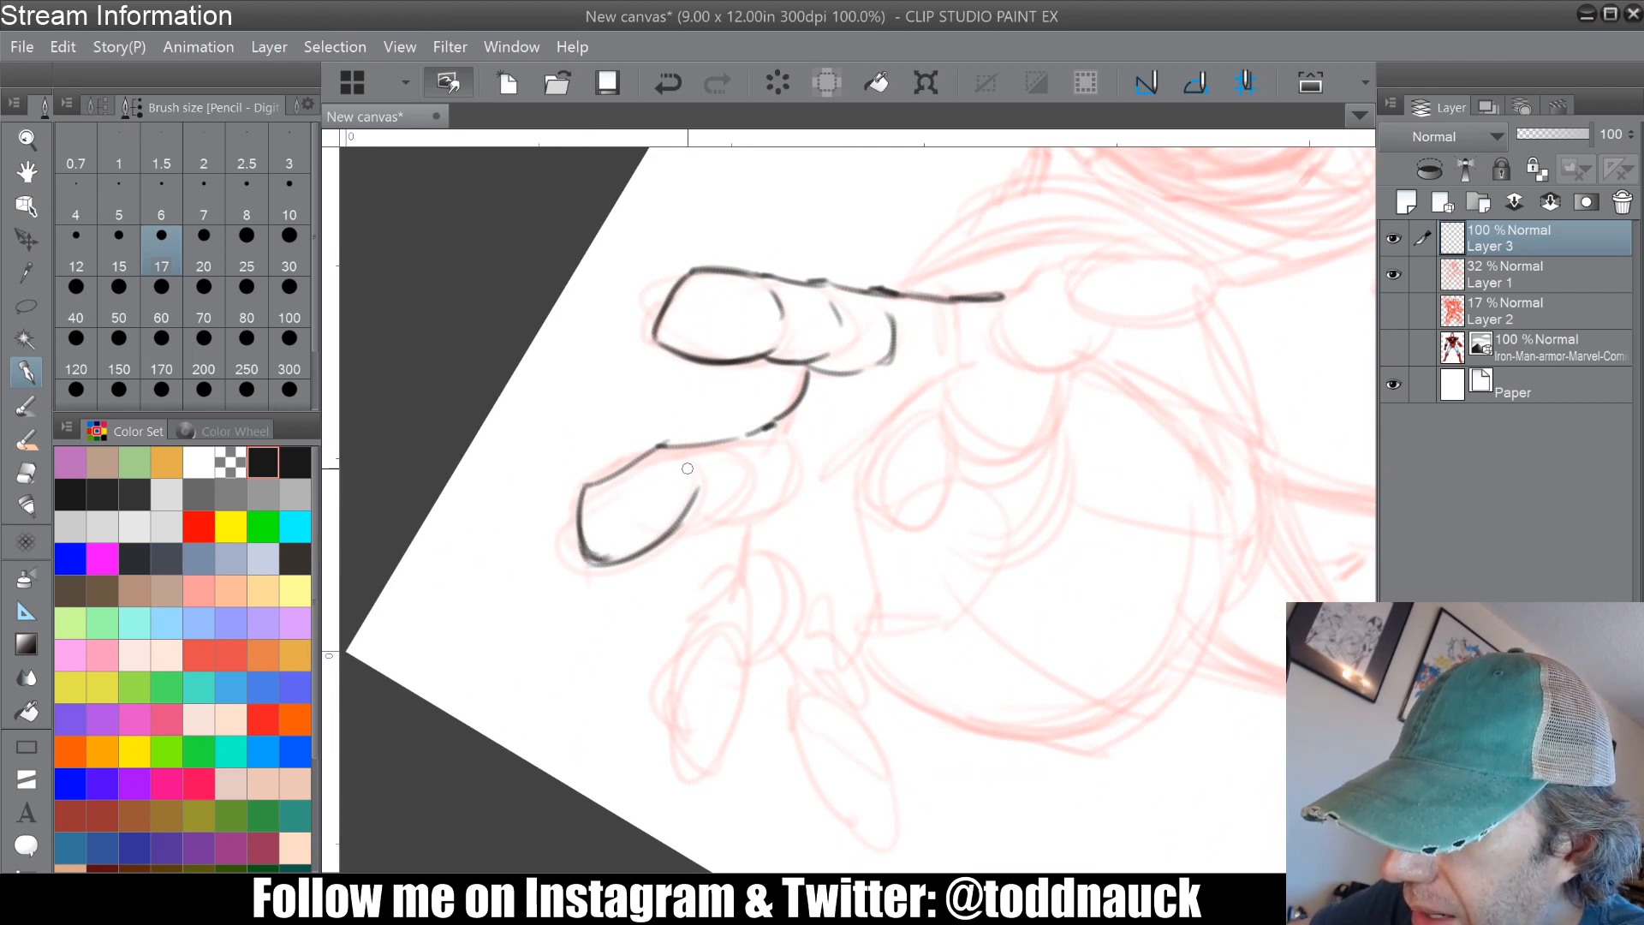
mouse_move(672, 460)
left_mouse_down()
mouse_move(698, 488)
mouse_move(685, 519)
mouse_move(751, 502)
mouse_move(795, 375)
left_mouse_up()
mouse_move(704, 310)
left_mouse_down()
mouse_move(796, 331)
mouse_move(822, 366)
mouse_move(796, 351)
mouse_move(891, 402)
left_mouse_up()
mouse_move(786, 361)
left_mouse_down()
mouse_move(789, 383)
mouse_move(703, 410)
mouse_move(747, 426)
left_mouse_up()
mouse_move(810, 339)
left_mouse_down()
mouse_move(771, 427)
mouse_move(809, 357)
mouse_move(799, 408)
mouse_move(813, 386)
mouse_move(772, 420)
left_mouse_up()
left_click_drag(739, 350, 776, 305)
left_click_drag(598, 449, 629, 516)
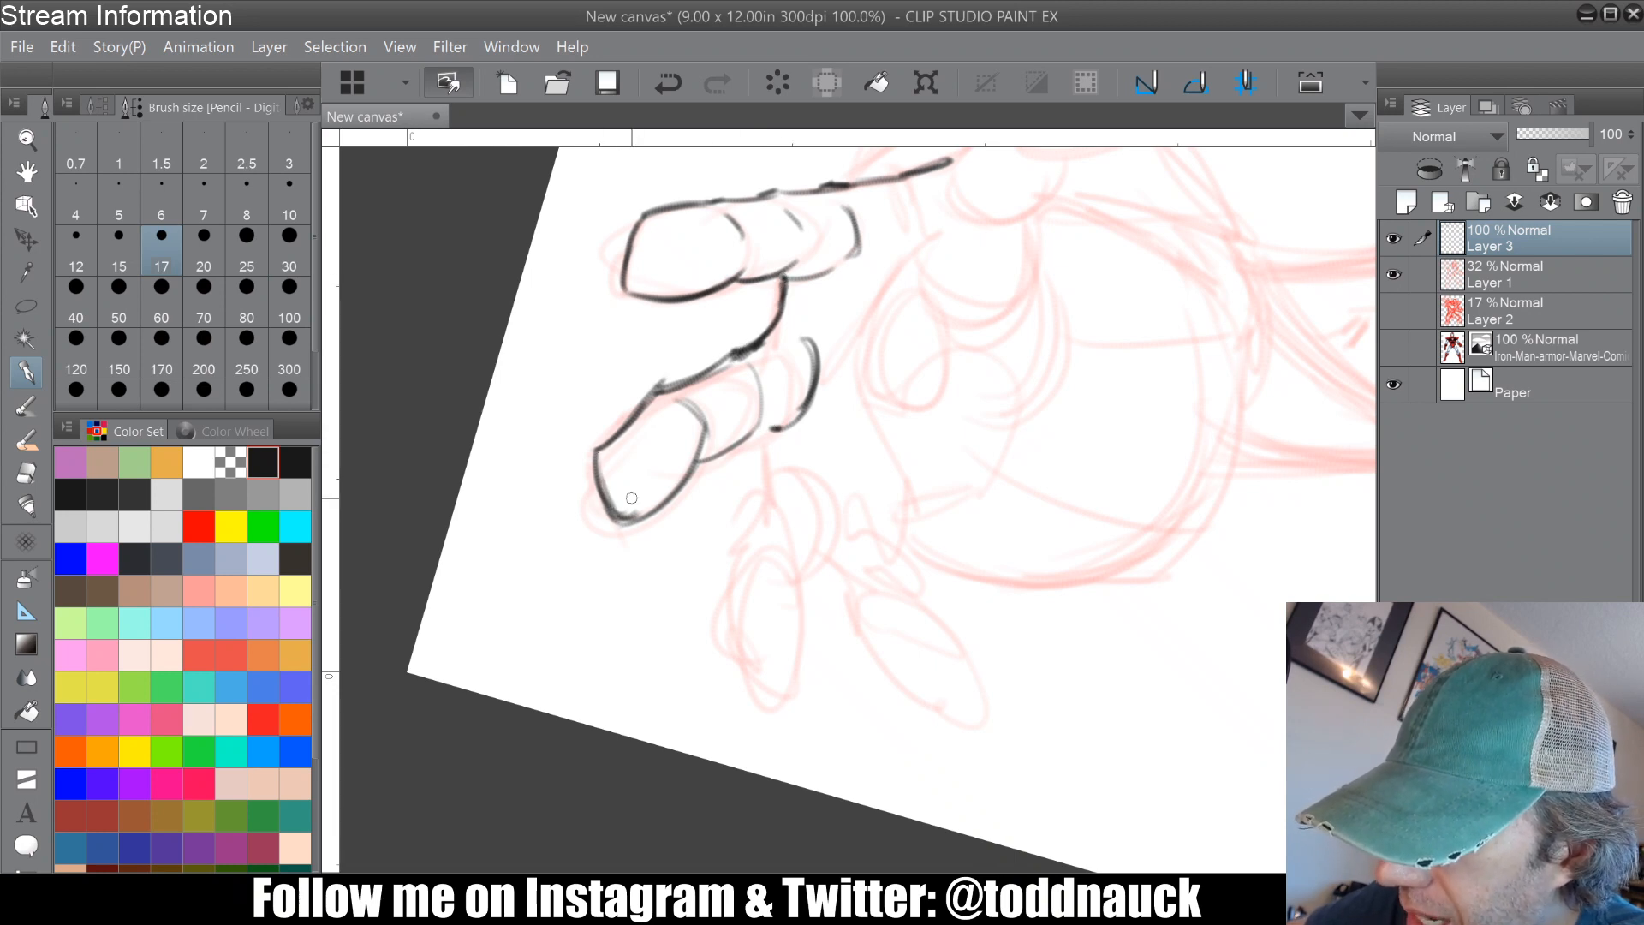
Step: Draw the ring and little fingers with tapered fingertips and curved joint lines
mouse_move(774, 430)
left_mouse_down()
mouse_move(759, 491)
mouse_move(587, 495)
mouse_move(567, 582)
mouse_move(601, 444)
left_mouse_up()
mouse_move(567, 625)
left_mouse_down()
mouse_move(593, 549)
mouse_move(567, 634)
mouse_move(584, 698)
mouse_move(637, 638)
mouse_move(638, 608)
mouse_move(603, 703)
mouse_move(647, 543)
mouse_move(641, 591)
mouse_move(683, 492)
mouse_move(673, 454)
mouse_move(653, 555)
mouse_move(572, 566)
mouse_move(563, 637)
mouse_move(582, 694)
mouse_move(573, 522)
mouse_move(602, 457)
mouse_move(568, 543)
mouse_move(728, 238)
mouse_move(821, 198)
left_mouse_up()
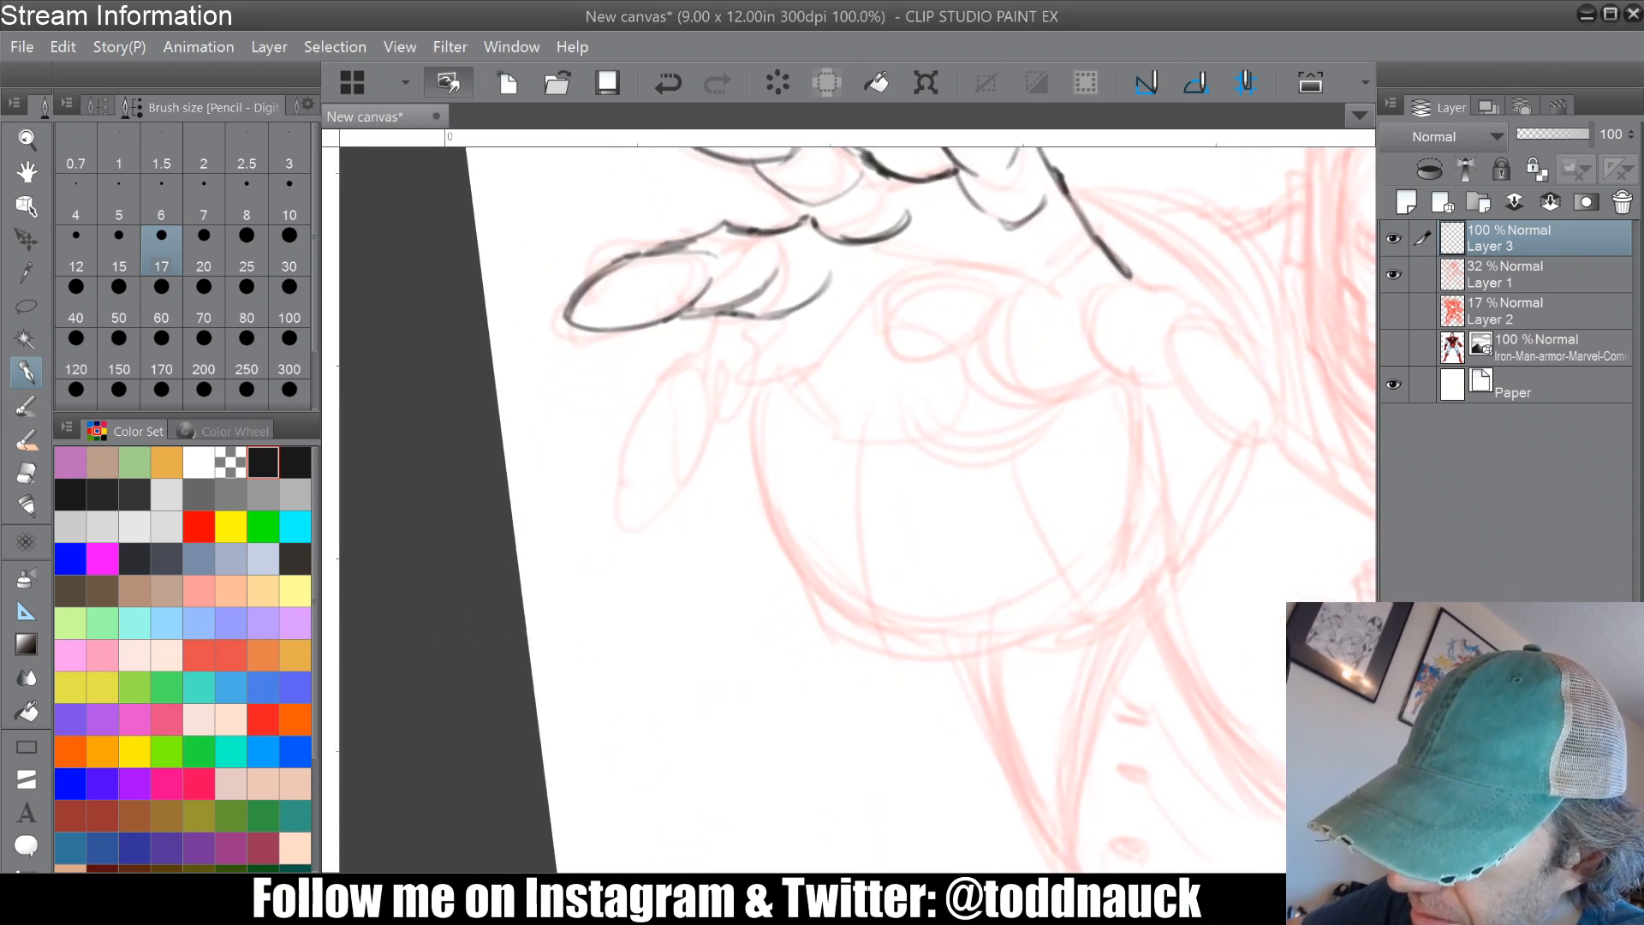
left_click_drag(826, 255, 829, 274)
mouse_move(711, 310)
left_mouse_down()
mouse_move(632, 492)
mouse_move(706, 394)
mouse_move(704, 462)
mouse_move(656, 410)
mouse_move(664, 497)
mouse_move(701, 458)
mouse_move(681, 370)
mouse_move(716, 410)
mouse_move(775, 346)
mouse_move(634, 509)
left_mouse_up()
Step: Draw the arched palm line below the fingers, the edge toward the thumb and the angular heel of the hand
scroll(857, 462, "down", 3)
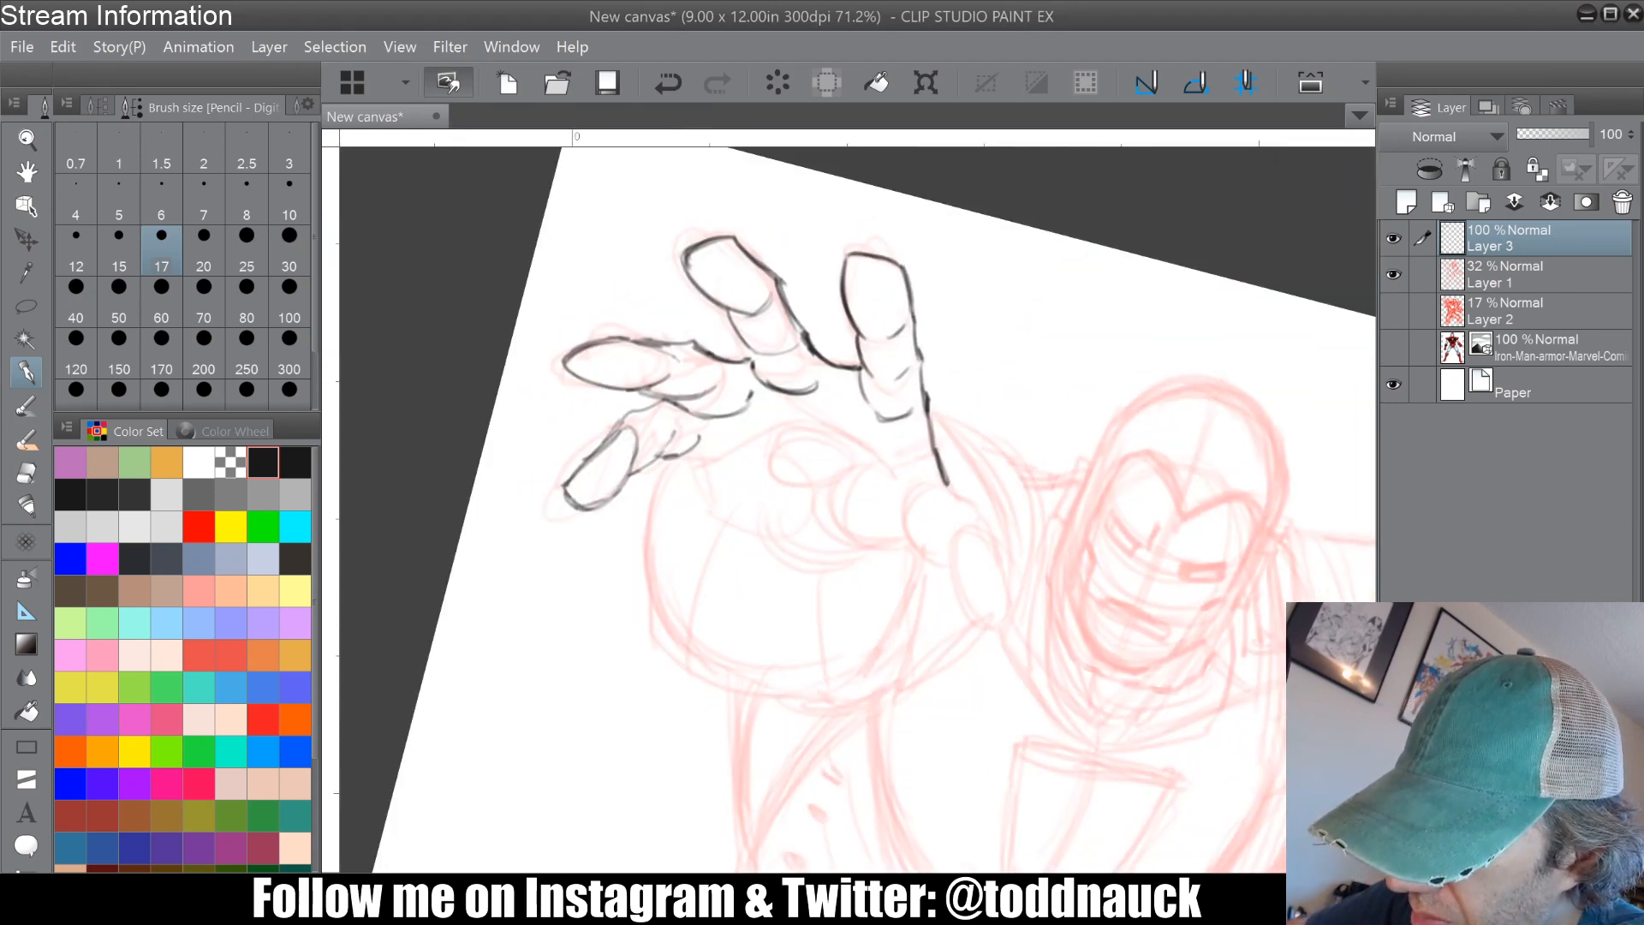
mouse_move(710, 462)
left_mouse_down()
mouse_move(813, 440)
mouse_move(792, 433)
mouse_move(886, 464)
left_mouse_up()
mouse_move(927, 461)
left_mouse_down()
mouse_move(875, 475)
mouse_move(927, 467)
mouse_move(972, 517)
left_mouse_up()
mouse_move(694, 469)
left_mouse_down()
mouse_move(707, 508)
mouse_move(787, 525)
left_mouse_up()
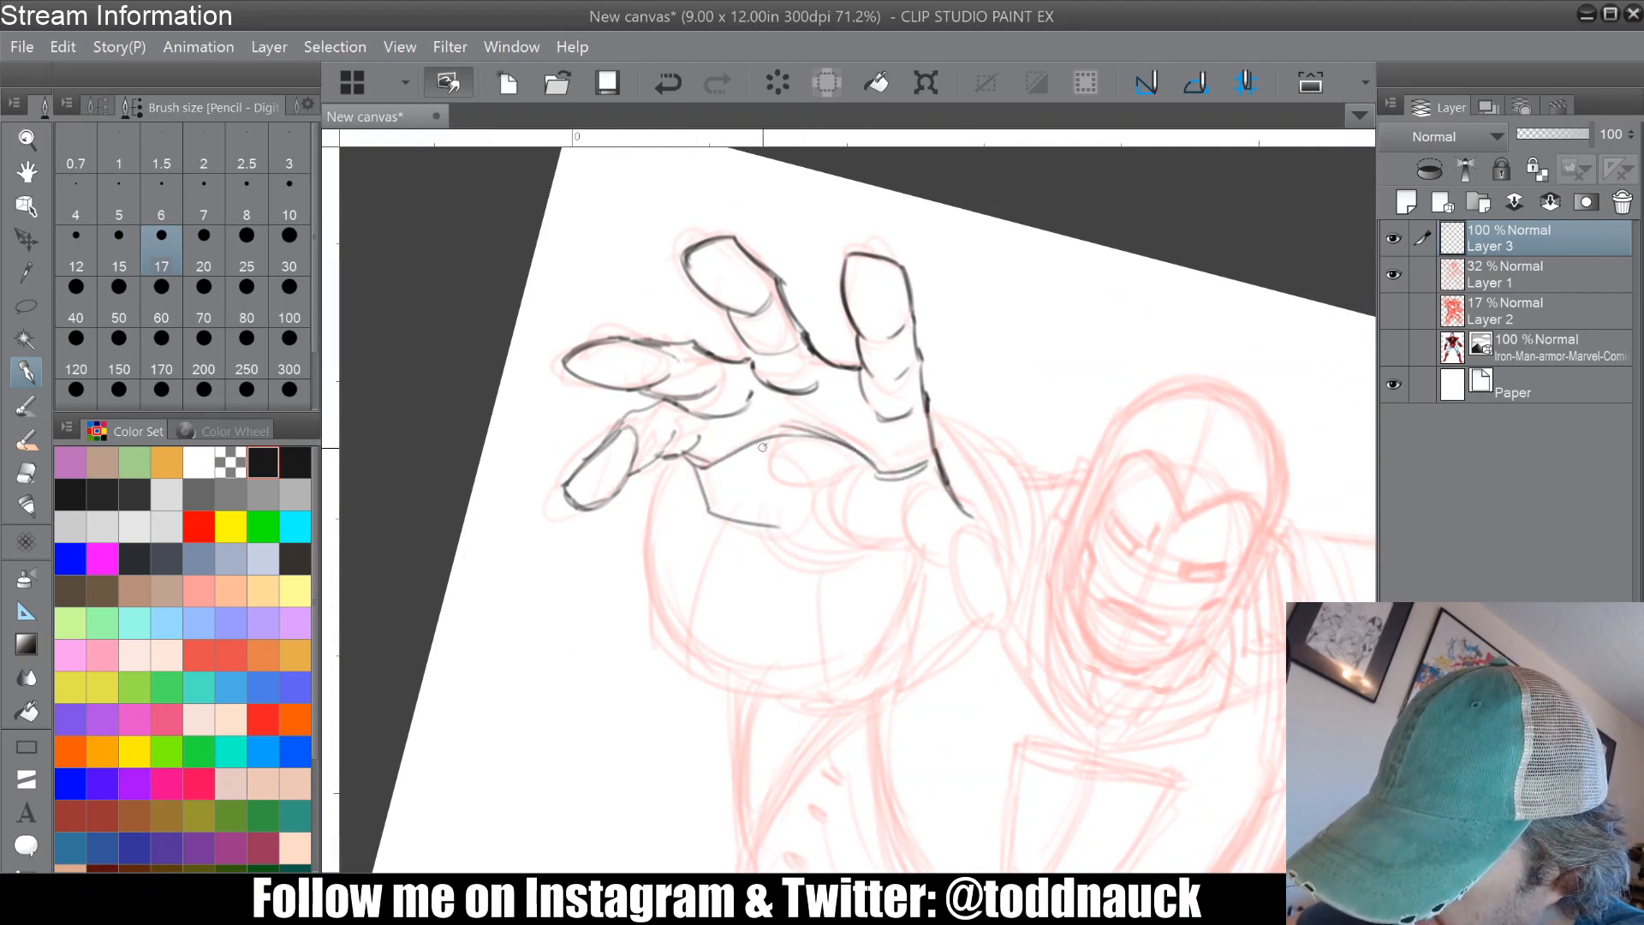
Step: Draw the oval repulsor disc in the palm and outline the thumb with its rounded tip
left_click_drag(762, 447, 767, 456)
left_click_drag(865, 210, 764, 172)
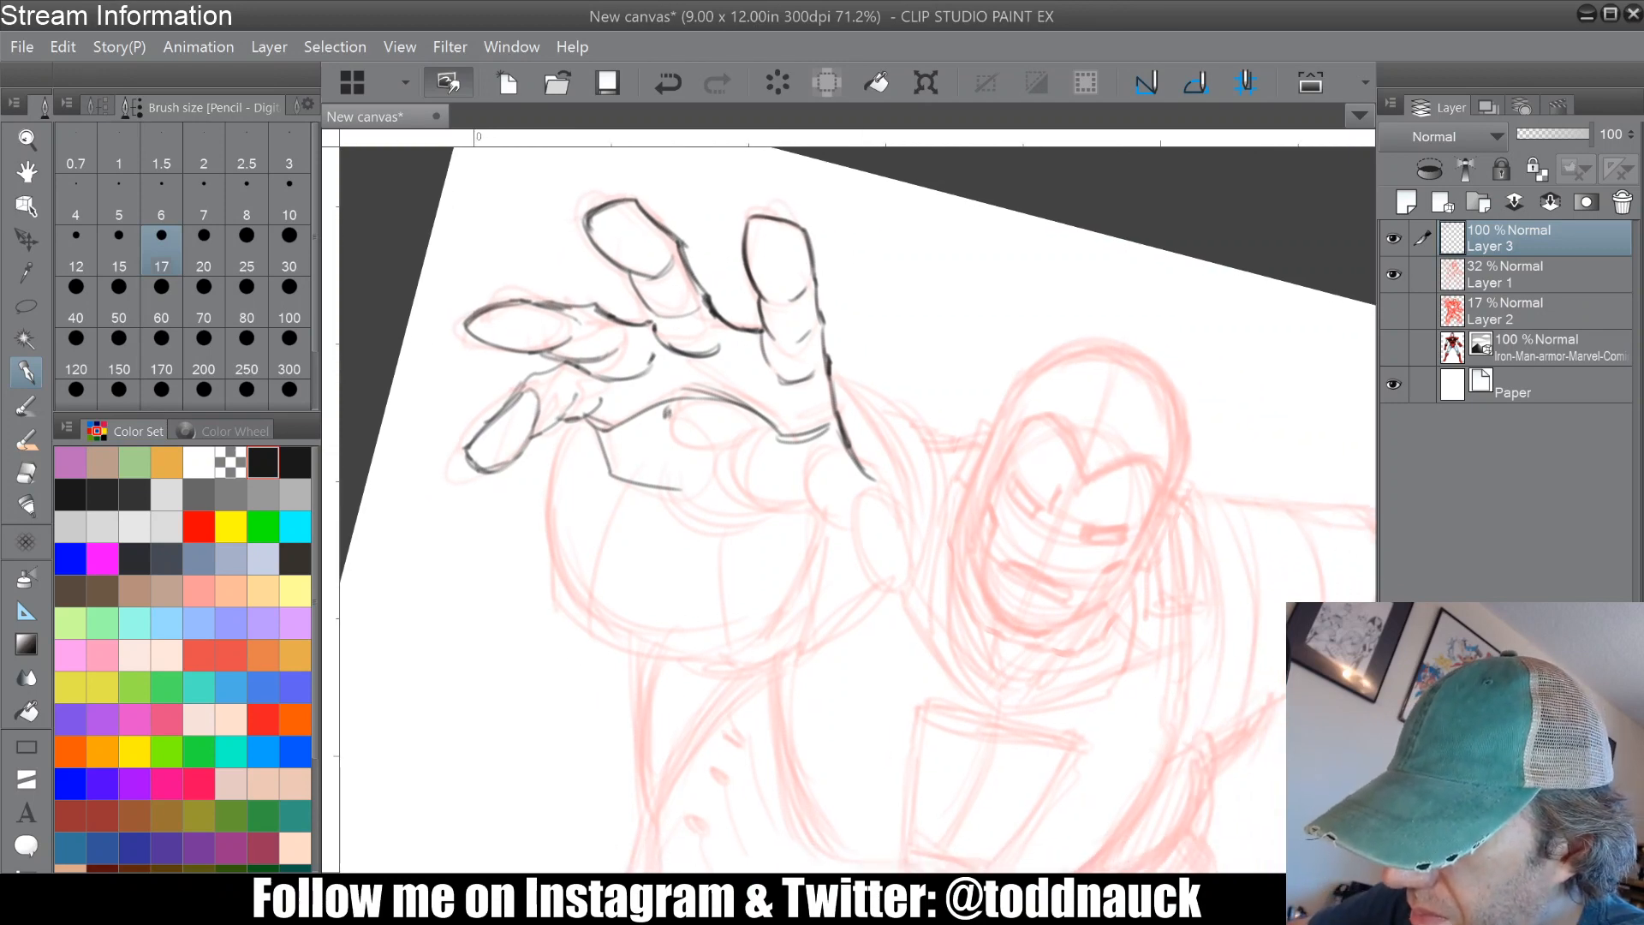
left_click_drag(804, 229, 585, 422)
mouse_move(725, 544)
left_mouse_down()
mouse_move(772, 582)
mouse_move(721, 622)
mouse_move(721, 578)
mouse_move(758, 540)
left_mouse_up()
mouse_move(785, 481)
left_mouse_down()
mouse_move(776, 465)
mouse_move(858, 428)
mouse_move(946, 427)
mouse_move(970, 463)
mouse_move(948, 427)
mouse_move(916, 419)
mouse_move(974, 445)
mouse_move(990, 481)
left_mouse_up()
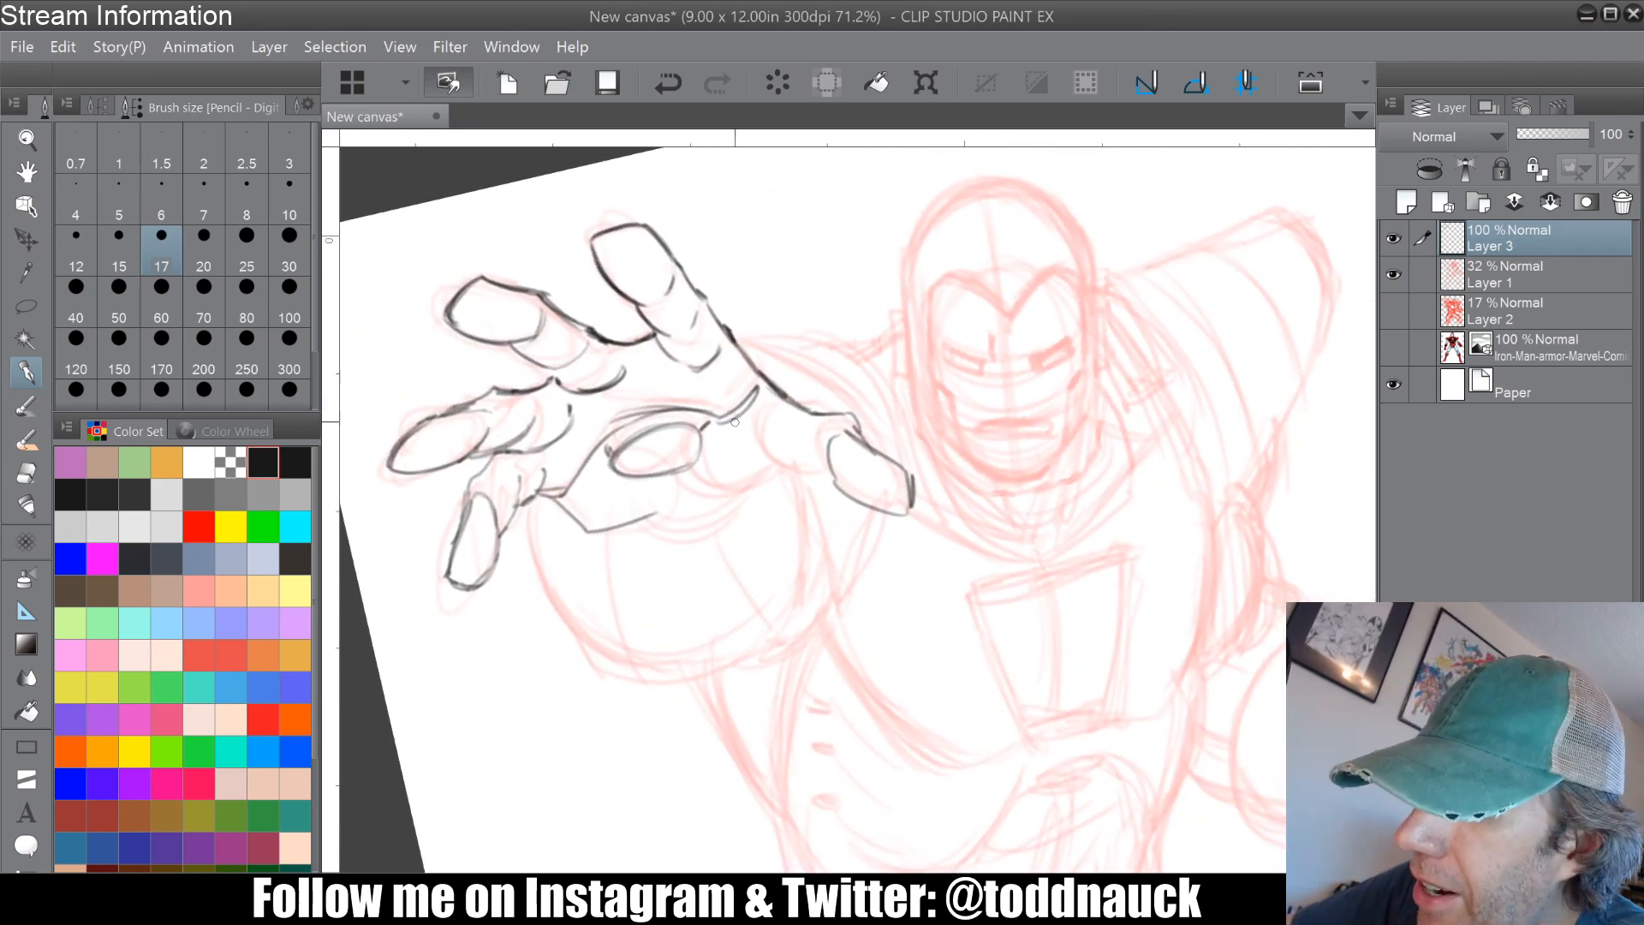
mouse_move(854, 428)
left_mouse_down()
mouse_move(816, 469)
mouse_move(830, 475)
mouse_move(789, 451)
mouse_move(814, 424)
mouse_move(783, 390)
mouse_move(857, 410)
mouse_move(869, 442)
mouse_move(912, 469)
mouse_move(832, 468)
mouse_move(841, 437)
mouse_move(834, 484)
mouse_move(912, 497)
left_mouse_up()
Step: Clean up the thumb tip's outline with the transparent colour and switch the pencil back to black
key("minus")
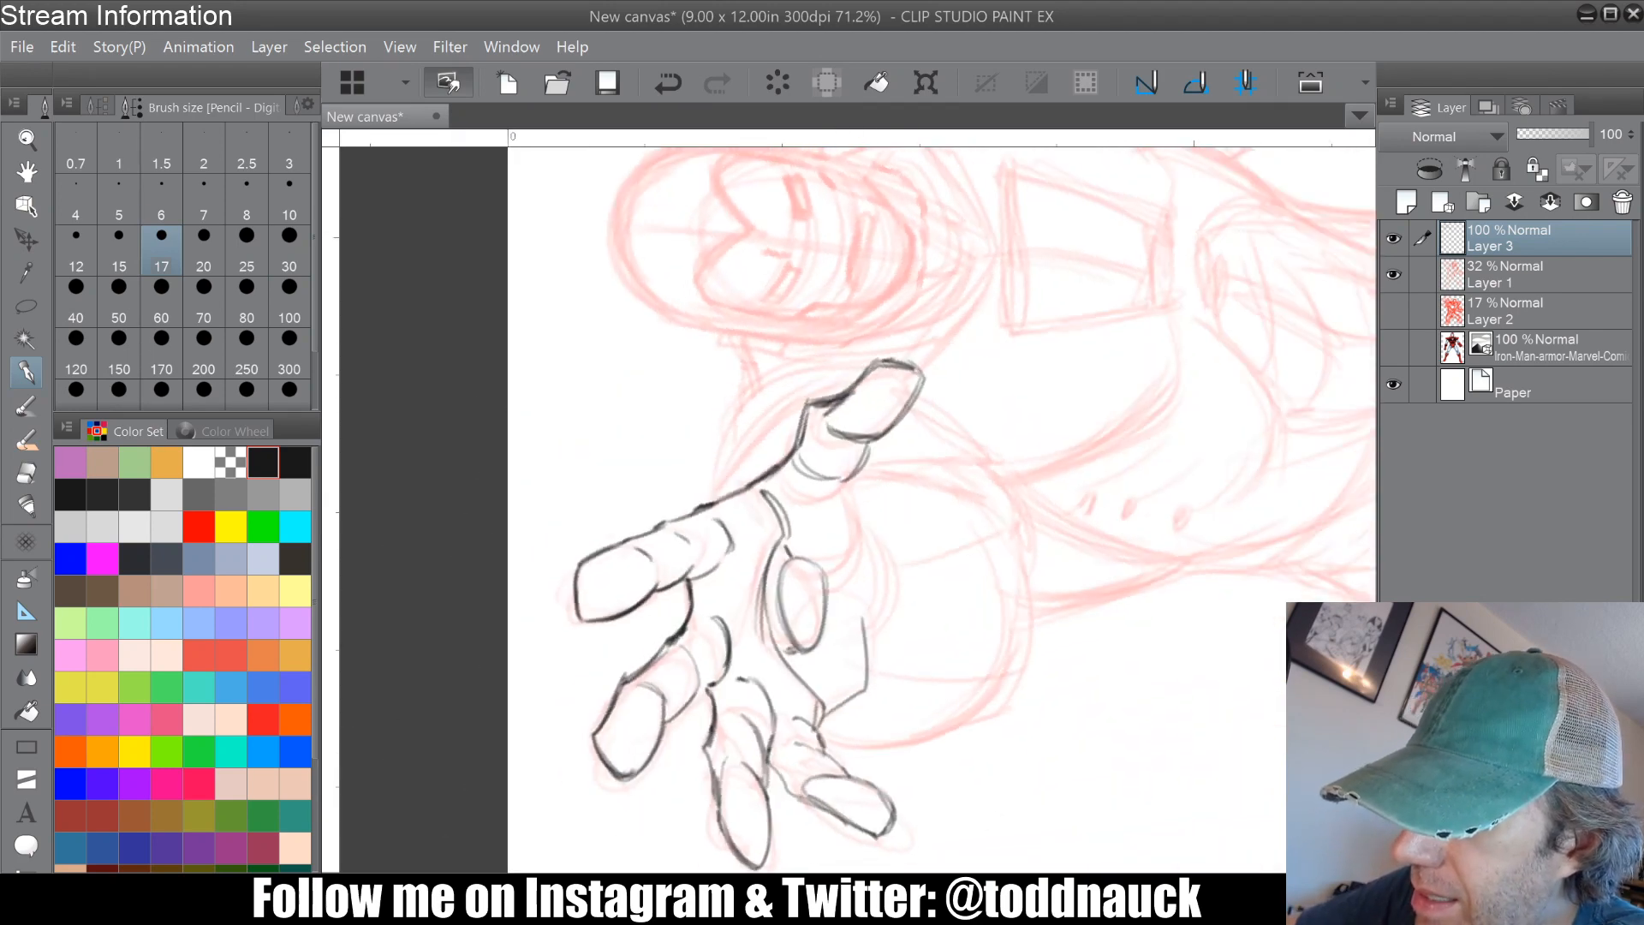
left_click(239, 456)
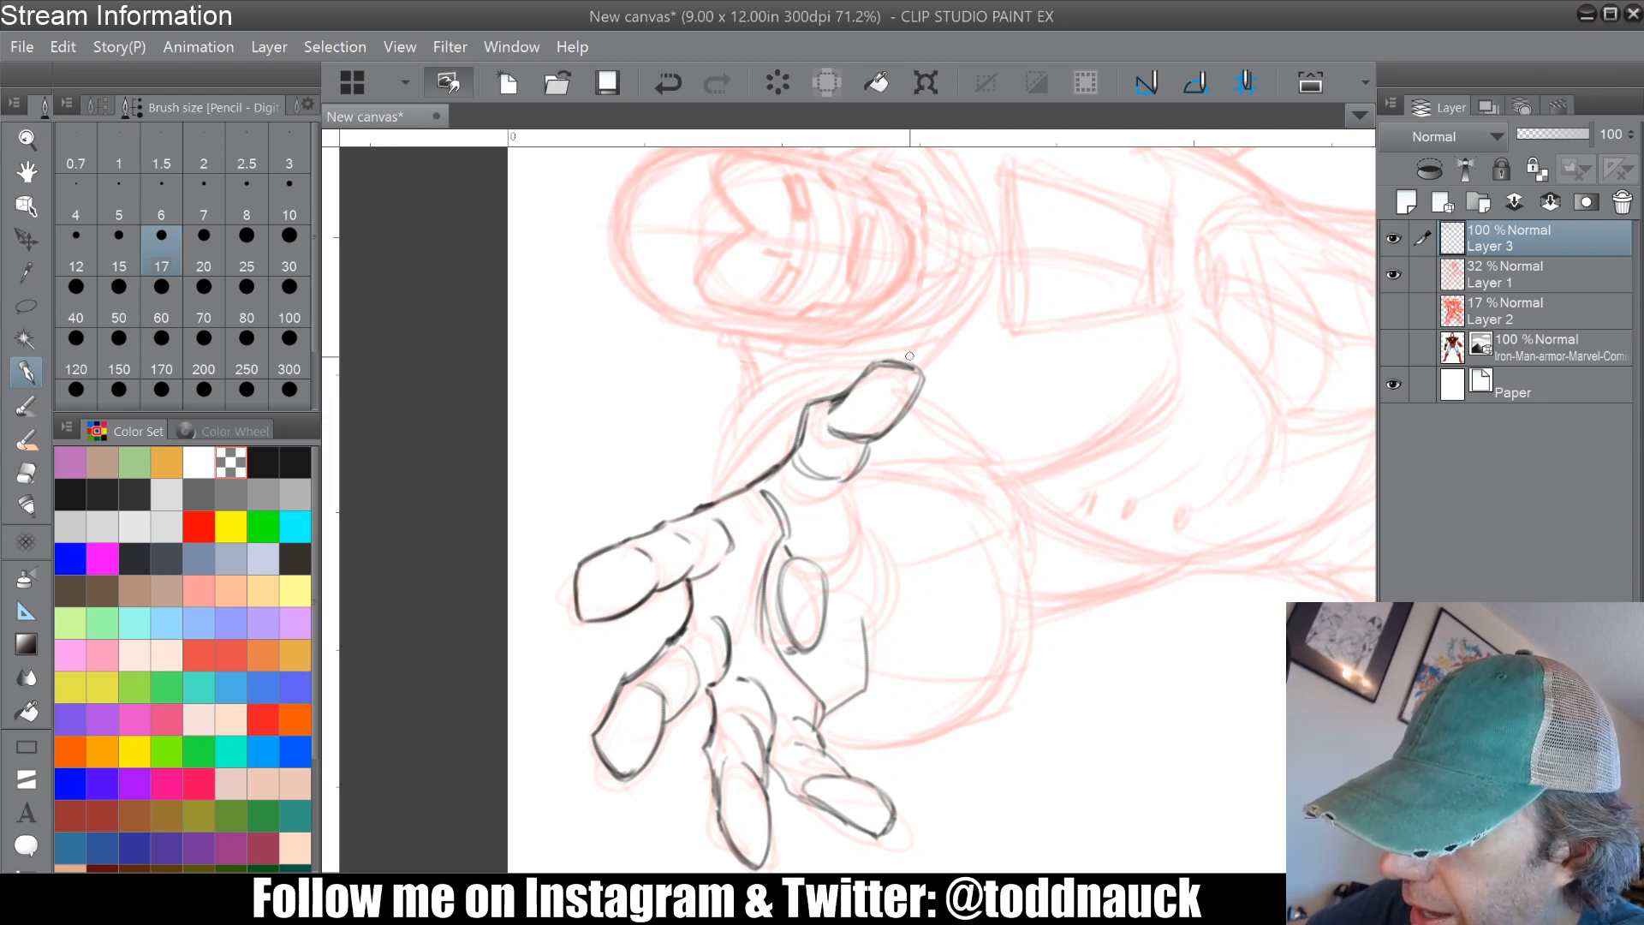
left_click(263, 463)
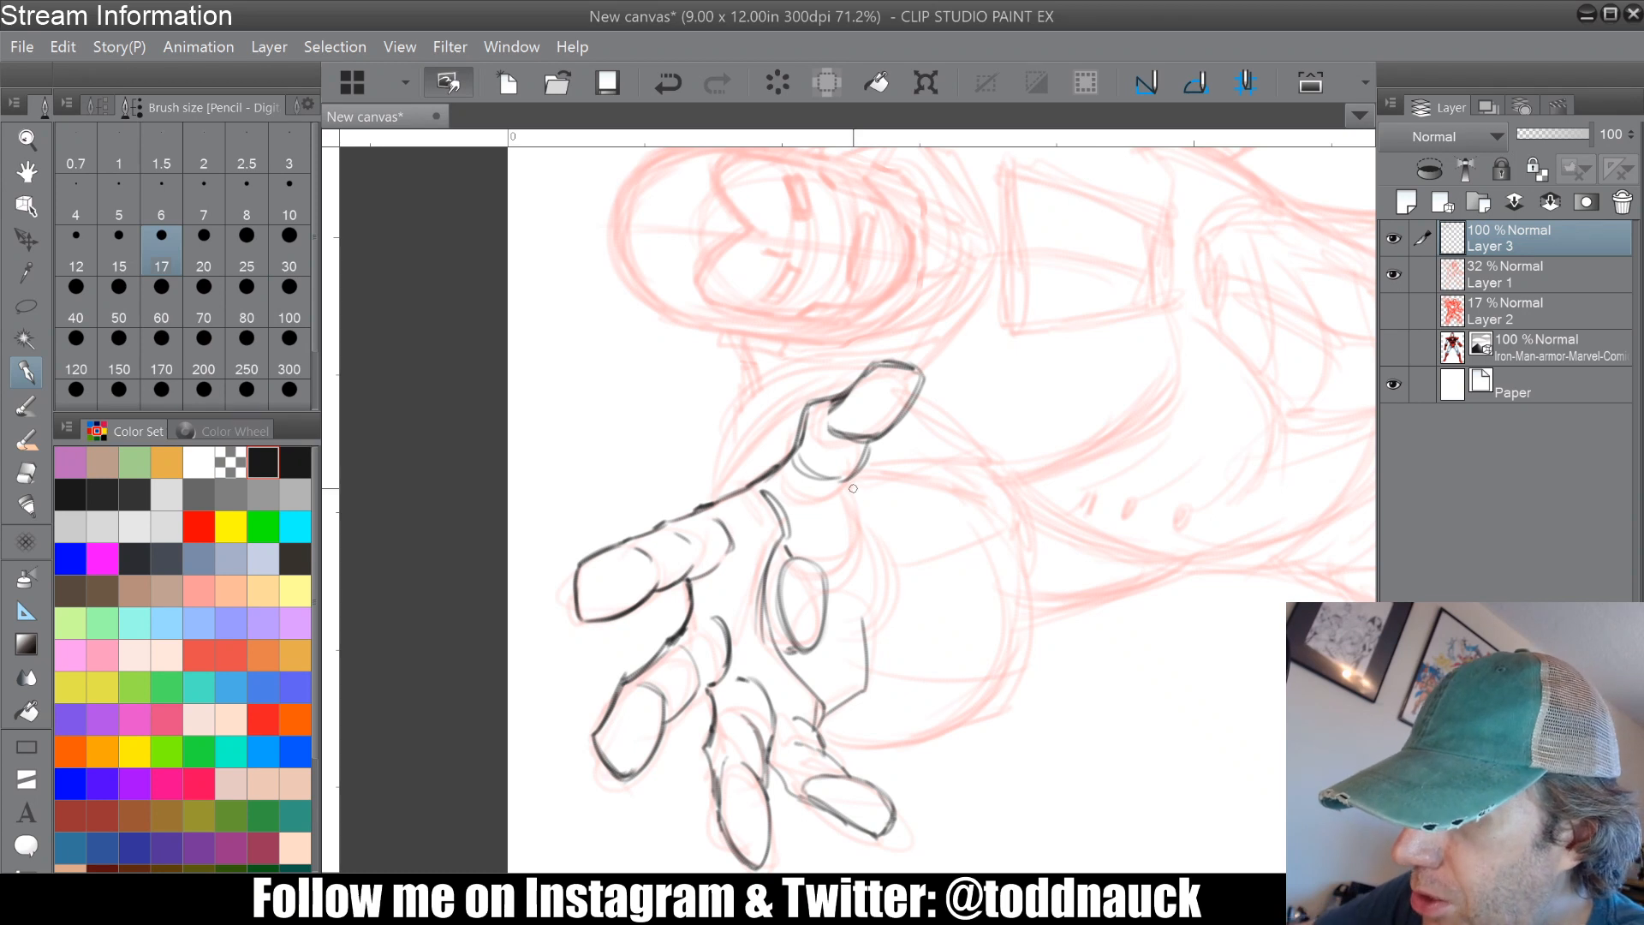
Step: Draw the palm's edge from the thumb base toward the heel and the concentric curved wrist rings beneath it
mouse_move(849, 487)
left_mouse_down()
mouse_move(841, 566)
mouse_move(850, 487)
left_mouse_up()
left_click_drag(843, 572, 859, 610)
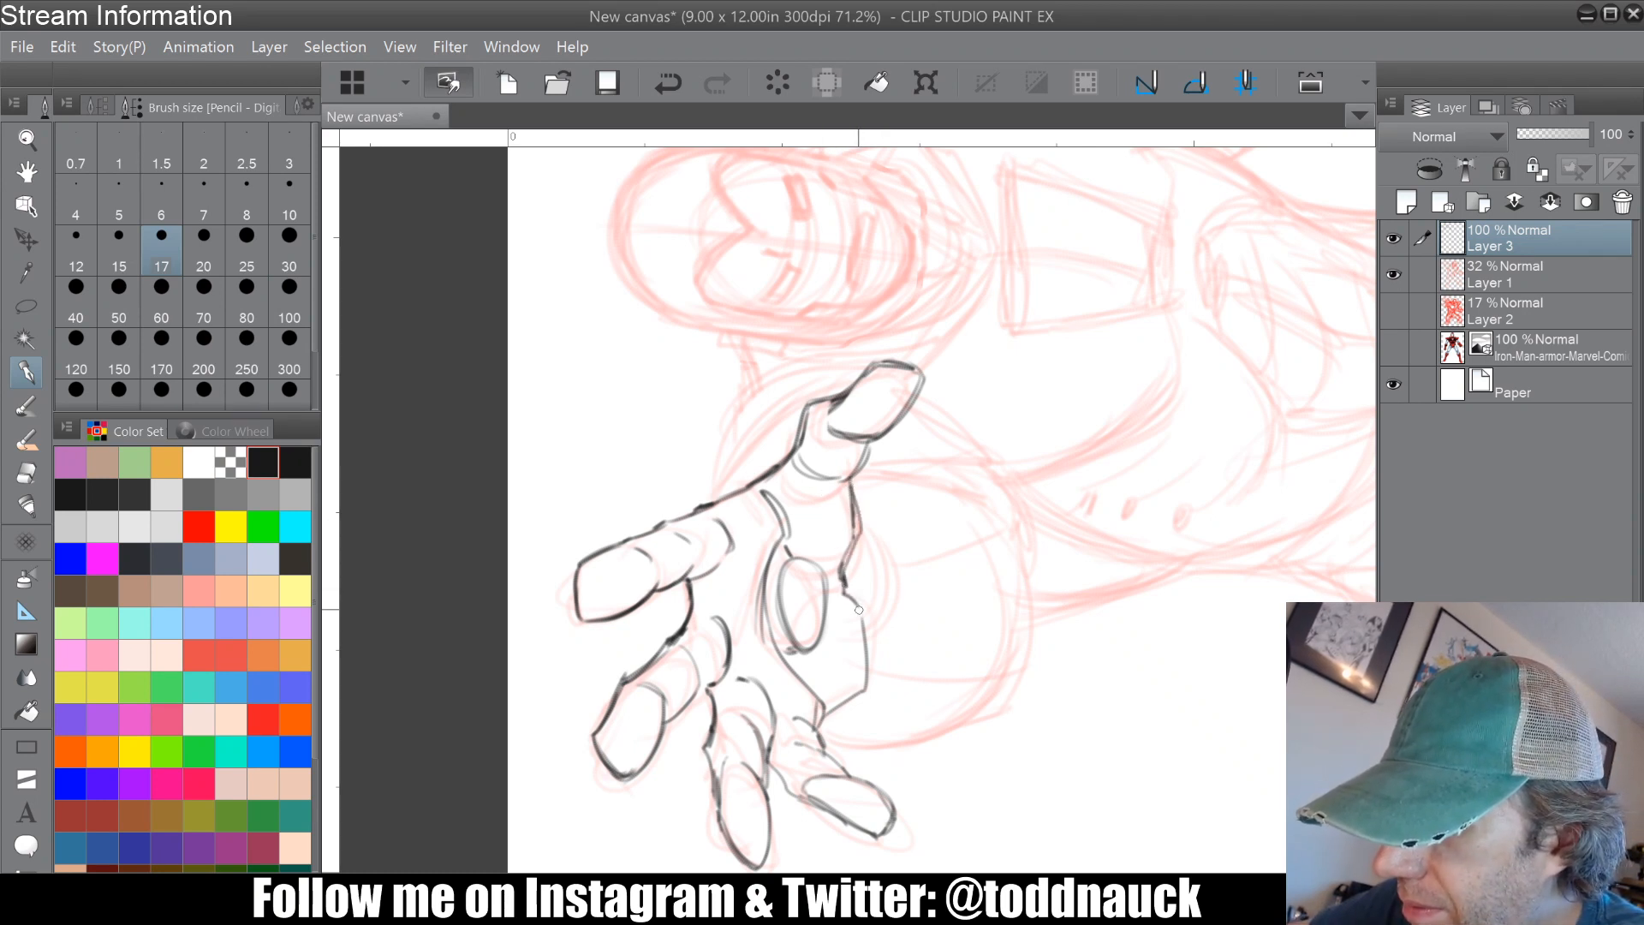
left_click_drag(872, 361, 912, 368)
mouse_move(862, 468)
left_mouse_down()
mouse_move(871, 444)
mouse_move(851, 497)
mouse_move(784, 532)
mouse_move(811, 341)
mouse_move(785, 451)
mouse_move(923, 411)
left_mouse_up()
mouse_move(788, 469)
left_mouse_down()
mouse_move(854, 489)
mouse_move(780, 476)
mouse_move(868, 498)
mouse_move(771, 476)
mouse_move(848, 521)
left_mouse_up()
mouse_move(877, 523)
left_mouse_down()
mouse_move(834, 498)
mouse_move(985, 423)
mouse_move(966, 429)
left_mouse_up()
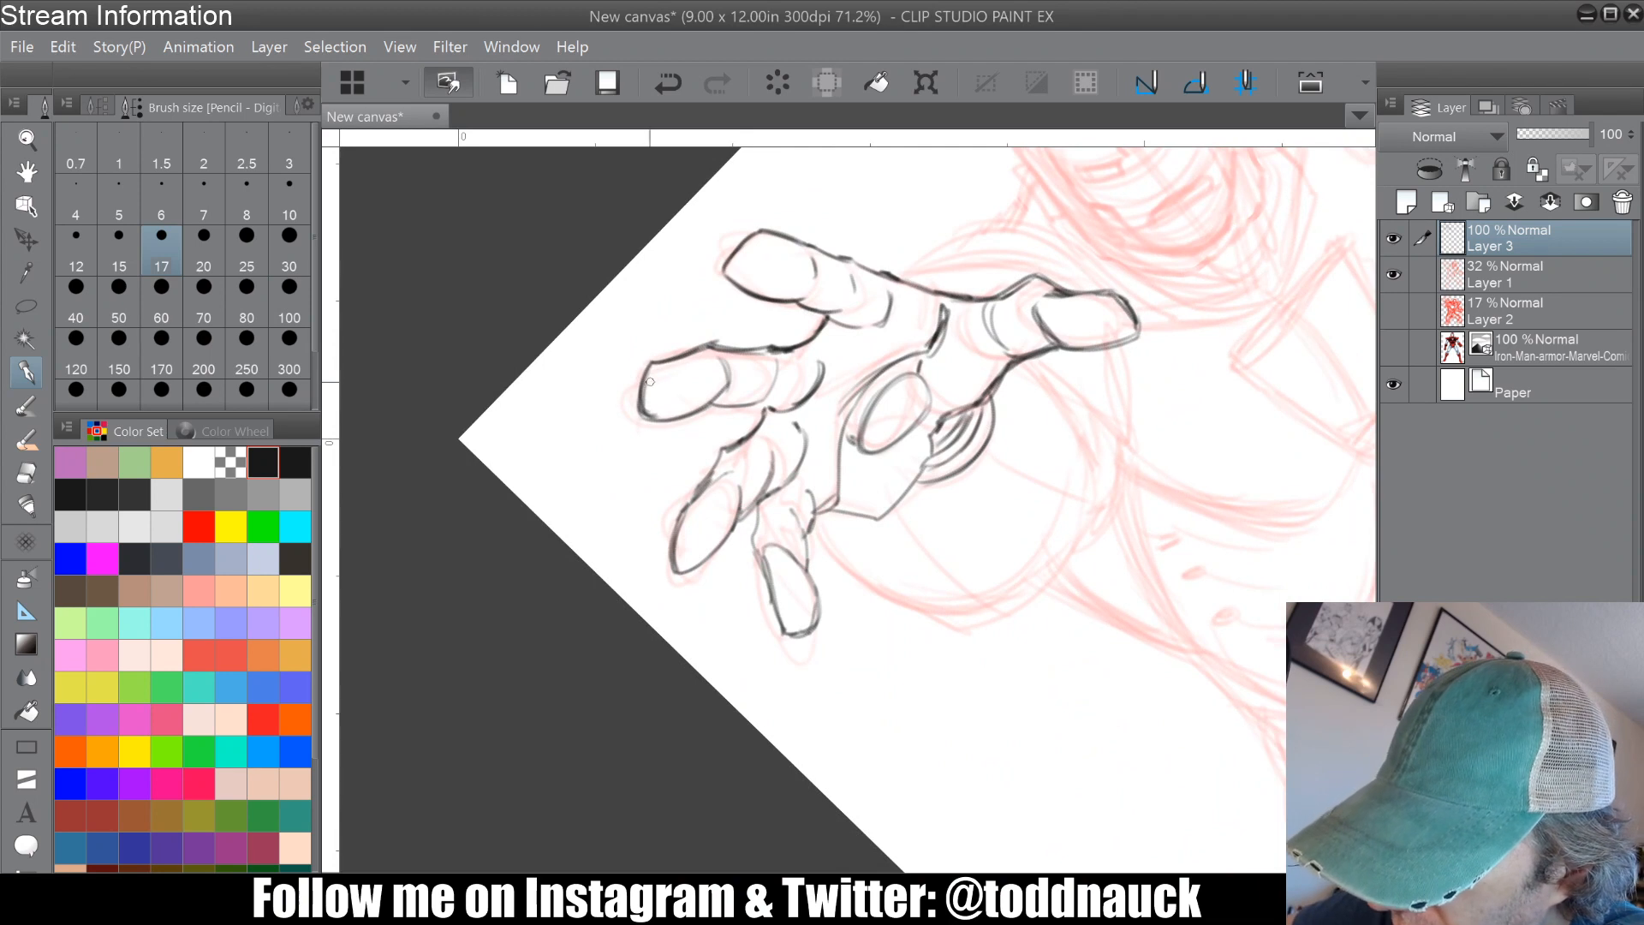
Step: Try drawing a small oval and curved segment bands across the middle fingertip
mouse_move(652, 396)
left_mouse_down()
mouse_move(658, 375)
mouse_move(730, 353)
left_mouse_up()
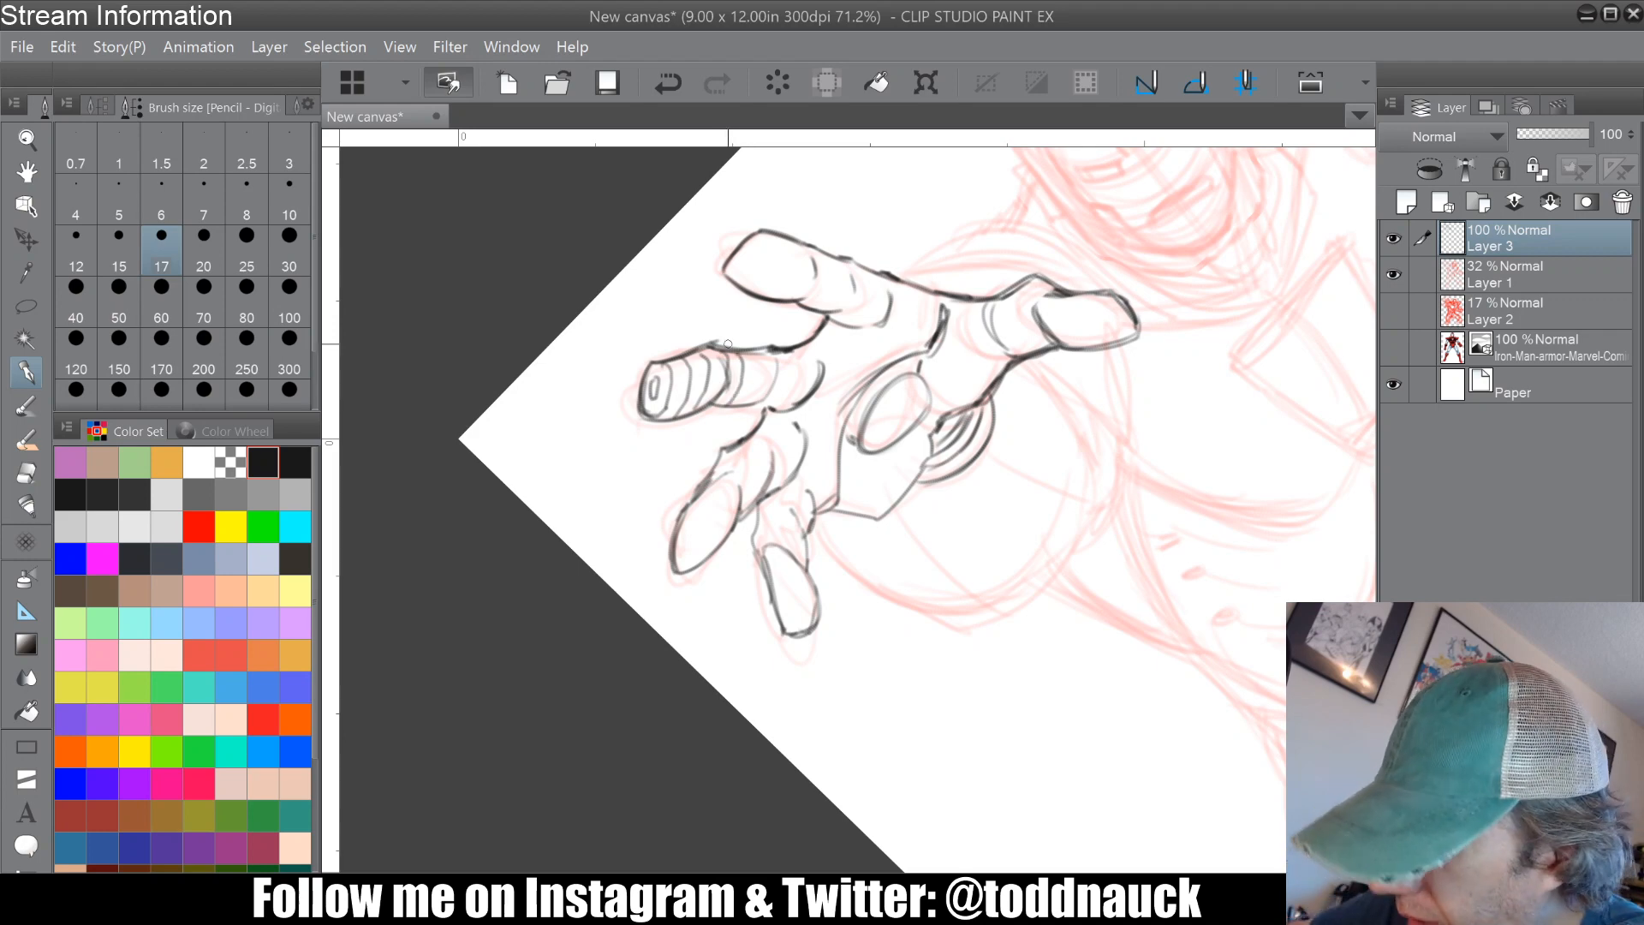
Step: Show the Iron Man reference image layer and examine the gloves and fists up close
left_click(1394, 346)
left_click_drag(1345, 268, 868, 418)
scroll(1062, 471, "up", 4)
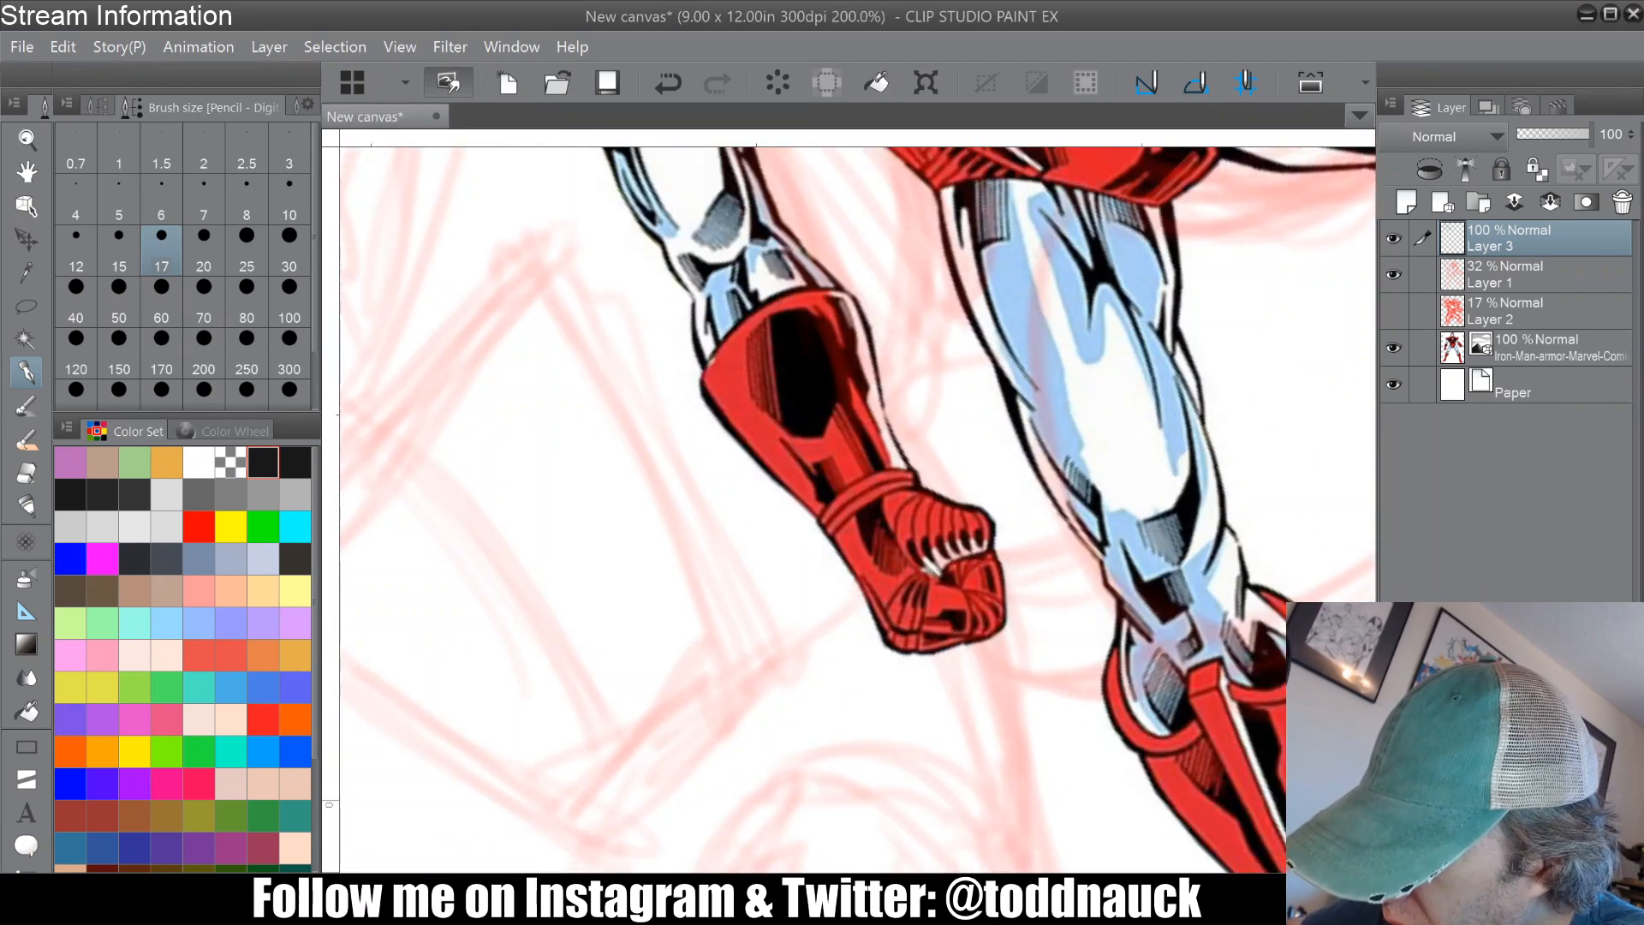
left_click_drag(1217, 197, 714, 828)
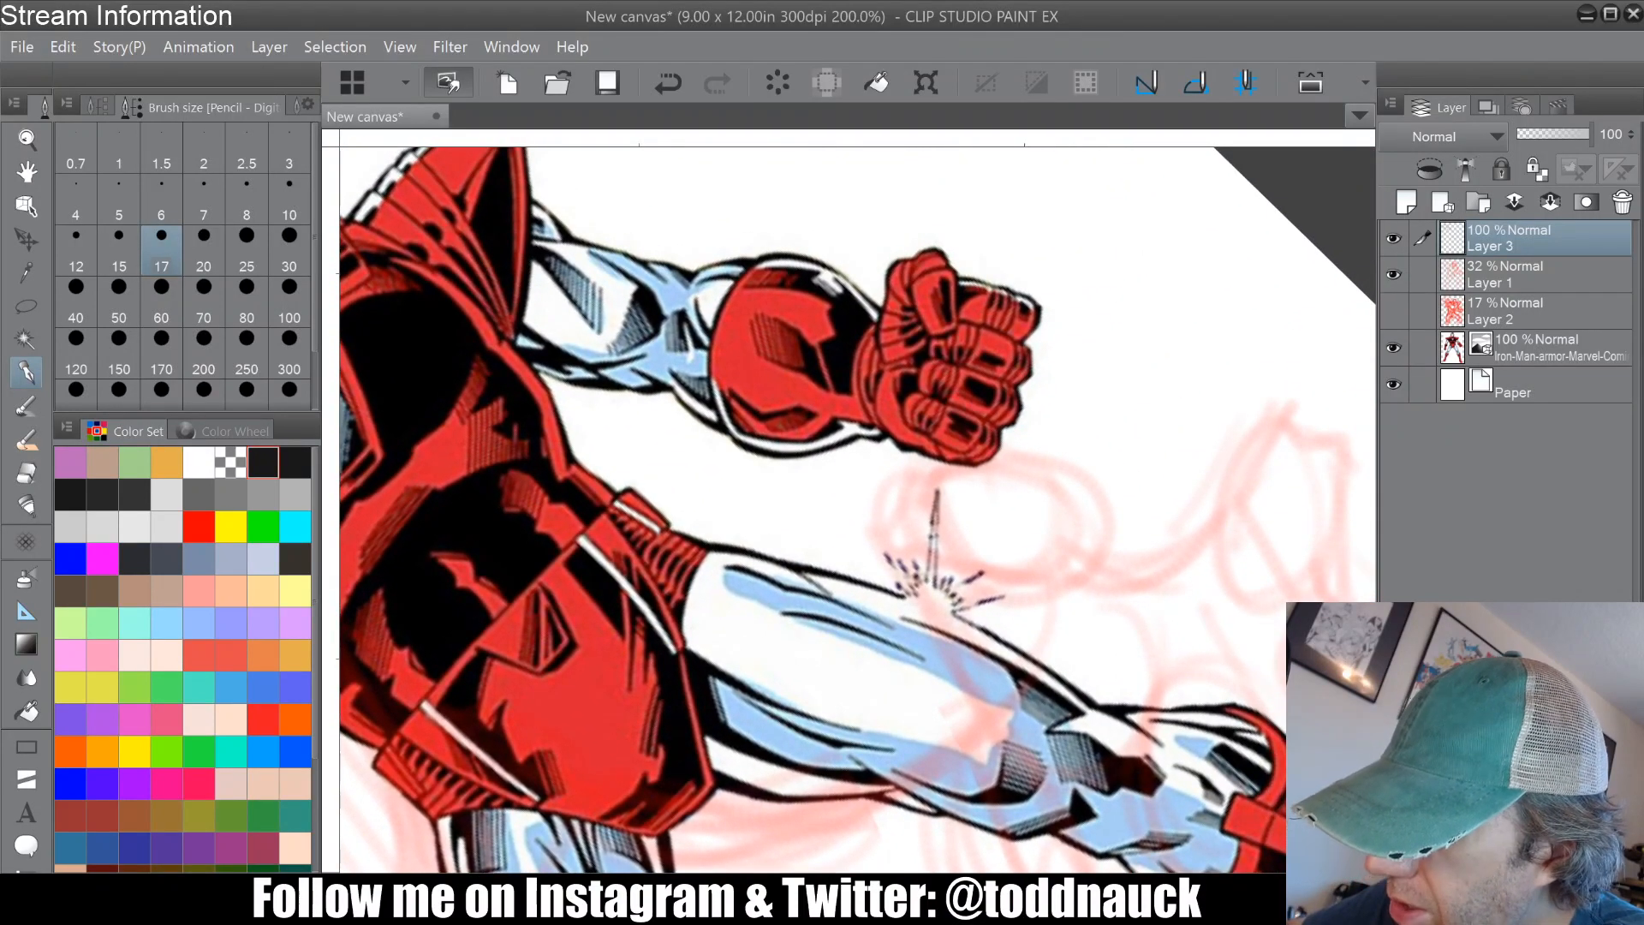
mouse_move(856, 509)
left_mouse_down()
mouse_move(1105, 360)
mouse_move(1208, 373)
mouse_move(1013, 467)
left_mouse_up()
scroll(959, 484, "down", 3)
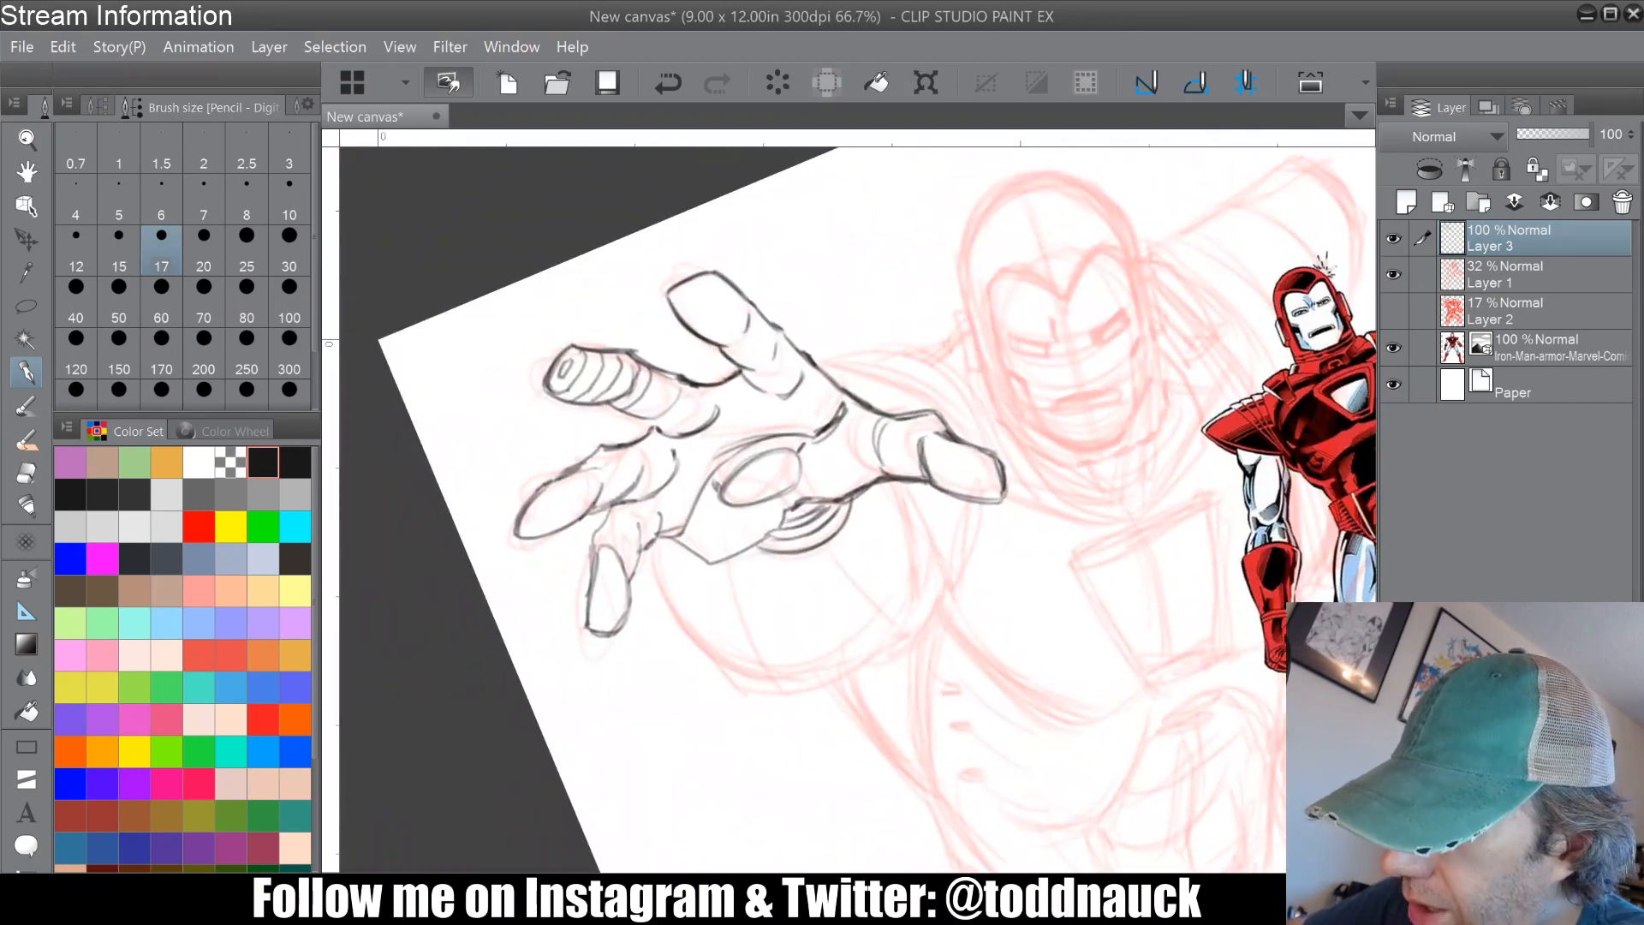
Step: Undo the fingertip segment bands and draw doubled curved joint bands across the middle finger
left_click(669, 80)
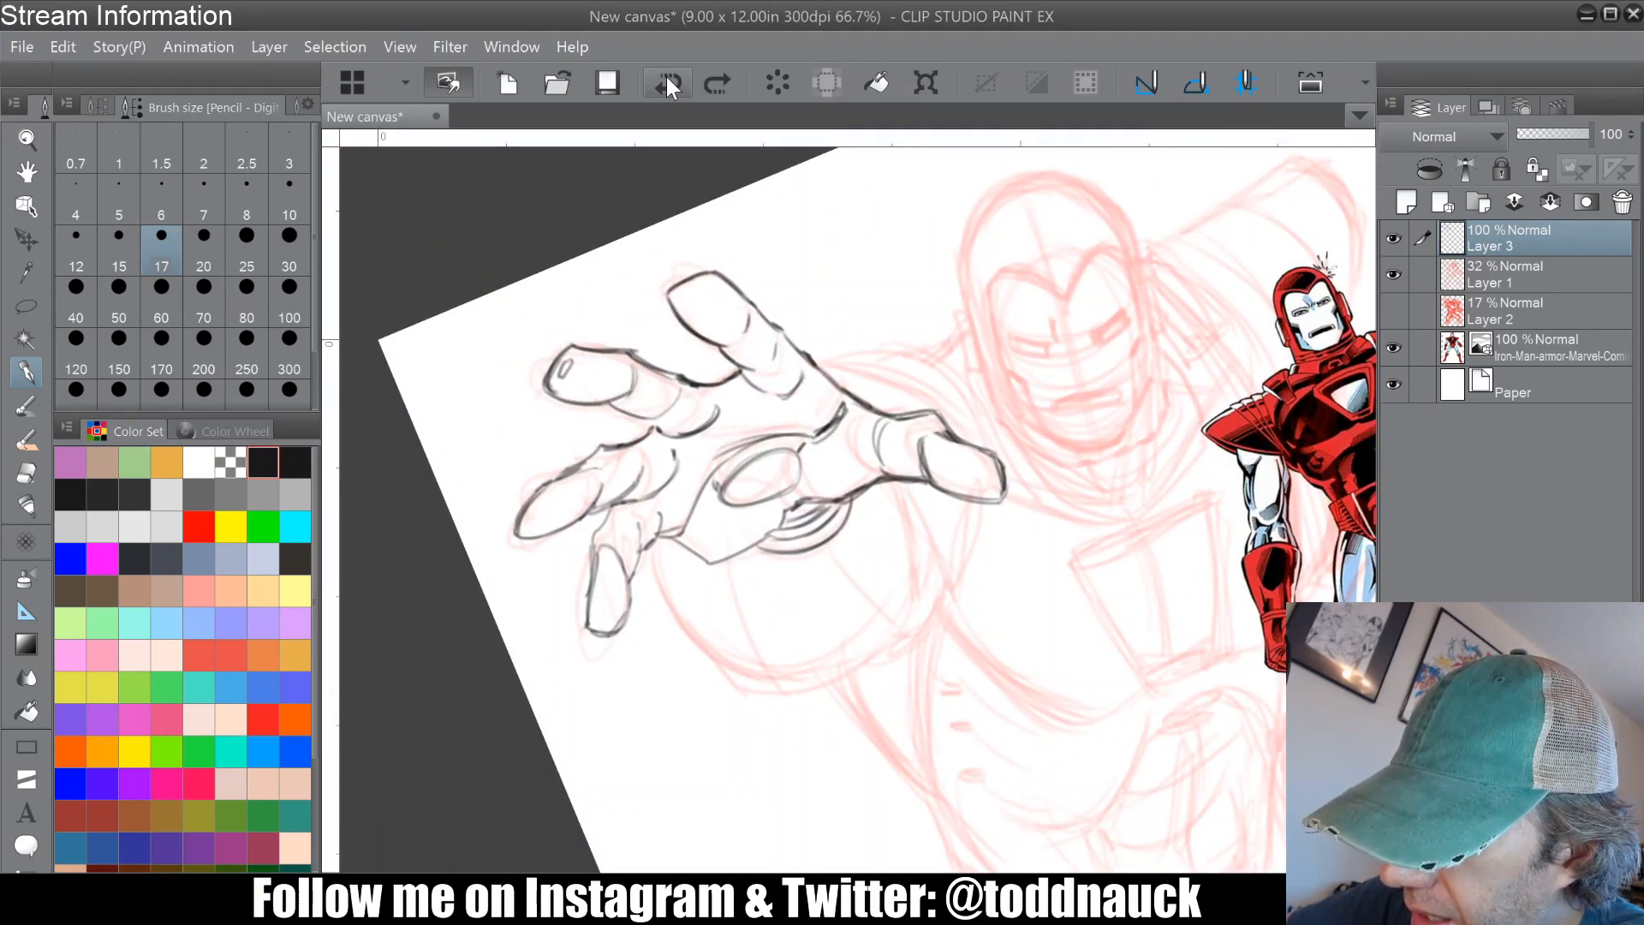
scroll(514, 394, "up", 3)
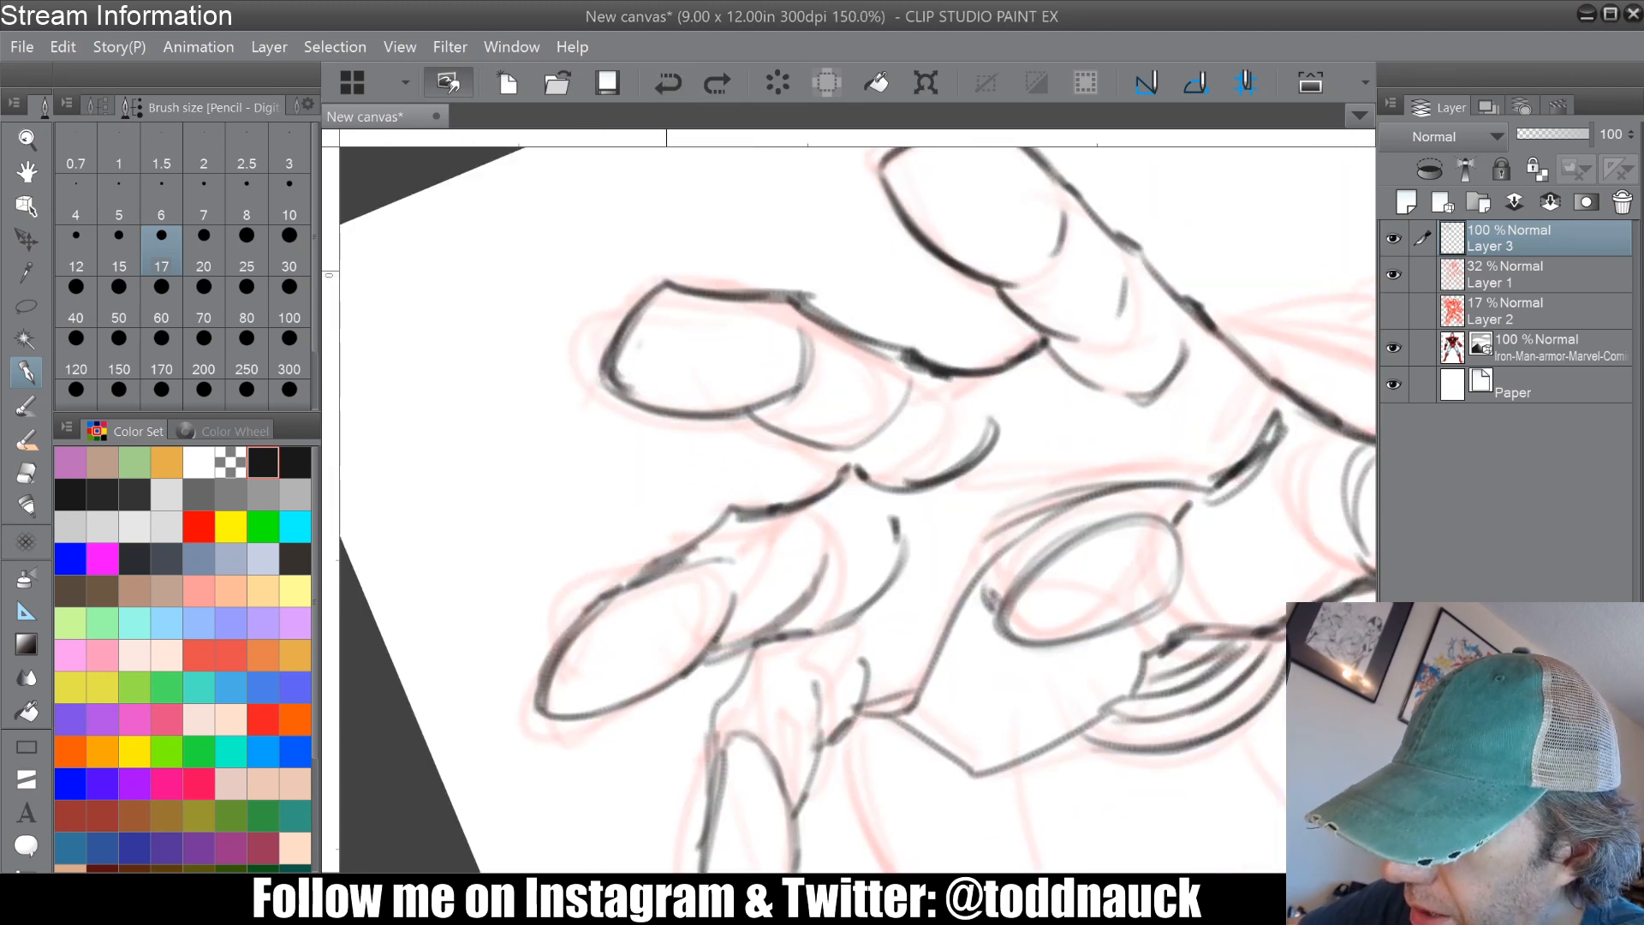
mouse_move(734, 398)
left_mouse_down()
mouse_move(785, 305)
mouse_move(804, 330)
left_mouse_up()
left_click_drag(823, 433, 892, 360)
left_click_drag(927, 477, 975, 421)
left_click_drag(932, 473, 978, 424)
Step: Draw doubled curved joint bands across the ring finger and the little finger
mouse_move(689, 634)
left_mouse_down()
mouse_move(704, 548)
mouse_move(723, 545)
left_mouse_up()
left_click_drag(794, 595, 783, 504)
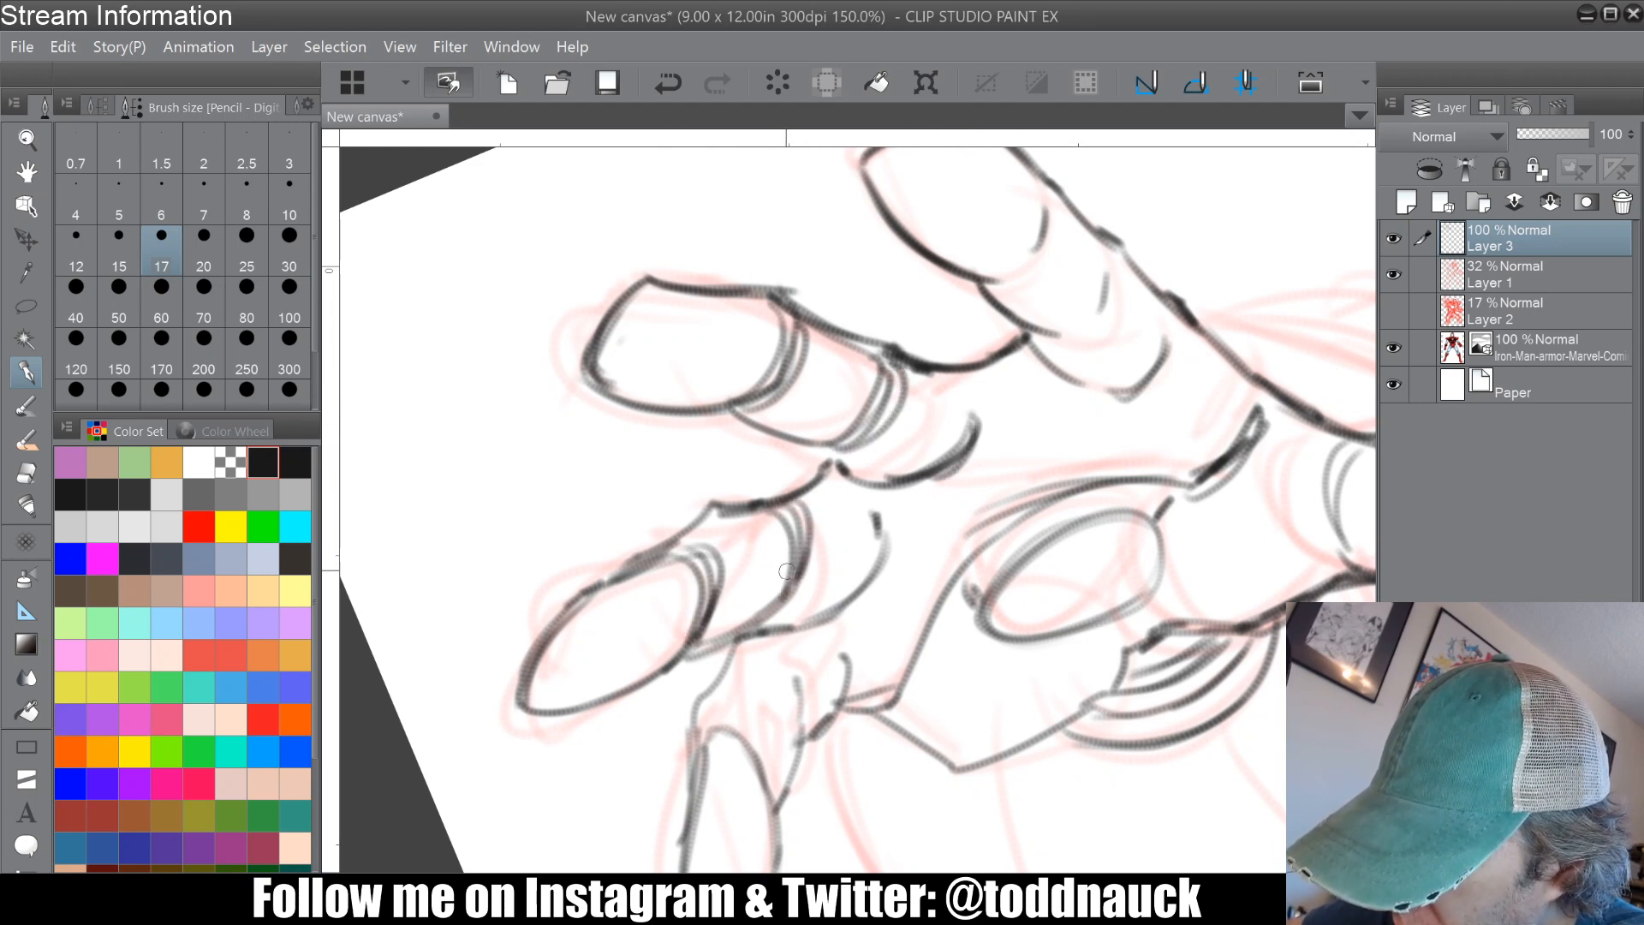
left_click_drag(872, 591, 875, 493)
left_click_drag(829, 547, 853, 327)
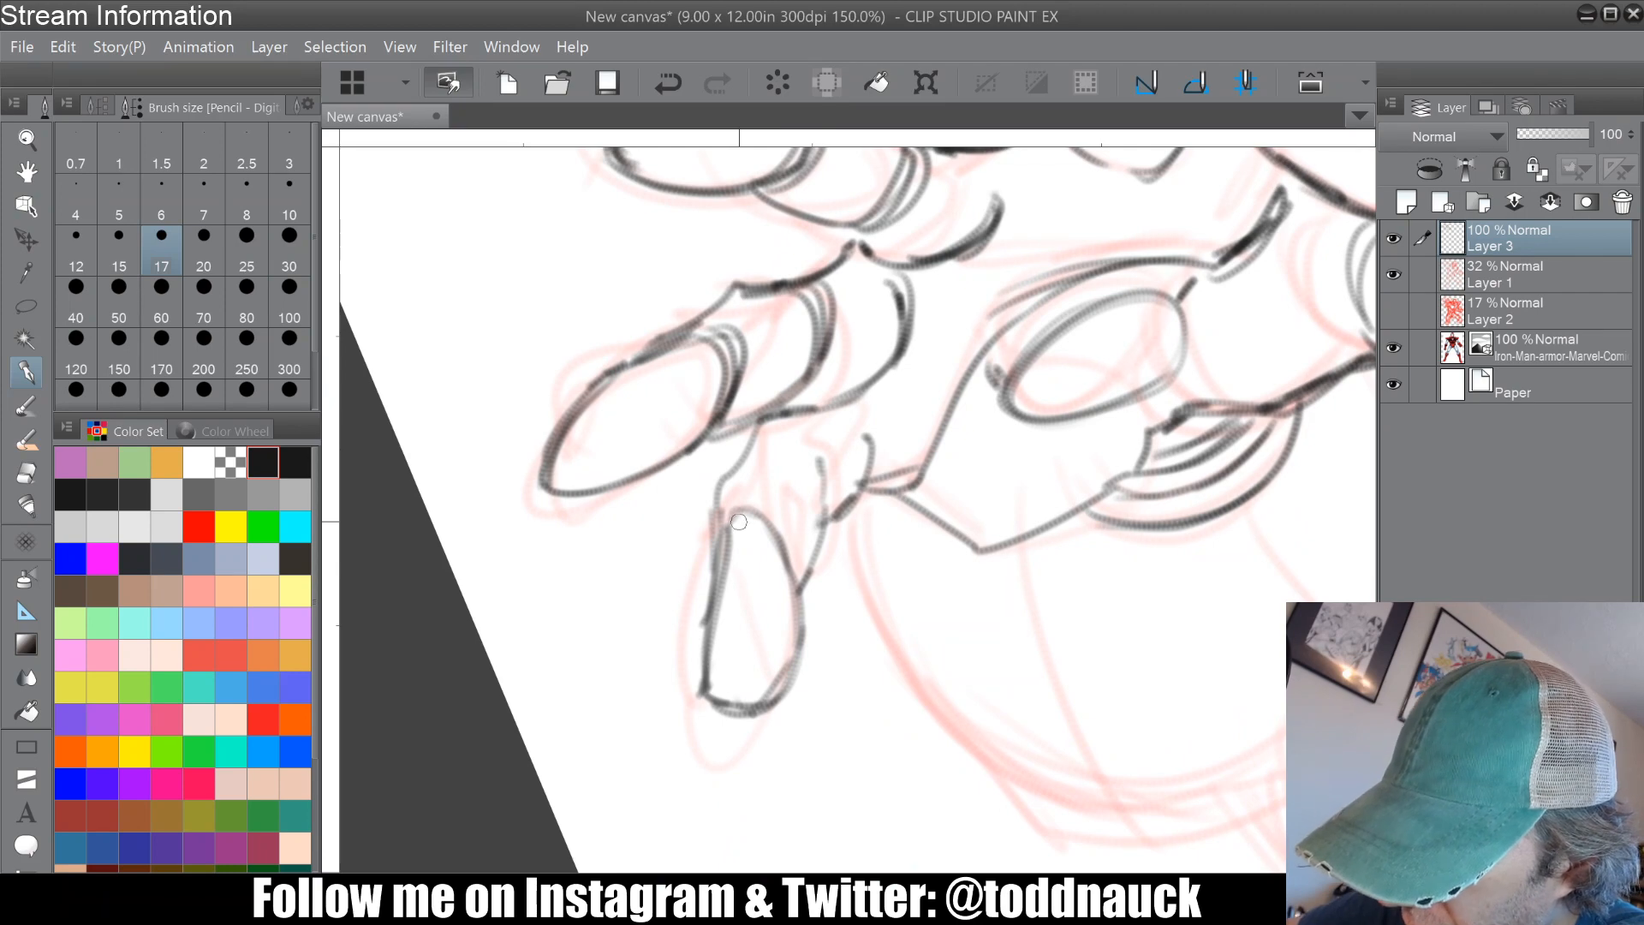
mouse_move(724, 521)
left_mouse_down()
mouse_move(799, 586)
mouse_move(794, 561)
left_mouse_up()
left_click_drag(766, 430, 820, 513)
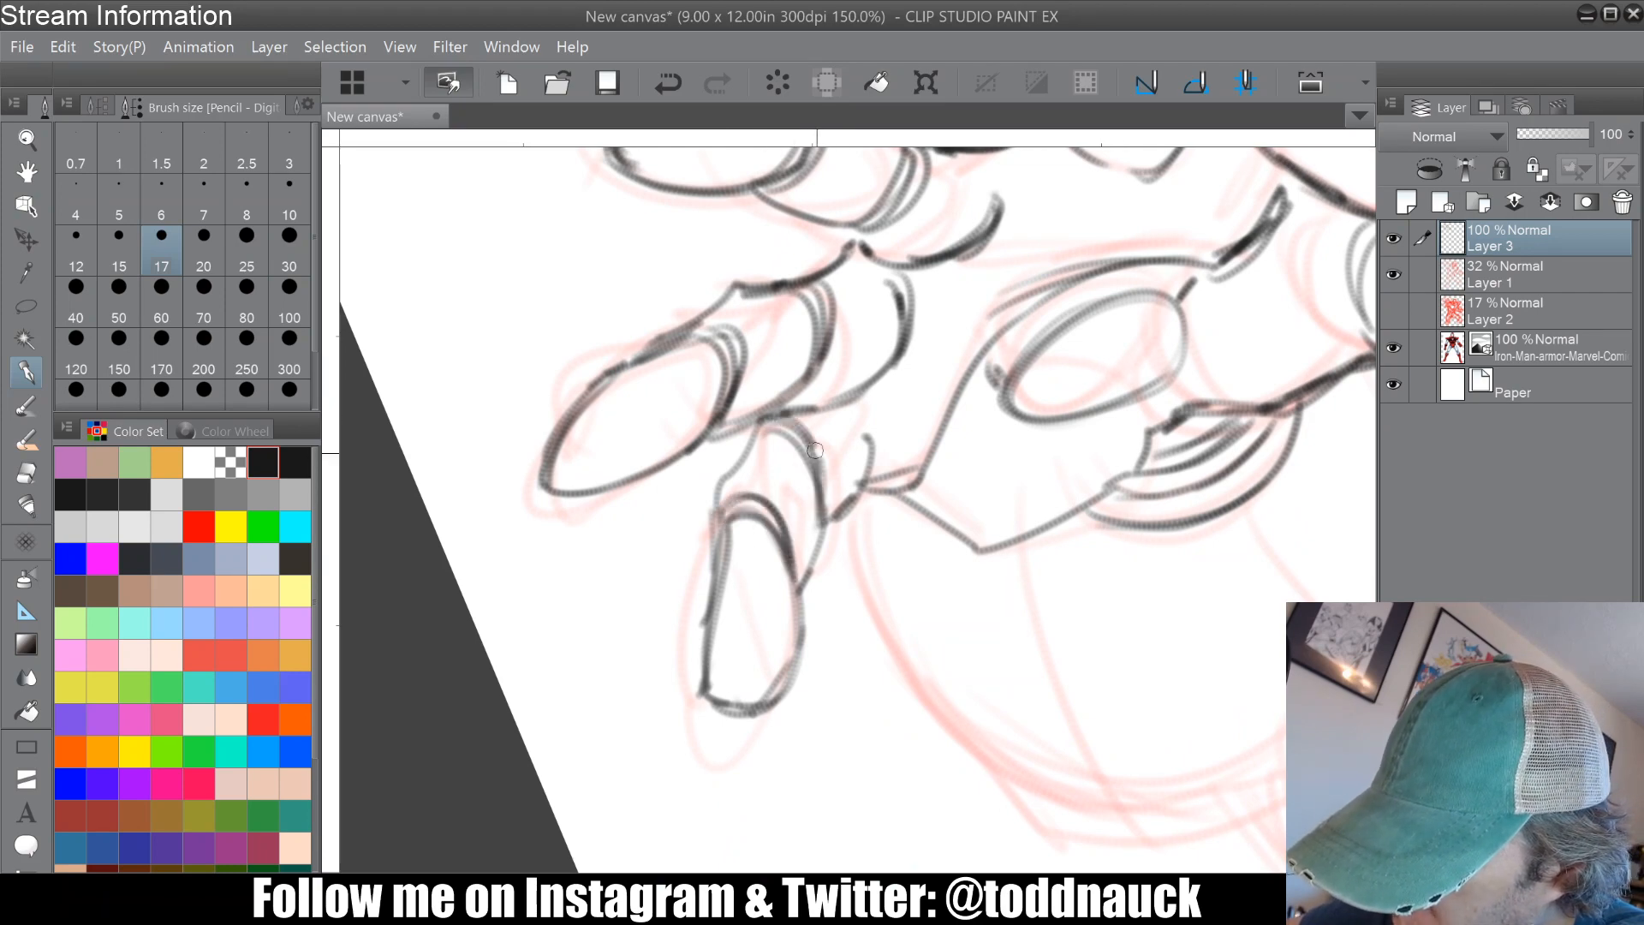
left_click_drag(816, 451, 824, 498)
Step: Draw doubled curved bands at the index finger's joints, from the fingertip down to its base
mouse_move(848, 413)
left_mouse_down()
mouse_move(863, 478)
mouse_move(514, 822)
mouse_move(485, 823)
left_mouse_up()
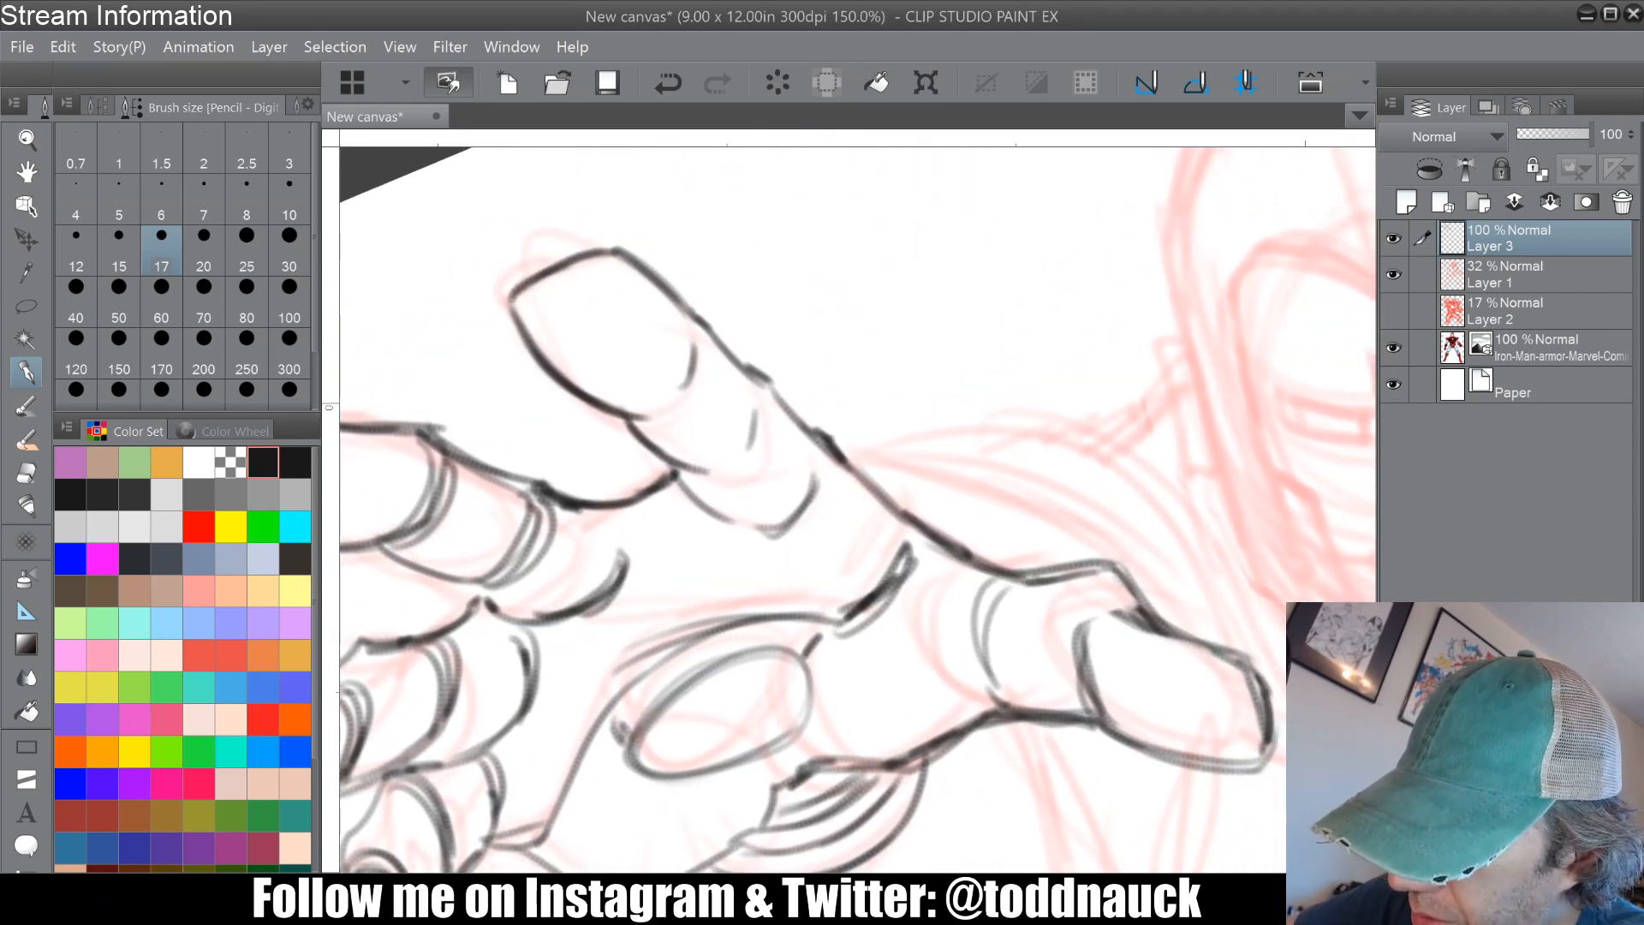
mouse_move(693, 341)
left_mouse_down()
mouse_move(624, 411)
mouse_move(641, 418)
left_mouse_up()
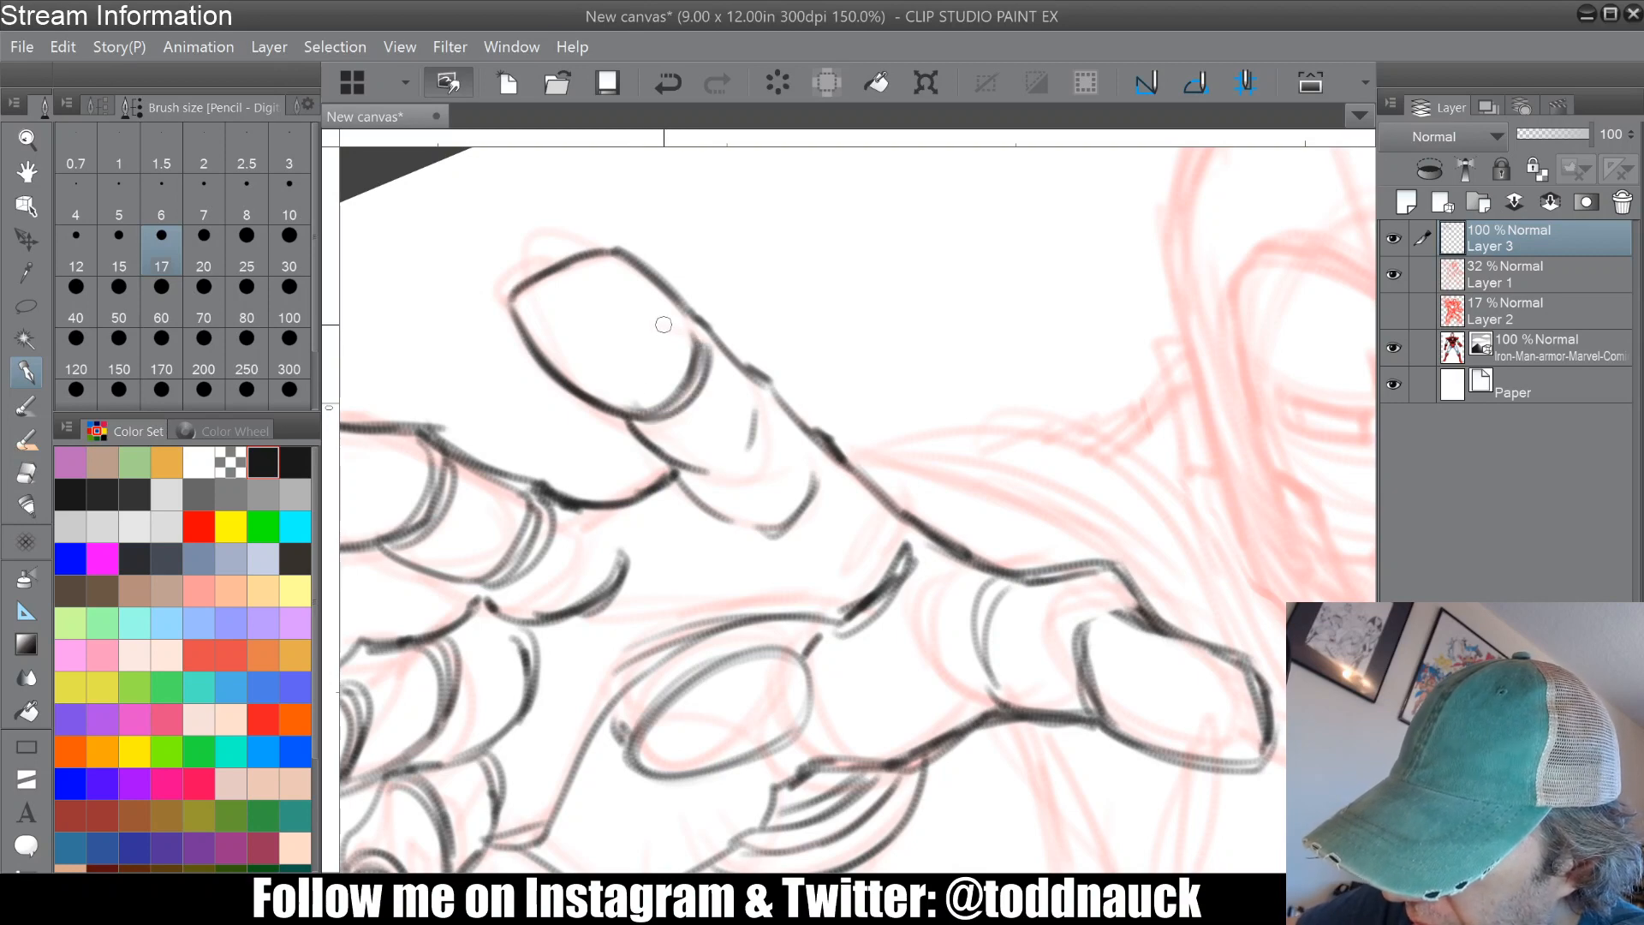
left_click_drag(750, 438, 690, 471)
mouse_move(760, 396)
left_mouse_down()
mouse_move(743, 452)
mouse_move(692, 475)
mouse_move(810, 480)
left_mouse_up()
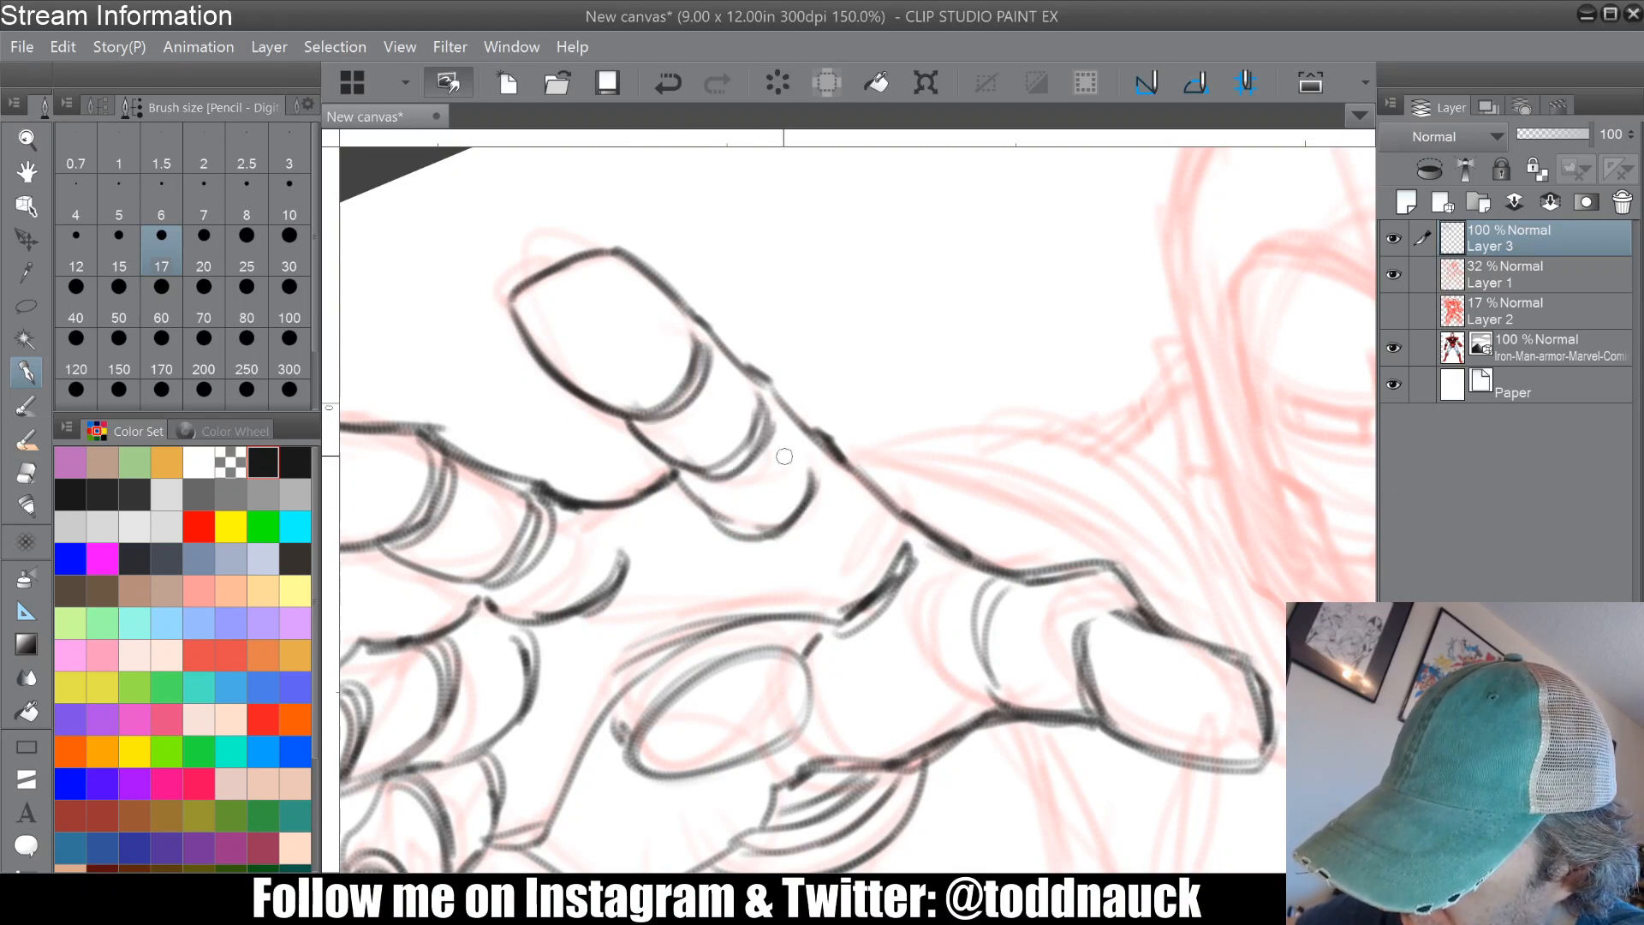
left_click_drag(716, 518, 814, 480)
Step: Add curved joint bands across the thumb, behind its tip and around its base
key("ctrl+minus")
key("ctrl+minus")
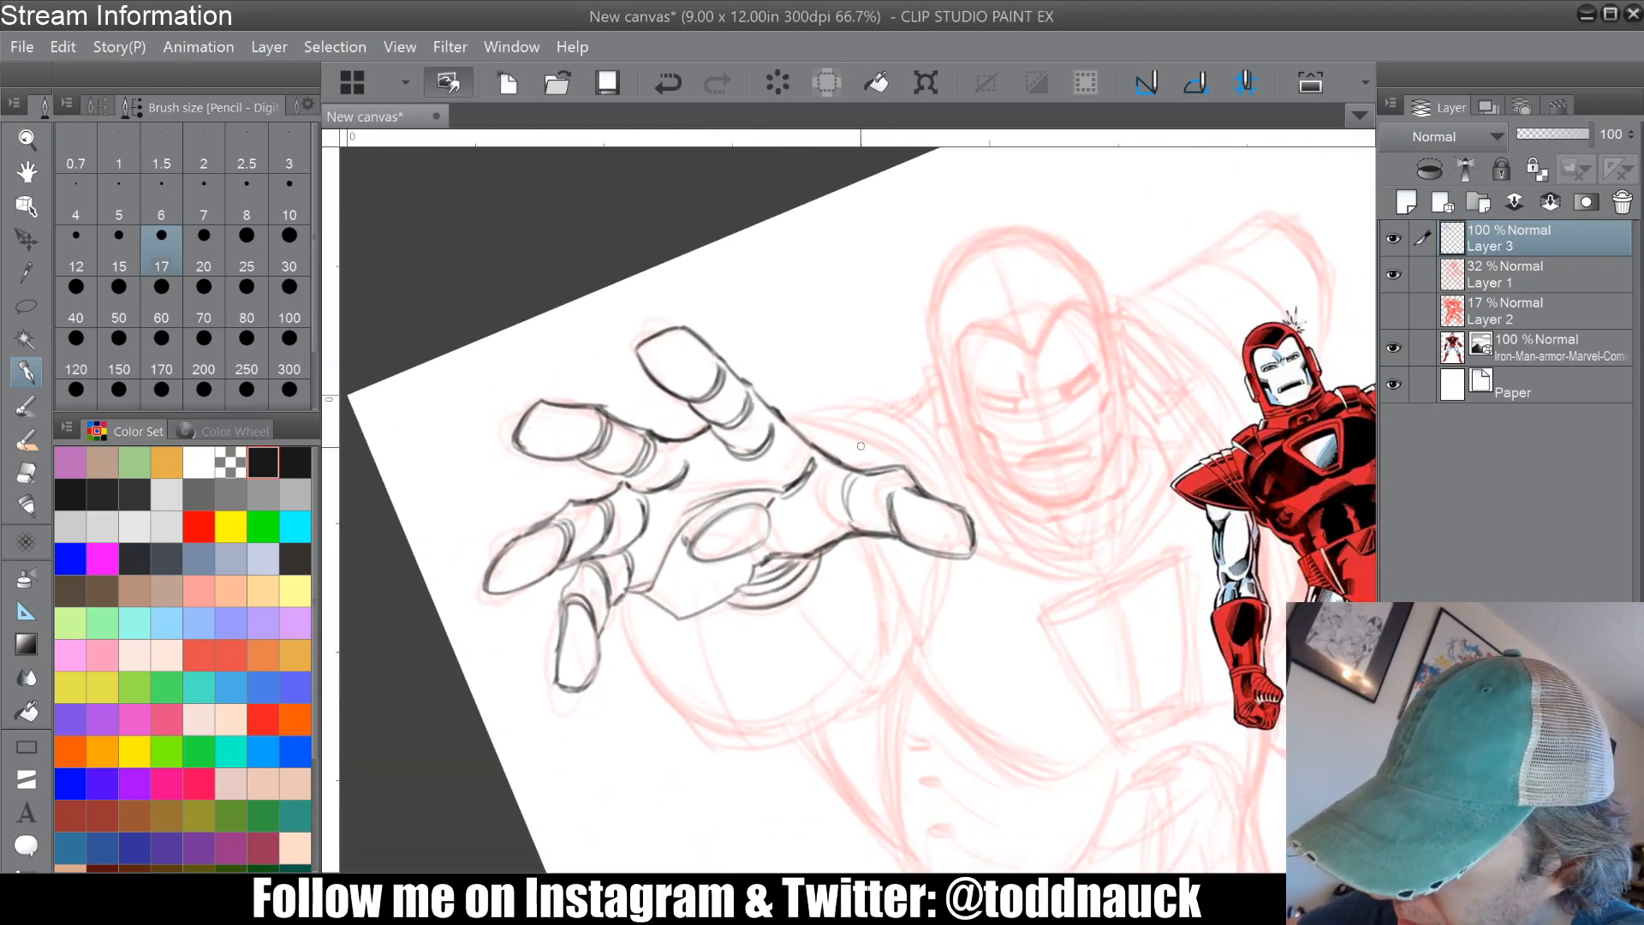
left_click_drag(915, 481, 879, 531)
mouse_move(853, 476)
left_mouse_down()
mouse_move(844, 532)
mouse_move(850, 465)
left_mouse_up()
Step: Draw the large rounded outline of the gauntlet below the palm, from the little finger around to the thumb
key("ctrl+minus")
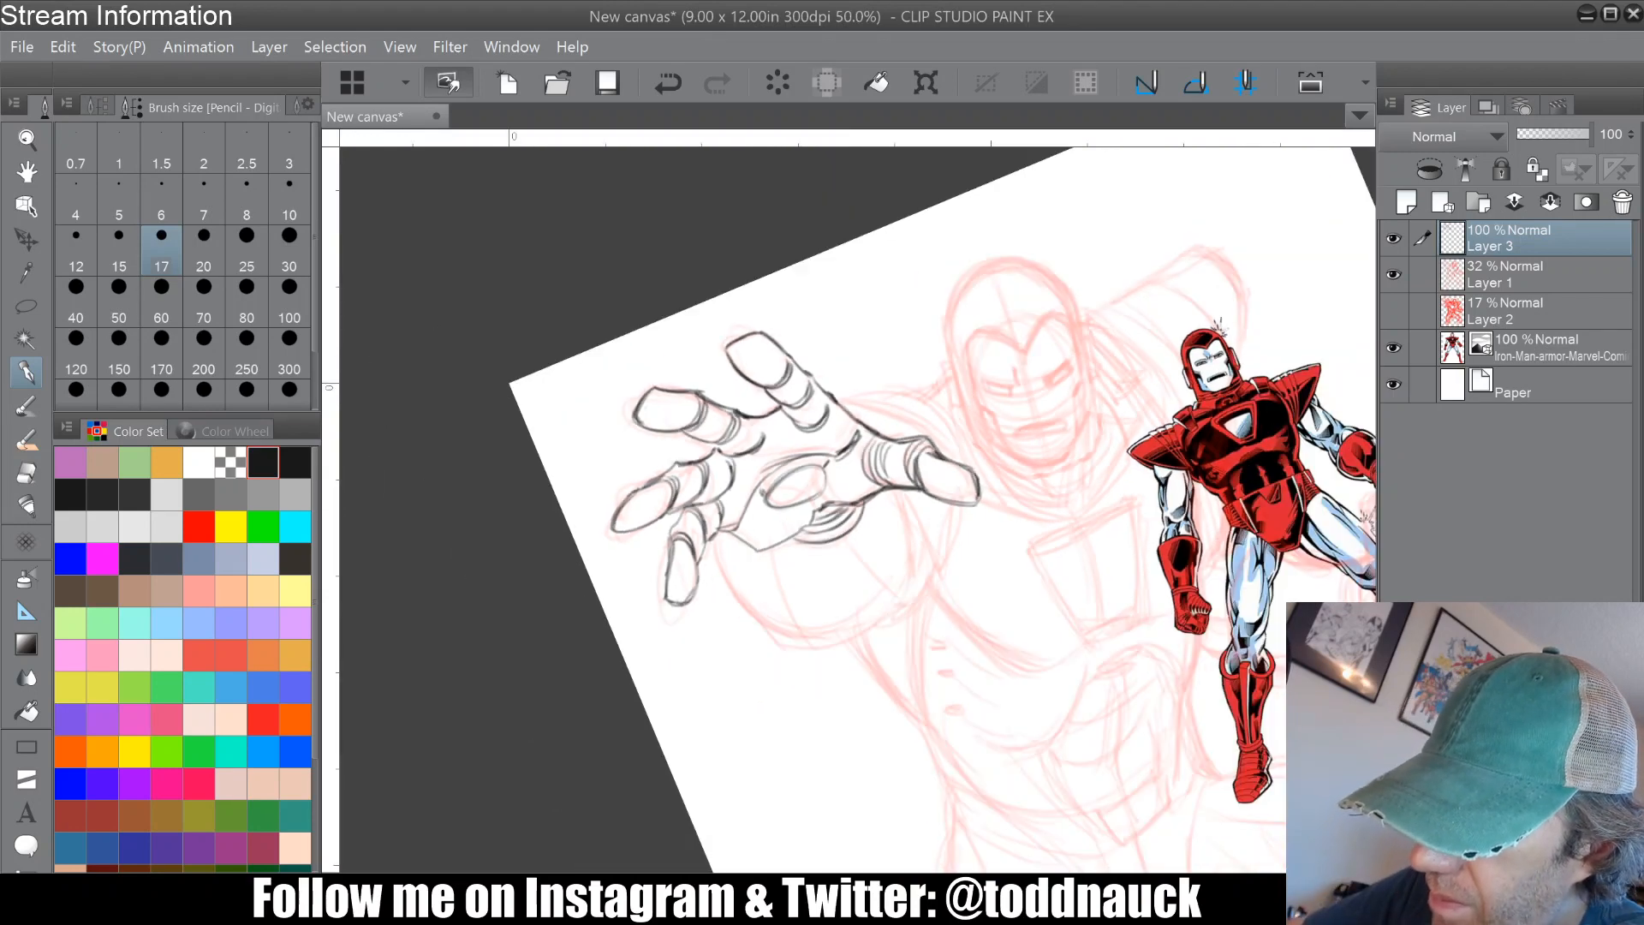
key("ctrl+at")
left_click_drag(857, 514, 823, 495)
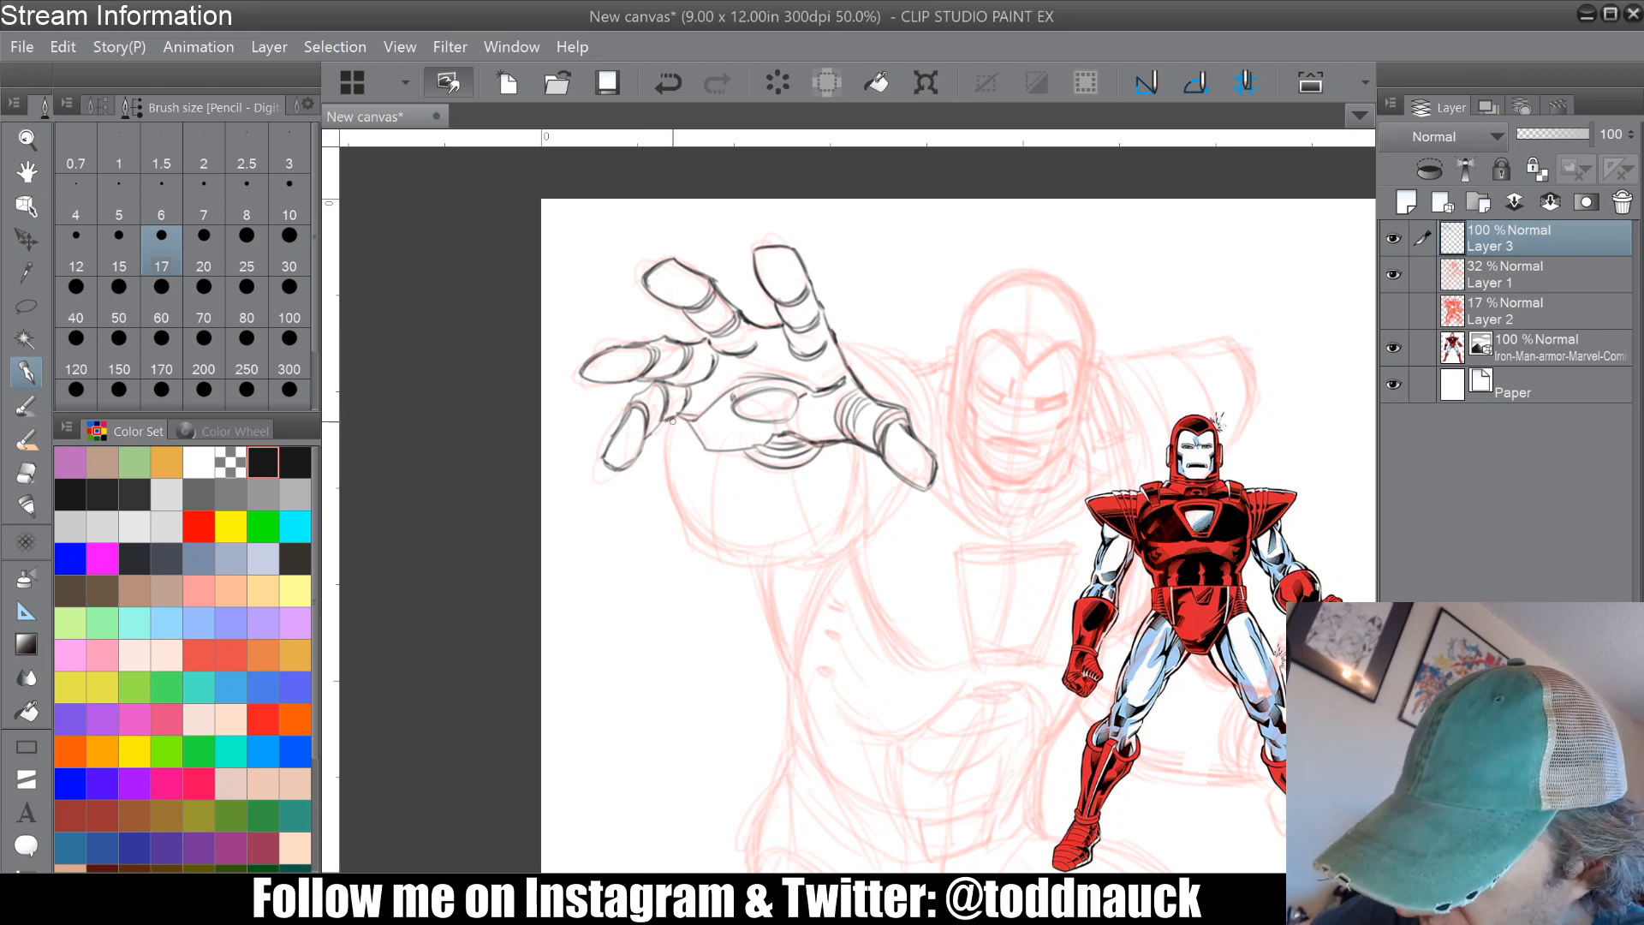
mouse_move(673, 420)
left_mouse_down()
mouse_move(674, 494)
mouse_move(742, 555)
left_mouse_up()
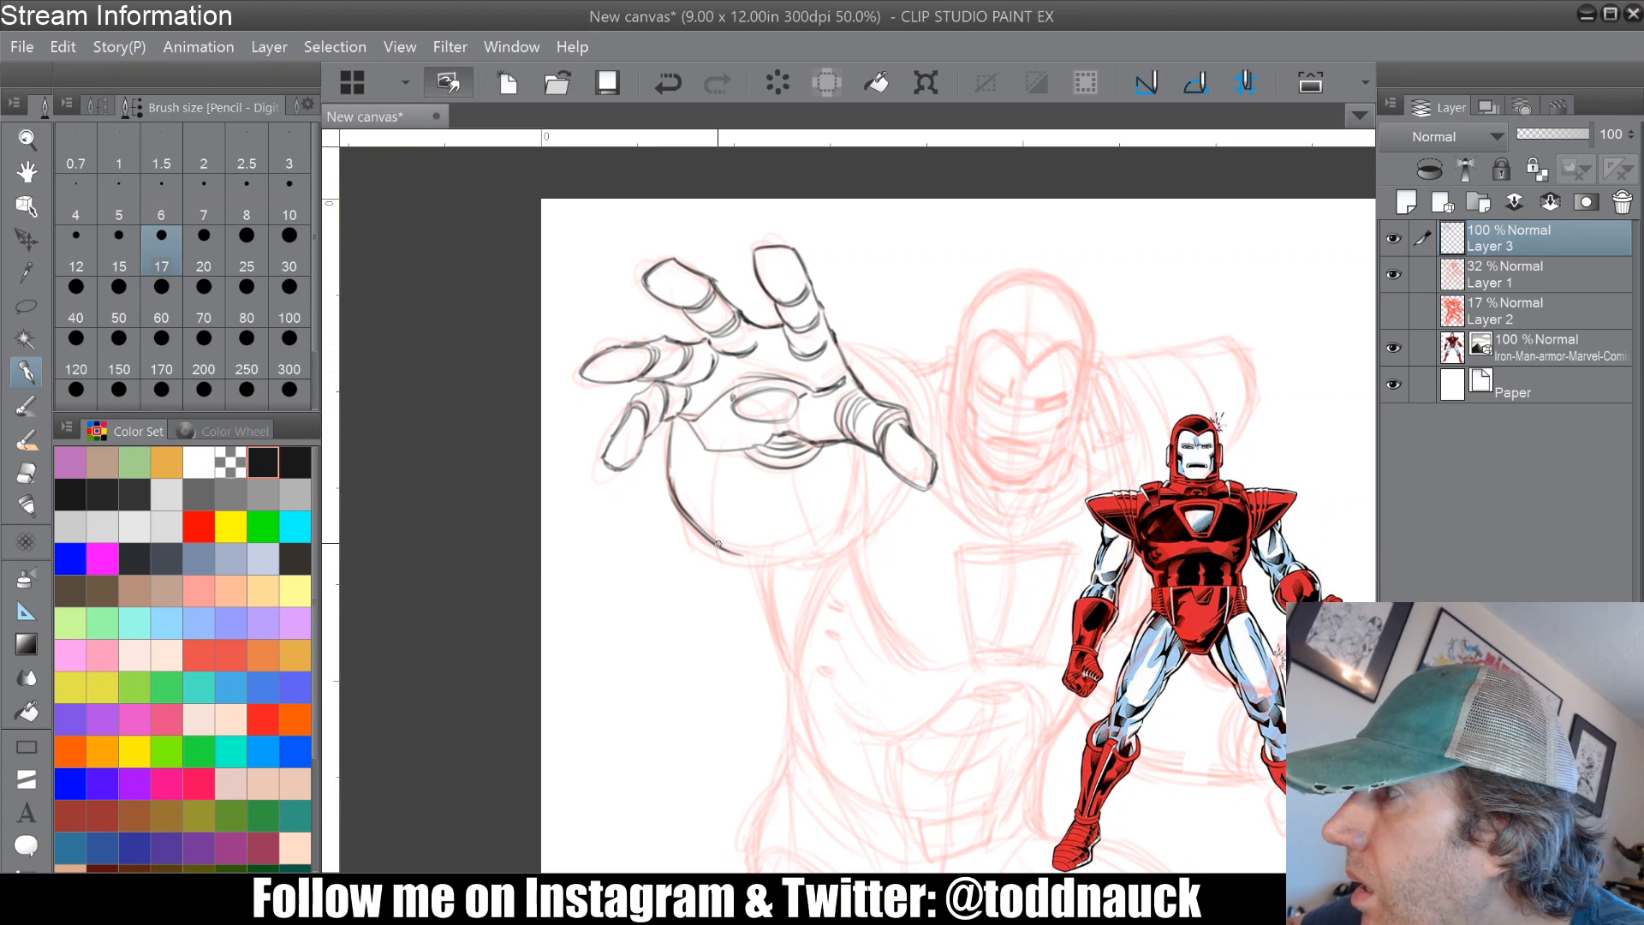
mouse_move(718, 544)
left_mouse_down()
mouse_move(701, 541)
mouse_move(821, 543)
mouse_move(856, 589)
mouse_move(853, 649)
mouse_move(745, 590)
mouse_move(889, 641)
mouse_move(795, 610)
mouse_move(840, 677)
left_mouse_up()
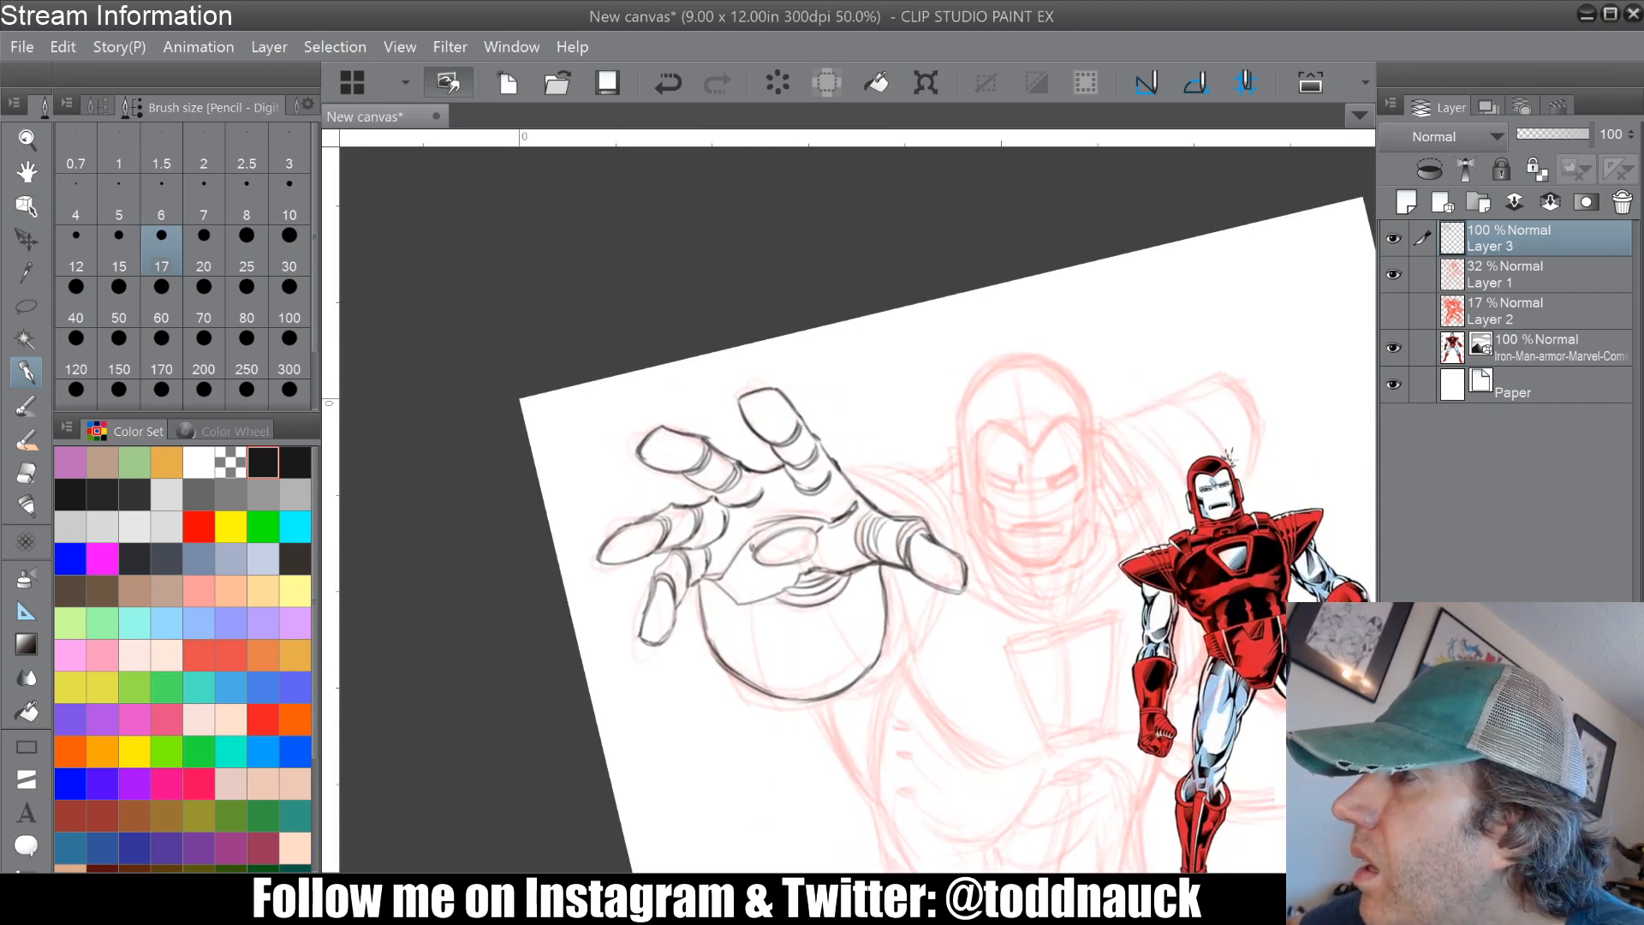
left_click_drag(856, 510, 789, 472)
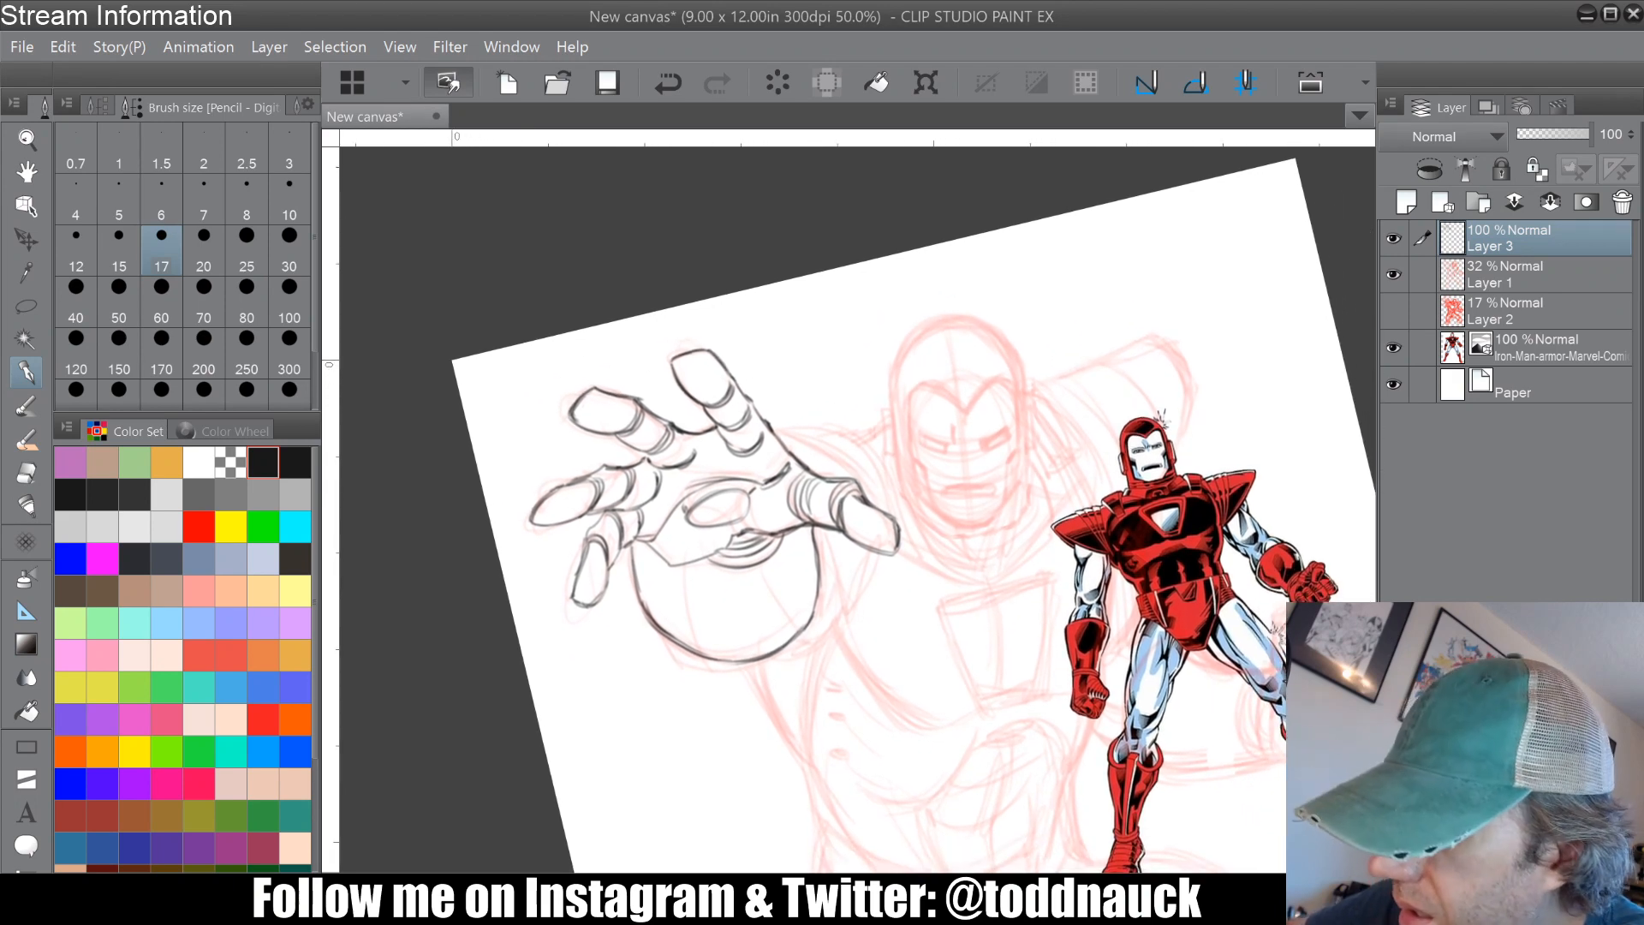
Step: Draw the gauntlet's upper arc behind the index finger and thumb, plus its side edges below the thumb
key("ctrl+plus")
left_click_drag(789, 537, 829, 633)
mouse_move(731, 398)
left_mouse_down()
mouse_move(839, 455)
mouse_move(859, 497)
left_mouse_up()
left_click_drag(801, 427, 848, 473)
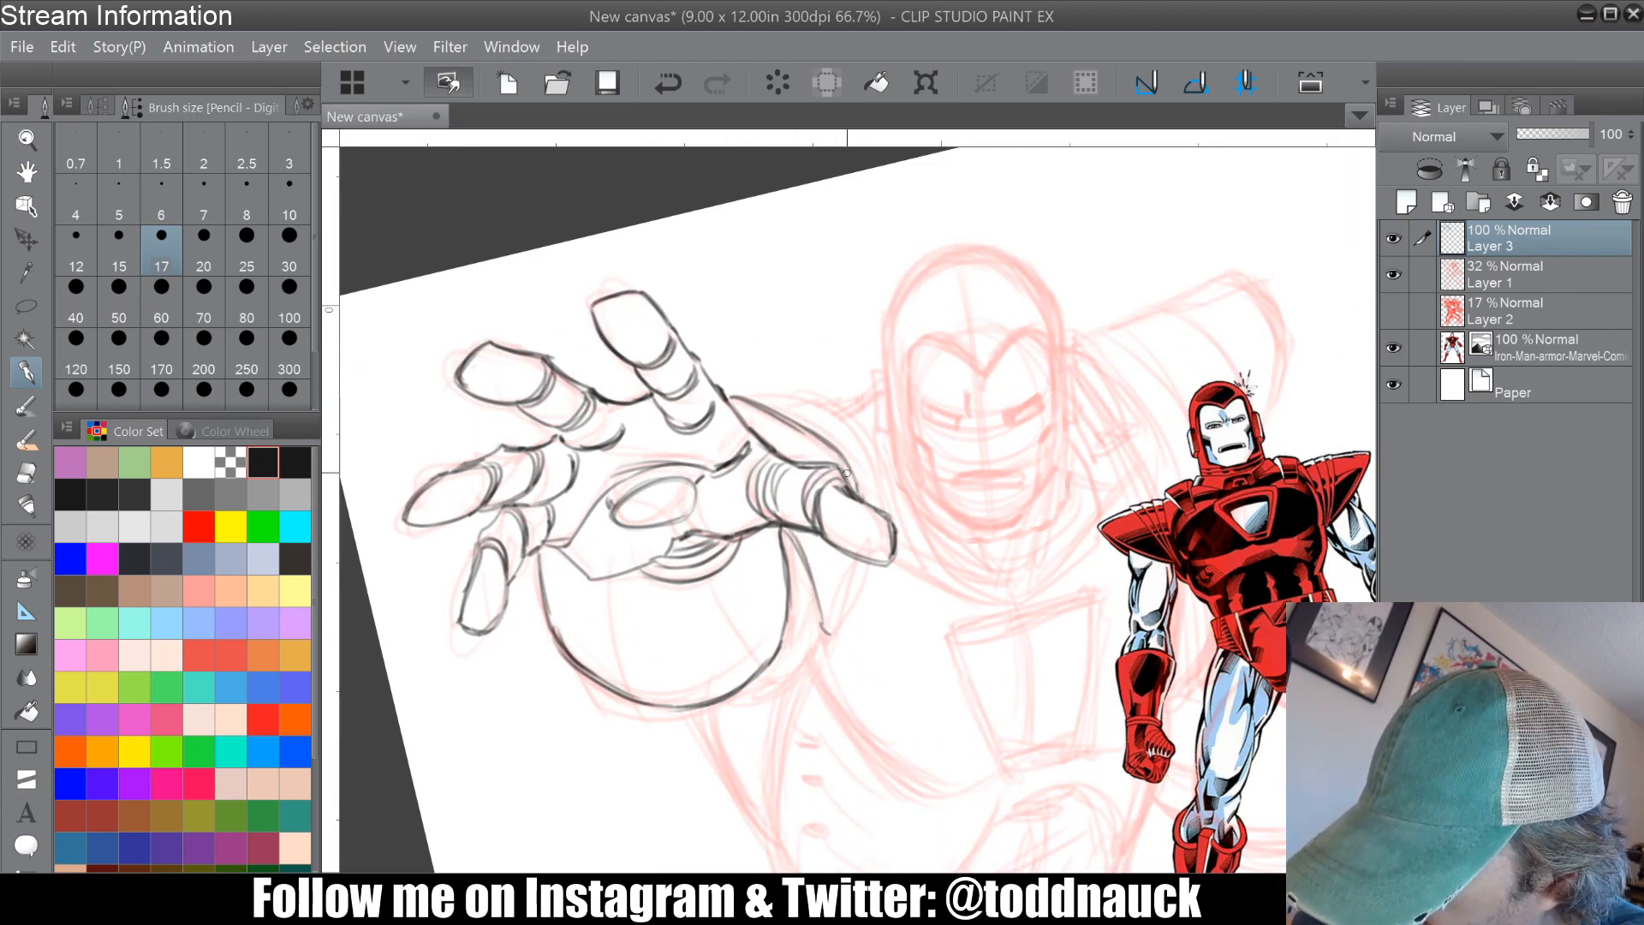
left_click_drag(867, 563, 813, 661)
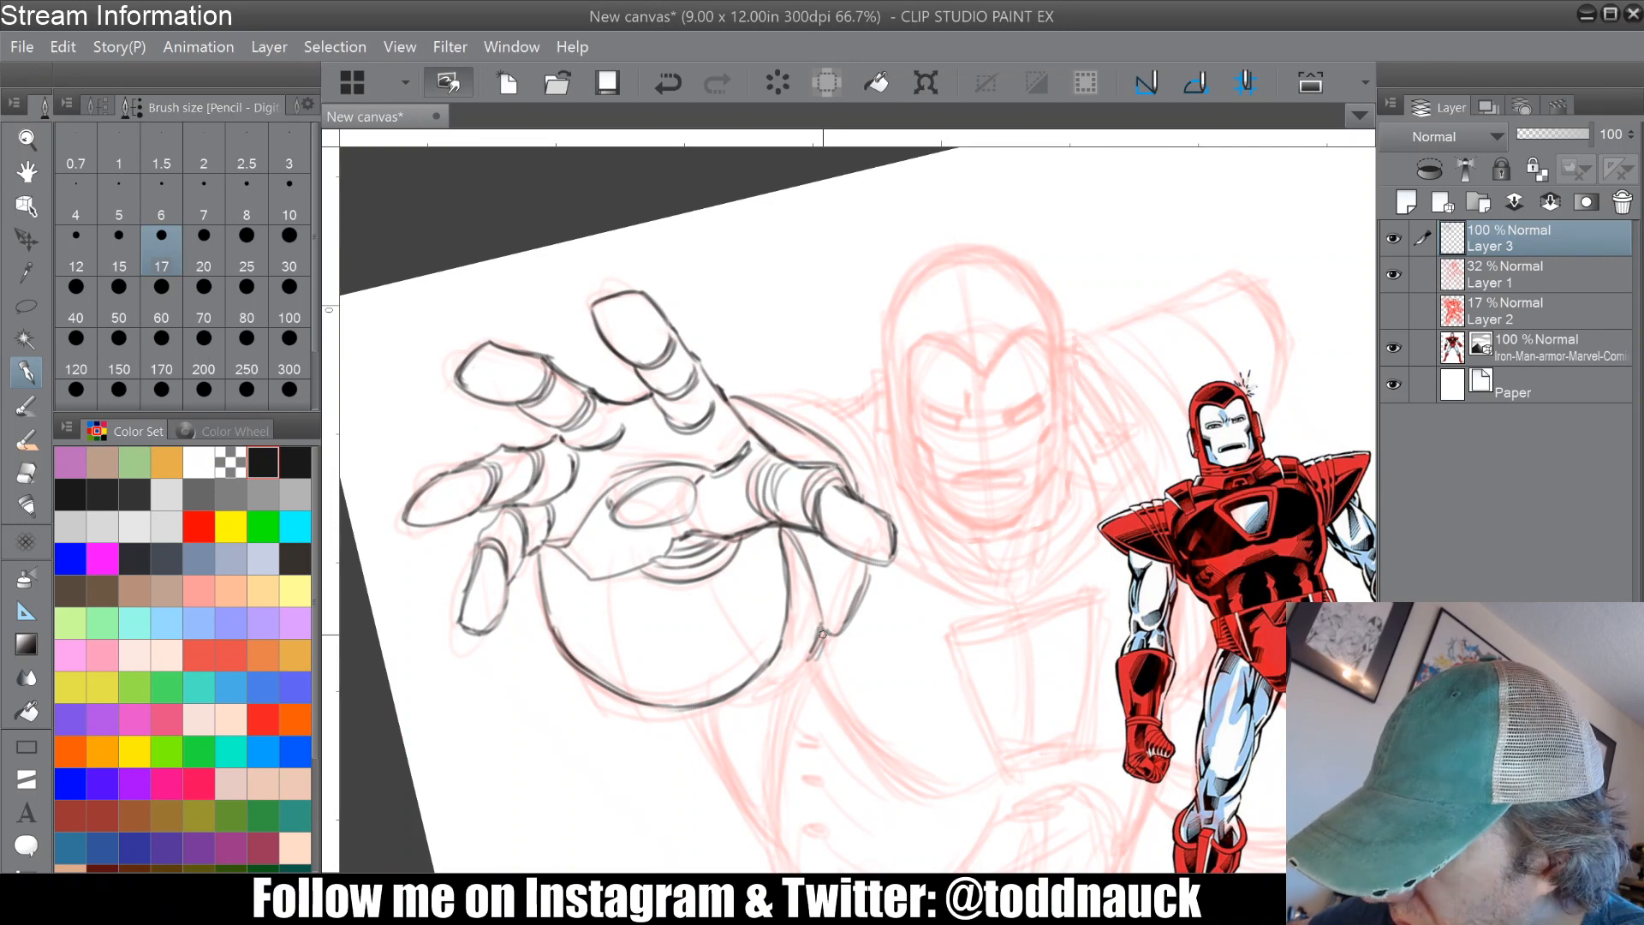
Step: Join and darken the gauntlet's side edges below the thumb into a pointed corner
scroll(823, 633, "down", 2)
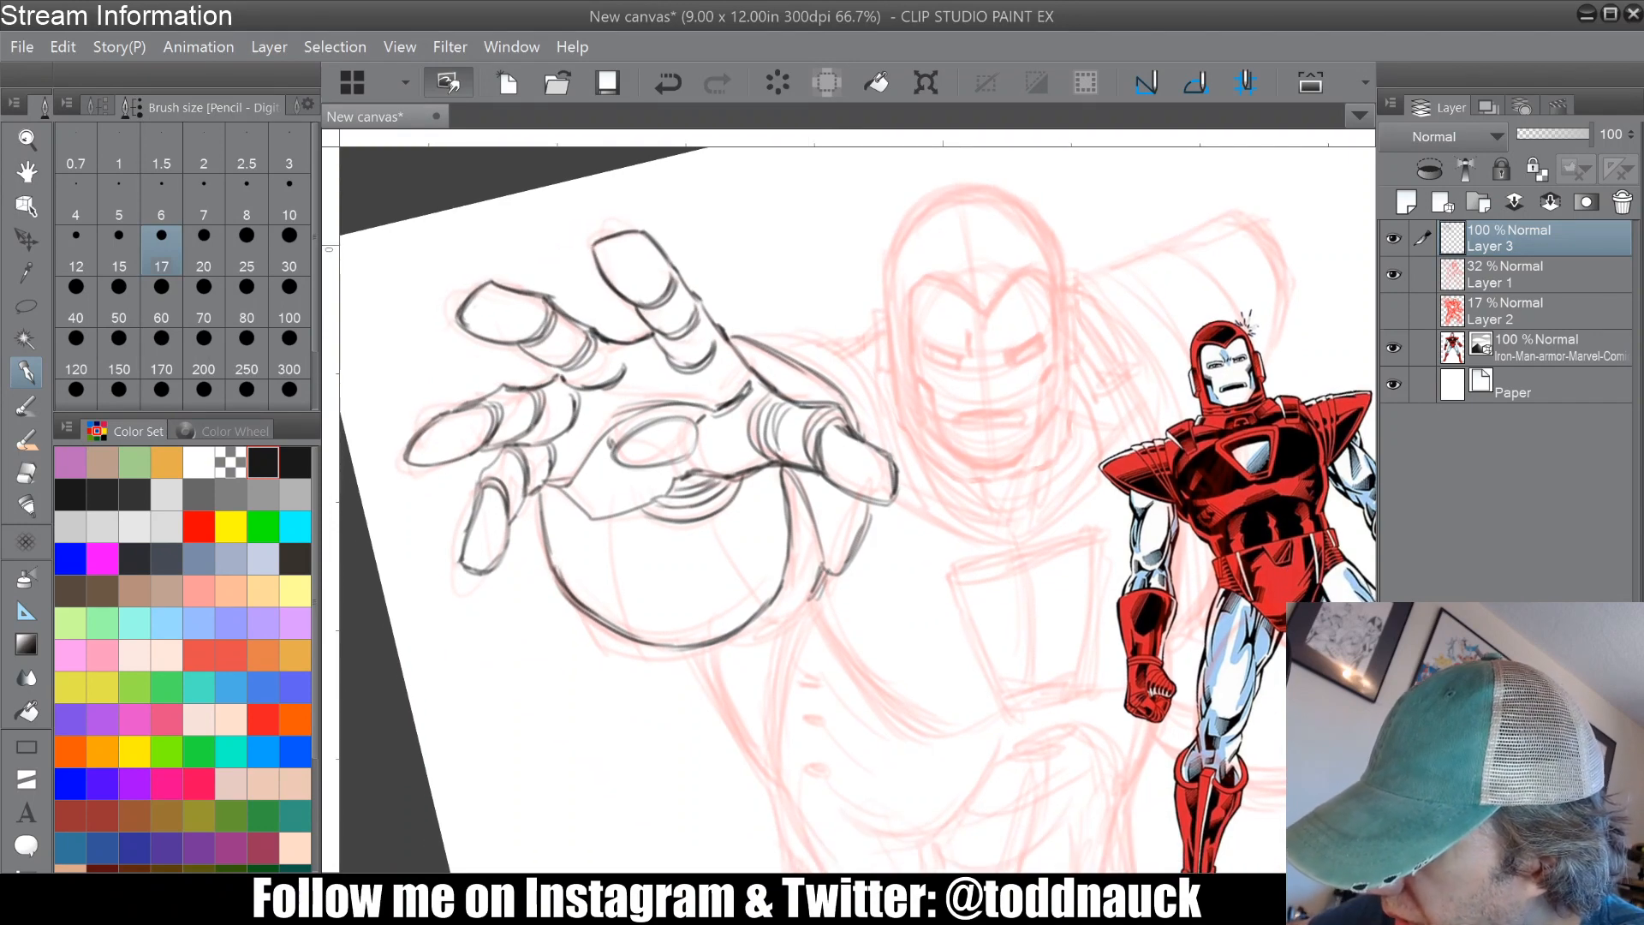
left_click_drag(822, 651, 841, 621)
left_click_drag(1113, 514, 1043, 403)
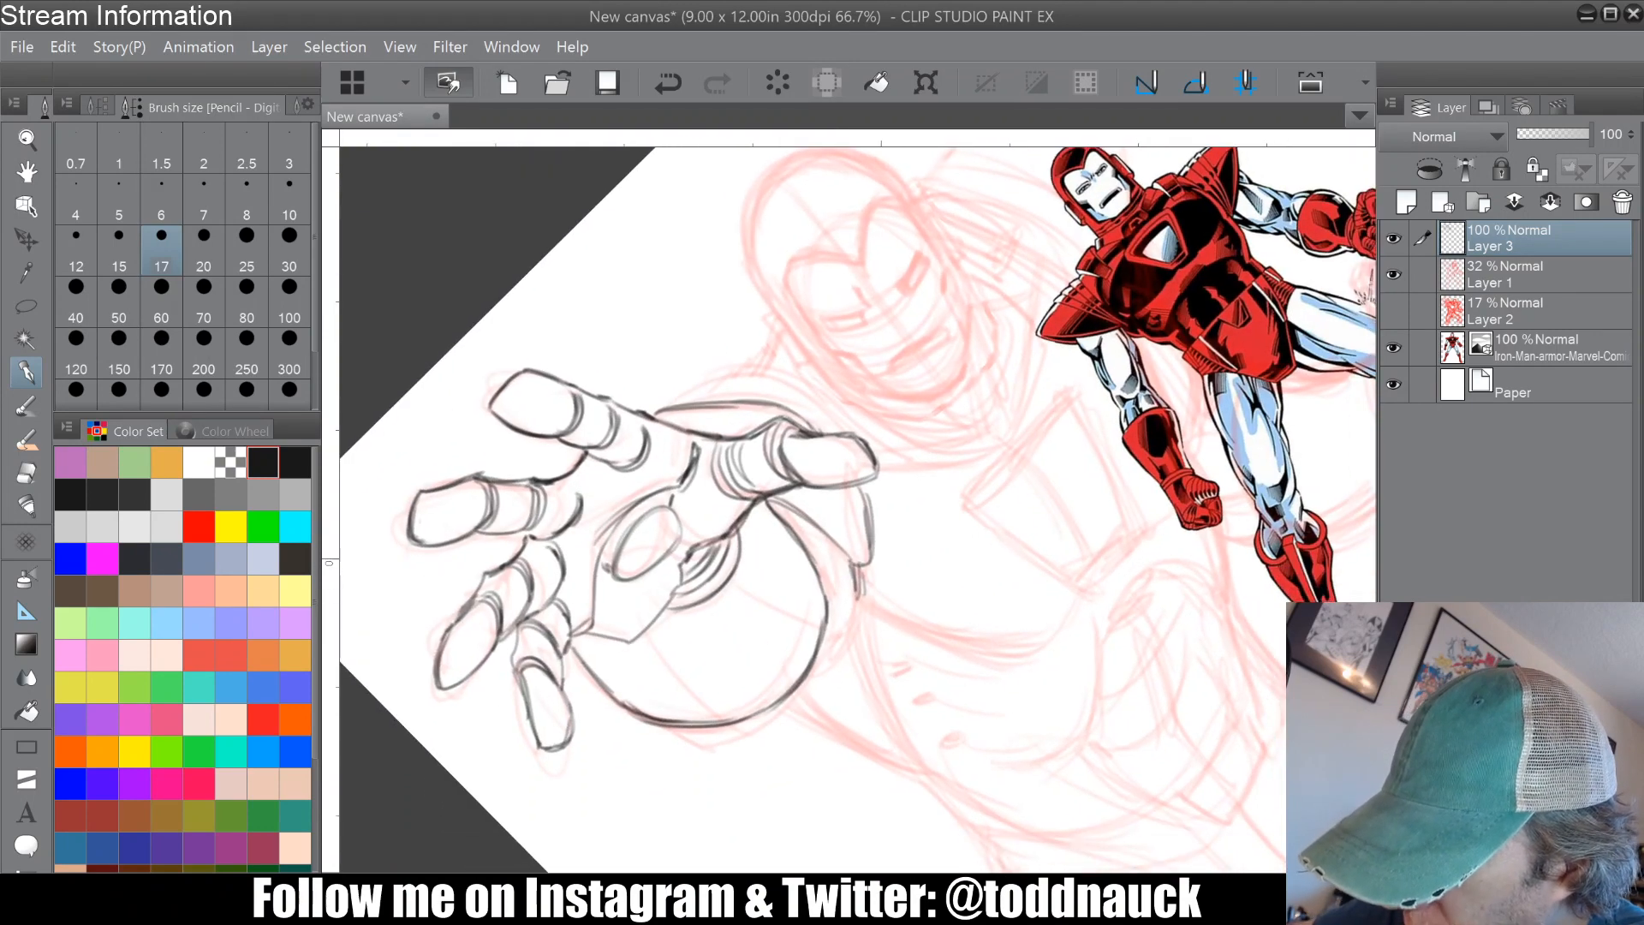
mouse_move(871, 549)
left_mouse_down()
mouse_move(859, 598)
mouse_move(867, 552)
mouse_move(861, 594)
mouse_move(832, 539)
left_mouse_up()
mouse_move(832, 540)
left_mouse_down()
mouse_move(859, 587)
mouse_move(837, 577)
left_mouse_up()
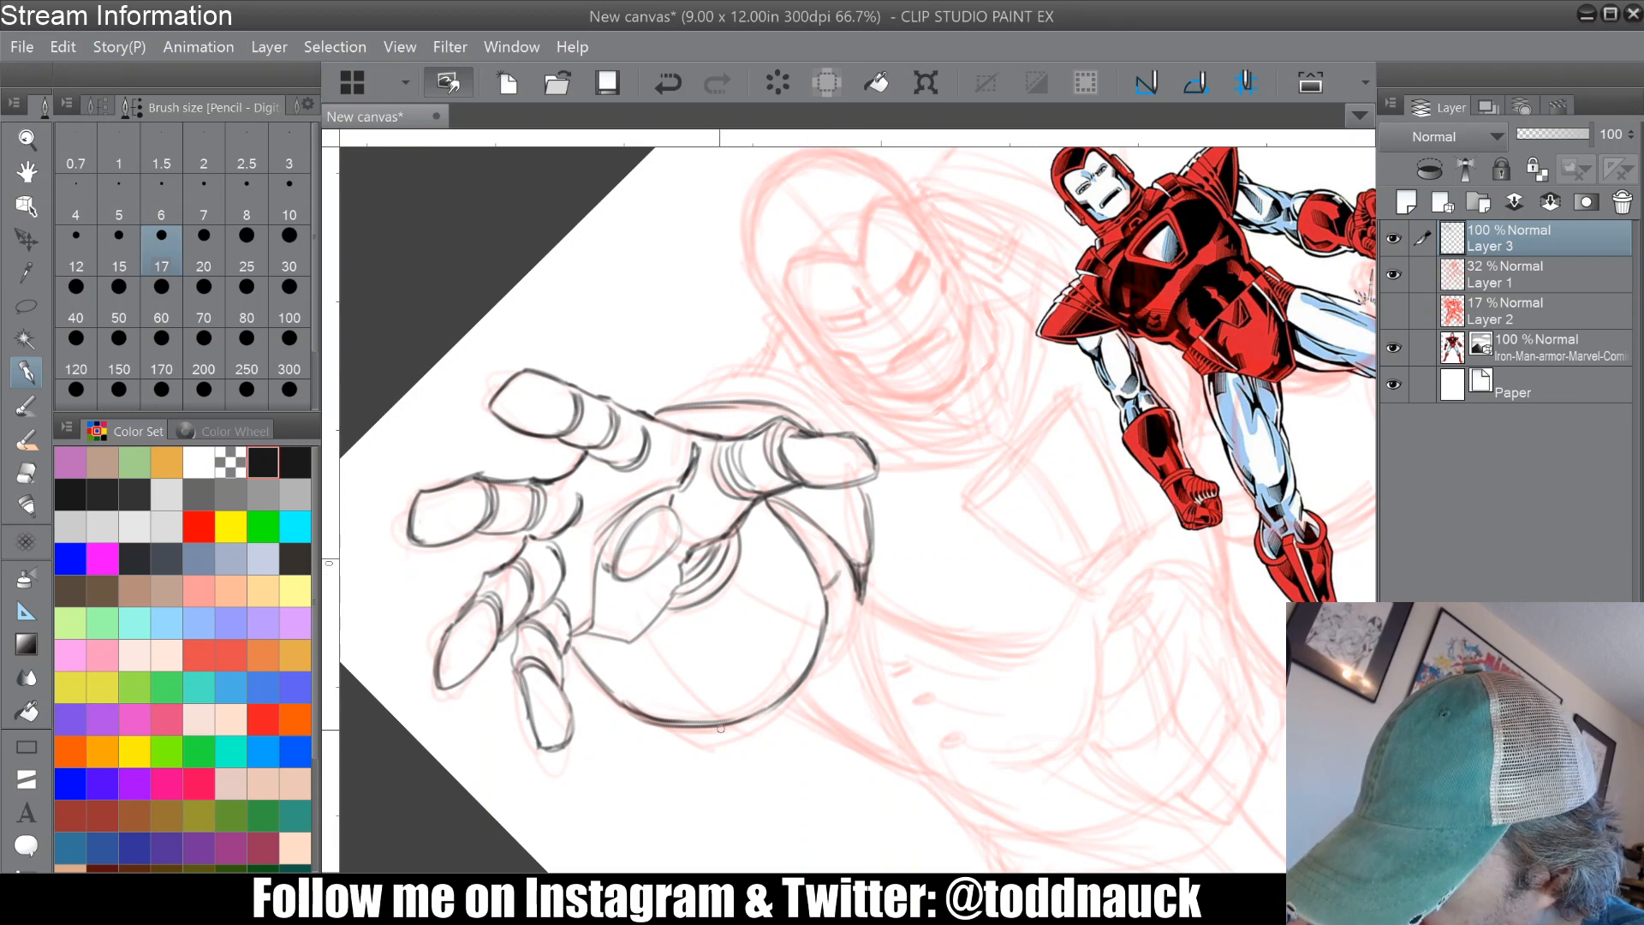
Step: Draw the gauntlet's angular lower edge and extend its side edge down to a second corner
left_click_drag(695, 724, 784, 718)
left_click_drag(786, 718, 805, 682)
left_click_drag(706, 728, 794, 728)
mouse_move(789, 719)
left_mouse_down()
mouse_move(837, 656)
mouse_move(807, 699)
left_mouse_up()
mouse_move(865, 600)
left_mouse_down()
mouse_move(834, 640)
mouse_move(820, 687)
mouse_move(824, 597)
mouse_move(807, 706)
left_mouse_up()
key("c")
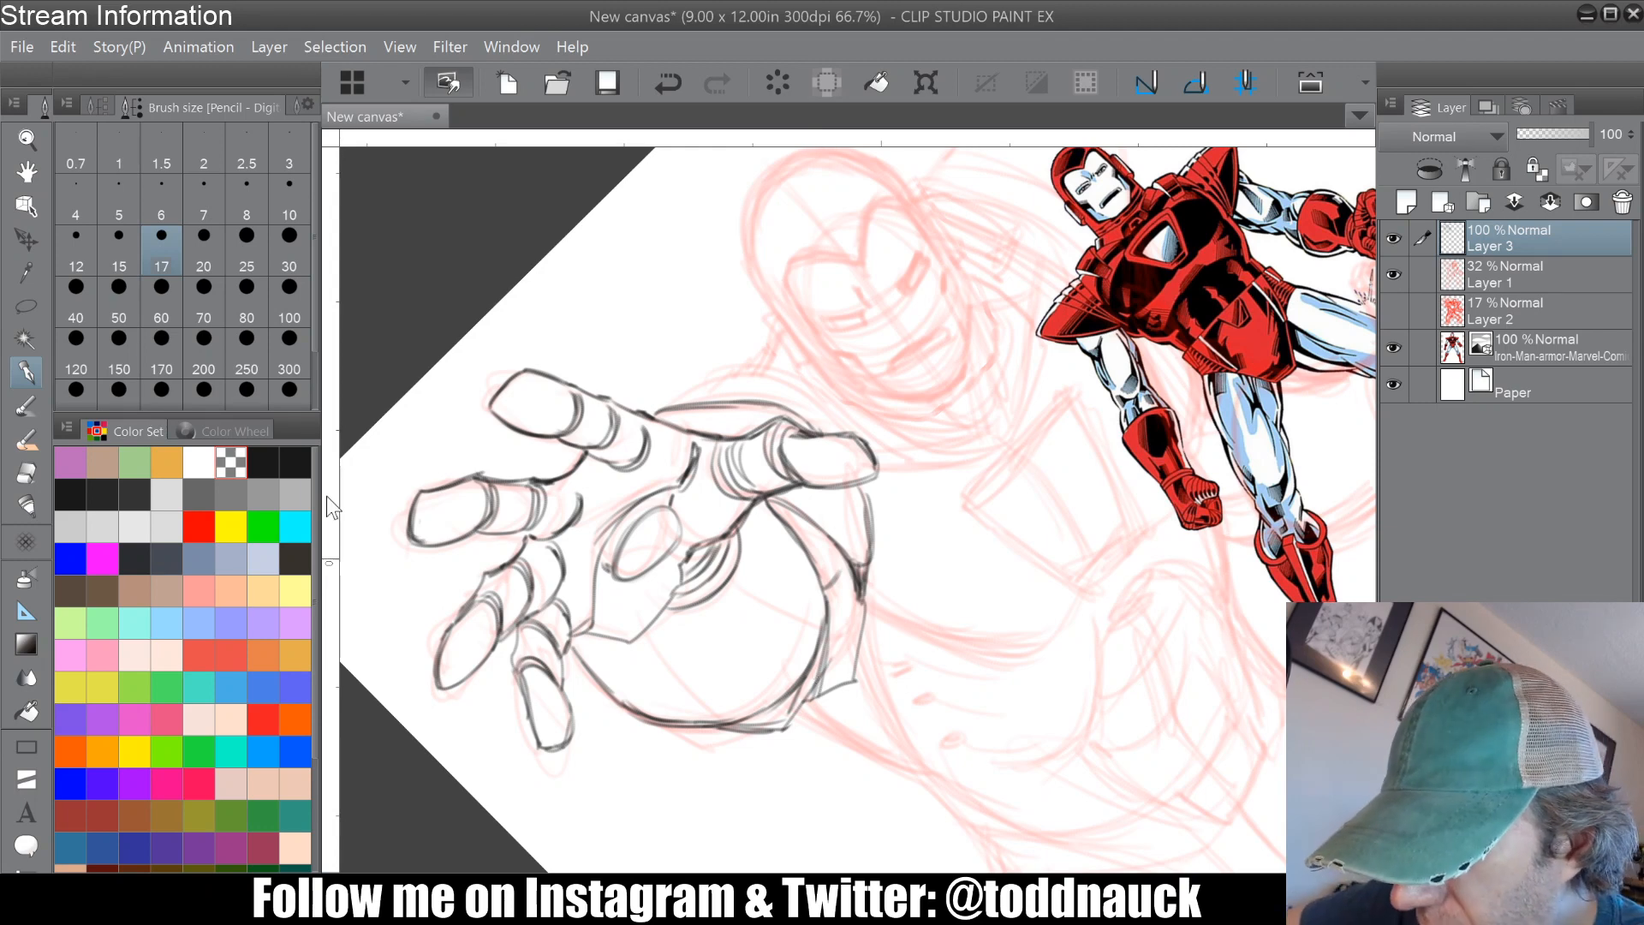
key("c")
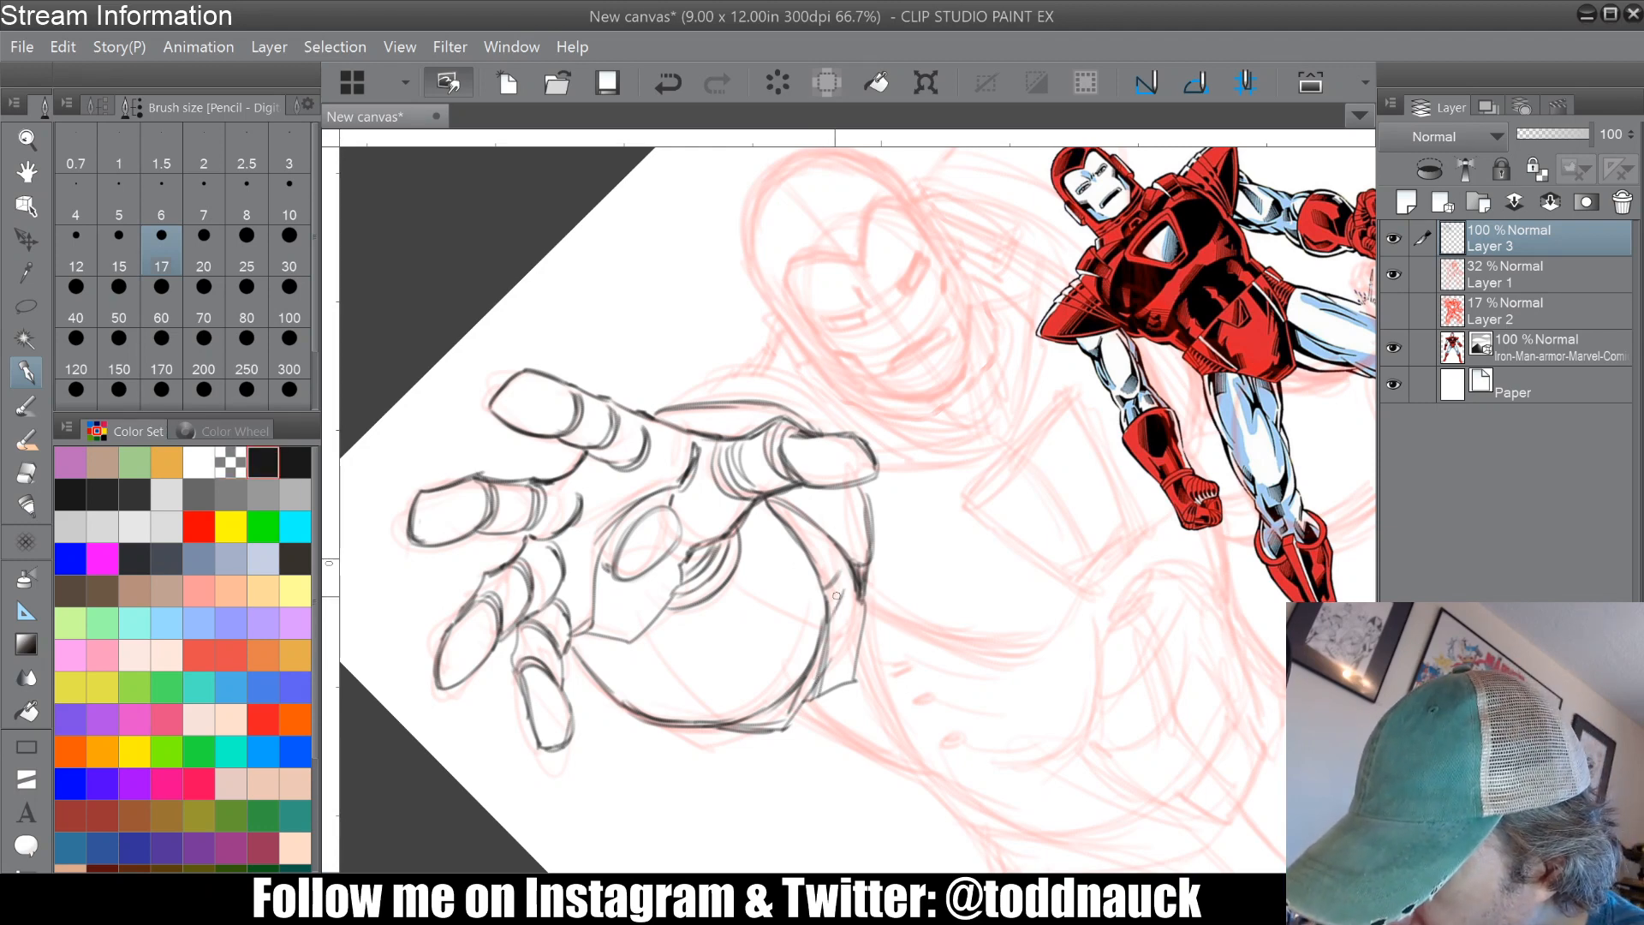
Step: Reinforce the gauntlet's outer side and lower rim with heavier lines and add facet lines between the edges
mouse_move(843, 590)
left_mouse_down()
mouse_move(837, 672)
mouse_move(853, 619)
mouse_move(849, 654)
mouse_move(818, 566)
left_mouse_up()
mouse_move(874, 482)
left_mouse_down()
mouse_move(879, 521)
mouse_move(847, 684)
mouse_move(865, 629)
left_mouse_up()
mouse_move(724, 527)
left_mouse_down()
mouse_move(747, 561)
mouse_move(804, 566)
left_mouse_up()
mouse_move(681, 493)
left_mouse_down()
mouse_move(721, 518)
mouse_move(700, 504)
left_mouse_up()
left_click_drag(695, 499, 735, 512)
left_click_drag(678, 460, 683, 500)
mouse_move(679, 494)
left_mouse_down()
mouse_move(786, 570)
mouse_move(818, 566)
mouse_move(806, 559)
left_mouse_up()
mouse_move(719, 524)
left_mouse_down()
mouse_move(777, 567)
mouse_move(791, 733)
left_mouse_up()
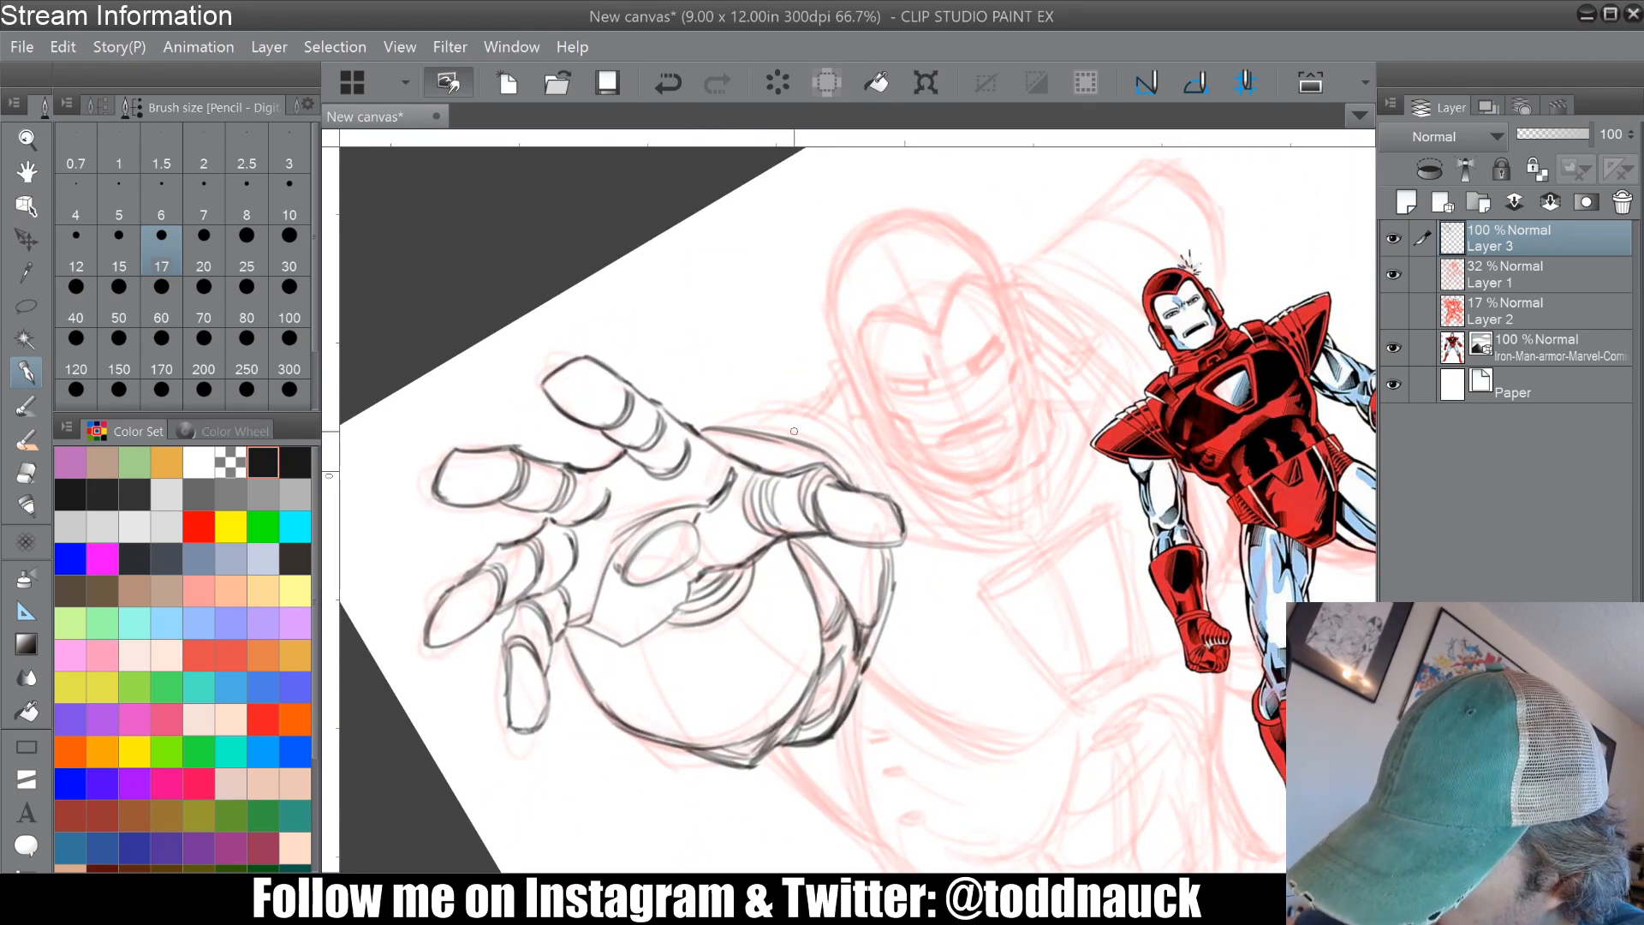
Step: Draw the gauntlet's raised outer arcs above the thumb and the inner contour lines just below it
left_click_drag(765, 427, 853, 482)
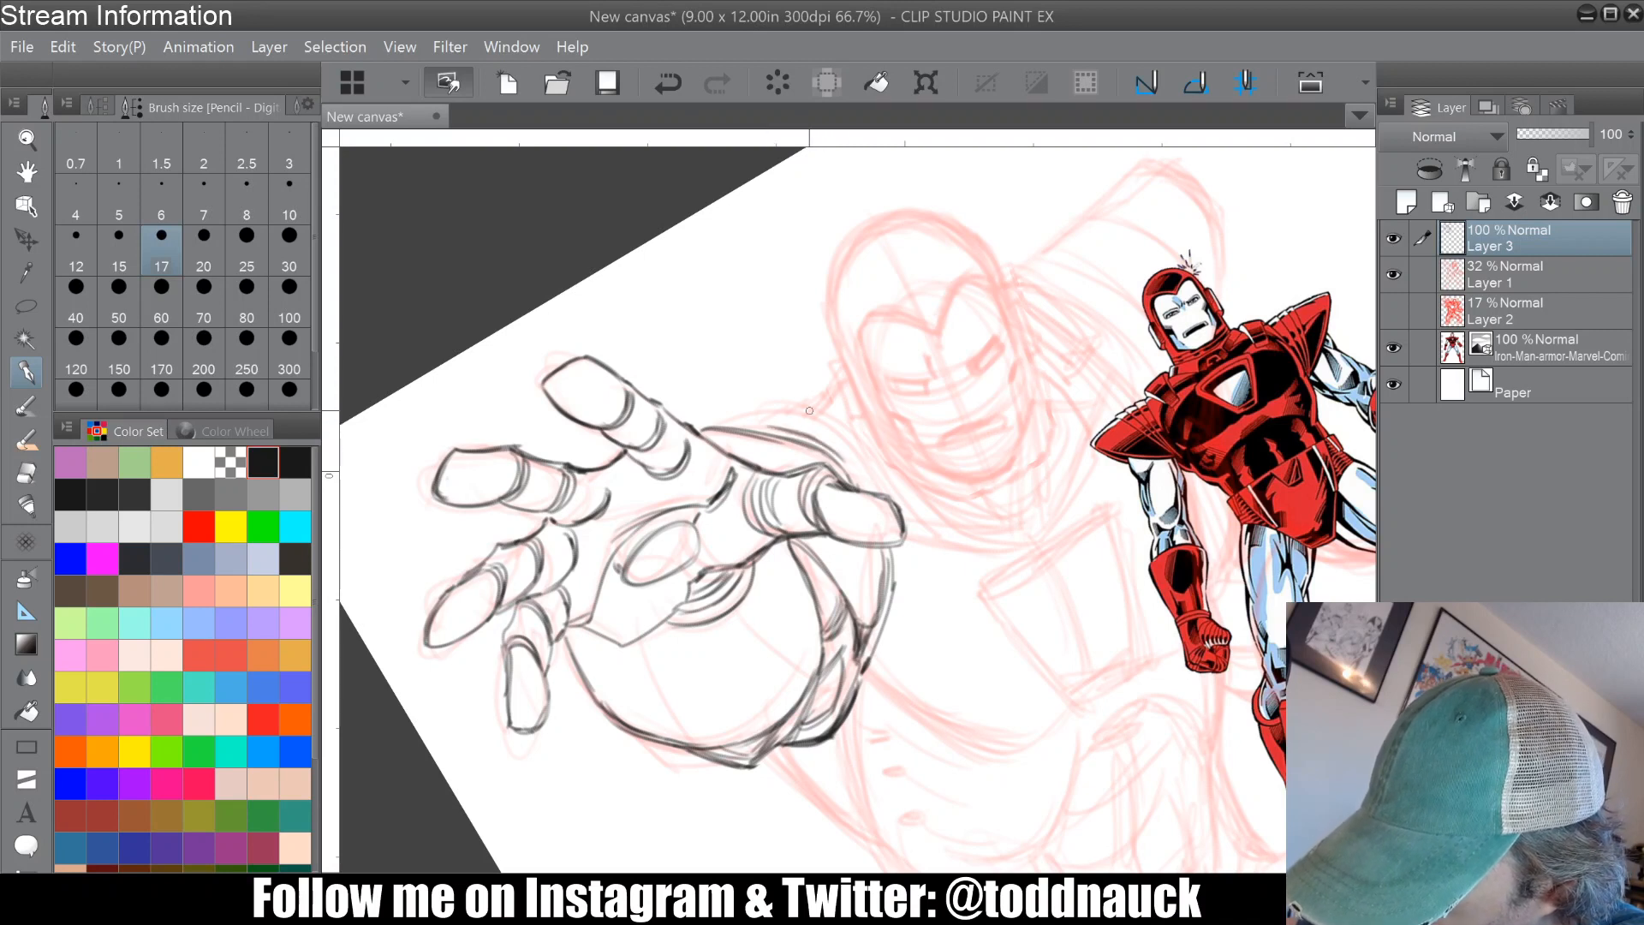
mouse_move(809, 410)
left_mouse_down()
mouse_move(896, 501)
mouse_move(889, 439)
left_mouse_up()
mouse_move(796, 460)
left_mouse_down()
mouse_move(791, 508)
mouse_move(796, 332)
left_mouse_up()
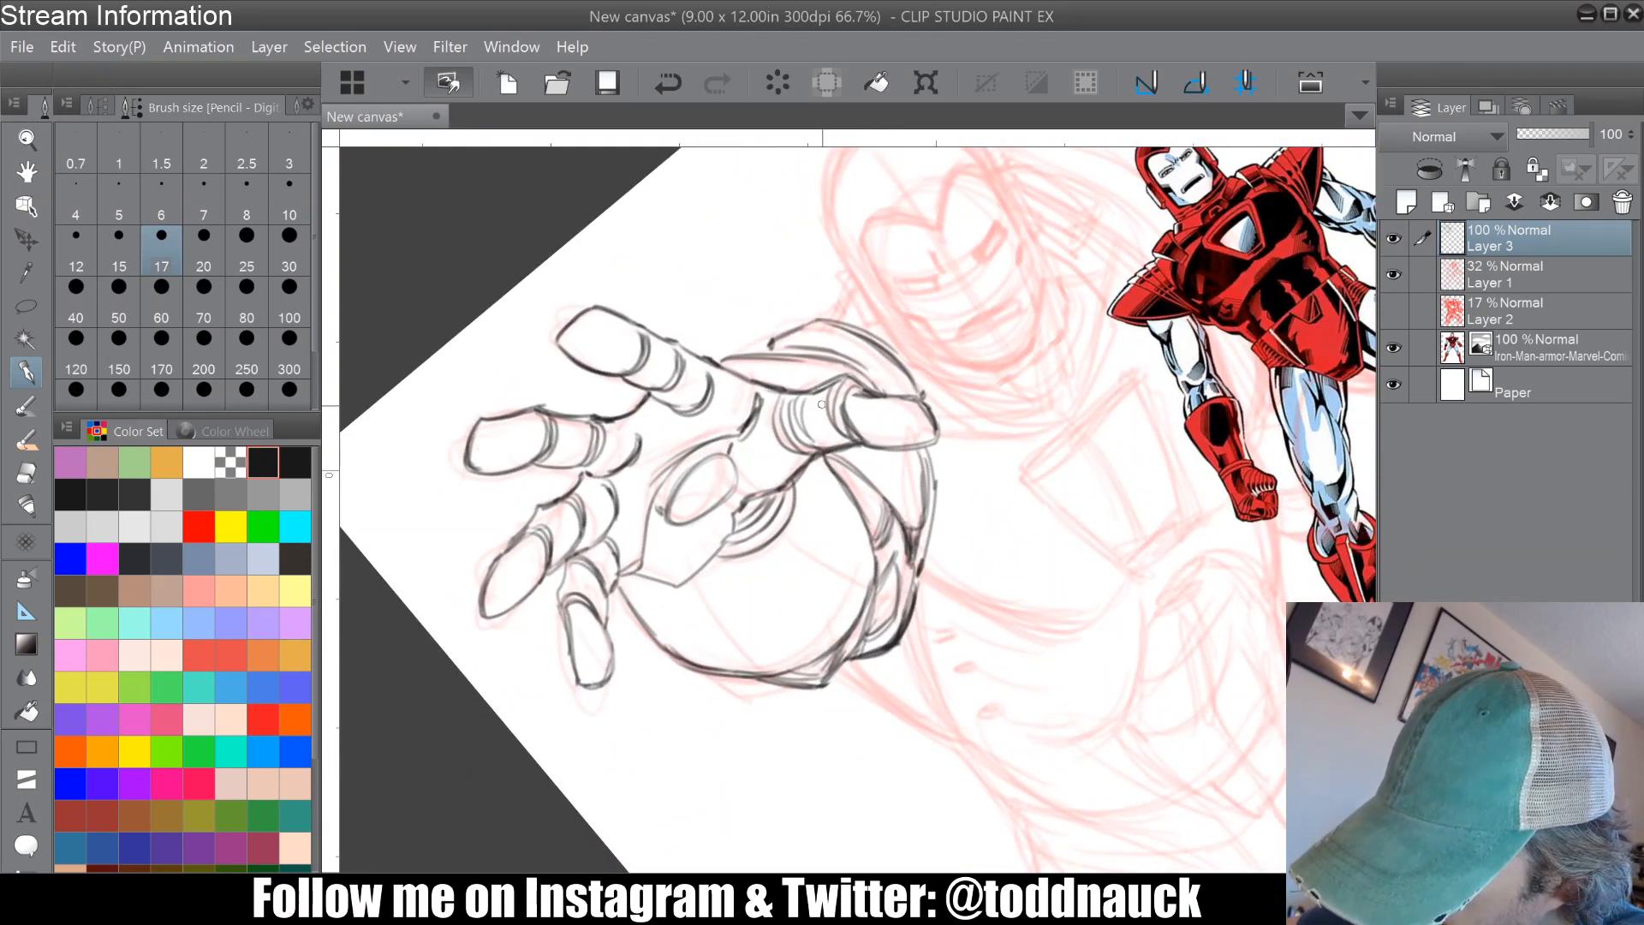
left_click_drag(880, 451, 908, 522)
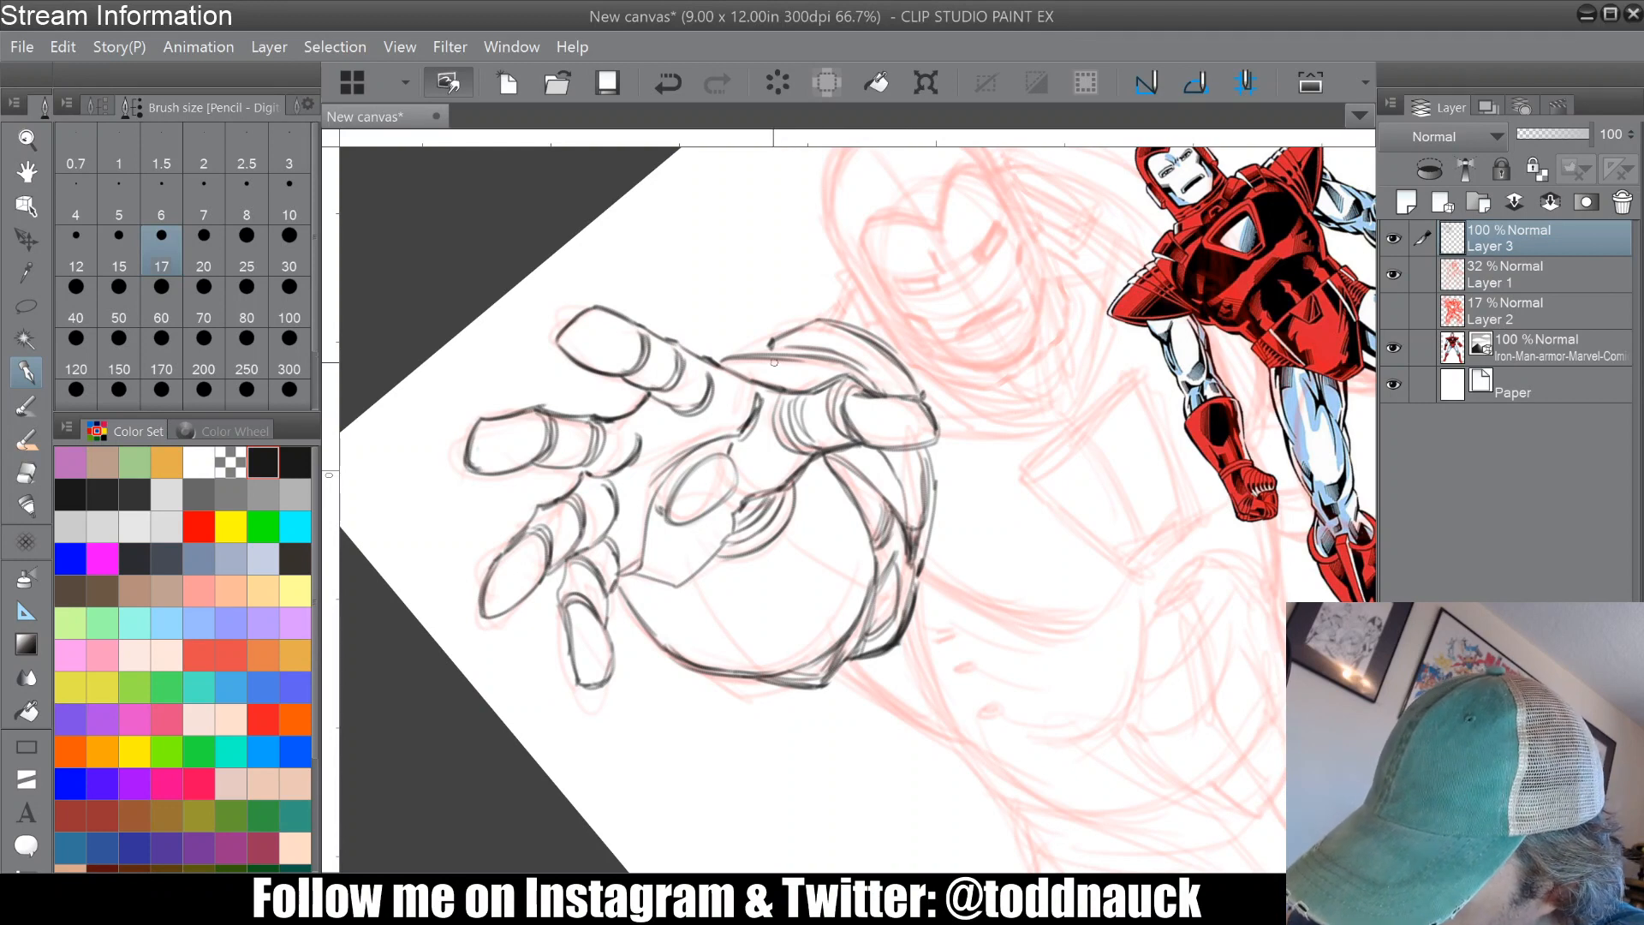
left_click_drag(774, 362, 819, 359)
mouse_move(898, 456)
left_mouse_down()
mouse_move(911, 523)
mouse_move(897, 522)
left_mouse_up()
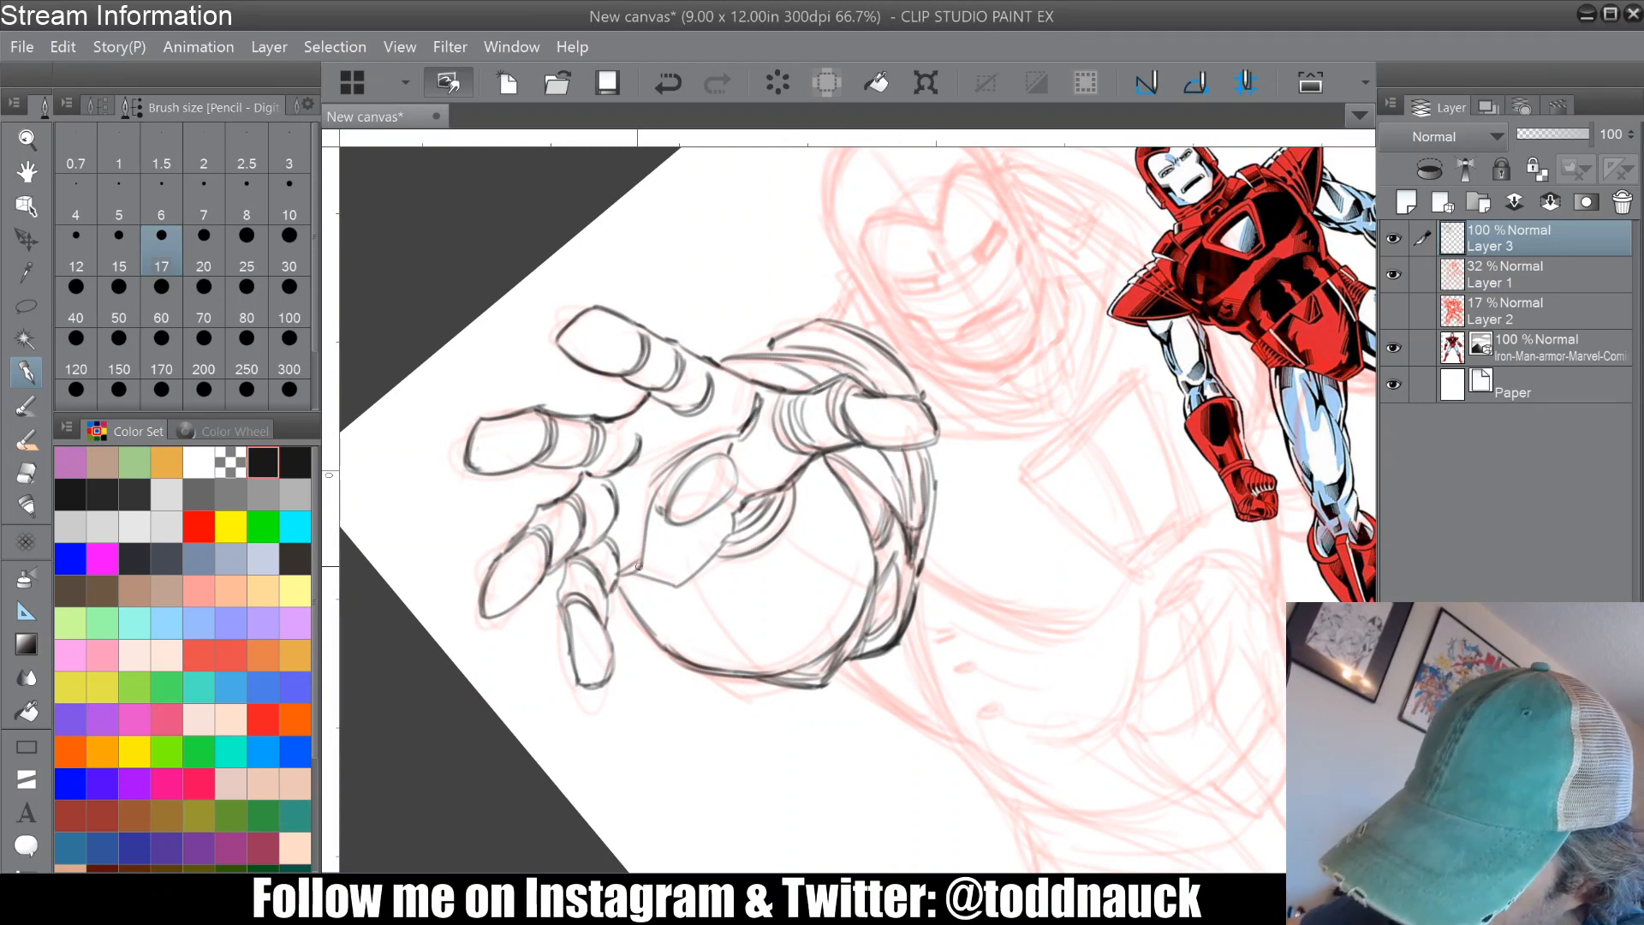
Step: Darken the edge of the palm's heel and draw two converging panel lines inside the gauntlet's round form
mouse_move(638, 567)
left_mouse_down()
mouse_move(710, 562)
mouse_move(738, 509)
mouse_move(727, 540)
mouse_move(718, 507)
left_mouse_up()
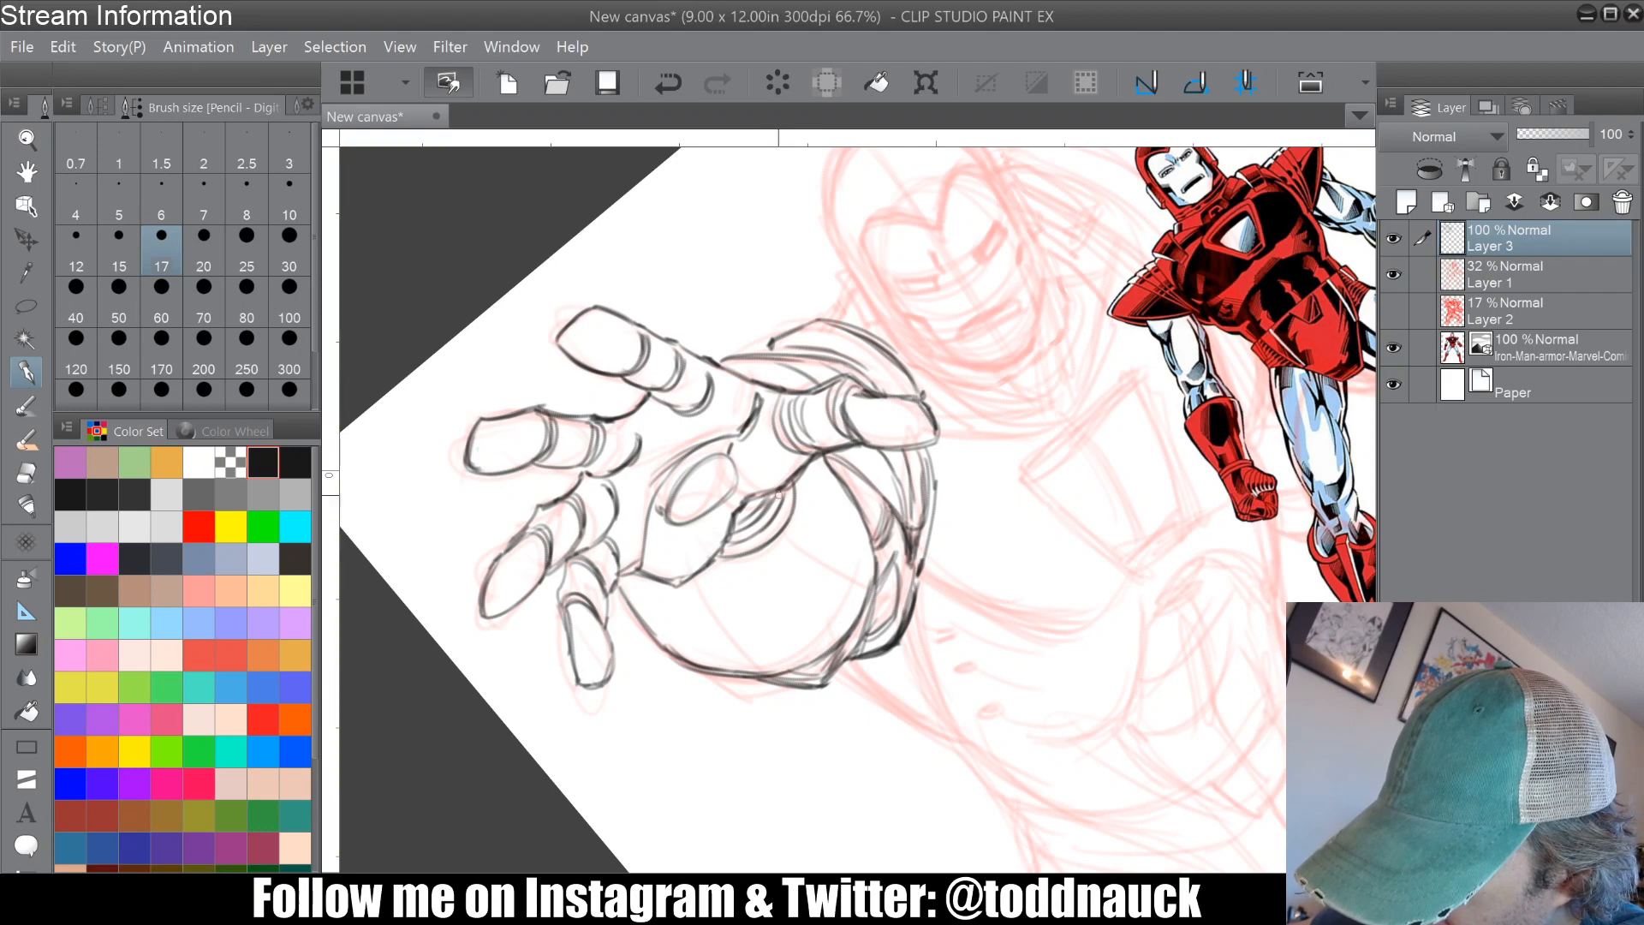
left_click_drag(785, 519, 867, 586)
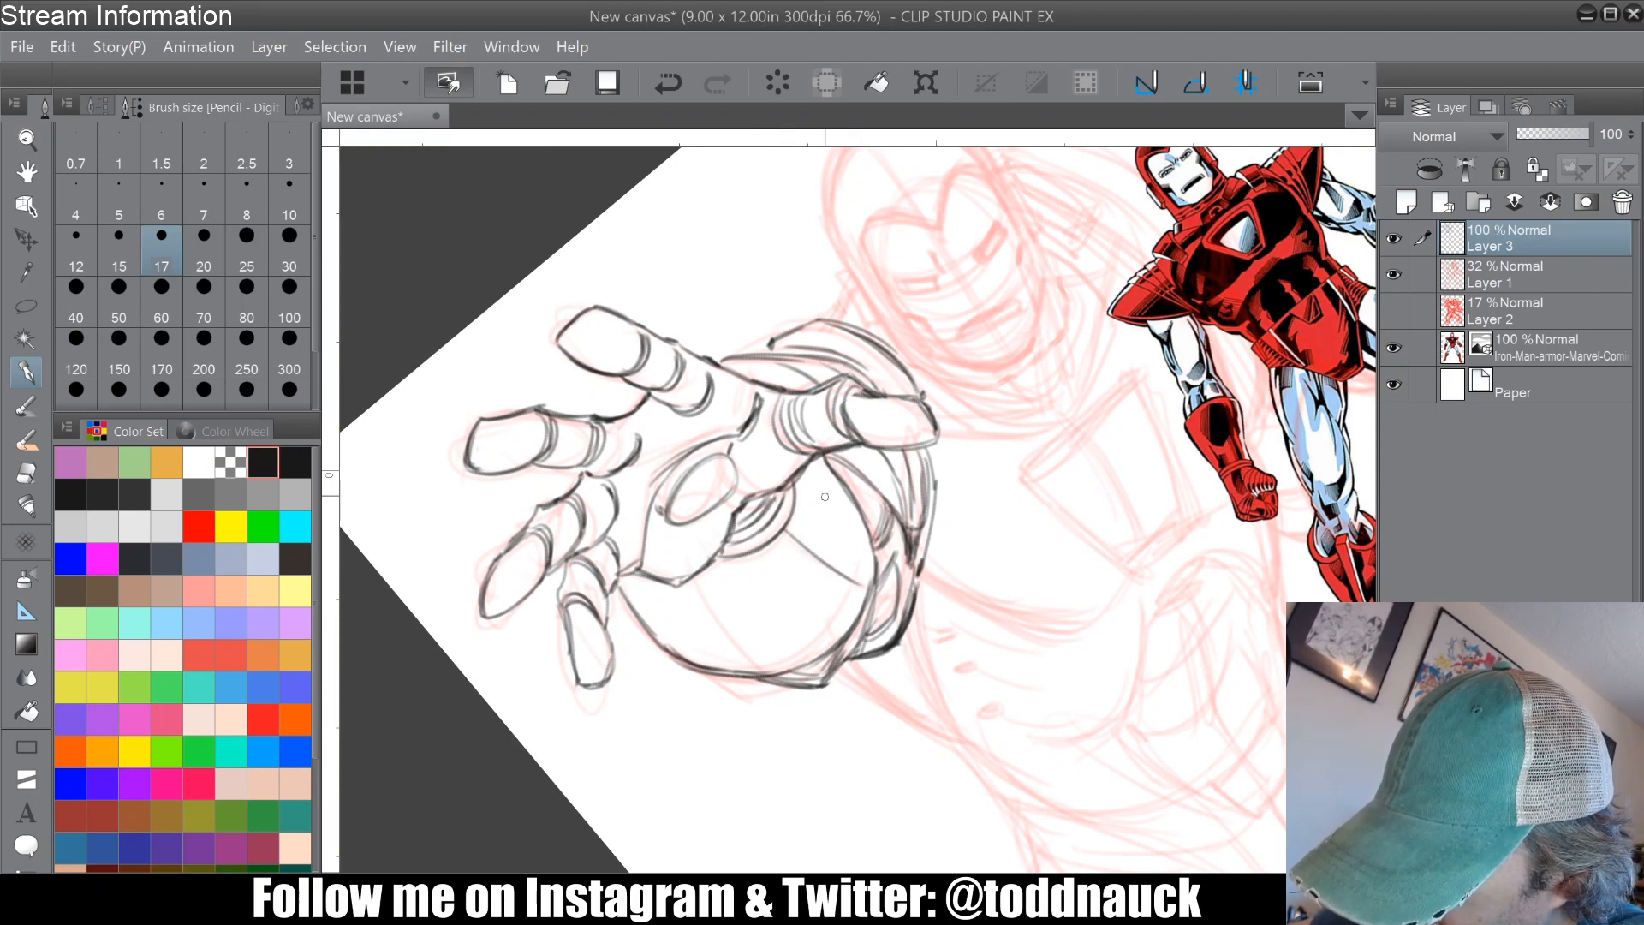
left_click_drag(809, 459, 864, 577)
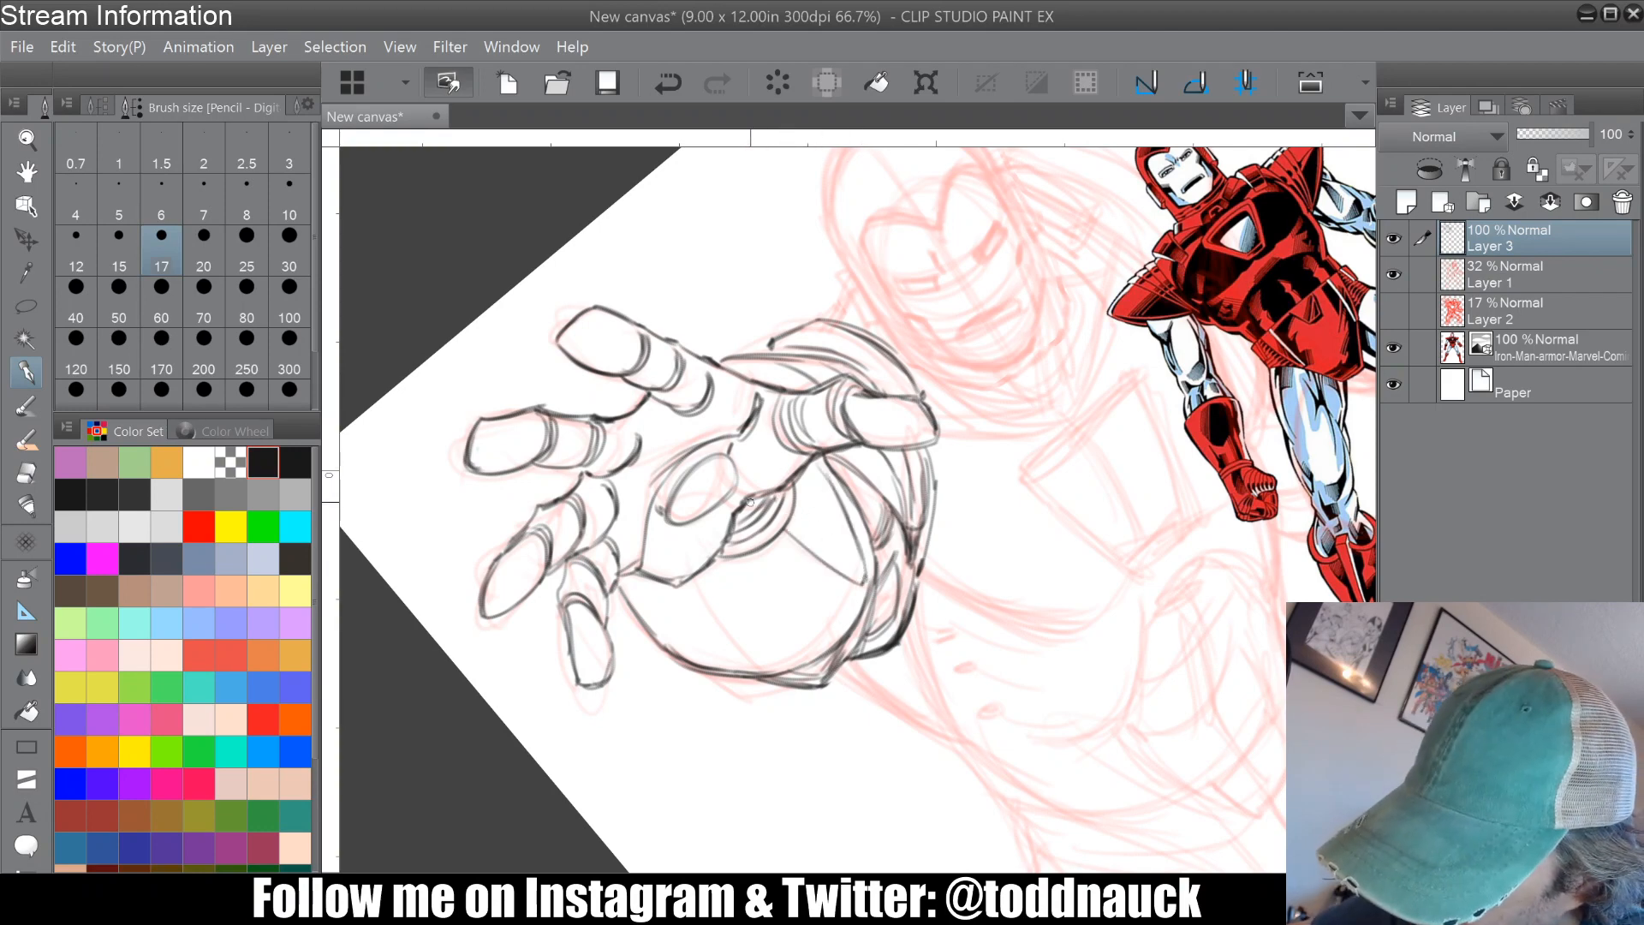
Step: Hatch the panel inside the gauntlet below the thumb and add narrow reflection shapes along the thumb and fingers
mouse_move(768, 499)
left_mouse_down()
mouse_move(781, 460)
mouse_move(803, 483)
mouse_move(817, 465)
mouse_move(812, 548)
mouse_move(838, 491)
mouse_move(835, 566)
mouse_move(857, 543)
mouse_move(859, 561)
mouse_move(844, 483)
mouse_move(869, 536)
mouse_move(860, 569)
left_mouse_up()
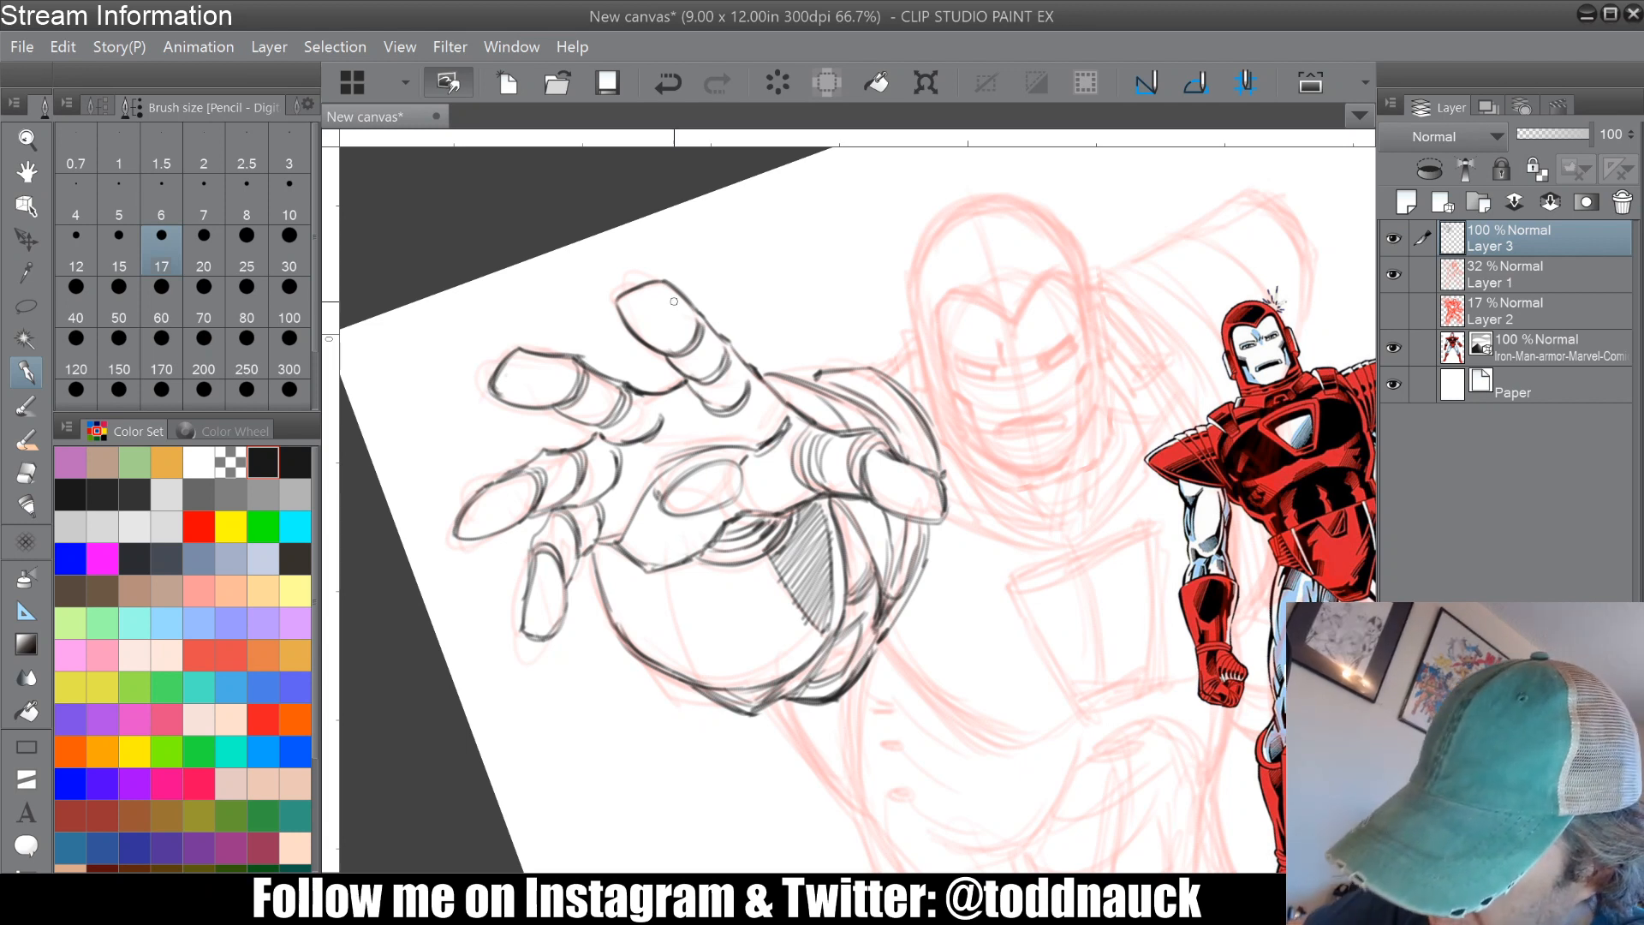
mouse_move(664, 289)
left_mouse_down()
mouse_move(773, 431)
mouse_move(867, 447)
mouse_move(929, 491)
left_mouse_up()
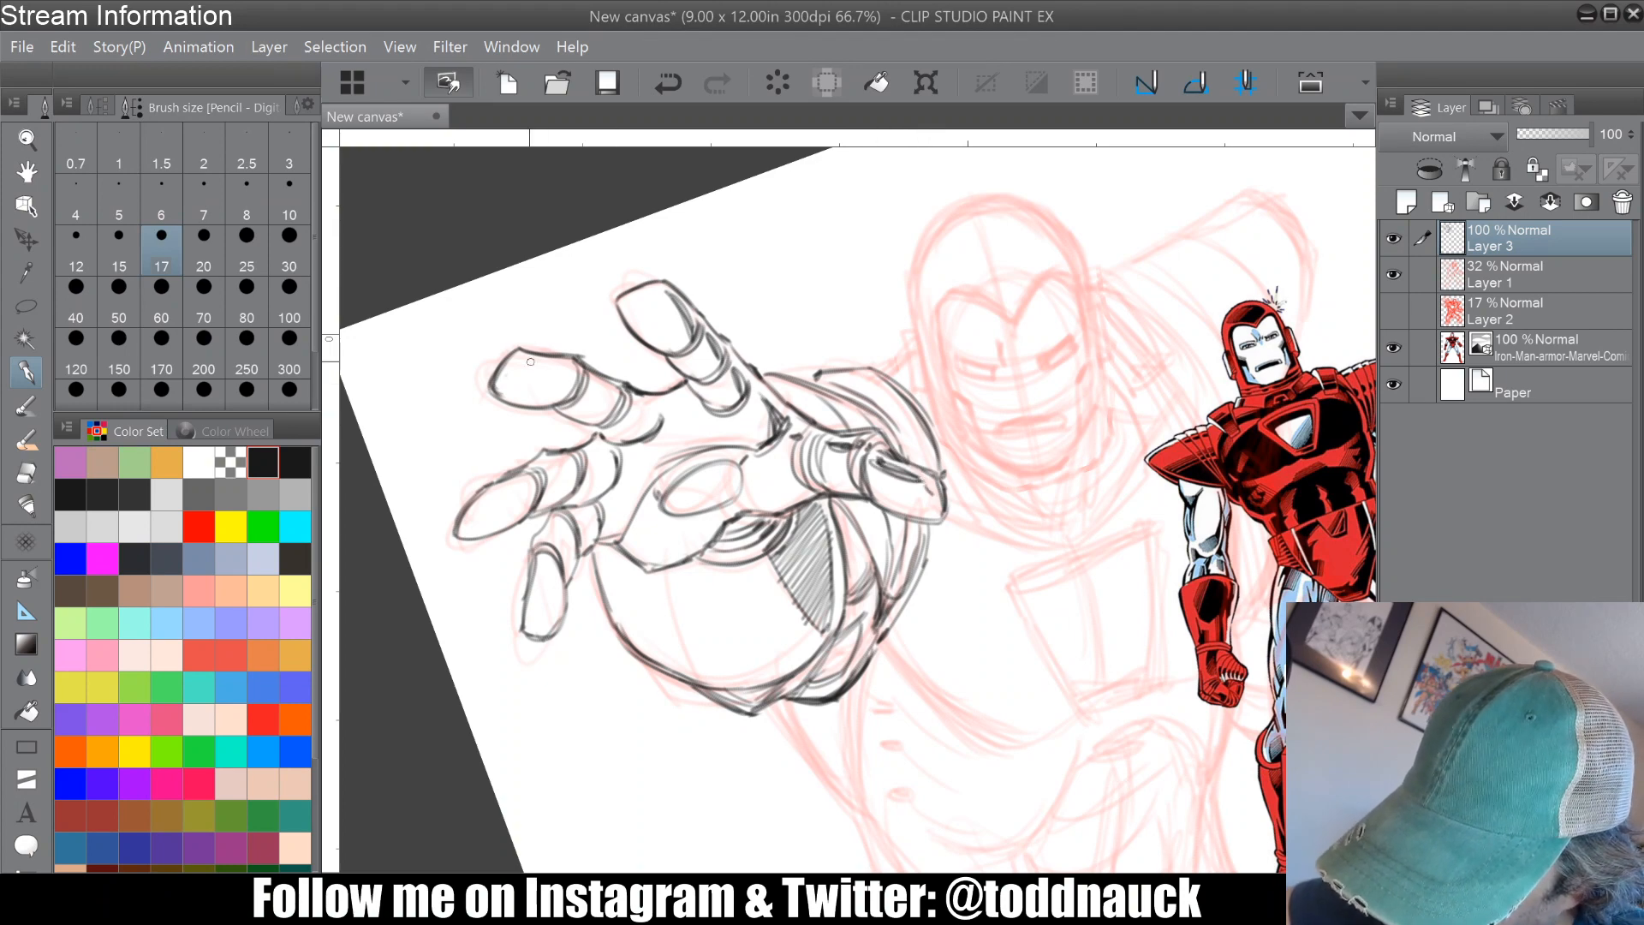
mouse_move(530, 362)
left_mouse_down()
mouse_move(573, 360)
mouse_move(656, 410)
mouse_move(685, 393)
mouse_move(720, 272)
mouse_move(679, 432)
left_mouse_up()
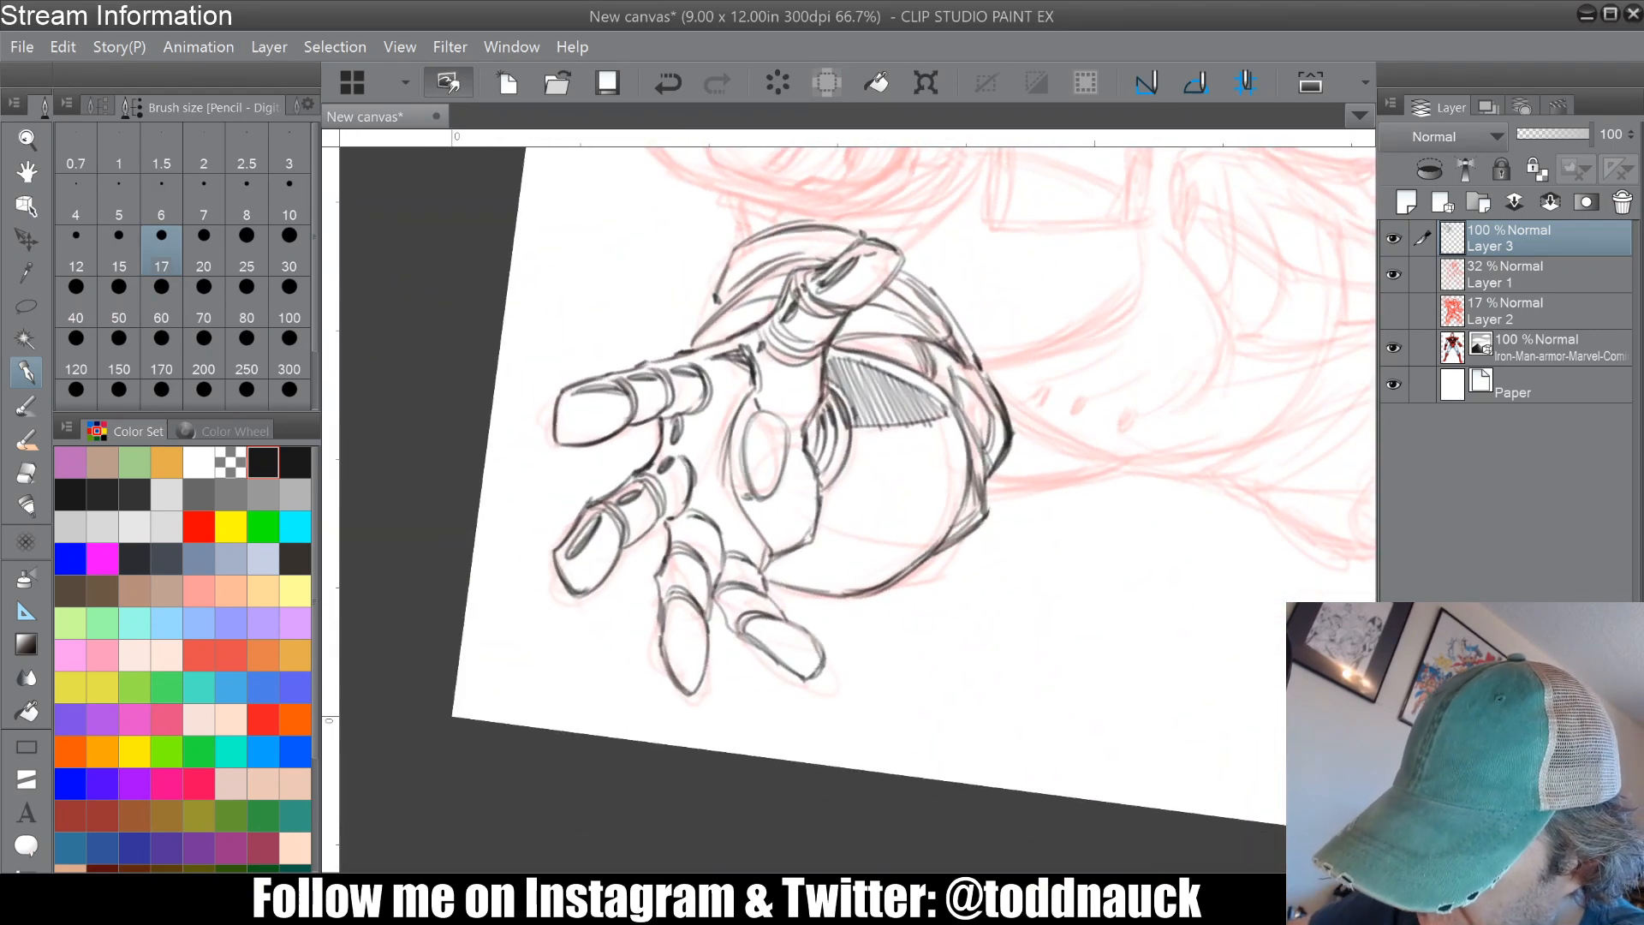
left_click_drag(683, 528, 684, 679)
mouse_move(730, 561)
left_mouse_down()
mouse_move(735, 610)
mouse_move(788, 664)
mouse_move(757, 647)
left_mouse_up()
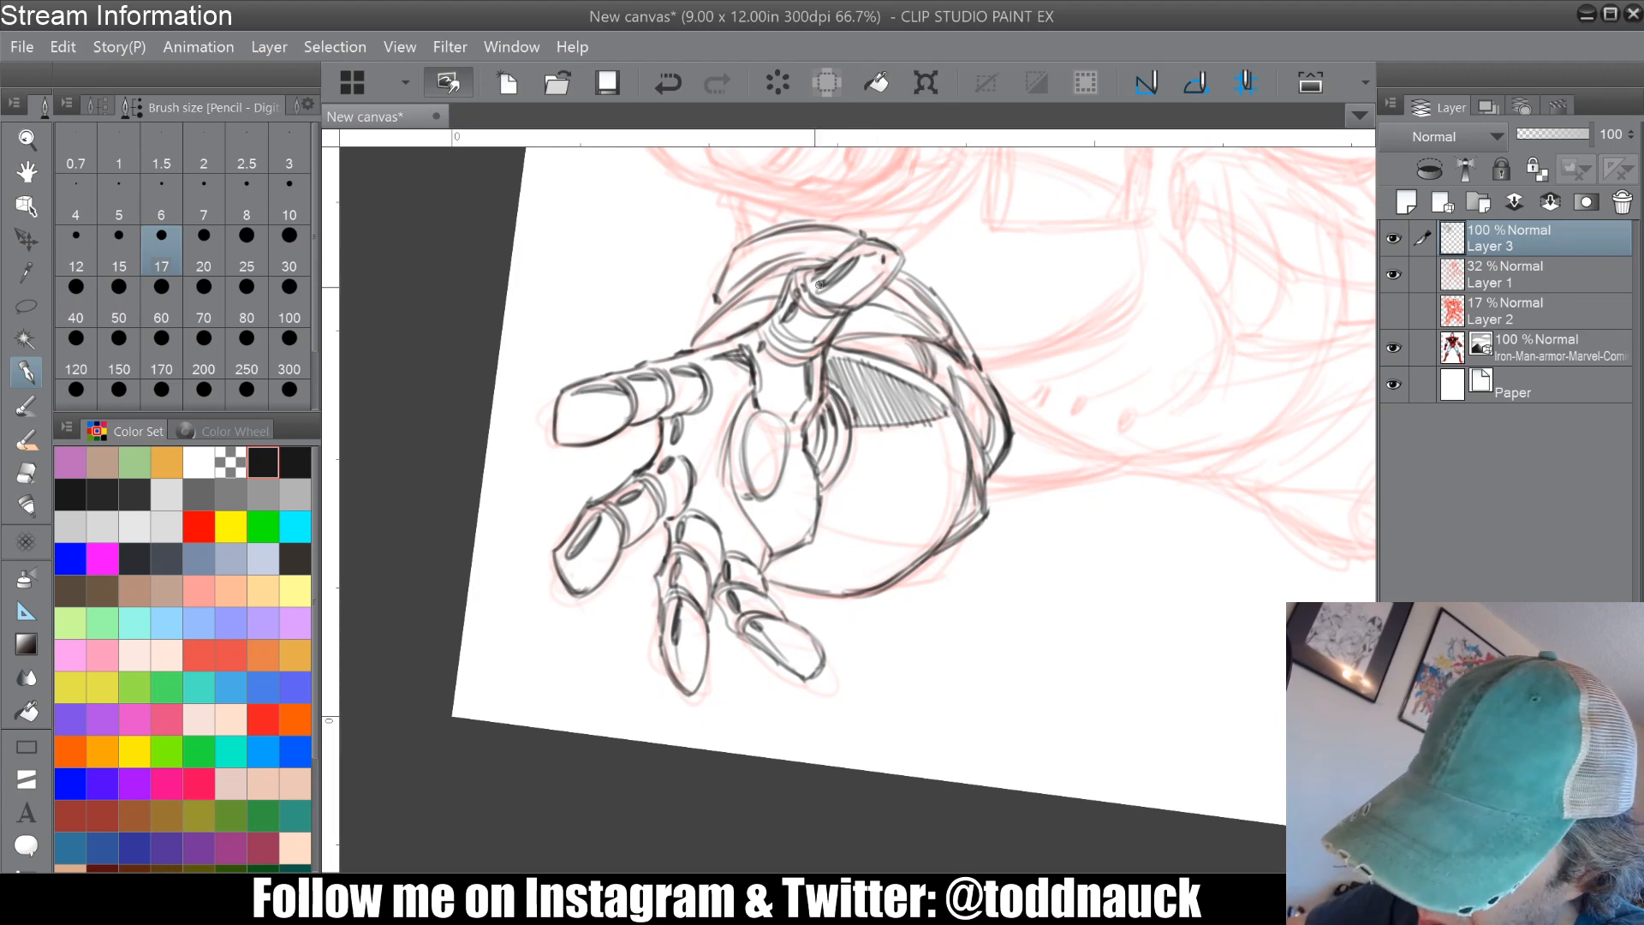
Step: Strengthen the lines around the thumb base and draw inner contours on the fingertips and finger segments
left_click_drag(820, 284, 917, 429)
left_click_drag(637, 362, 756, 430)
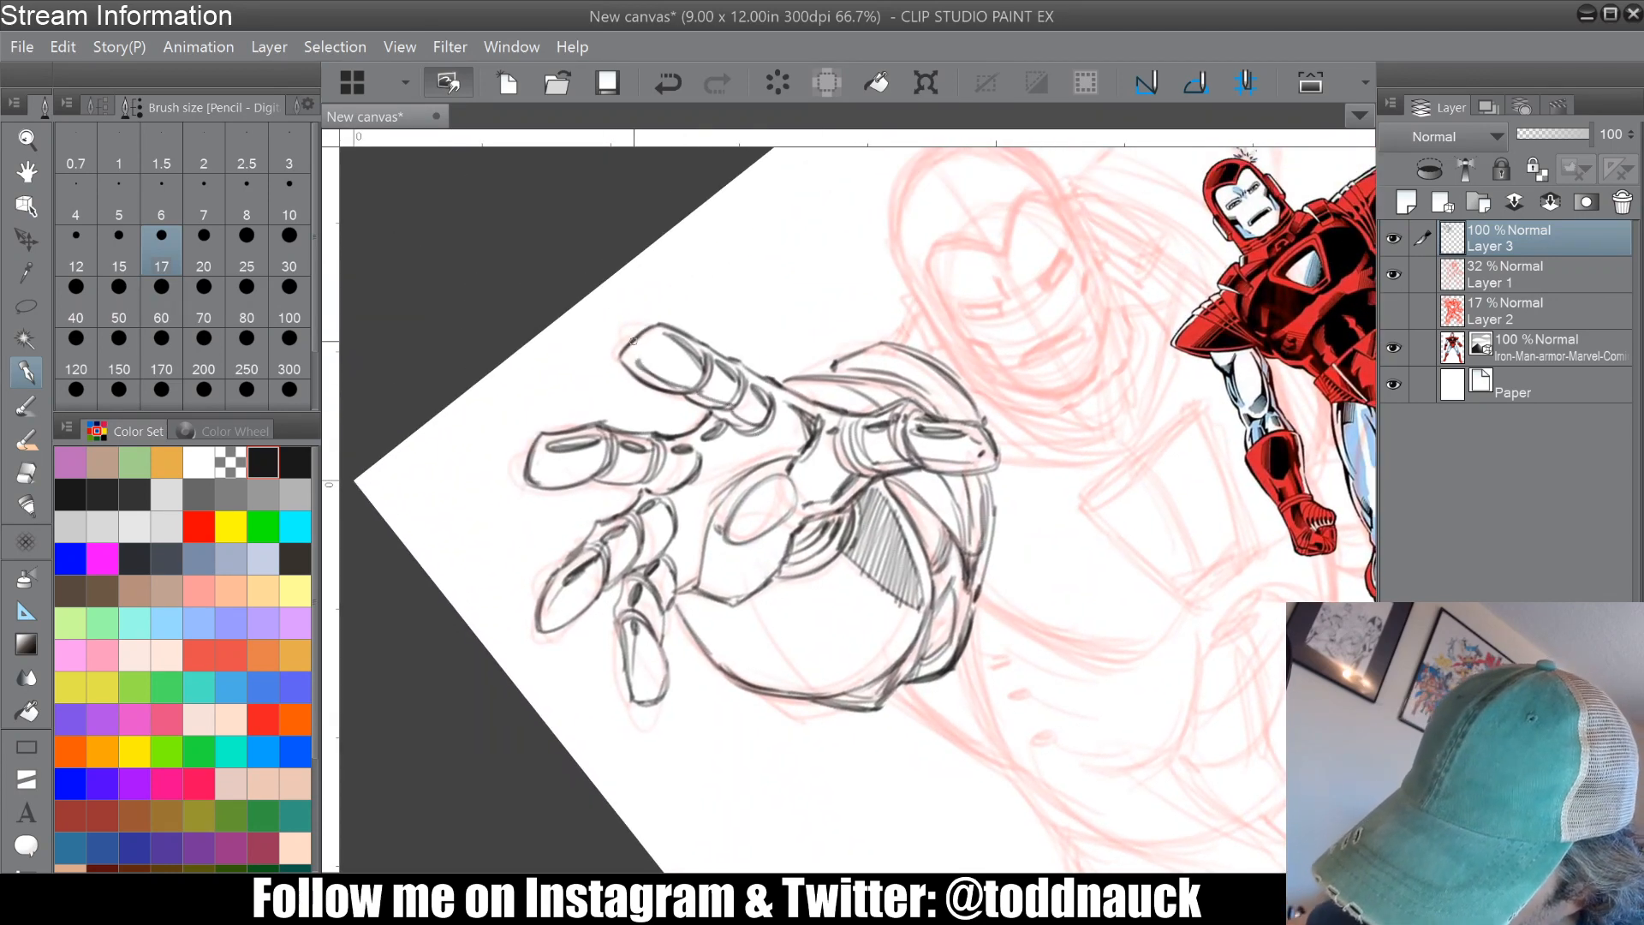
mouse_move(633, 341)
left_mouse_down()
mouse_move(644, 355)
mouse_move(661, 334)
left_mouse_up()
mouse_move(543, 448)
left_mouse_down()
mouse_move(545, 472)
mouse_move(603, 475)
mouse_move(617, 454)
mouse_move(690, 473)
left_mouse_up()
mouse_move(552, 598)
left_mouse_down()
mouse_move(552, 619)
mouse_move(641, 531)
mouse_move(658, 557)
left_mouse_up()
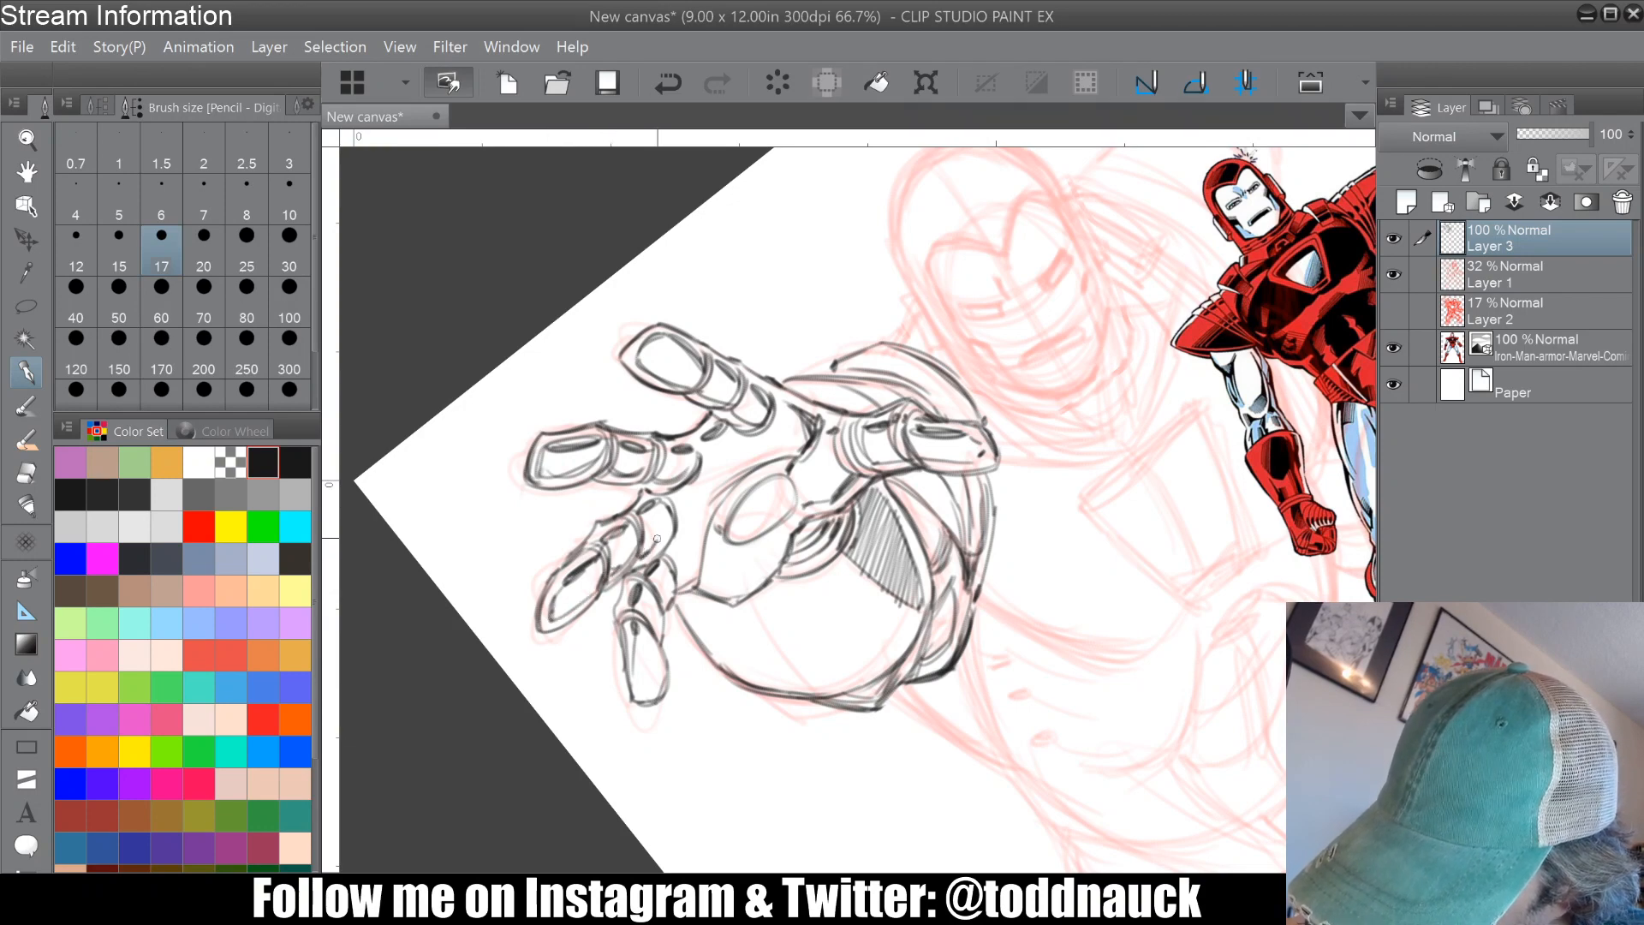
Step: Add accent lines to the little finger, the lower knuckles and the palm edge beside them
left_click_drag(638, 690, 667, 575)
mouse_move(670, 492)
left_mouse_down()
mouse_move(678, 506)
mouse_move(685, 487)
left_mouse_up()
left_click_drag(672, 546, 679, 532)
mouse_move(668, 591)
left_mouse_down()
mouse_move(698, 582)
mouse_move(718, 502)
left_mouse_up()
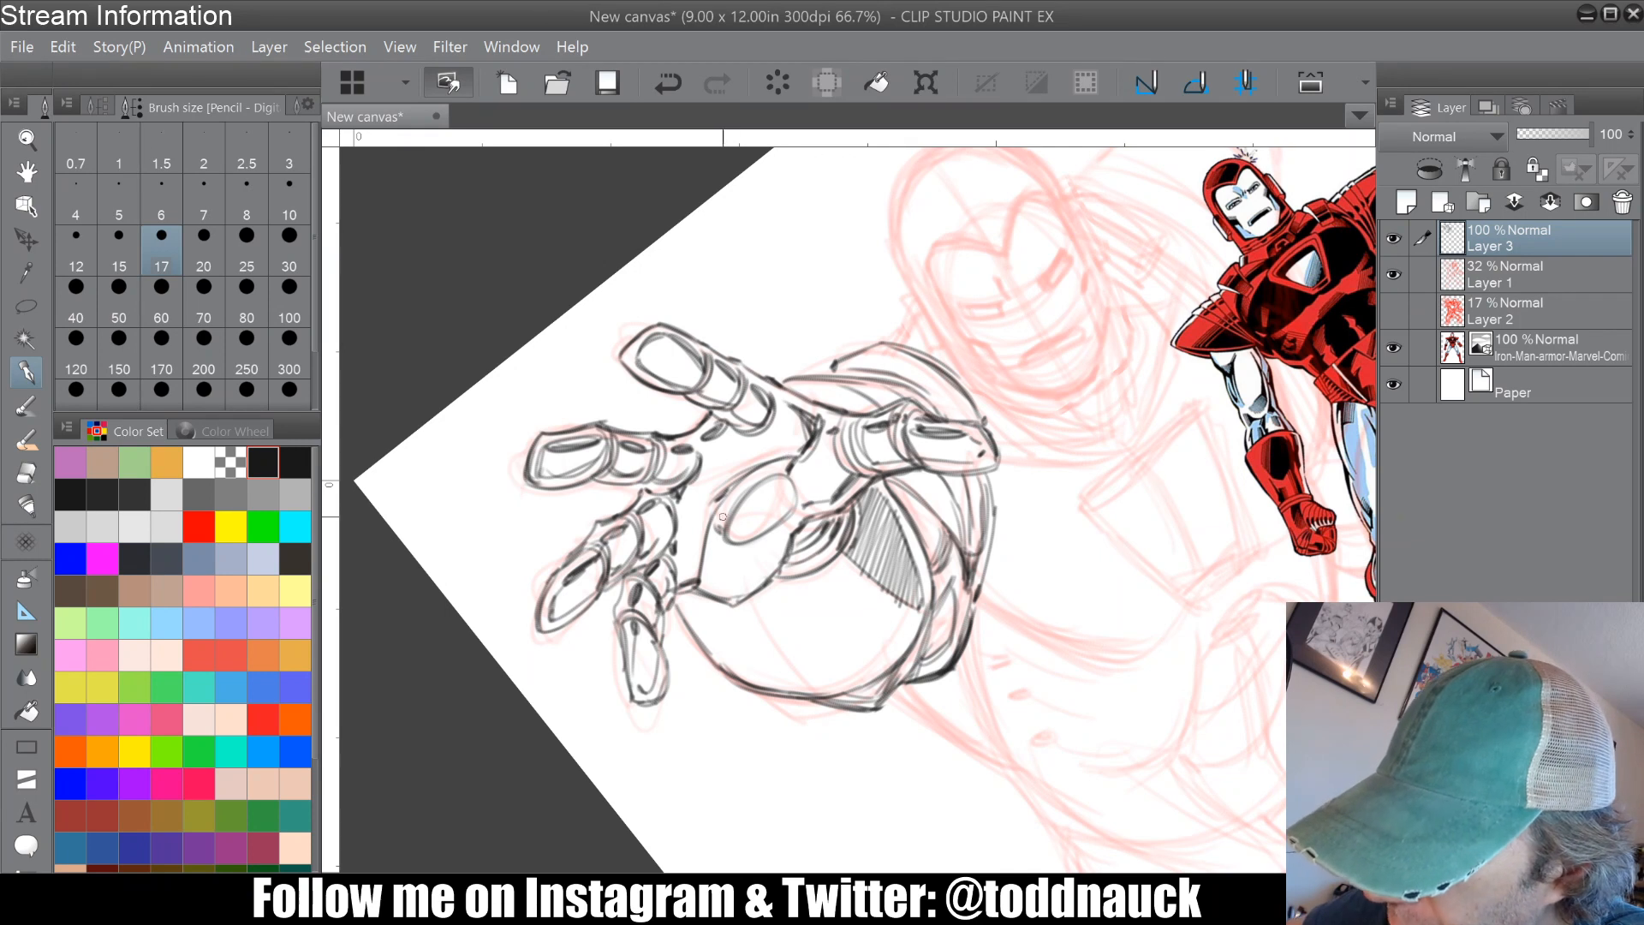
Step: Draw a contour around the palm's repulsor disc and add dark reflection marks in the palm and thumb base
mouse_move(722, 514)
left_mouse_down()
mouse_move(691, 574)
mouse_move(711, 513)
mouse_move(709, 534)
left_mouse_up()
mouse_move(793, 403)
left_mouse_down()
mouse_move(808, 418)
mouse_move(798, 448)
mouse_move(831, 428)
left_mouse_up()
left_click_drag(709, 581, 758, 554)
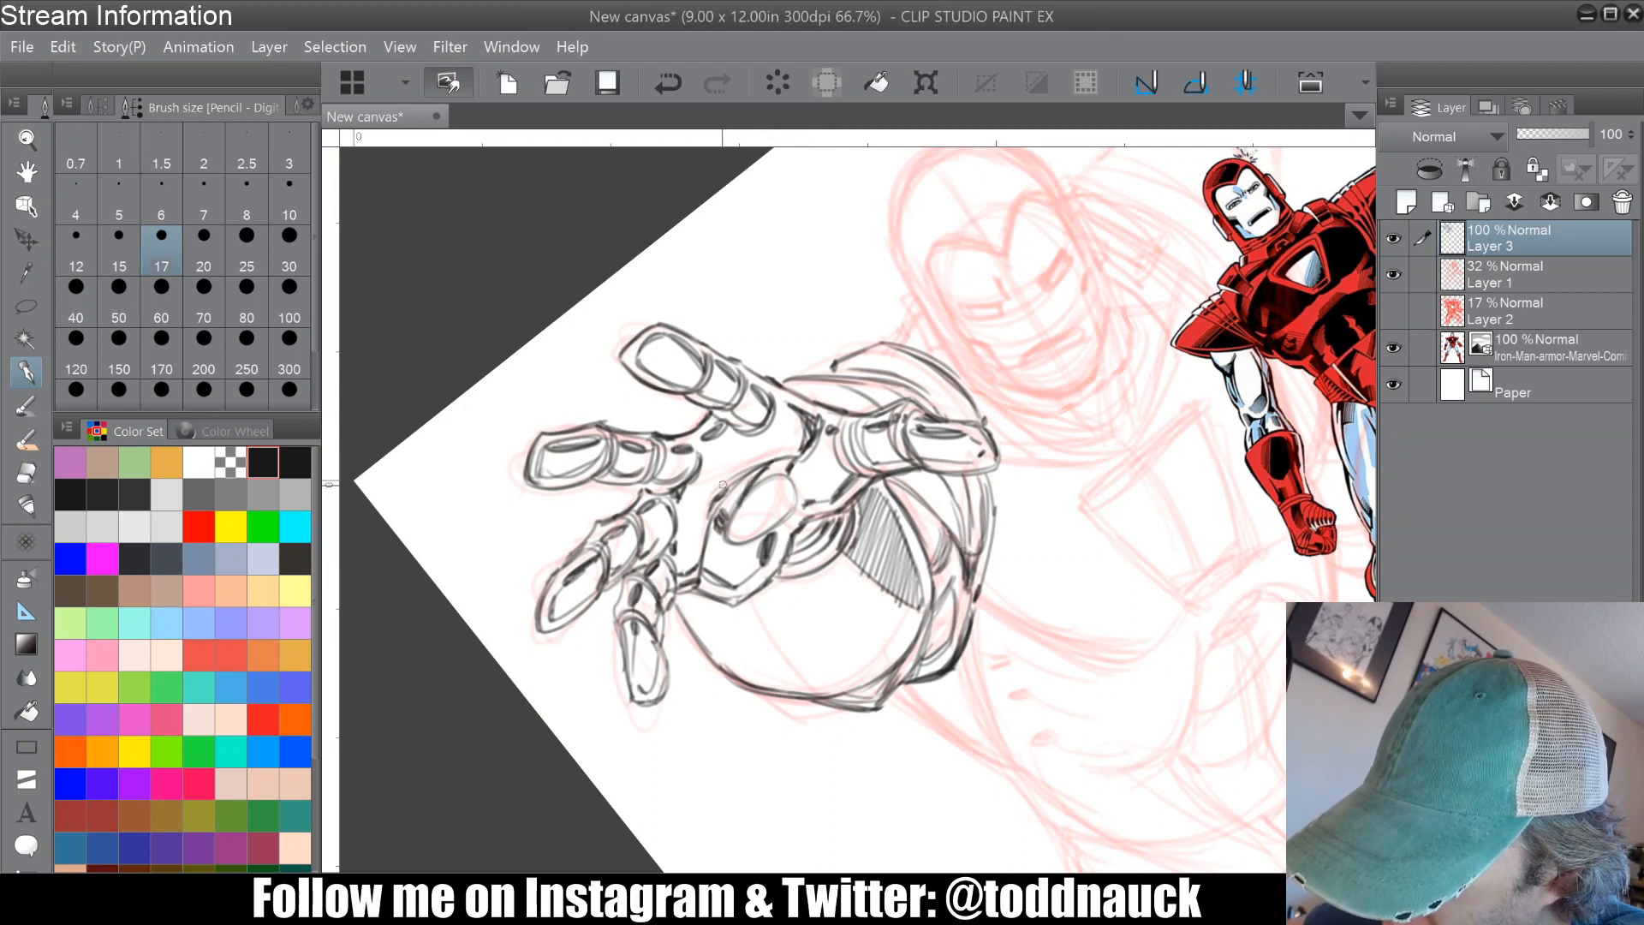
left_click_drag(723, 485, 755, 460)
left_click_drag(704, 399, 772, 341)
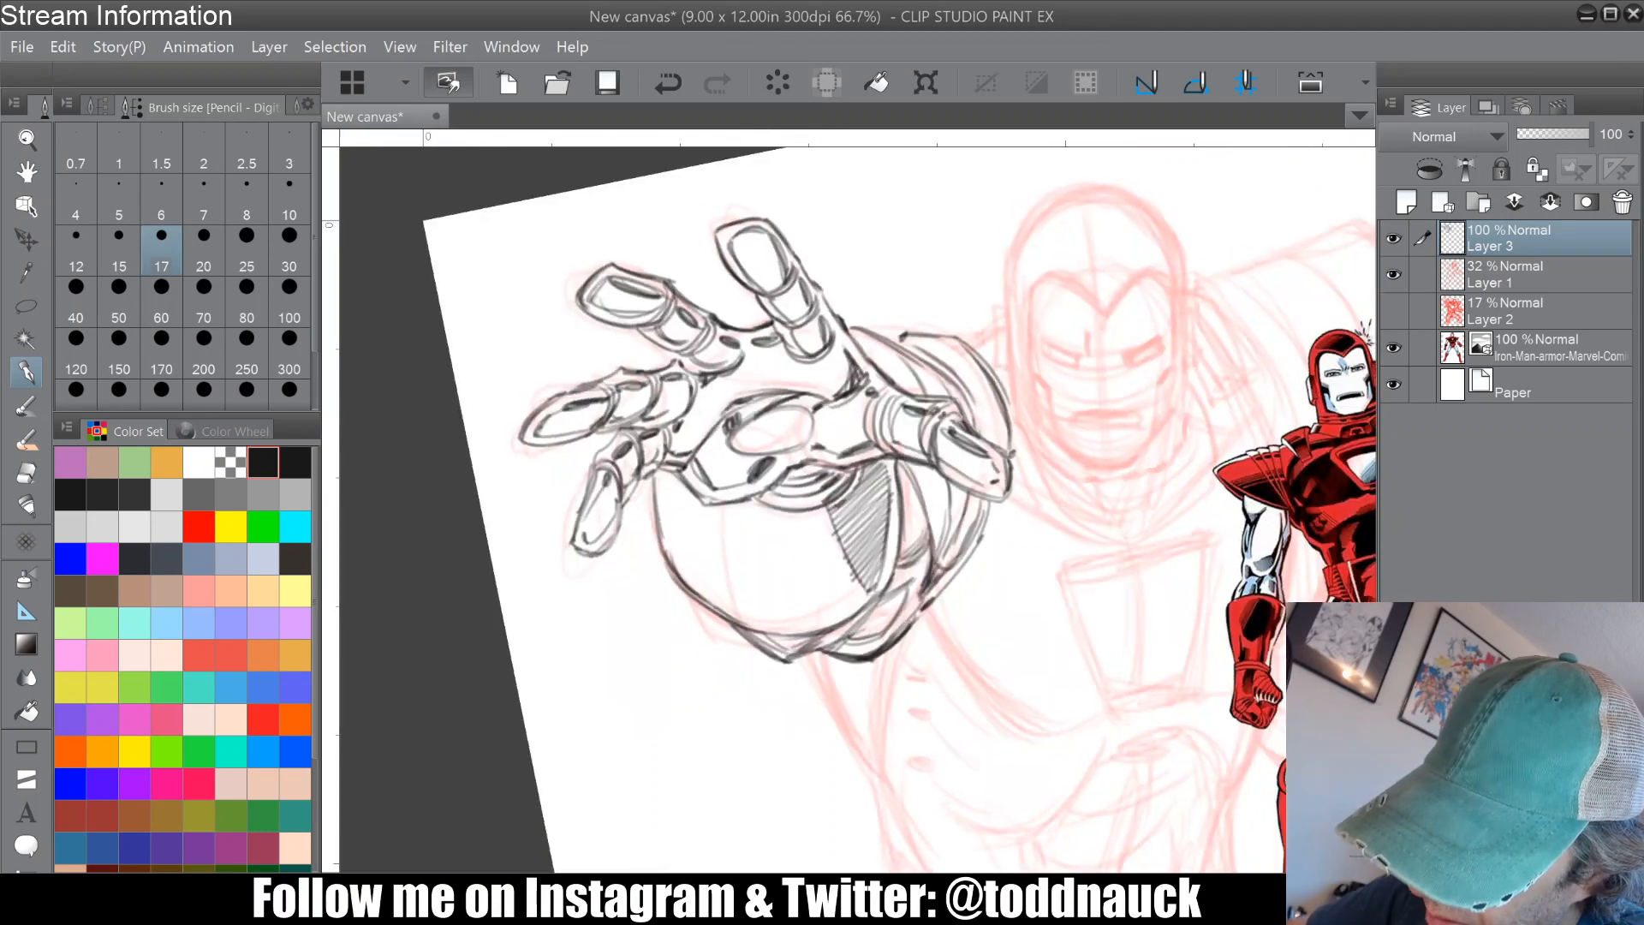
Step: Draw curved reflection lines down the gauntlet's round form beside the hatched panel and along its opposite side
mouse_move(829, 512)
left_mouse_down()
mouse_move(857, 574)
mouse_move(852, 548)
mouse_move(844, 592)
left_mouse_up()
left_click_drag(698, 499, 701, 583)
left_click_drag(698, 501, 706, 588)
left_click_drag(697, 531, 709, 592)
mouse_move(703, 502)
left_mouse_down()
mouse_move(722, 603)
mouse_move(718, 504)
mouse_move(746, 613)
left_mouse_up()
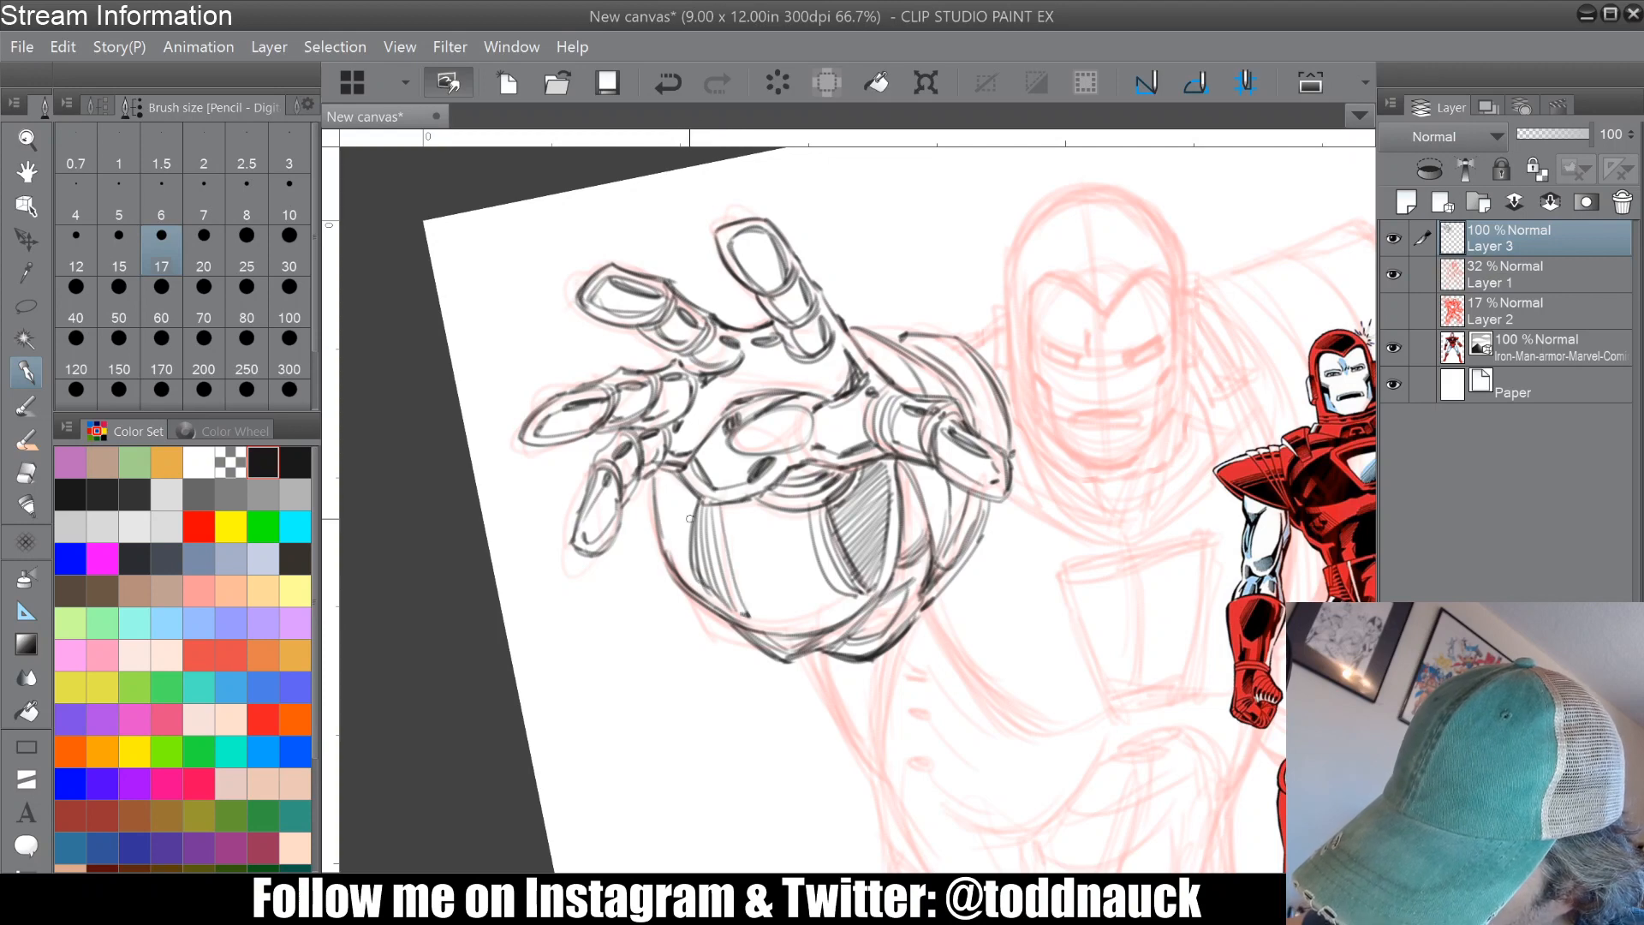
mouse_move(689, 519)
left_mouse_down()
mouse_move(683, 555)
mouse_move(561, 469)
mouse_move(613, 526)
left_mouse_up()
key("ctrl+minus")
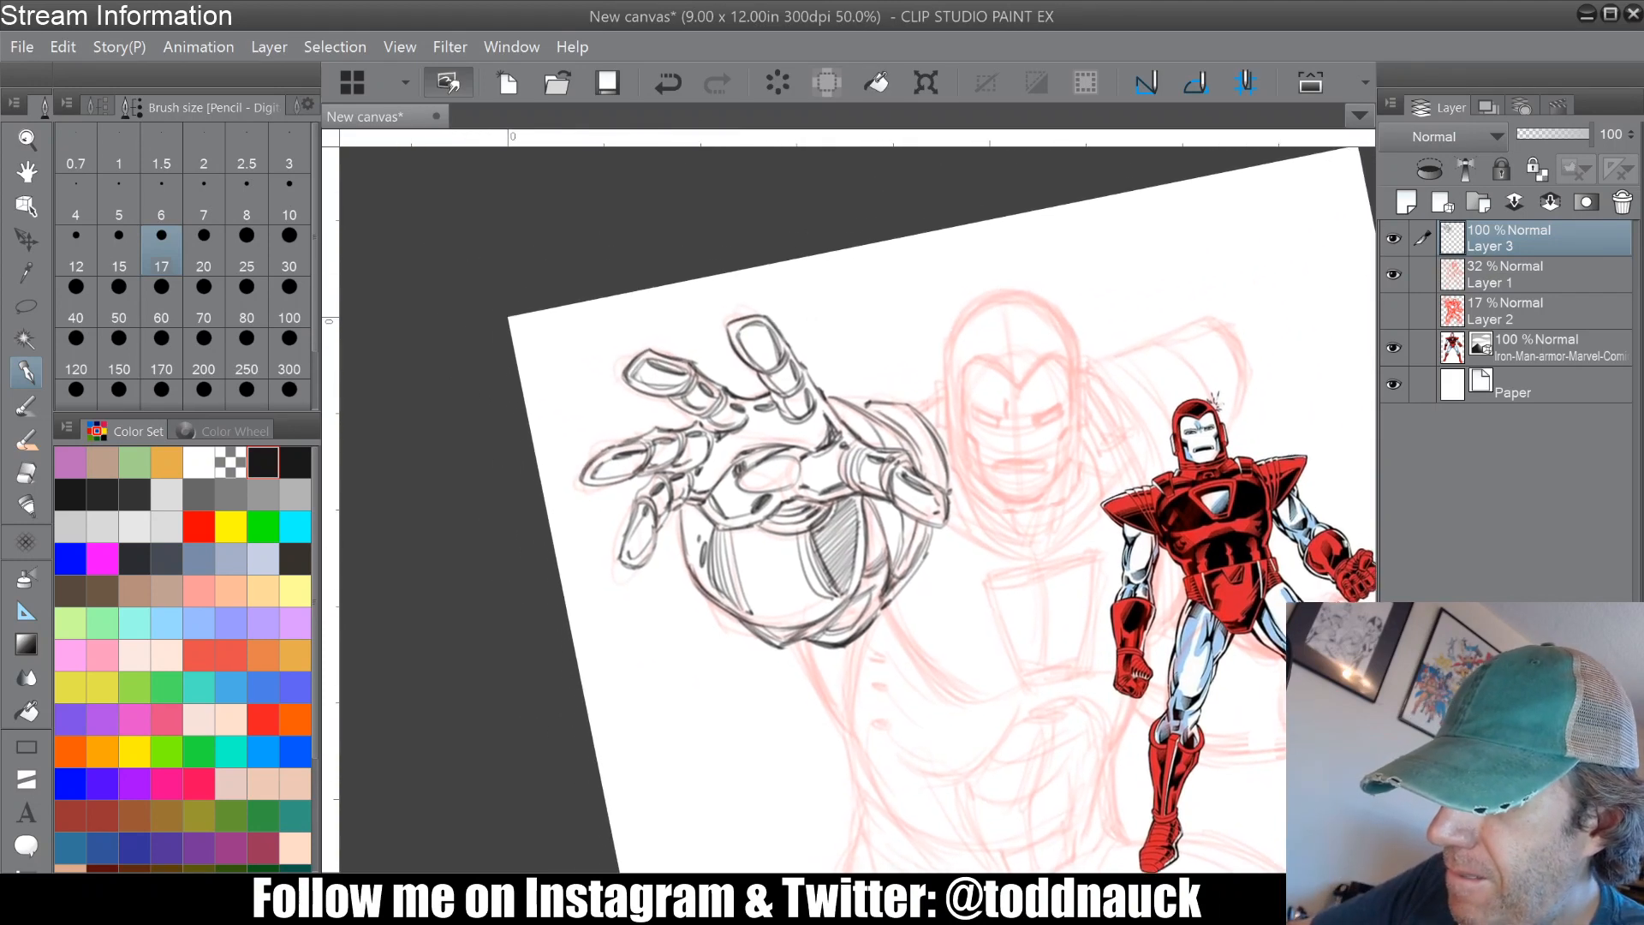
Step: Hatch shadows into the gauntlet's outer rim beneath and above the thumb
key("ctrl+plus")
key("ctrl+plus")
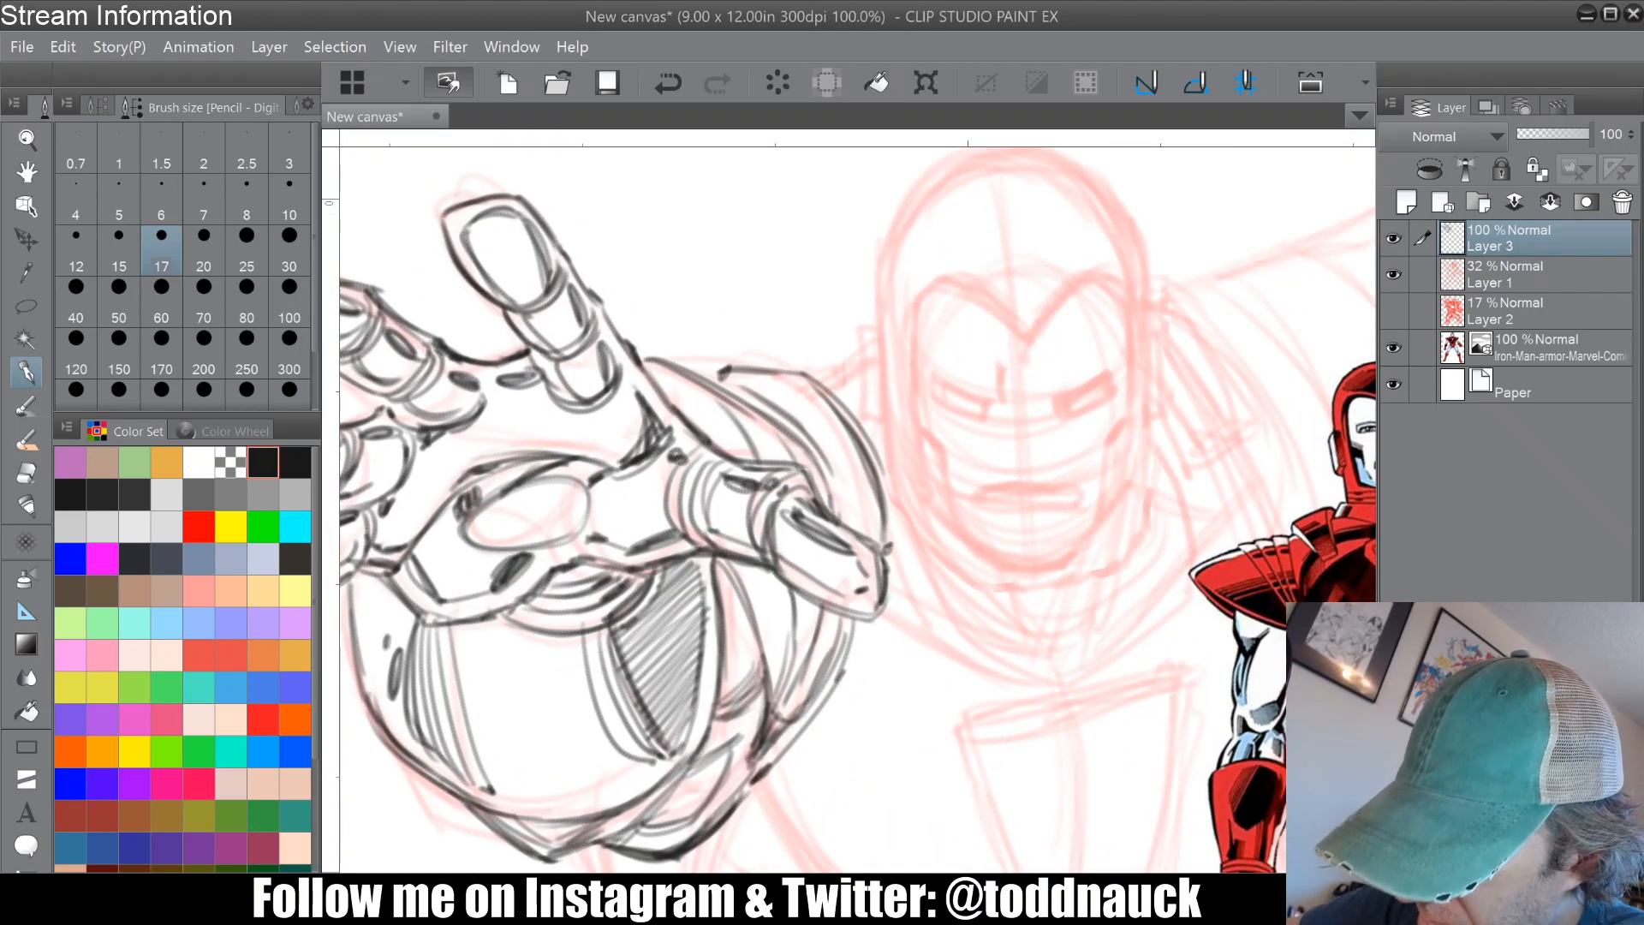
mouse_move(748, 570)
left_mouse_down()
mouse_move(758, 634)
mouse_move(773, 600)
mouse_move(771, 642)
mouse_move(795, 595)
mouse_move(798, 659)
mouse_move(806, 599)
mouse_move(807, 677)
mouse_move(822, 616)
mouse_move(821, 690)
mouse_move(810, 660)
left_mouse_up()
left_click_drag(809, 473, 829, 506)
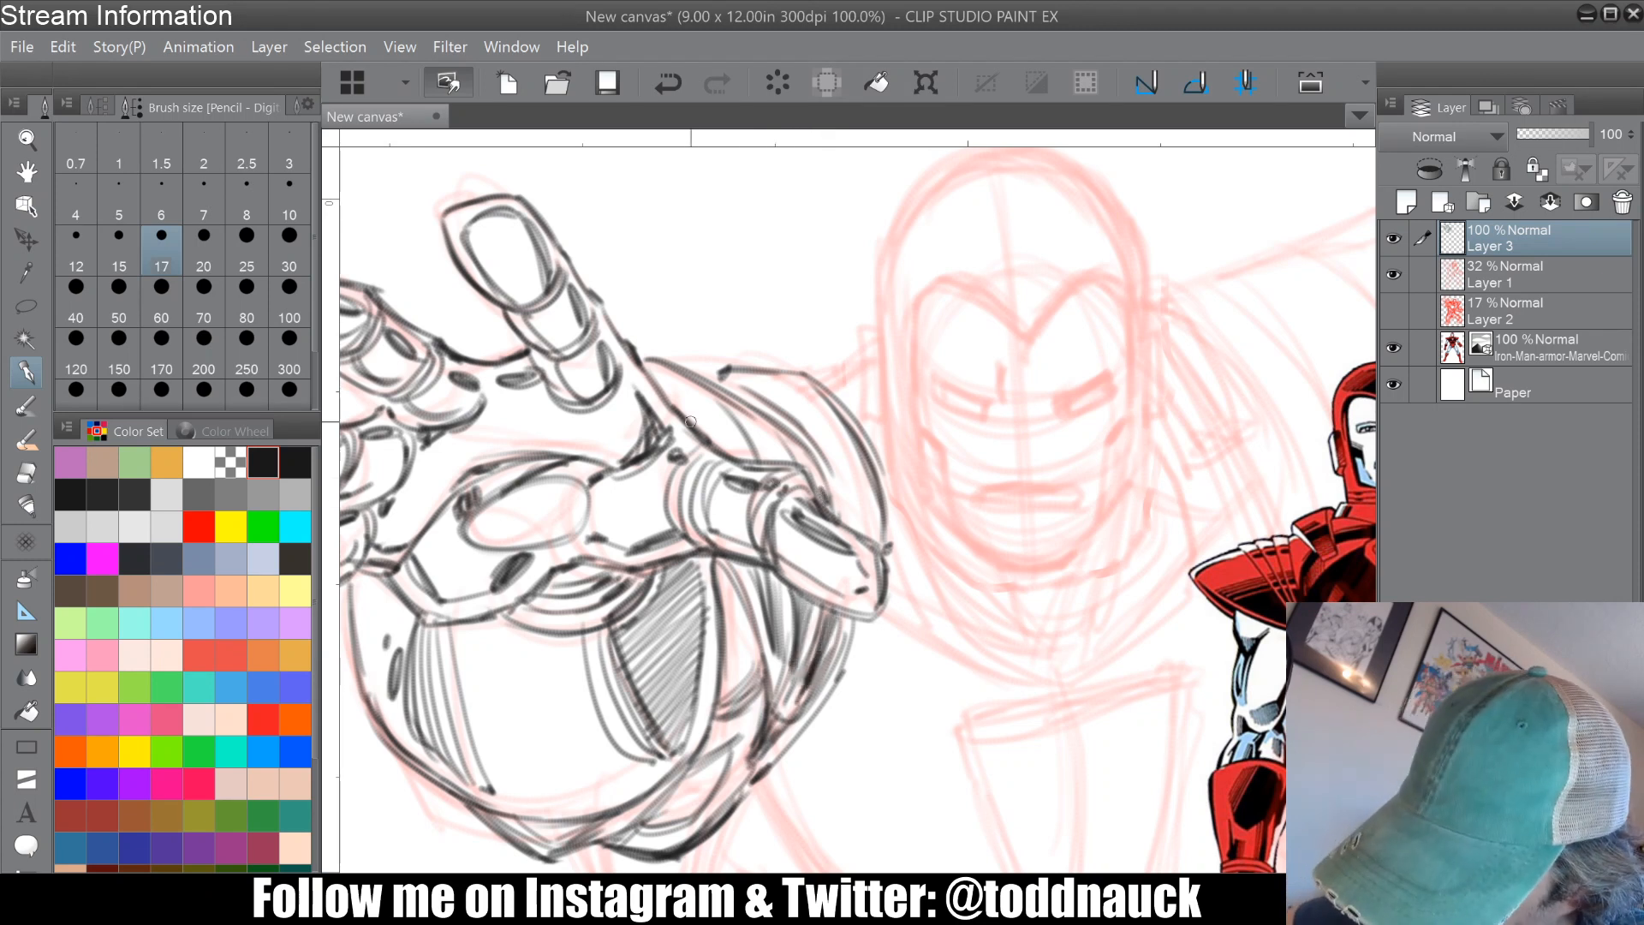
mouse_move(713, 448)
left_mouse_down()
mouse_move(750, 465)
mouse_move(772, 450)
mouse_move(817, 486)
mouse_move(806, 468)
mouse_move(857, 461)
mouse_move(877, 503)
mouse_move(853, 464)
mouse_move(833, 466)
mouse_move(877, 538)
left_mouse_up()
key("ctrl+minus")
key("ctrl+minus")
key("ctrl+minus")
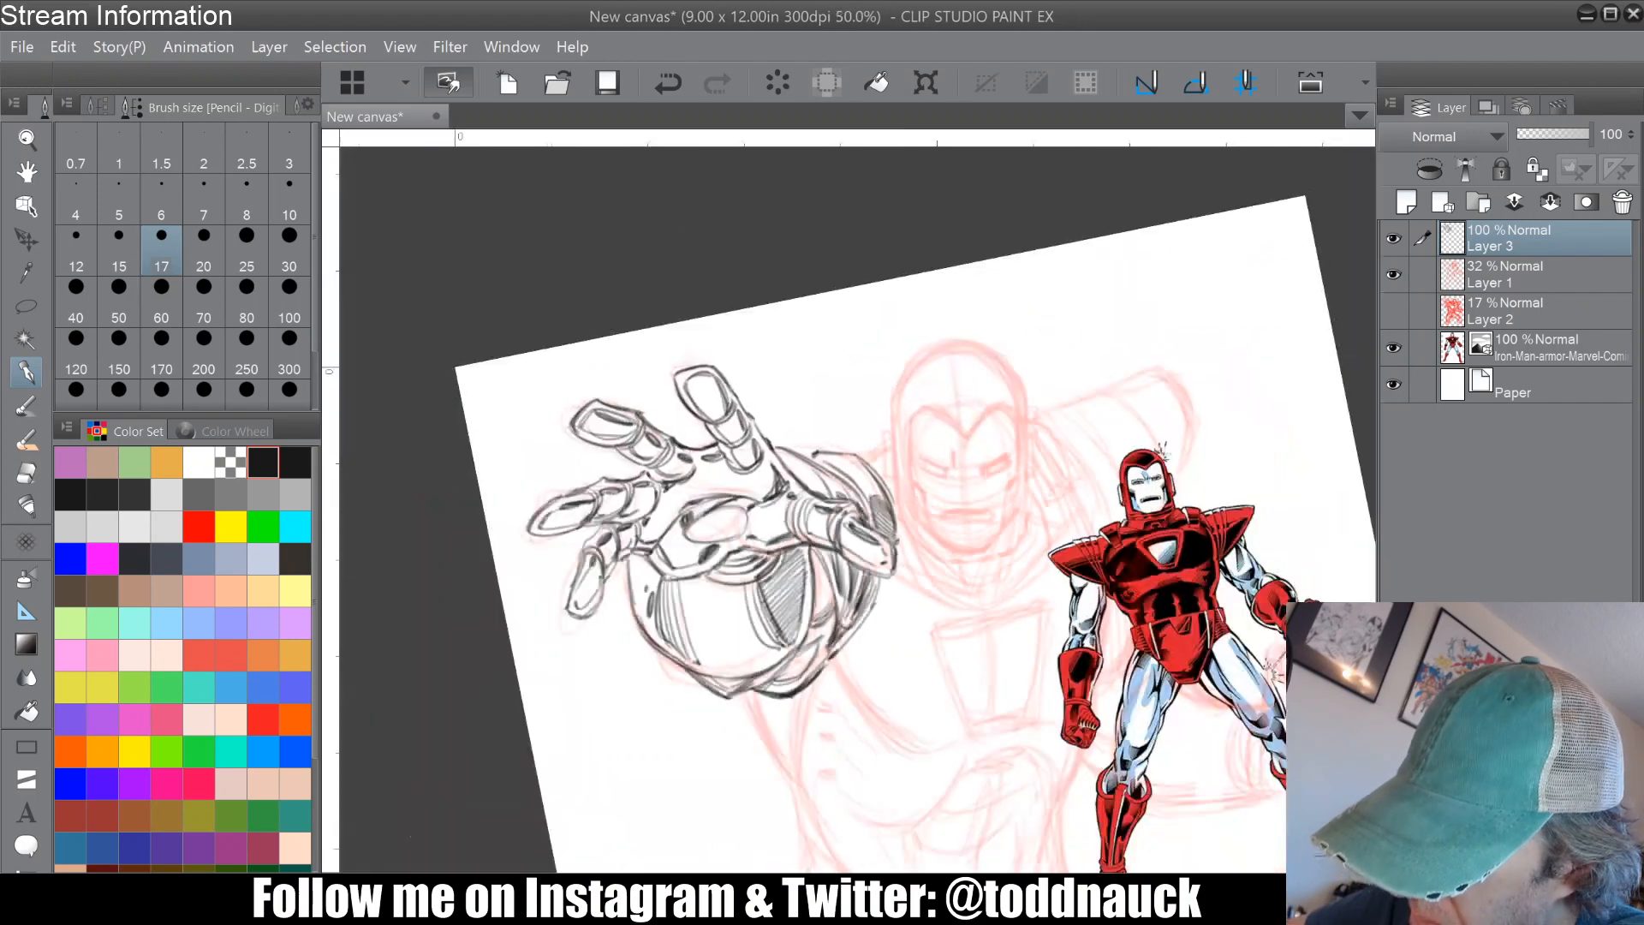
Step: Draw the curved arm edge emerging below the gauntlet and hatch the shadow beneath the gauntlet's rim
key("ctrl+plus")
mouse_move(849, 522)
left_mouse_down()
mouse_move(895, 596)
mouse_move(943, 615)
mouse_move(828, 649)
mouse_move(879, 558)
left_mouse_up()
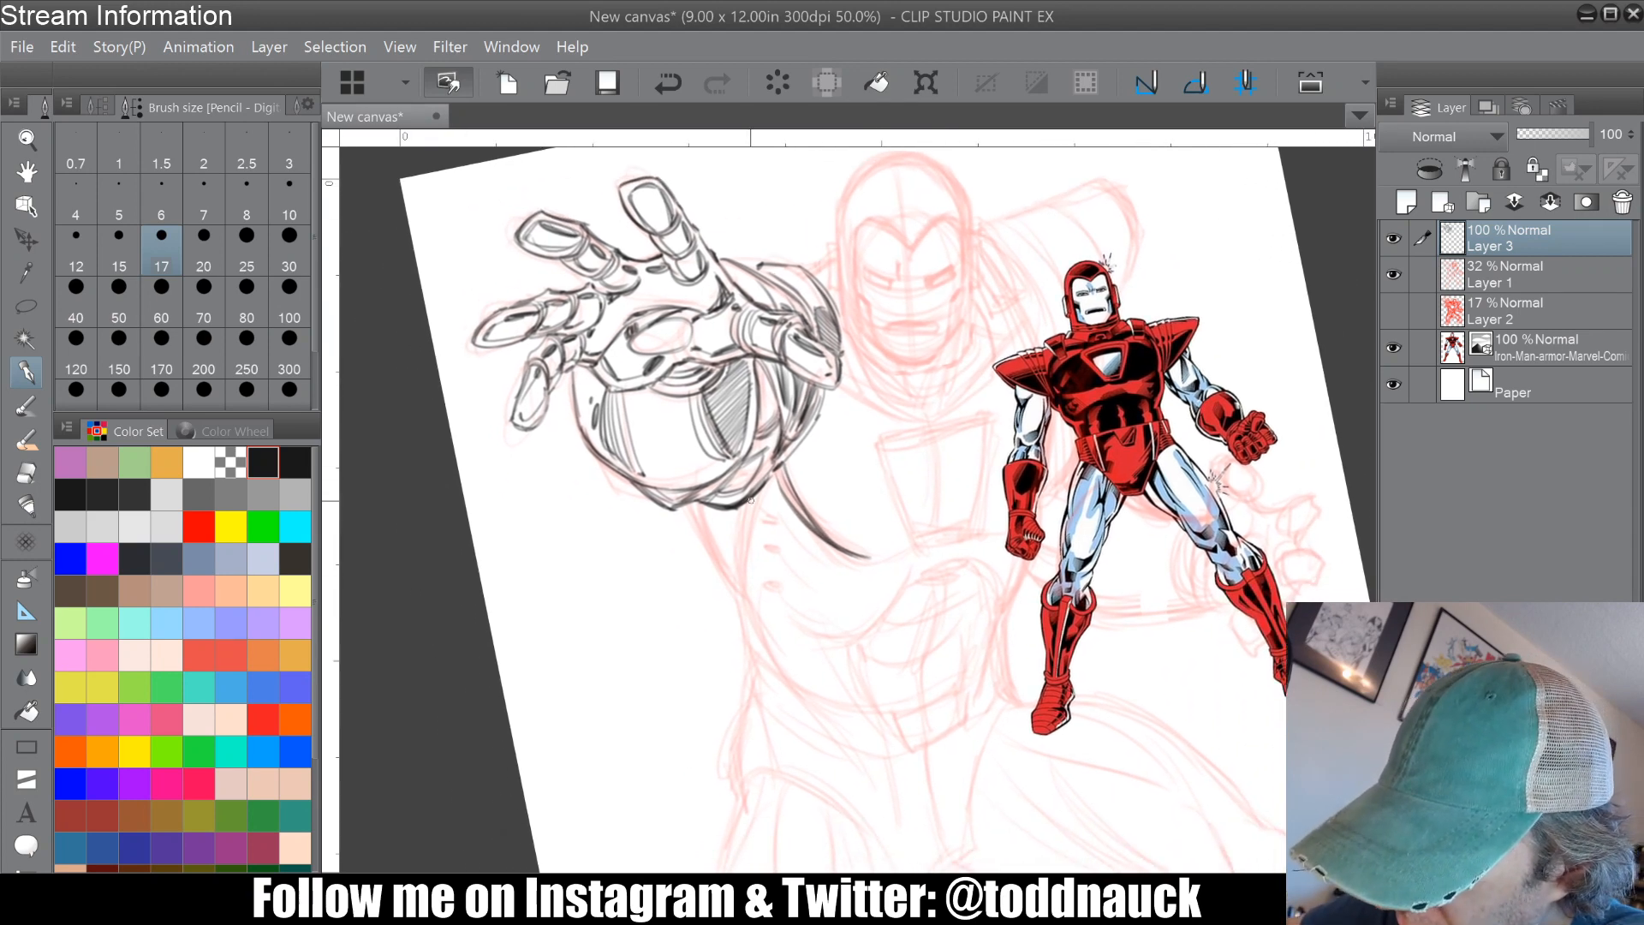
mouse_move(751, 499)
left_mouse_down()
mouse_move(779, 477)
mouse_move(716, 555)
mouse_move(726, 569)
mouse_move(747, 515)
mouse_move(741, 540)
mouse_move(717, 532)
mouse_move(706, 664)
mouse_move(762, 707)
left_mouse_up()
Step: Draw the faceplate's double-arched brow and its side edges down to the angular cheek notches
scroll(955, 484, "up", 2)
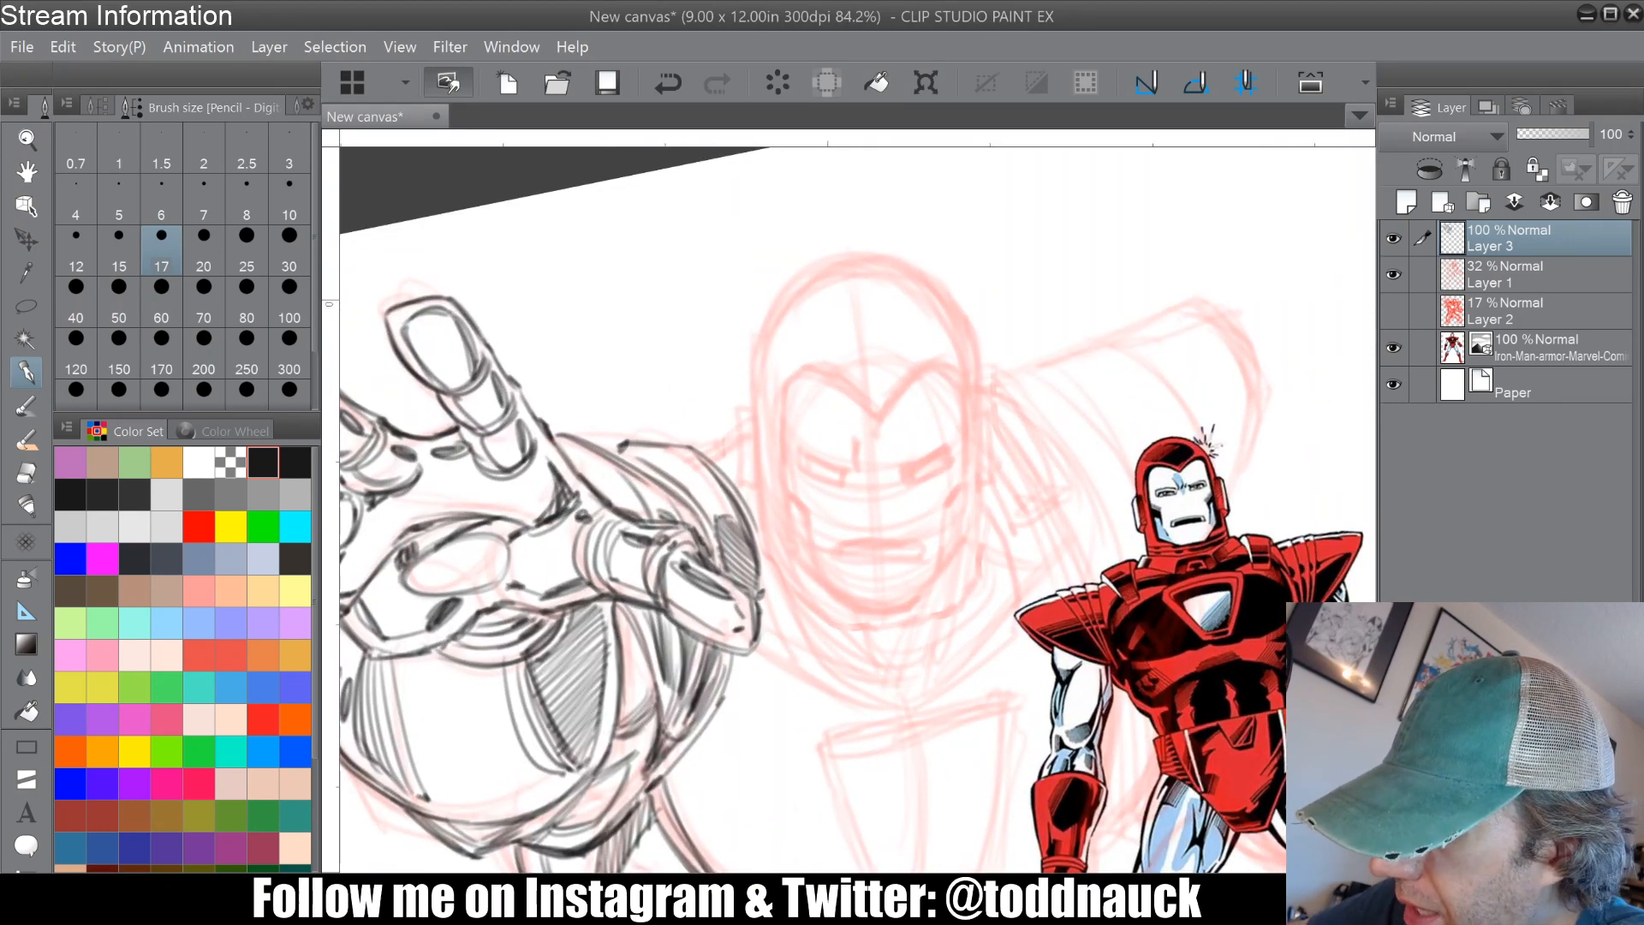
mouse_move(805, 369)
left_mouse_down()
mouse_move(871, 420)
mouse_move(865, 406)
mouse_move(913, 367)
mouse_move(955, 365)
mouse_move(964, 462)
left_mouse_up()
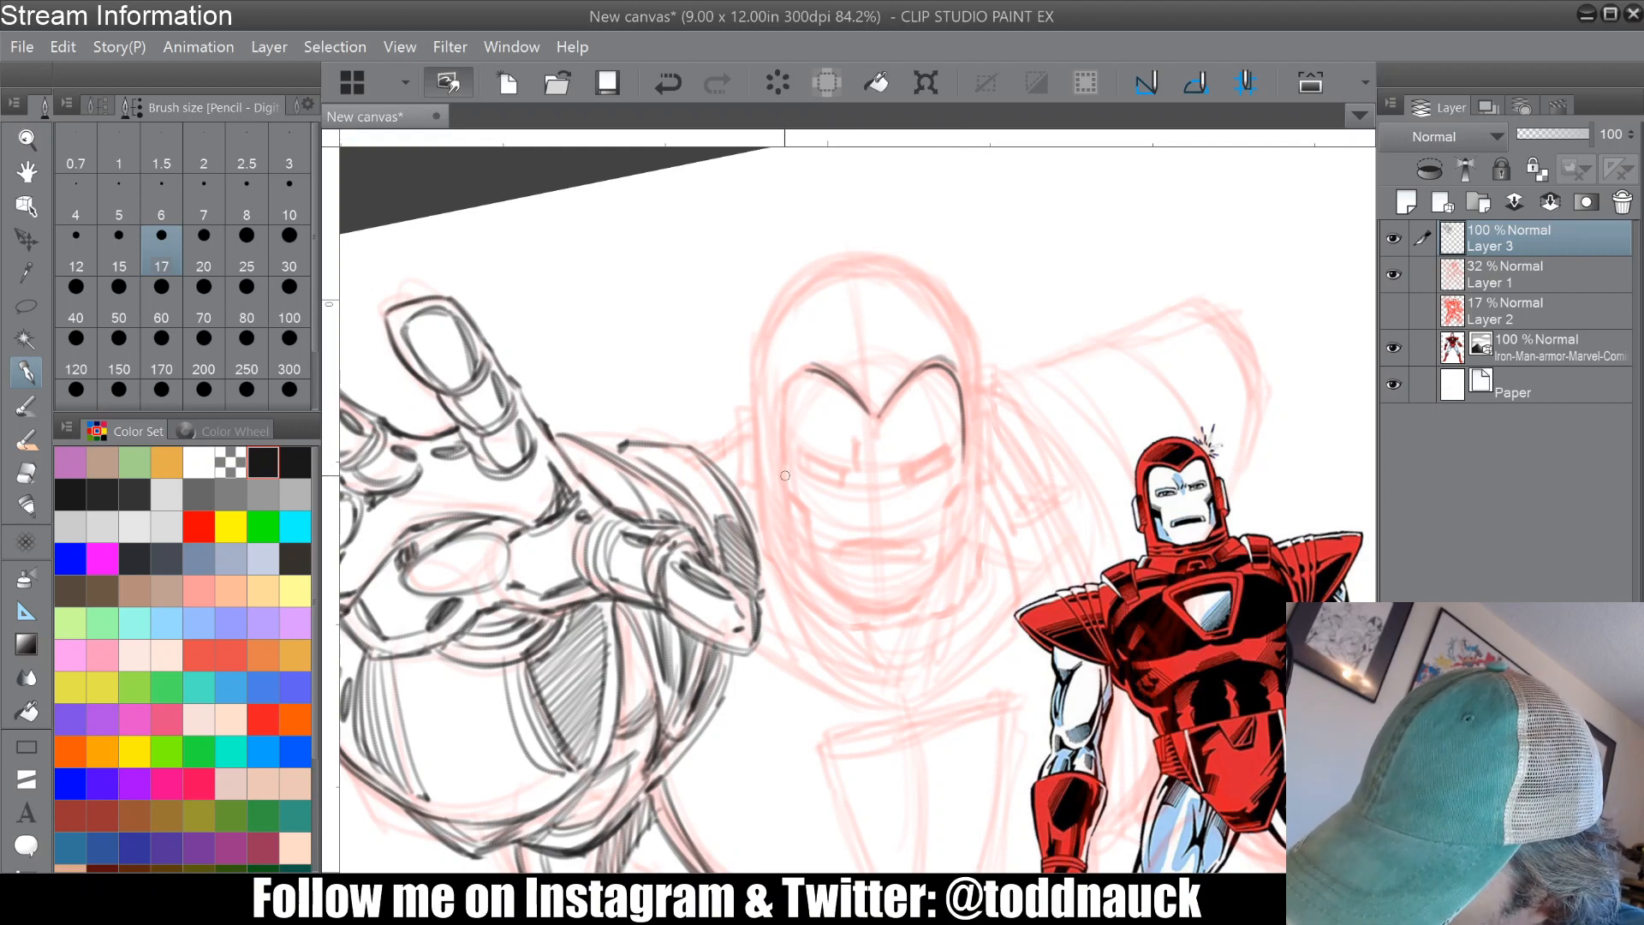
mouse_move(785, 475)
left_mouse_down()
mouse_move(783, 395)
mouse_move(827, 377)
left_mouse_up()
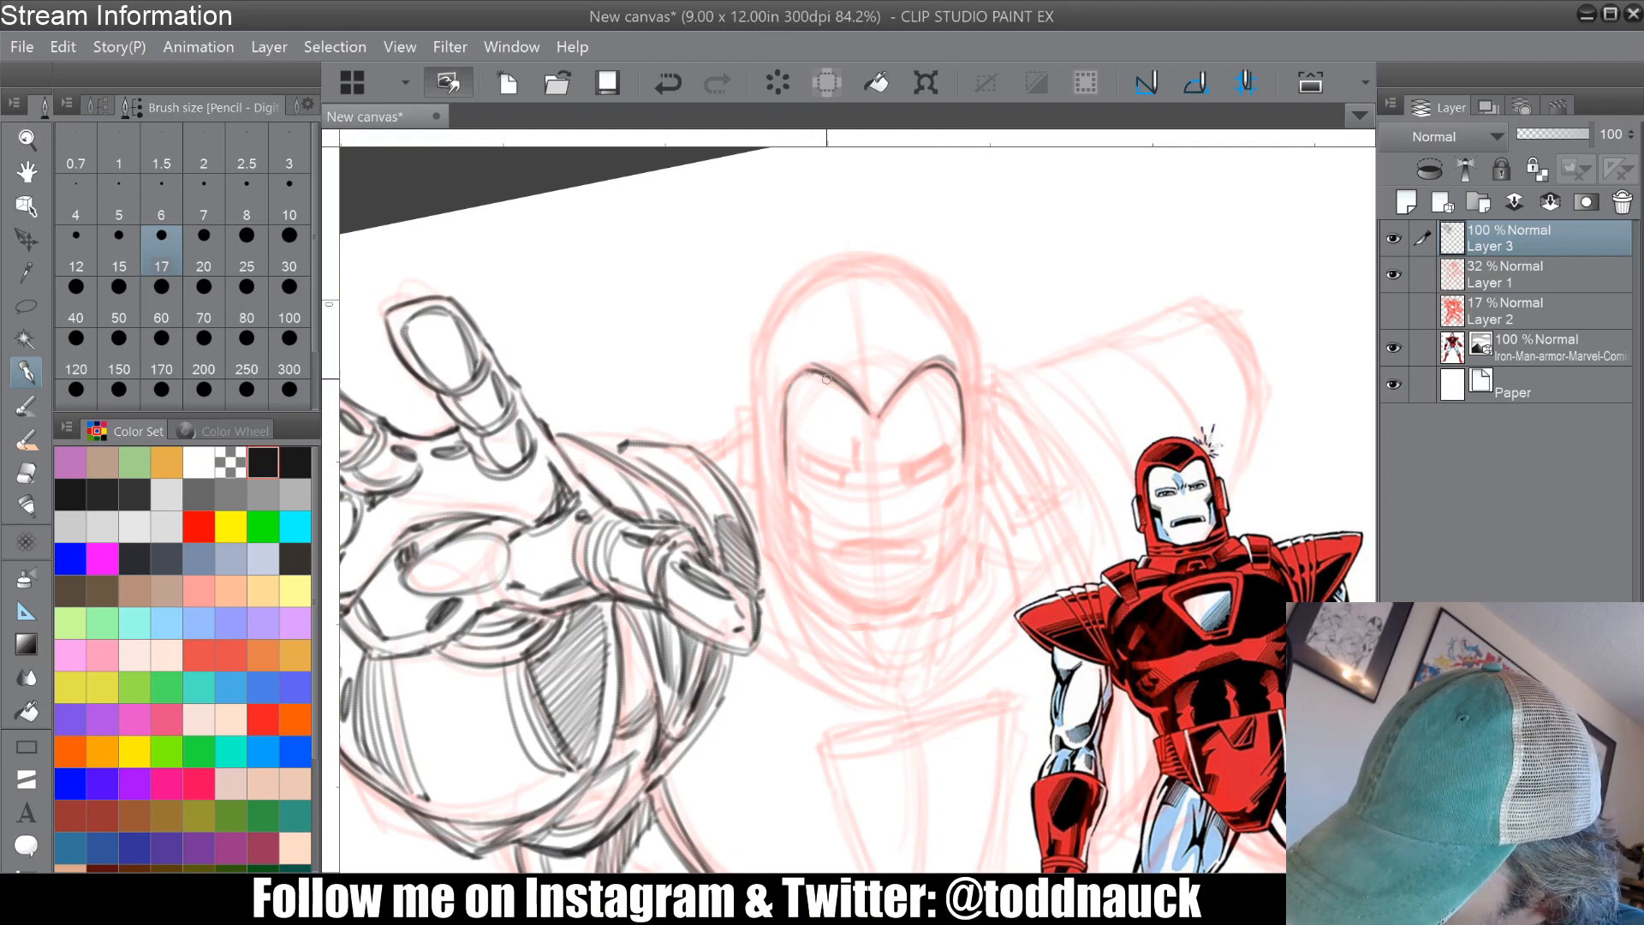
left_click_drag(786, 487, 806, 511)
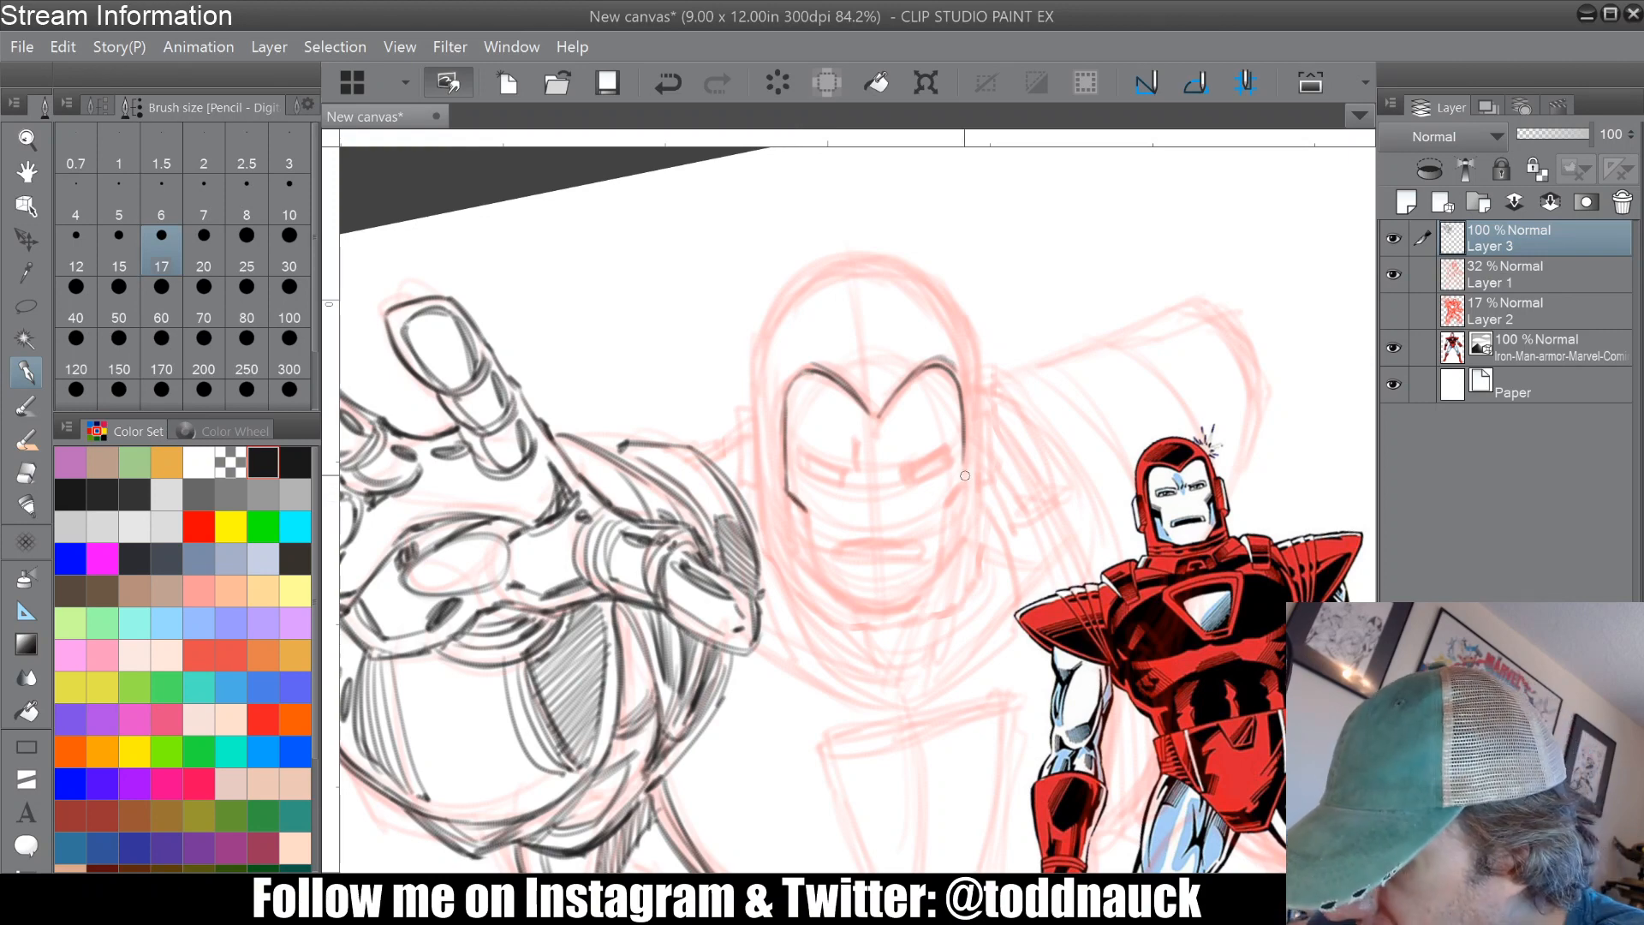
mouse_move(963, 460)
left_mouse_down()
mouse_move(944, 506)
mouse_move(960, 474)
mouse_move(956, 541)
left_mouse_up()
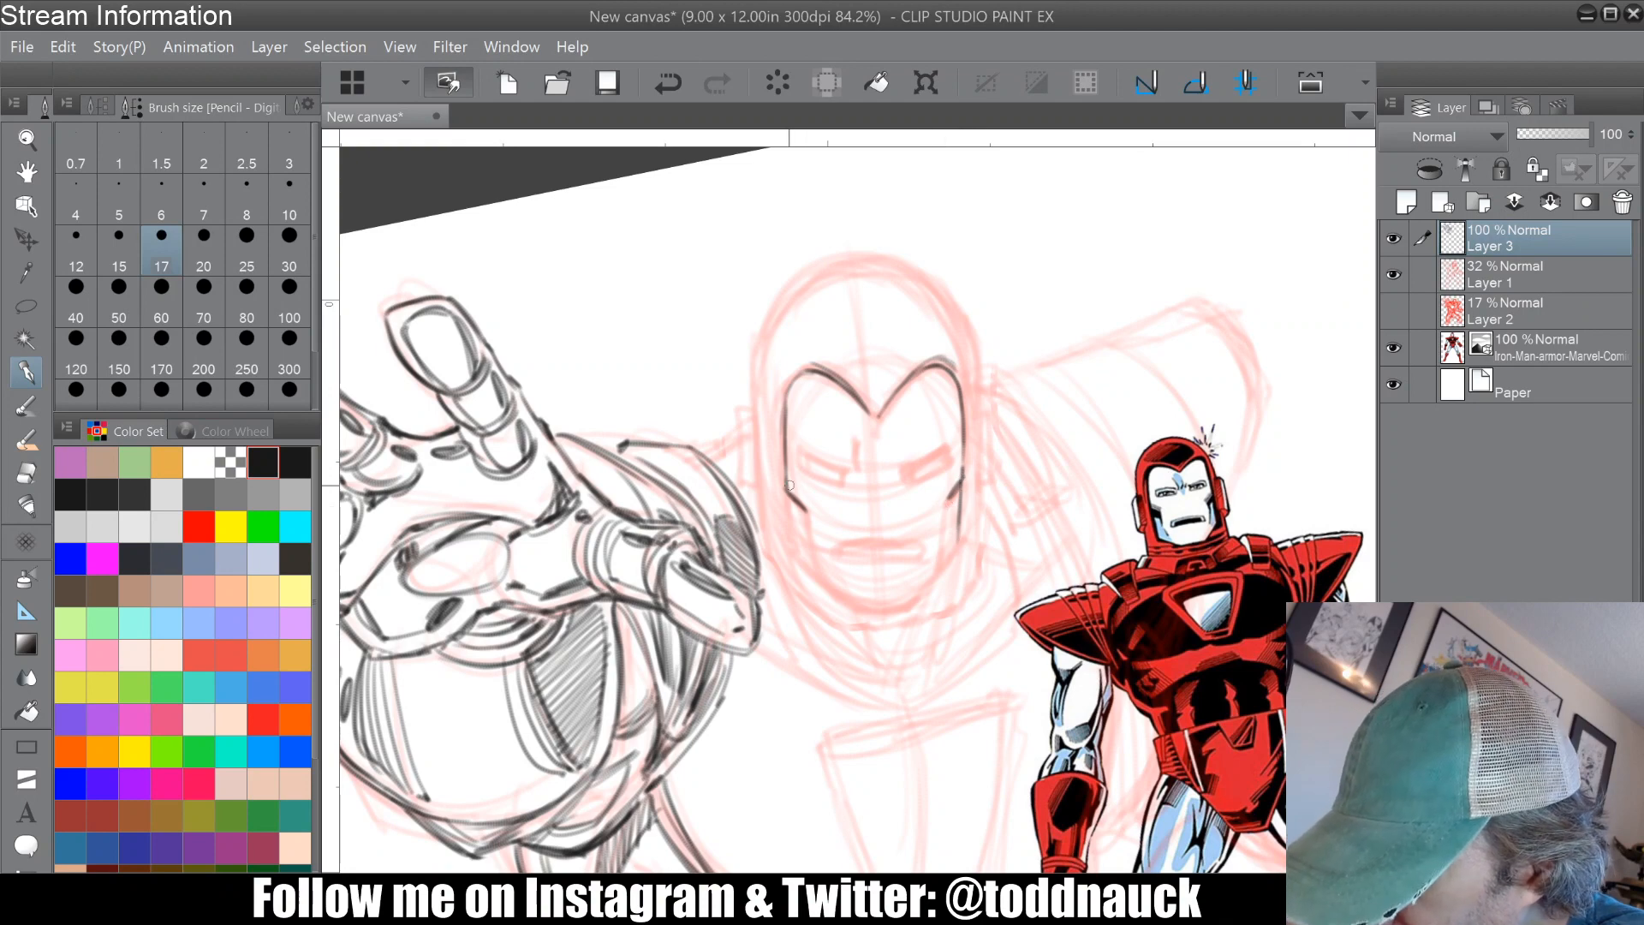
Step: Draw the faceplate's tapering jaw edges and join them with a flat chin line
mouse_move(790, 488)
left_mouse_down()
mouse_move(787, 531)
mouse_move(774, 520)
mouse_move(853, 608)
left_mouse_up()
key("asciicircum")
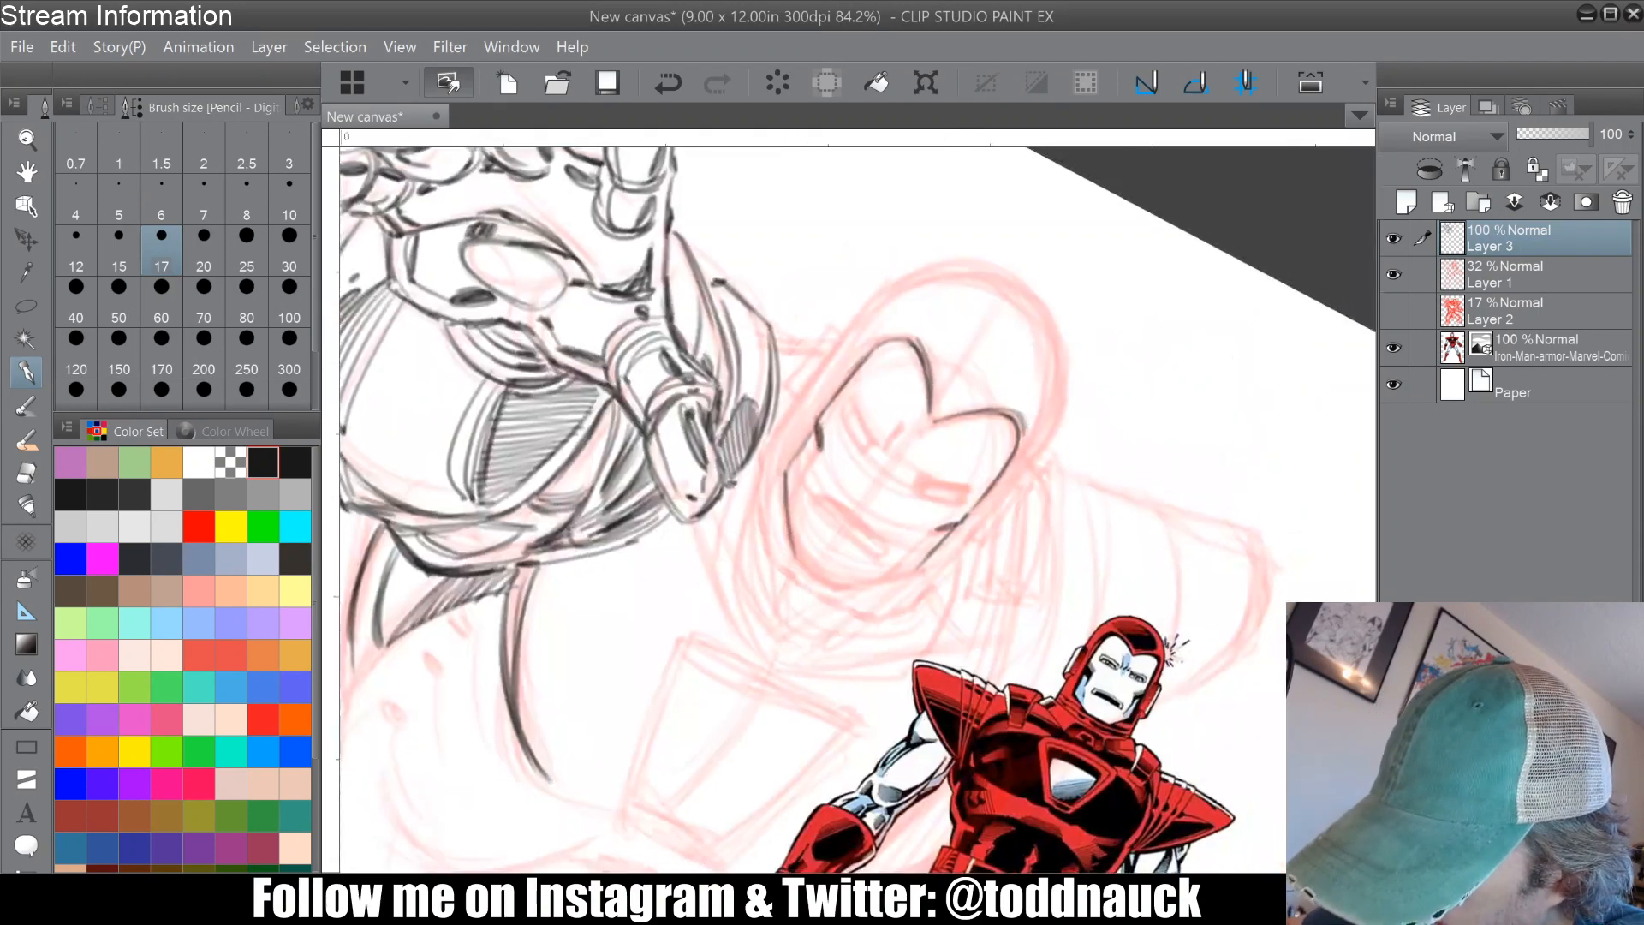
key("ctrl+plus")
mouse_move(783, 565)
left_mouse_down()
mouse_move(853, 599)
mouse_move(845, 645)
mouse_move(877, 612)
left_mouse_up()
key("minus")
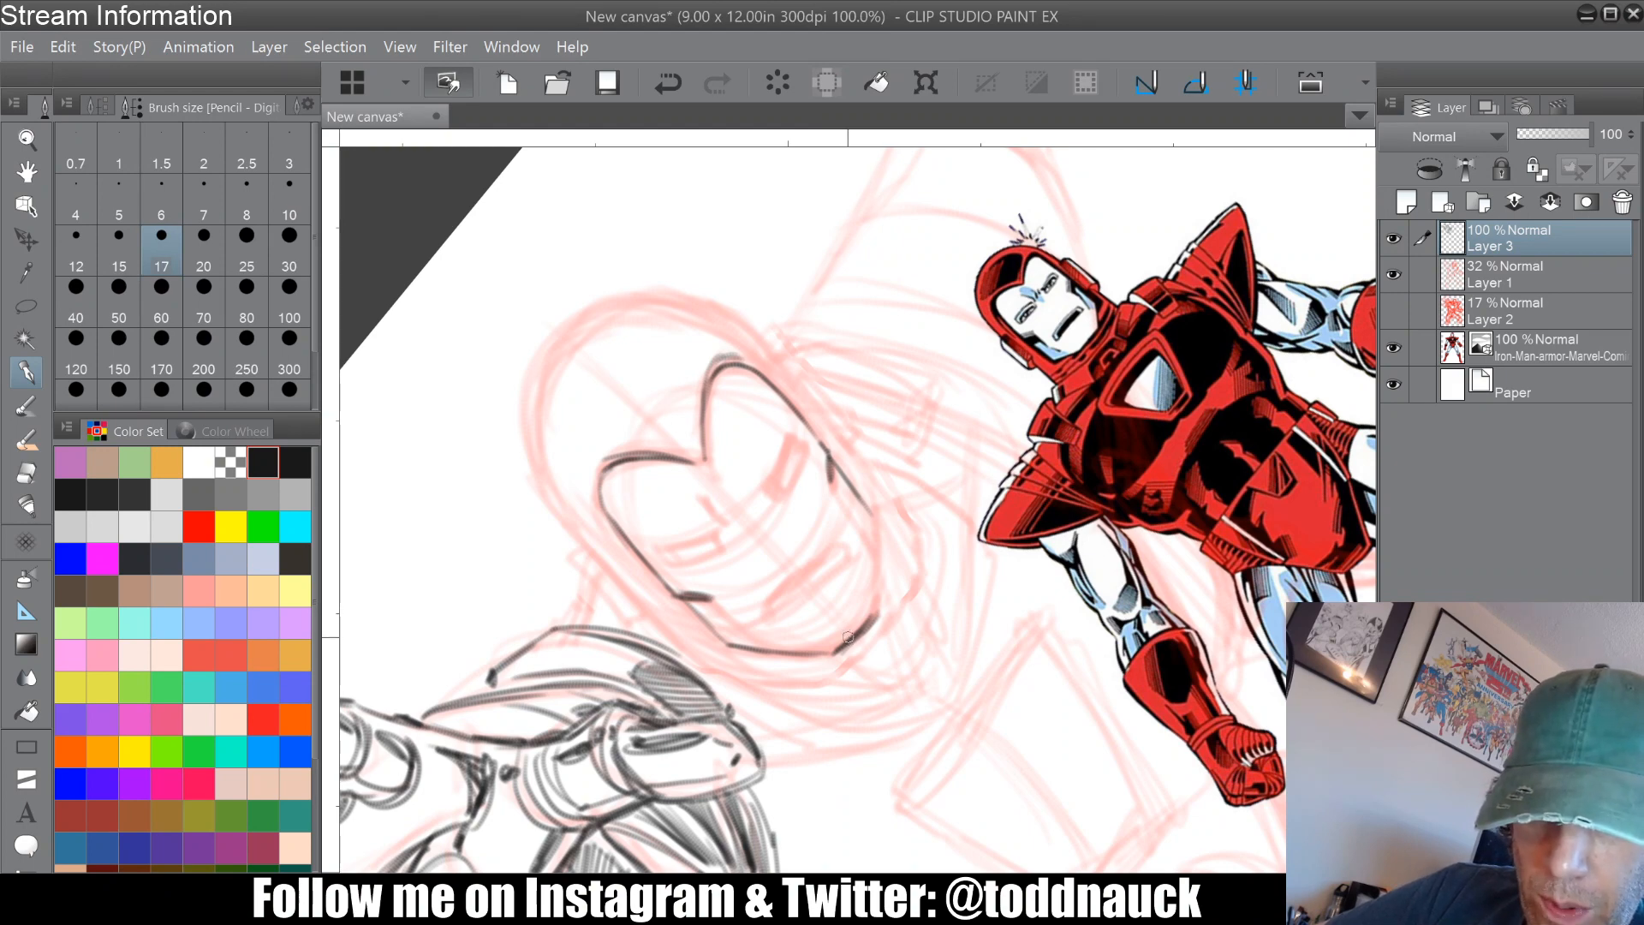
left_click_drag(869, 518, 882, 621)
Step: Darken the cheek notch and outline both angled eye slits on the faceplate
mouse_move(834, 469)
left_mouse_down()
mouse_move(879, 604)
mouse_move(775, 493)
left_mouse_up()
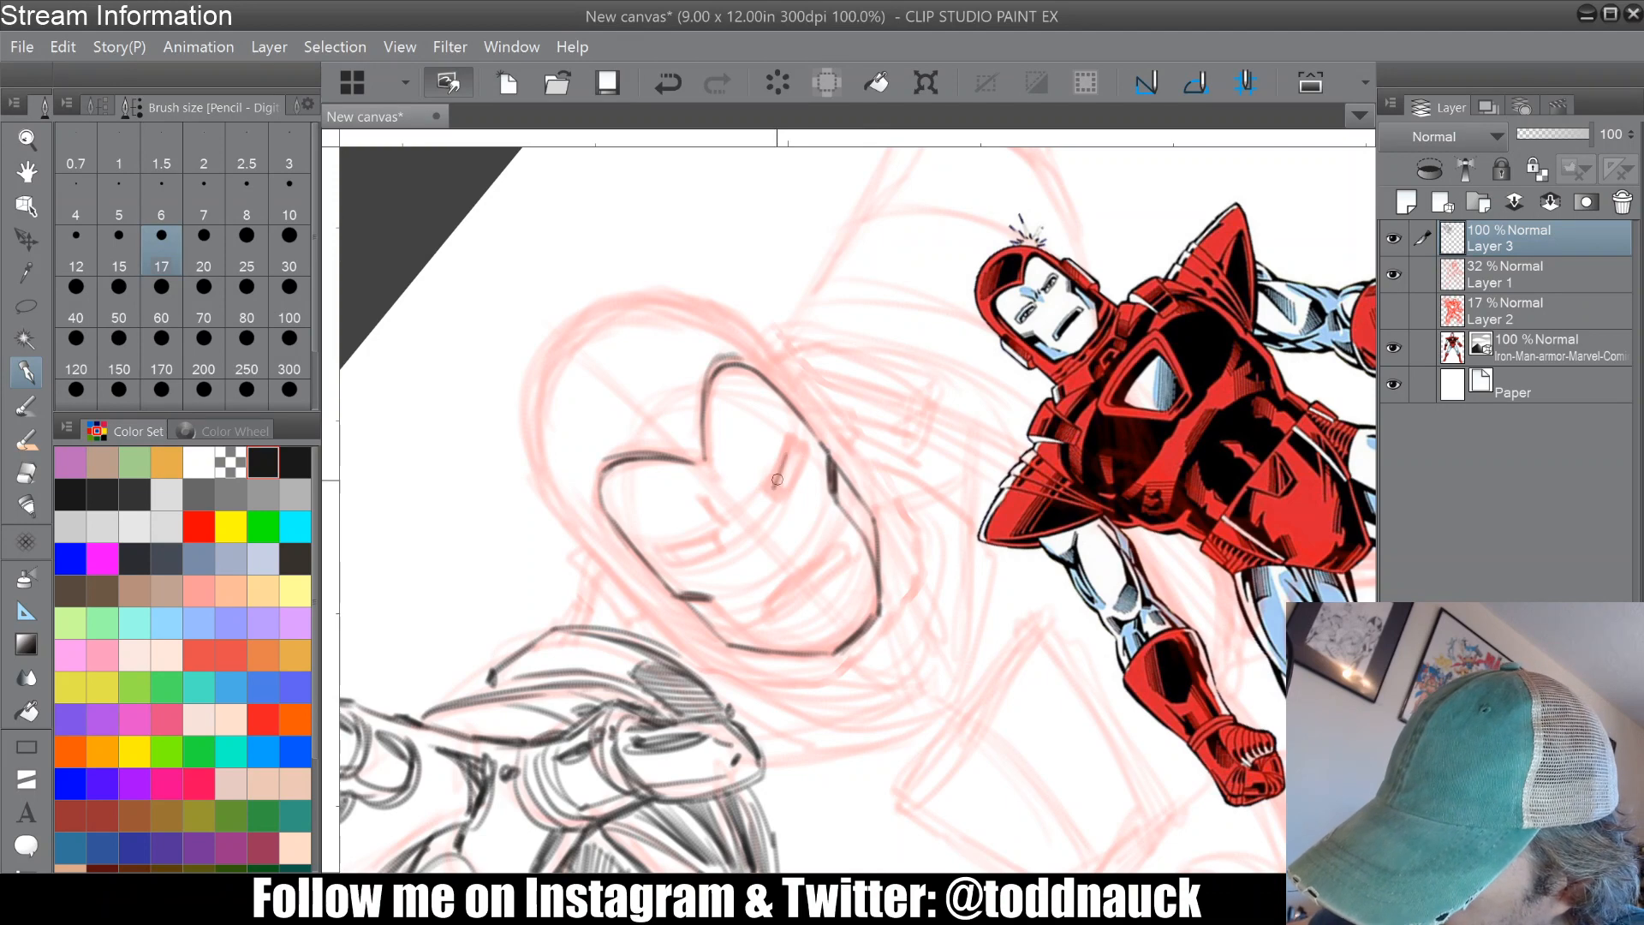
mouse_move(795, 435)
left_mouse_down()
mouse_move(774, 490)
mouse_move(808, 438)
left_mouse_up()
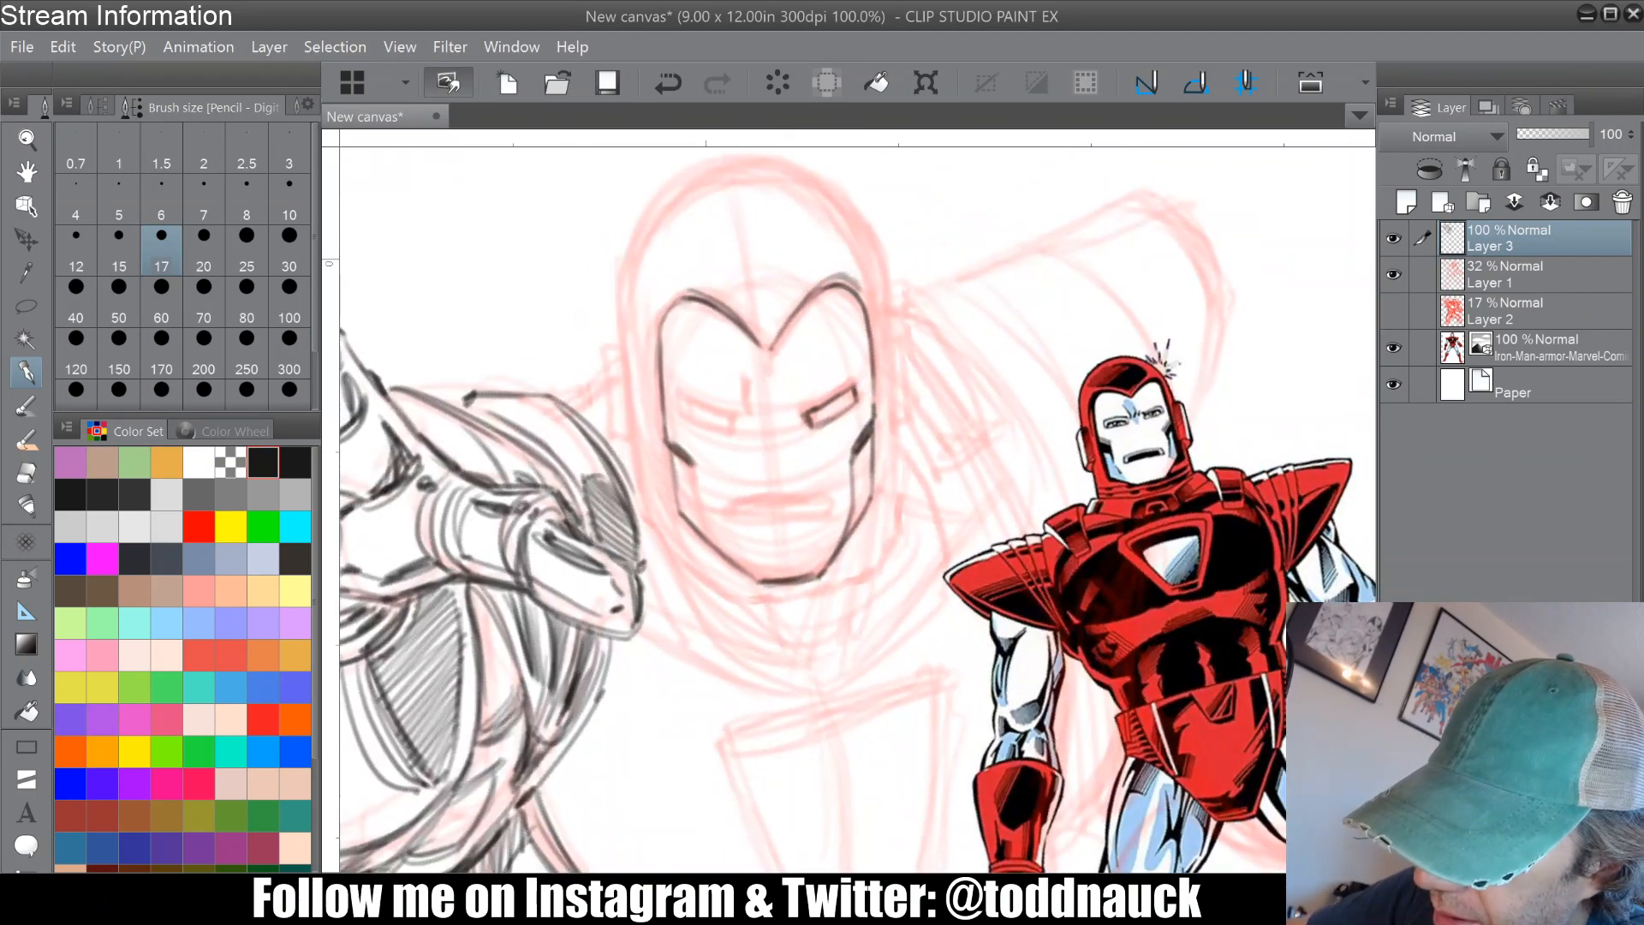
left_click_drag(684, 398, 739, 423)
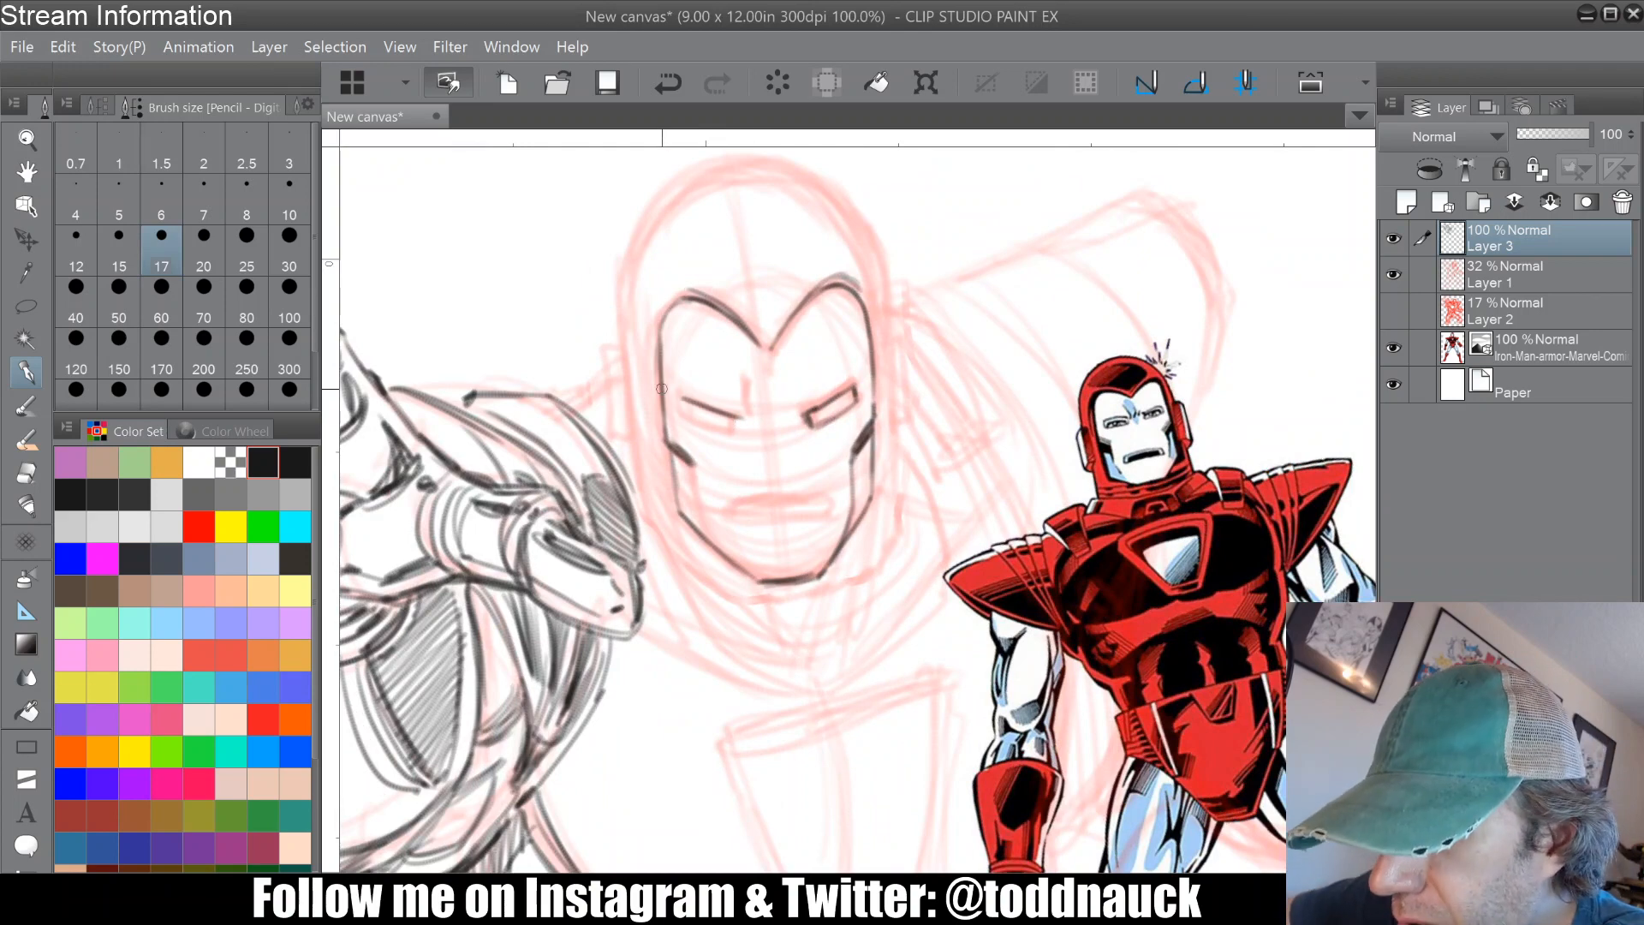
Step: Show the available pencil sub tools
left_click(106, 102)
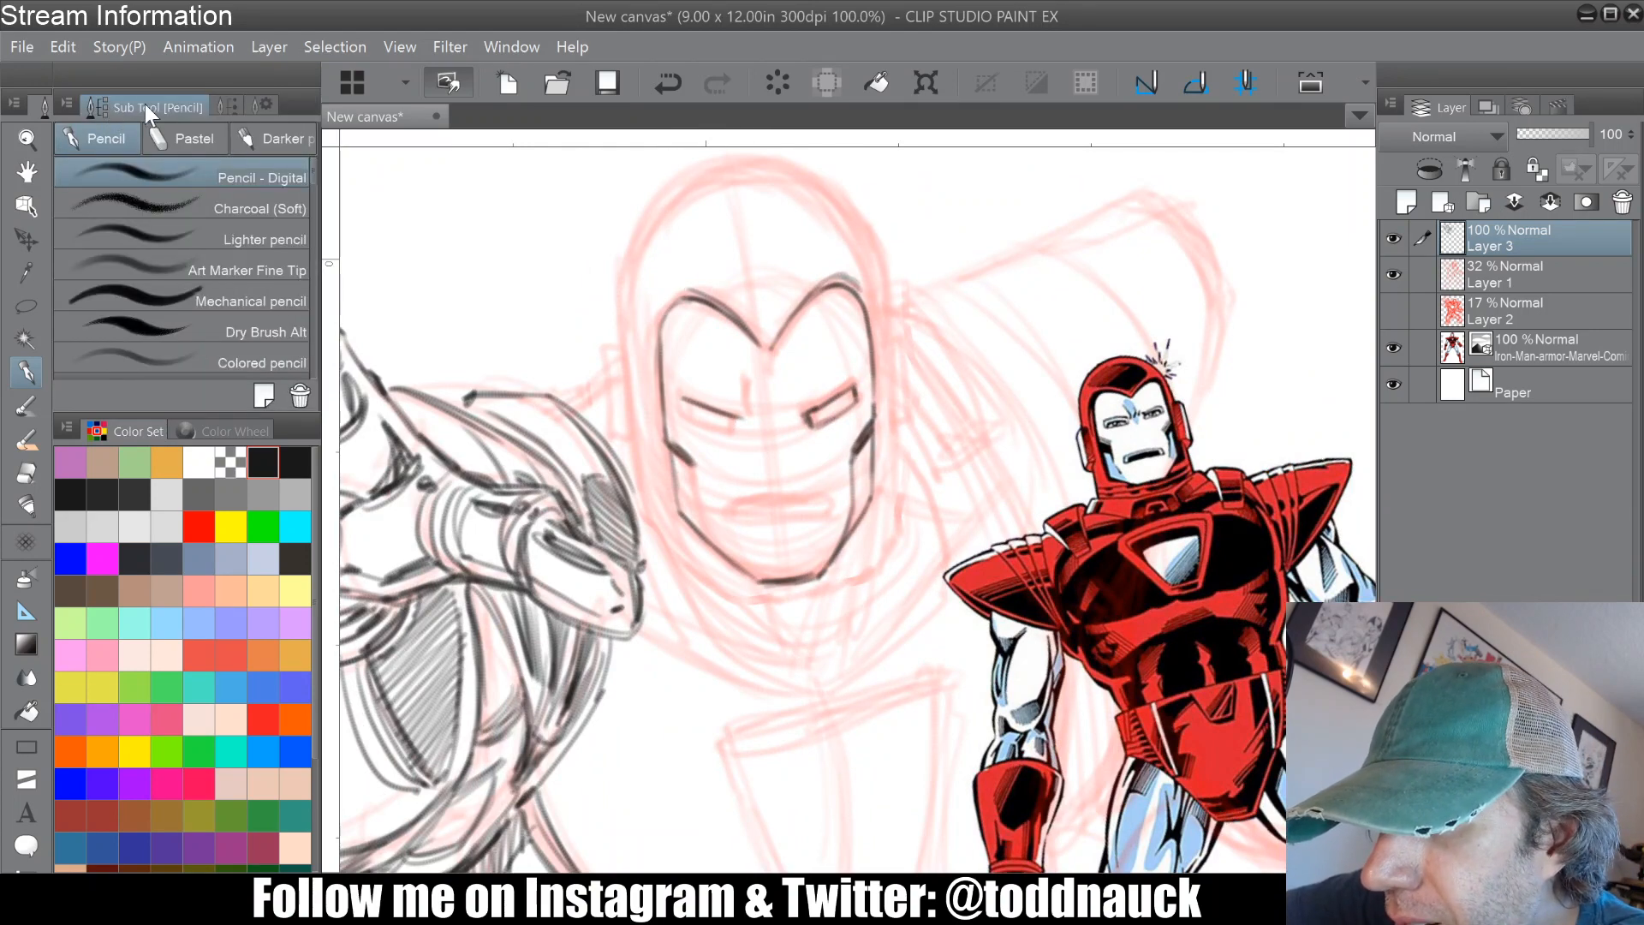
Step: Outline both eye slits of the helmet's faceplate over the red sketch and shade them with pencil hatching
left_click(228, 103)
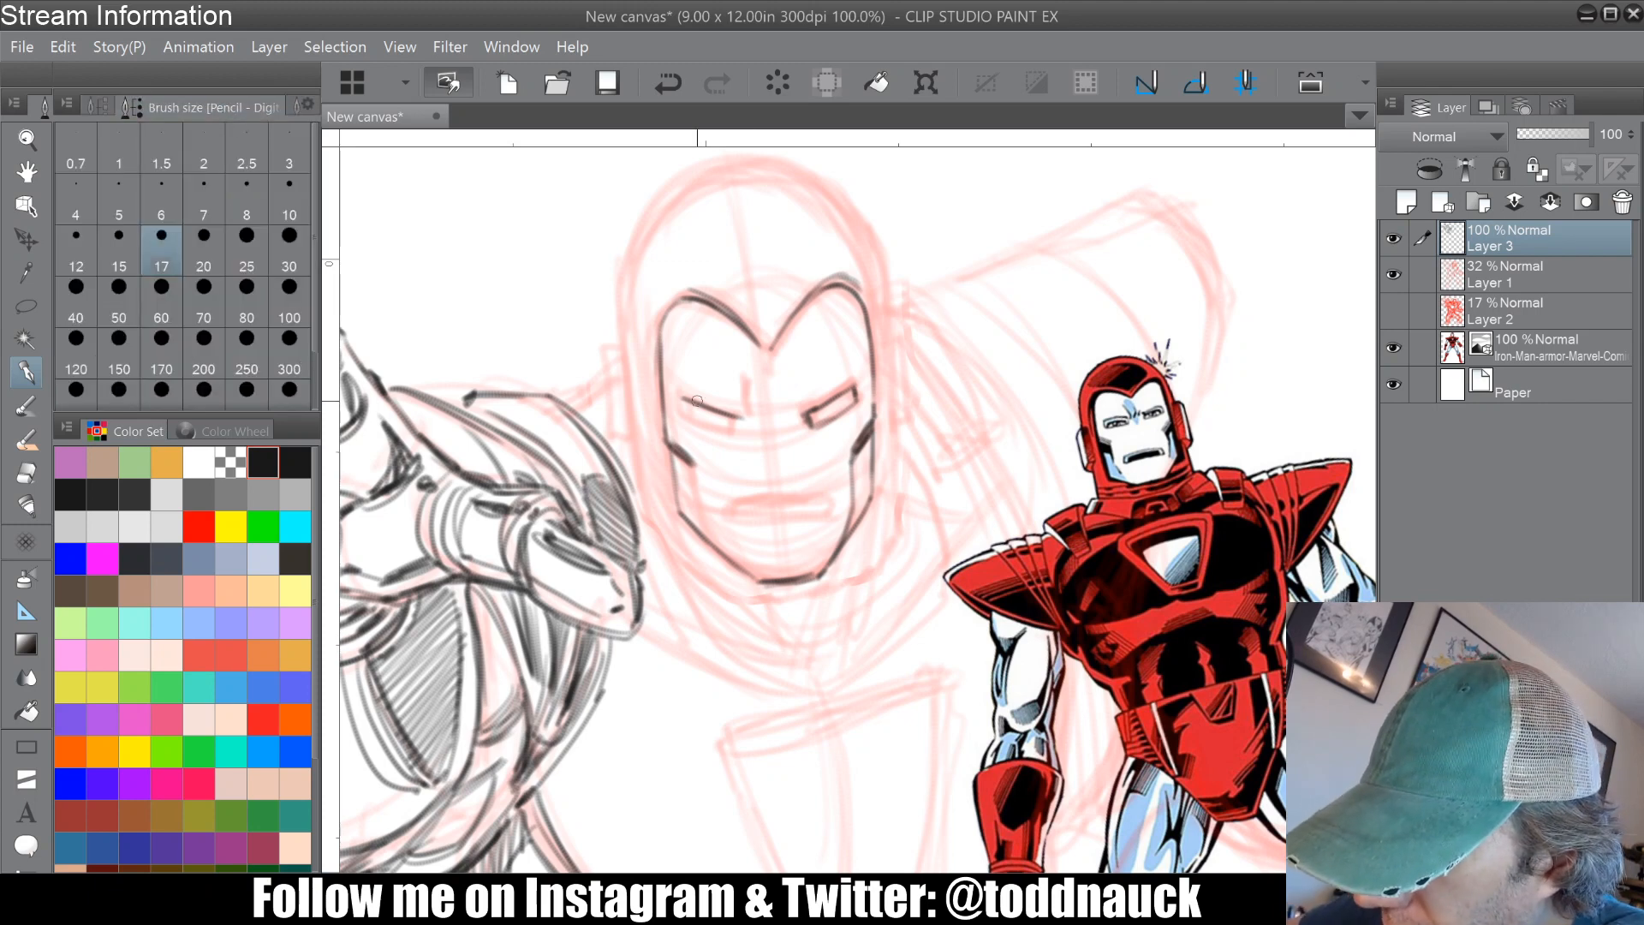
mouse_move(737, 422)
left_mouse_down()
mouse_move(683, 412)
mouse_move(737, 433)
left_mouse_up()
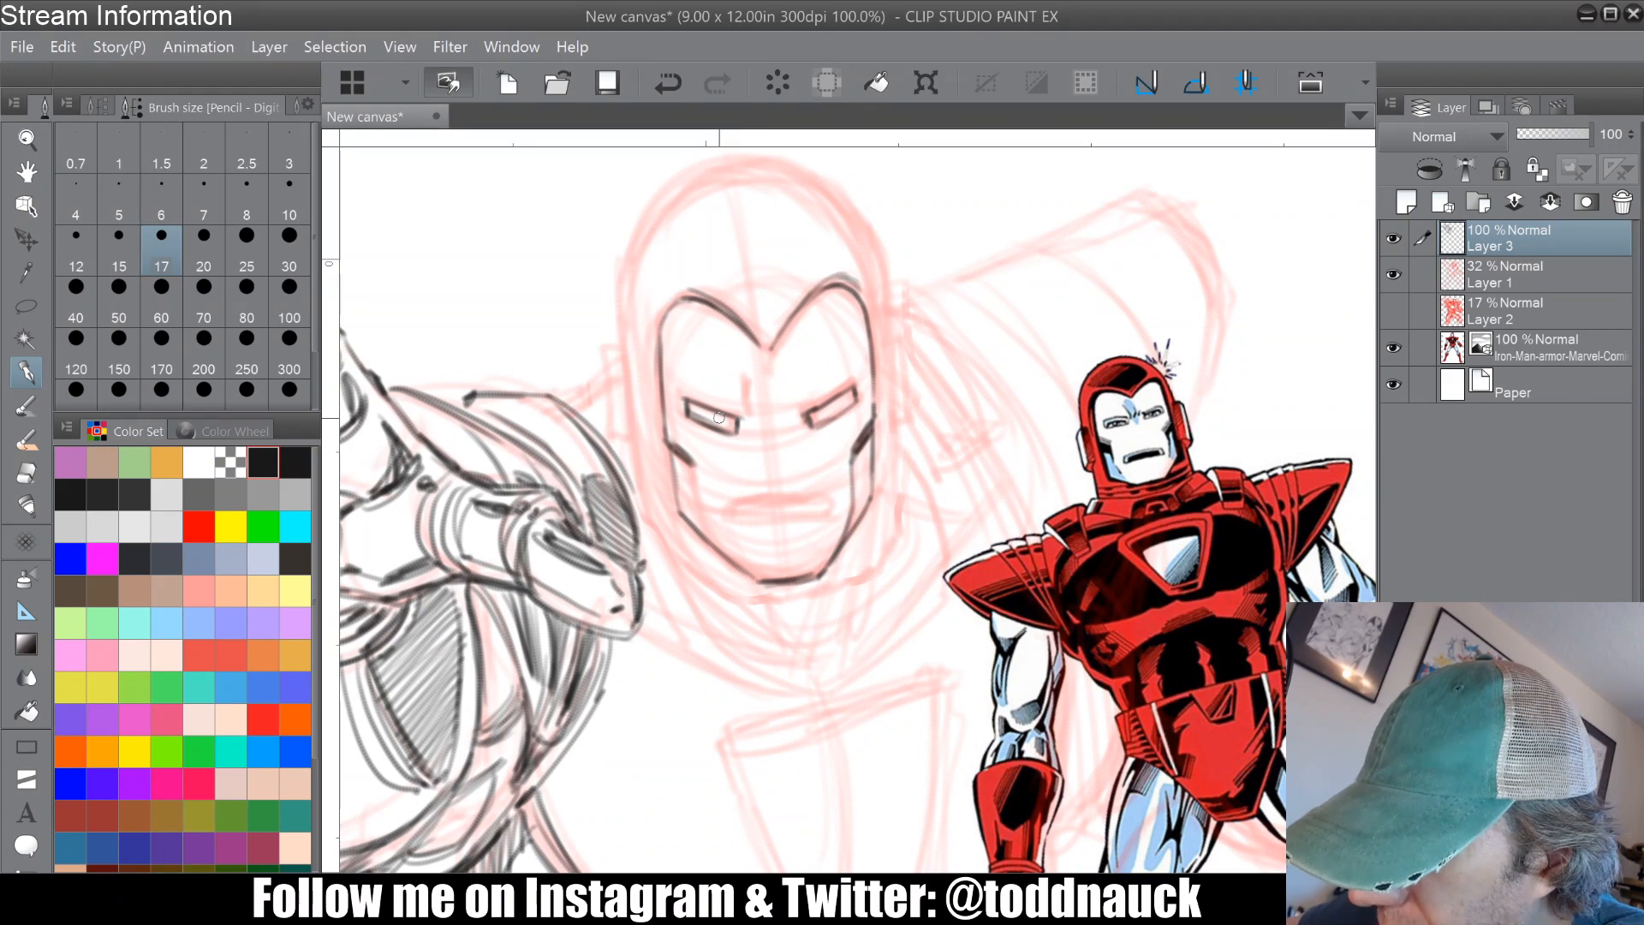
mouse_move(743, 375)
left_mouse_down()
mouse_move(725, 413)
mouse_move(690, 403)
mouse_move(735, 422)
mouse_move(840, 403)
left_mouse_up()
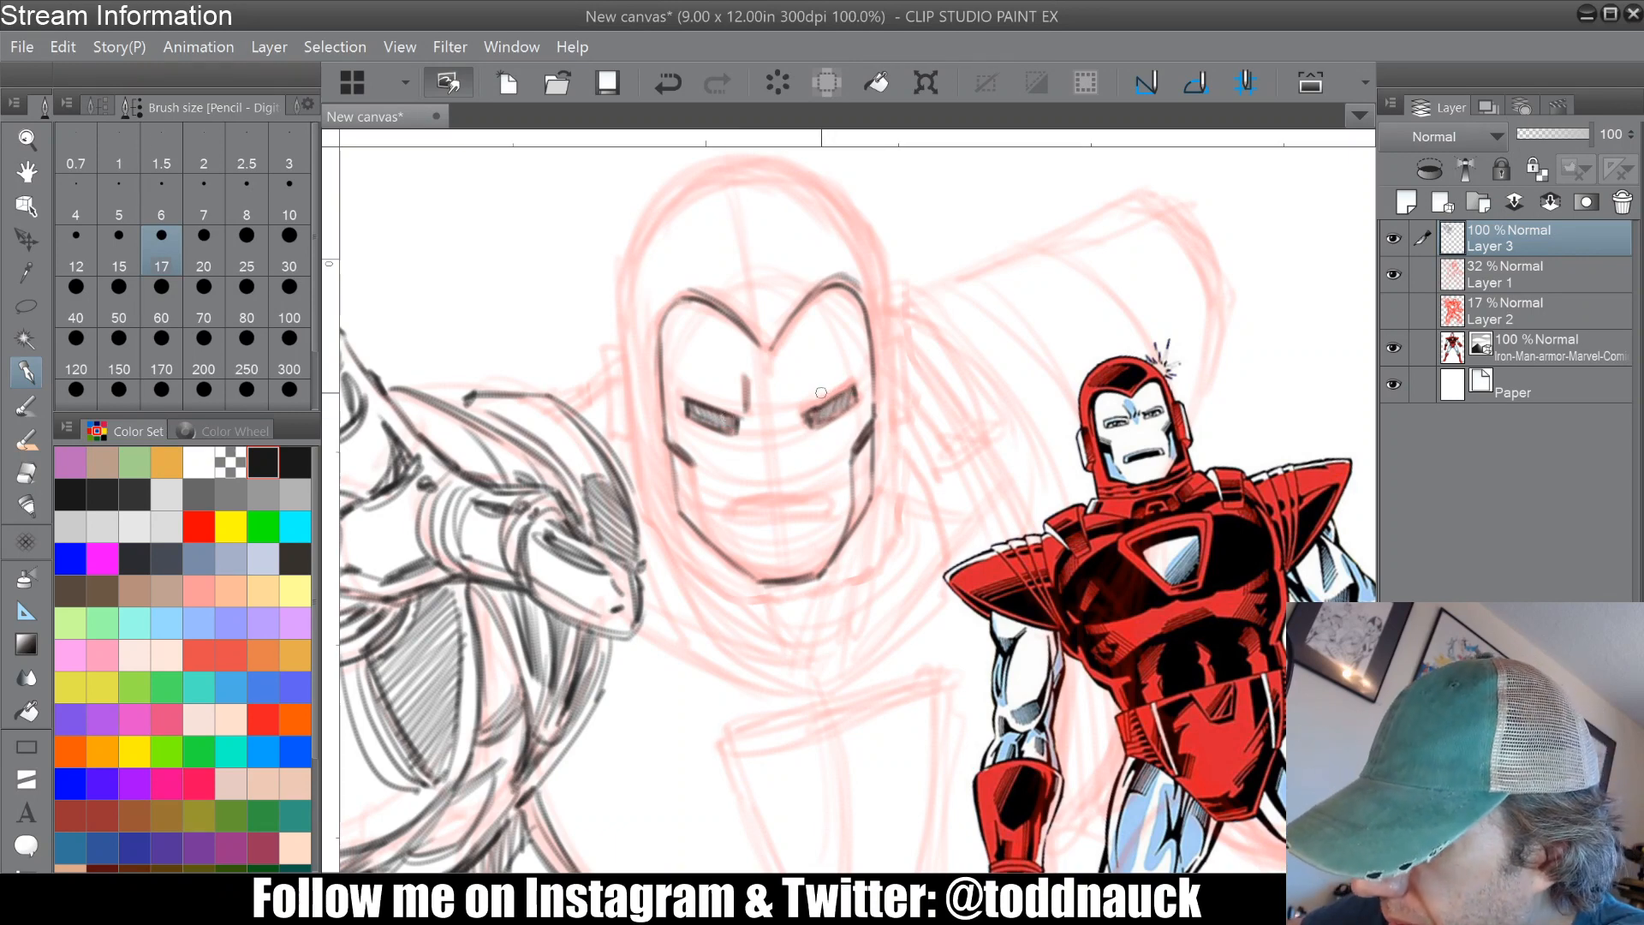
Step: Add thin contour lines inside the faceplate's forehead lobes and strengthen its cheek and jaw edges
left_click_drag(844, 302, 850, 368)
mouse_move(685, 364)
left_mouse_down()
mouse_move(681, 394)
mouse_move(688, 309)
left_mouse_up()
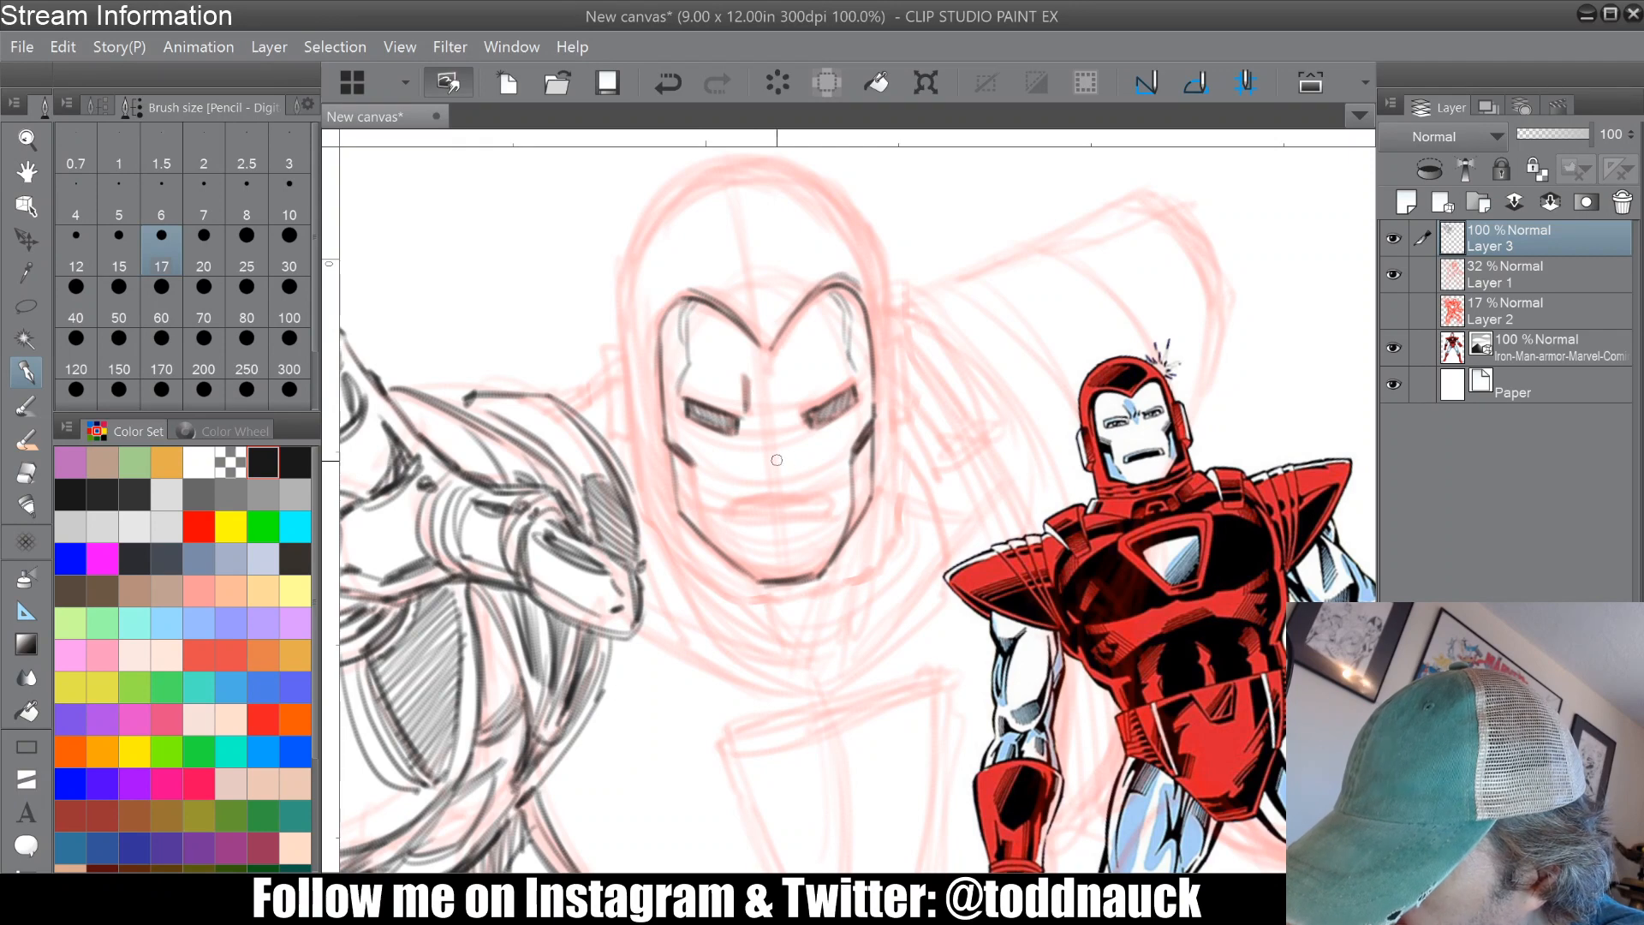
left_click_drag(692, 464, 695, 501)
left_click_drag(853, 509, 823, 566)
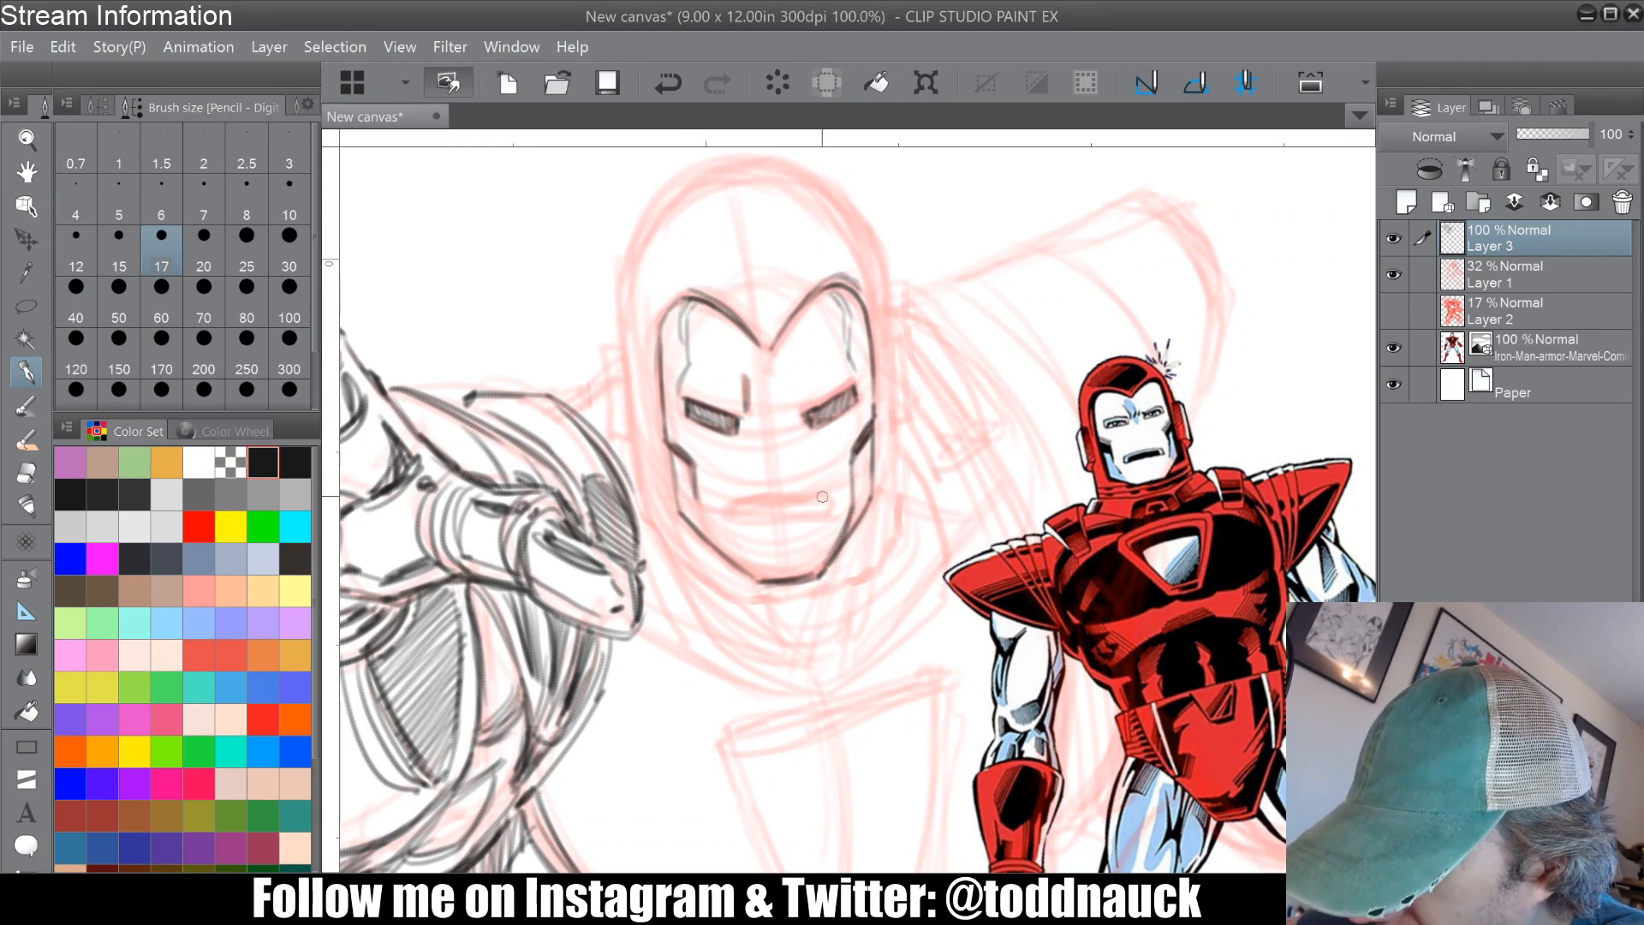
Step: Draw the narrow ear piece on the side of the helmet nearest the raised hand
key("minus")
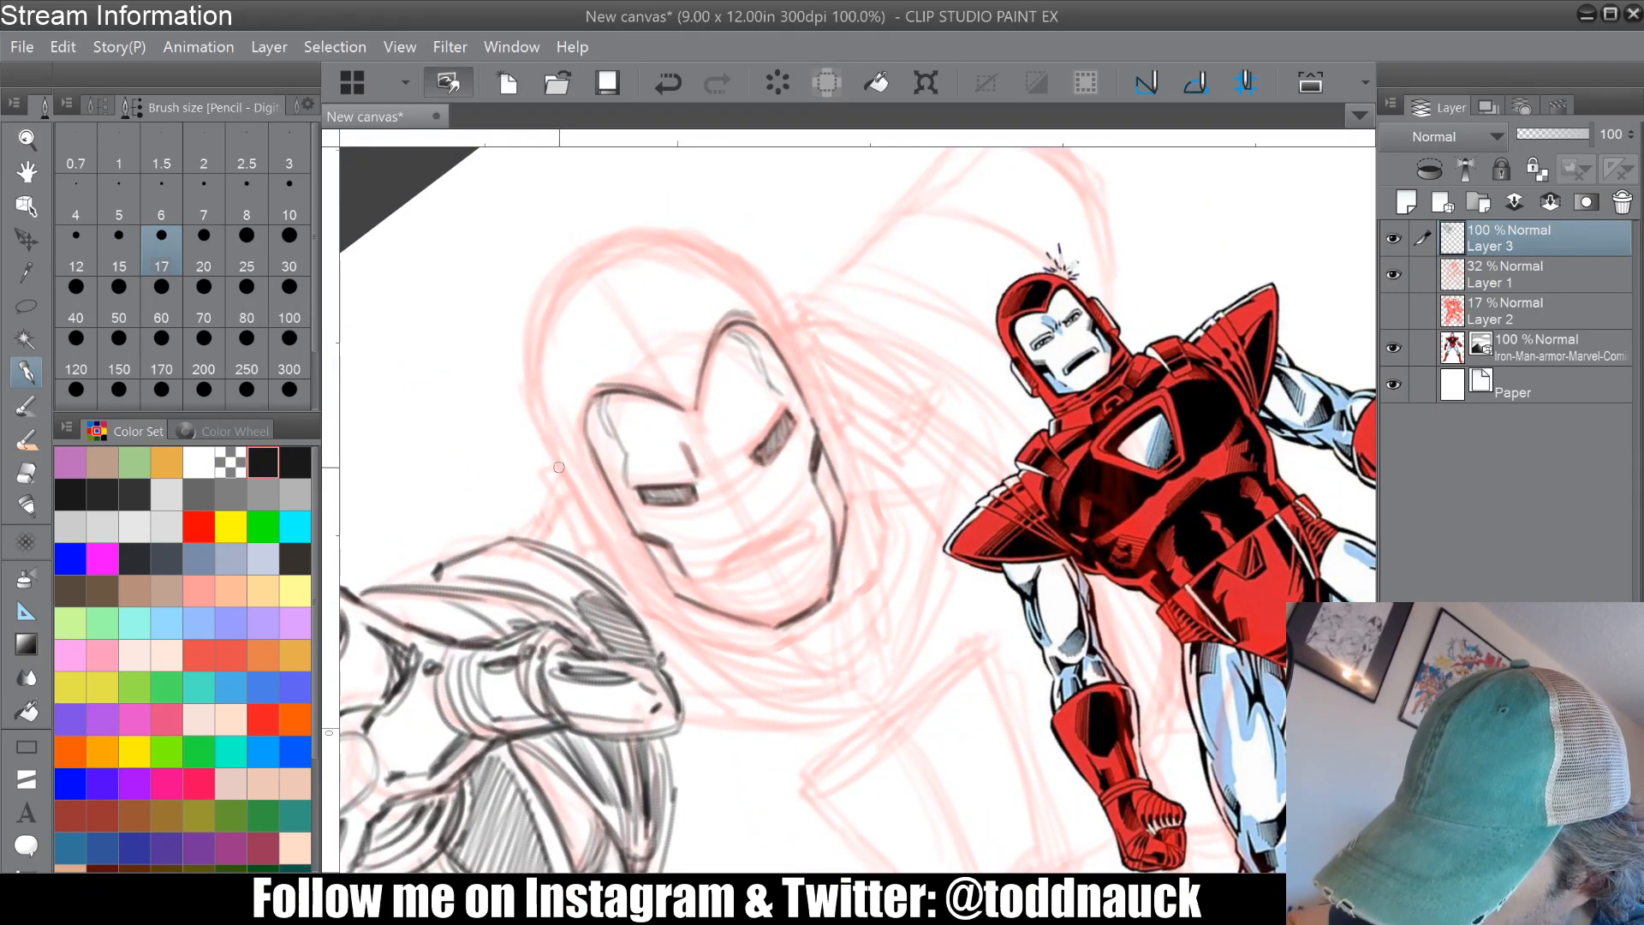
mouse_move(566, 469)
left_mouse_down()
mouse_move(612, 540)
mouse_move(546, 464)
mouse_move(596, 554)
left_mouse_up()
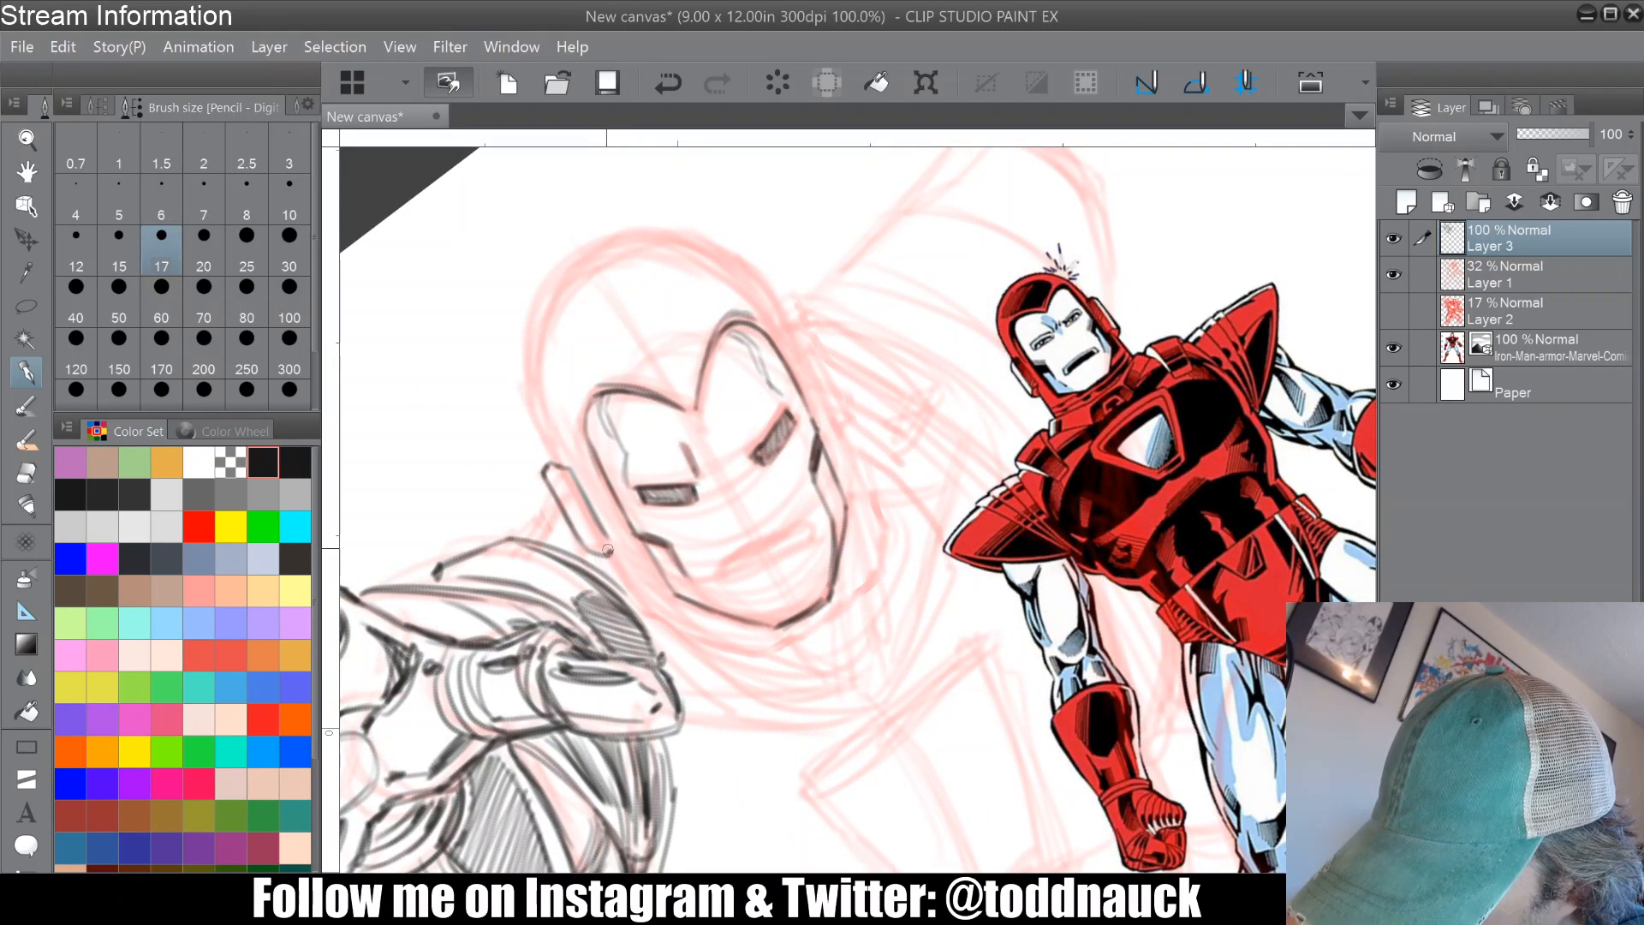
left_click_drag(557, 478, 599, 549)
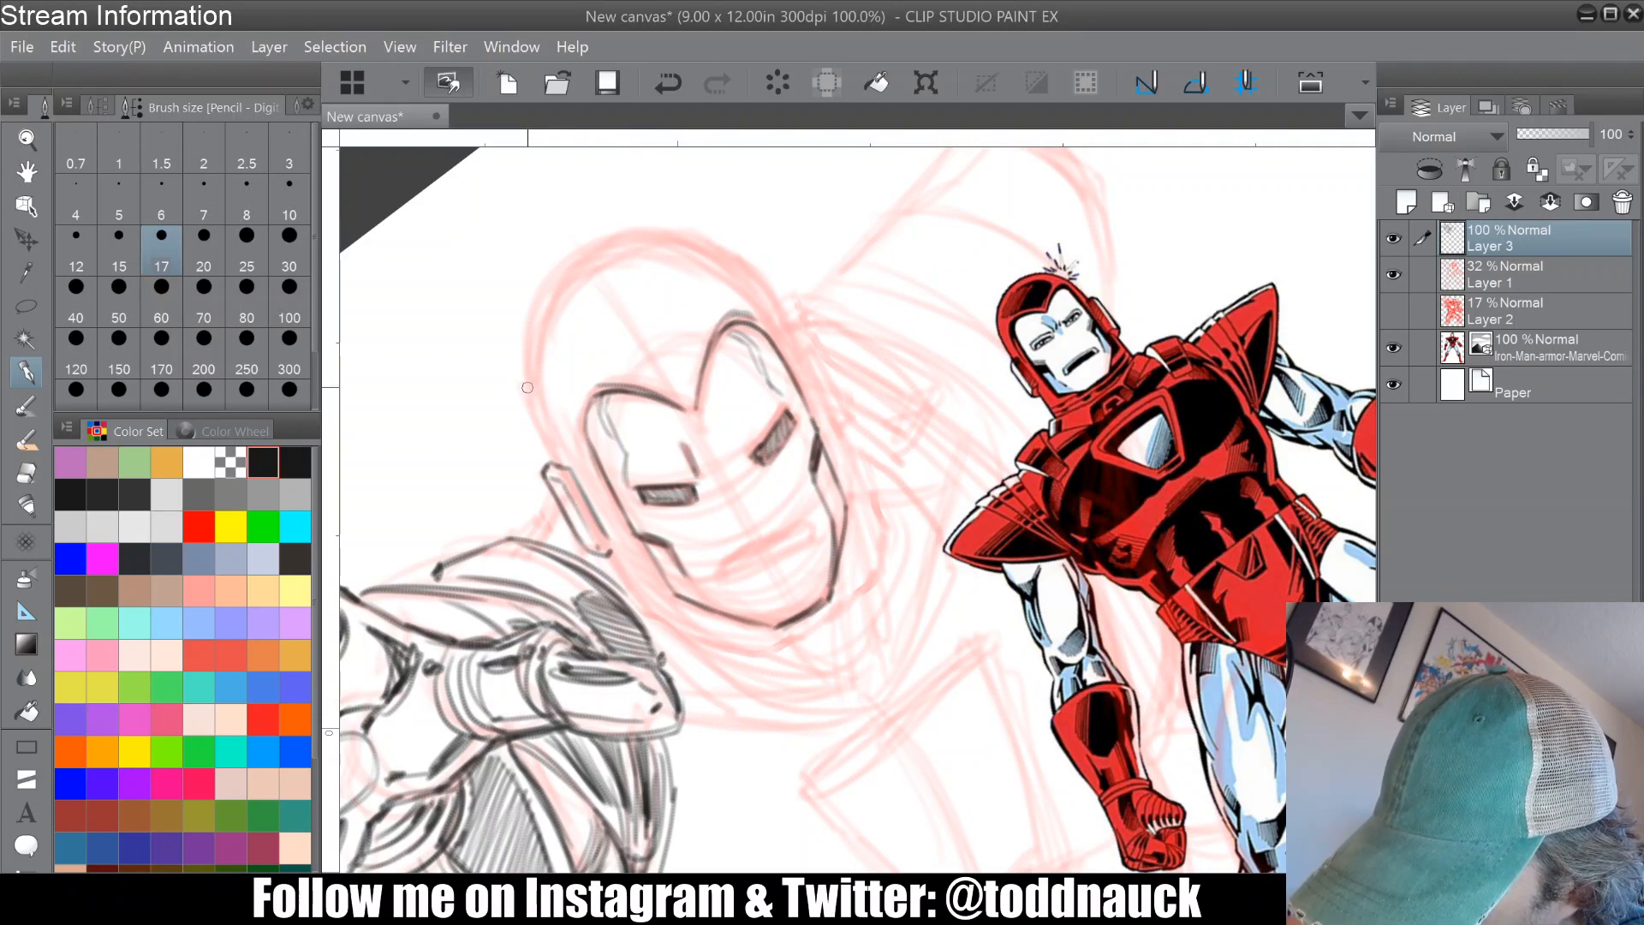
Step: Pencil the helmet's outer contour down the raised-hand side, around the chin, and along the opposite temple
left_click_drag(528, 387, 565, 481)
mouse_move(598, 549)
left_mouse_down()
mouse_move(656, 617)
mouse_move(778, 640)
left_mouse_up()
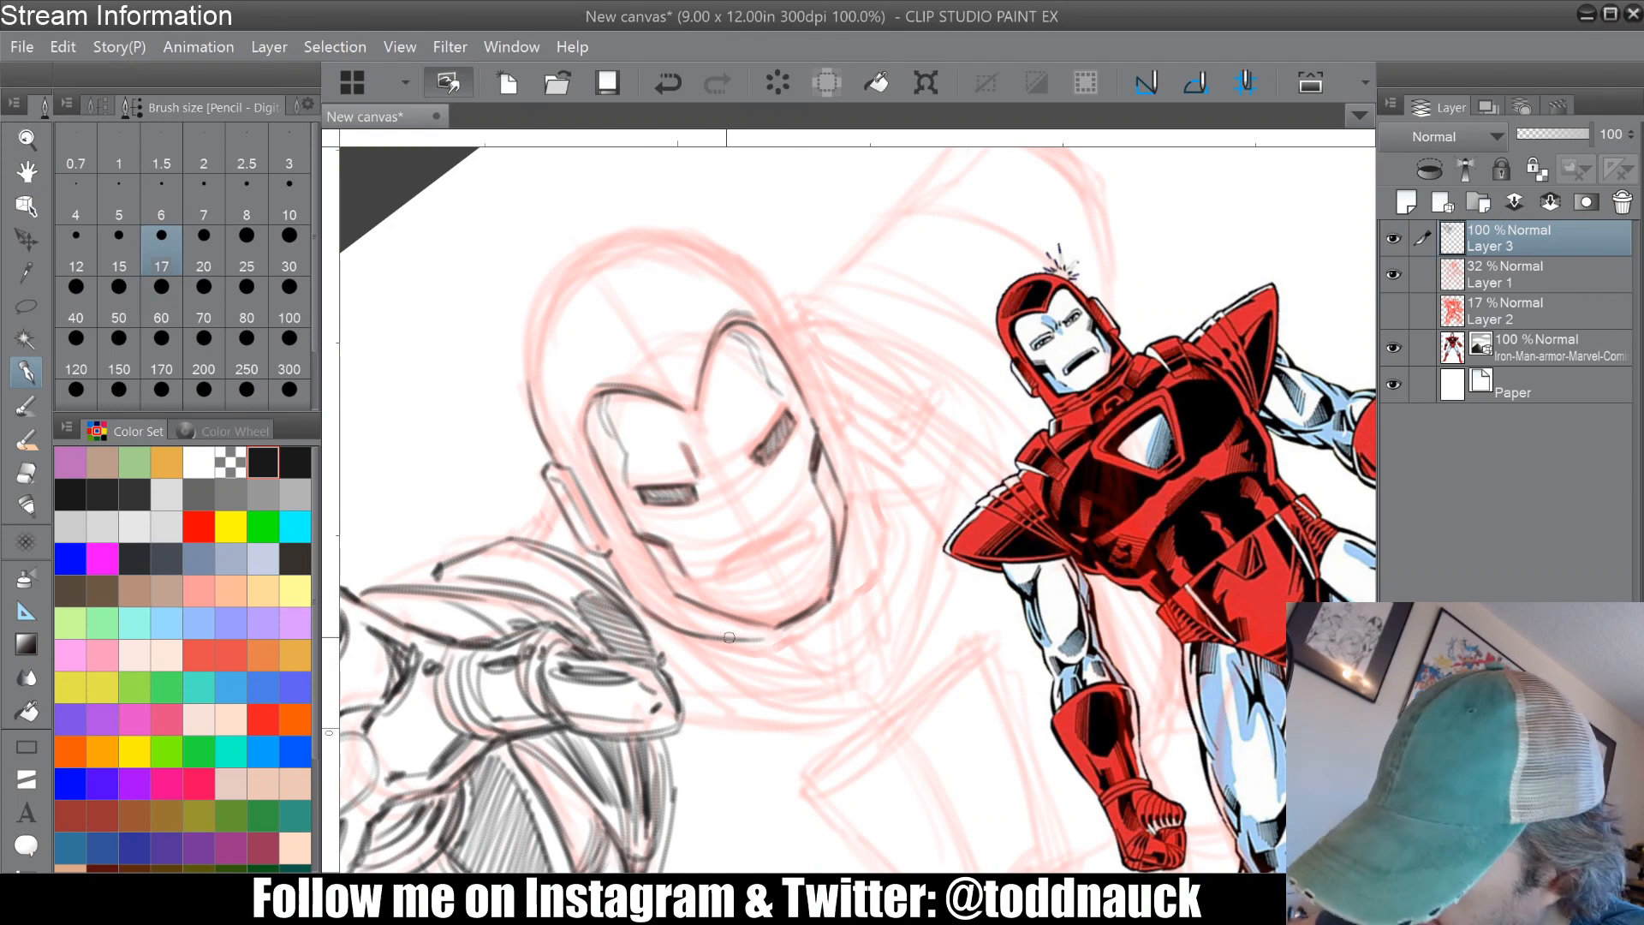
left_click_drag(765, 287, 835, 418)
mouse_move(792, 355)
left_mouse_down()
mouse_move(755, 313)
mouse_move(796, 375)
left_mouse_up()
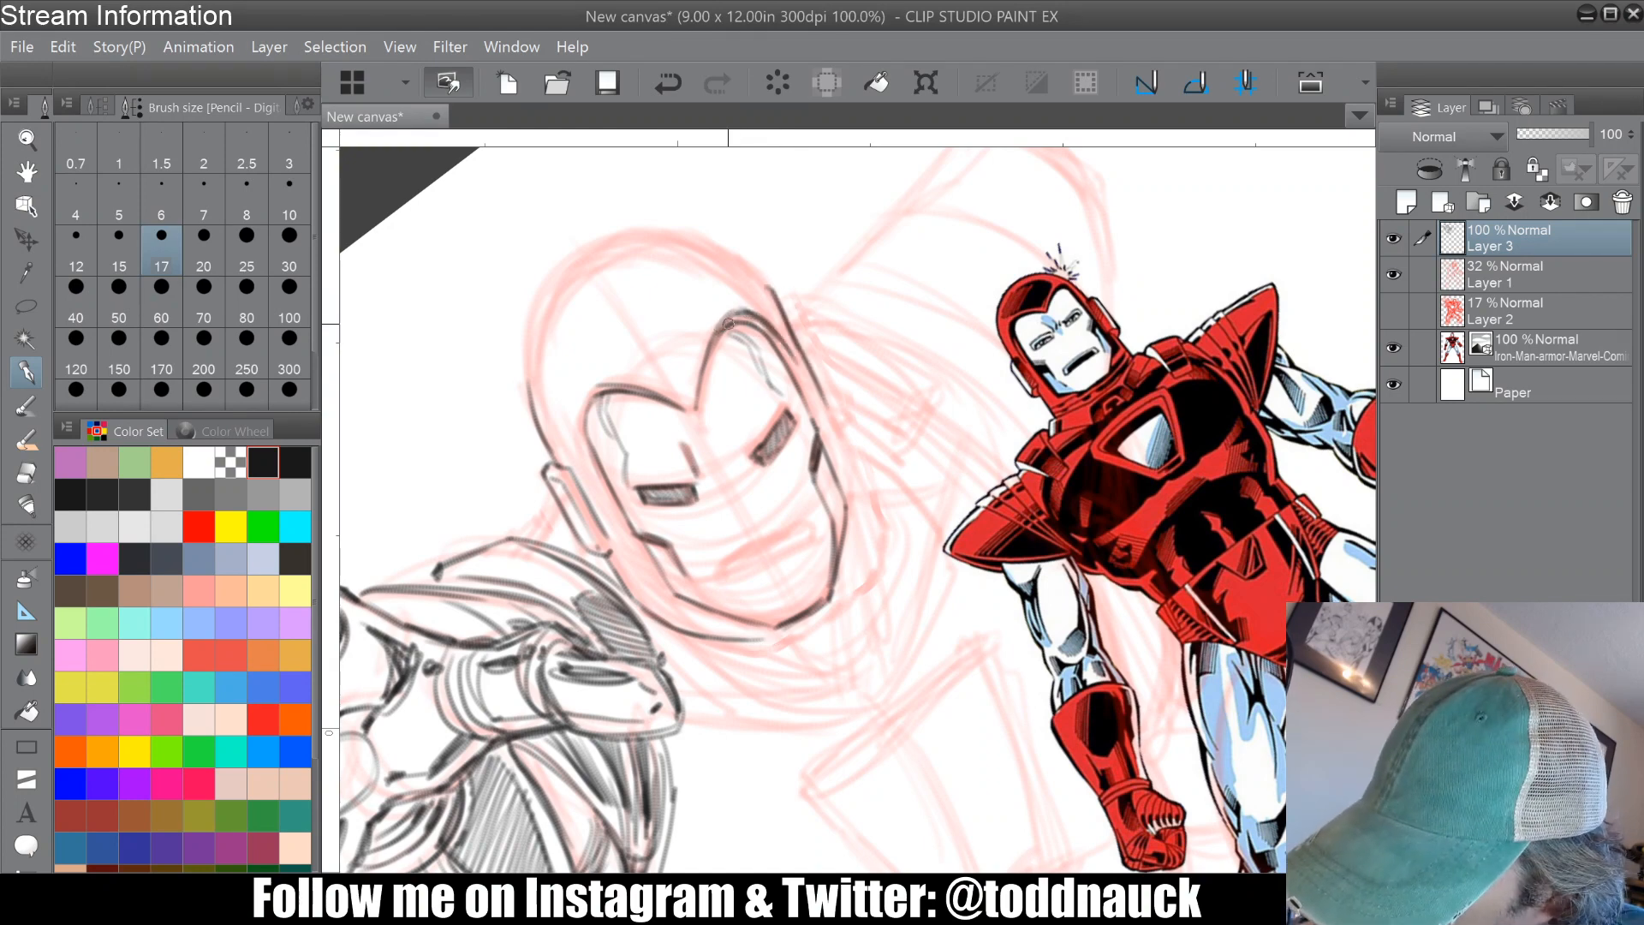
Step: Darken the faceplate's brow rim, then draw the helmet's far side contour and its ear piece
left_click_drag(728, 323, 768, 326)
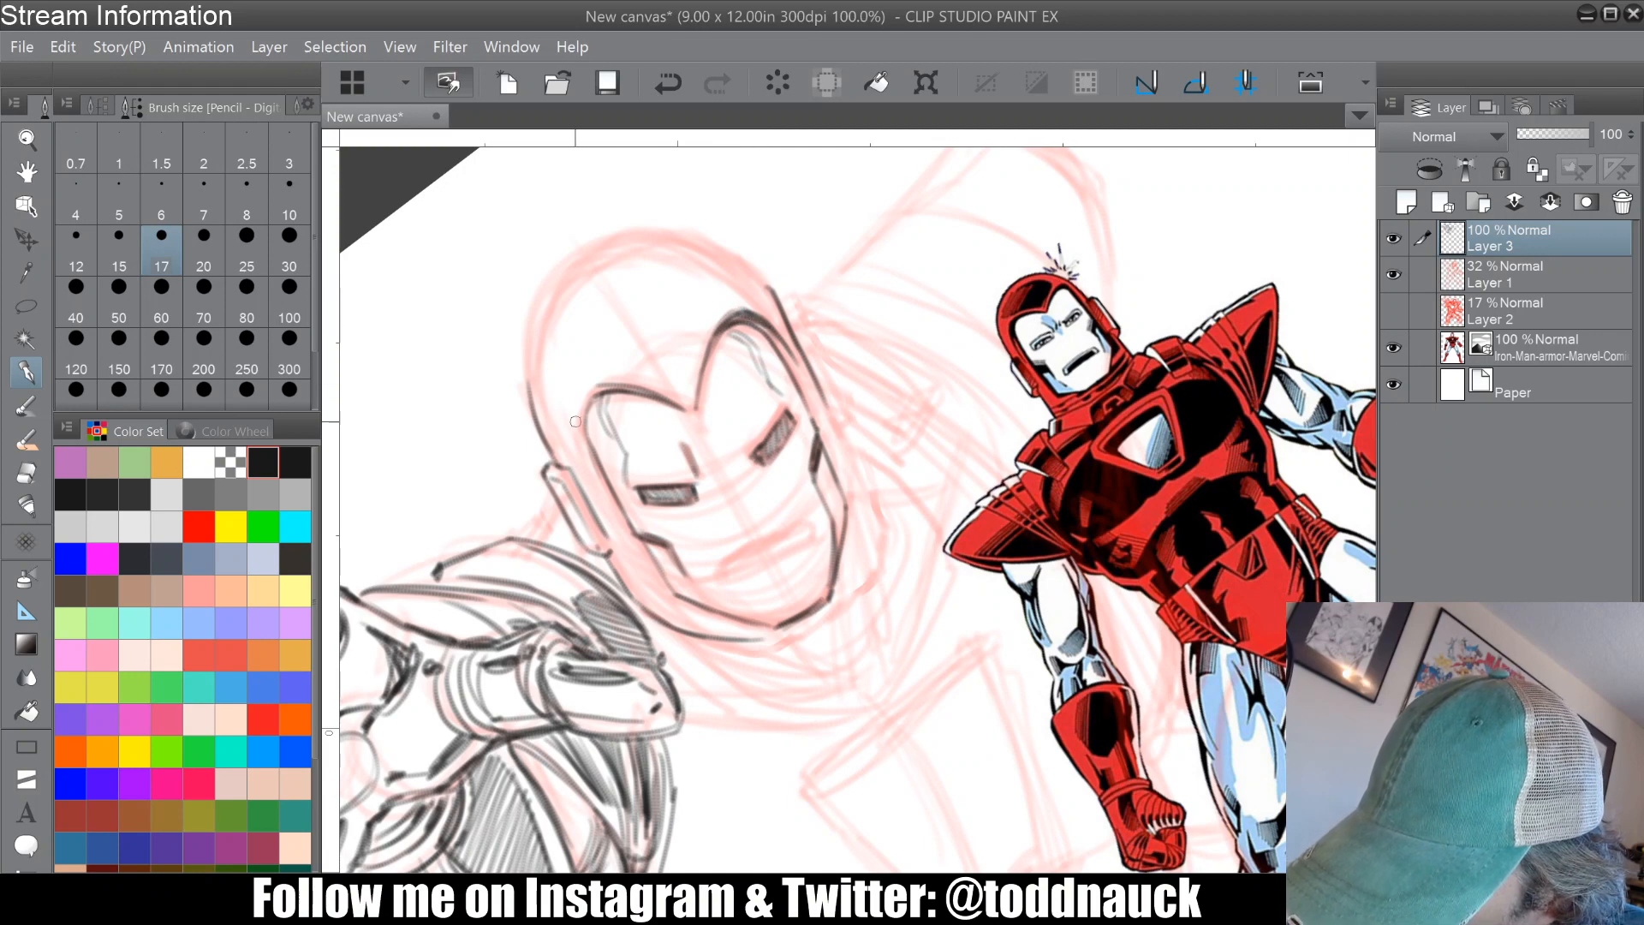
mouse_move(576, 421)
left_mouse_down()
mouse_move(578, 400)
mouse_move(617, 388)
left_mouse_up()
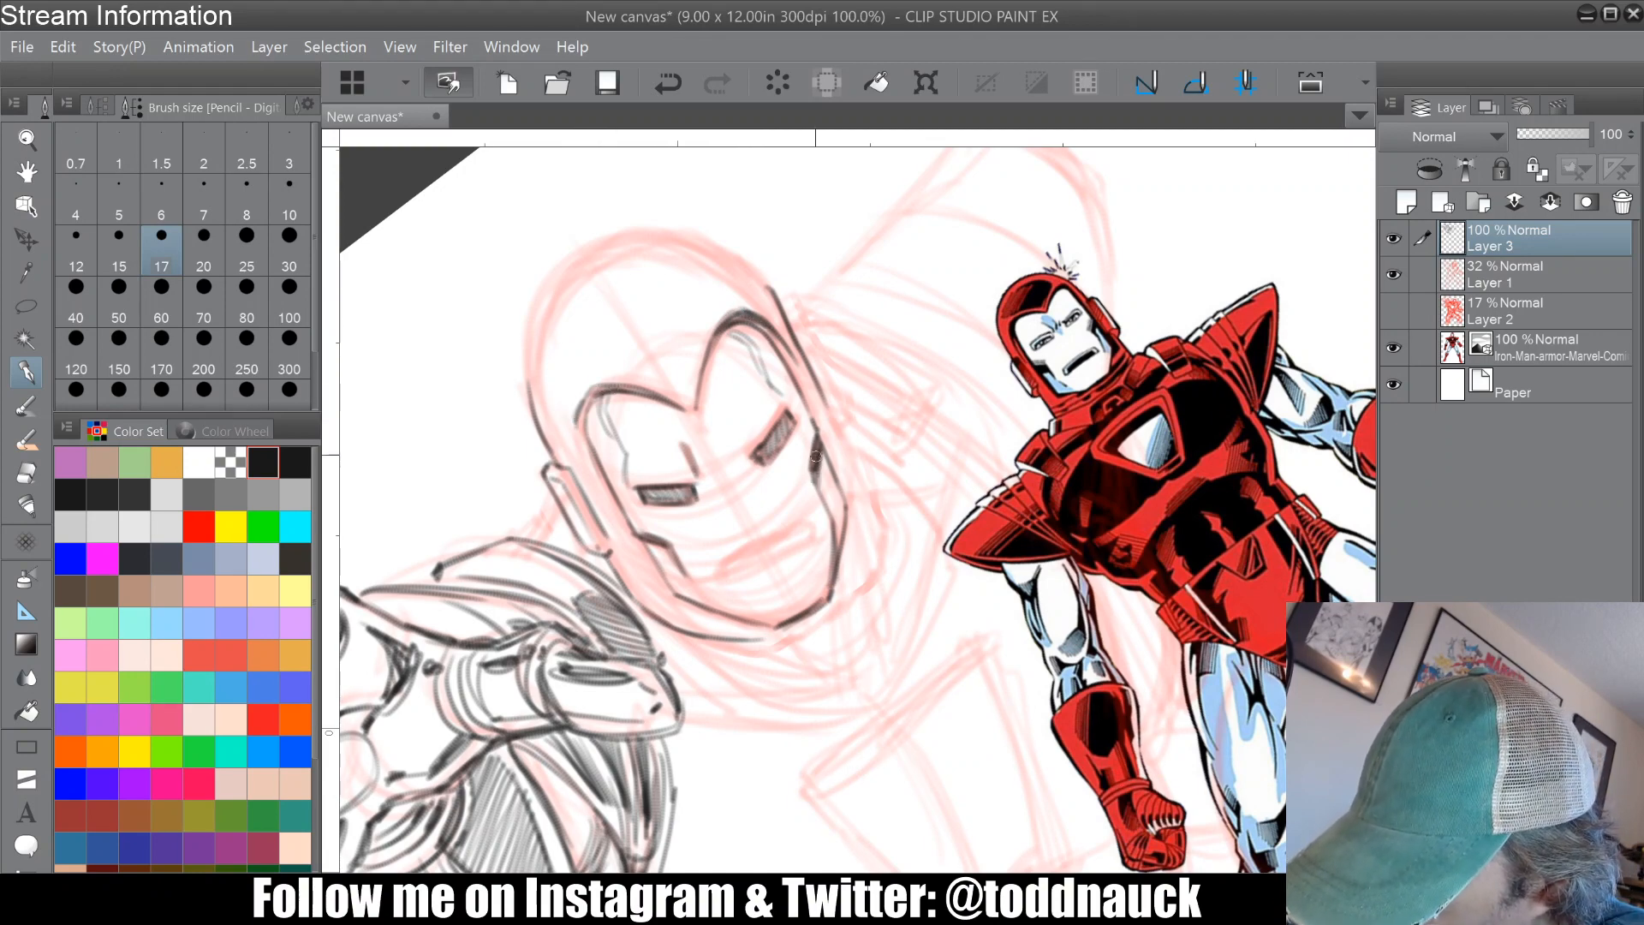
left_click_drag(785, 307, 855, 472)
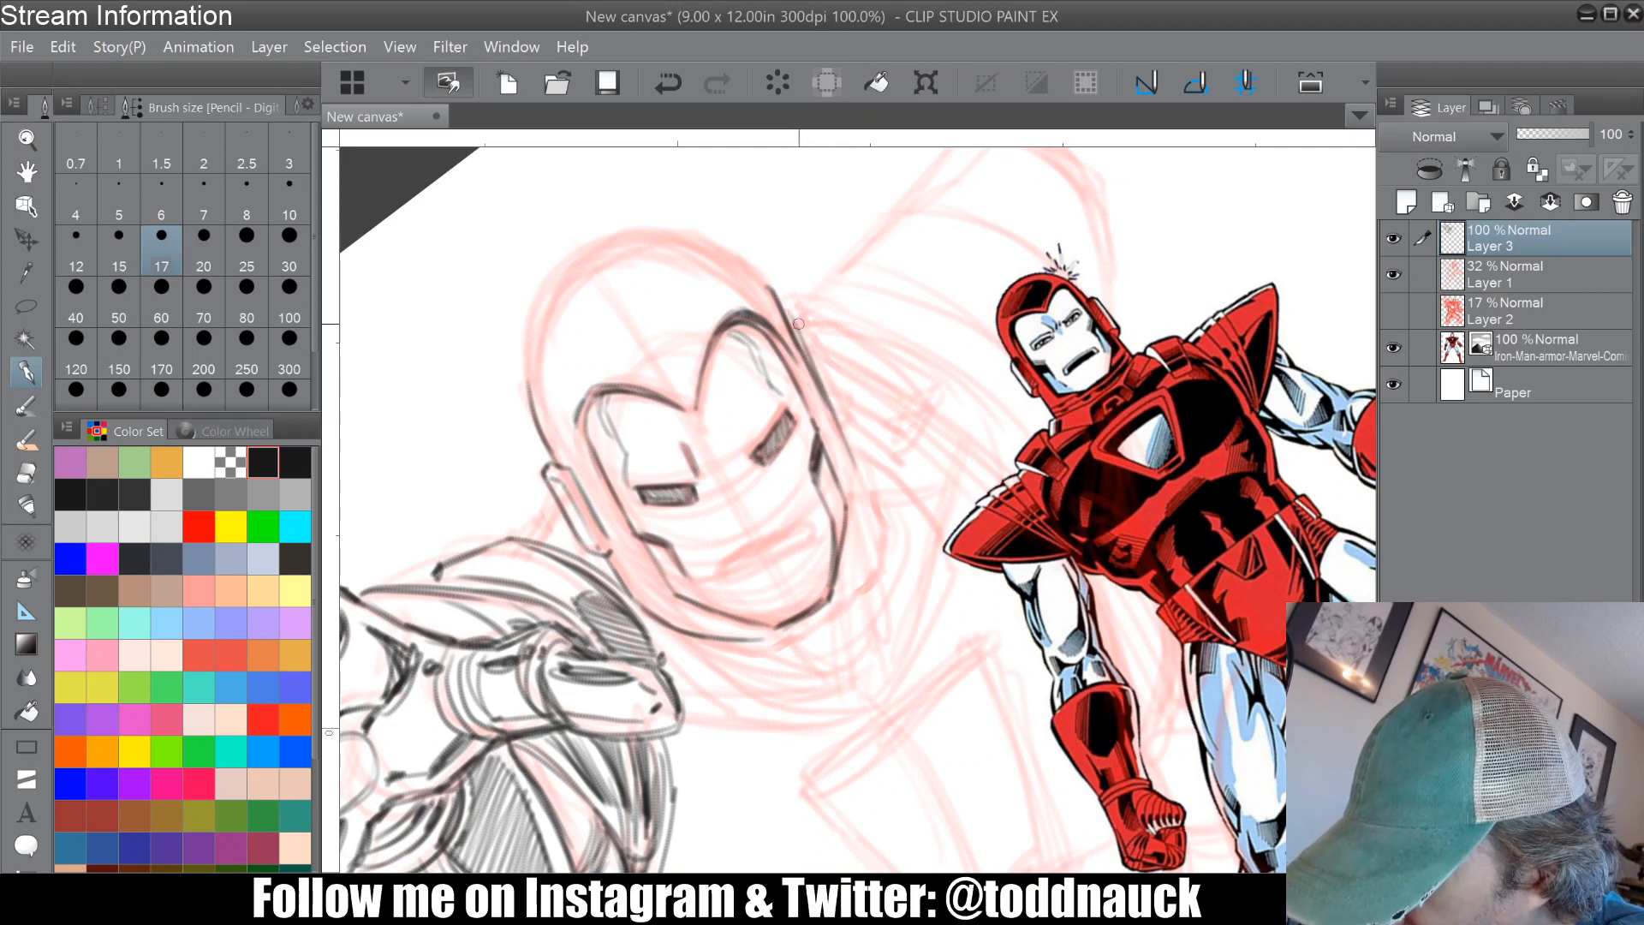
mouse_move(798, 324)
left_mouse_down()
mouse_move(846, 404)
mouse_move(866, 566)
mouse_move(870, 493)
left_mouse_up()
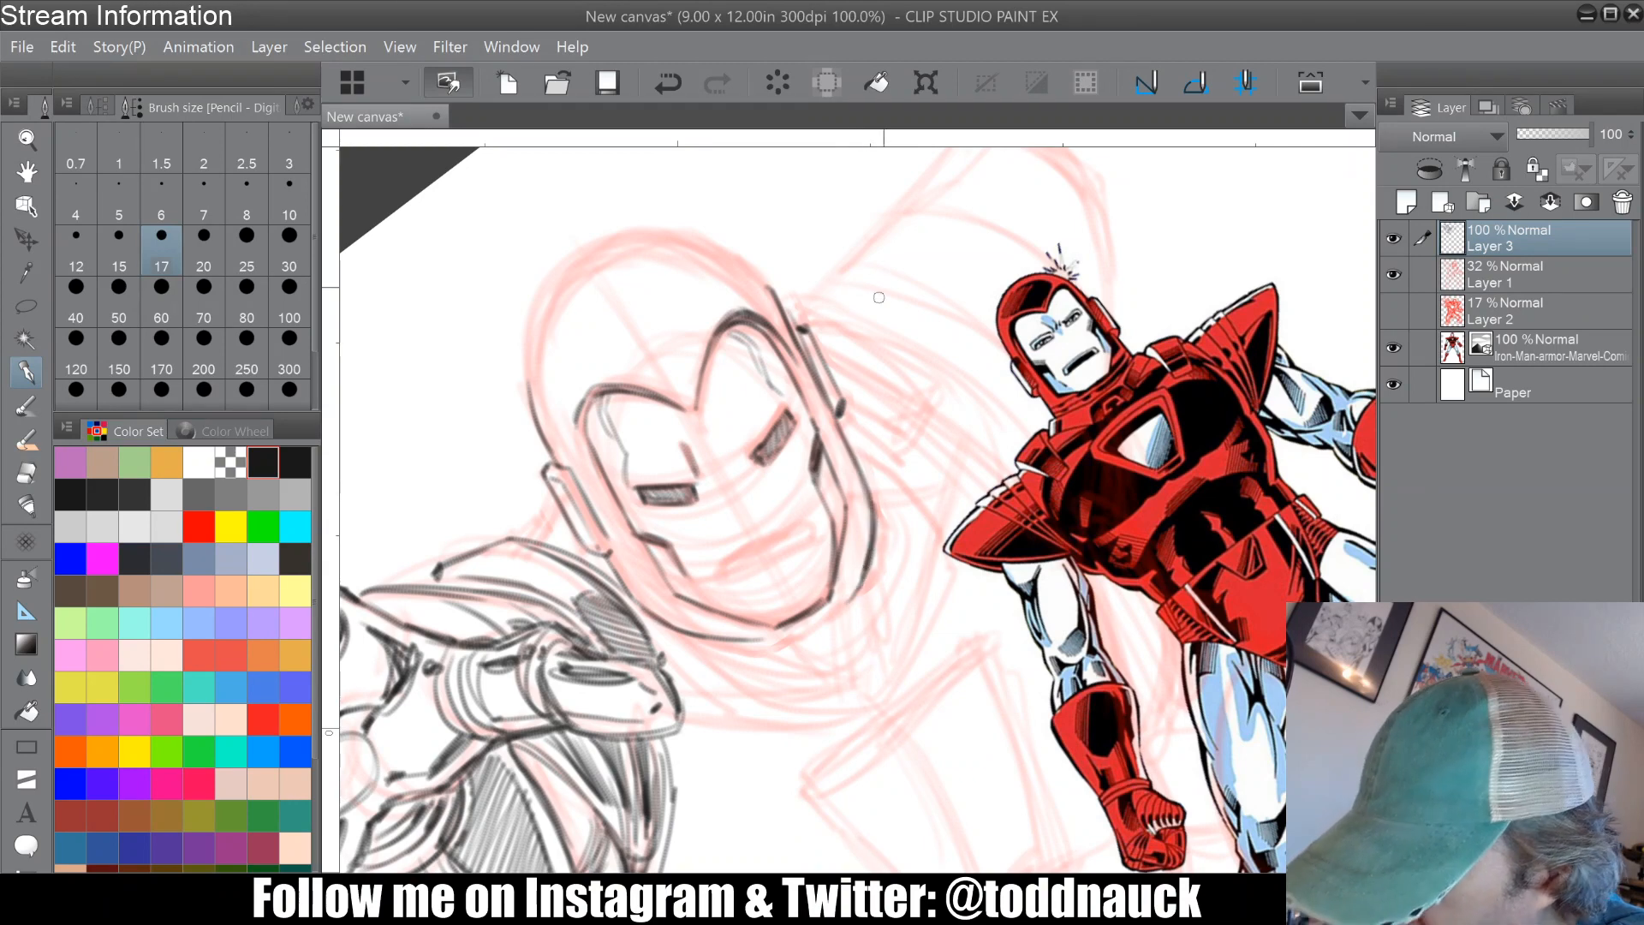
Step: Reinforce the helmet's chin line and the side contour between the faceplate and the ear piece
key("ctrl+@")
key("asciicircum")
mouse_move(668, 471)
left_mouse_down()
mouse_move(709, 534)
mouse_move(802, 571)
left_mouse_up()
mouse_move(713, 505)
left_mouse_down()
mouse_move(764, 538)
mouse_move(729, 530)
left_mouse_up()
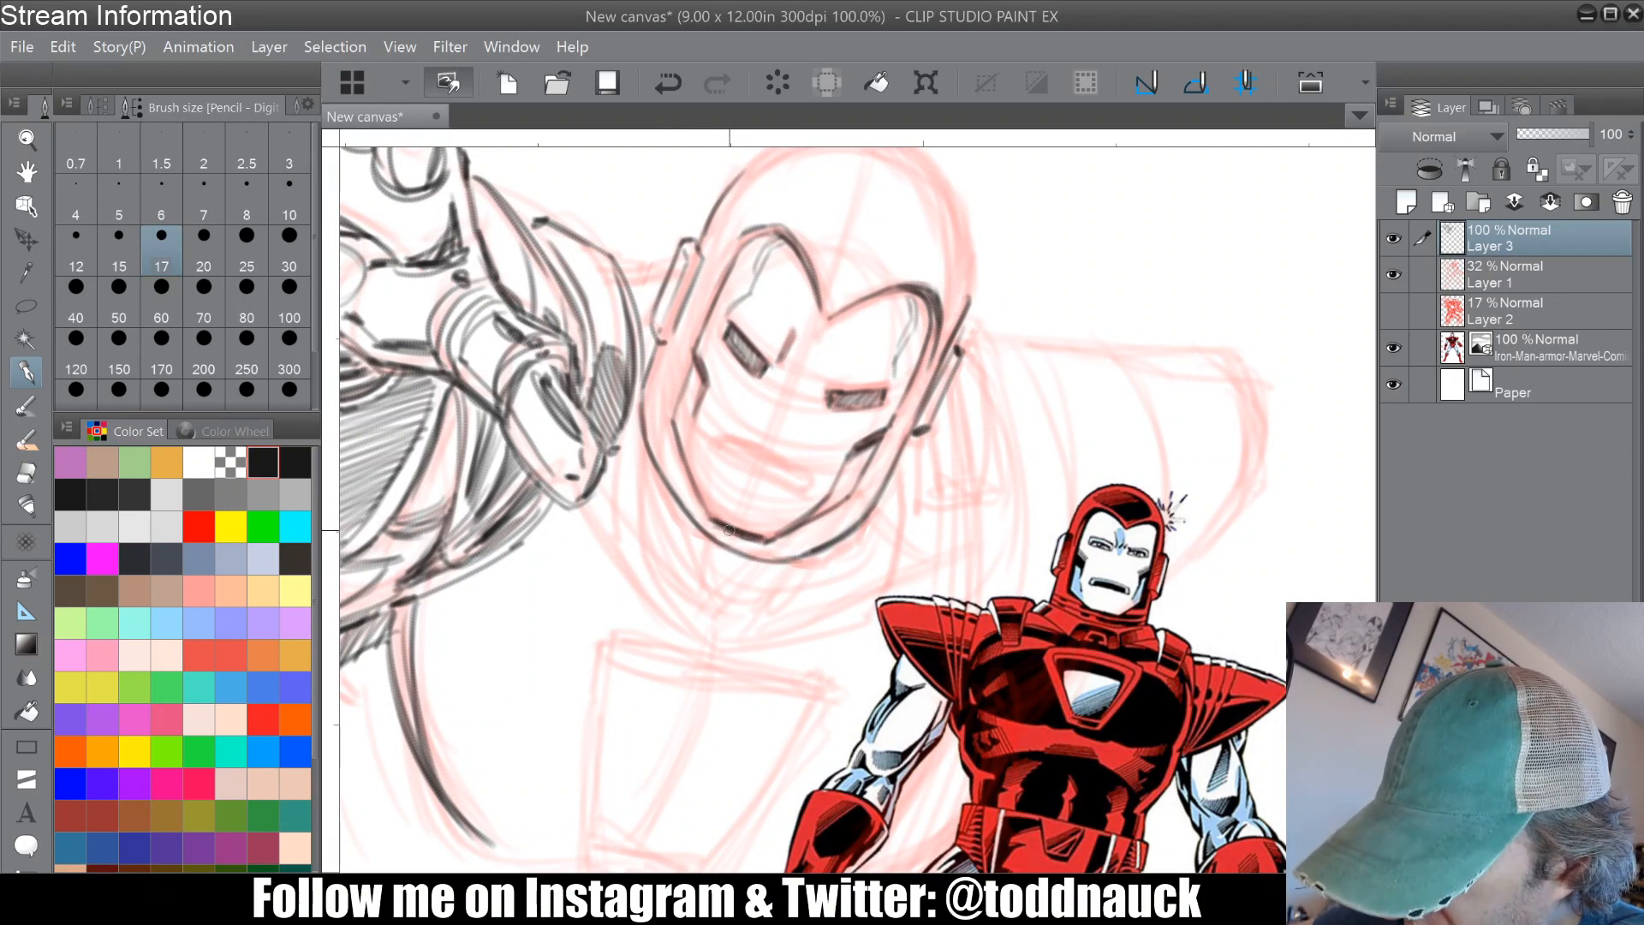
mouse_move(735, 238)
left_mouse_down()
mouse_move(669, 381)
mouse_move(673, 415)
left_mouse_up()
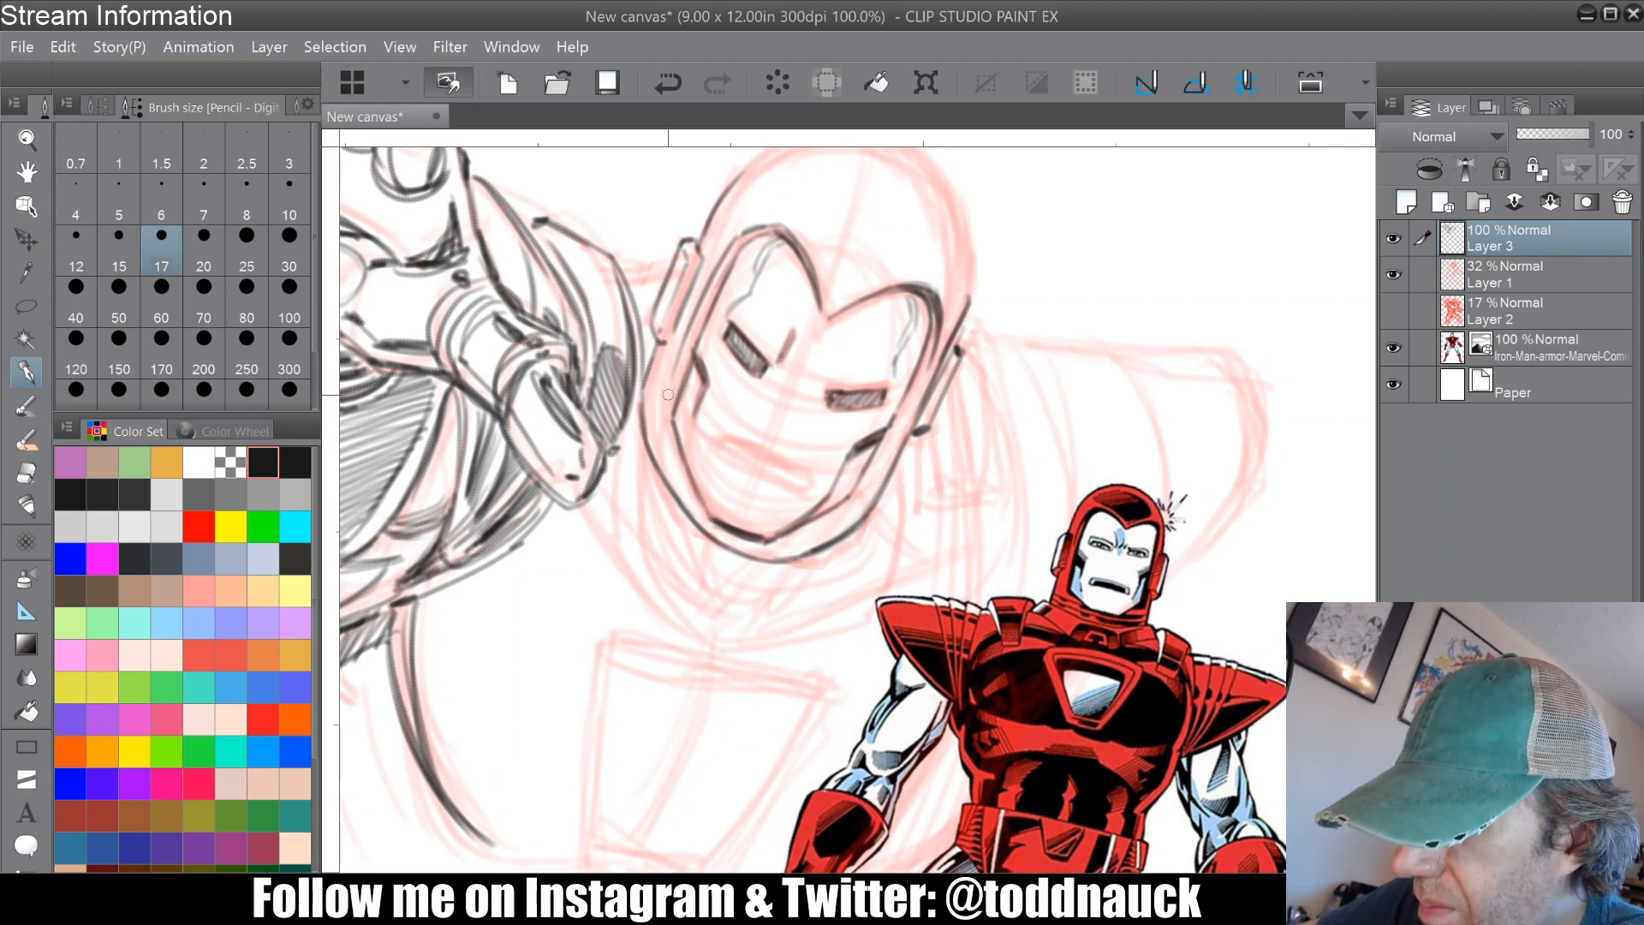
Step: Draw the angular neck collar beneath the helmet's chin, with both sides meeting in a point
scroll(668, 394, "down", 3)
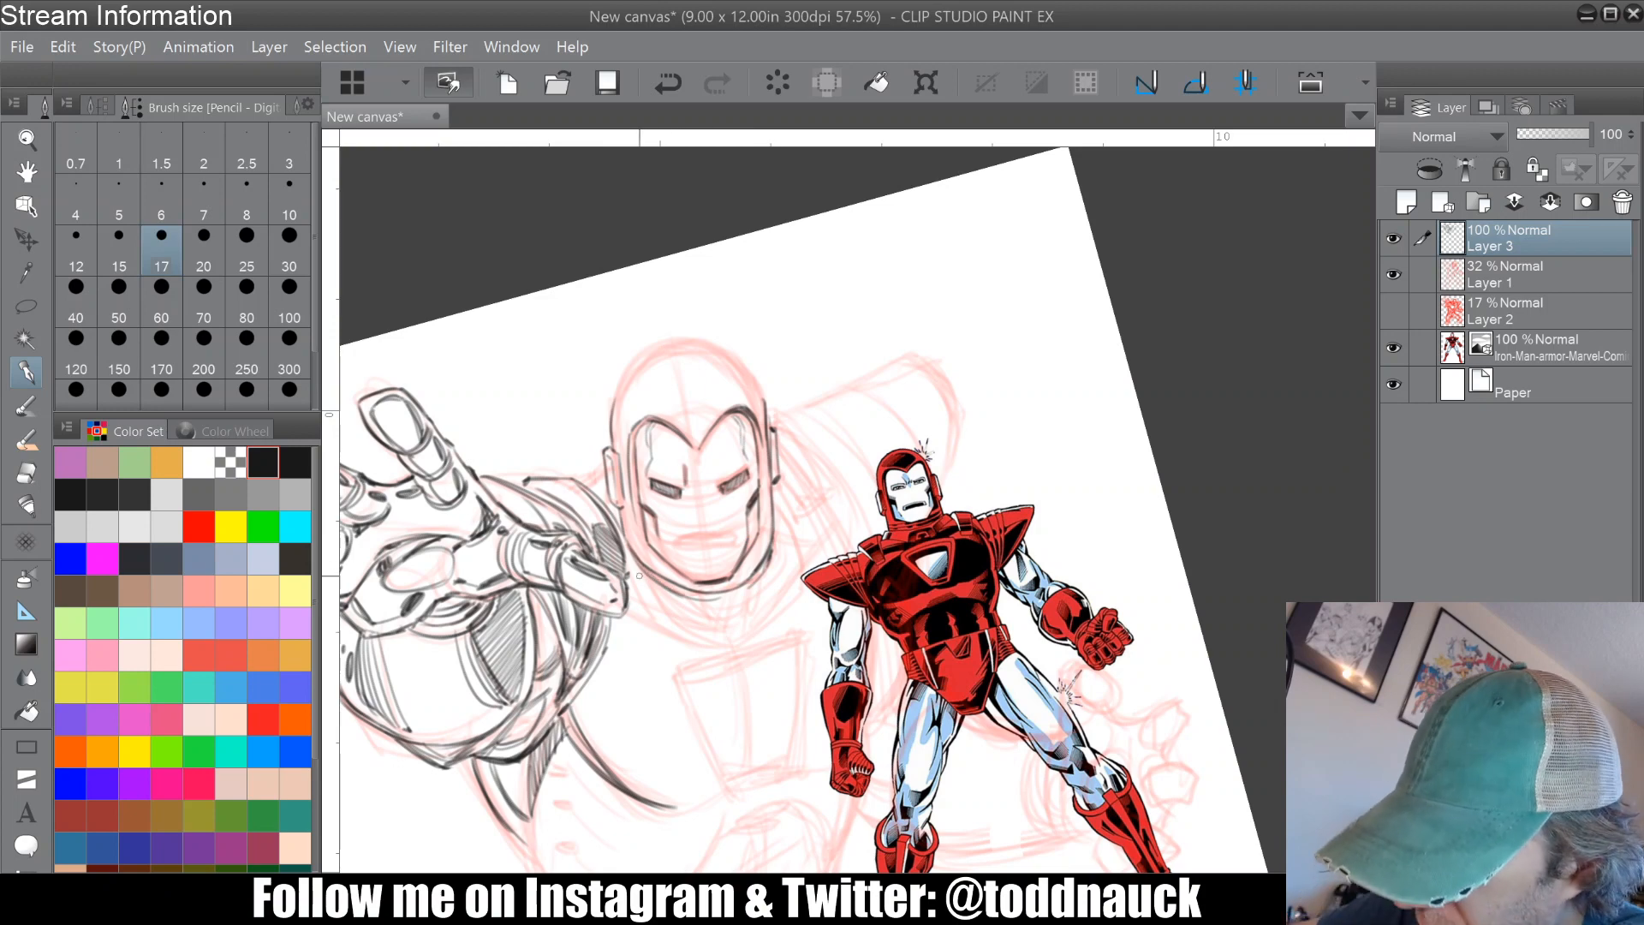
left_click_drag(638, 575, 742, 717)
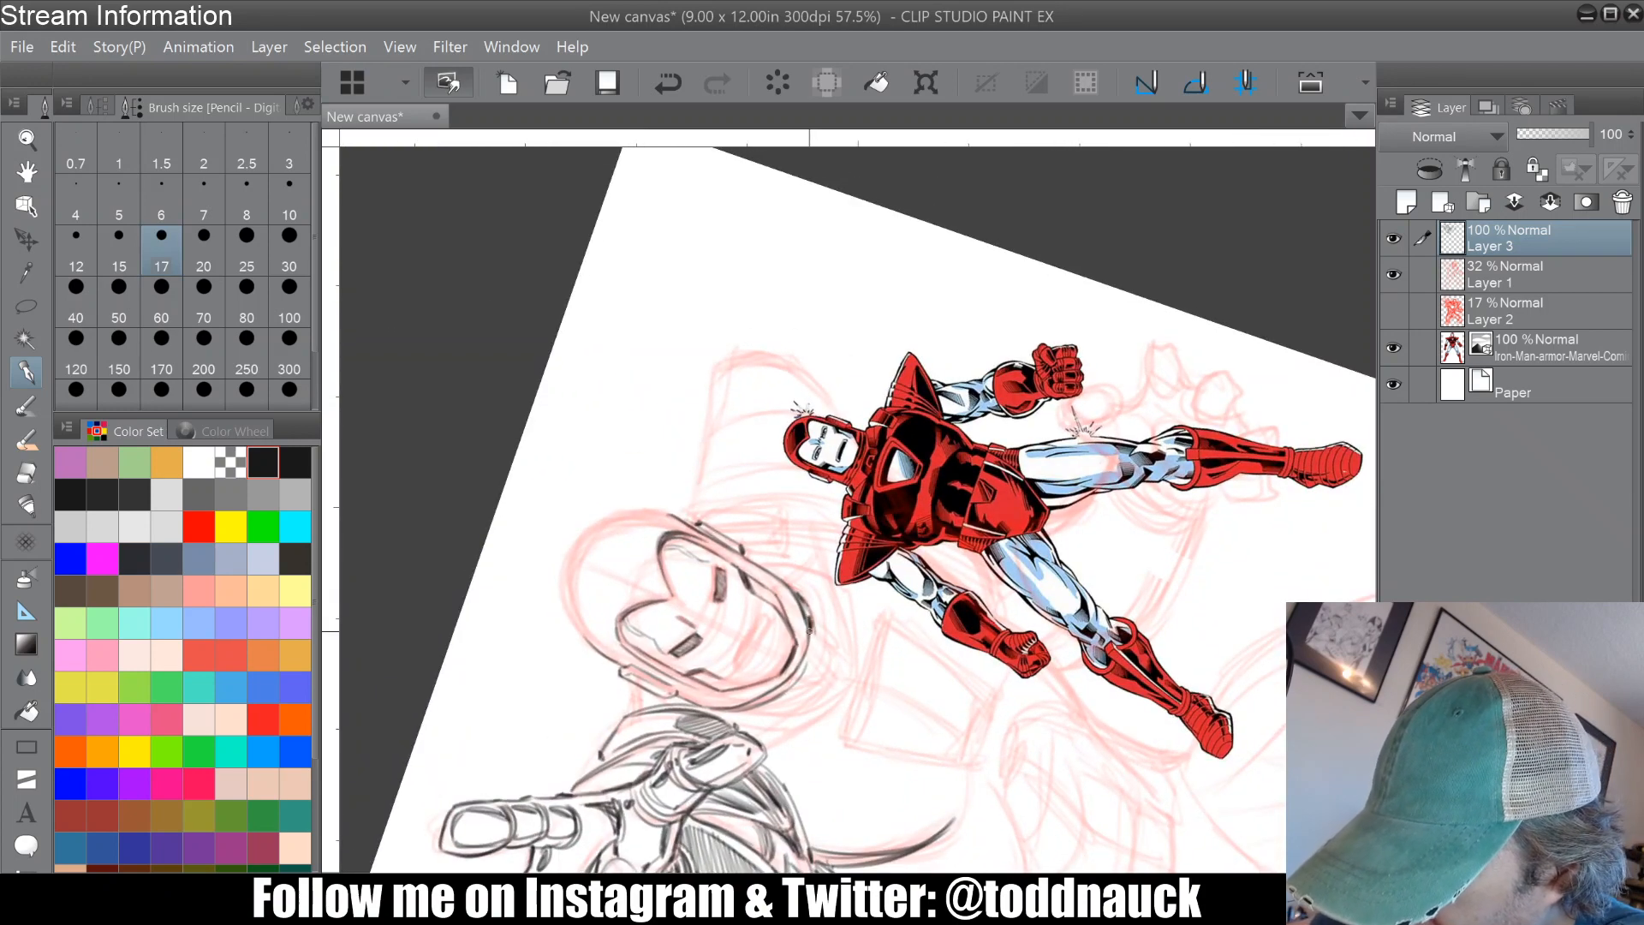
left_click_drag(814, 621, 802, 676)
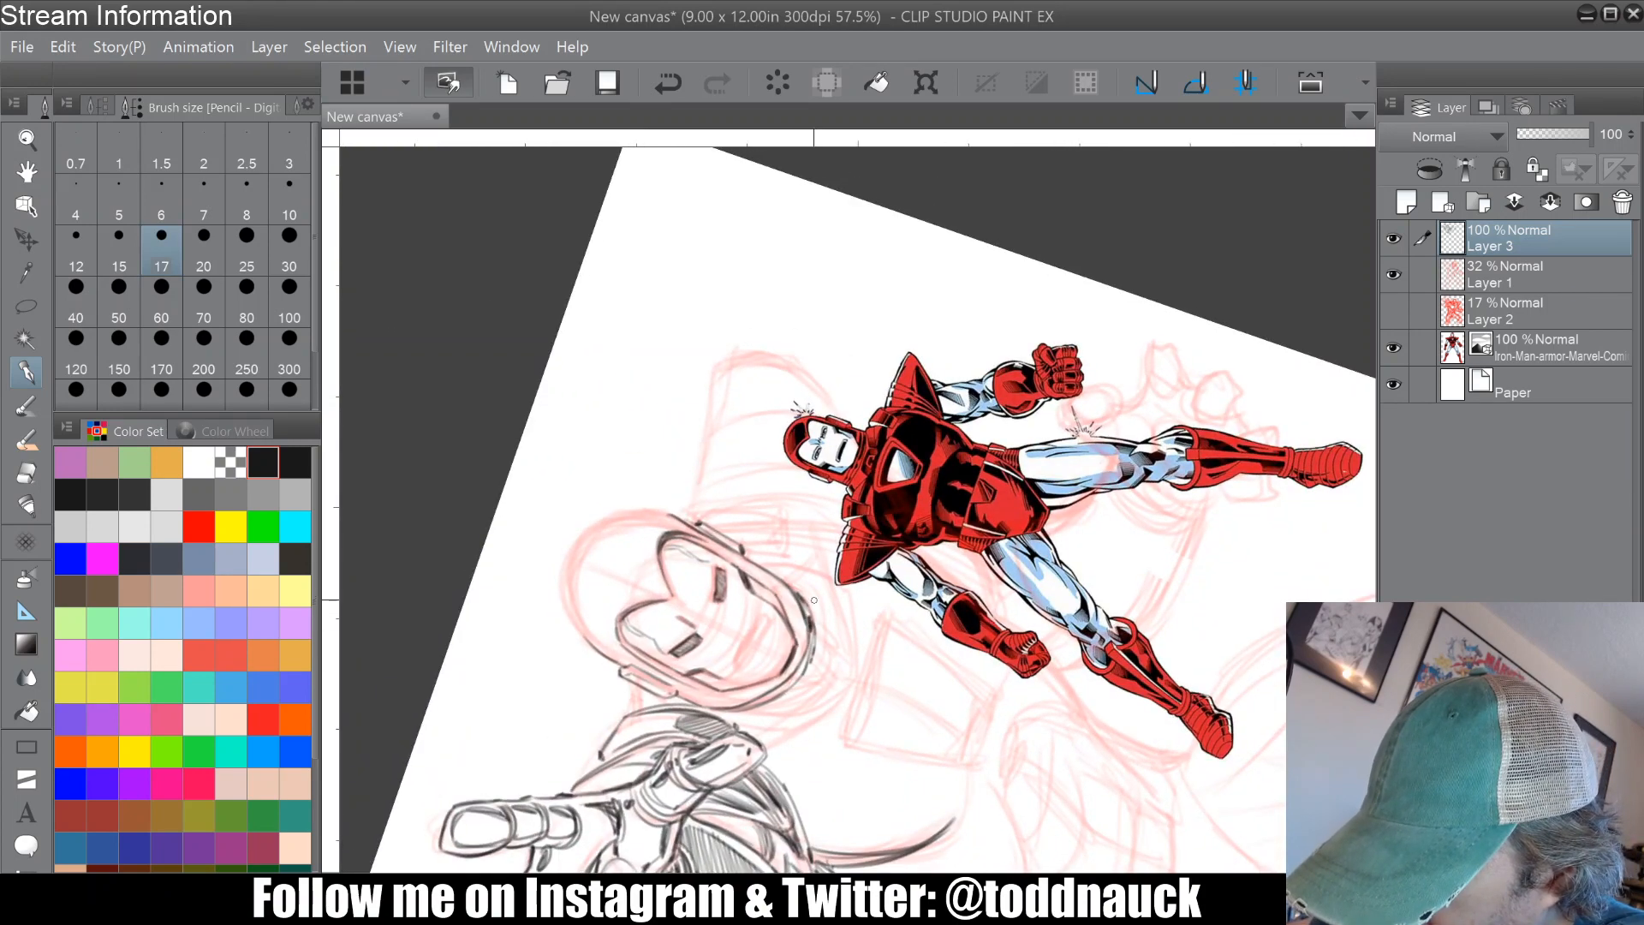
key("ctrl+plus")
key("ctrl+plus")
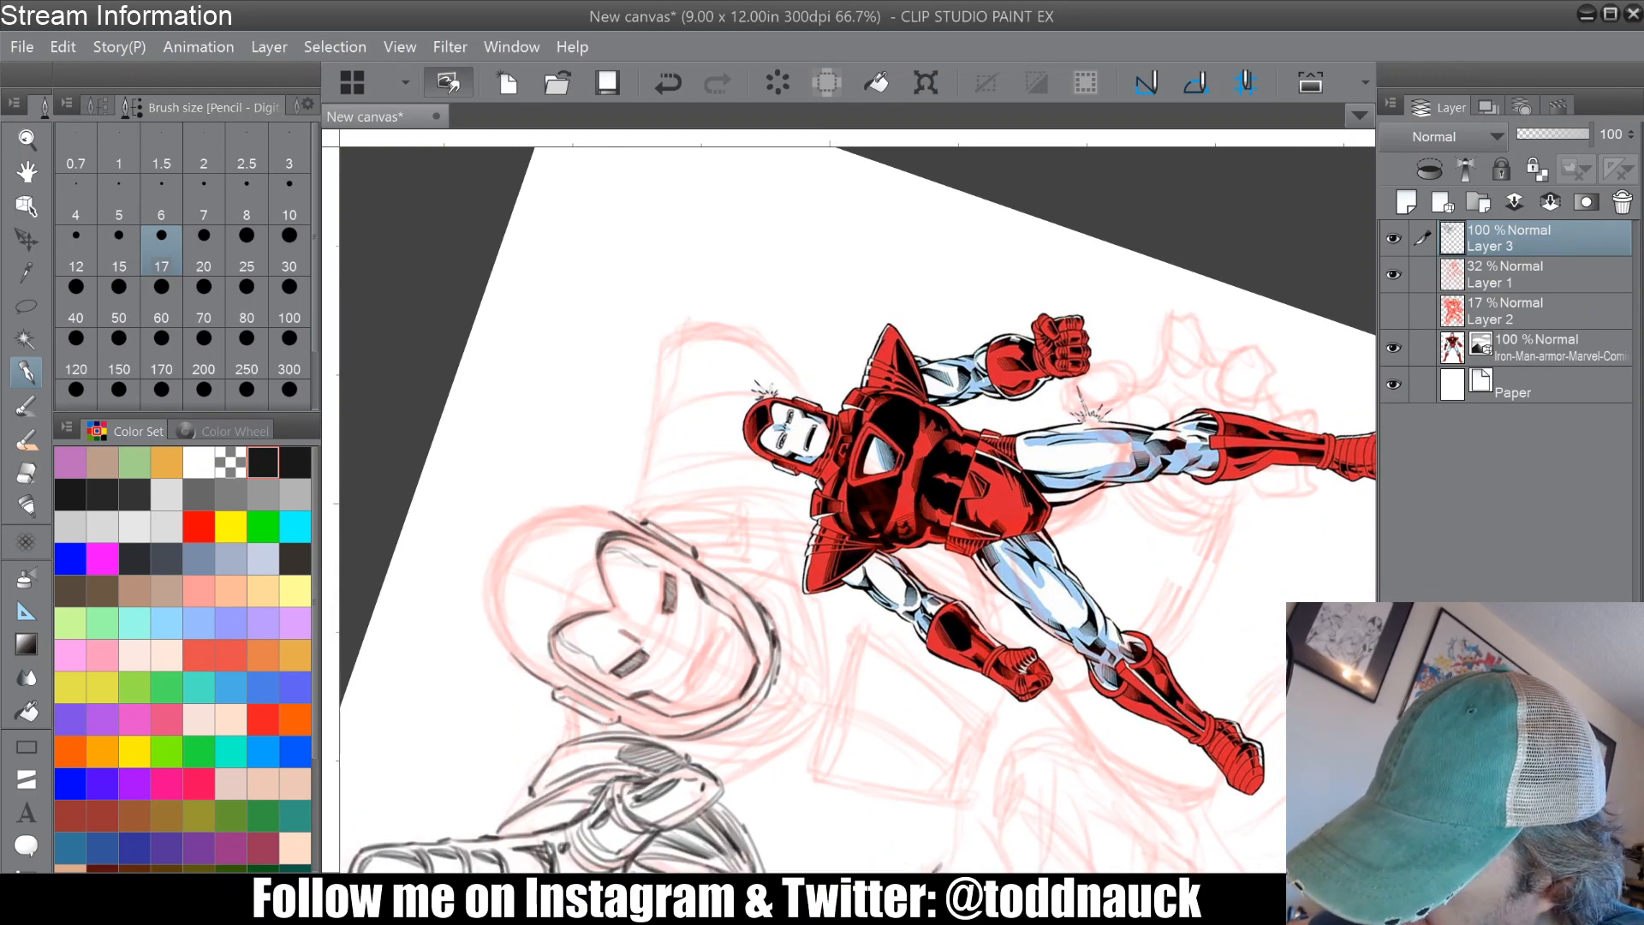
left_click_drag(817, 638, 881, 448)
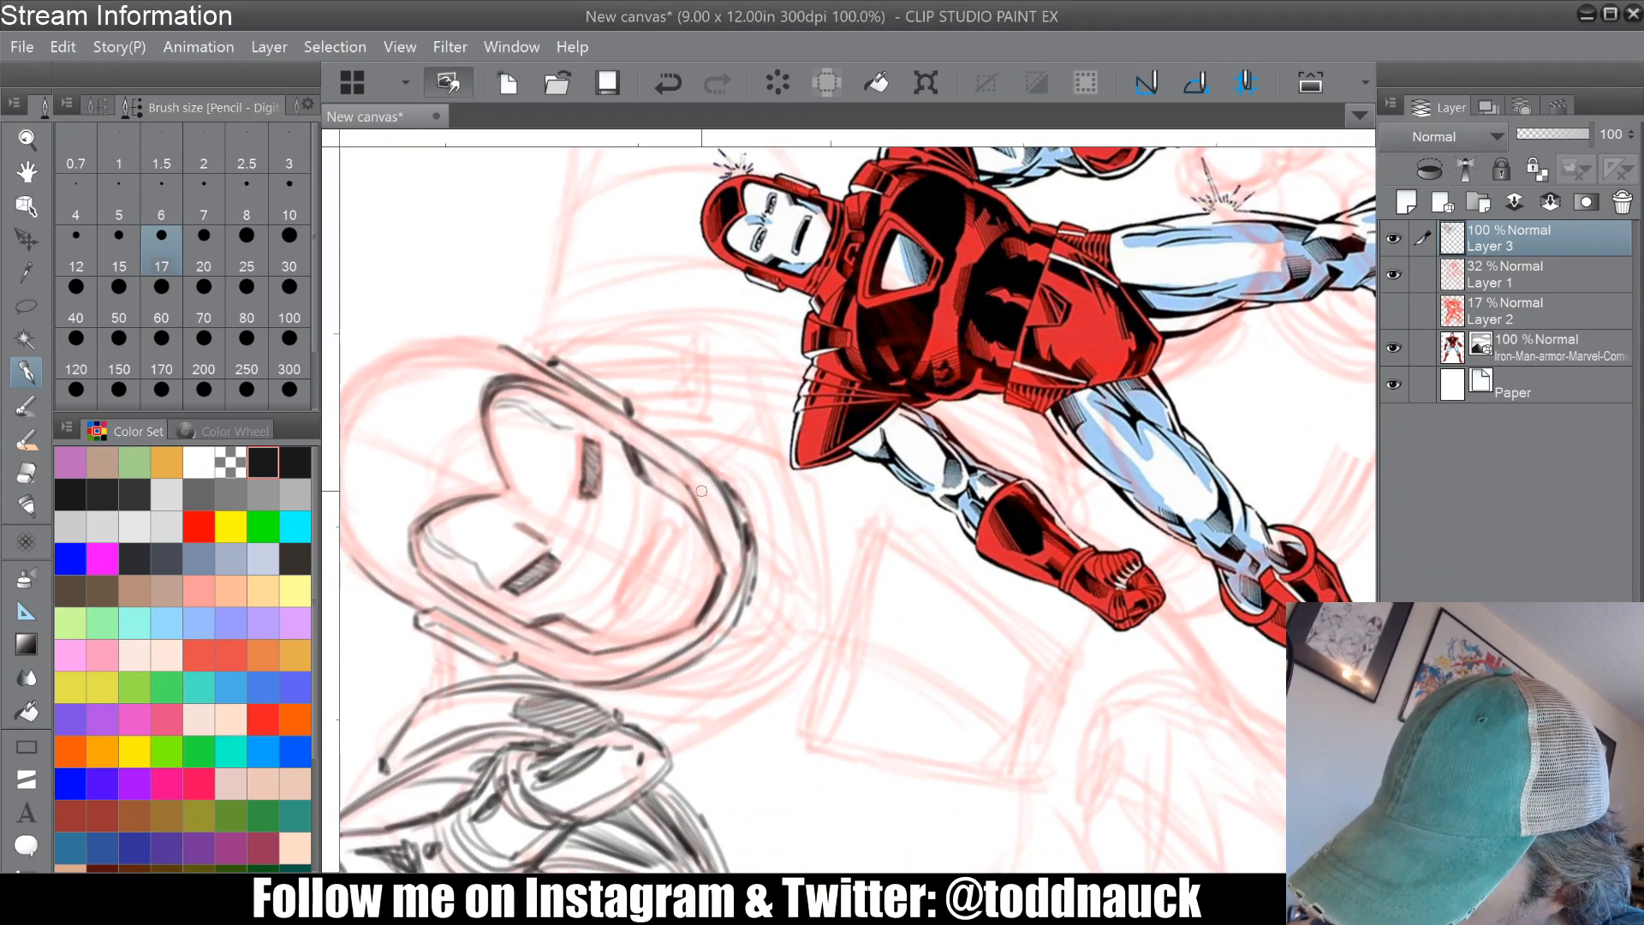
left_click_drag(753, 661, 783, 555)
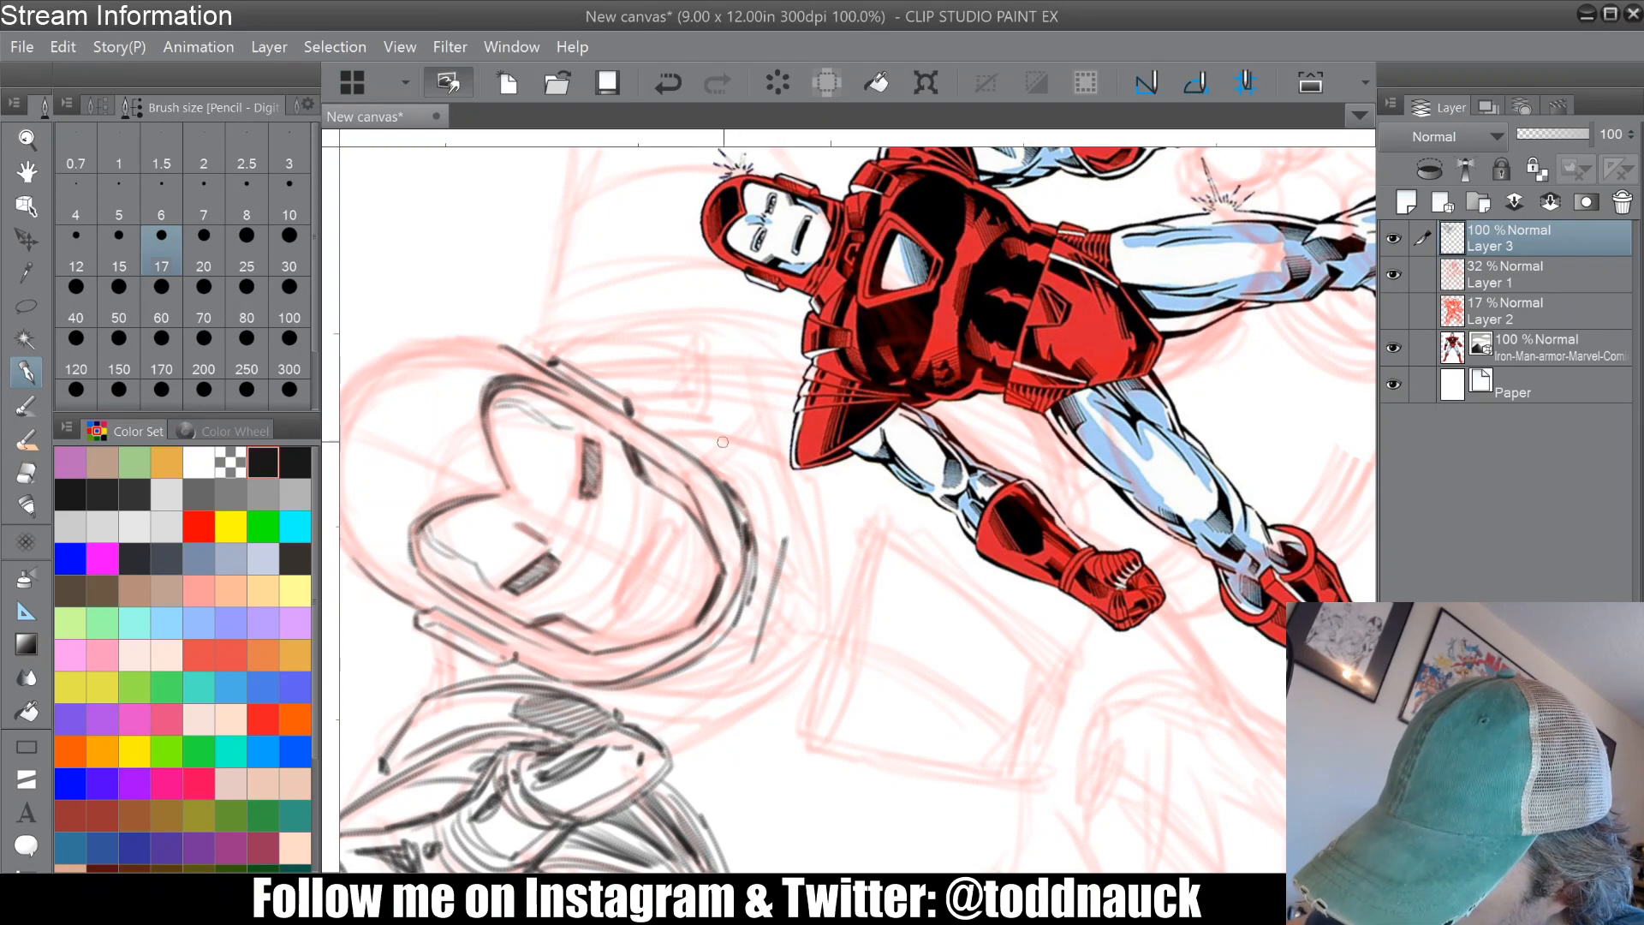
left_click_drag(729, 445, 791, 539)
mouse_move(749, 472)
left_mouse_down()
mouse_move(786, 535)
mouse_move(784, 439)
left_mouse_up()
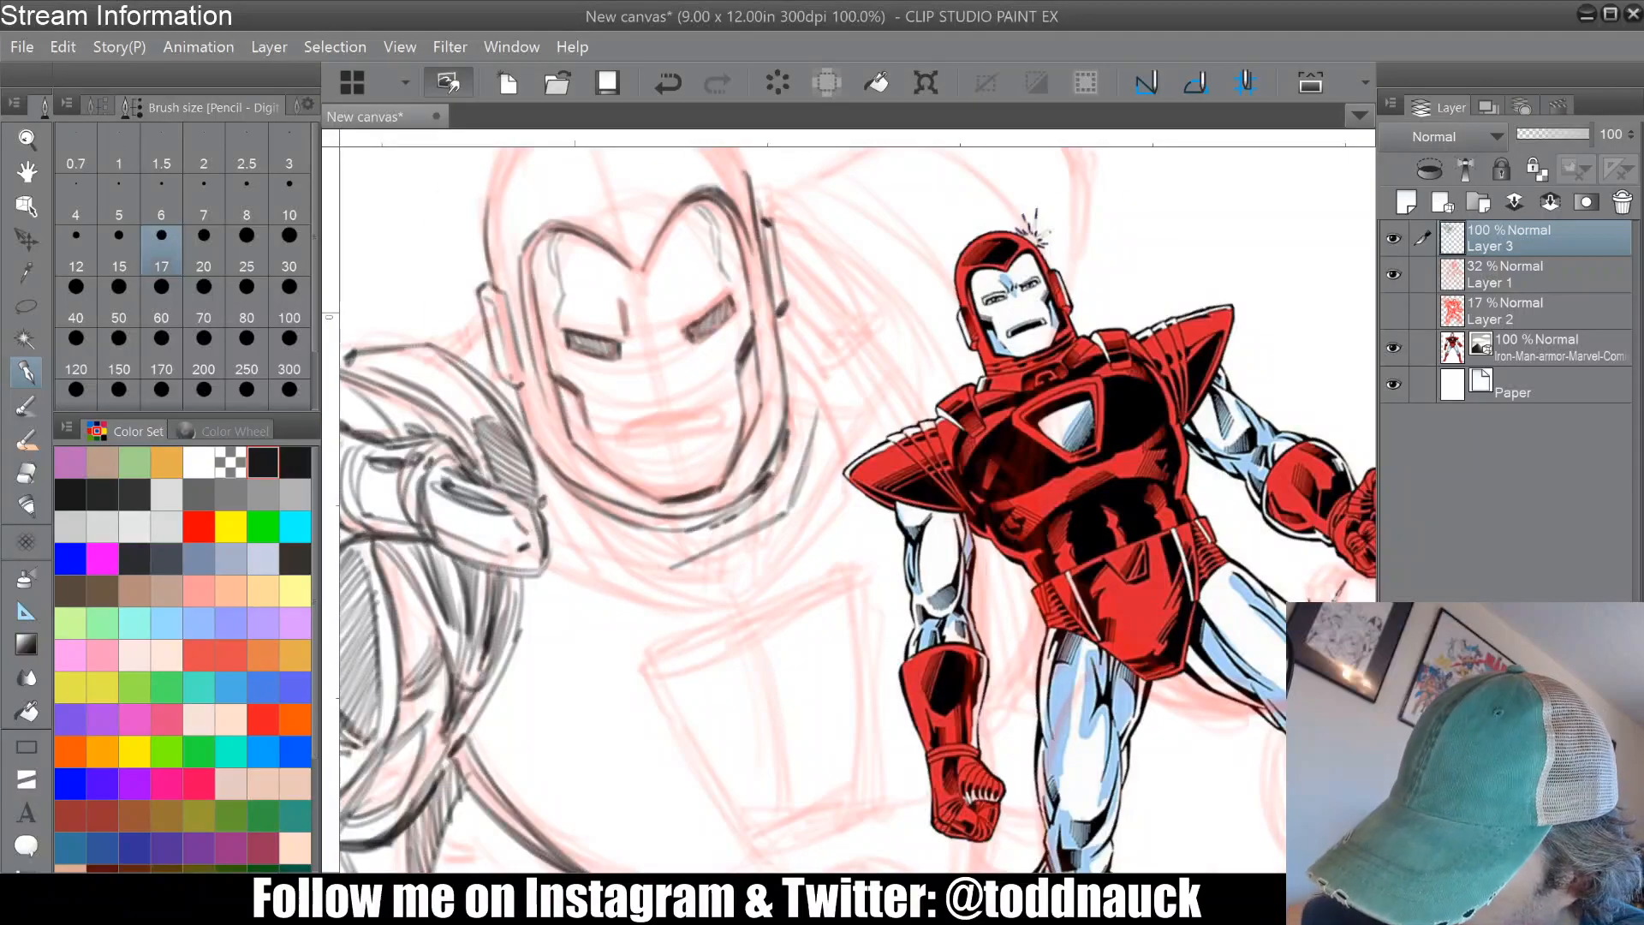
left_click_drag(561, 512, 670, 568)
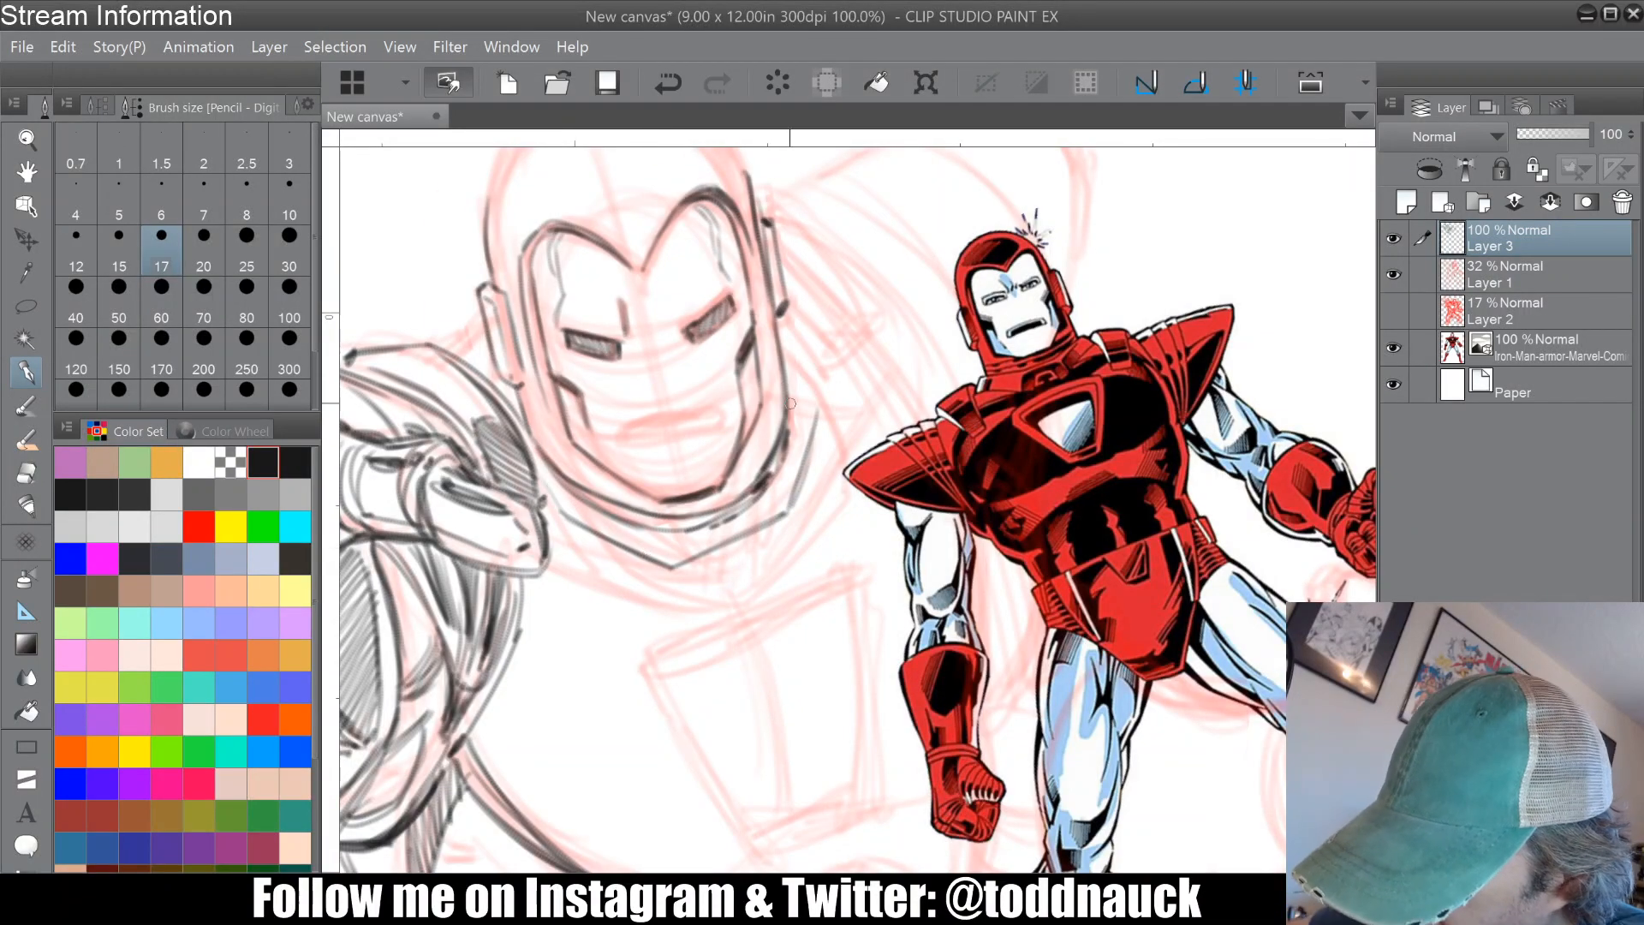
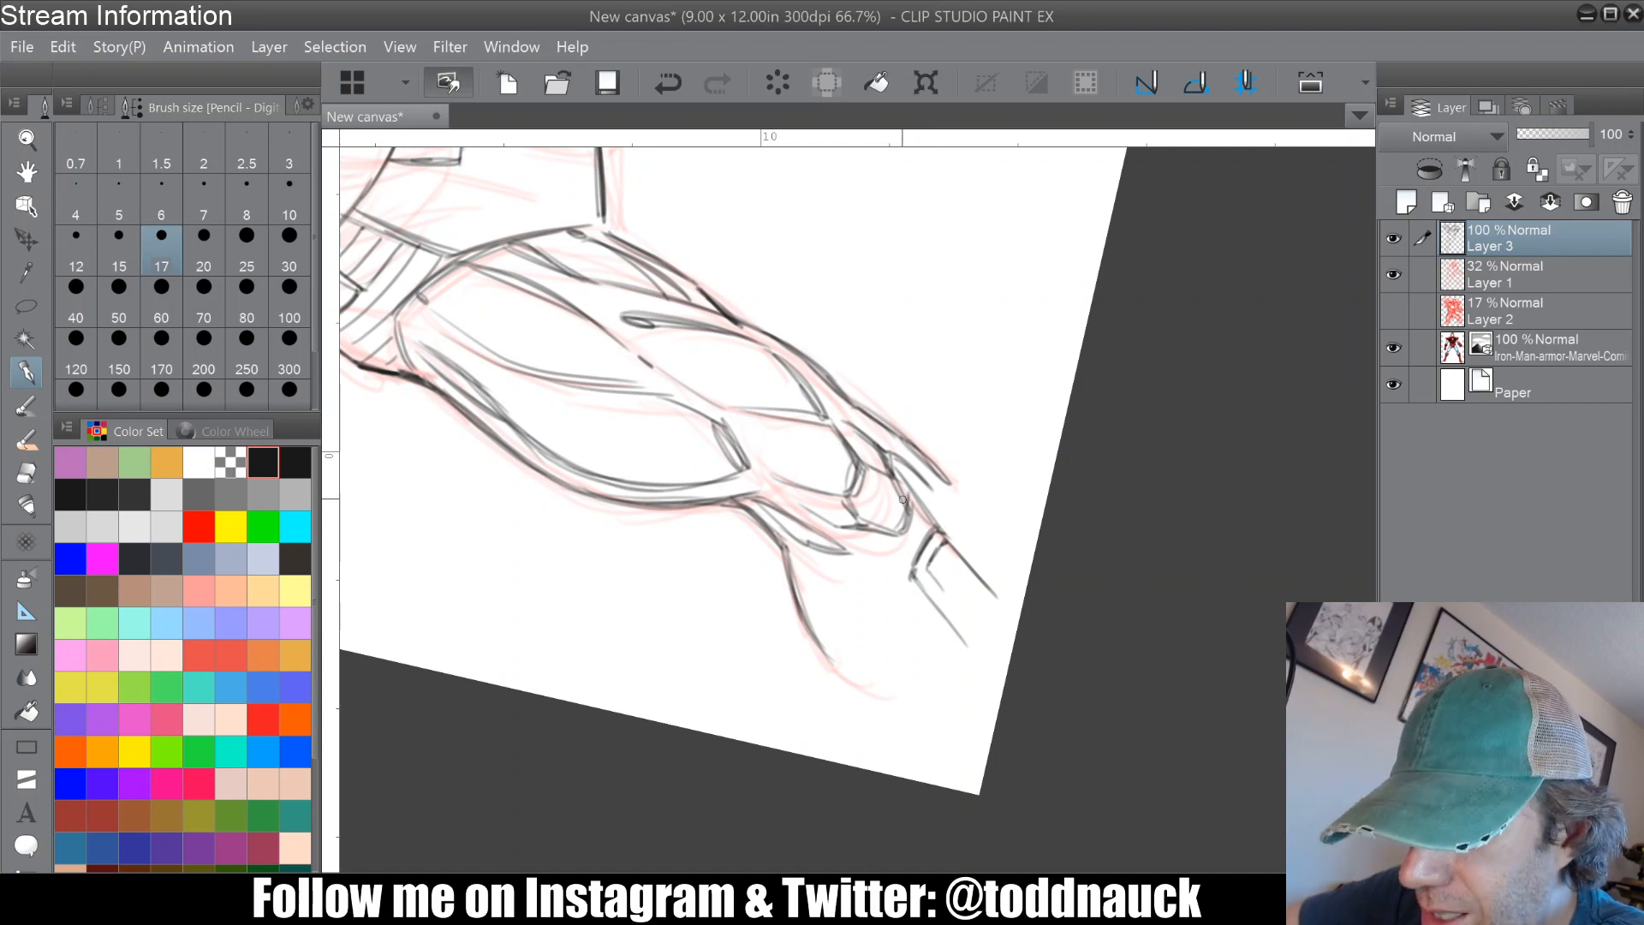
Step: Erase the rough shin panel lines below the knee and redraw them as a narrow double-edged panel
left_click(33, 474)
mouse_move(898, 552)
left_mouse_down()
mouse_move(925, 563)
mouse_move(931, 520)
mouse_move(995, 596)
mouse_move(921, 589)
mouse_move(960, 636)
mouse_move(922, 561)
mouse_move(936, 535)
mouse_move(985, 596)
mouse_move(937, 583)
mouse_move(967, 624)
left_mouse_up()
left_click(26, 372)
mouse_move(947, 526)
left_mouse_down()
mouse_move(951, 485)
mouse_move(948, 525)
left_mouse_up()
left_click_drag(1009, 203, 1169, 329)
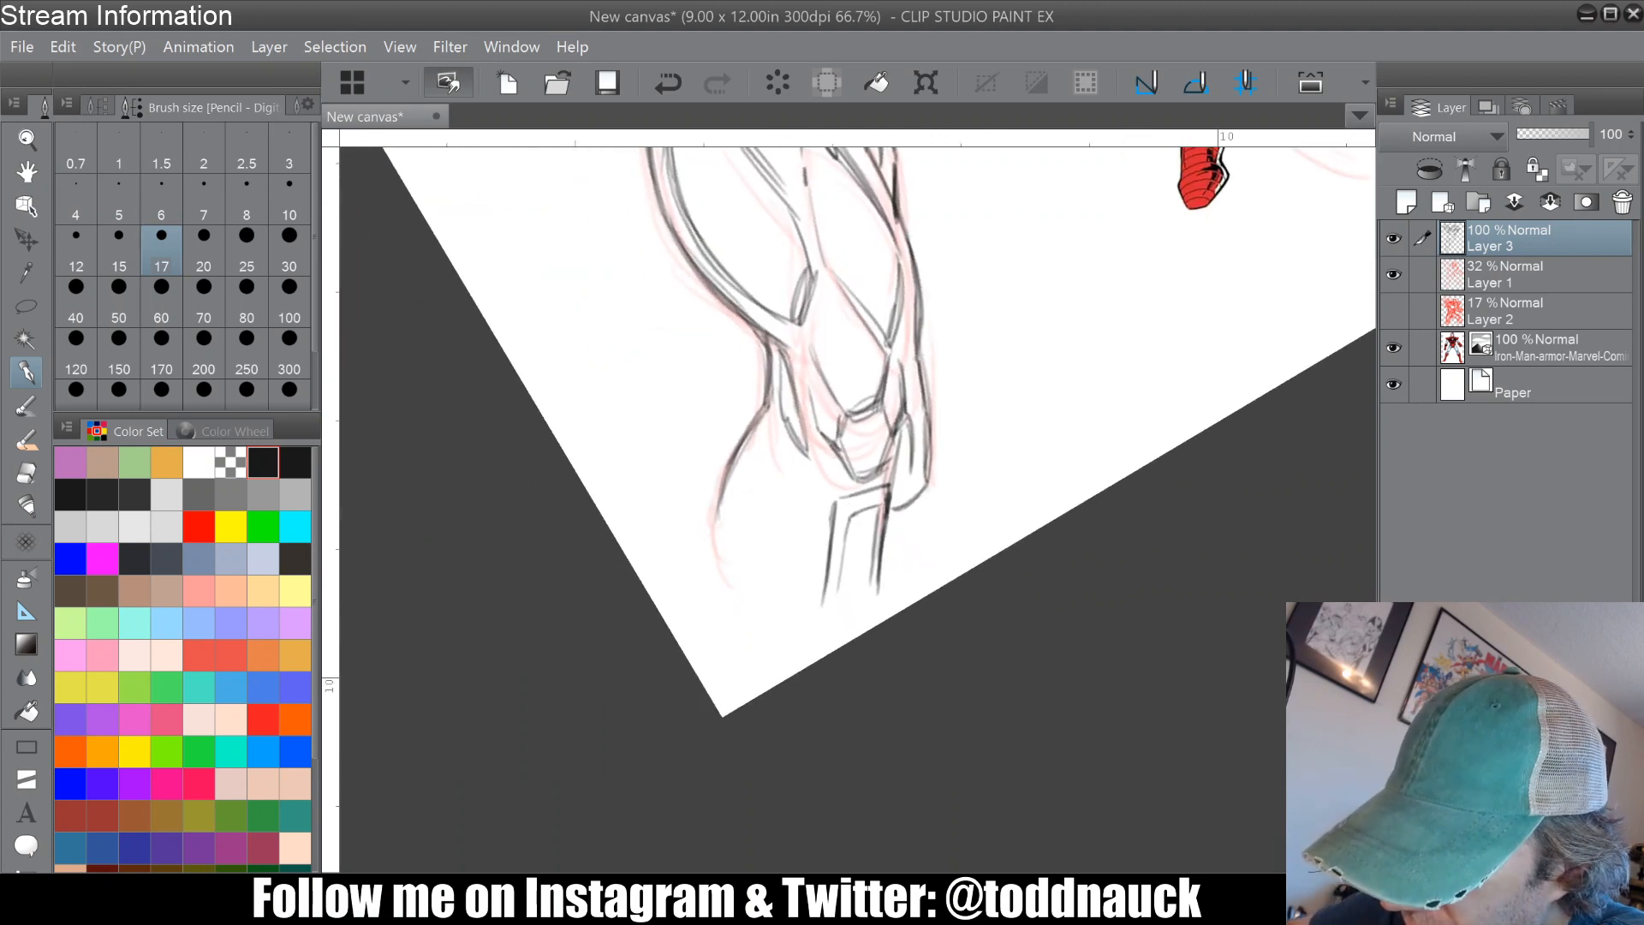
Step: Draw the curved boot cuff beside the shin panel, erase the overlap with transparent colour, and redraw the panel's corner
mouse_move(759, 461)
left_mouse_down()
mouse_move(775, 536)
mouse_move(847, 517)
left_mouse_up()
left_click(245, 460)
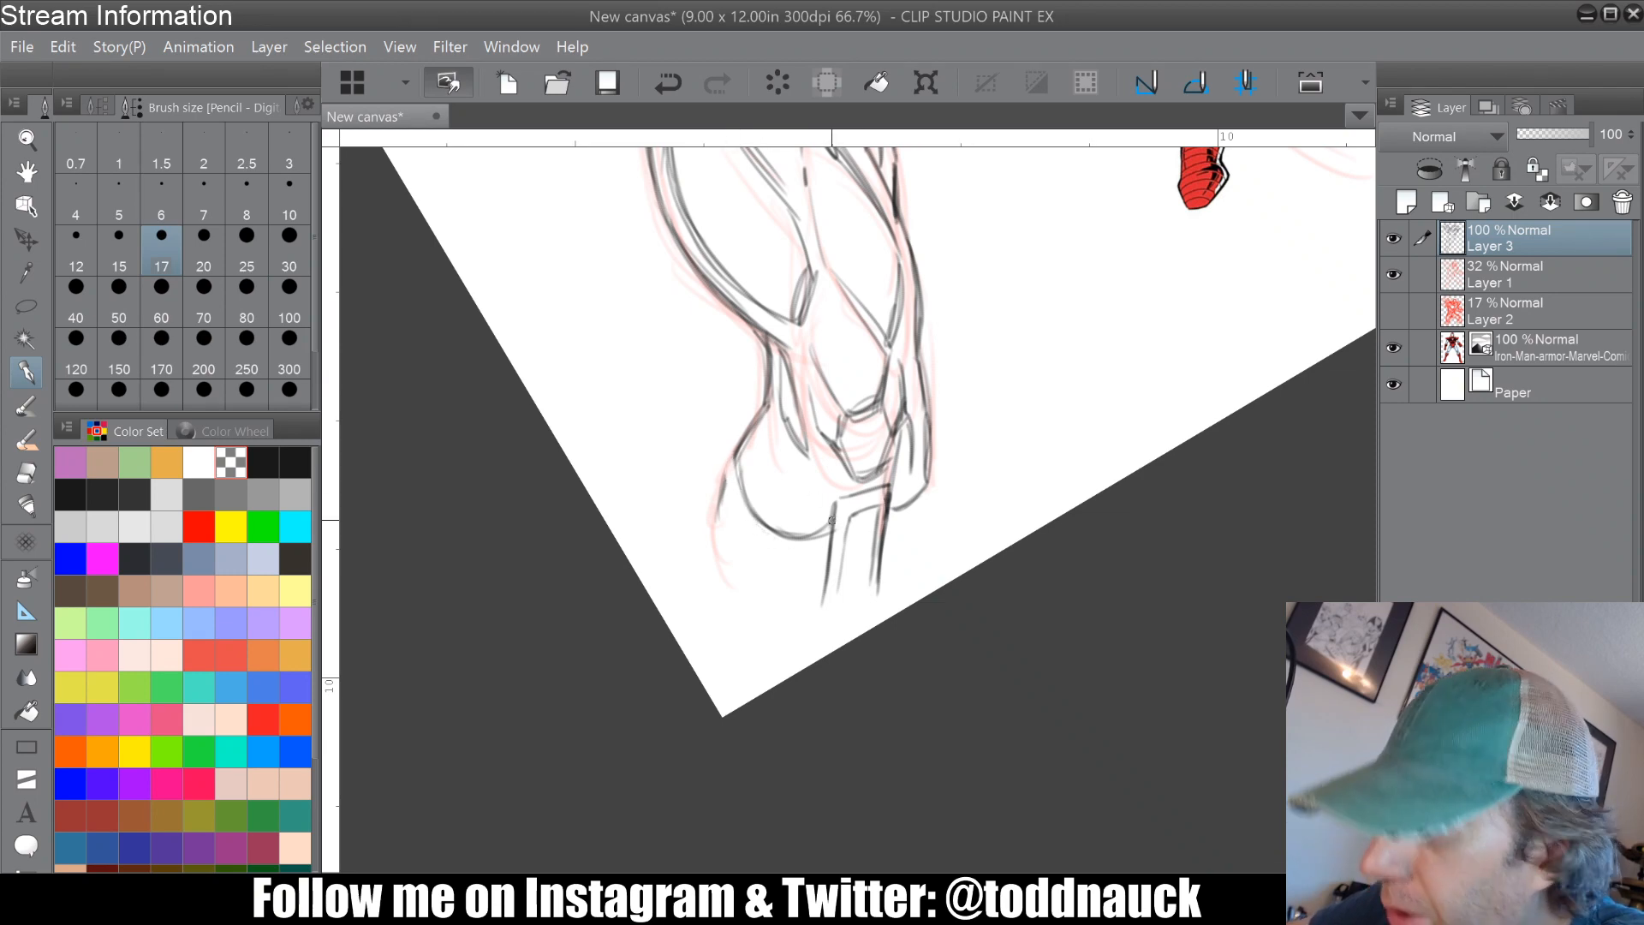
left_click_drag(819, 519, 800, 573)
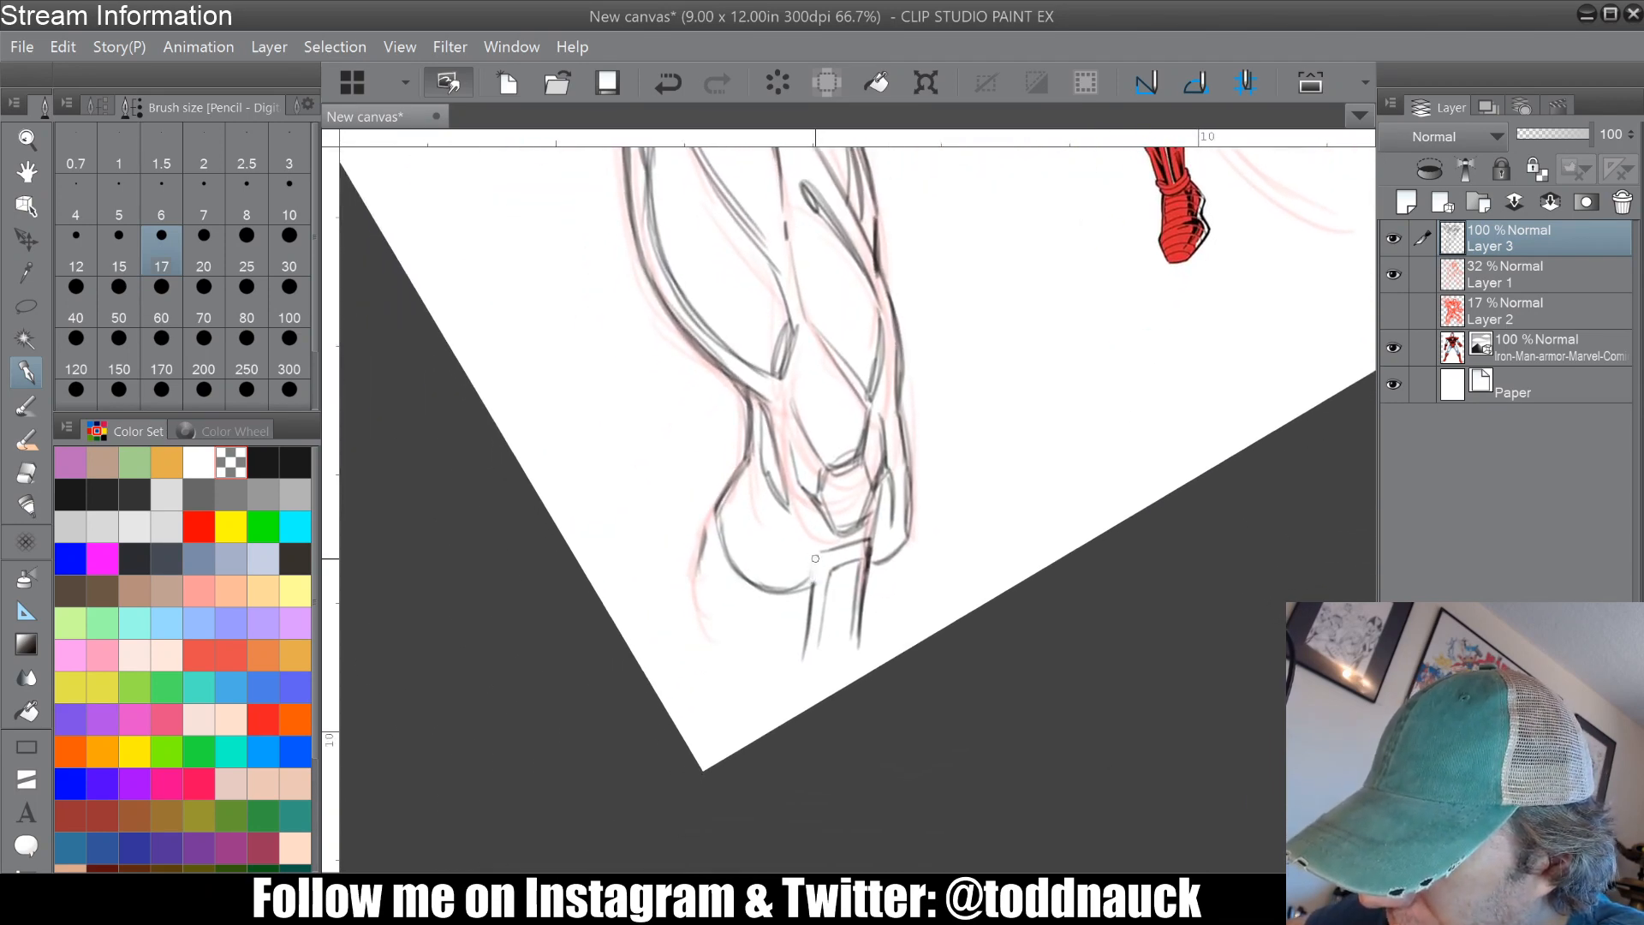
left_click(266, 467)
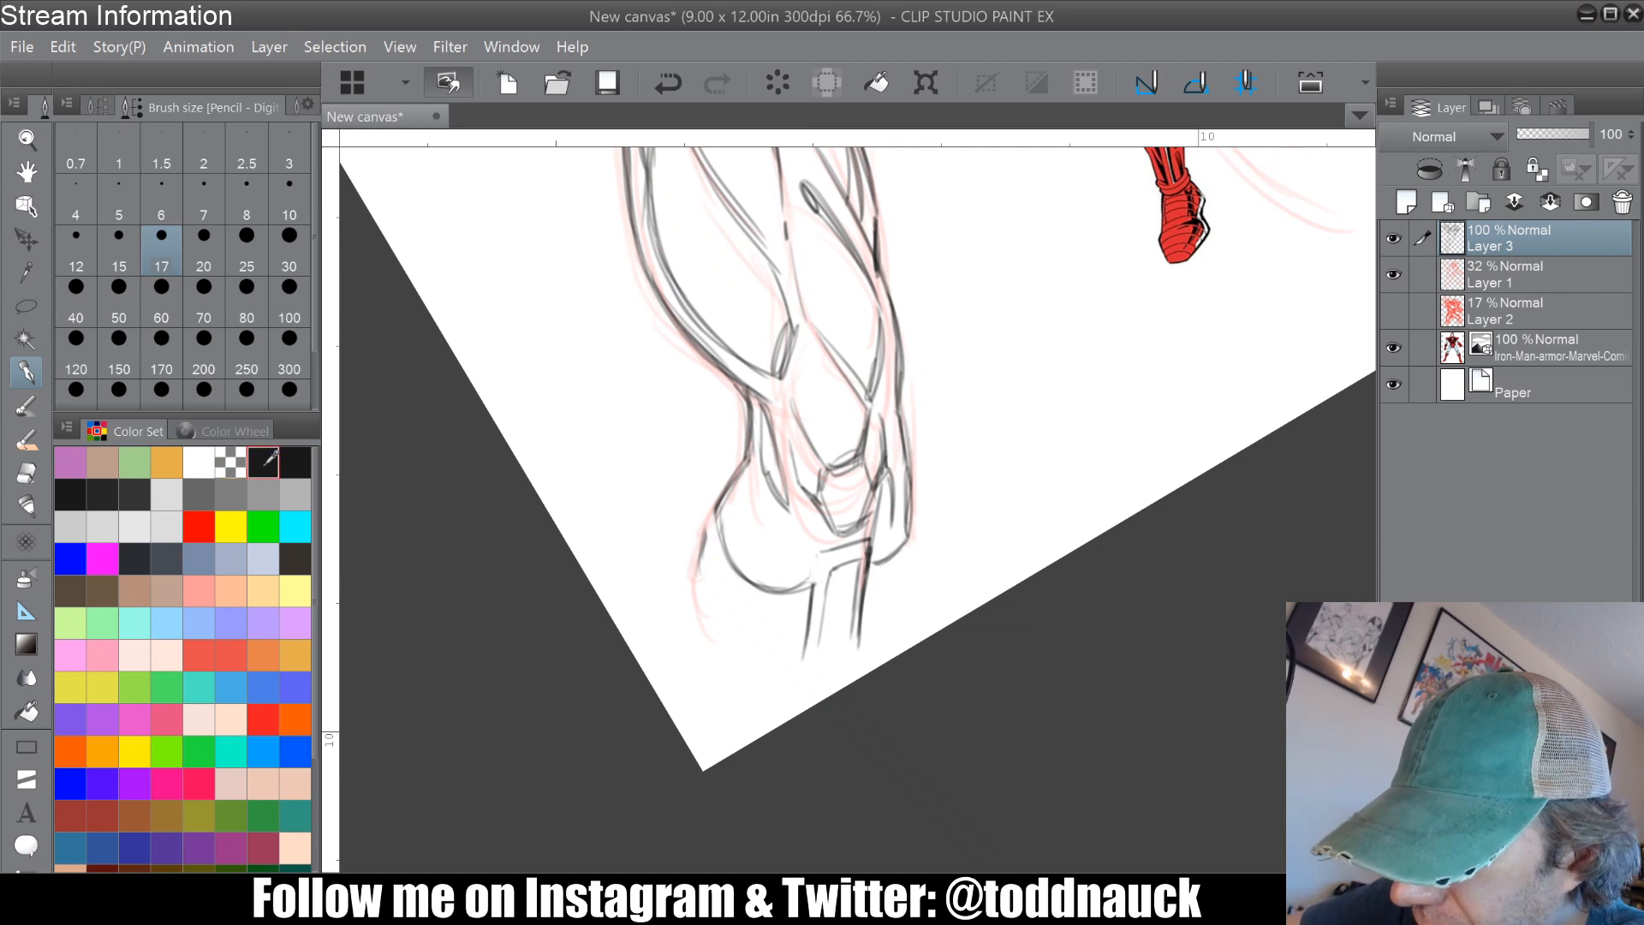
left_click_drag(809, 570, 823, 546)
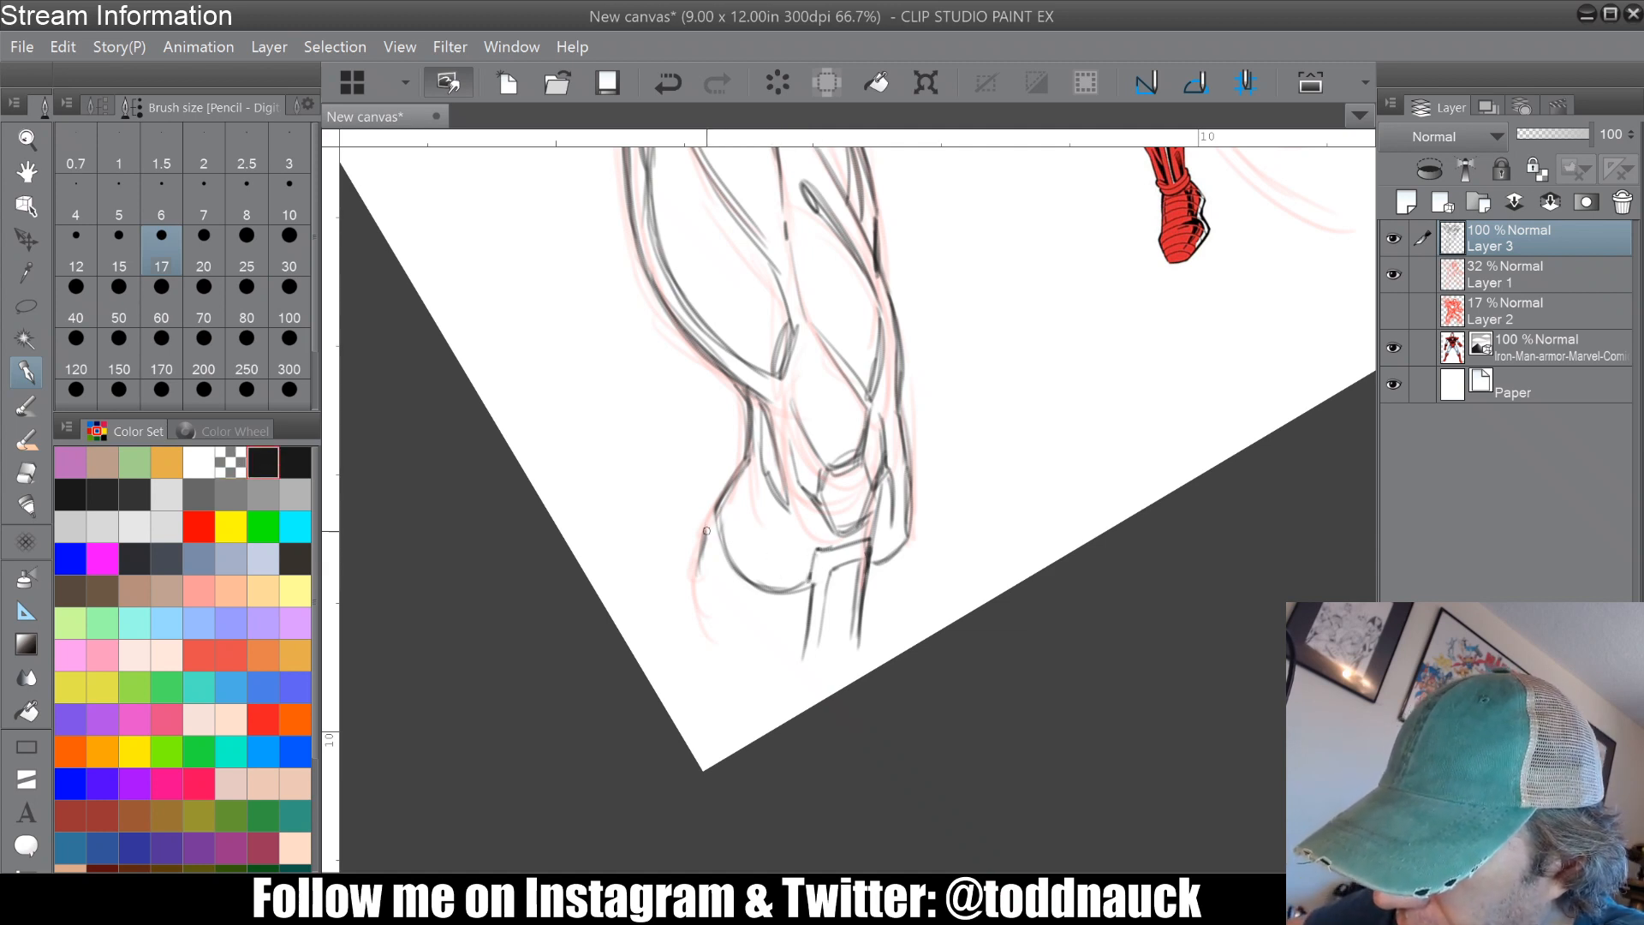
Step: Add the boot cuff's outer rim, inner oval and outer side edges on both sides of the shin panel
mouse_move(707, 531)
left_mouse_down()
mouse_move(715, 578)
mouse_move(741, 595)
mouse_move(814, 582)
left_mouse_up()
left_click_drag(734, 546, 755, 493)
mouse_move(767, 496)
left_mouse_down()
mouse_move(794, 585)
mouse_move(800, 566)
mouse_move(747, 531)
mouse_move(767, 492)
left_mouse_up()
mouse_move(730, 545)
left_mouse_down()
mouse_move(755, 491)
mouse_move(704, 522)
mouse_move(720, 497)
mouse_move(693, 593)
mouse_move(706, 634)
left_mouse_up()
mouse_move(867, 577)
left_mouse_down()
mouse_move(906, 569)
mouse_move(920, 512)
mouse_move(922, 590)
left_mouse_up()
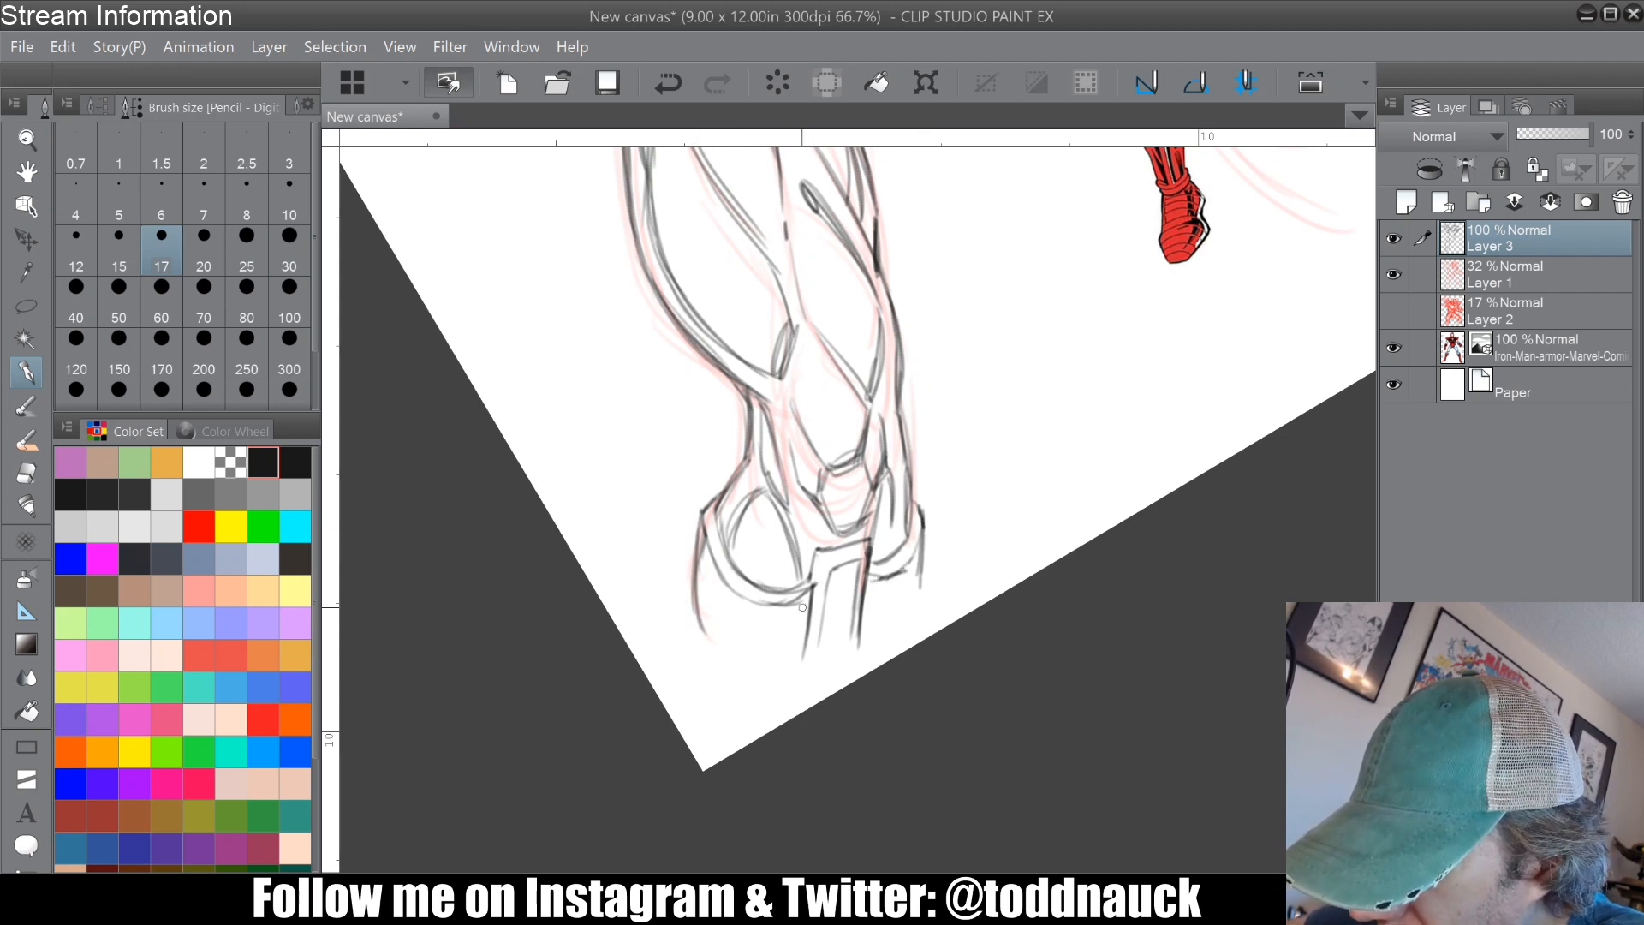
mouse_move(750, 598)
left_mouse_down()
mouse_move(775, 548)
mouse_move(770, 601)
left_mouse_up()
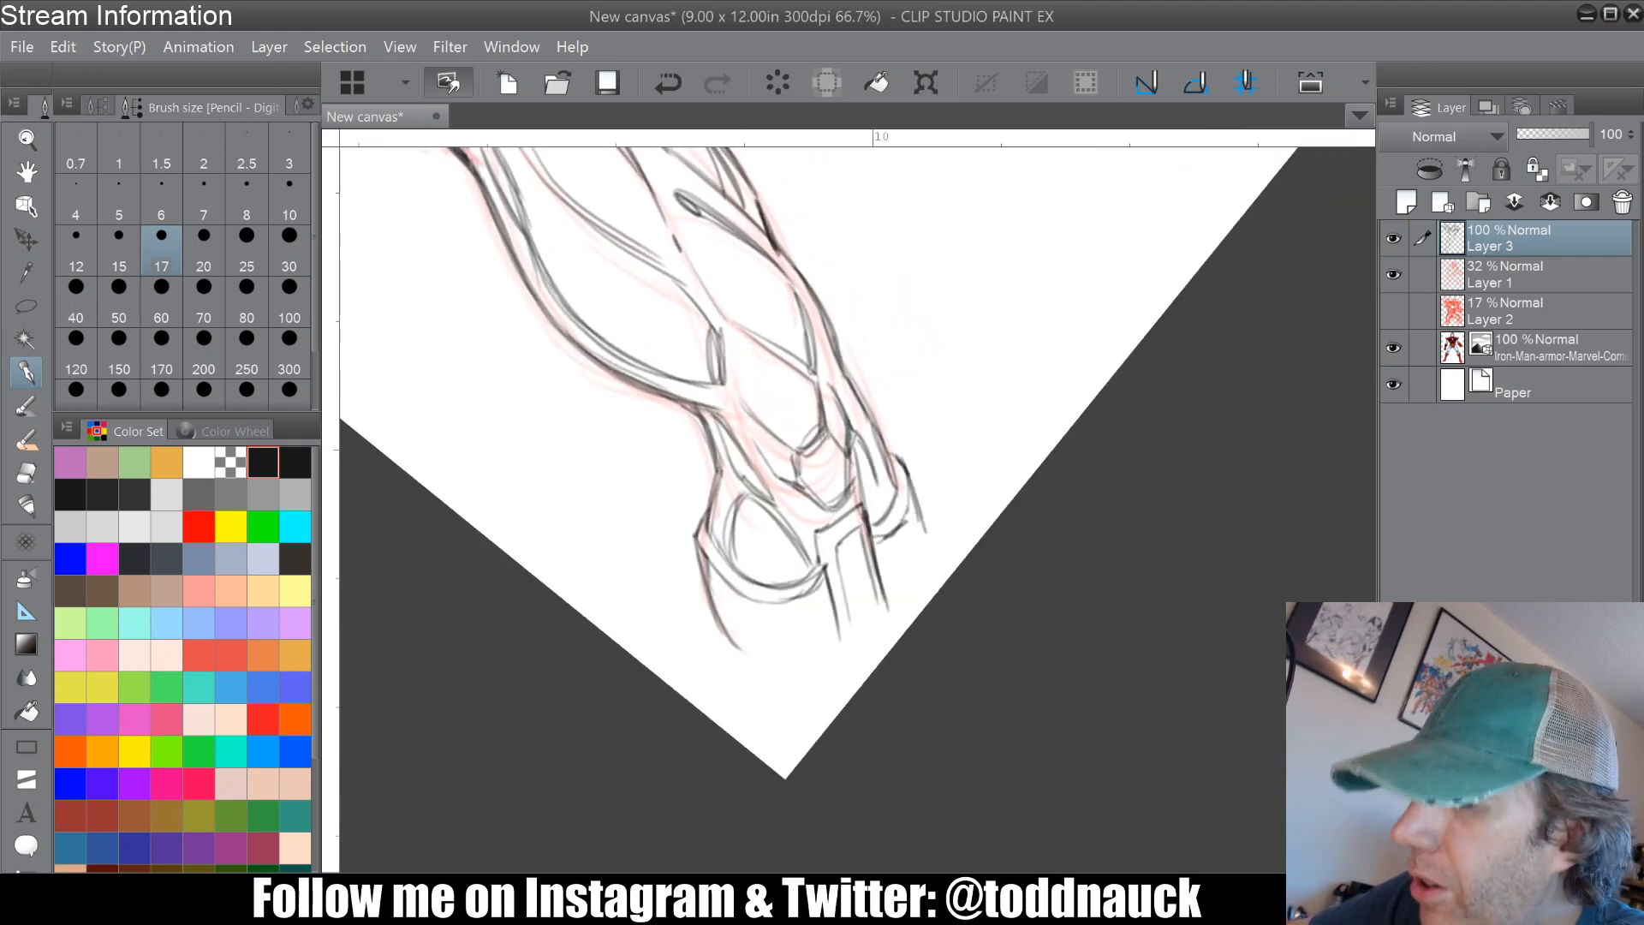
Step: Shade the shin panel and the boot areas beneath the cuff with pencil hatching
mouse_move(839, 552)
left_mouse_down()
mouse_move(848, 623)
mouse_move(850, 534)
mouse_move(858, 607)
left_mouse_up()
mouse_move(876, 551)
left_mouse_down()
mouse_move(896, 492)
mouse_move(858, 449)
mouse_move(882, 520)
left_mouse_up()
left_click_drag(882, 521, 858, 480)
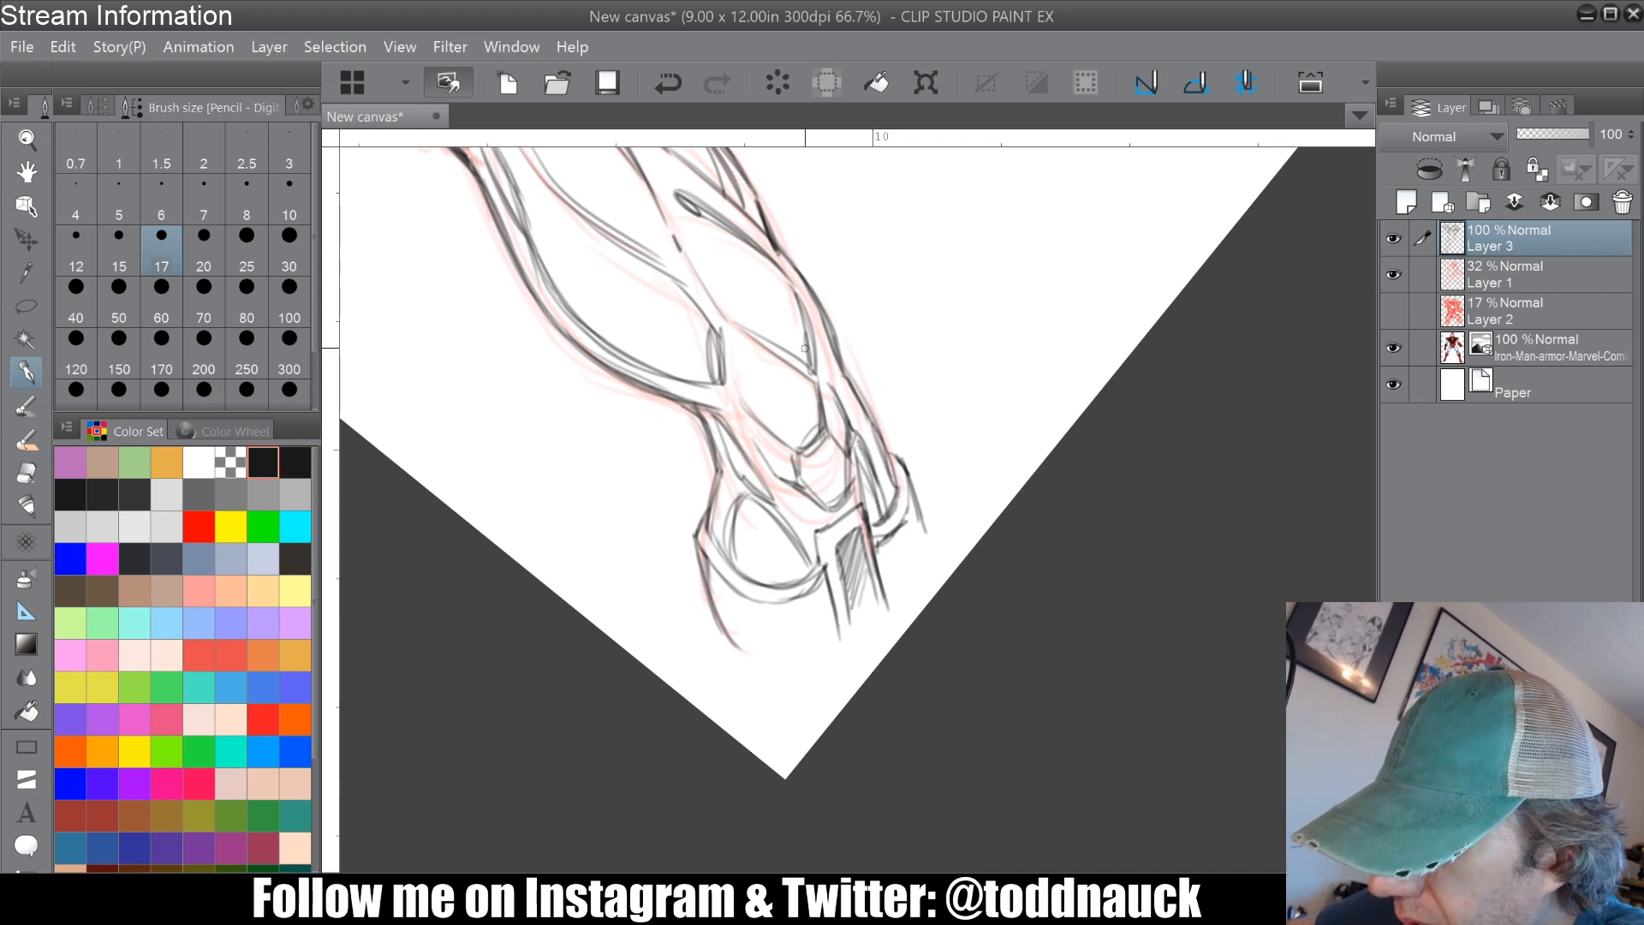
mouse_move(833, 379)
left_mouse_down()
mouse_move(900, 485)
mouse_move(880, 552)
mouse_move(905, 521)
mouse_move(907, 542)
mouse_move(825, 586)
mouse_move(830, 618)
mouse_move(737, 585)
mouse_move(769, 610)
mouse_move(751, 599)
mouse_move(814, 608)
mouse_move(801, 599)
mouse_move(827, 589)
mouse_move(768, 600)
mouse_move(721, 561)
mouse_move(730, 607)
mouse_move(795, 669)
left_mouse_up()
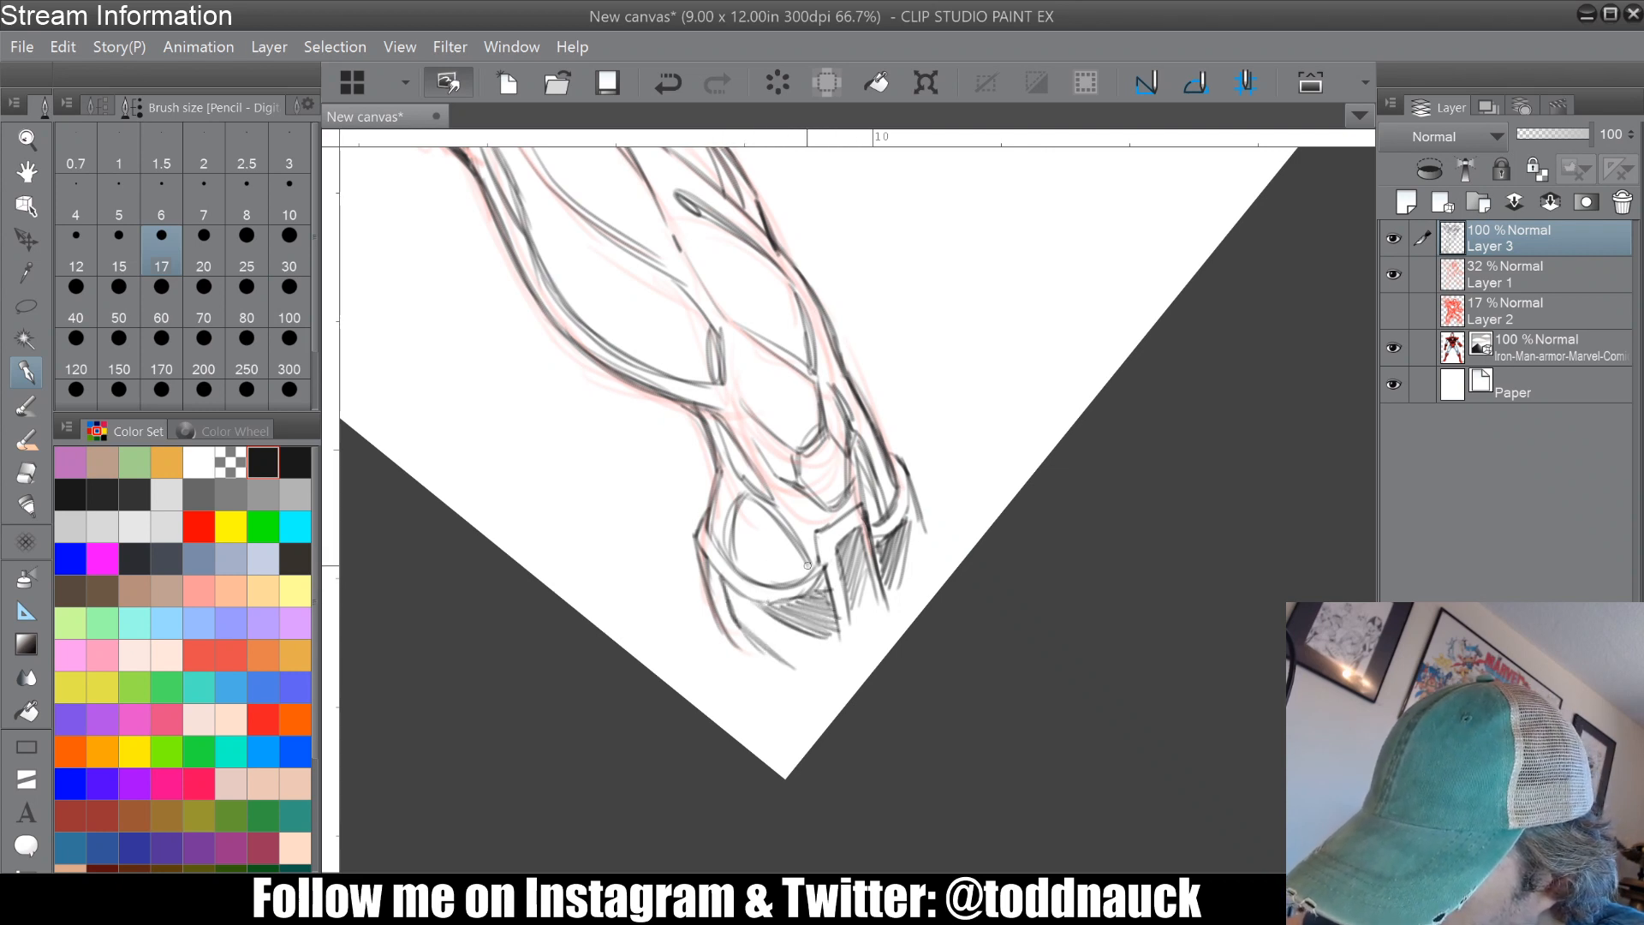
mouse_move(807, 565)
left_mouse_down()
mouse_move(816, 494)
mouse_move(747, 567)
mouse_move(803, 573)
left_mouse_up()
Step: Clean up the lower leg's line work with the transparent colour
key("c")
mouse_move(713, 434)
left_mouse_down()
mouse_move(719, 471)
mouse_move(672, 660)
left_mouse_up()
scroll(797, 471, "down", 2)
left_click_drag(796, 471, 779, 642)
key("ctrl+at")
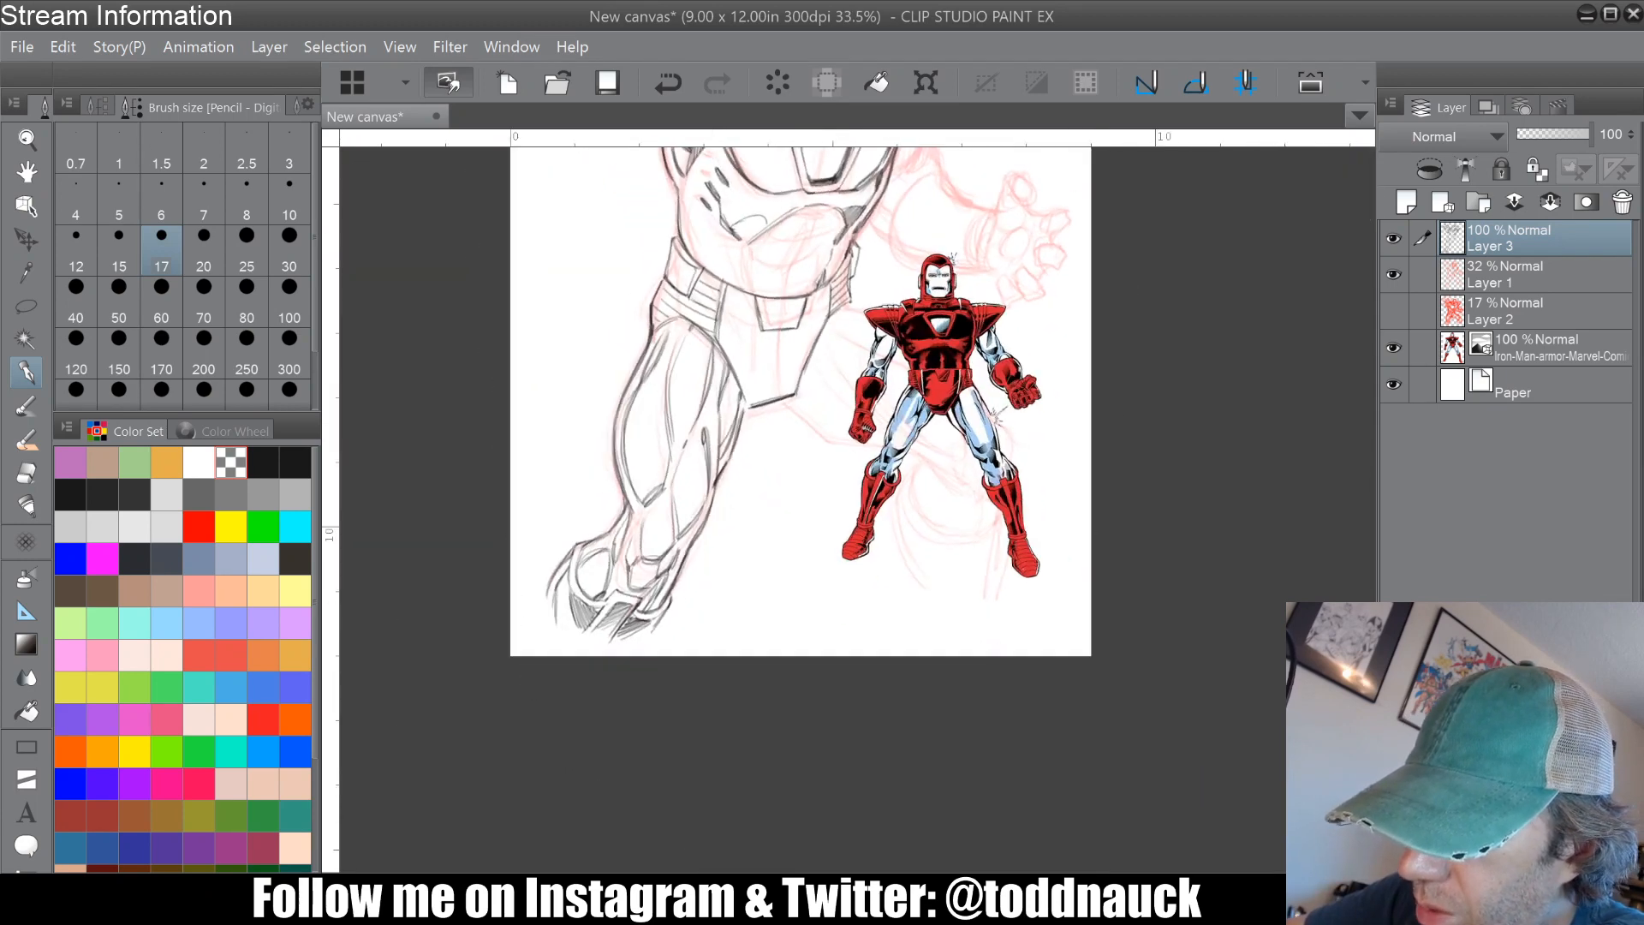
Step: Pencil the abdominal centre line and the muscle divisions in black beneath the chest plate, following the rough sketch
left_click_drag(856, 428, 891, 675)
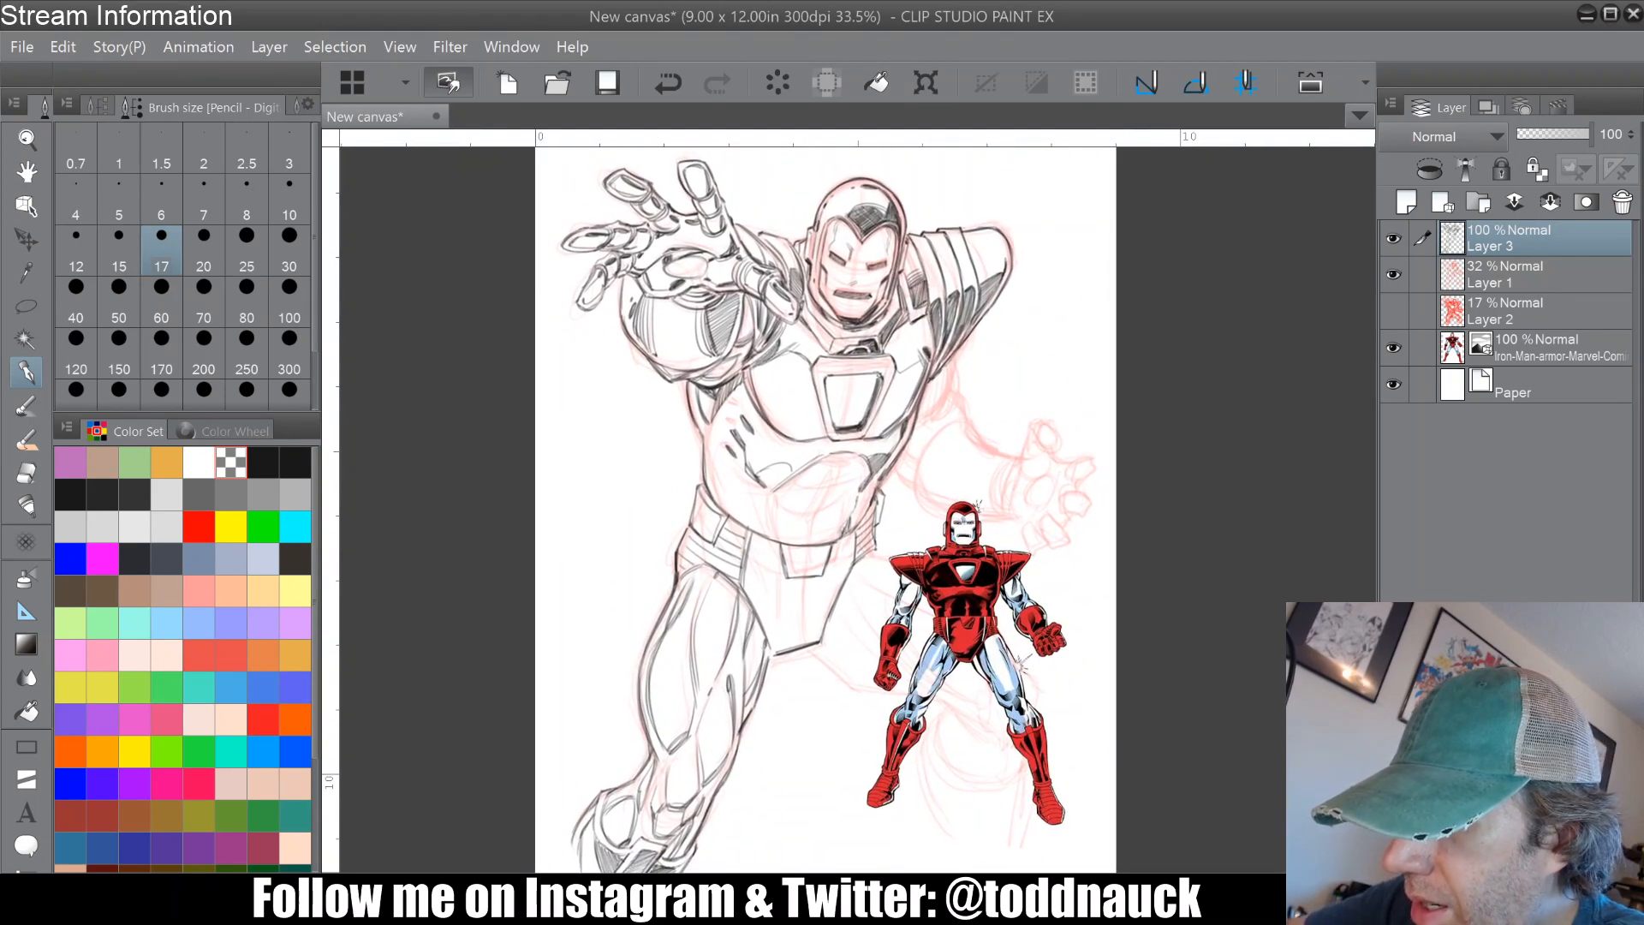
key("minus")
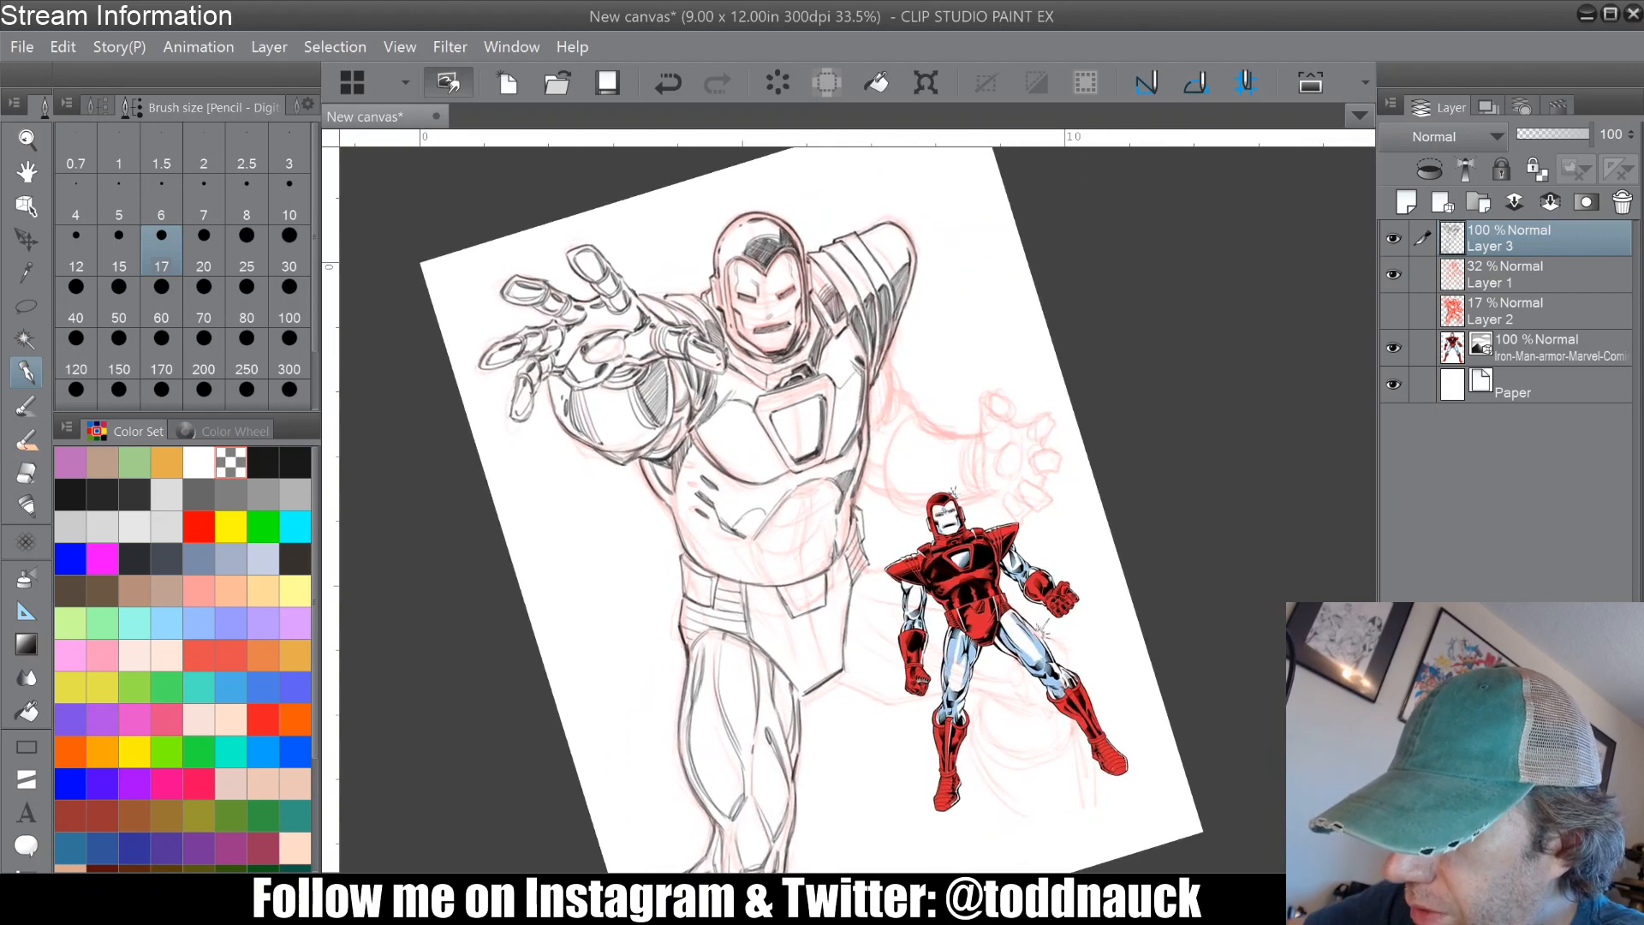
left_click(269, 454)
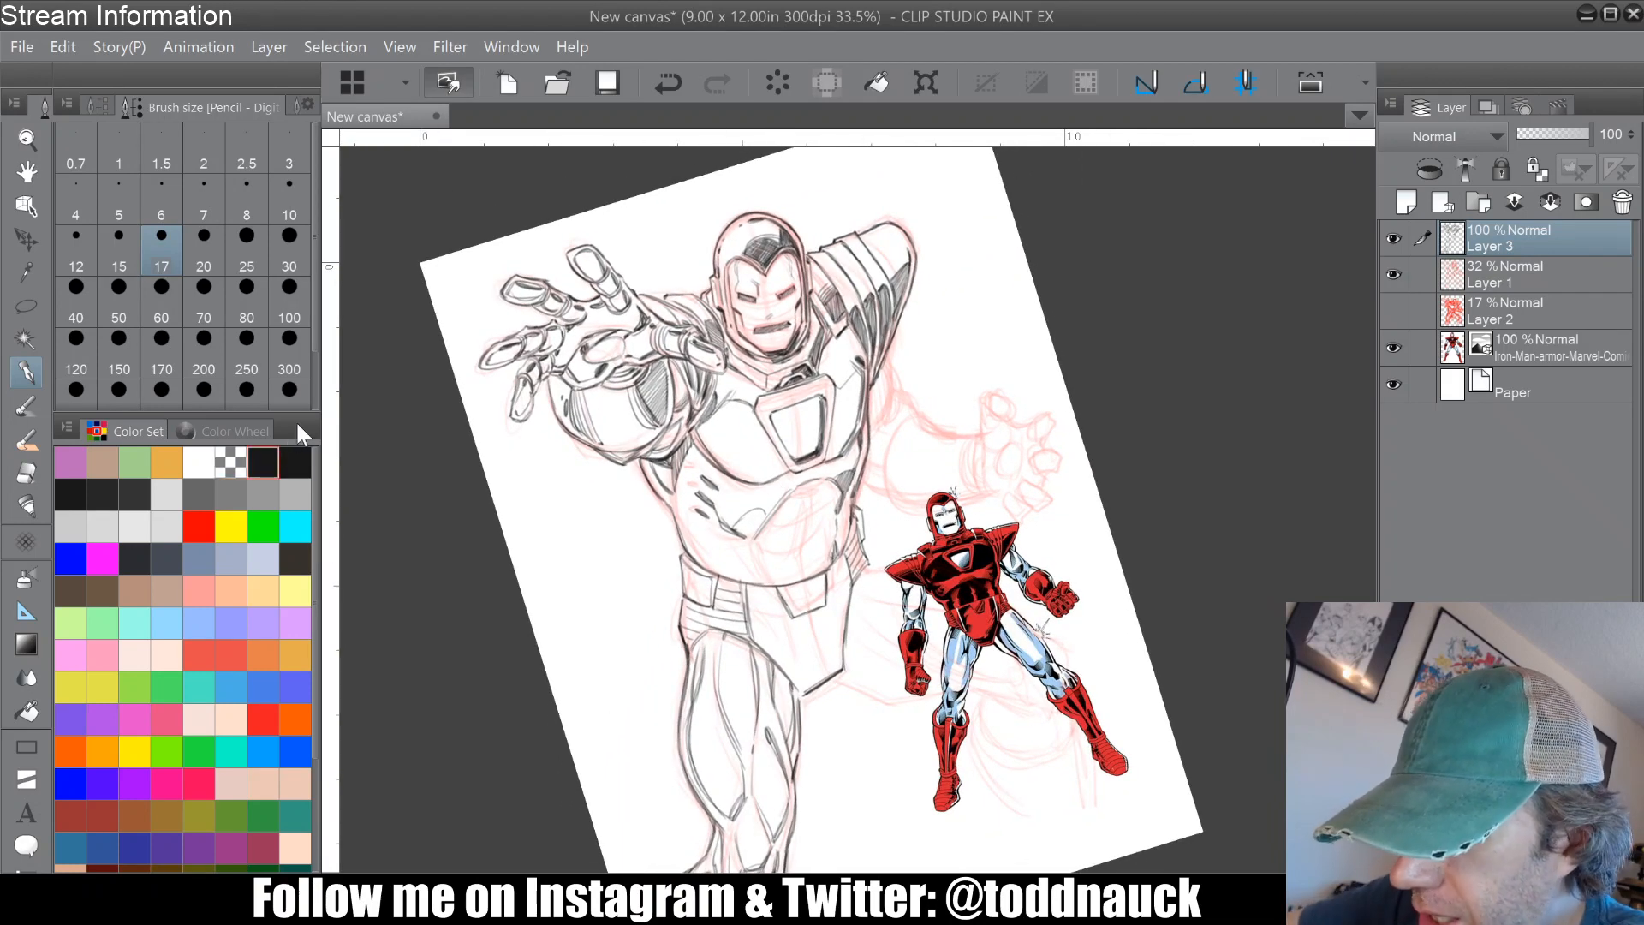
left_click_drag(710, 484, 749, 434)
scroll(918, 507, "up", 2)
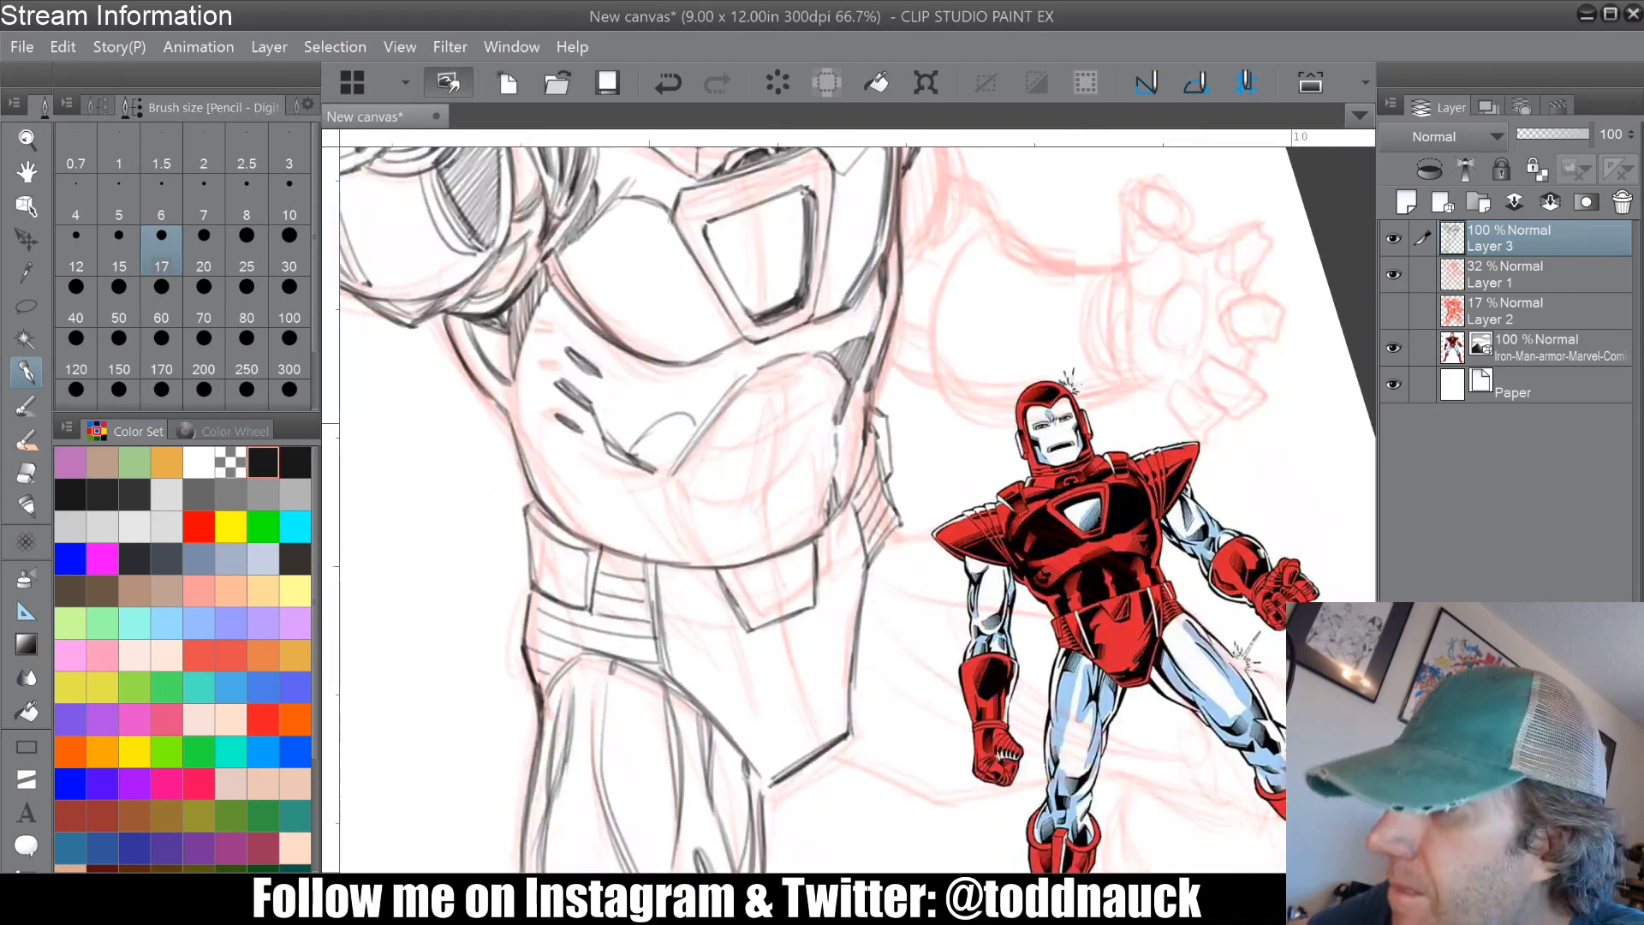
left_click_drag(918, 506, 988, 461)
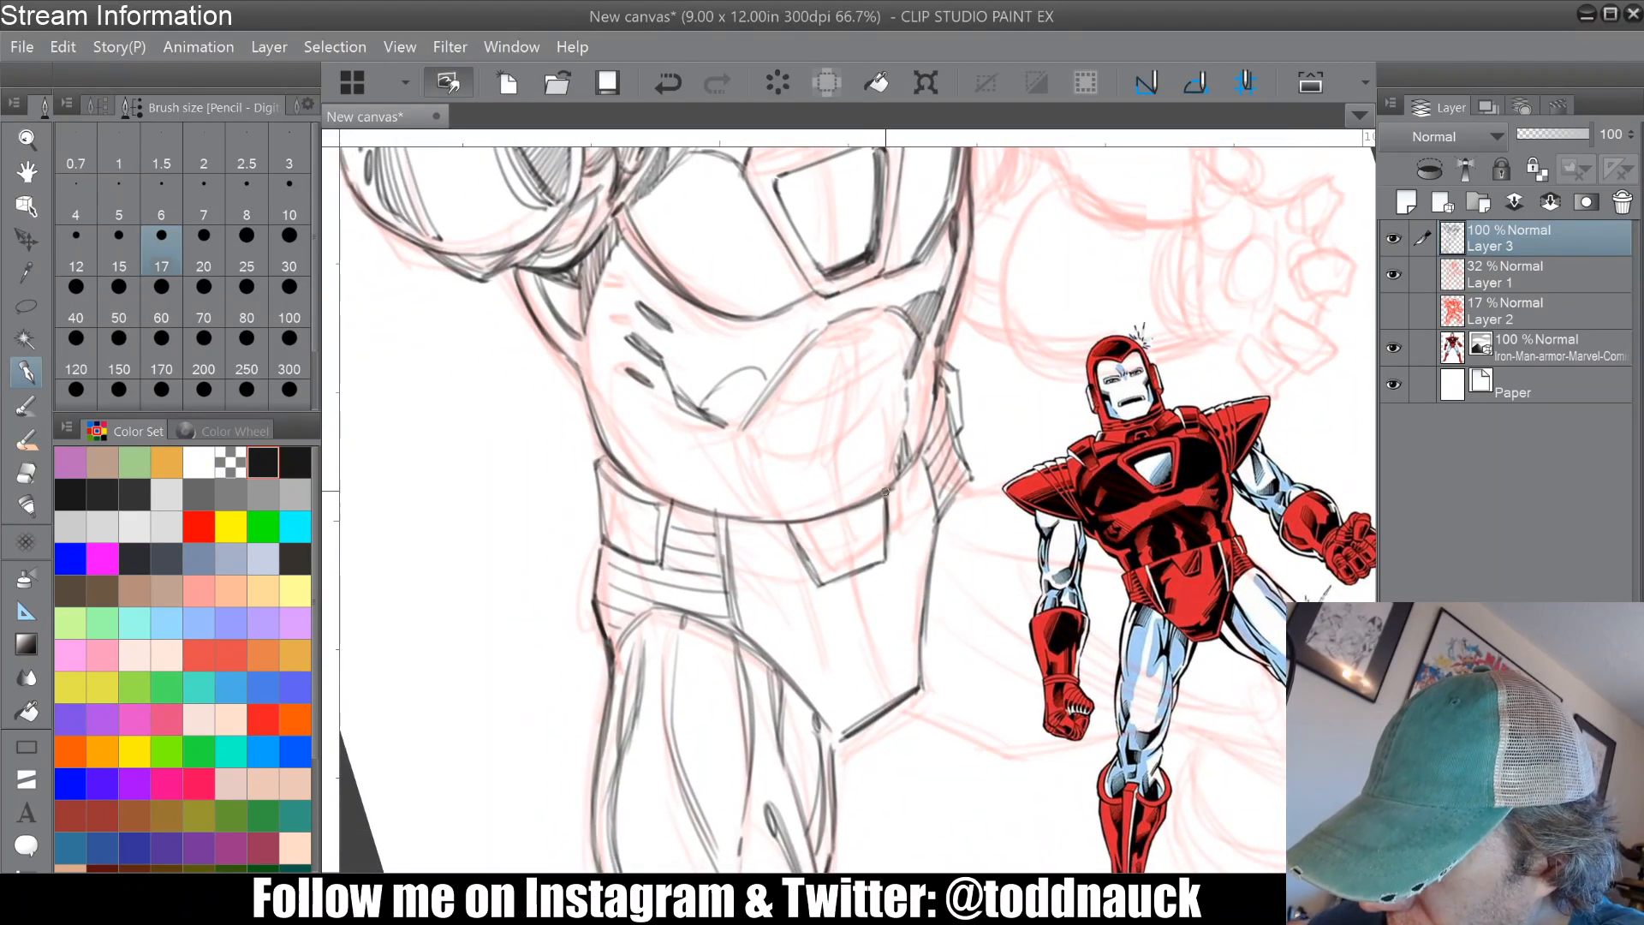
mouse_move(848, 322)
left_mouse_down()
mouse_move(830, 401)
mouse_move(770, 406)
mouse_move(844, 387)
left_mouse_up()
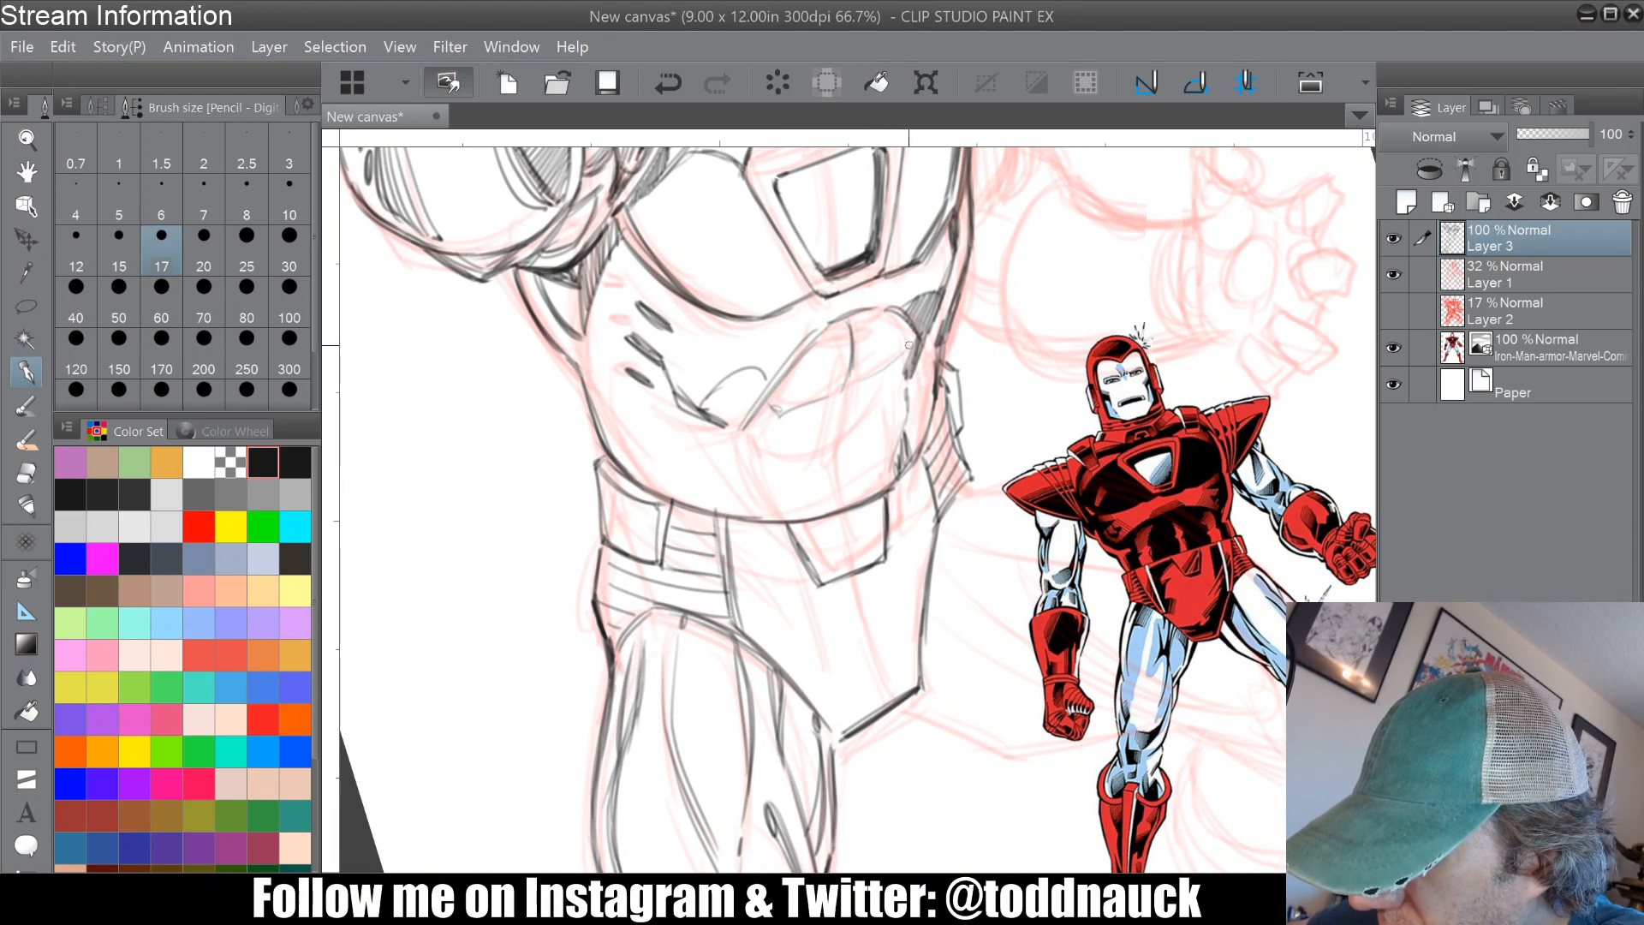
mouse_move(749, 441)
left_mouse_down()
mouse_move(815, 458)
mouse_move(883, 419)
mouse_move(890, 392)
mouse_move(847, 407)
mouse_move(840, 460)
mouse_move(755, 437)
mouse_move(778, 470)
mouse_move(719, 419)
mouse_move(742, 453)
mouse_move(705, 439)
mouse_move(746, 455)
mouse_move(755, 493)
left_mouse_up()
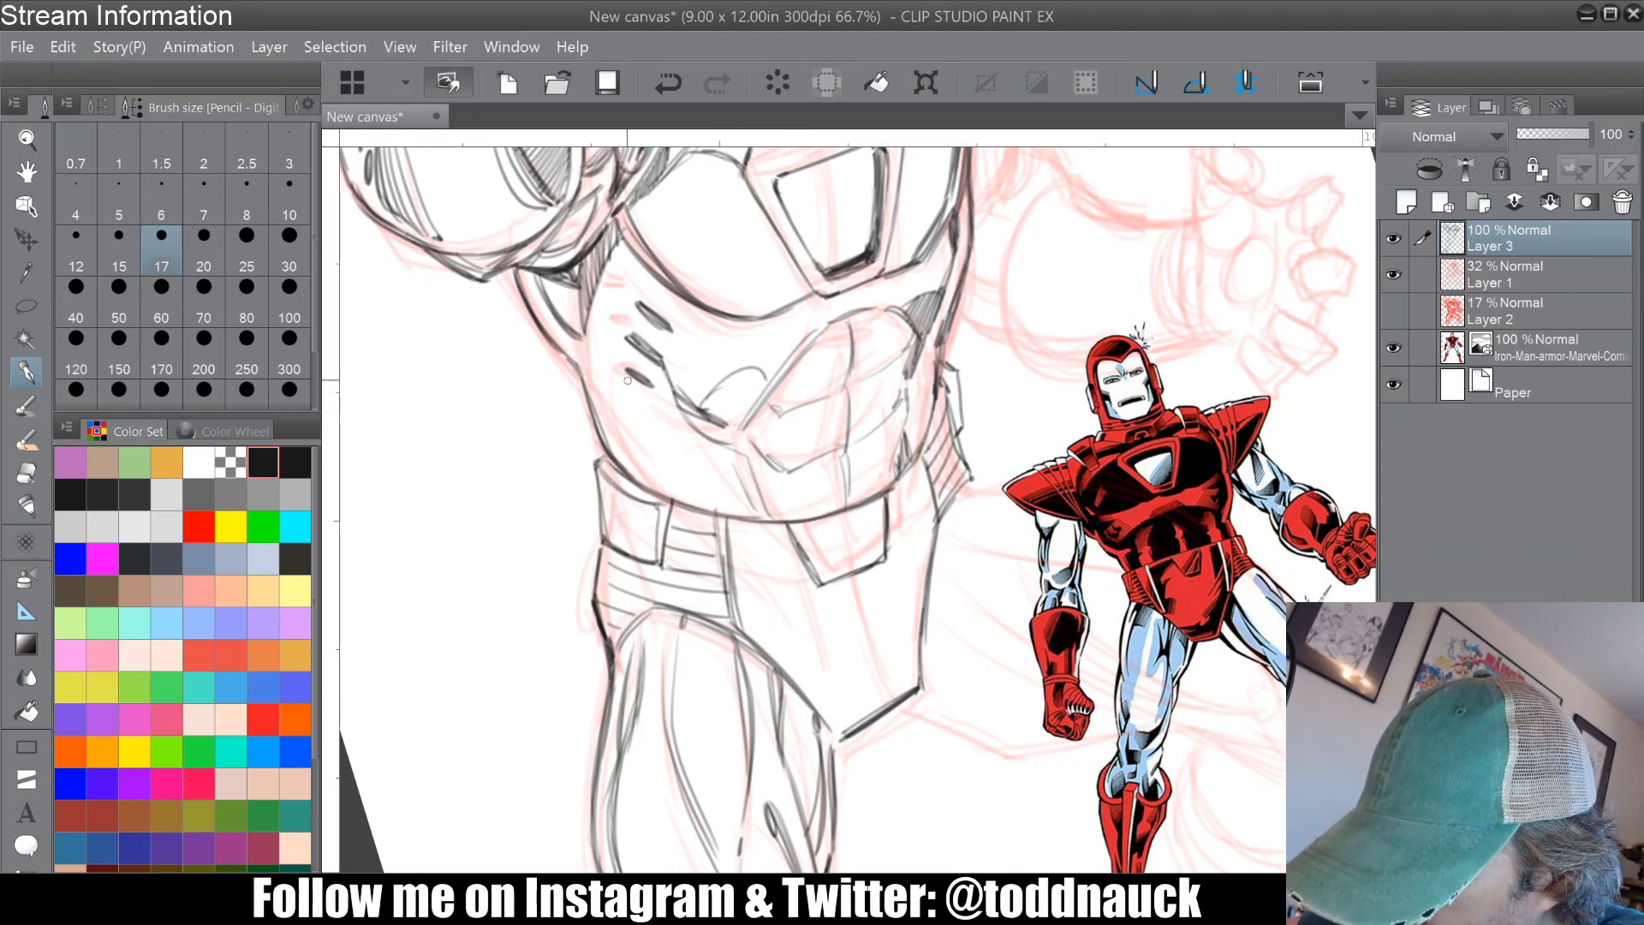
Step: Outline the angular panel at the near side of the abdomen and hatch the shadow beside the upper abdominal muscles
mouse_move(632, 365)
left_mouse_down()
mouse_move(619, 411)
mouse_move(657, 484)
left_mouse_up()
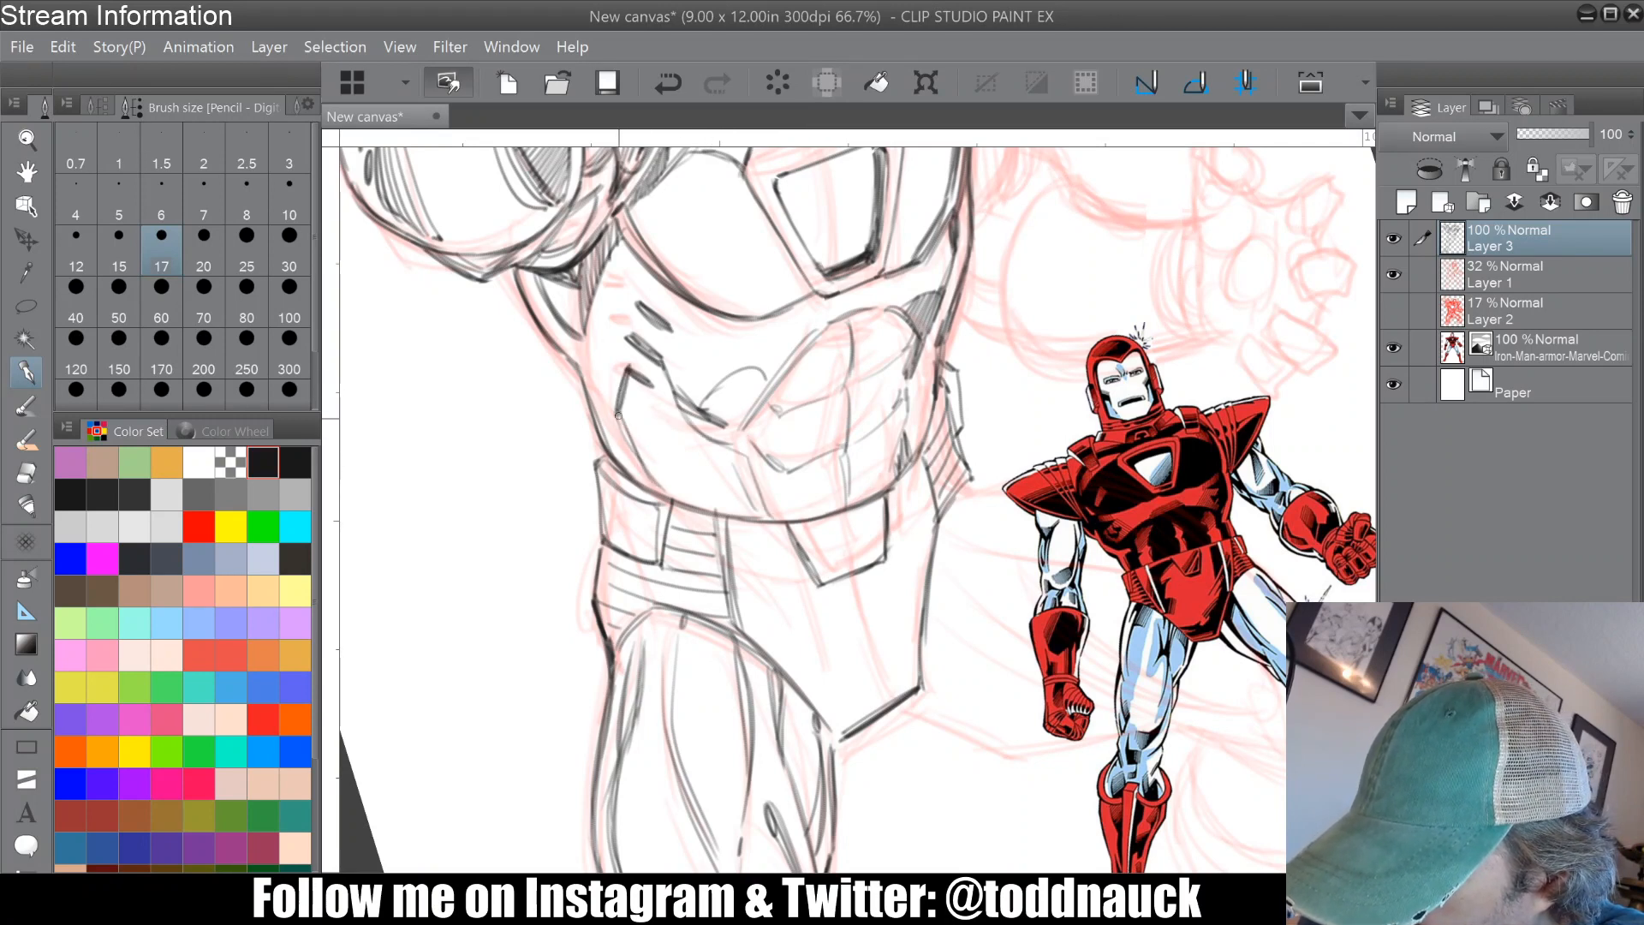
left_click_drag(620, 413, 679, 497)
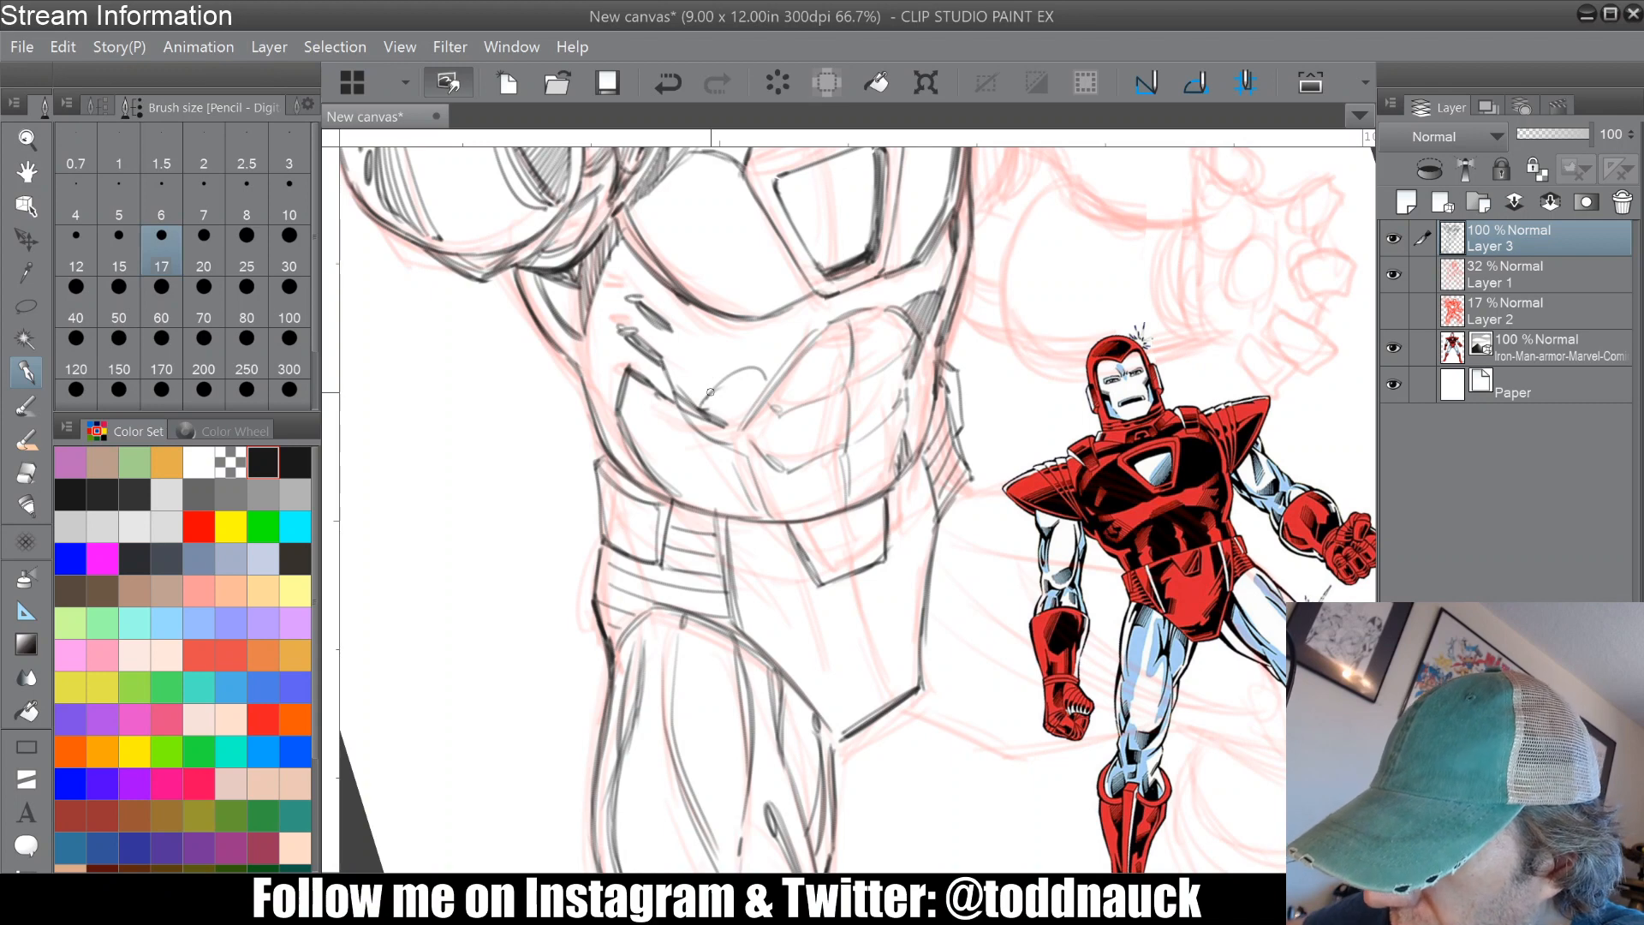
left_click_drag(760, 374, 794, 351)
mouse_move(711, 401)
left_mouse_down()
mouse_move(848, 322)
mouse_move(830, 317)
mouse_move(870, 336)
mouse_move(862, 317)
mouse_move(859, 380)
left_mouse_up()
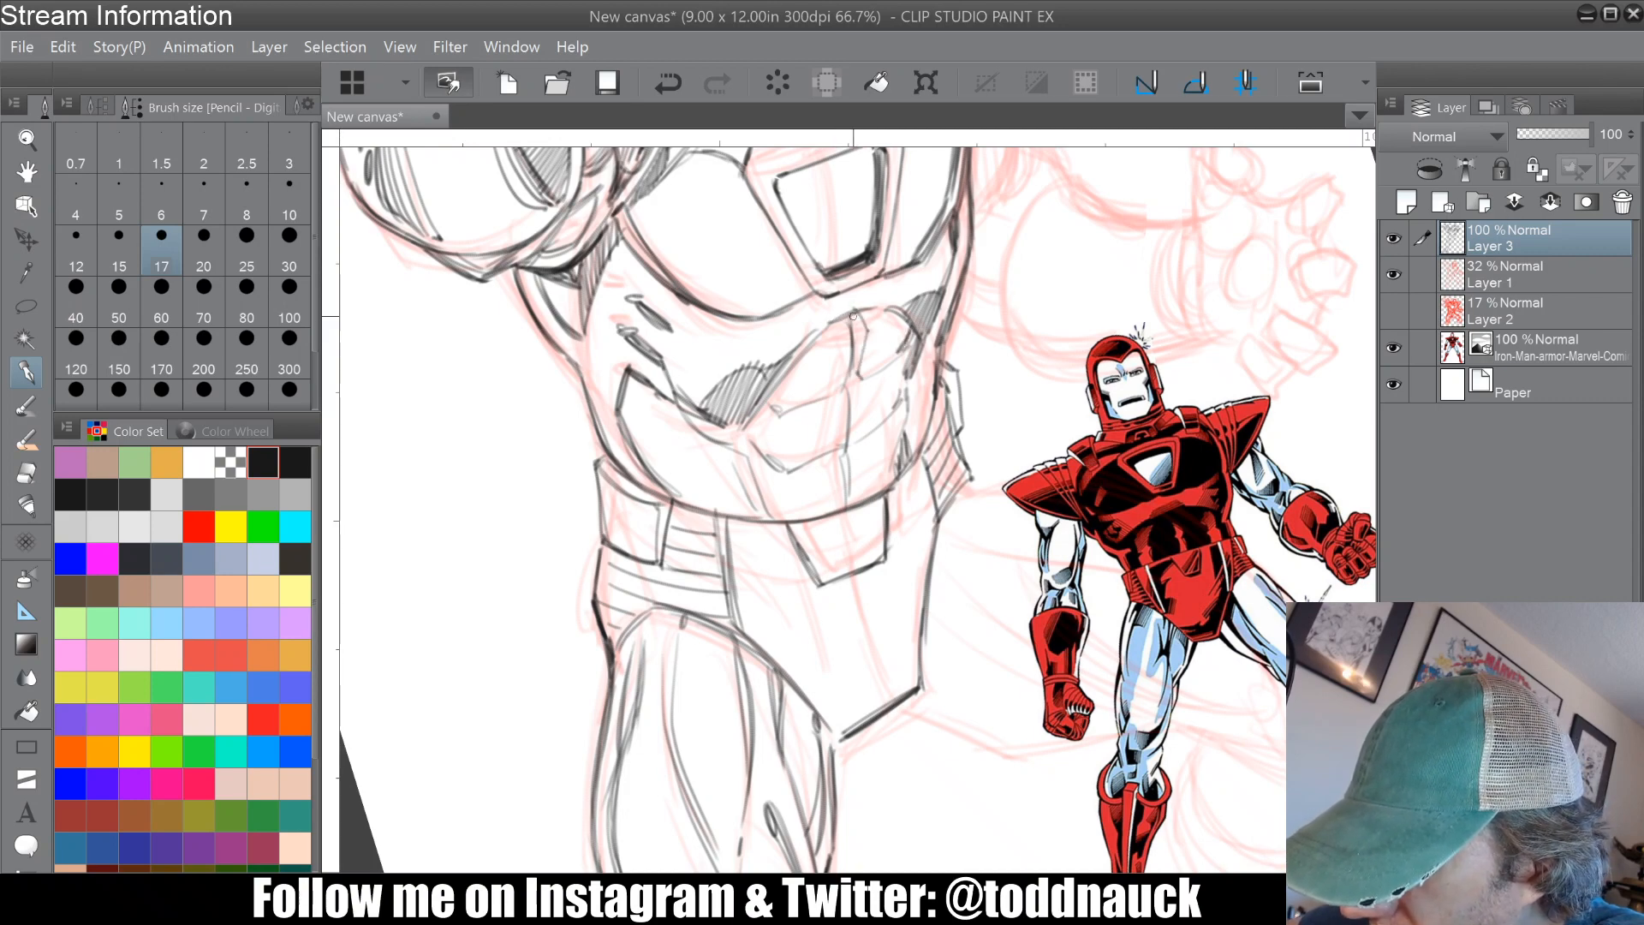
Step: Darken the upper abdominal contours and hatch the shadows on the far-side middle and lower abdominal muscles
mouse_move(853, 316)
left_mouse_down()
mouse_move(850, 378)
mouse_move(806, 365)
mouse_move(779, 378)
mouse_move(781, 410)
mouse_move(786, 391)
mouse_move(819, 393)
left_mouse_up()
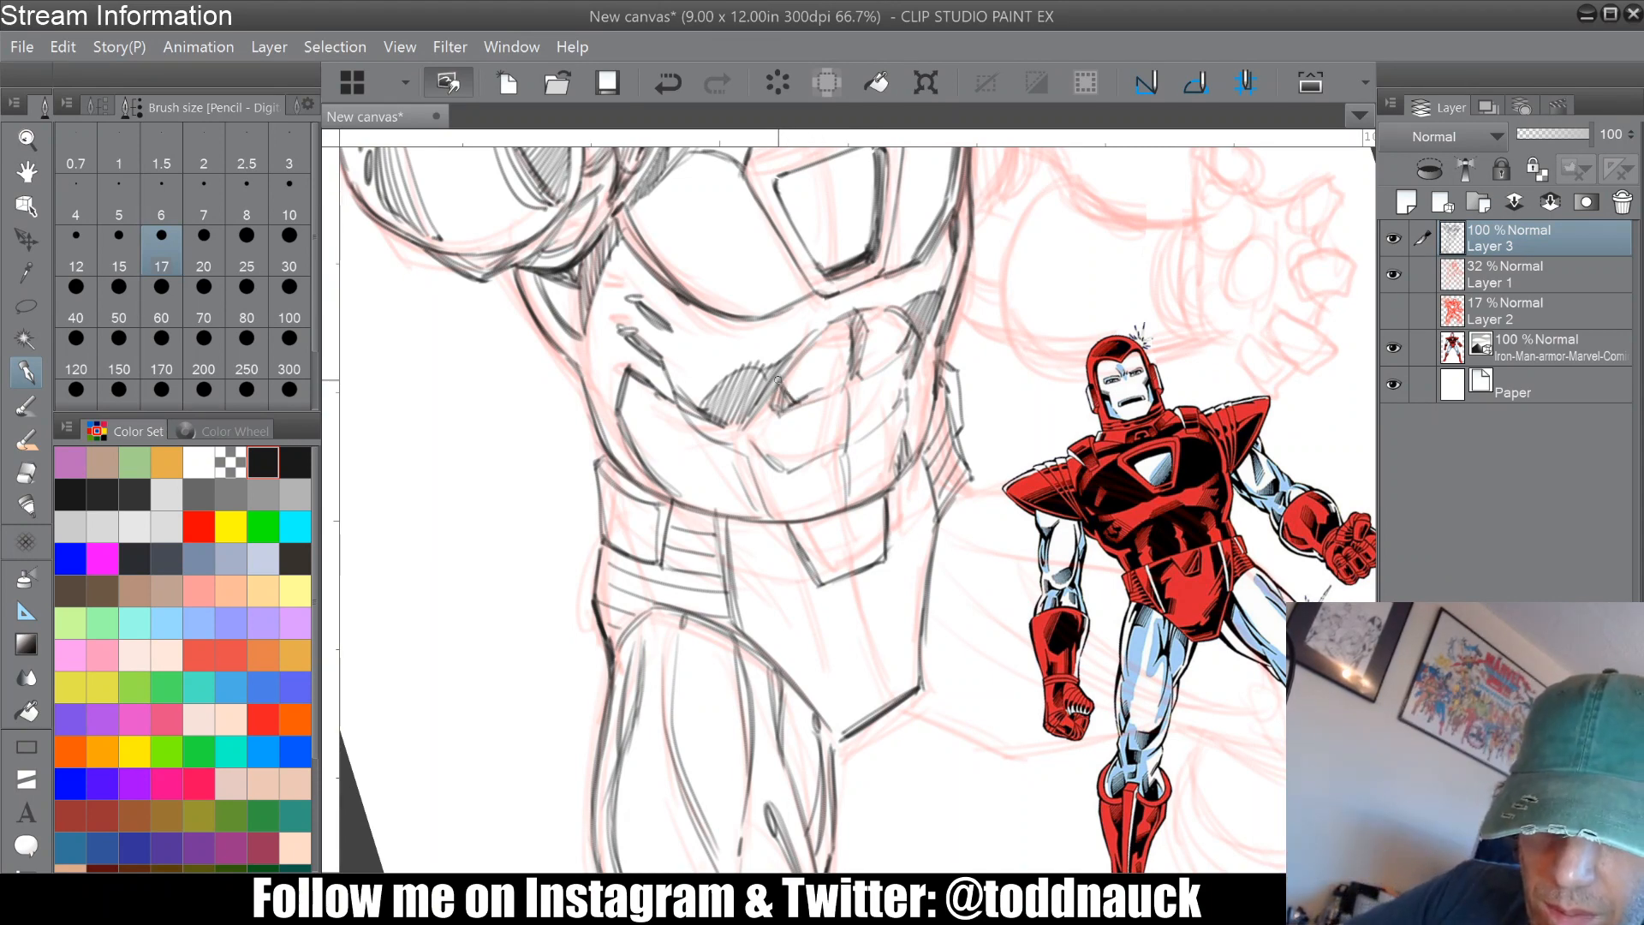
left_click_drag(778, 379, 693, 421)
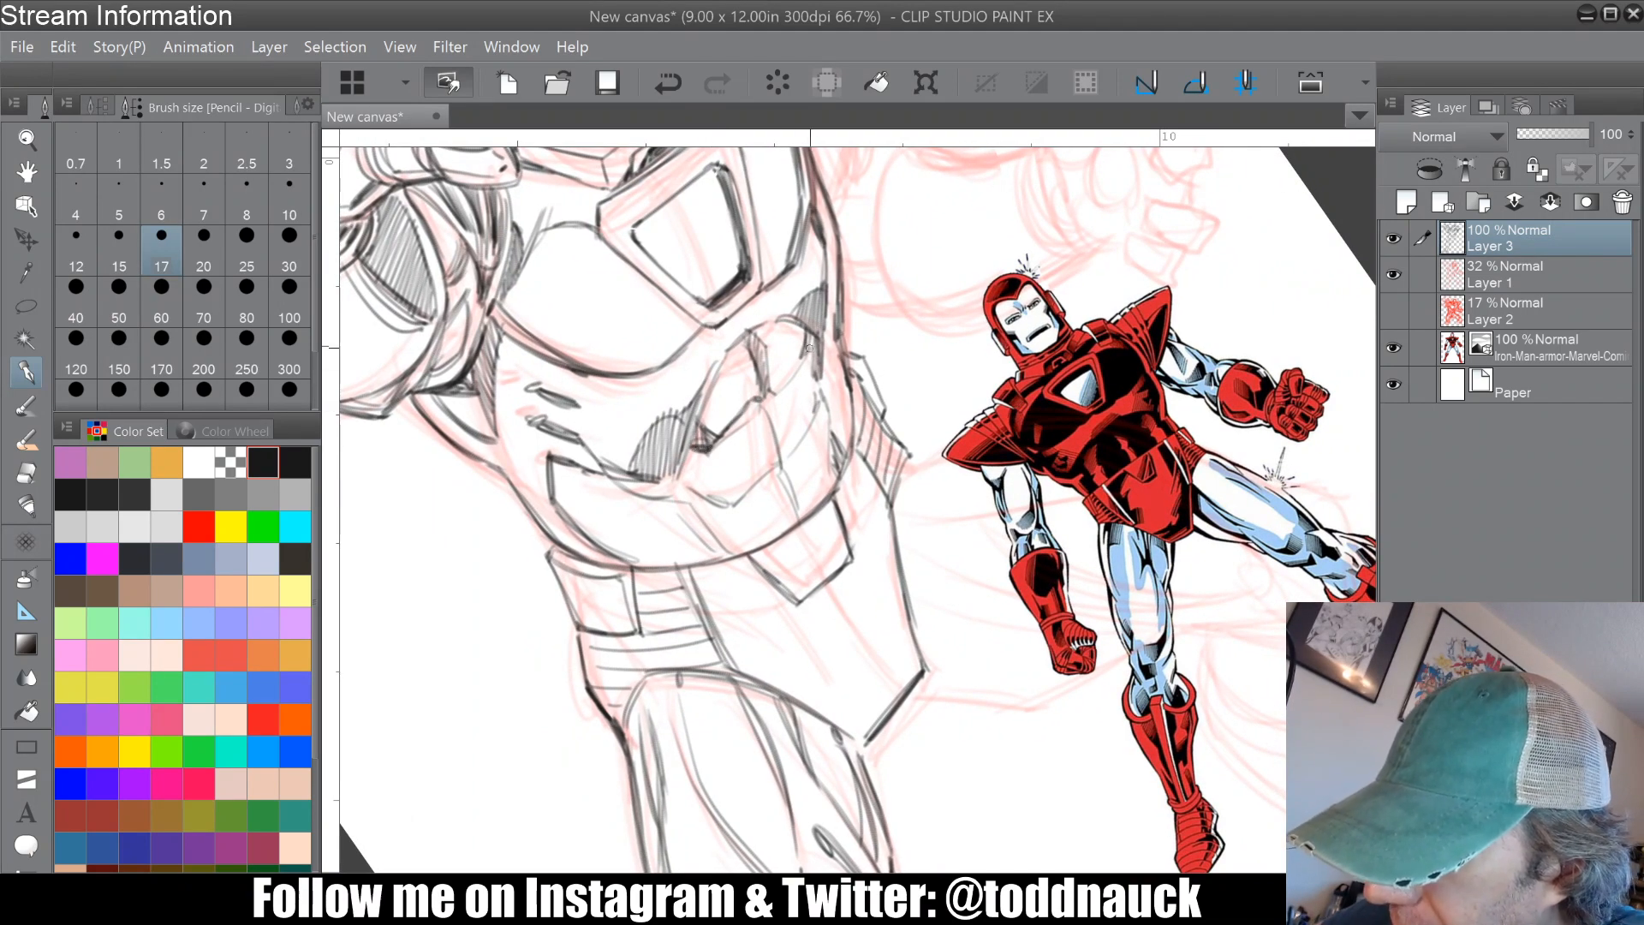
mouse_move(810, 333)
left_mouse_down()
mouse_move(770, 398)
mouse_move(754, 344)
mouse_move(764, 387)
mouse_move(747, 377)
mouse_move(748, 323)
mouse_move(746, 405)
mouse_move(788, 418)
mouse_move(768, 413)
mouse_move(788, 471)
left_mouse_up()
left_click_drag(785, 432, 796, 469)
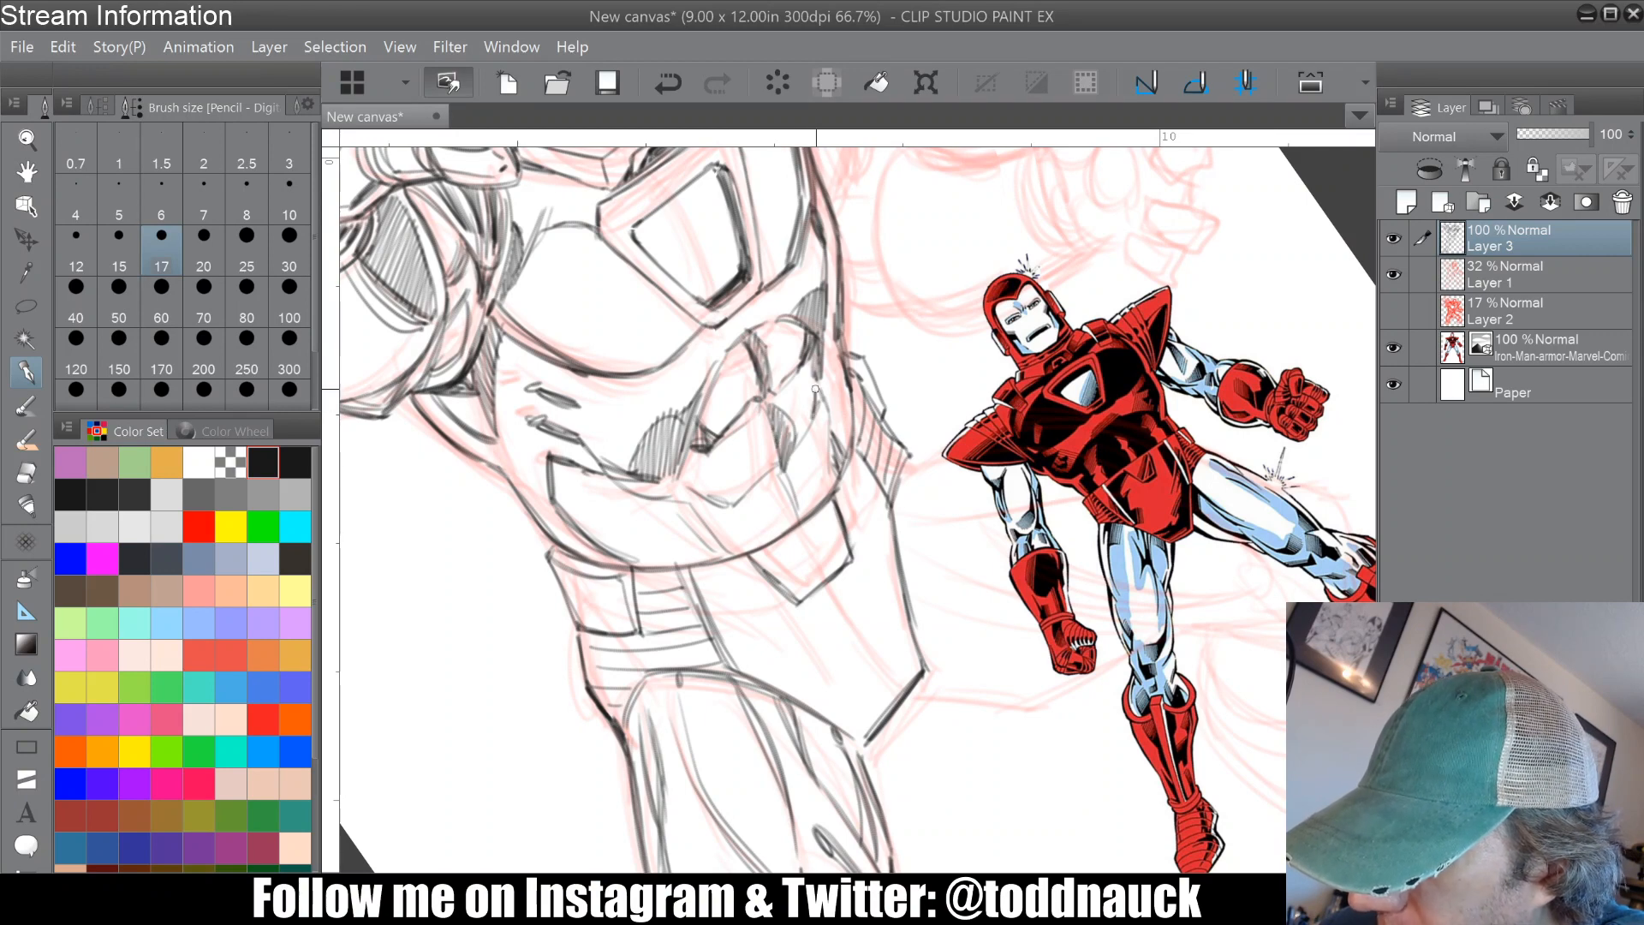
mouse_move(813, 368)
left_mouse_down()
mouse_move(809, 450)
mouse_move(837, 476)
mouse_move(798, 502)
mouse_move(827, 506)
left_mouse_up()
left_click_drag(829, 445, 836, 486)
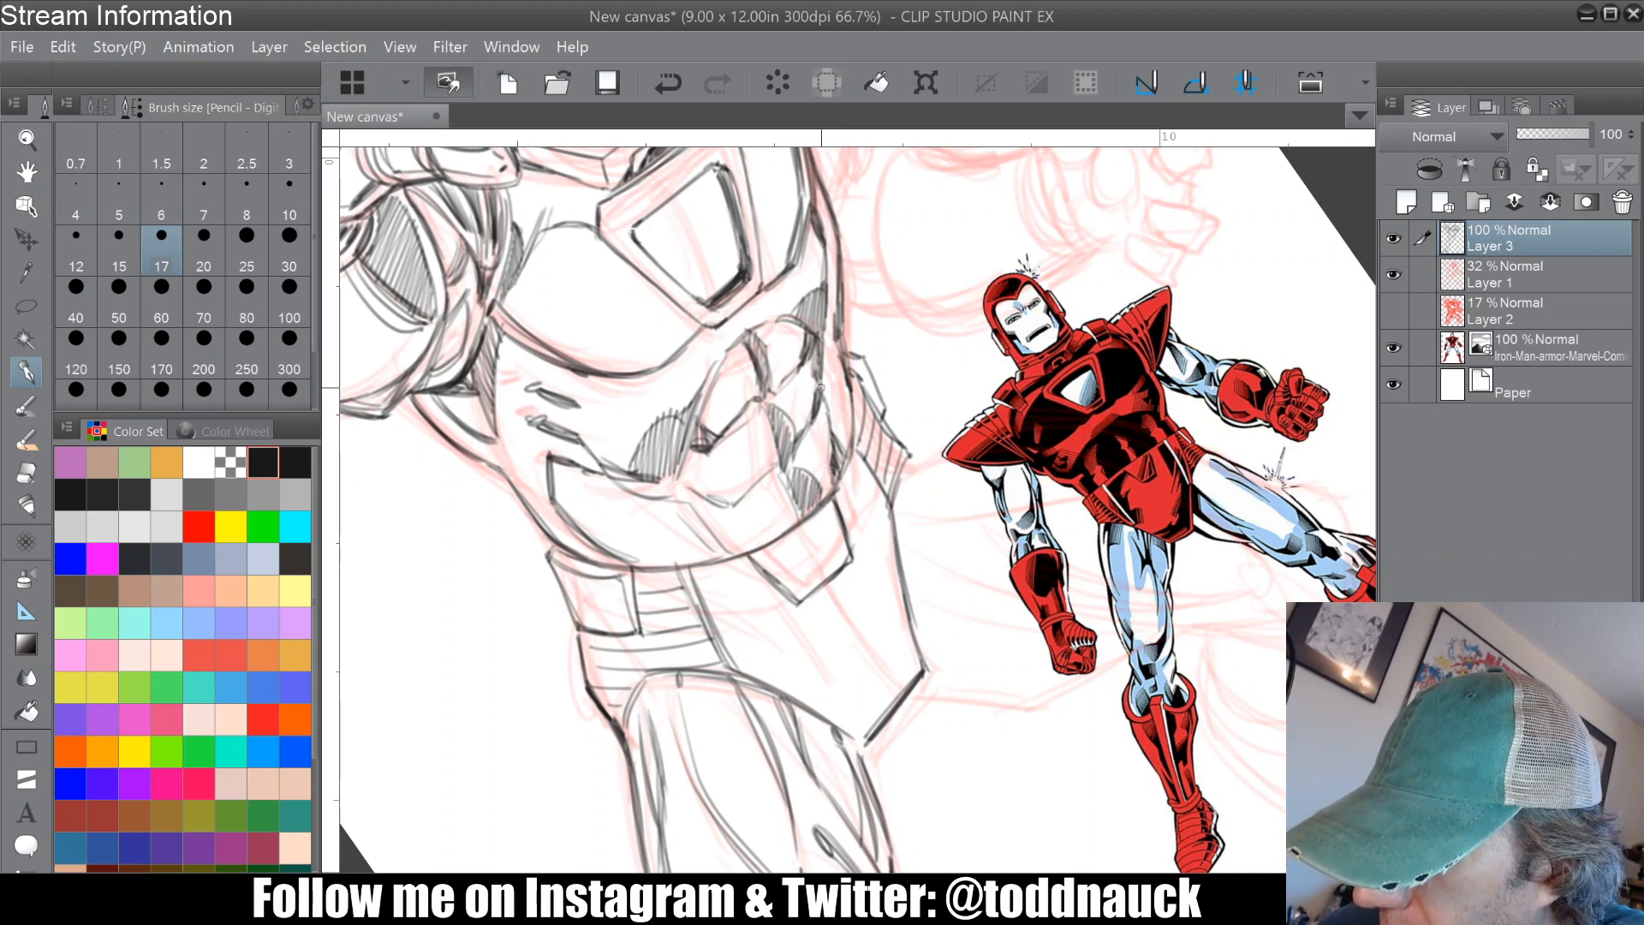
Step: Reinforce the torso's far-side edge with pencil strokes alongside the abdomen and up toward the ribs
mouse_move(821, 387)
left_mouse_down()
mouse_move(833, 442)
mouse_move(831, 398)
mouse_move(851, 427)
left_mouse_up()
left_click_drag(840, 332, 847, 379)
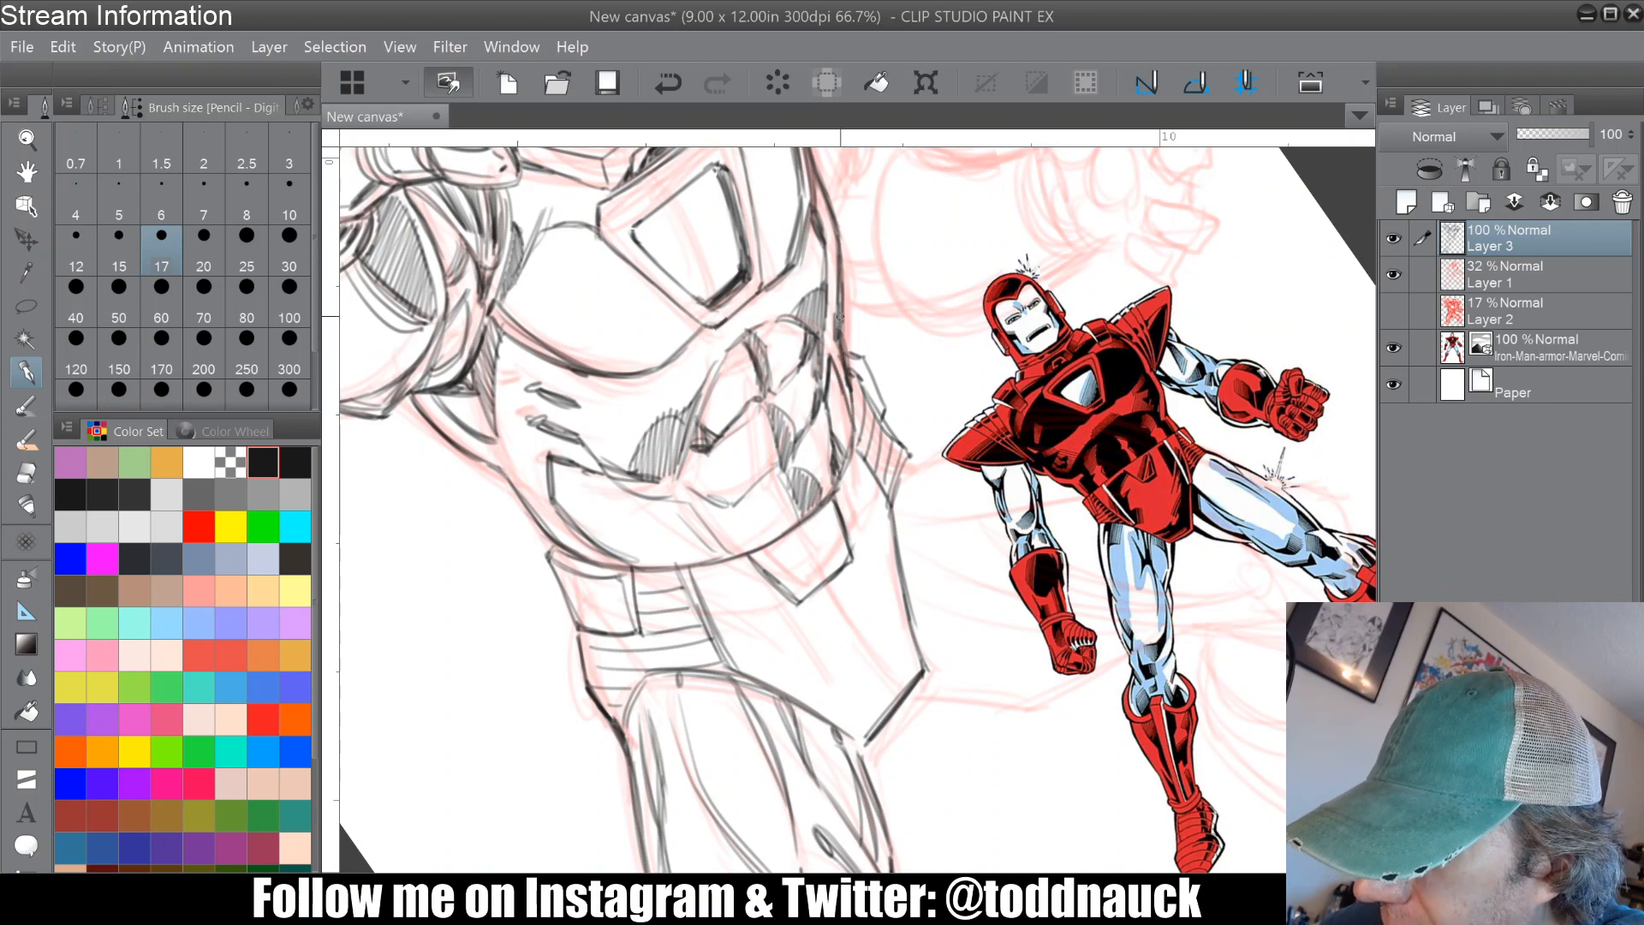
left_click_drag(839, 296, 836, 329)
left_click_drag(842, 303, 835, 334)
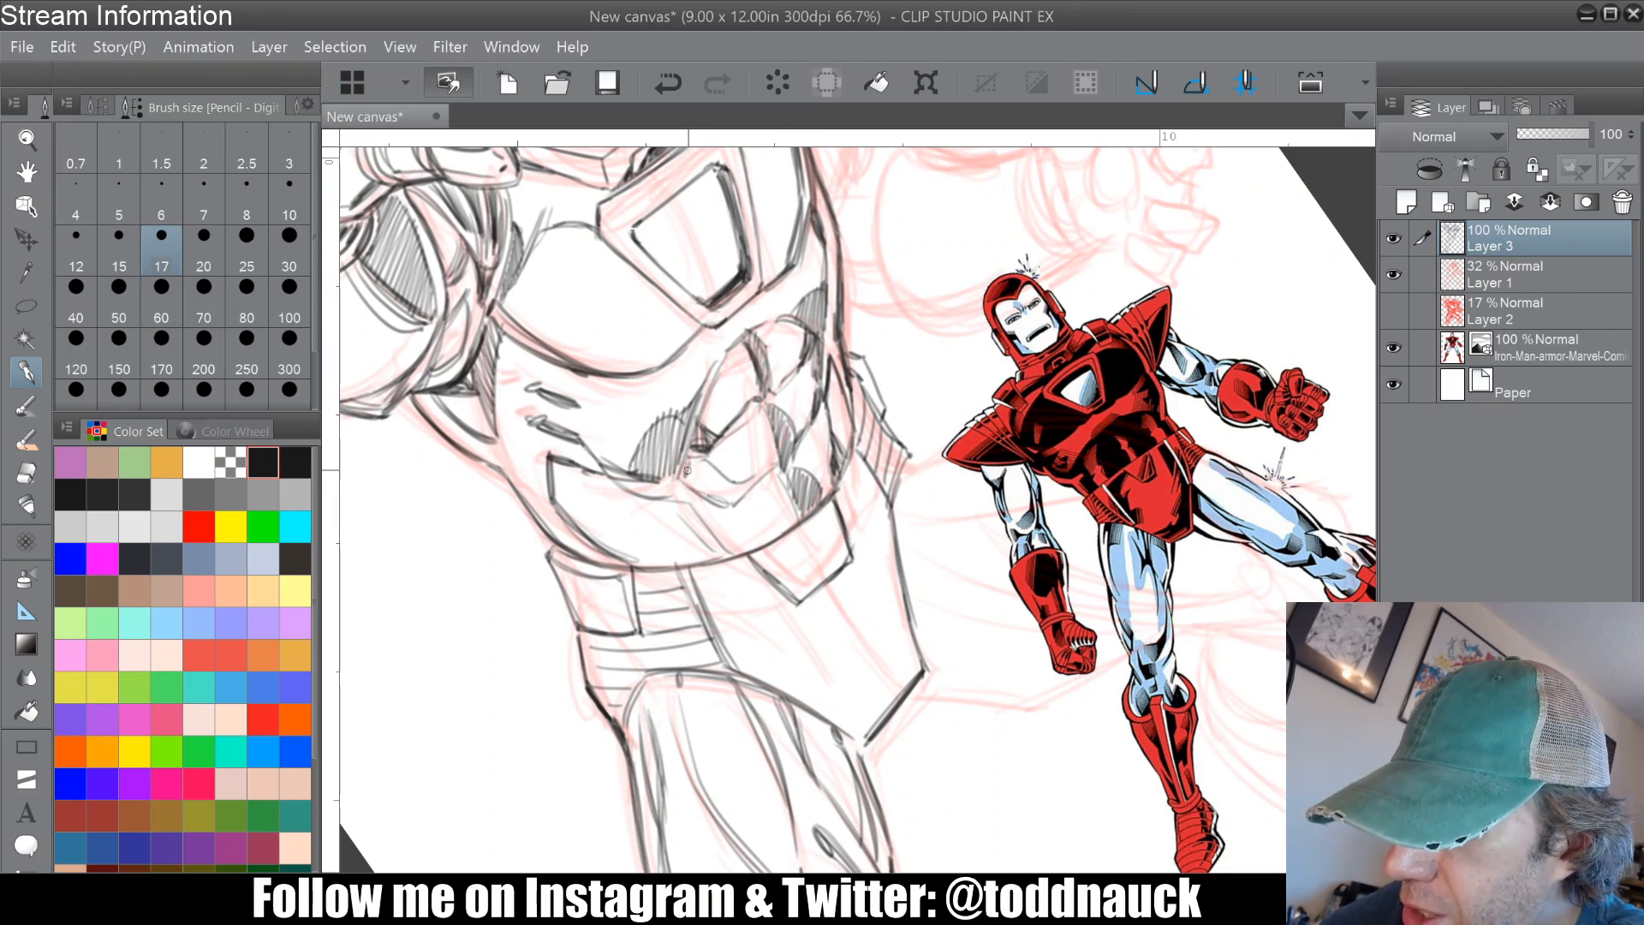
Step: Hatch the shadows under the near-side abdominal muscles and along the waist down to the belt line
mouse_move(687, 470)
left_mouse_down()
mouse_move(725, 497)
mouse_move(749, 485)
left_mouse_up()
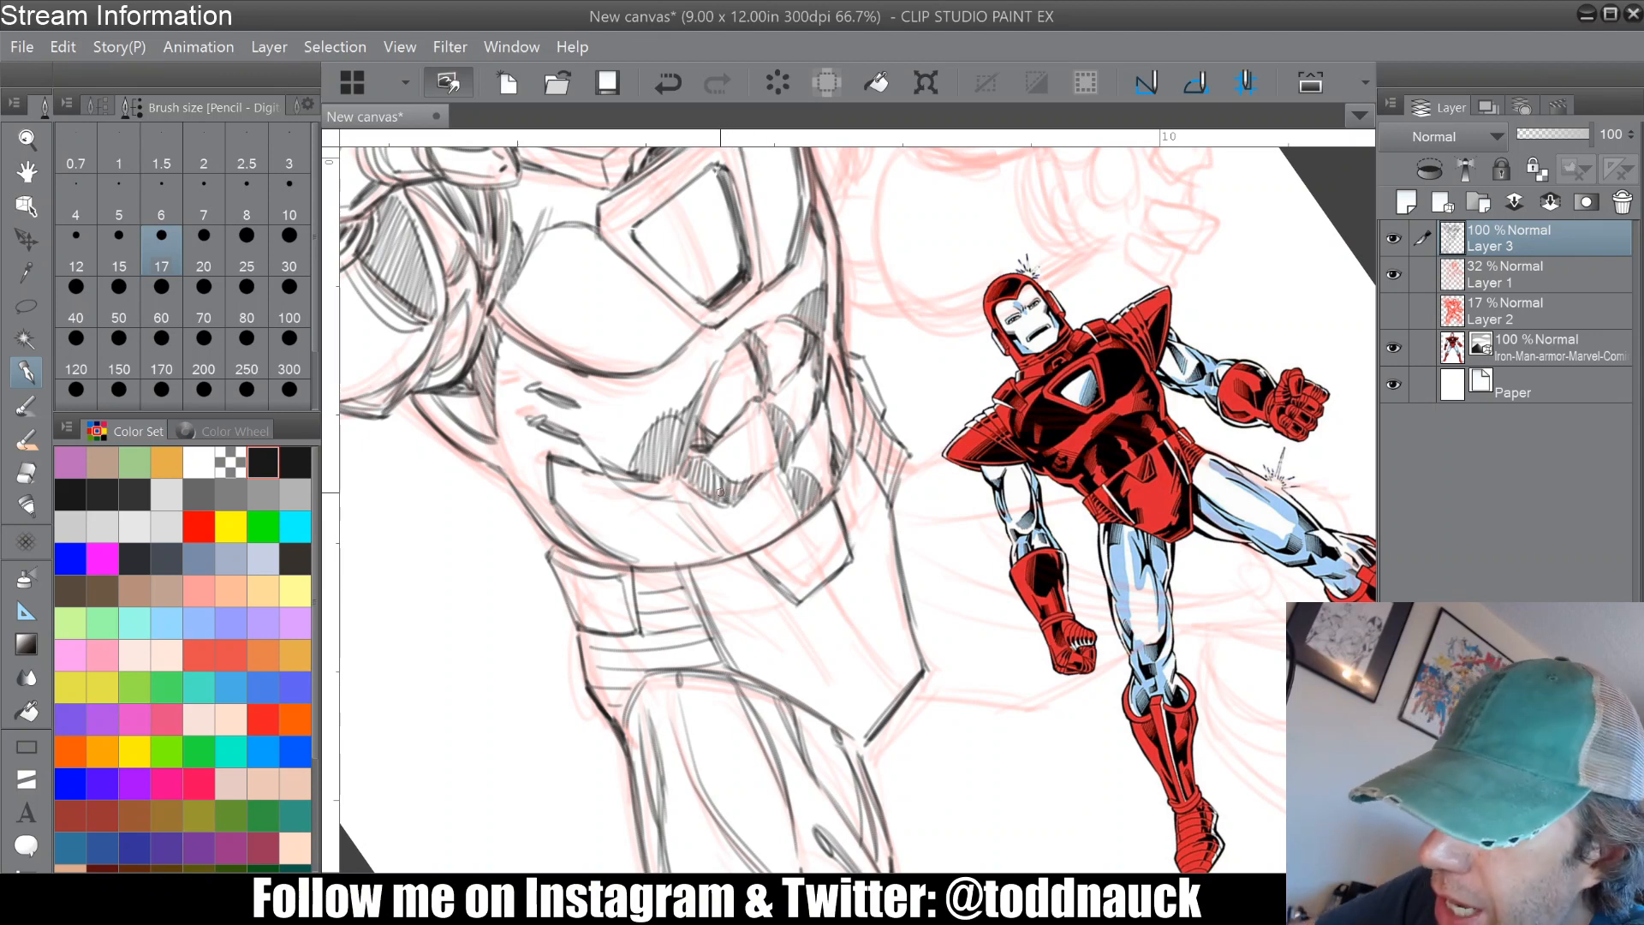
mouse_move(632, 478)
left_mouse_down()
mouse_move(747, 525)
mouse_move(719, 535)
mouse_move(758, 540)
mouse_move(685, 503)
mouse_move(709, 559)
mouse_move(658, 527)
mouse_move(684, 538)
mouse_move(685, 513)
mouse_move(739, 555)
left_mouse_up()
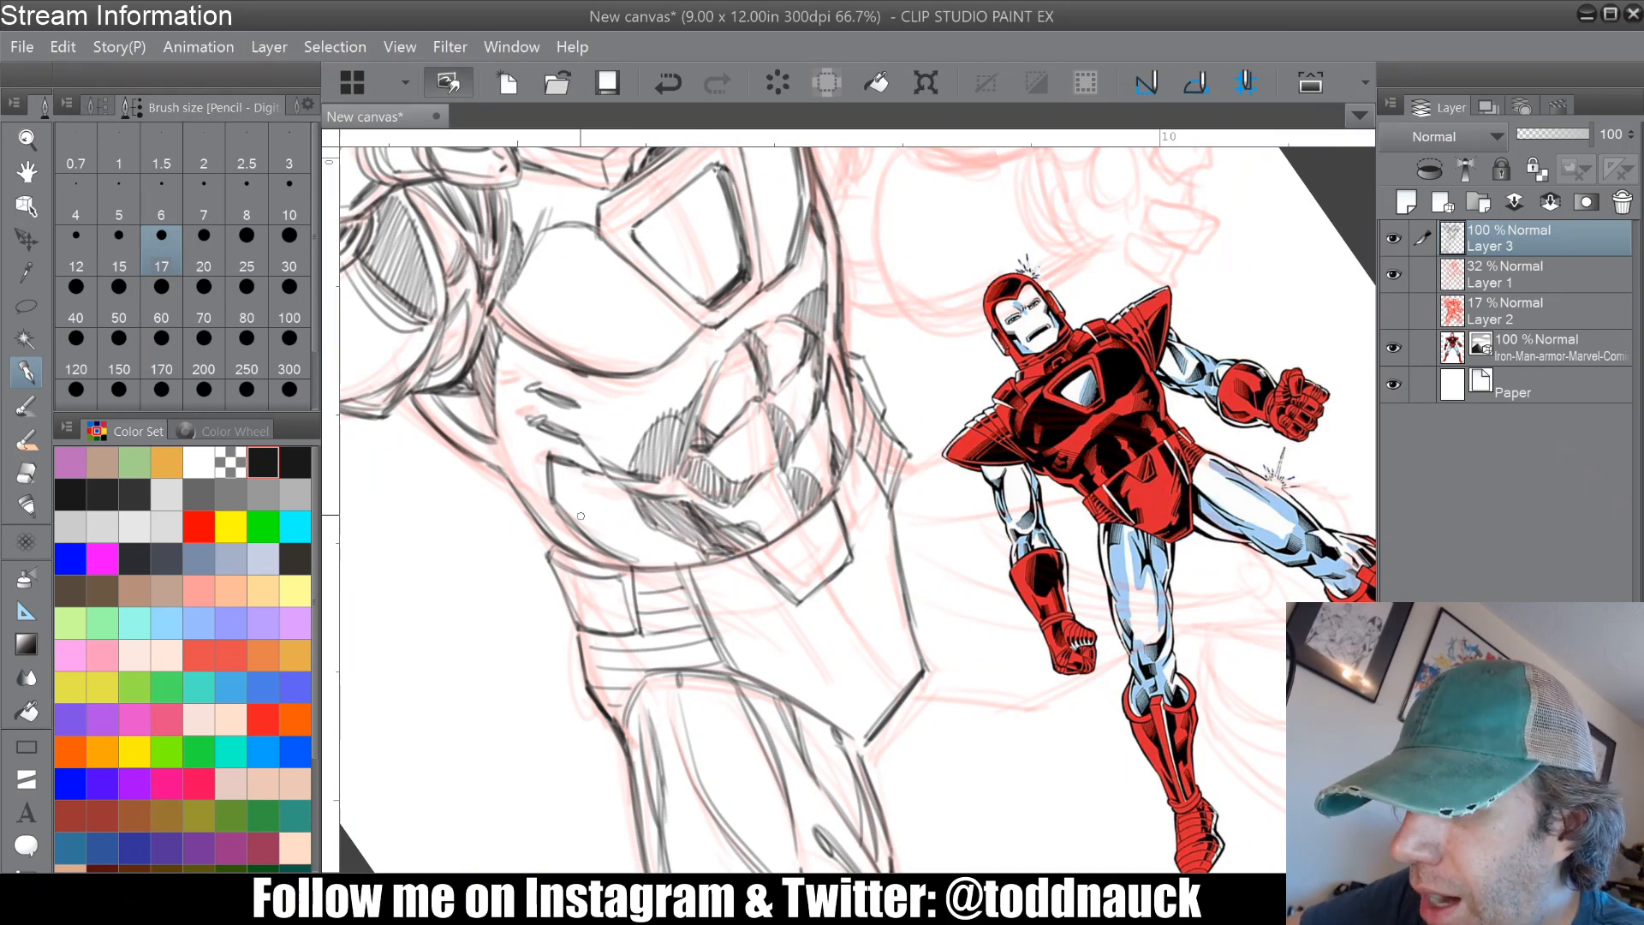
left_click_drag(573, 511, 644, 565)
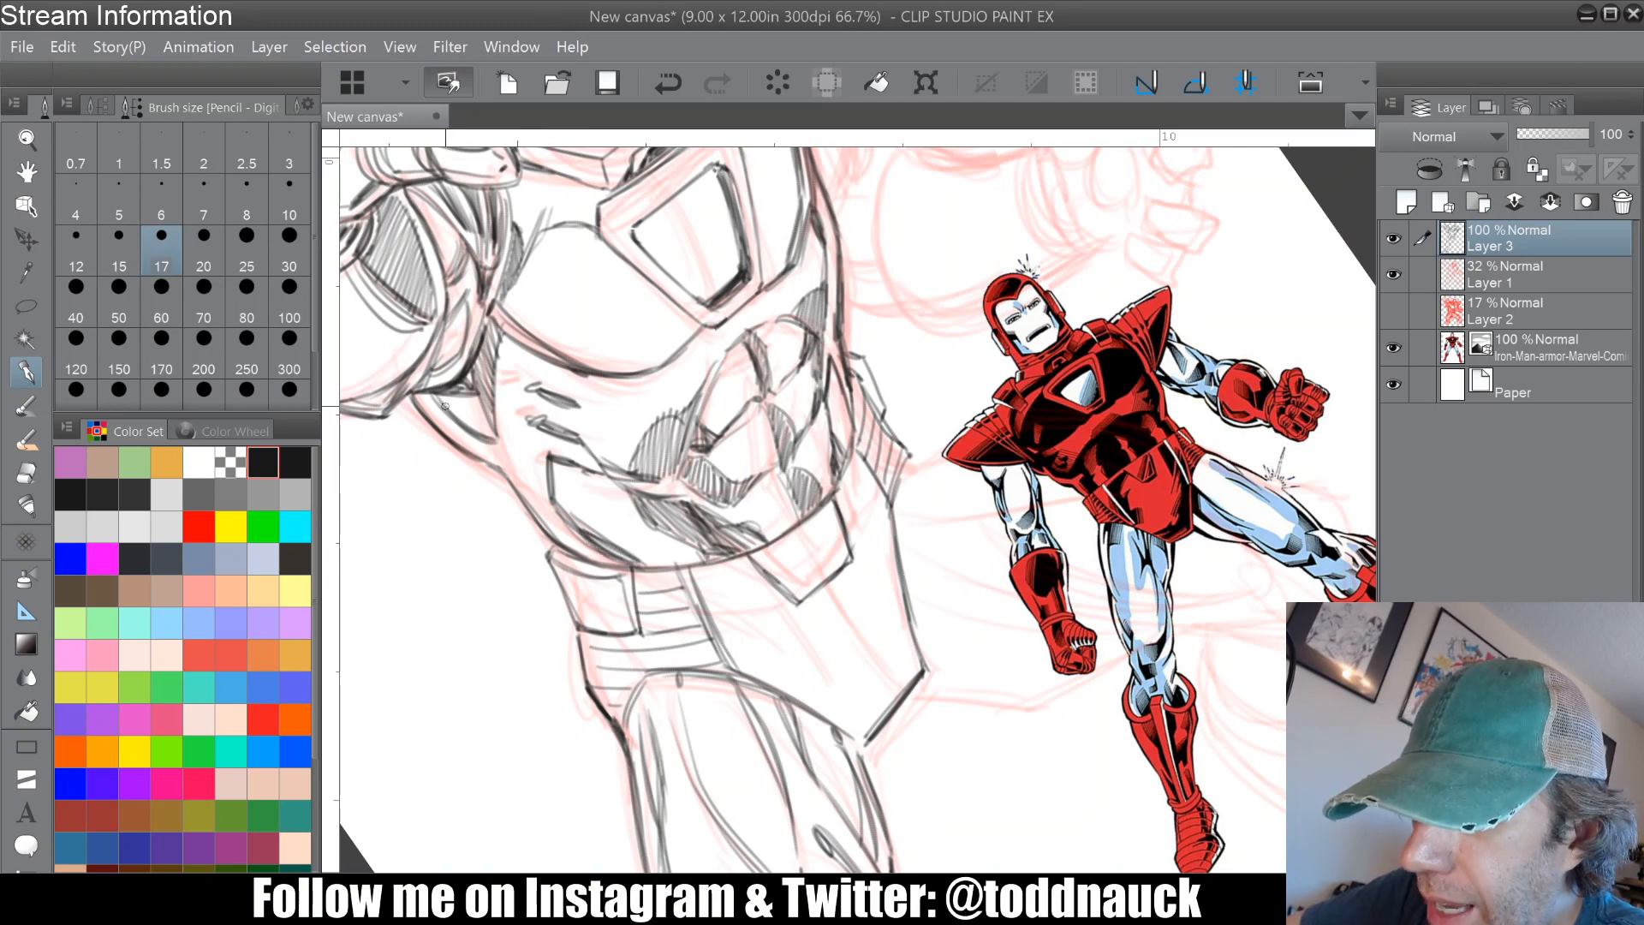
Step: Darken the near-side torso contour, the side panel and rib marks, and the dividing lines between the abdominal muscles
left_click_drag(478, 442, 494, 423)
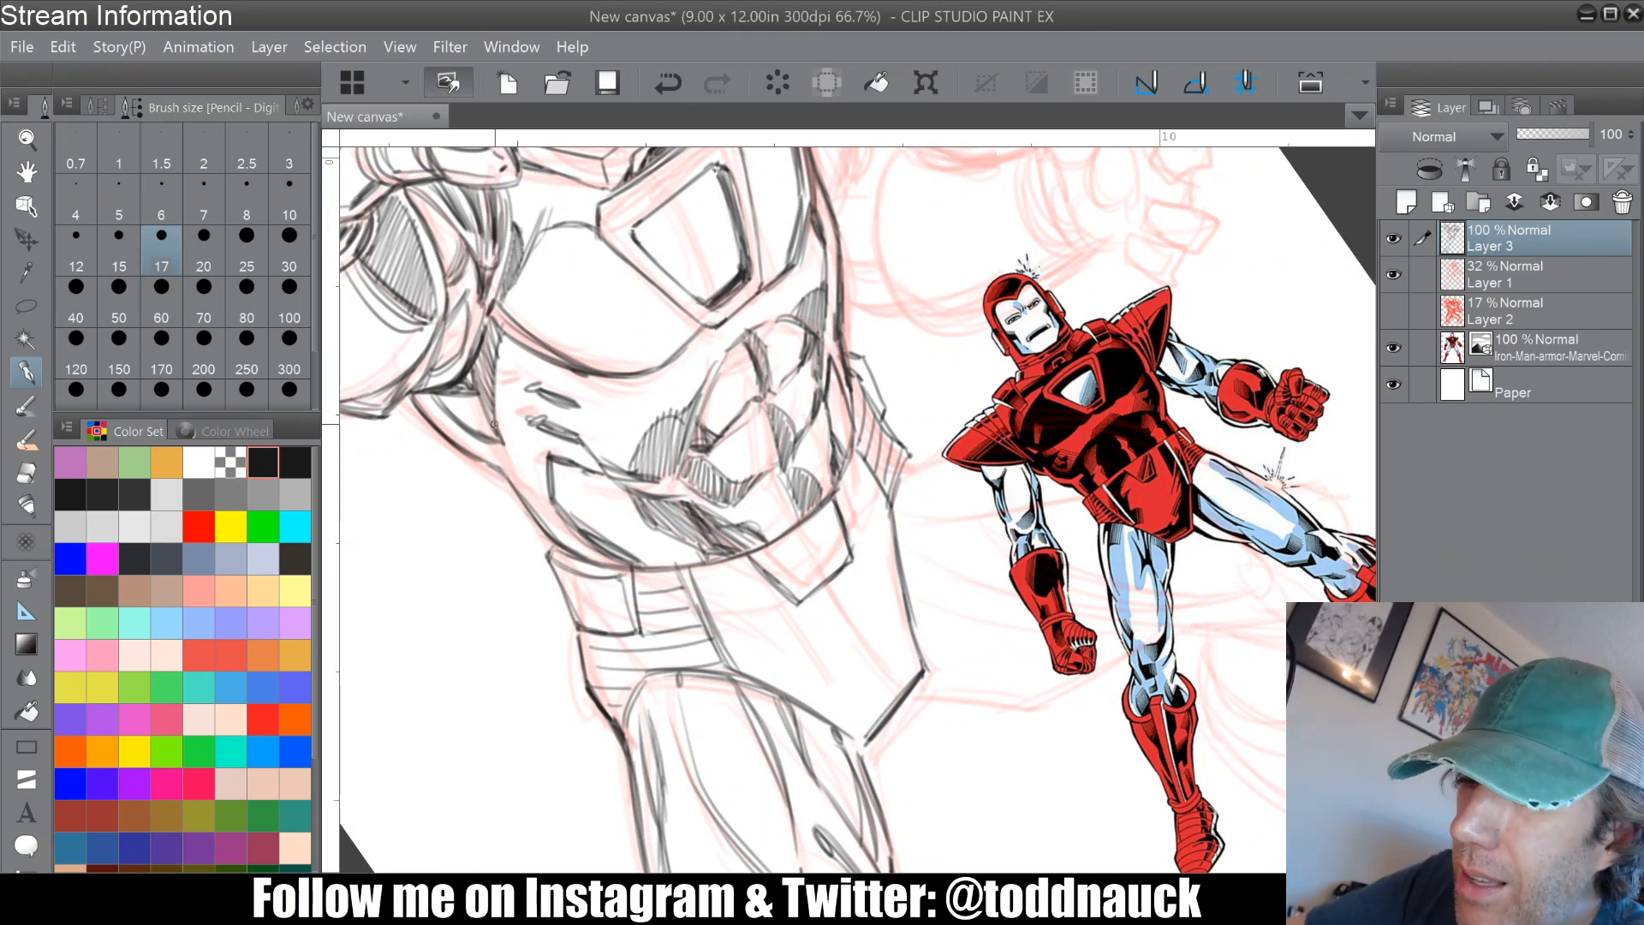
mouse_move(548, 455)
left_mouse_down()
mouse_move(631, 495)
mouse_move(598, 461)
left_mouse_up()
left_click_drag(533, 385, 567, 399)
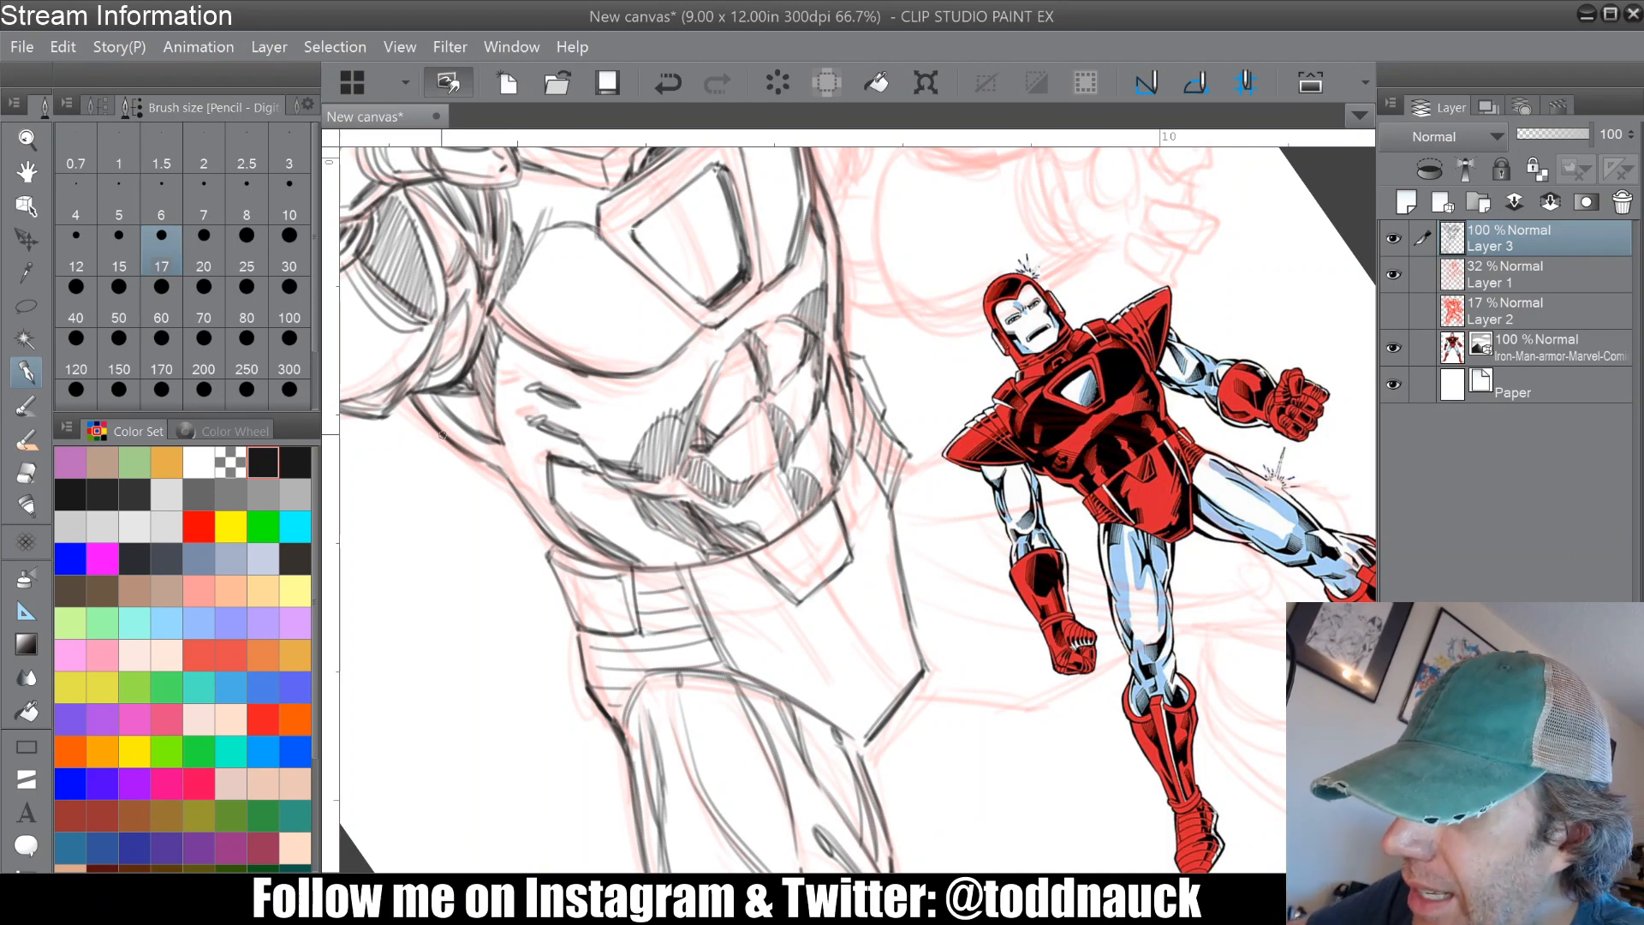
mouse_move(831, 407)
left_mouse_down()
mouse_move(842, 456)
mouse_move(756, 544)
left_mouse_up()
mouse_move(692, 497)
left_mouse_down()
mouse_move(725, 519)
mouse_move(670, 477)
mouse_move(689, 450)
left_mouse_up()
left_click_drag(755, 300, 693, 478)
key("ctrl+minus")
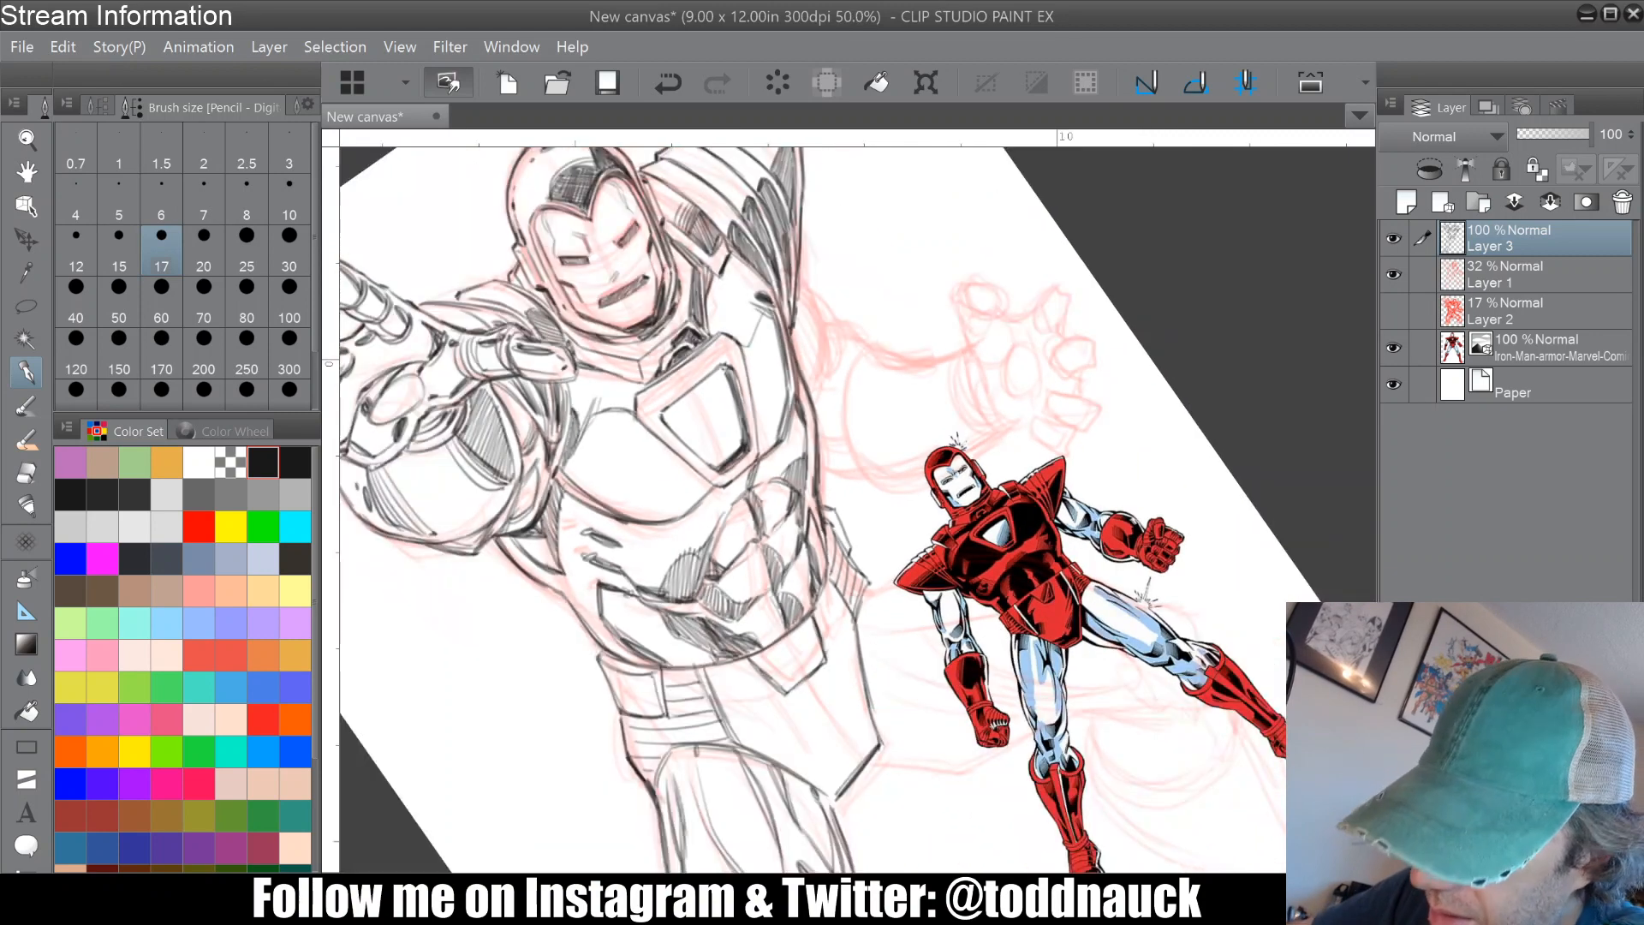
Step: Add finishing strokes to the far waist edge, side abdominal panel and rib marks, and draw the chest plate's upper edge beside the emblem
left_click_drag(815, 591, 807, 617)
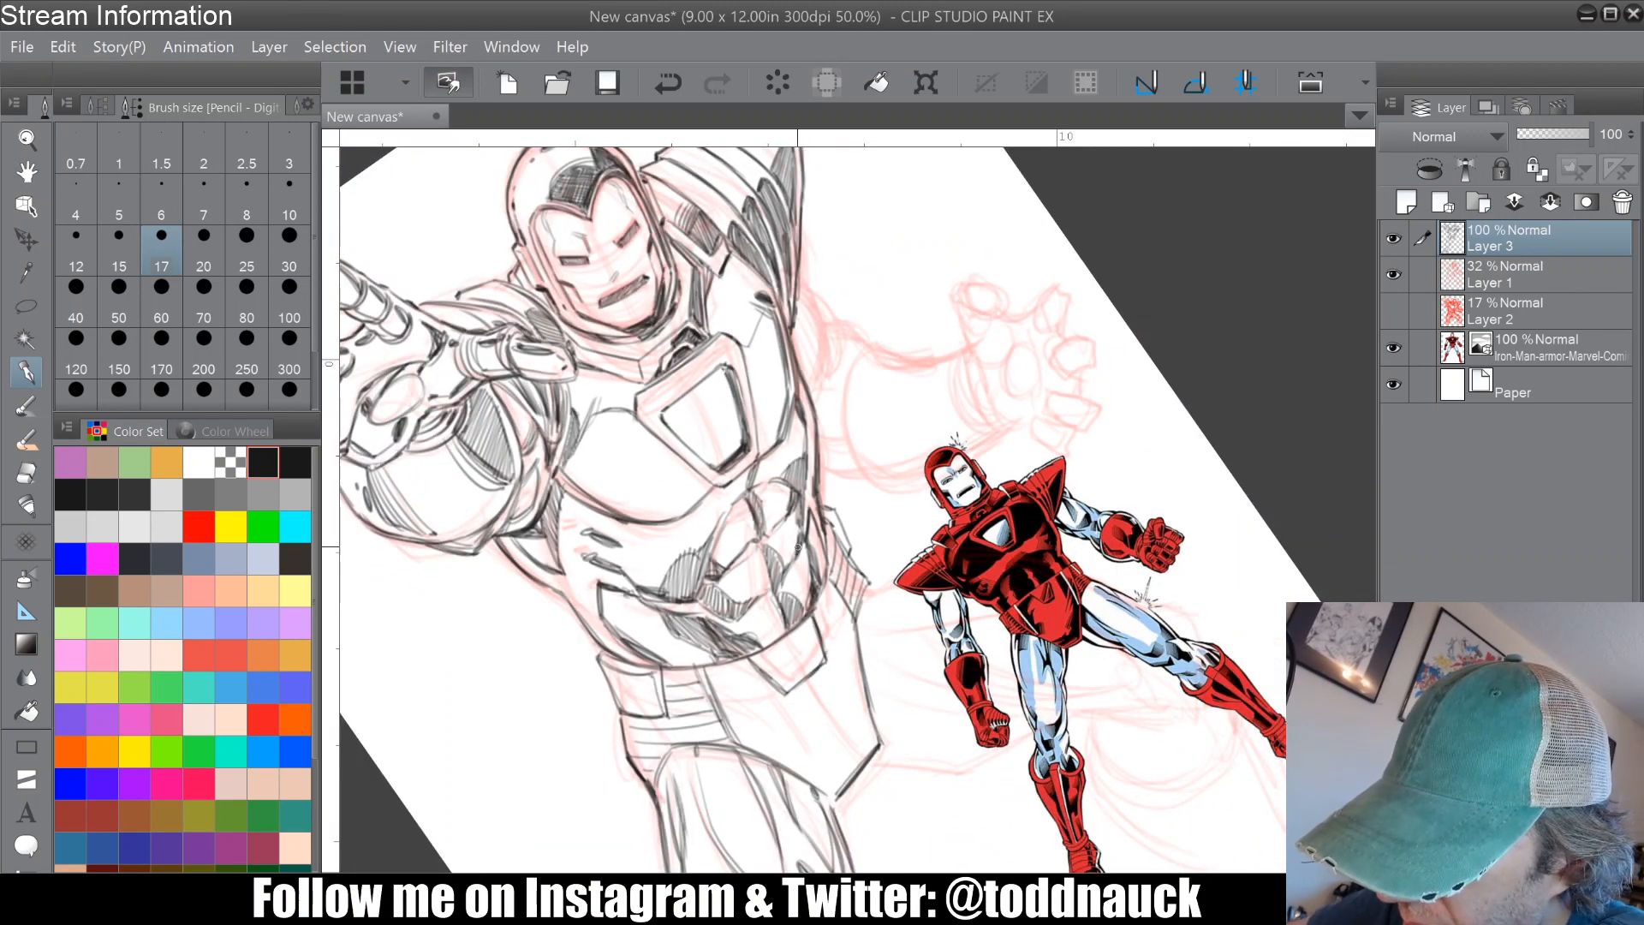
mouse_move(811, 544)
left_mouse_down()
mouse_move(791, 561)
mouse_move(801, 505)
mouse_move(810, 518)
left_mouse_up()
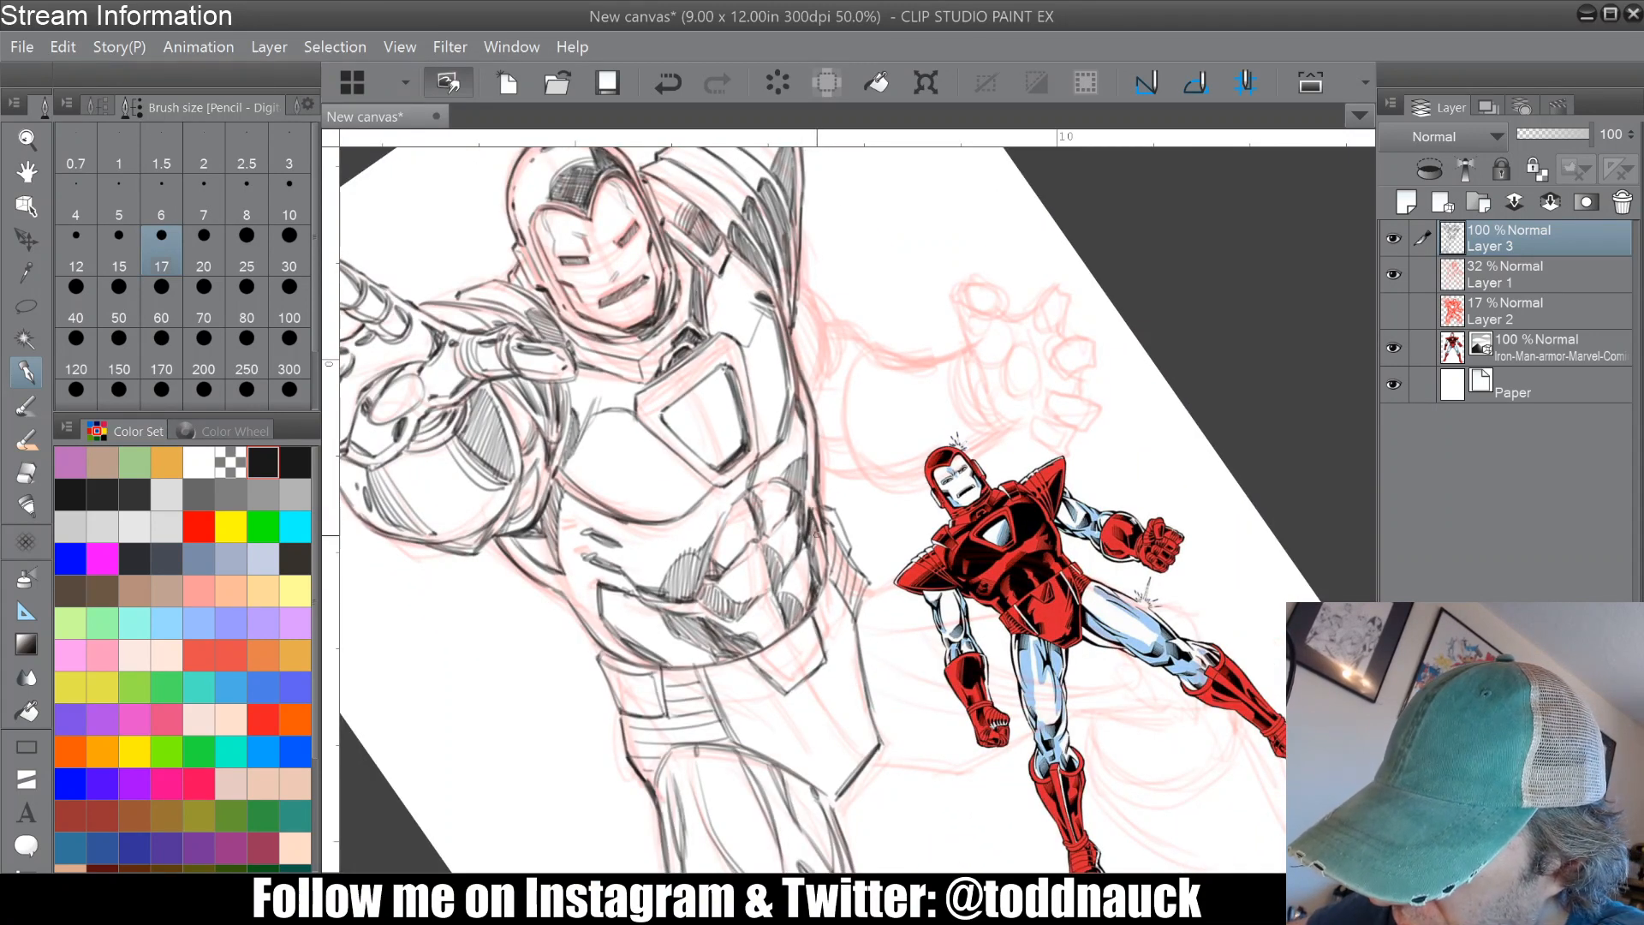
left_click_drag(822, 578, 813, 509)
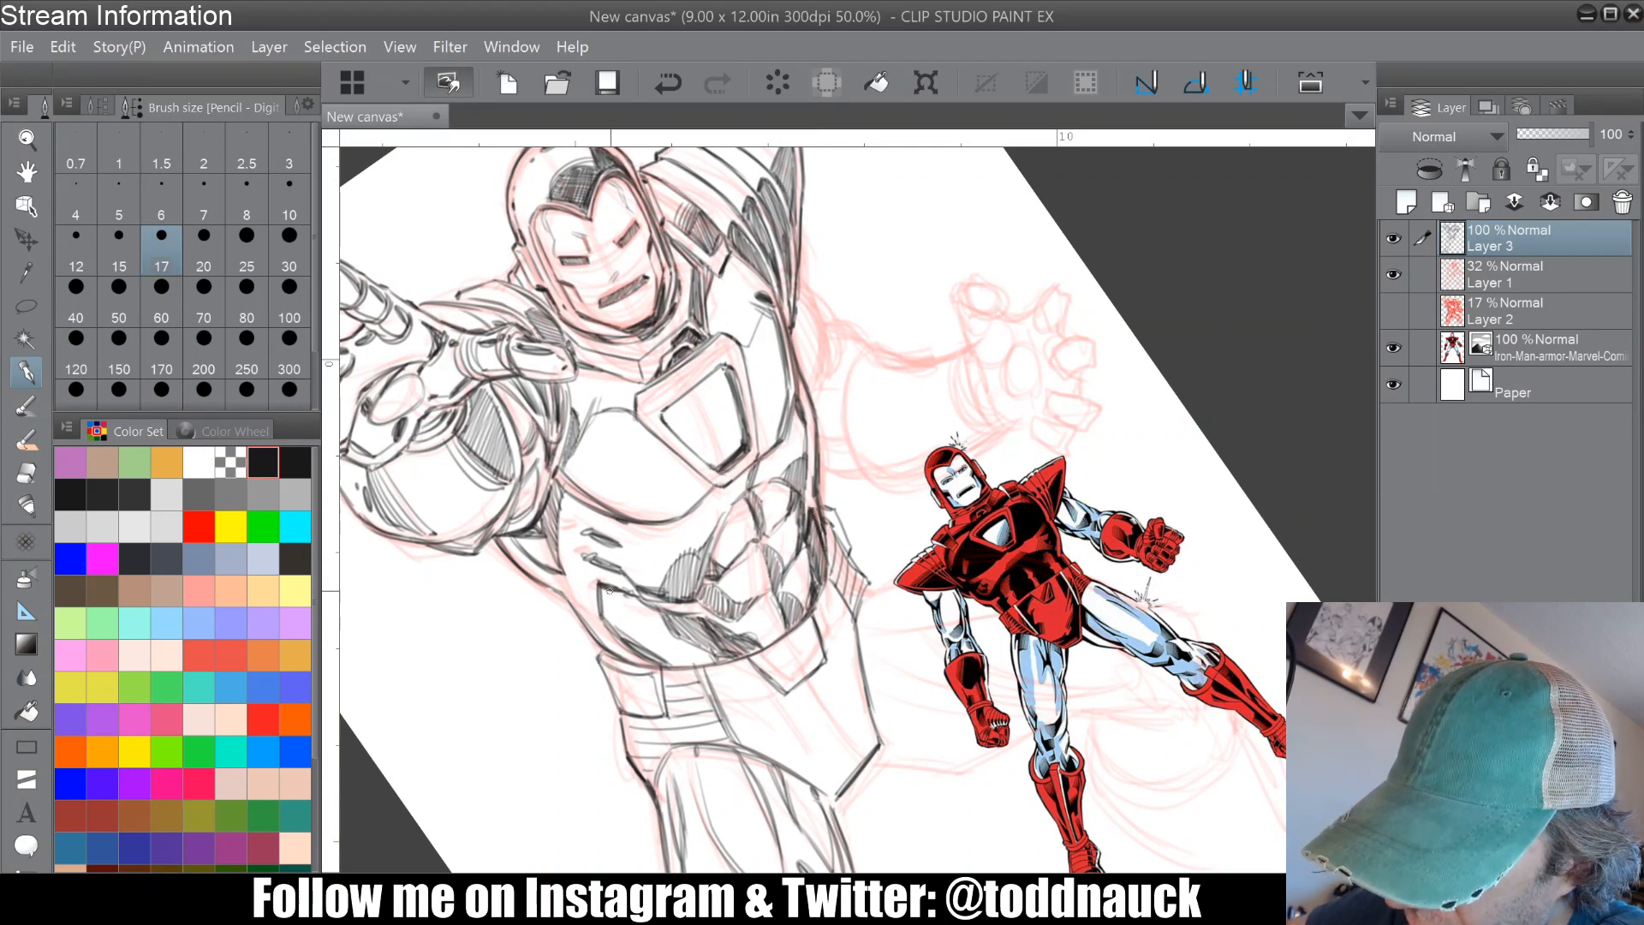
left_click_drag(610, 591, 694, 552)
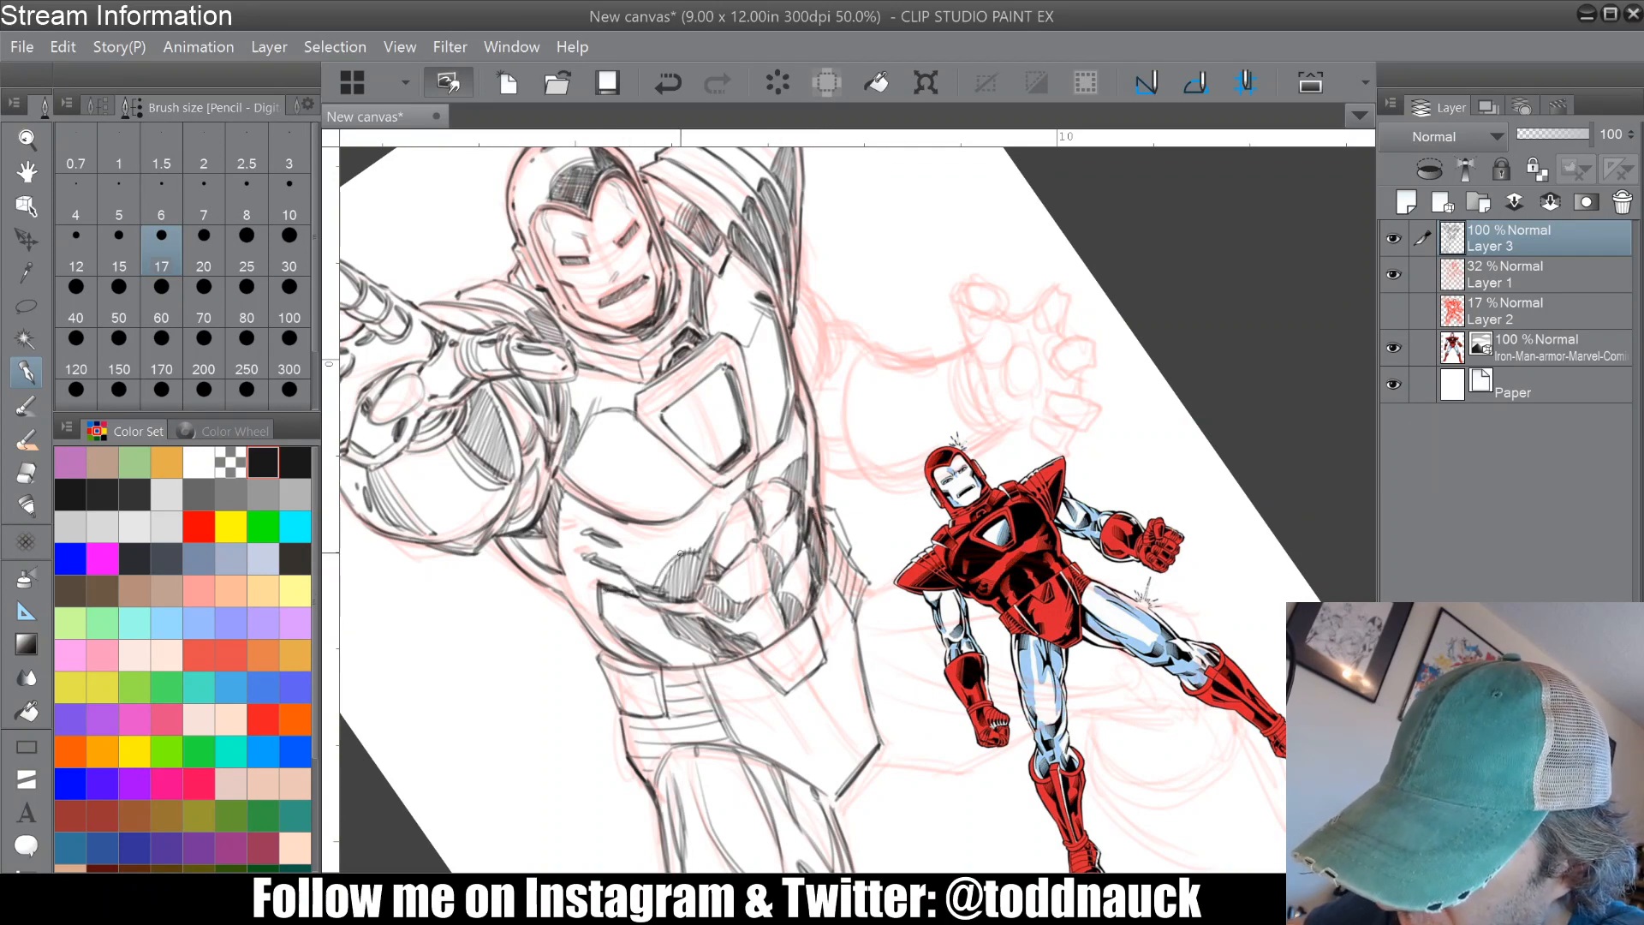
left_click_drag(806, 437, 796, 469)
left_click_drag(591, 524, 619, 543)
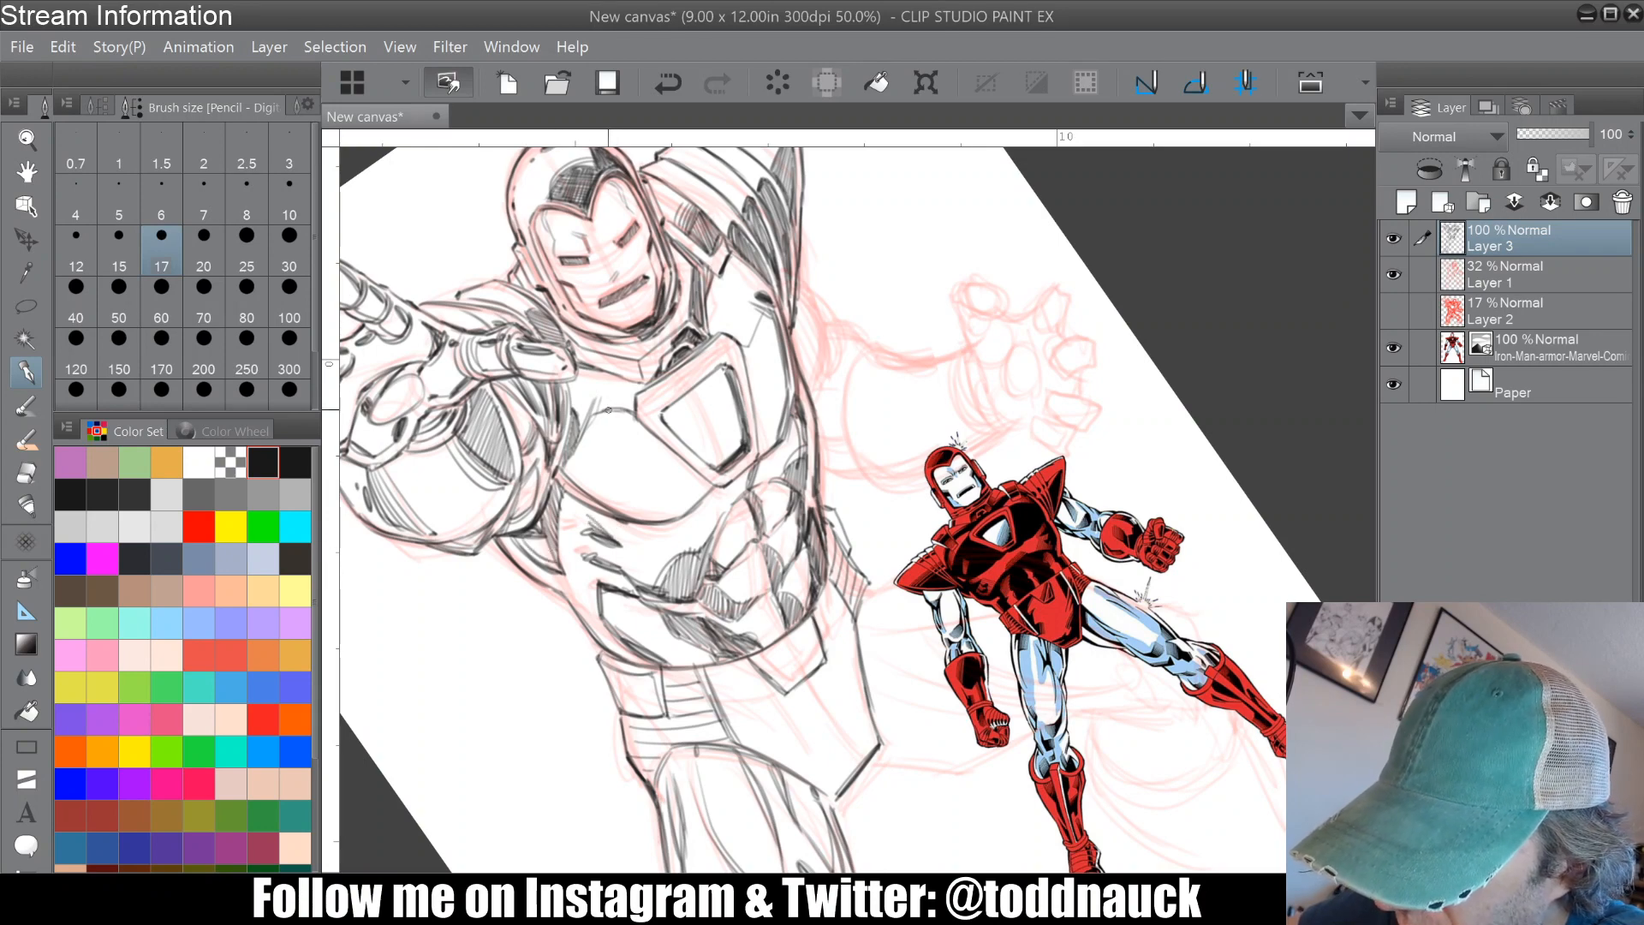
left_click_drag(765, 301, 744, 343)
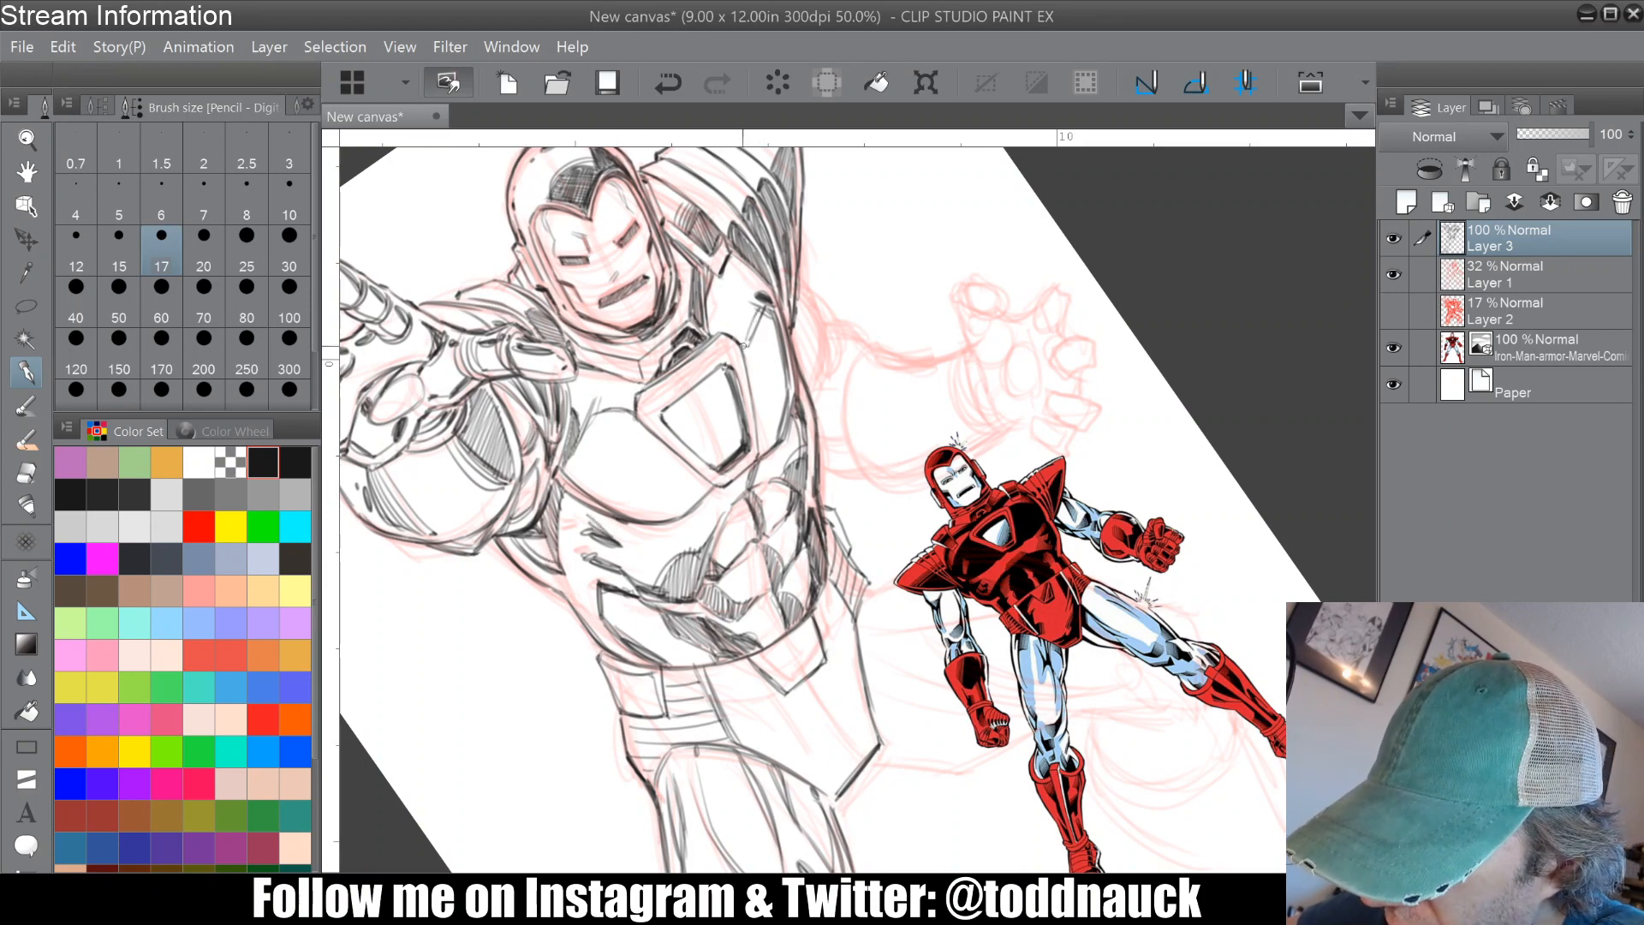
Step: Auto-select the two blank chest areas on either side of the central emblem and switch back to the pencil
left_click(25, 339)
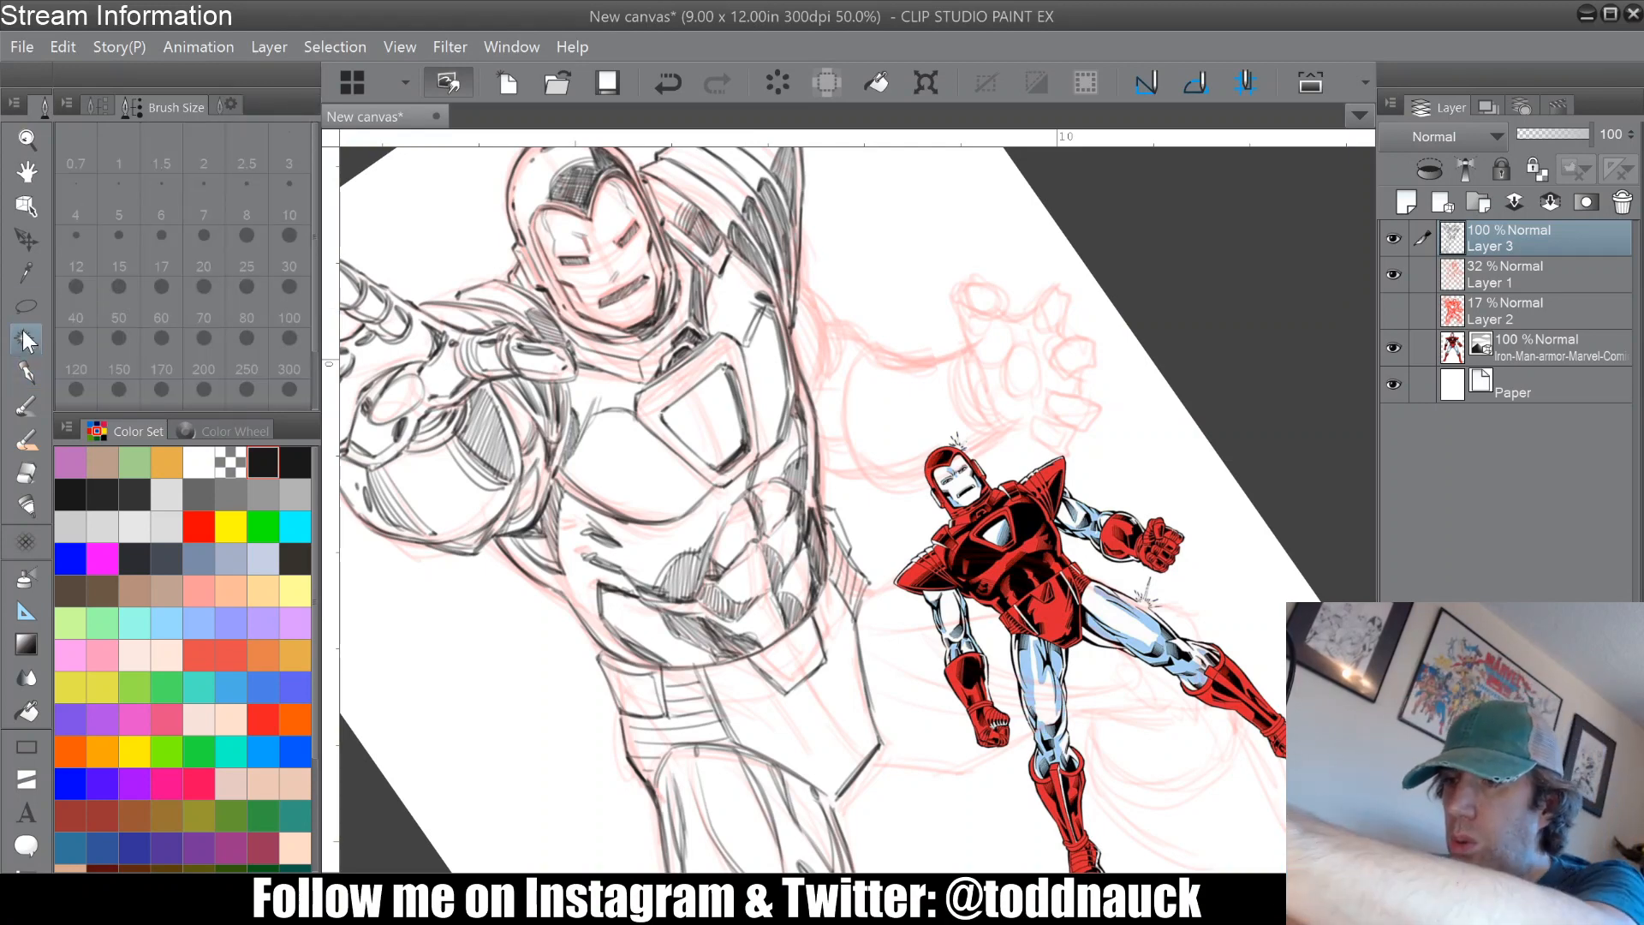
left_click(647, 476)
left_click(767, 359, "shift")
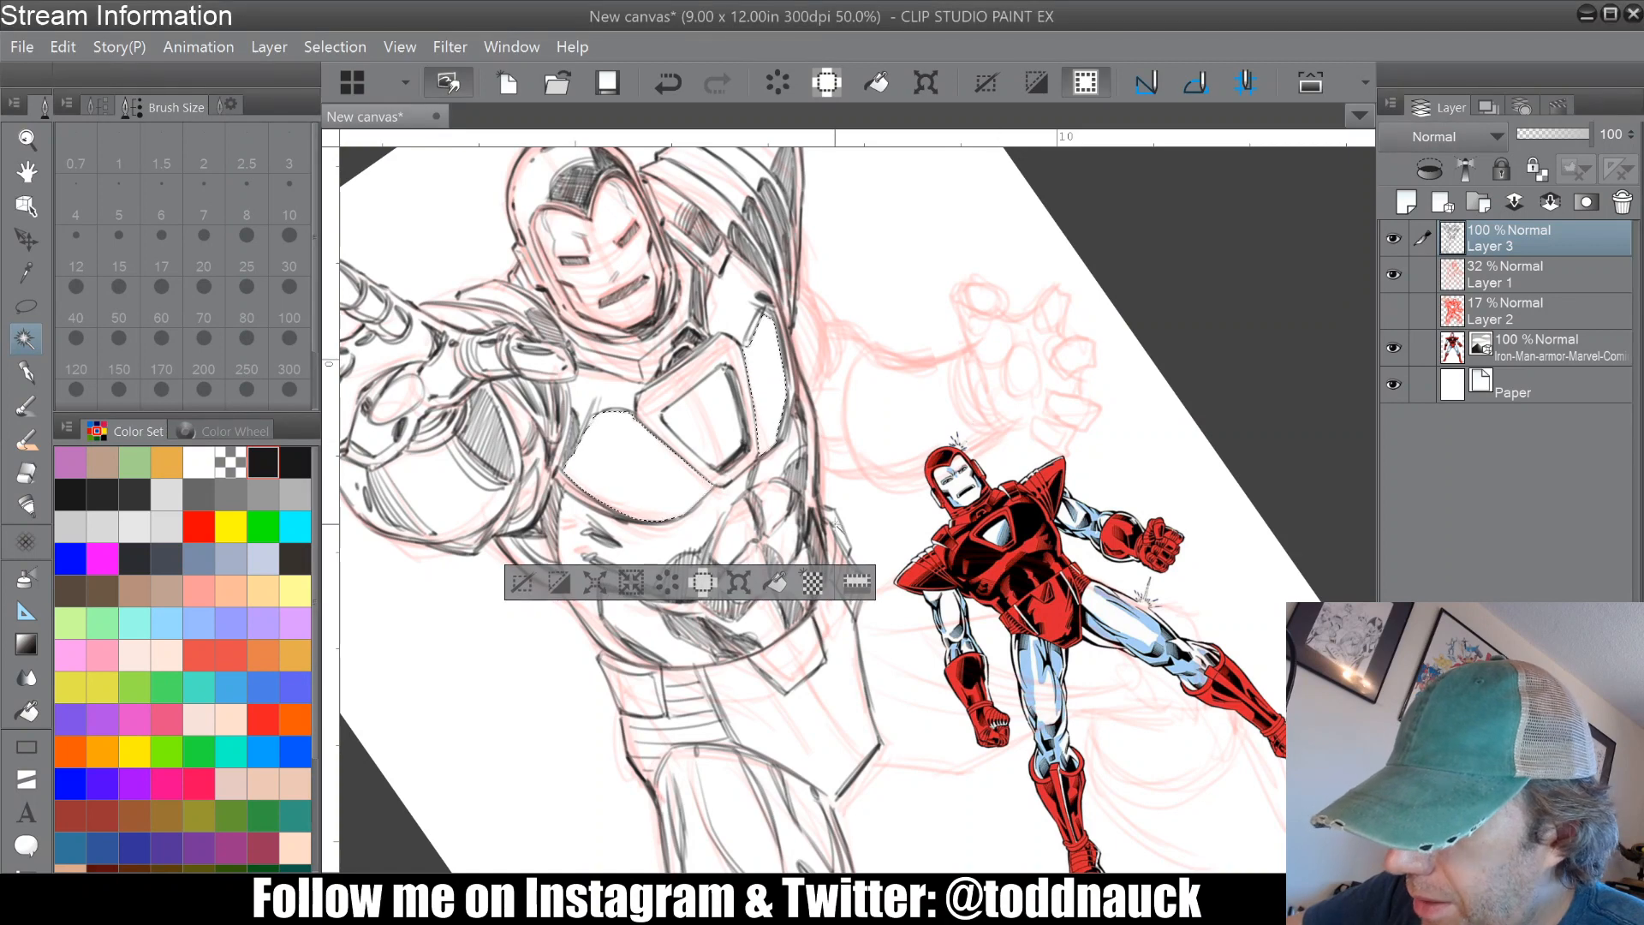
left_click(25, 366)
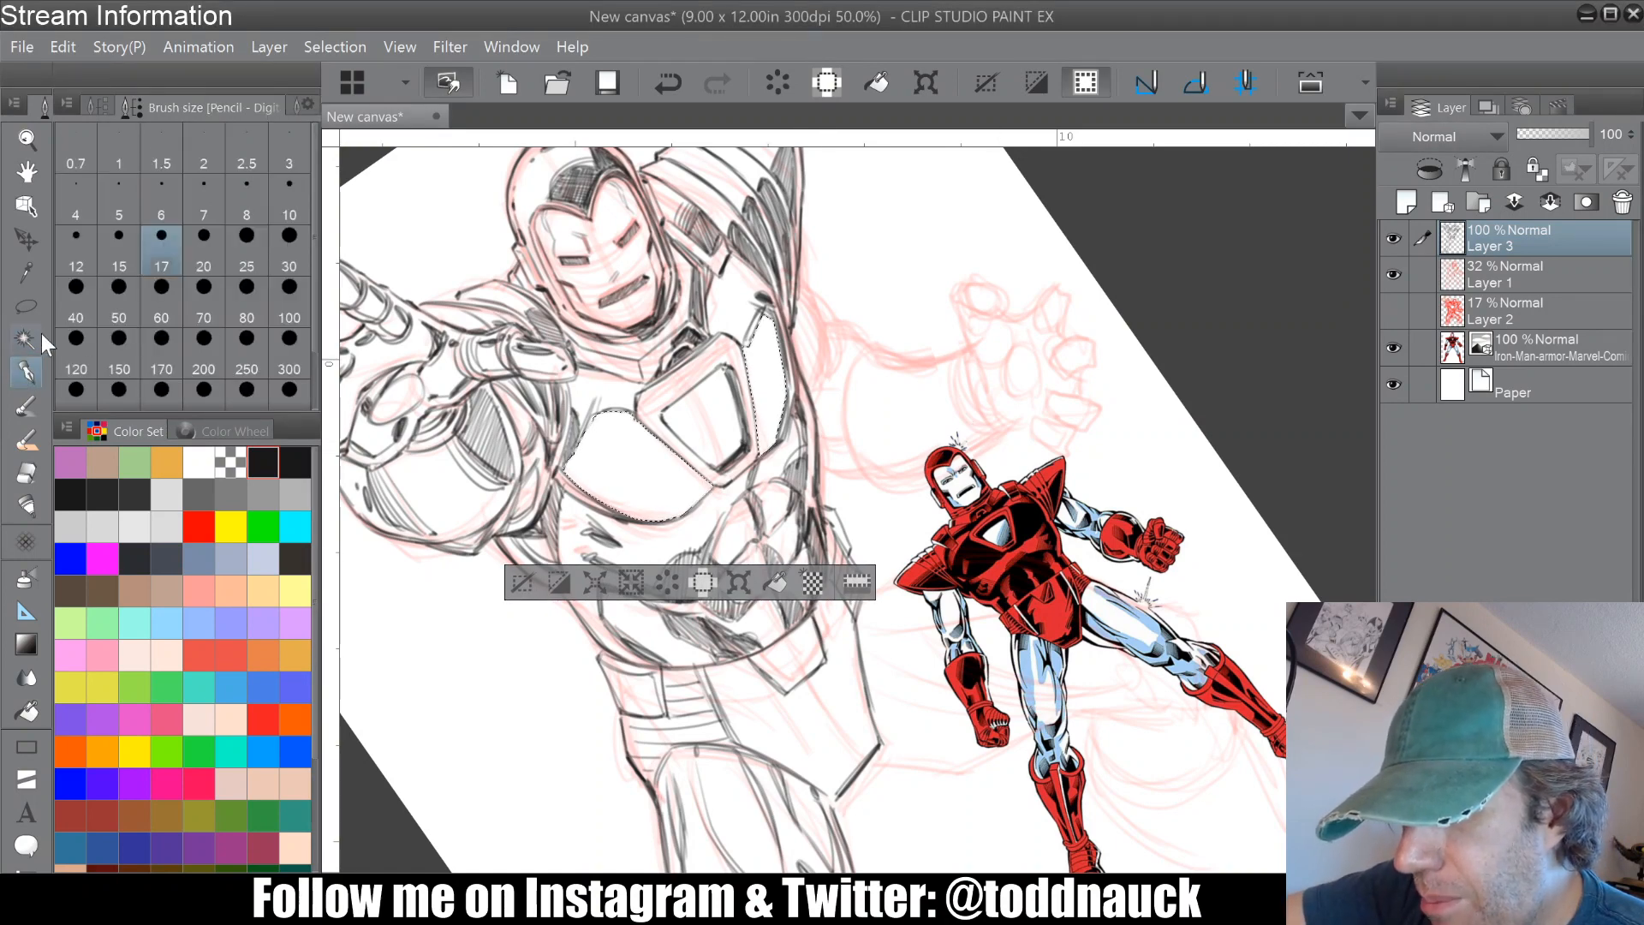
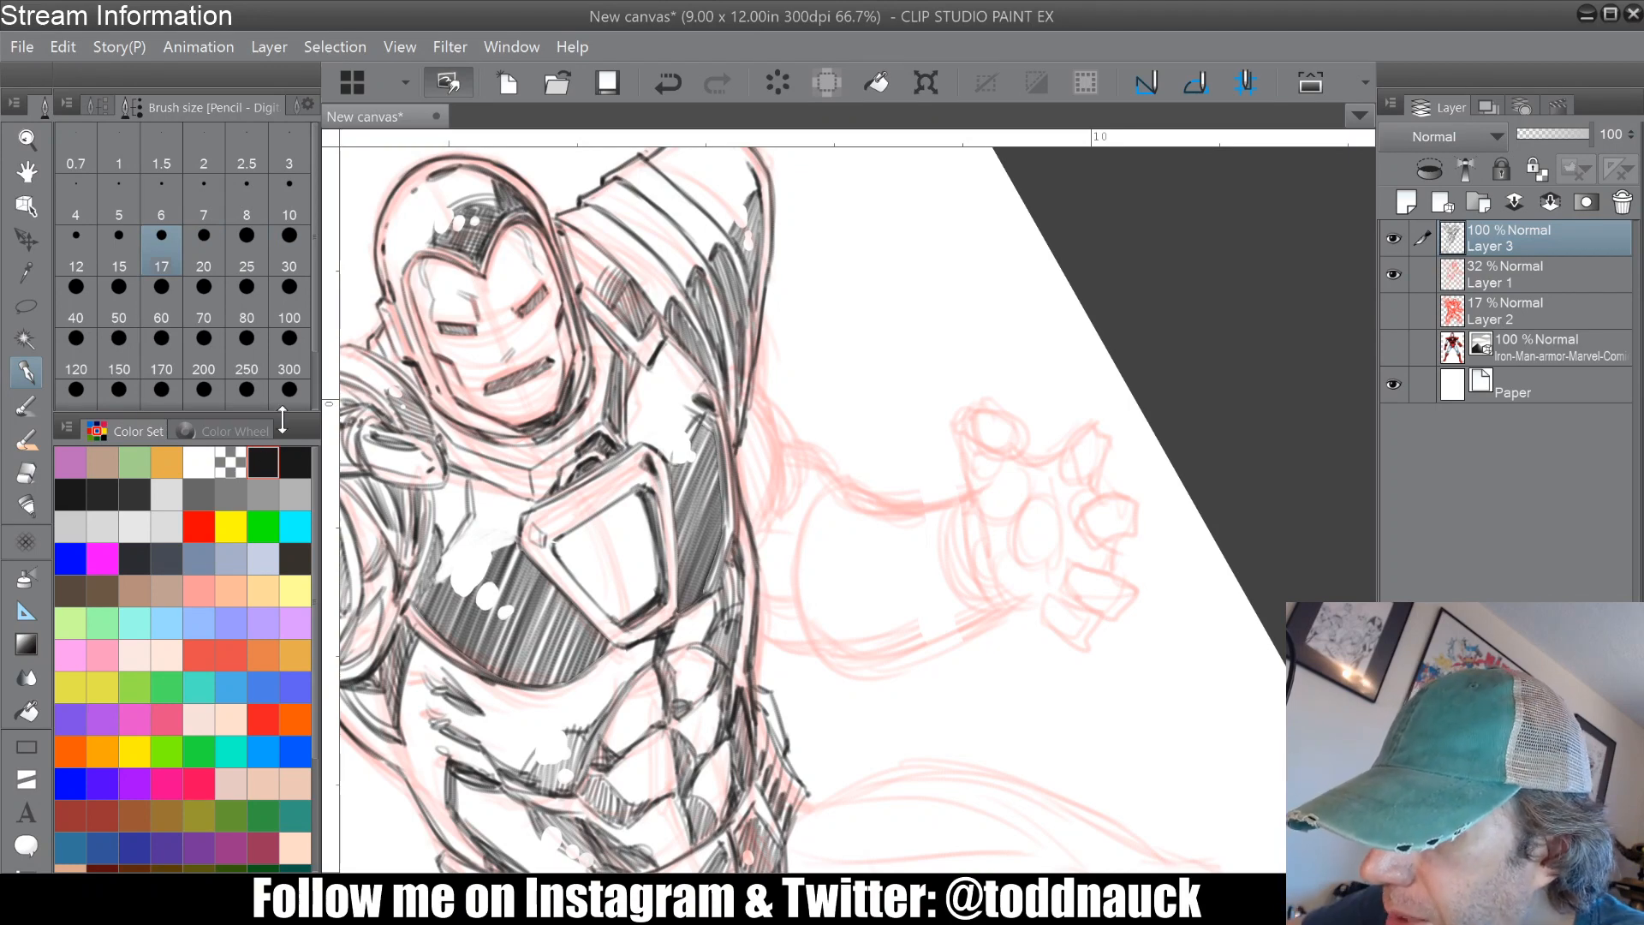
Step: Pencil the curved outline of the far arm where it emerges beside the torso and hatch its inner edge
mouse_move(762, 330)
left_mouse_down()
mouse_move(775, 430)
mouse_move(758, 535)
left_mouse_up()
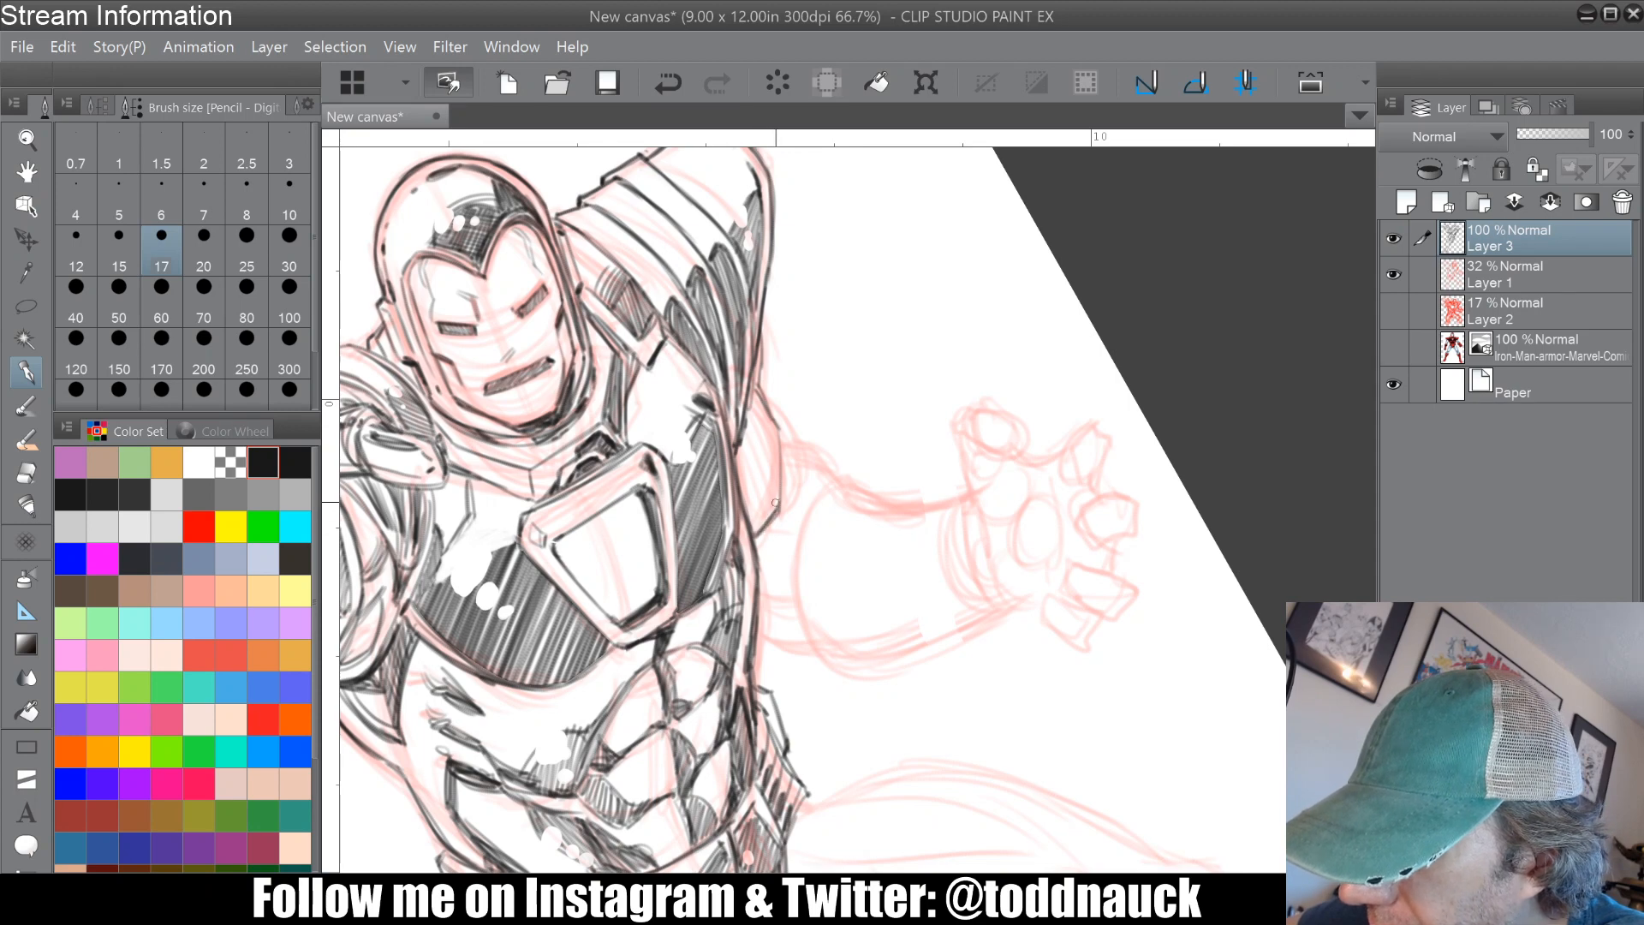
mouse_move(773, 428)
left_mouse_down()
mouse_move(776, 512)
mouse_move(747, 529)
mouse_move(744, 435)
mouse_move(747, 492)
mouse_move(767, 477)
left_mouse_up()
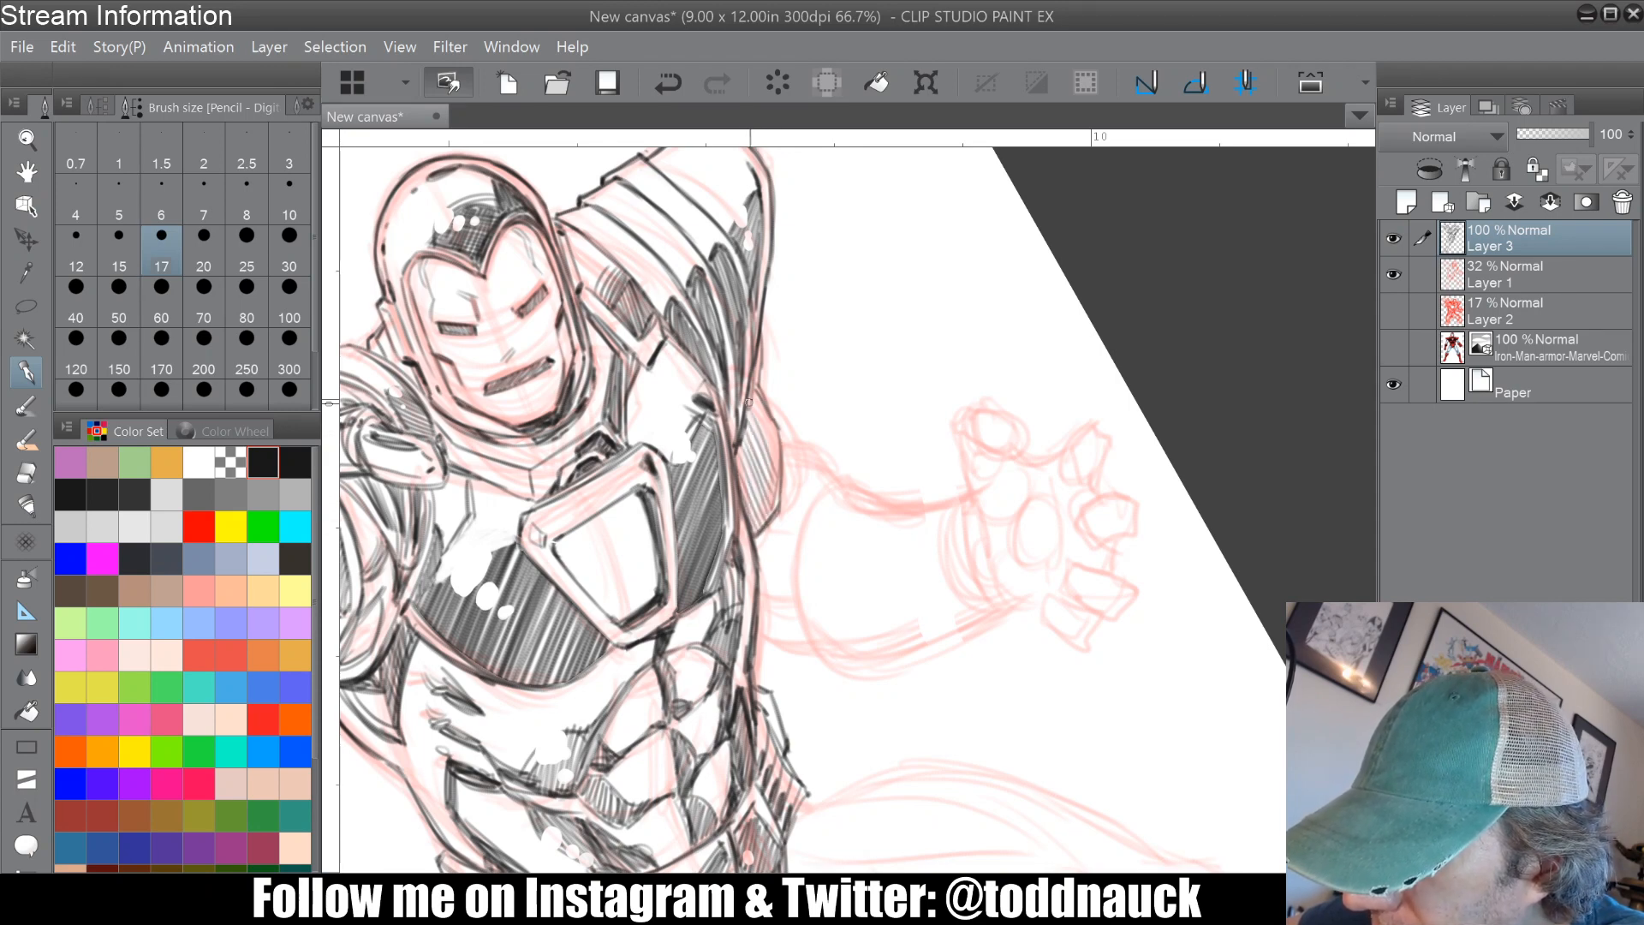
mouse_move(754, 394)
left_mouse_down()
mouse_move(771, 462)
mouse_move(757, 350)
mouse_move(762, 394)
left_mouse_up()
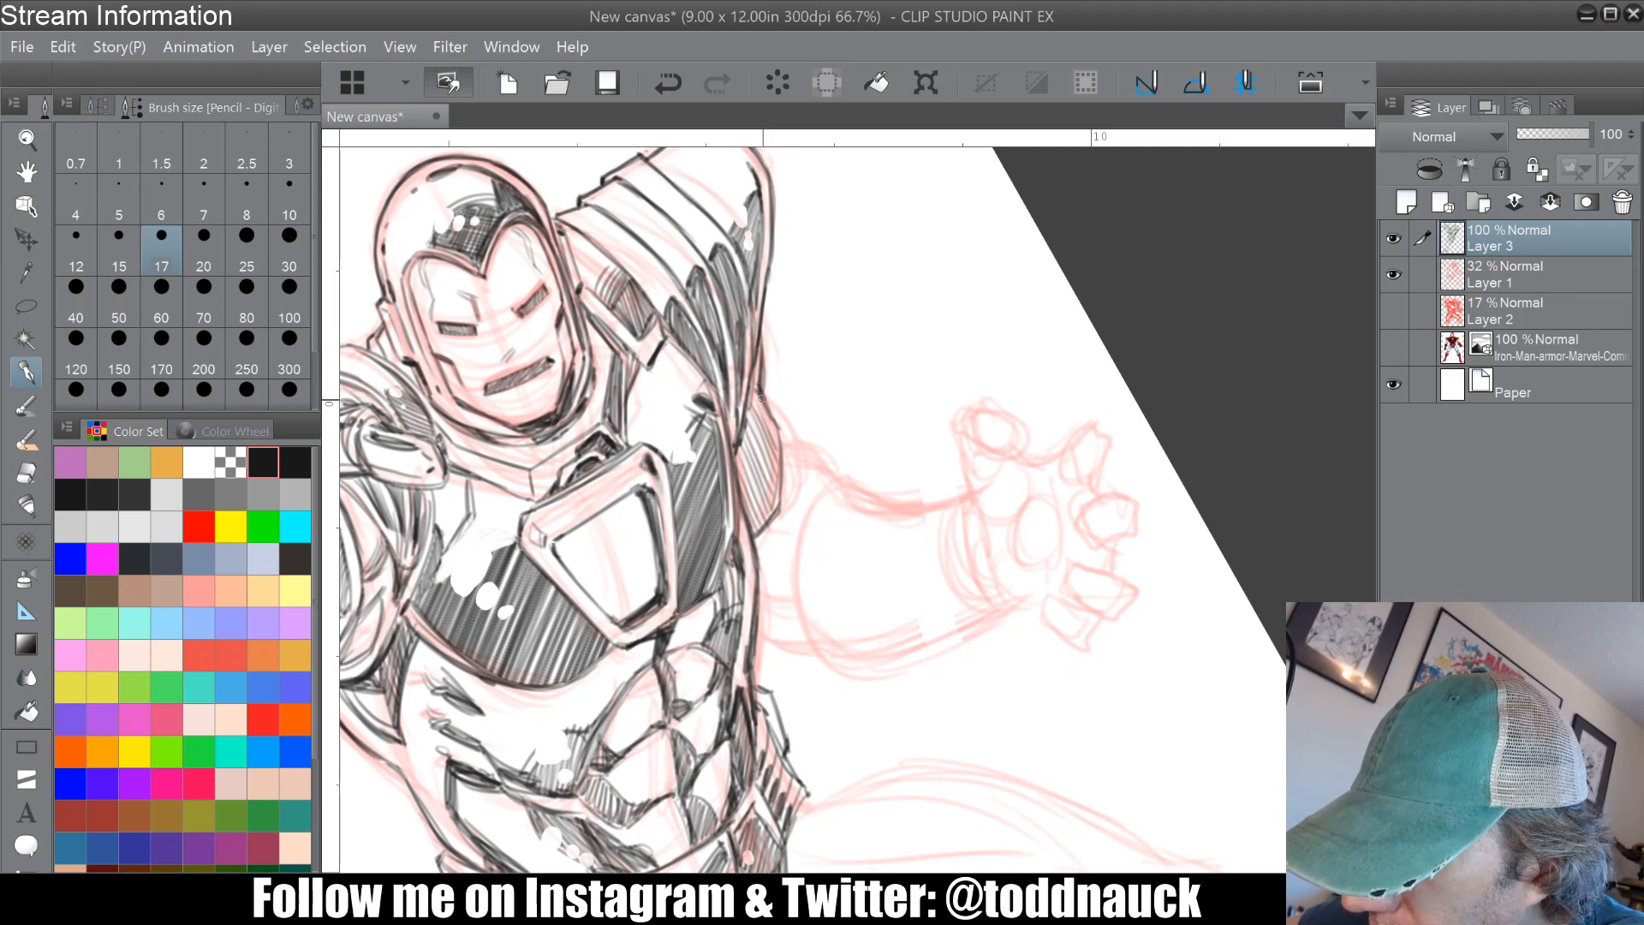
Step: Pencil both long edges and the rounded elbow end of the far forearm gauntlet over the red sketch
left_click_drag(758, 483, 770, 343)
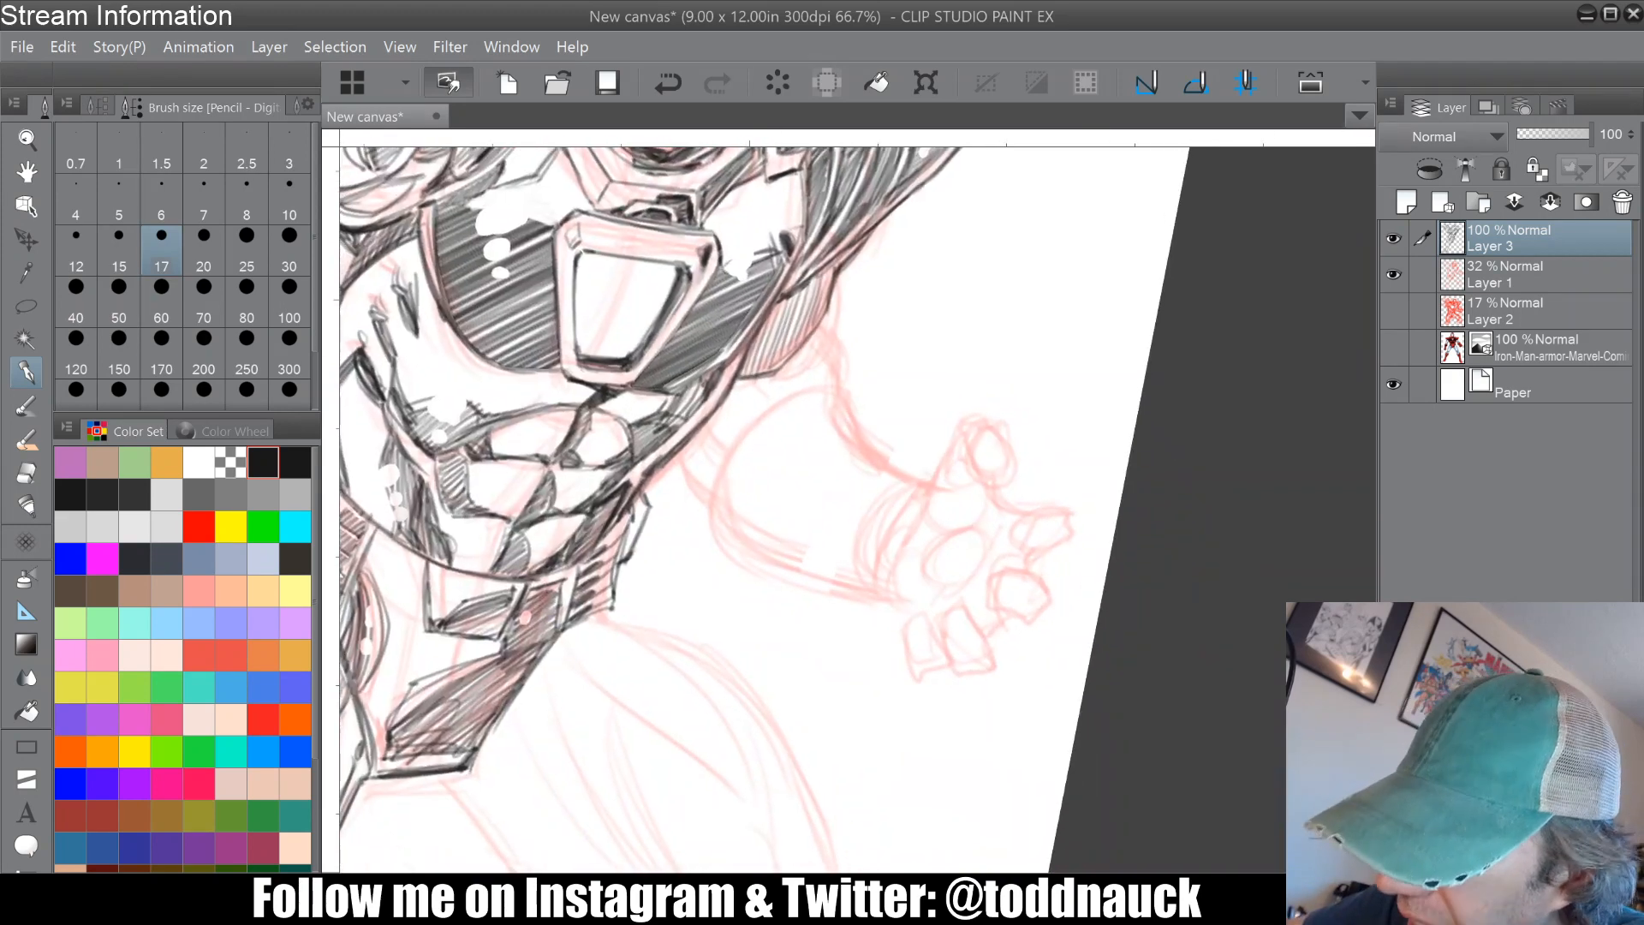
left_click_drag(847, 395, 925, 476)
left_click_drag(855, 411, 927, 479)
mouse_move(718, 538)
left_mouse_down()
mouse_move(899, 605)
mouse_move(945, 569)
left_mouse_up()
mouse_move(823, 513)
left_mouse_down()
mouse_move(834, 614)
mouse_move(818, 586)
mouse_move(883, 667)
mouse_move(833, 650)
mouse_move(822, 591)
mouse_move(925, 674)
left_mouse_up()
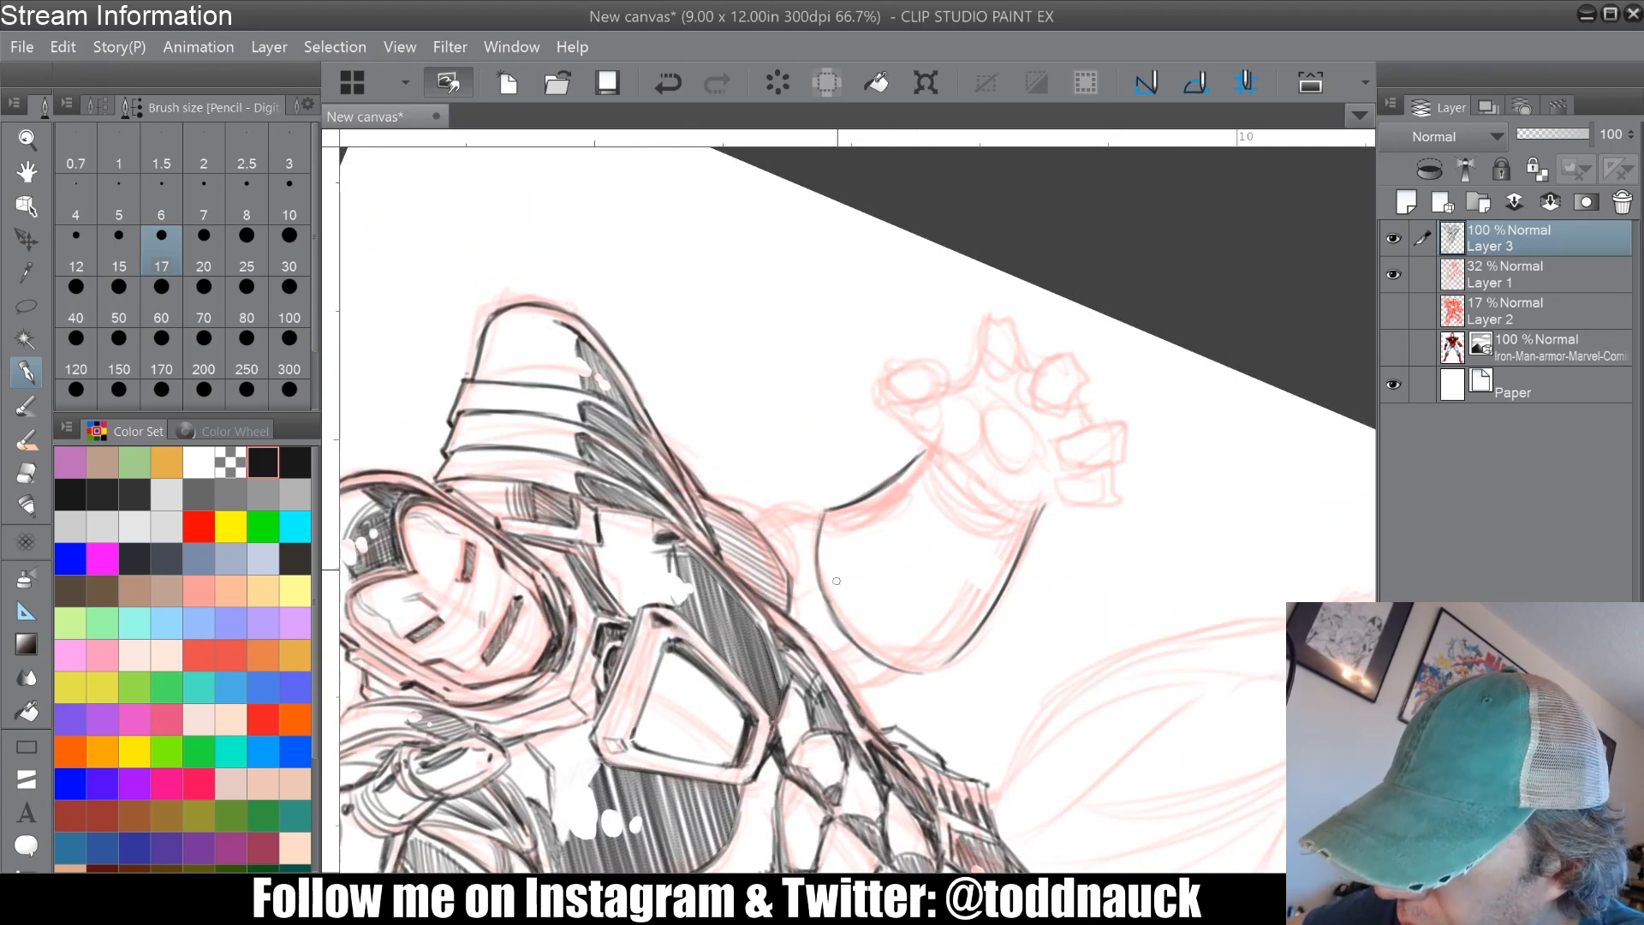
left_click_drag(863, 436, 987, 449)
mouse_move(761, 503)
left_mouse_down()
mouse_move(758, 526)
mouse_move(757, 488)
mouse_move(755, 505)
left_mouse_up()
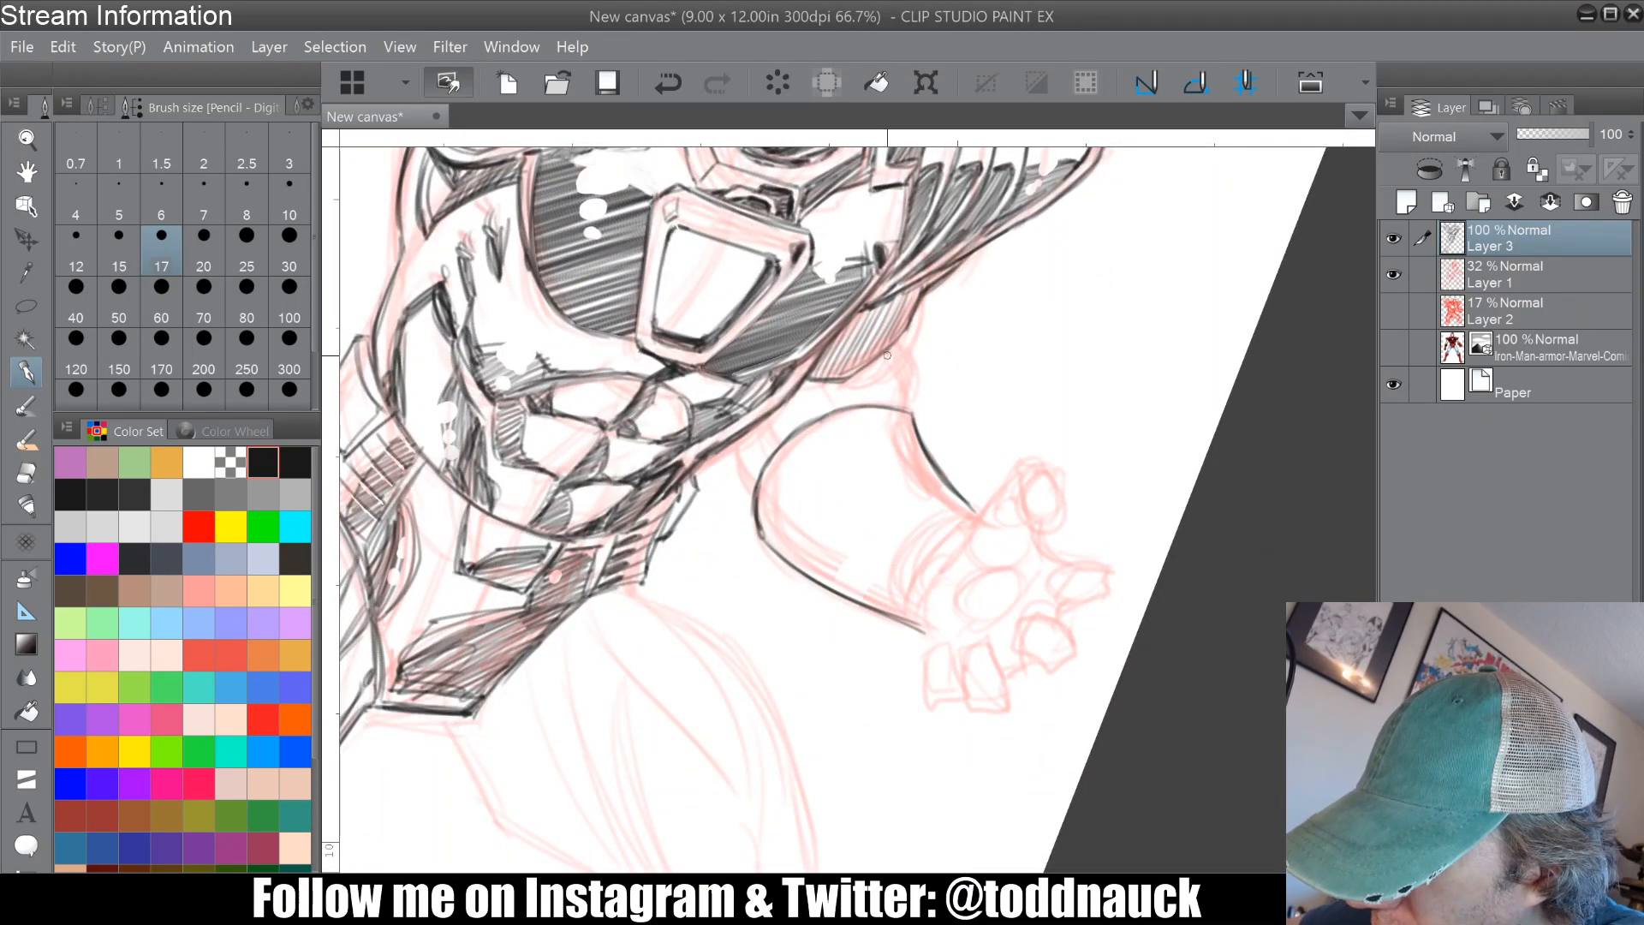
Step: Pencil the far upper arm's outer contour and the curved joint lines and hatching between the gauntlet and the torso
left_click_drag(889, 352, 906, 417)
mouse_move(814, 383)
left_mouse_down()
mouse_move(850, 381)
mouse_move(793, 379)
mouse_move(751, 427)
mouse_move(757, 449)
mouse_move(722, 461)
mouse_move(741, 444)
mouse_move(755, 473)
mouse_move(715, 448)
mouse_move(752, 515)
left_mouse_up()
mouse_move(717, 452)
left_mouse_down()
mouse_move(751, 513)
mouse_move(747, 474)
mouse_move(753, 499)
left_mouse_up()
left_click_drag(726, 458, 755, 522)
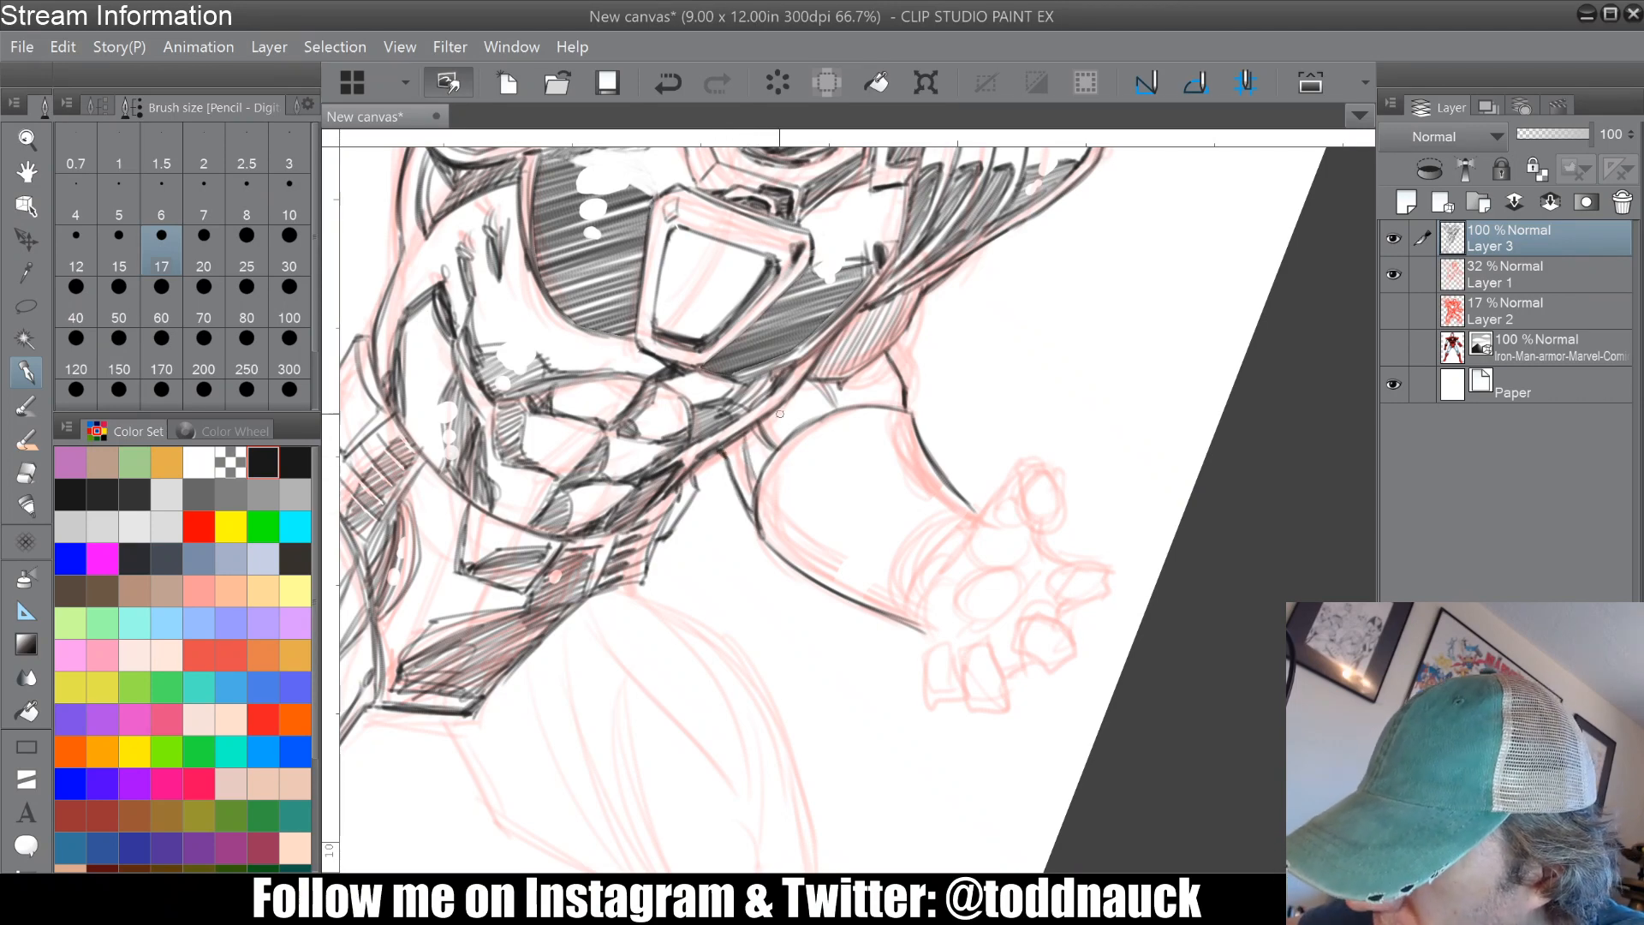
left_click_drag(869, 367, 889, 394)
left_click_drag(868, 363, 891, 405)
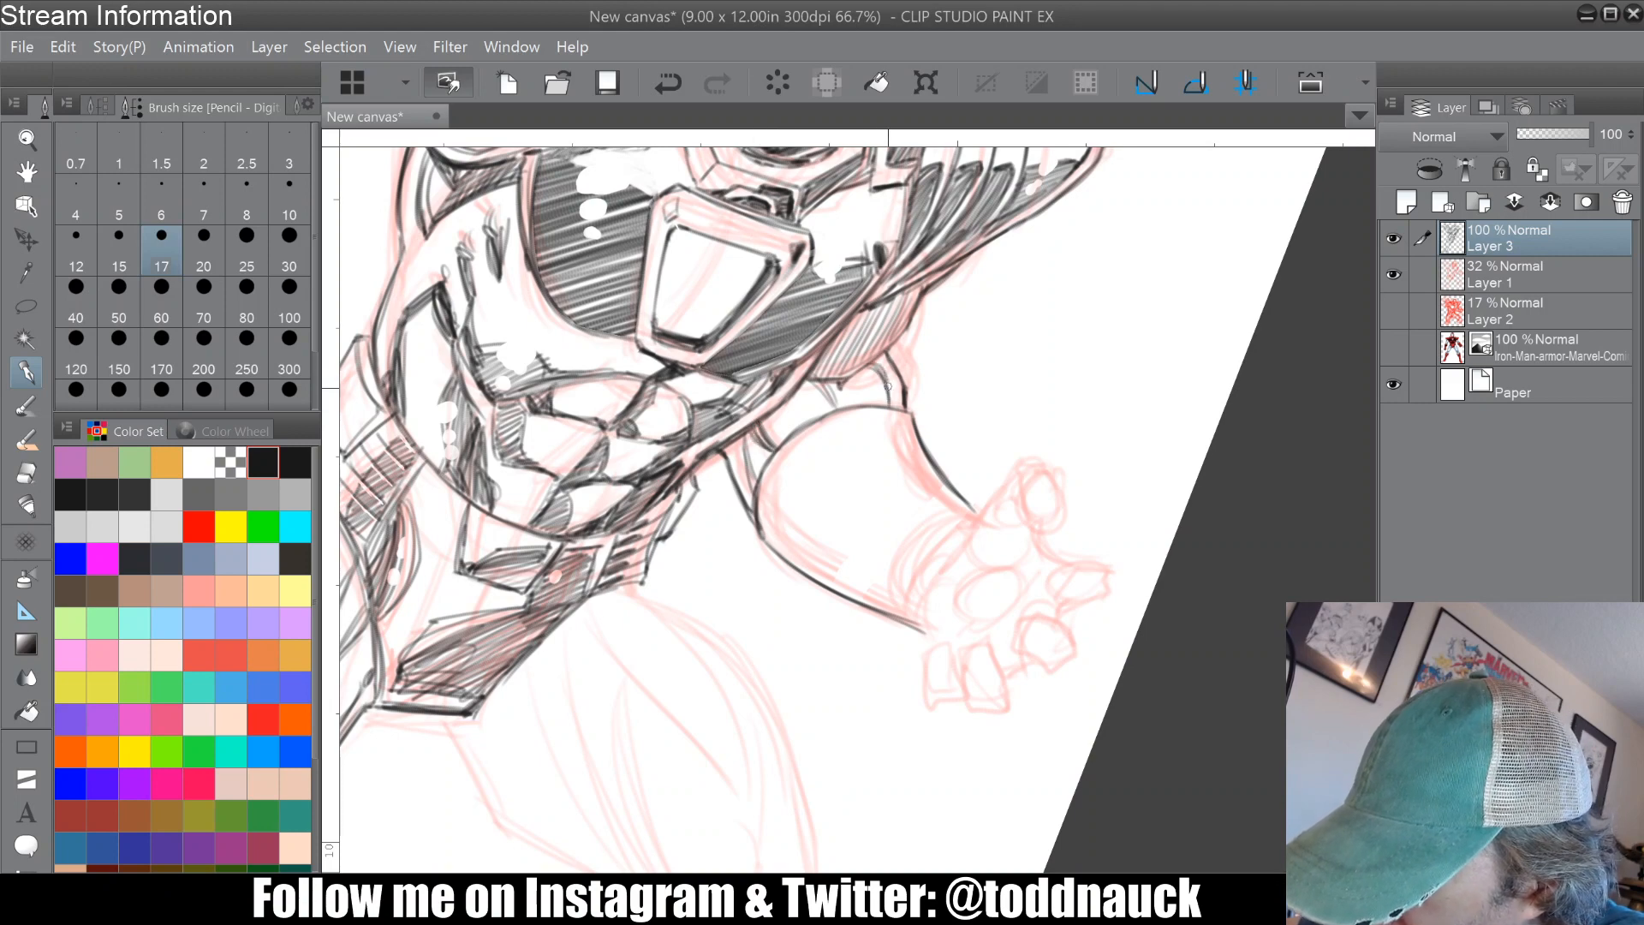
left_click_drag(885, 284, 838, 351)
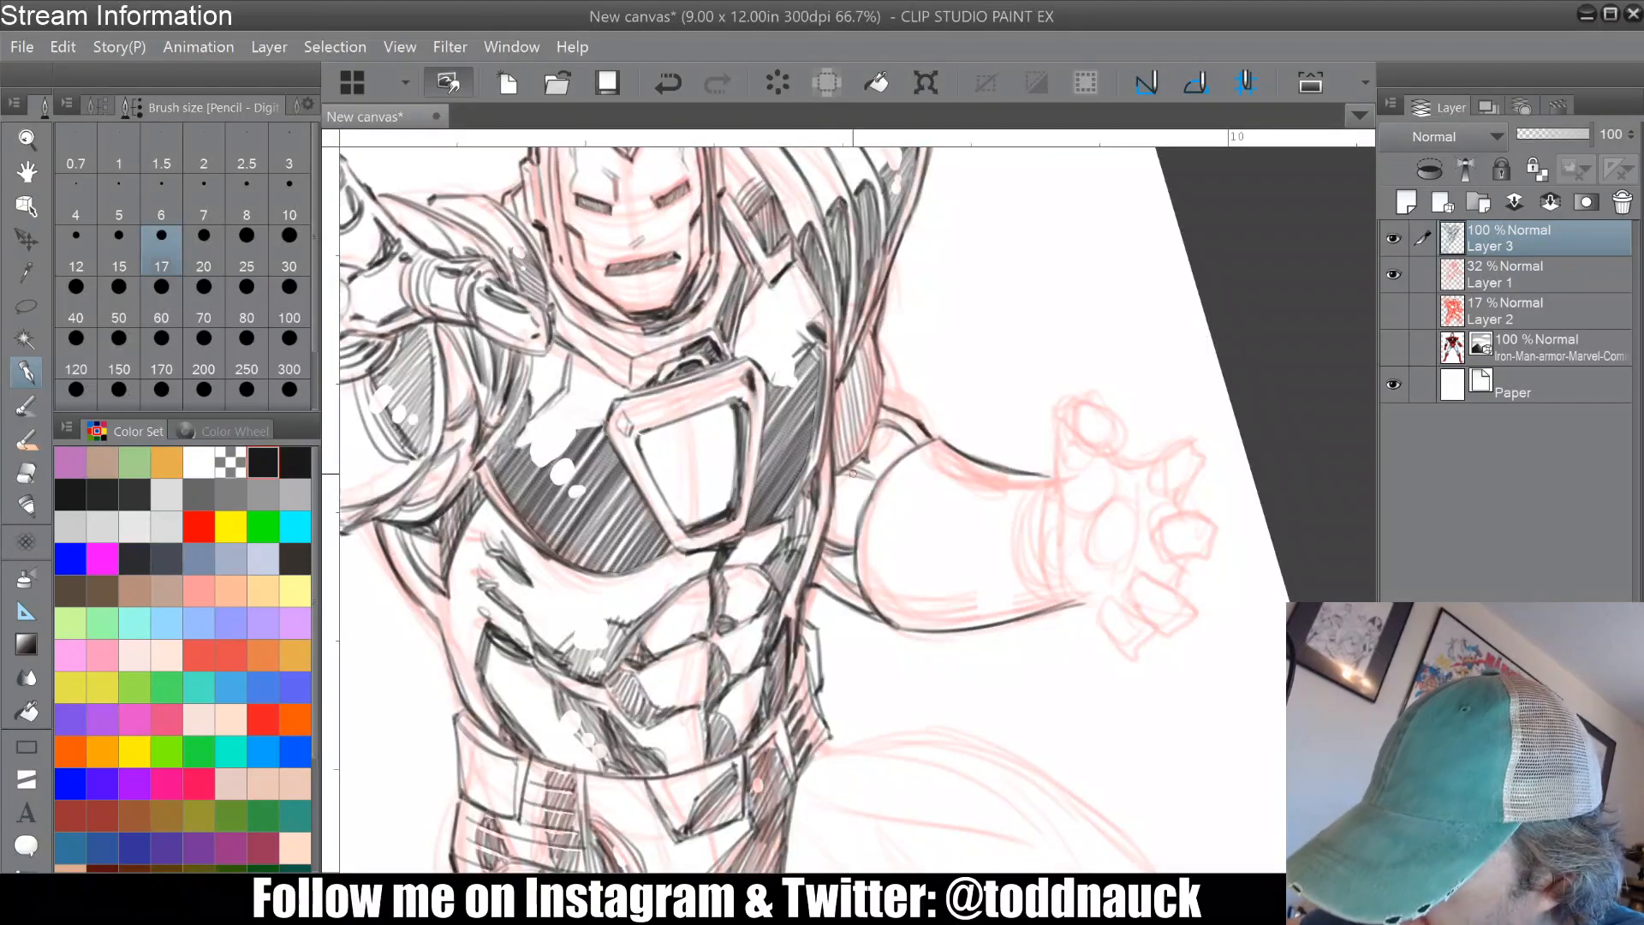
mouse_move(838, 471)
left_mouse_down()
mouse_move(866, 483)
mouse_move(853, 540)
left_mouse_up()
mouse_move(828, 519)
left_mouse_down()
mouse_move(842, 563)
mouse_move(817, 573)
mouse_move(859, 602)
left_mouse_up()
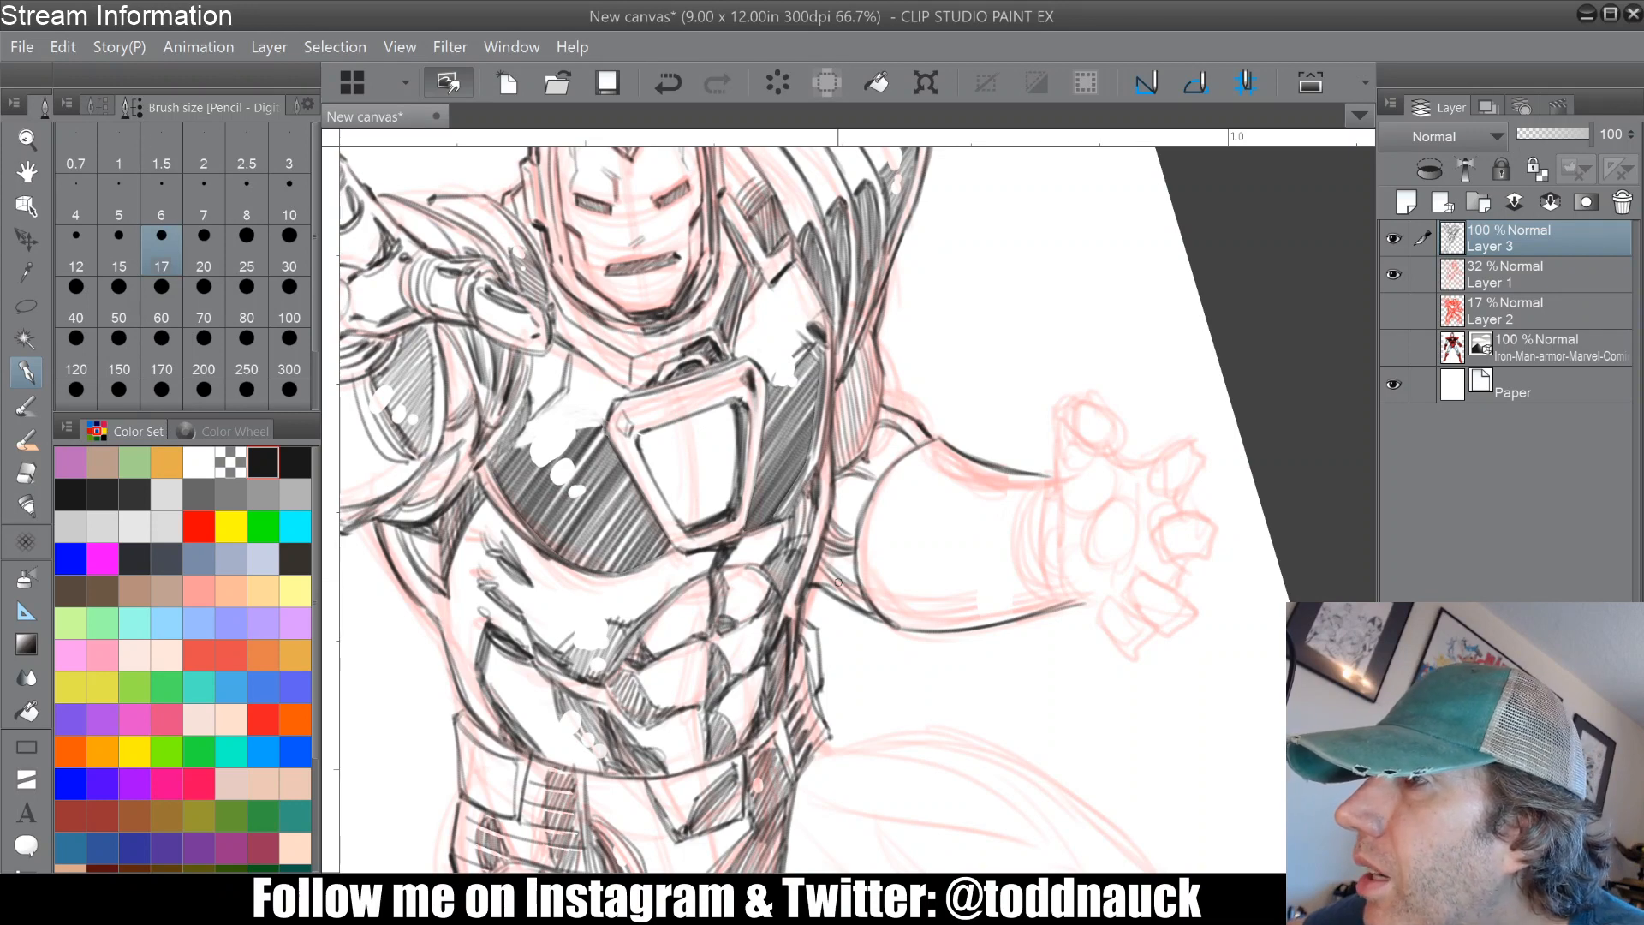
Step: Make Layer 1 active and re-sketch the four fingers of the far hand in red with blockier segments
key("ctrl+minus")
left_click_drag(838, 582, 731, 511)
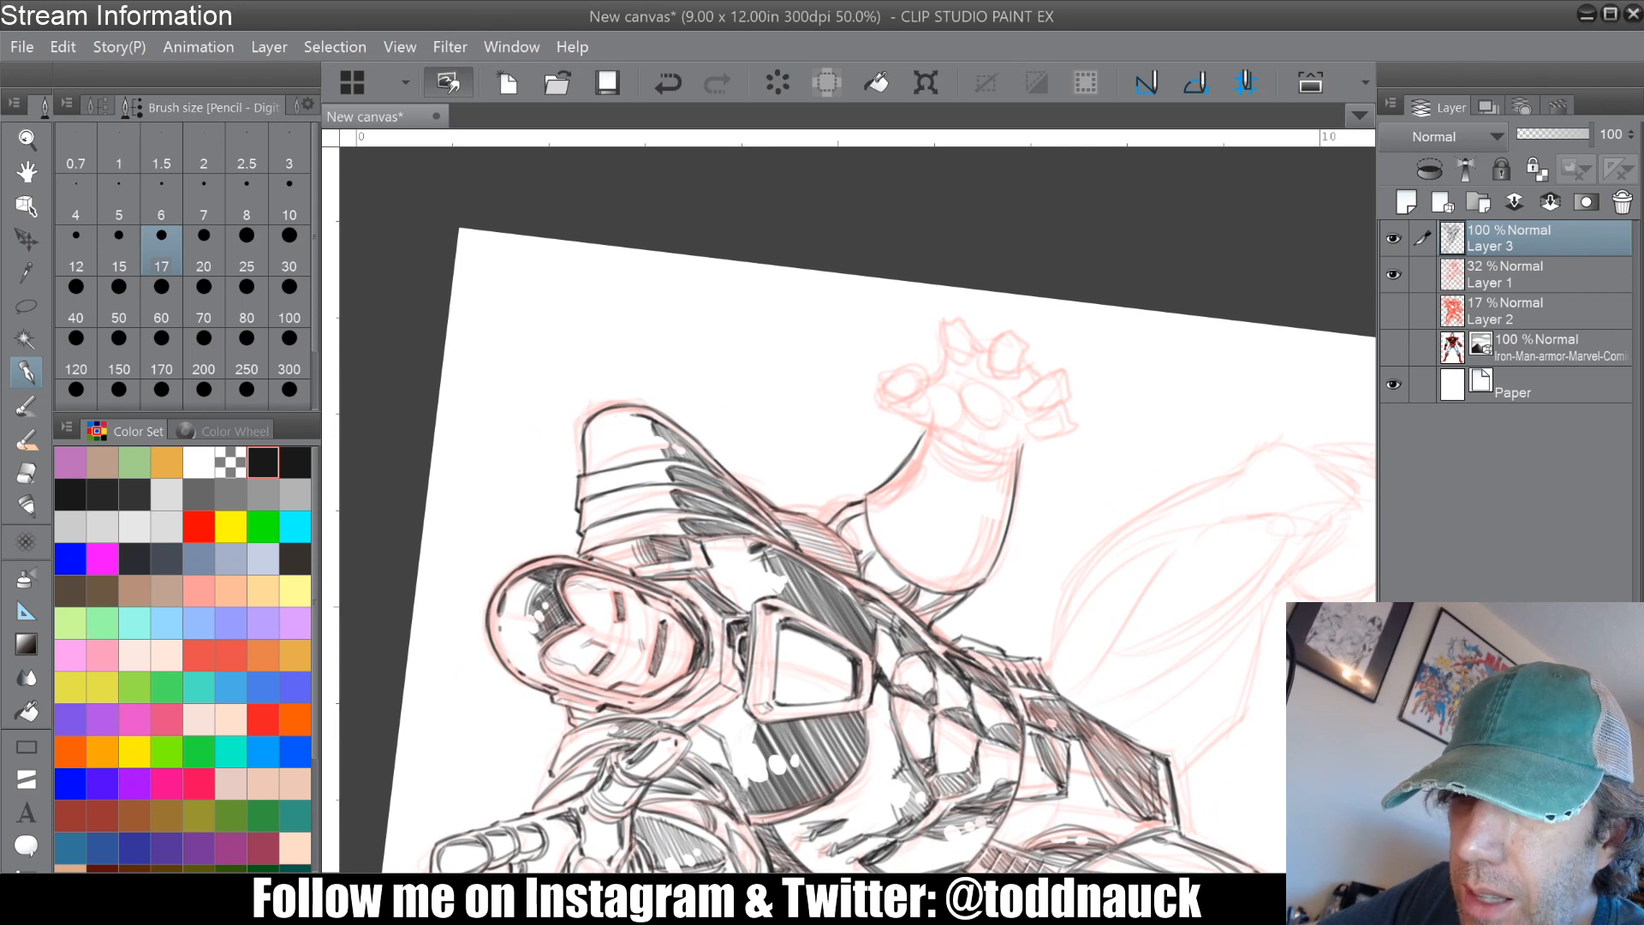
left_click(1490, 279)
left_click(200, 531)
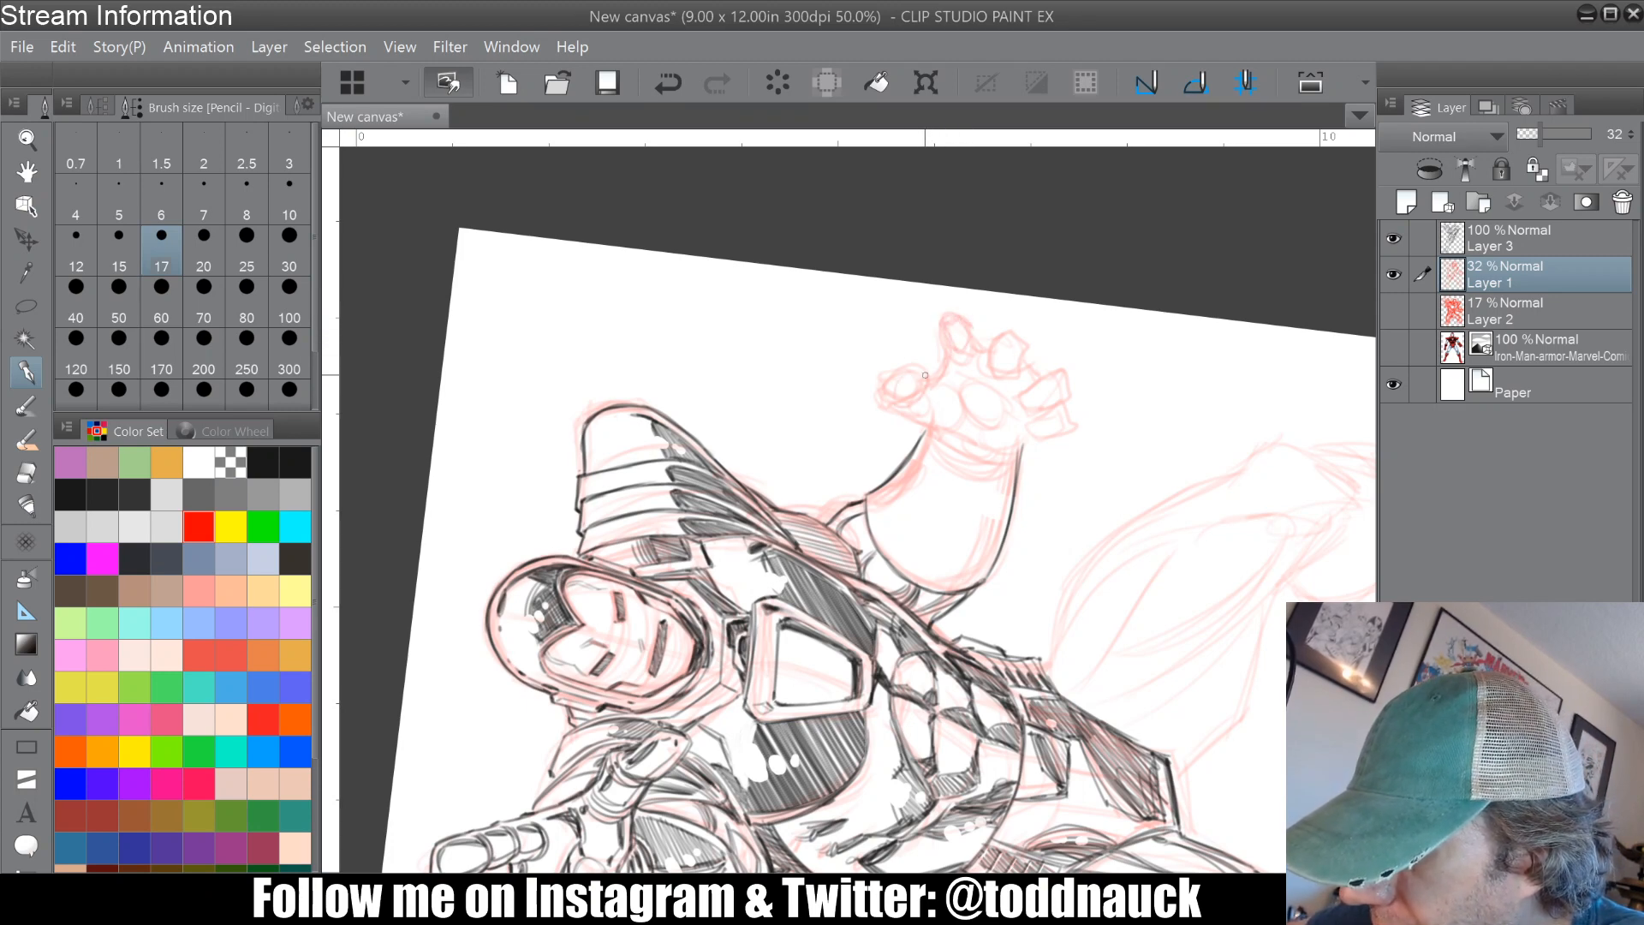
scroll(919, 391, "up", 1)
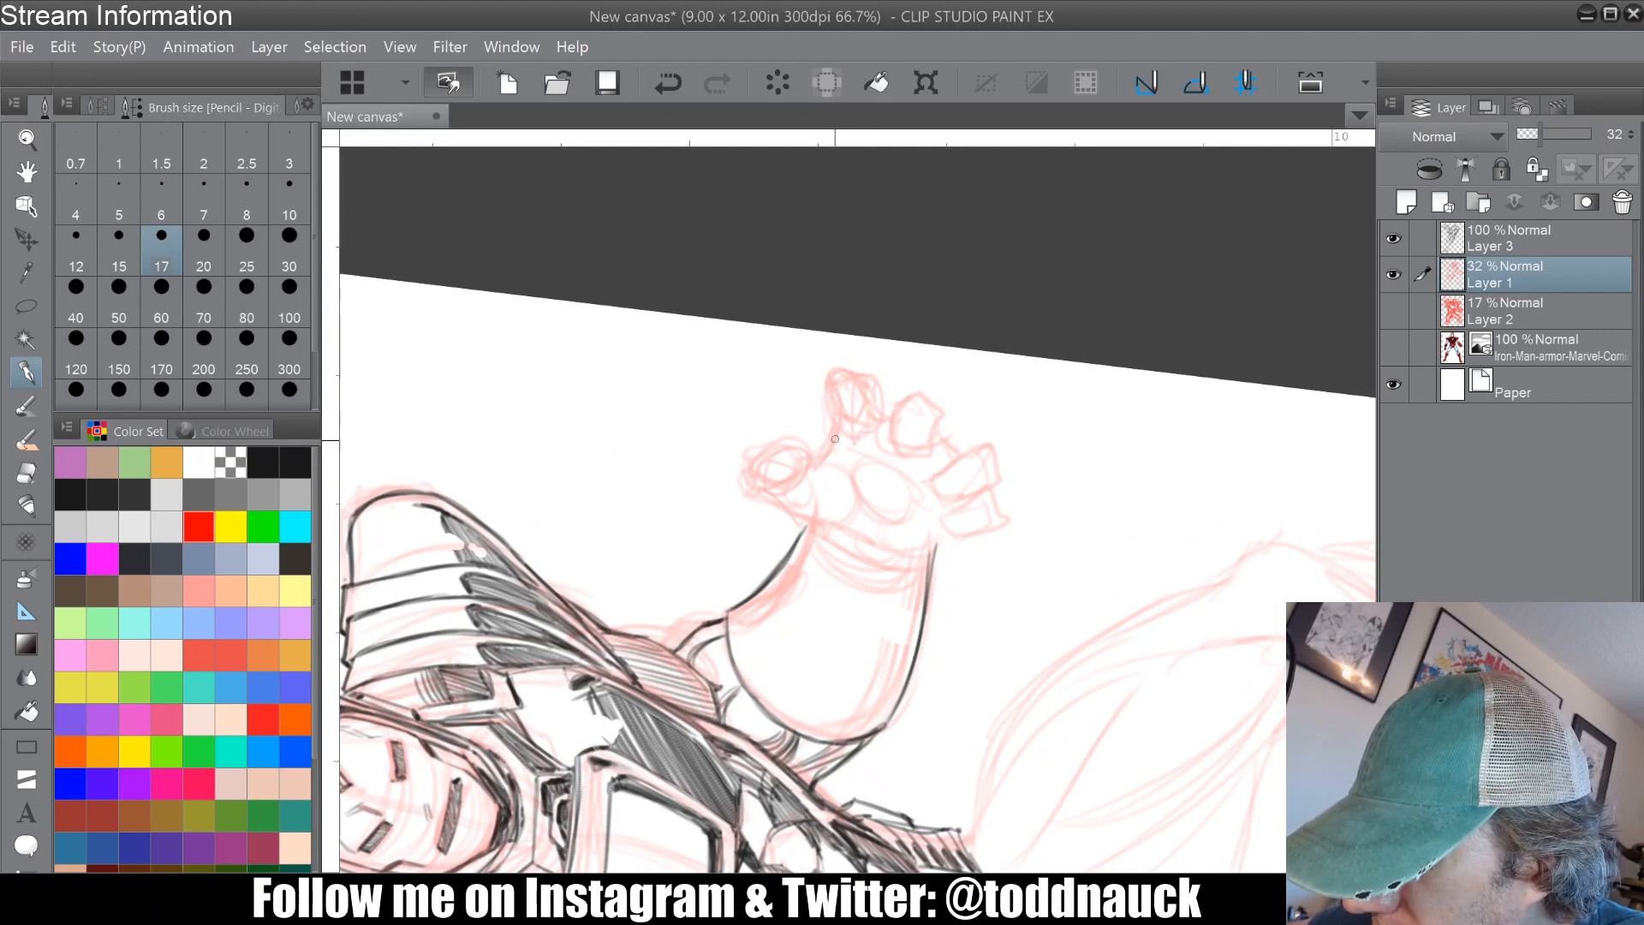
left_click_drag(868, 377, 857, 434)
mouse_move(859, 371)
left_mouse_down()
mouse_move(881, 411)
mouse_move(934, 384)
mouse_move(906, 448)
left_mouse_up()
left_click_drag(929, 382, 952, 383)
left_click_drag(953, 386, 904, 444)
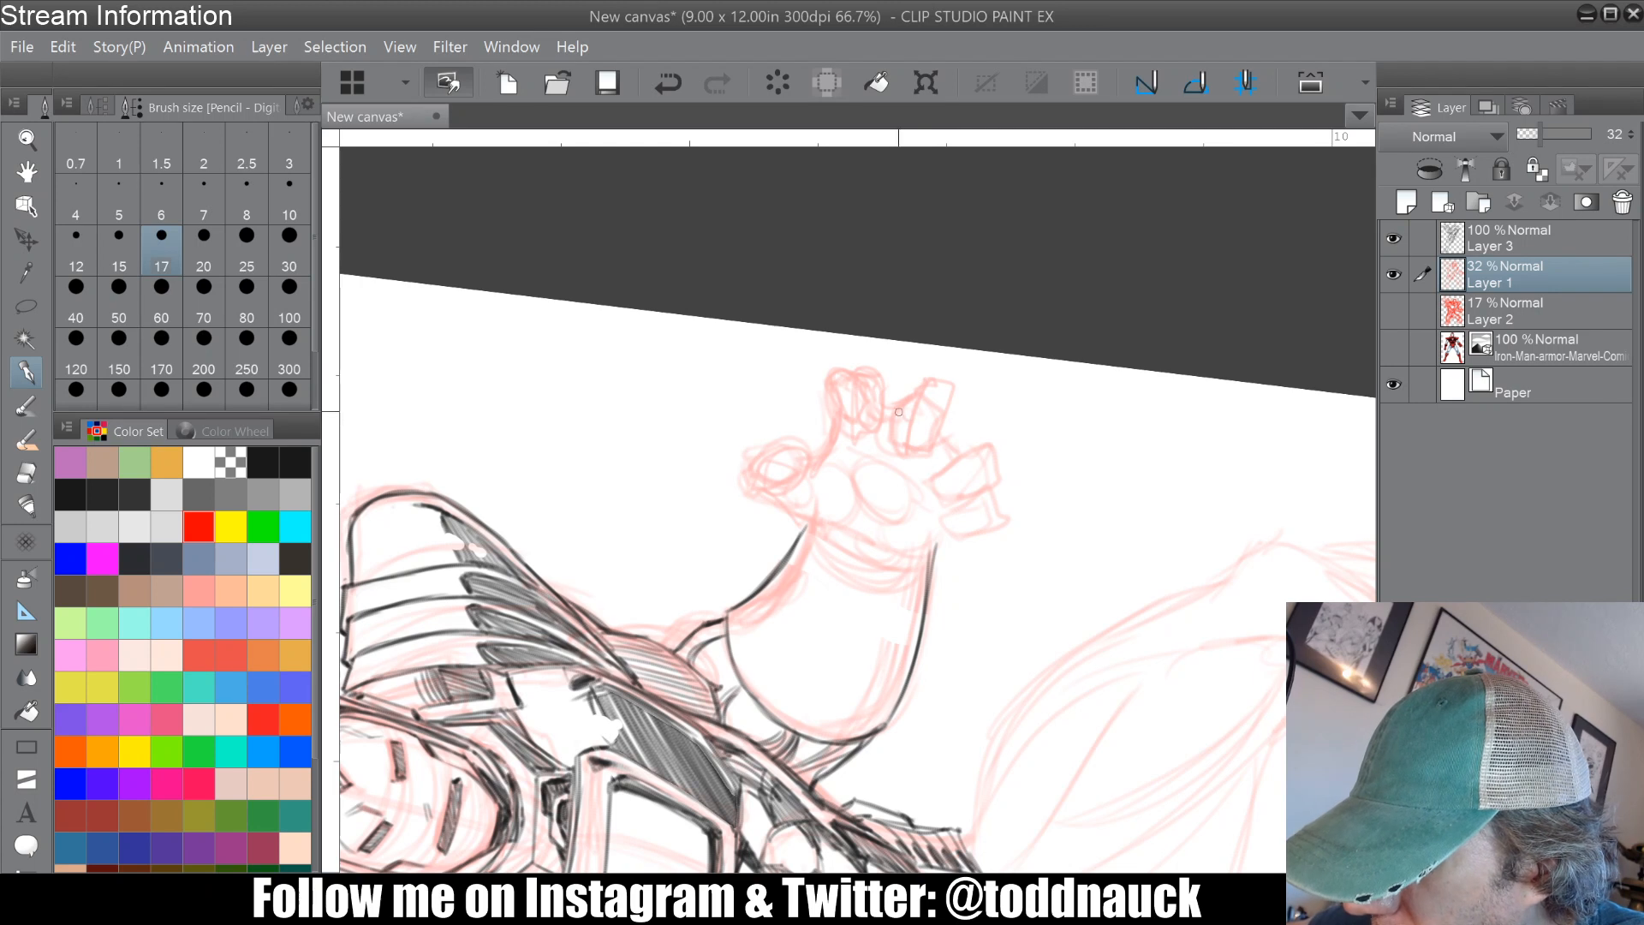
left_click_drag(944, 462, 981, 444)
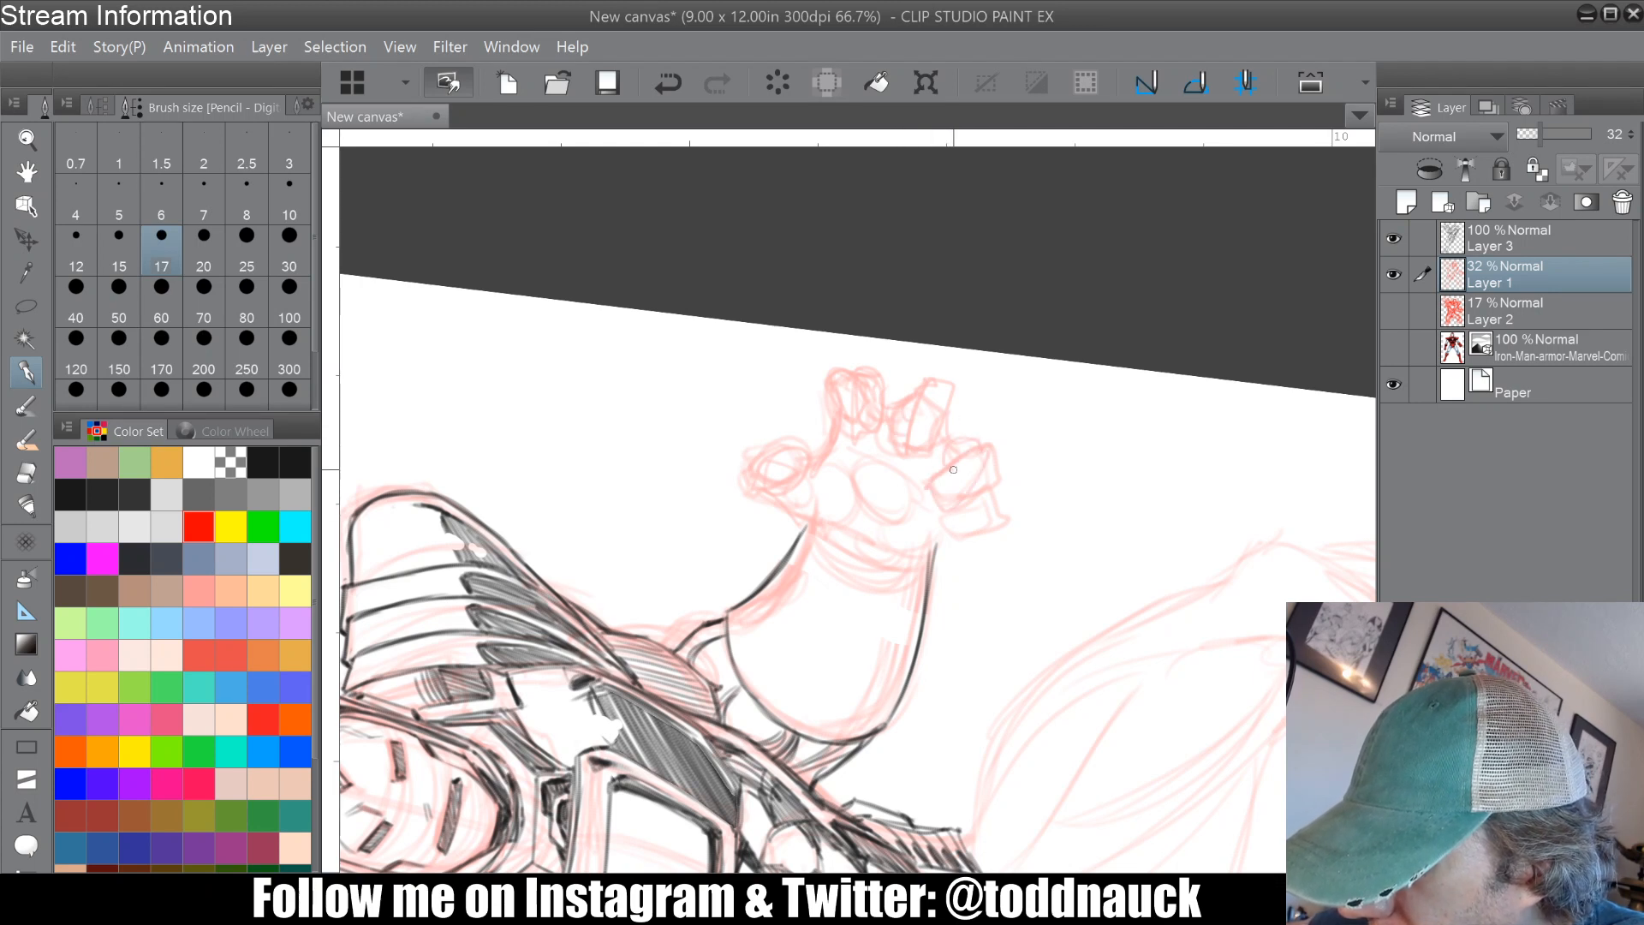
mouse_move(858, 447)
left_mouse_down()
mouse_move(919, 482)
mouse_move(928, 518)
mouse_move(973, 497)
mouse_move(954, 549)
mouse_move(991, 525)
left_mouse_up()
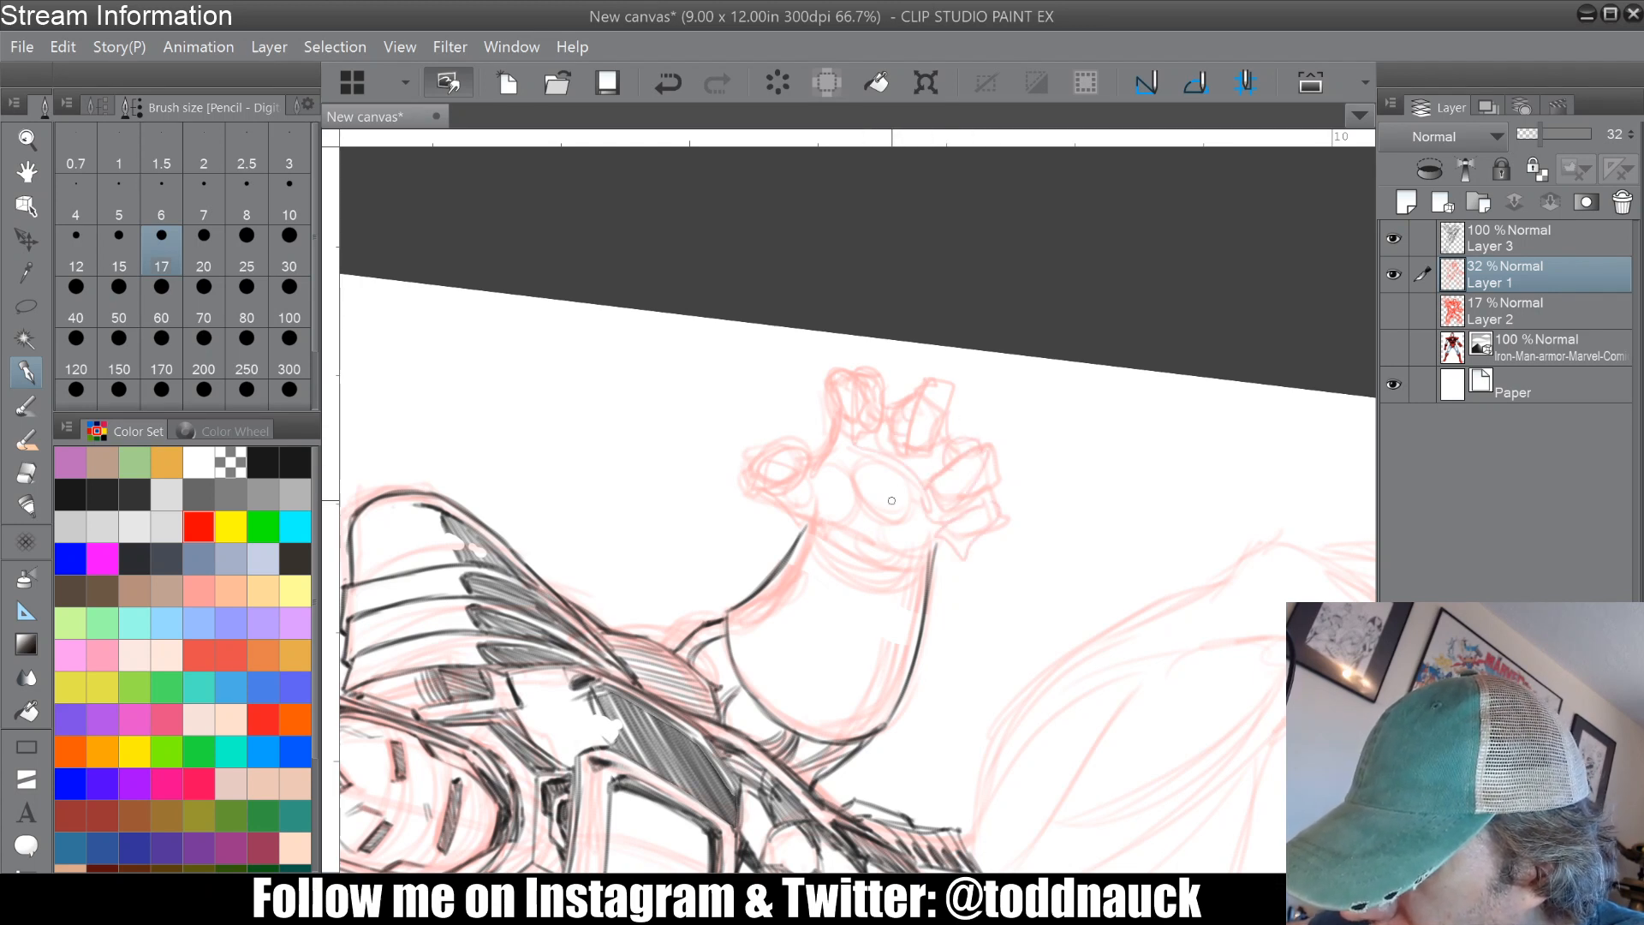
Step: Refine the far hand's red sketch with palm pads, a round palm emitter, the thumb and the wrist cuff curves
left_click_drag(892, 504, 901, 557)
left_click_drag(812, 481, 831, 412)
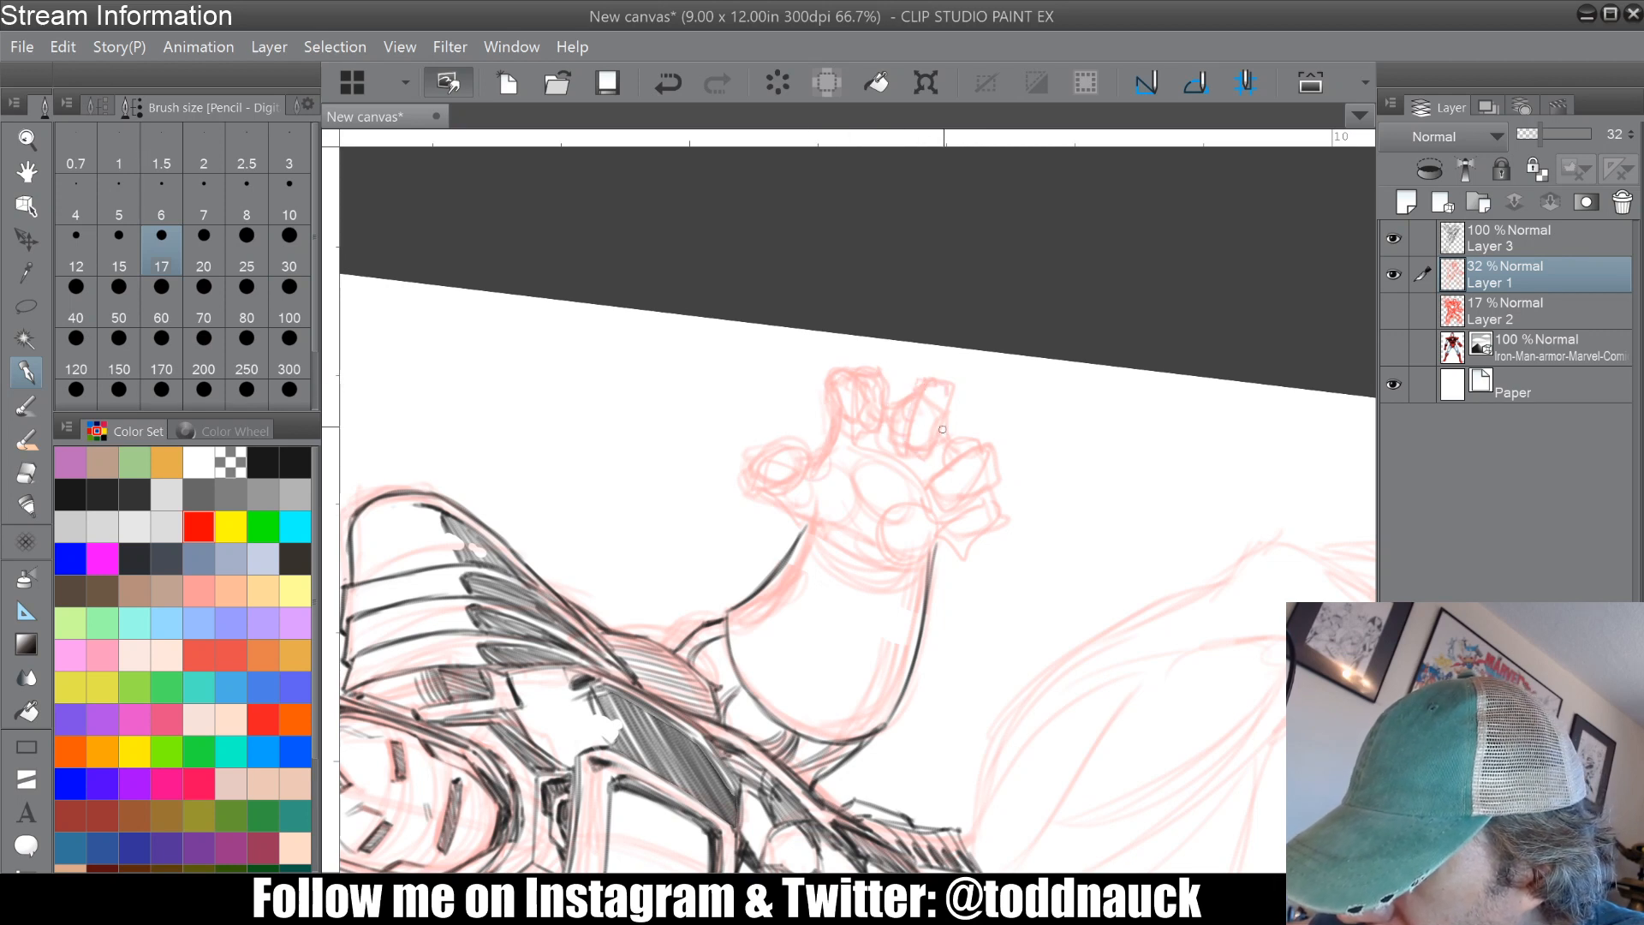
left_click_drag(942, 429, 950, 408)
mouse_move(950, 446)
left_mouse_down()
mouse_move(984, 441)
mouse_move(943, 490)
left_mouse_up()
mouse_move(847, 445)
left_mouse_down()
mouse_move(926, 476)
mouse_move(910, 473)
left_mouse_up()
mouse_move(768, 447)
left_mouse_down()
mouse_move(764, 473)
mouse_move(796, 489)
mouse_move(815, 472)
mouse_move(899, 556)
mouse_move(831, 574)
mouse_move(928, 533)
mouse_move(835, 571)
left_mouse_up()
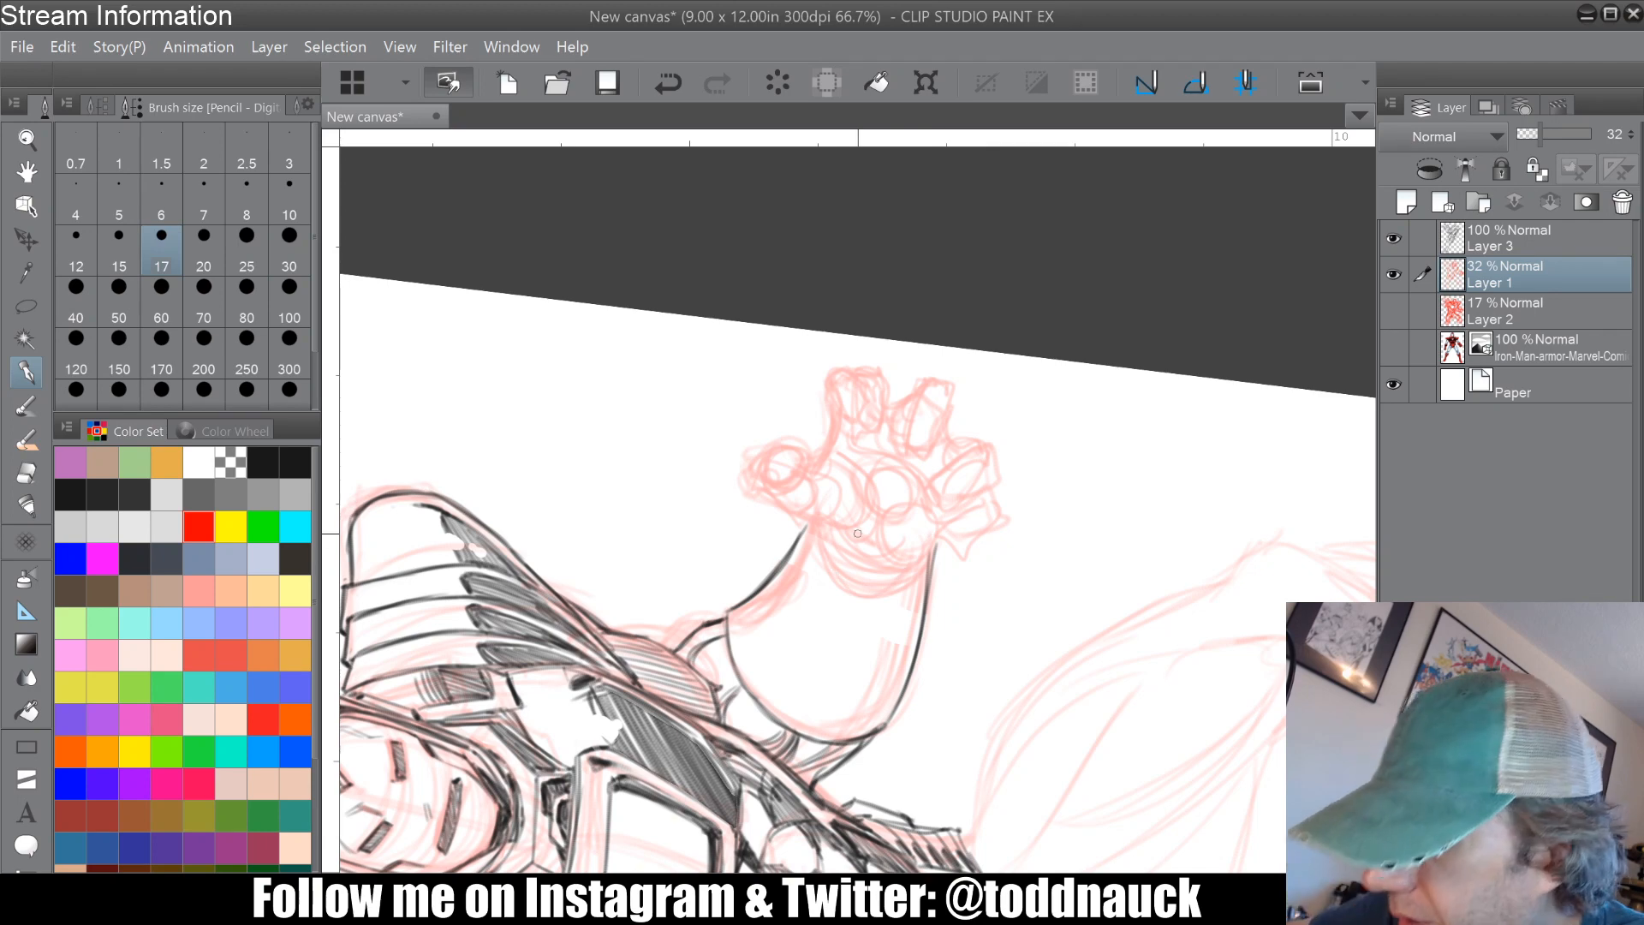
mouse_move(891, 489)
left_mouse_down()
mouse_move(790, 513)
mouse_move(850, 597)
left_mouse_up()
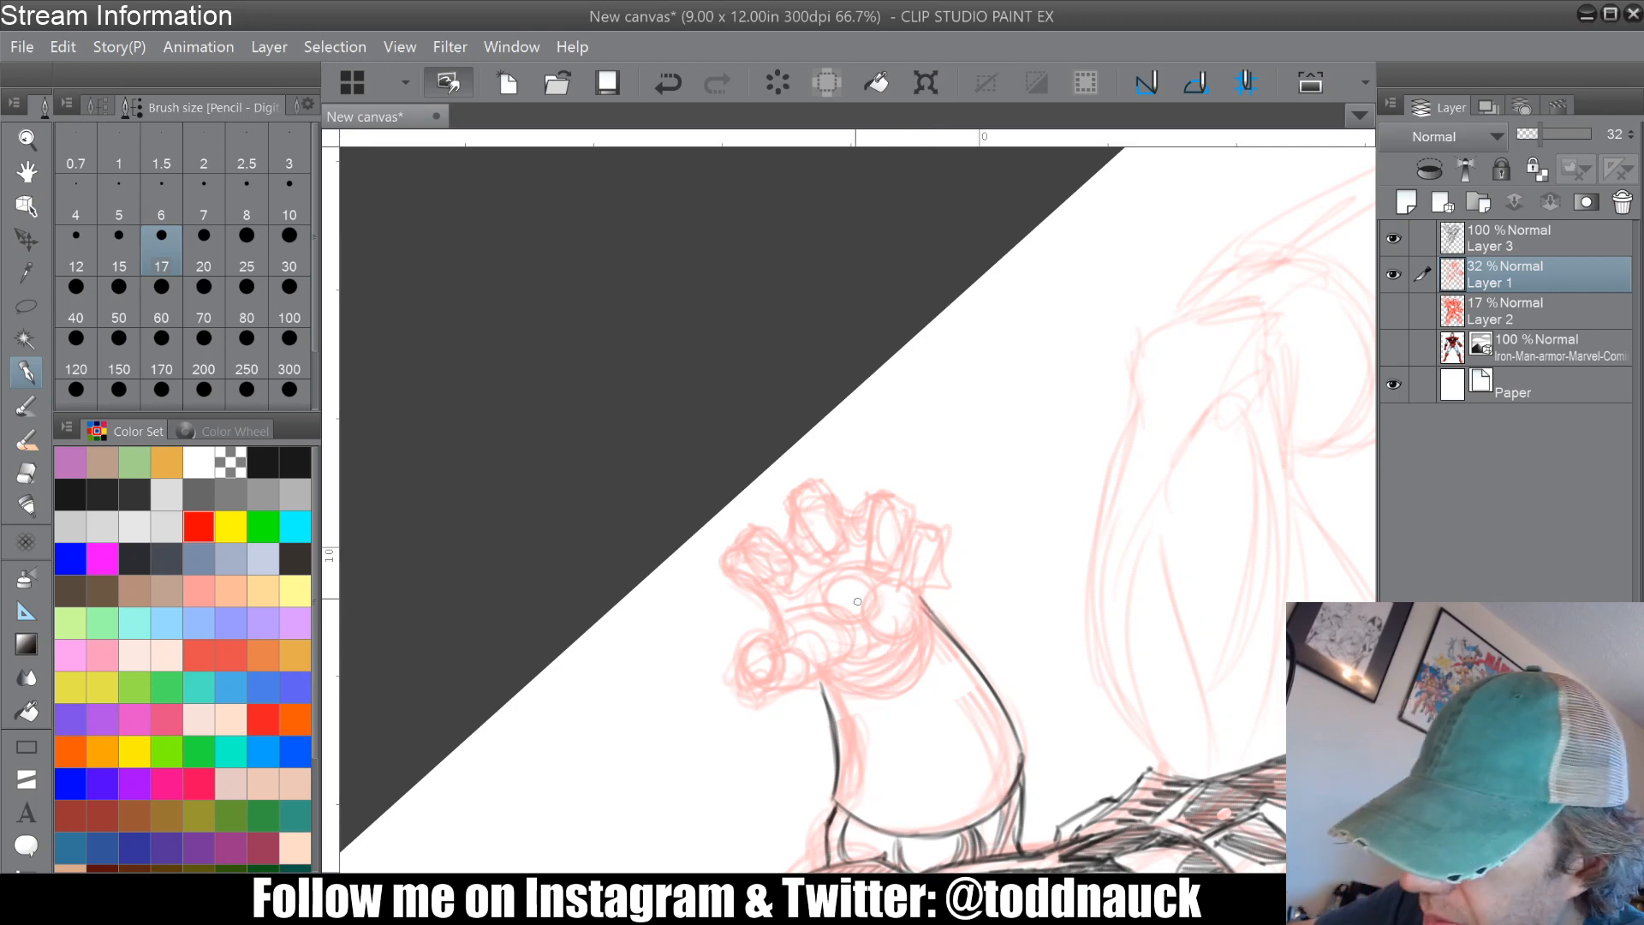
left_click_drag(858, 601, 827, 584)
Step: Lasso the red far hand on Layer 1, rotate it slightly counterclockwise at the wrist, and clear the selection
key("ctrl+minus")
key("ctrl+minus")
key("ctrl+at")
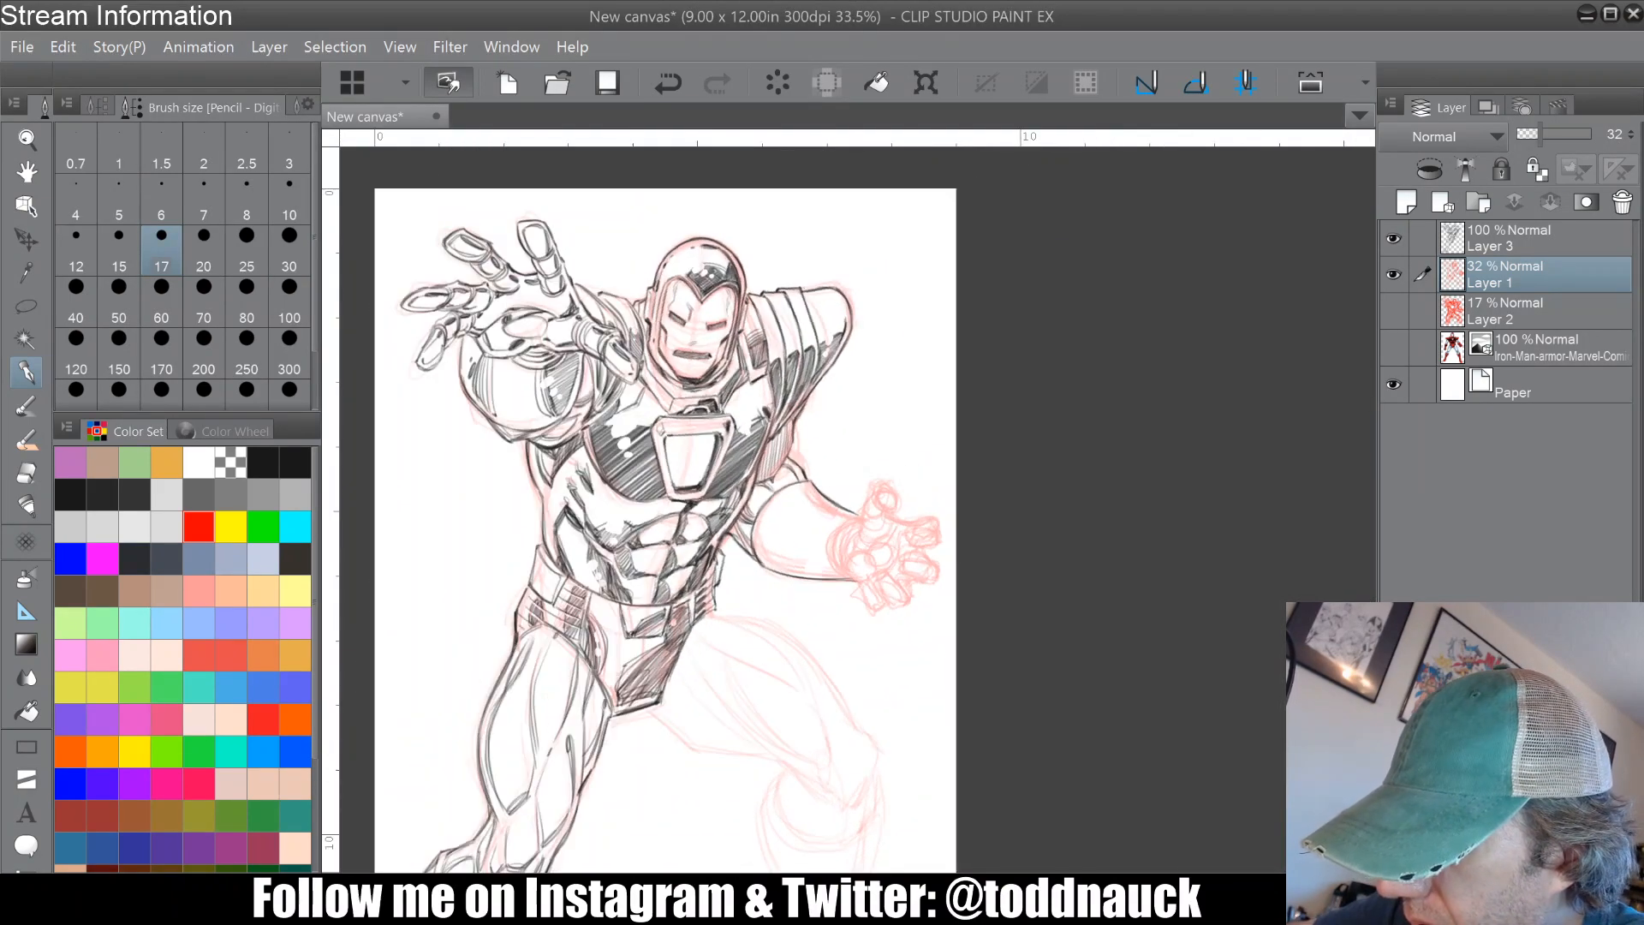
left_click(27, 306)
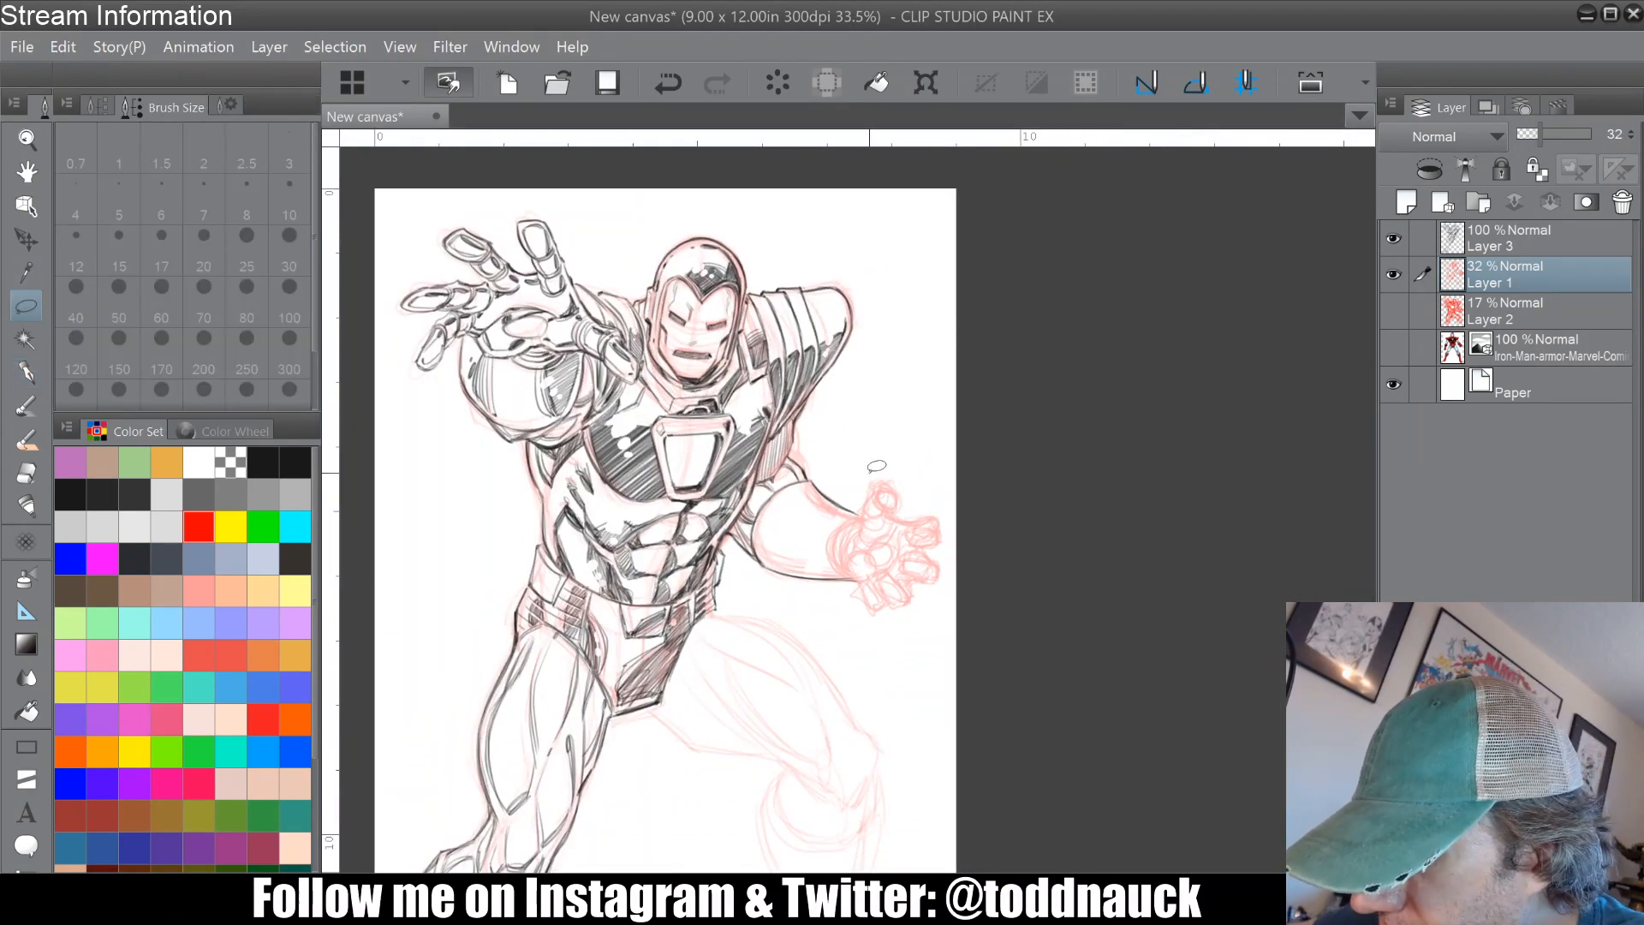
mouse_move(849, 588)
left_mouse_down()
mouse_move(886, 454)
mouse_move(939, 386)
left_mouse_up()
left_click(948, 660)
left_click_drag(919, 500, 927, 513)
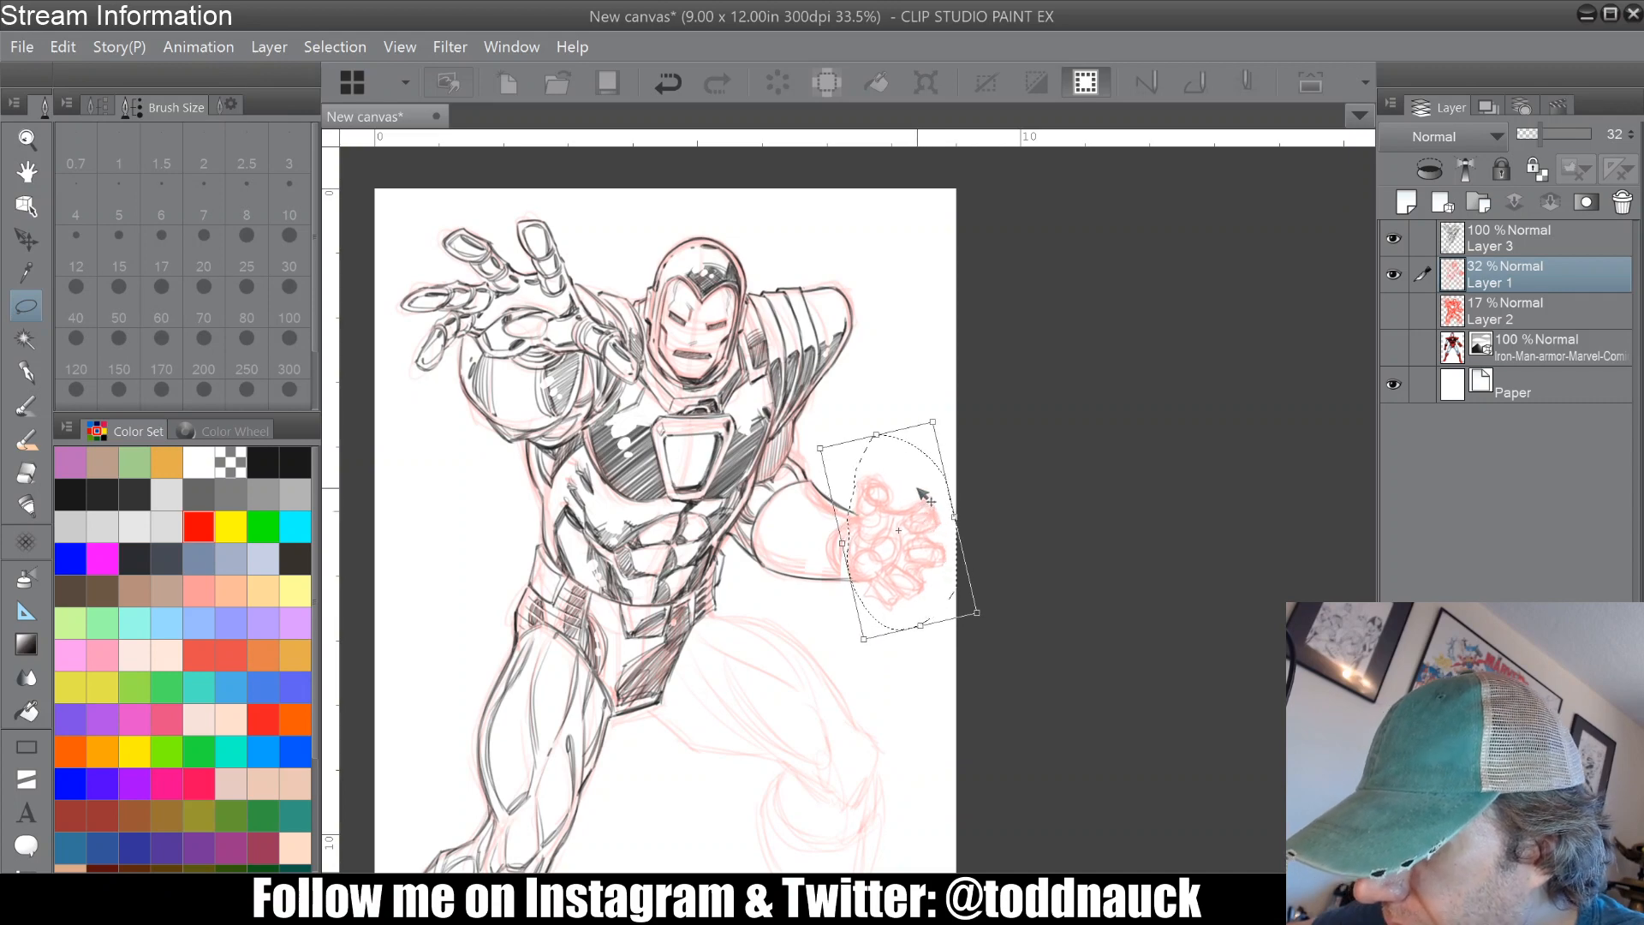
left_click(757, 648)
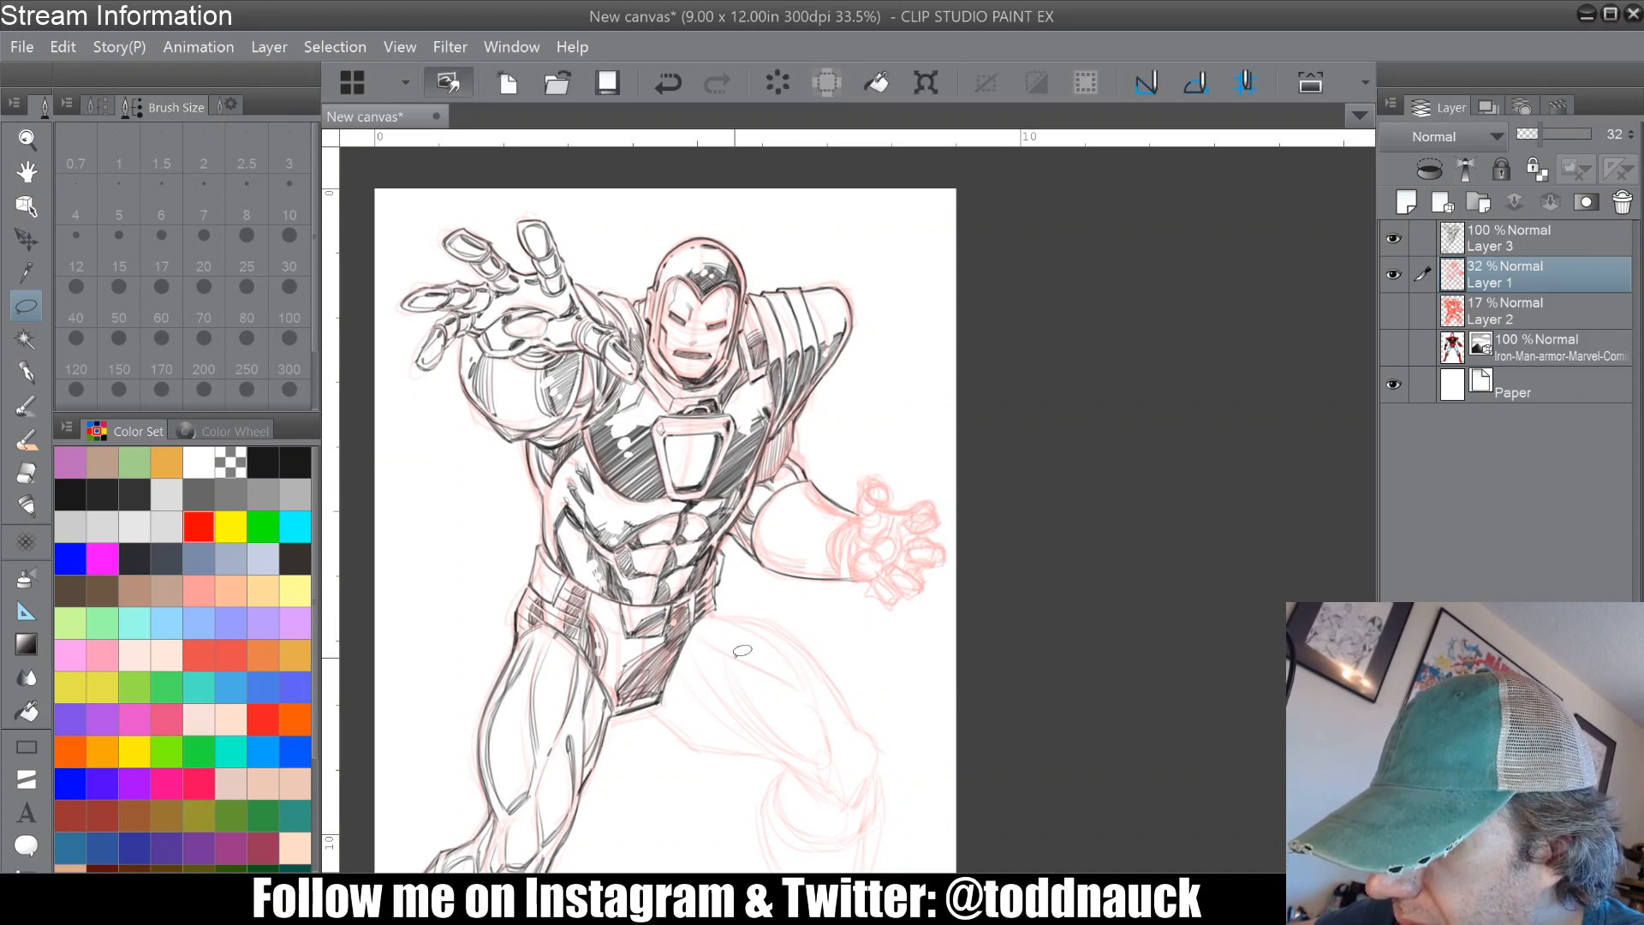
Step: Select Layer 3 together with Layer 1, select the whole canvas, scale the figure down slightly, and deselect
scroll(923, 536, "down", 2)
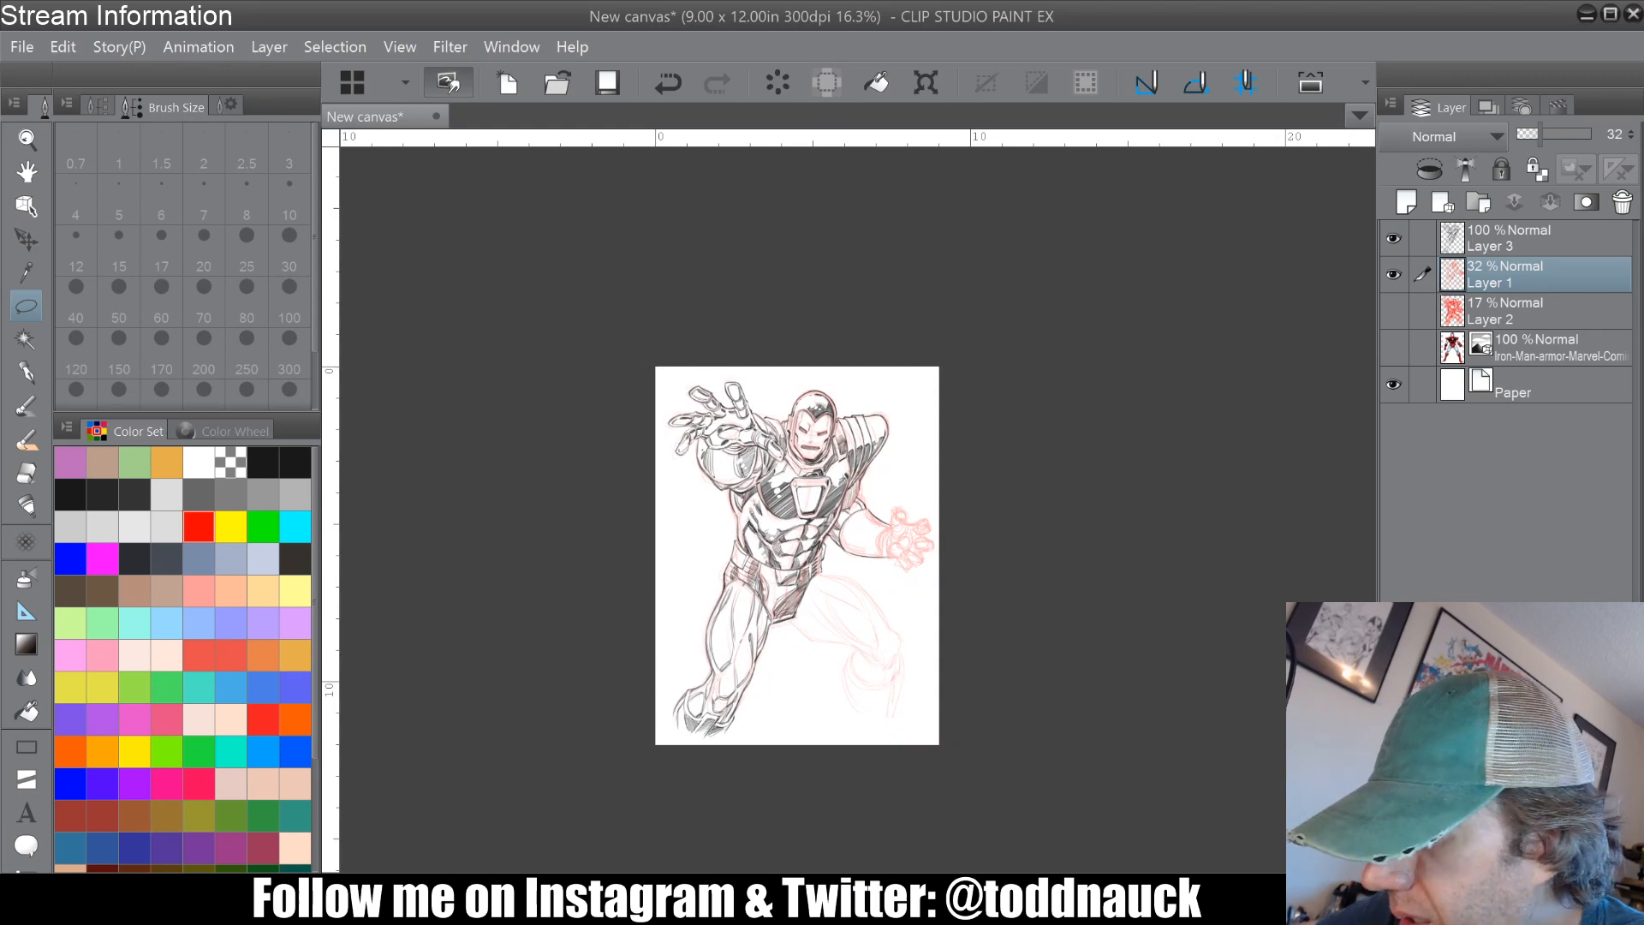
scroll(867, 632, "up", 2)
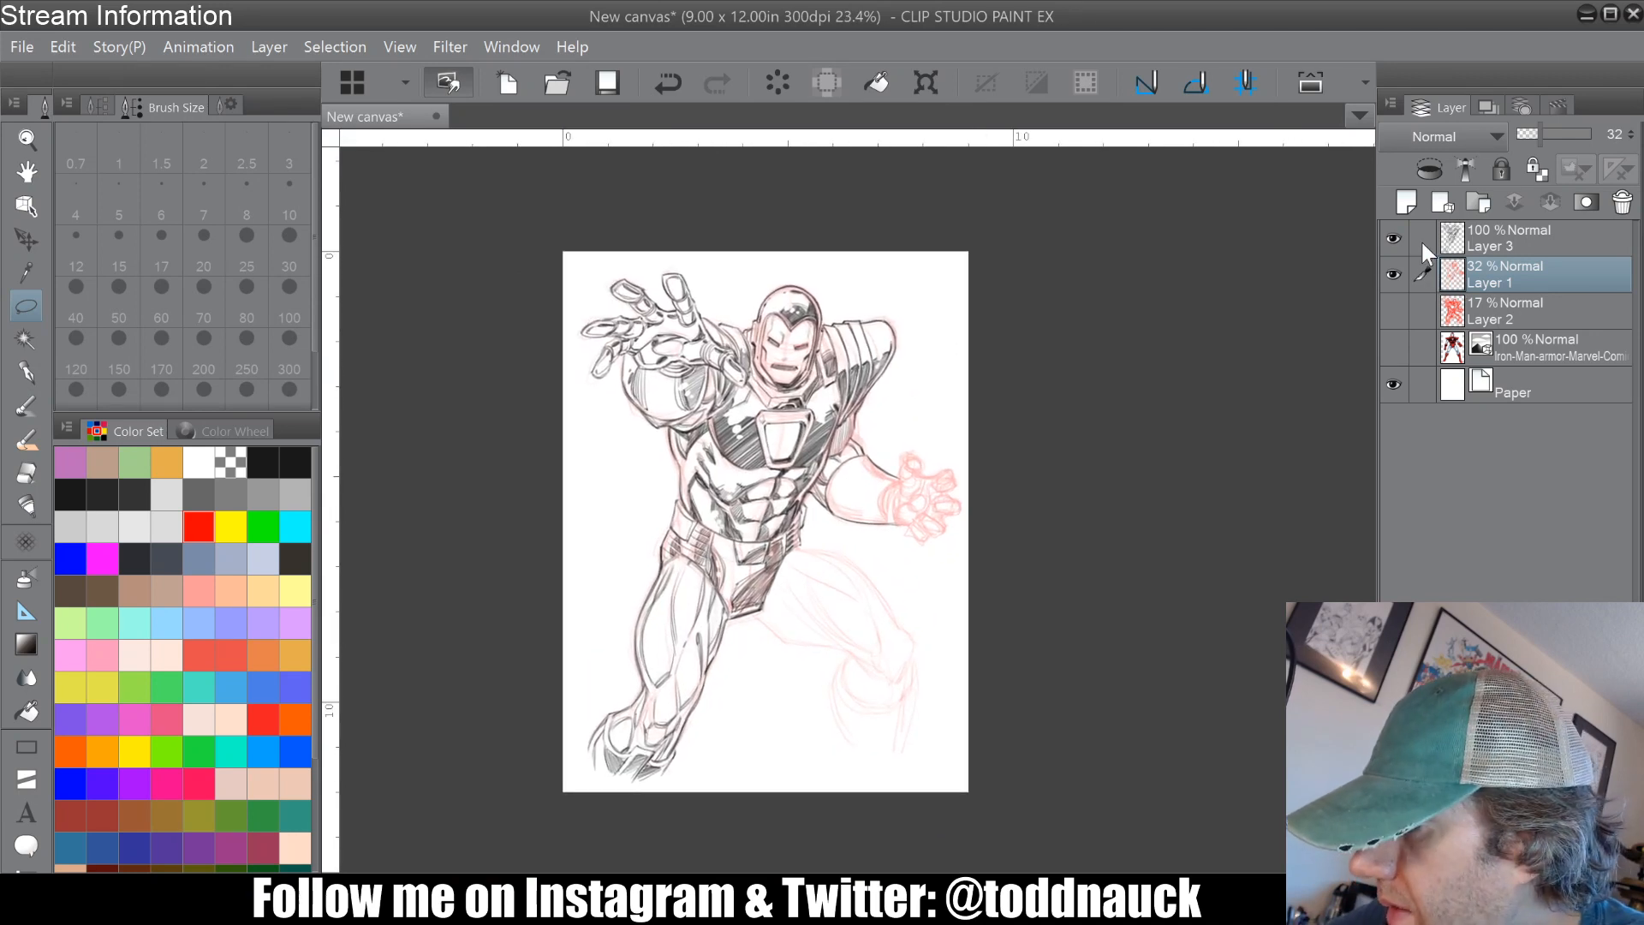
left_click(1424, 237)
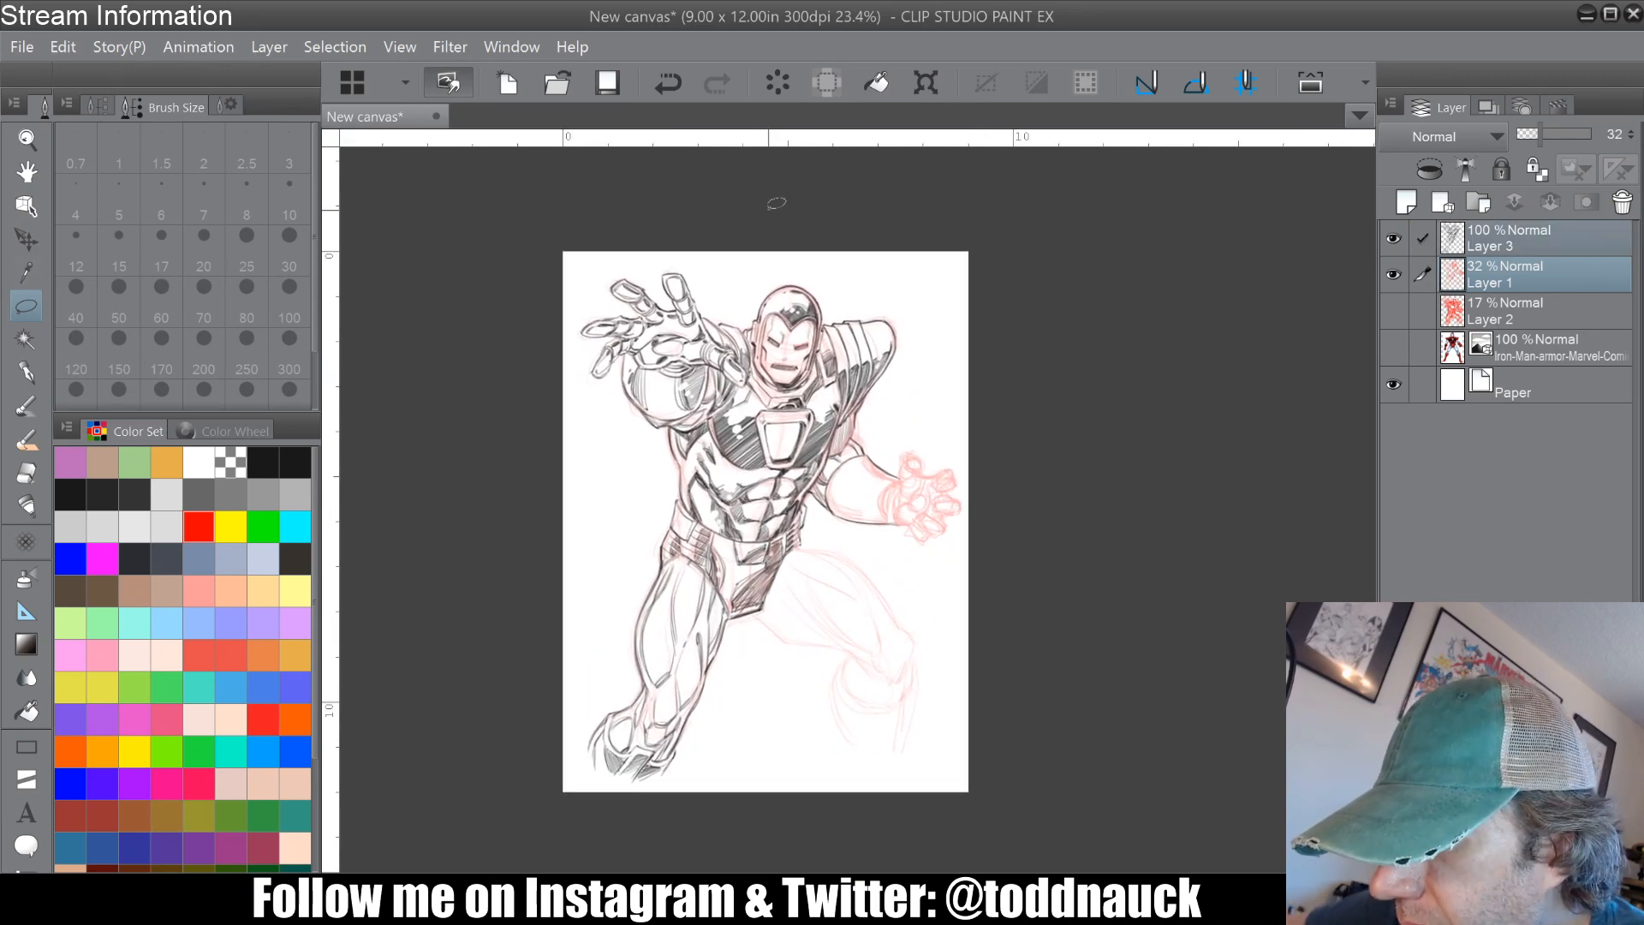
mouse_move(796, 224)
left_mouse_down()
mouse_move(467, 387)
mouse_move(1106, 611)
mouse_move(859, 199)
left_mouse_up()
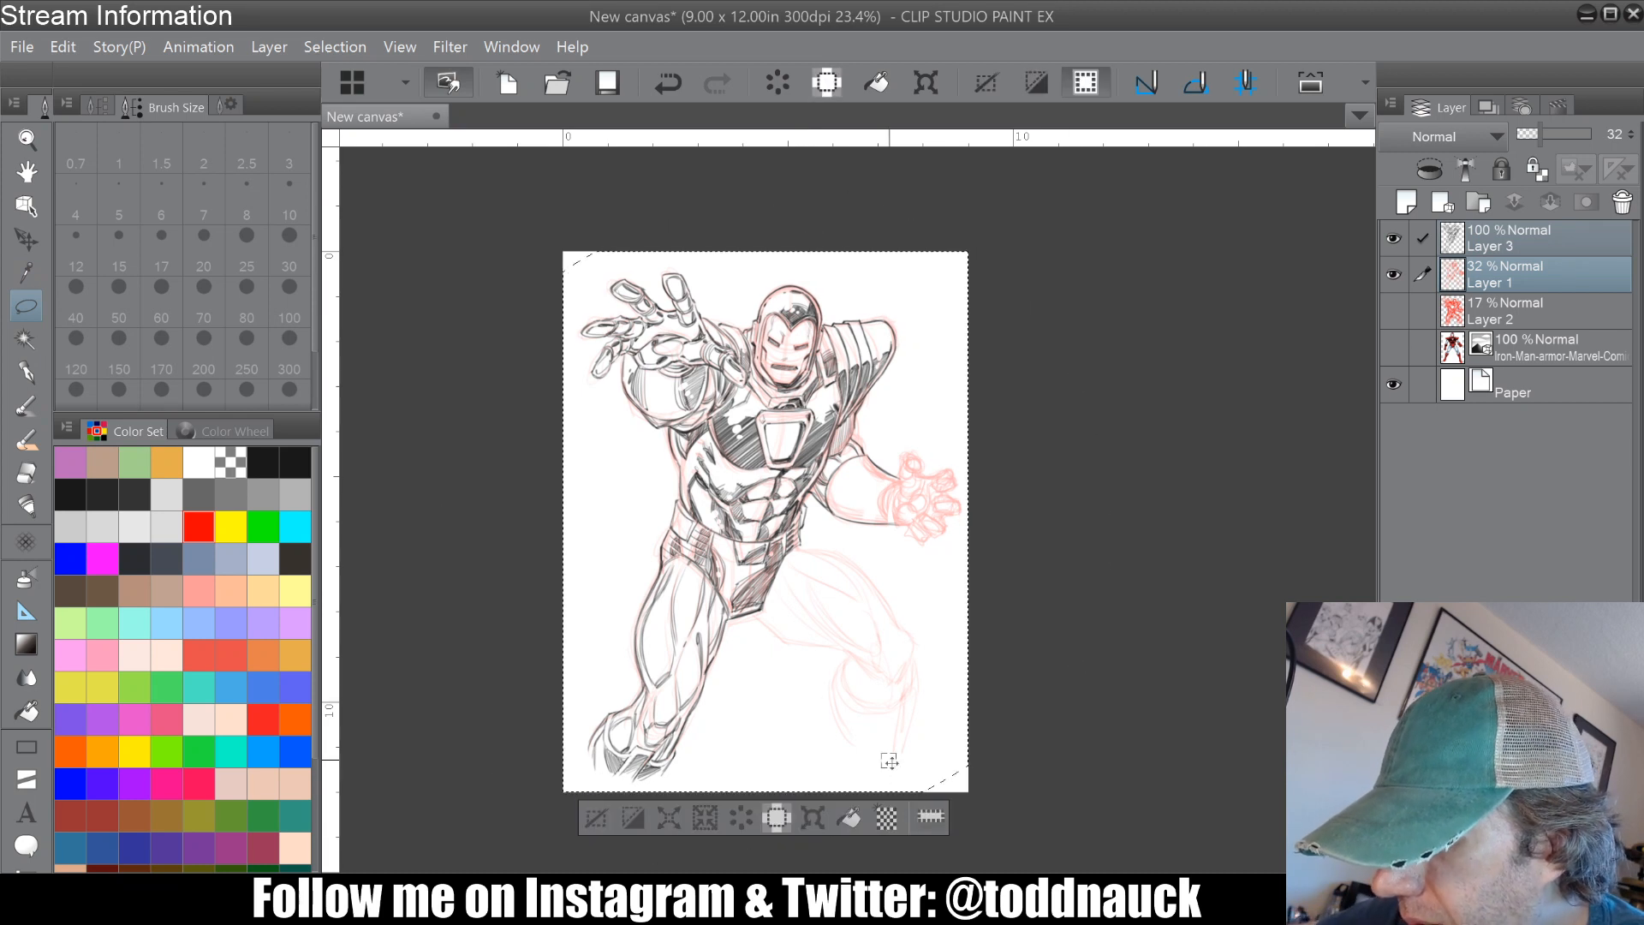
left_click(814, 821)
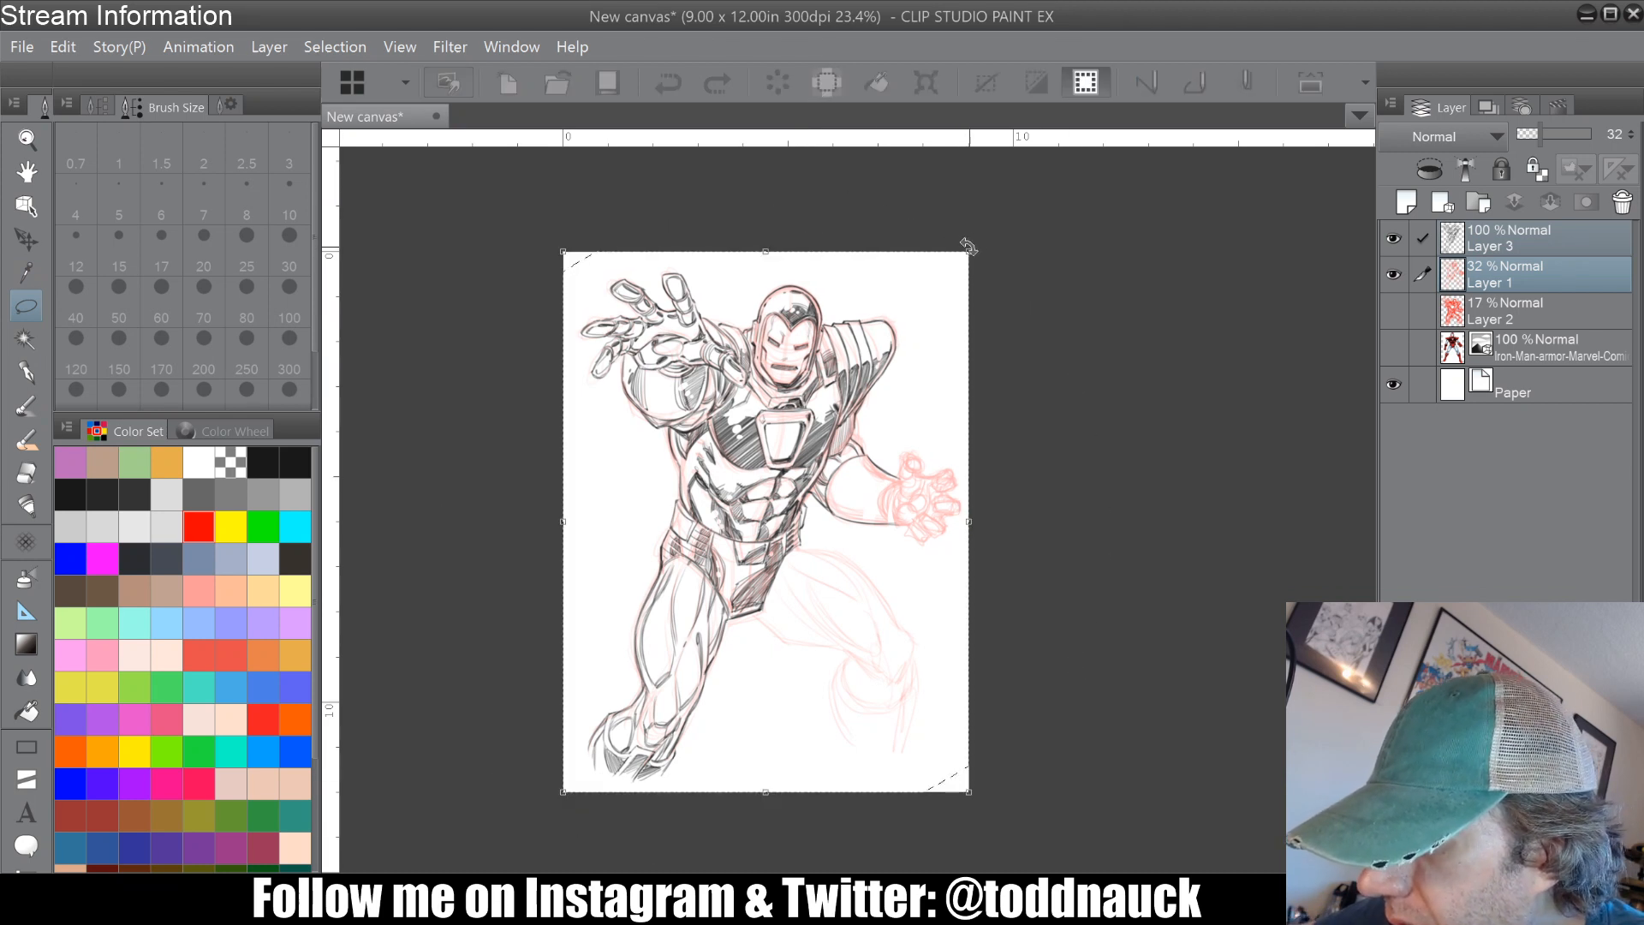
left_click_drag(967, 254, 947, 294)
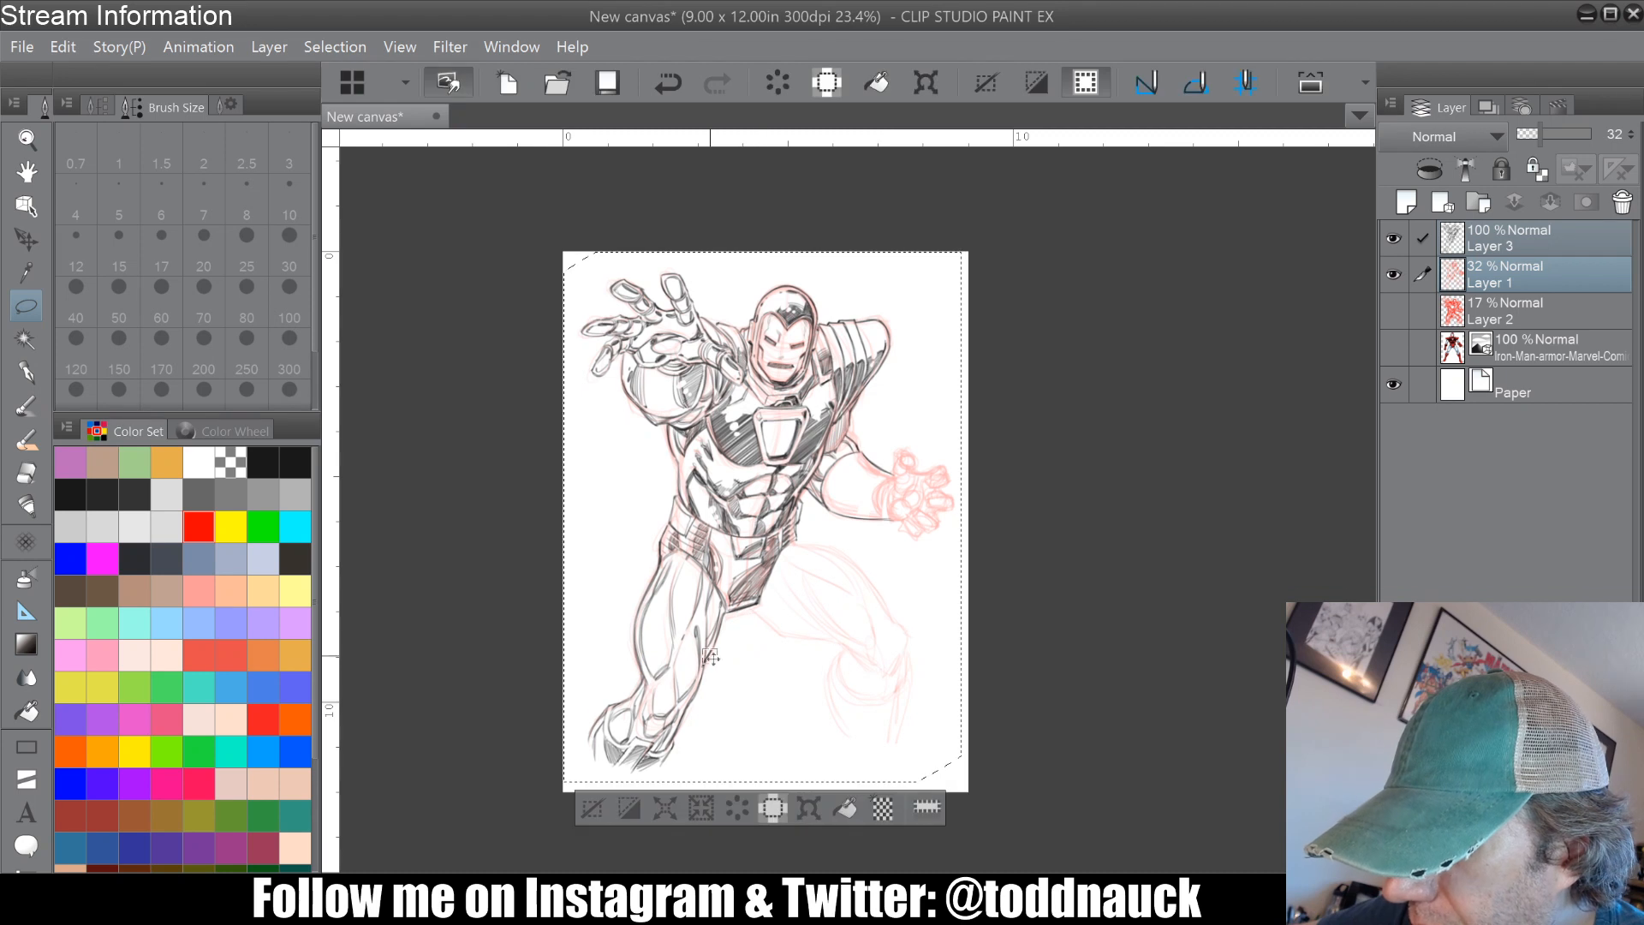
key("Return")
Step: Return to Layer 3 with black and the pencil, and outline the far hand's thumb tip with its inner facet marks
left_click(1521, 245)
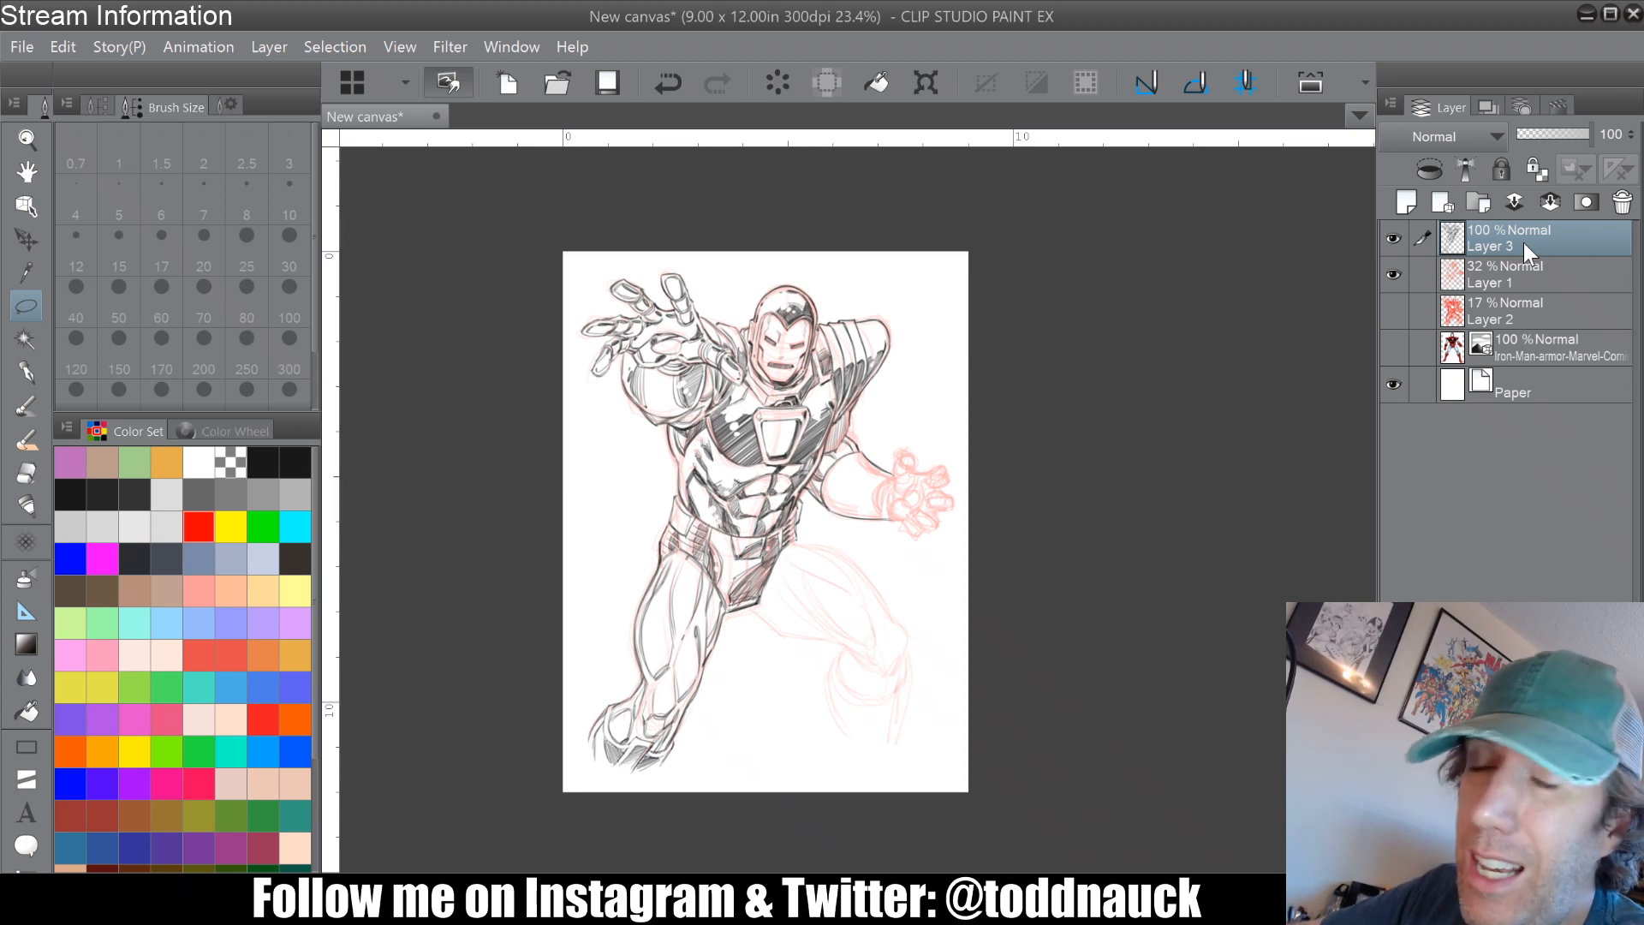
key("minus")
key("minus")
key("minus")
key("minus")
key("minus")
key("minus")
key("minus")
key("minus")
key("minus")
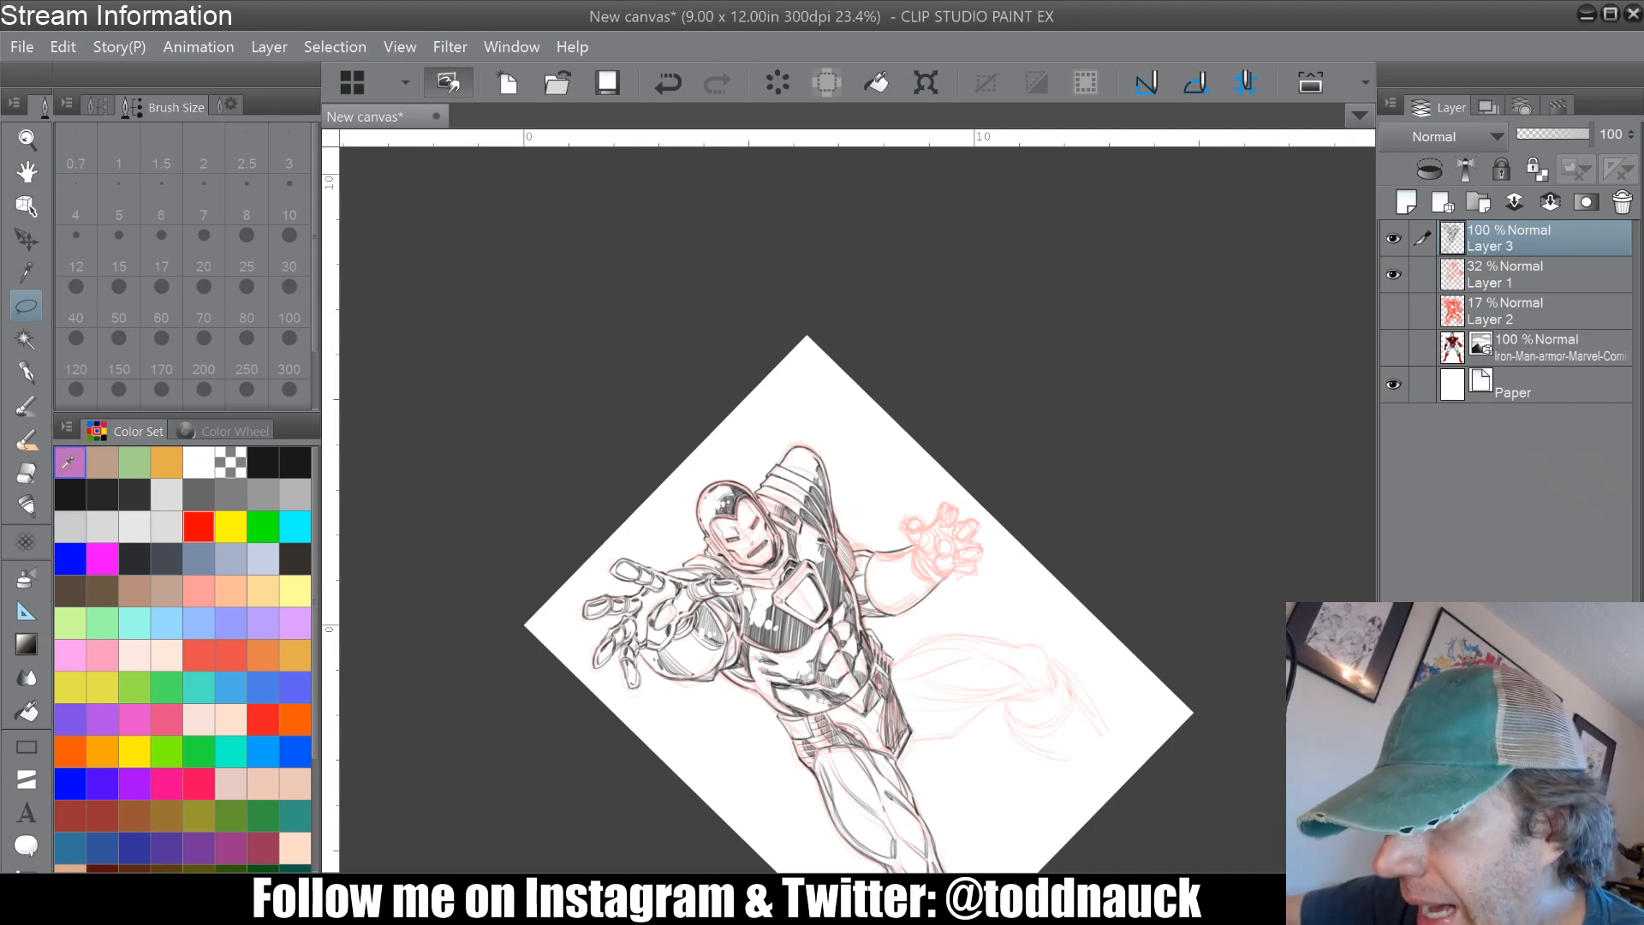
left_click(261, 451)
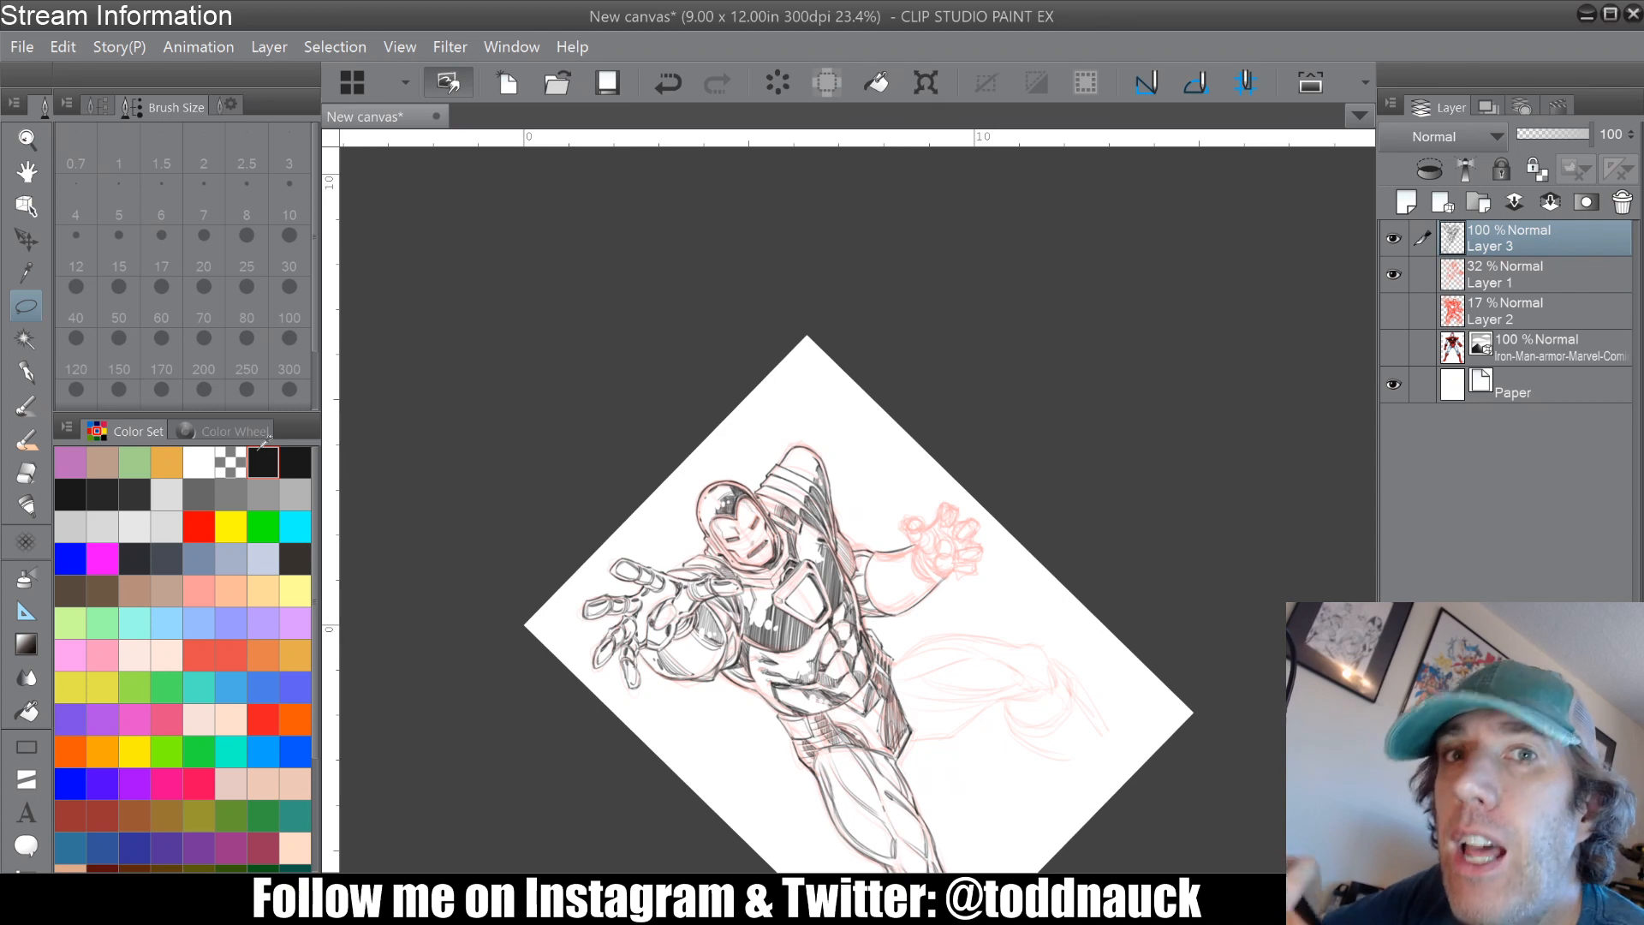
key("minus")
key("minus")
key("minus")
key("minus")
key("minus")
key("minus")
key("minus")
key("minus")
key("minus")
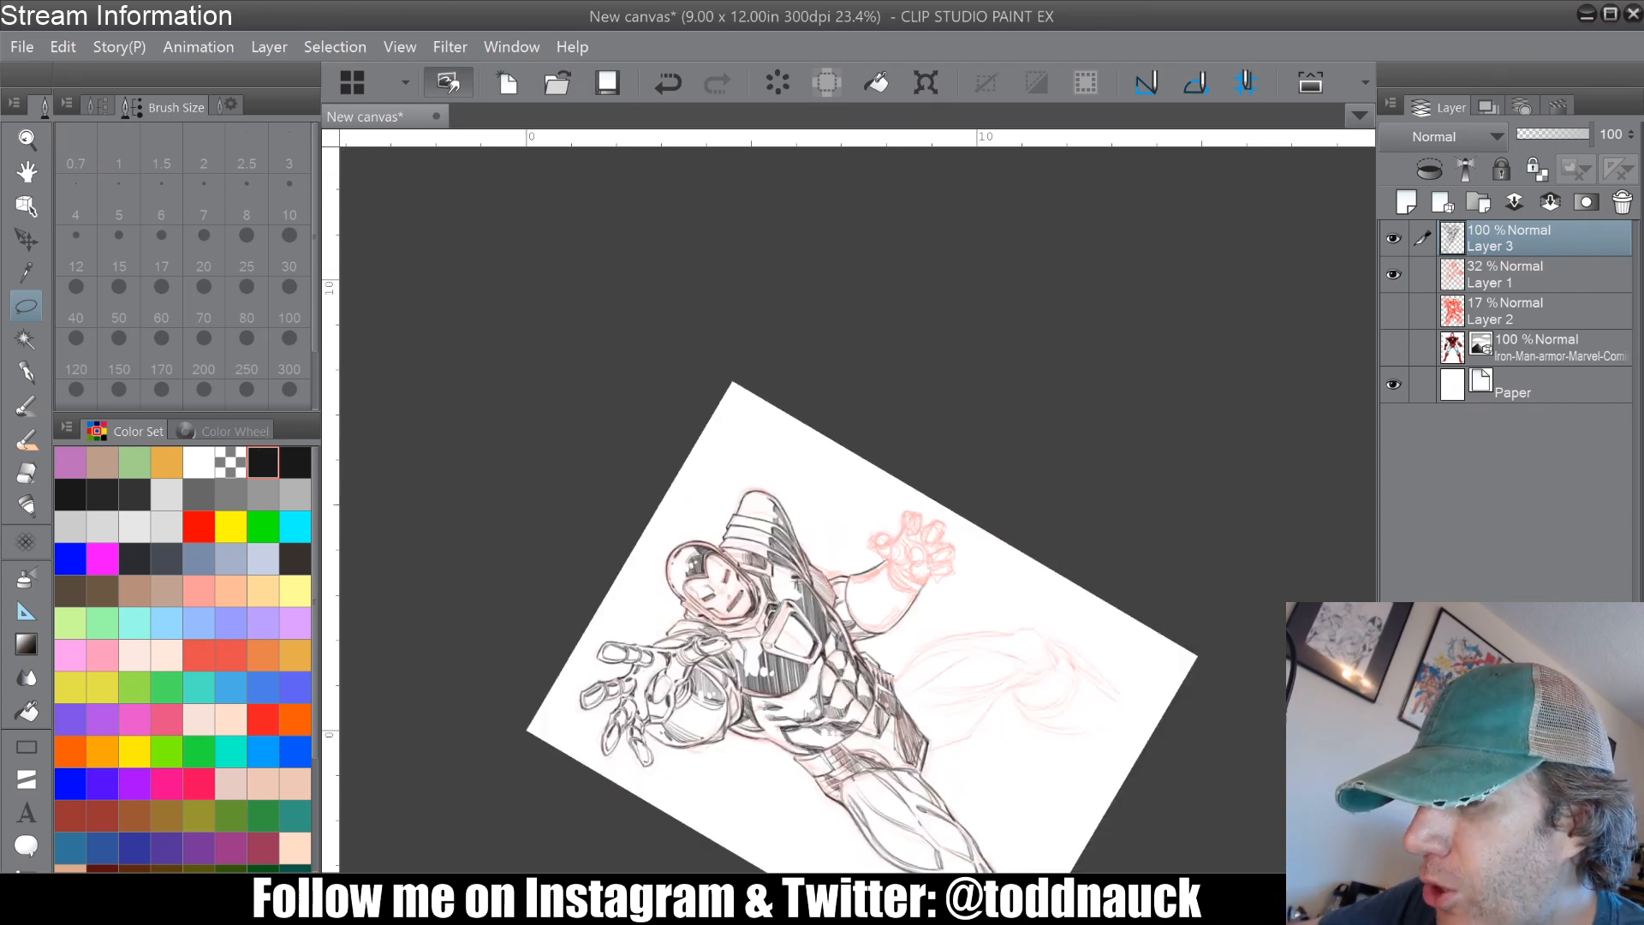
scroll(907, 599, "up", 3)
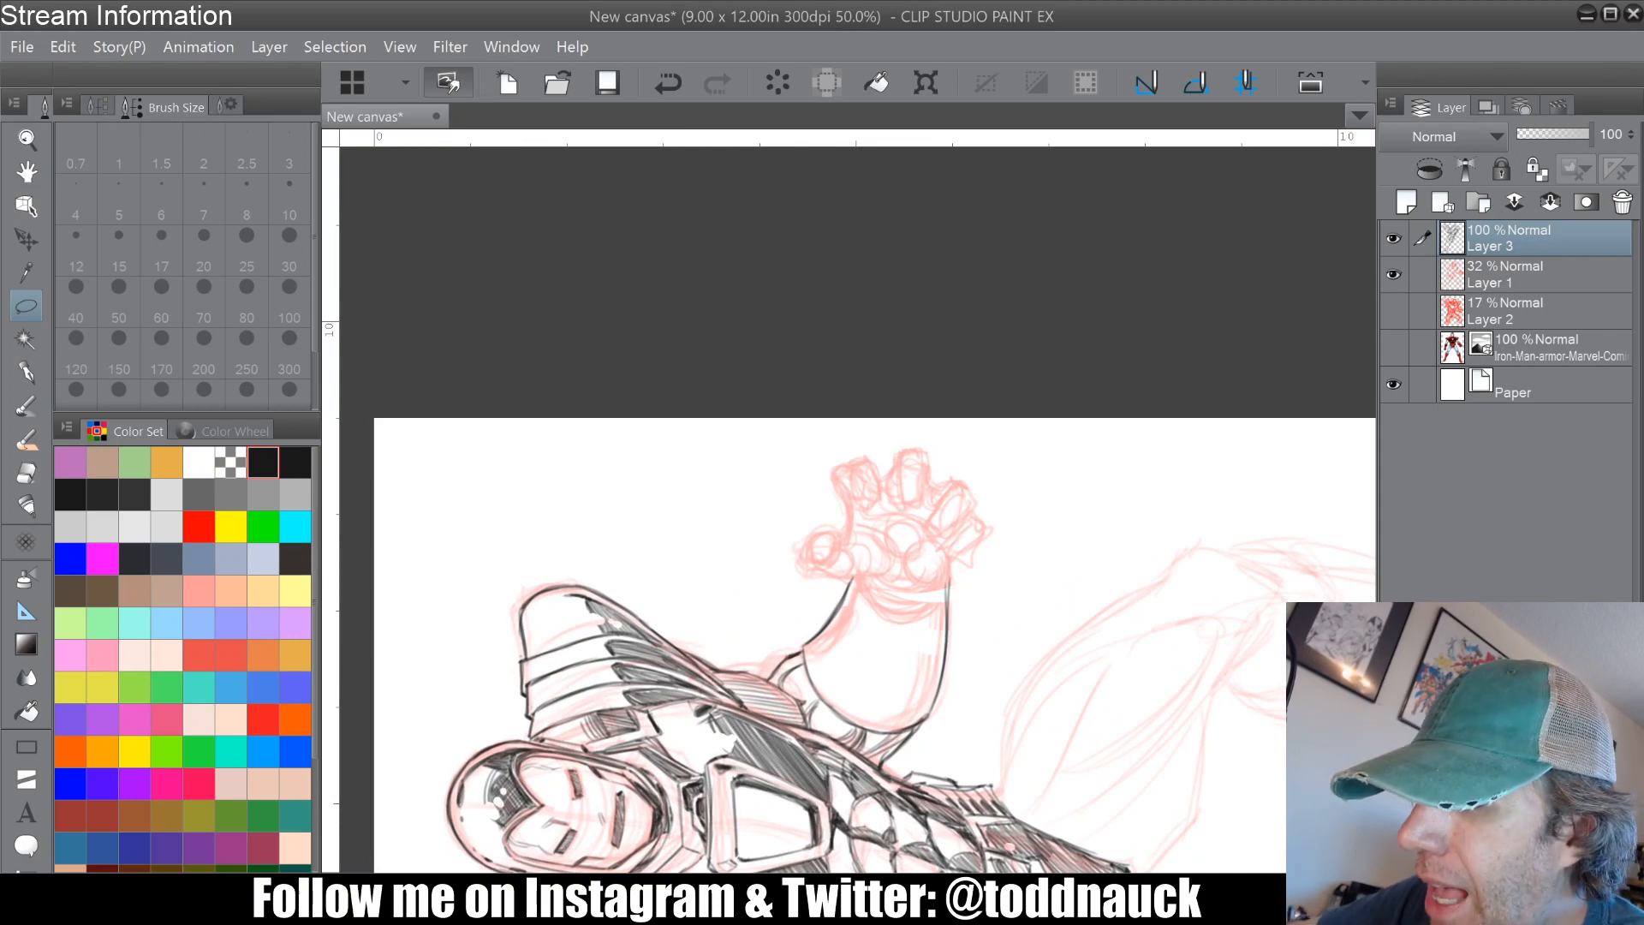
scroll(883, 583, "up", 2)
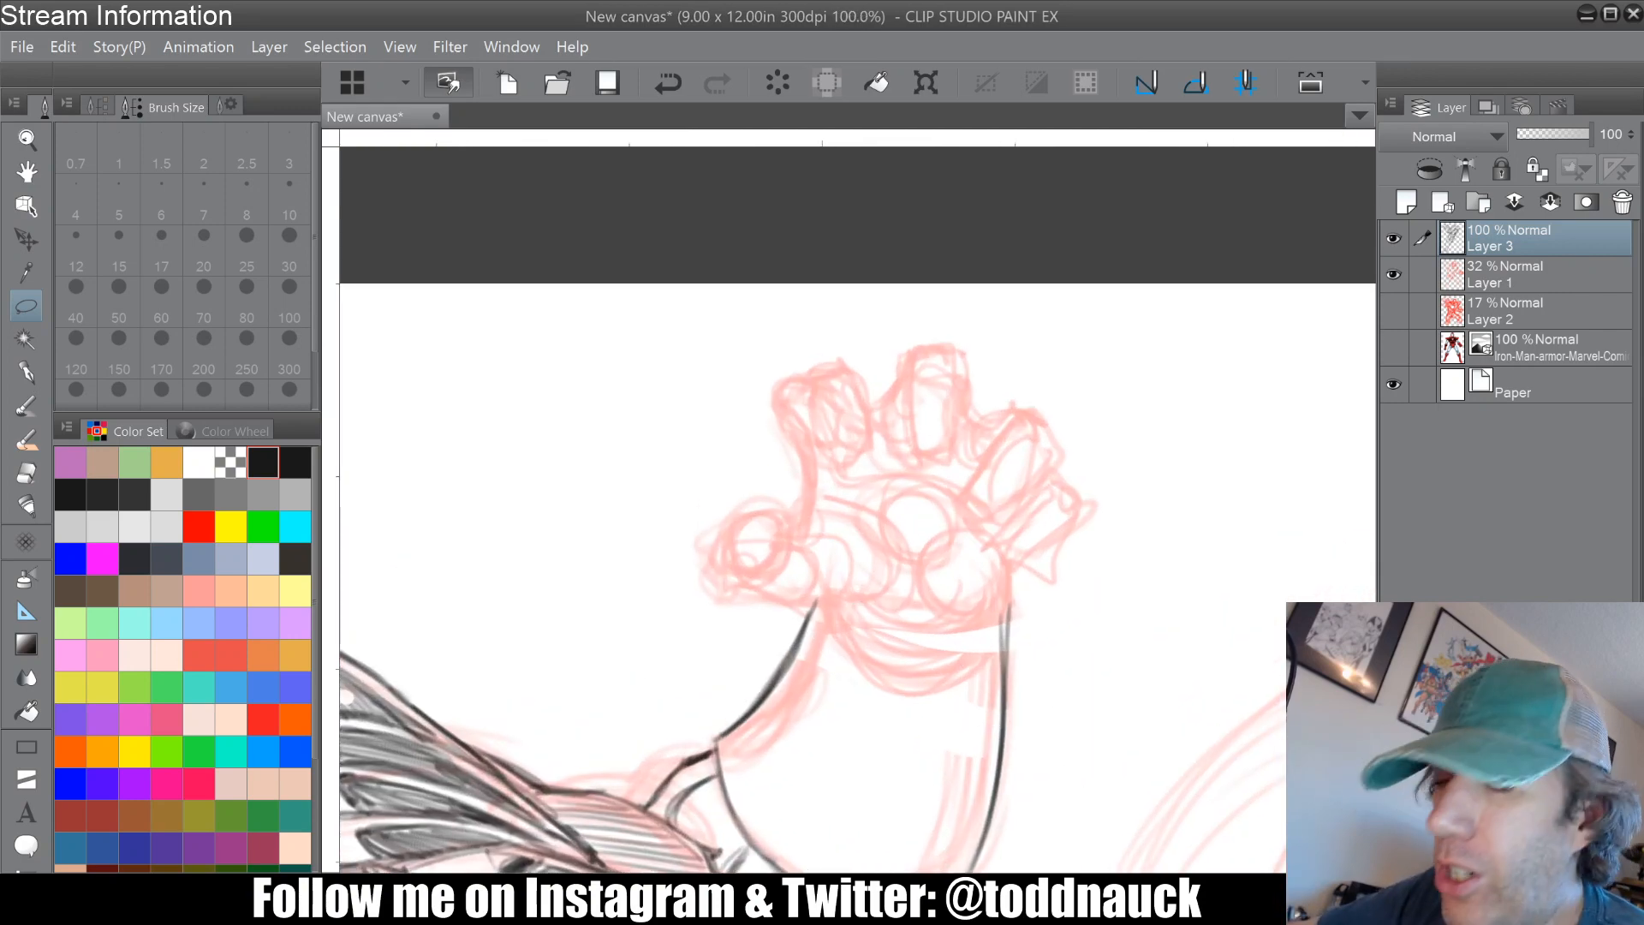
left_click_drag(737, 526, 741, 557)
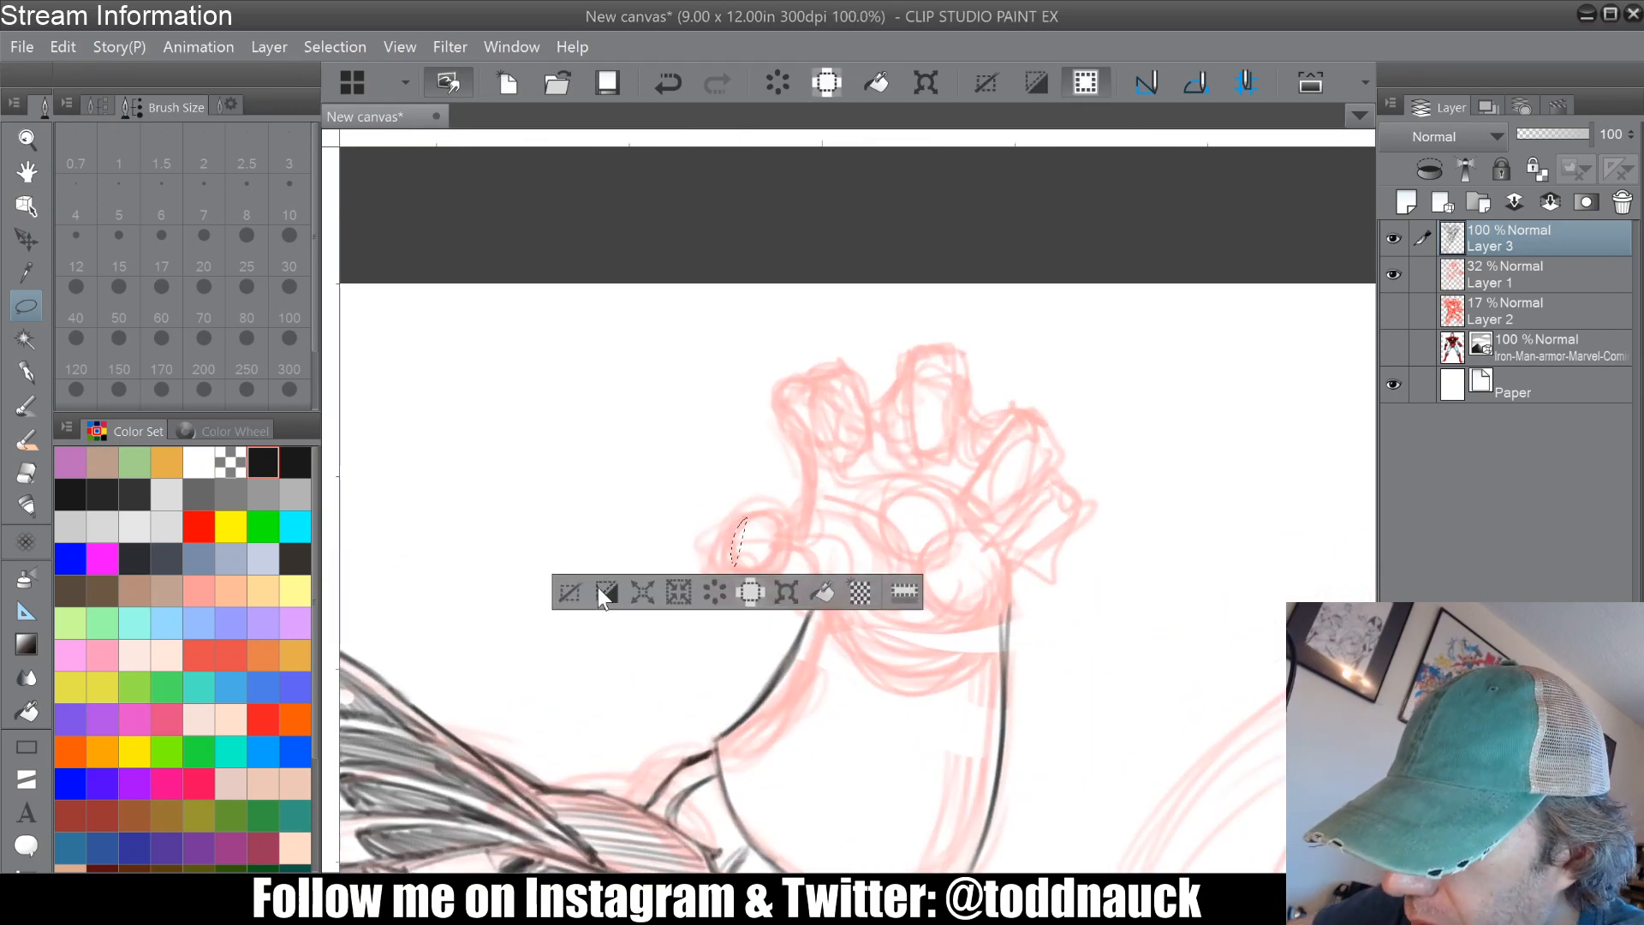
left_click(568, 583)
left_click(43, 368)
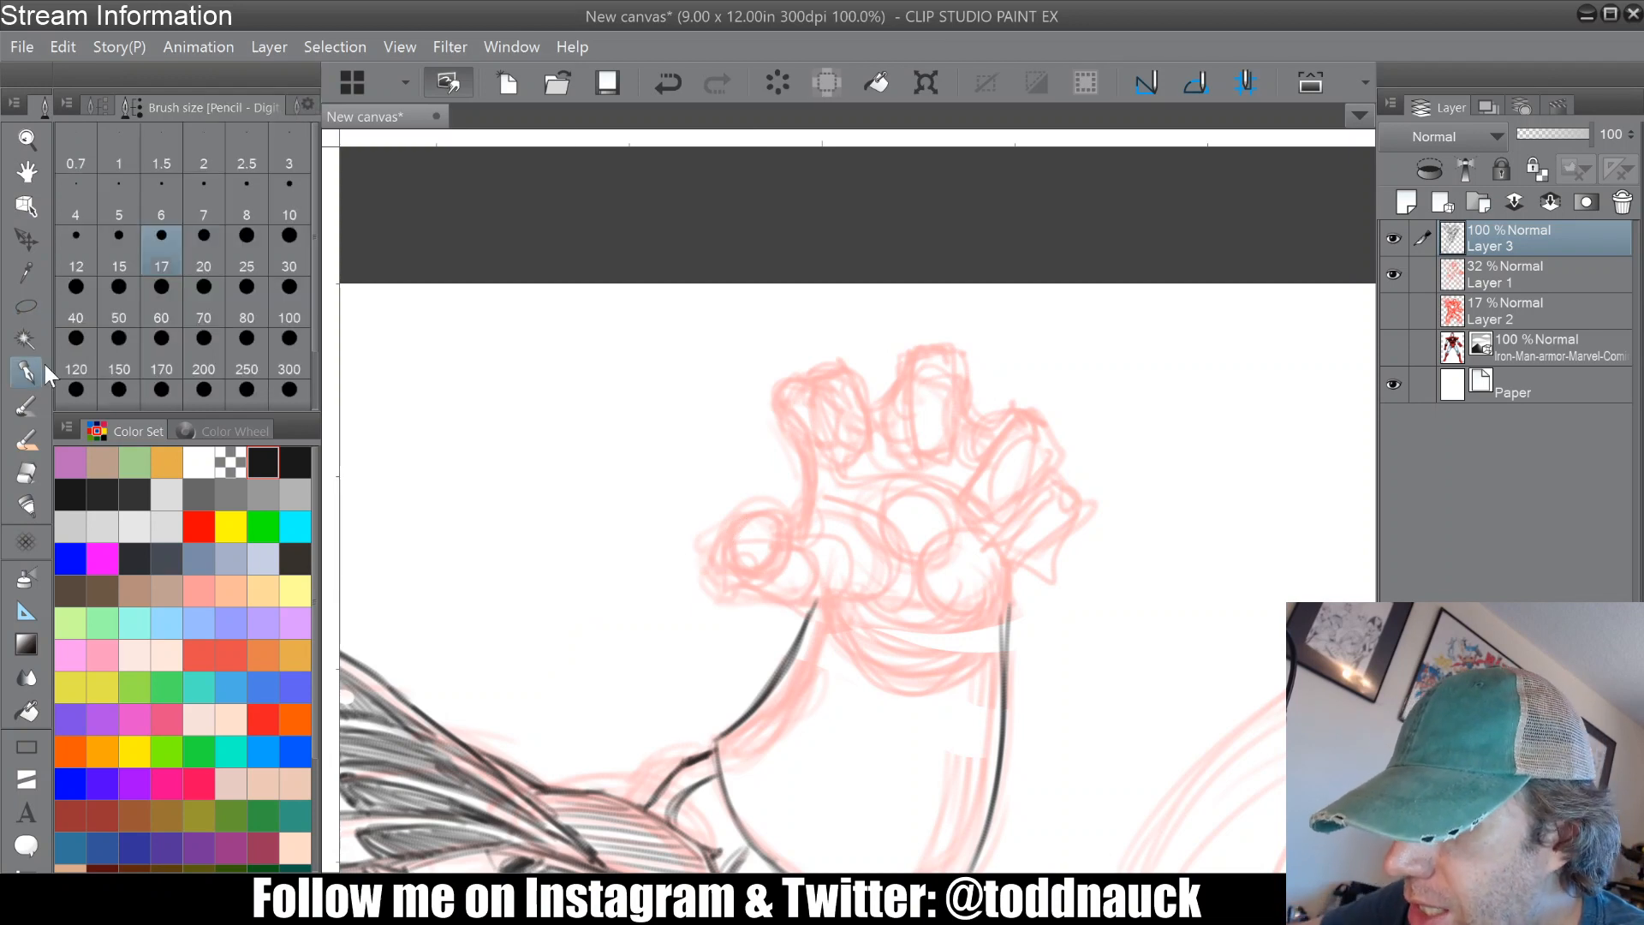
mouse_move(734, 549)
left_mouse_down()
mouse_move(739, 519)
mouse_move(777, 508)
mouse_move(785, 565)
mouse_move(731, 537)
mouse_move(732, 584)
mouse_move(783, 556)
left_mouse_up()
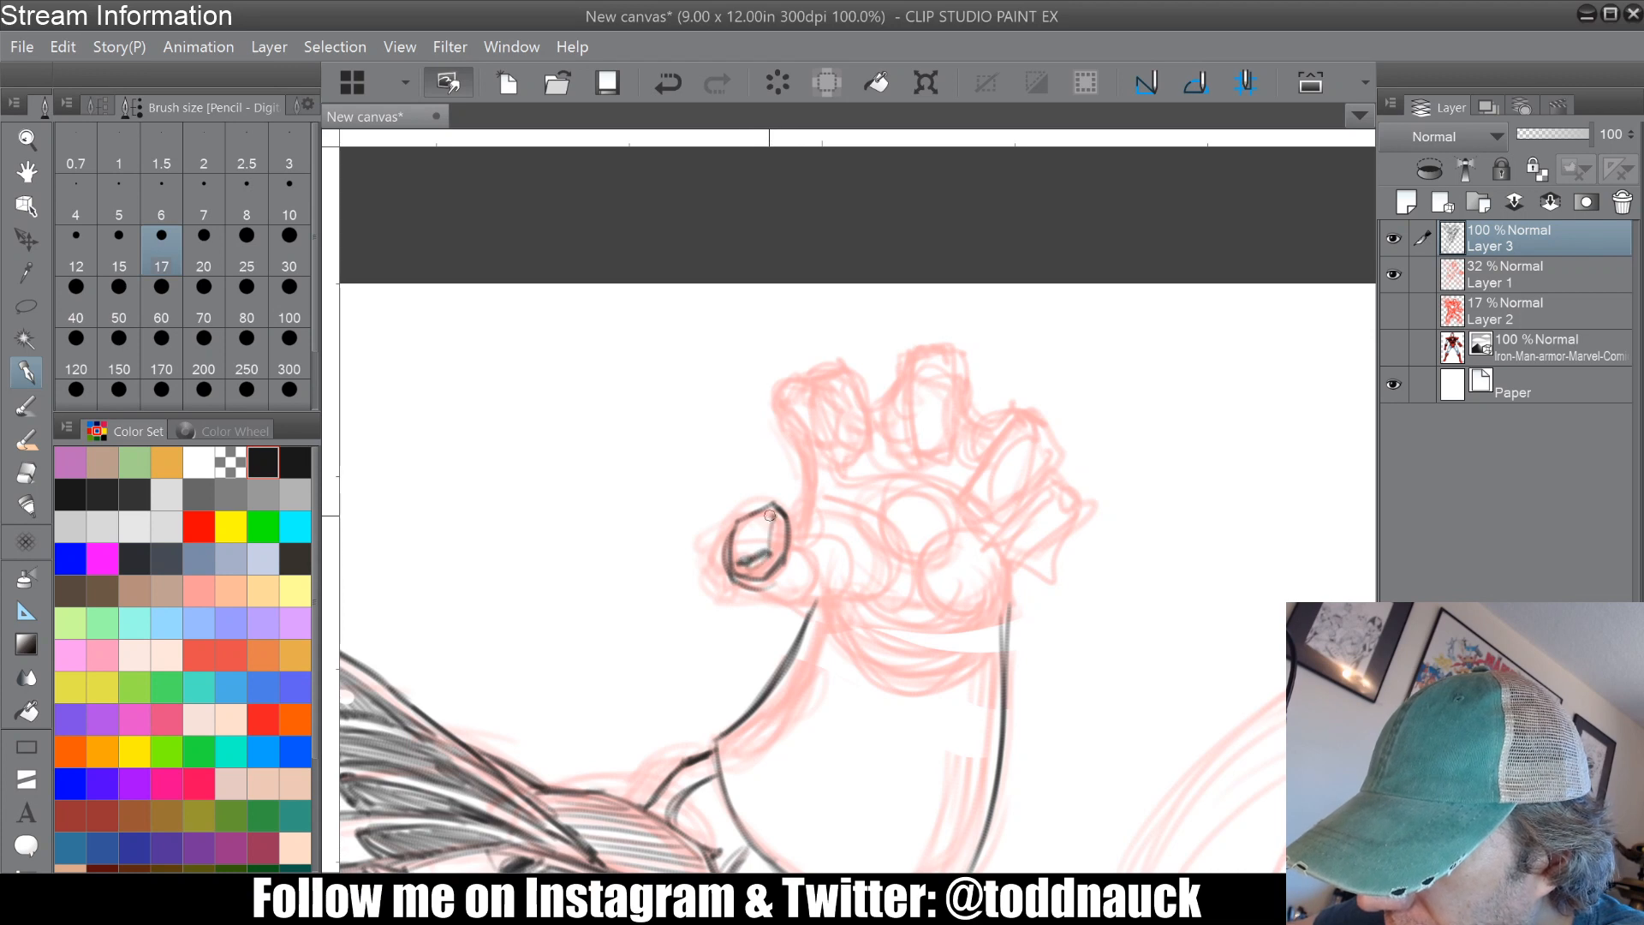
Step: Pencil the far hand's thumb facet and base segment, and outline the first two fingers with their inner plates
left_click_drag(738, 561, 756, 525)
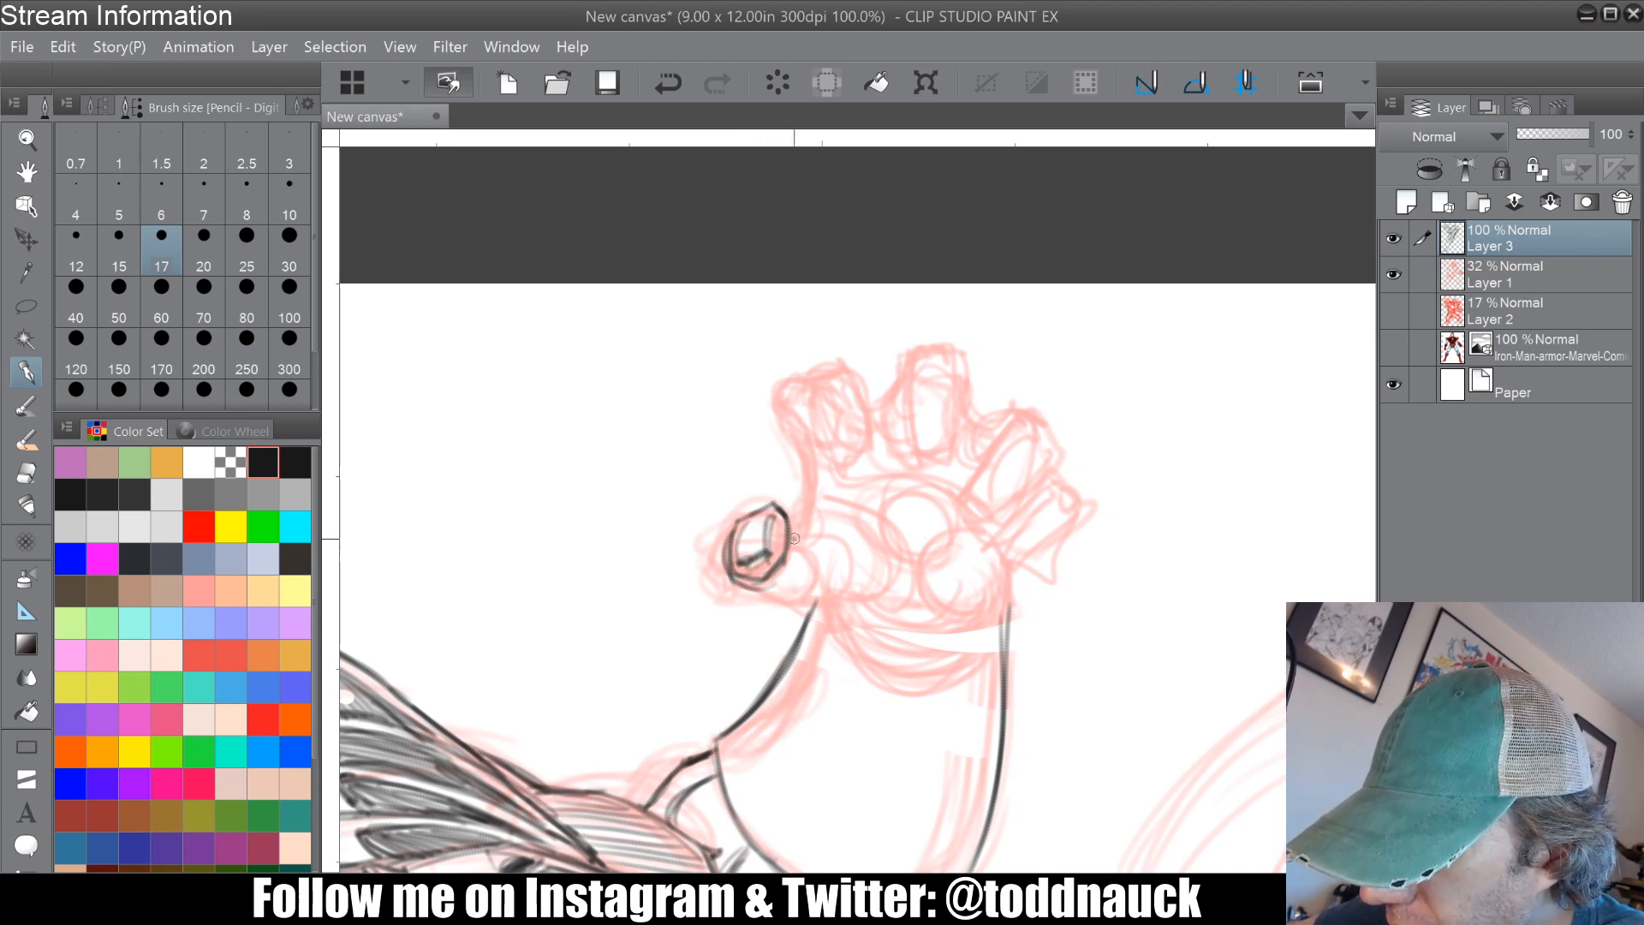
mouse_move(795, 537)
left_mouse_down()
mouse_move(803, 585)
mouse_move(792, 538)
mouse_move(784, 601)
mouse_move(799, 534)
mouse_move(788, 583)
mouse_move(770, 578)
mouse_move(801, 563)
mouse_move(818, 513)
left_mouse_up()
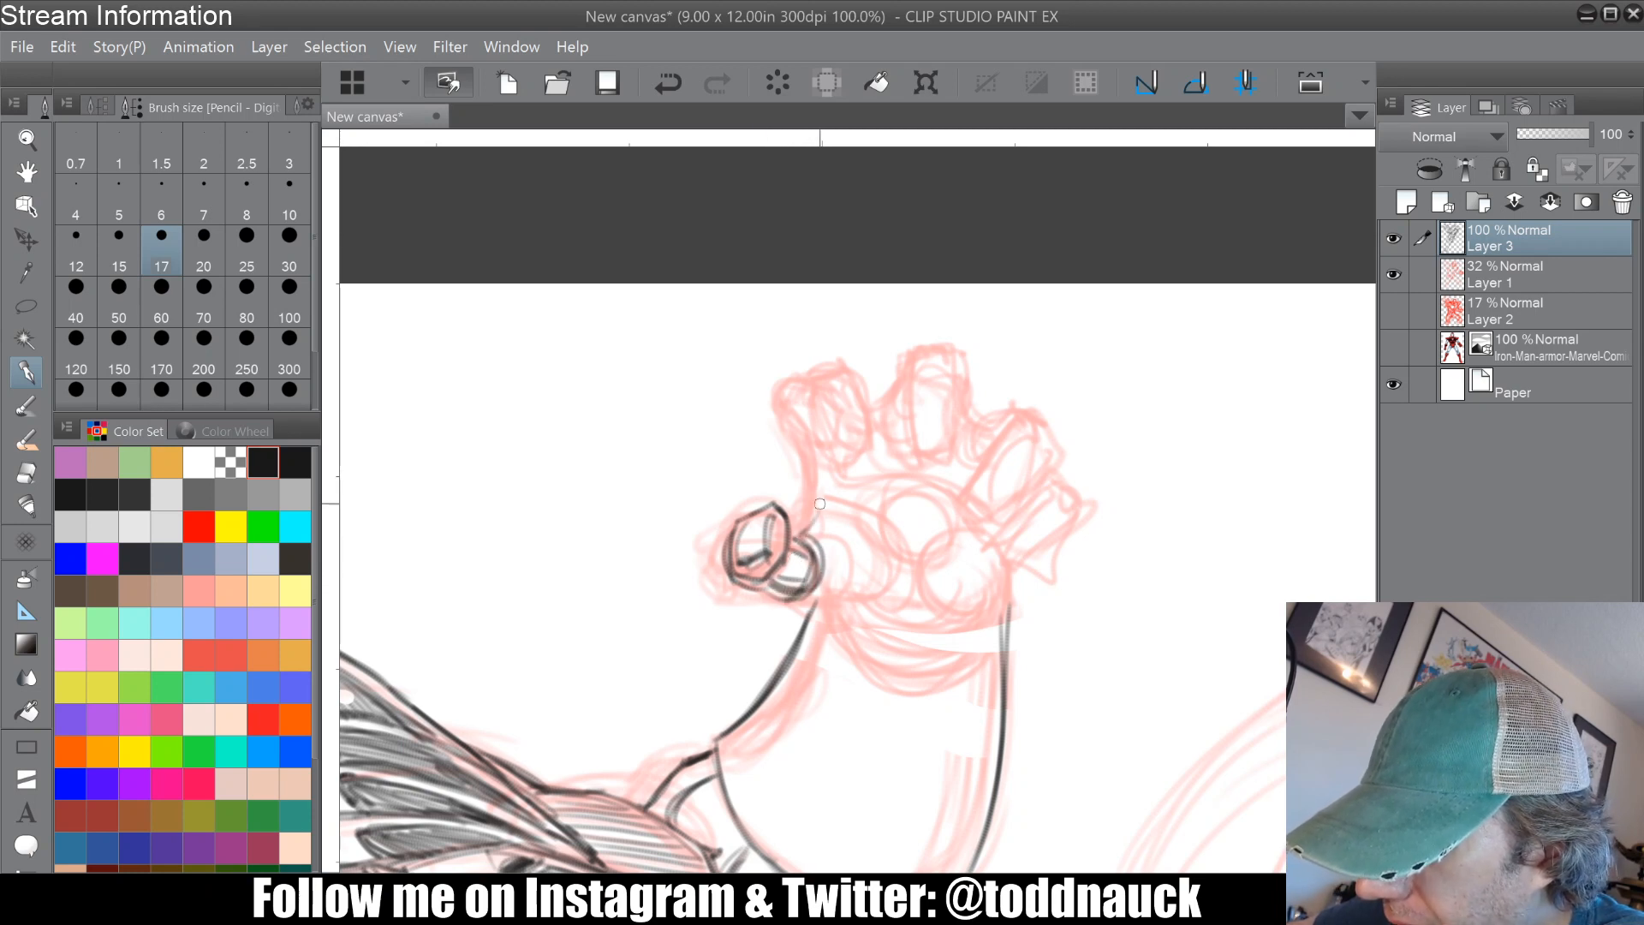
mouse_move(824, 380)
left_mouse_down()
mouse_move(865, 431)
mouse_move(864, 413)
mouse_move(823, 406)
mouse_move(844, 468)
mouse_move(824, 393)
mouse_move(812, 384)
mouse_move(808, 405)
mouse_move(786, 382)
mouse_move(810, 374)
mouse_move(784, 389)
mouse_move(820, 431)
mouse_move(788, 411)
mouse_move(804, 464)
mouse_move(830, 449)
mouse_move(807, 452)
mouse_move(793, 524)
left_mouse_up()
mouse_move(794, 524)
left_mouse_down()
mouse_move(799, 452)
mouse_move(882, 397)
mouse_move(890, 350)
mouse_move(948, 353)
mouse_move(922, 354)
mouse_move(958, 379)
mouse_move(910, 386)
mouse_move(958, 394)
mouse_move(915, 451)
mouse_move(948, 456)
mouse_move(962, 379)
left_mouse_up()
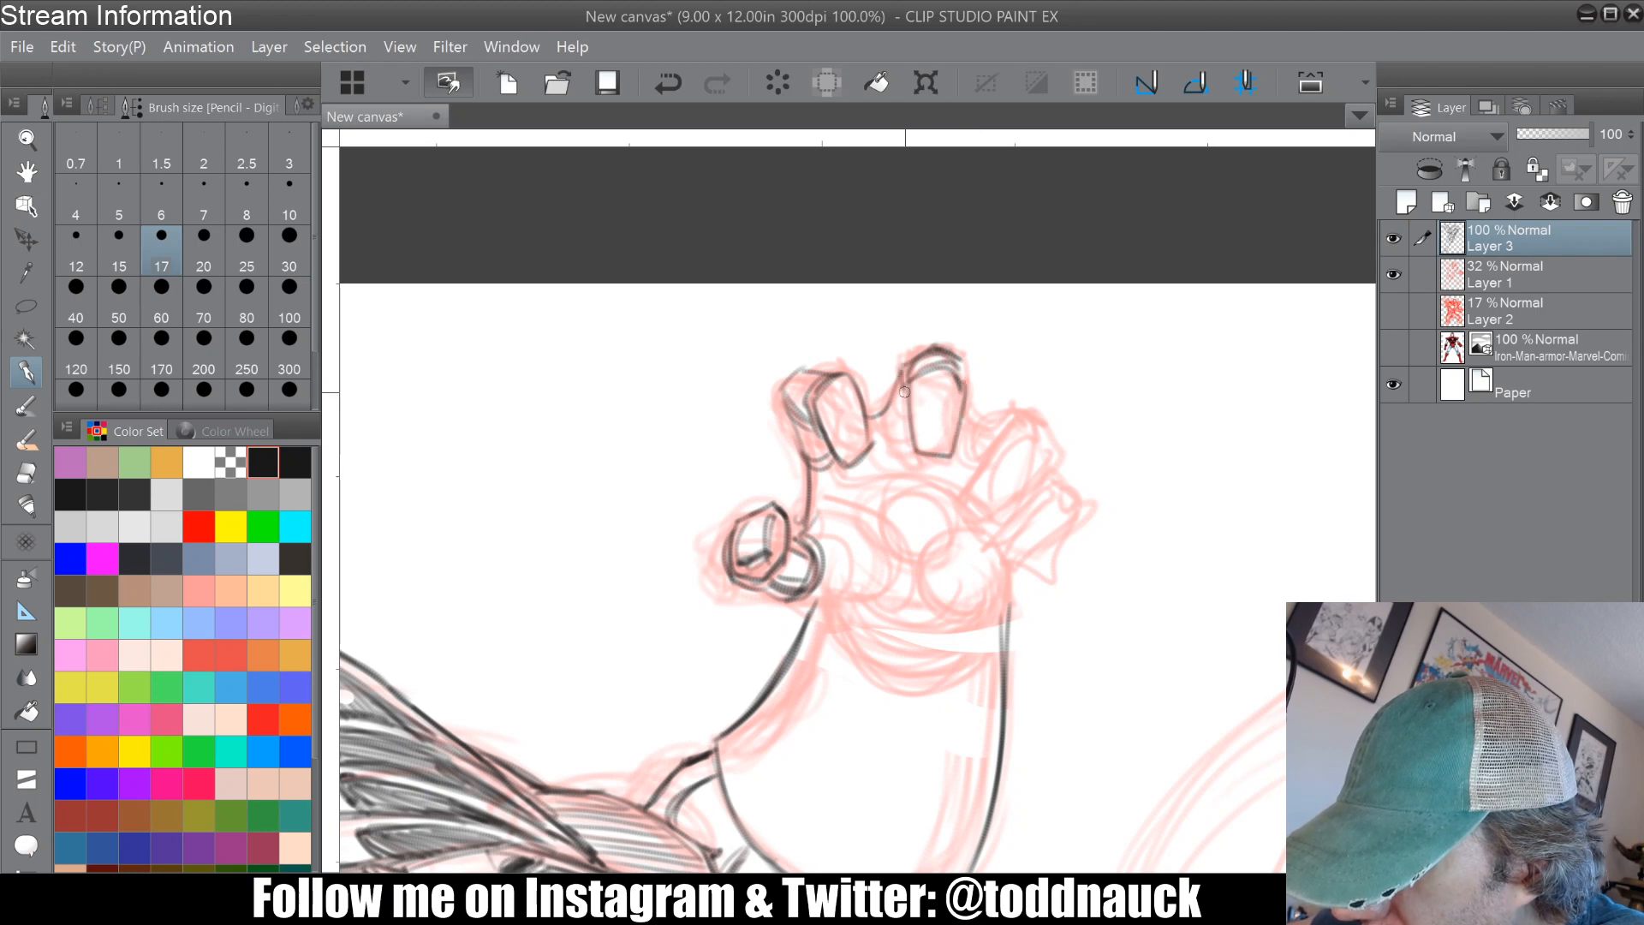
Step: Pencil the webbing curves between the far hand's fingers and the arc across the upper palm
left_click_drag(886, 416, 906, 449)
left_click_drag(824, 485, 943, 498)
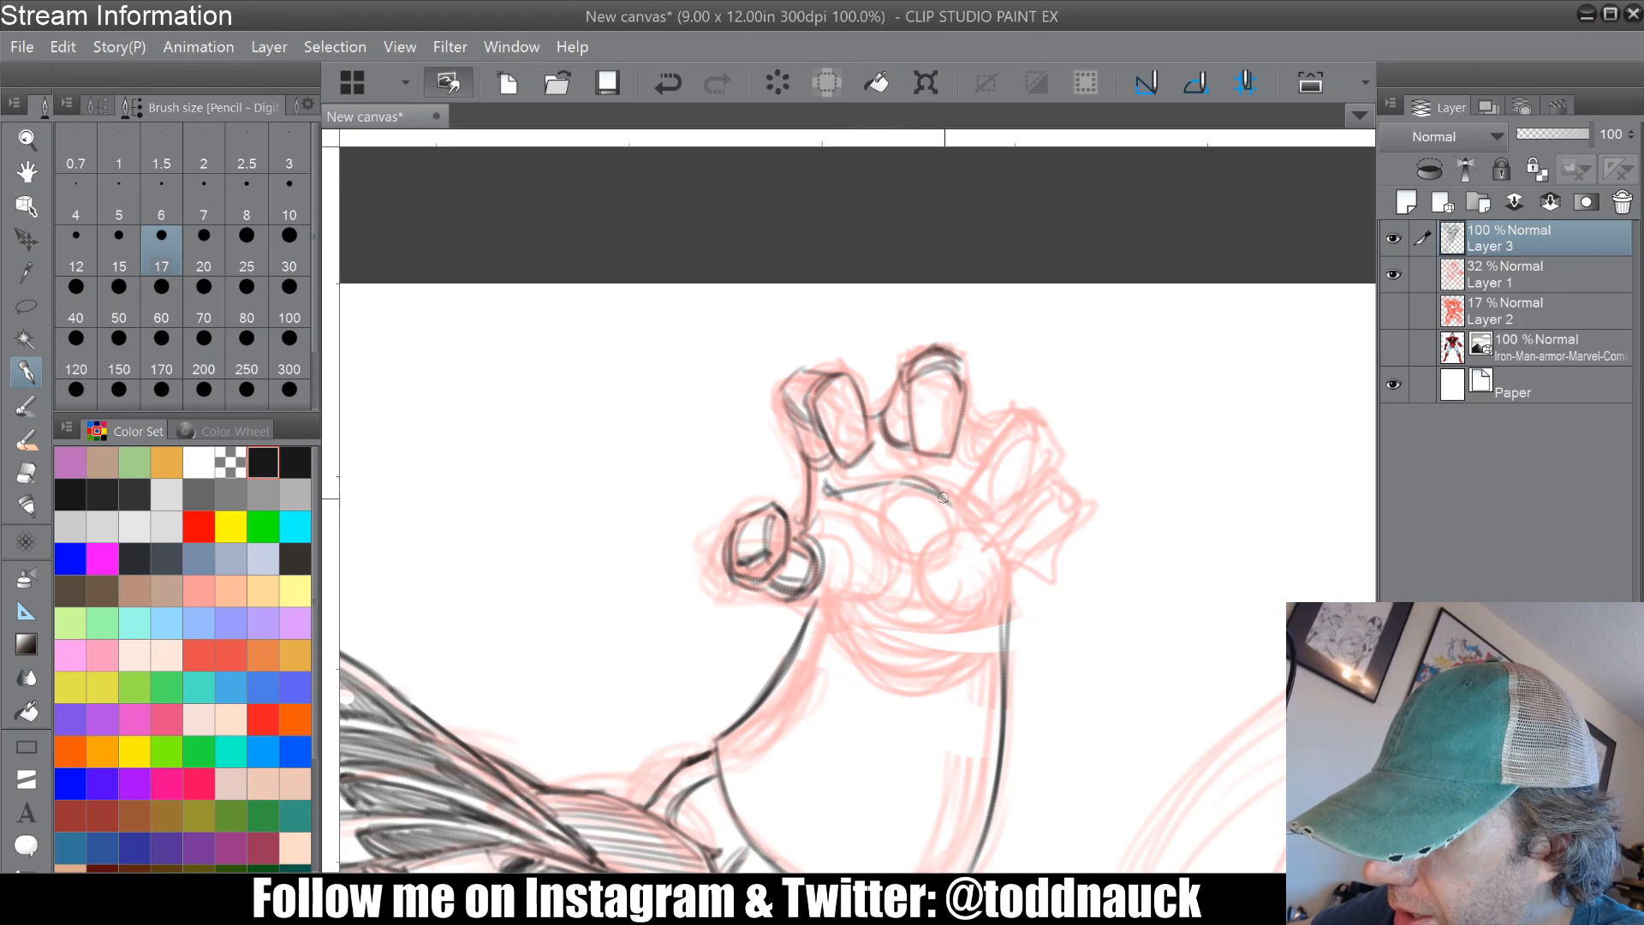
left_click_drag(963, 432, 999, 422)
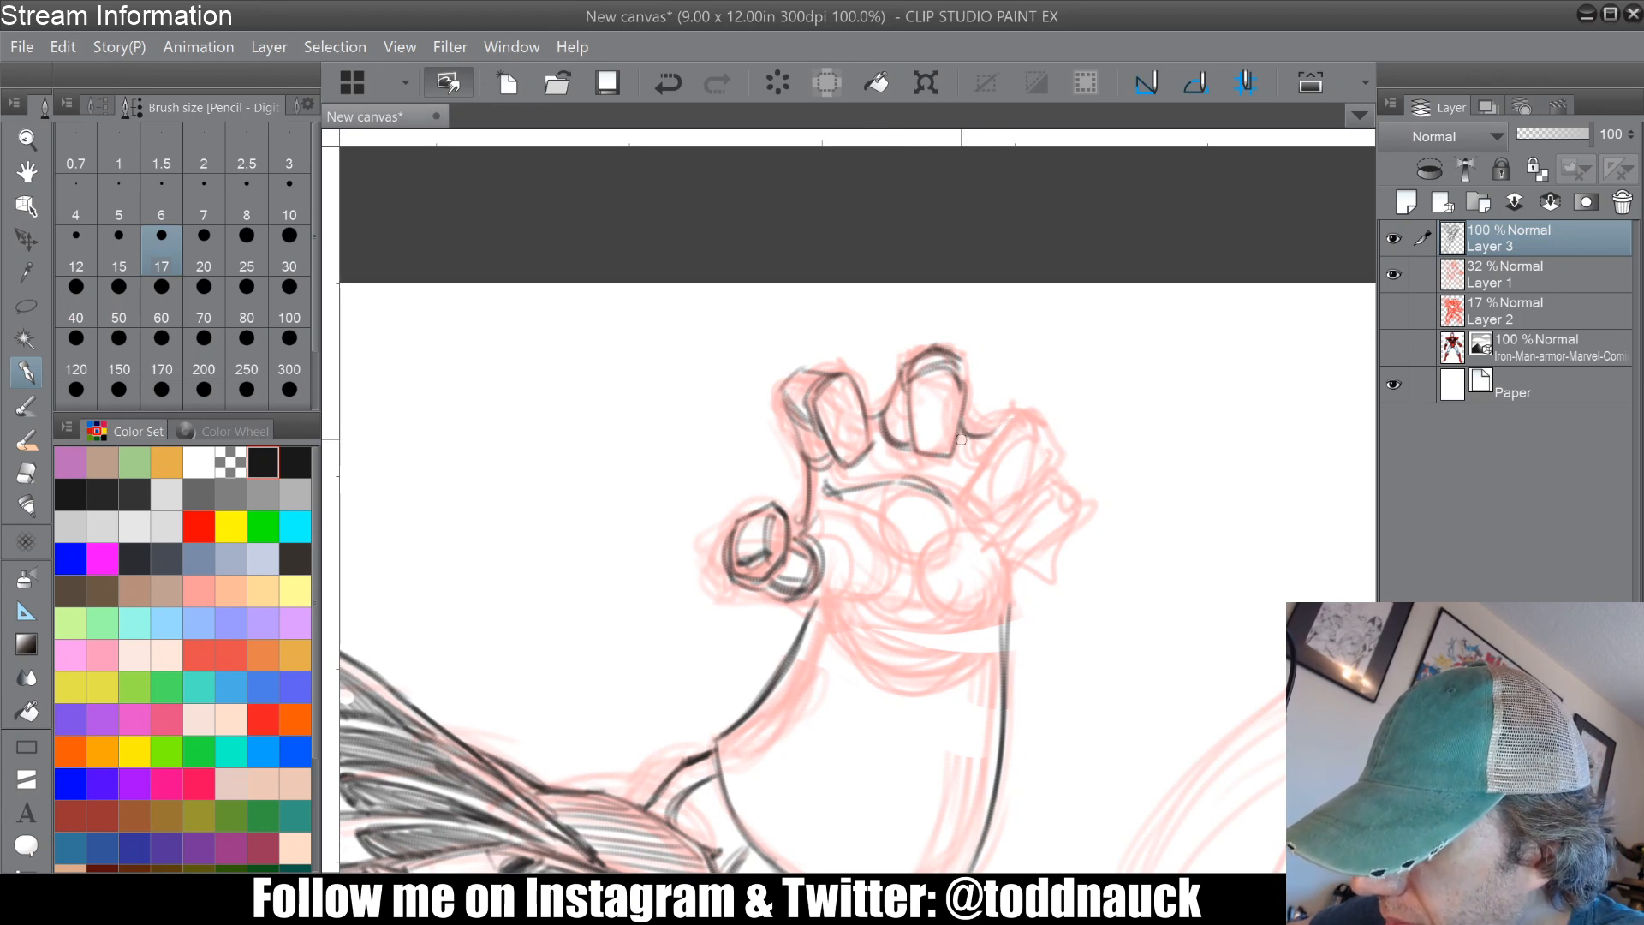
Step: Add inner facet lines and dark accents to the first two fingers and the gap between them
left_click_drag(842, 386, 853, 453)
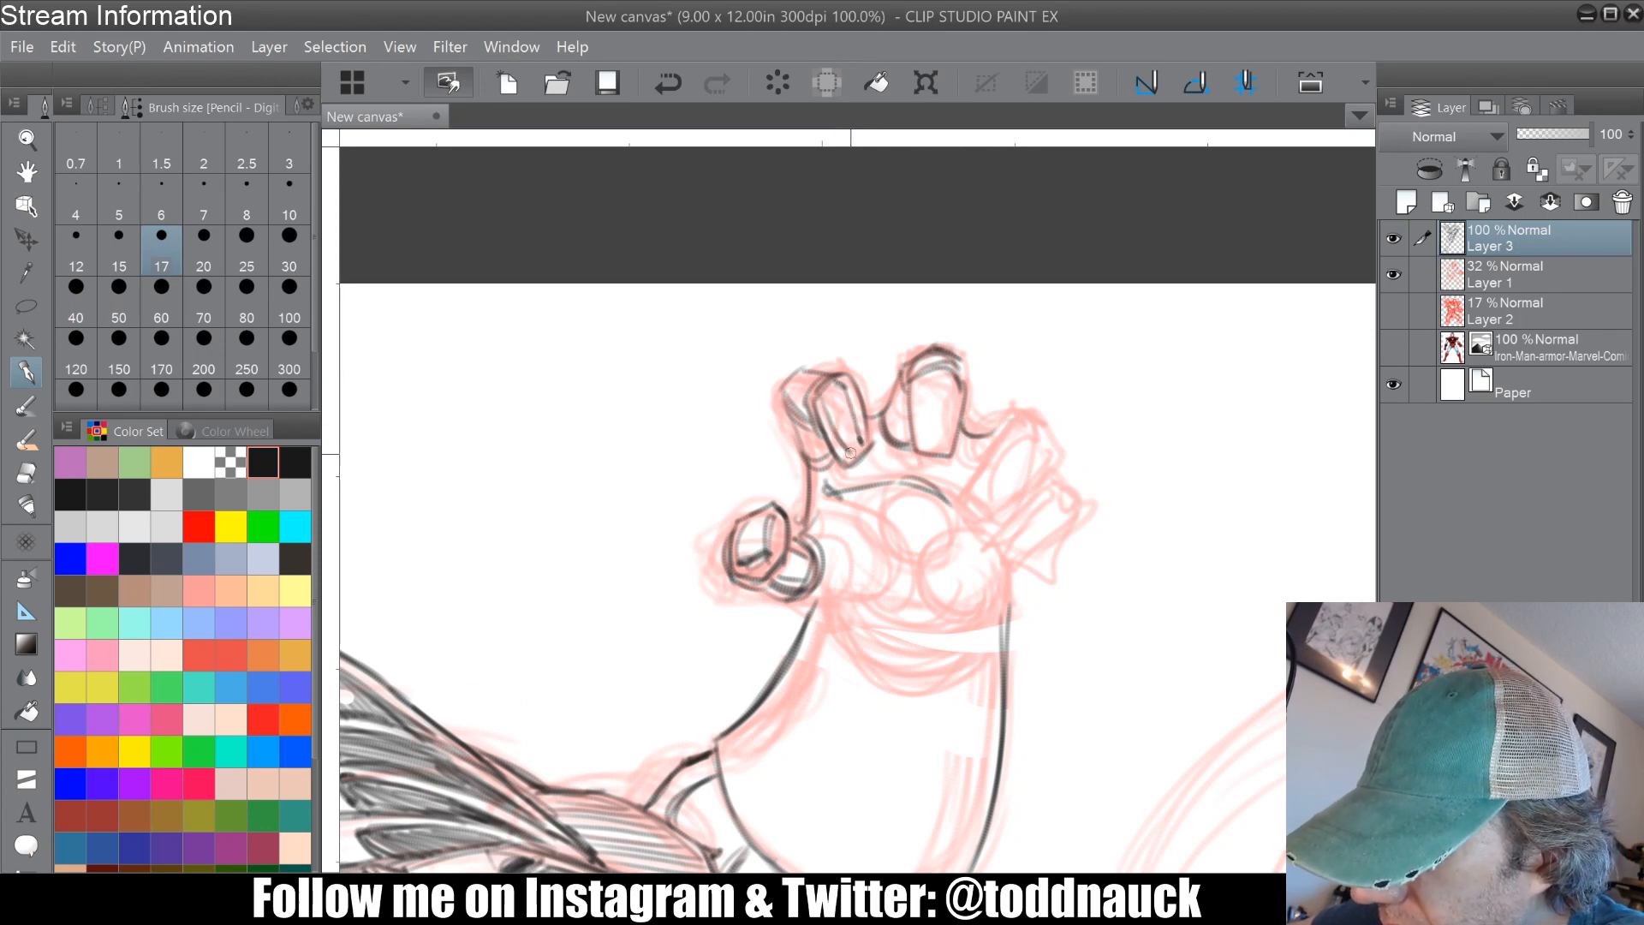
mouse_move(814, 381)
left_mouse_down()
mouse_move(796, 390)
mouse_move(806, 462)
mouse_move(821, 450)
mouse_move(831, 491)
left_mouse_up()
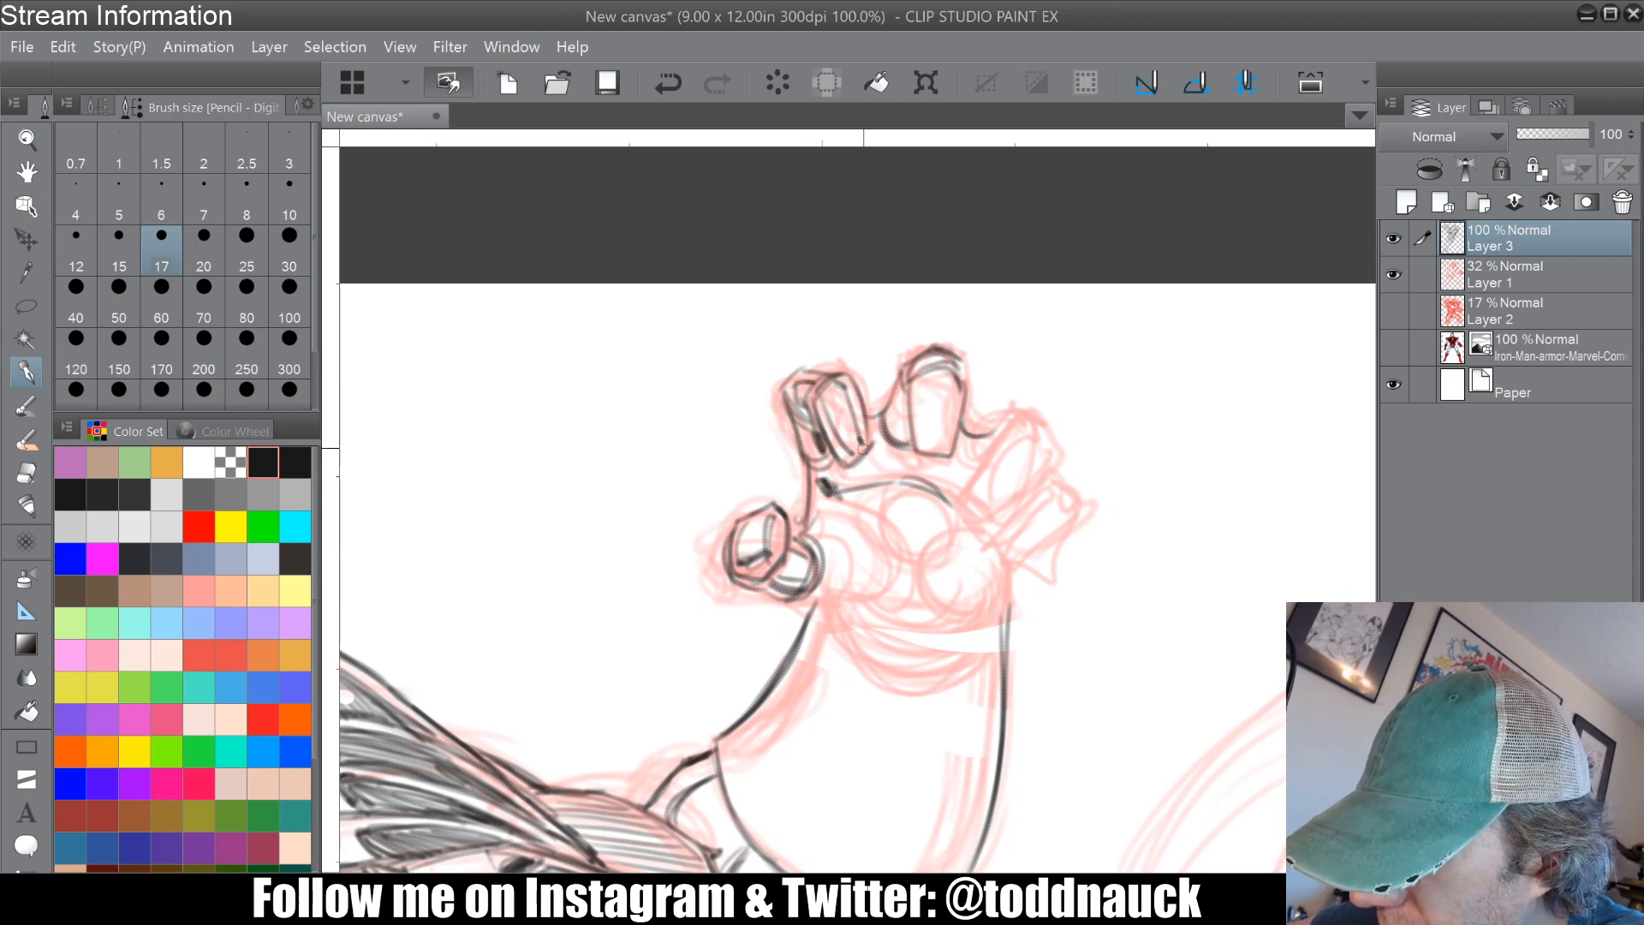
mouse_move(881, 430)
left_mouse_down()
mouse_move(919, 414)
mouse_move(896, 445)
left_mouse_up()
mouse_move(936, 358)
left_mouse_down()
mouse_move(958, 384)
mouse_move(945, 444)
mouse_move(910, 383)
mouse_move(924, 454)
mouse_move(969, 381)
mouse_move(801, 475)
mouse_move(817, 429)
mouse_move(861, 463)
left_mouse_up()
mouse_move(819, 472)
left_mouse_down()
mouse_move(867, 468)
mouse_move(827, 556)
left_mouse_up()
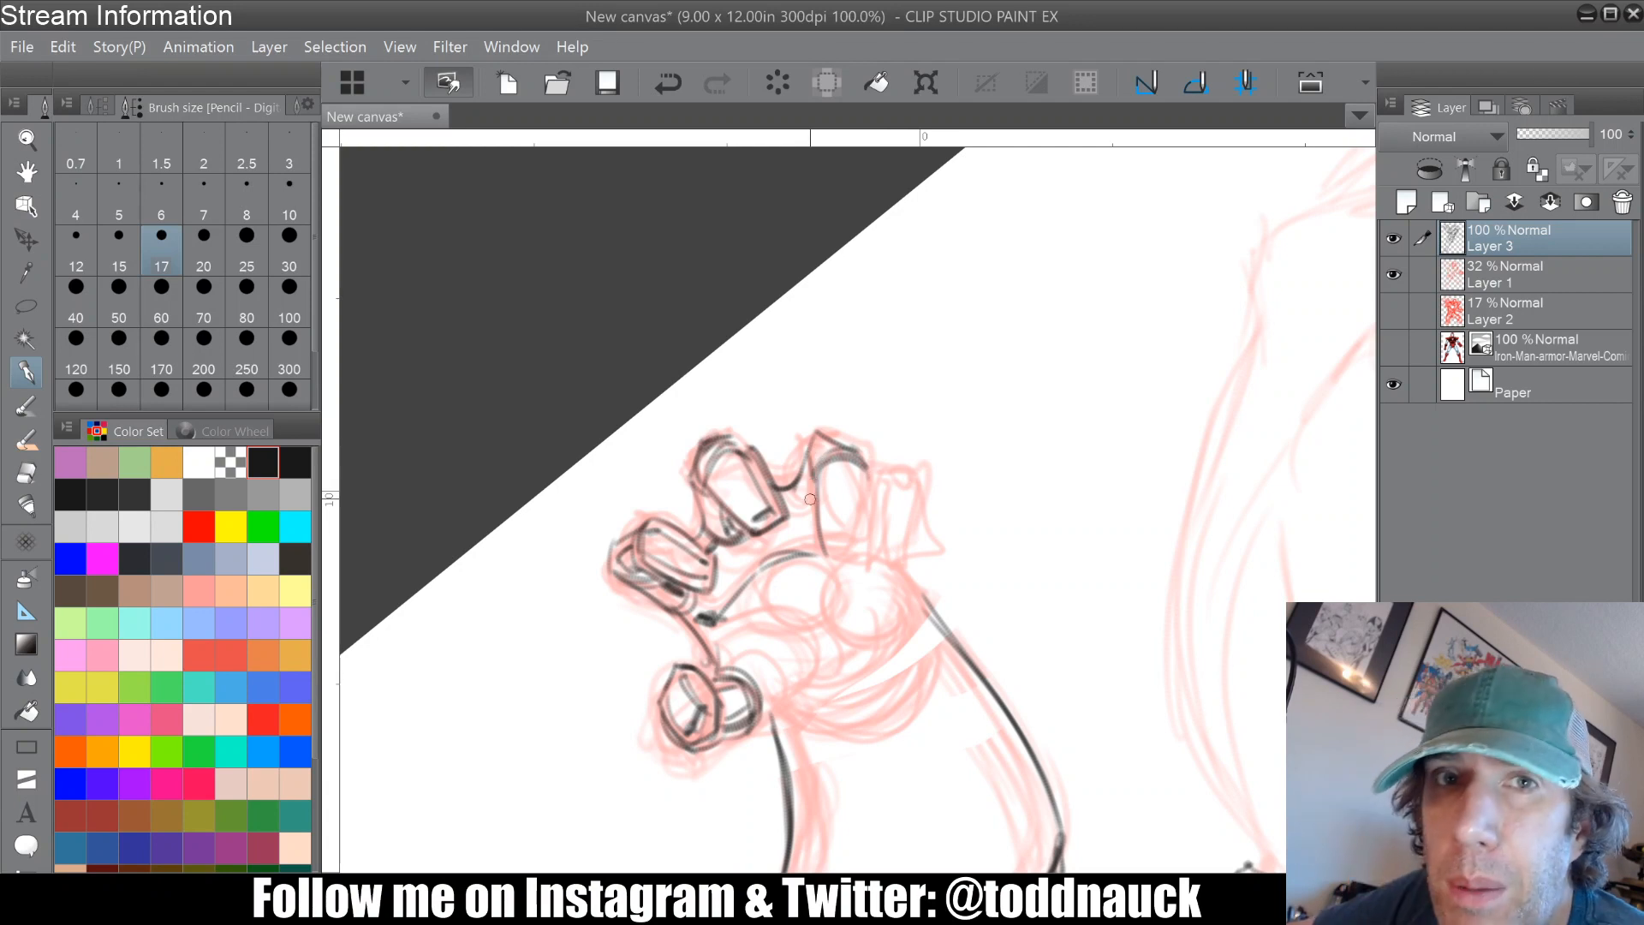
Step: Pencil the far hand's third finger with its long inner plate and the webbing beside it
left_click_drag(798, 499, 818, 519)
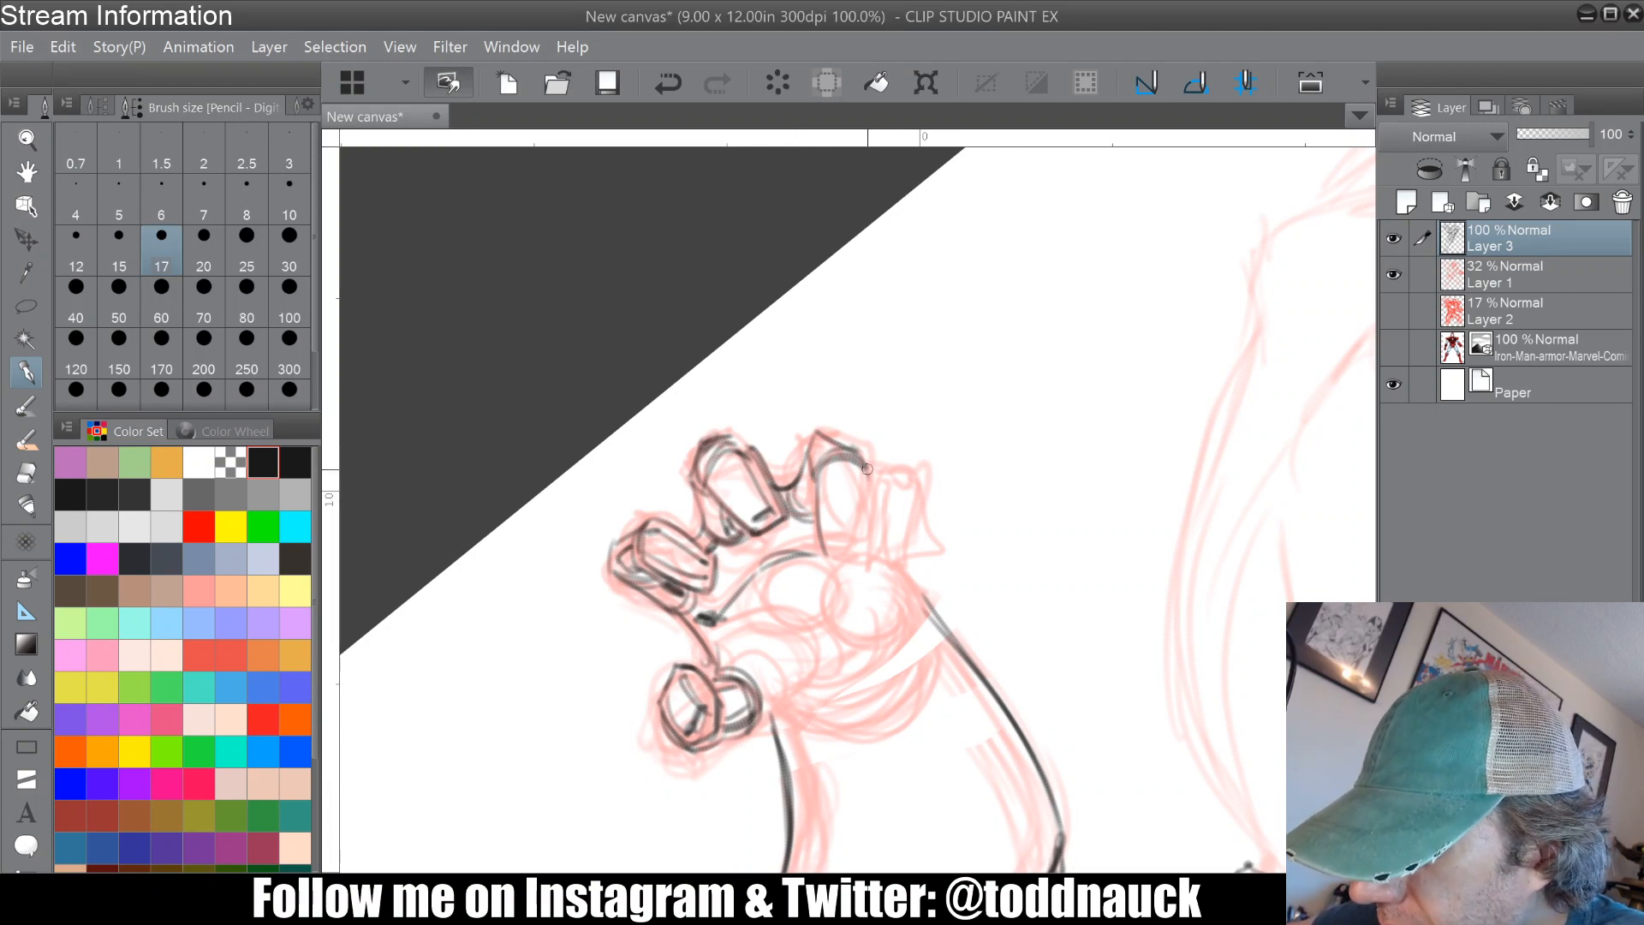
left_click_drag(866, 468, 855, 561)
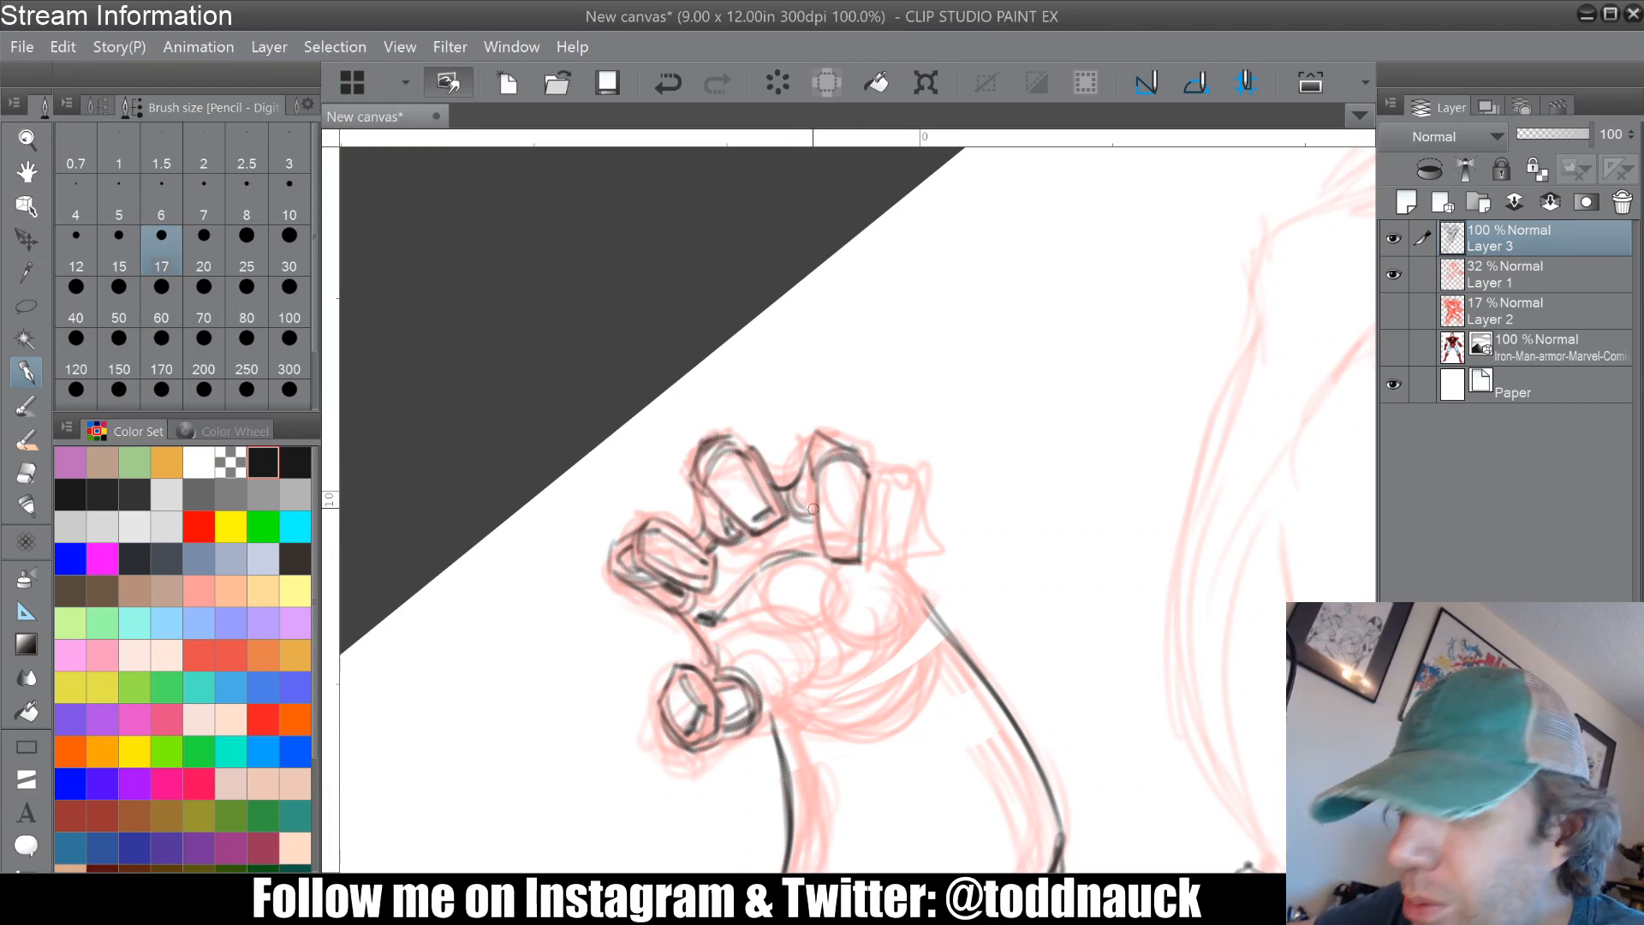
mouse_move(832, 447)
left_mouse_down()
mouse_move(807, 513)
mouse_move(855, 486)
mouse_move(845, 547)
mouse_move(850, 470)
mouse_move(828, 547)
mouse_move(847, 557)
mouse_move(823, 549)
mouse_move(840, 502)
mouse_move(819, 470)
mouse_move(834, 543)
mouse_move(817, 431)
mouse_move(864, 454)
mouse_move(847, 479)
mouse_move(802, 457)
left_mouse_up()
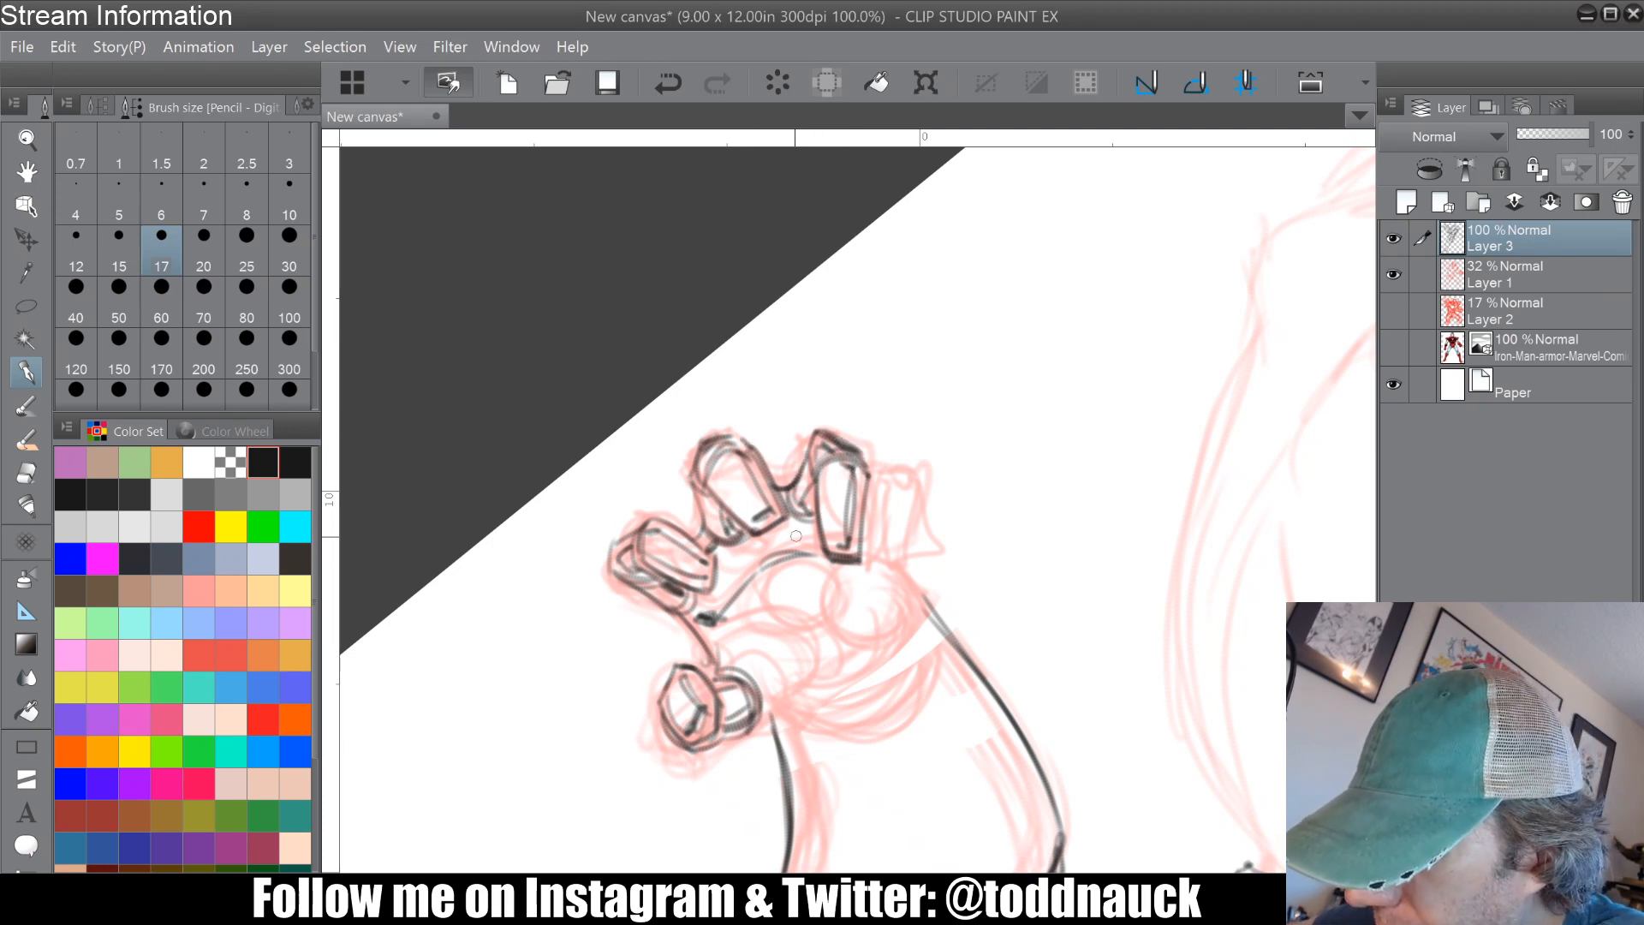
Step: Pencil the round palm emitter and the thumb-side palm pad contours
mouse_move(751, 595)
left_mouse_down()
mouse_move(812, 552)
mouse_move(798, 639)
mouse_move(762, 600)
mouse_move(786, 558)
mouse_move(833, 595)
left_mouse_up()
left_click_drag(736, 654, 745, 618)
mouse_move(763, 712)
left_mouse_down()
mouse_move(796, 704)
mouse_move(824, 659)
mouse_move(792, 677)
mouse_move(809, 634)
mouse_move(784, 689)
mouse_move(819, 635)
left_mouse_up()
Step: Pencil the little finger, the palm pad beneath it, and the lower edge of the palm at the wrist
mouse_move(868, 545)
left_mouse_down()
mouse_move(884, 480)
mouse_move(911, 536)
left_mouse_up()
mouse_move(868, 471)
left_mouse_down()
mouse_move(914, 491)
mouse_move(870, 571)
mouse_move(883, 495)
left_mouse_up()
mouse_move(874, 570)
left_mouse_down()
mouse_move(868, 511)
mouse_move(837, 571)
mouse_move(837, 632)
mouse_move(904, 606)
left_mouse_up()
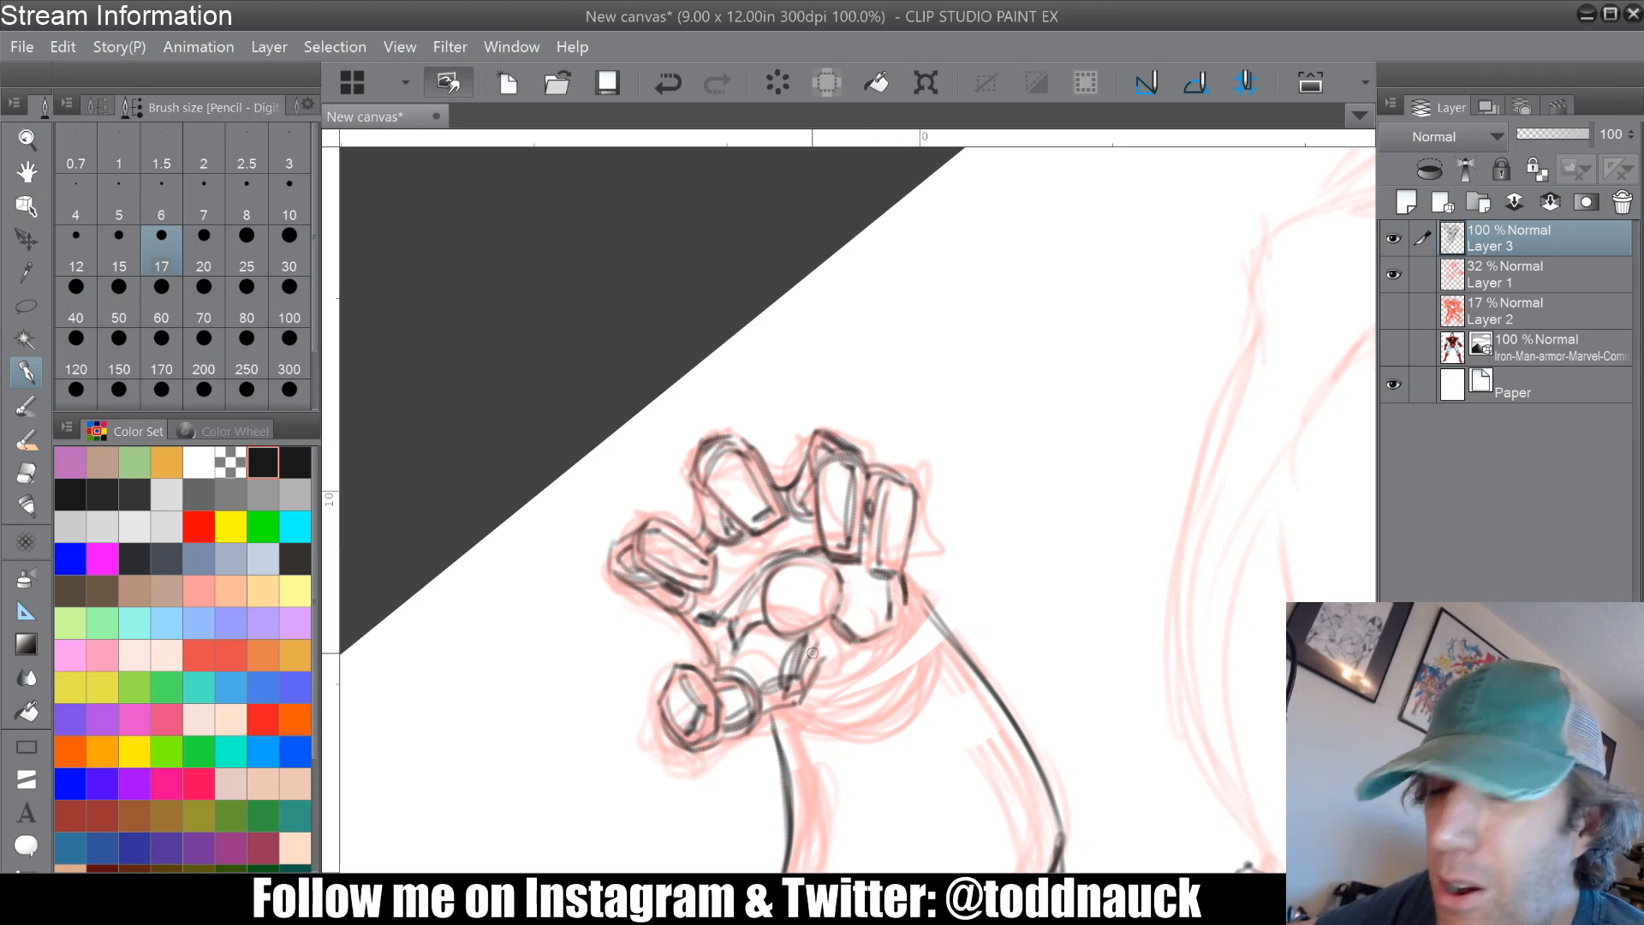
mouse_move(820, 661)
left_mouse_down()
mouse_move(892, 633)
mouse_move(902, 582)
mouse_move(866, 632)
mouse_move(892, 585)
mouse_move(891, 627)
left_mouse_up()
left_click_drag(906, 578, 910, 603)
key("ctrl+at")
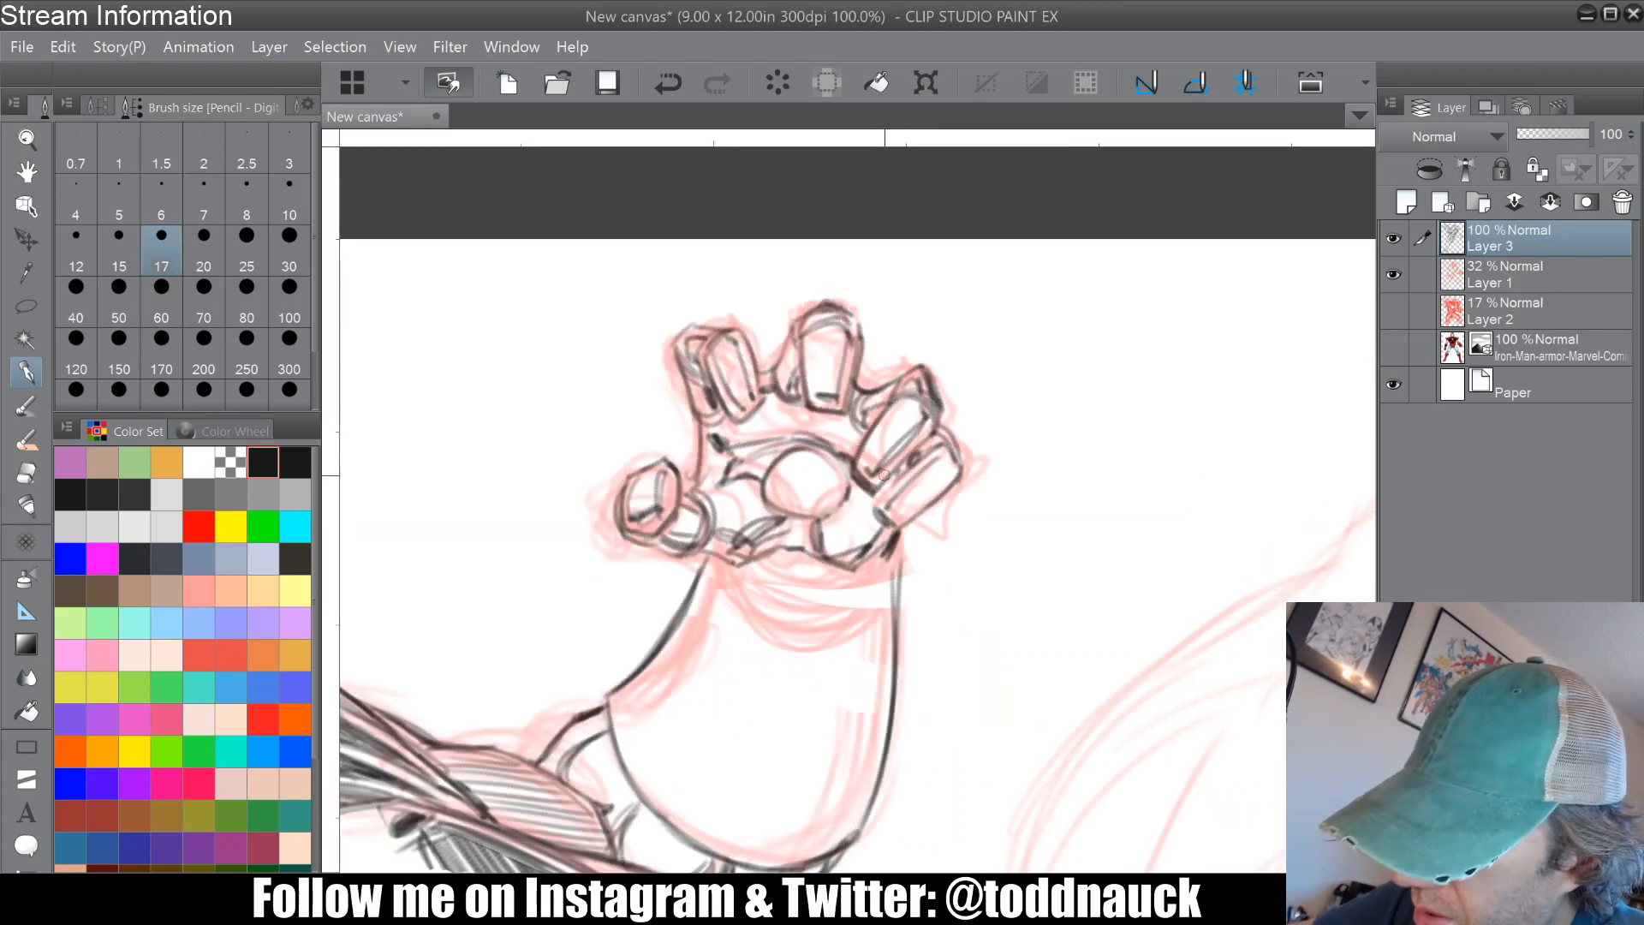
Step: Darken the outlines and inner plate edges of the far hand's four fingers
left_click_drag(863, 469, 914, 403)
left_click_drag(835, 310, 855, 322)
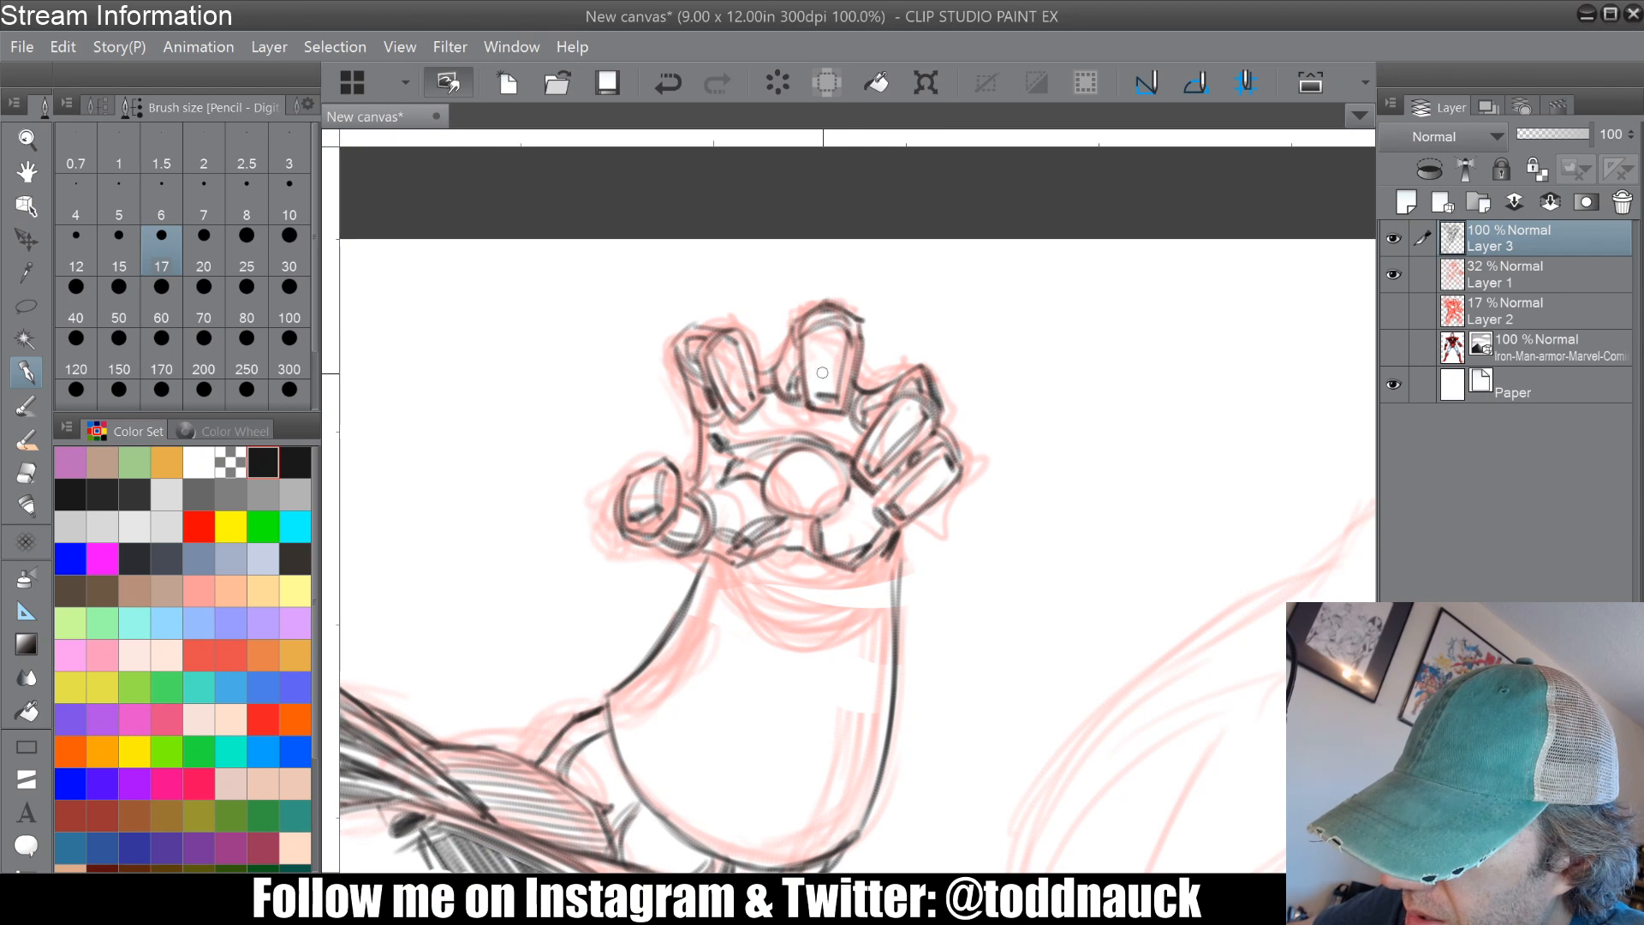
mouse_move(819, 398)
left_mouse_down()
mouse_move(839, 402)
mouse_move(856, 332)
left_mouse_up()
left_click_drag(739, 416, 752, 406)
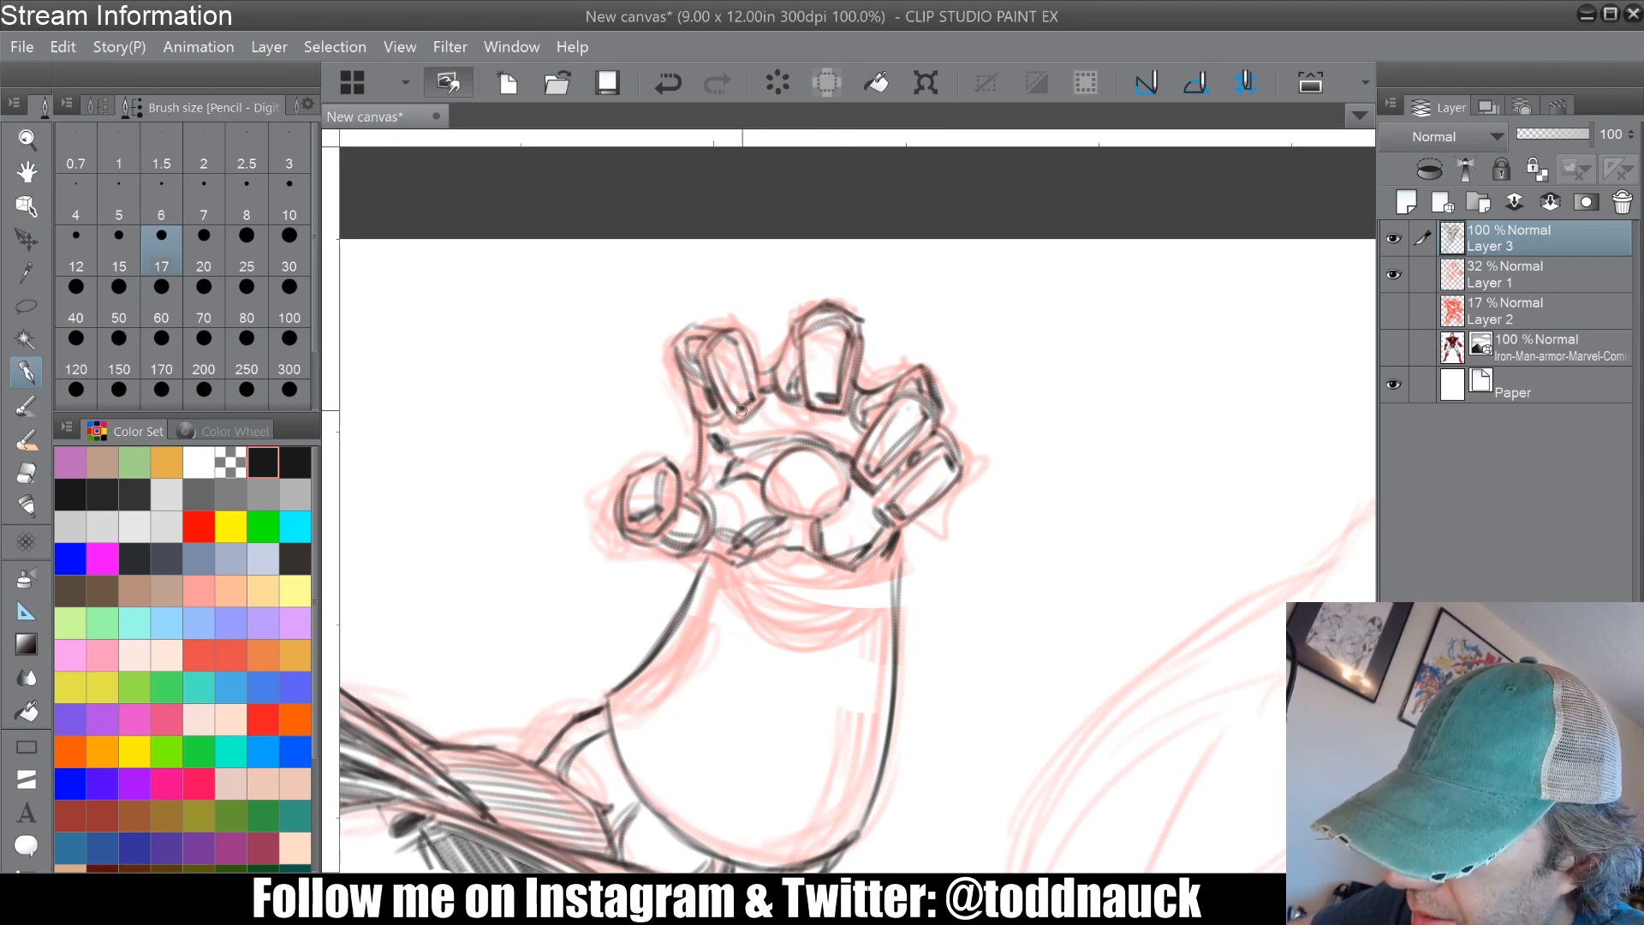
left_click_drag(742, 334, 759, 413)
mouse_move(683, 325)
left_mouse_down()
mouse_move(776, 366)
mouse_move(742, 324)
mouse_move(677, 370)
mouse_move(792, 248)
mouse_move(794, 380)
mouse_move(843, 343)
left_mouse_up()
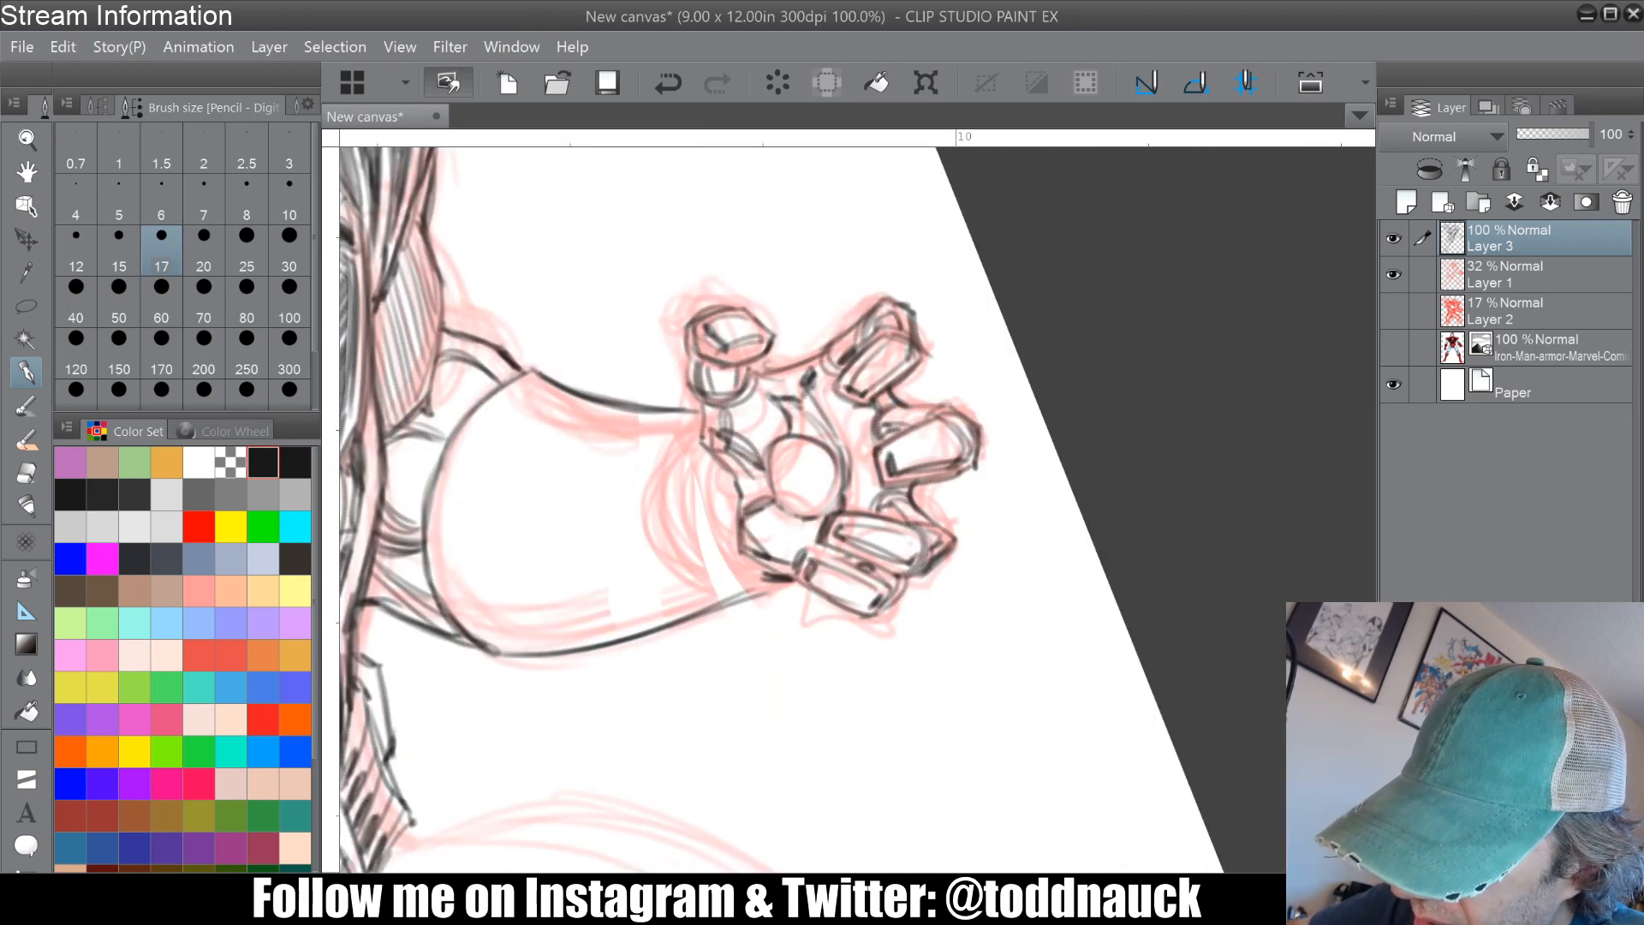
Step: Clean up the thumb's outer edge and the wrist corner by erasing stray lines with the transparent color
left_click_drag(690, 363, 690, 410)
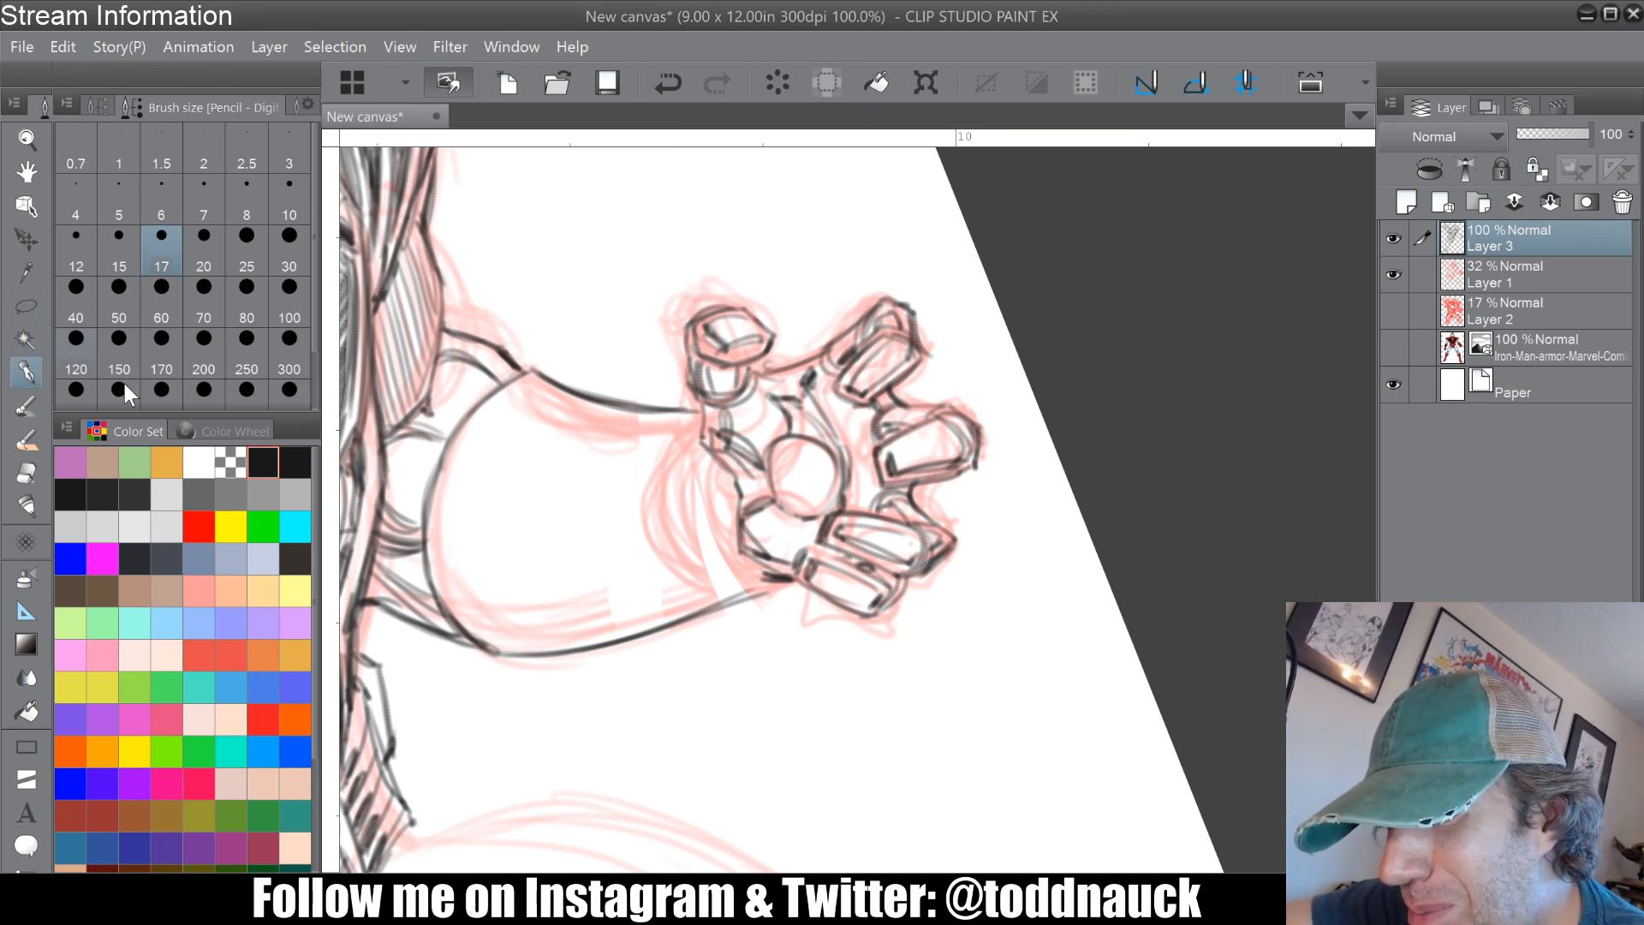
left_click(231, 446)
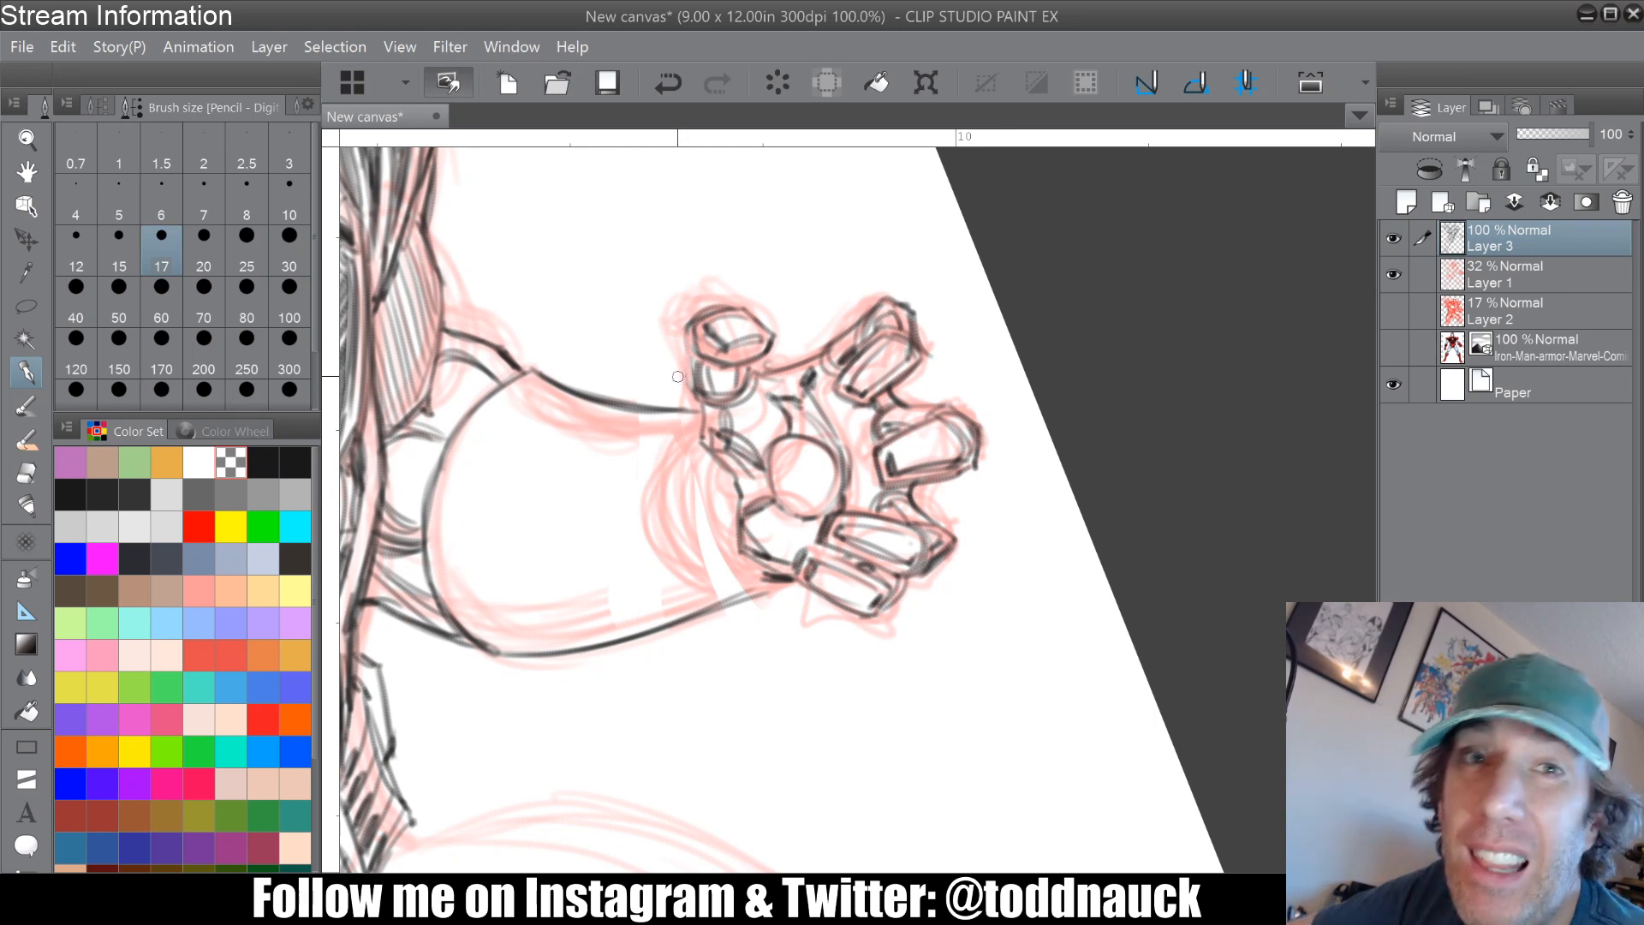
left_click_drag(684, 332, 689, 361)
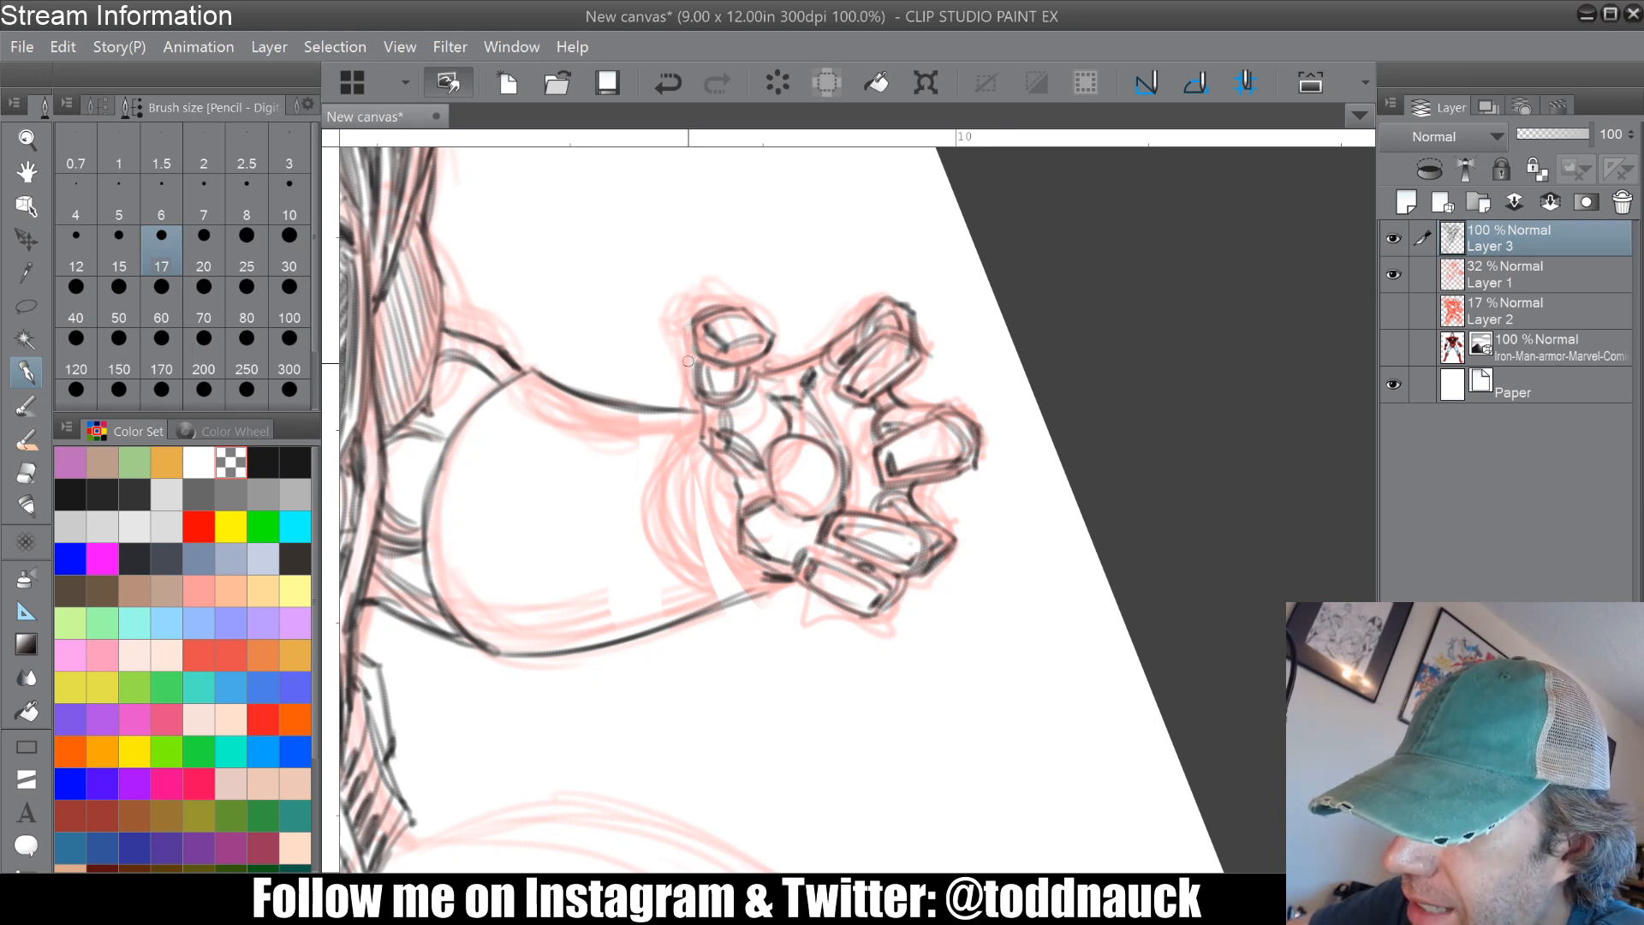
left_click_drag(710, 301, 686, 357)
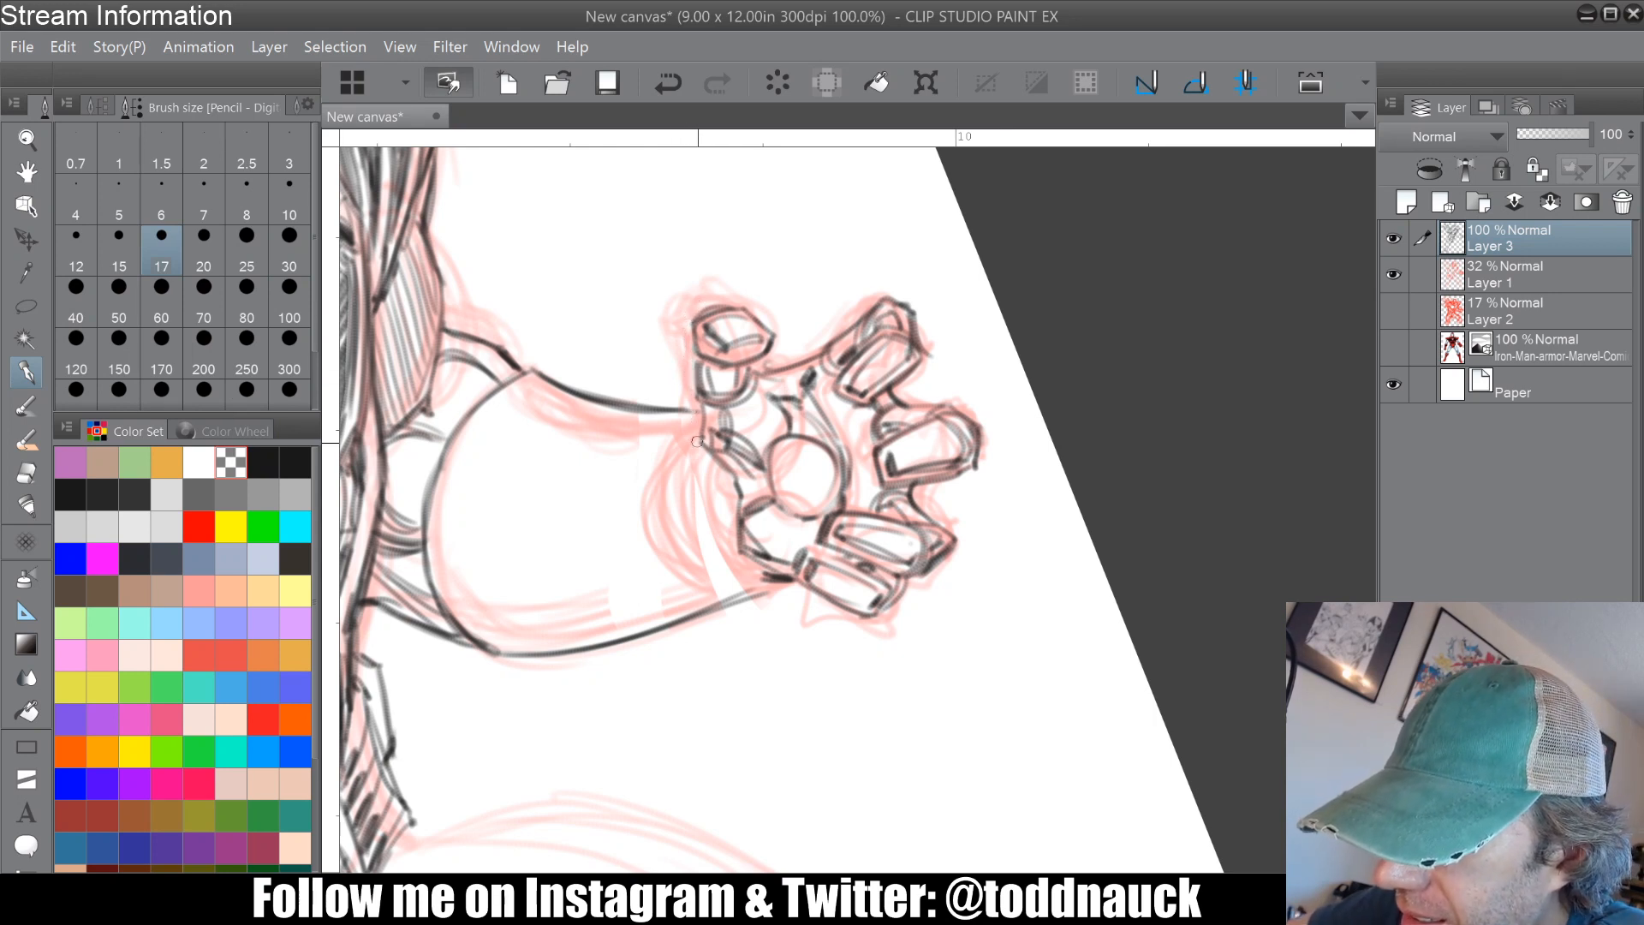
left_click_drag(697, 441, 687, 411)
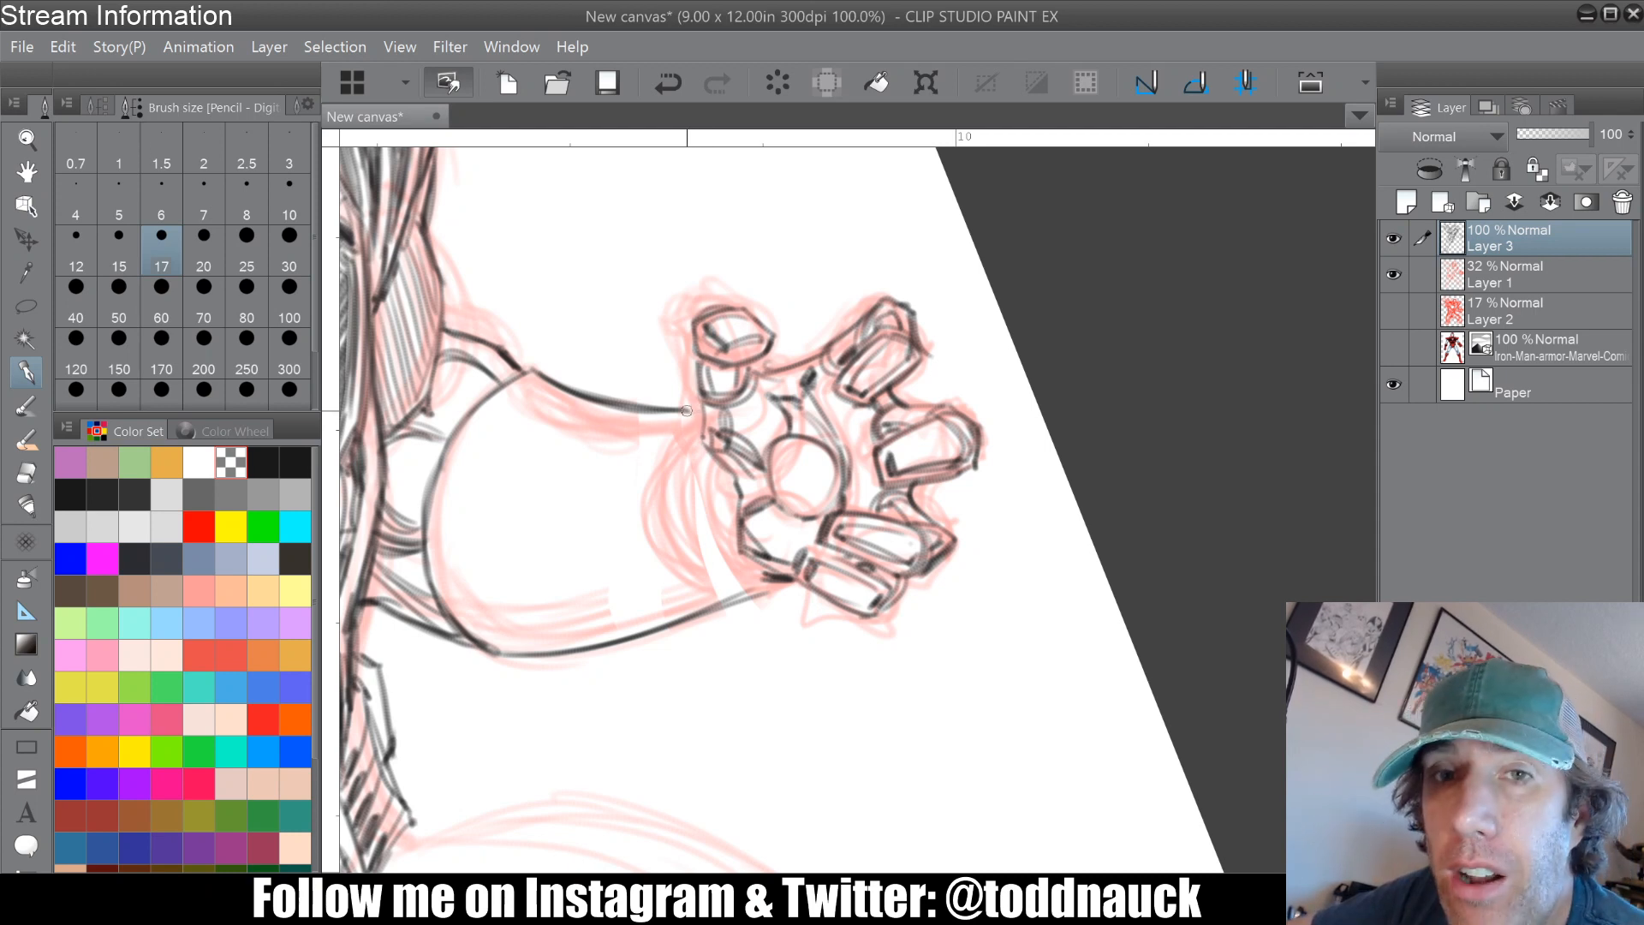
Step: Return to black and pencil the curved wrist cuff bands below the palm
left_click(266, 465)
mouse_move(705, 395)
left_mouse_down()
mouse_move(741, 514)
mouse_move(724, 458)
mouse_move(732, 535)
mouse_move(712, 460)
mouse_move(694, 506)
mouse_move(745, 565)
mouse_move(707, 456)
mouse_move(742, 531)
left_mouse_up()
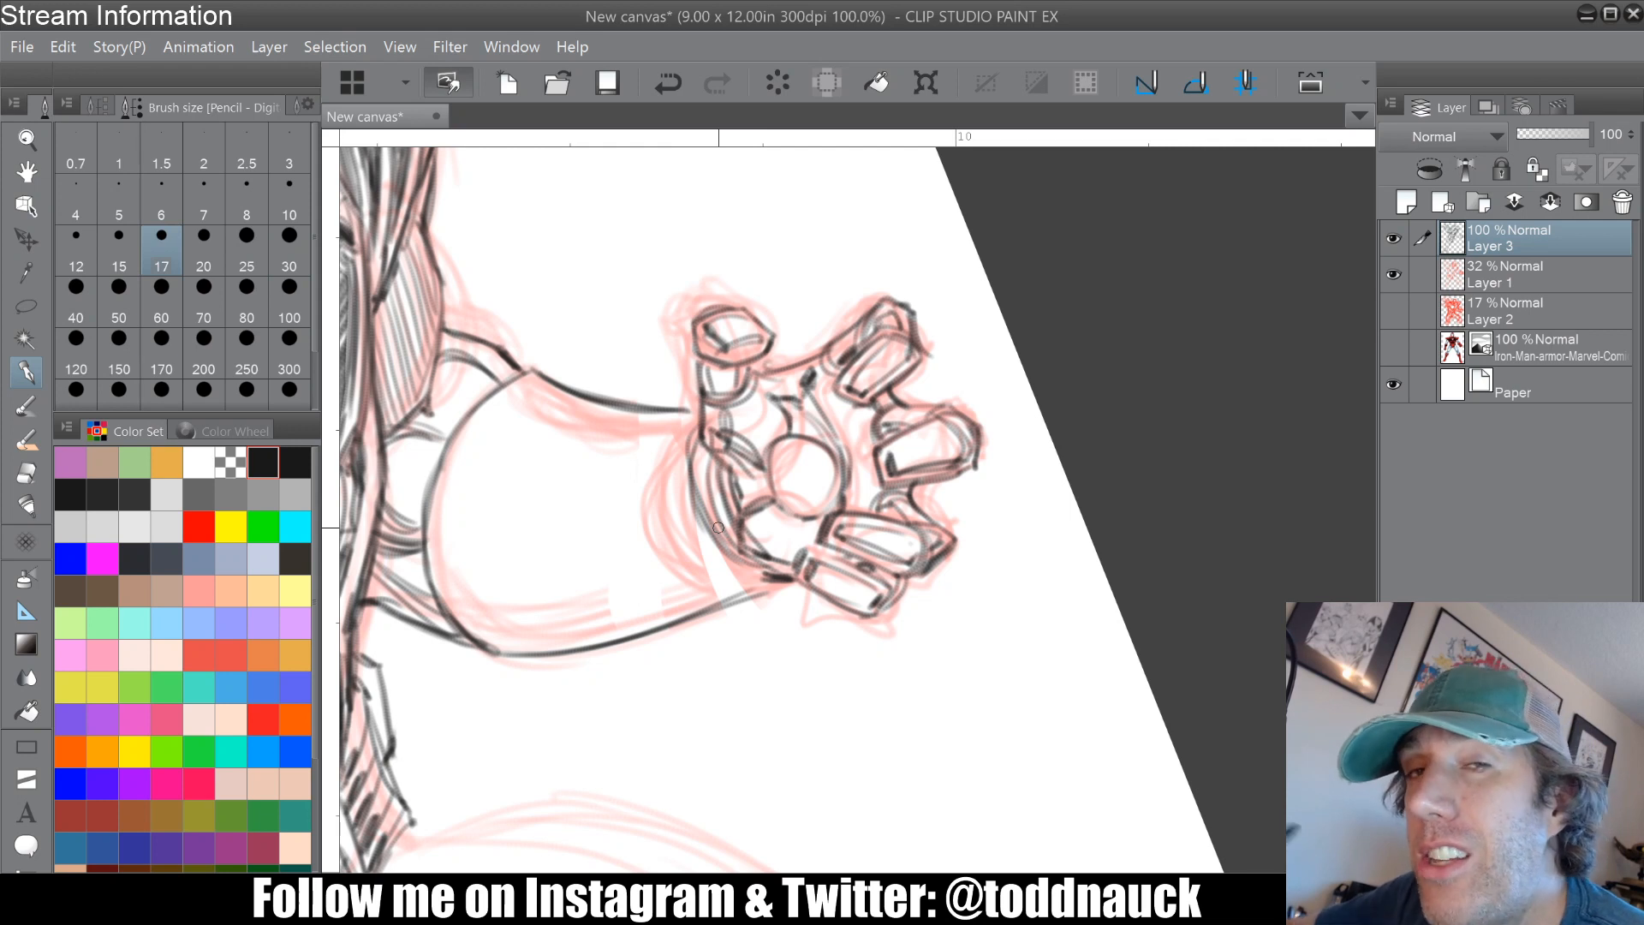
mouse_move(704, 413)
left_mouse_down()
mouse_move(701, 540)
mouse_move(740, 559)
mouse_move(701, 536)
mouse_move(735, 528)
left_mouse_up()
mouse_move(716, 443)
left_mouse_down()
mouse_move(745, 561)
mouse_move(783, 578)
mouse_move(725, 568)
mouse_move(747, 504)
mouse_move(747, 528)
mouse_move(722, 449)
left_mouse_up()
Step: Erase excess lines along the palm heel with the transparent color, and darken the wrist cuff and its corner in black
left_click(232, 460)
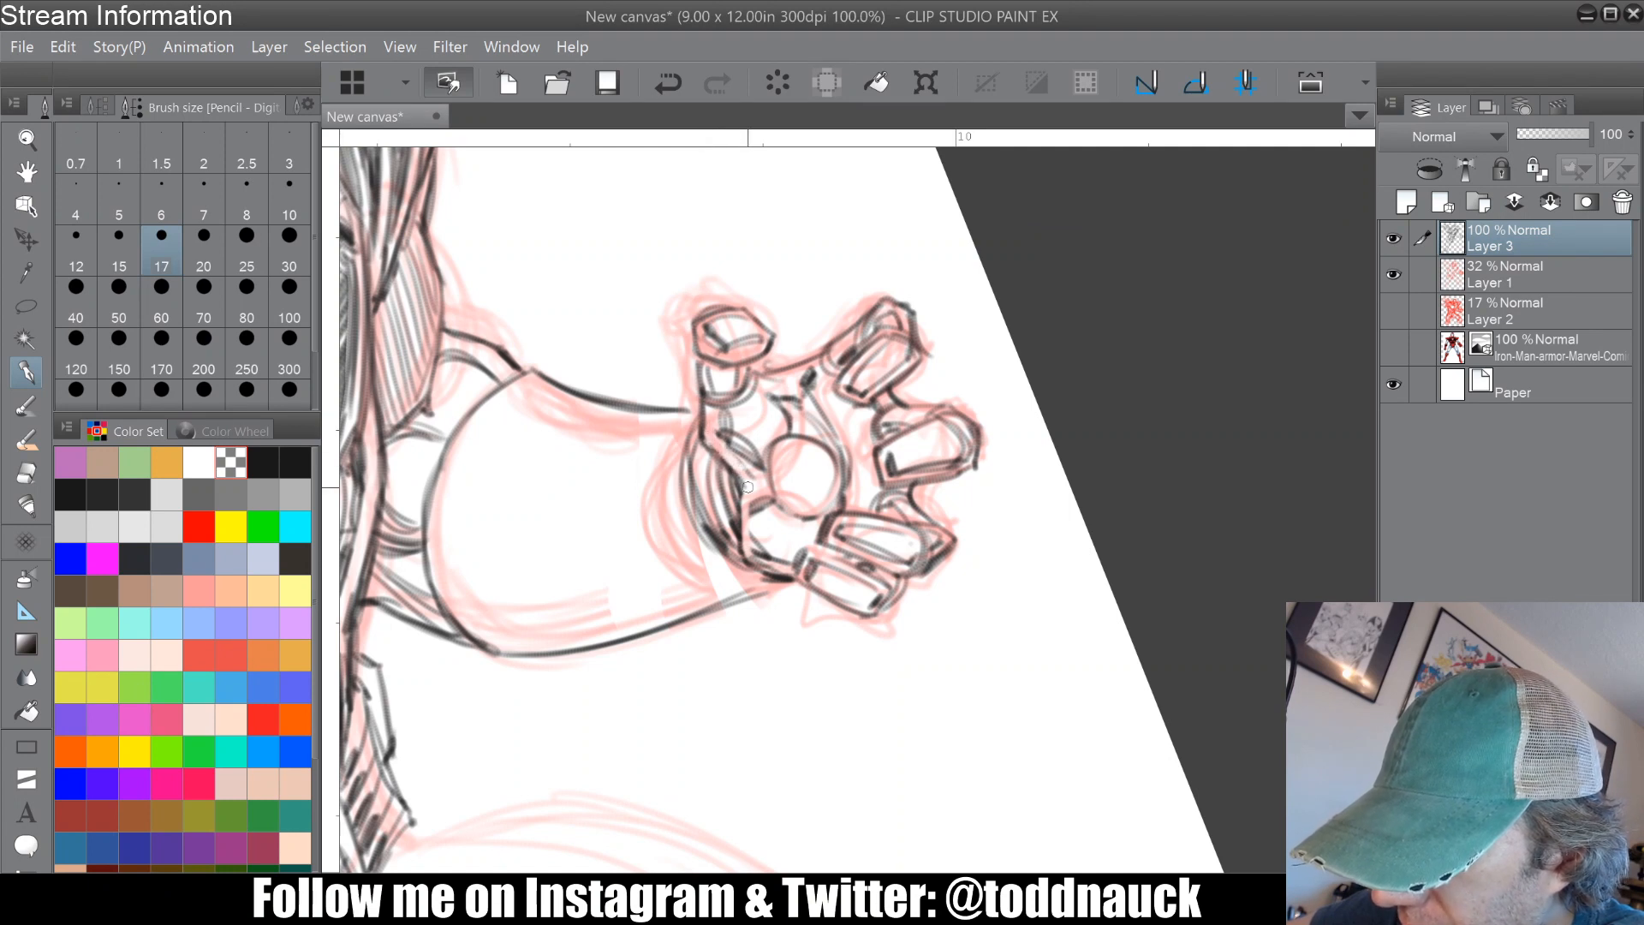
mouse_move(743, 534)
left_mouse_down()
mouse_move(747, 495)
mouse_move(744, 515)
left_mouse_up()
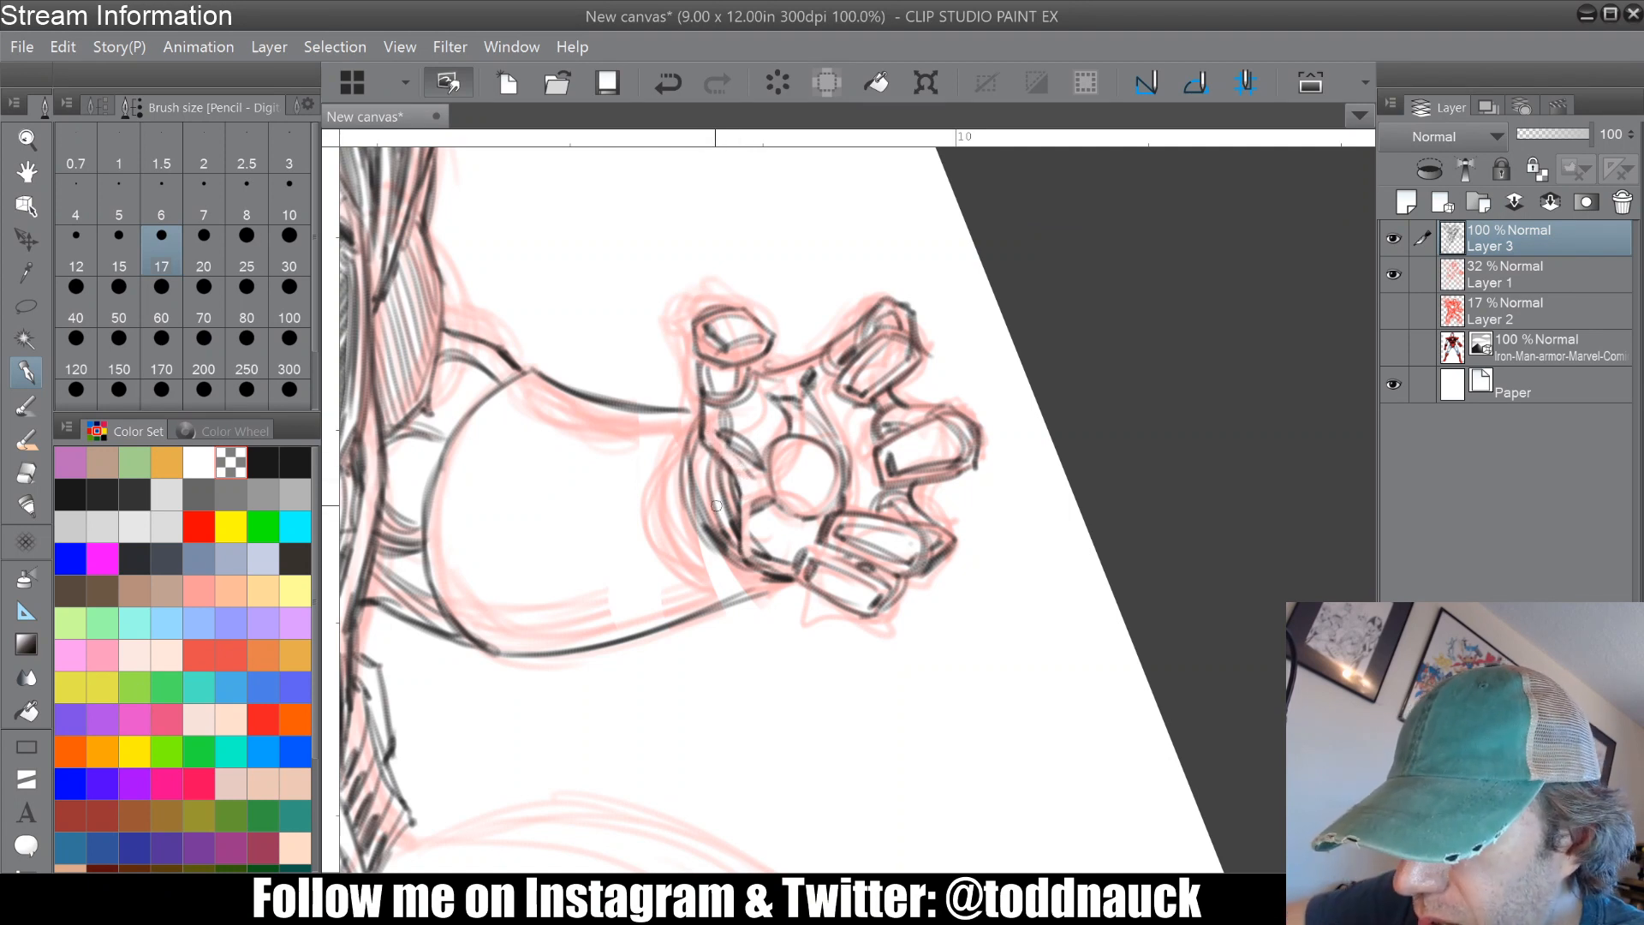
key("c")
mouse_move(707, 438)
left_mouse_down()
mouse_move(743, 555)
mouse_move(766, 564)
left_mouse_up()
left_click_drag(667, 412, 702, 413)
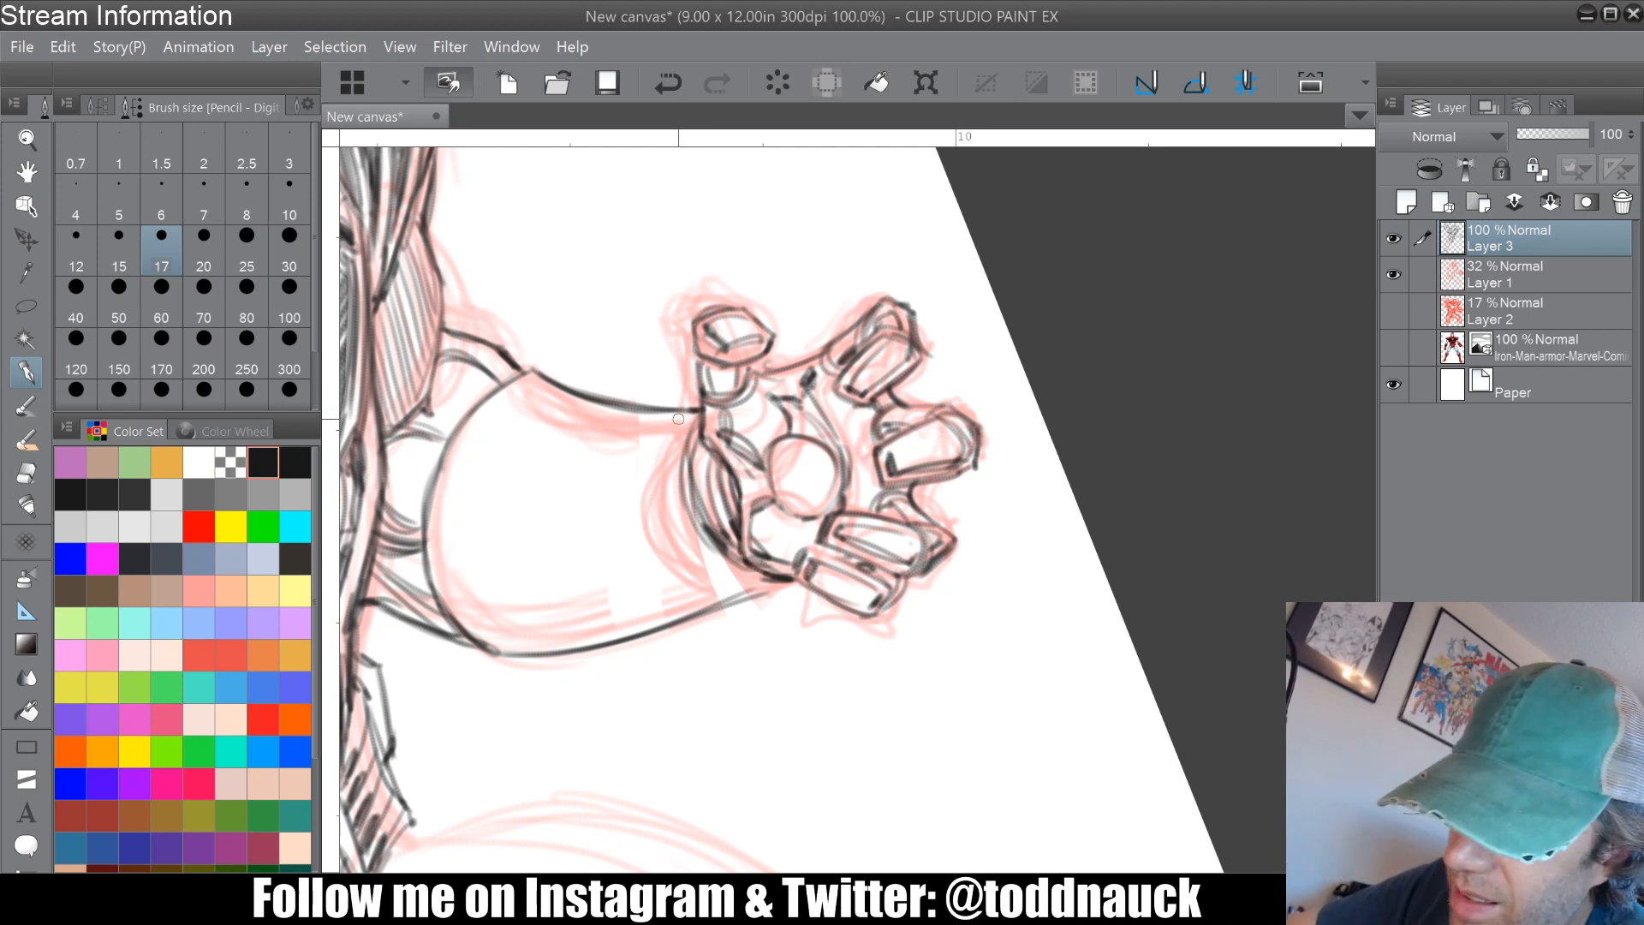
Step: Darken the upper arm plate's edge and the elbow contour leading to the far forearm
mouse_move(438, 321)
left_mouse_down()
mouse_move(469, 336)
mouse_move(437, 347)
mouse_move(420, 399)
left_mouse_up()
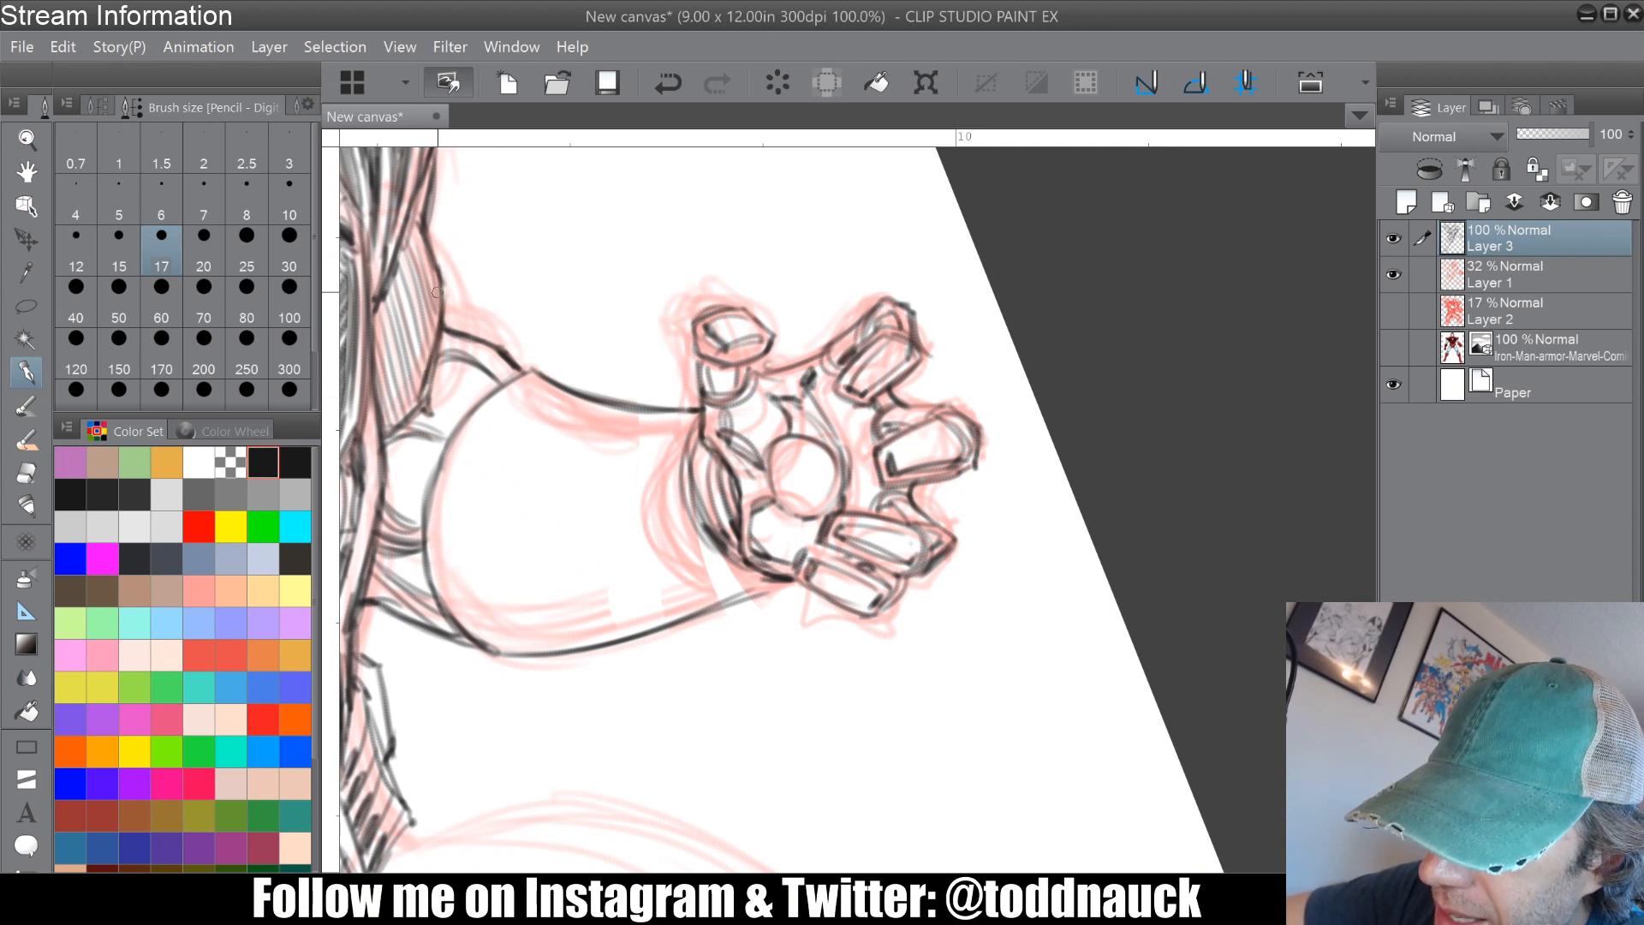
left_click_drag(447, 322, 475, 335)
left_click_drag(435, 275, 438, 304)
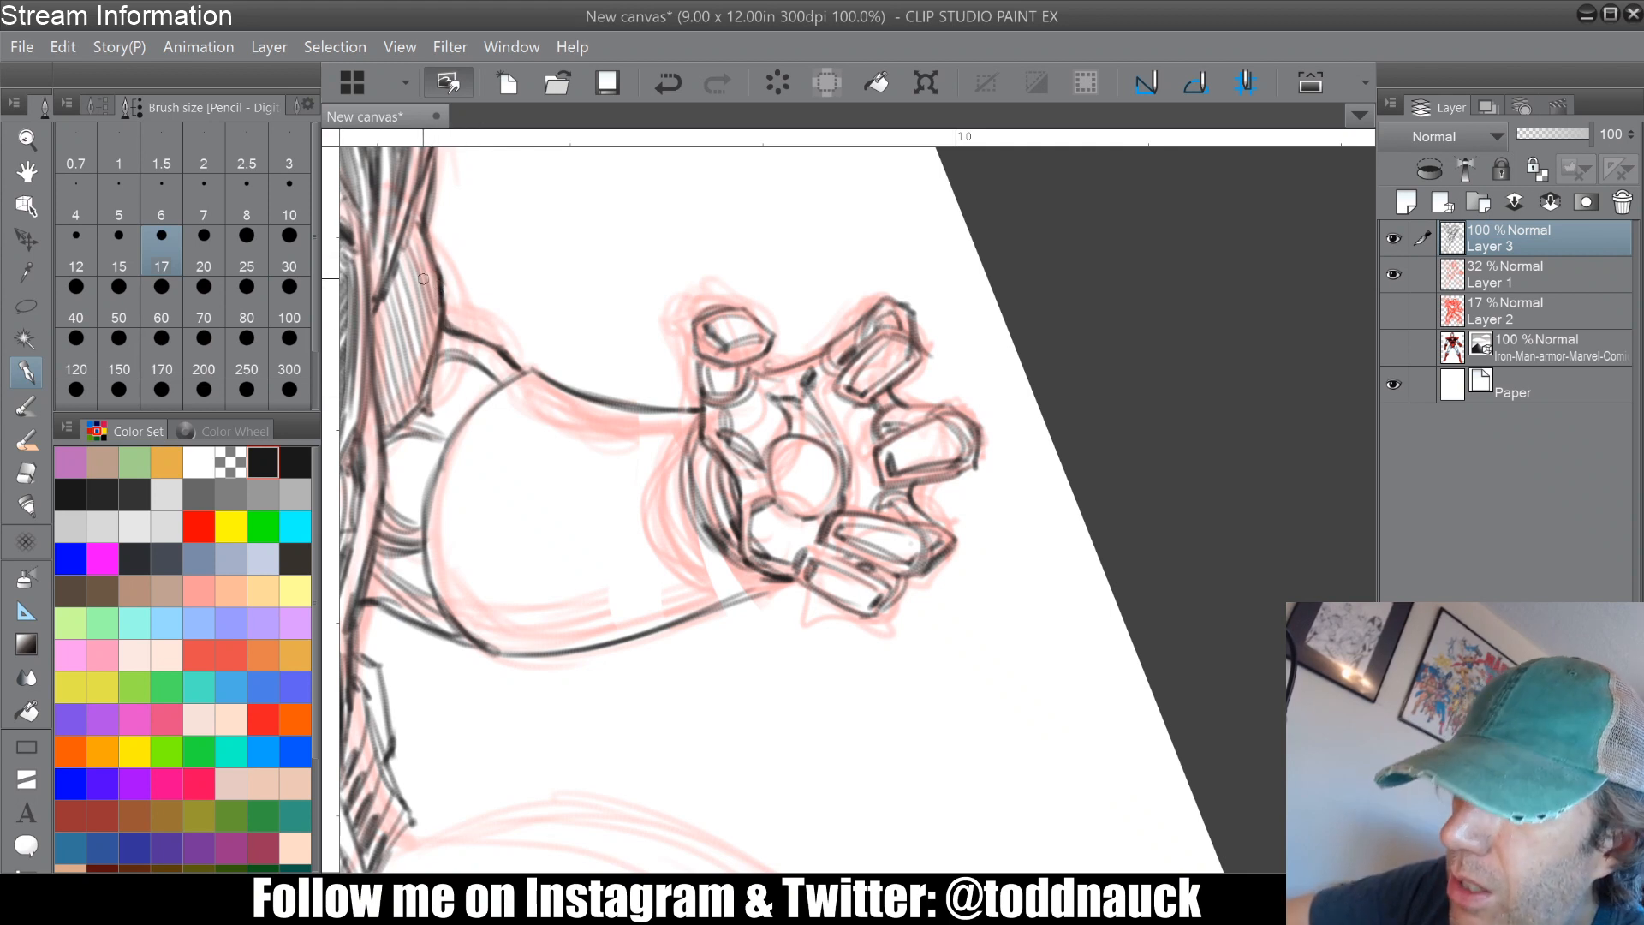
mouse_move(430, 402)
left_mouse_down()
mouse_move(521, 458)
mouse_move(686, 803)
mouse_move(589, 745)
mouse_move(652, 852)
left_mouse_up()
mouse_move(625, 357)
left_mouse_down()
mouse_move(642, 382)
mouse_move(635, 346)
mouse_move(648, 353)
left_mouse_up()
Step: Clean up the third finger with the transparent color, and reinforce the thumb tip, little finger and outer forearm edge in black
left_click(236, 463)
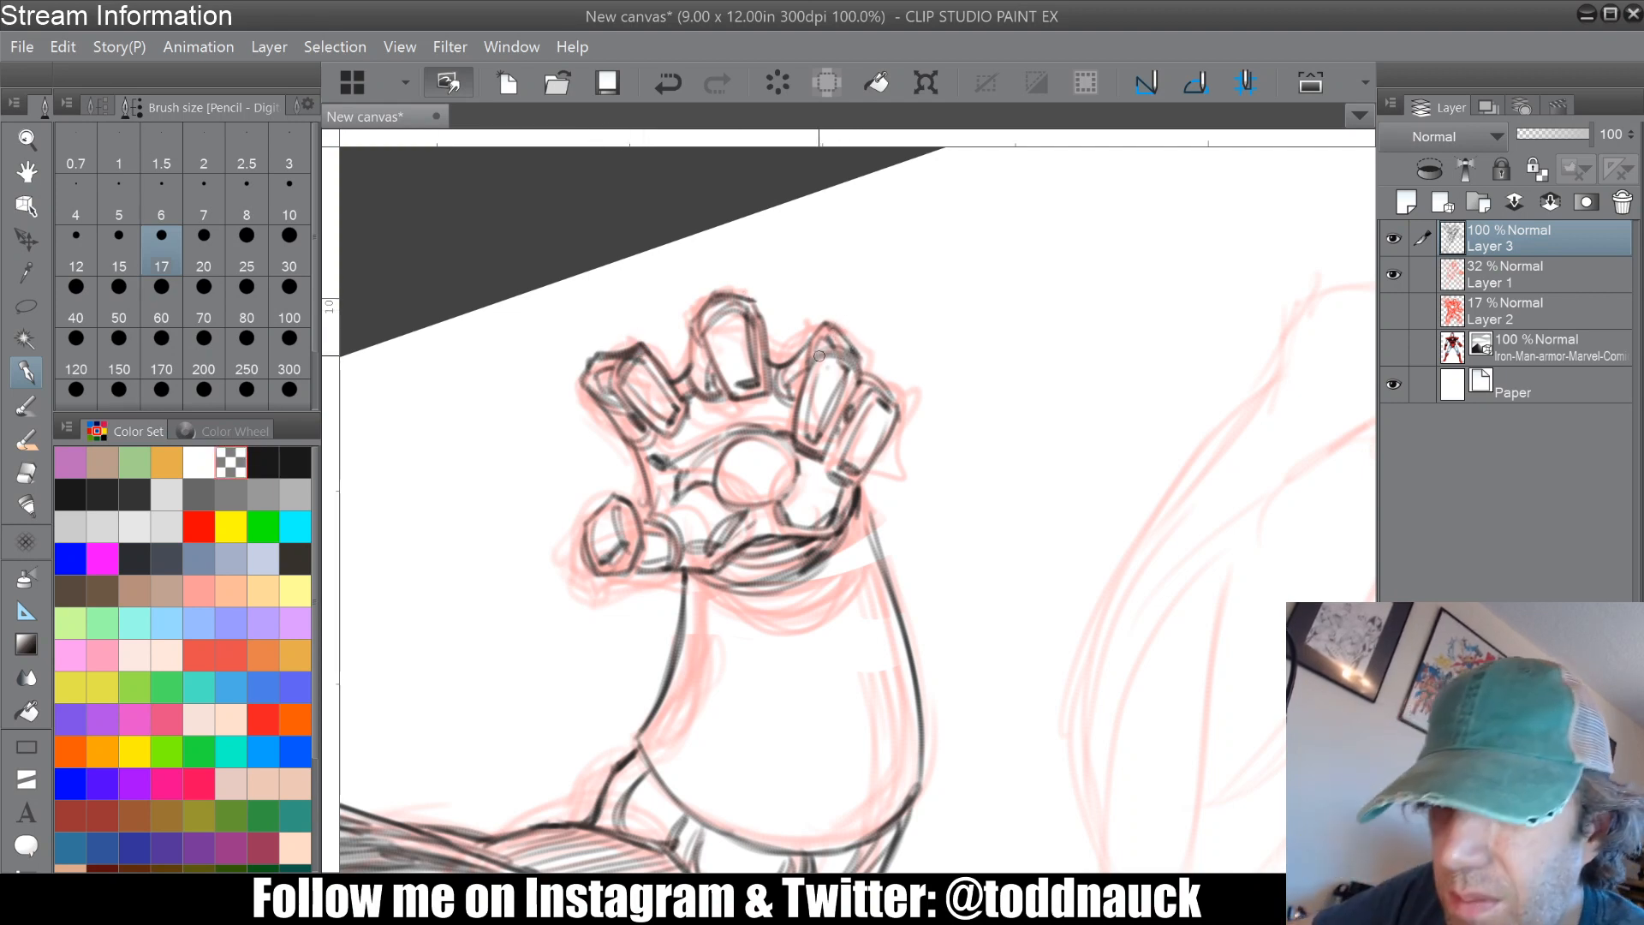
left_click(263, 492)
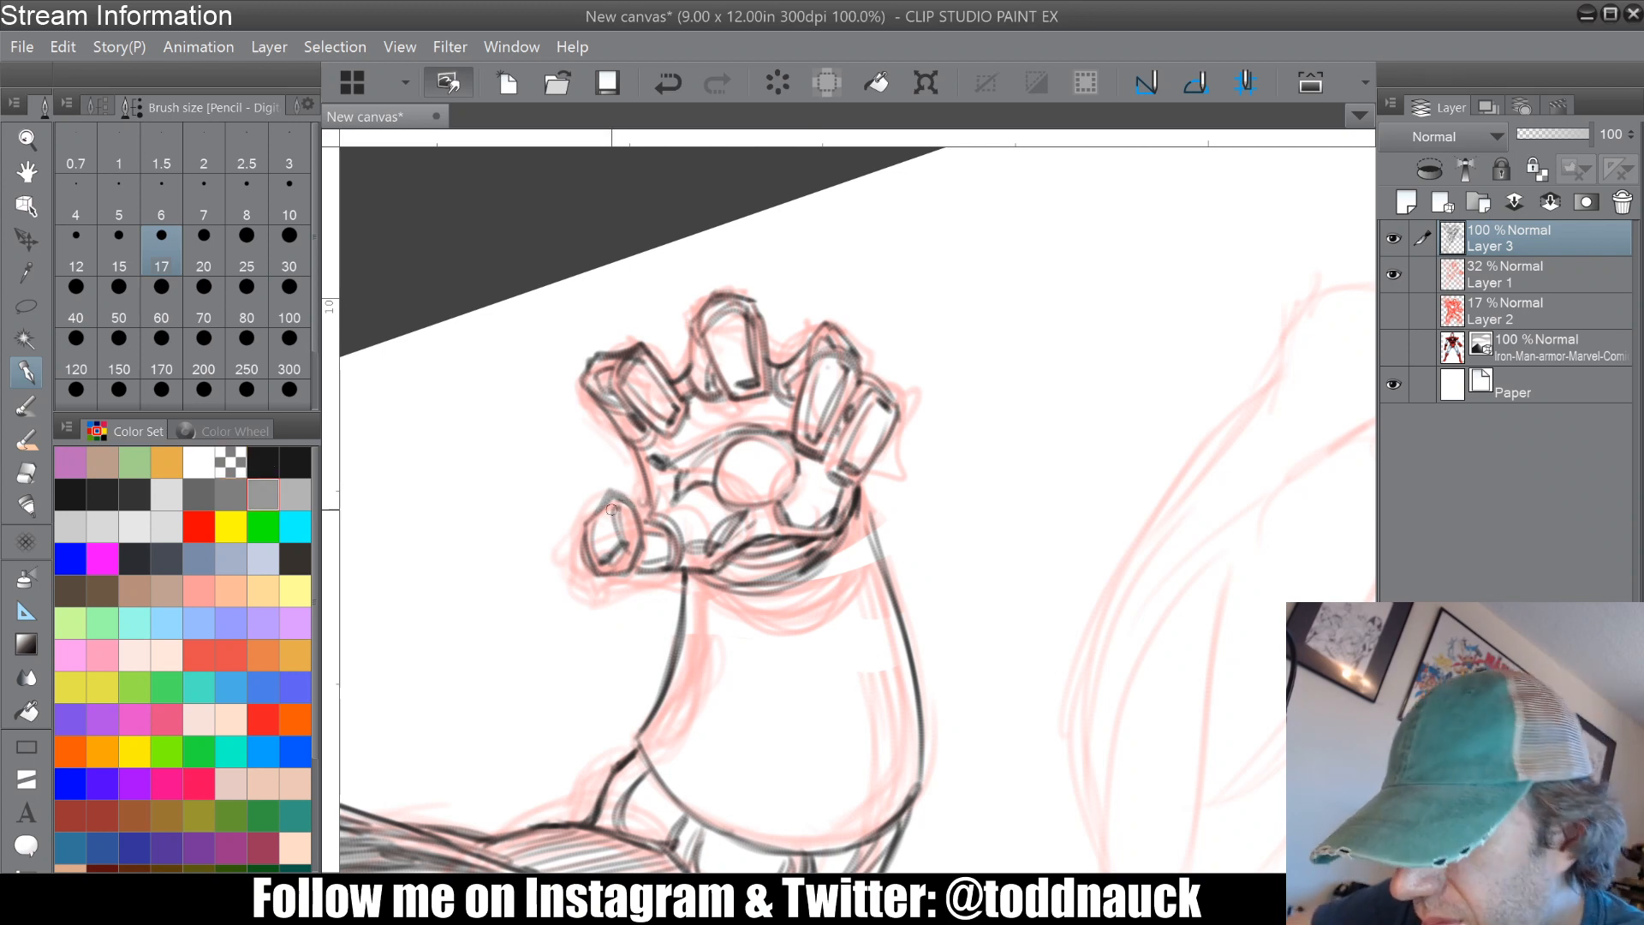
left_click(262, 463)
left_click_drag(604, 496, 620, 511)
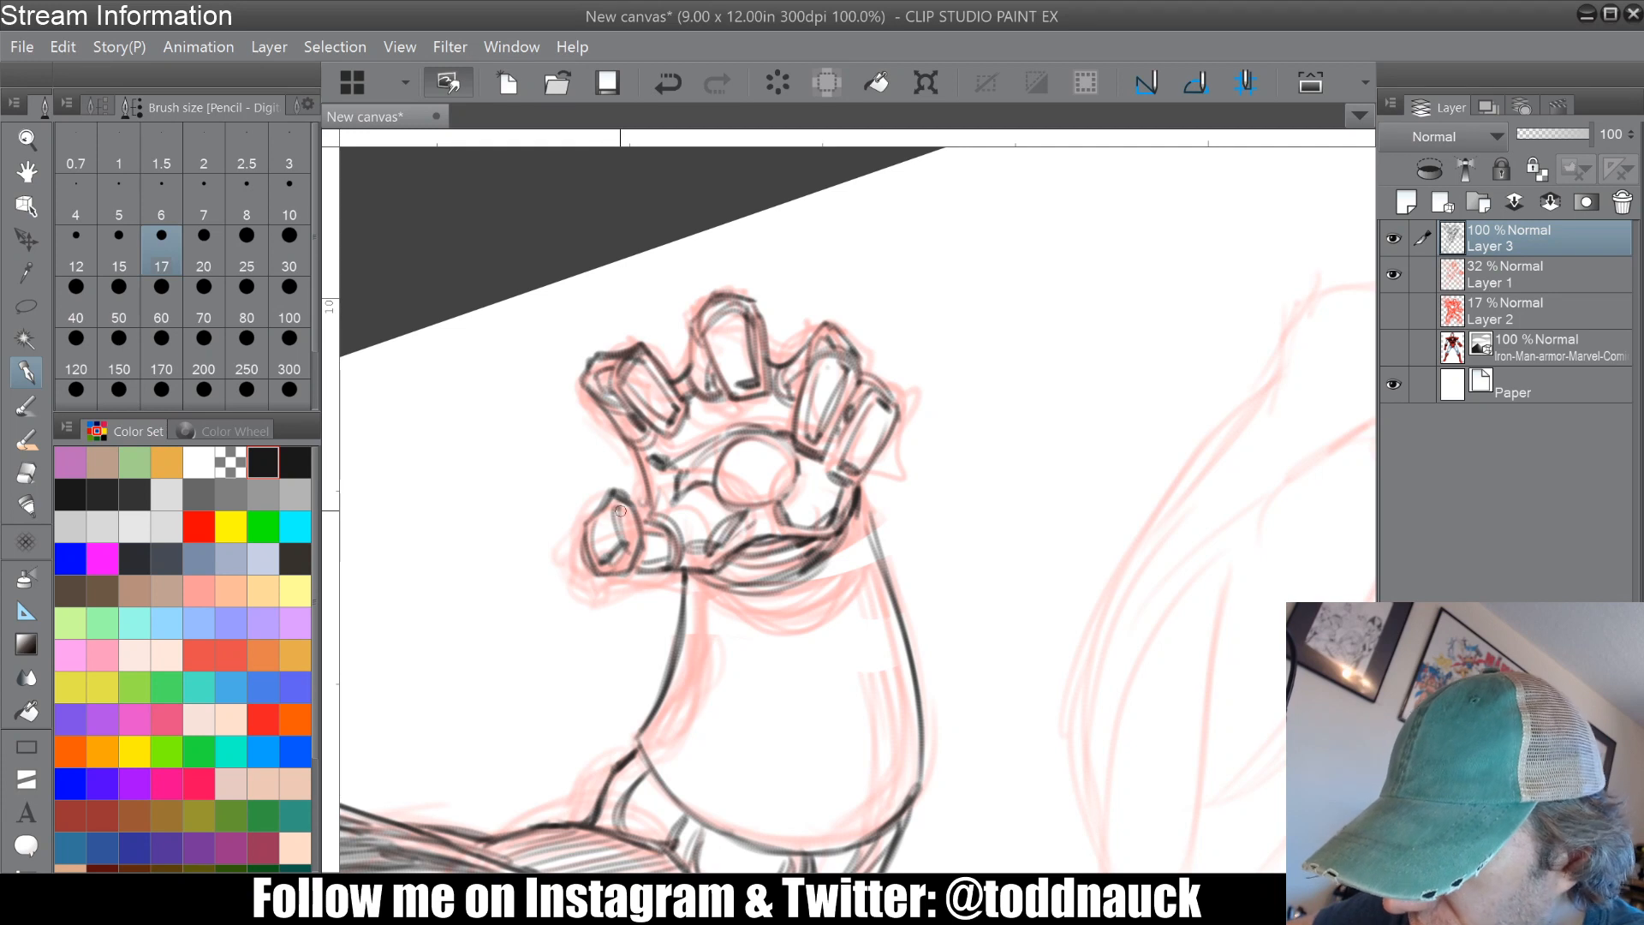
left_click_drag(864, 514, 906, 632)
left_click_drag(869, 375, 889, 389)
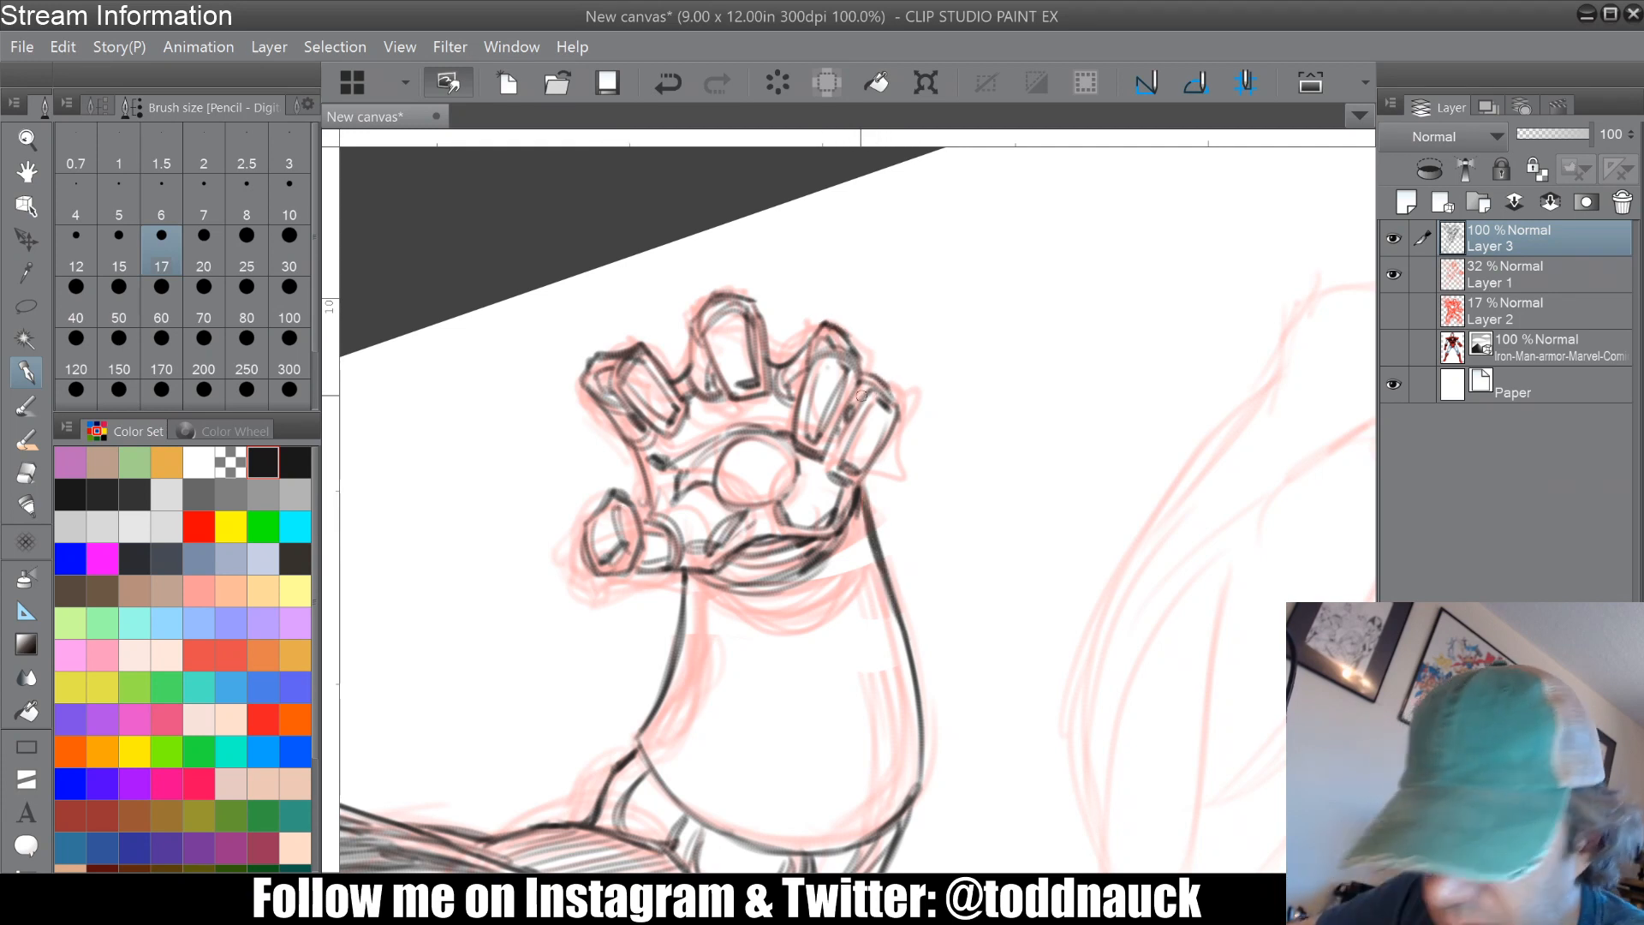
Step: Pencil closely spaced contour lines along the forearm's thumb-side edge, and add lengthwise panel seams from elbow to wrist cuff
key("ctrl+at")
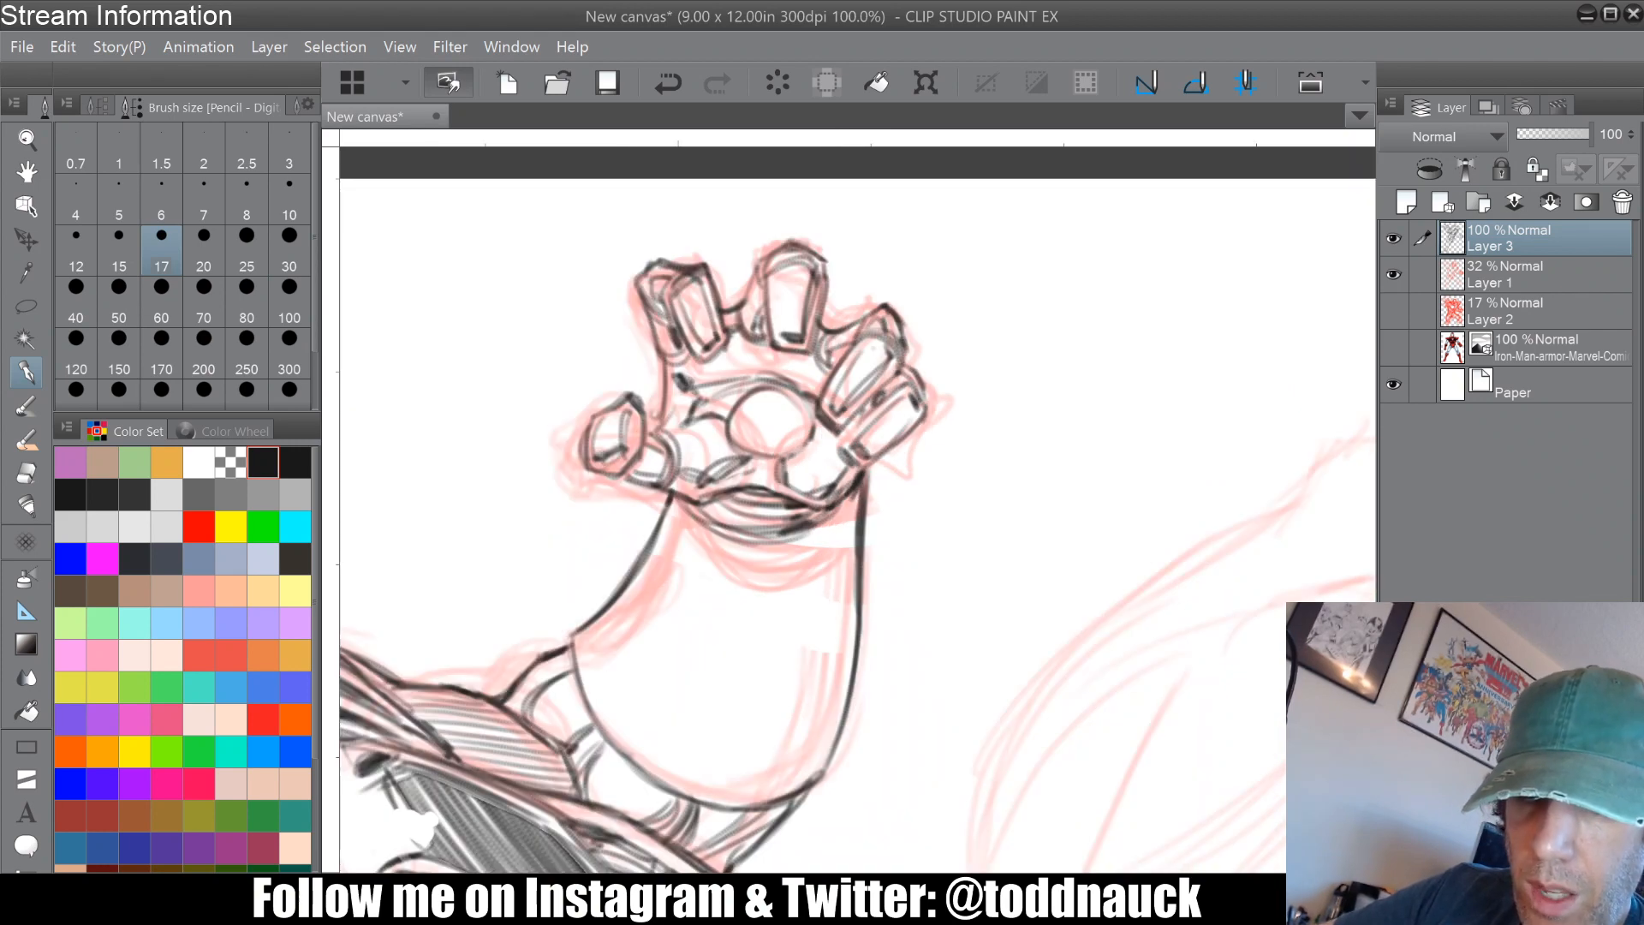
key("asciicircum")
key("asciicircum")
key("asciicircum")
key("ctrl+at")
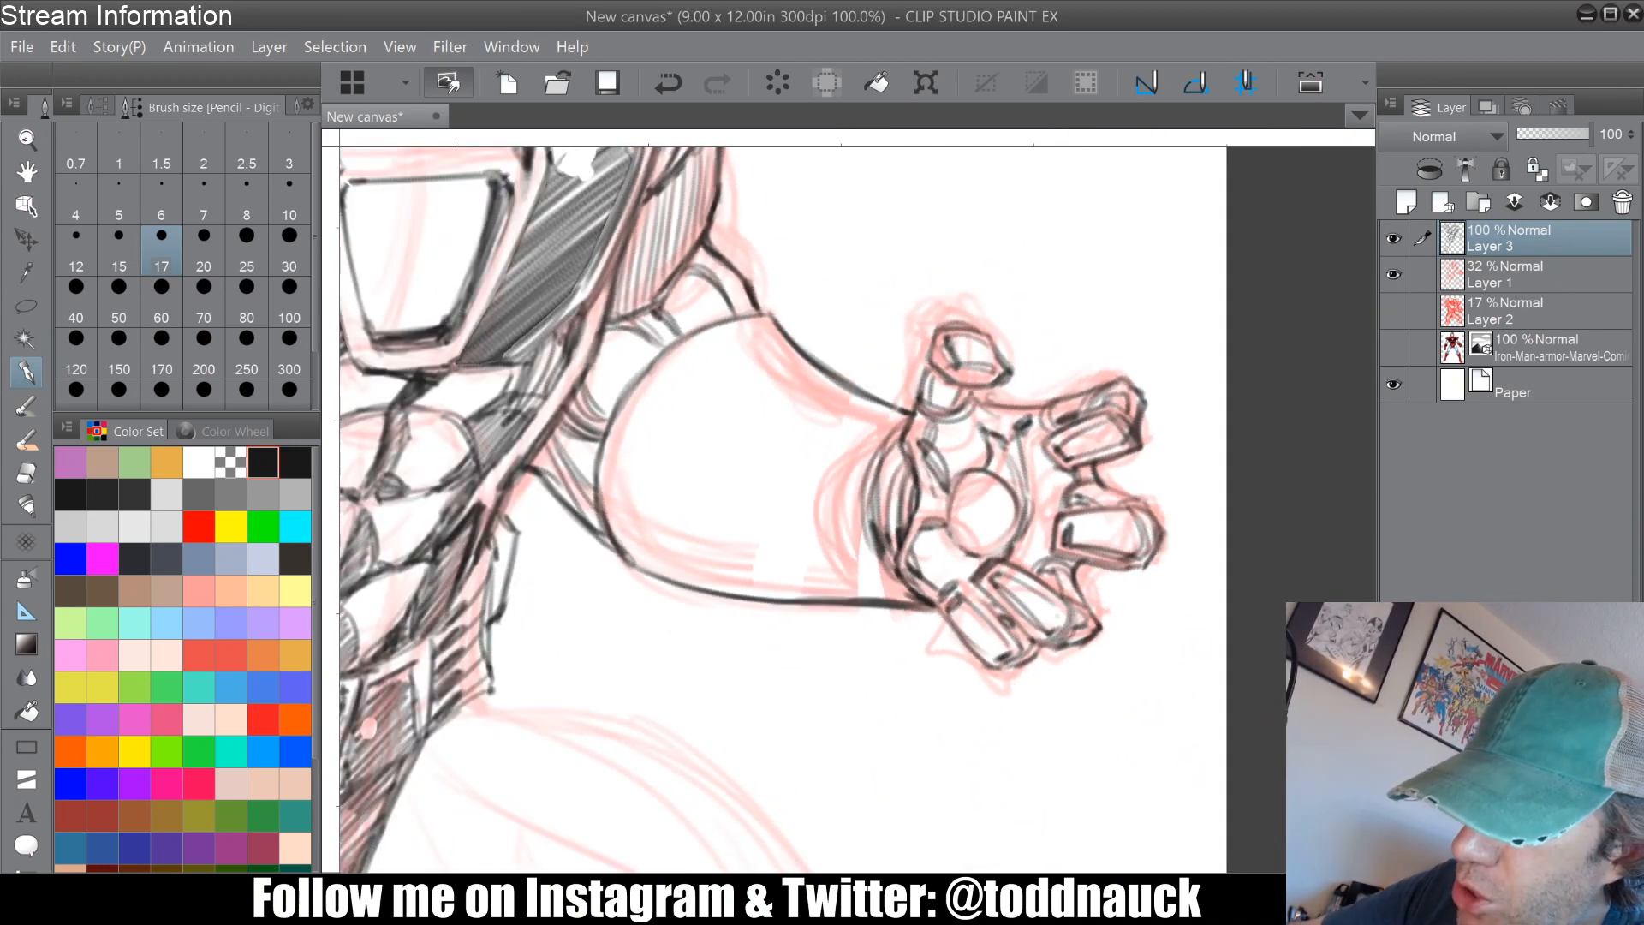
left_click_drag(740, 327, 877, 439)
left_click_drag(738, 332, 870, 435)
left_click_drag(730, 335, 882, 443)
left_click_drag(725, 336, 875, 440)
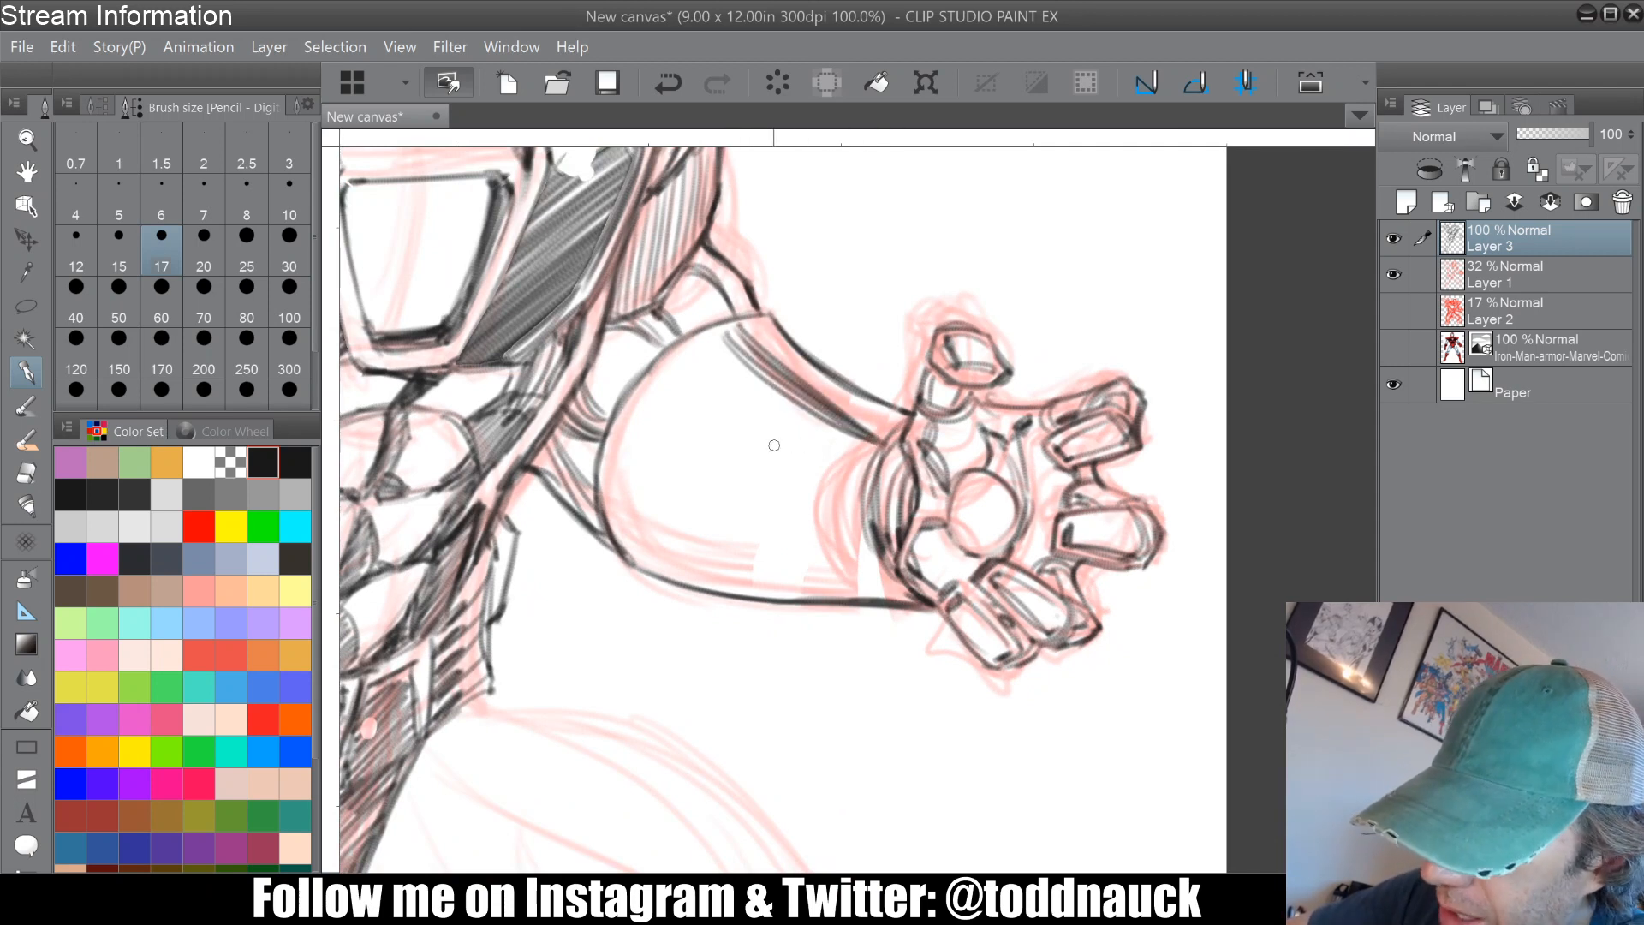
mouse_move(613, 448)
left_mouse_down()
mouse_move(873, 545)
mouse_move(611, 481)
mouse_move(622, 540)
mouse_move(726, 570)
mouse_move(878, 564)
left_mouse_up()
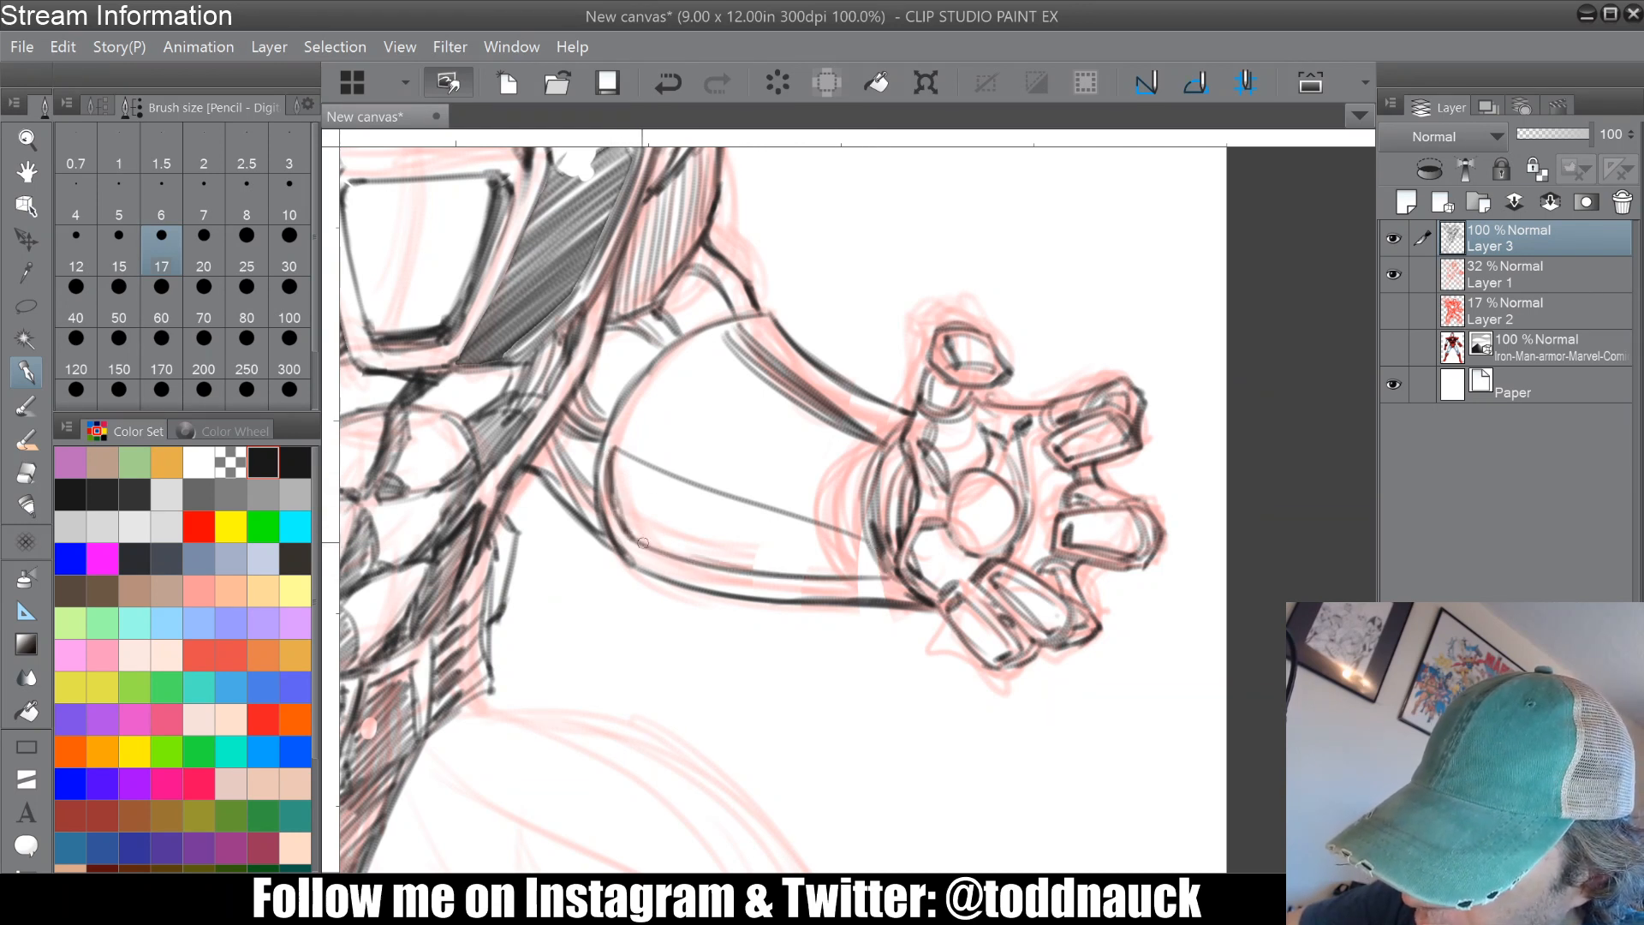
Step: Double the lengthwise panel seam on the far forearm and thicken the contour lines along its thumb-side edge
mouse_move(598, 505)
left_mouse_down()
mouse_move(637, 564)
mouse_move(740, 600)
mouse_move(884, 606)
mouse_move(1052, 464)
mouse_move(970, 431)
mouse_move(939, 353)
mouse_move(863, 313)
mouse_move(882, 557)
left_mouse_up()
mouse_move(775, 347)
left_mouse_down()
mouse_move(880, 552)
mouse_move(874, 576)
left_mouse_up()
left_click_drag(800, 293, 786, 334)
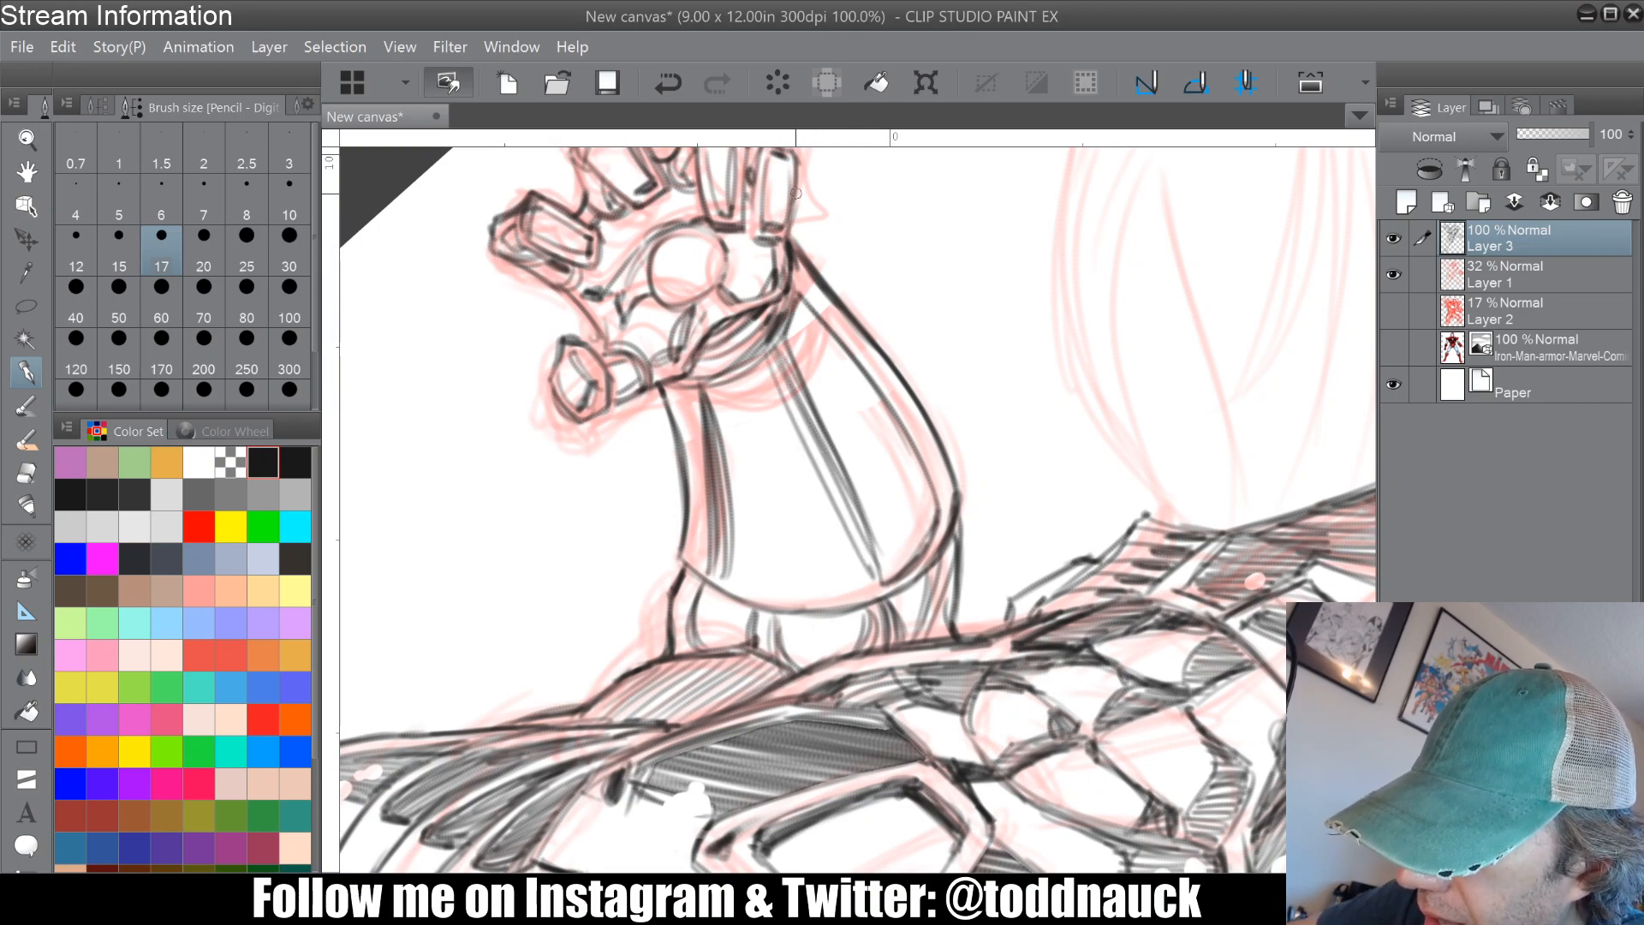
left_click_drag(778, 233, 835, 350)
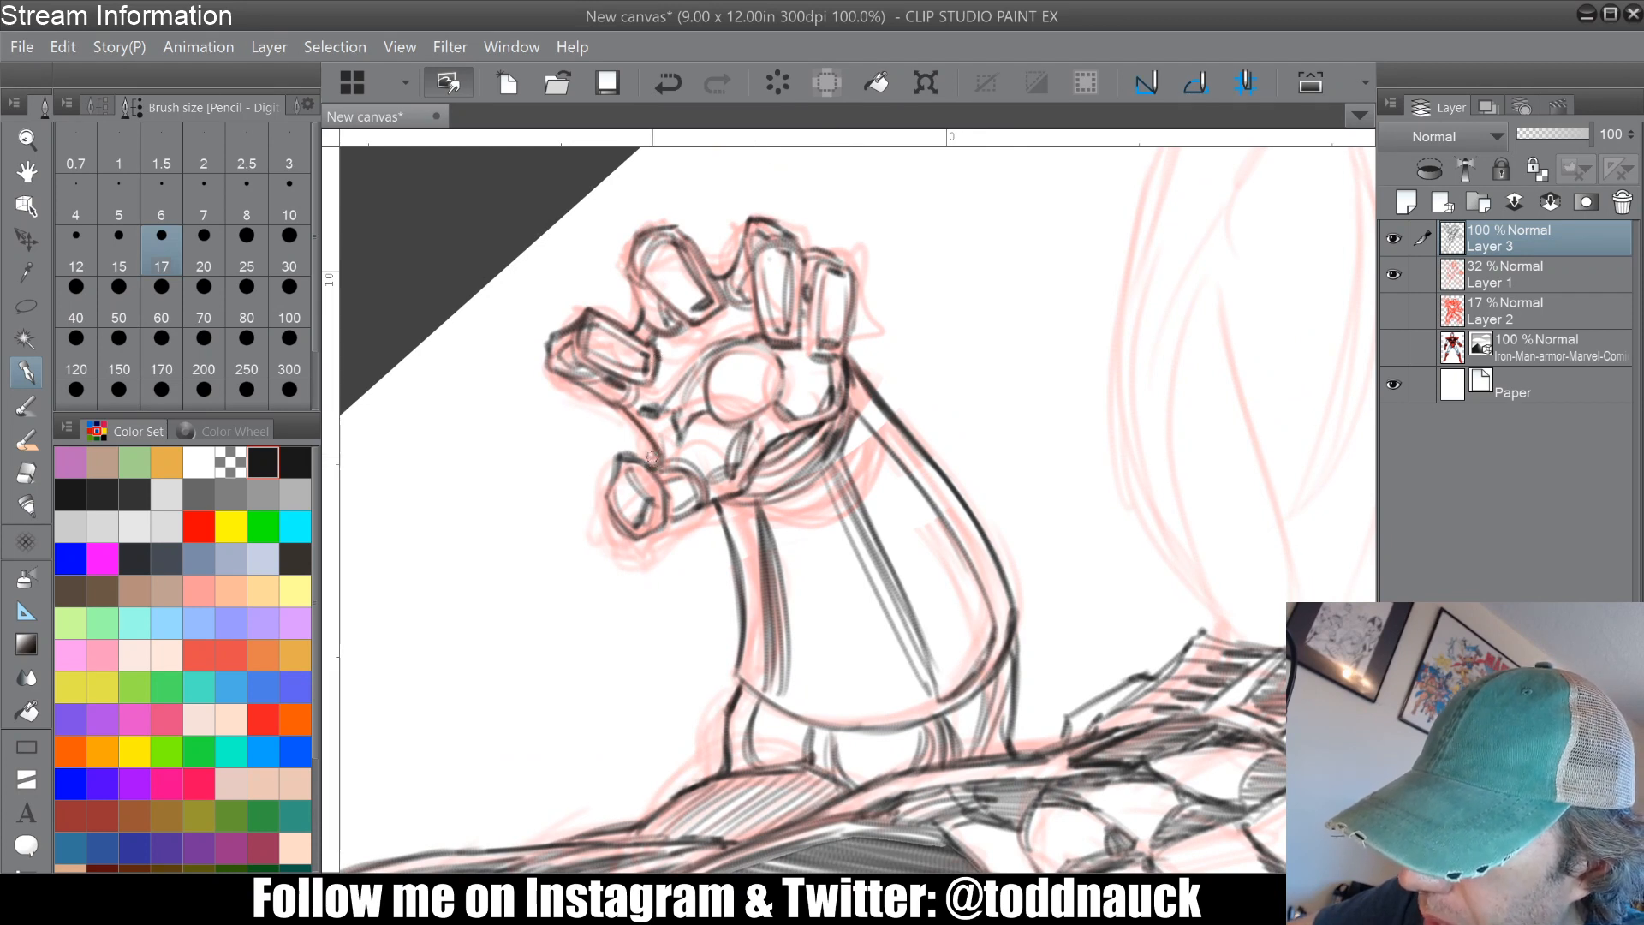
left_click_drag(937, 681, 826, 638)
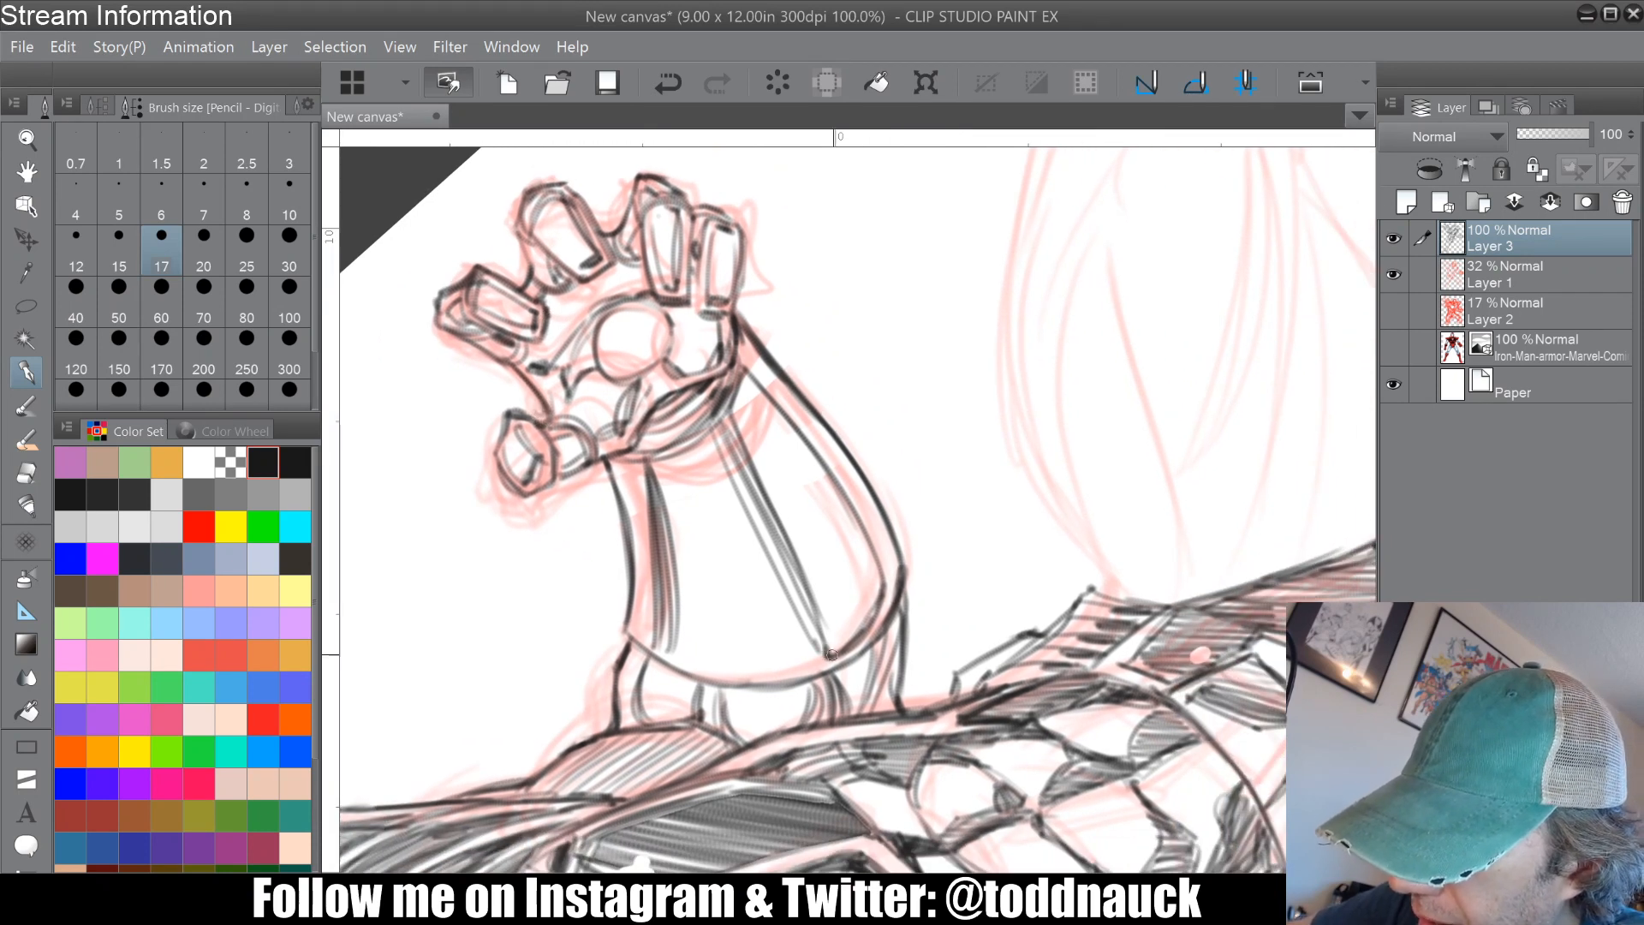
Step: Shade the forearm's outer panel, between the lengthwise seam and the outer edge, with closely spaced parallel hatching
mouse_move(743, 378)
left_mouse_down()
mouse_move(731, 428)
mouse_move(767, 507)
left_mouse_up()
left_click_drag(785, 406, 779, 542)
mouse_move(796, 433)
left_mouse_down()
mouse_move(790, 548)
mouse_move(806, 576)
left_mouse_up()
mouse_move(820, 462)
left_mouse_down()
mouse_move(812, 593)
mouse_move(828, 639)
left_mouse_up()
mouse_move(839, 497)
left_mouse_down()
mouse_move(829, 647)
mouse_move(848, 638)
left_mouse_up()
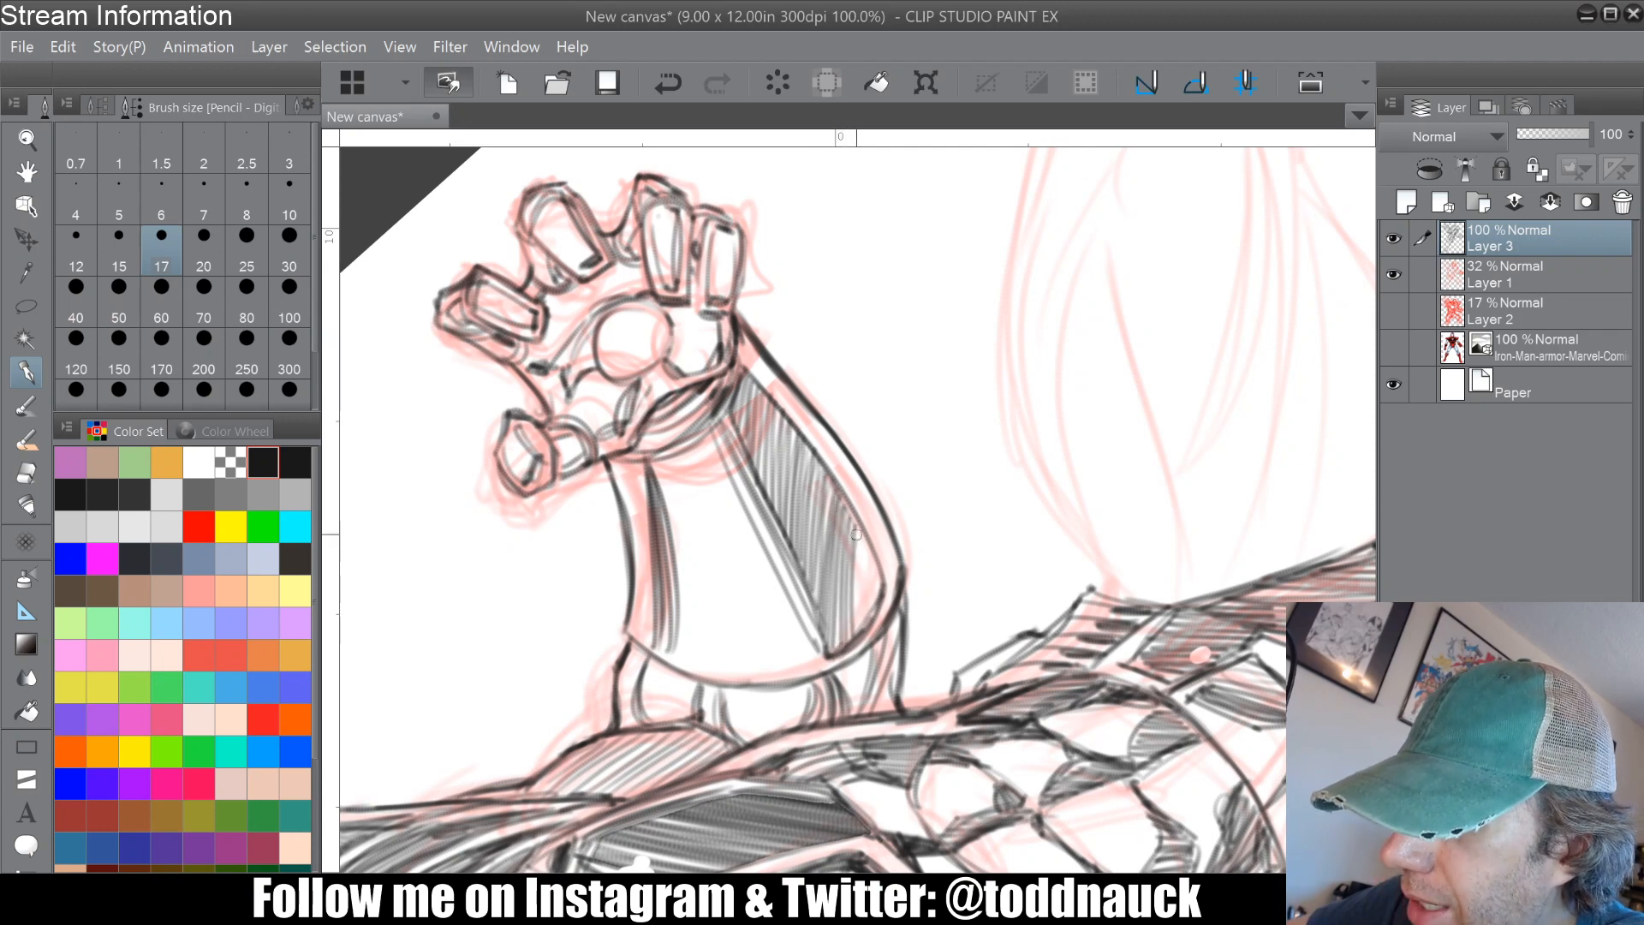
mouse_move(867, 537)
left_mouse_down()
mouse_move(859, 632)
mouse_move(861, 618)
left_mouse_up()
mouse_move(873, 555)
left_mouse_down()
mouse_move(868, 613)
mouse_move(872, 596)
left_mouse_up()
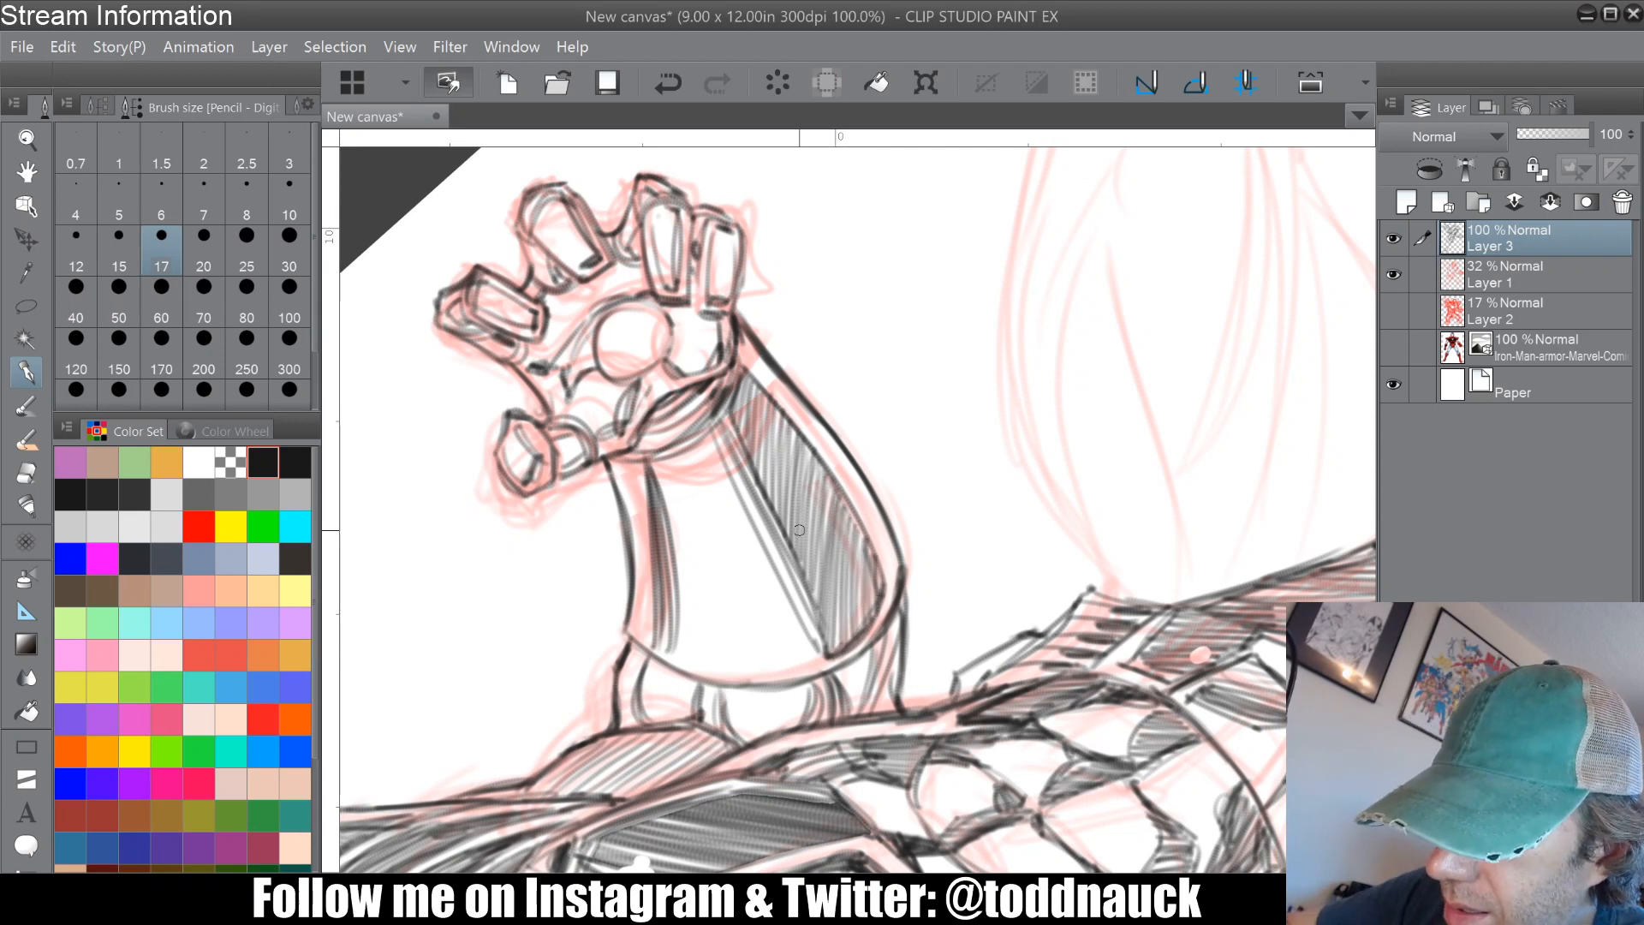
Step: Add strokes to the forearm's thumb-side shading and darken the curved edge at its elbow end
mouse_move(686, 557)
left_mouse_down()
mouse_move(716, 413)
mouse_move(681, 574)
left_mouse_up()
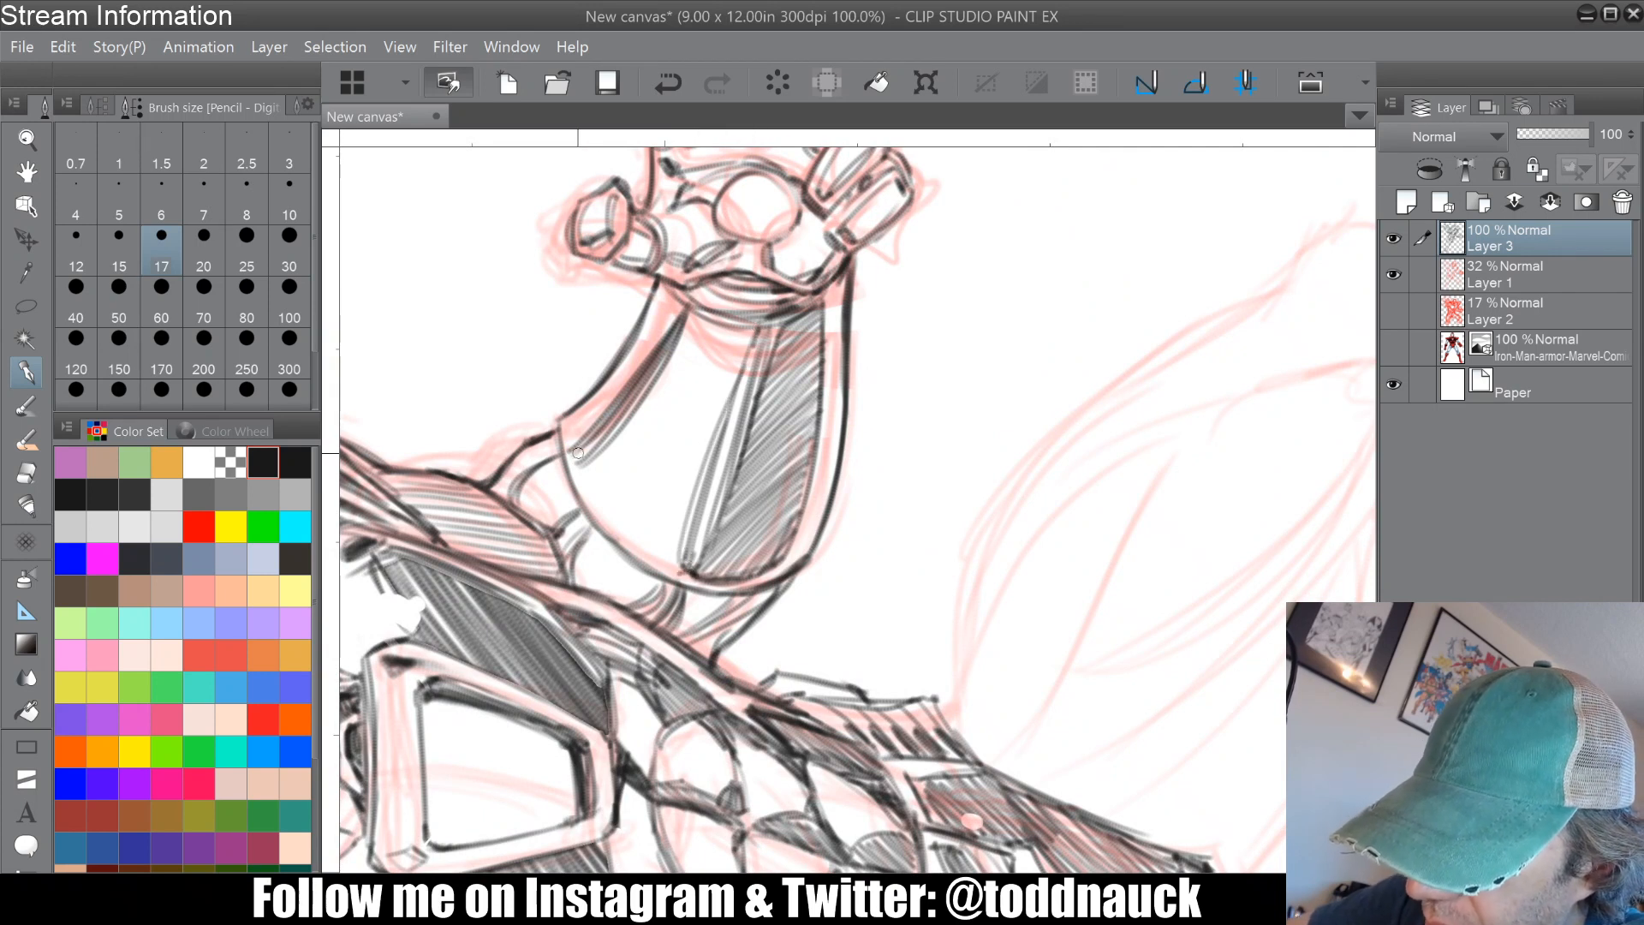
mouse_move(572, 436)
left_mouse_down()
mouse_move(610, 545)
mouse_move(733, 599)
mouse_move(769, 598)
mouse_move(692, 592)
mouse_move(767, 595)
left_mouse_up()
left_click_drag(679, 469, 870, 330)
key("ctrl+minus")
key("ctrl+minus")
key("ctrl+minus")
scroll(931, 433, "down", 2)
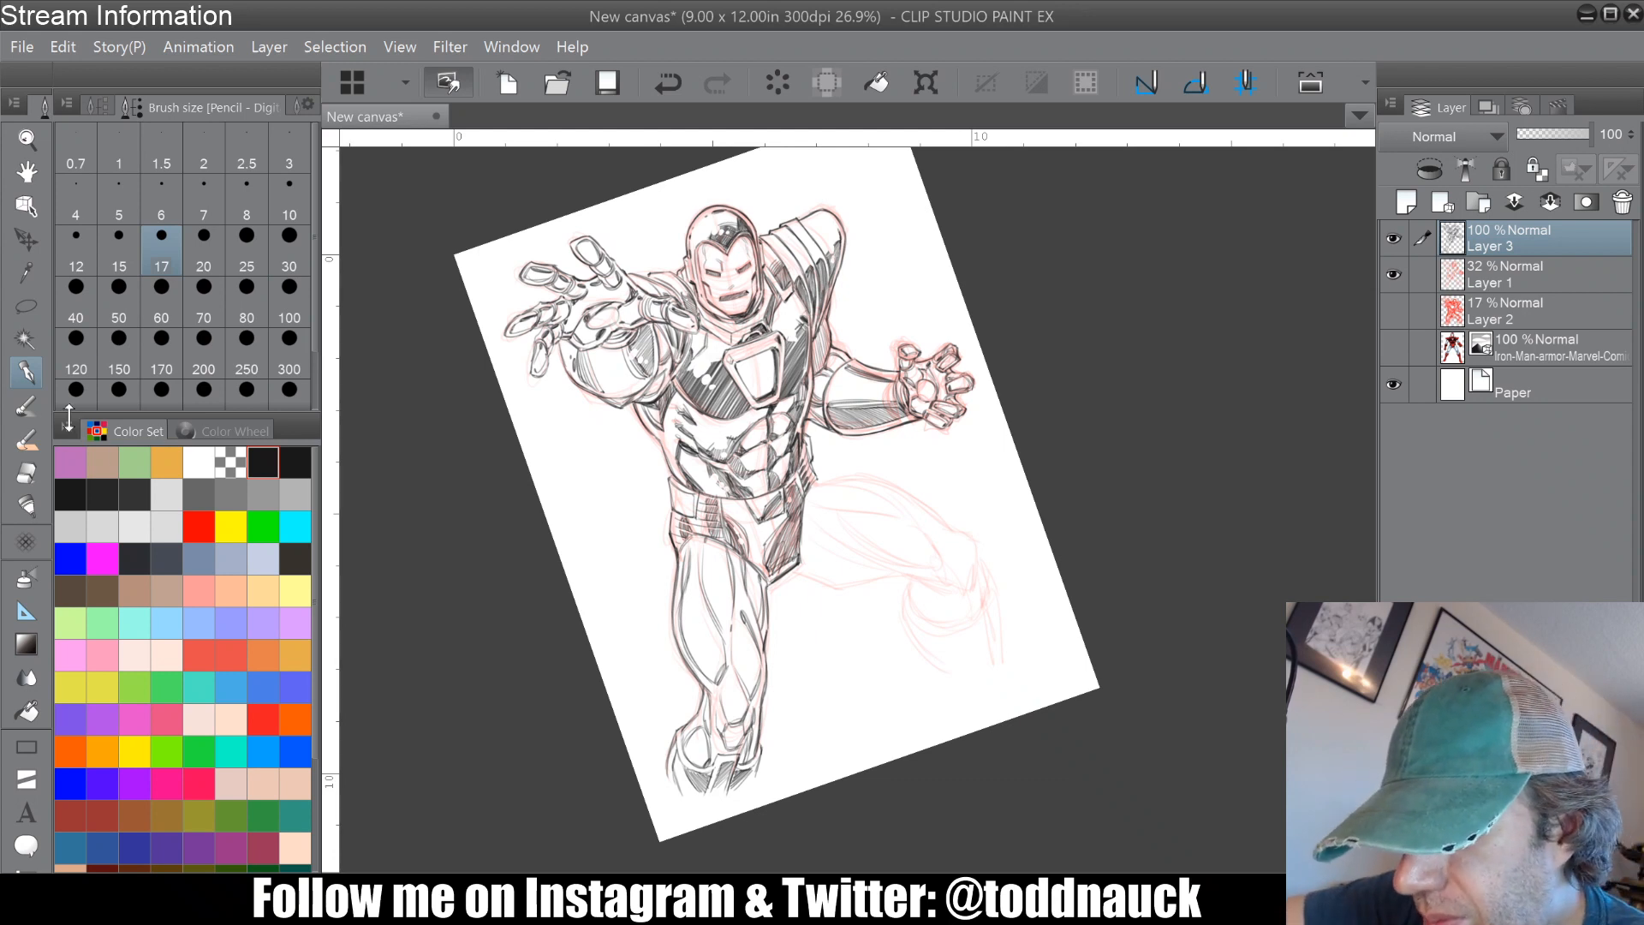
Step: Dab round highlights into the far forearm's hatching with the Inker brush in the transparent color
left_click(25, 409)
left_click(231, 463)
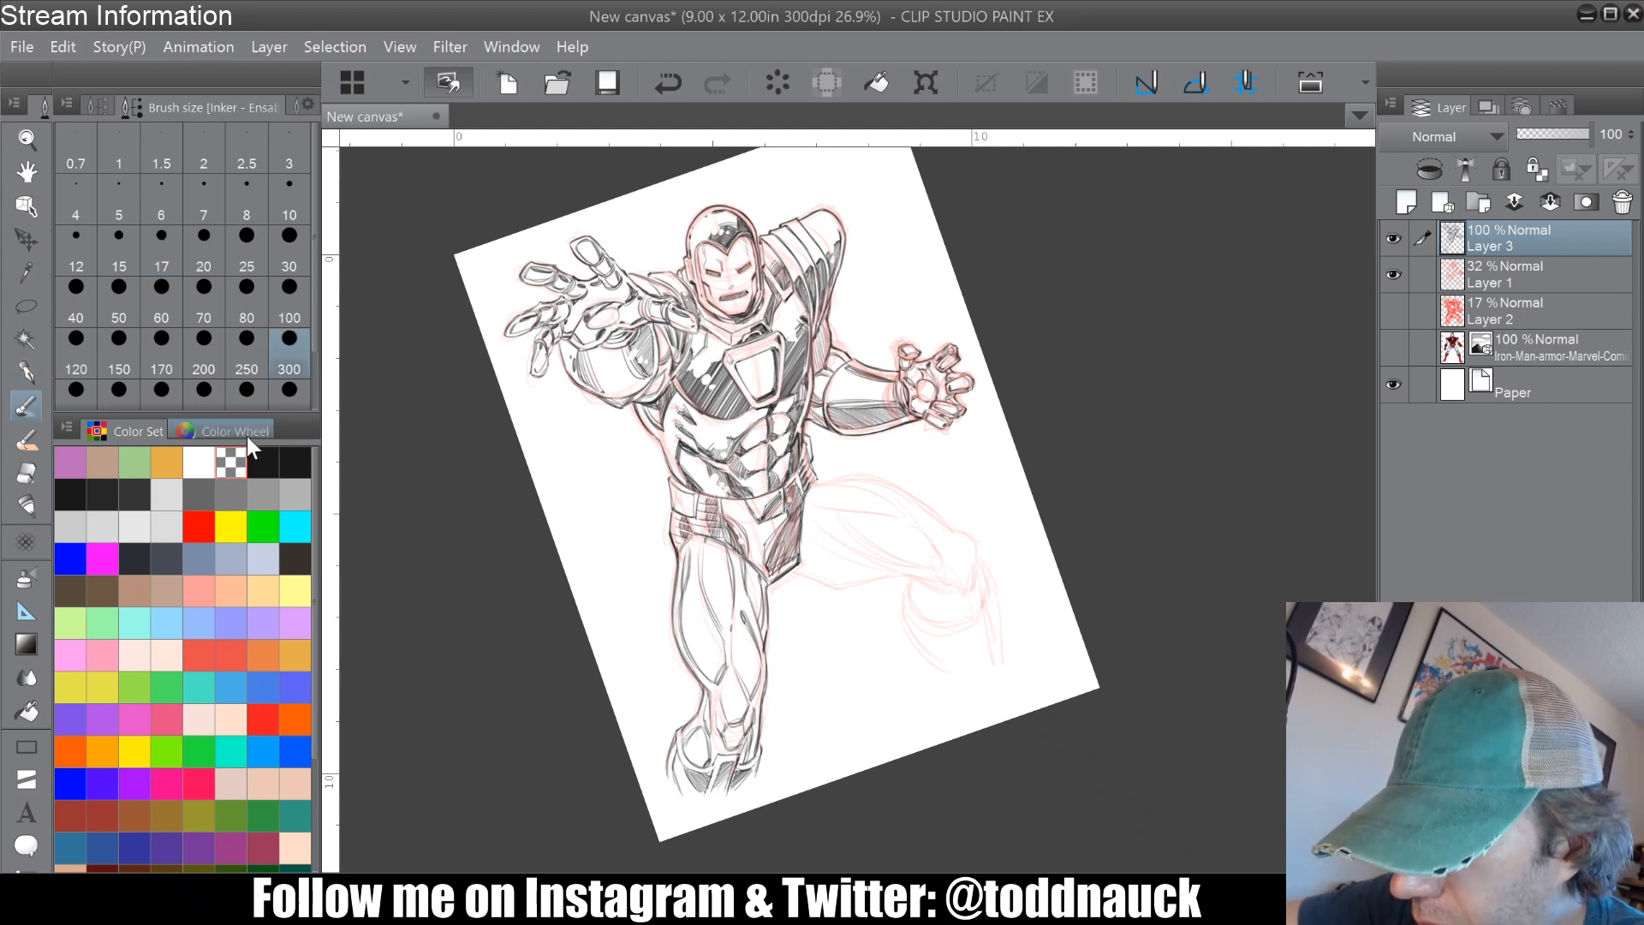
left_click(862, 413)
left_click(876, 415)
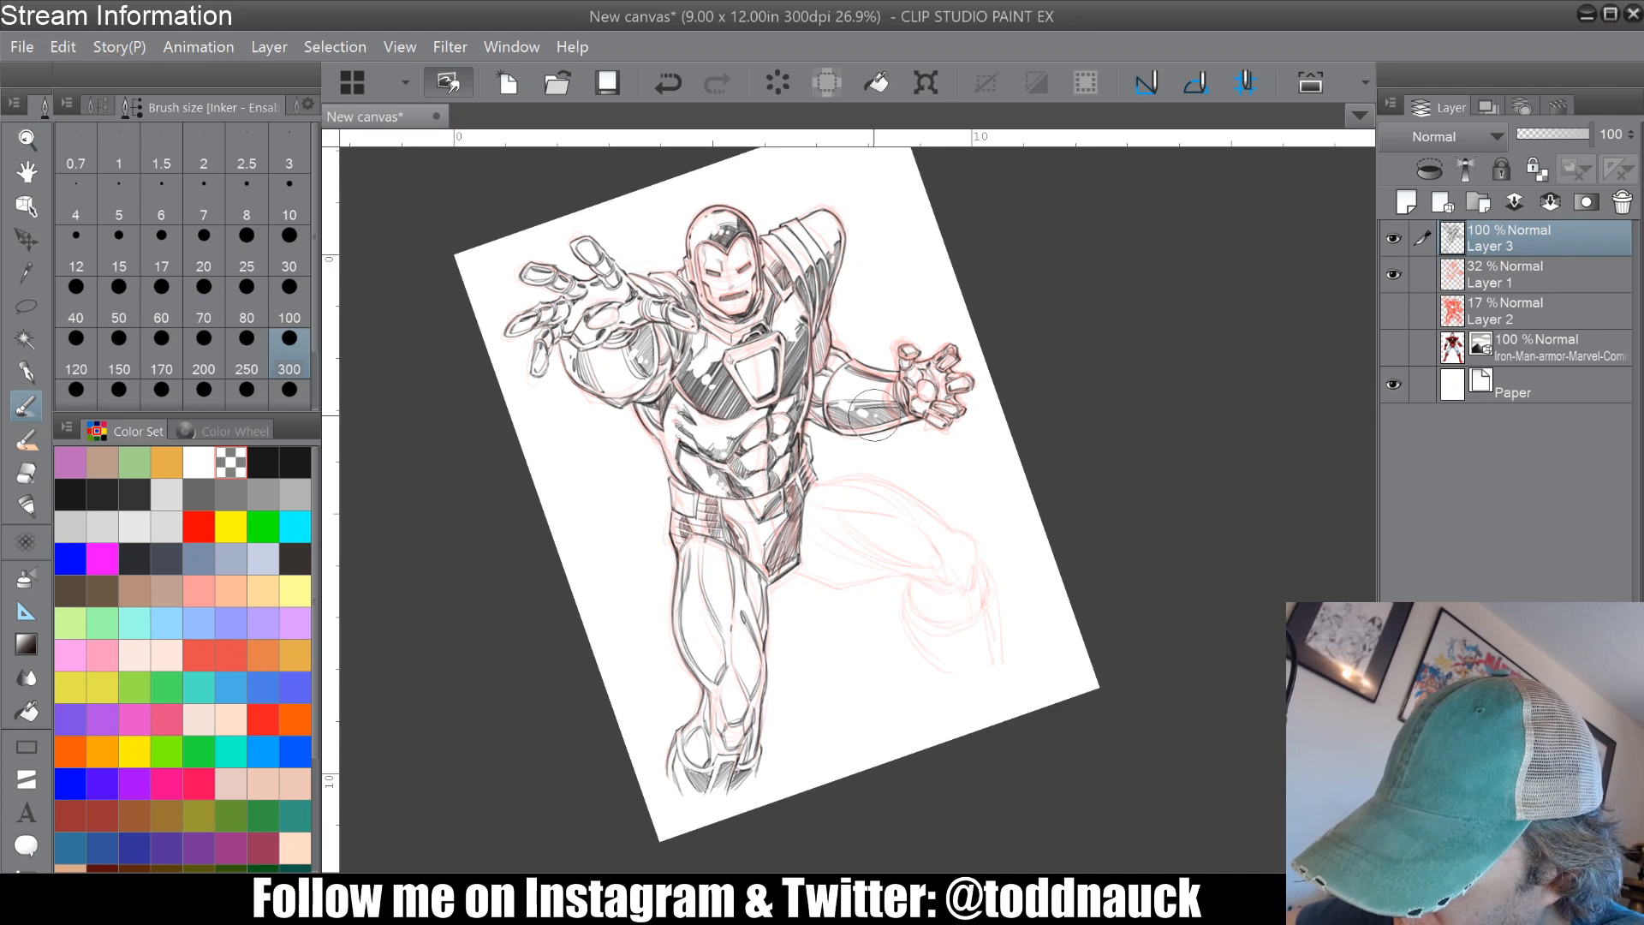
left_click_drag(874, 424, 889, 356)
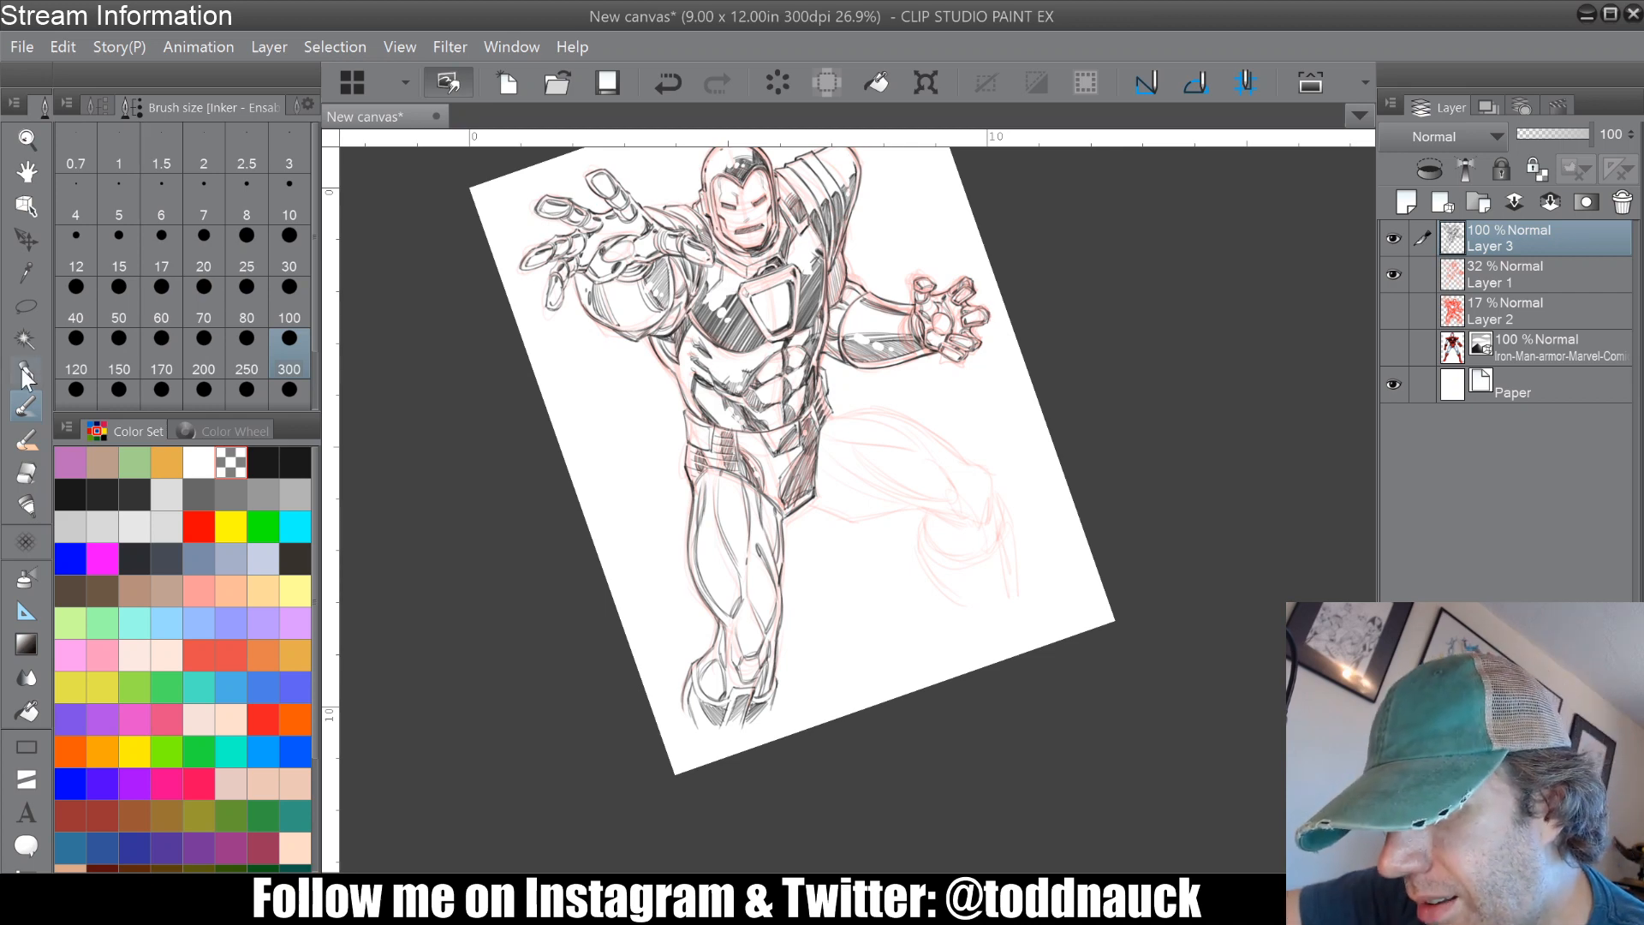
Step: Pencil the far thigh's outer contour from hip to knee in black over the red sketch, using brush size 17
left_click(26, 373)
left_click(262, 462)
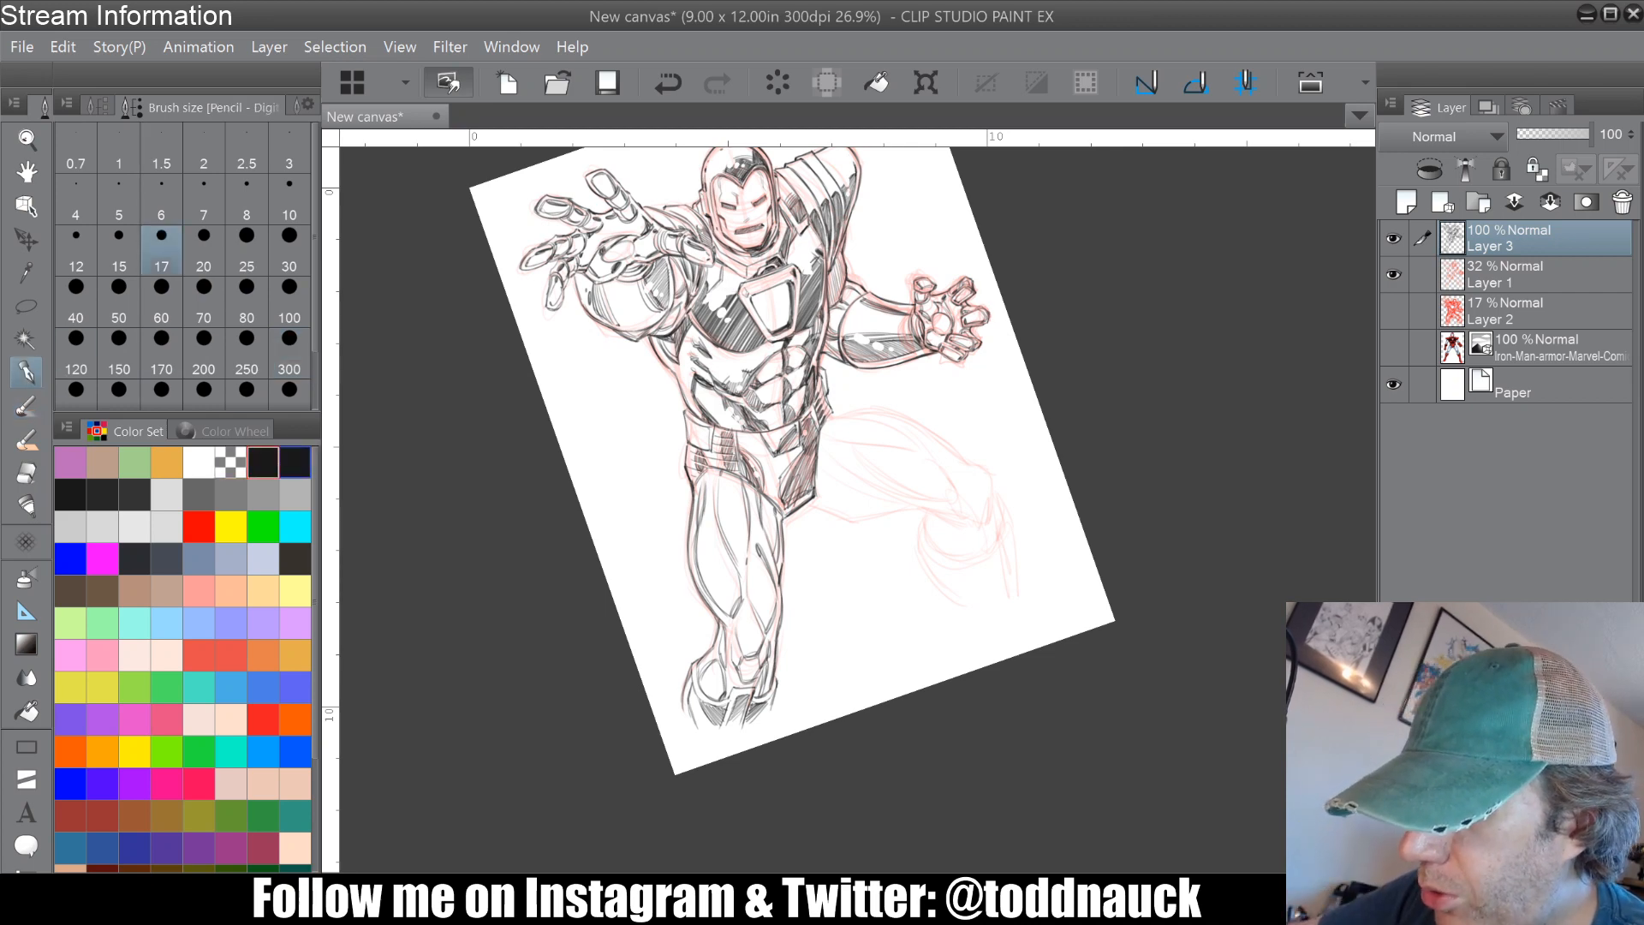
left_click_drag(942, 531, 874, 639)
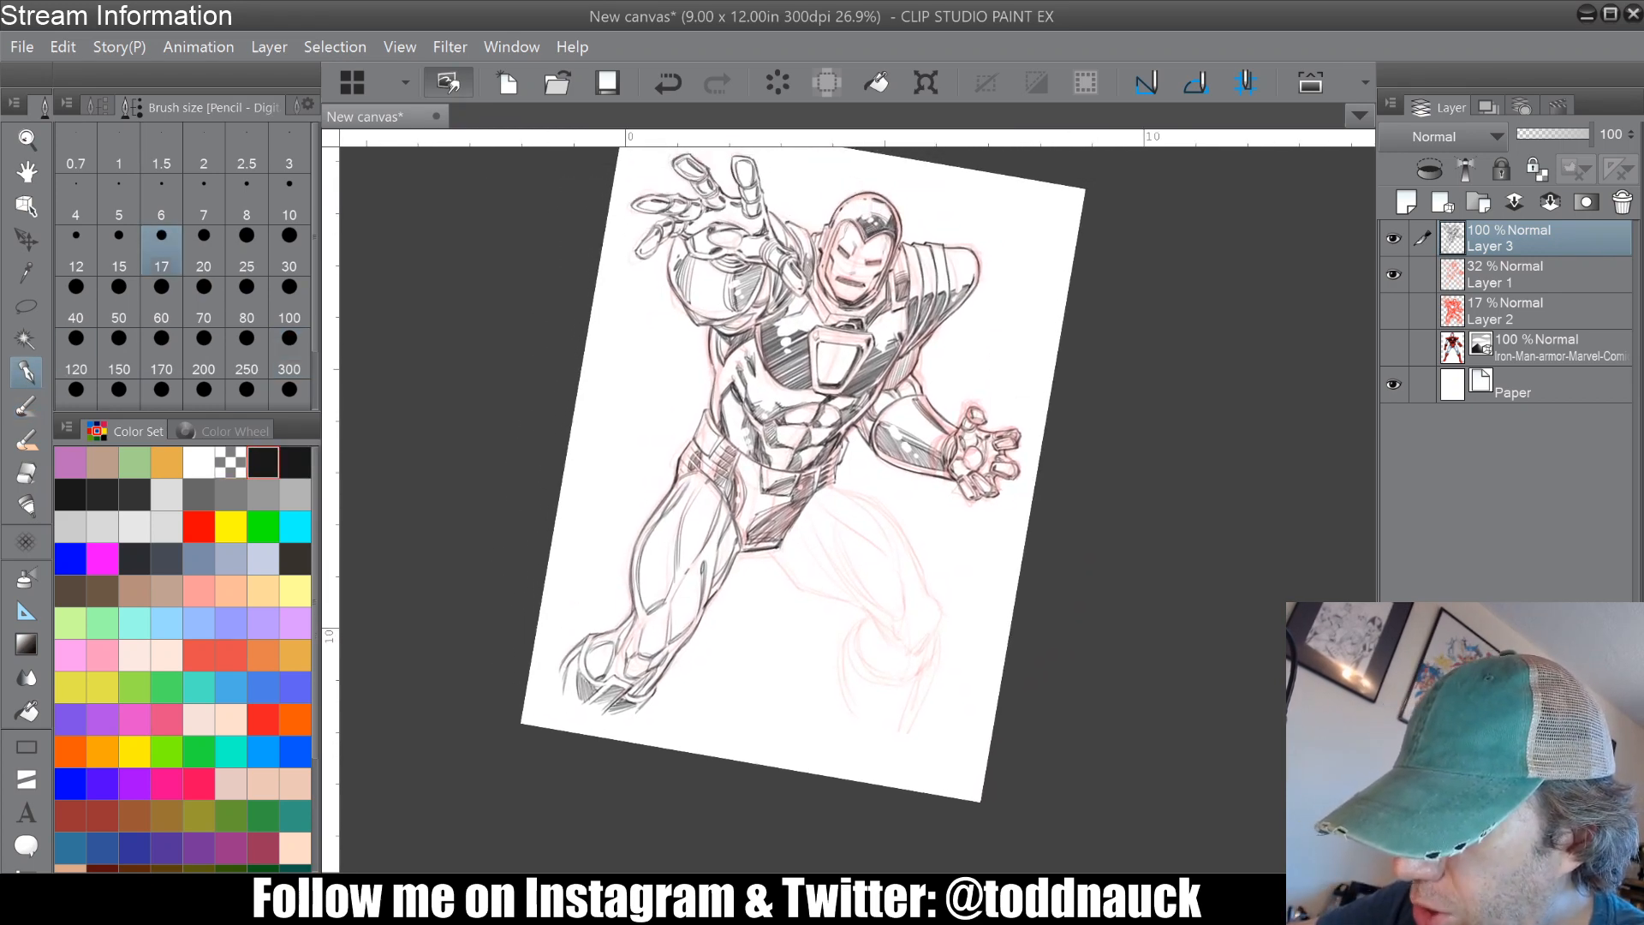
scroll(910, 521, "up", 1)
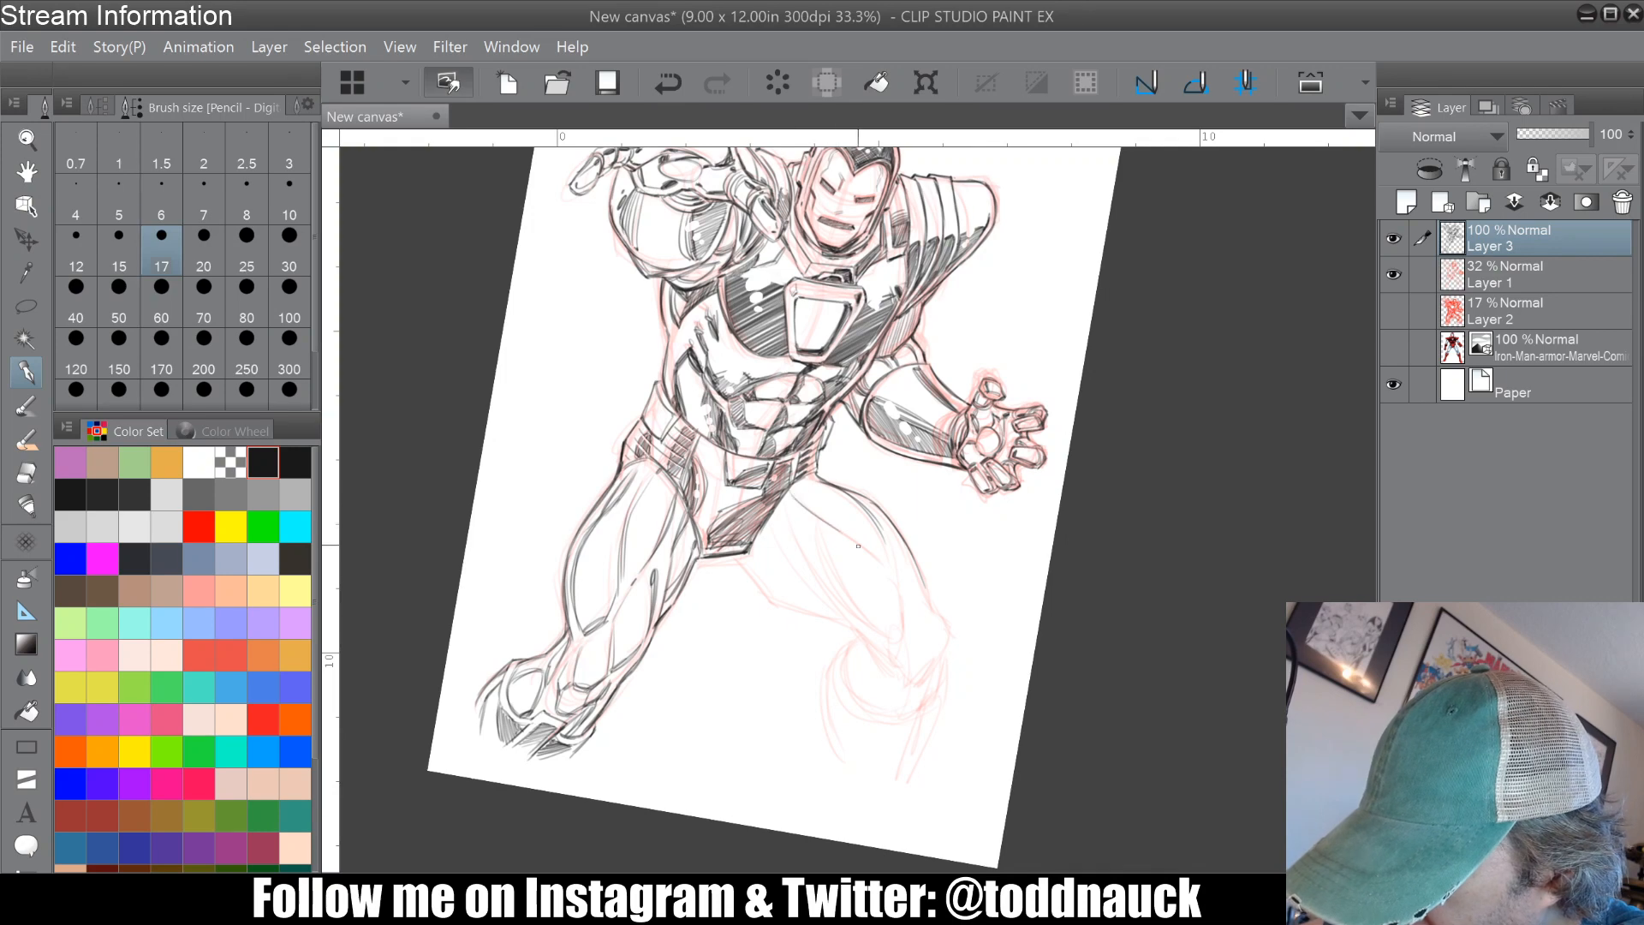
mouse_move(791, 493)
left_mouse_down()
mouse_move(878, 569)
mouse_move(863, 617)
mouse_move(900, 648)
left_mouse_up()
left_click_drag(845, 600, 868, 632)
Step: Draw the long muscle lines inside the far thigh and its underside contour from crotch to knee
left_click_drag(777, 508, 859, 635)
mouse_move(787, 555)
left_mouse_down()
mouse_move(746, 561)
mouse_move(770, 595)
mouse_move(872, 646)
left_mouse_up()
left_click_drag(842, 628, 884, 662)
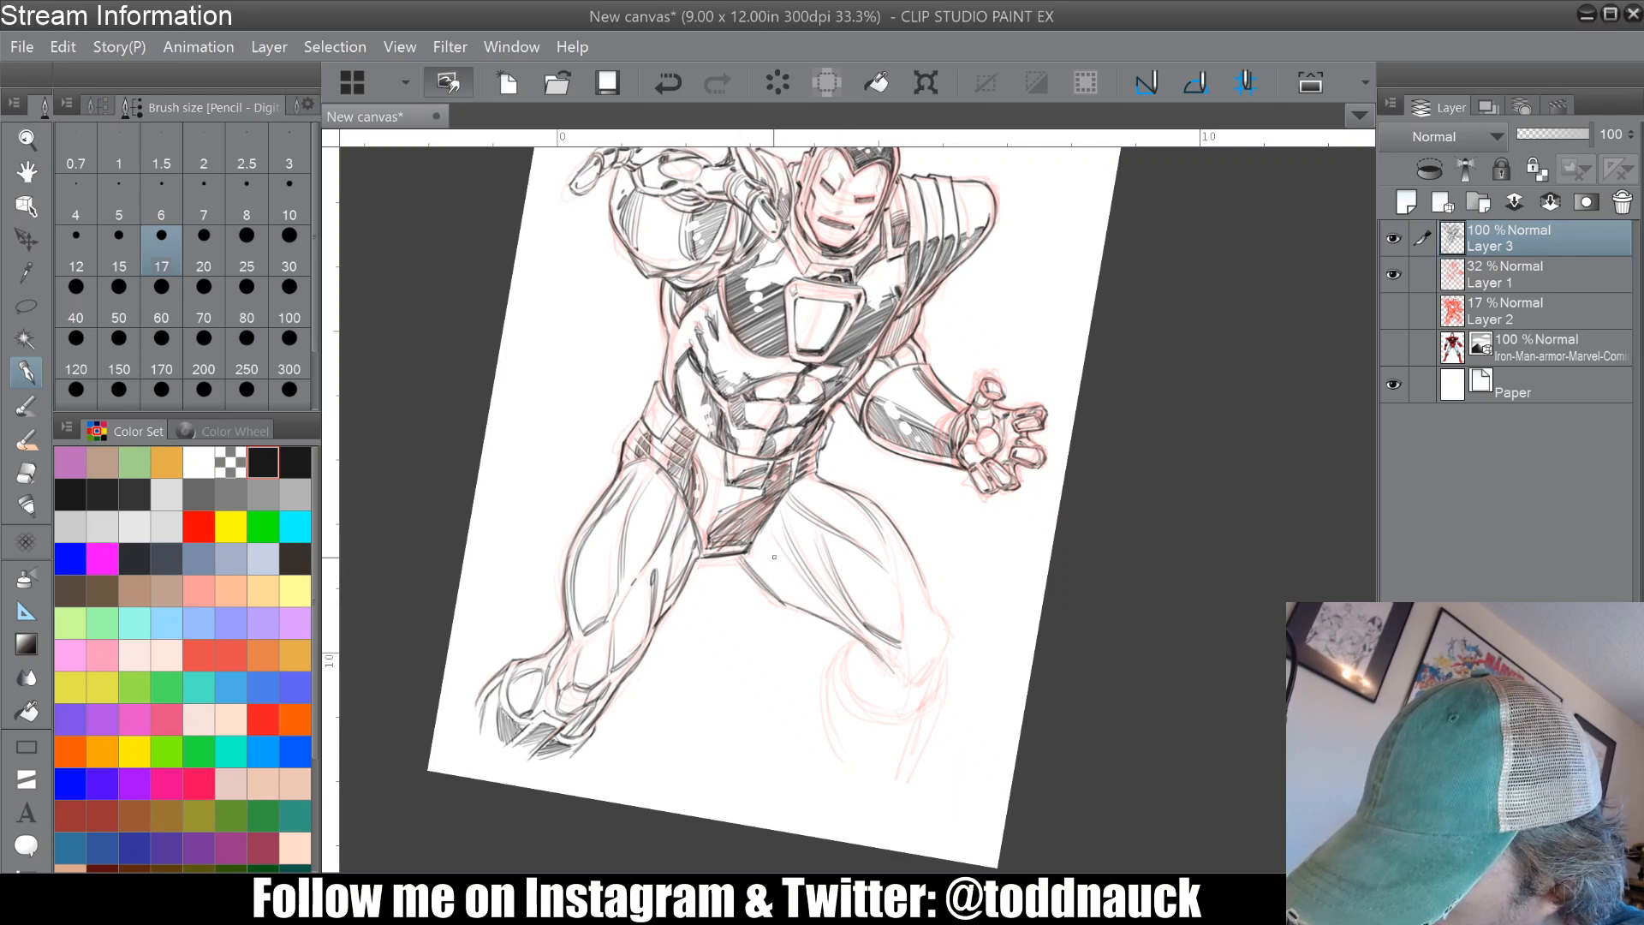
left_click_drag(774, 557, 828, 605)
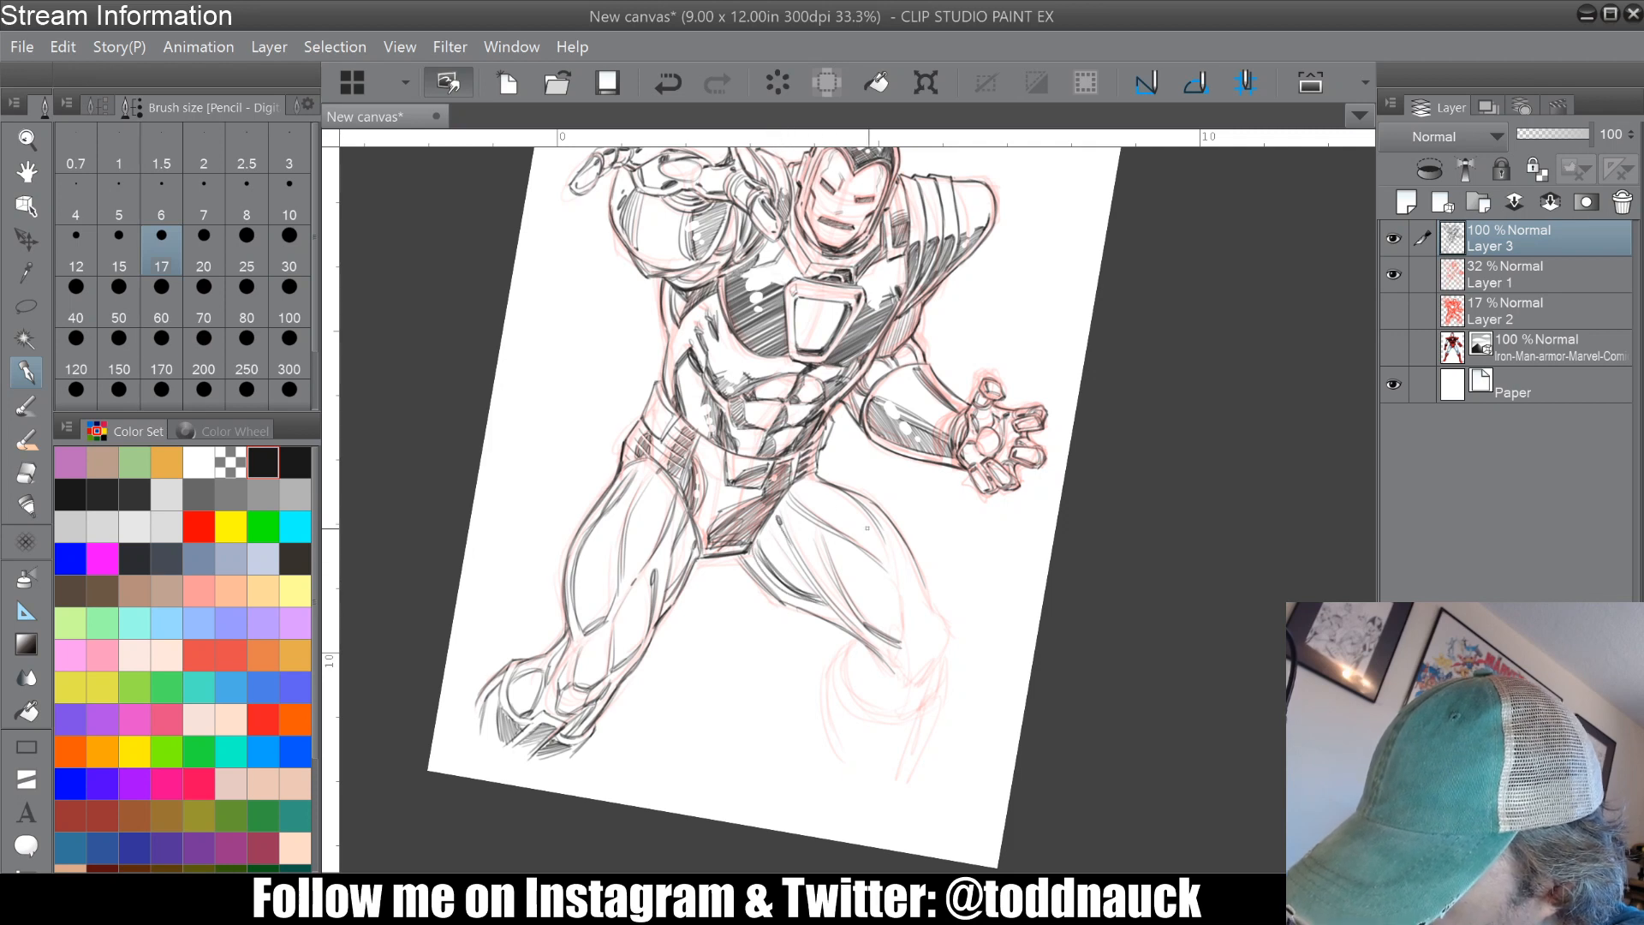
Step: Draw the narrow teardrop muscle shape above the far knee, and outline the bent knee with its inner plate lines
mouse_move(877, 521)
left_mouse_down()
mouse_move(950, 626)
mouse_move(905, 645)
left_mouse_up()
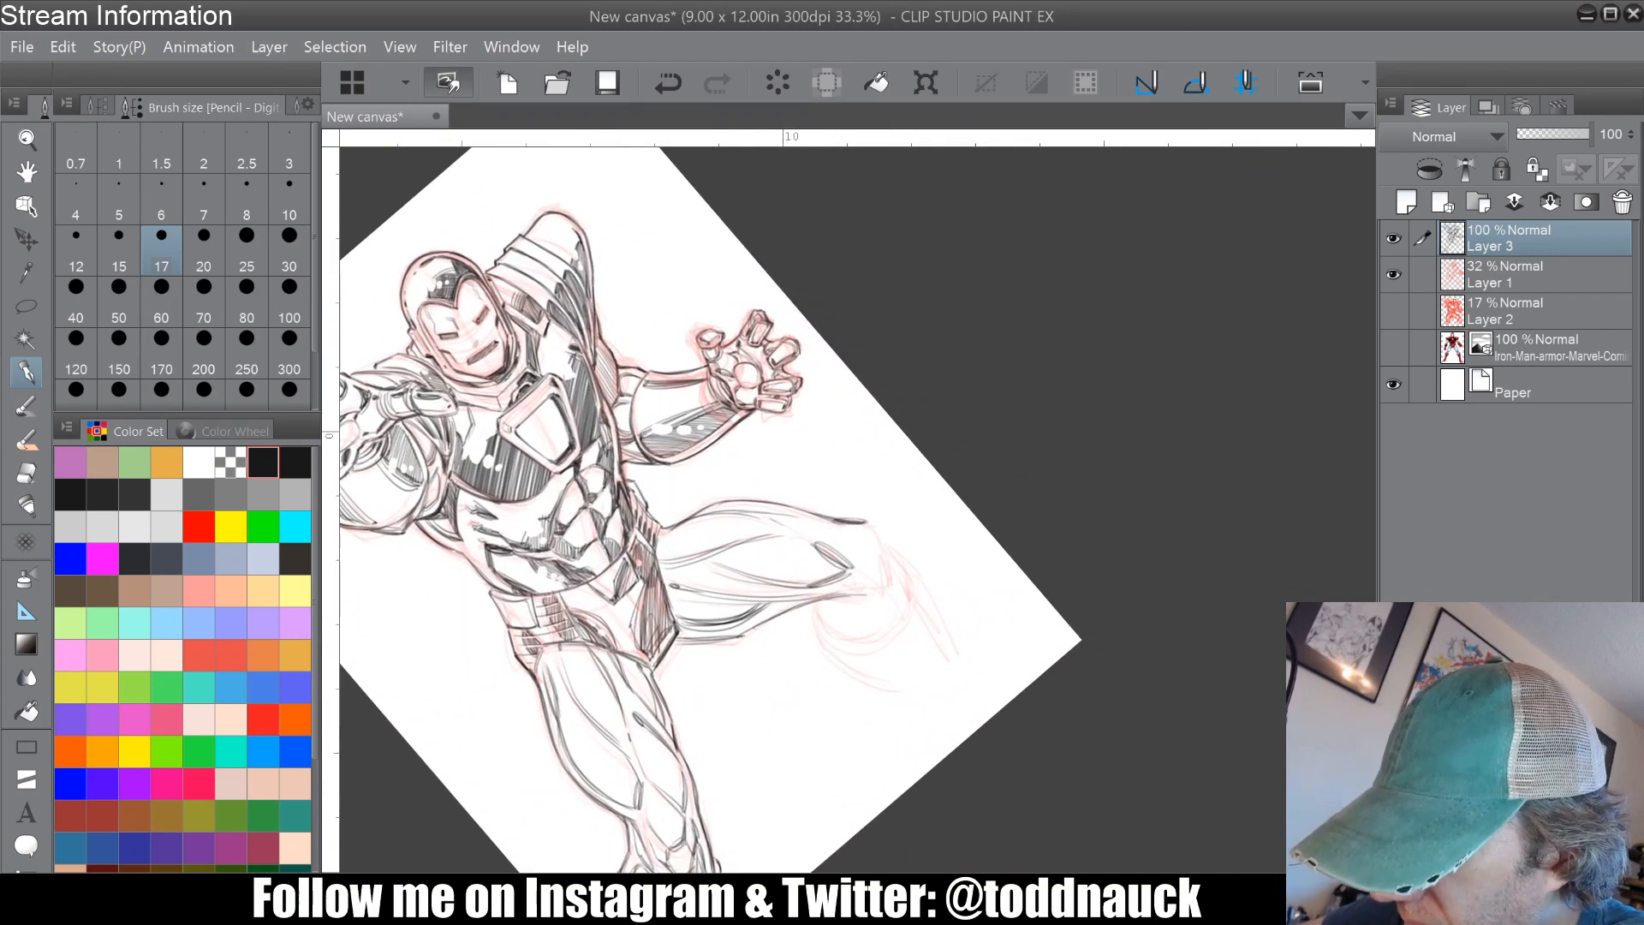
scroll(934, 543, "up", 2)
mouse_move(795, 498)
left_mouse_down()
mouse_move(841, 550)
mouse_move(848, 570)
mouse_move(812, 525)
mouse_move(841, 599)
left_mouse_up()
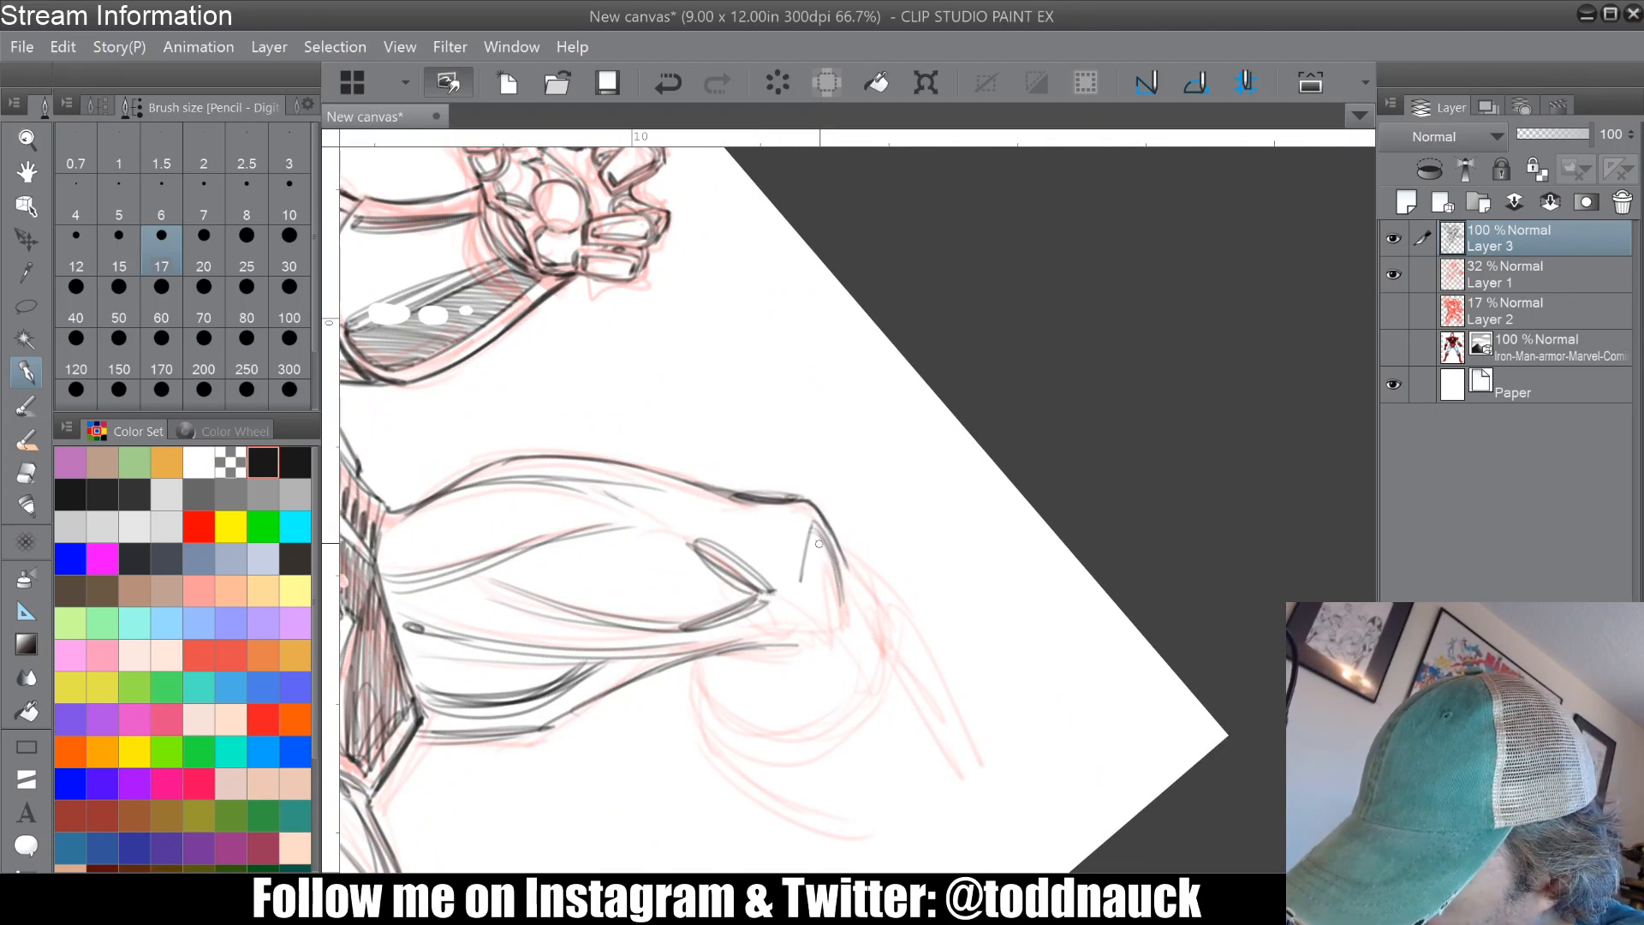
mouse_move(818, 541)
left_mouse_down()
mouse_move(841, 613)
mouse_move(866, 592)
mouse_move(854, 615)
left_mouse_up()
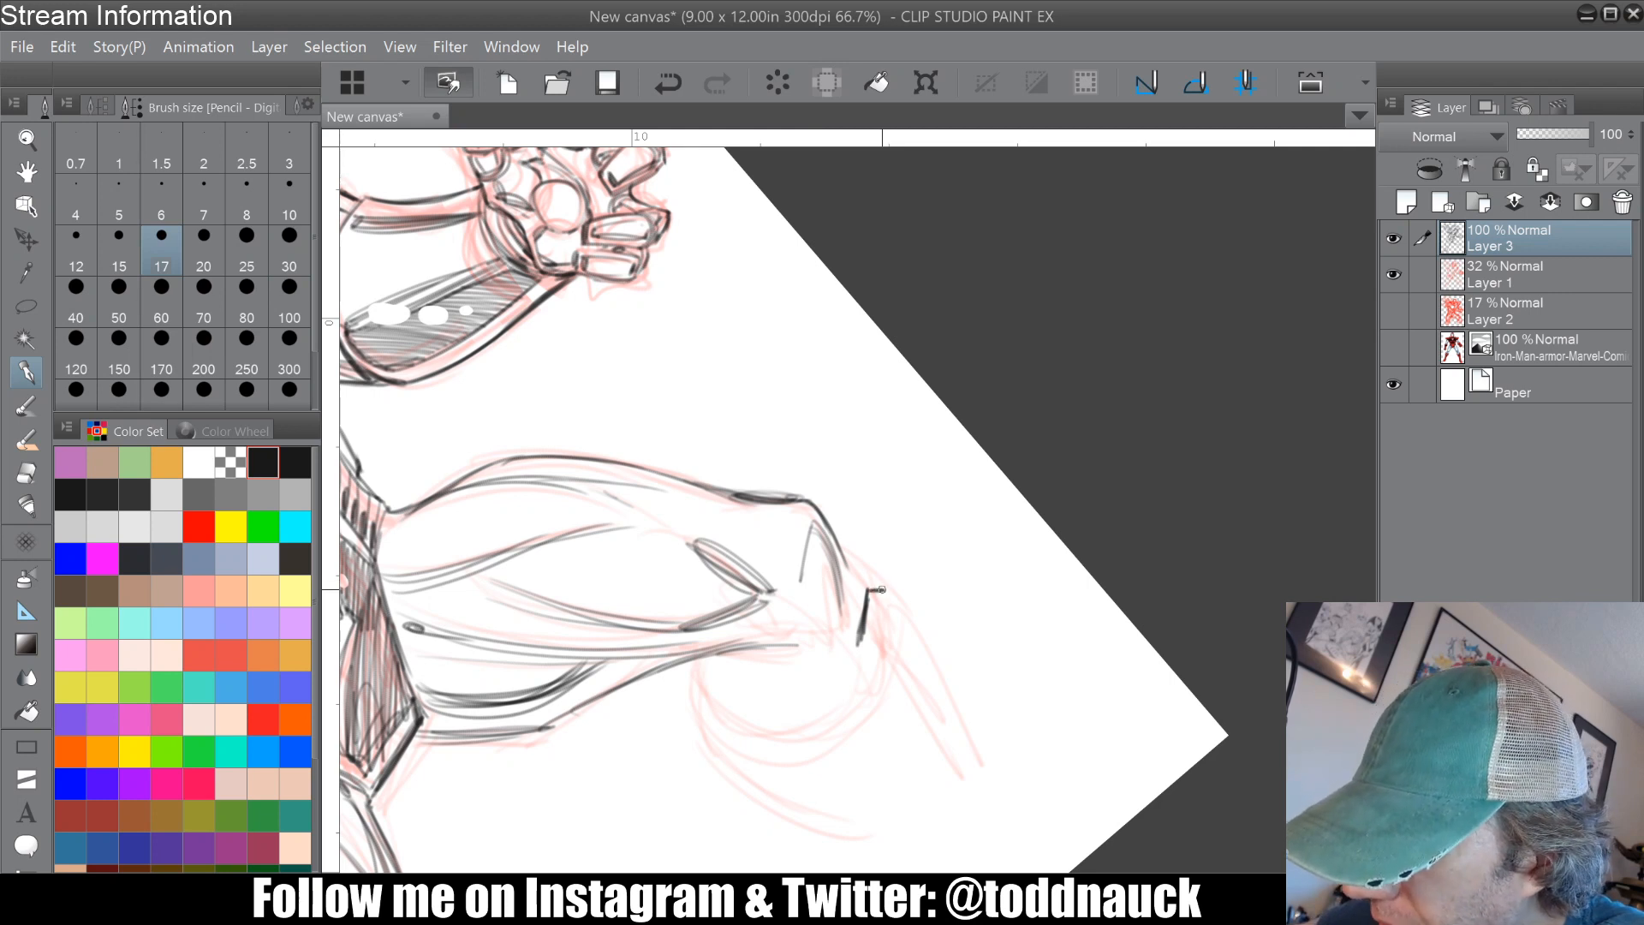
Step: Outline a small rectangular plate below the knee, draw two long shin lines, and add joint lines linking them to the knee
mouse_move(861, 642)
left_mouse_down()
mouse_move(883, 641)
mouse_move(890, 518)
mouse_move(841, 477)
left_mouse_up()
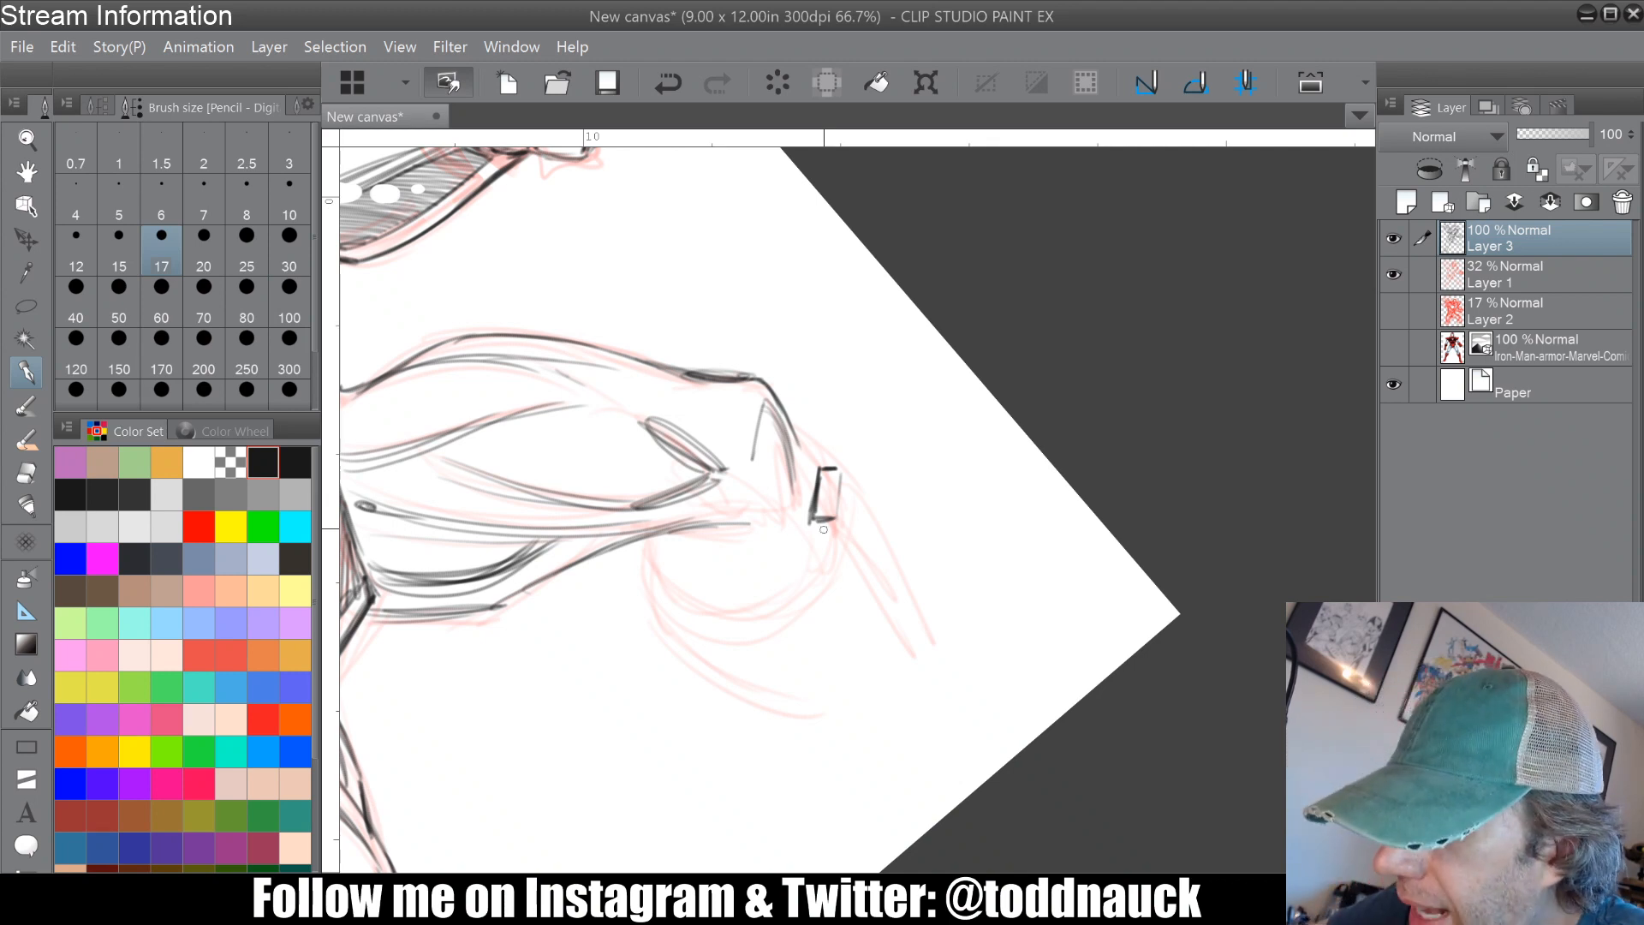
left_click_drag(836, 517, 927, 677)
left_click_drag(845, 476, 930, 633)
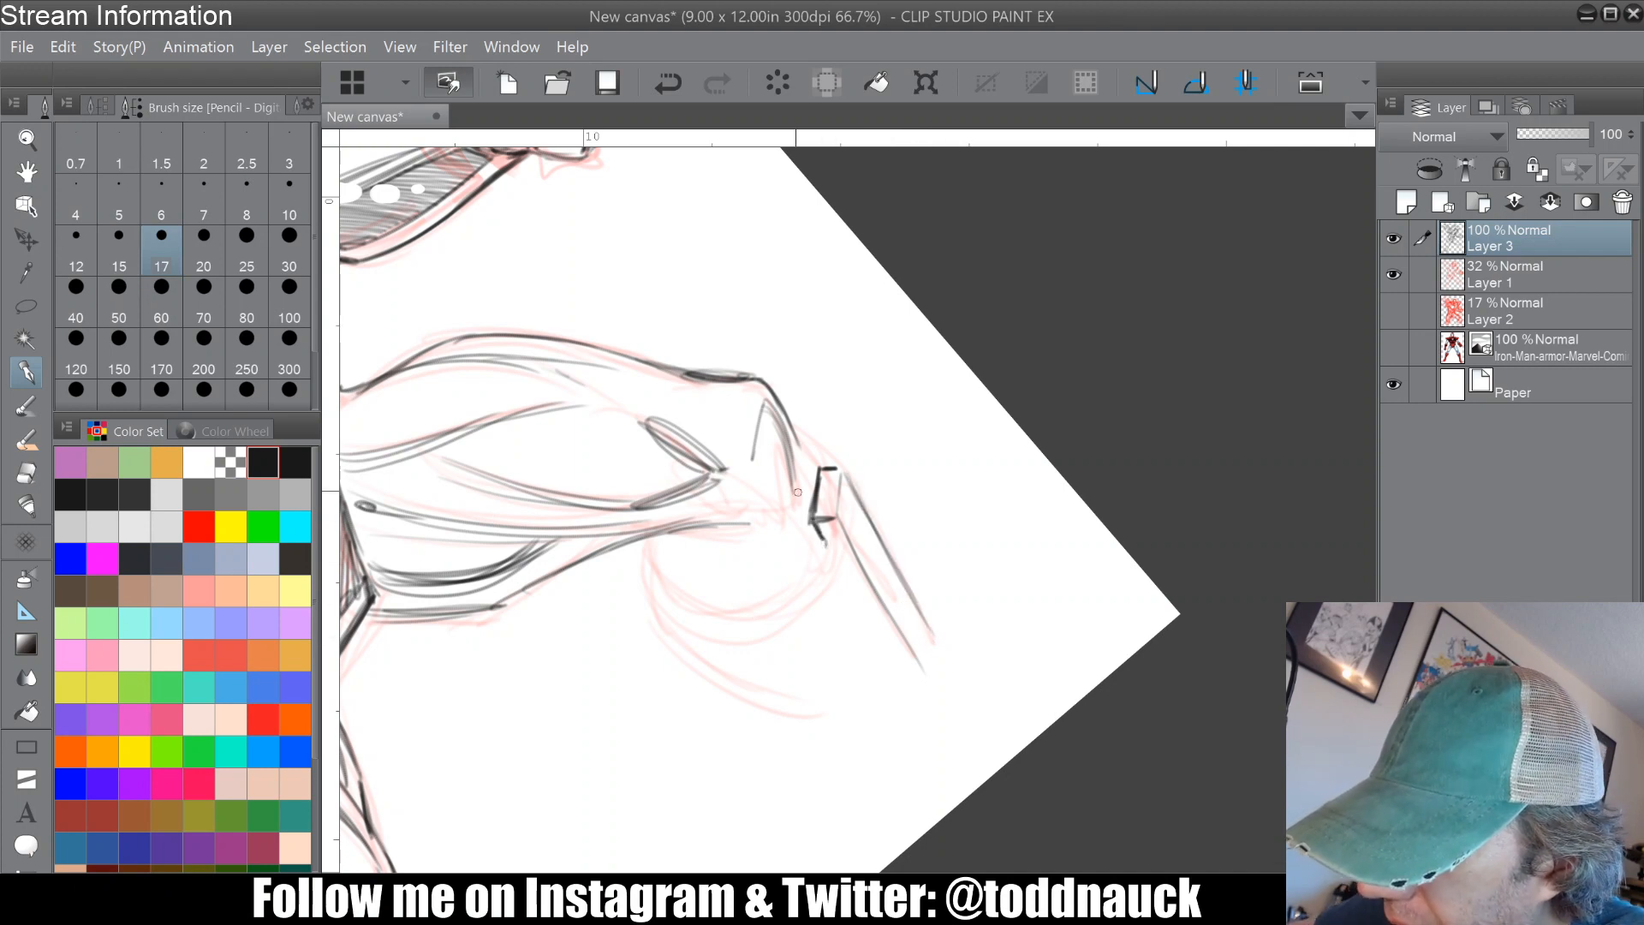
mouse_move(799, 442)
left_mouse_down()
mouse_move(818, 476)
mouse_move(831, 469)
left_mouse_up()
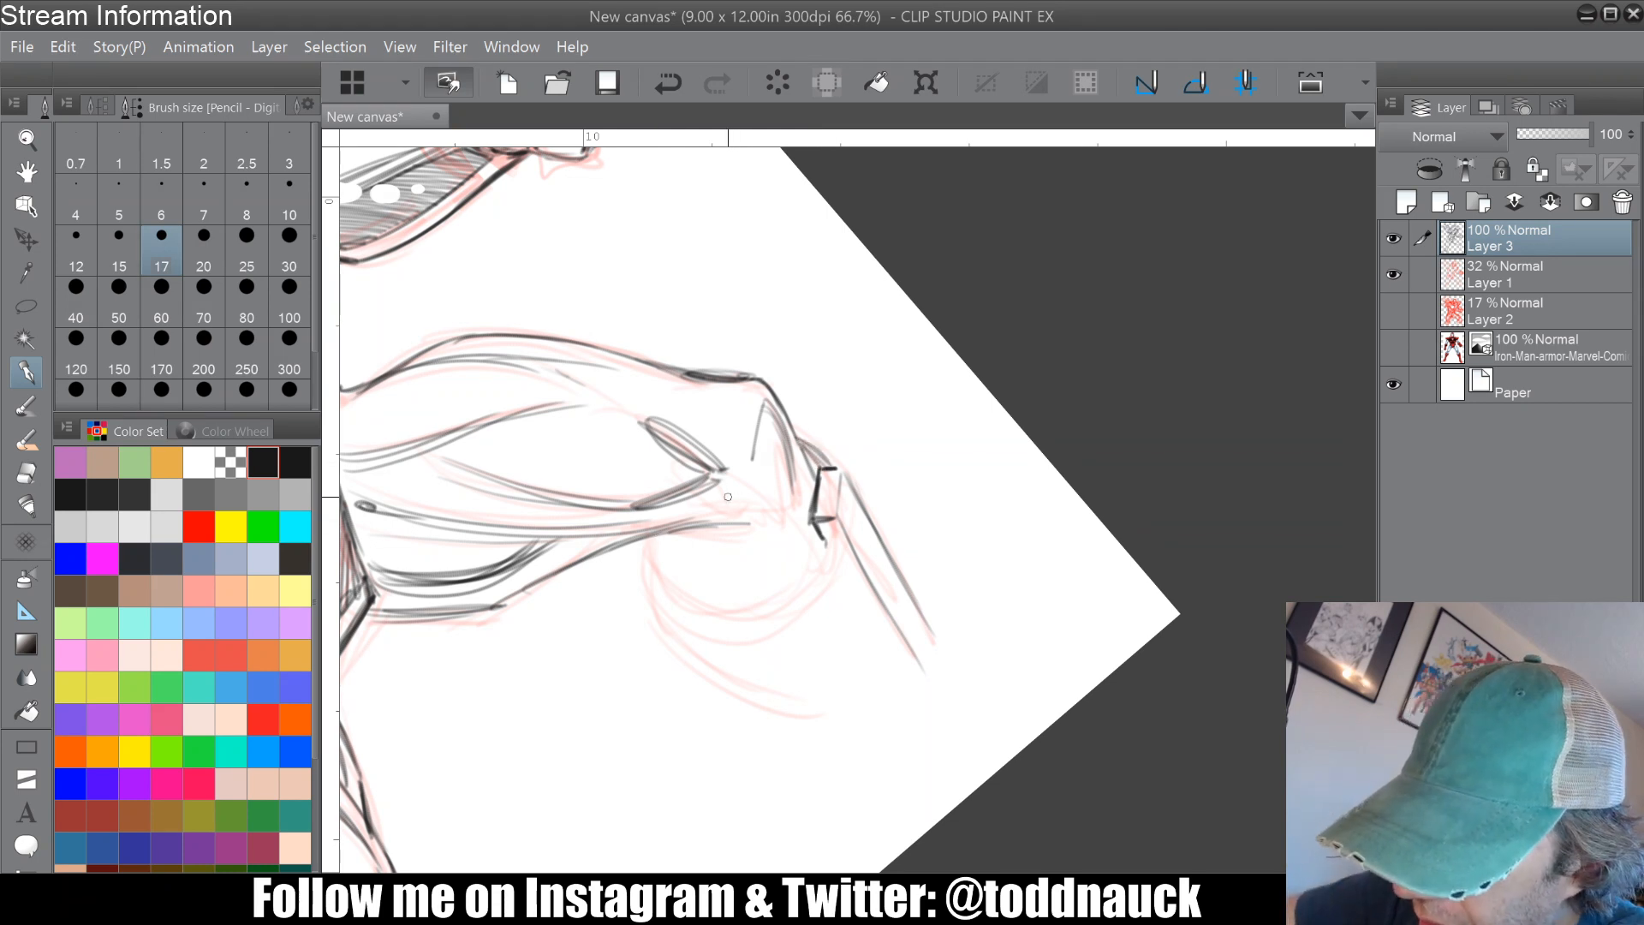
mouse_move(647, 519)
left_mouse_down()
mouse_move(776, 502)
mouse_move(726, 496)
mouse_move(802, 514)
left_mouse_up()
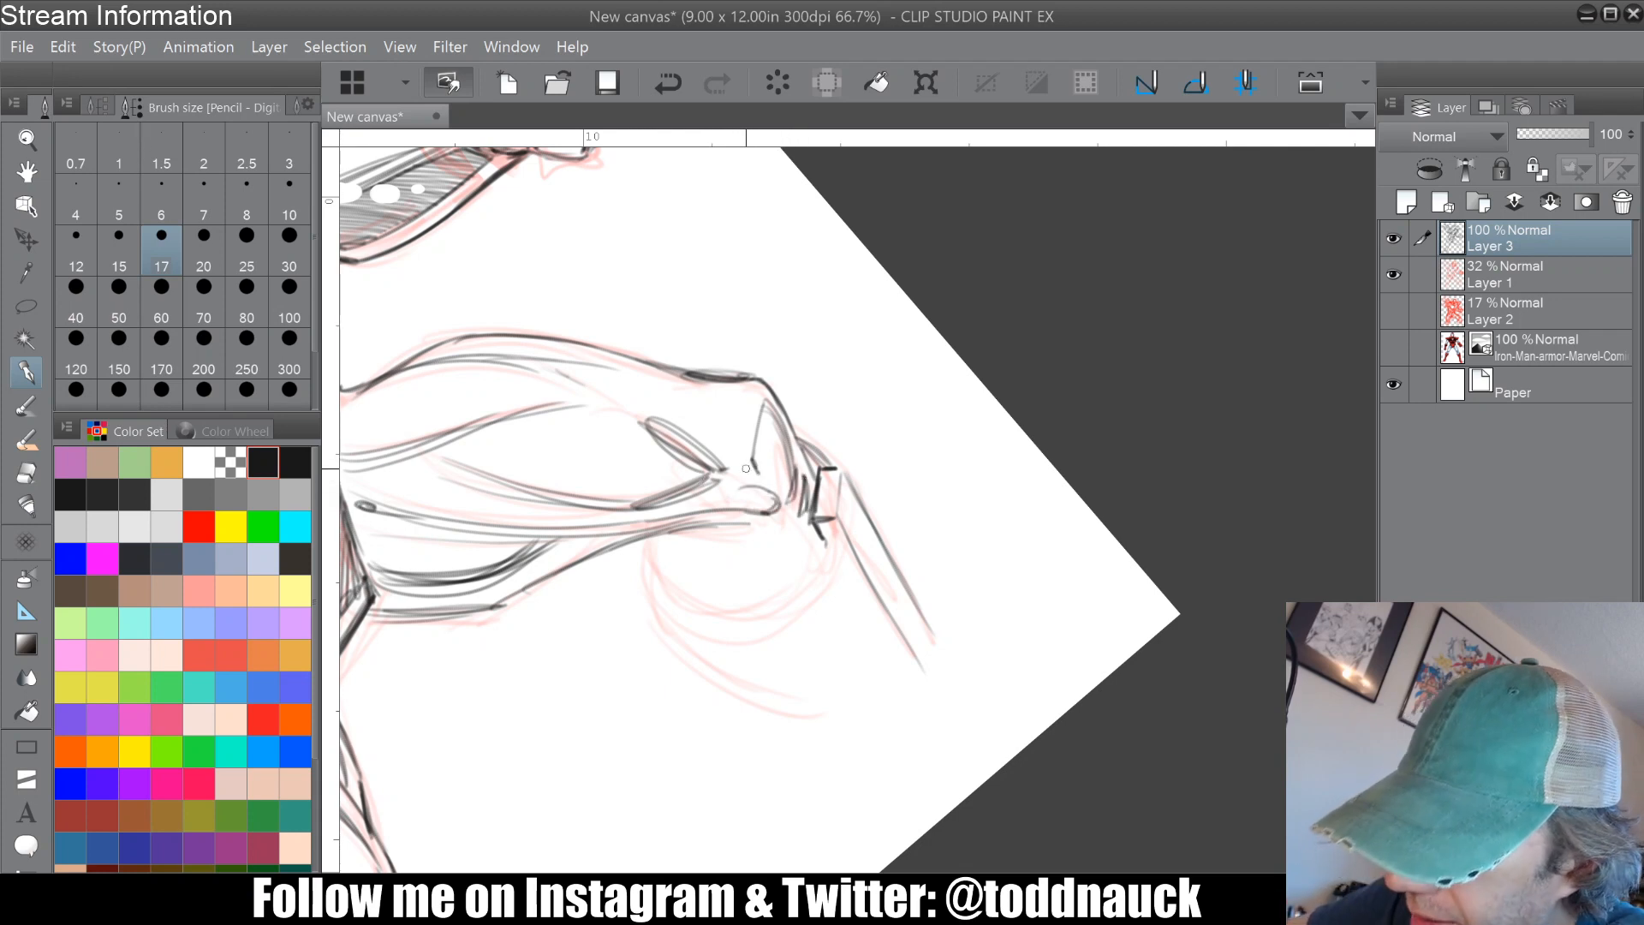
Step: Add a seam parallel to the far thigh's outer contour down to the kneecap, and strengthen the inner seams and underside edge
key("ctrl+at")
left_click_drag(671, 429, 686, 563)
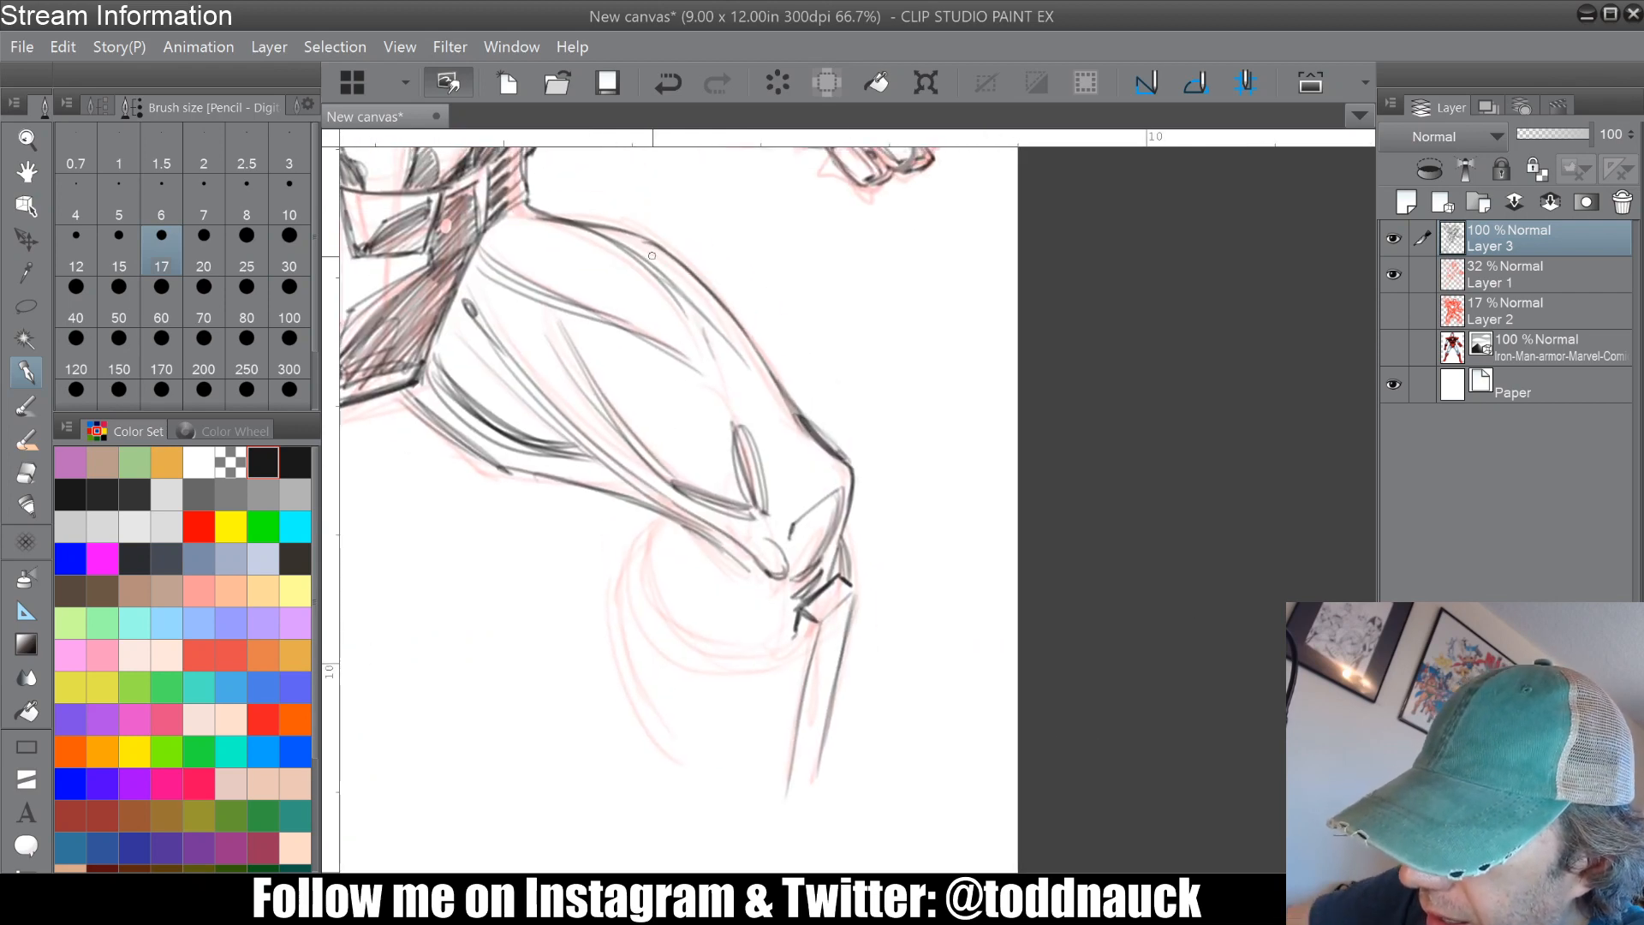
mouse_move(669, 281)
left_mouse_down()
mouse_move(719, 373)
mouse_move(697, 321)
mouse_move(732, 343)
mouse_move(780, 422)
left_mouse_up()
left_click_drag(738, 351, 780, 423)
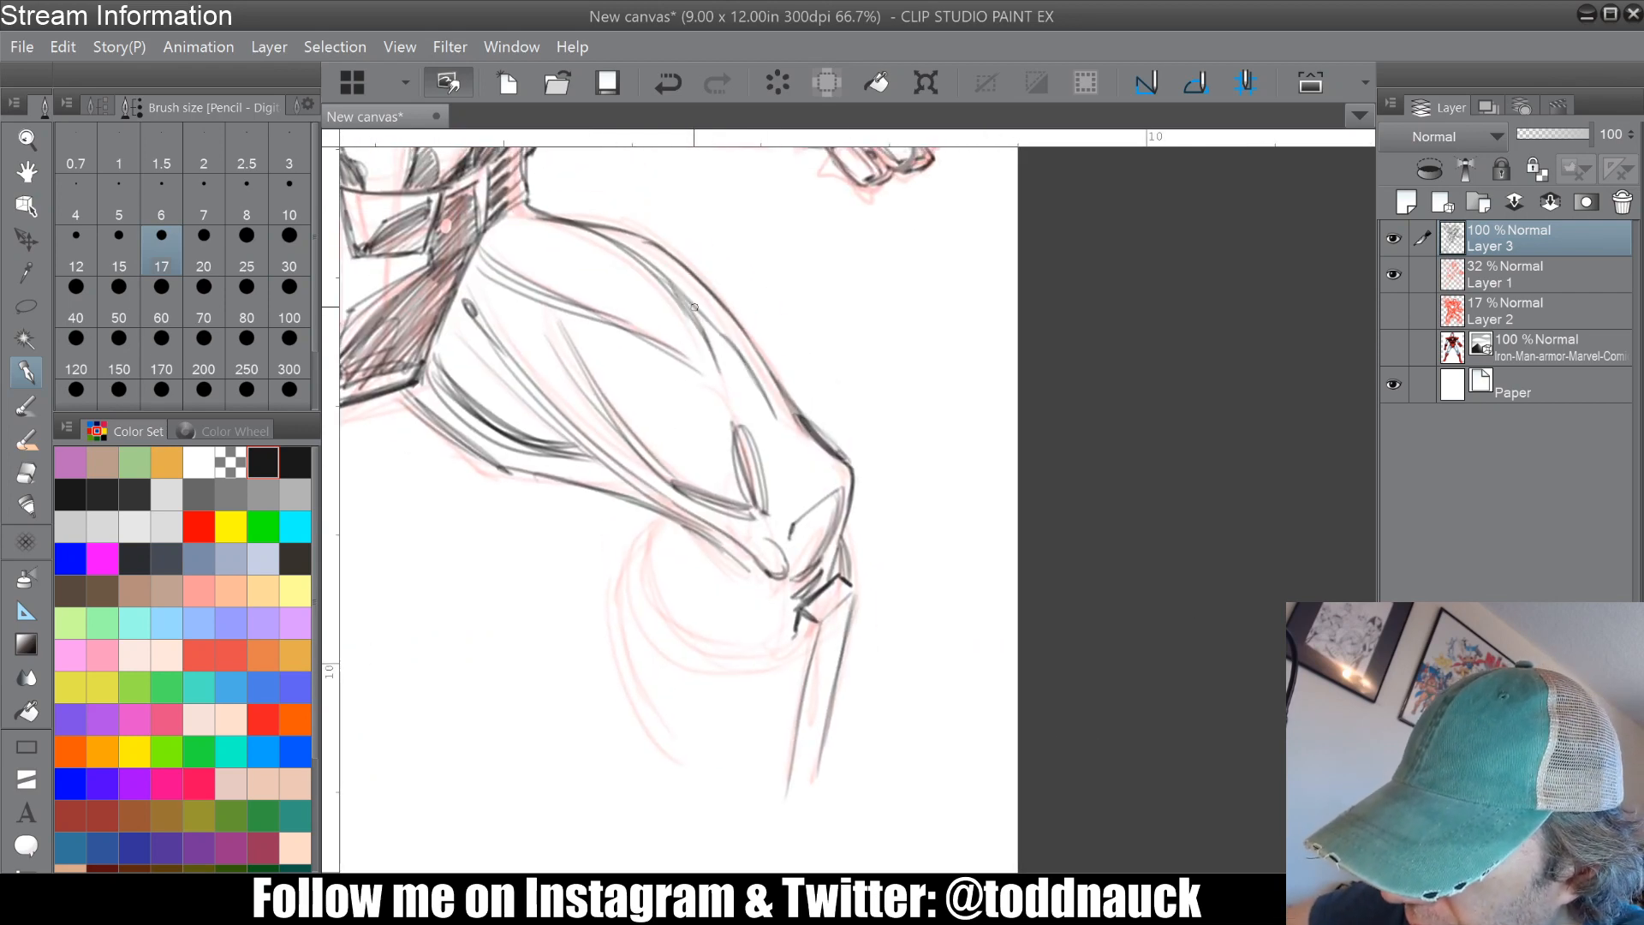
left_click_drag(695, 307, 835, 484)
mouse_move(781, 434)
left_mouse_down()
mouse_move(824, 481)
mouse_move(789, 462)
mouse_move(833, 505)
left_mouse_up()
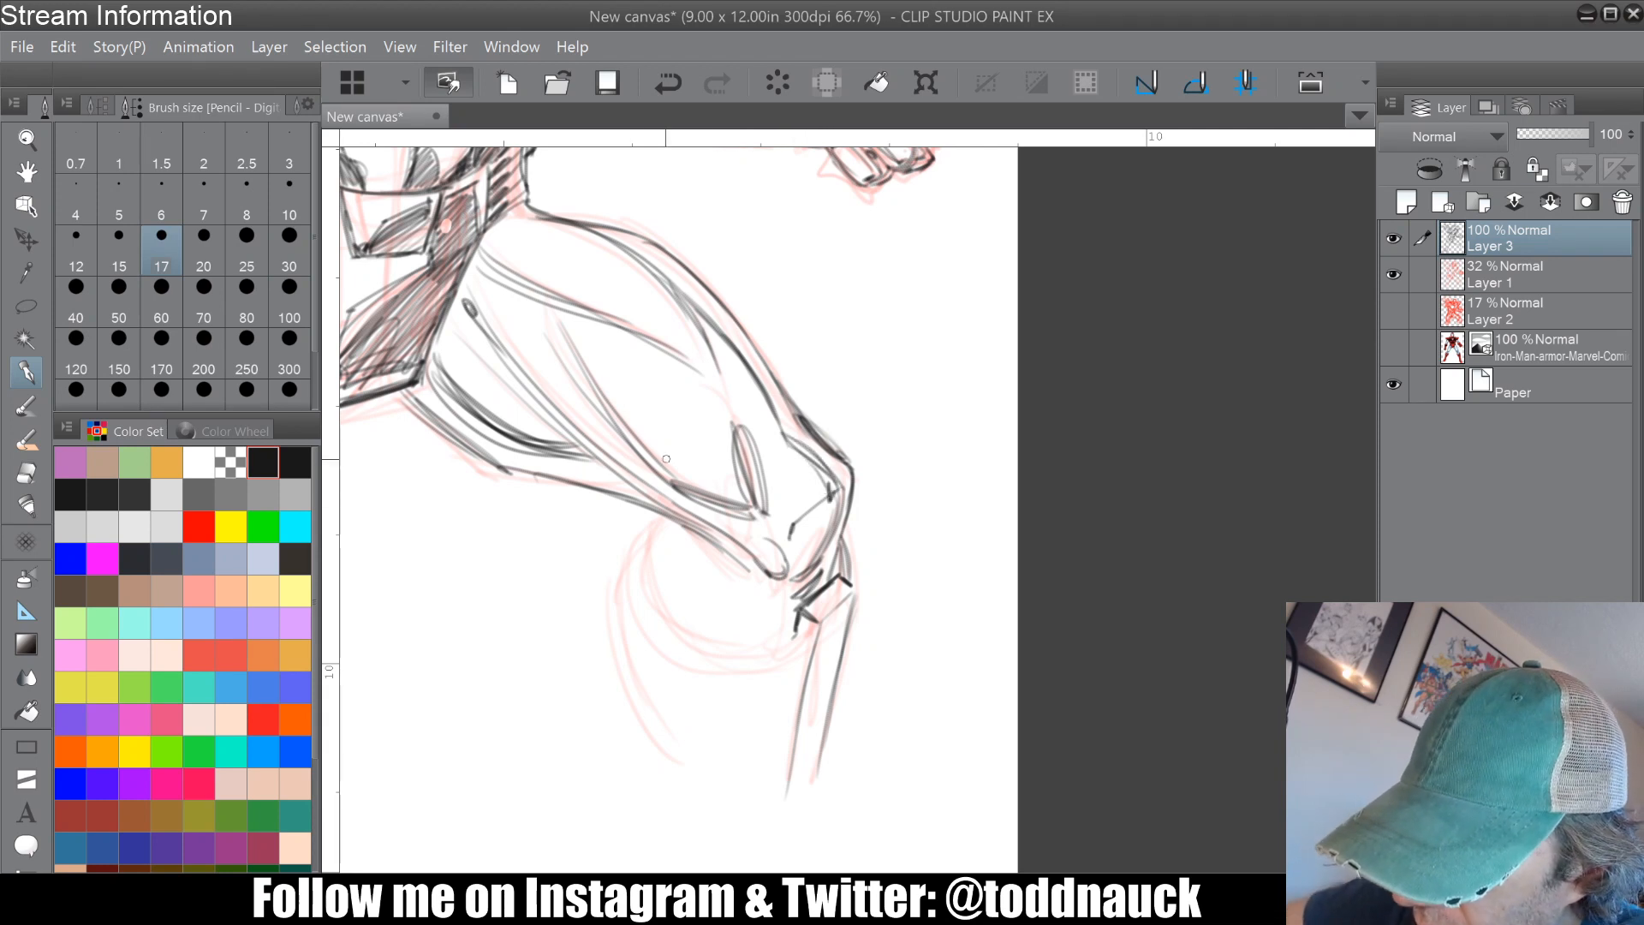
mouse_move(481, 310)
left_mouse_down()
mouse_move(671, 523)
mouse_move(649, 498)
mouse_move(568, 490)
mouse_move(640, 484)
mouse_move(708, 529)
left_mouse_up()
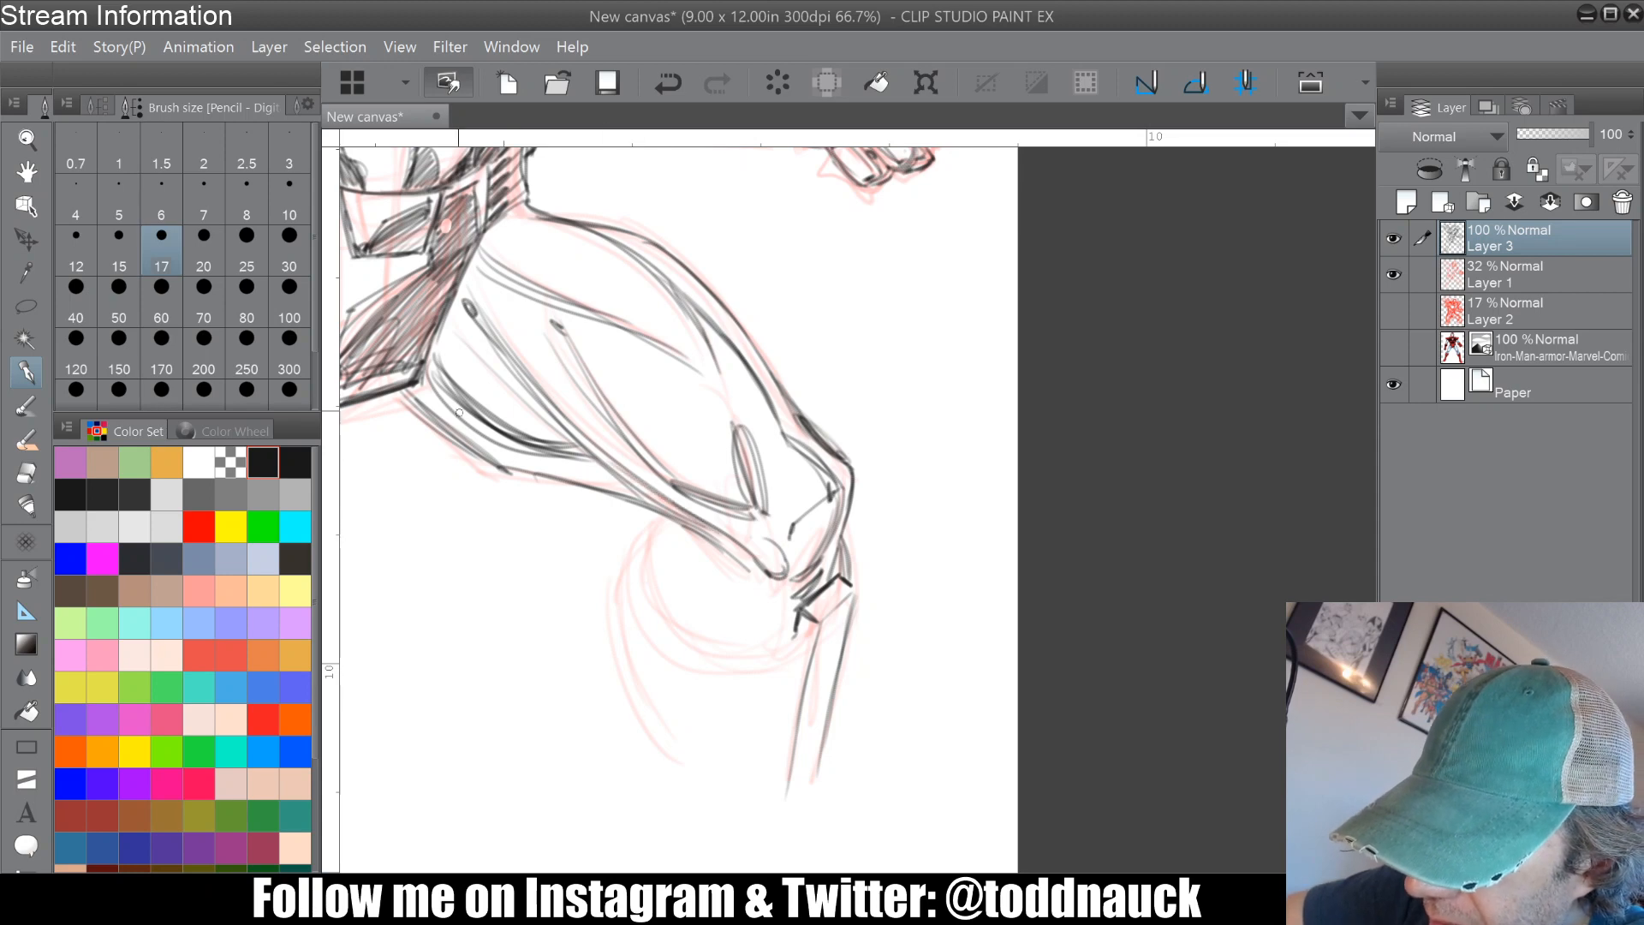
mouse_move(406, 394)
left_mouse_down()
mouse_move(512, 478)
mouse_move(494, 465)
mouse_move(653, 512)
mouse_move(619, 469)
left_mouse_up()
Step: Pencil the rounded form beneath the far knee with doubled curved lines and short contour strokes near the joint
mouse_move(824, 427)
left_mouse_down()
mouse_move(781, 465)
mouse_move(805, 530)
left_mouse_up()
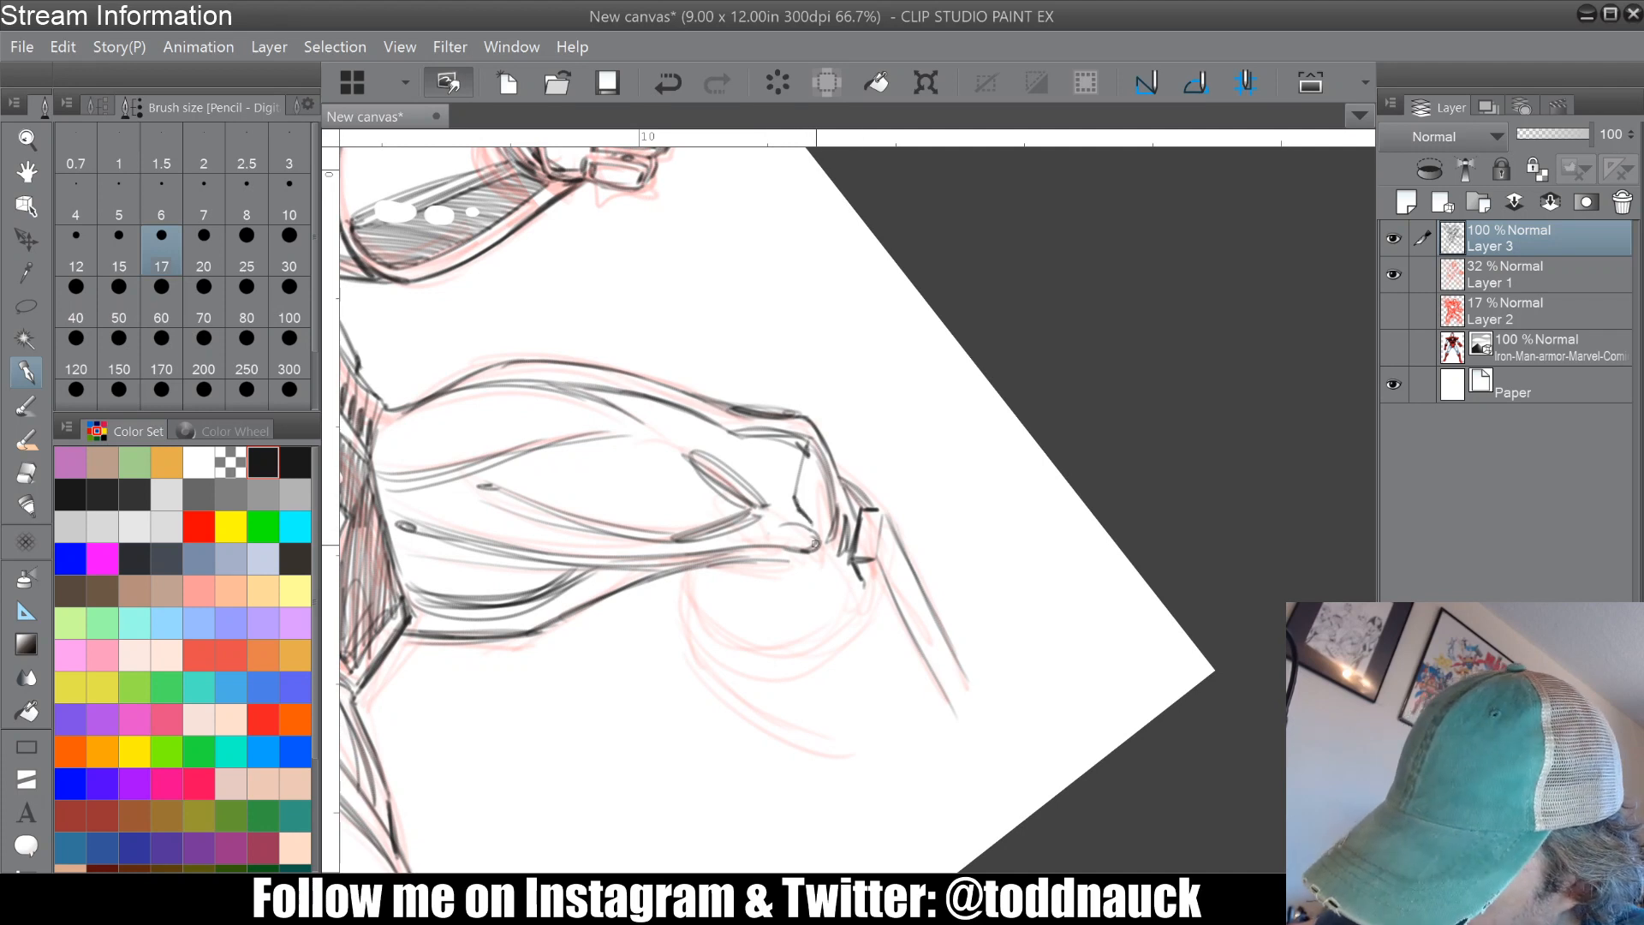
mouse_move(690, 571)
left_mouse_down()
mouse_move(697, 608)
mouse_move(757, 664)
mouse_move(850, 618)
mouse_move(867, 587)
mouse_move(816, 638)
mouse_move(827, 560)
mouse_move(855, 617)
left_mouse_up()
left_click_drag(830, 562, 853, 595)
left_click_drag(719, 568, 745, 655)
mouse_move(727, 564)
left_mouse_down()
mouse_move(767, 654)
mouse_move(735, 563)
mouse_move(721, 598)
mouse_move(695, 571)
mouse_move(723, 654)
mouse_move(692, 608)
mouse_move(775, 663)
left_mouse_up()
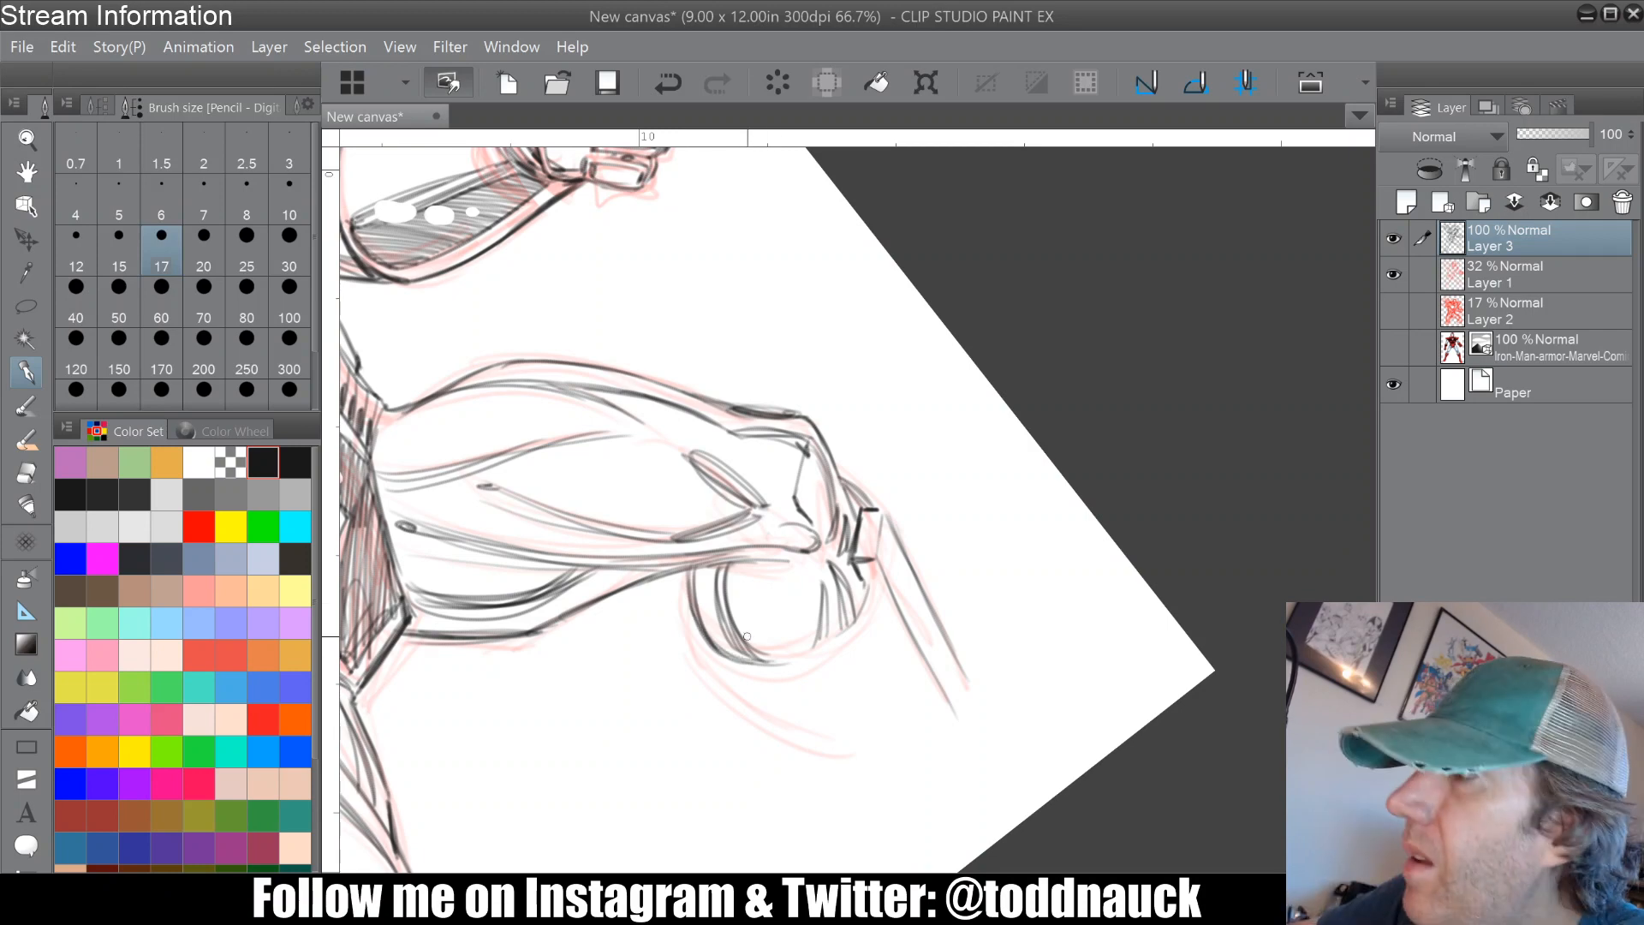
Step: Draw the outer rim curve around the rounded form beneath the far knee
mouse_move(809, 548)
left_mouse_down()
mouse_move(767, 451)
mouse_move(759, 488)
left_mouse_up()
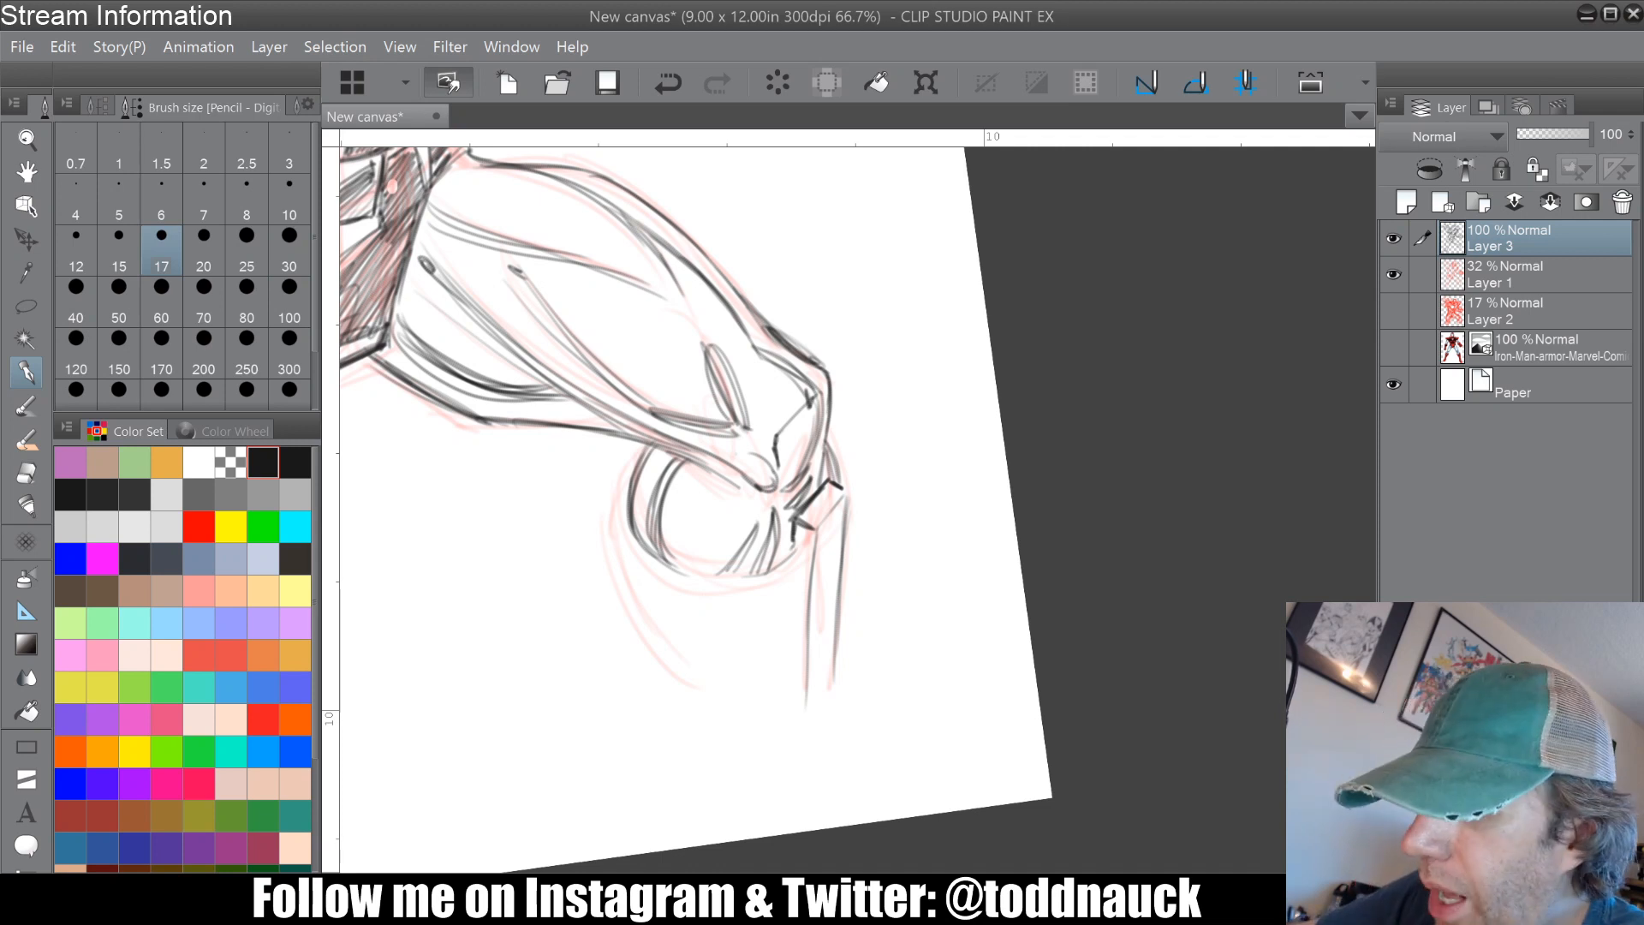
mouse_move(760, 487)
left_mouse_down()
mouse_move(756, 406)
mouse_move(773, 421)
left_mouse_up()
mouse_move(664, 455)
left_mouse_down()
mouse_move(699, 488)
mouse_move(766, 497)
left_mouse_up()
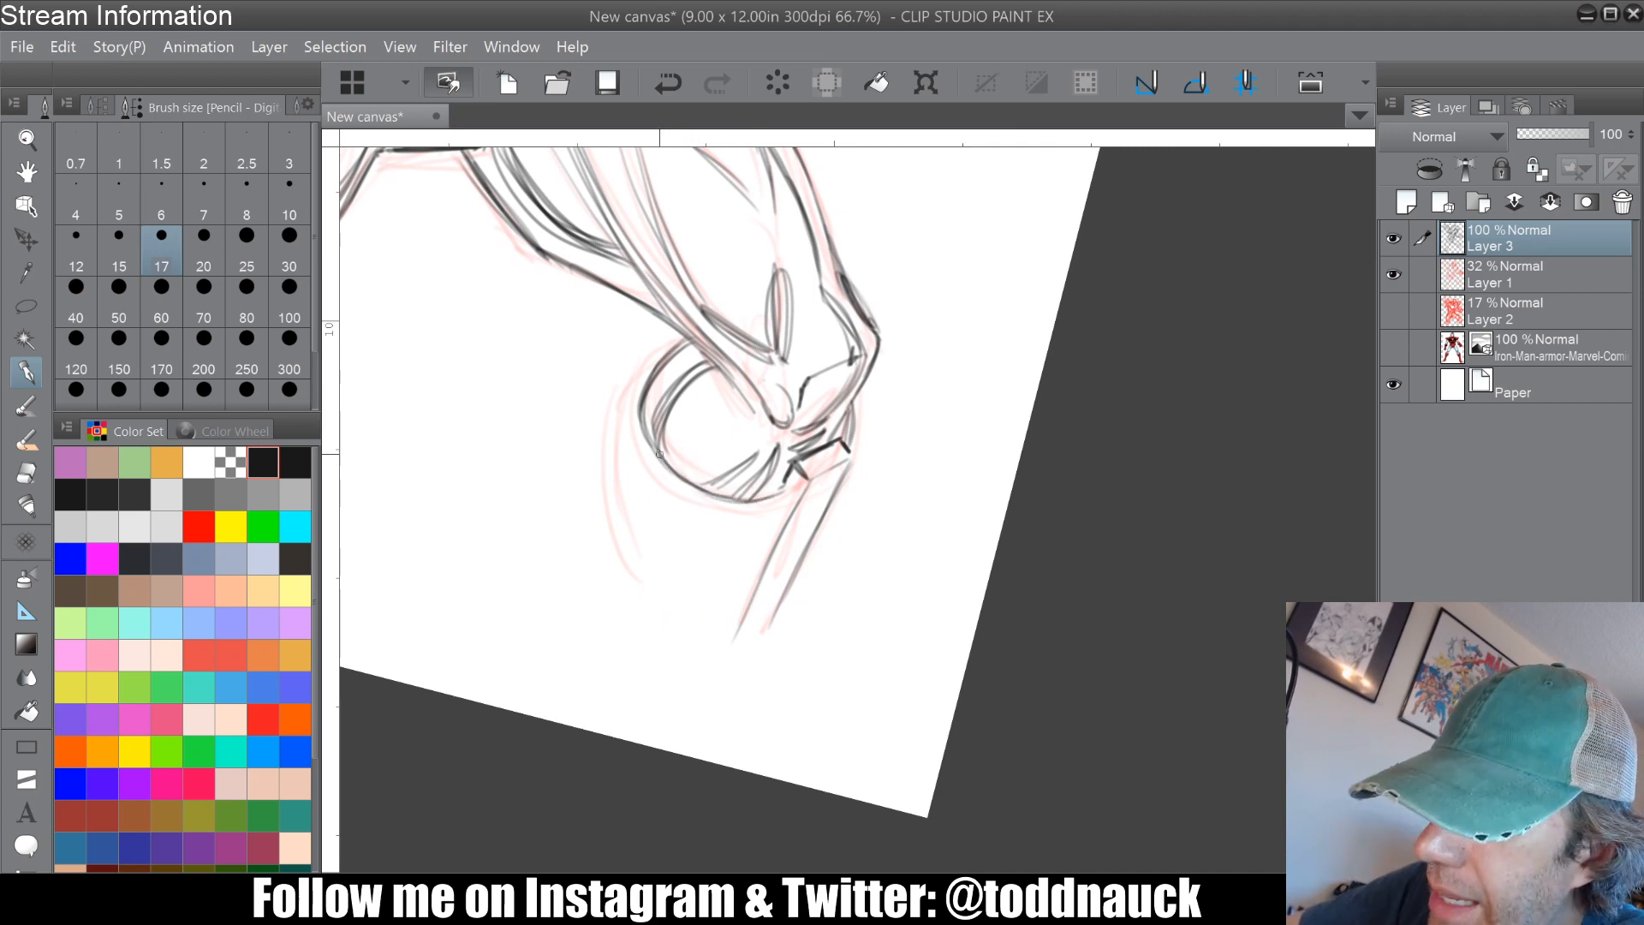
mouse_move(659, 454)
left_mouse_down()
mouse_move(690, 505)
mouse_move(822, 523)
mouse_move(813, 499)
mouse_move(927, 576)
left_mouse_up()
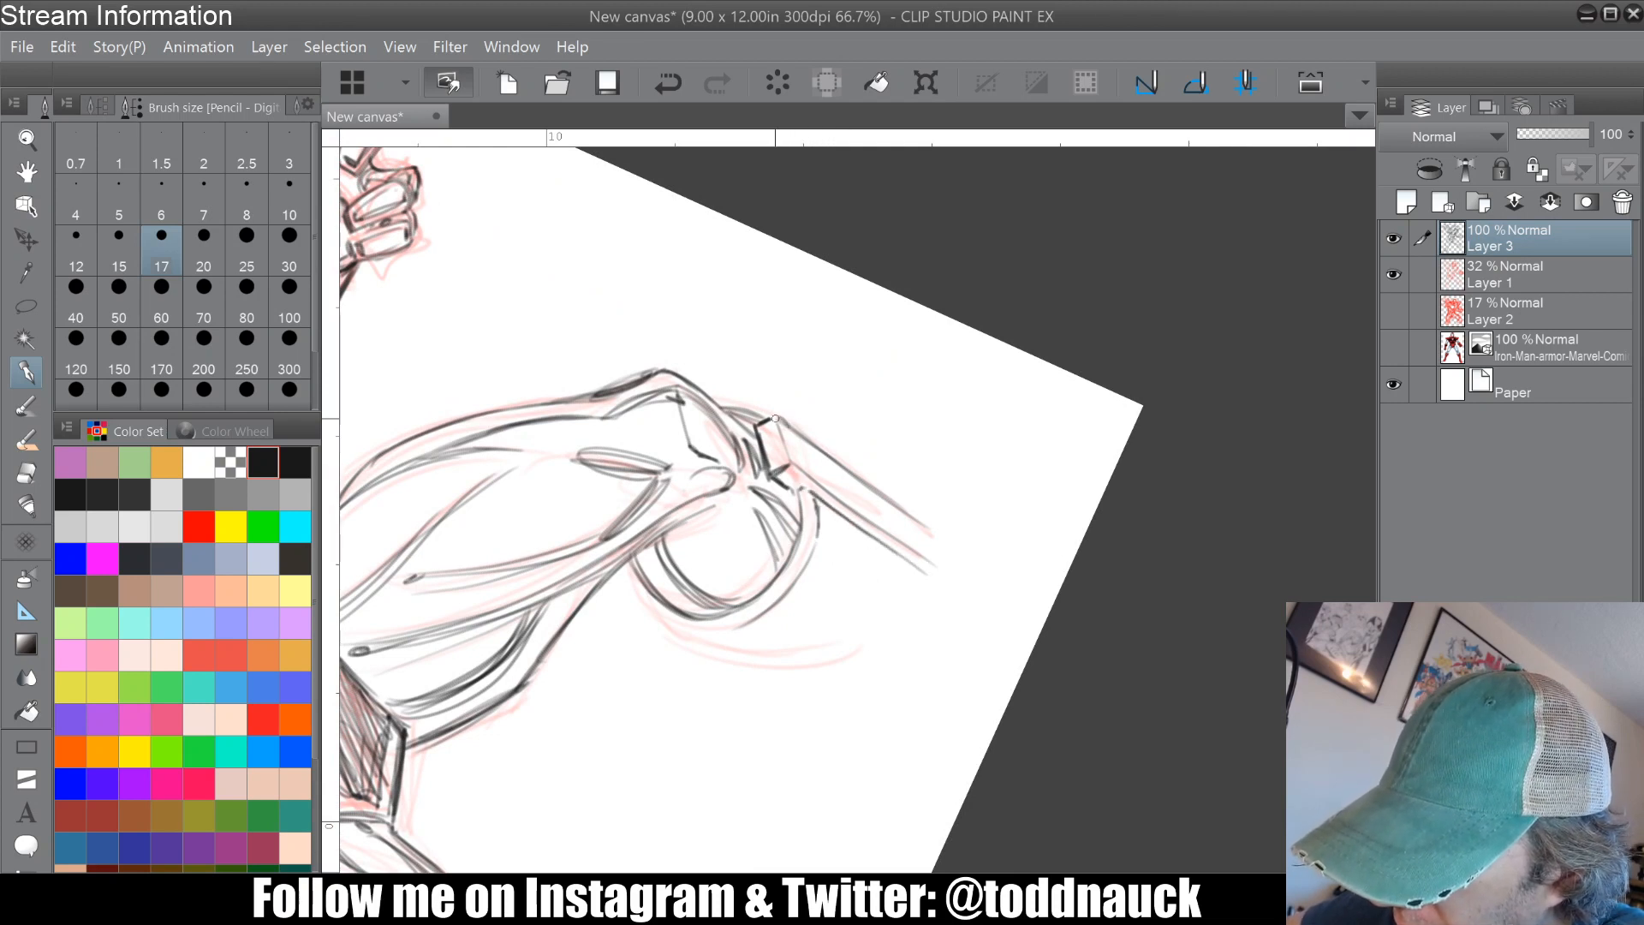
Step: Thicken the far shin's front edge and draw the calf's back contour extending below the round rim
mouse_move(752, 410)
left_mouse_down()
mouse_move(836, 445)
mouse_move(891, 498)
left_mouse_up()
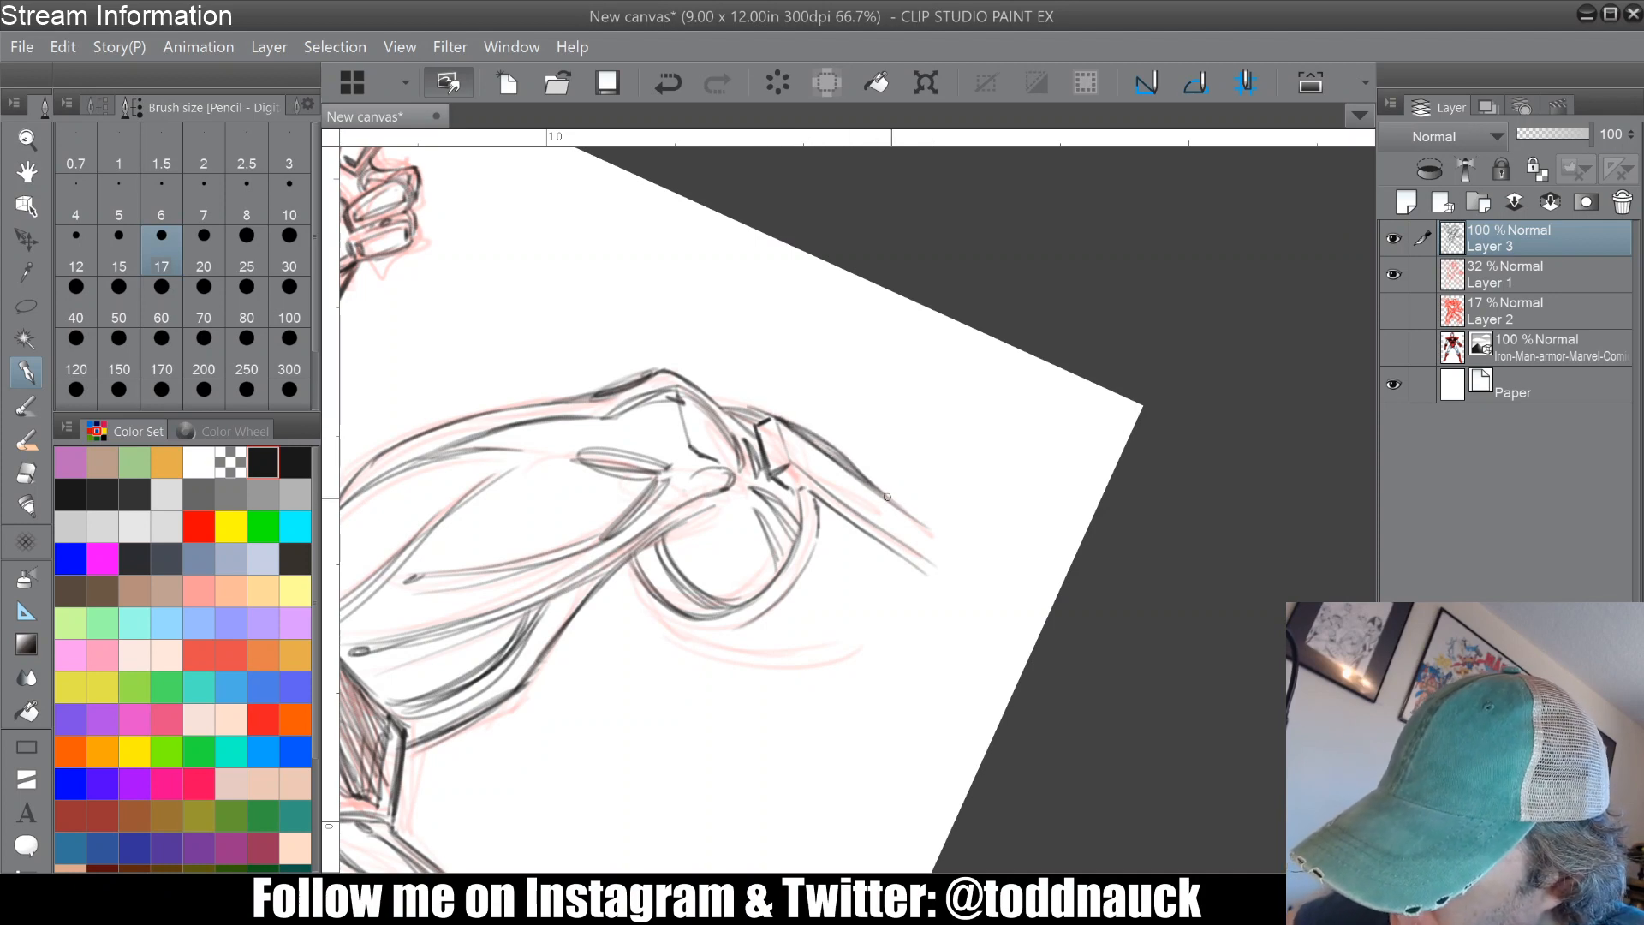
mouse_move(632, 560)
left_mouse_down()
mouse_move(656, 613)
mouse_move(720, 632)
mouse_move(672, 569)
mouse_move(728, 637)
left_mouse_up()
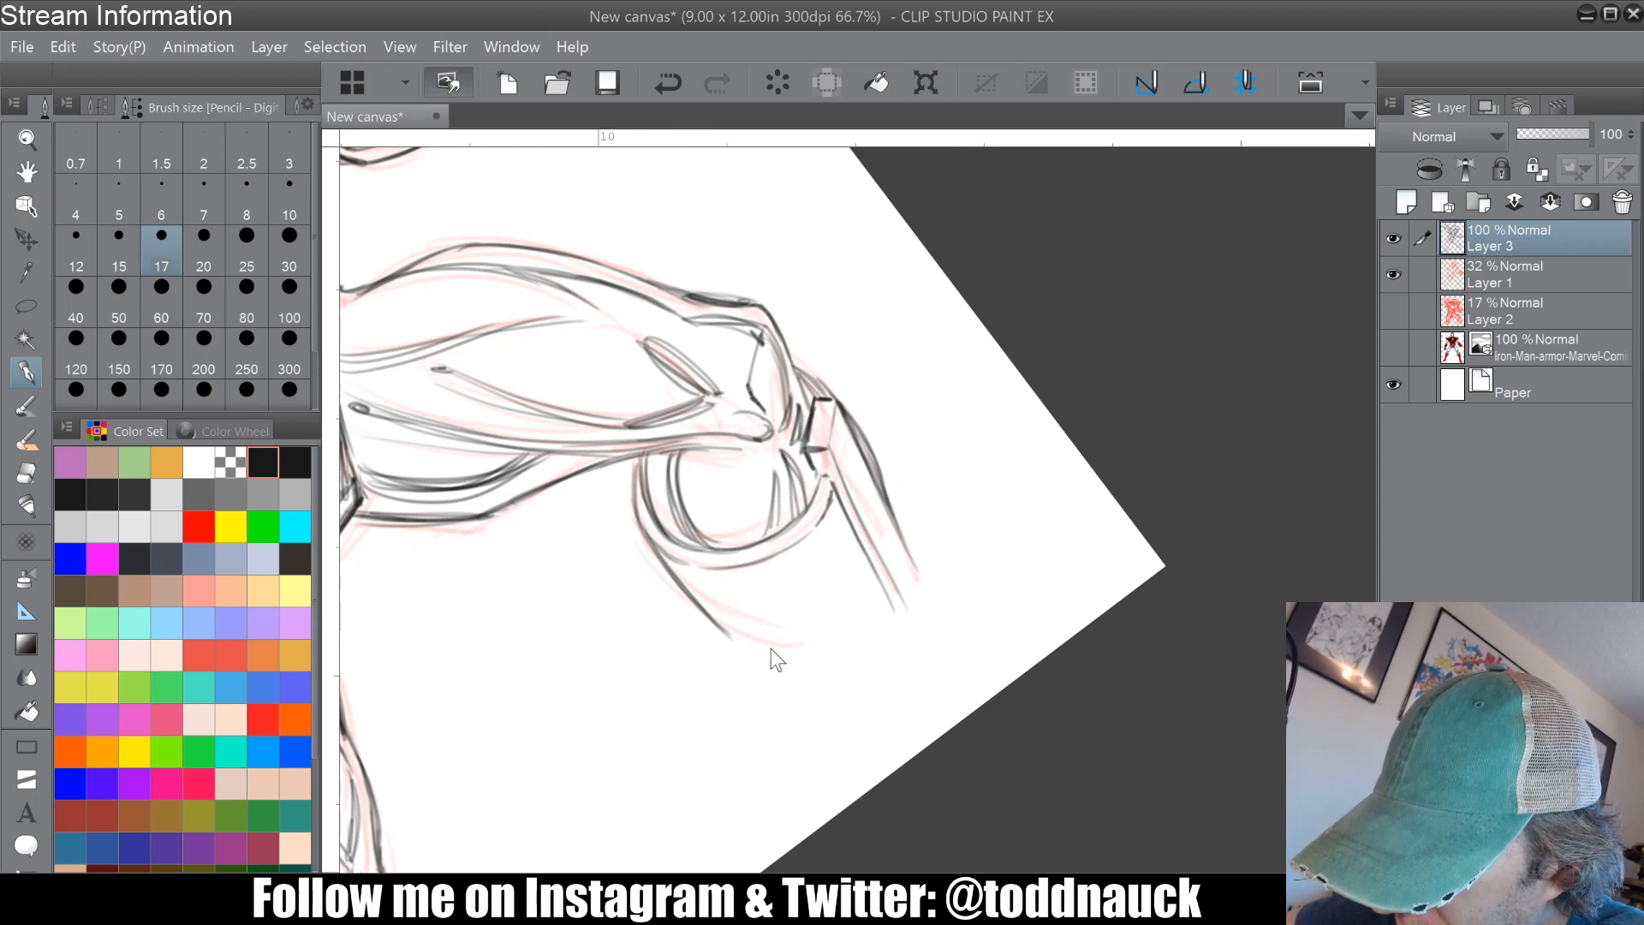
key("Tab")
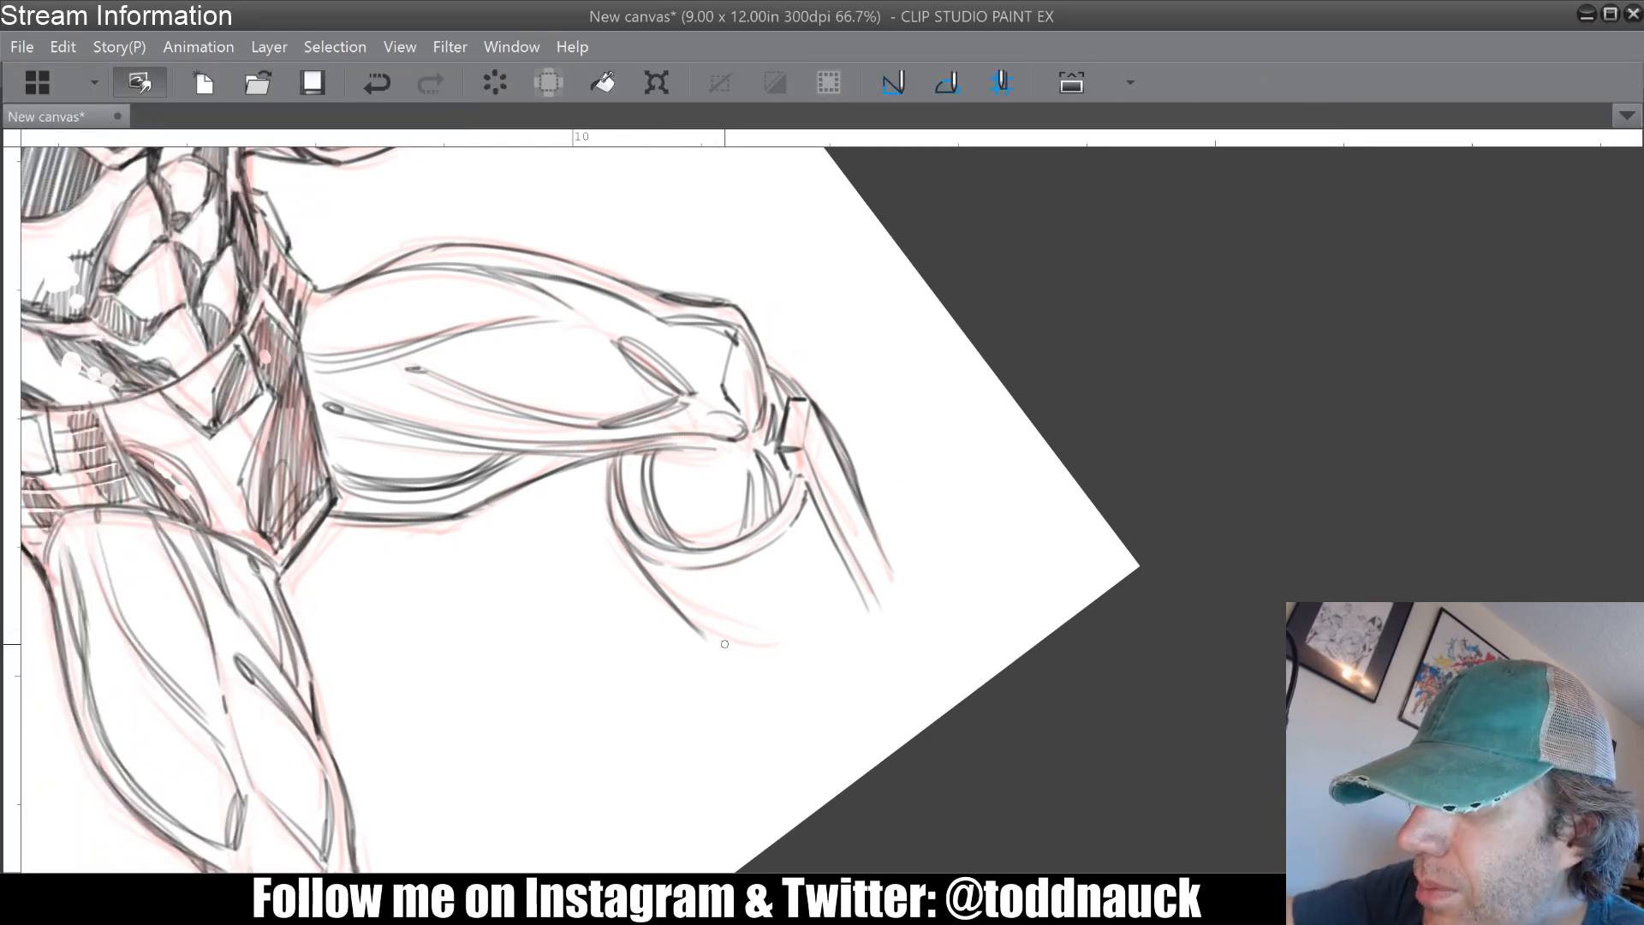
key("Tab")
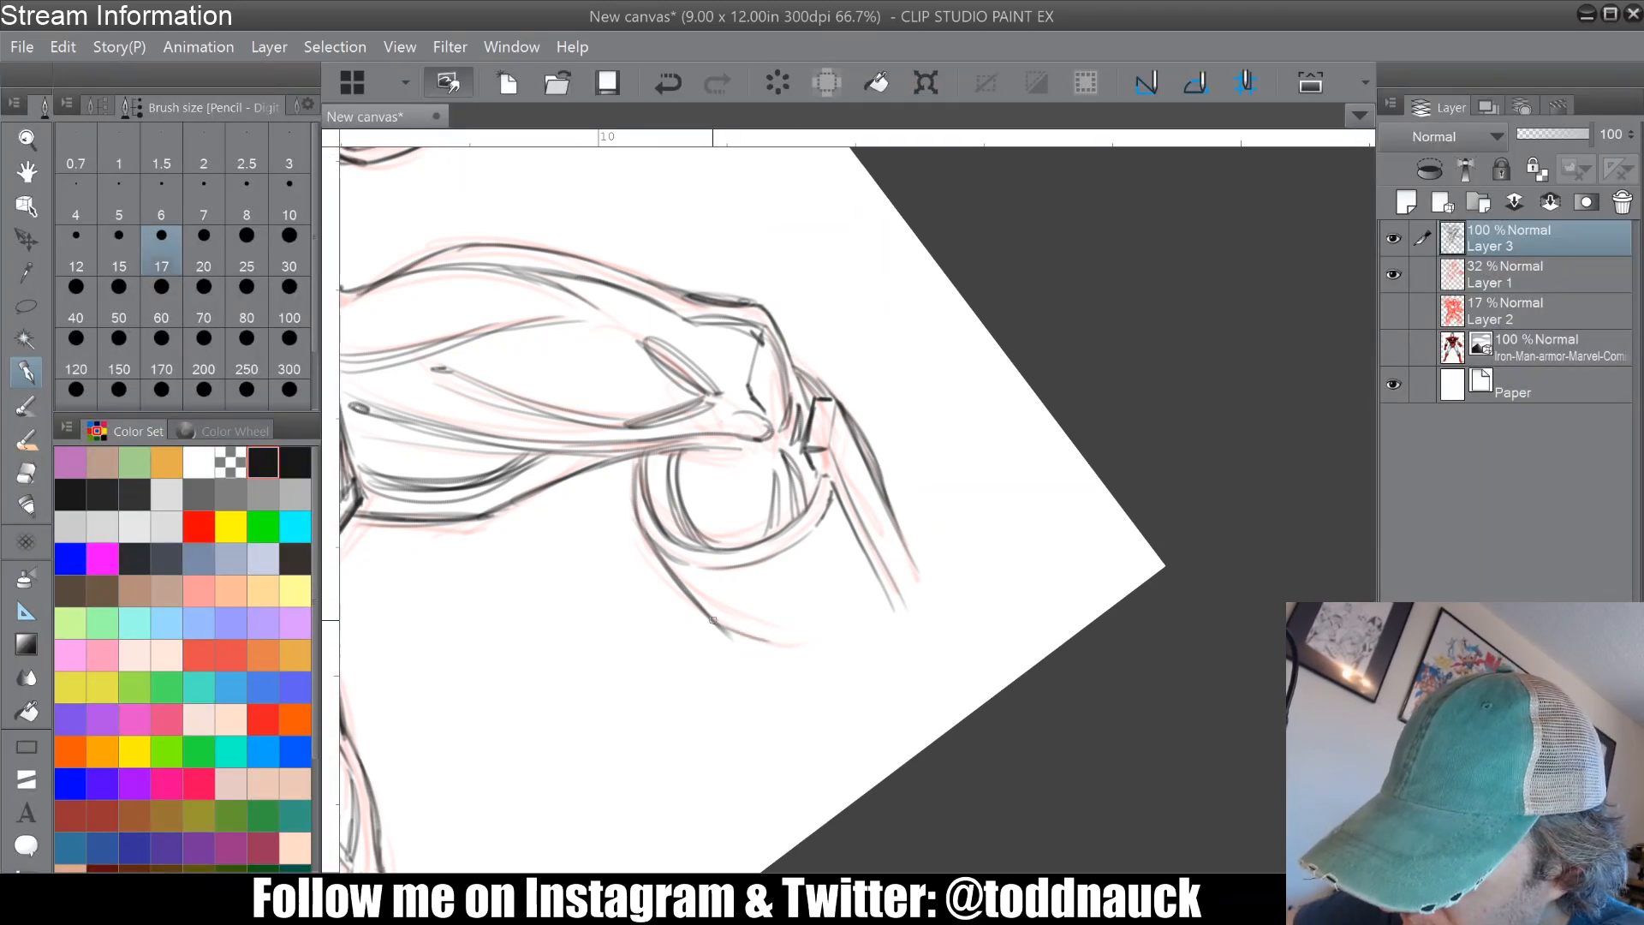
Step: Extend the far calf's back contour and hatch the narrow strip along the far shin's front edge
left_click_drag(712, 620, 801, 653)
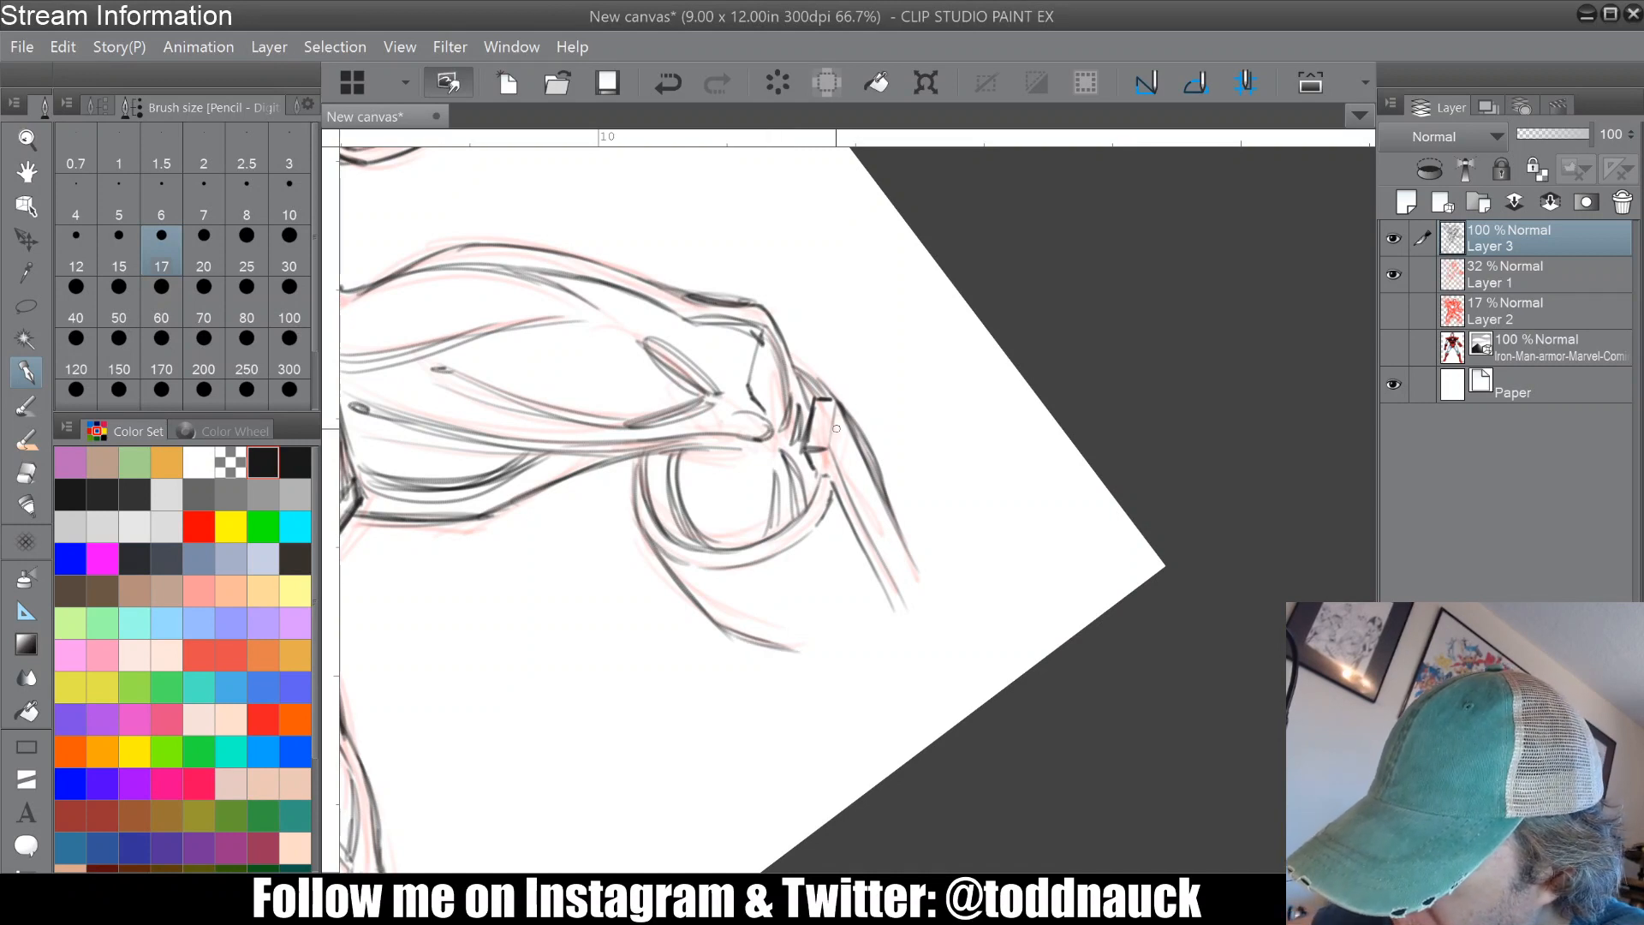
left_click_drag(836, 415, 884, 517)
left_click_drag(854, 456, 886, 527)
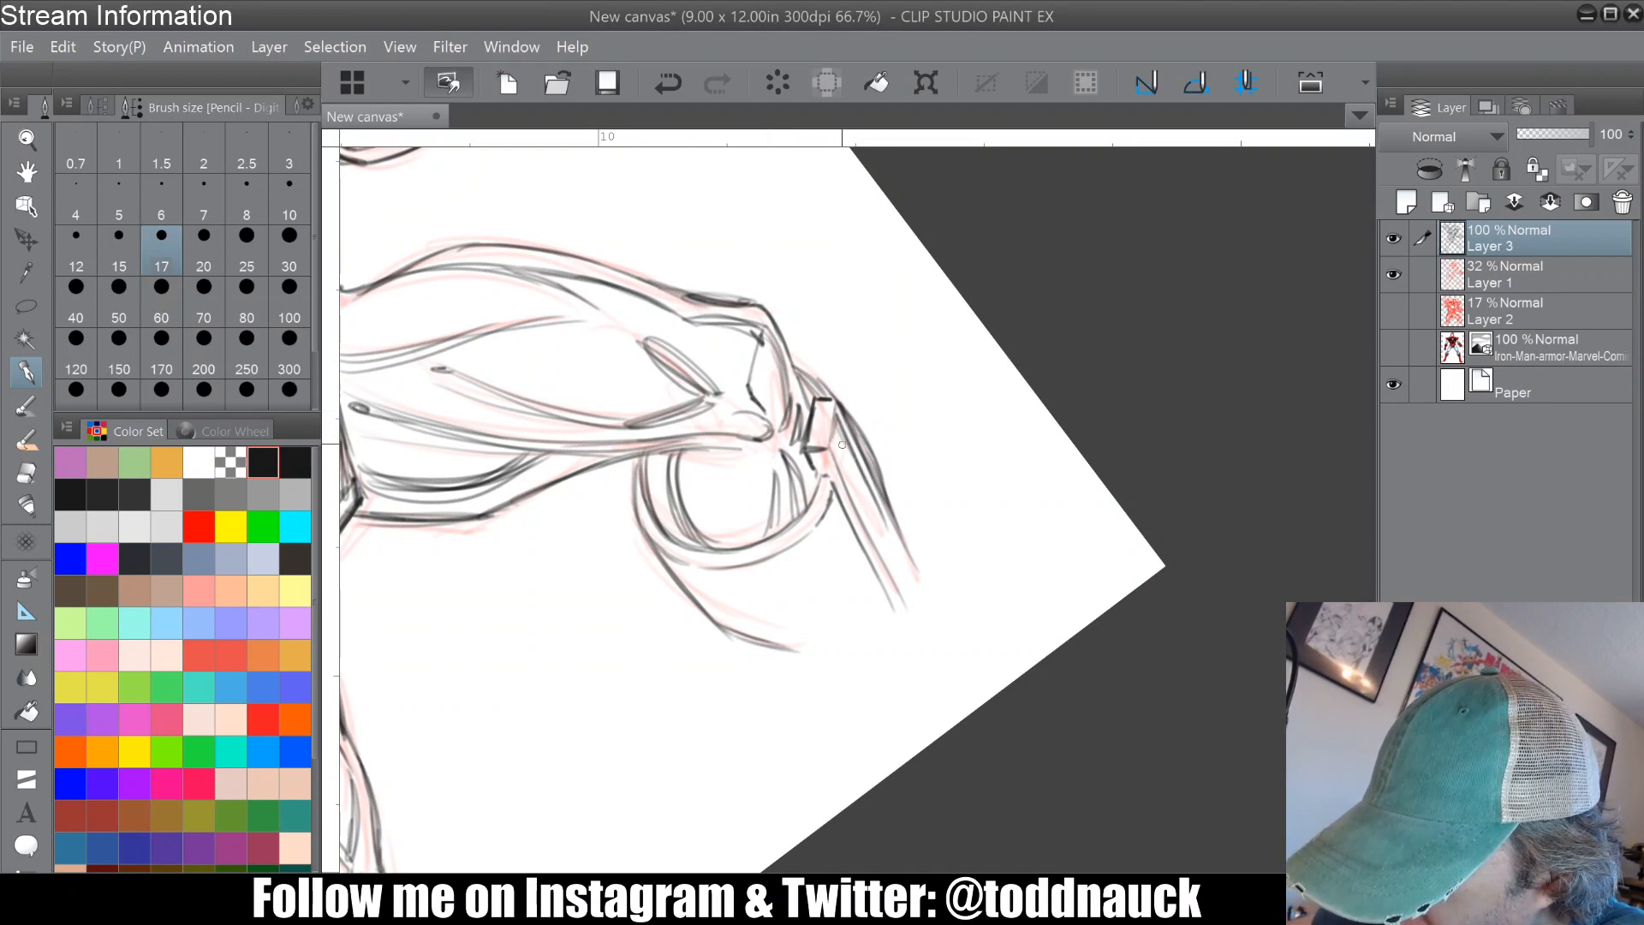
mouse_move(835, 421)
left_mouse_down()
mouse_move(830, 458)
mouse_move(861, 520)
left_mouse_up()
left_click_drag(852, 450, 881, 557)
left_click_drag(869, 488, 904, 591)
mouse_move(890, 514)
left_mouse_down()
mouse_move(906, 604)
mouse_move(923, 580)
left_mouse_up()
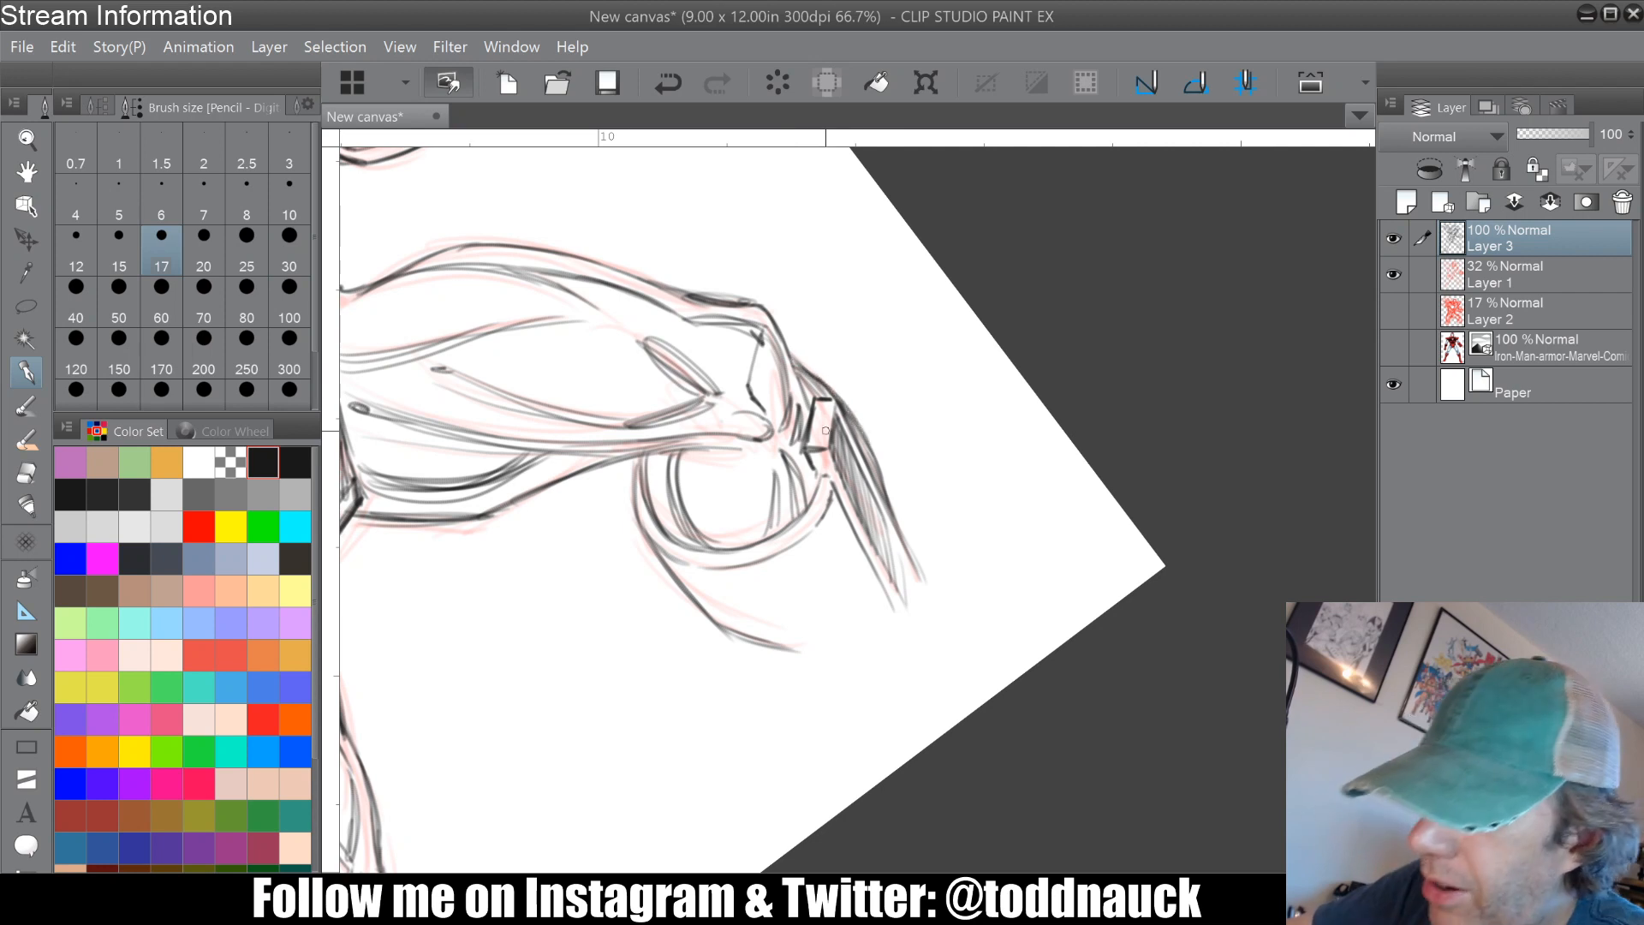
left_click_drag(826, 431, 831, 523)
Step: Erase along the outline above the far kneecap with transparent color, and pencil a short dark accent inside the rounded form beneath the knee
left_click(230, 463)
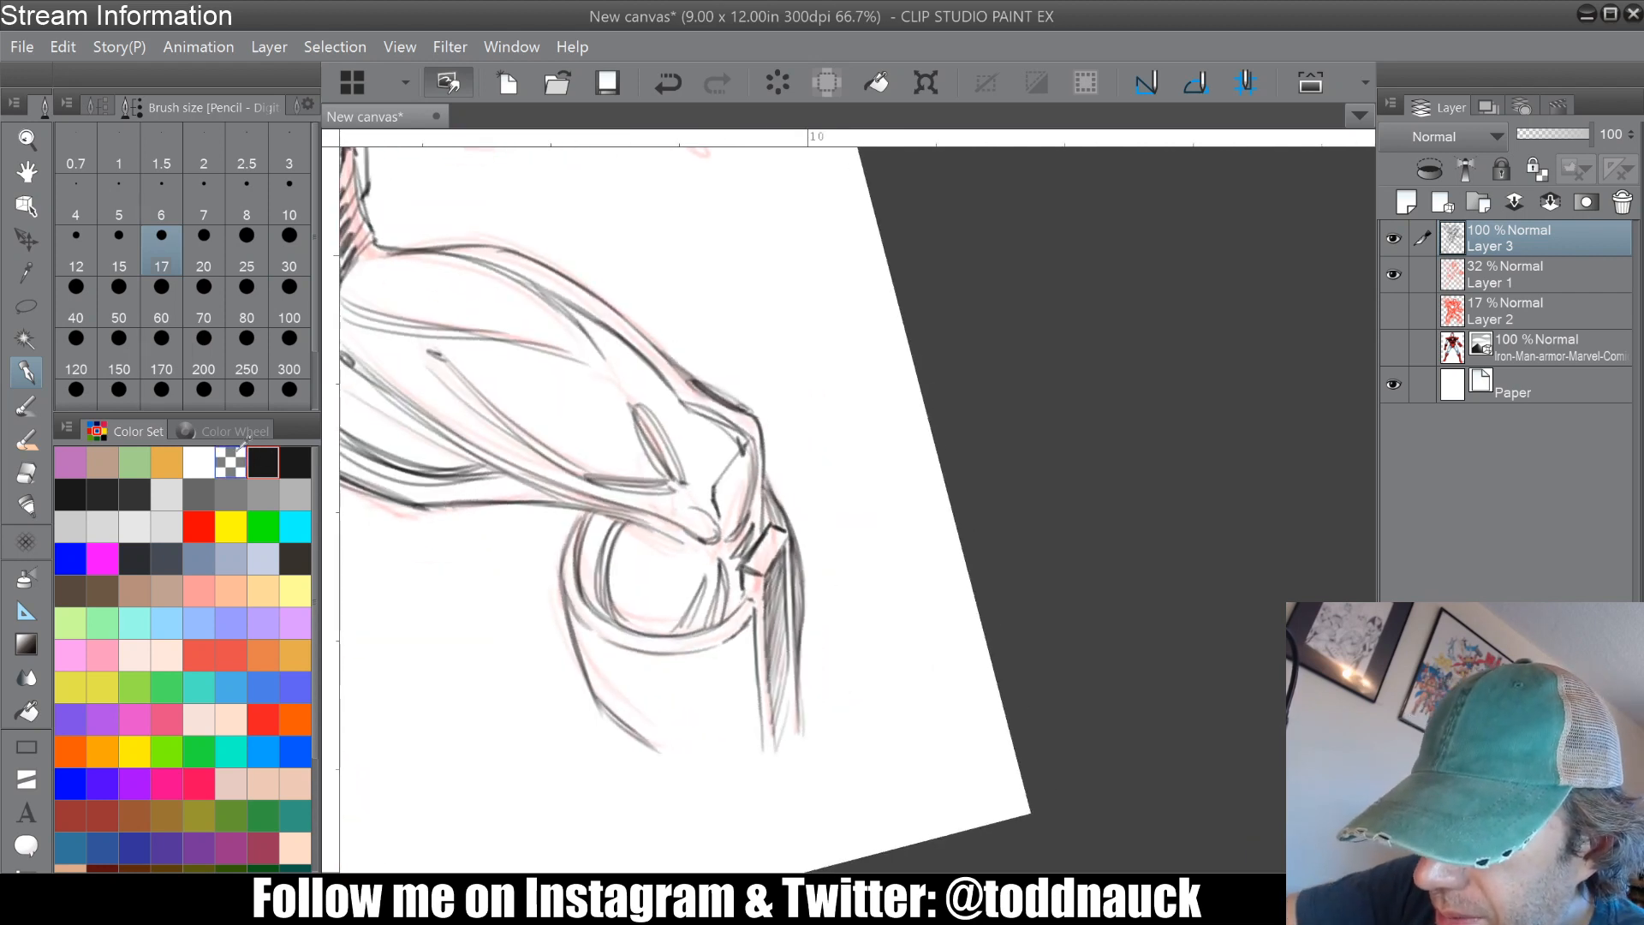
left_click_drag(688, 386, 741, 418)
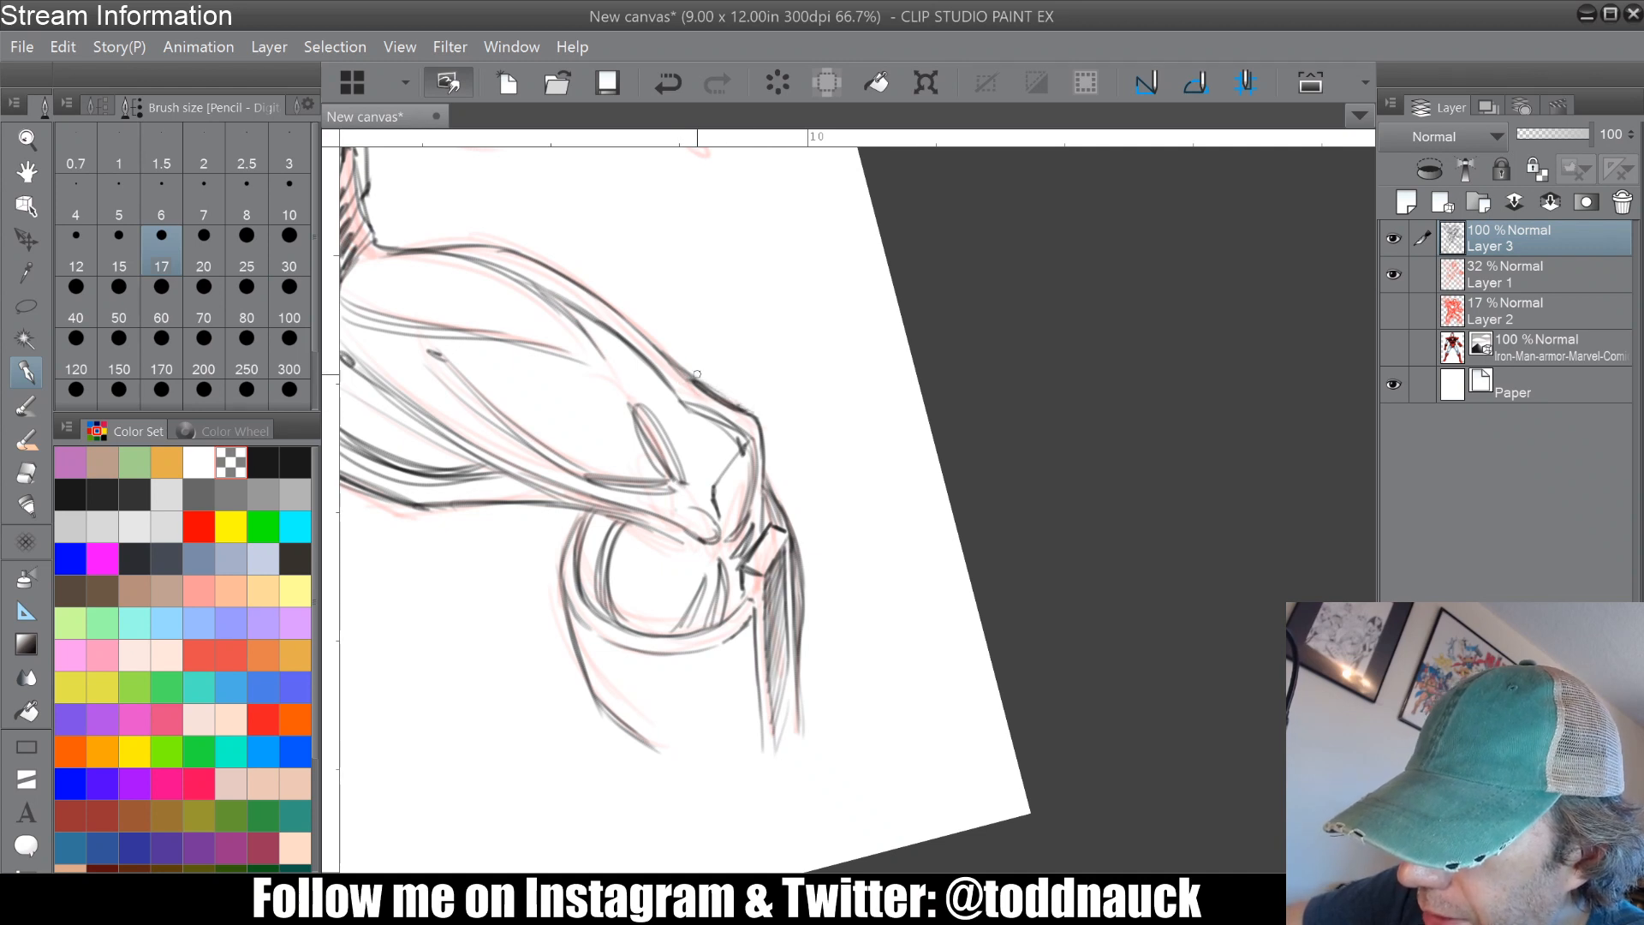
mouse_move(674, 375)
left_mouse_down()
mouse_move(655, 352)
mouse_move(702, 393)
mouse_move(831, 394)
left_mouse_up()
left_click(265, 460)
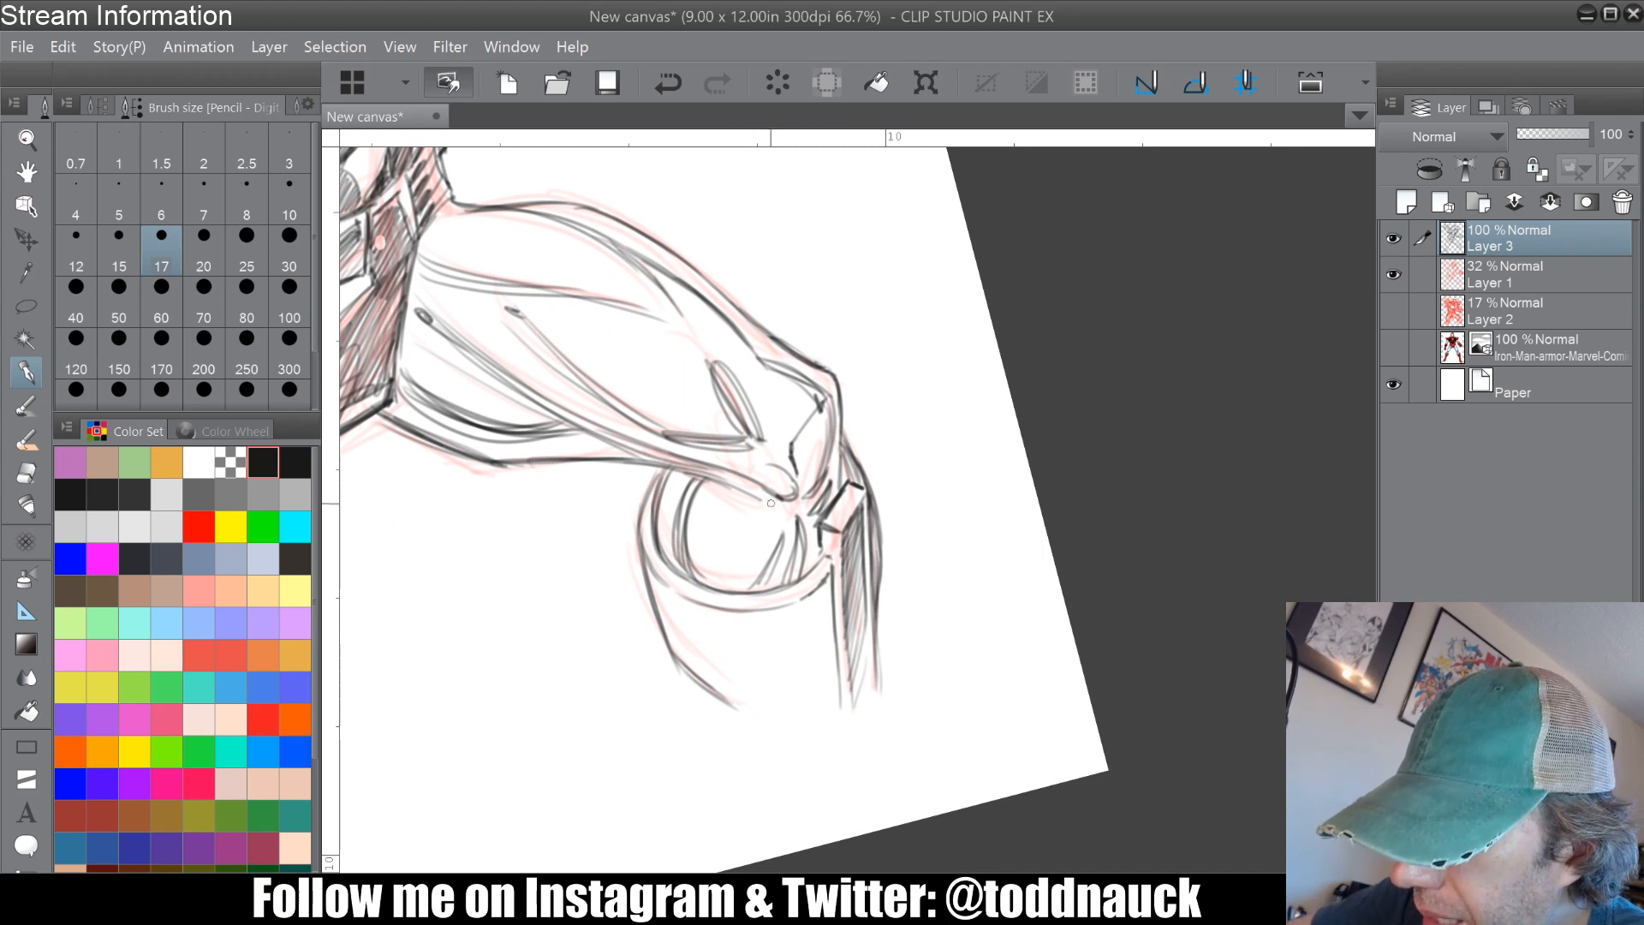
mouse_move(767, 502)
left_mouse_down()
mouse_move(782, 534)
mouse_move(756, 493)
mouse_move(781, 568)
left_mouse_up()
left_click_drag(756, 434, 772, 473)
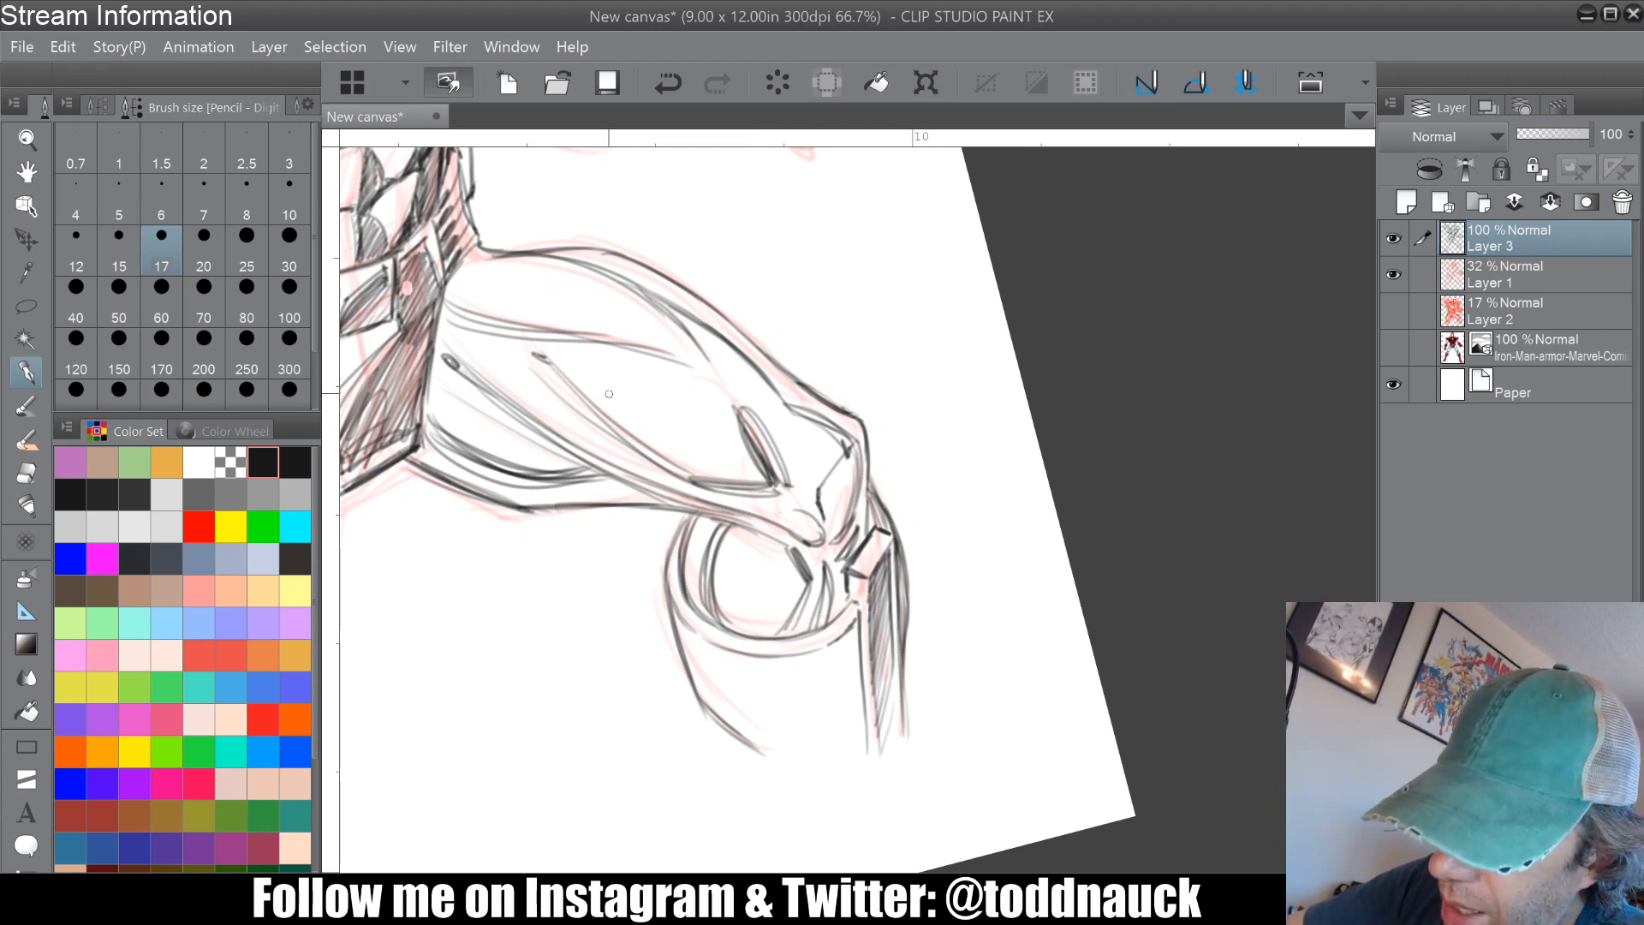
mouse_move(697, 474)
left_mouse_down()
mouse_move(758, 492)
mouse_move(724, 519)
mouse_move(771, 536)
mouse_move(711, 529)
mouse_move(775, 539)
mouse_move(720, 457)
mouse_move(719, 411)
mouse_move(689, 524)
left_mouse_up()
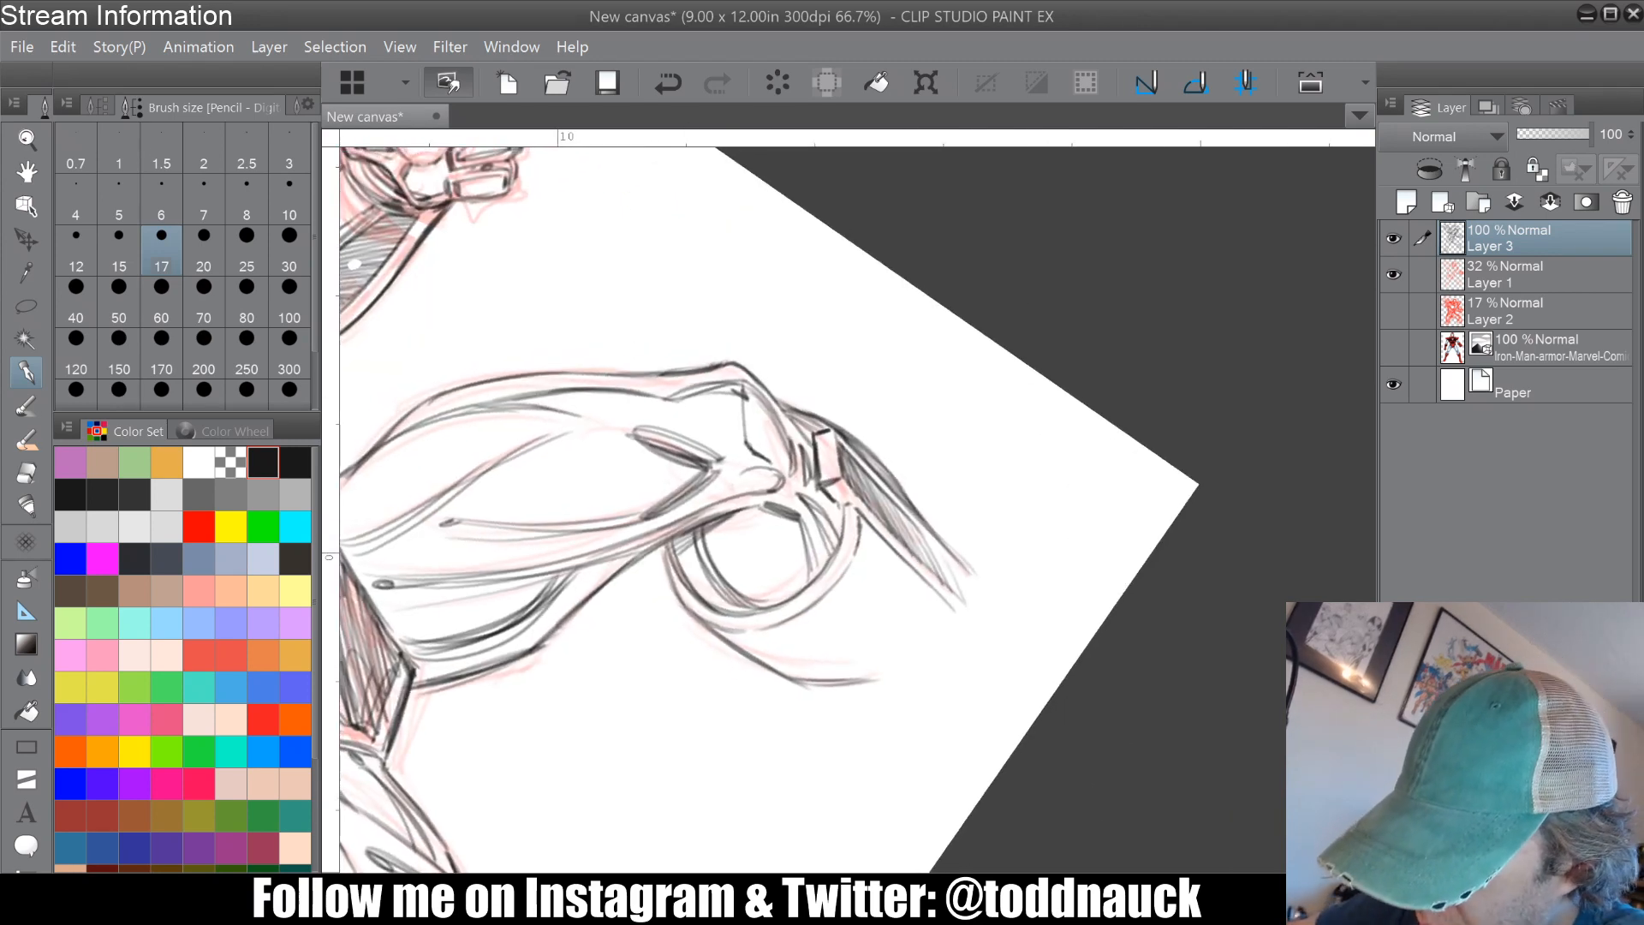
Step: Lengthen and double the far calf's contour, and outline a shadow shape on the shin below the round rim
left_click_drag(875, 689, 894, 692)
left_click_drag(824, 599, 897, 634)
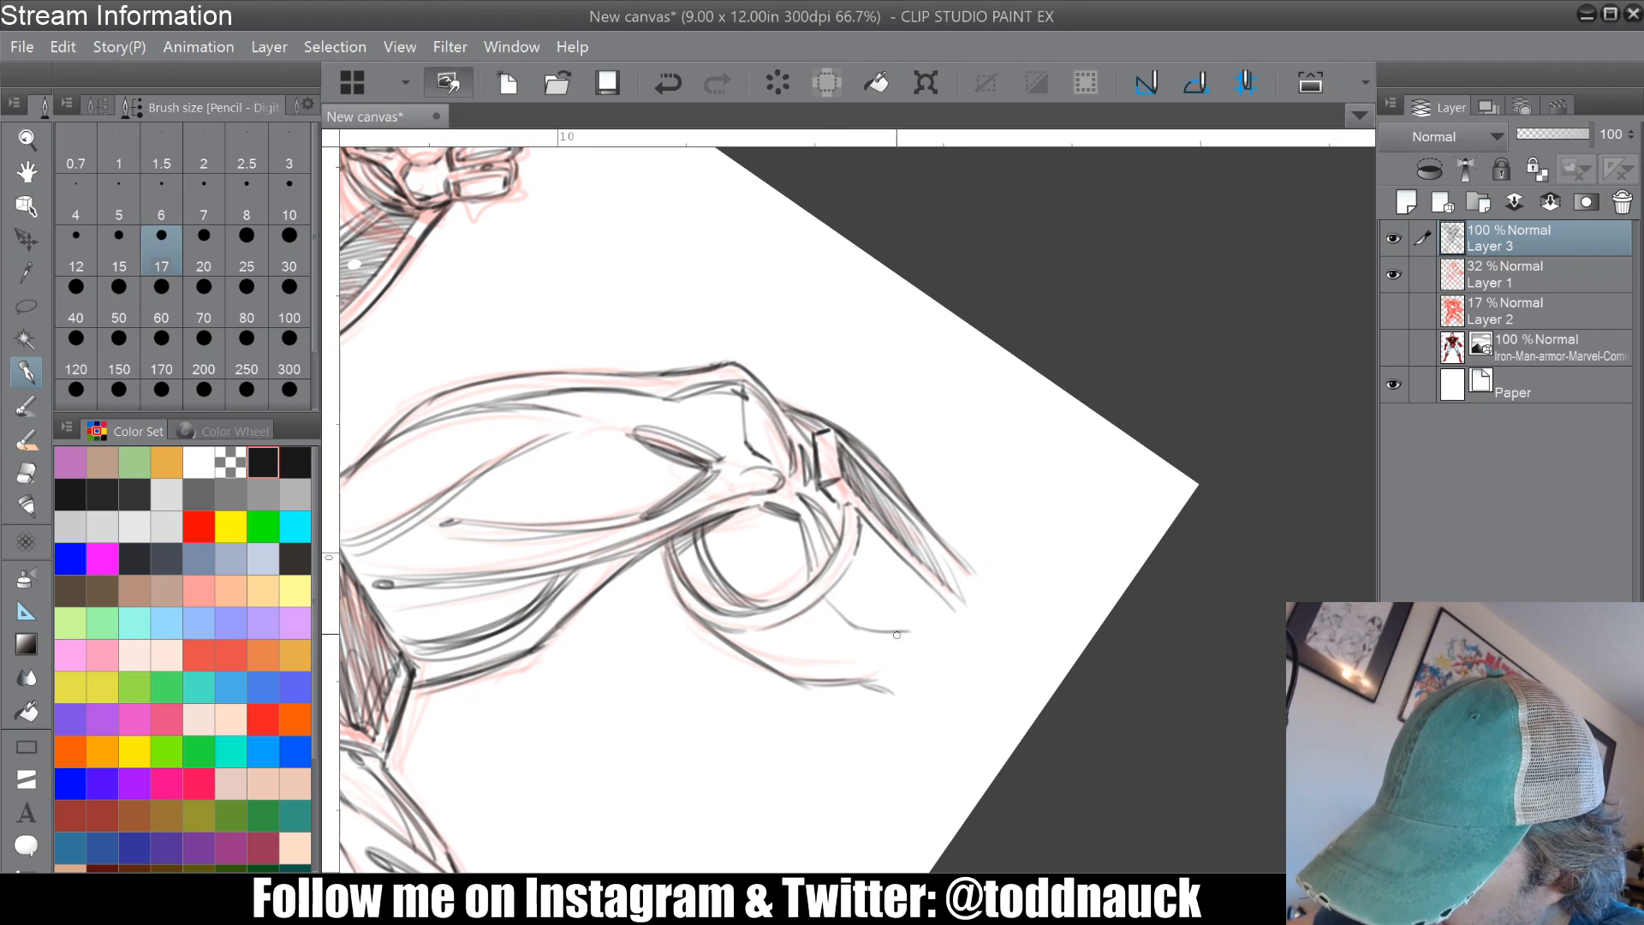
mouse_move(884, 552)
left_mouse_down()
mouse_move(888, 600)
mouse_move(946, 655)
mouse_move(929, 632)
mouse_move(833, 645)
left_mouse_up()
left_click_drag(717, 591, 775, 651)
mouse_move(709, 524)
left_mouse_down()
mouse_move(733, 584)
mouse_move(788, 642)
mouse_move(976, 619)
left_mouse_up()
Step: Fill the shadow shape below the far knee's round rim with close parallel hatching strokes
left_click_drag(820, 536, 861, 601)
left_click_drag(816, 532, 860, 584)
left_click_drag(824, 527, 870, 582)
left_click_drag(831, 526, 879, 581)
left_click_drag(843, 528, 883, 573)
left_click_drag(848, 523, 896, 579)
left_click_drag(854, 524, 905, 575)
left_click_drag(866, 528, 915, 576)
left_click_drag(875, 528, 922, 568)
left_click_drag(900, 538, 930, 567)
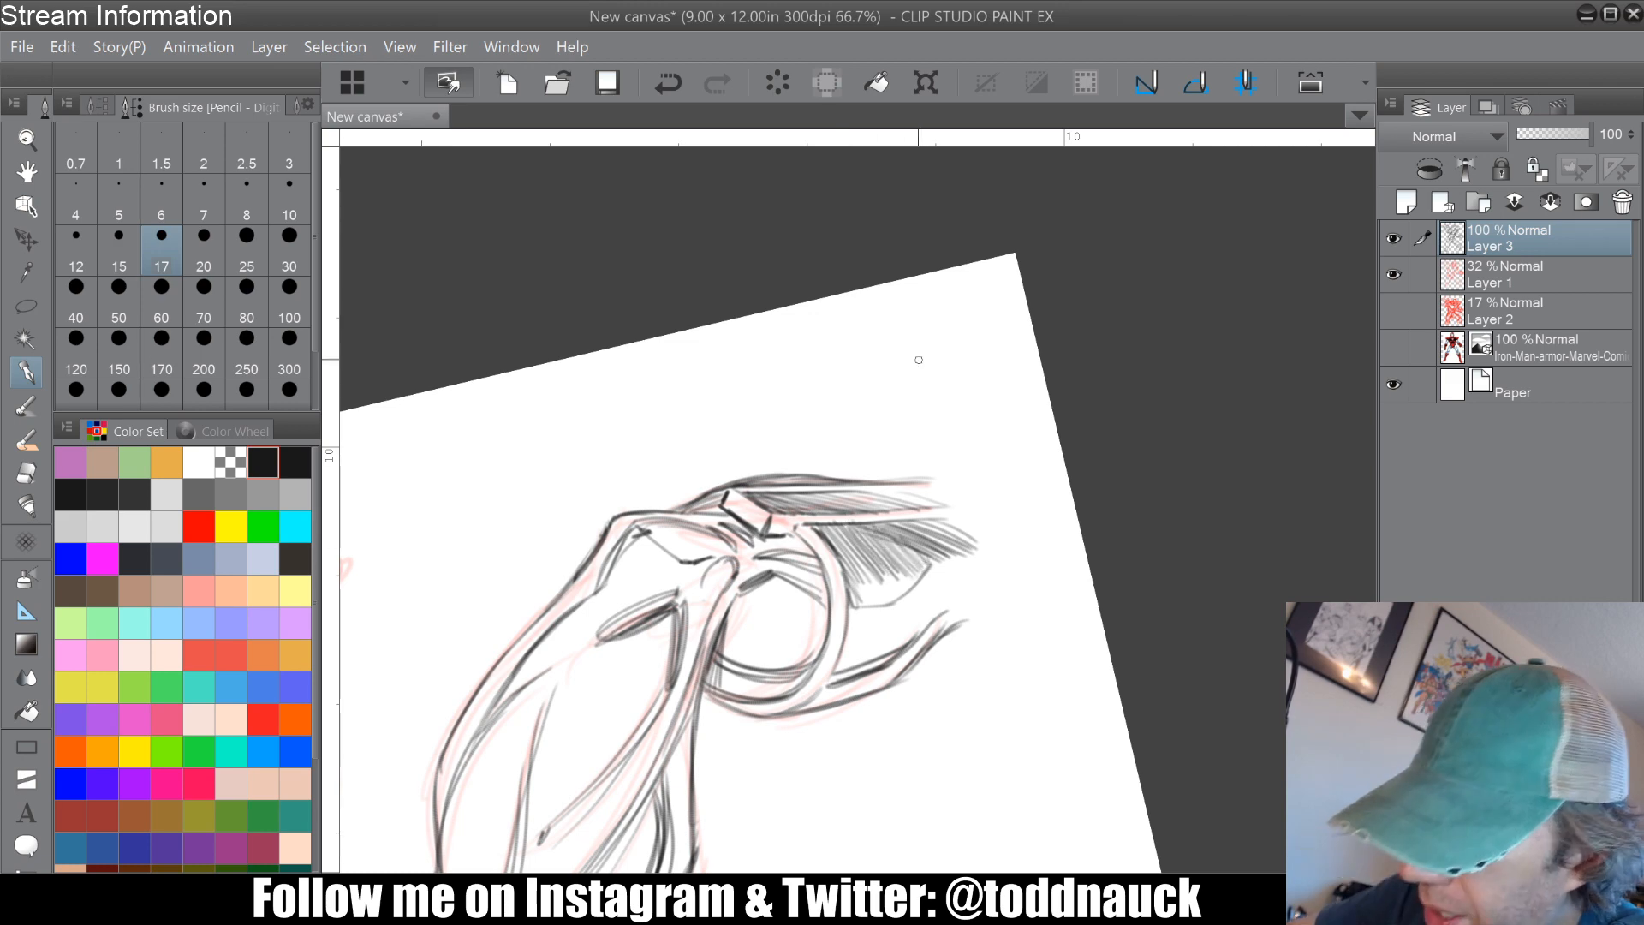
Step: Cross-hatch the far shin's shadow in a second direction, and extend the lower ends of the calf and shin contours
mouse_move(918, 360)
left_mouse_down()
mouse_move(1019, 522)
mouse_move(1013, 556)
left_mouse_up()
left_click_drag(816, 501, 852, 526)
left_click_drag(814, 494, 865, 530)
left_click_drag(812, 485, 872, 526)
left_click_drag(812, 475, 878, 518)
left_click_drag(809, 465, 875, 512)
left_click_drag(816, 459, 876, 500)
left_click_drag(818, 454, 875, 492)
left_click_drag(829, 454, 876, 484)
left_click_drag(845, 454, 876, 476)
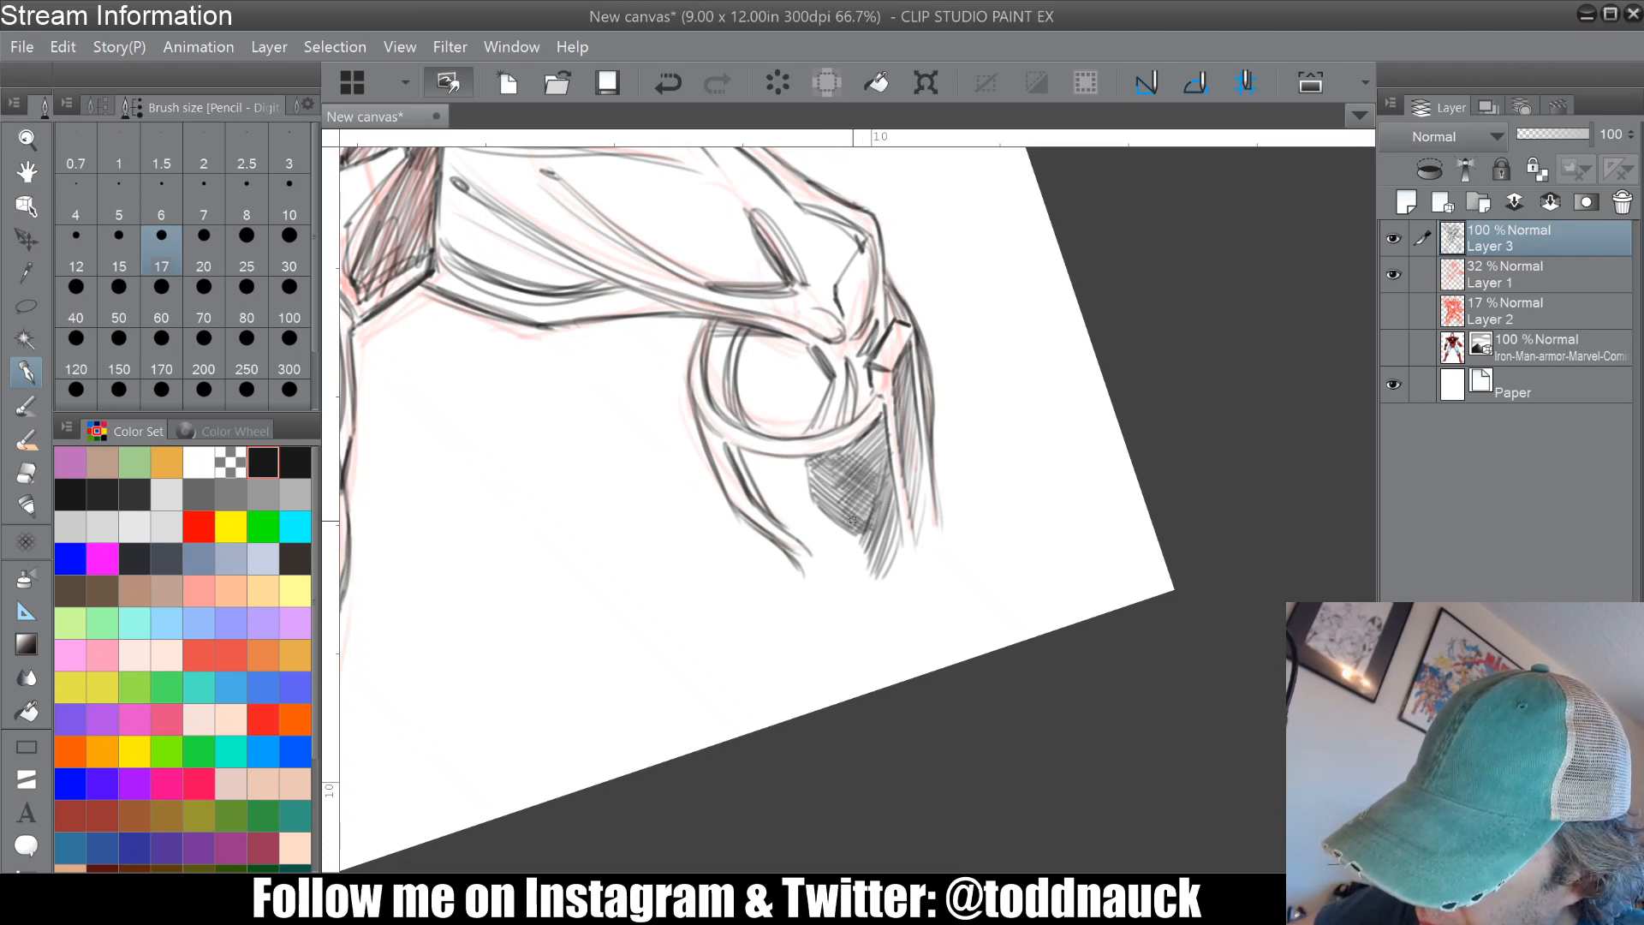
left_click_drag(787, 554, 806, 584)
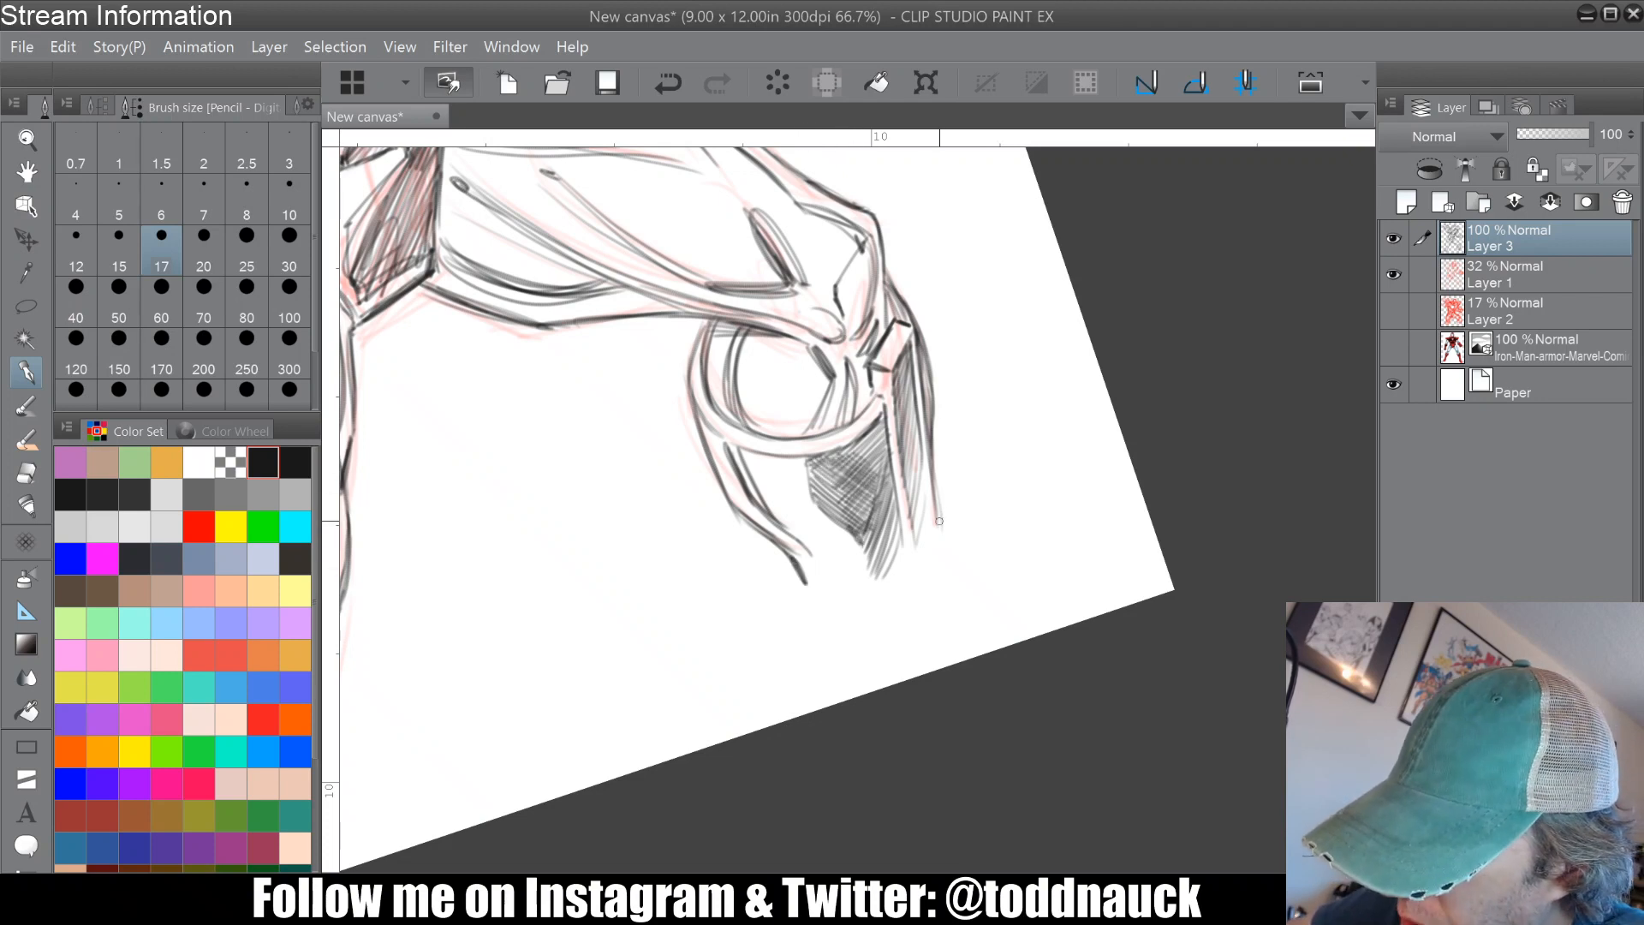
left_click_drag(934, 506, 941, 532)
Step: Dab highlight spots into the shading on both shins with the Inker brush in transparent color at size 300
mouse_move(708, 319)
left_mouse_down()
mouse_move(693, 433)
mouse_move(751, 519)
mouse_move(863, 780)
left_mouse_up()
left_click_drag(653, 588, 739, 577)
left_click_drag(523, 548, 584, 570)
left_click_drag(596, 331, 754, 327)
left_click_drag(754, 342, 930, 348)
key("ctrl+minus")
key("ctrl+minus")
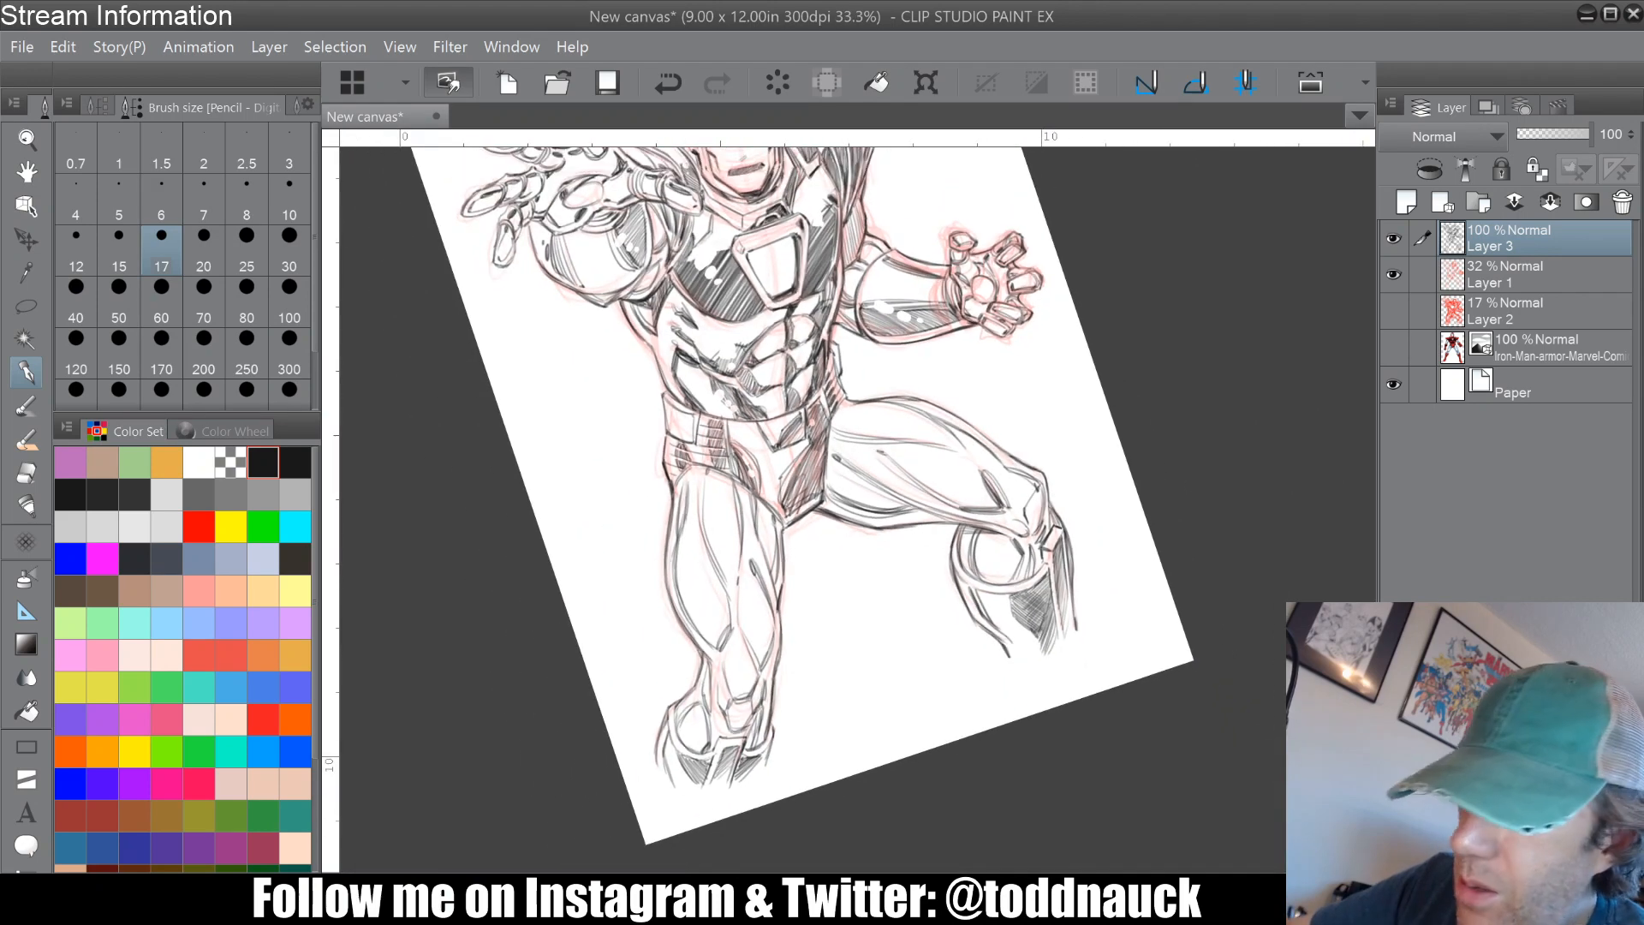
key("ctrl+minus")
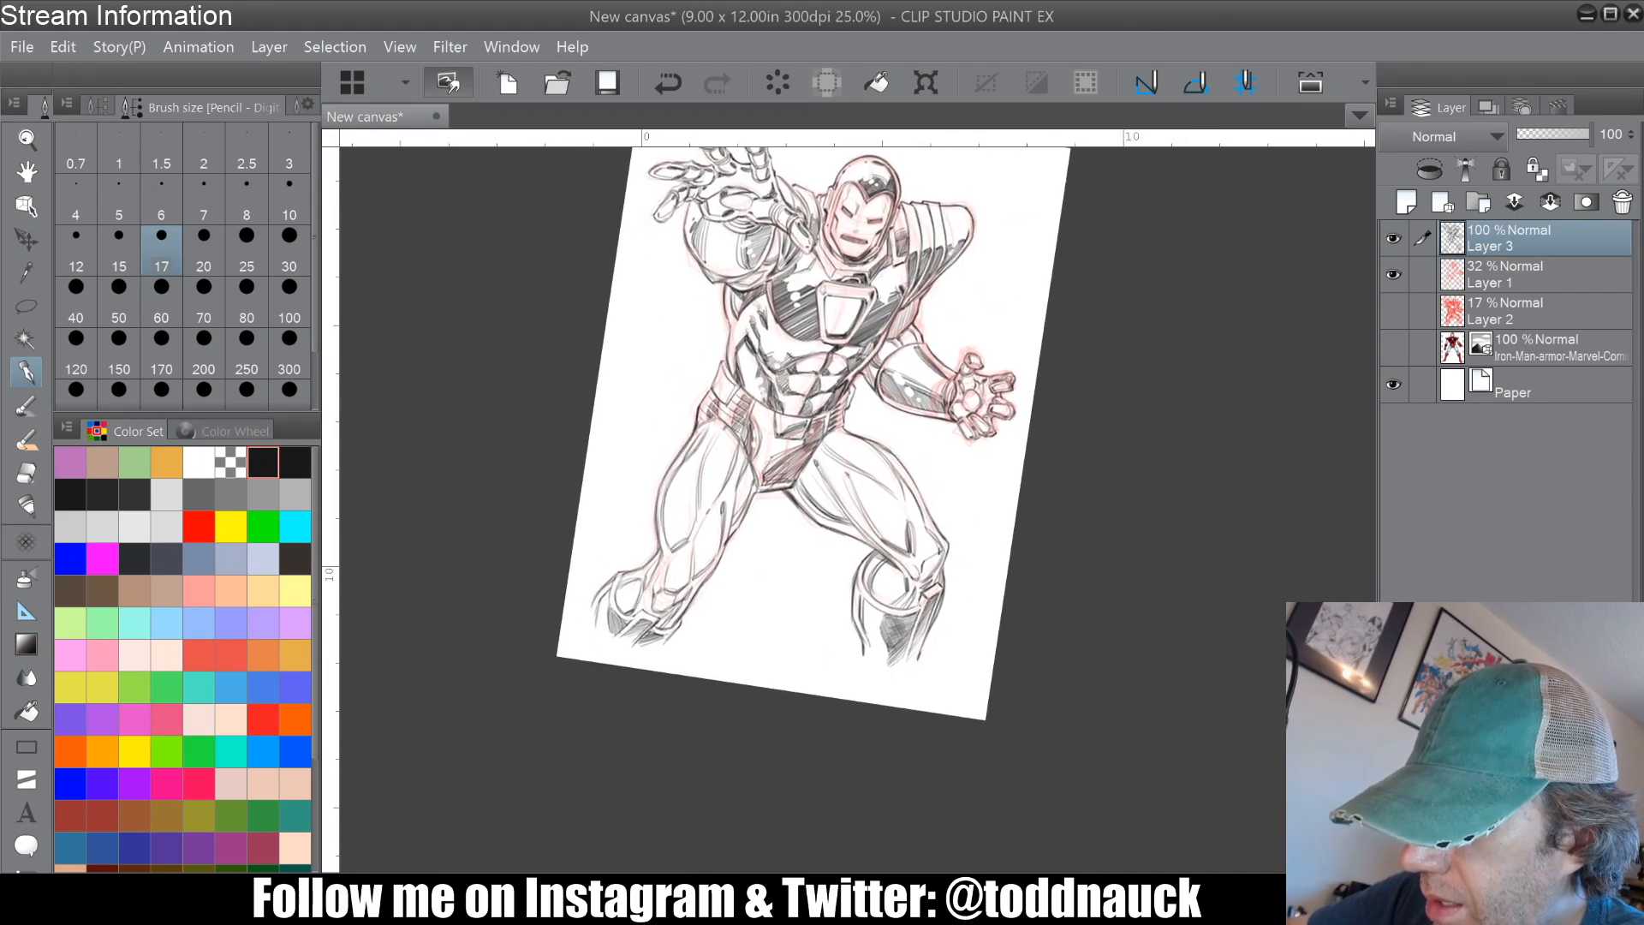
left_click(28, 406)
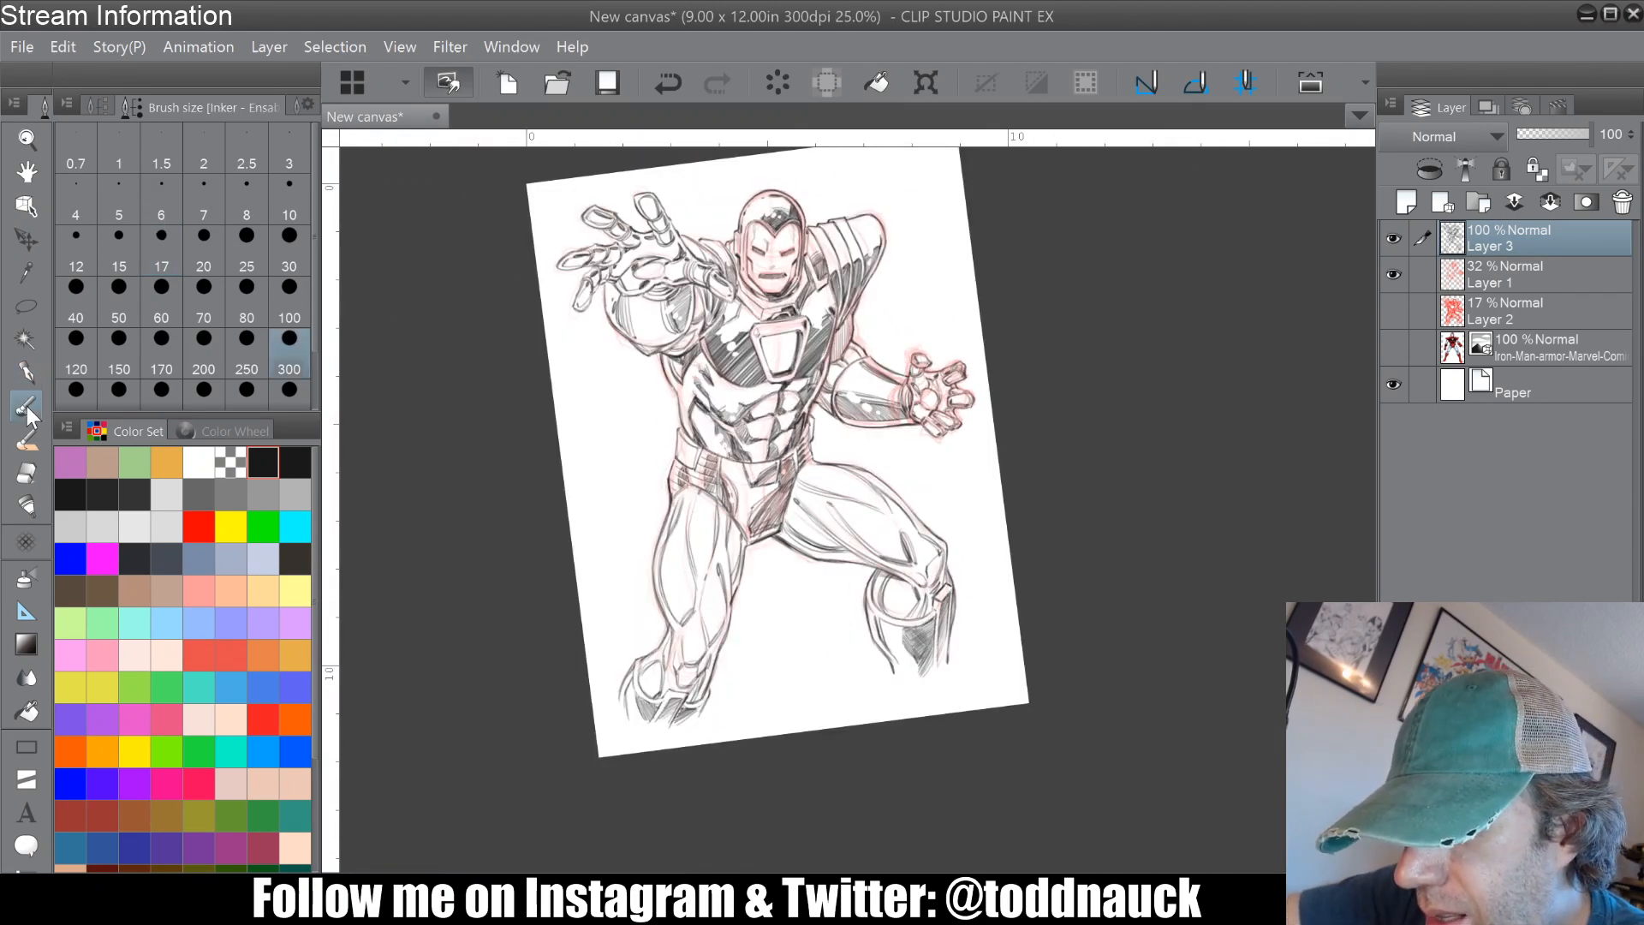
key("p")
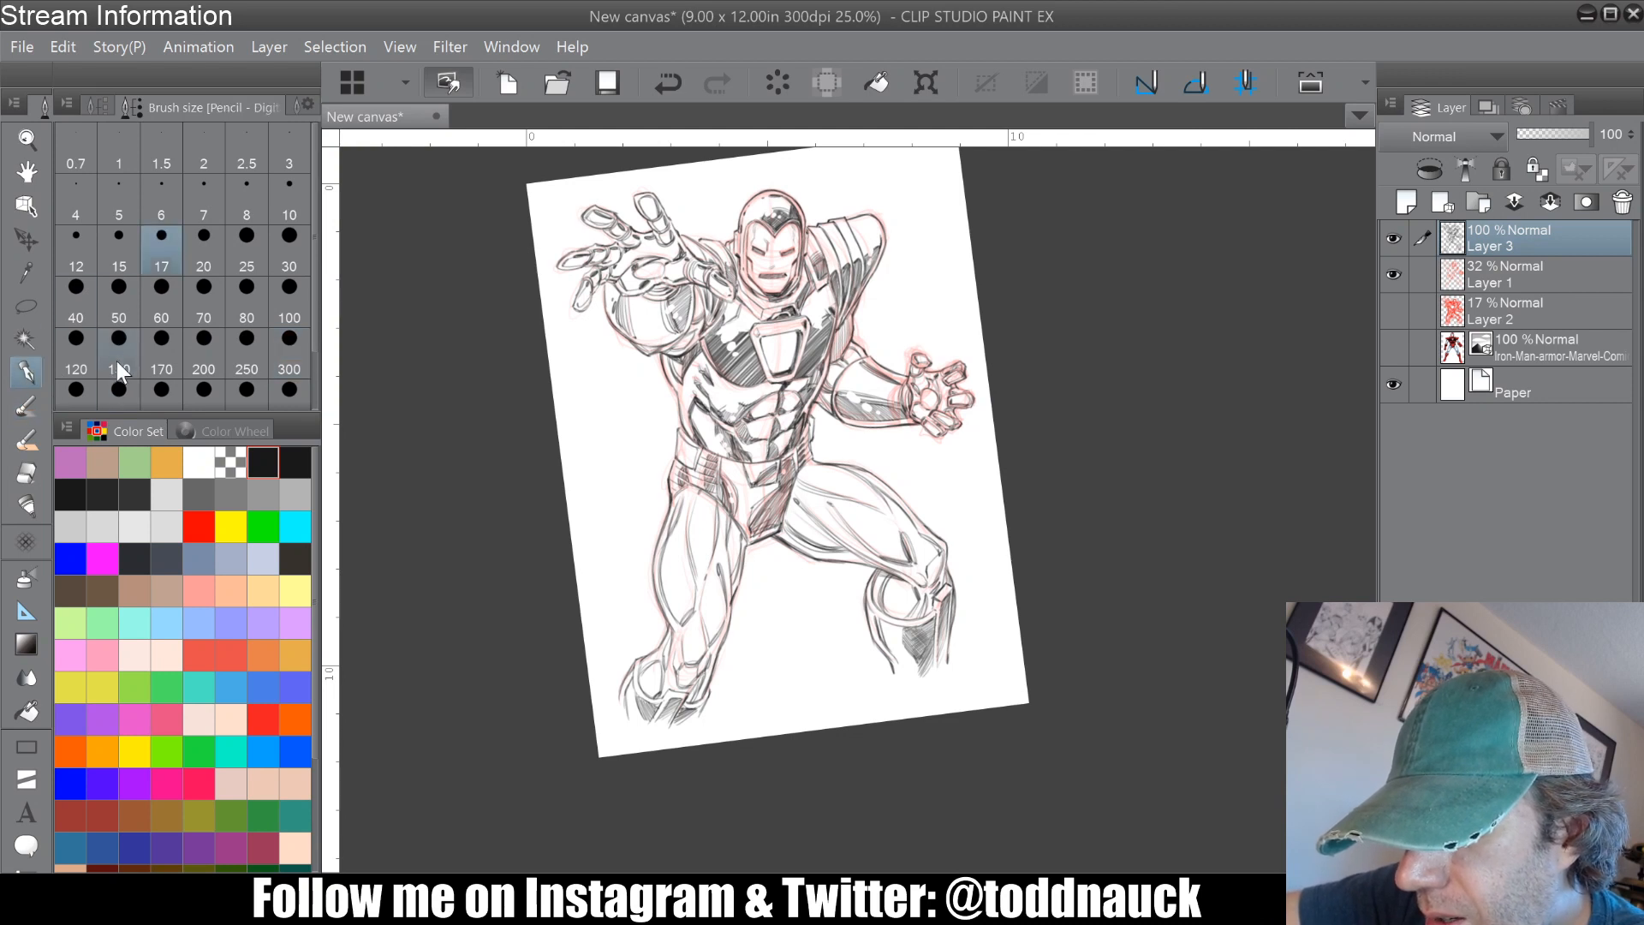
left_click(45, 403)
left_click(230, 463)
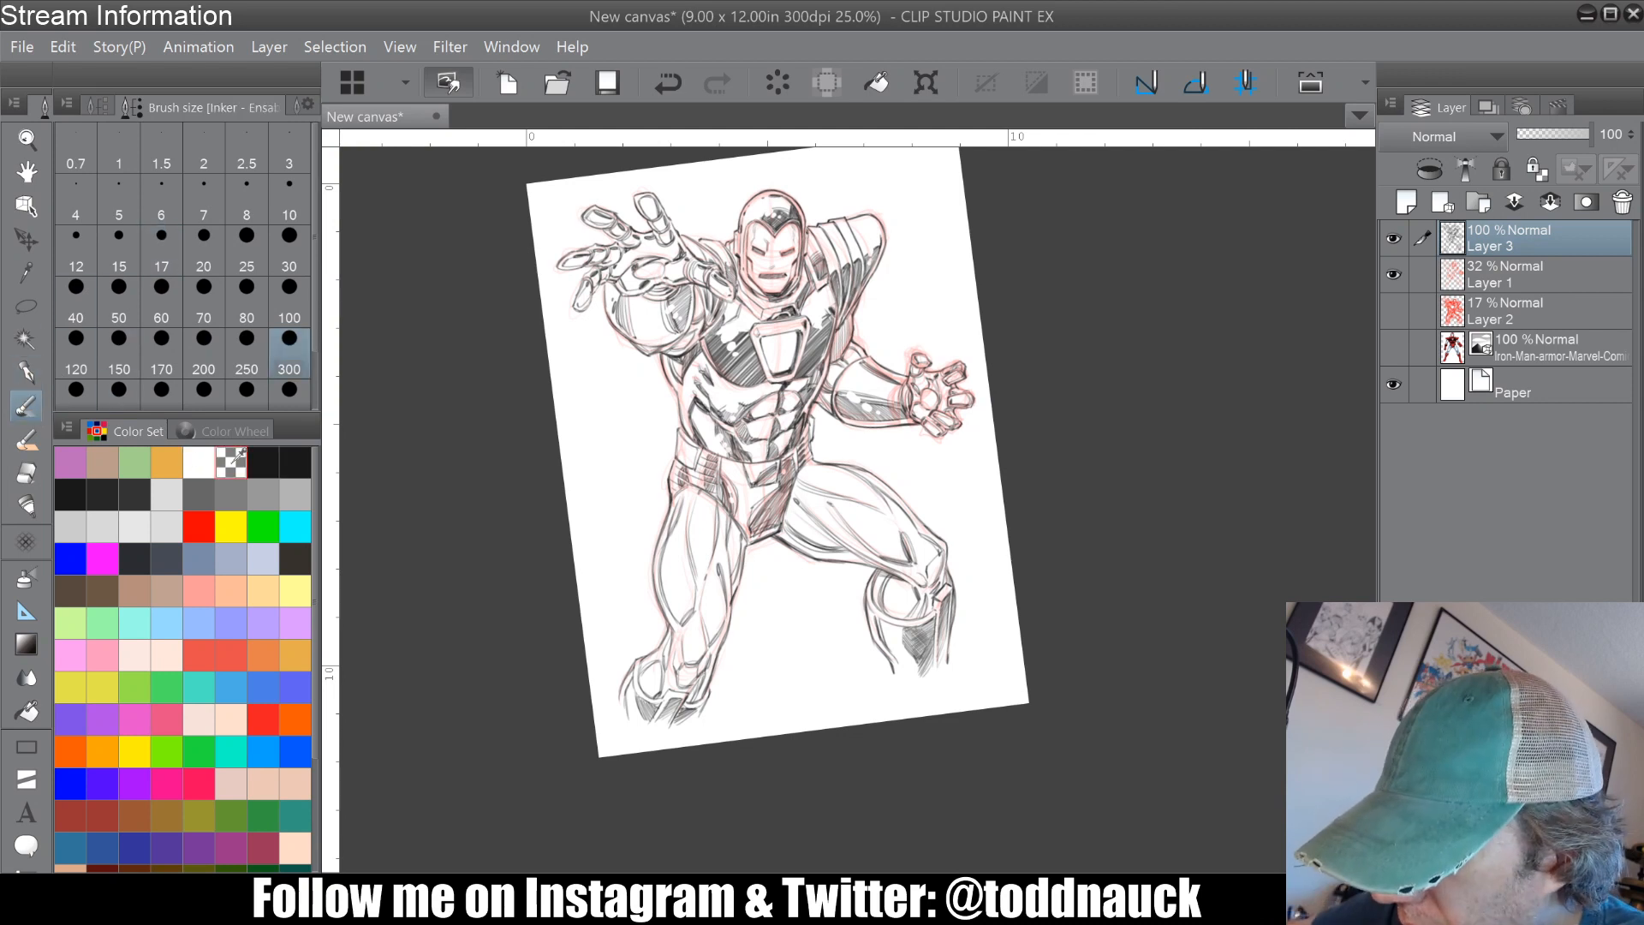
left_click_drag(902, 634, 918, 667)
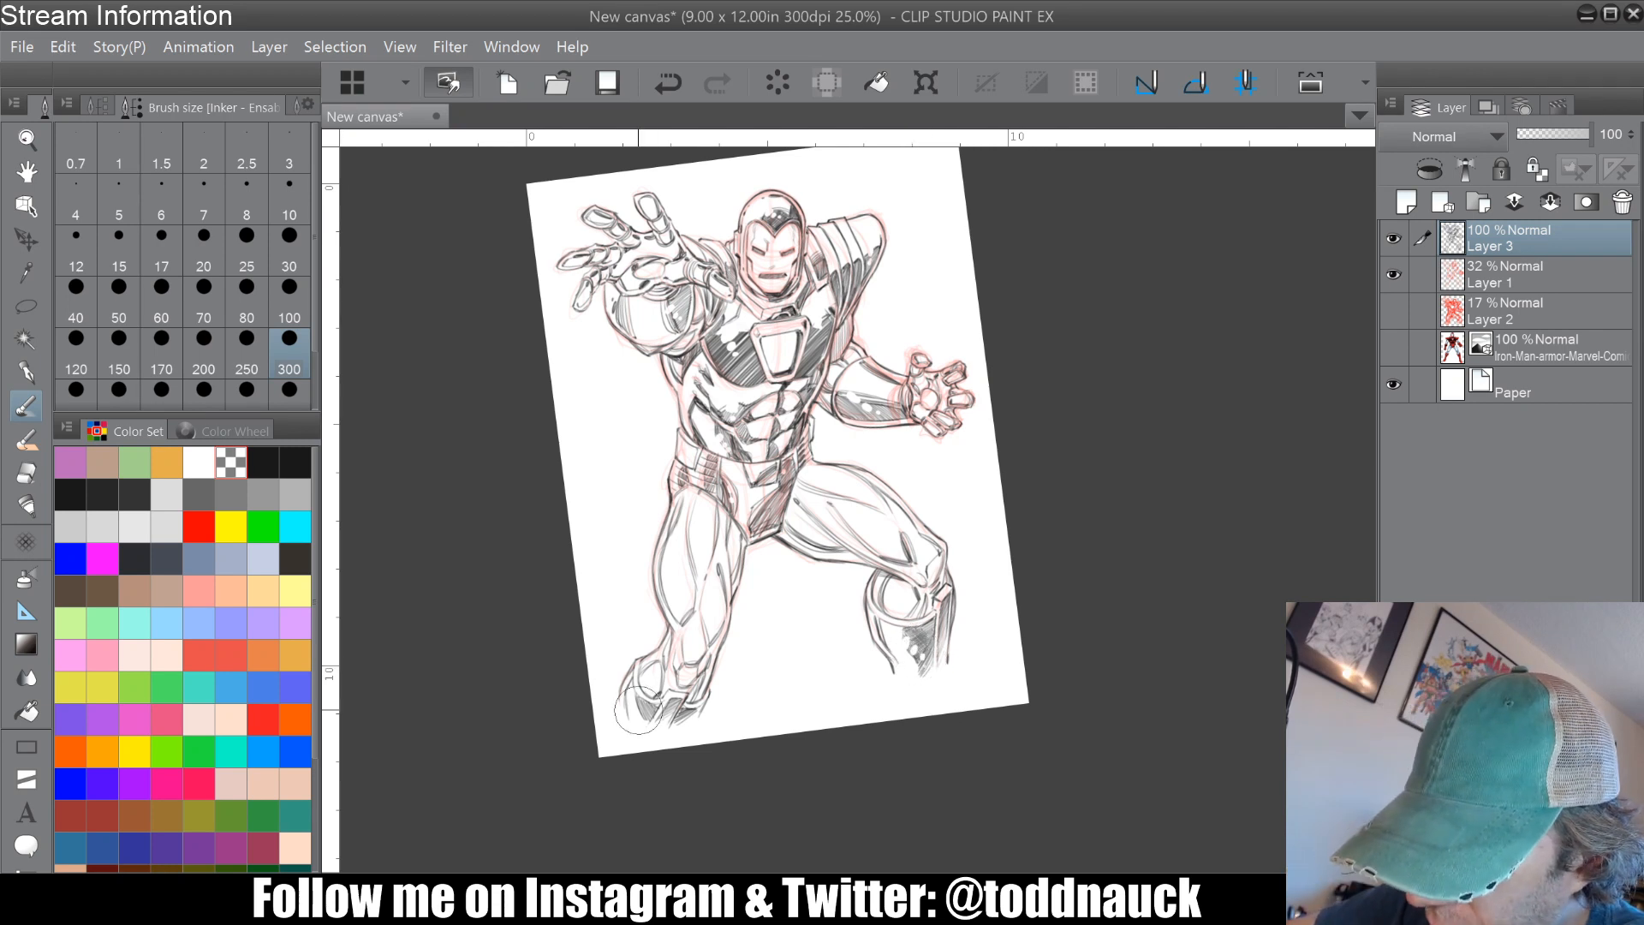
left_click_drag(639, 710, 642, 715)
Step: Hide the red rough sketch on Layer 1 and flip the Layer 3 pencil drawing horizontally
scroll(915, 459, "down", 2)
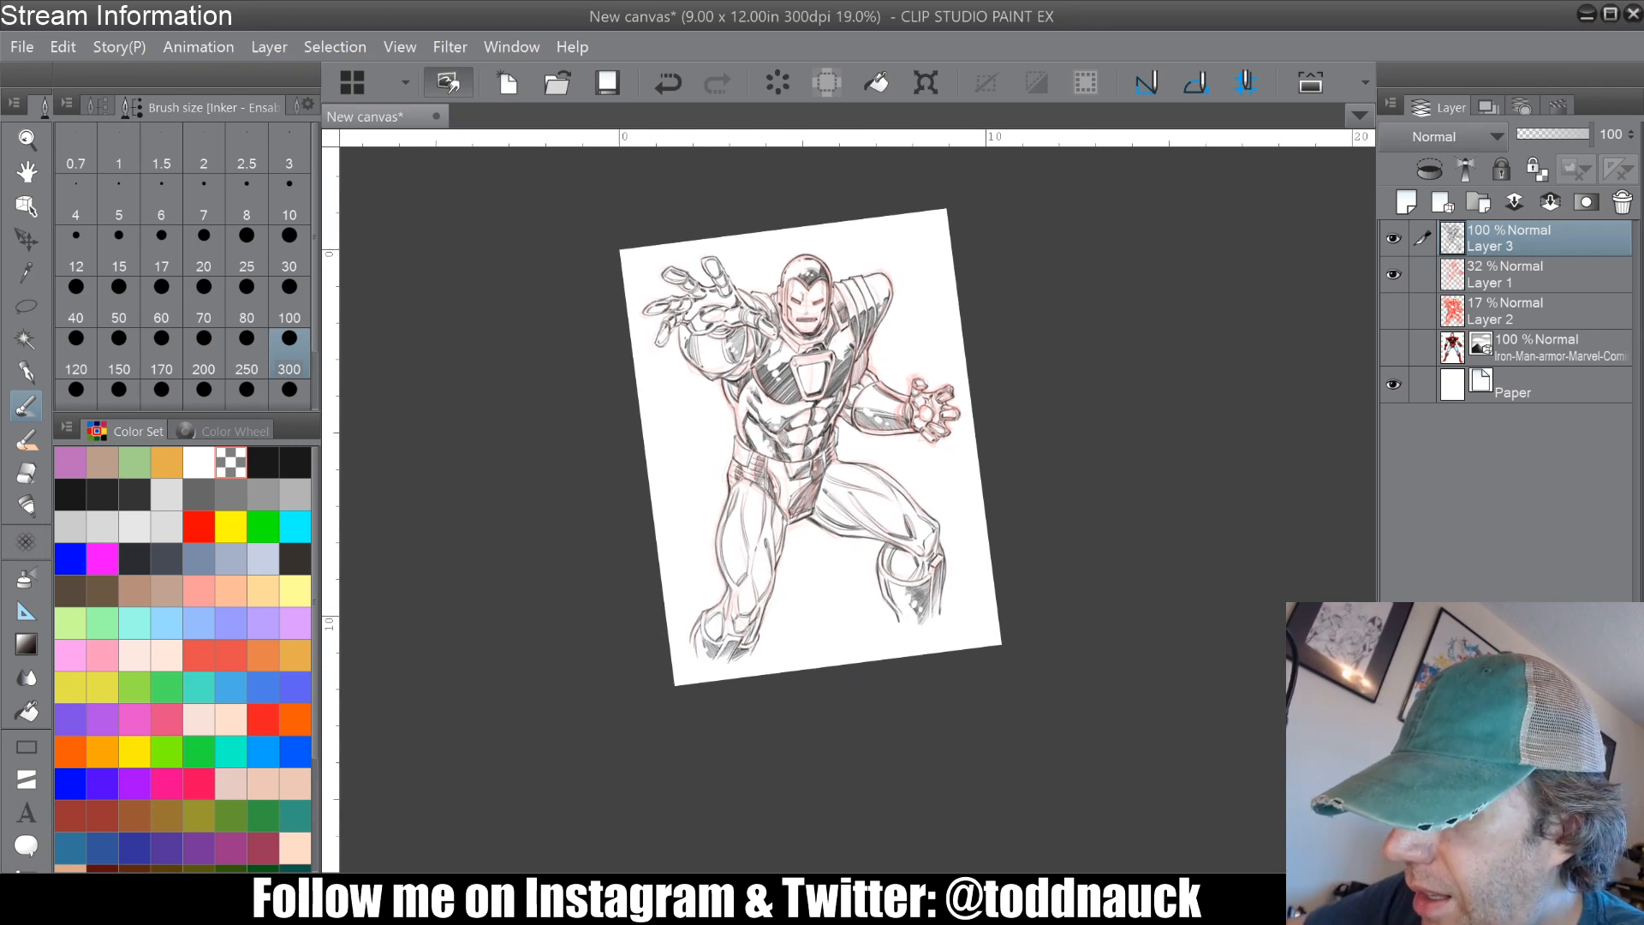
left_click_drag(811, 447, 838, 514)
left_click(1395, 272)
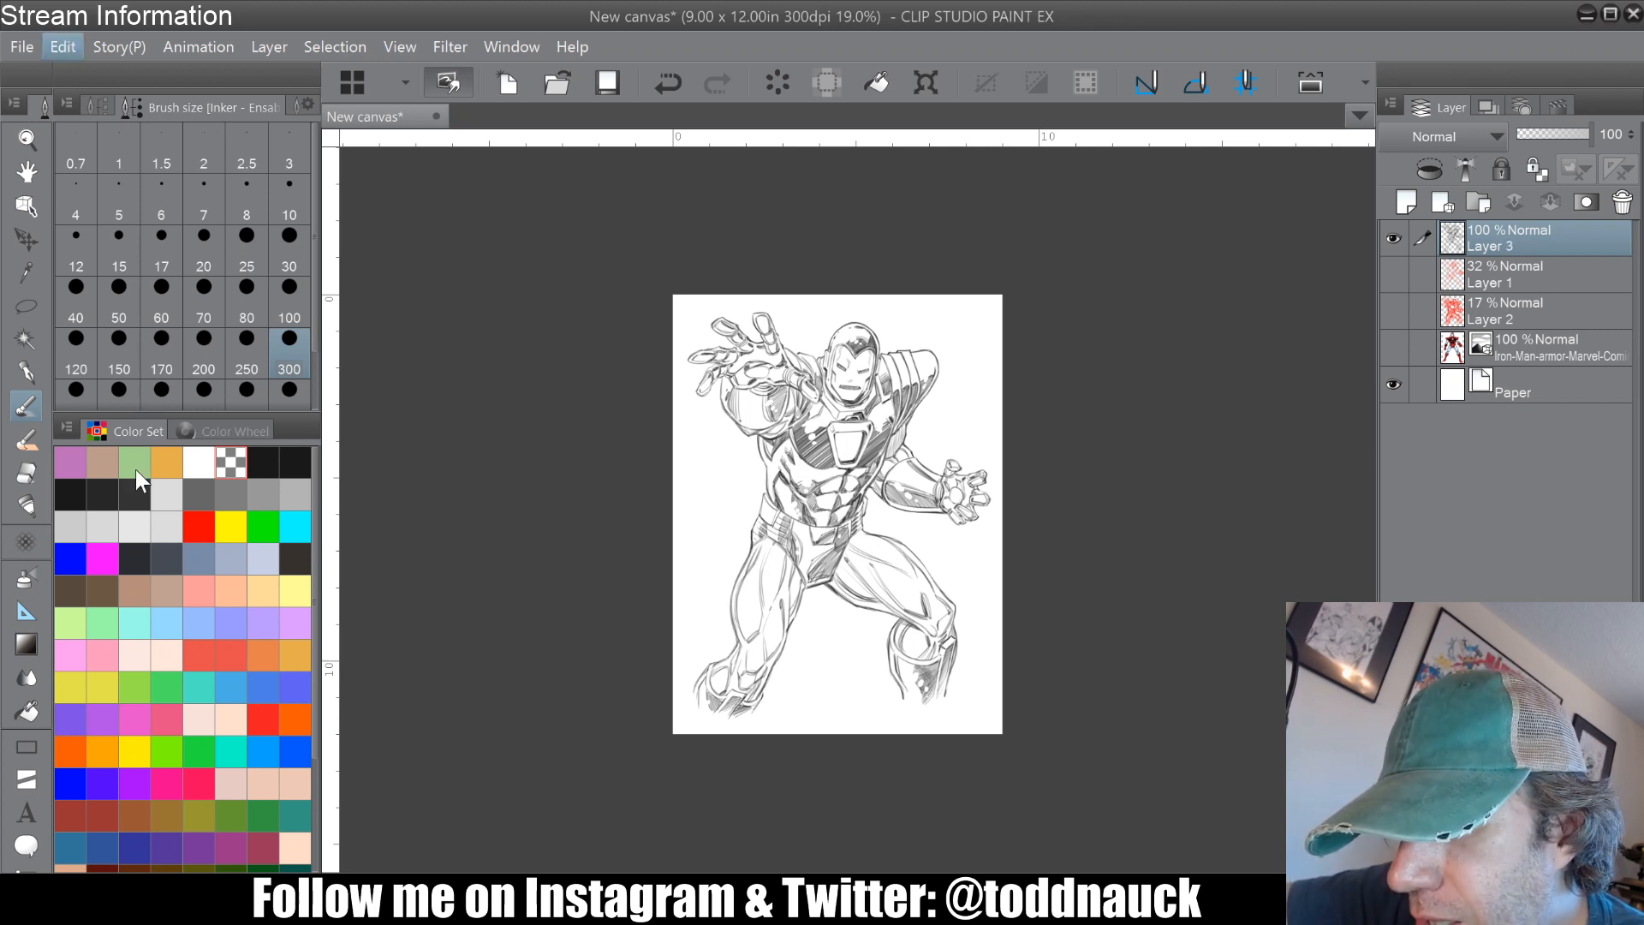
left_click(528, 514)
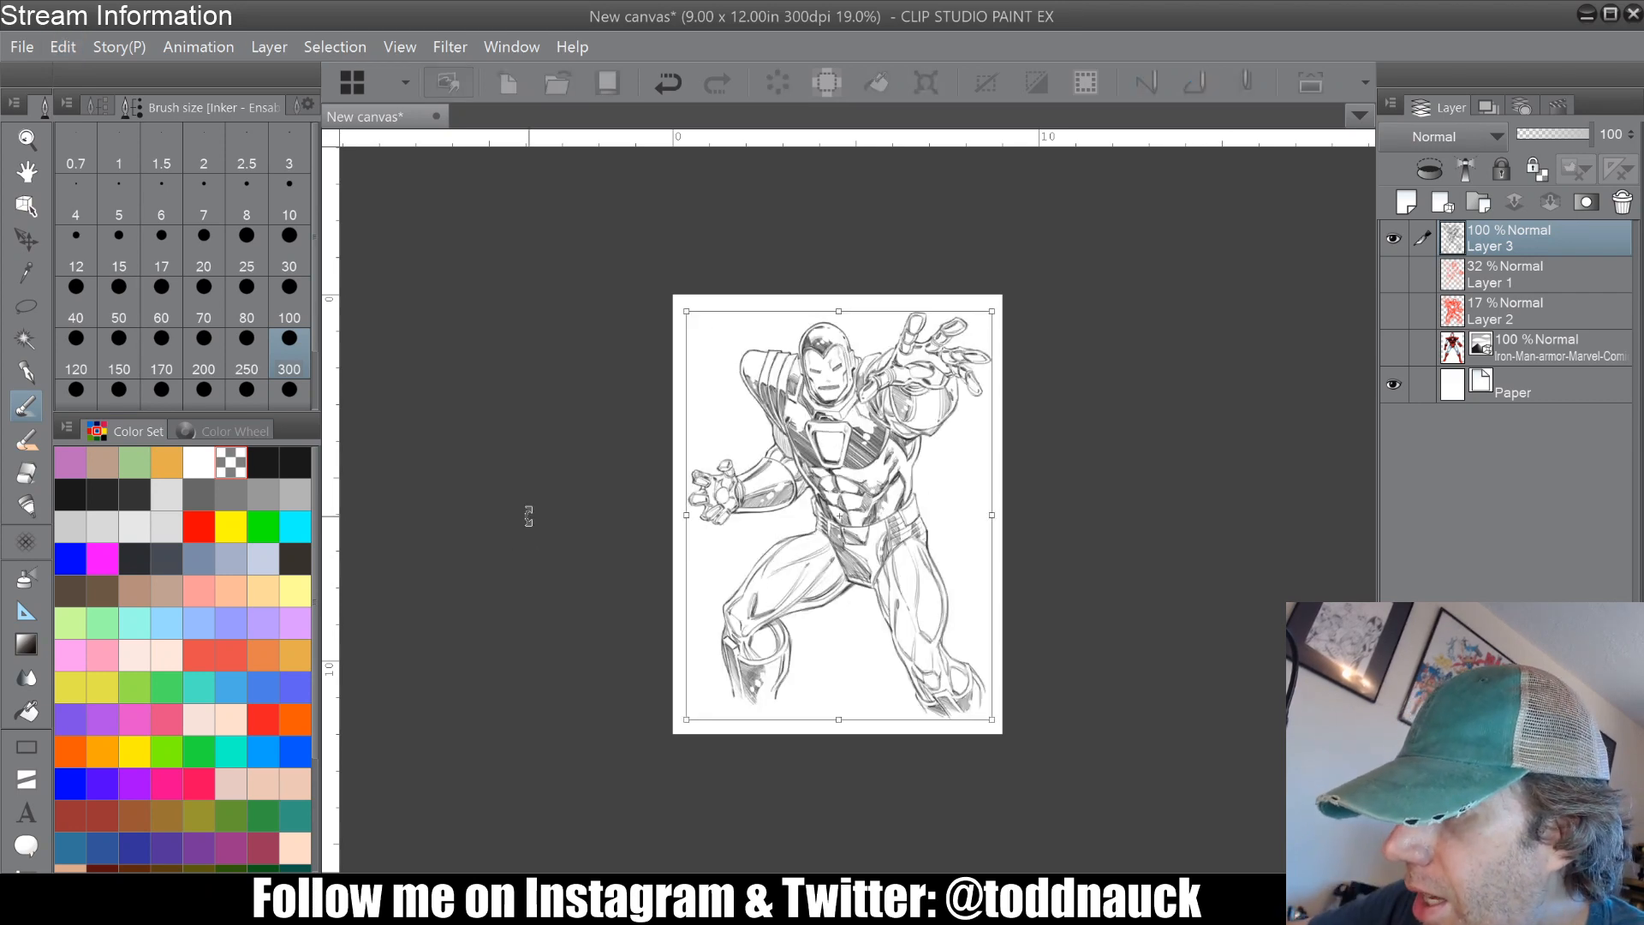
key("Return")
Step: Lasso the face mask's eye nearest the shoulder plates and nudge it slightly upward with a transform
scroll(860, 368, "up", 6)
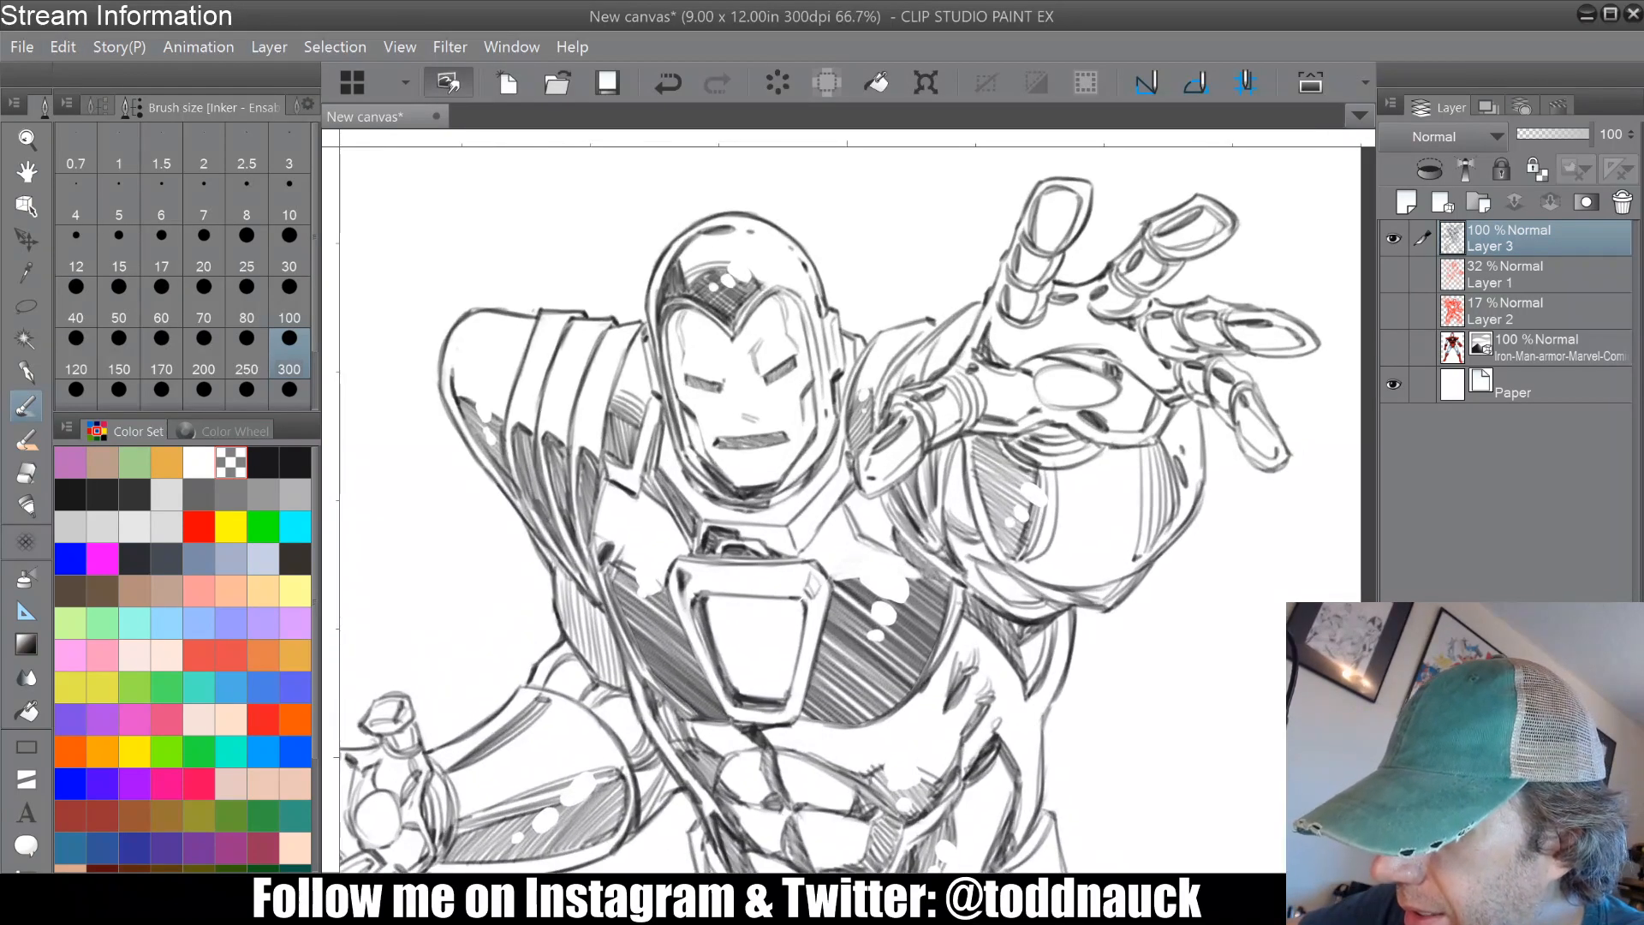
scroll(832, 366, "up", 2)
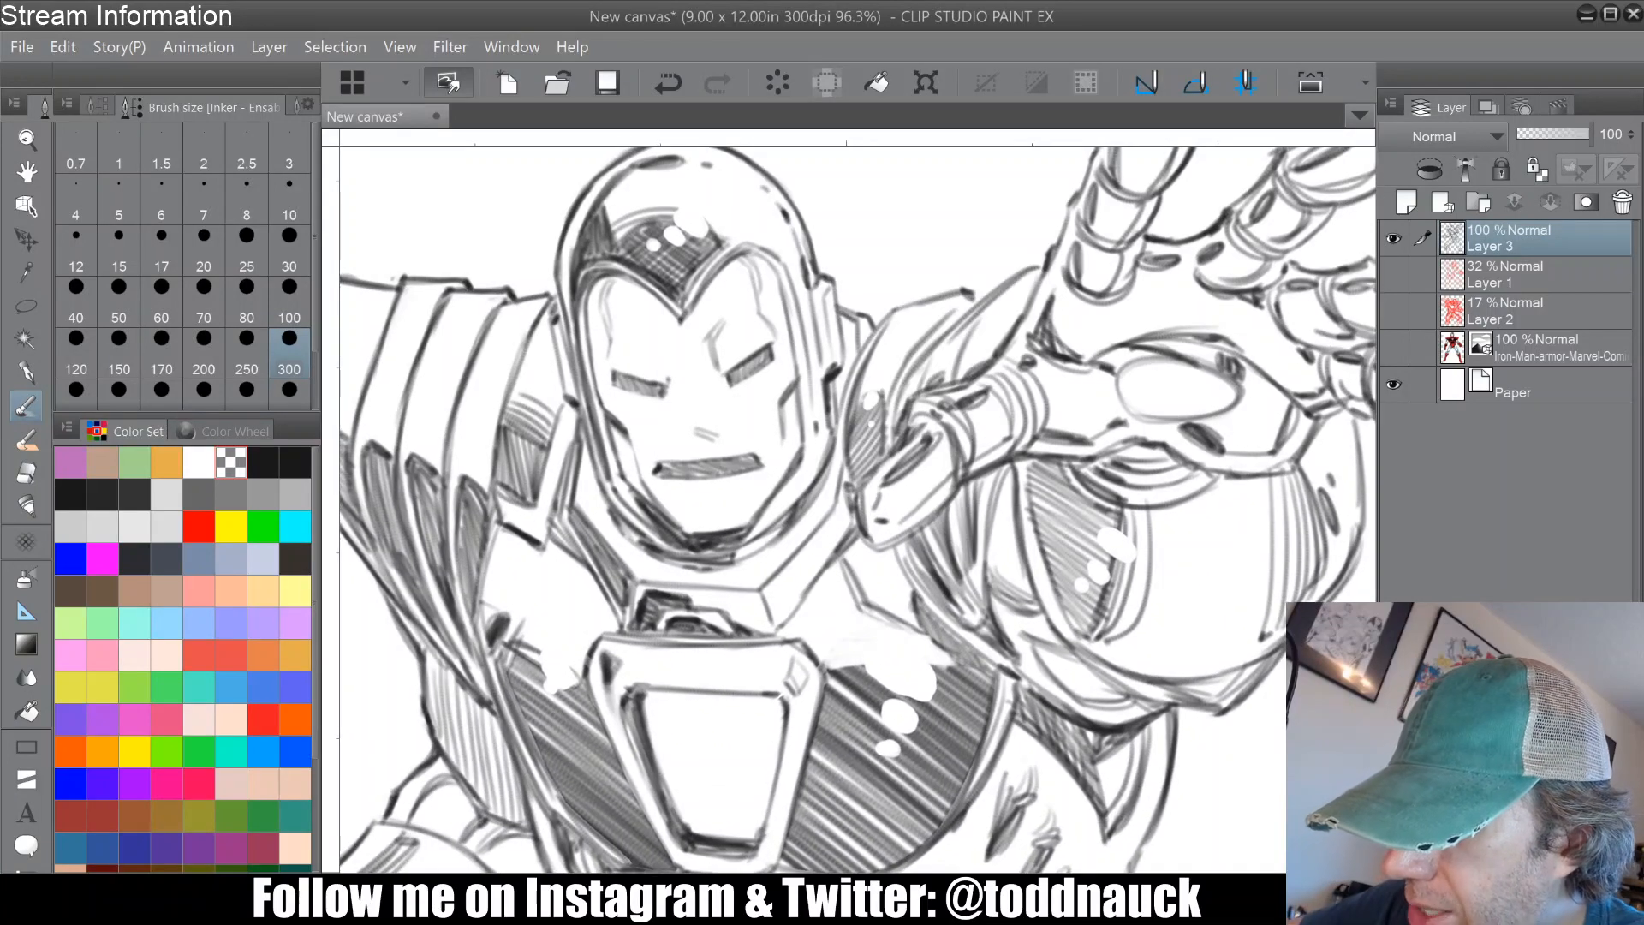
left_click(27, 306)
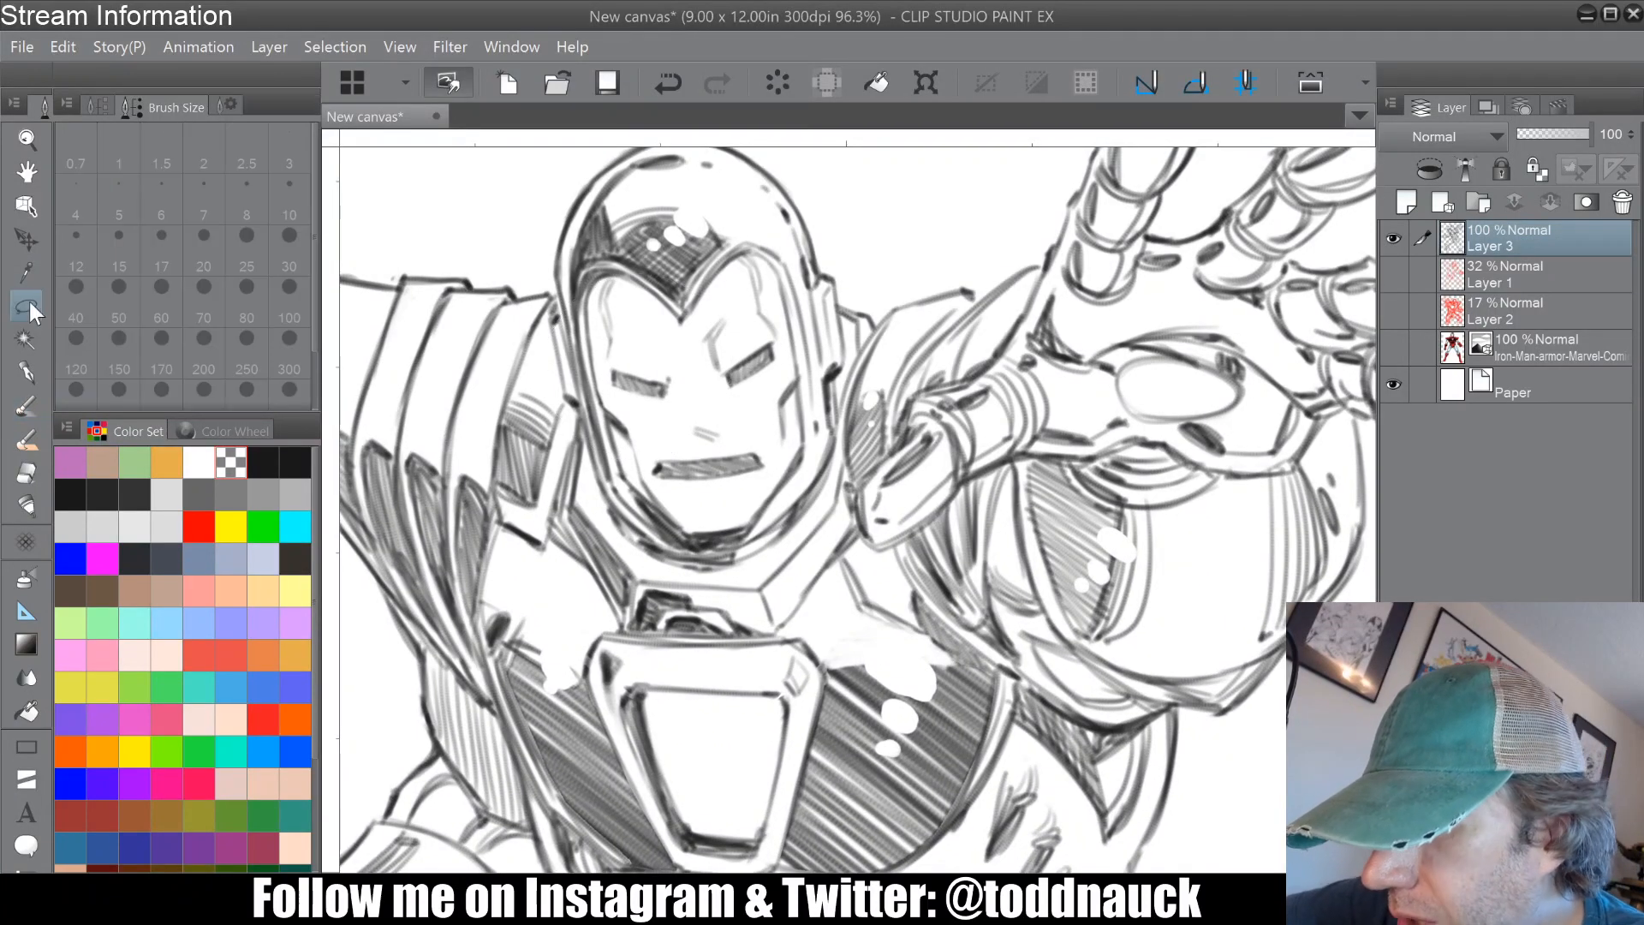
mouse_move(623, 346)
left_mouse_down()
mouse_move(684, 398)
mouse_move(625, 395)
mouse_move(613, 353)
left_mouse_up()
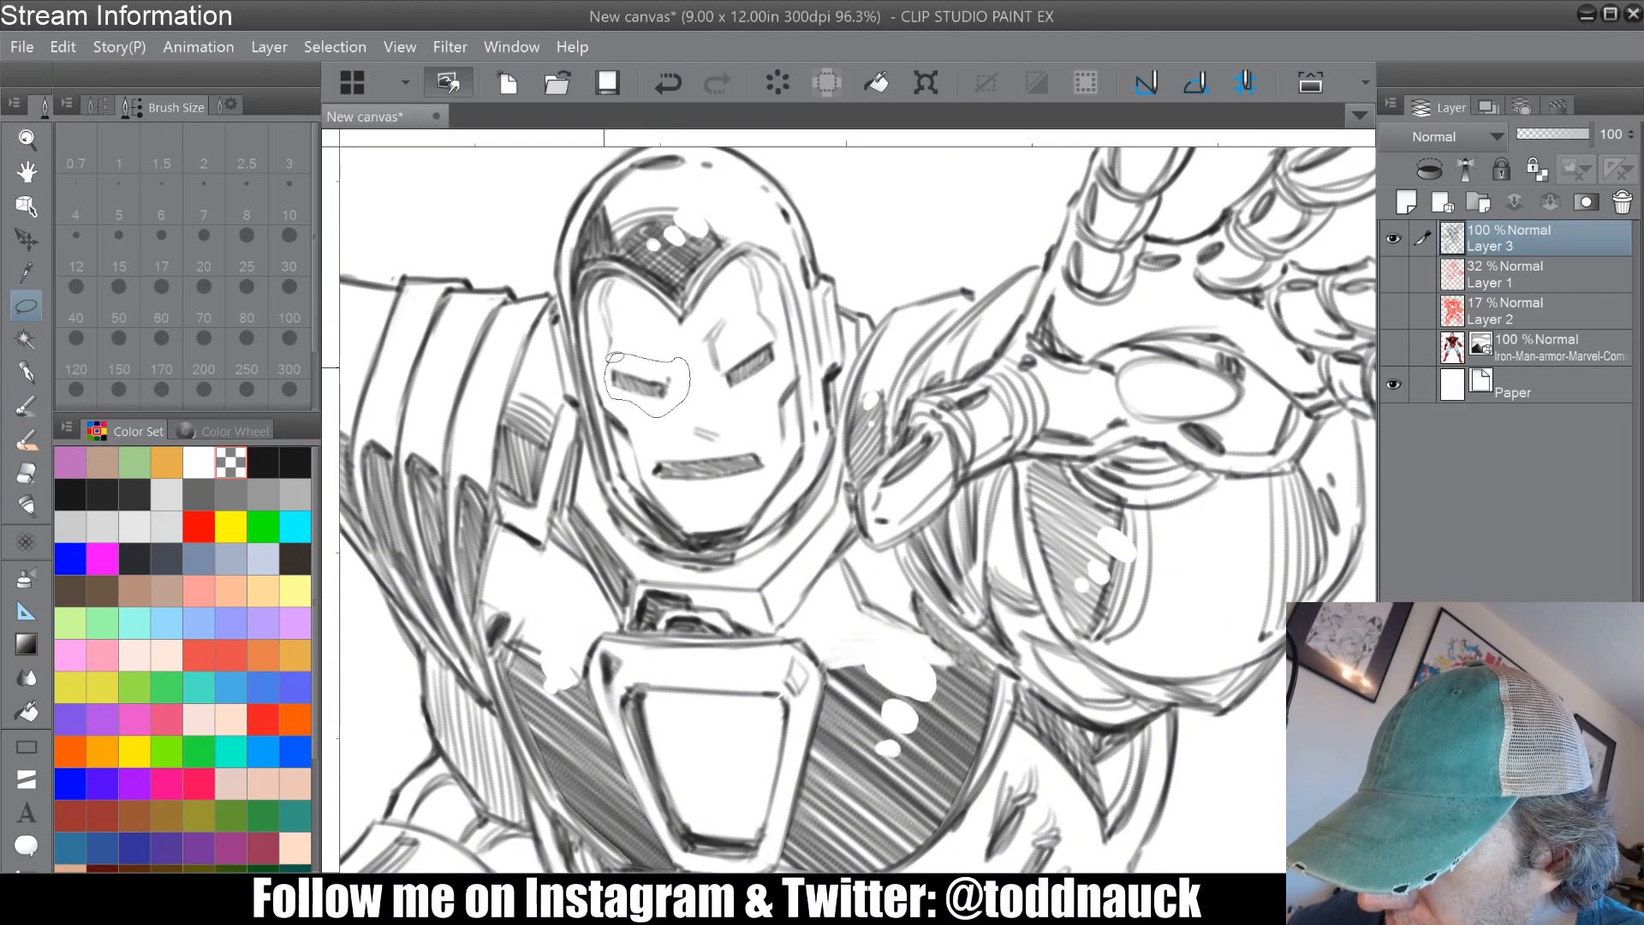
left_click(700, 439)
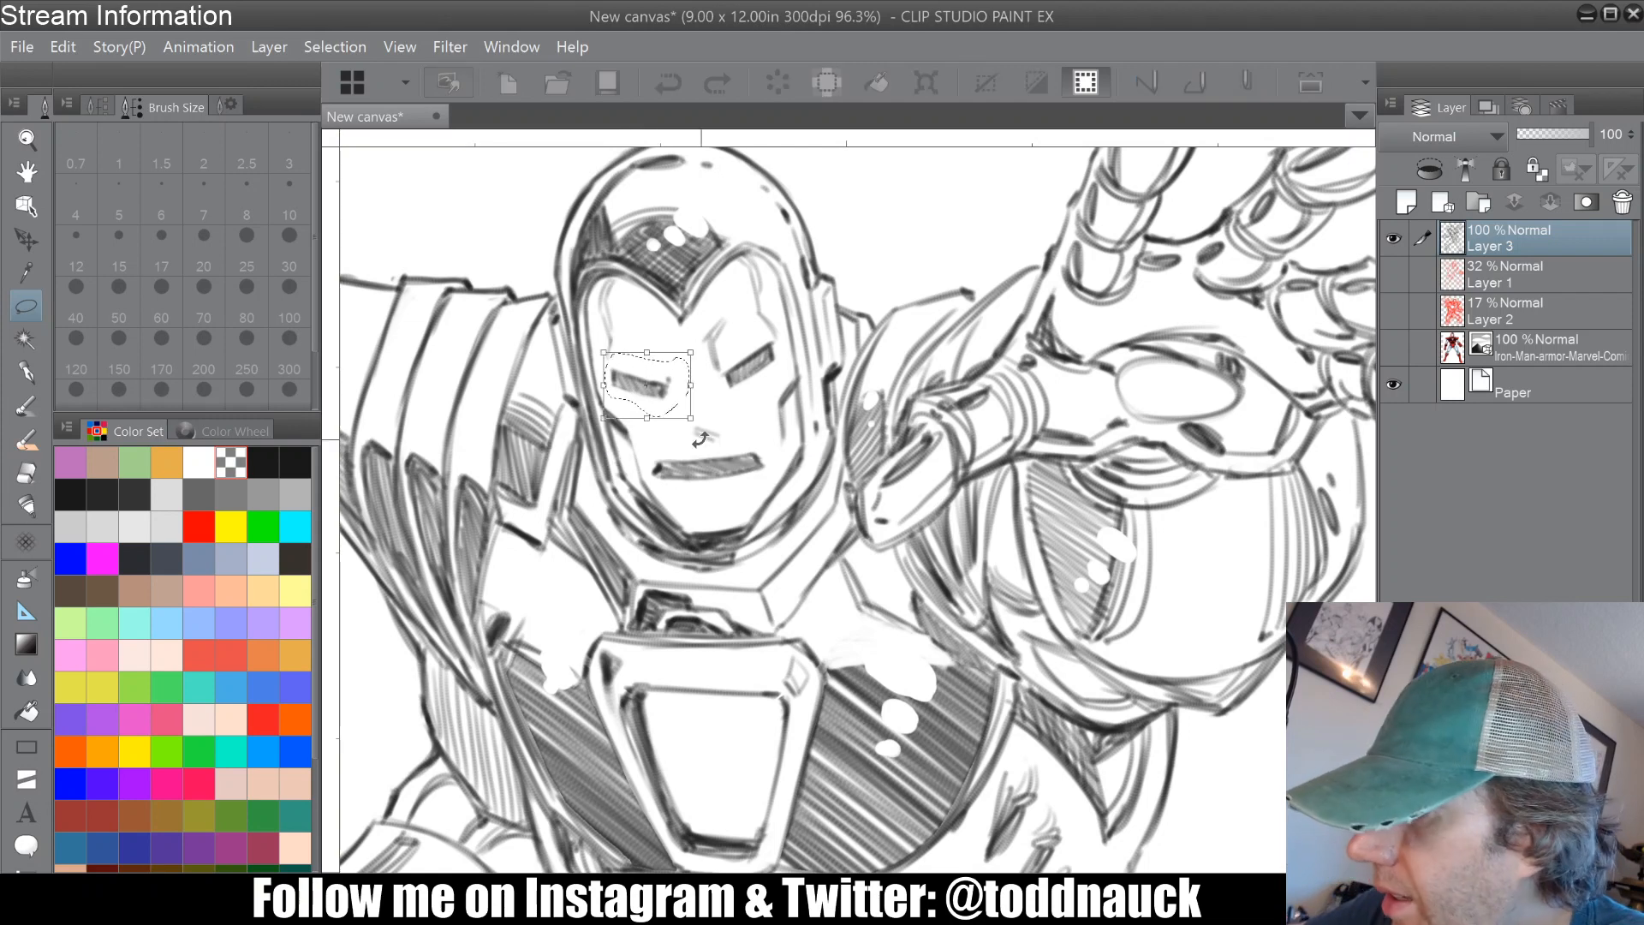
key("Up")
key("Up")
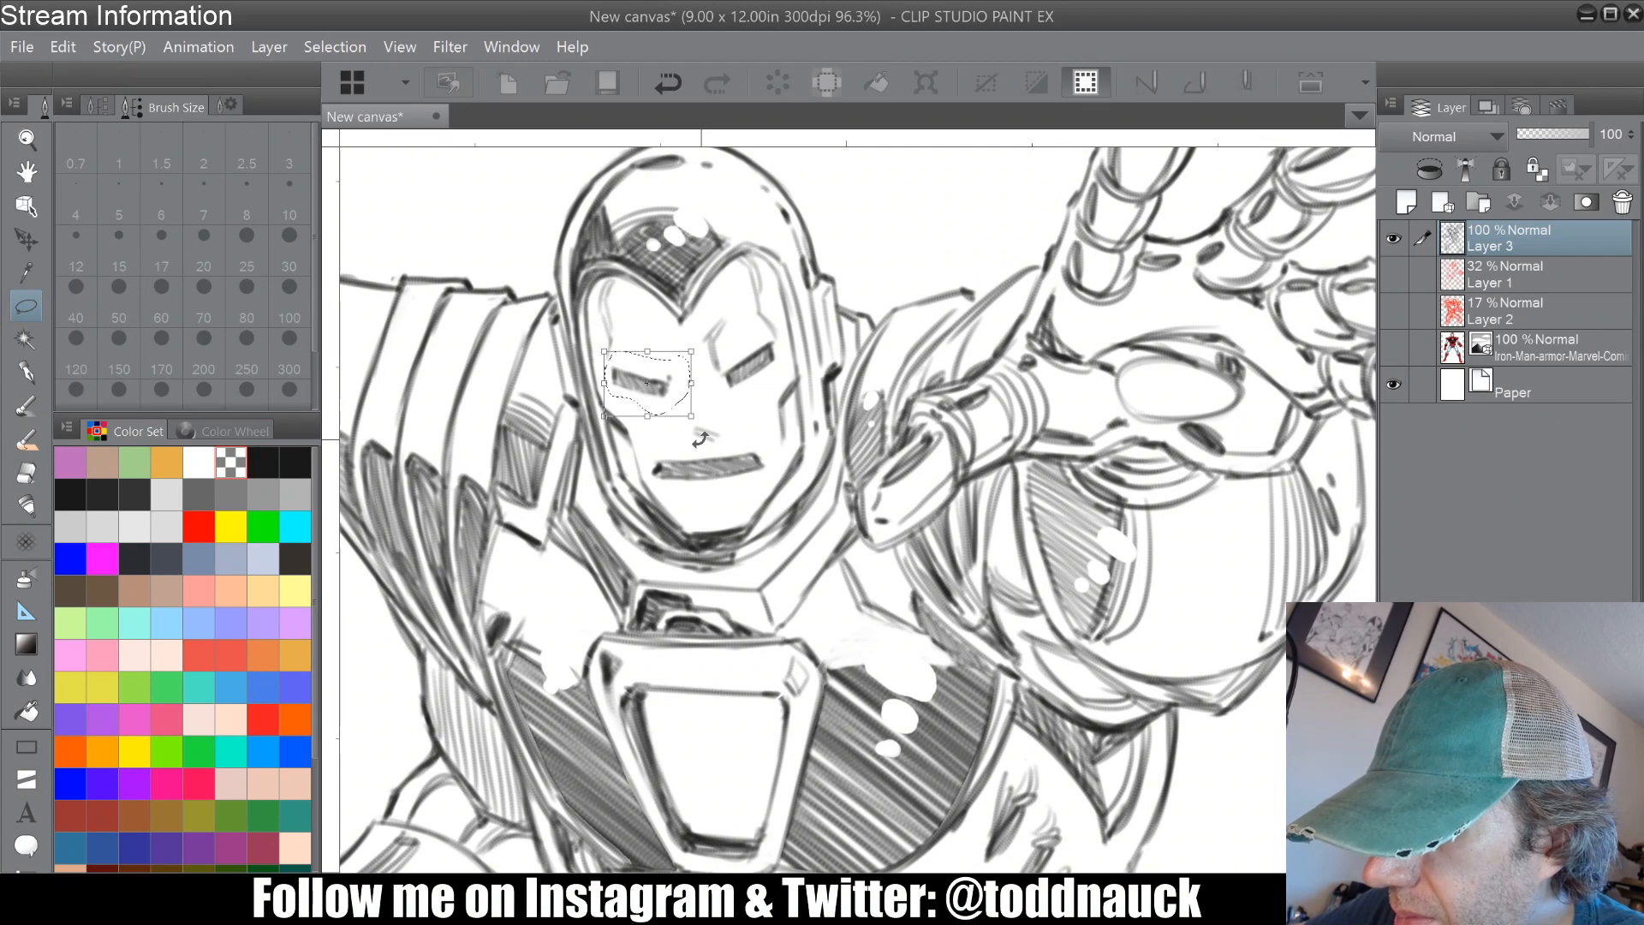
key("Return")
left_click(477, 438)
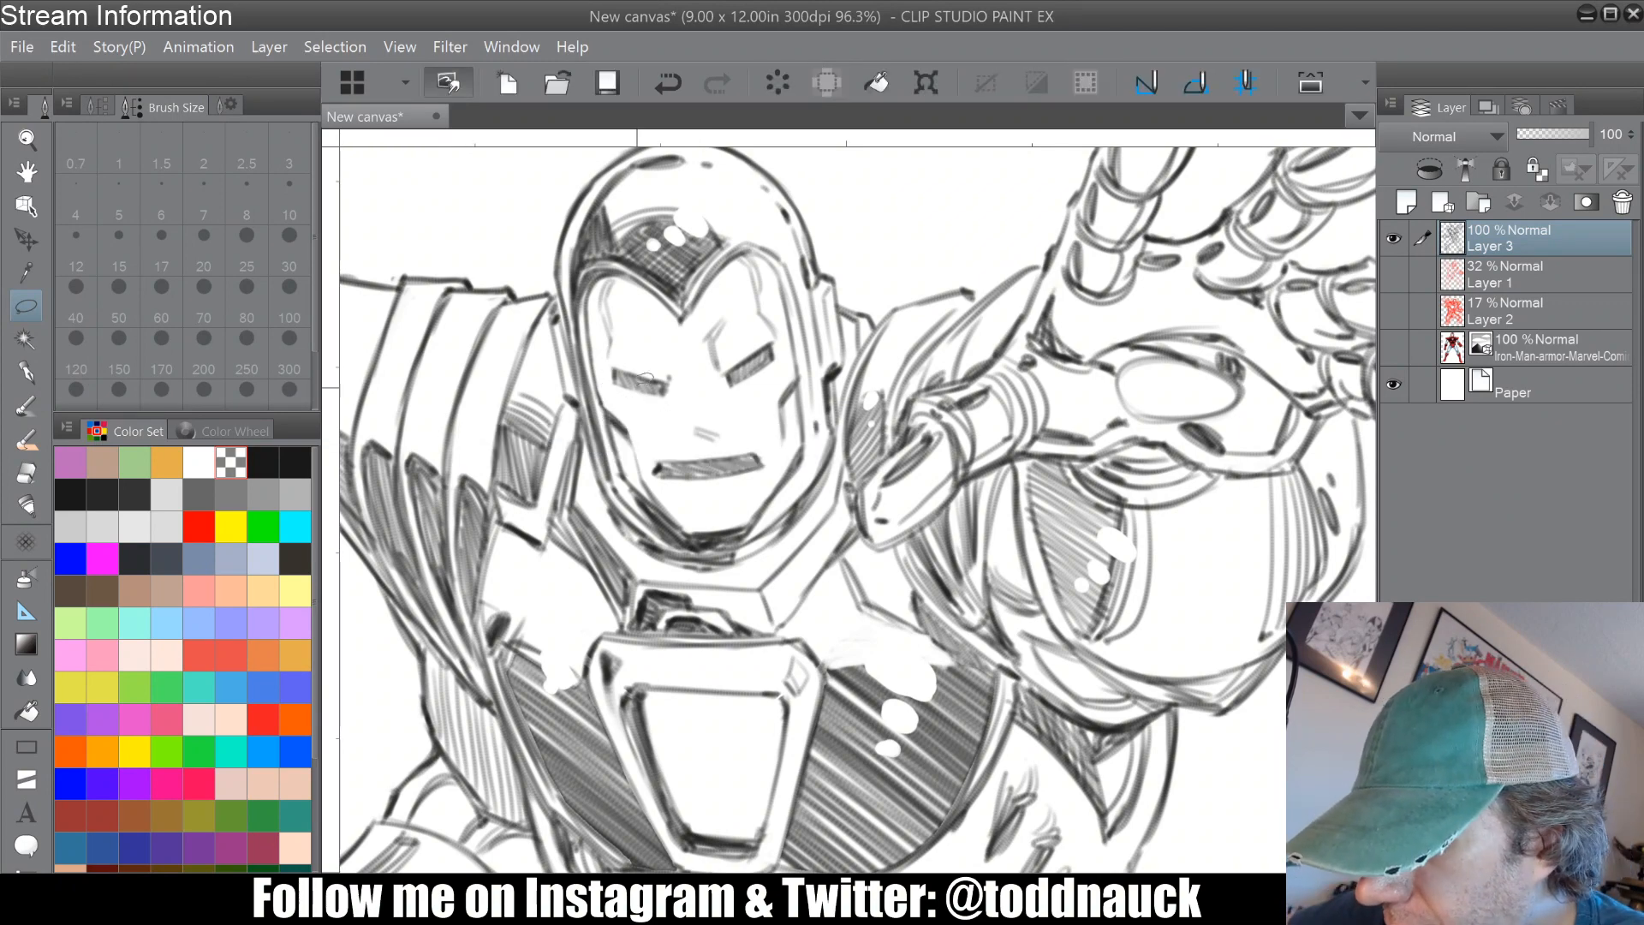
Step: Reselect the same eye with the lasso and nudge it slightly left toward the mask's edge
left_click_drag(618, 351, 615, 355)
left_click(696, 446)
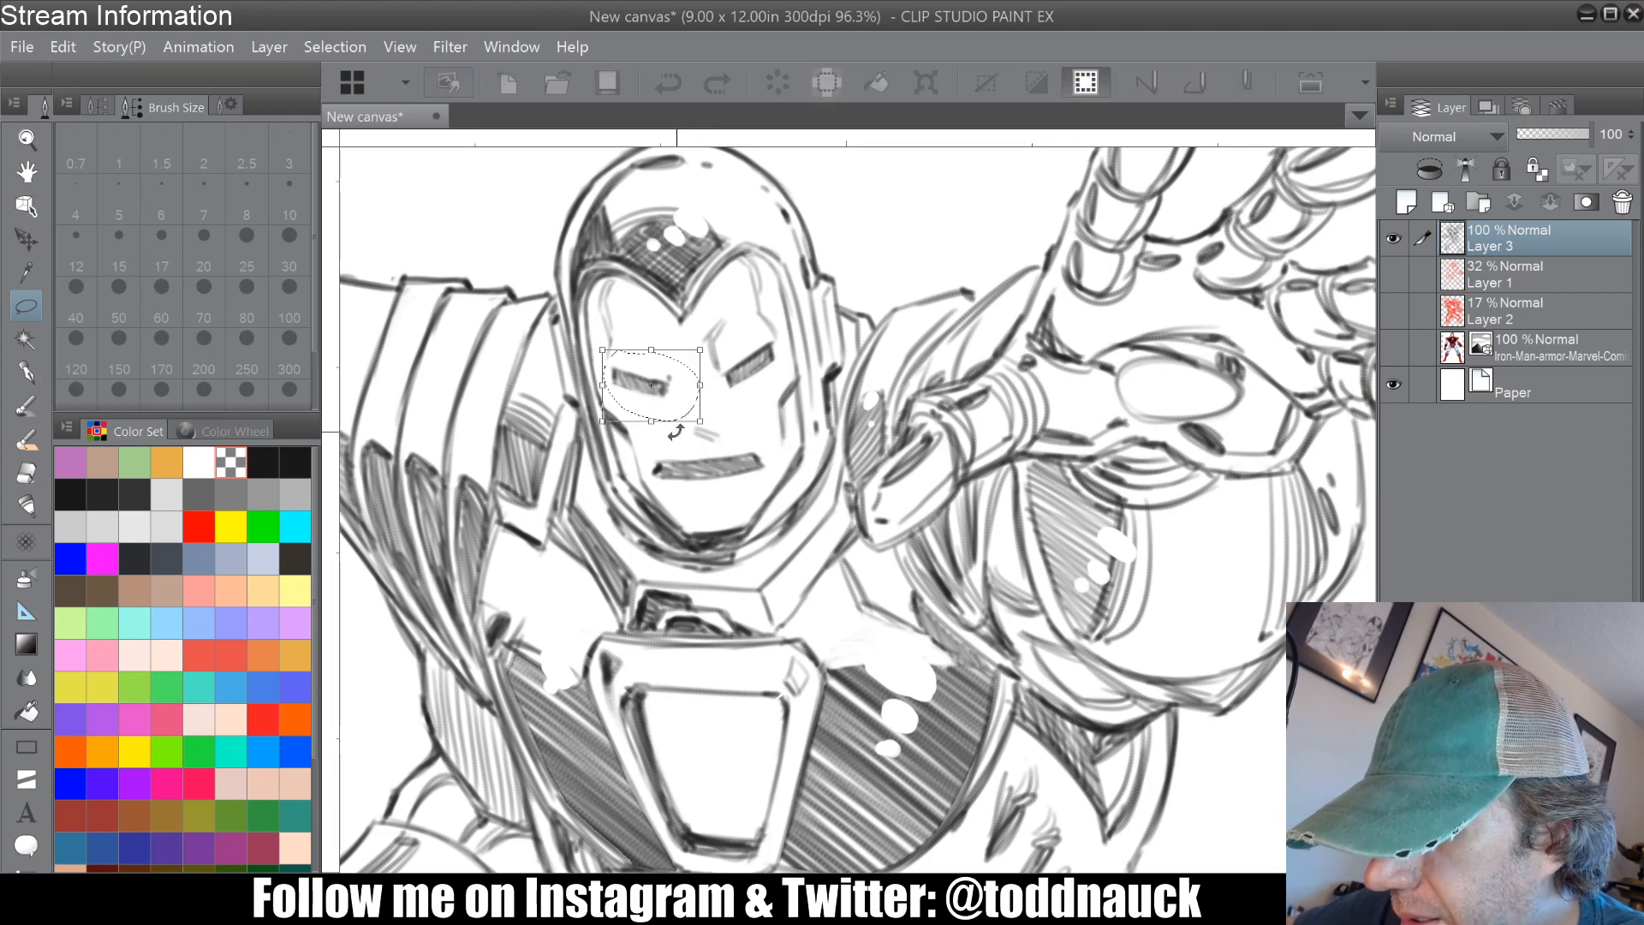
key("Left")
key("Left")
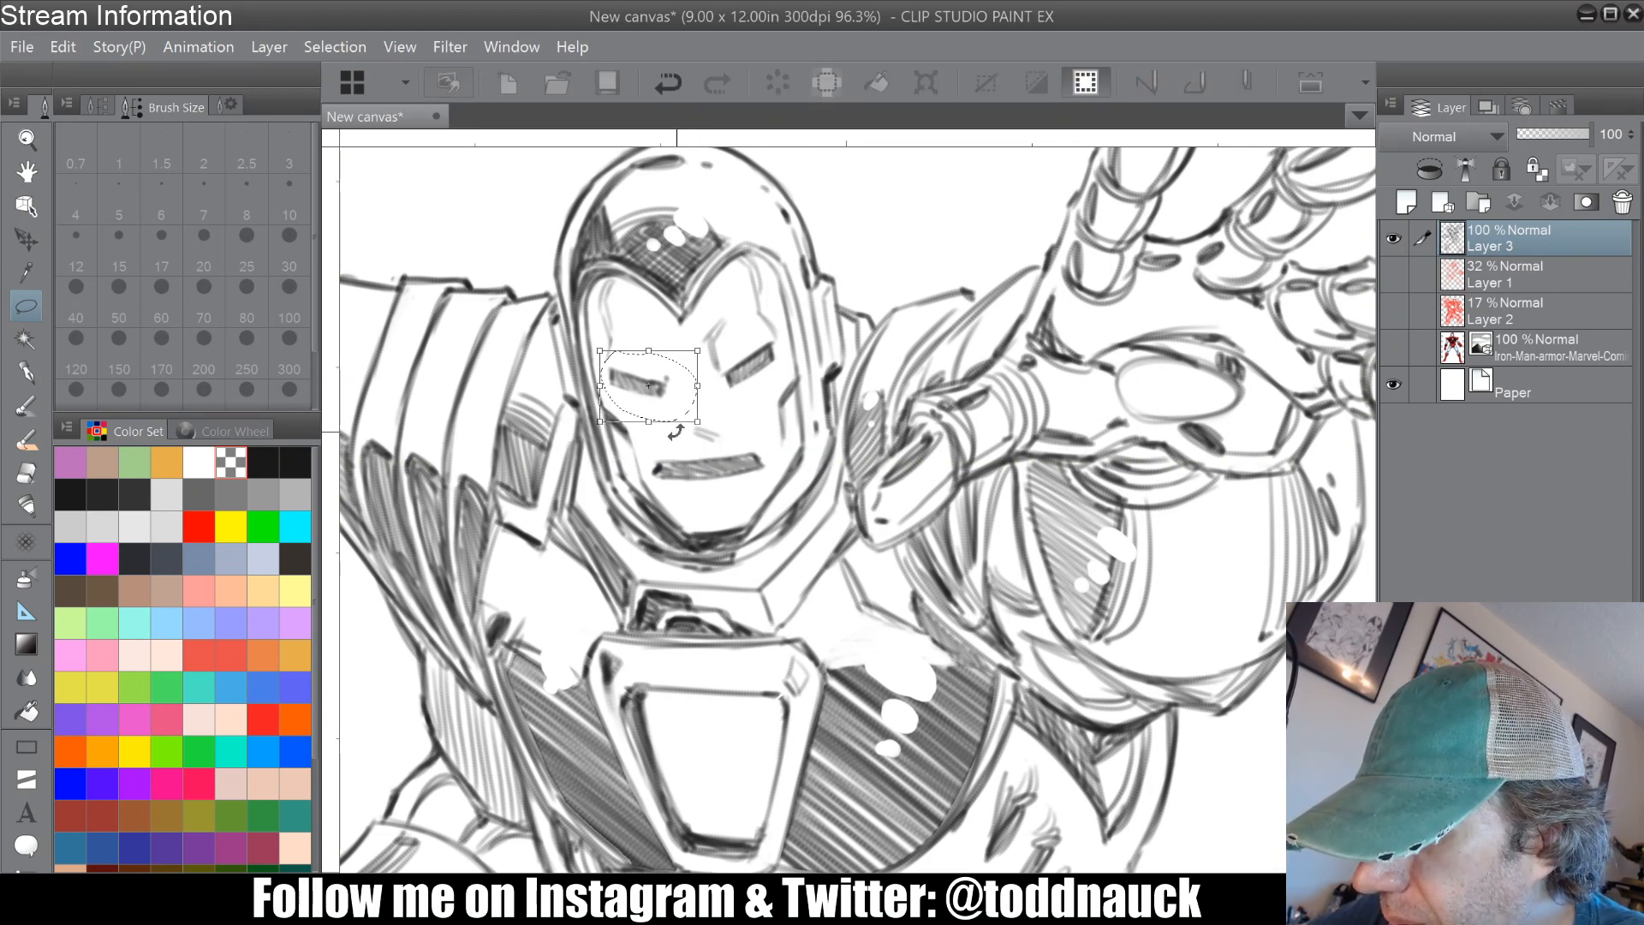
key("Return")
left_click(479, 447)
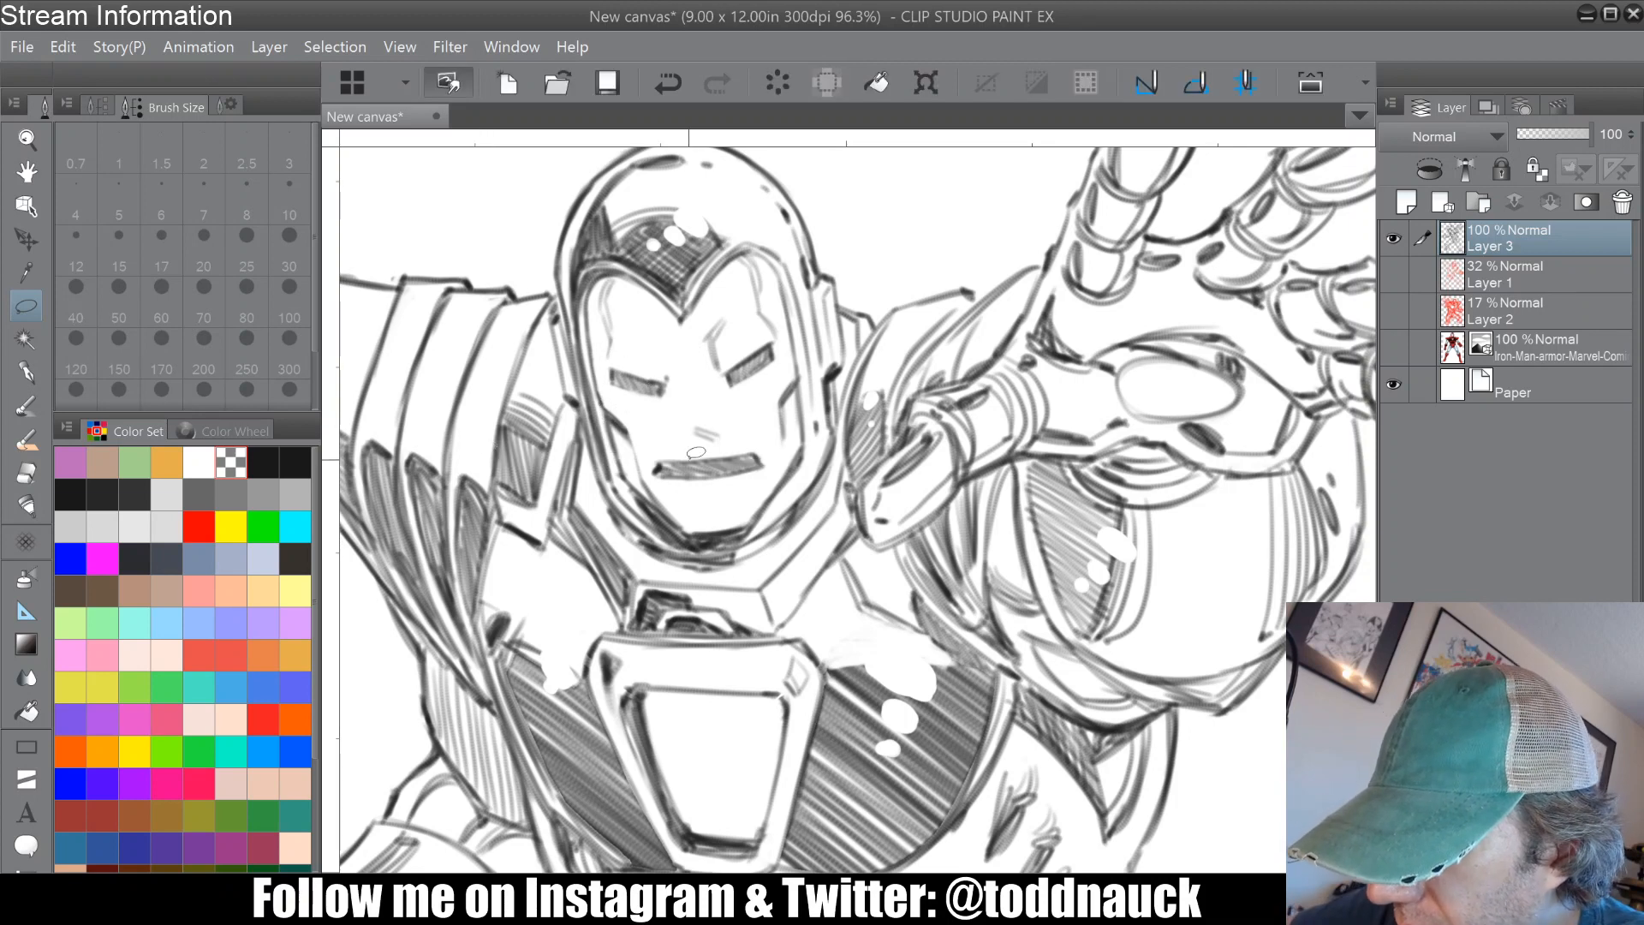
Step: Lasso the mouth slot, rotate it slightly with a transform, and clear the selection
mouse_move(648, 476)
left_mouse_down()
mouse_move(668, 447)
mouse_move(775, 435)
mouse_move(698, 499)
mouse_move(648, 476)
left_mouse_up()
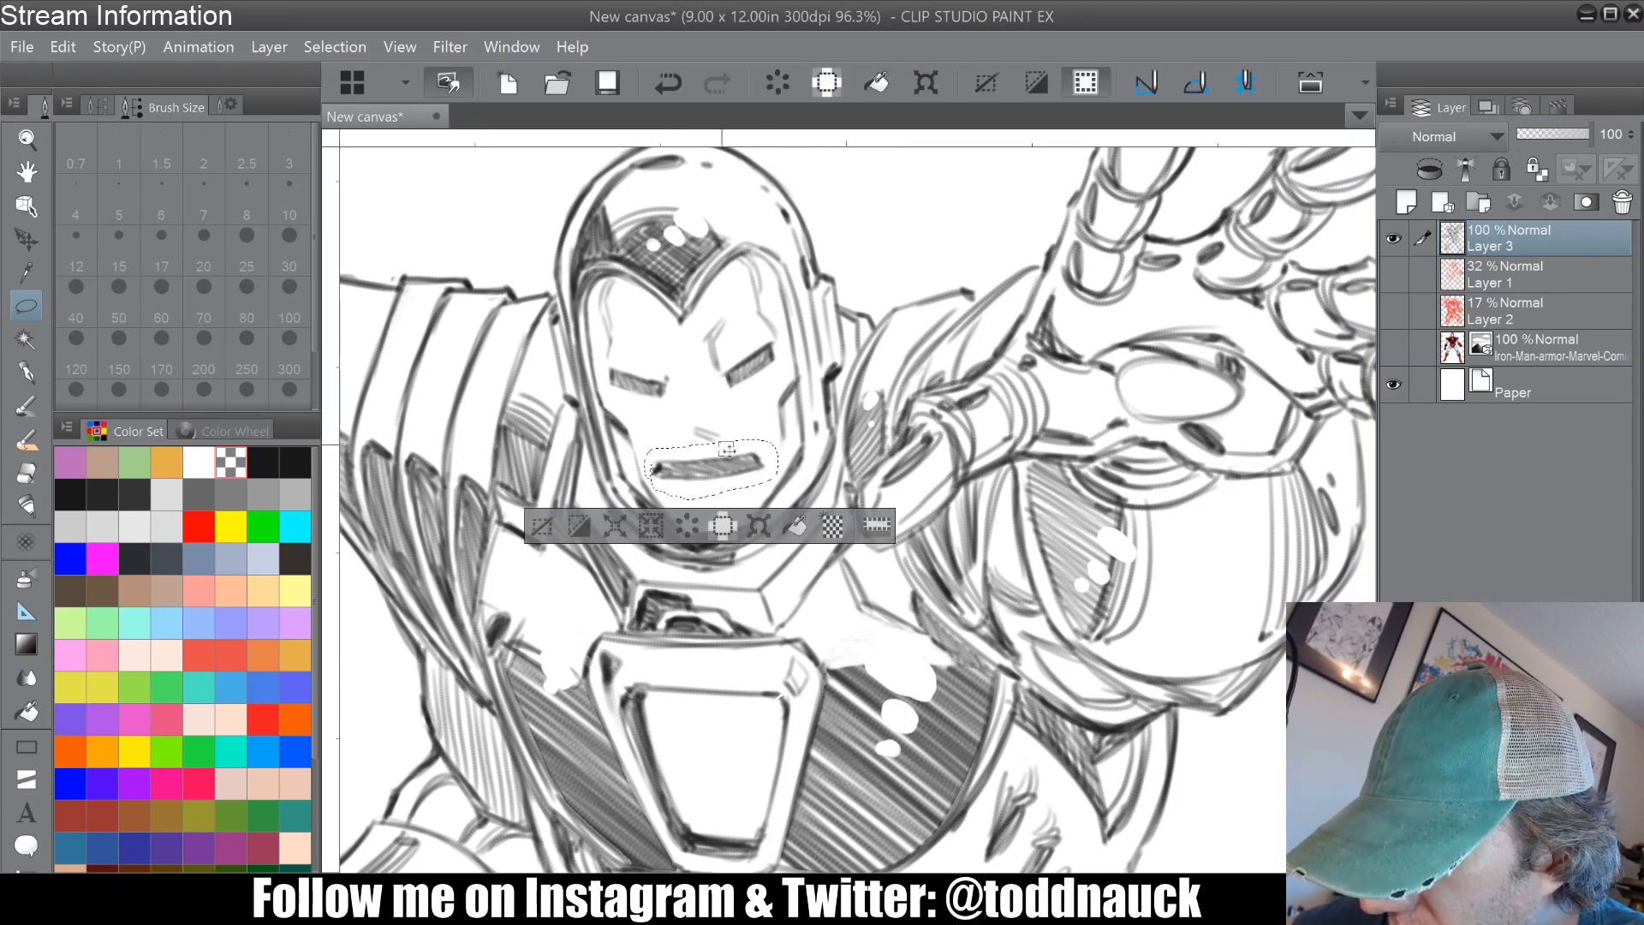
left_click(770, 529)
left_click_drag(780, 416, 778, 414)
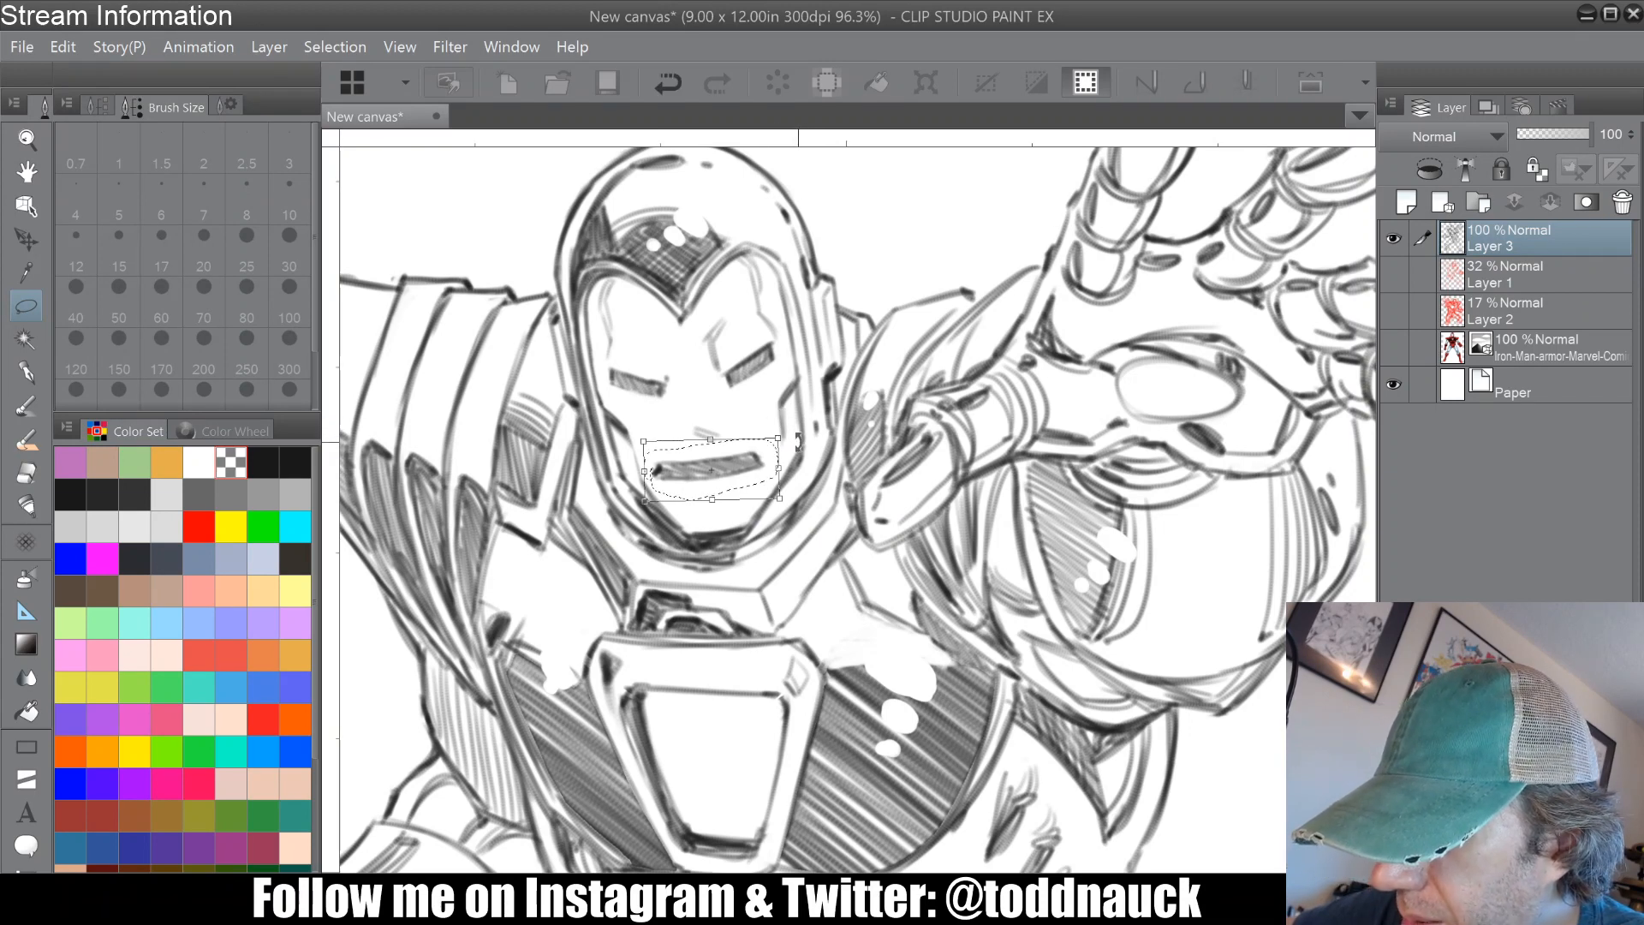
key("Return")
left_click(548, 531)
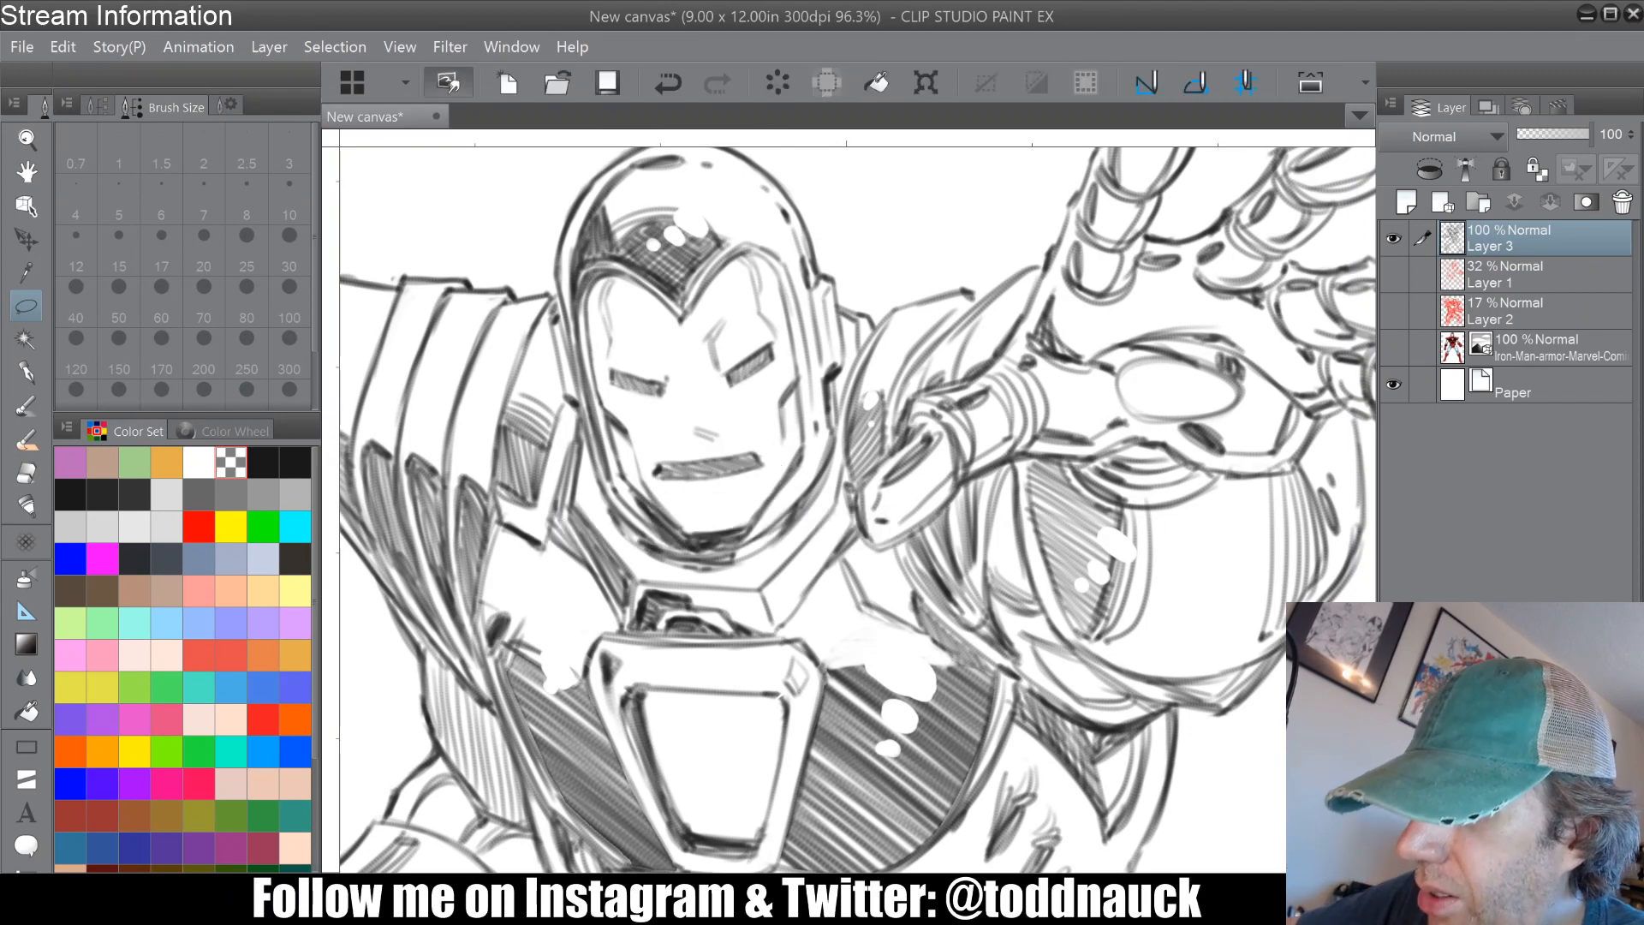
key("ctrl+minus")
key("ctrl+minus")
key("ctrl+minus")
key("ctrl+minus")
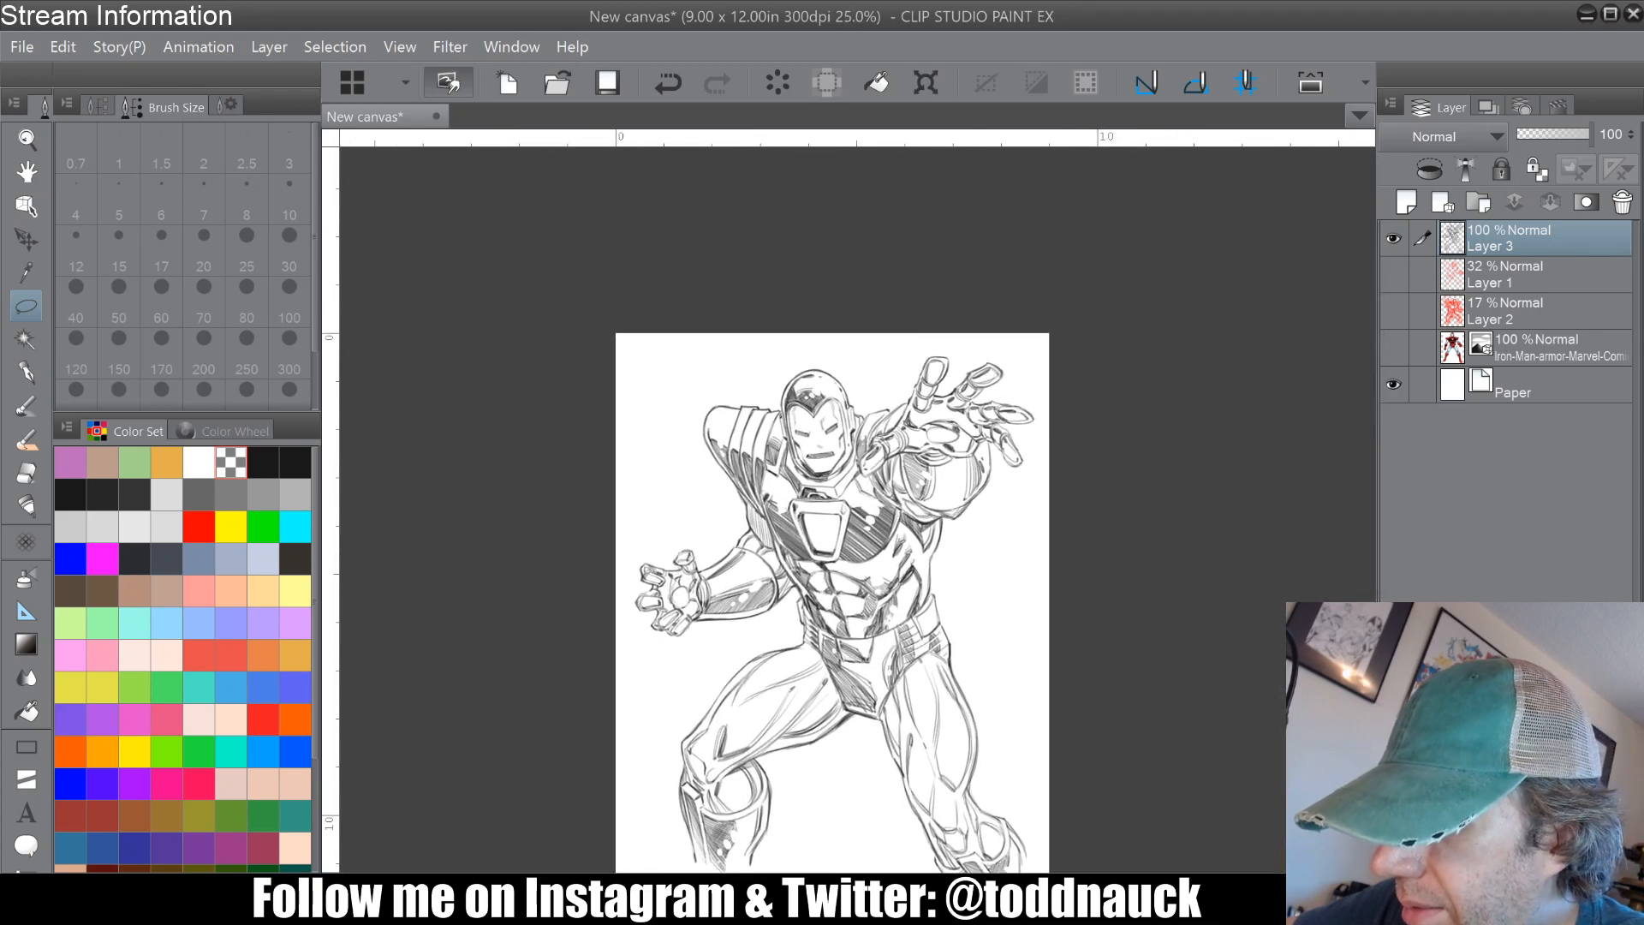
Step: Redraw and darken the upper edges of both eye slots on the face mask using the black pencil at size 12
scroll(815, 397, "up", 5)
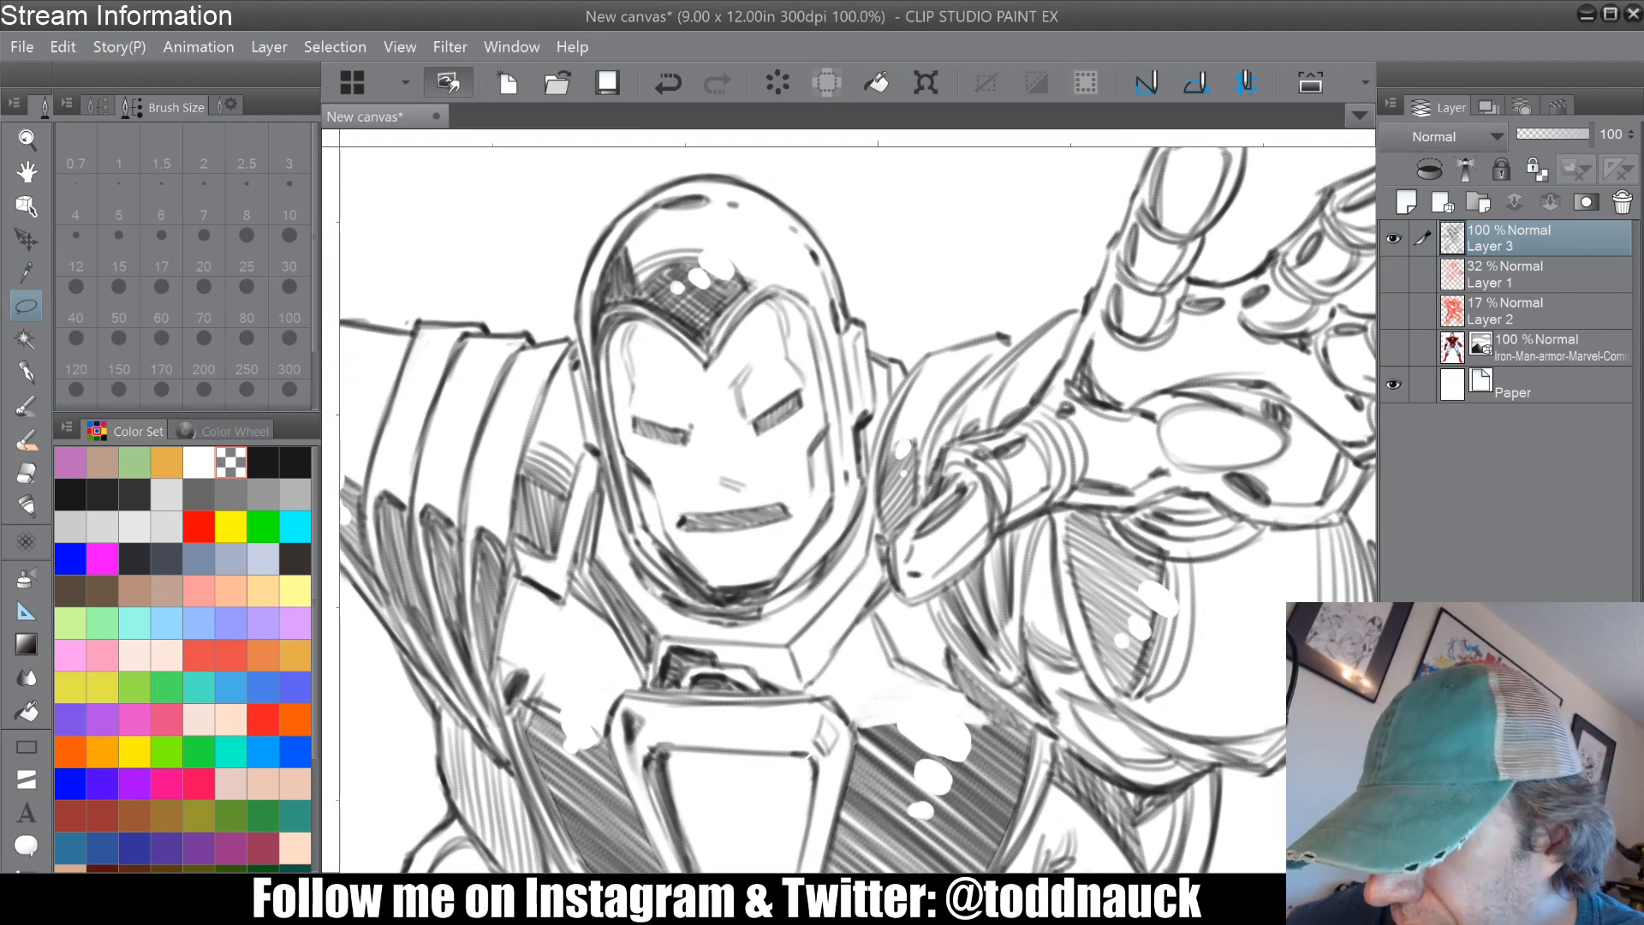
left_click(27, 373)
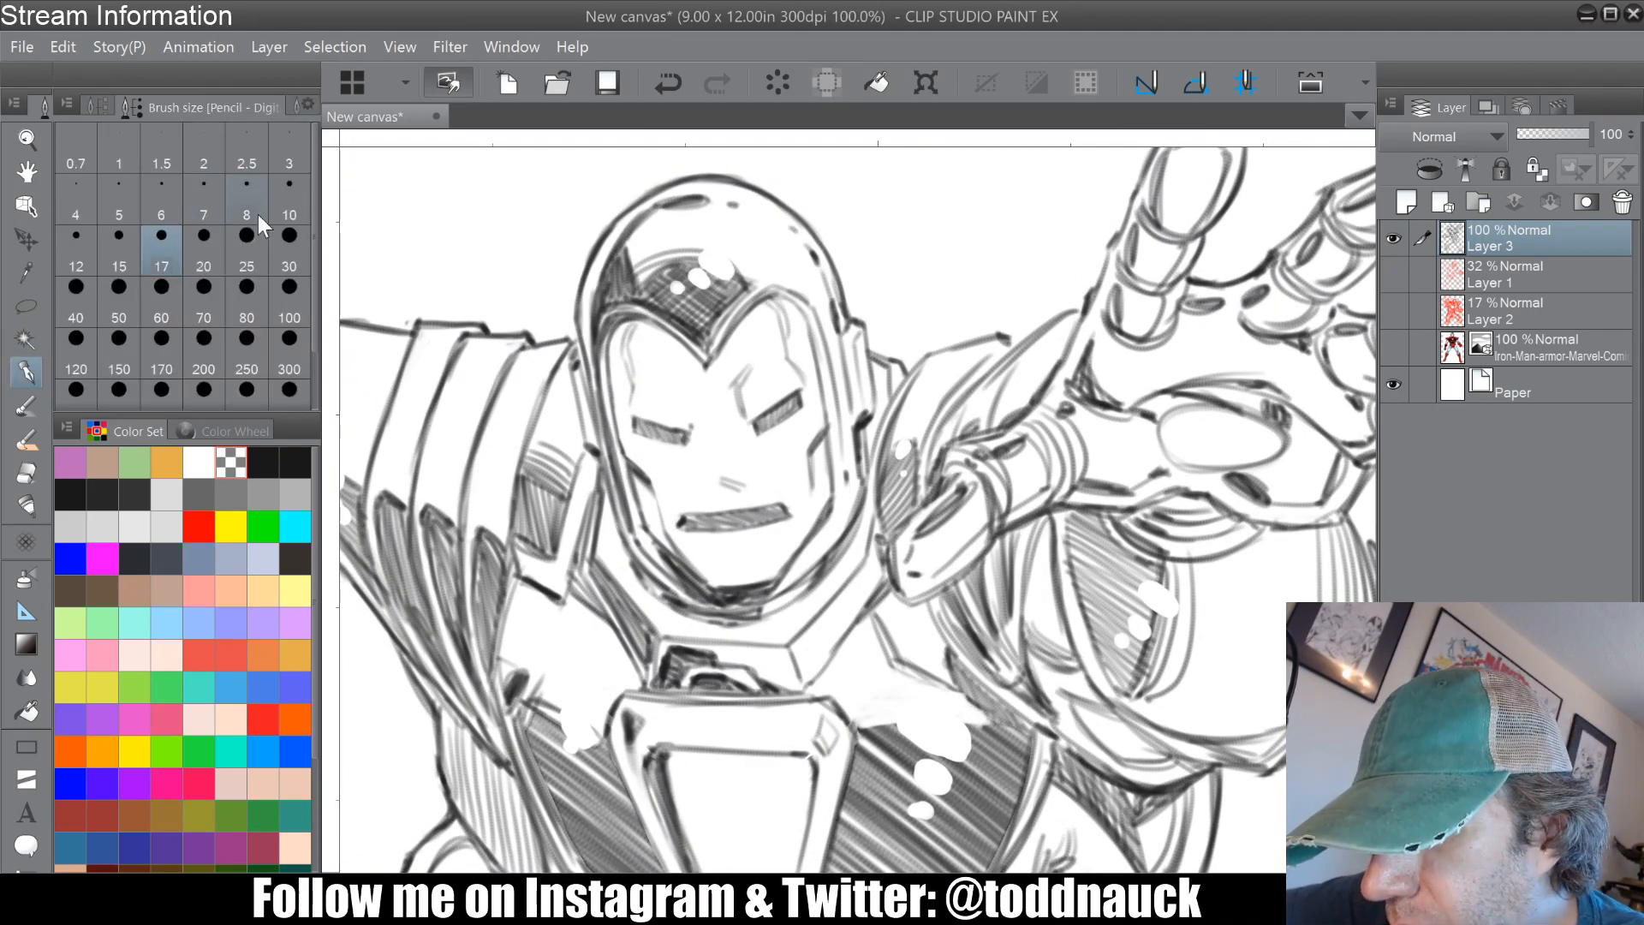
left_click(91, 257)
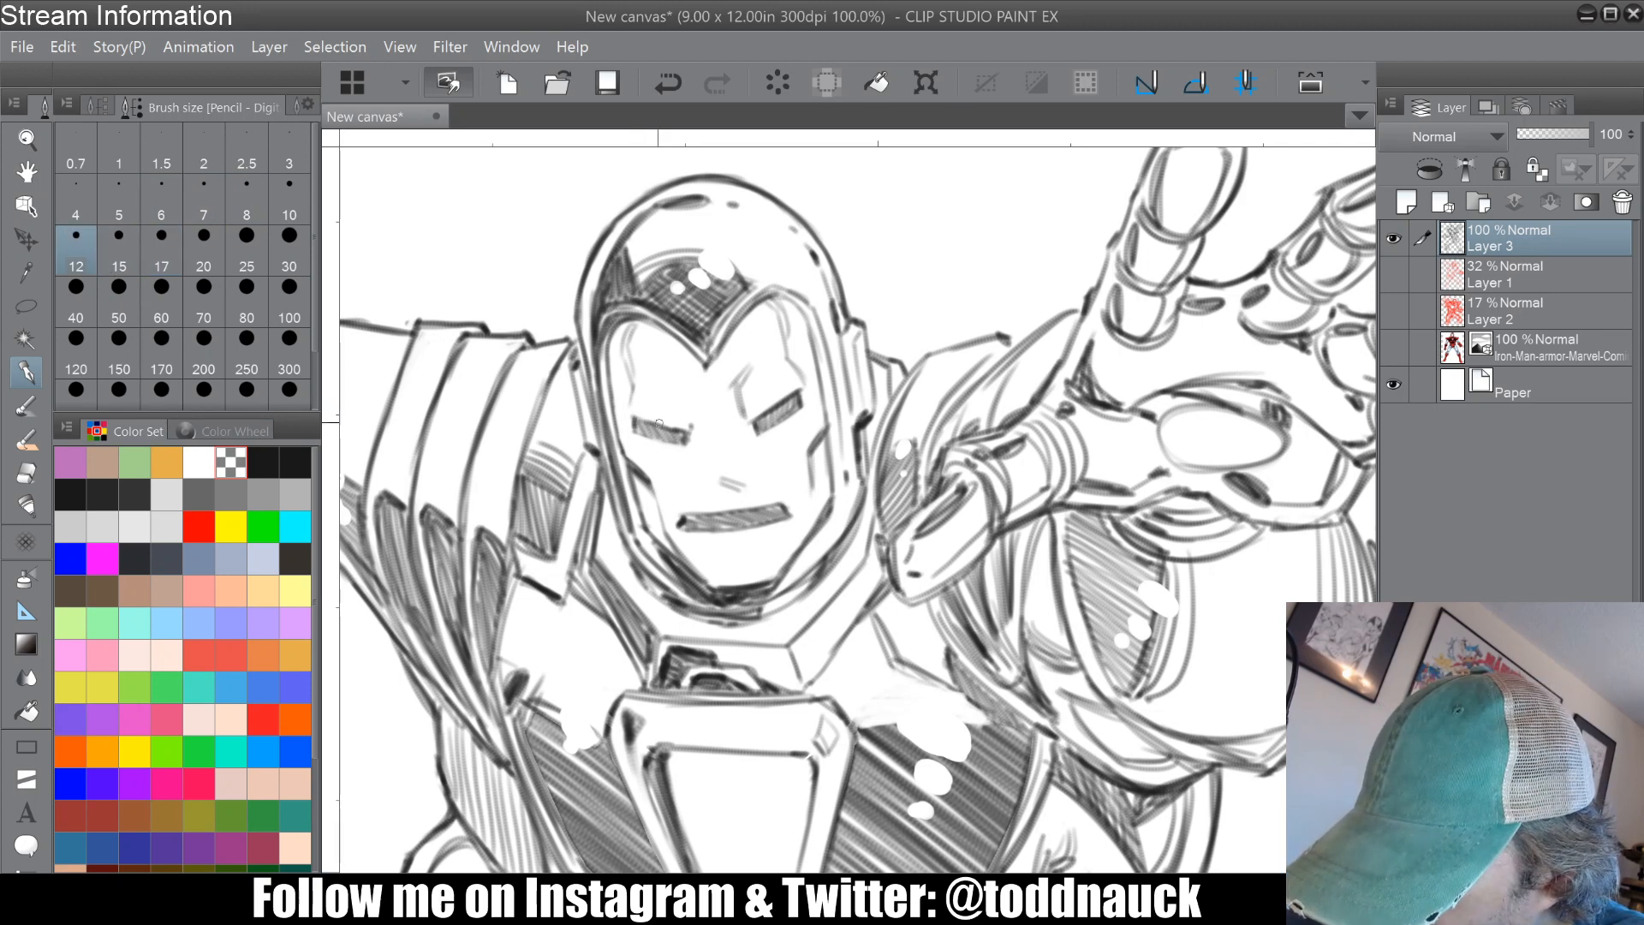
left_click(263, 462)
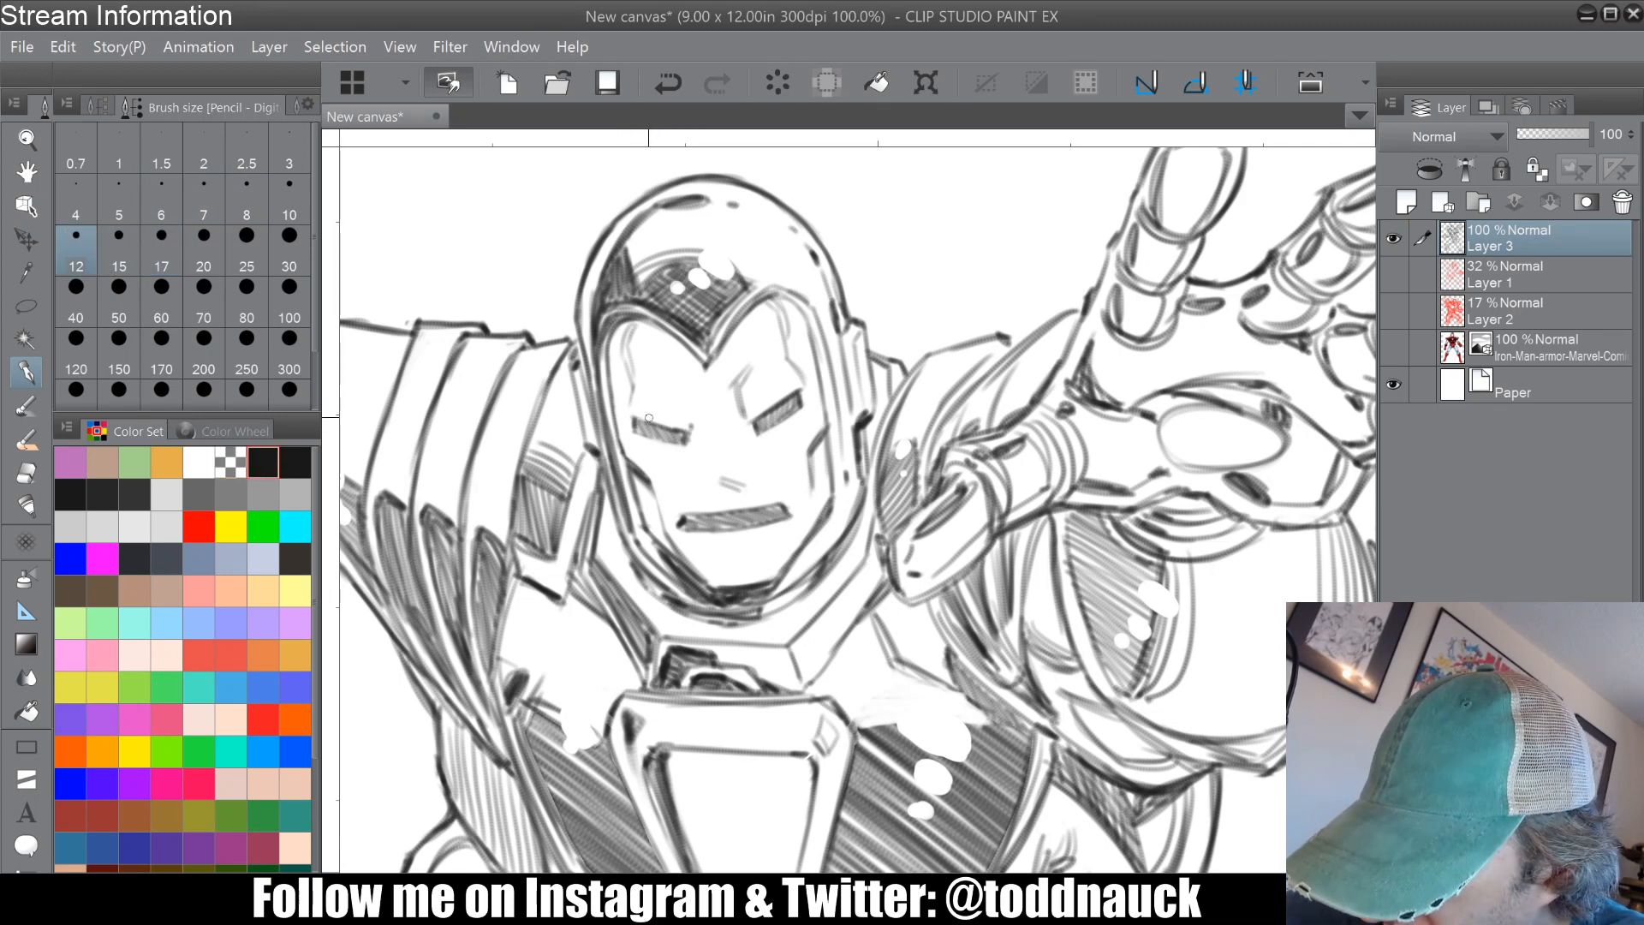
mouse_move(649, 418)
left_mouse_down()
mouse_move(635, 420)
mouse_move(686, 438)
mouse_move(734, 532)
left_mouse_up()
mouse_move(802, 443)
left_mouse_down()
mouse_move(787, 478)
mouse_move(807, 423)
left_mouse_up()
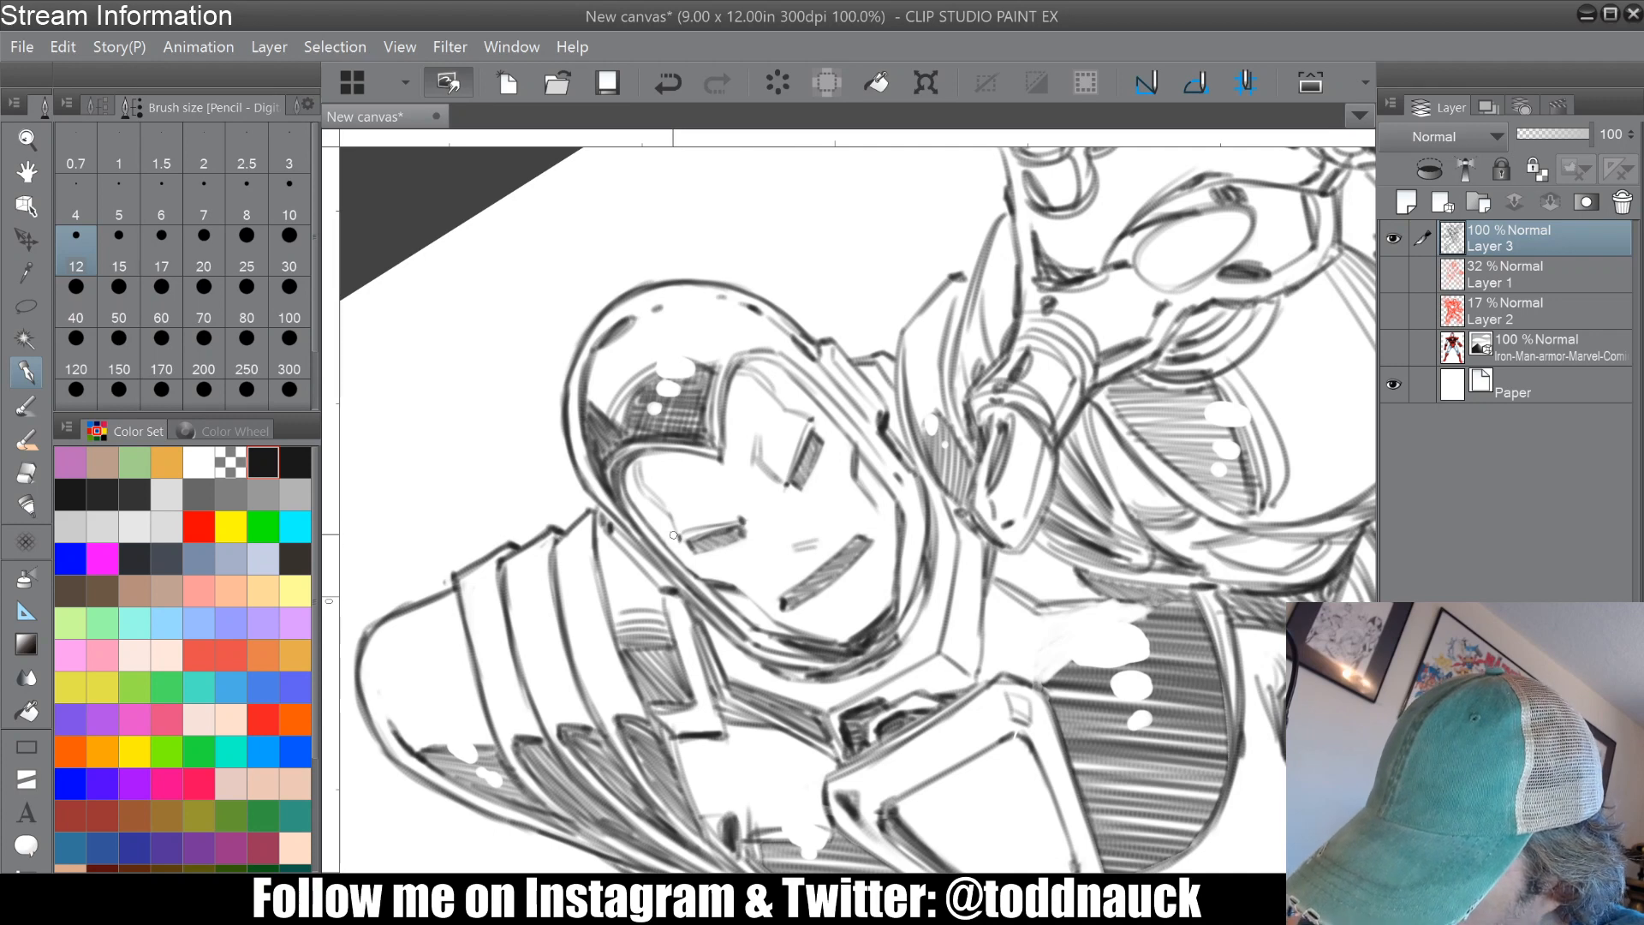
left_click_drag(673, 535, 685, 473)
left_click_drag(778, 494, 797, 502)
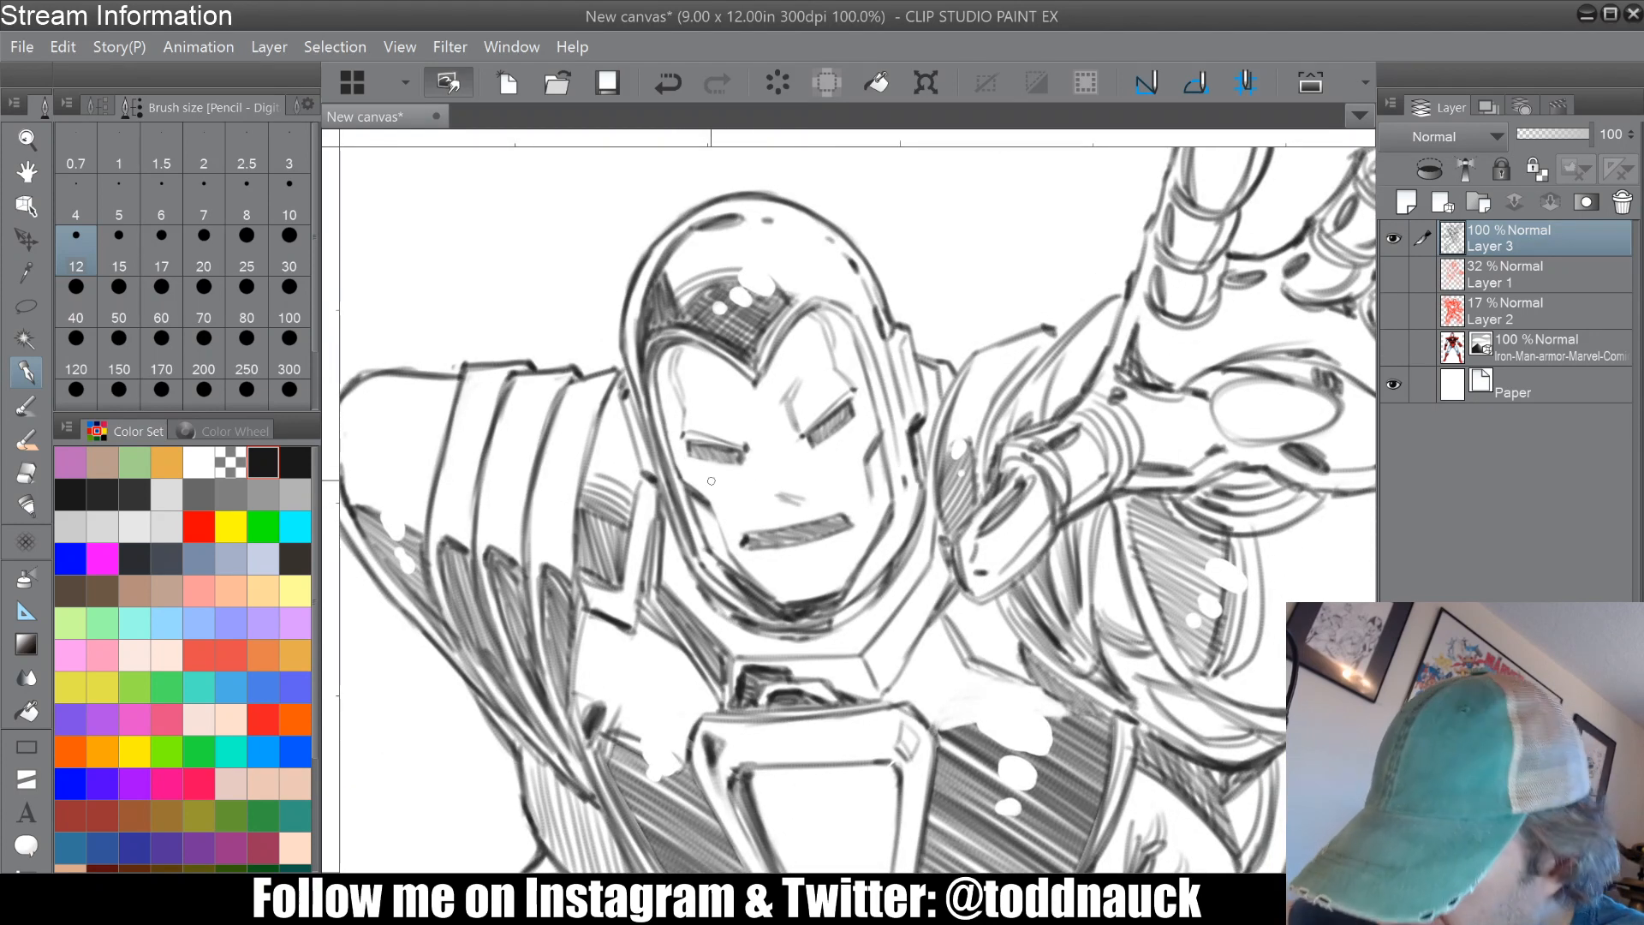
Step: Erase the small nose mark above the mouth slot and redraw it in pencil as short strokes at a new angle
key("e")
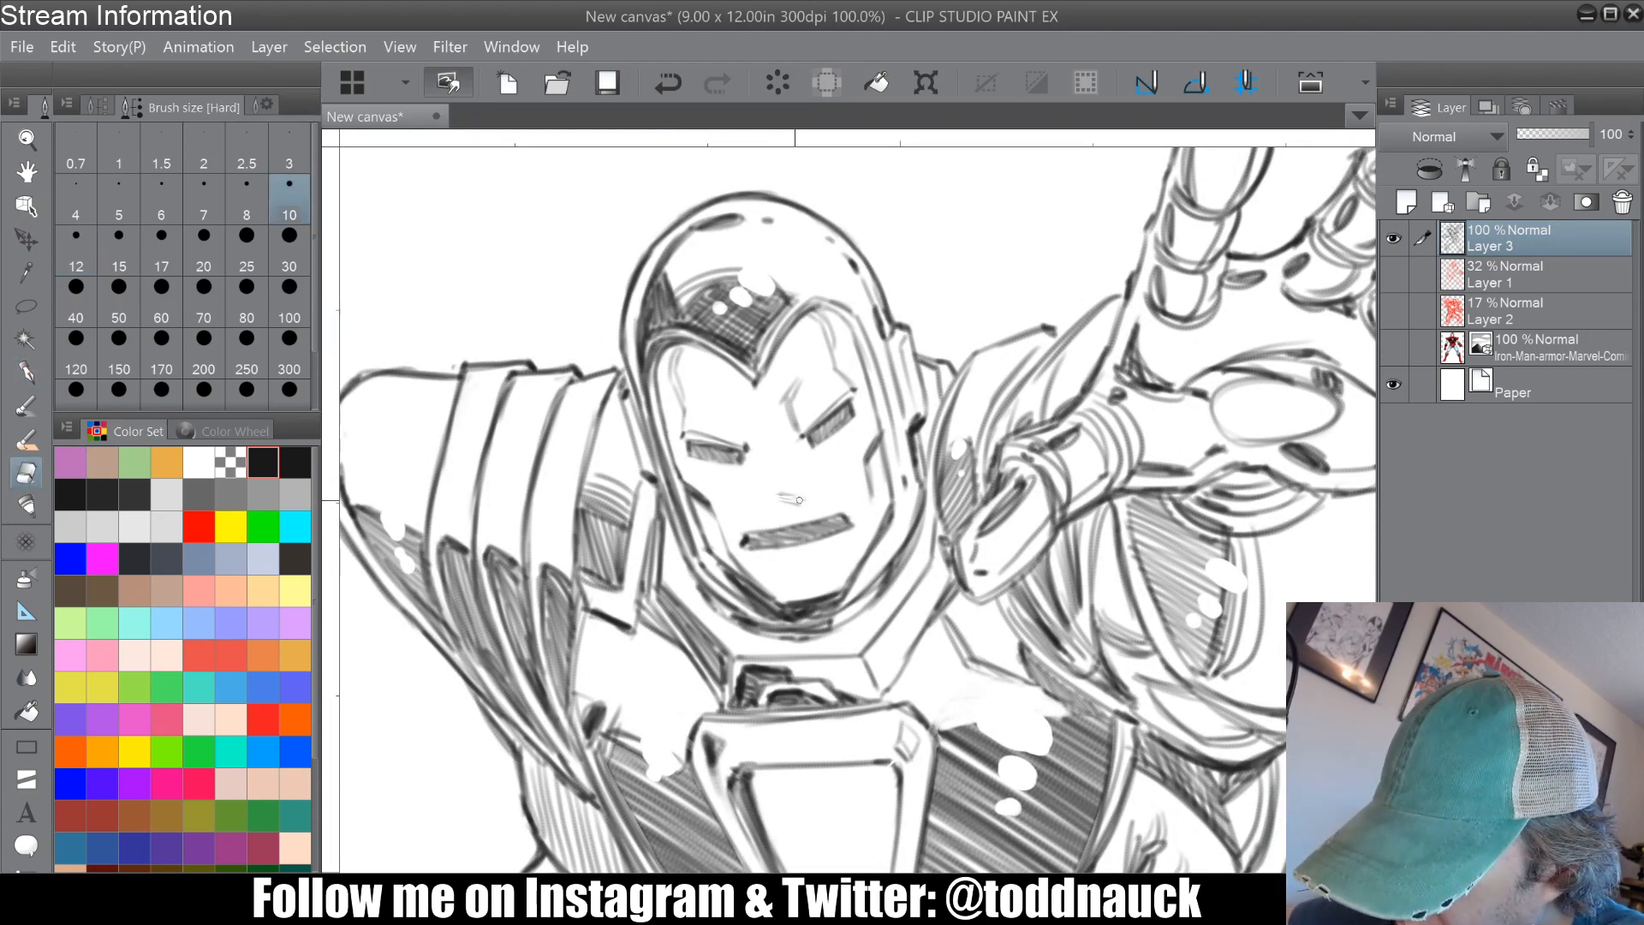
left_click_drag(800, 500, 768, 495)
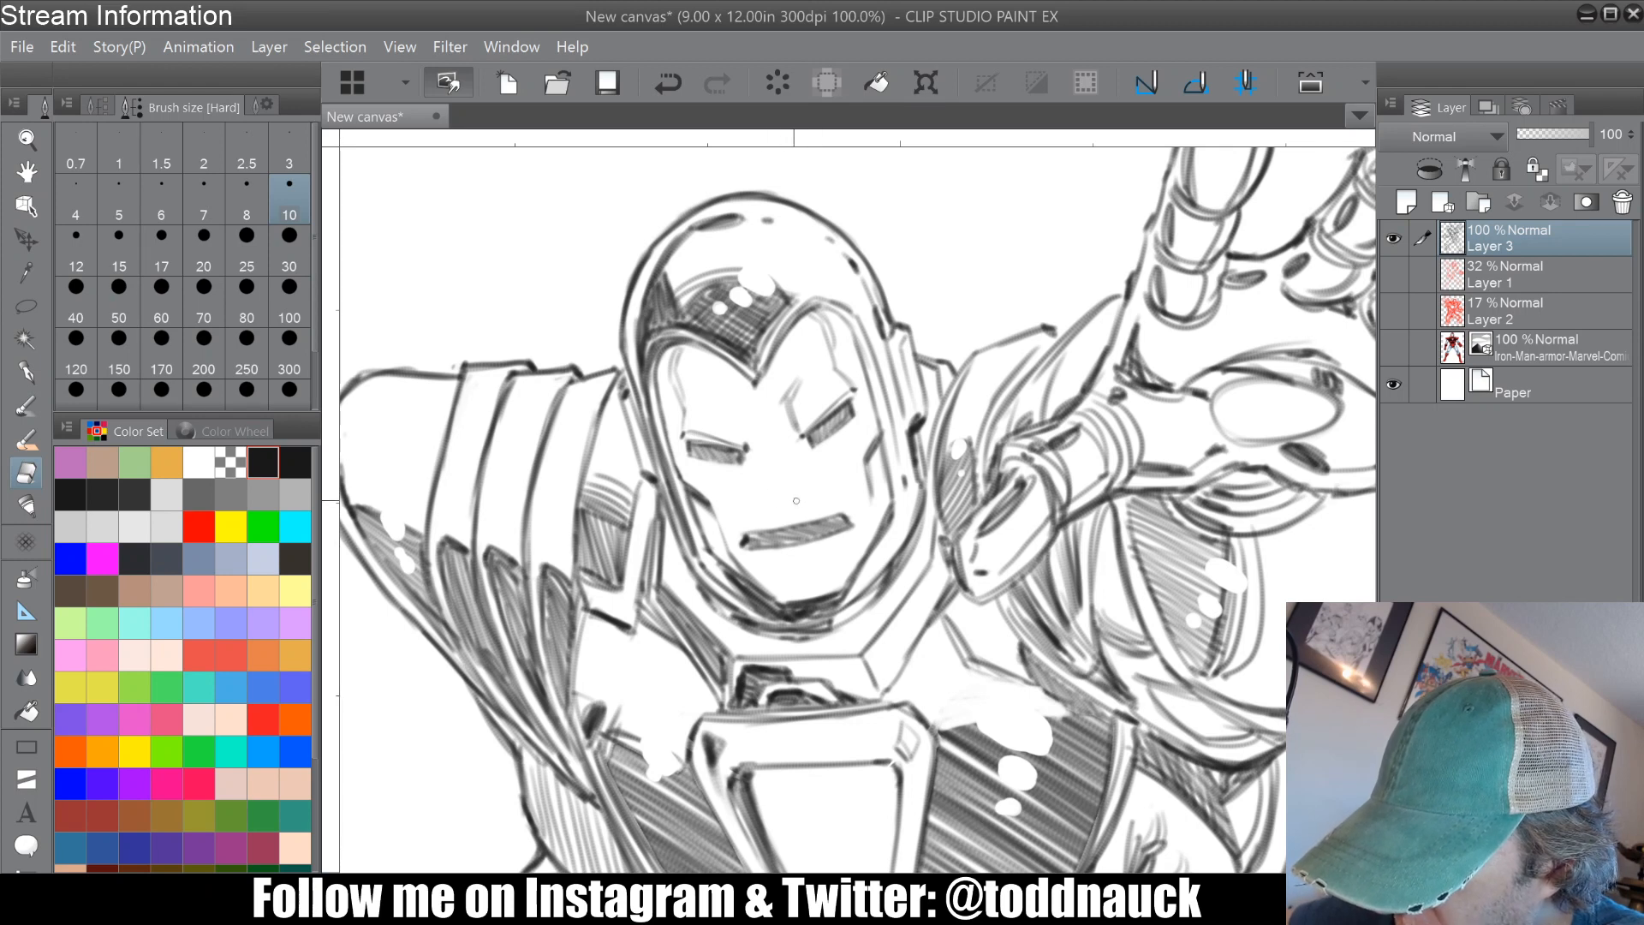
key("p")
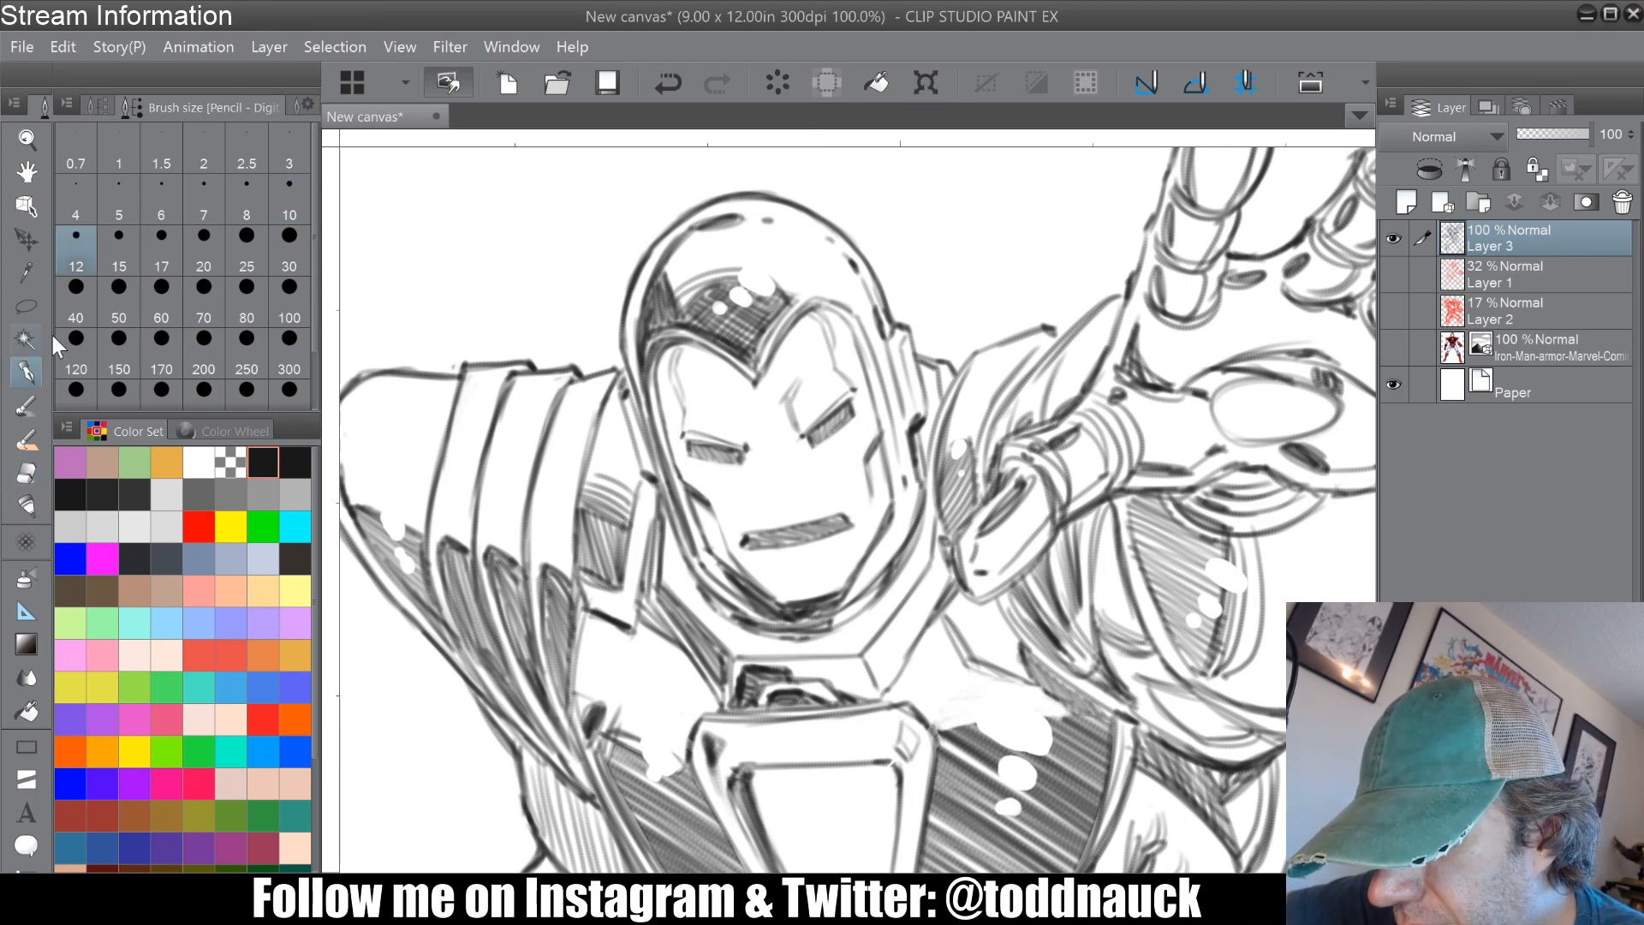
left_click_drag(769, 495, 790, 505)
left_click_drag(774, 499, 796, 508)
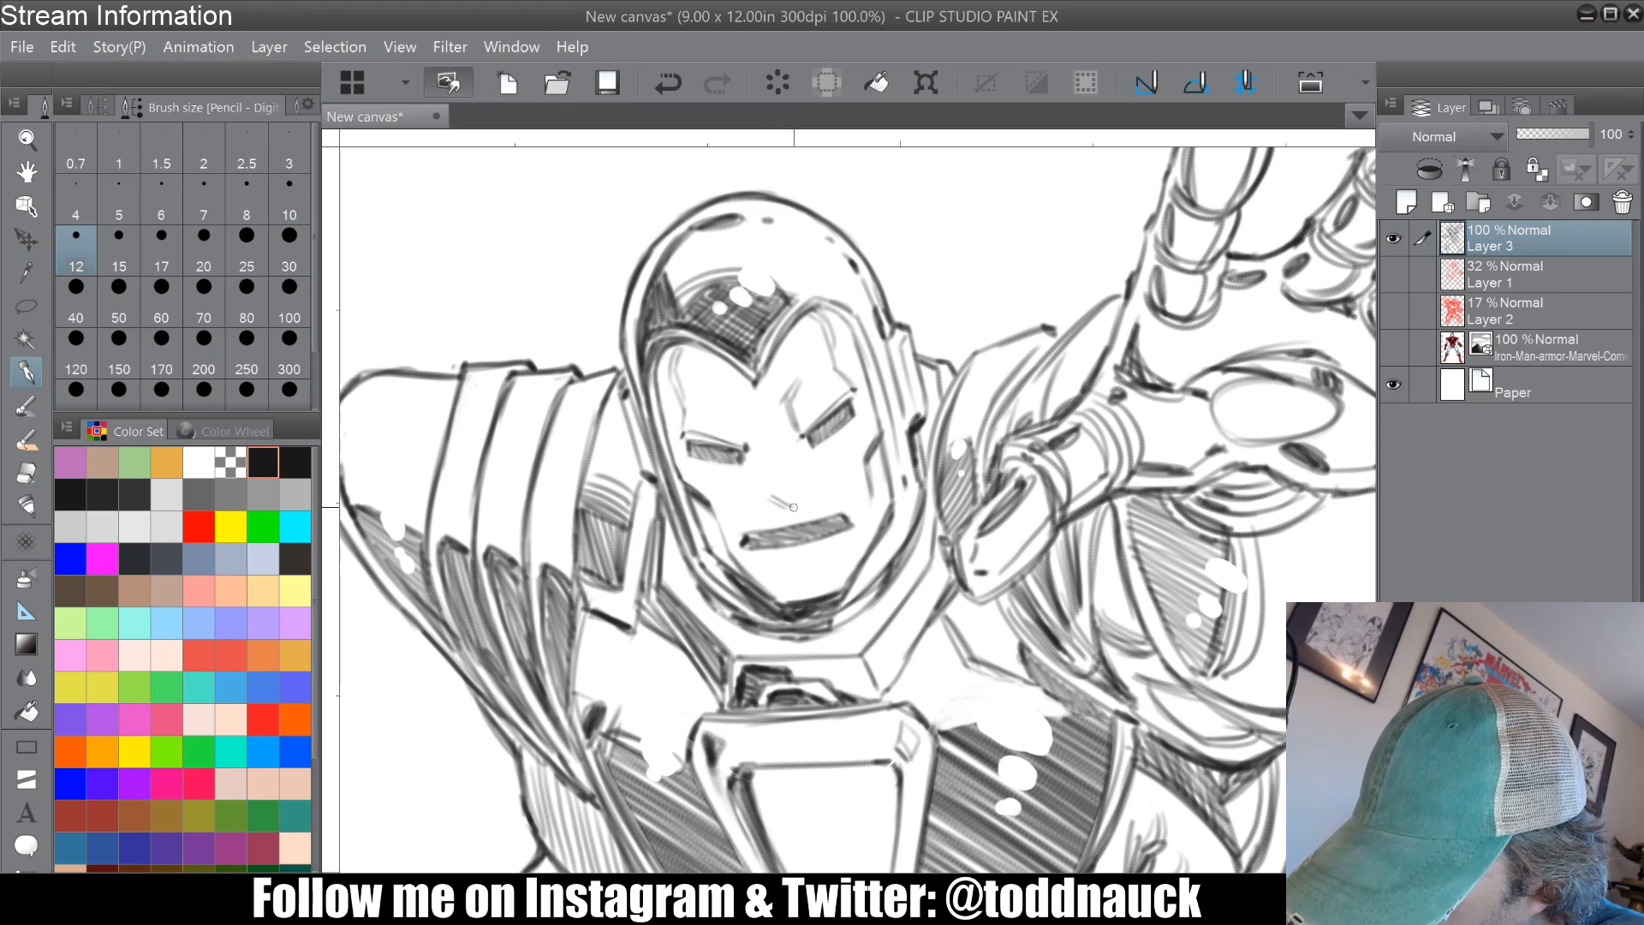
Step: Reset the canvas rotation and flip the Layer 3 pencil drawing horizontally back to its original orientation
key("ctrl+minus")
key("ctrl+minus")
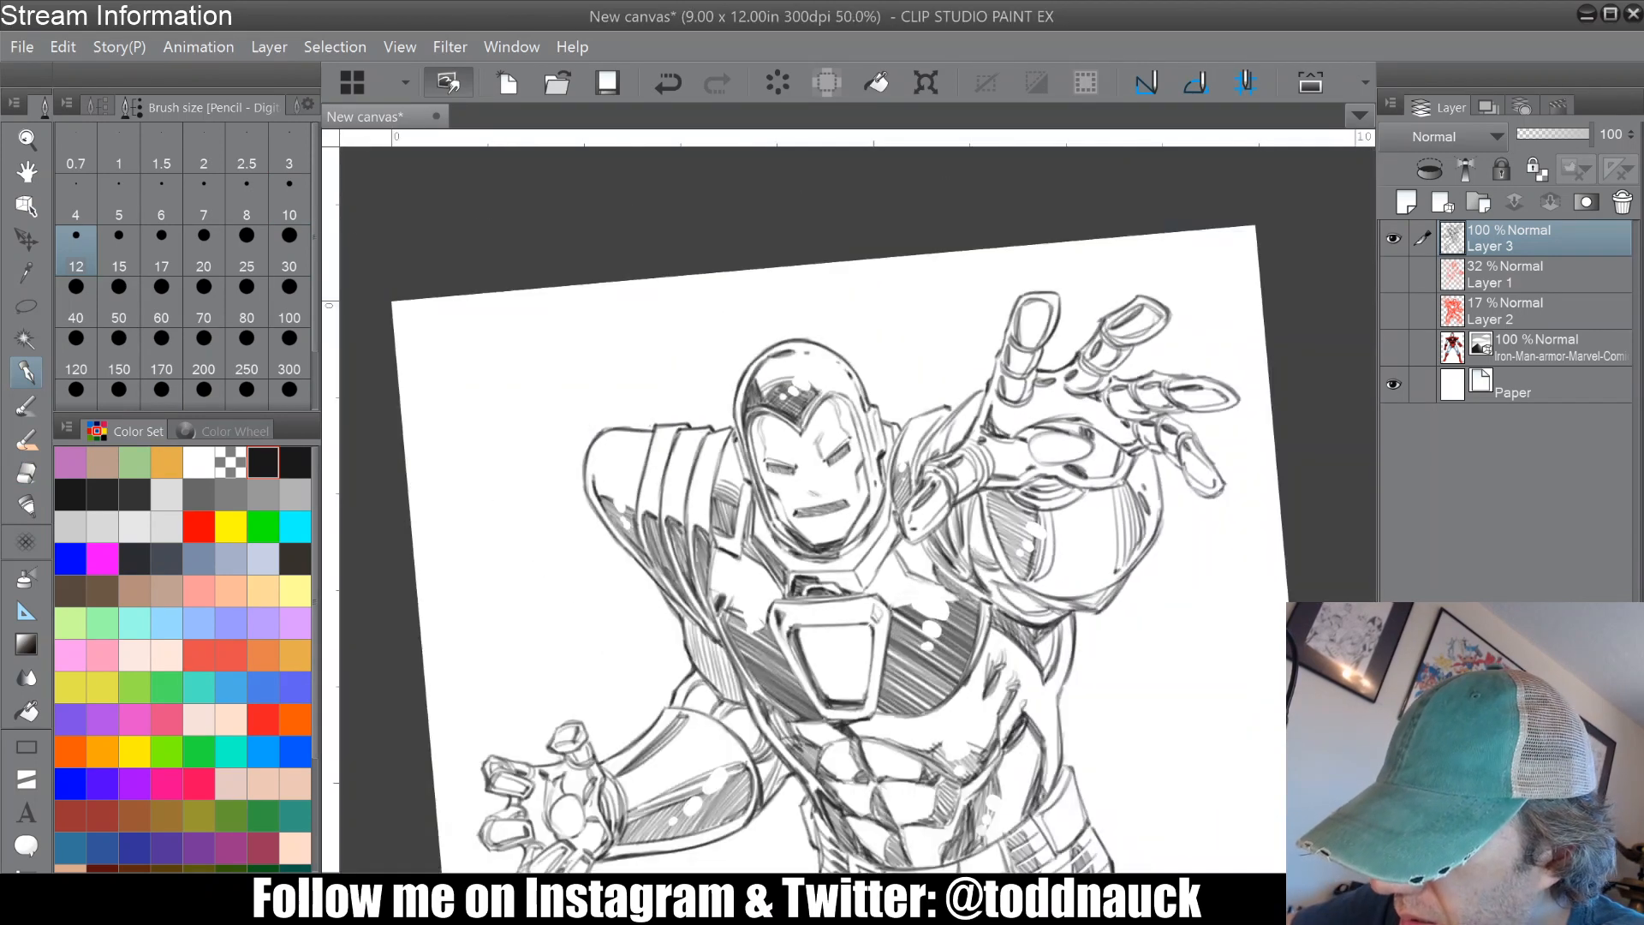
key("ctrl+minus")
key("ctrl+minus")
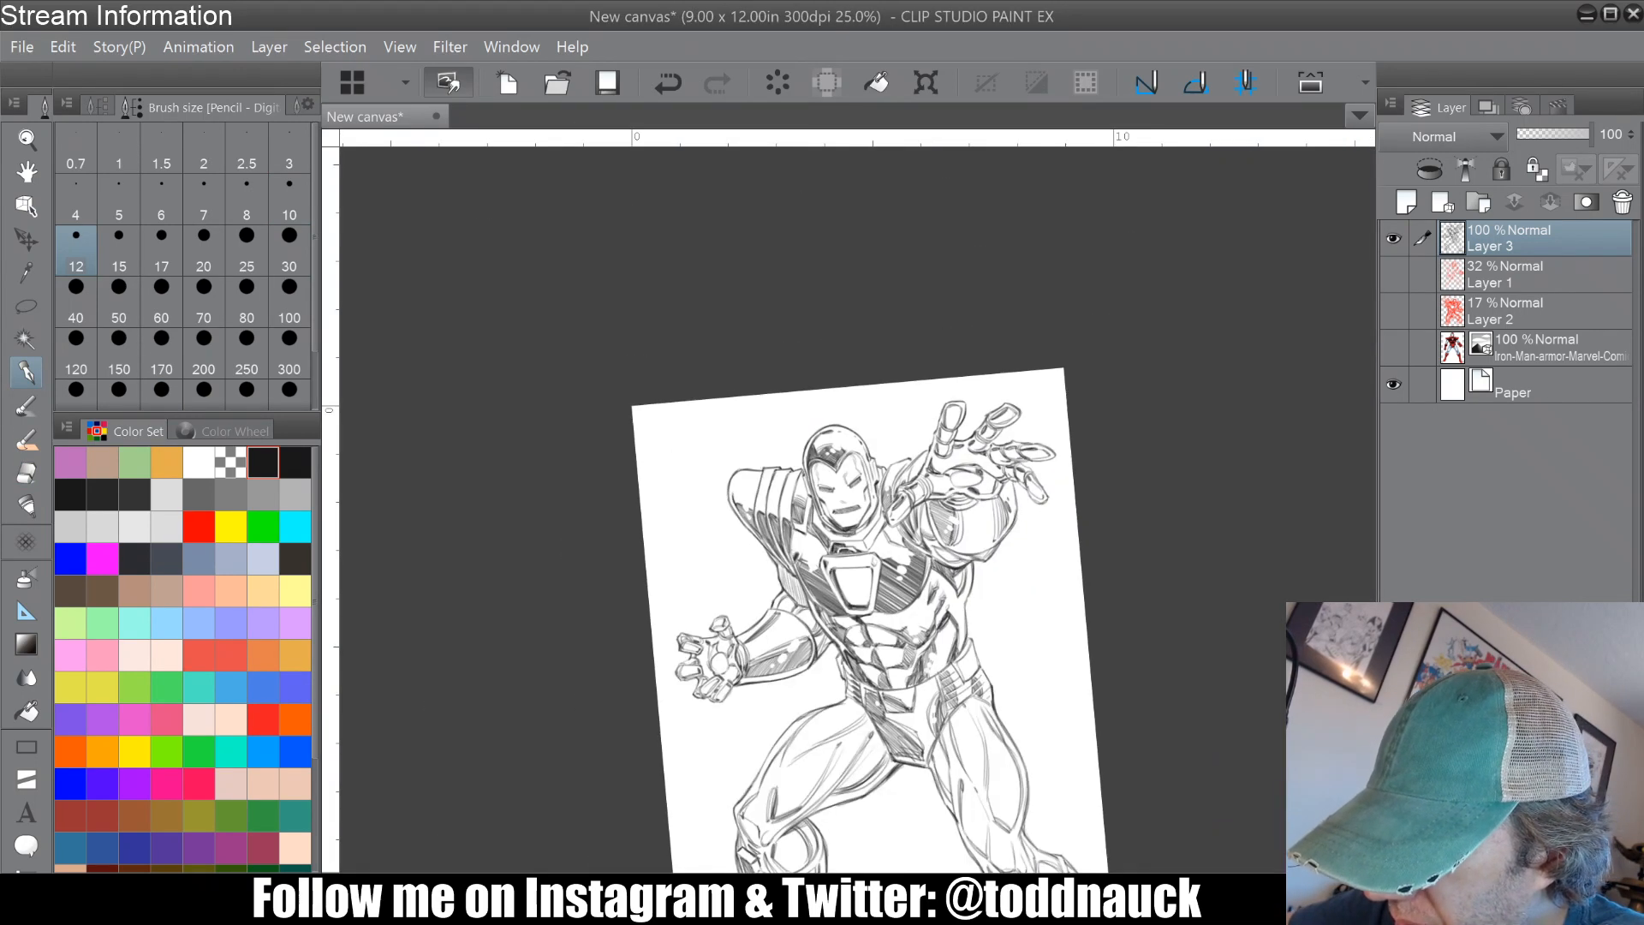
key("ctrl+minus")
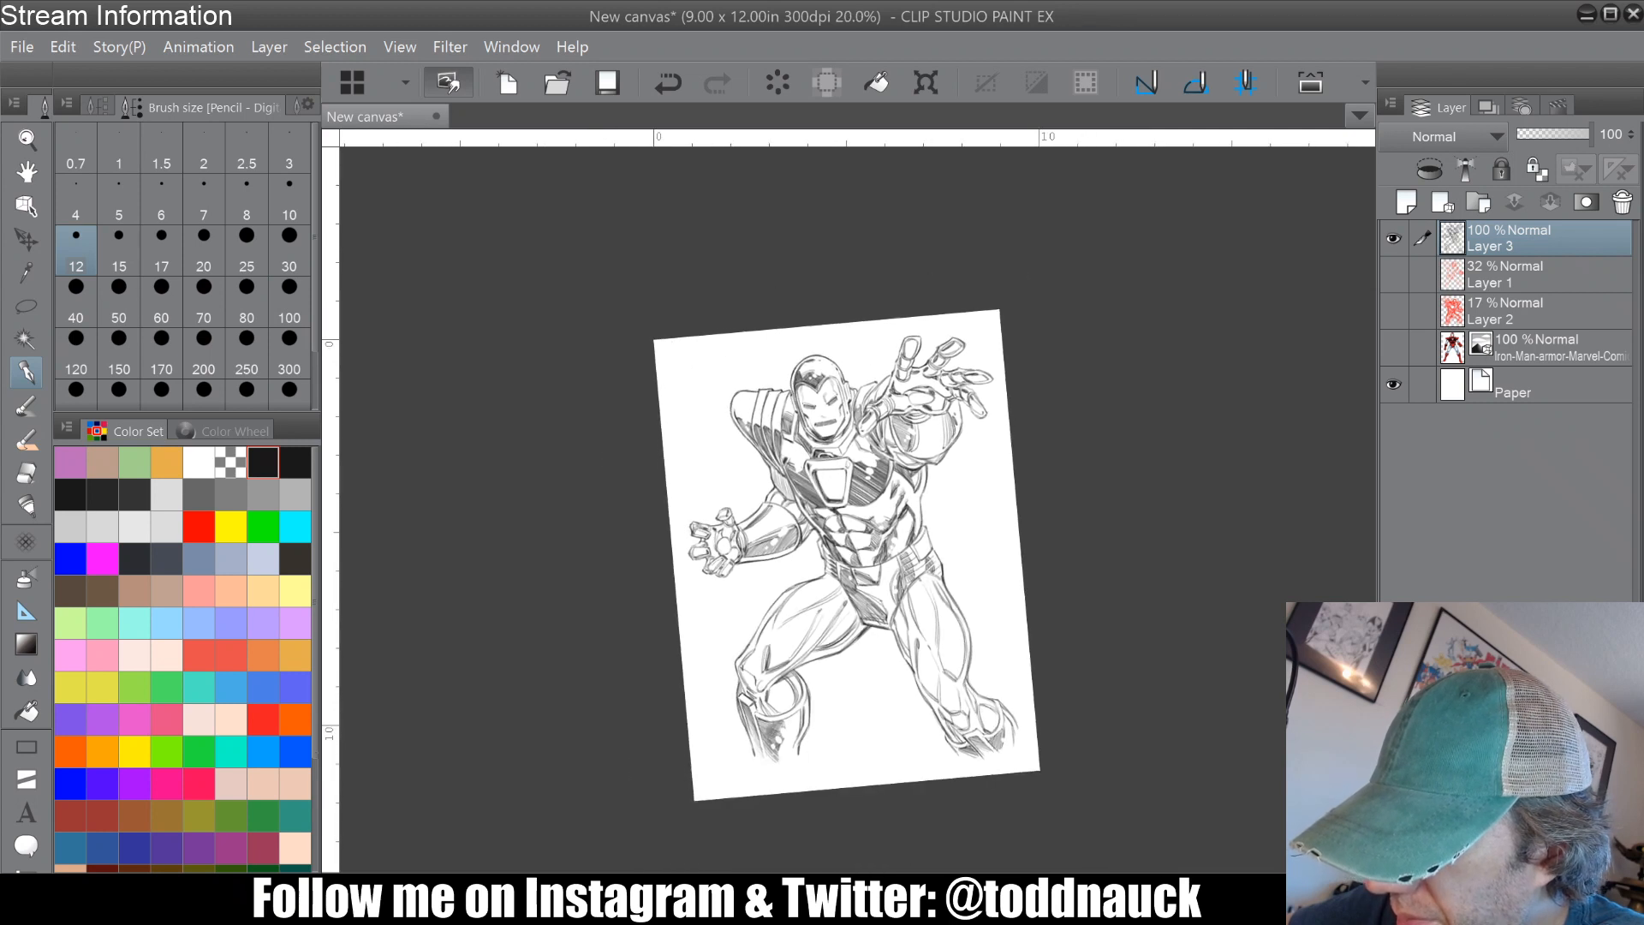
key("asciicircum")
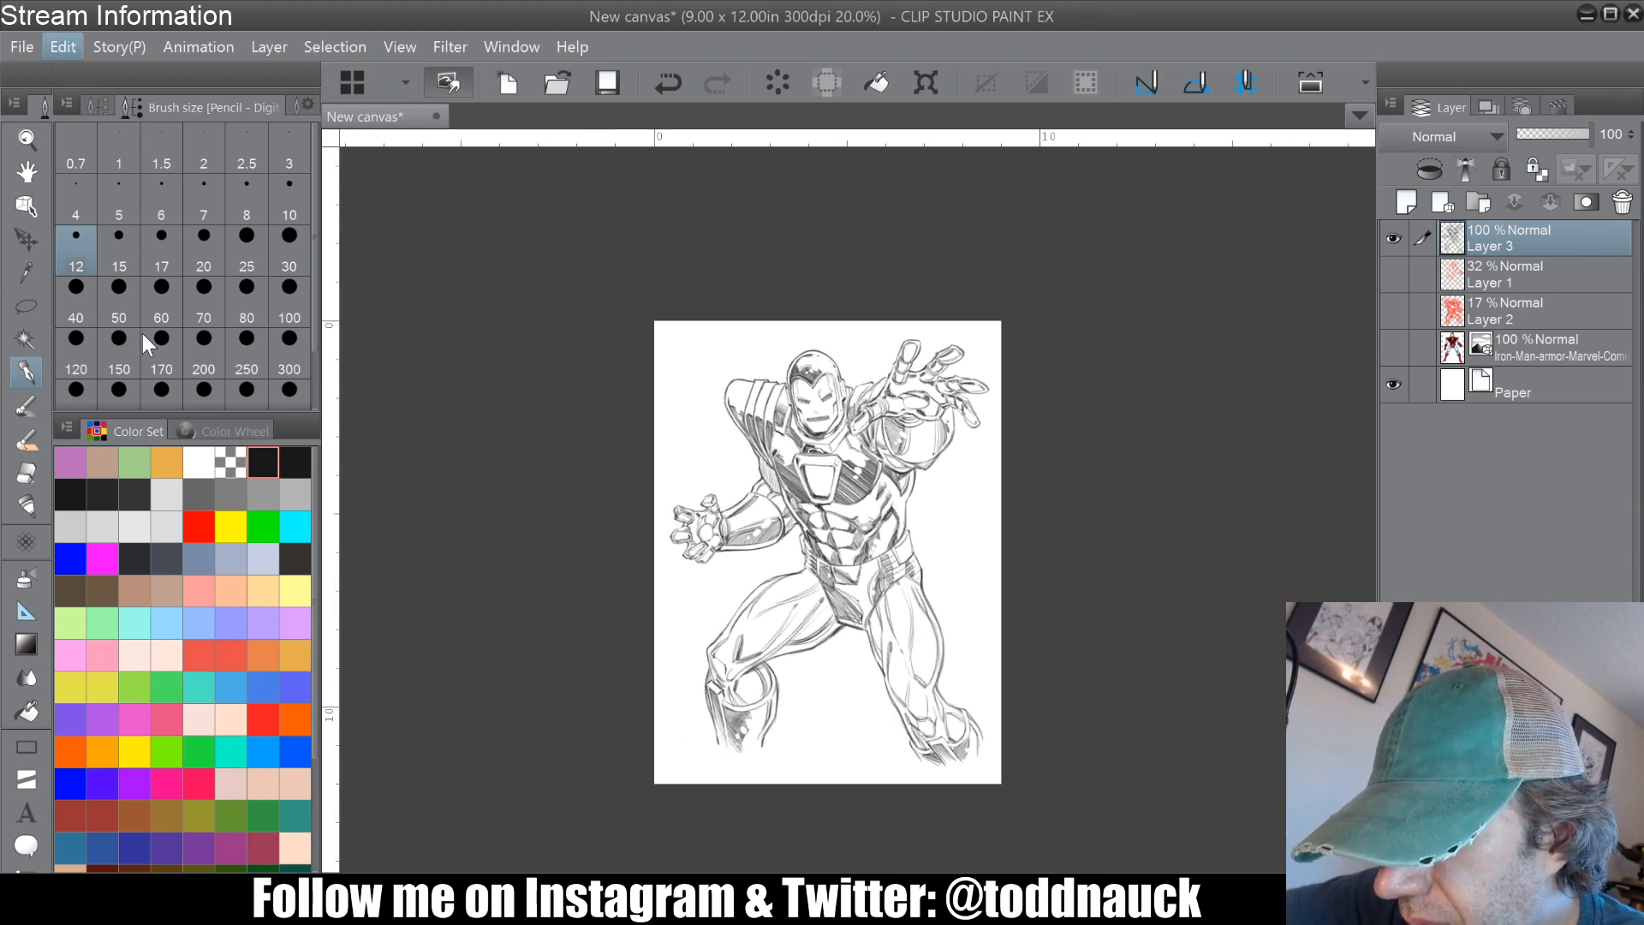
left_click(532, 516)
key("Return")
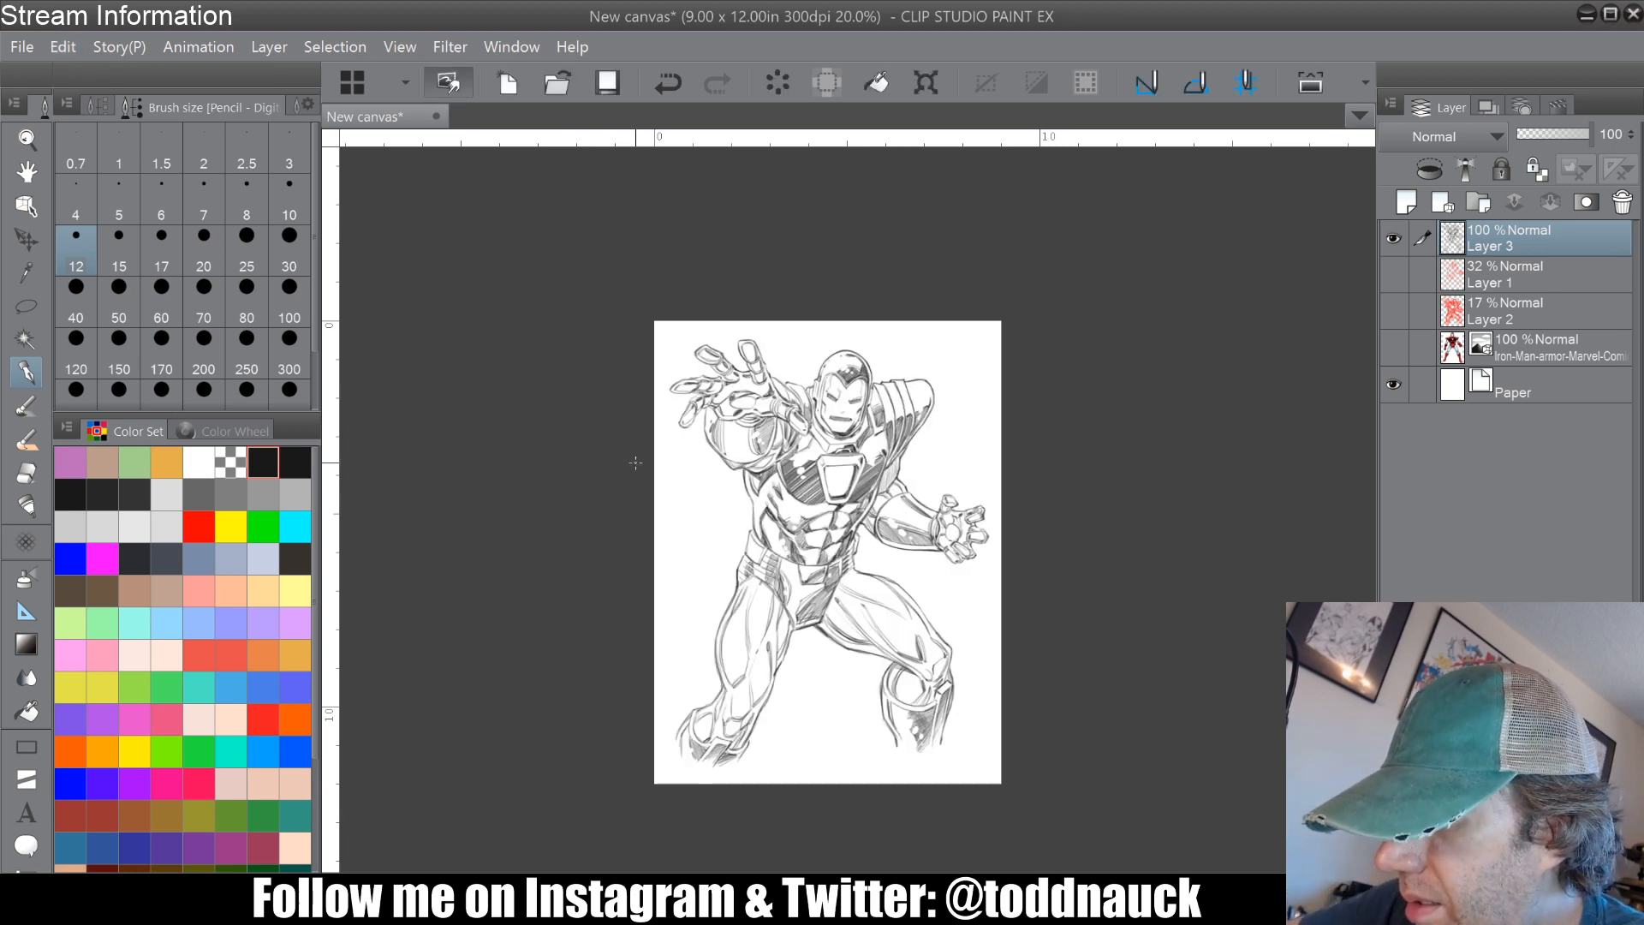
Step: Sign the drawing with the artist's signature between the feet near the page's lower edge, using the black pencil at size 17
left_click_drag(636, 462, 501, 453)
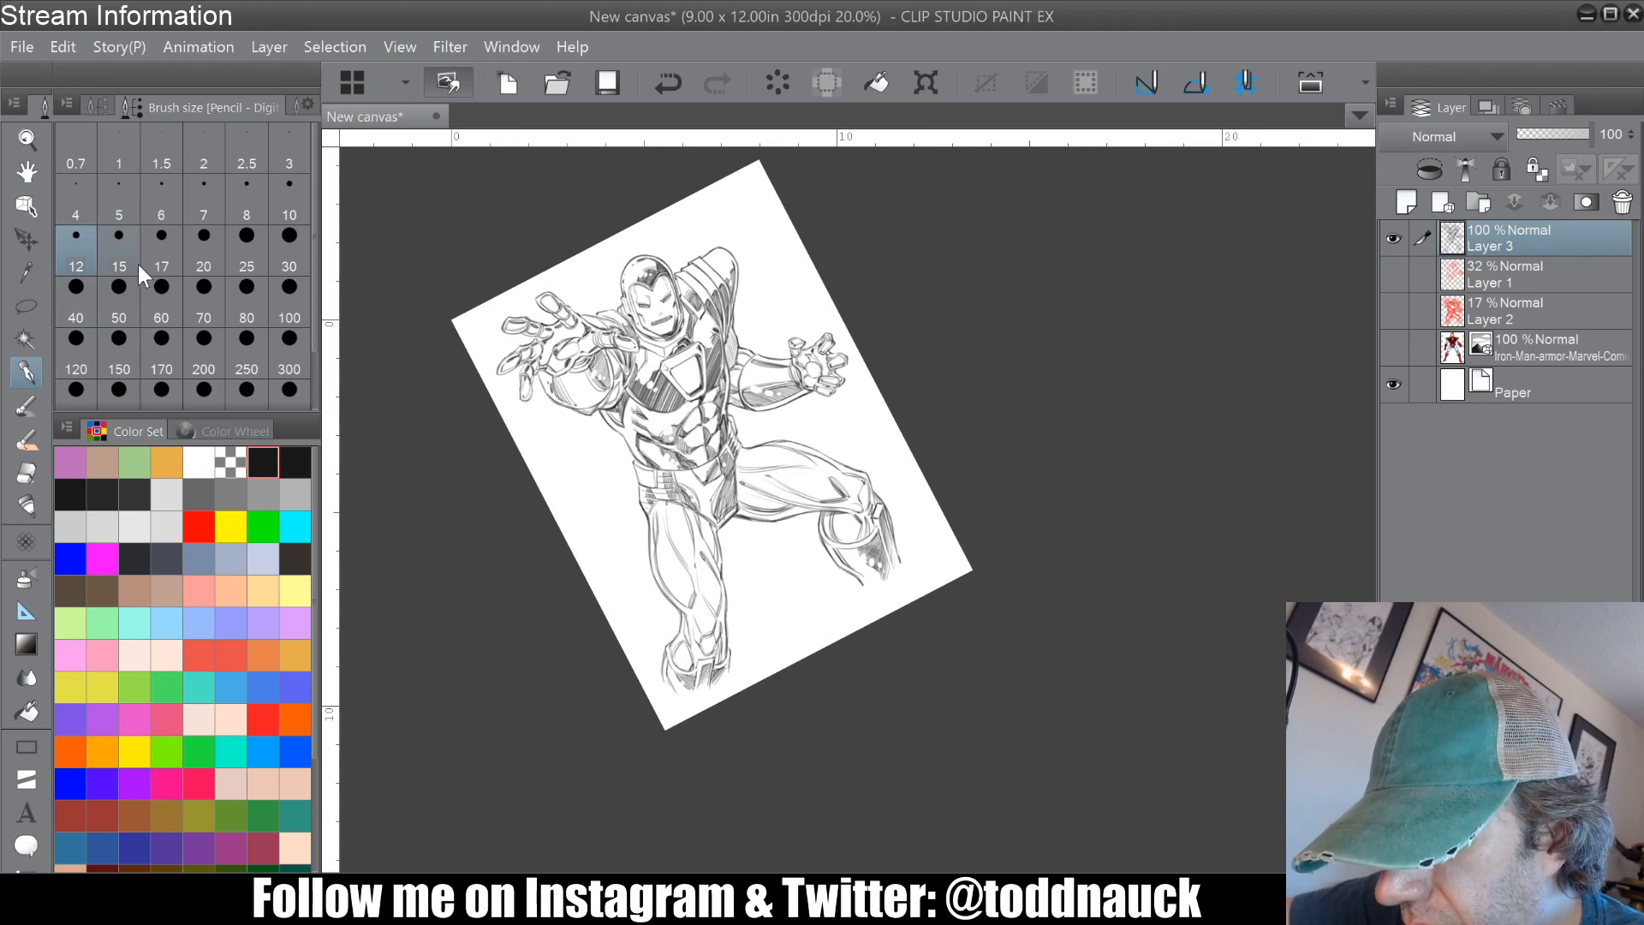
left_click(171, 255)
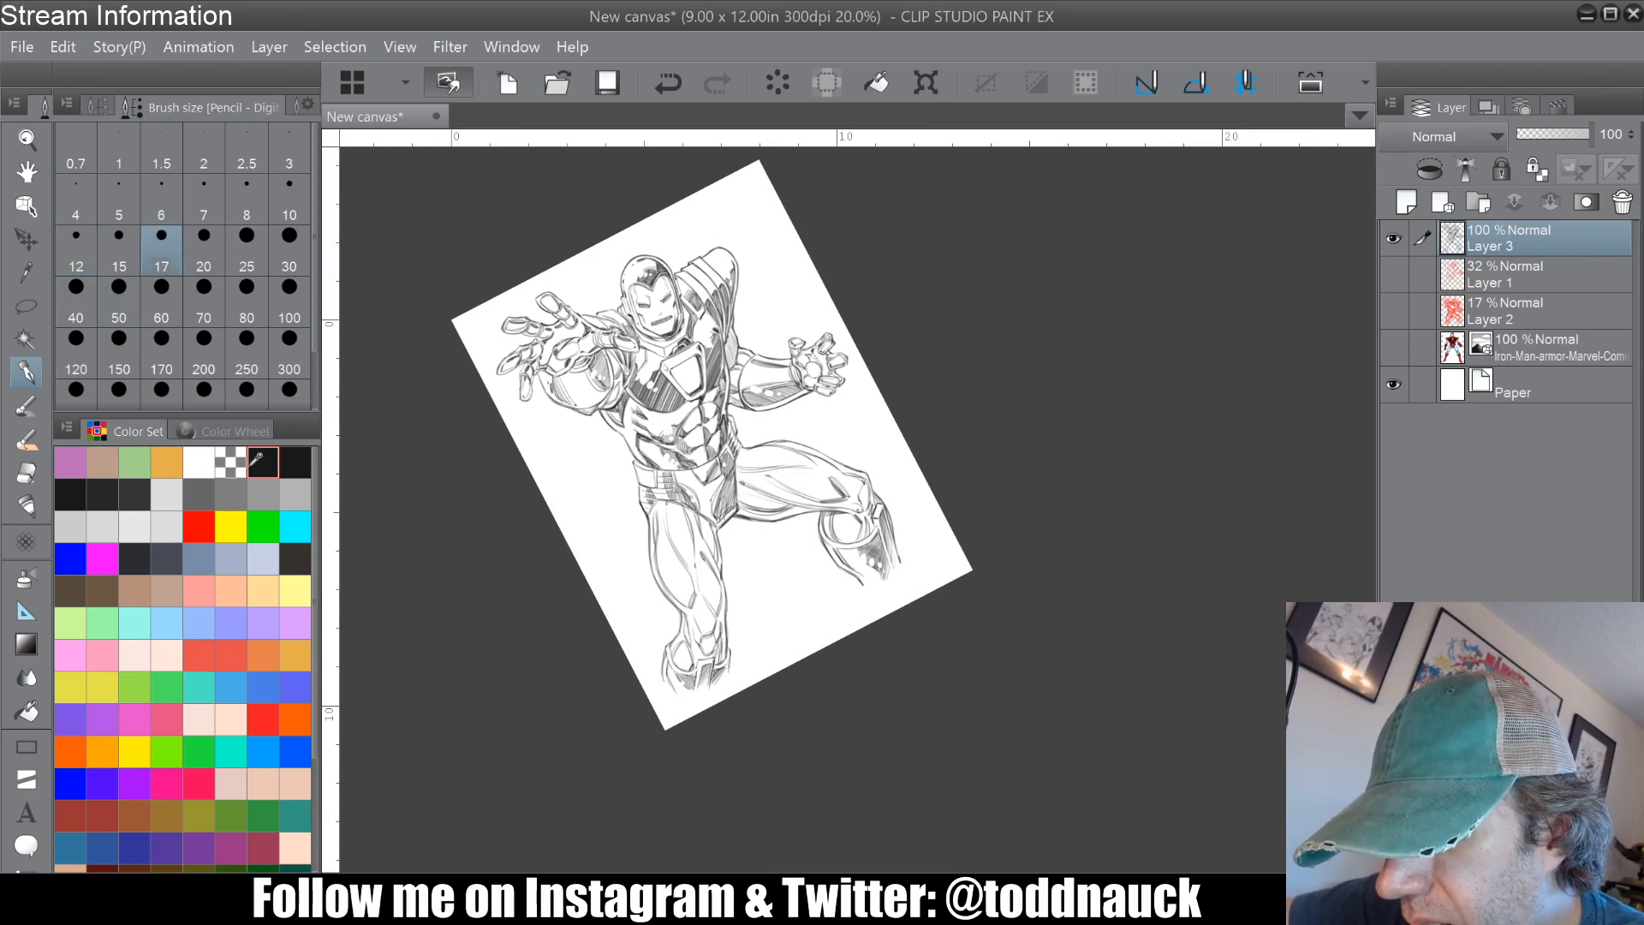
left_click_drag(514, 475, 501, 548)
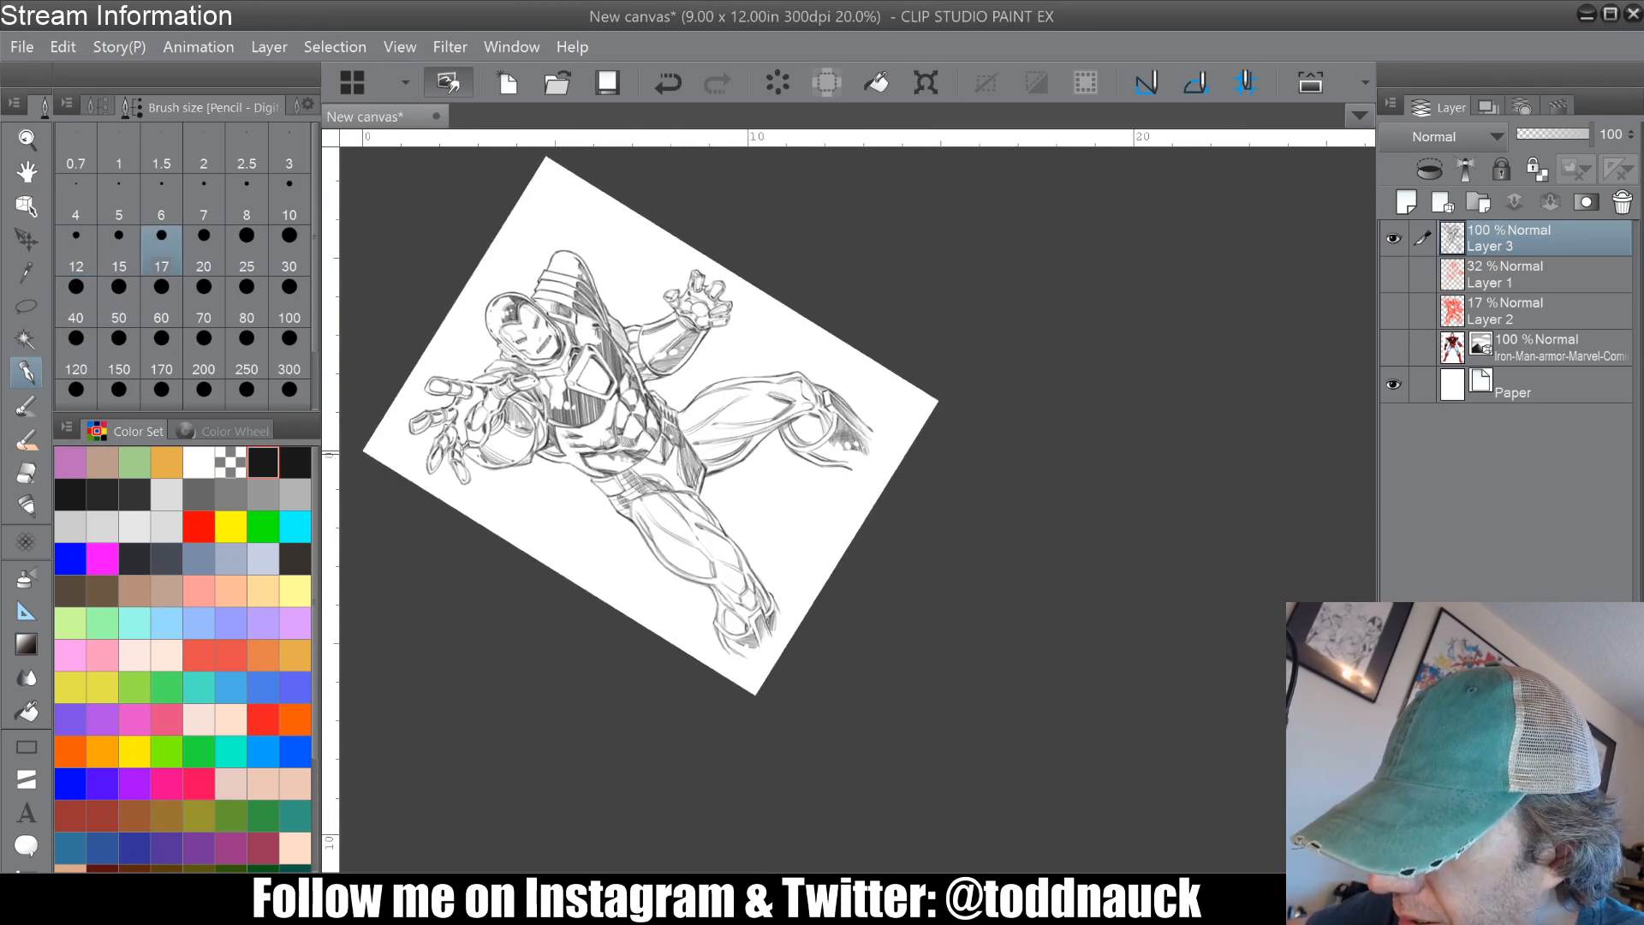
scroll(877, 490, "up", 3)
left_click_drag(729, 557, 667, 685)
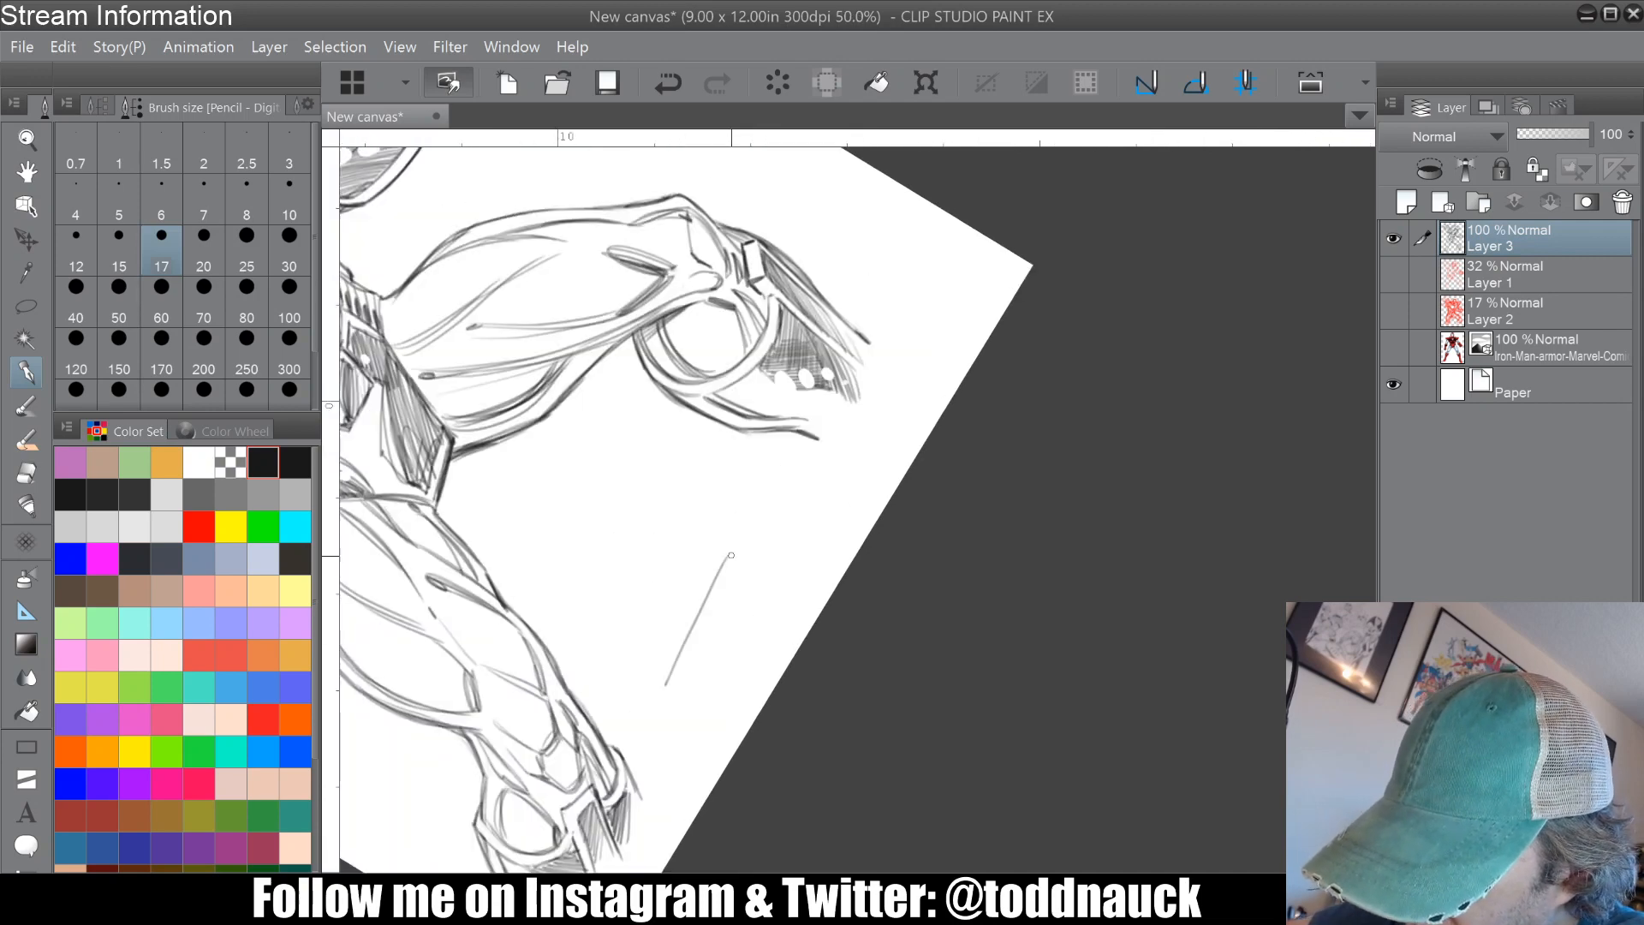
left_click_drag(701, 619, 737, 661)
left_click_drag(711, 591, 758, 604)
left_click_drag(775, 604, 739, 638)
left_click_drag(734, 569, 778, 591)
mouse_move(758, 573)
left_mouse_down()
mouse_move(738, 506)
mouse_move(689, 559)
left_mouse_up()
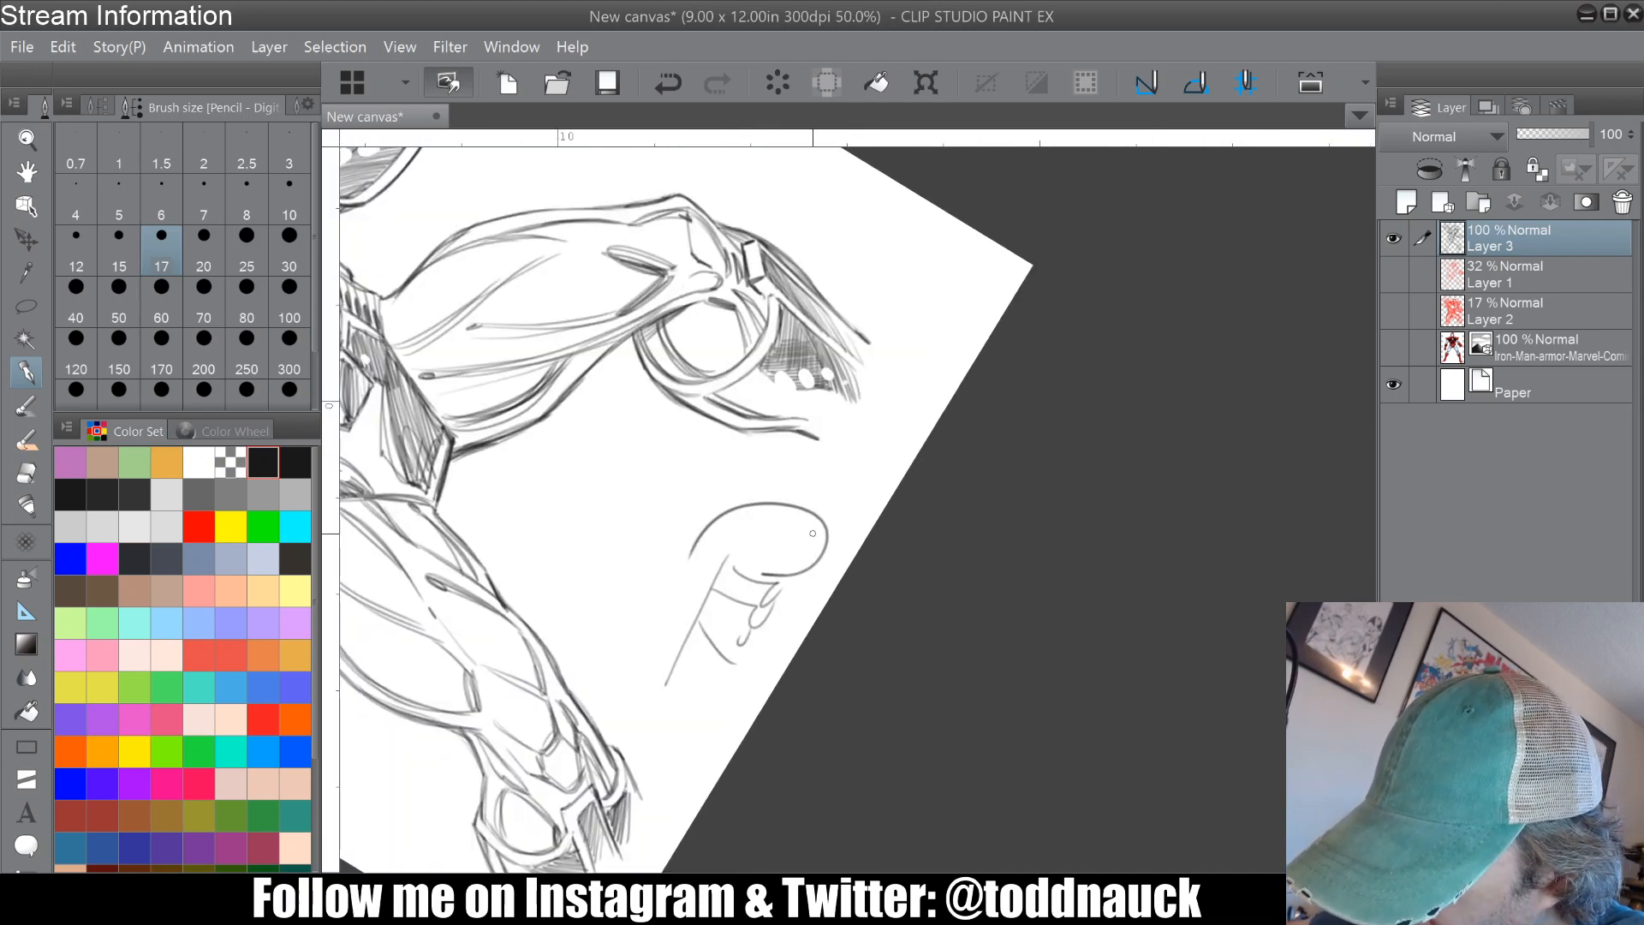
left_click_drag(816, 505, 969, 300)
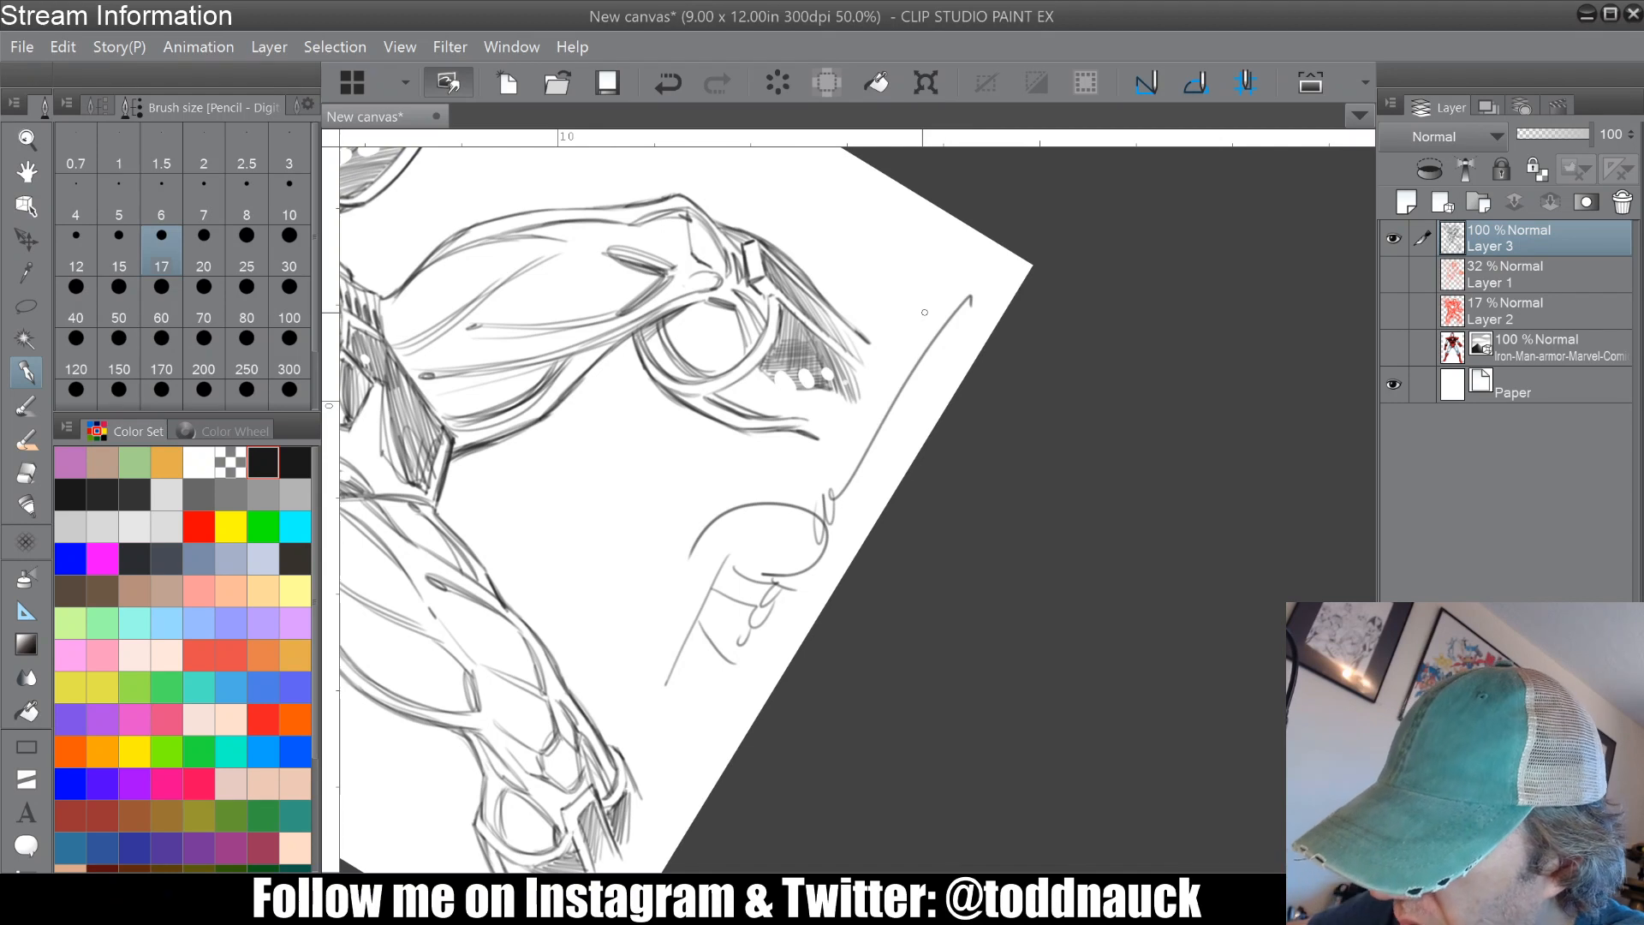
Step: Handwrite the date 01.Sept.2020 above the signature's trailing line in the page's lower corner
left_click_drag(1013, 169, 923, 312)
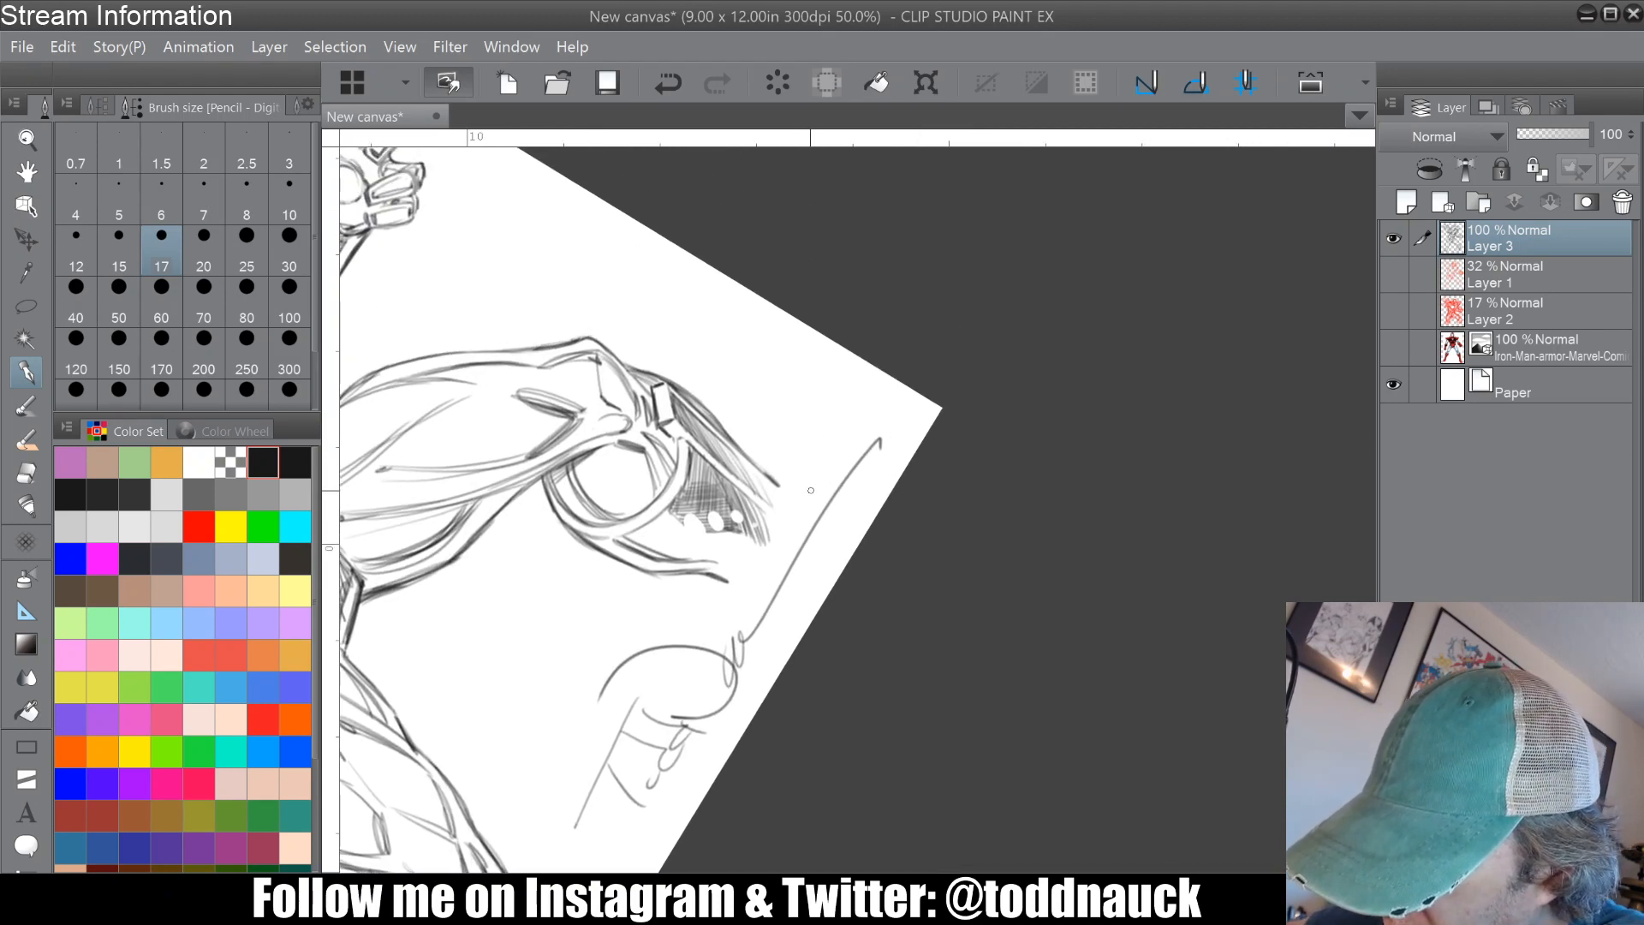
mouse_move(804, 499)
left_mouse_down()
mouse_move(873, 412)
mouse_move(1140, 466)
mouse_move(979, 754)
left_mouse_up()
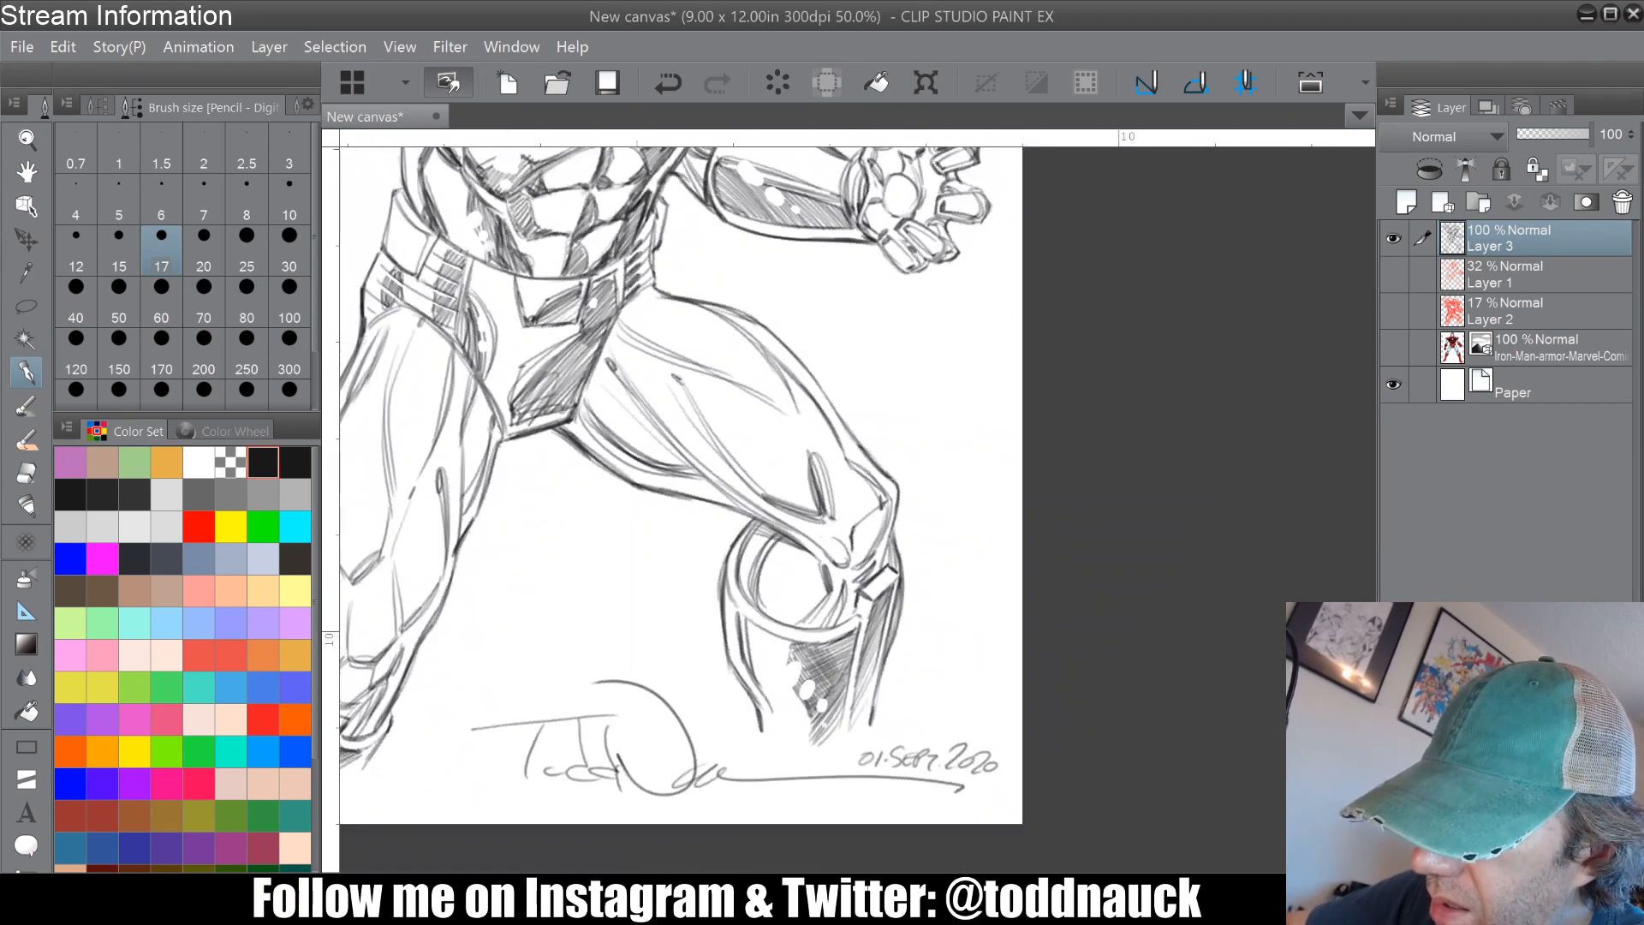
scroll(776, 477, "down", 2)
left_click_drag(776, 476, 853, 611)
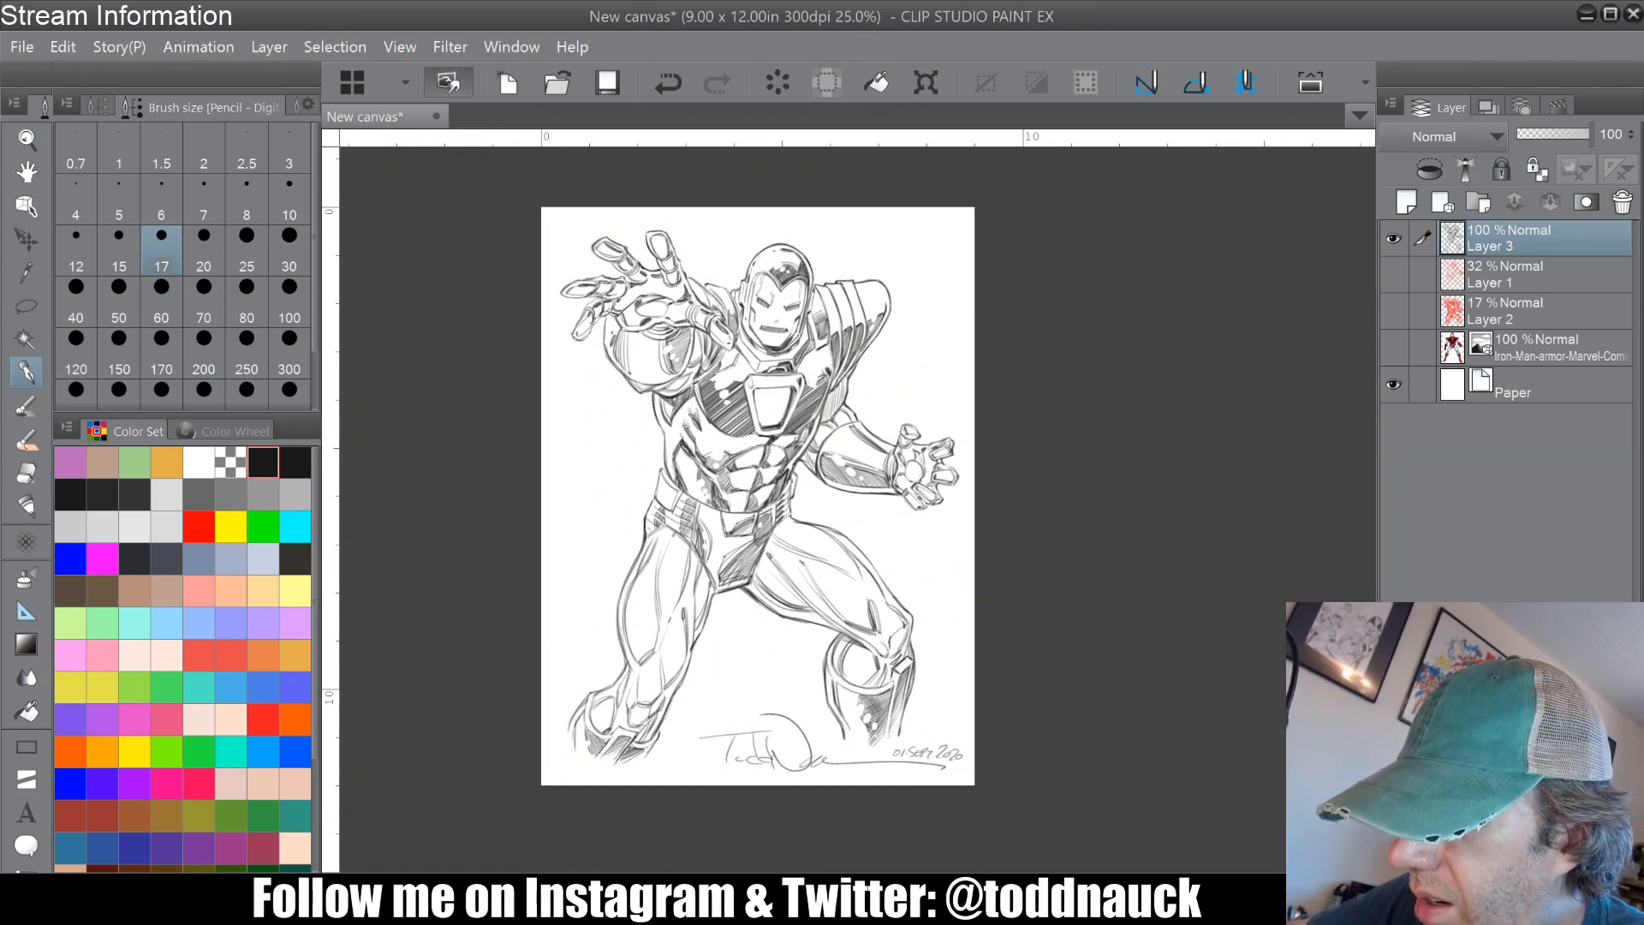
left_click_drag(758, 496, 808, 494)
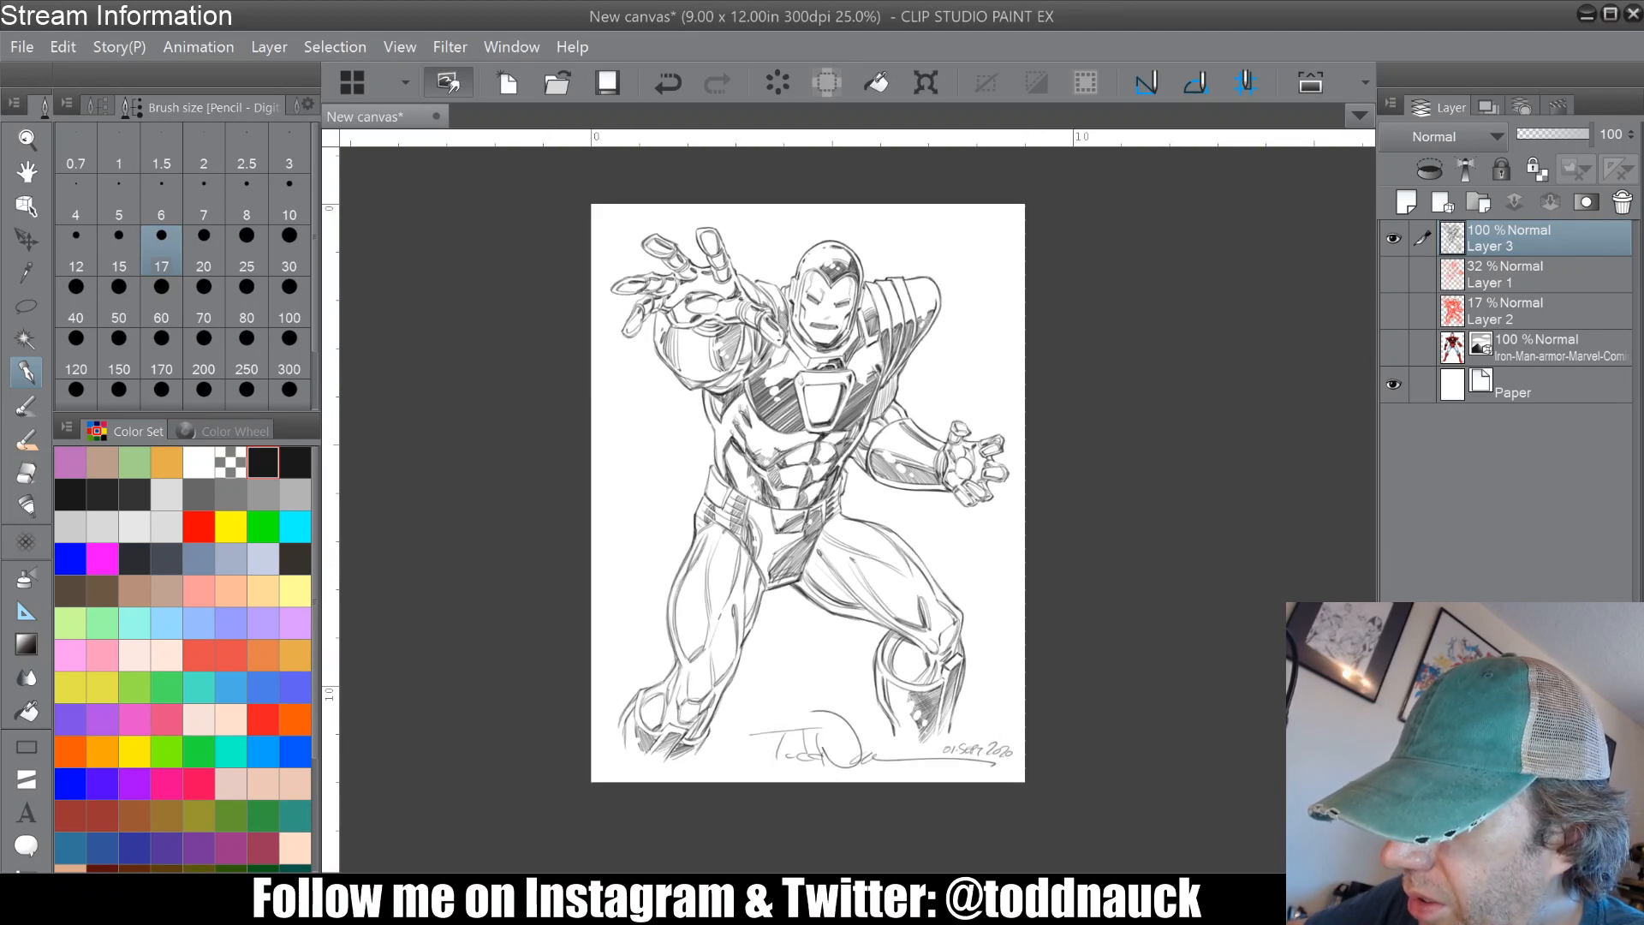